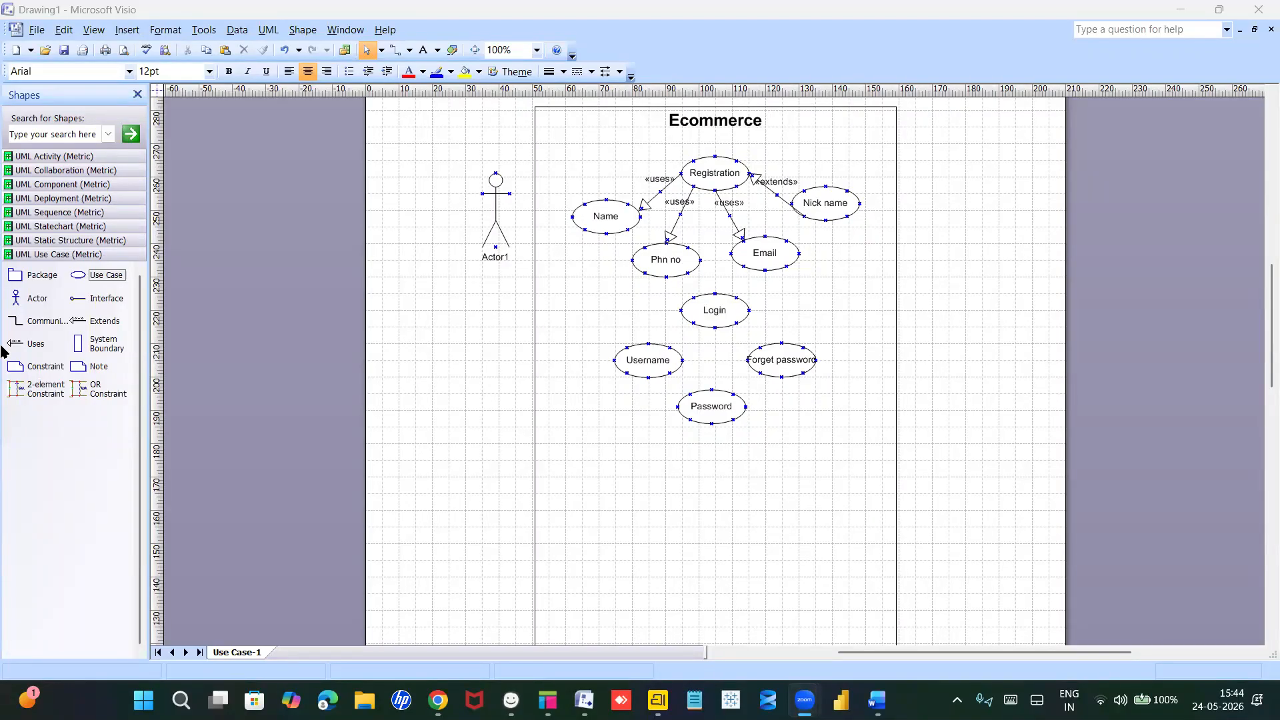
# Step: Link Login to Username and to Password with «uses» connectors
pyautogui.click(17, 344)
pyautogui.moveTo(681, 360)
pyautogui.mouseDown()
pyautogui.moveTo(720, 398)
pyautogui.moveTo(686, 319)
pyautogui.moveTo(693, 328)
pyautogui.mouseUp()
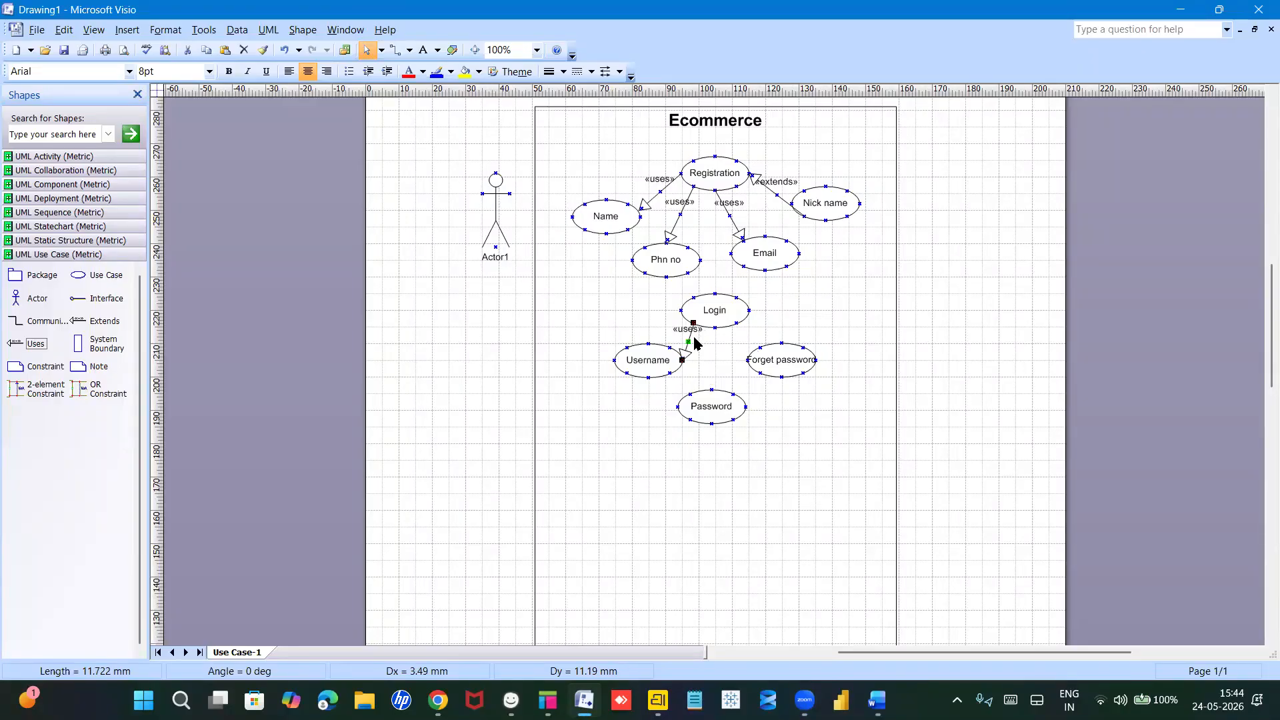
pyautogui.hotkey('ctrl', 'd')
pyautogui.moveTo(723, 352); pyautogui.dragTo(714, 329)
pyautogui.press('Escape')
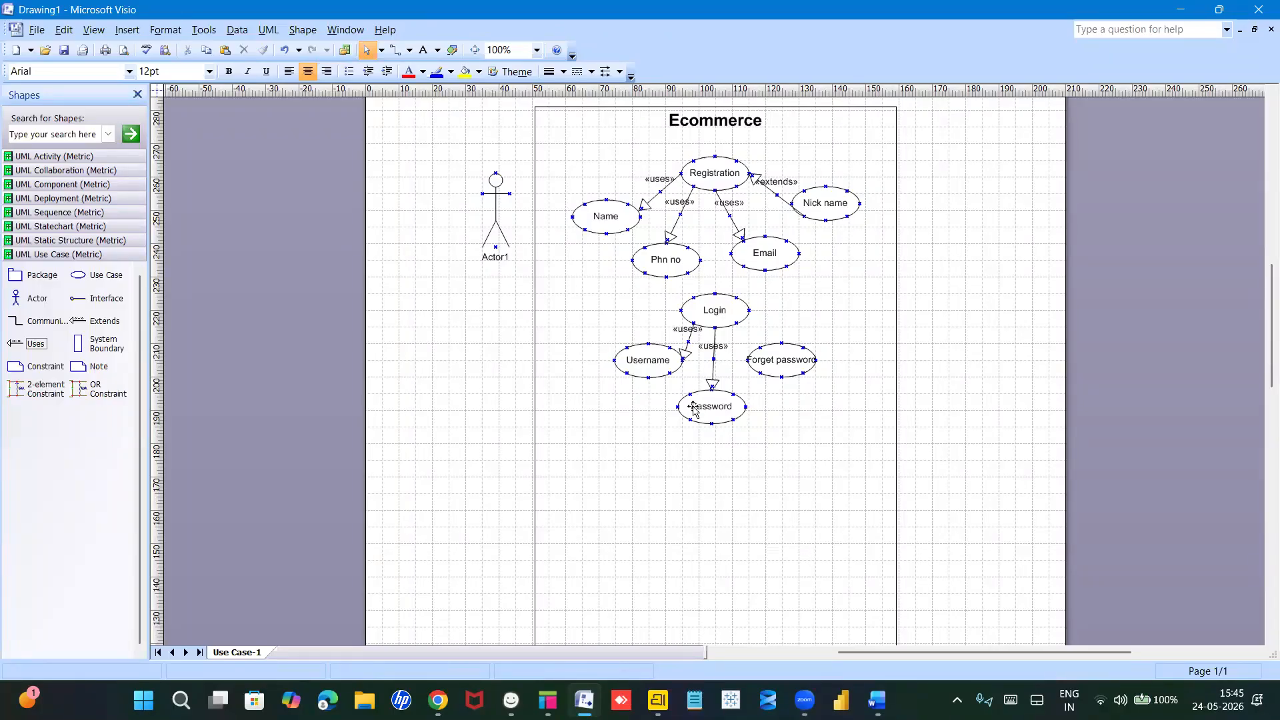
# Step: Widen Forget password so its label fits, then connect it to Login with «extends»
pyautogui.click(816, 361)
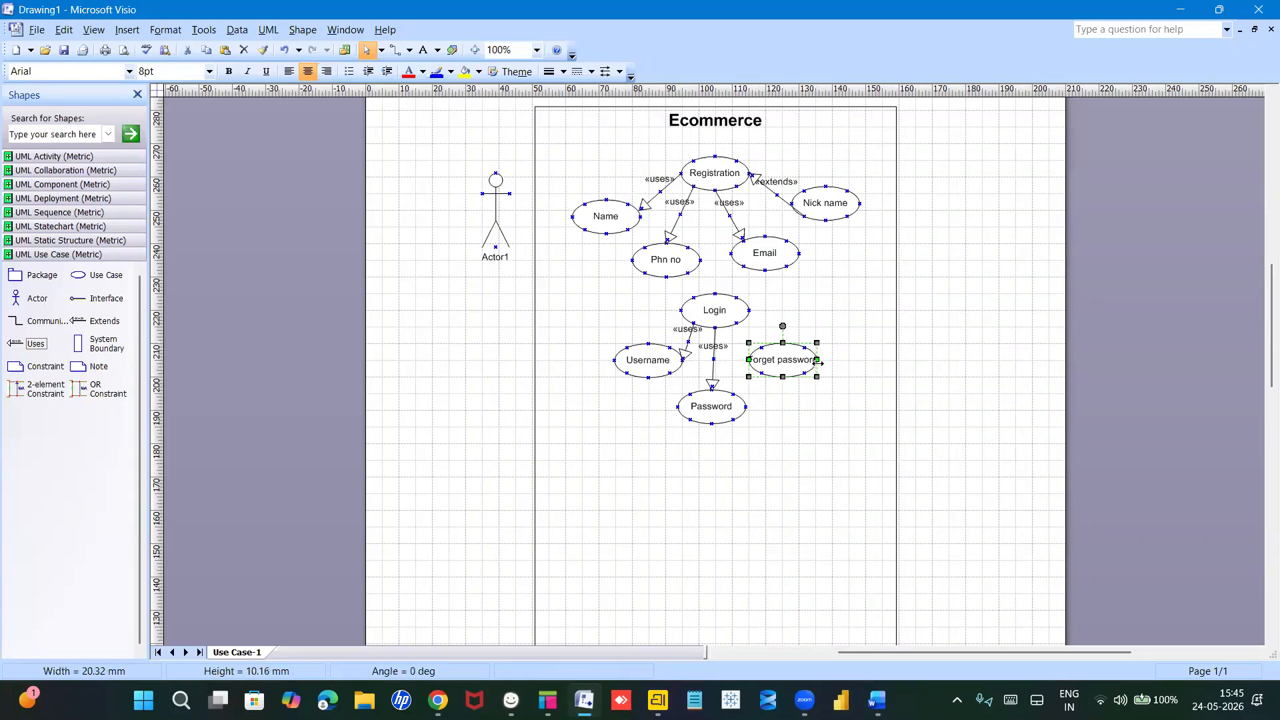
pyautogui.moveTo(817, 360); pyautogui.dragTo(827, 360)
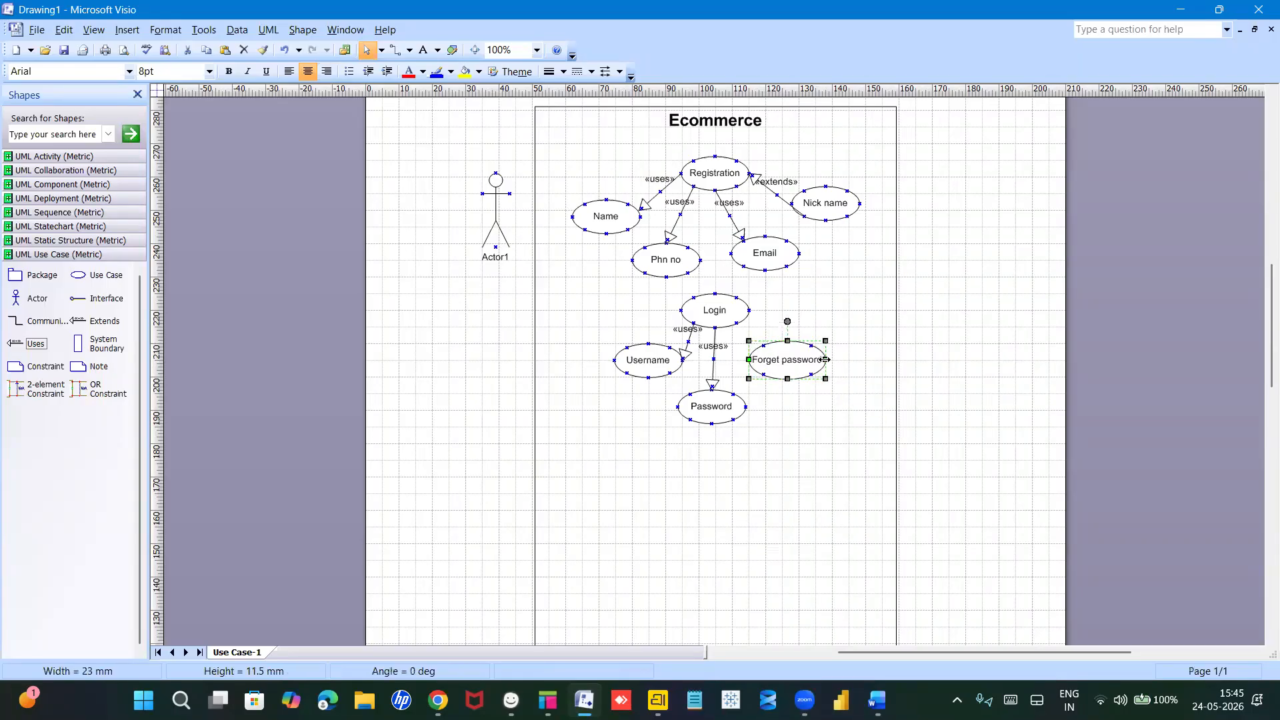
pyautogui.click(753, 454)
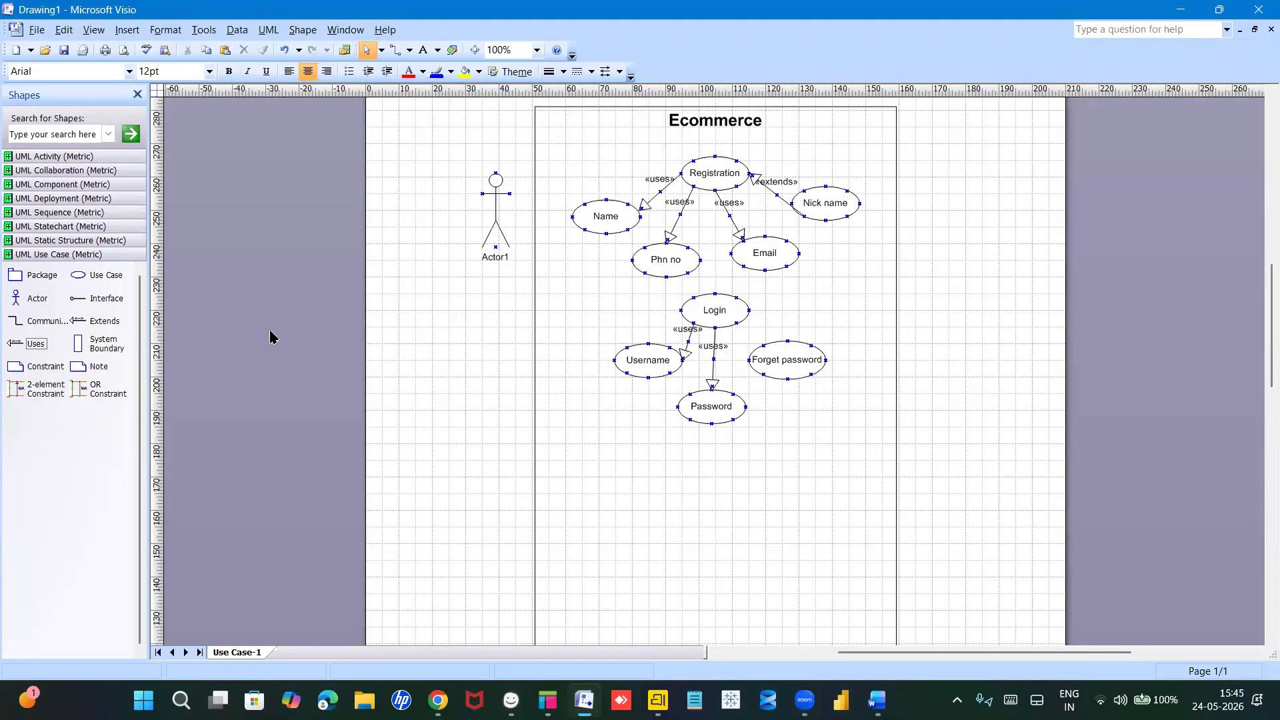
pyautogui.moveTo(100, 320); pyautogui.dragTo(787, 340)
pyautogui.click(772, 458)
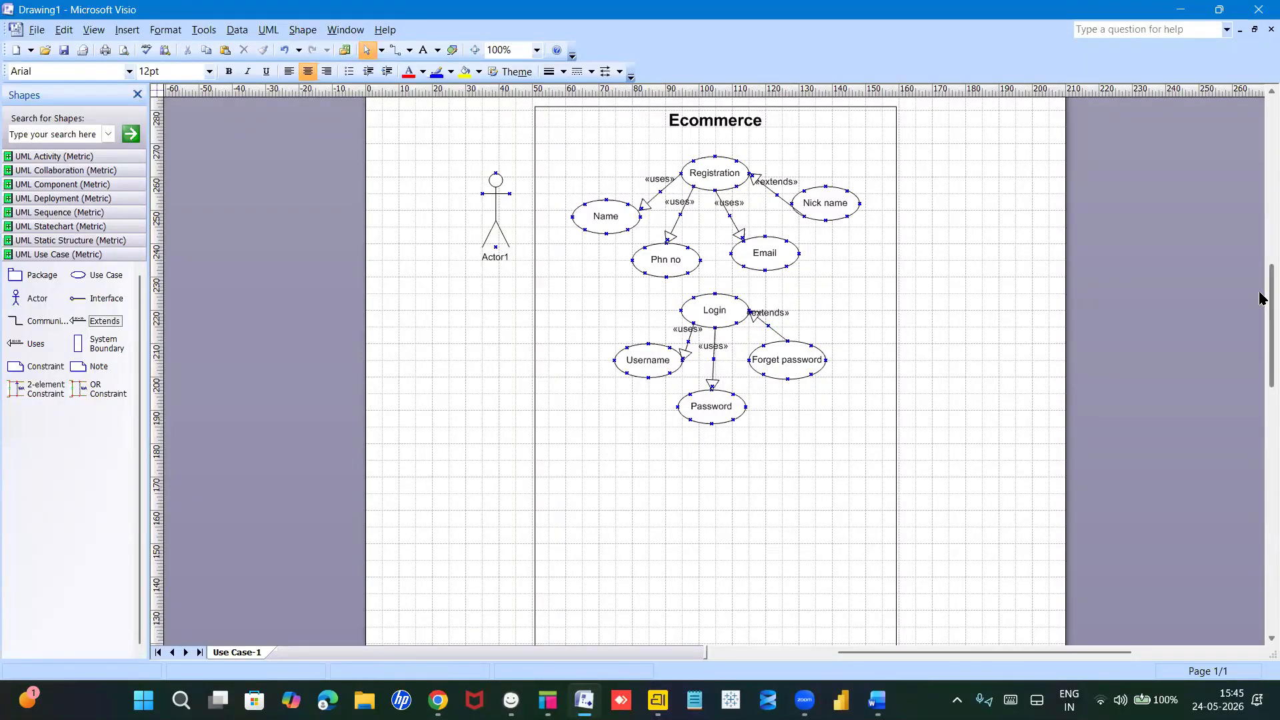
pyautogui.scroll(-1, 1262, 316)
pyautogui.scroll(-4, 1261, 317)
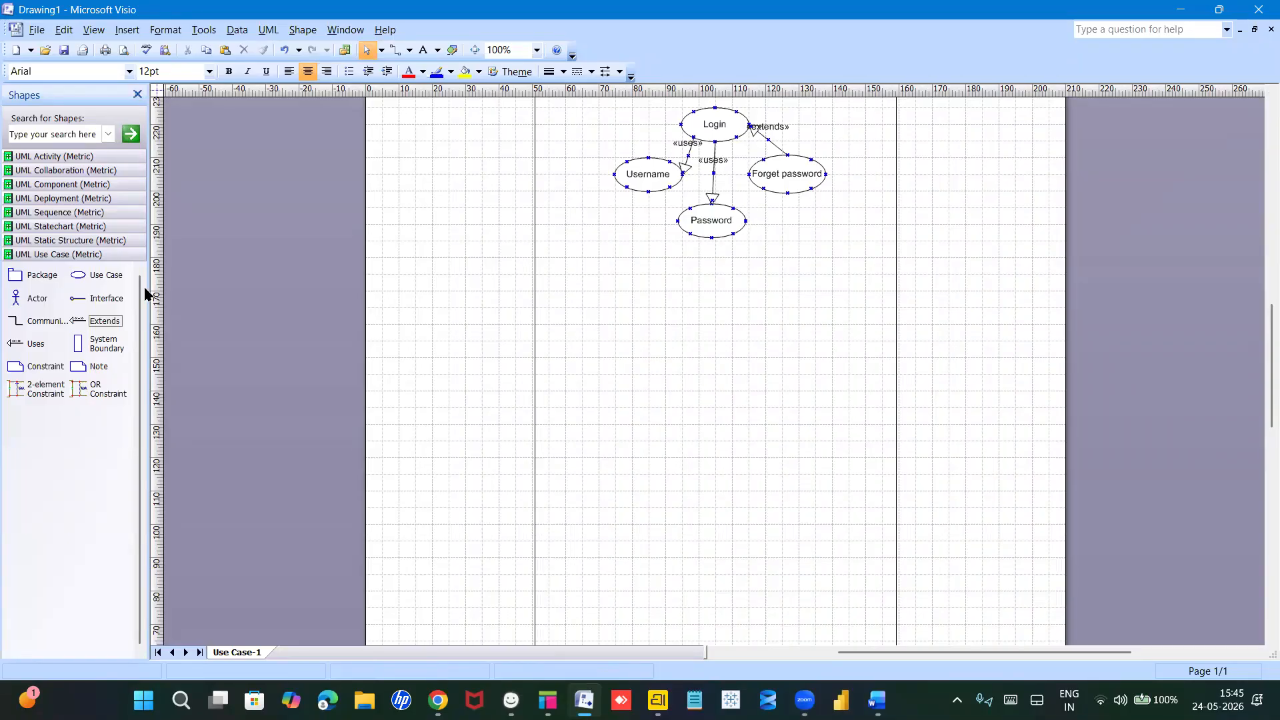
# Step: Place blank use cases UseCase2–UseCase5 below Password and arrange them as a diamond
pyautogui.moveTo(79, 275); pyautogui.dragTo(716, 280)
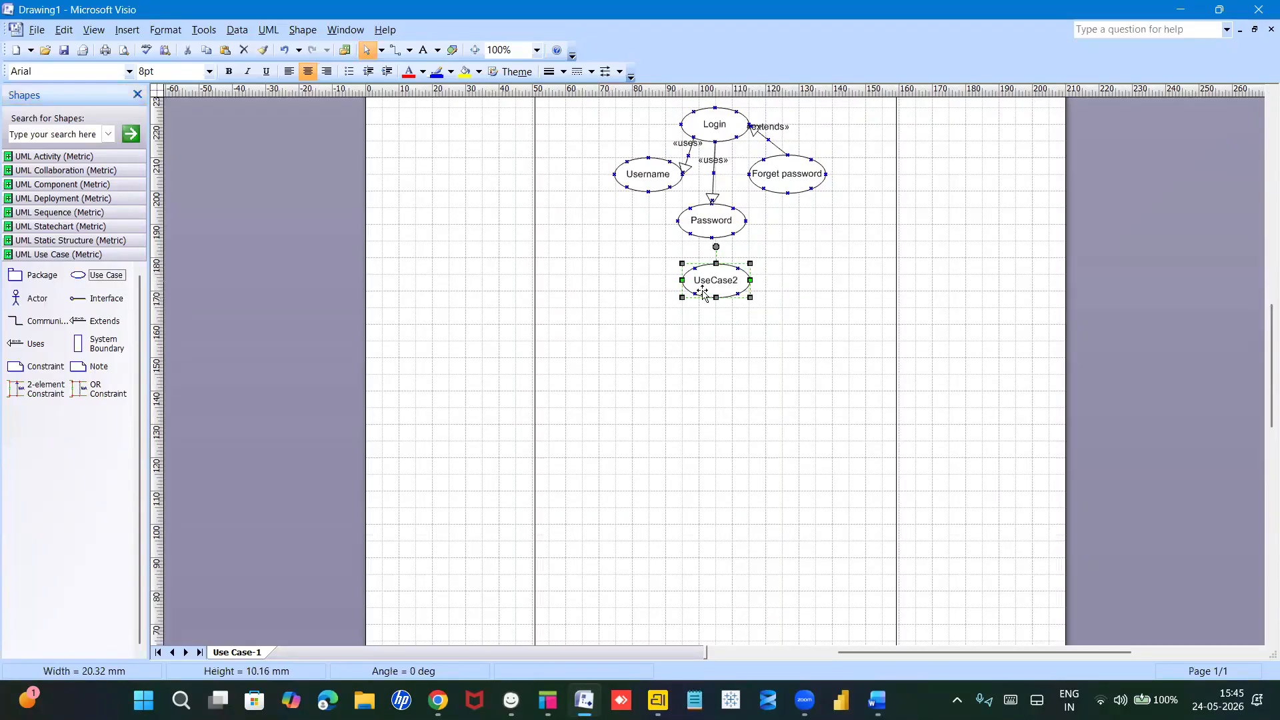
pyautogui.hotkey('ctrl', 'd')
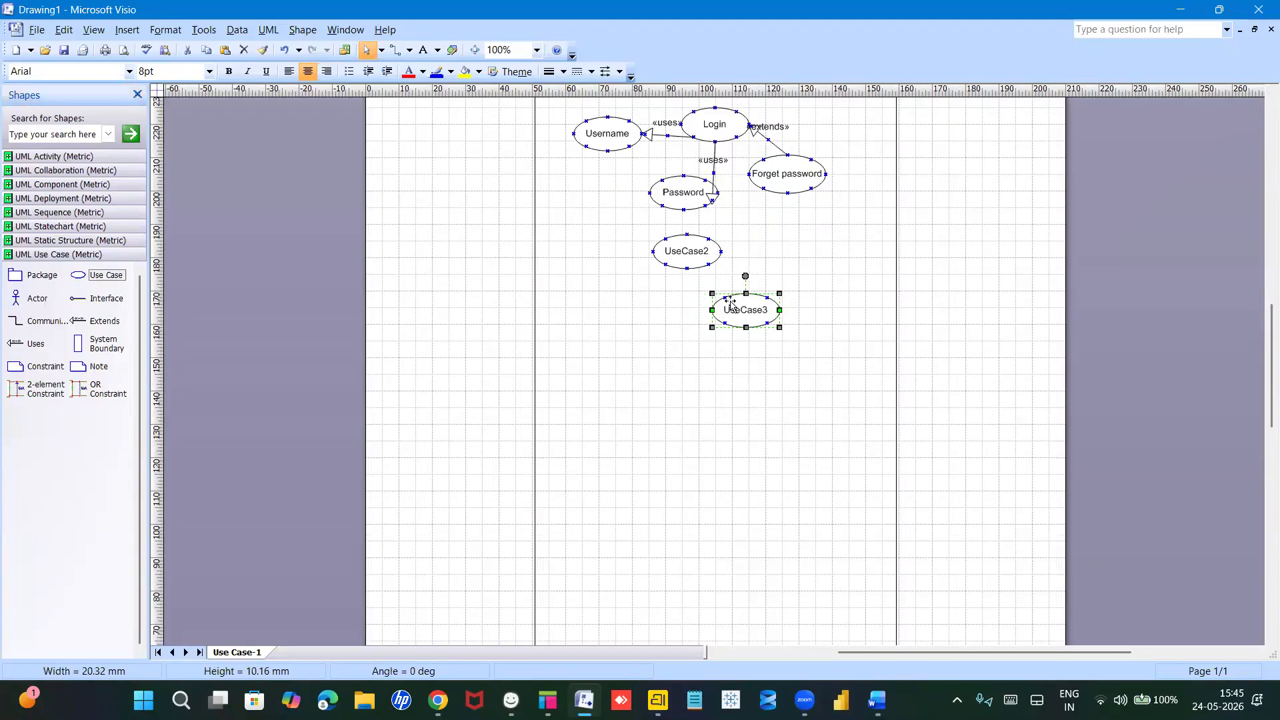
pyautogui.moveTo(733, 313); pyautogui.dragTo(775, 307)
pyautogui.hotkey('ctrl', 'd')
pyautogui.hotkey('ctrl', 'd')
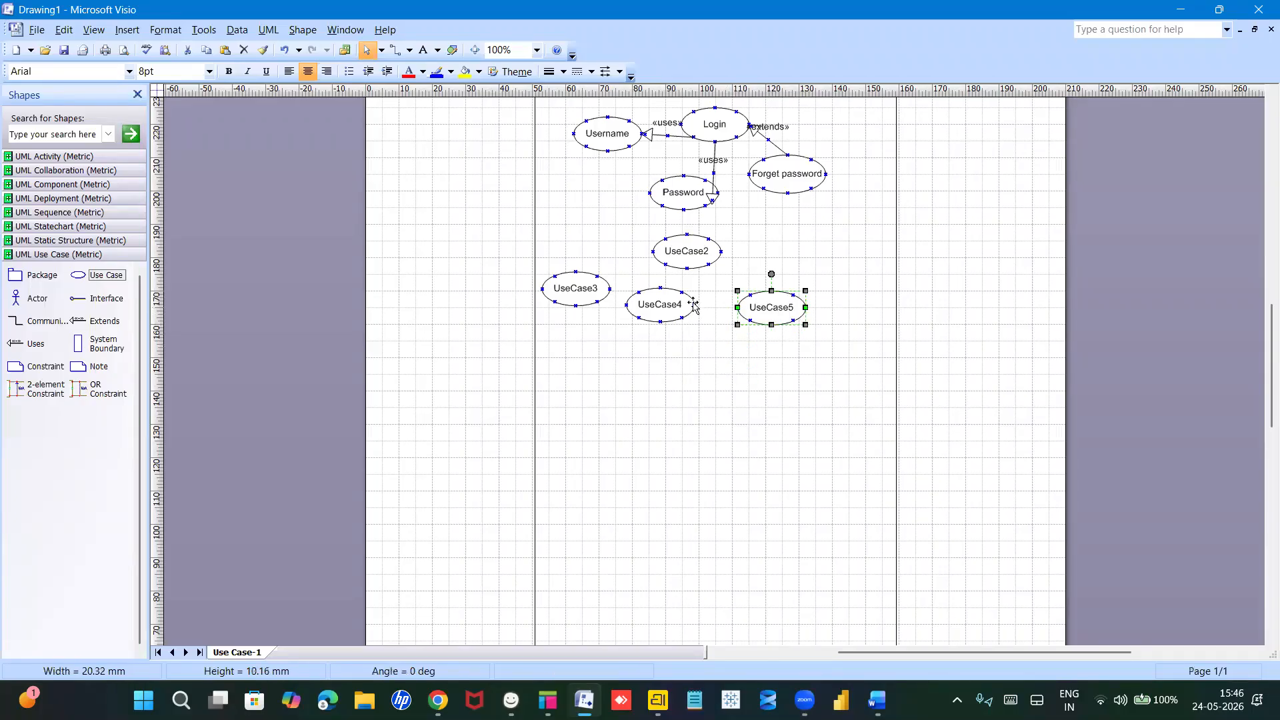
pyautogui.moveTo(671, 306); pyautogui.dragTo(708, 342)
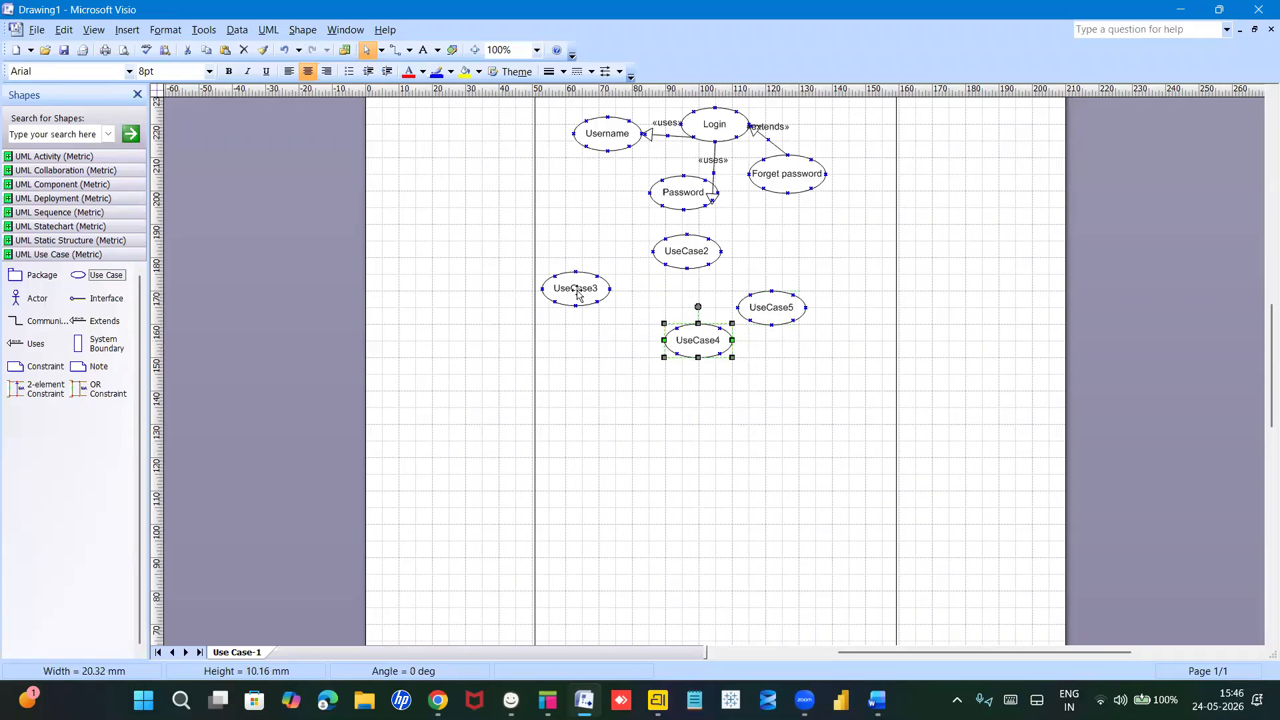
pyautogui.moveTo(606, 301); pyautogui.dragTo(646, 320)
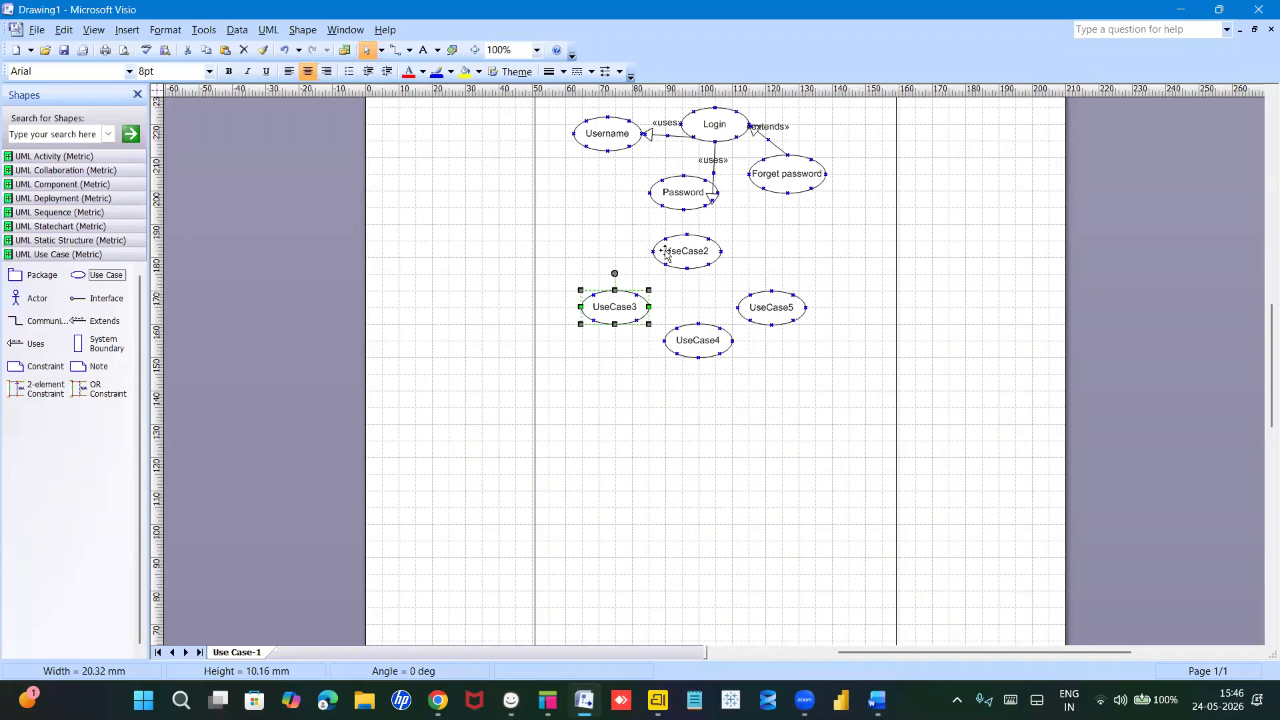
pyautogui.moveTo(682, 255); pyautogui.dragTo(698, 258)
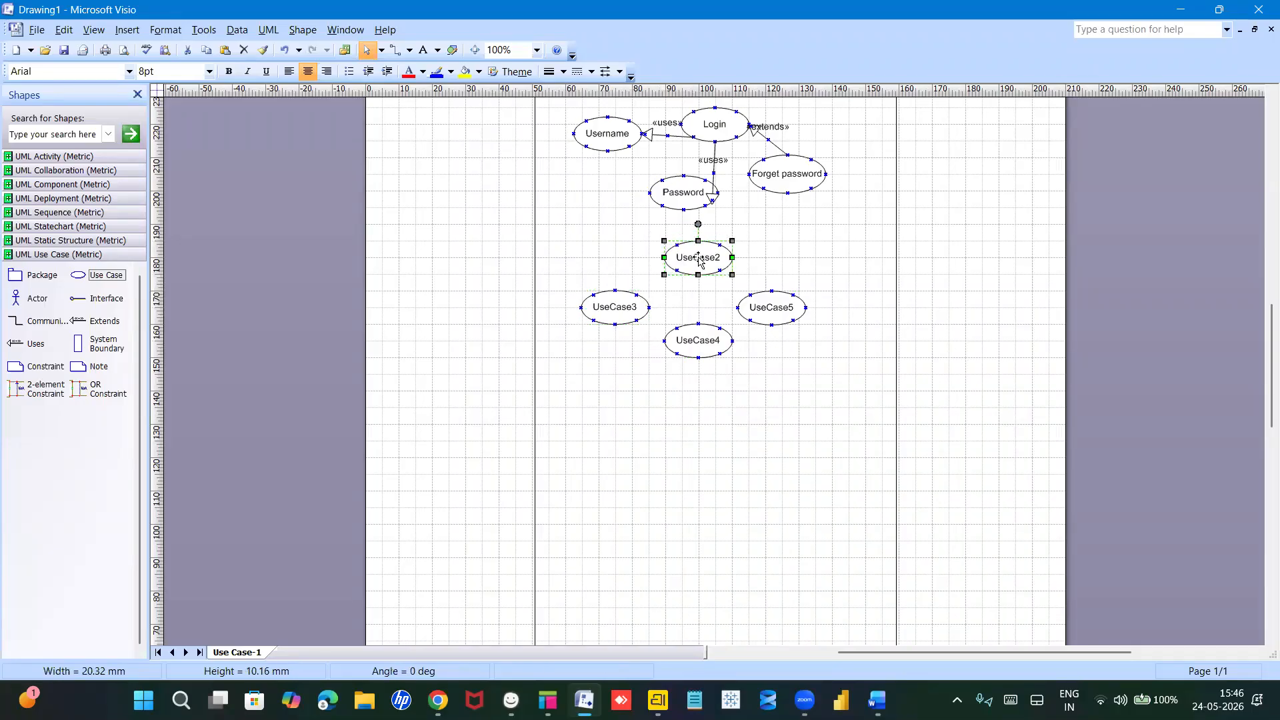
# Step: Name the top diamond oval Product catelog and the left one Wishlist
pyautogui.doubleClick(700, 260)
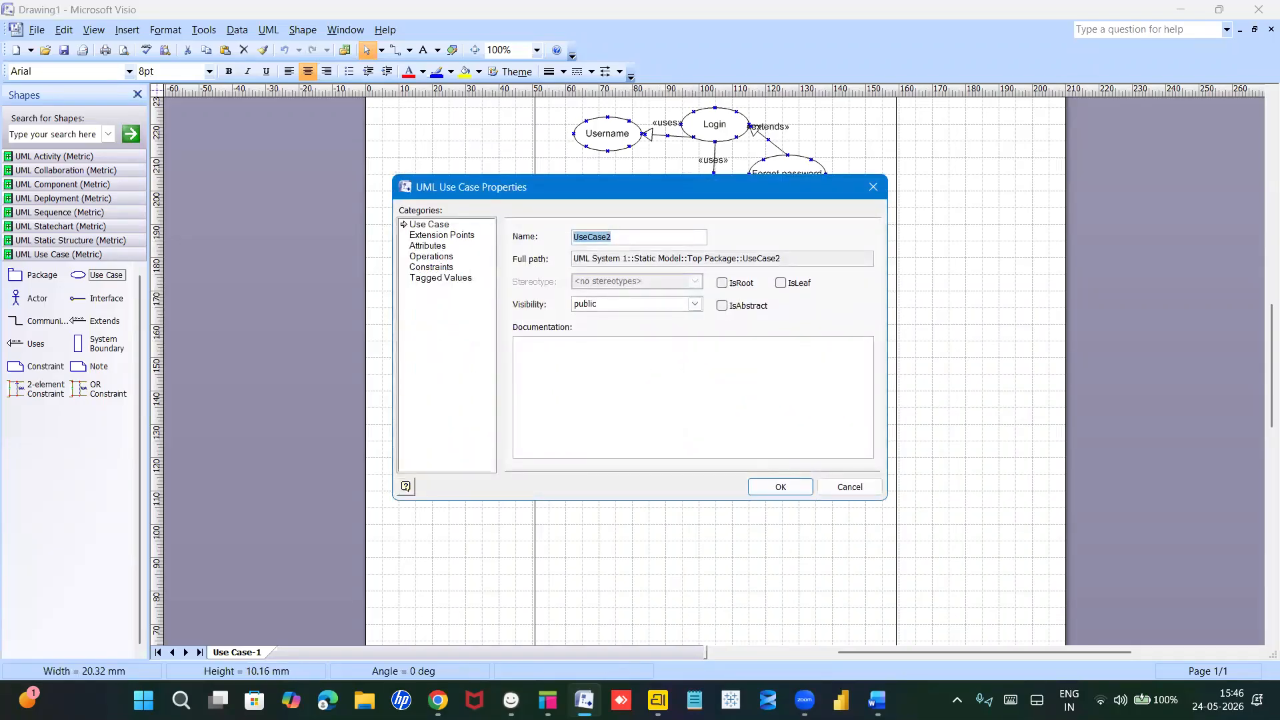
pyautogui.write('Product catelog')
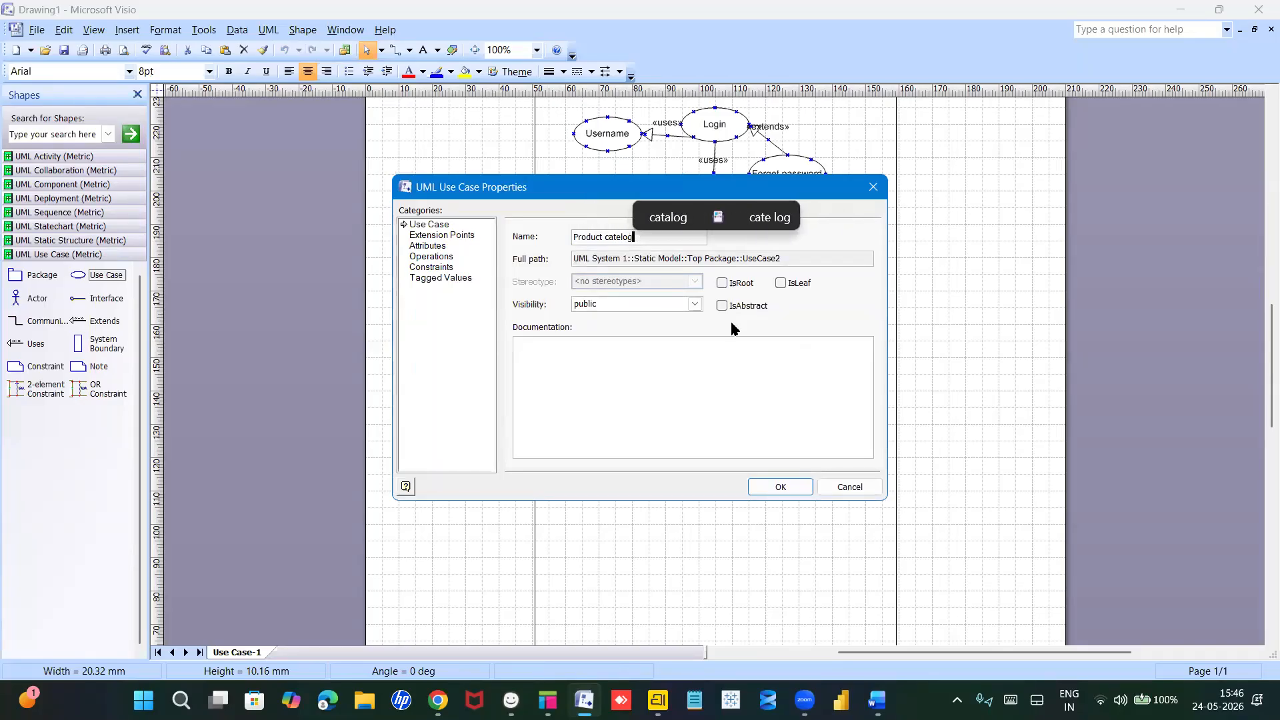
pyautogui.press('Return')
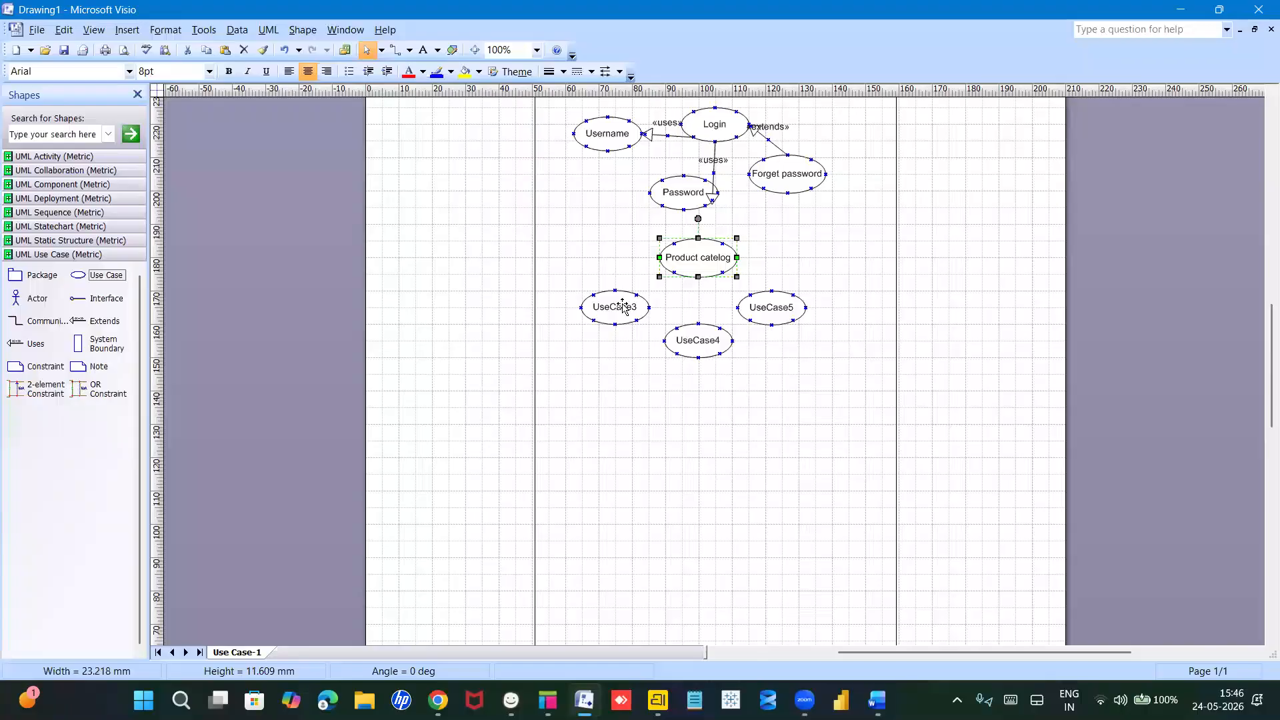
pyautogui.doubleClick(612, 319)
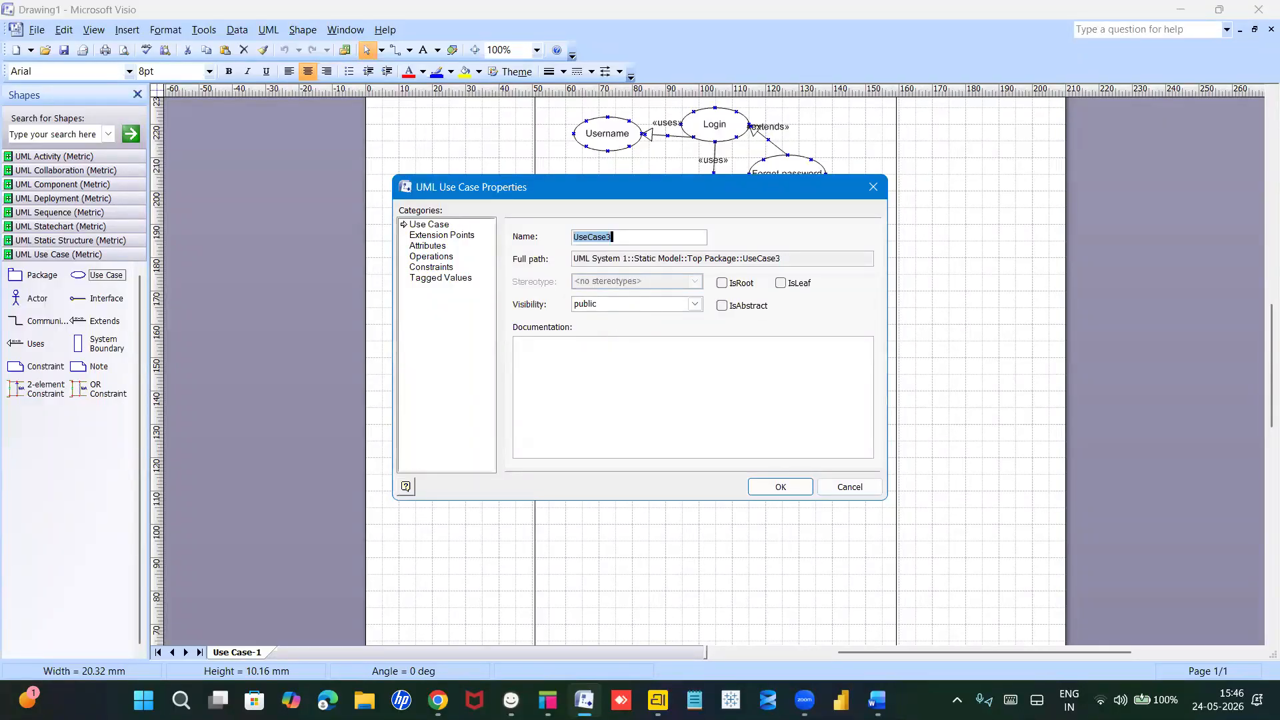
pyautogui.write('Wishlist')
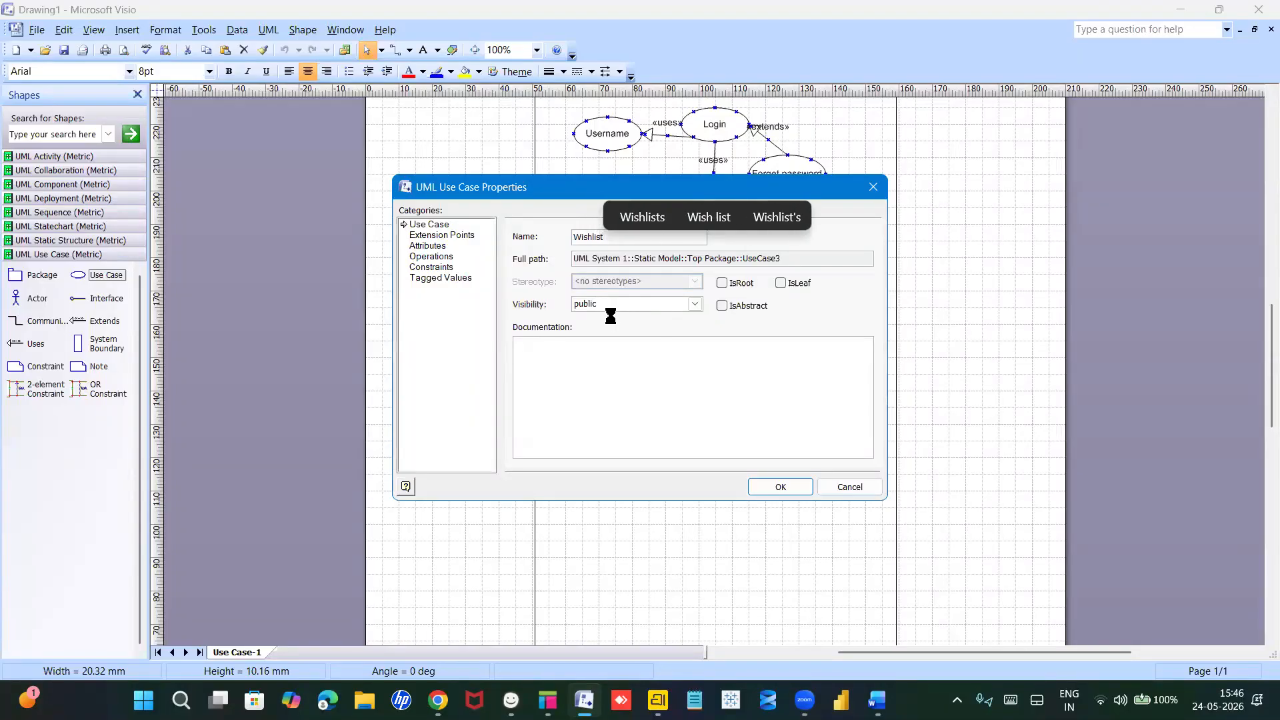
pyautogui.press('Return')
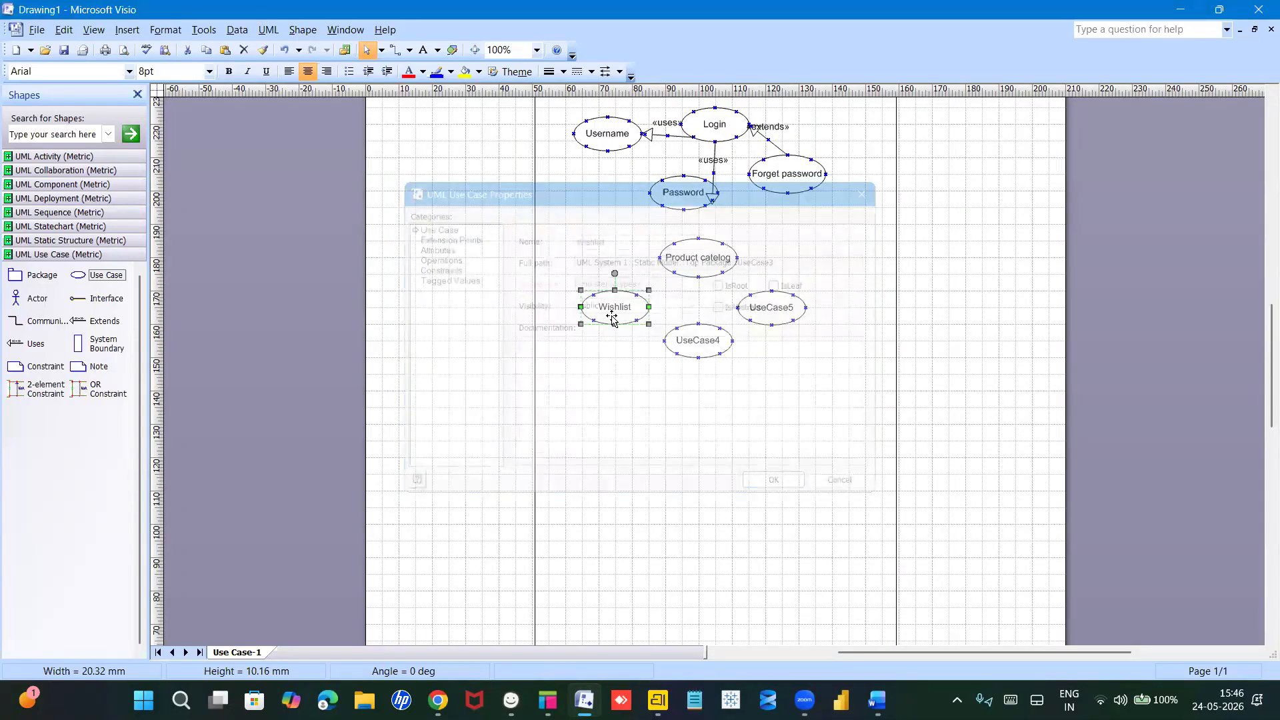
# Step: Name the bottom oval Add to cart and the right one Favourite, nudging Favourite right
pyautogui.keyDown('shift'); pyautogui.click(698, 342); pyautogui.keyUp('shift')
pyautogui.doubleClick(698, 341)
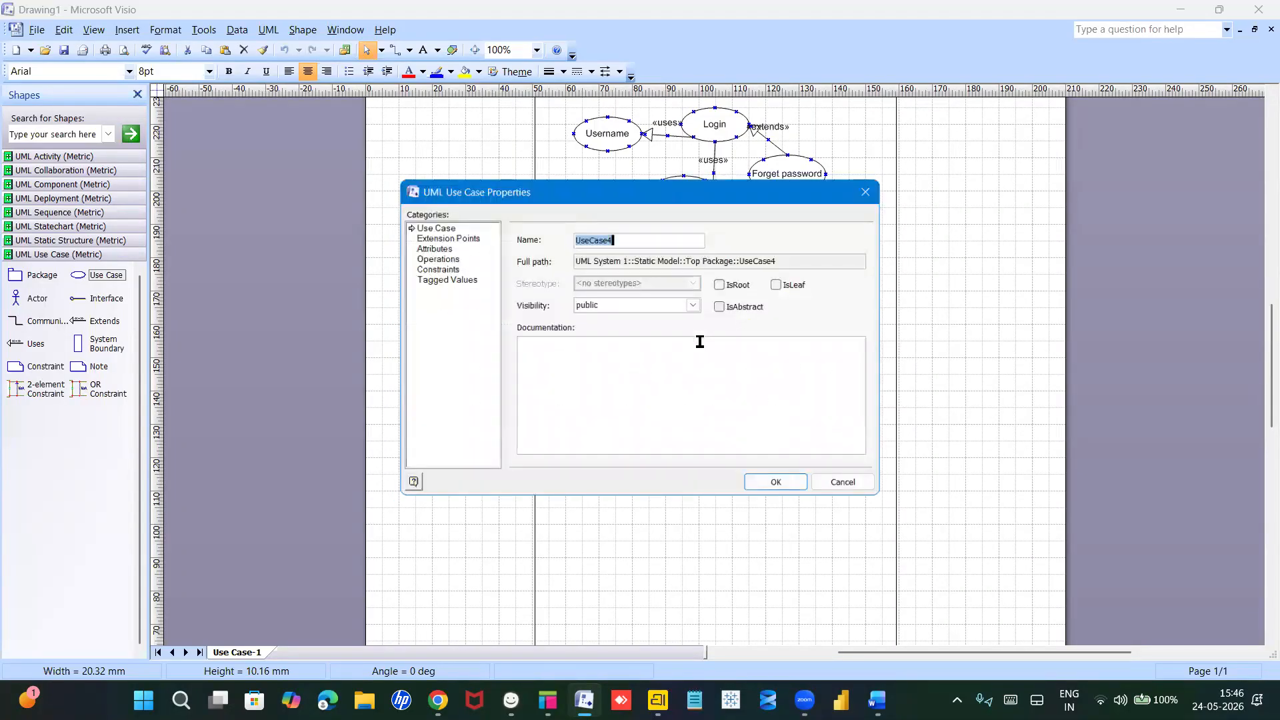
pyautogui.write('Add to cart')
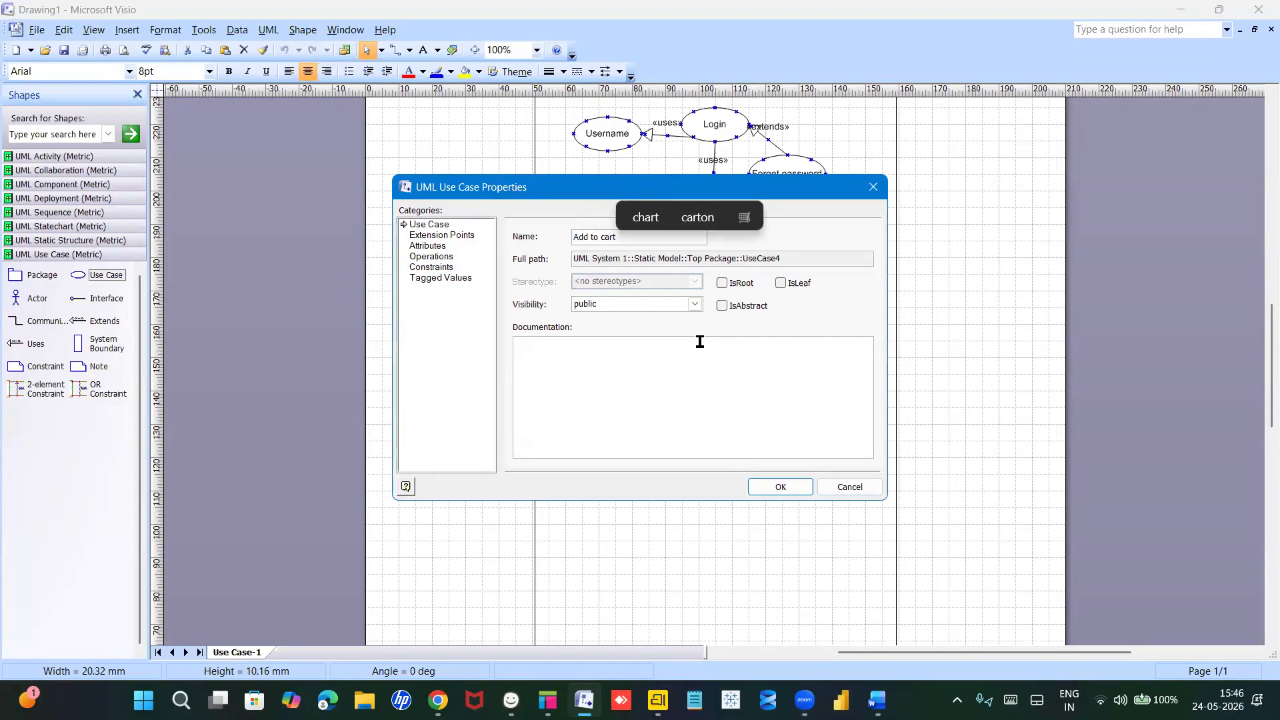
pyautogui.press('Return')
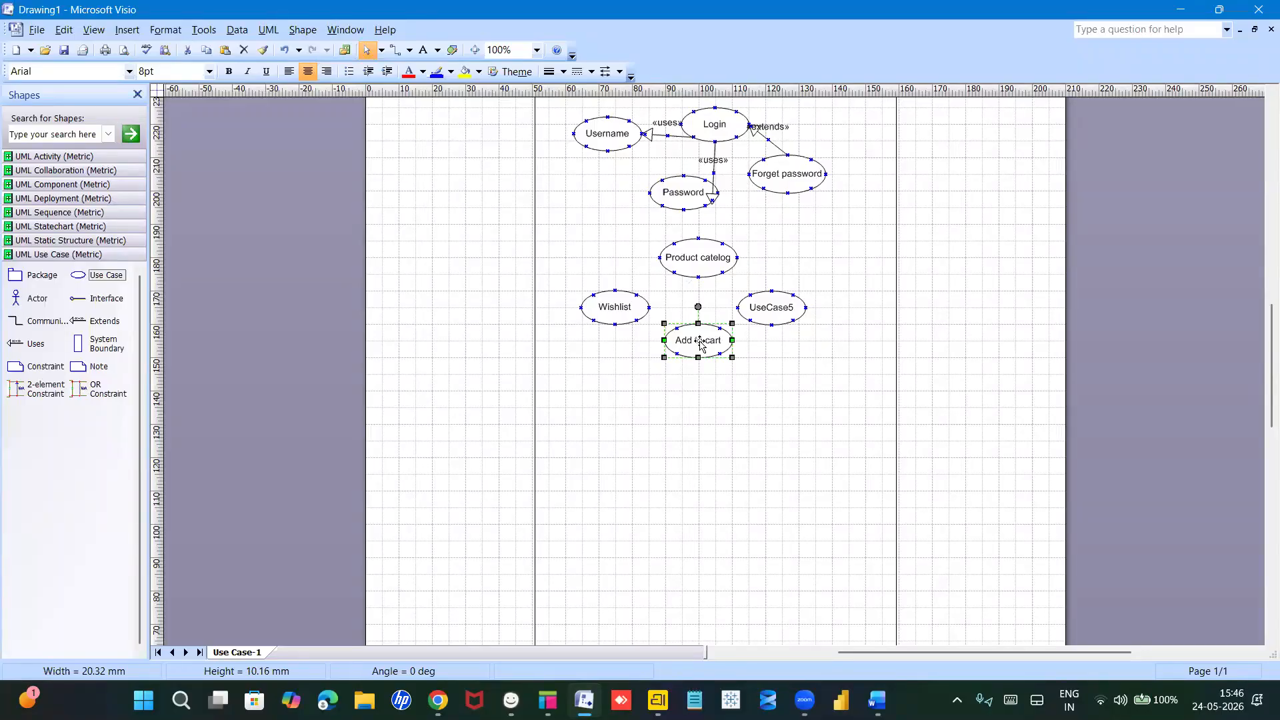
pyautogui.doubleClick(766, 310)
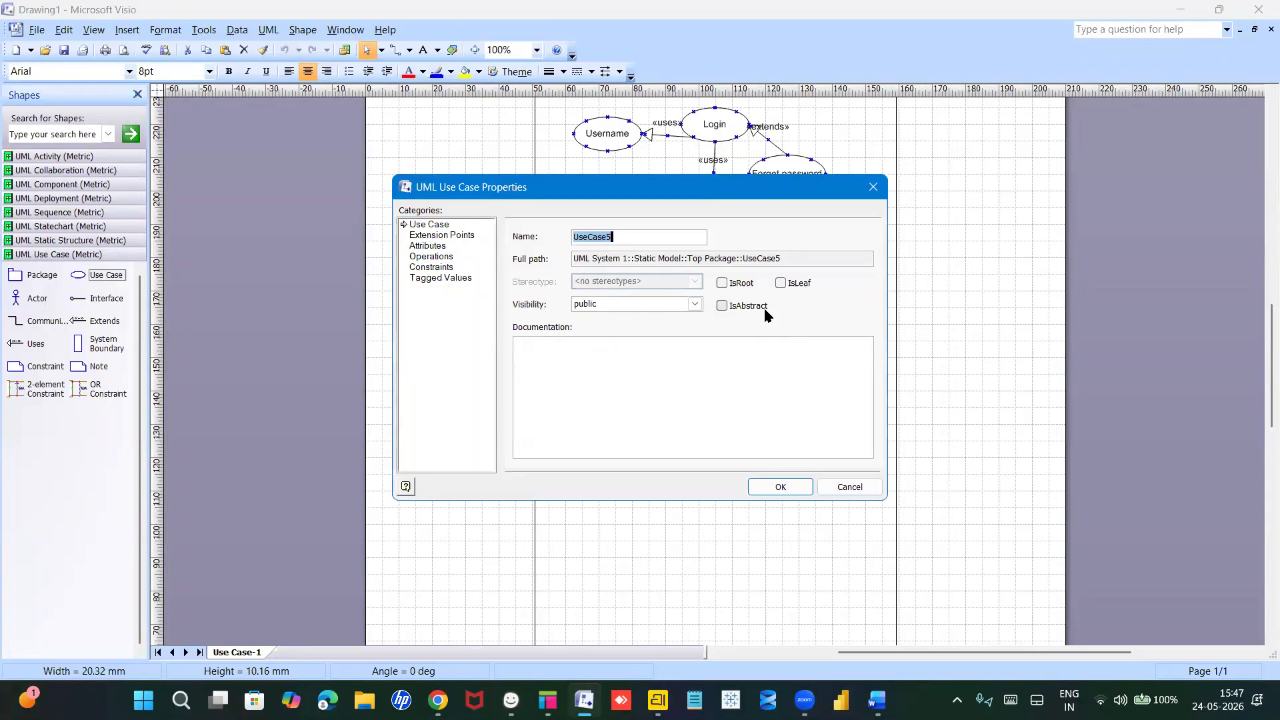
pyautogui.write('ouro')
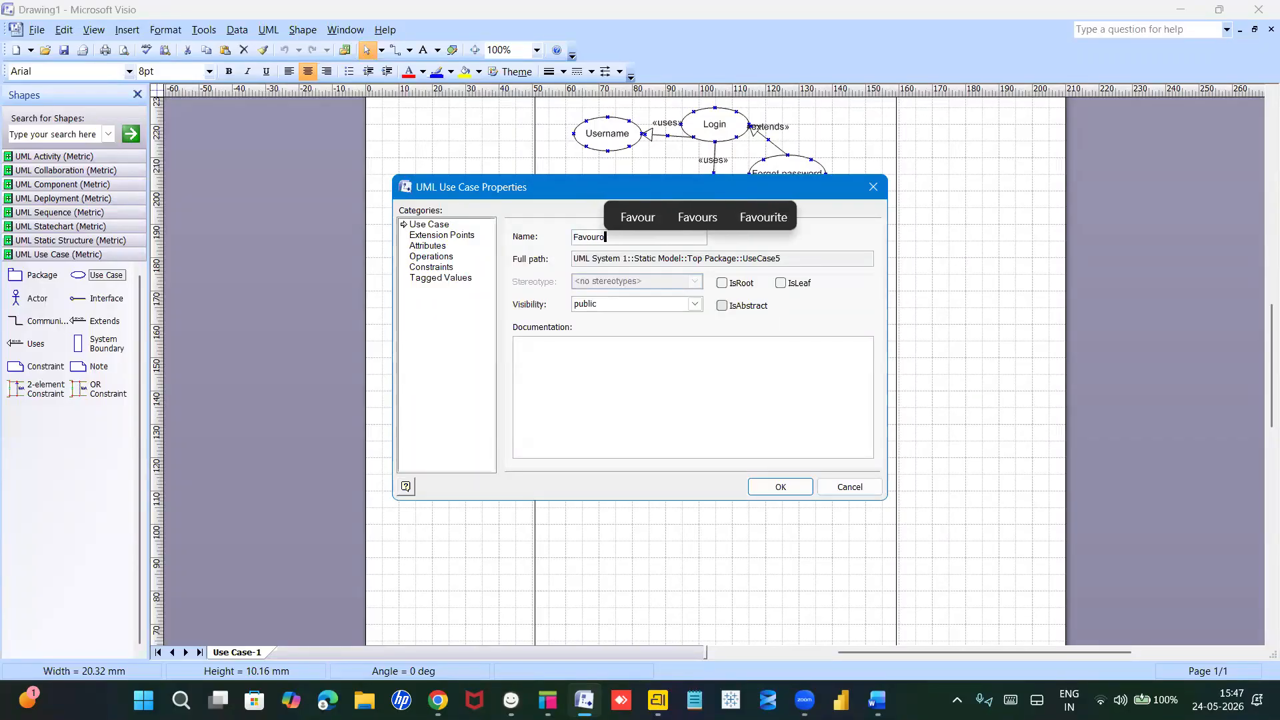
pyautogui.press('BackSpace')
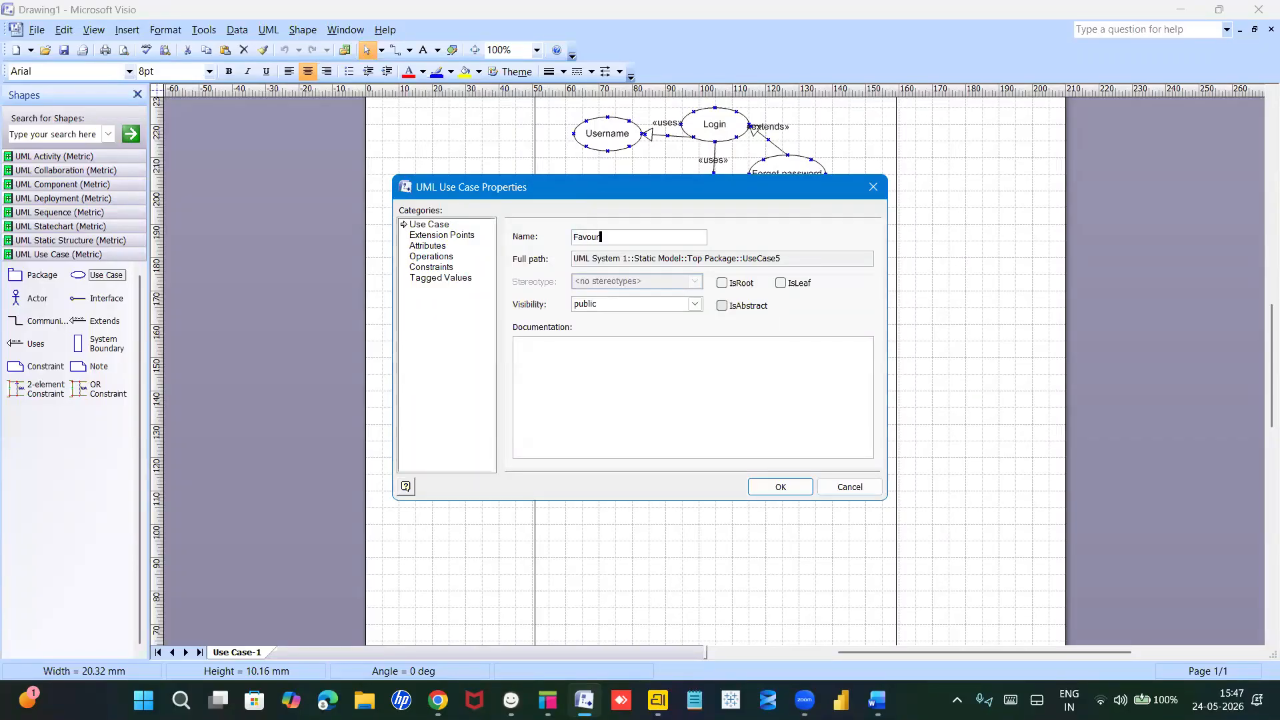
pyautogui.write('ited')
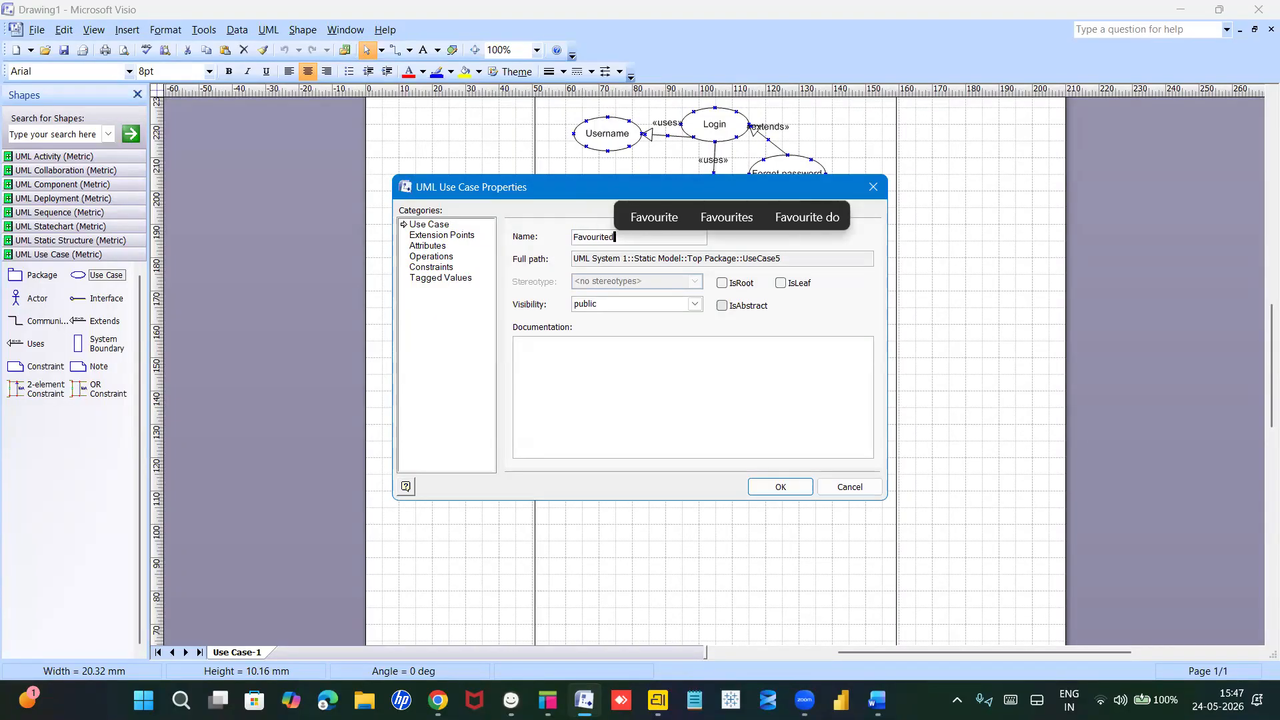
pyautogui.click(659, 220)
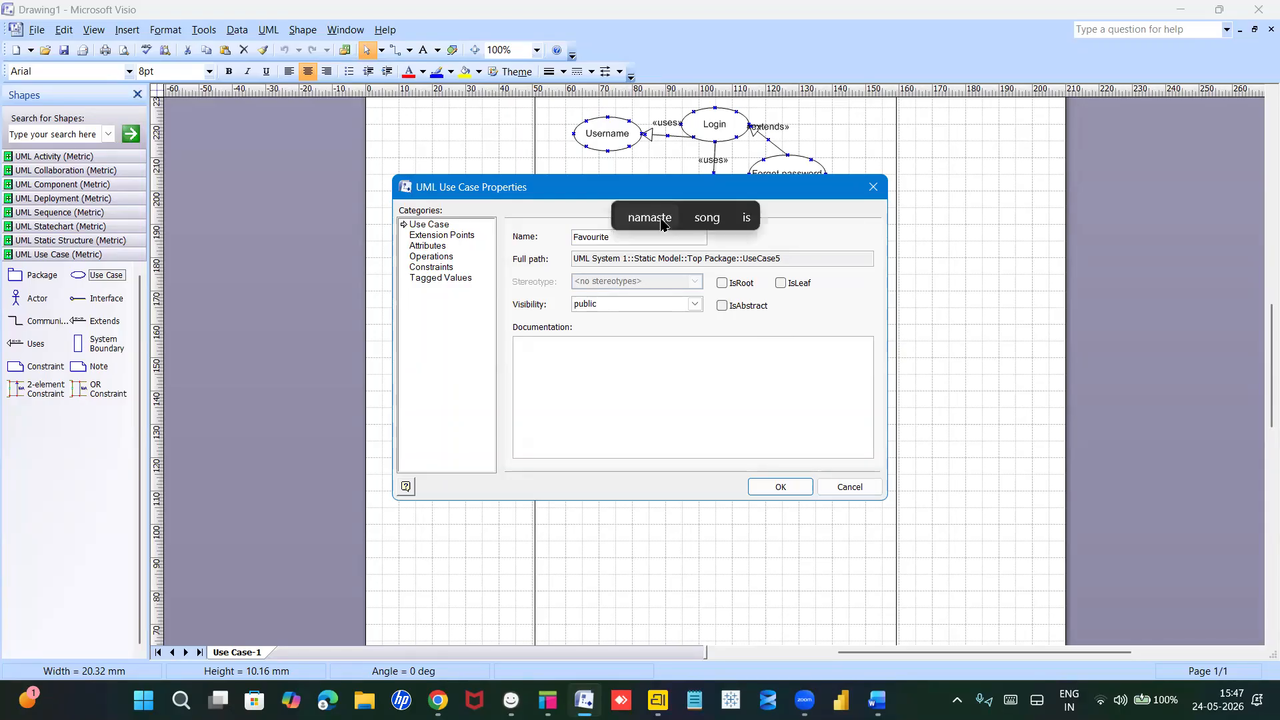
pyautogui.press('Return')
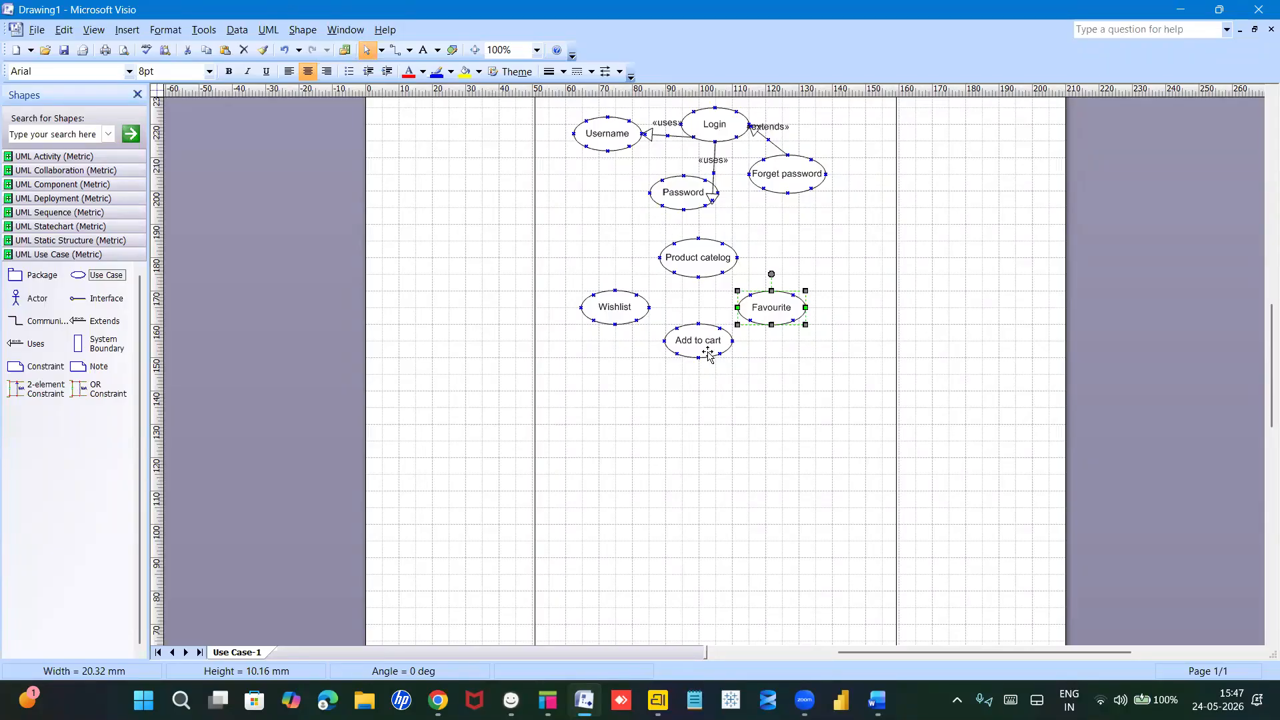
pyautogui.moveTo(762, 311); pyautogui.dragTo(770, 312)
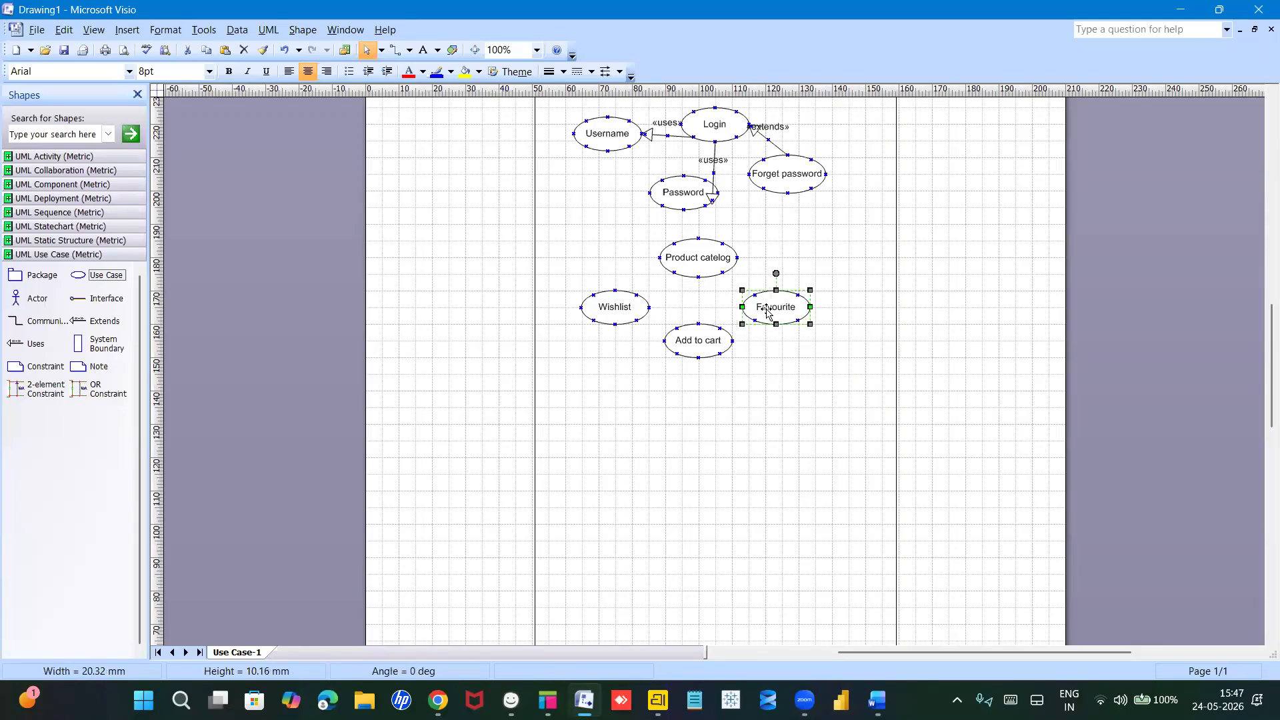
pyautogui.click(789, 366)
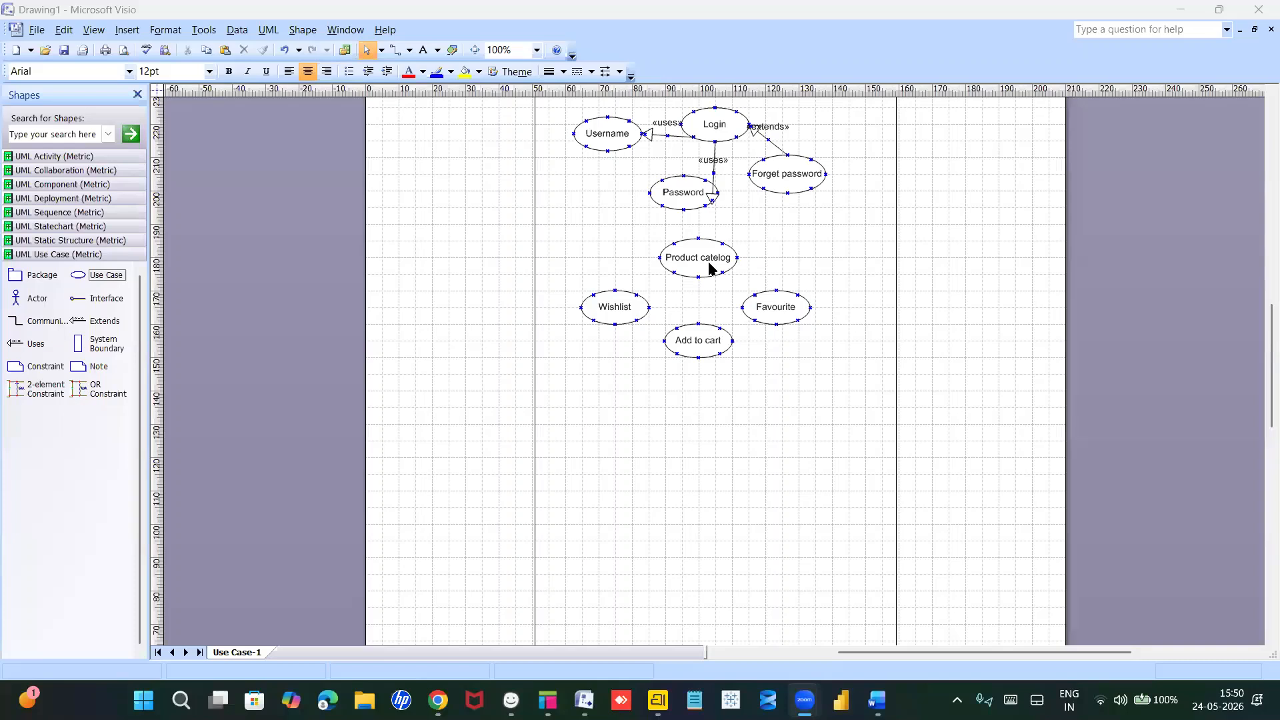
pyautogui.scroll(5, 710, 267)
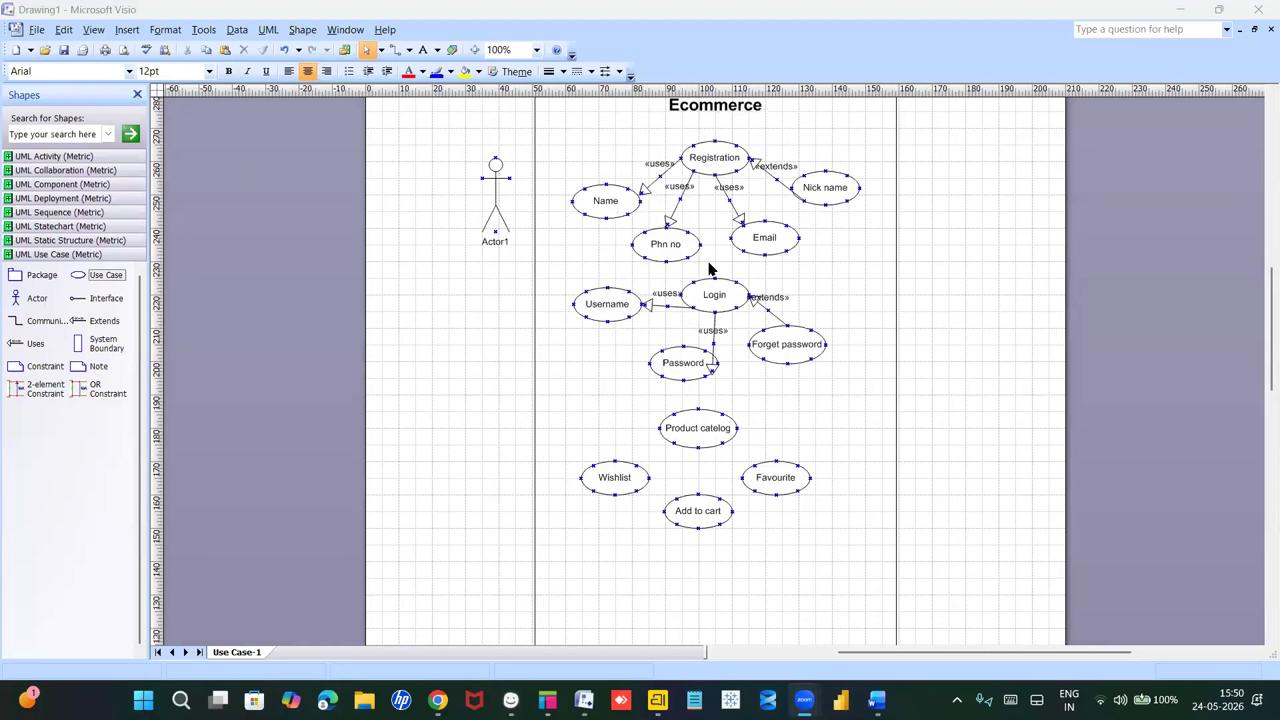
pyautogui.scroll(1, 1260, 254)
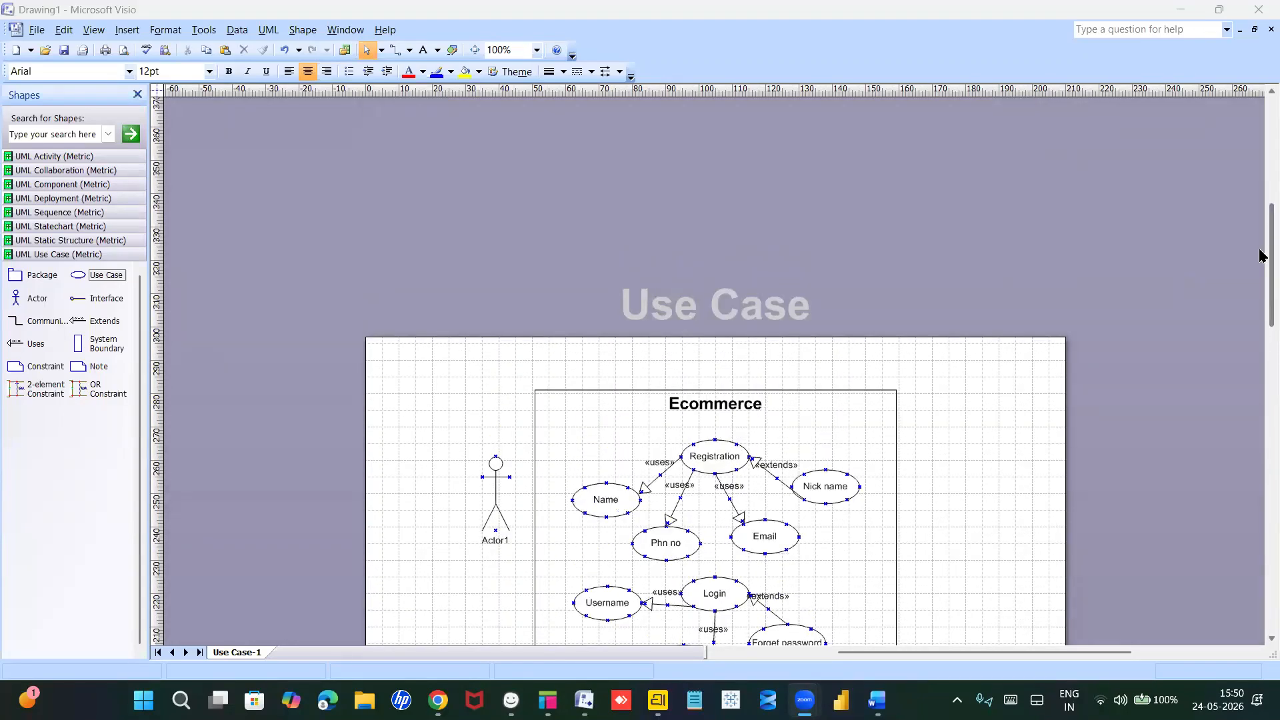
pyautogui.click(1262, 279)
pyautogui.moveTo(1261, 279); pyautogui.dragTo(1262, 392)
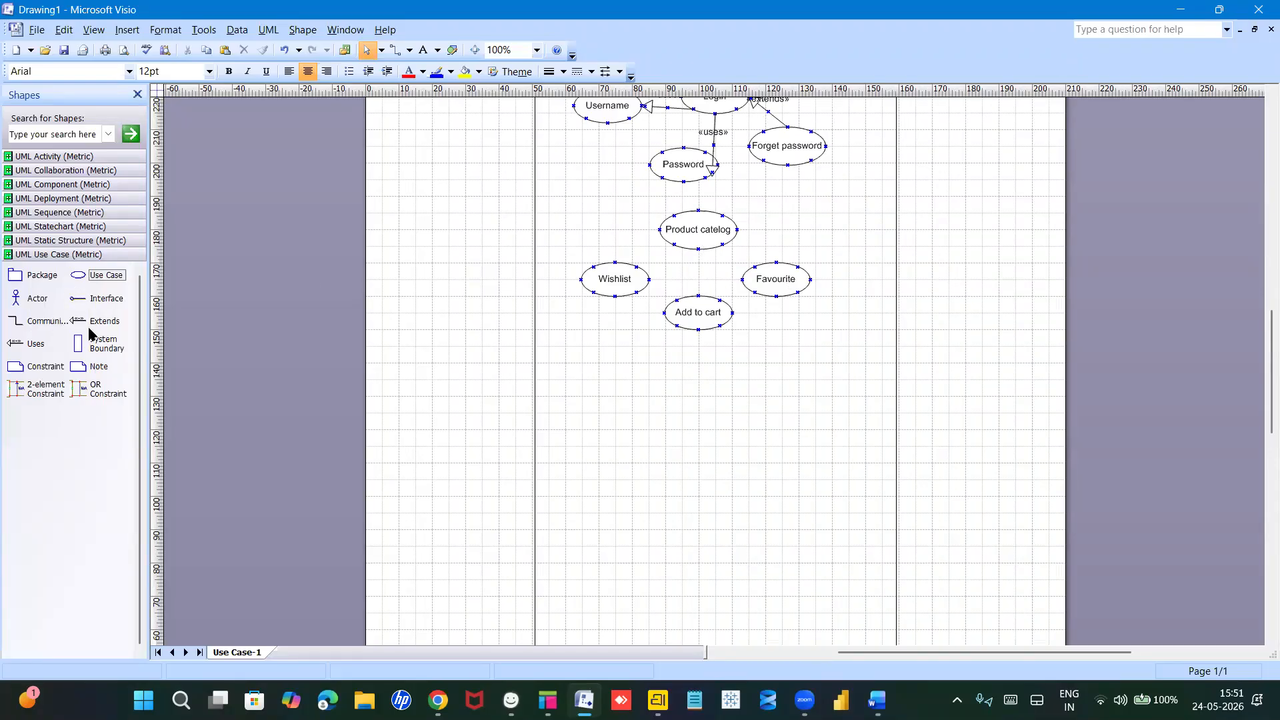
# Step: Connect Wishlist, Add to cart and Favourite to Product catelog with three «extends» connectors
pyautogui.moveTo(226, 357); pyautogui.dragTo(636, 267)
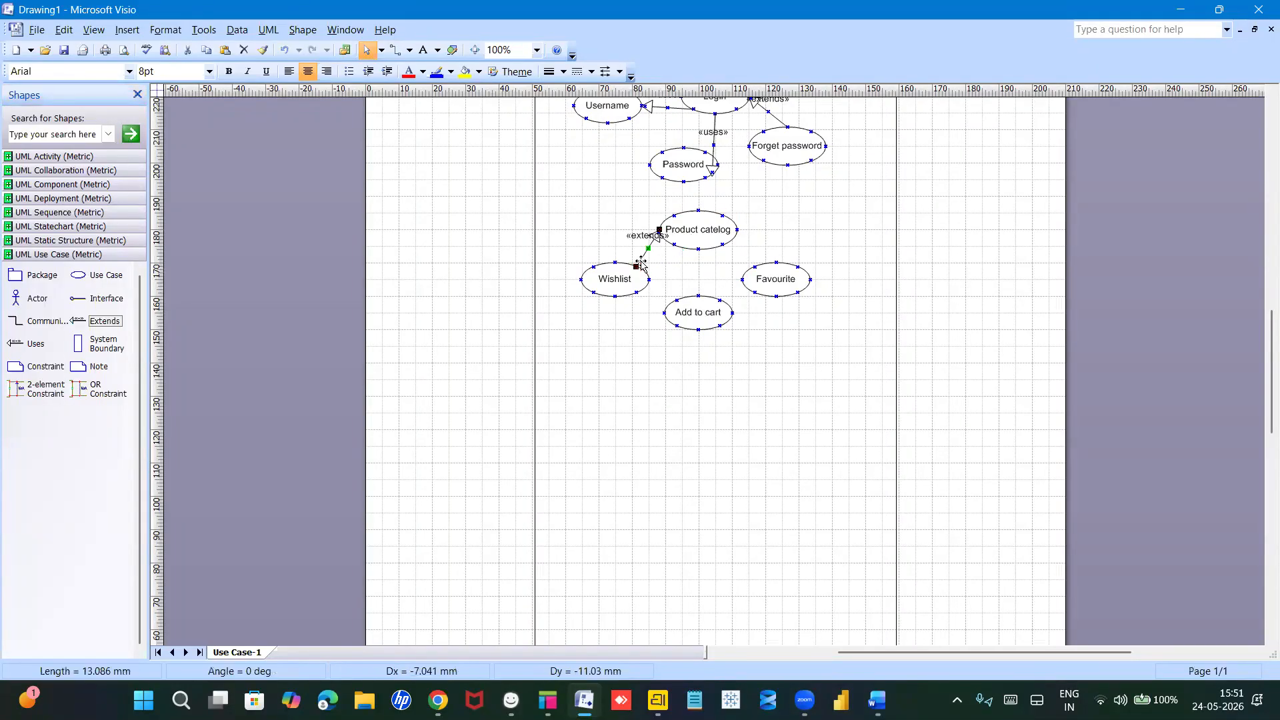
pyautogui.hotkey('ctrl', 'd')
pyautogui.moveTo(689, 262); pyautogui.dragTo(698, 249)
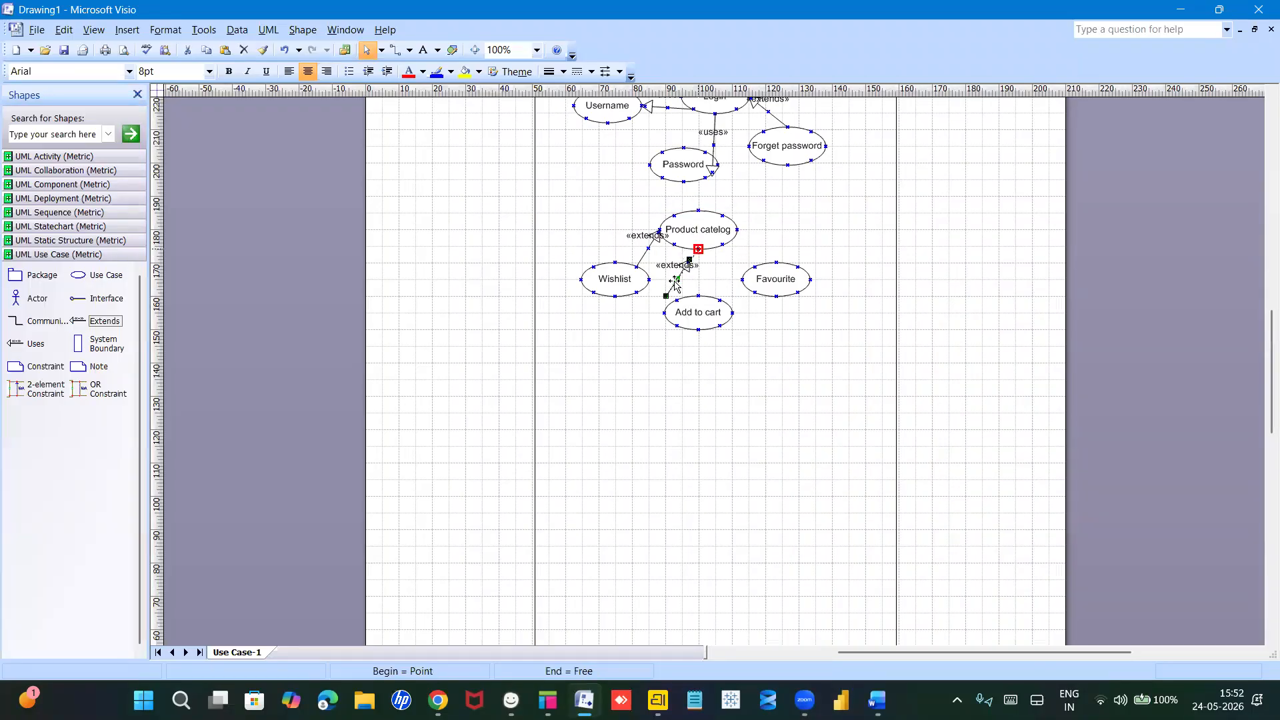
pyautogui.moveTo(666, 295); pyautogui.dragTo(699, 296)
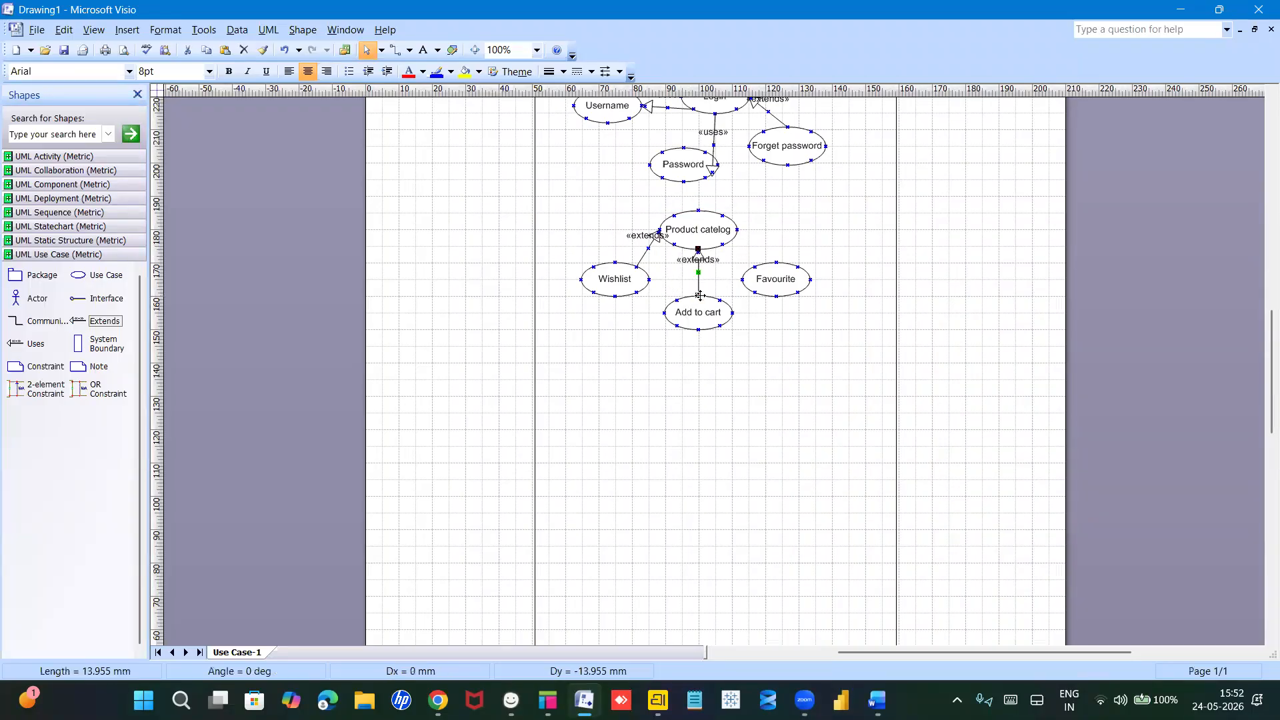
pyautogui.hotkey('ctrl', 'd')
pyautogui.moveTo(728, 280); pyautogui.dragTo(722, 244)
pyautogui.moveTo(725, 324); pyautogui.dragTo(742, 279)
pyautogui.click(766, 381)
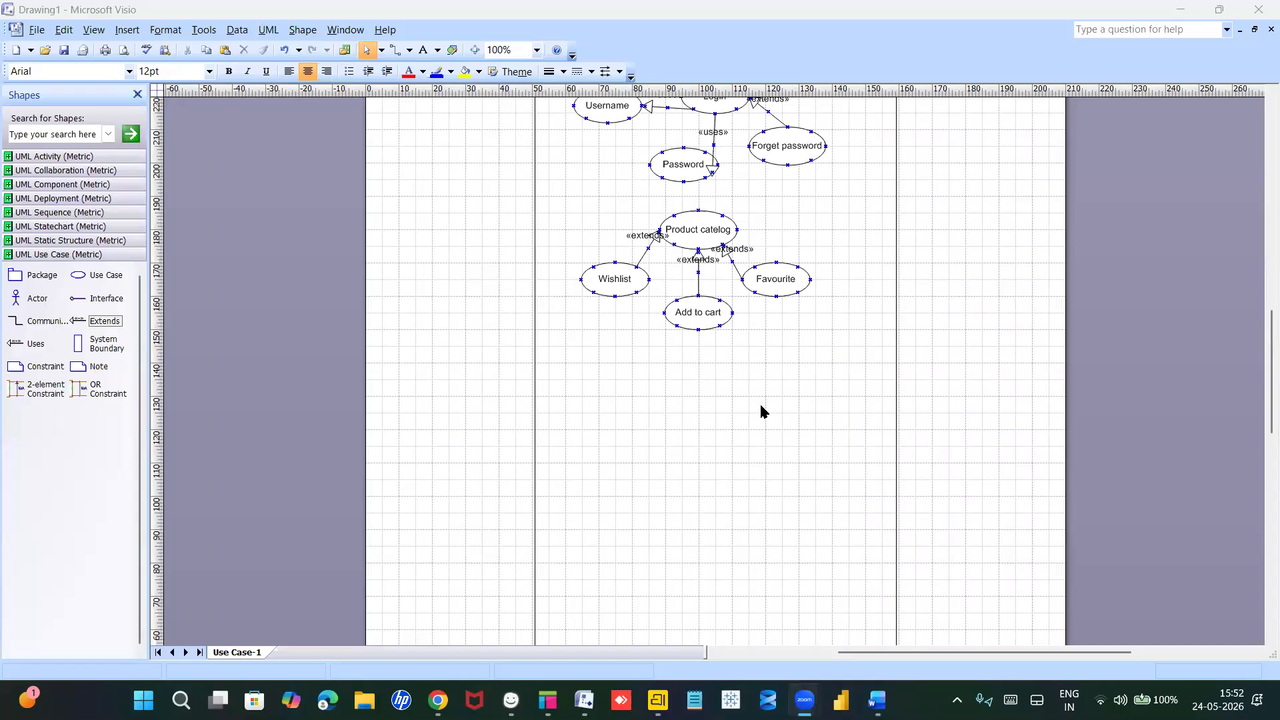
pyautogui.click(1262, 330)
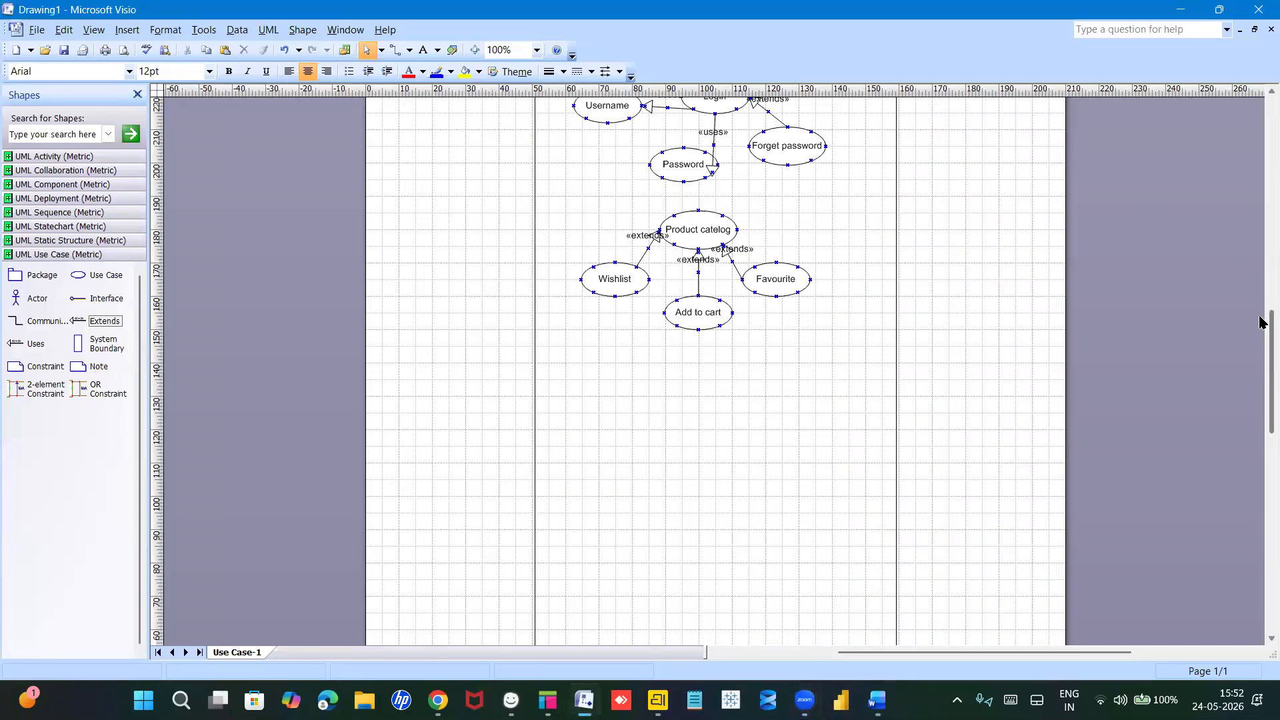
# Step: Place blank use cases UseCase2–UseCase5 below Add to cart and spread them into a diamond
pyautogui.scroll(-1, 1262, 322)
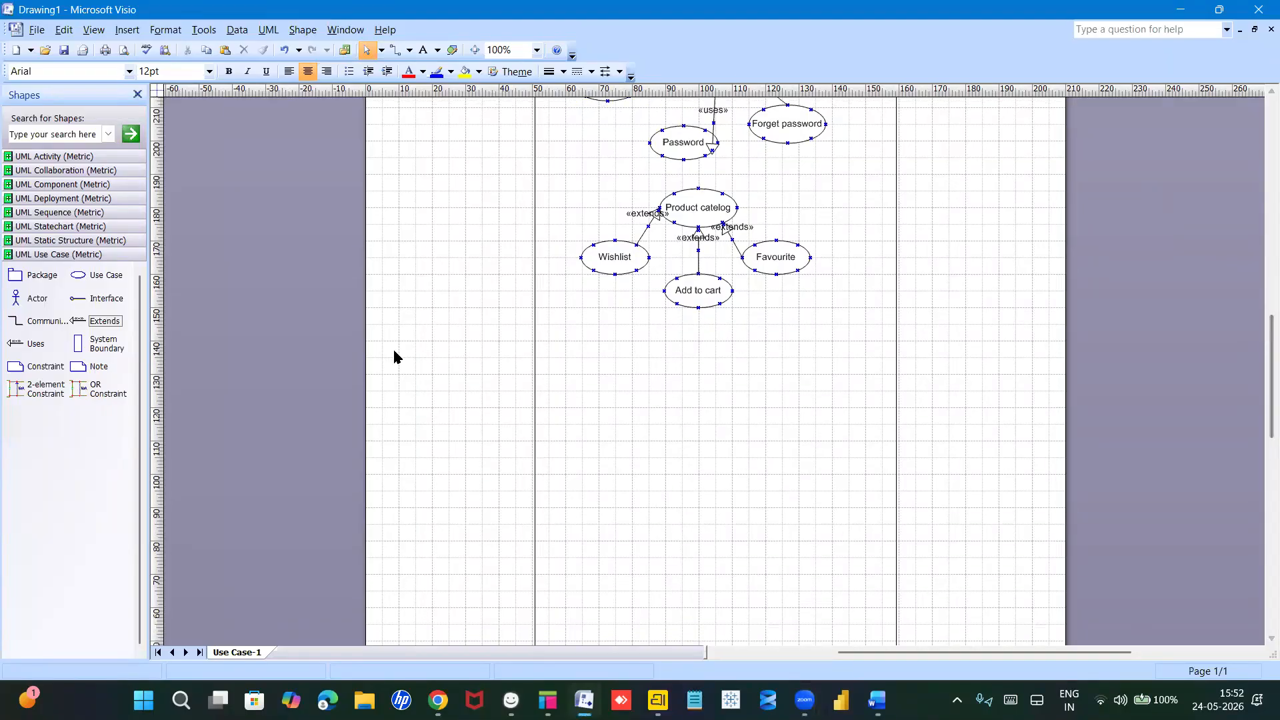
pyautogui.moveTo(78, 274); pyautogui.dragTo(715, 358)
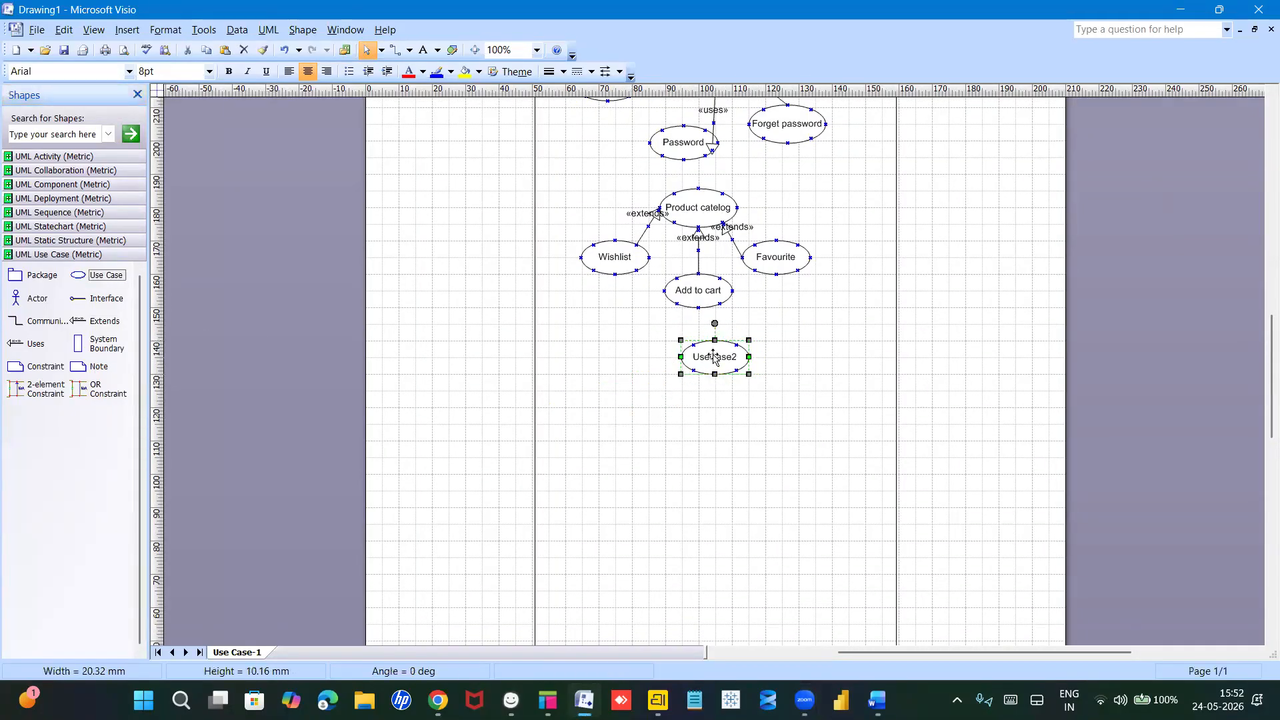
pyautogui.moveTo(77, 275); pyautogui.dragTo(638, 420)
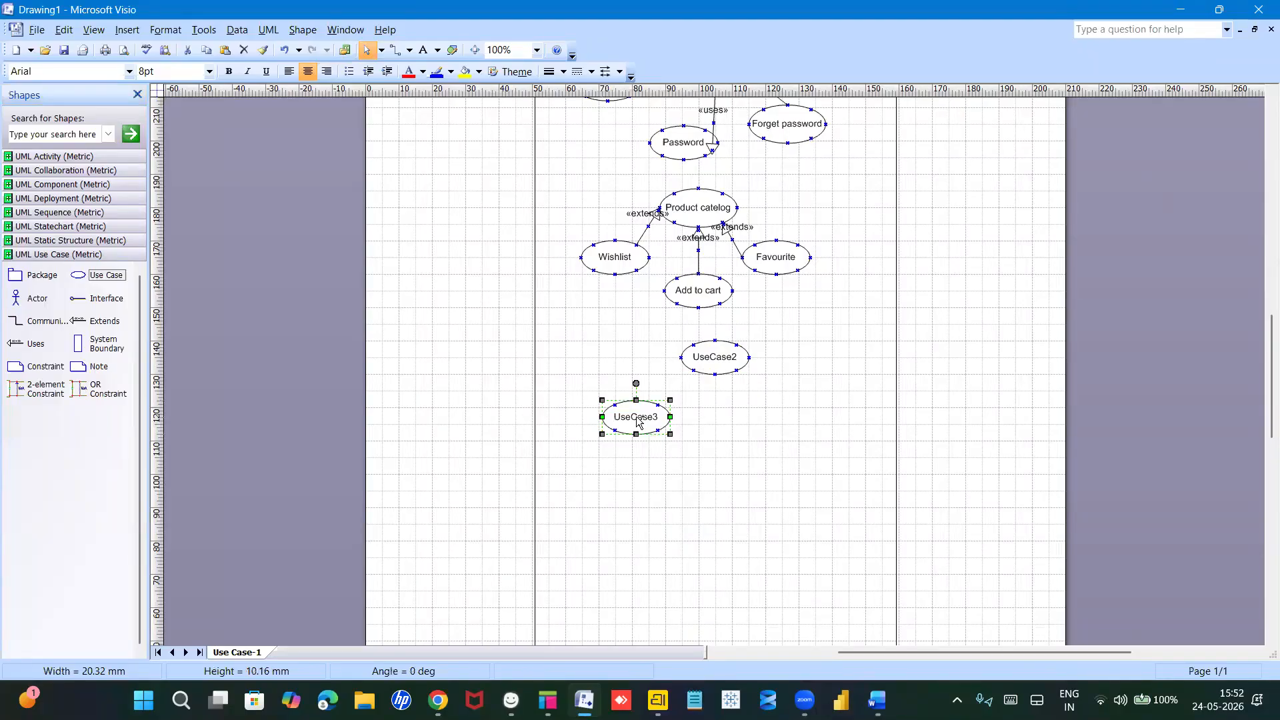
pyautogui.hotkey('ctrl', 'd')
pyautogui.moveTo(677, 456); pyautogui.dragTo(736, 452)
pyautogui.hotkey('ctrl', 'd')
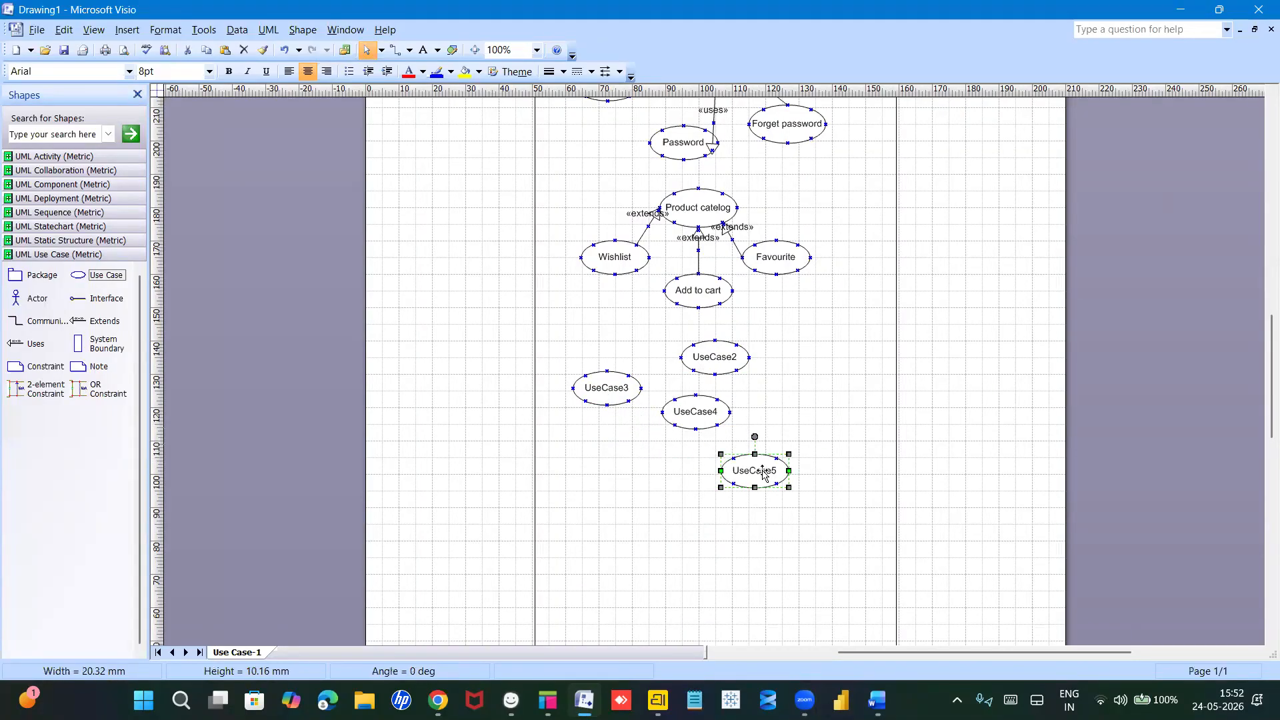
pyautogui.moveTo(805, 420); pyautogui.dragTo(805, 413)
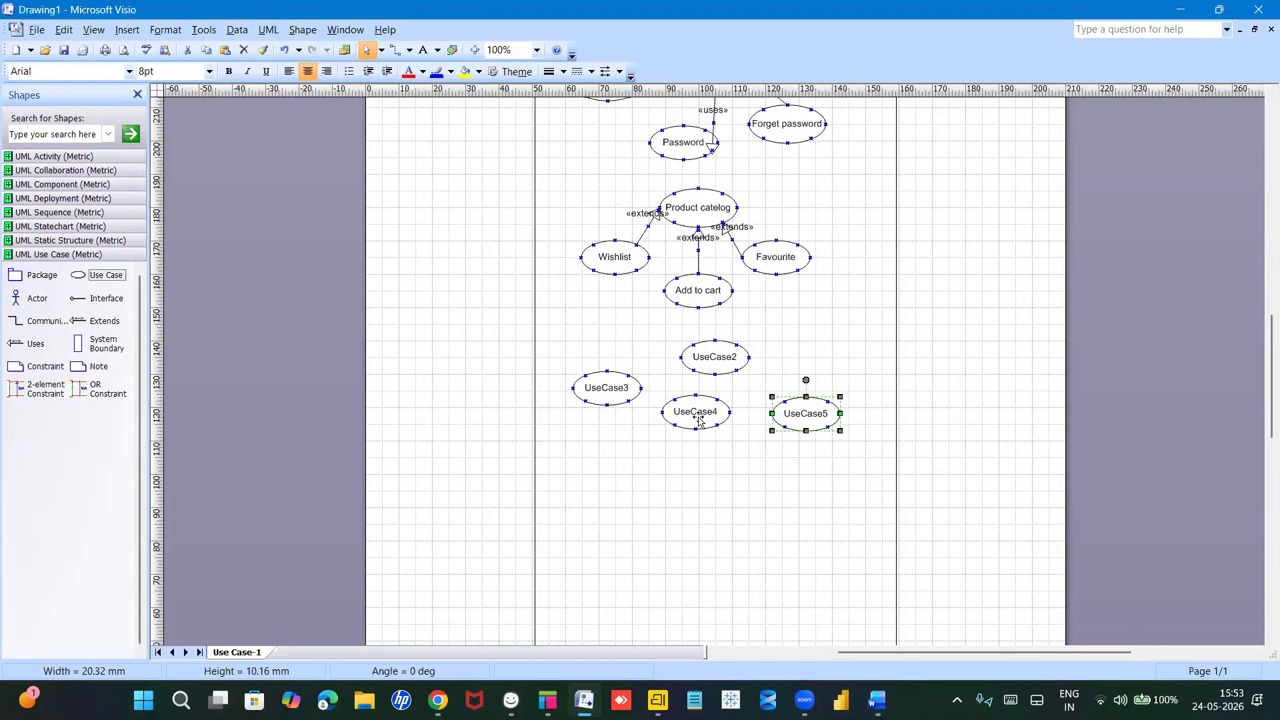
pyautogui.moveTo(697, 417); pyautogui.dragTo(722, 453)
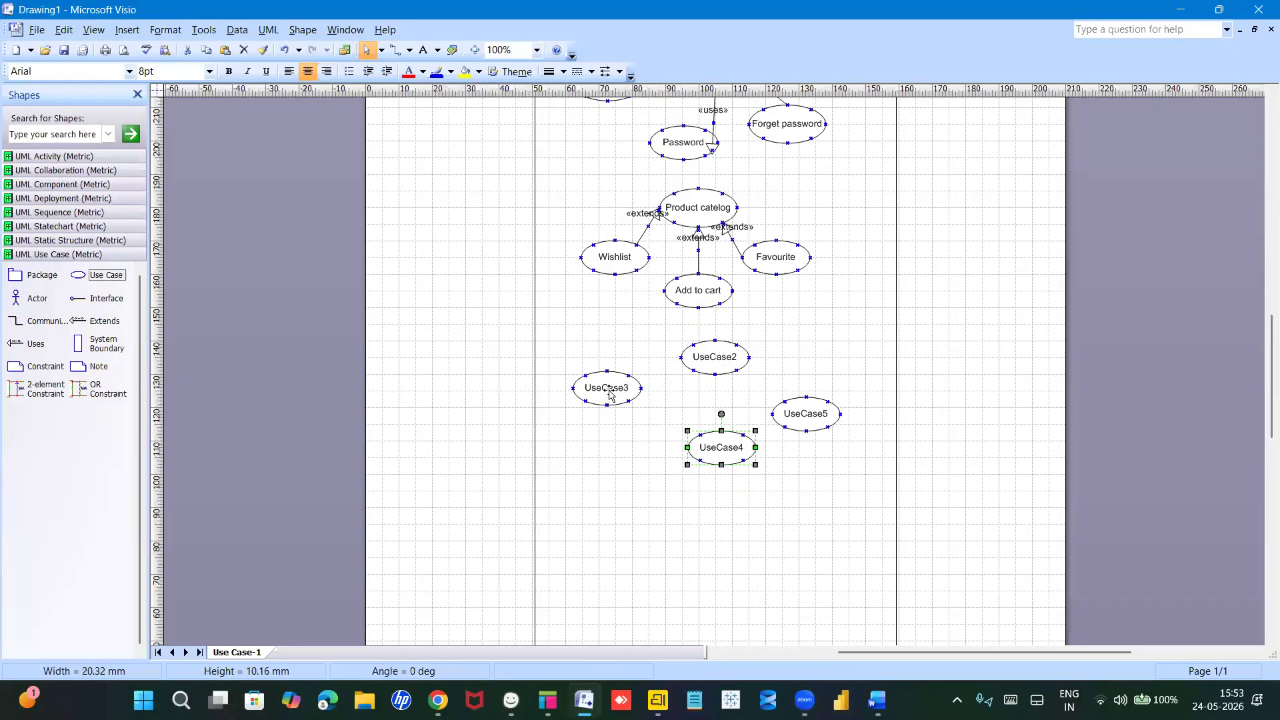
pyautogui.moveTo(624, 408); pyautogui.dragTo(650, 437)
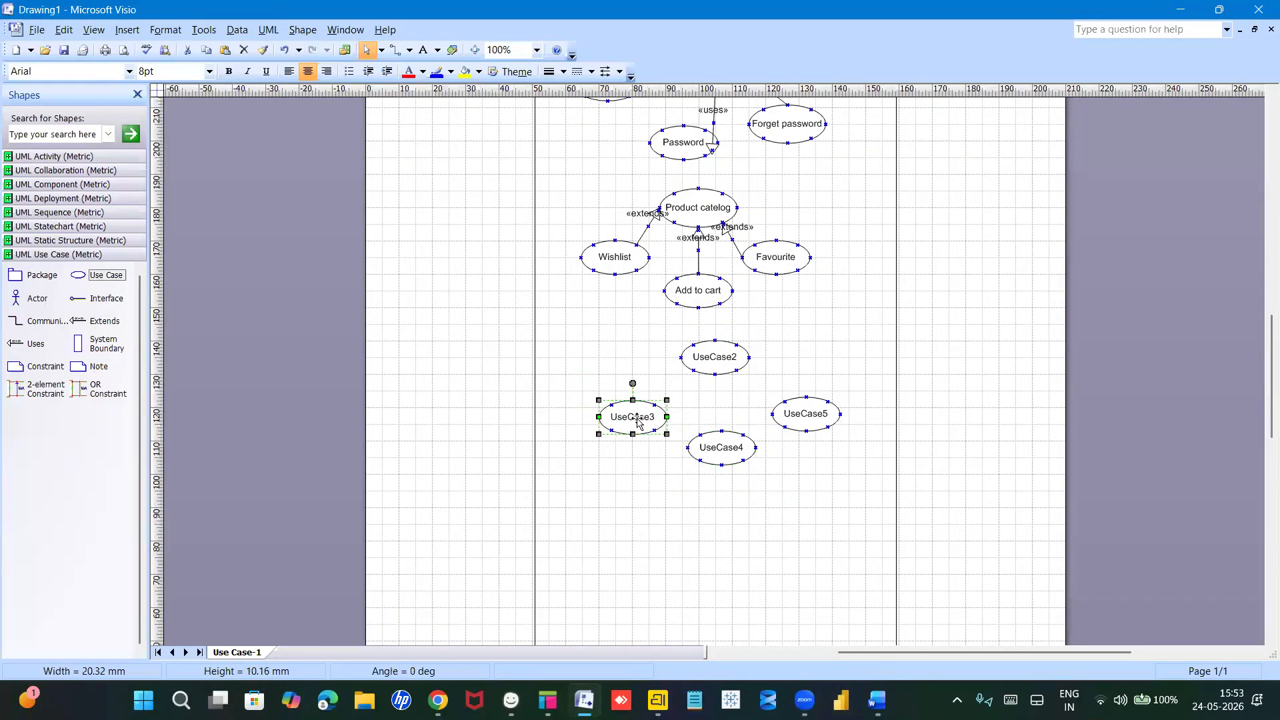
# Step: Name the top new oval Payment and the left one COD
pyautogui.doubleClick(717, 362)
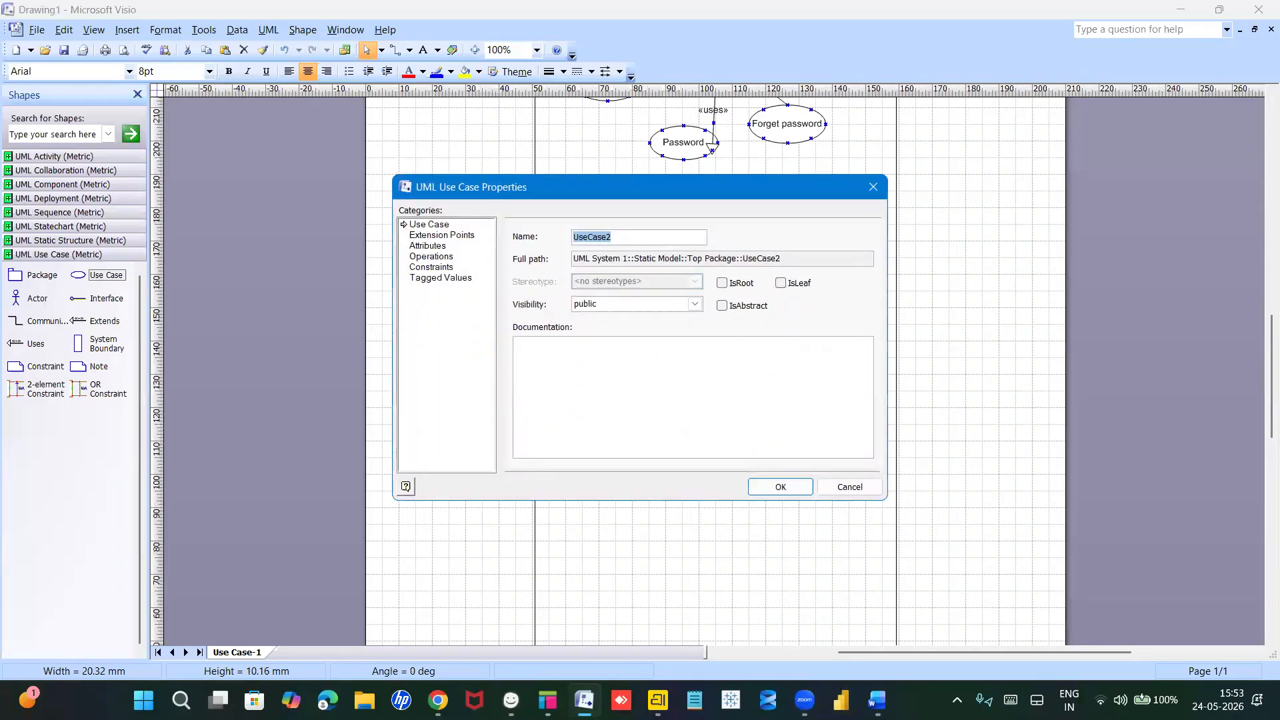
pyautogui.write('Payment')
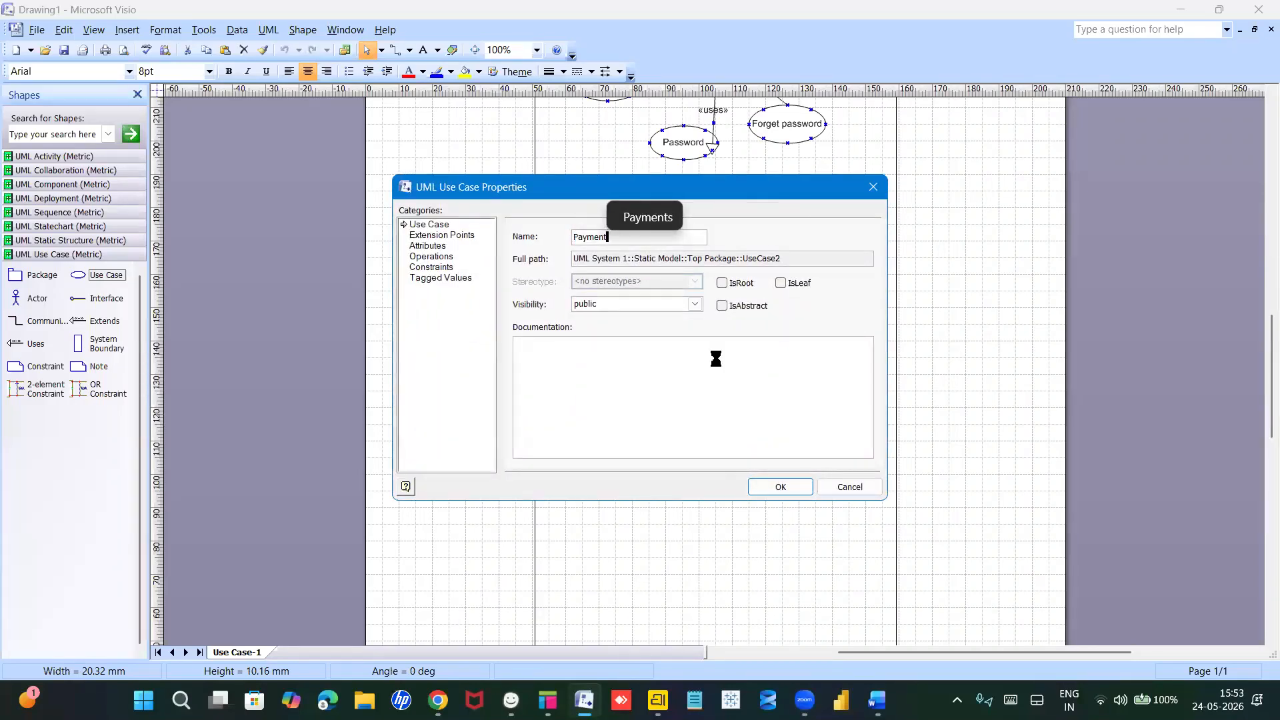
pyautogui.press('Return')
pyautogui.doubleClick(637, 418)
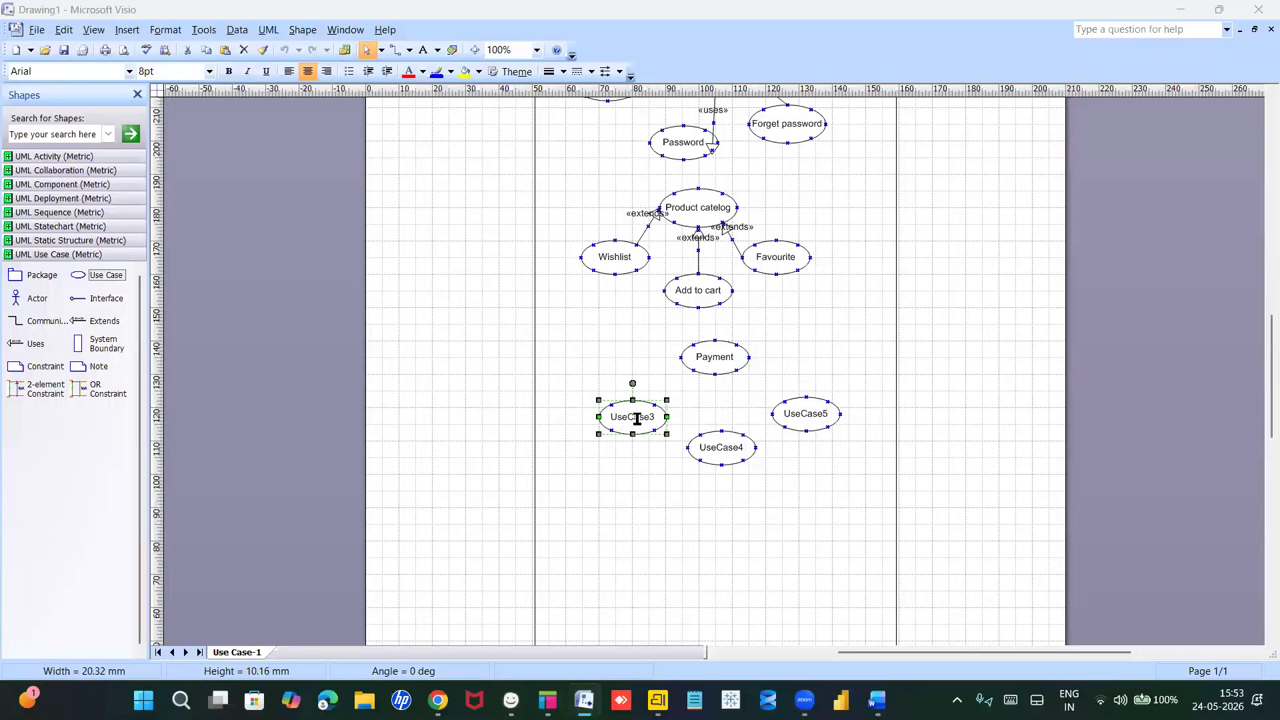
pyautogui.write('COD')
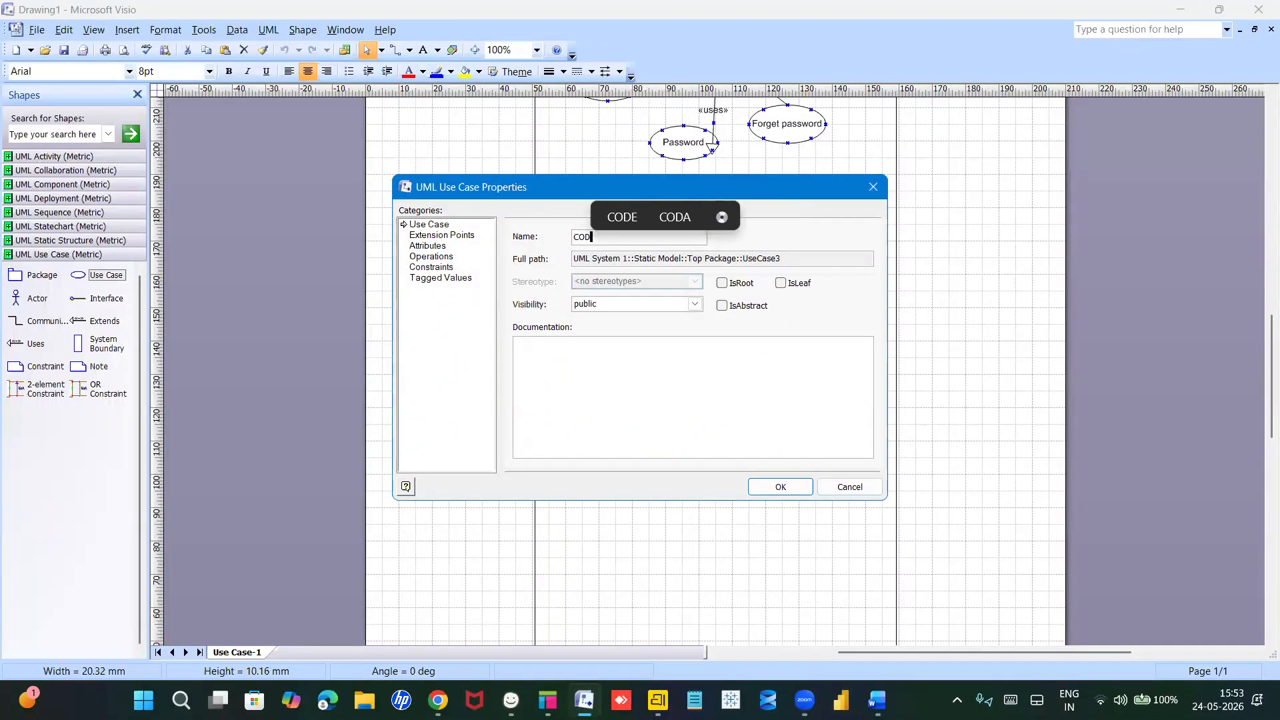
pyautogui.press('Return')
# Step: Name the bottom oval UPI and the right one Wallet/cards
pyautogui.doubleClick(720, 447)
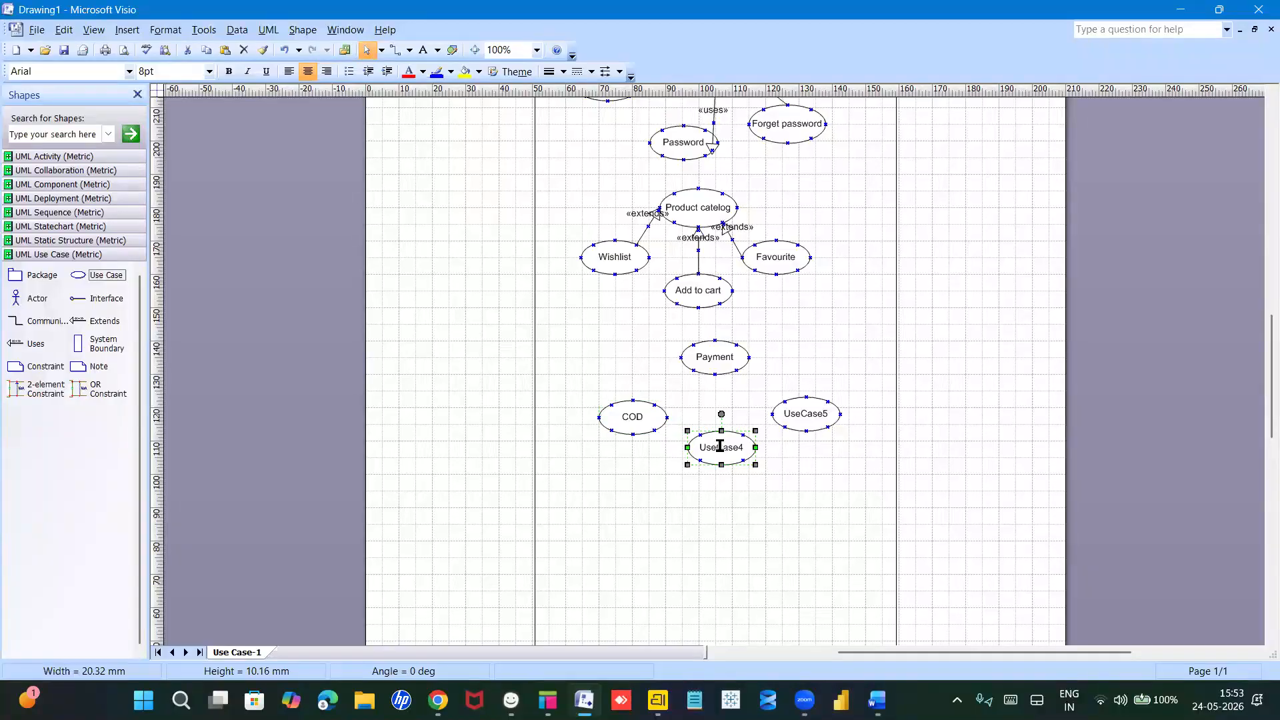
pyautogui.write('UPI')
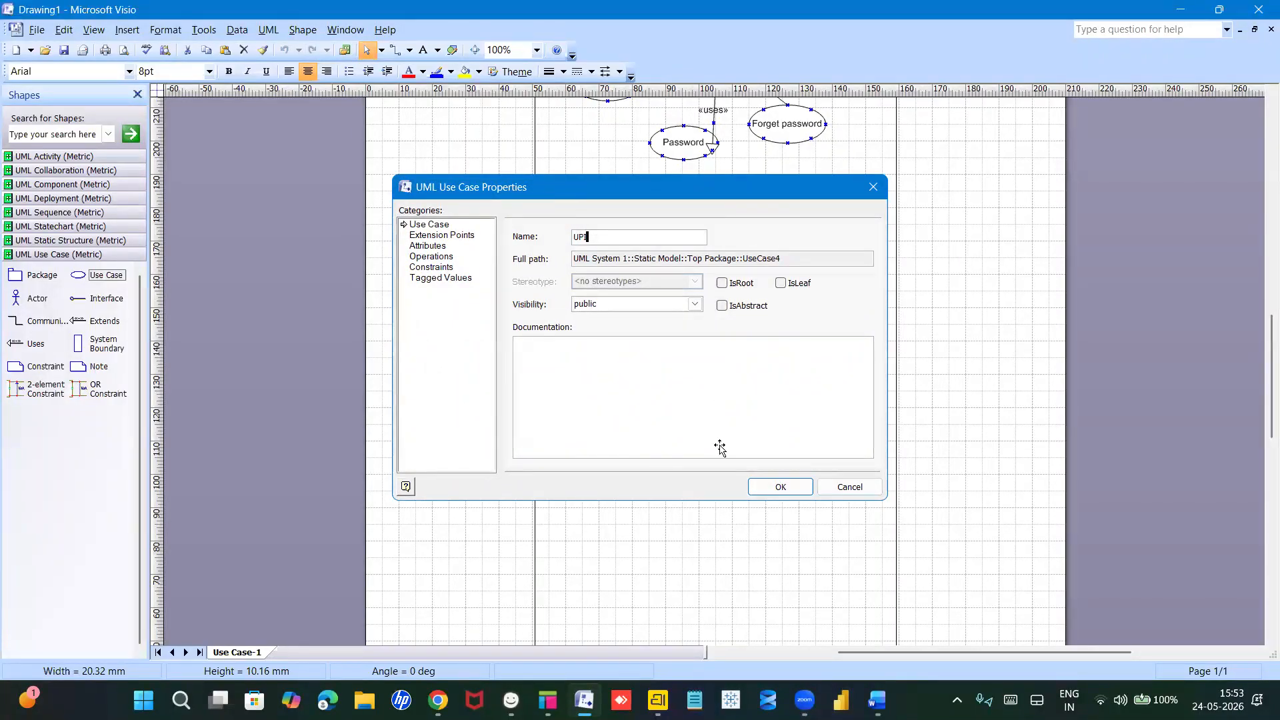
pyautogui.press('Return')
pyautogui.click(813, 413)
pyautogui.doubleClick(813, 414)
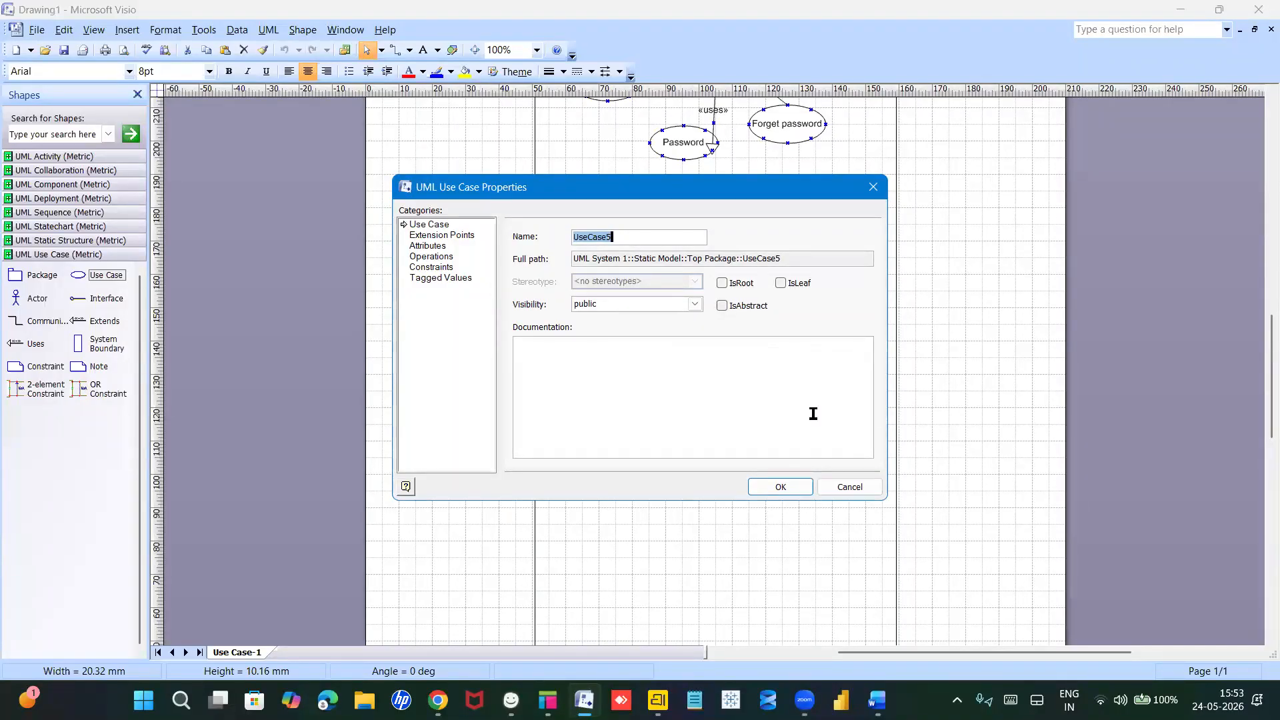
pyautogui.write('Wallet')
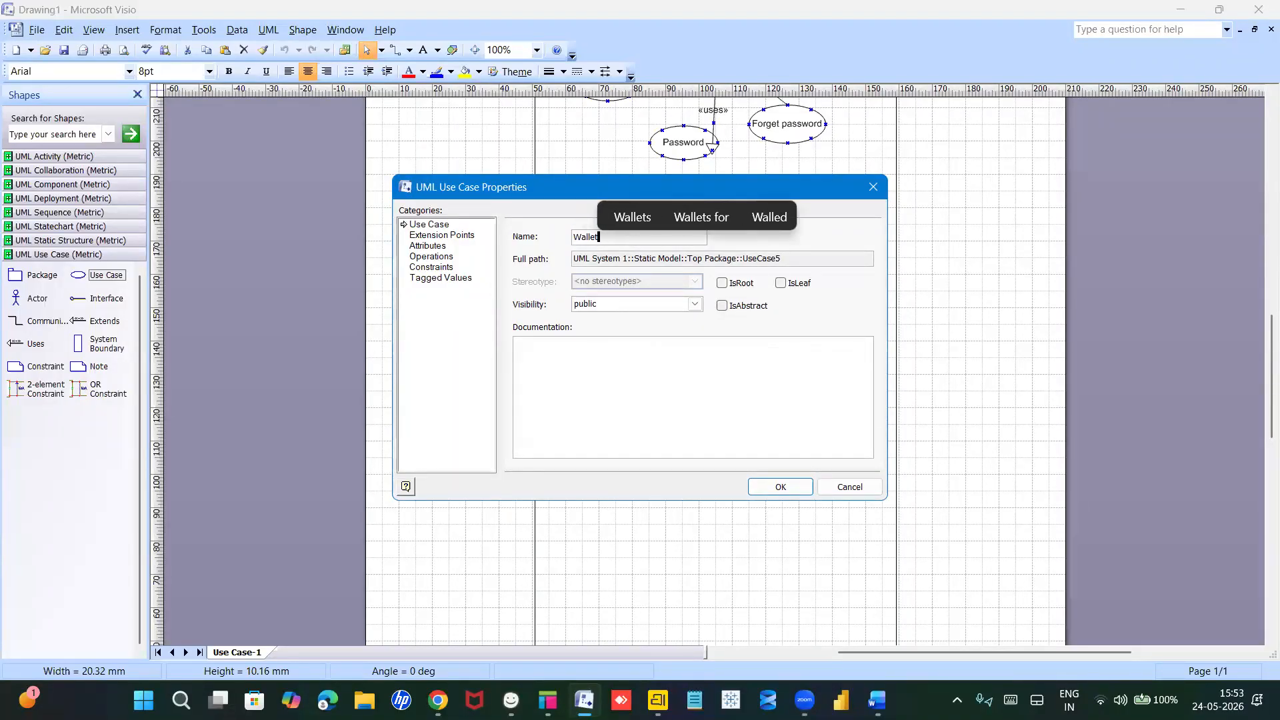
pyautogui.write('/')
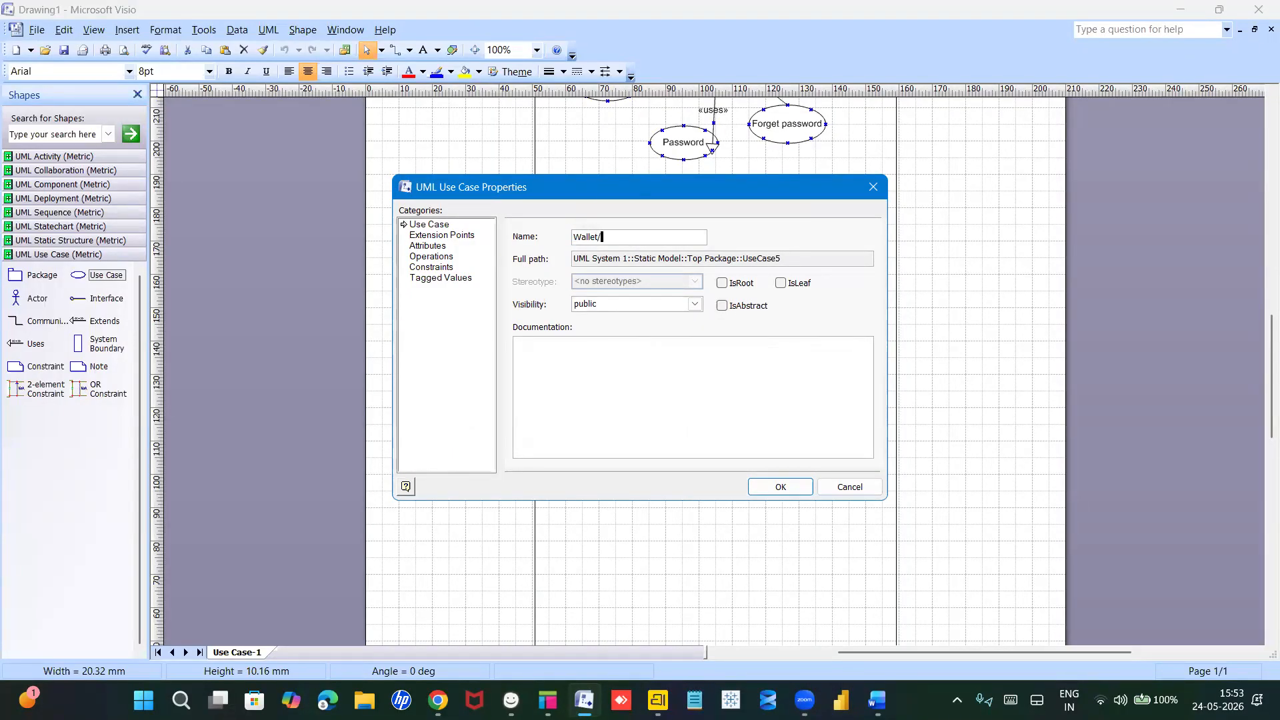
pyautogui.write('cards')
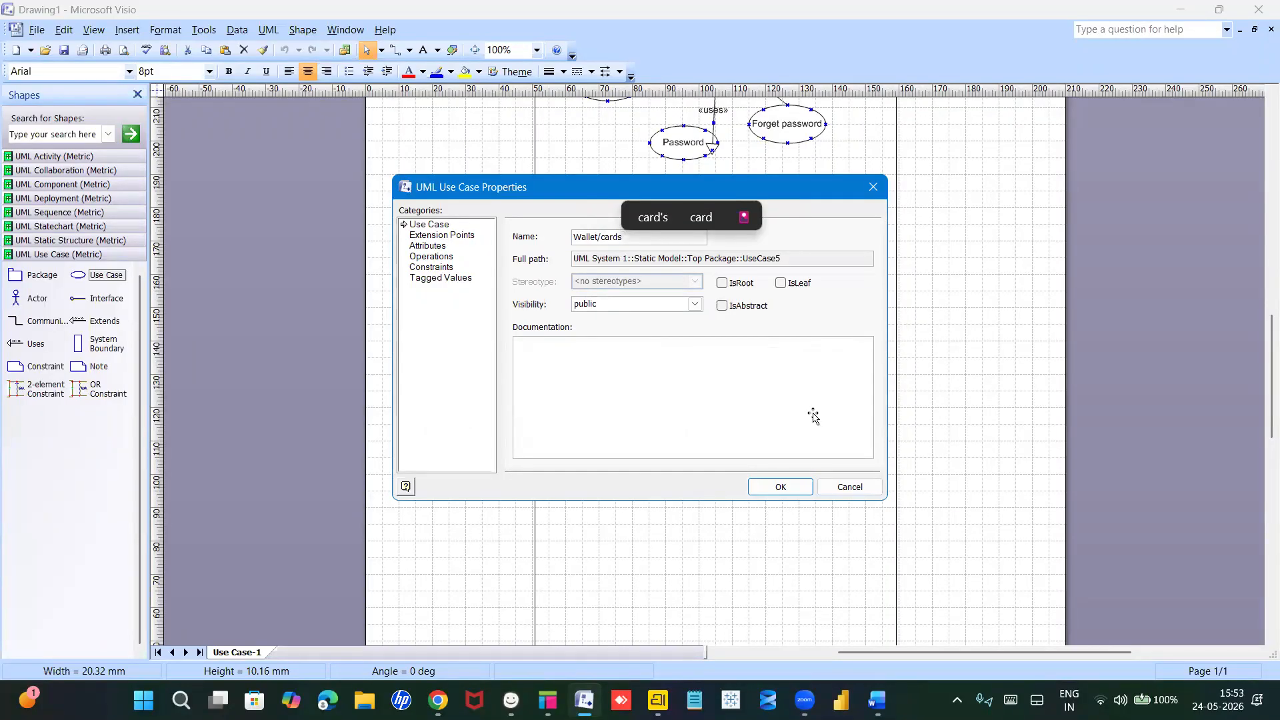
pyautogui.press('Return')
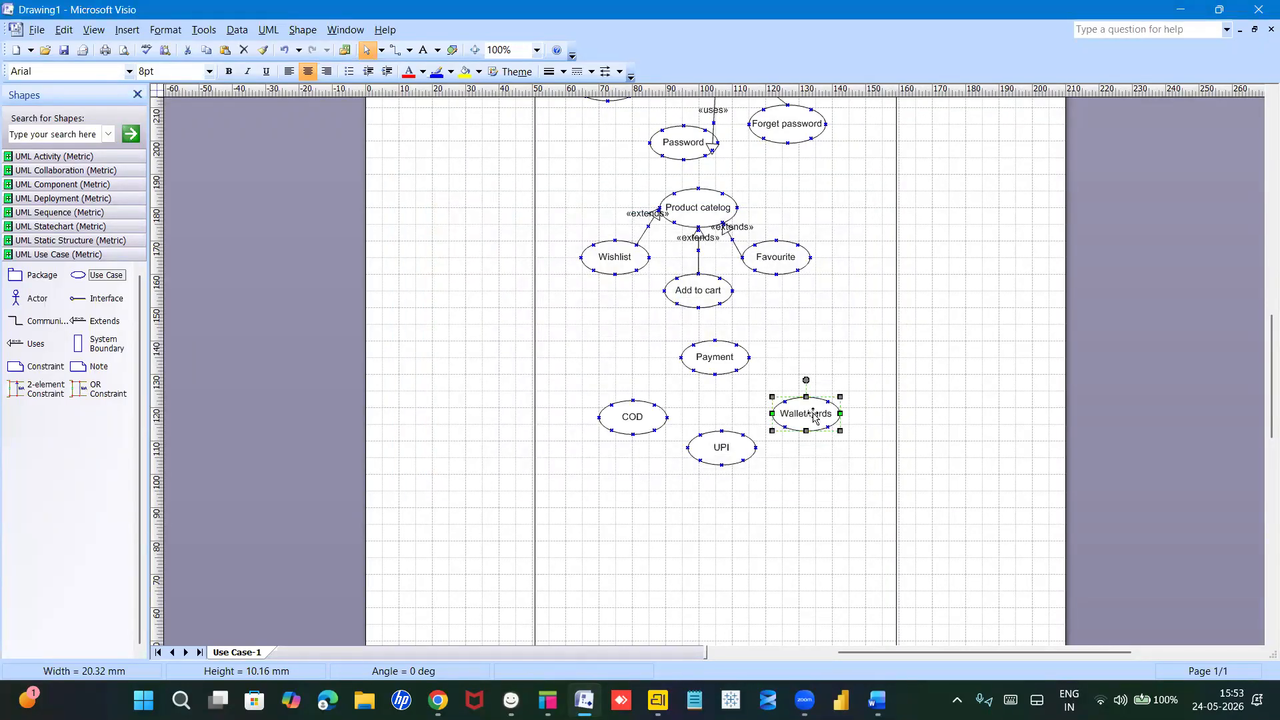
pyautogui.click(870, 496)
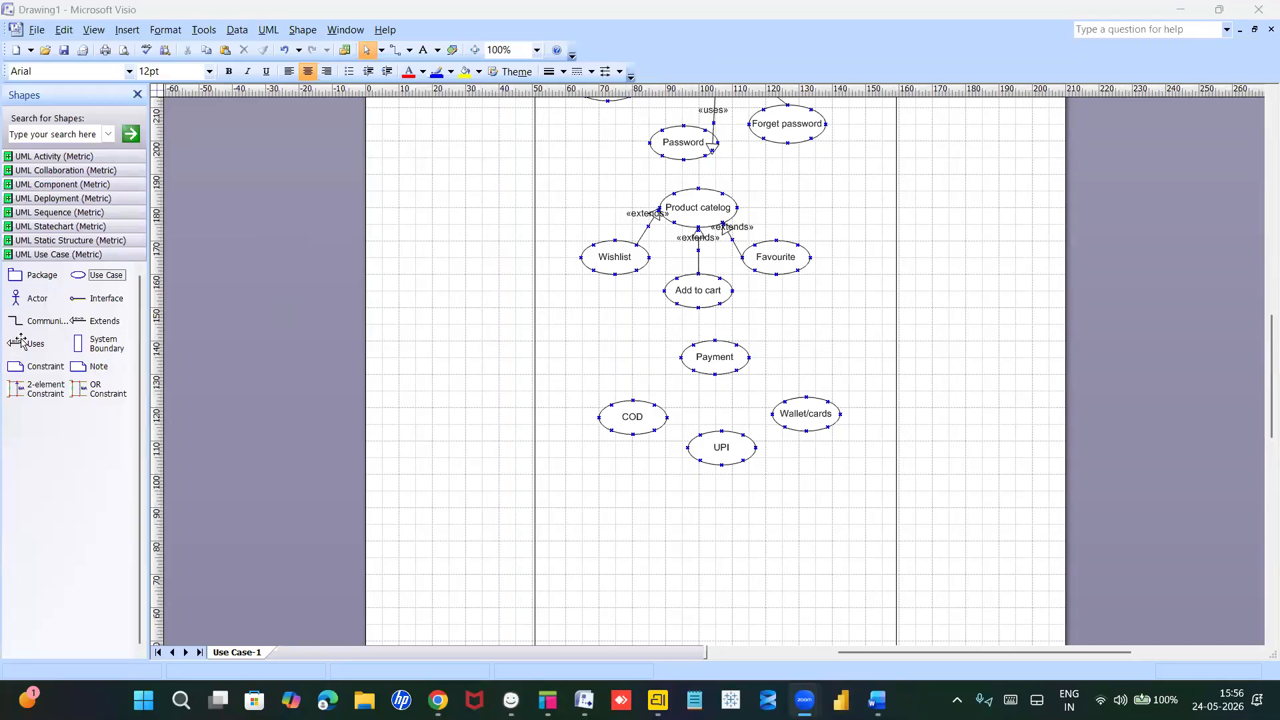
# Step: Connect COD to Payment with a Uses connector whose stereotype is cleared
pyautogui.moveTo(21, 342); pyautogui.dragTo(654, 407)
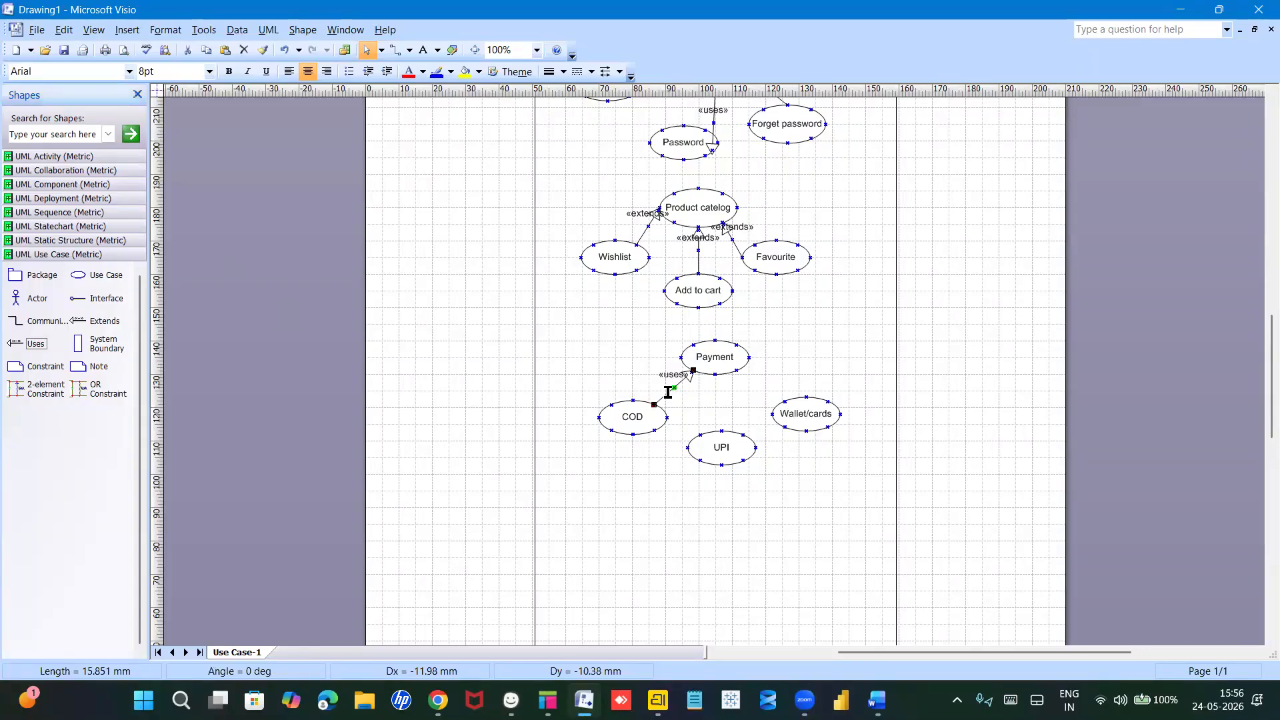
pyautogui.doubleClick(668, 394)
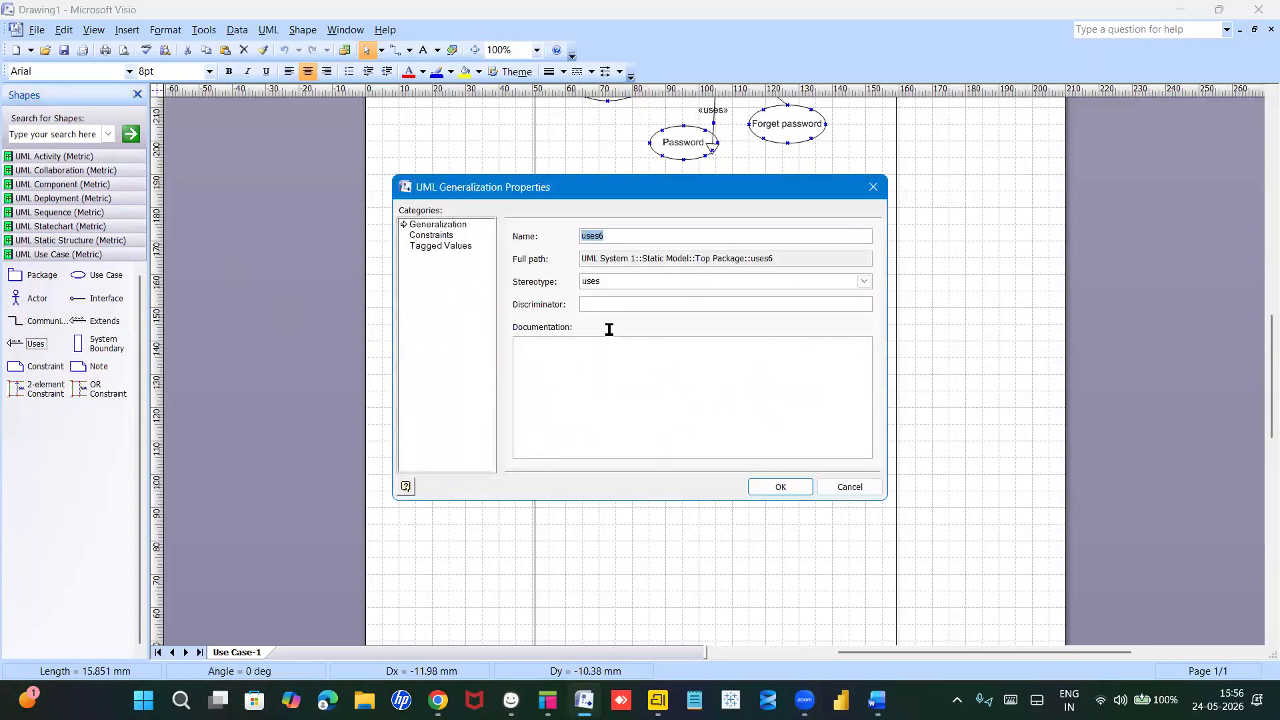
pyautogui.click(589, 284)
pyautogui.scroll(1, 590, 311)
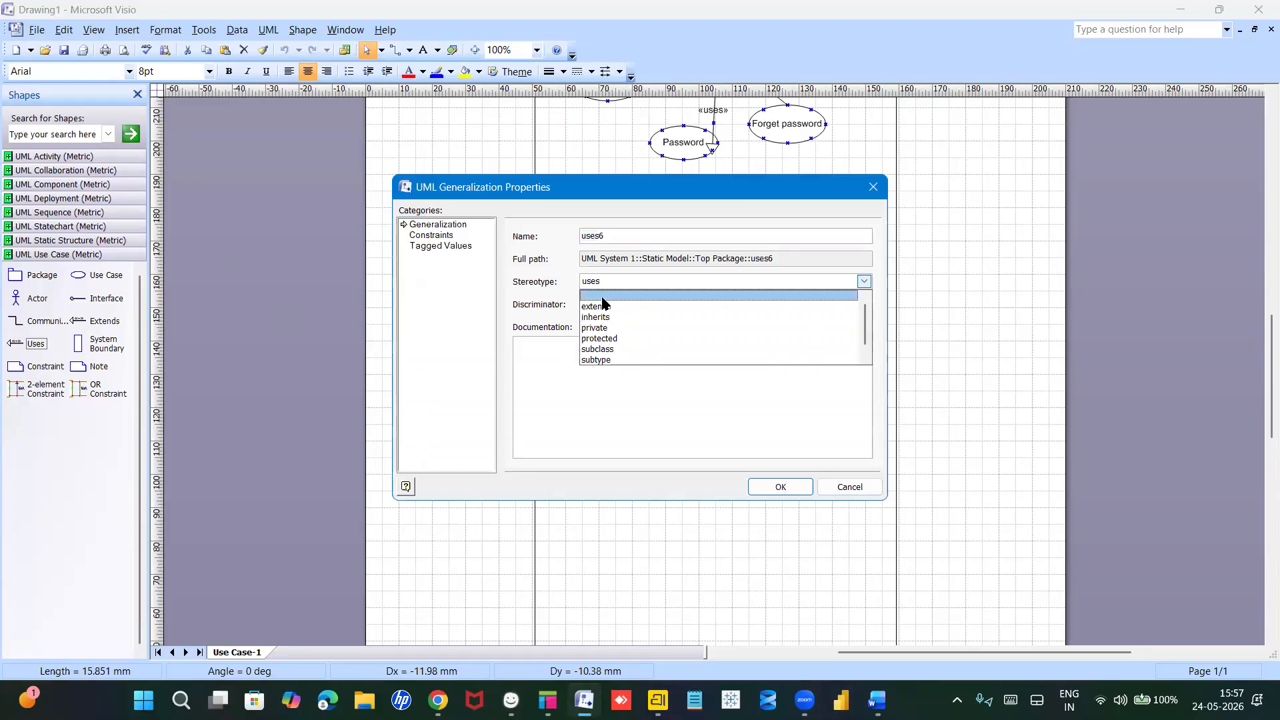
pyautogui.click(602, 294)
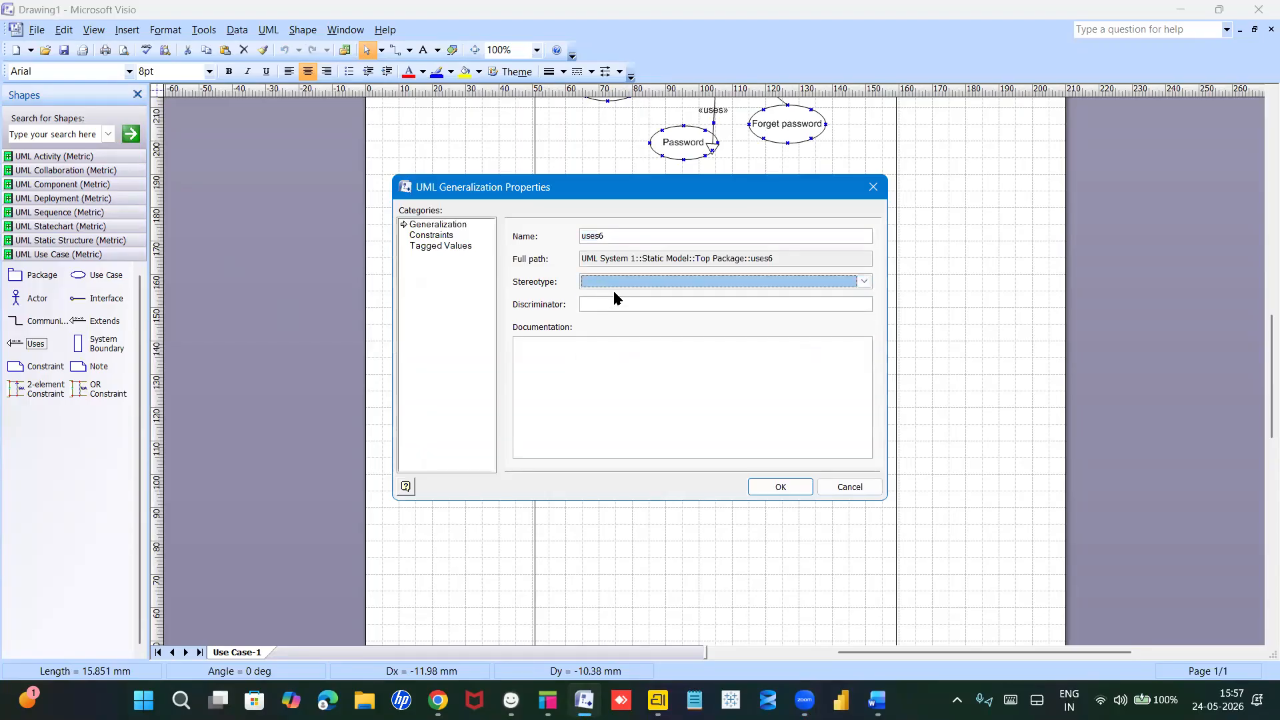
pyautogui.click(792, 487)
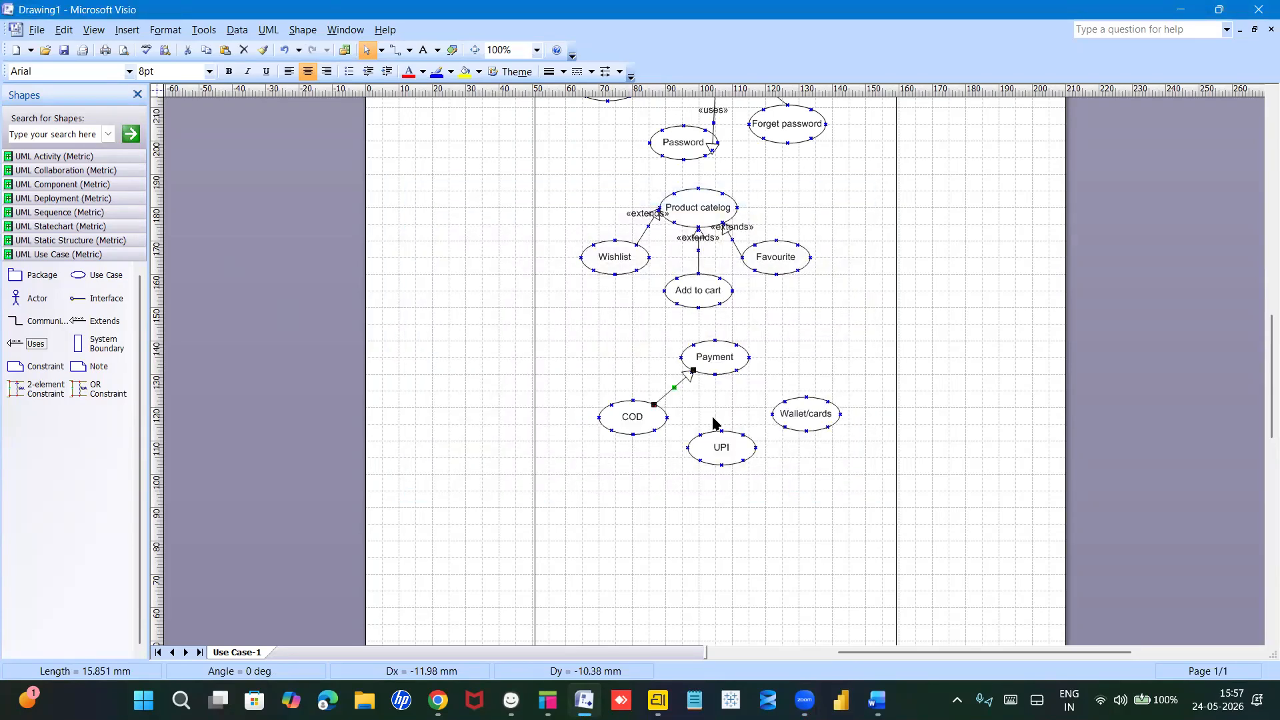
pyautogui.click(713, 423)
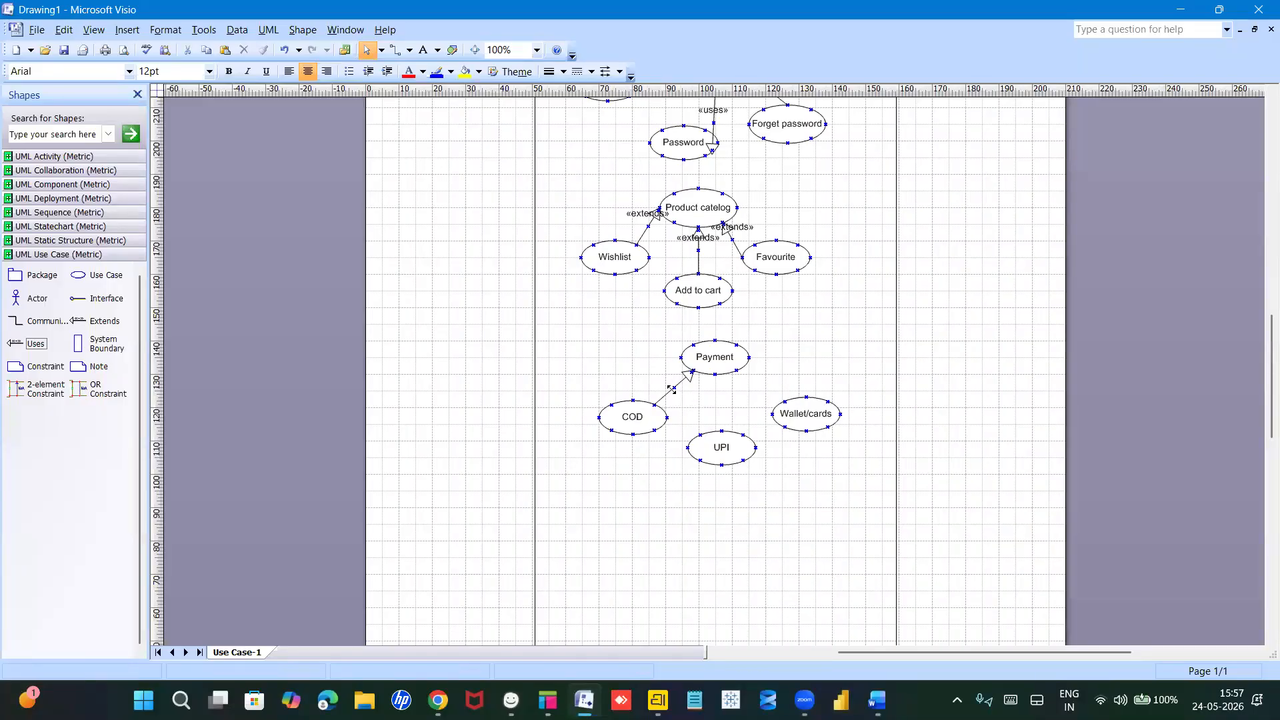
# Step: Copy that arrow to link UPI and Wallet/cards to Payment as well
pyautogui.click(672, 390)
pyautogui.hotkey('ctrl', 'd')
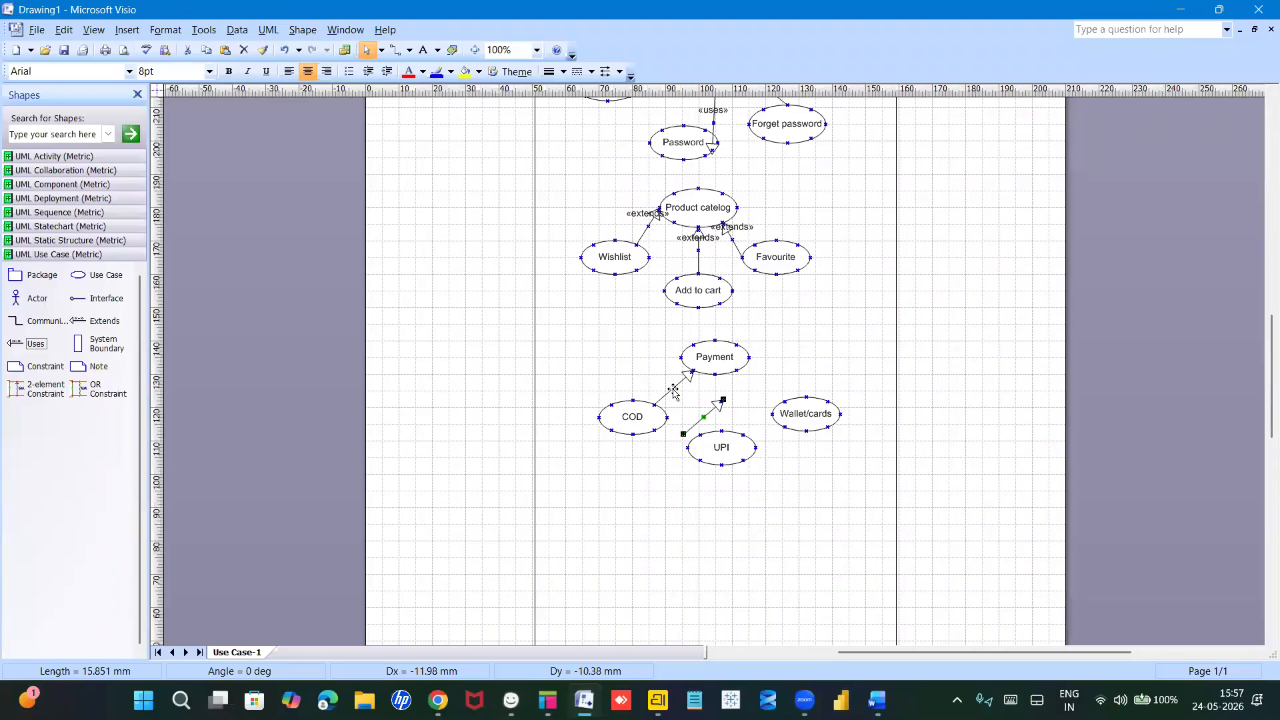
pyautogui.moveTo(723, 399); pyautogui.dragTo(715, 374)
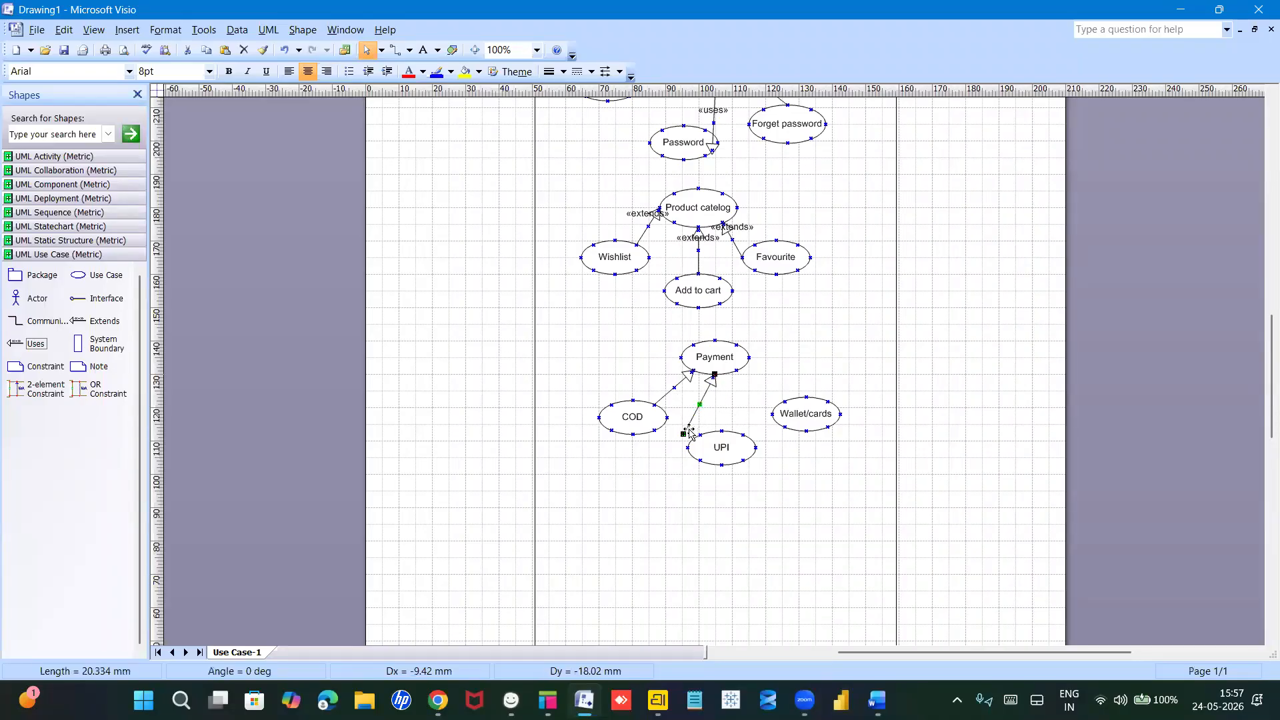
pyautogui.moveTo(685, 433); pyautogui.dragTo(736, 370)
pyautogui.moveTo(751, 460); pyautogui.dragTo(782, 411)
pyautogui.click(784, 500)
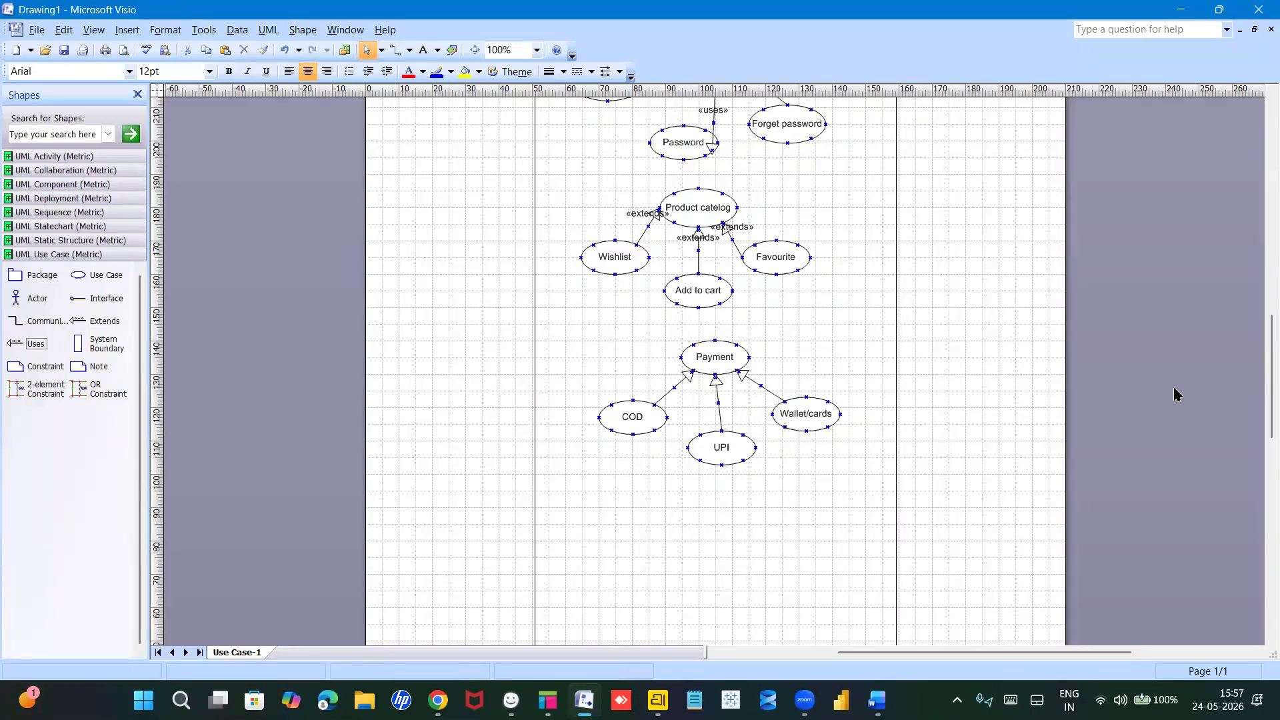
# Step: Drop three blank use cases: one directly below UPI and two side by side beneath COD
pyautogui.scroll(-5, 1260, 366)
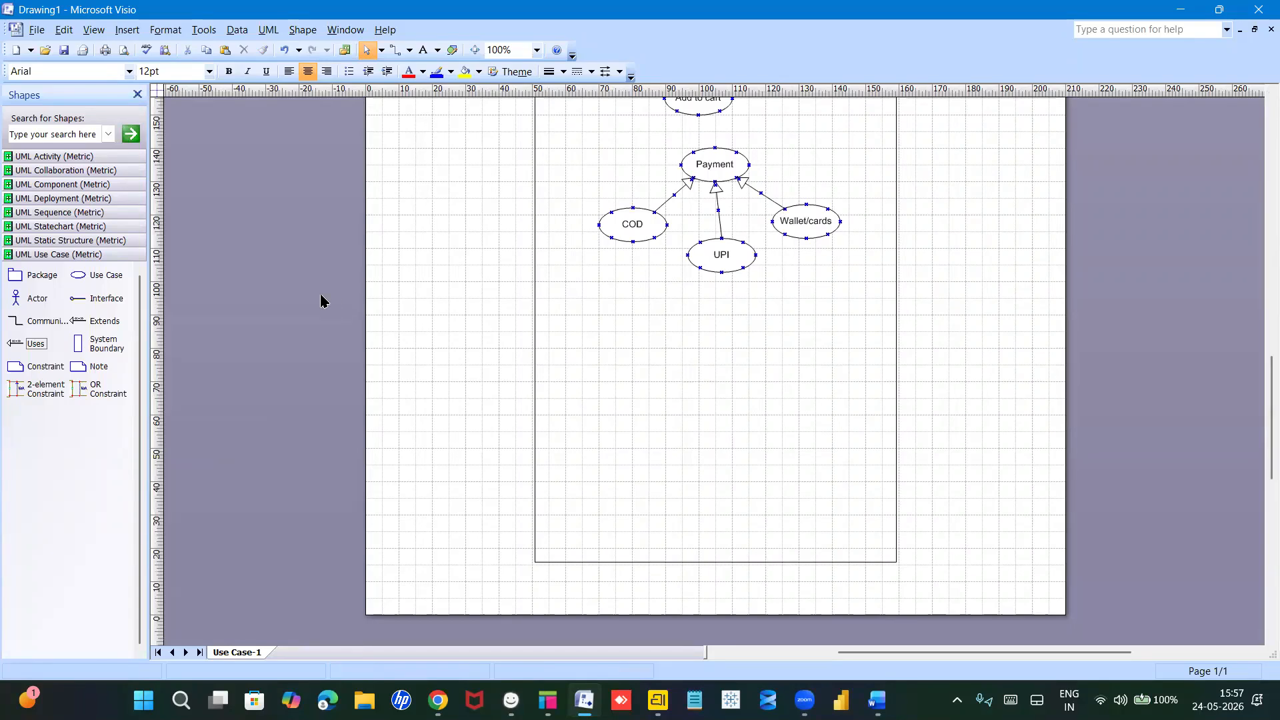
pyautogui.moveTo(77, 275); pyautogui.dragTo(715, 324)
pyautogui.moveTo(77, 277); pyautogui.dragTo(632, 414)
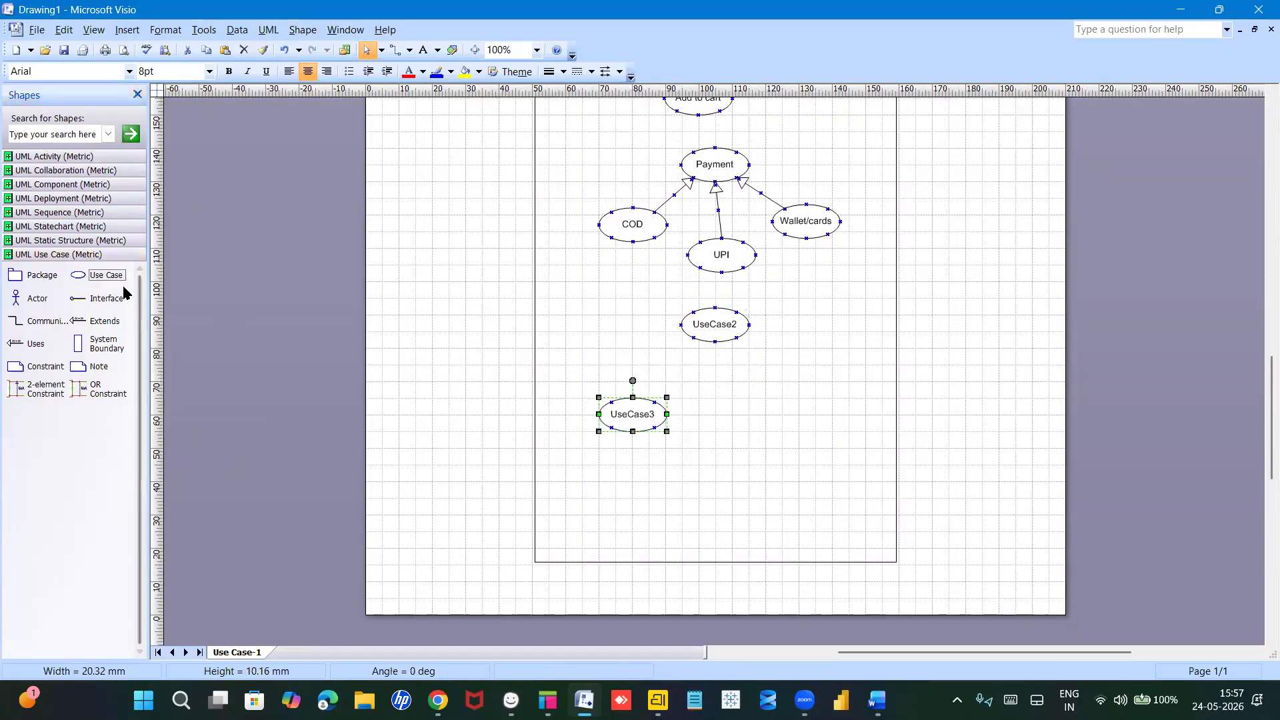
pyautogui.moveTo(117, 277); pyautogui.dragTo(768, 421)
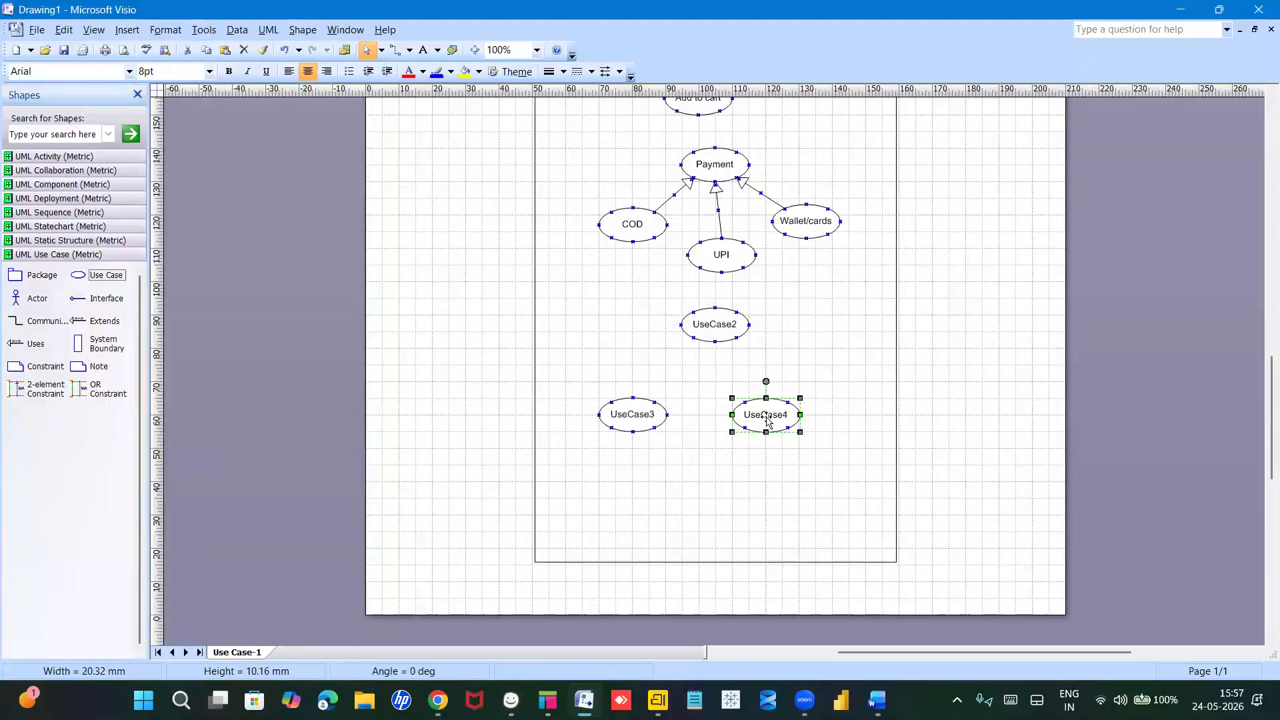
pyautogui.doubleClick(711, 327)
# Step: Name the upper oval order status and raise the two lower blank ovals slightly
pyautogui.write('orde')
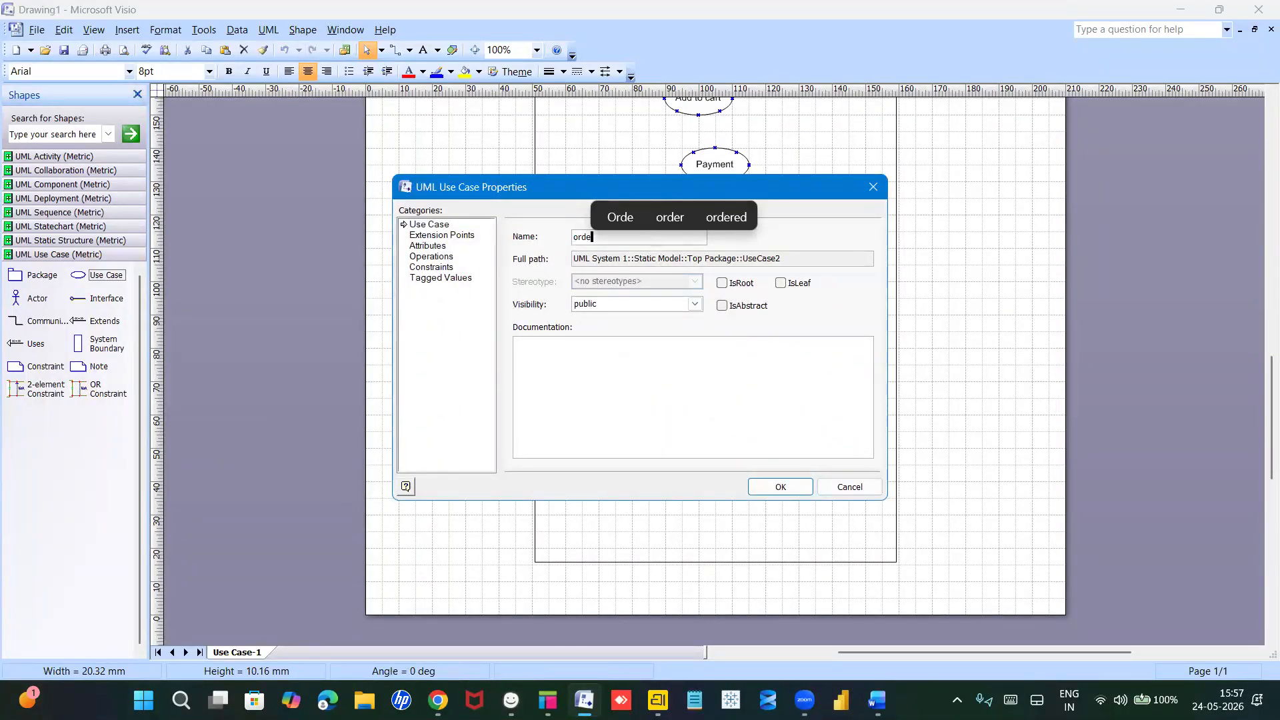
pyautogui.write('r status')
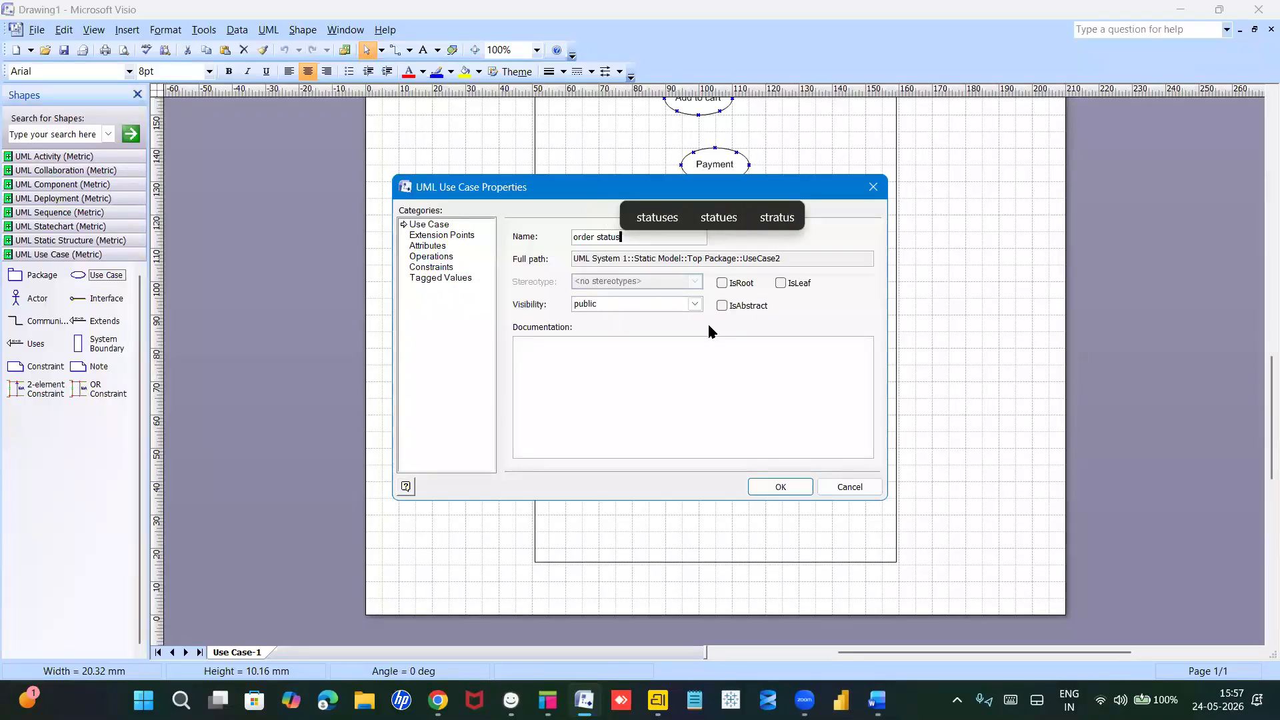
pyautogui.press('Return')
pyautogui.moveTo(634, 414); pyautogui.dragTo(656, 398)
pyautogui.moveTo(750, 417); pyautogui.dragTo(761, 399)
# Step: Name the lower-left oval Mail and the lower-right oval SMS
pyautogui.doubleClick(659, 405)
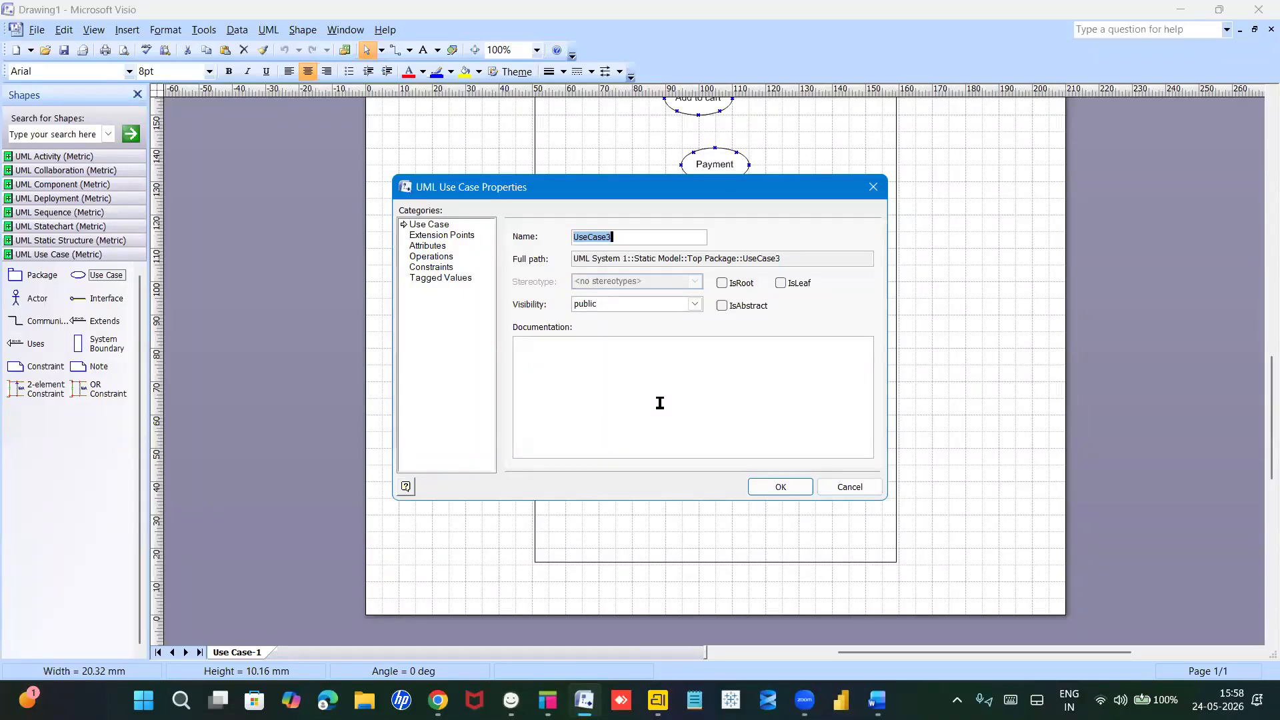
pyautogui.write('Mail')
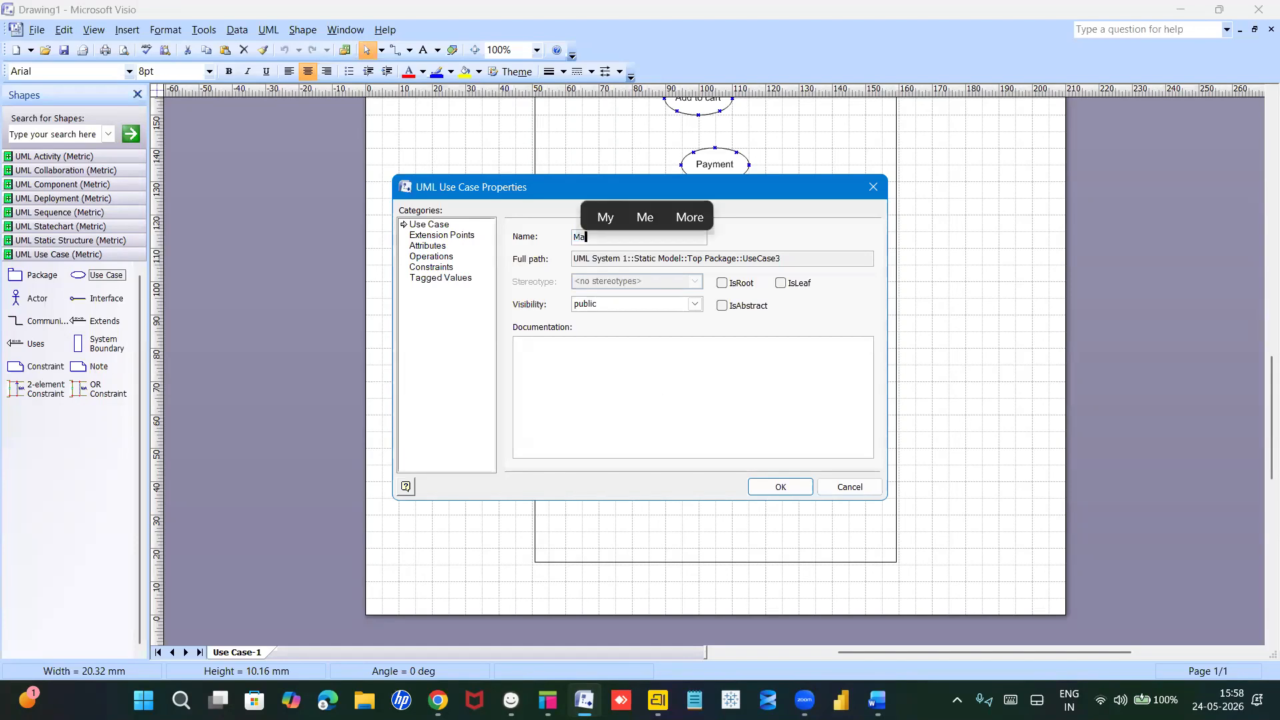
pyautogui.press('Return')
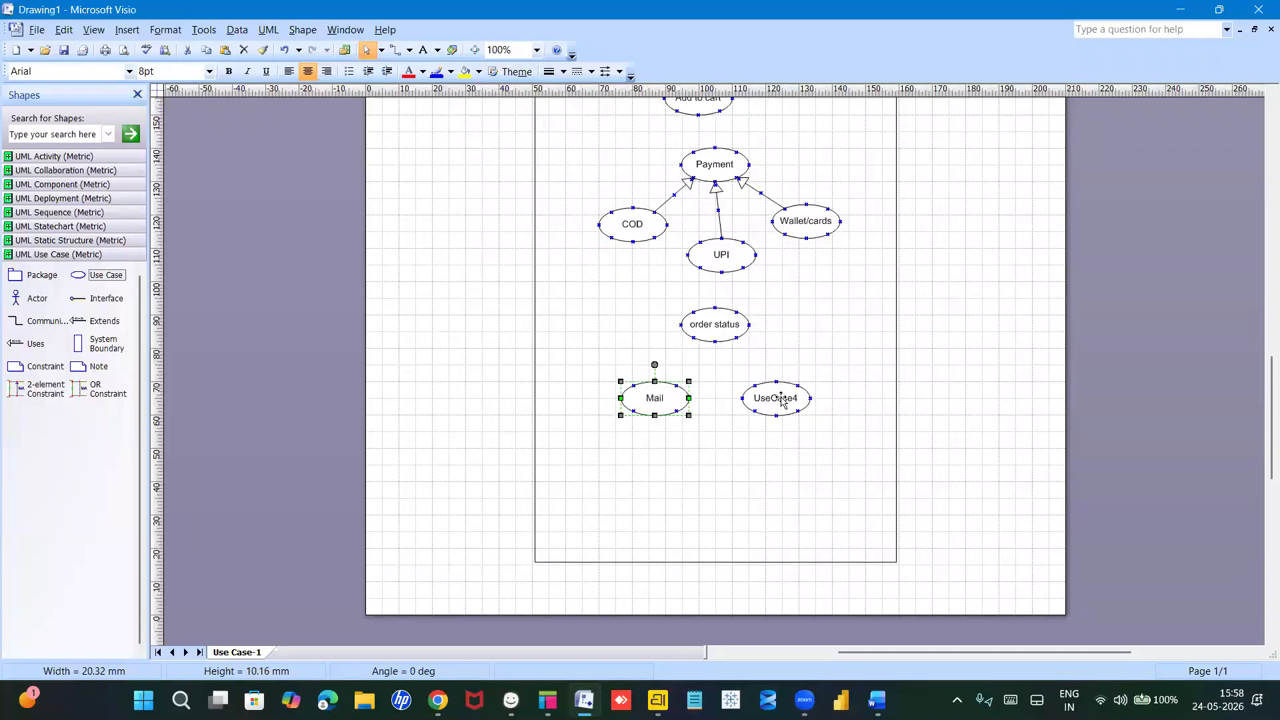
pyautogui.doubleClick(781, 398)
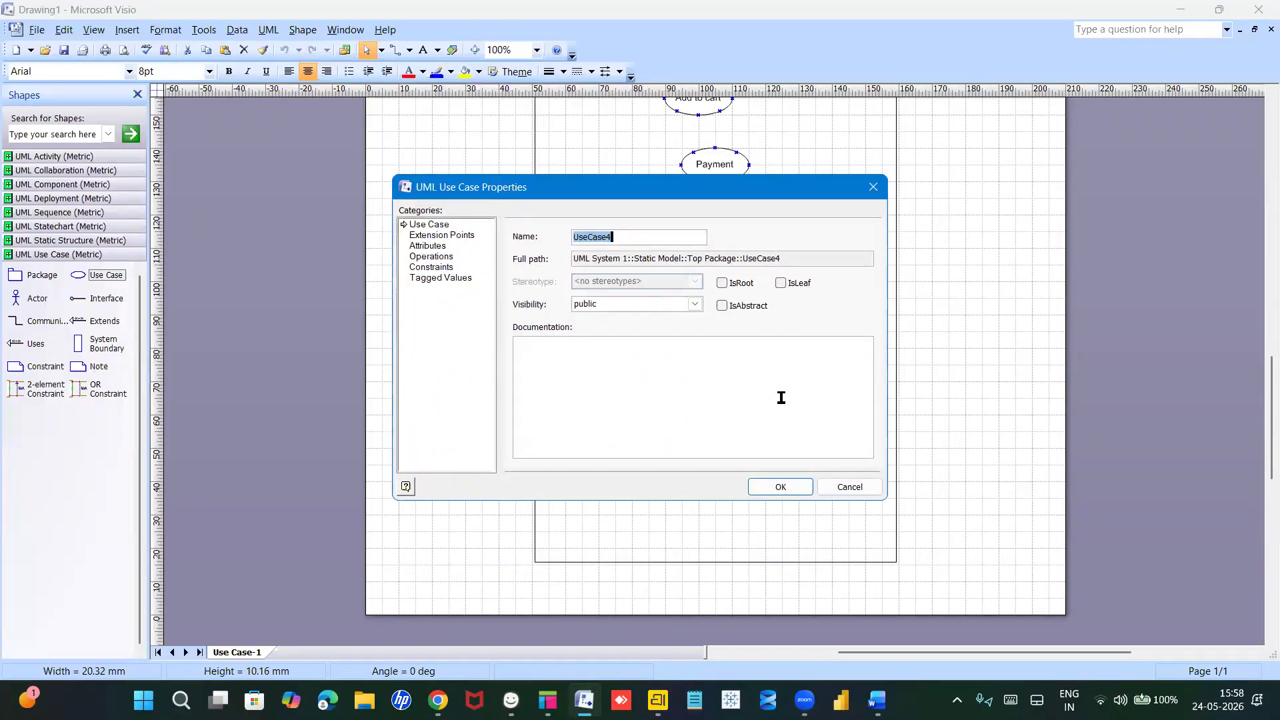
pyautogui.write('SMS')
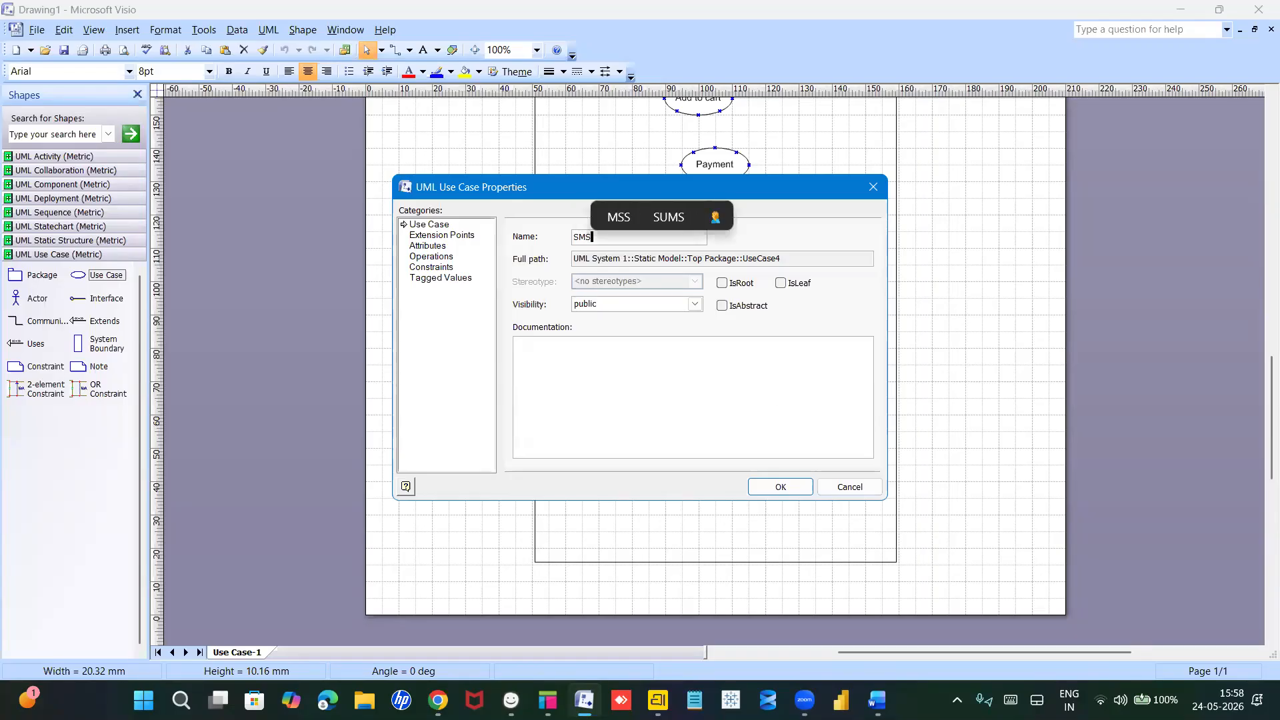
pyautogui.press('Return')
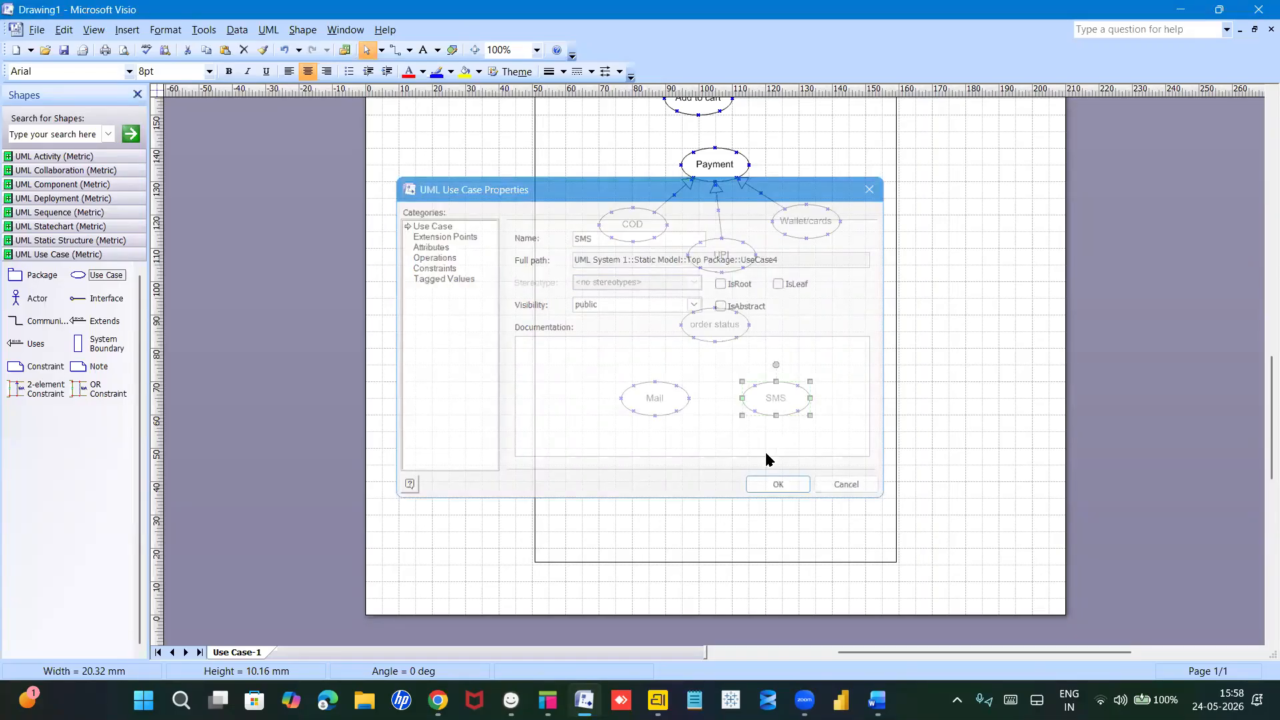
pyautogui.click(771, 461)
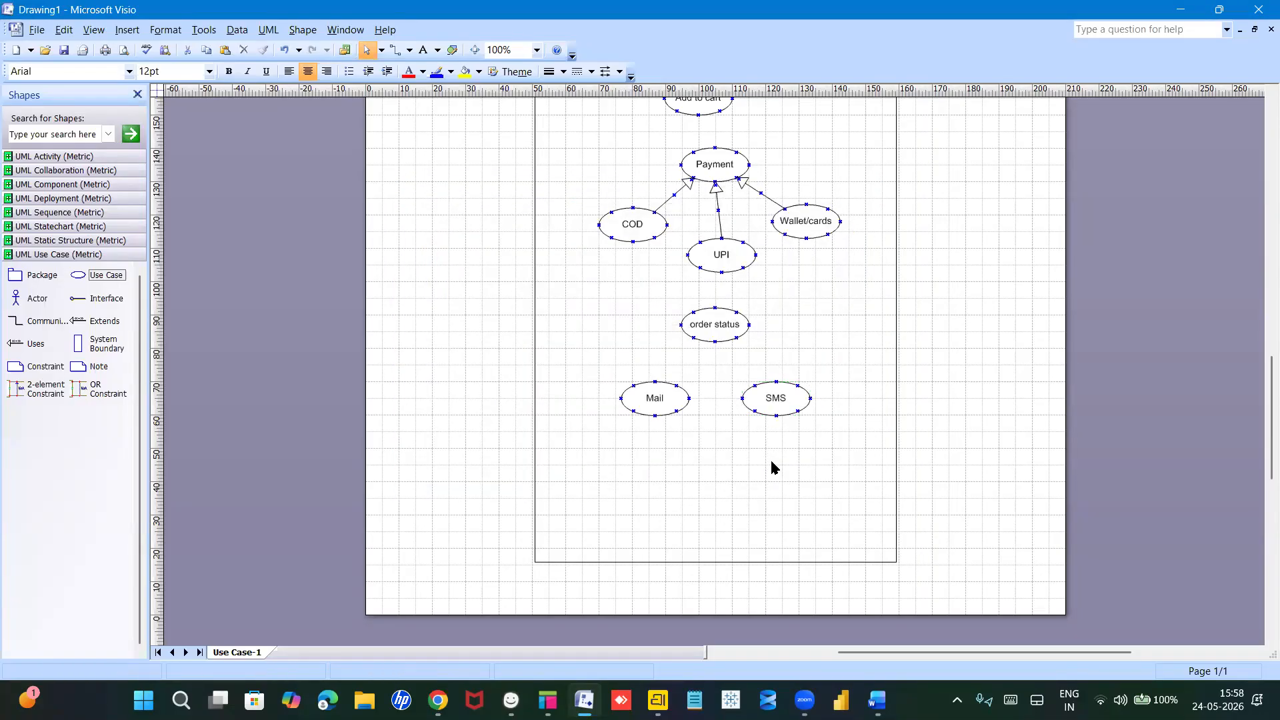
# Step: Move the order status oval a little down and left toward Mail and SMS
pyautogui.moveTo(716, 330); pyautogui.dragTo(711, 338)
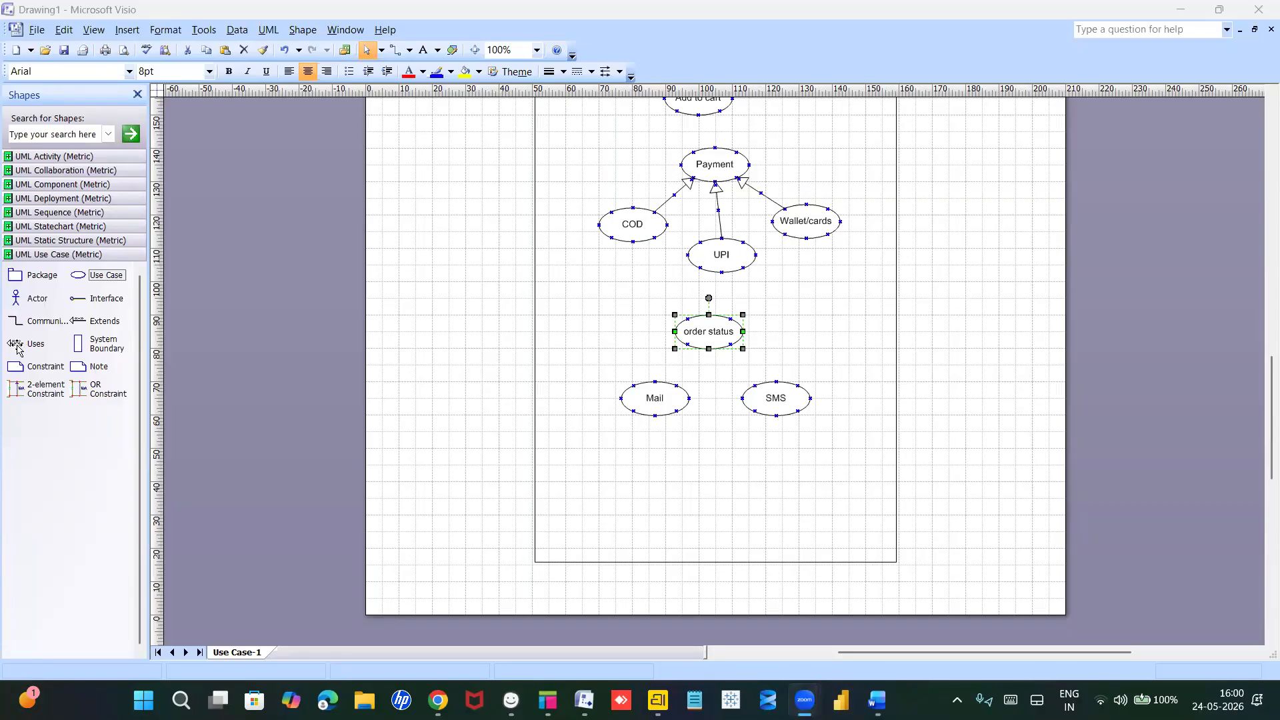
pyautogui.moveTo(18, 348); pyautogui.dragTo(460, 346)
pyautogui.doubleClick(459, 345)
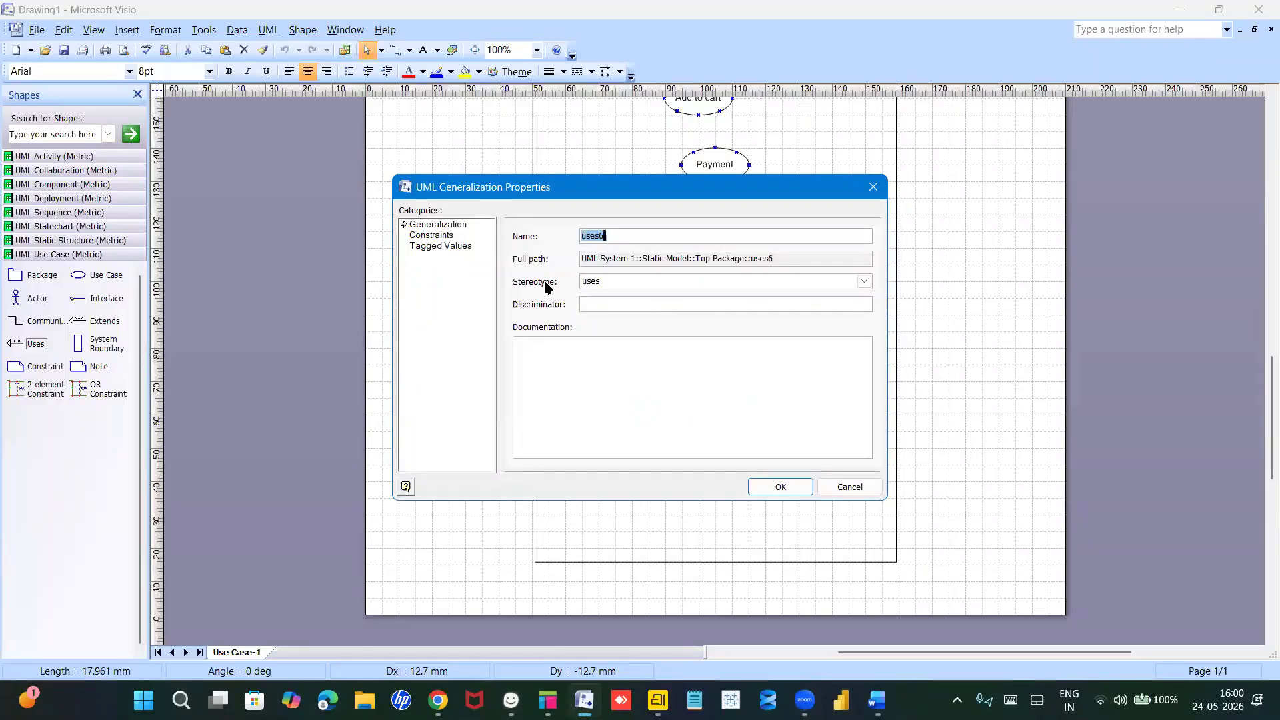
pyautogui.click(602, 281)
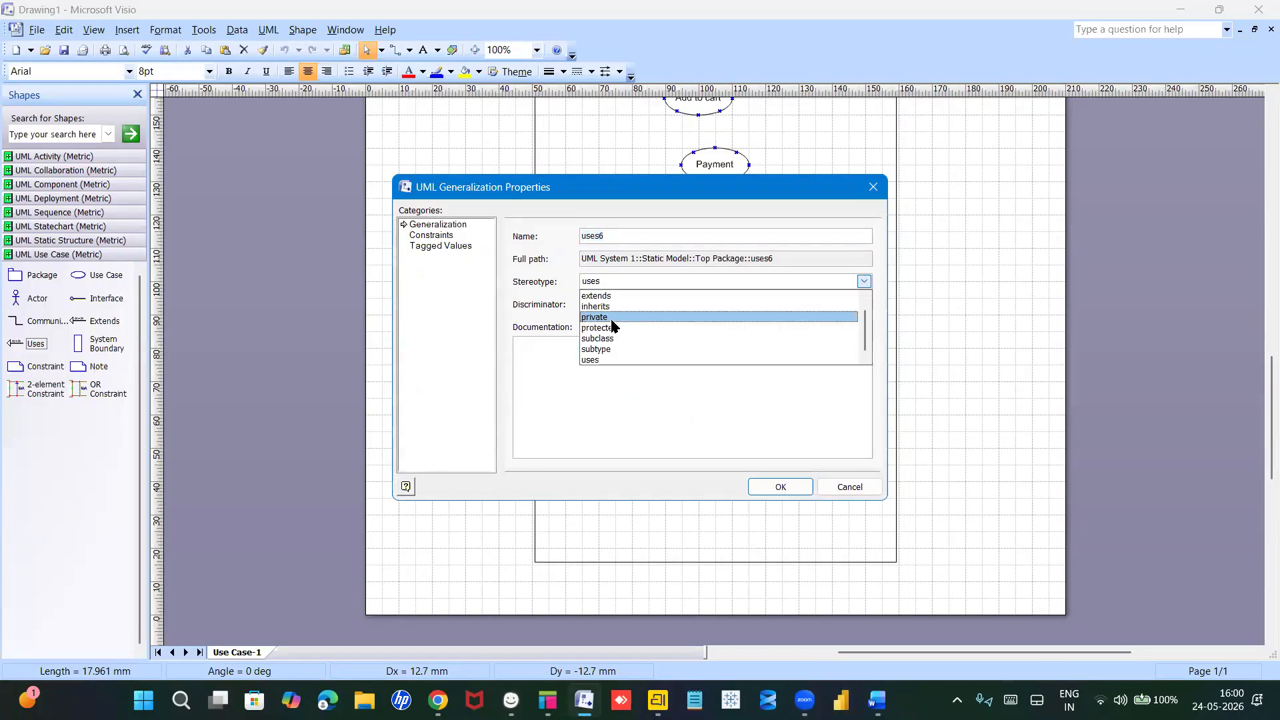
pyautogui.scroll(1, 609, 300)
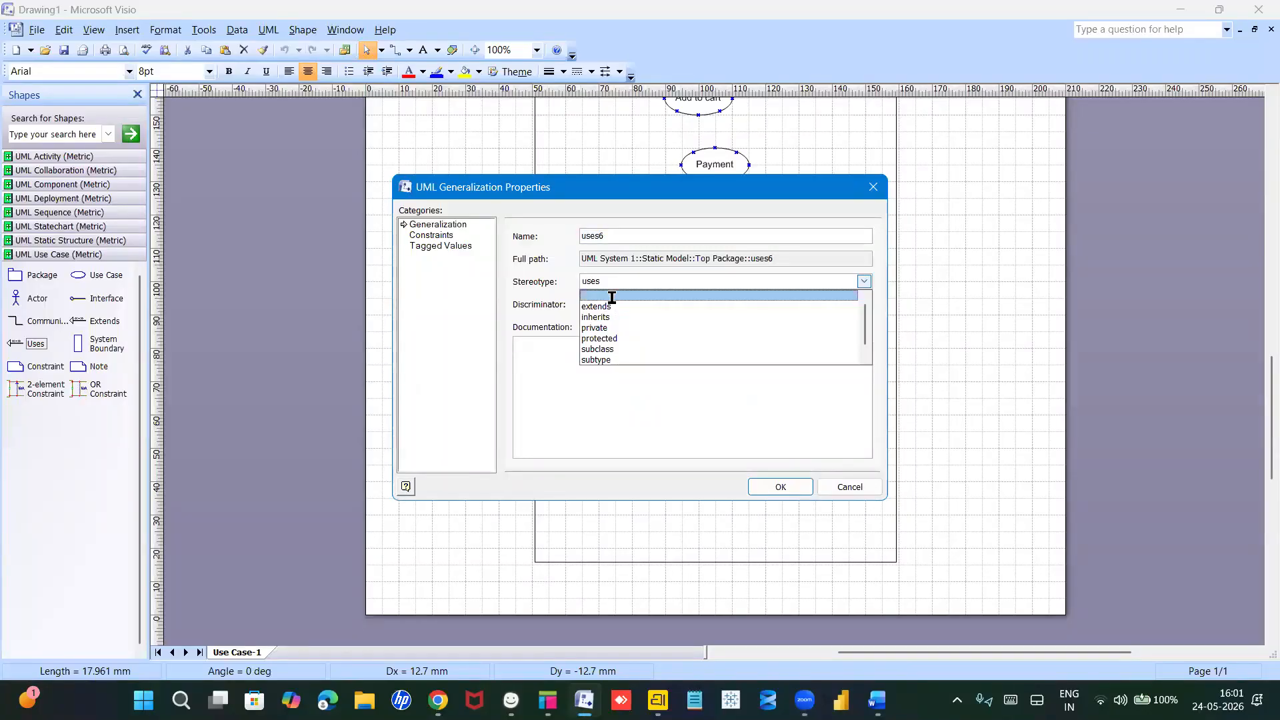
pyautogui.click(612, 296)
pyautogui.press('Return')
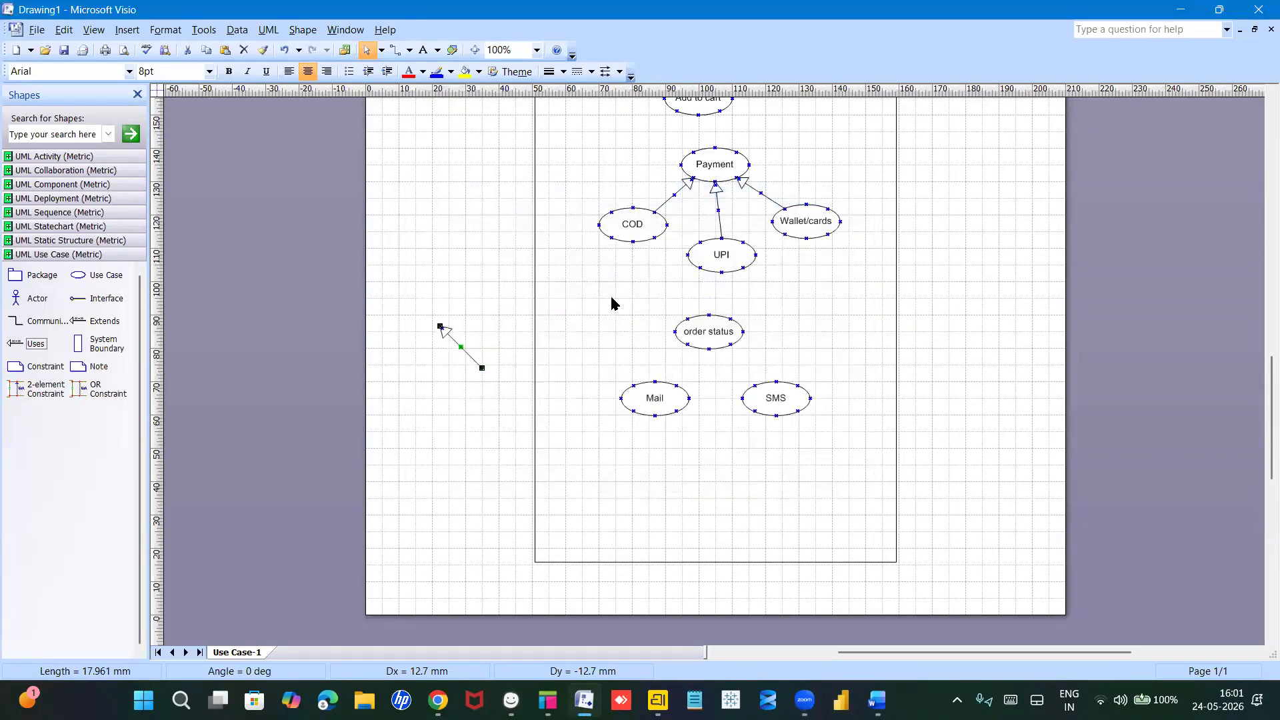
pyautogui.click(451, 395)
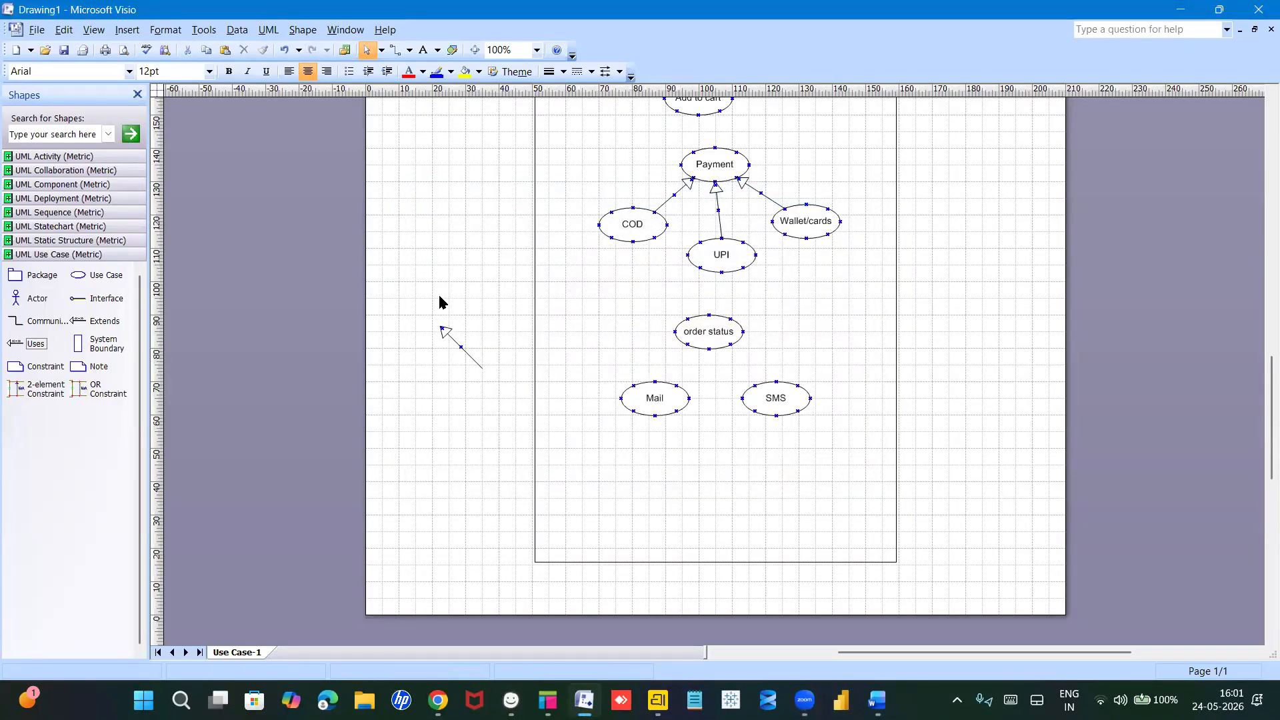
pyautogui.click(461, 347)
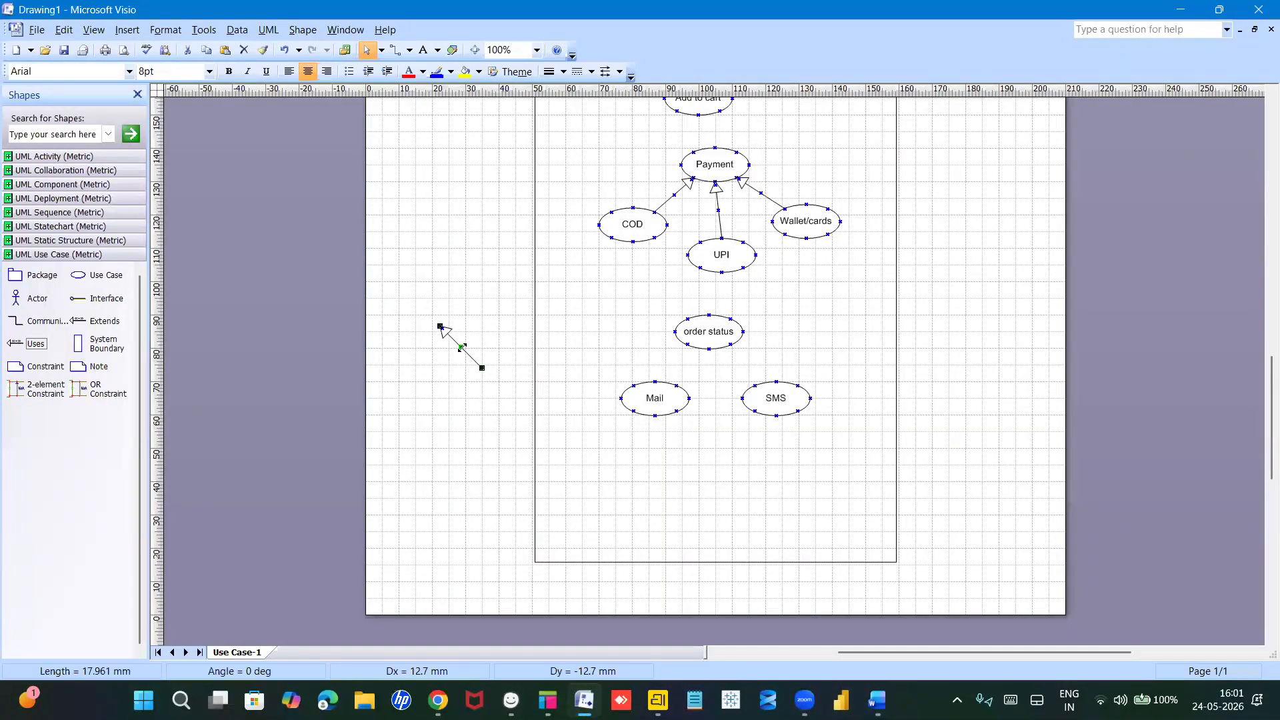
pyautogui.press('Delete')
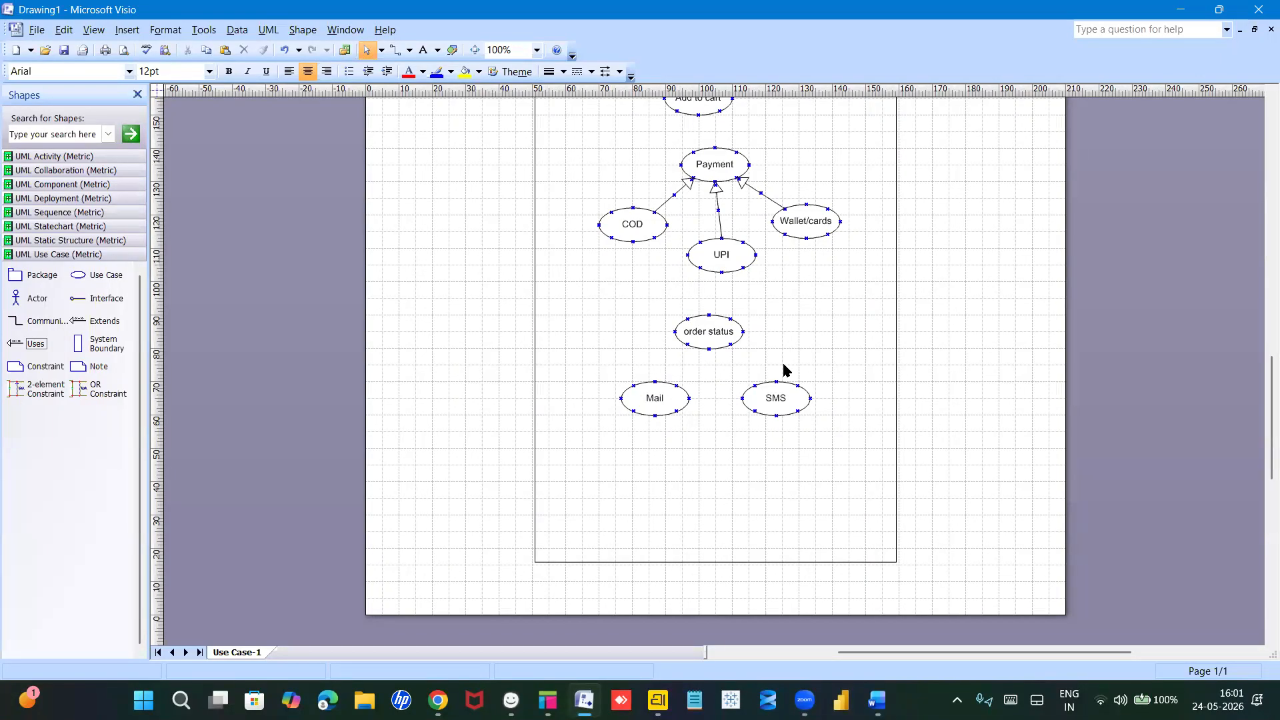
# Step: Nudge the SMS use case left and delete a stray Extends connector added near Mail
pyautogui.moveTo(781, 393); pyautogui.dragTo(771, 393)
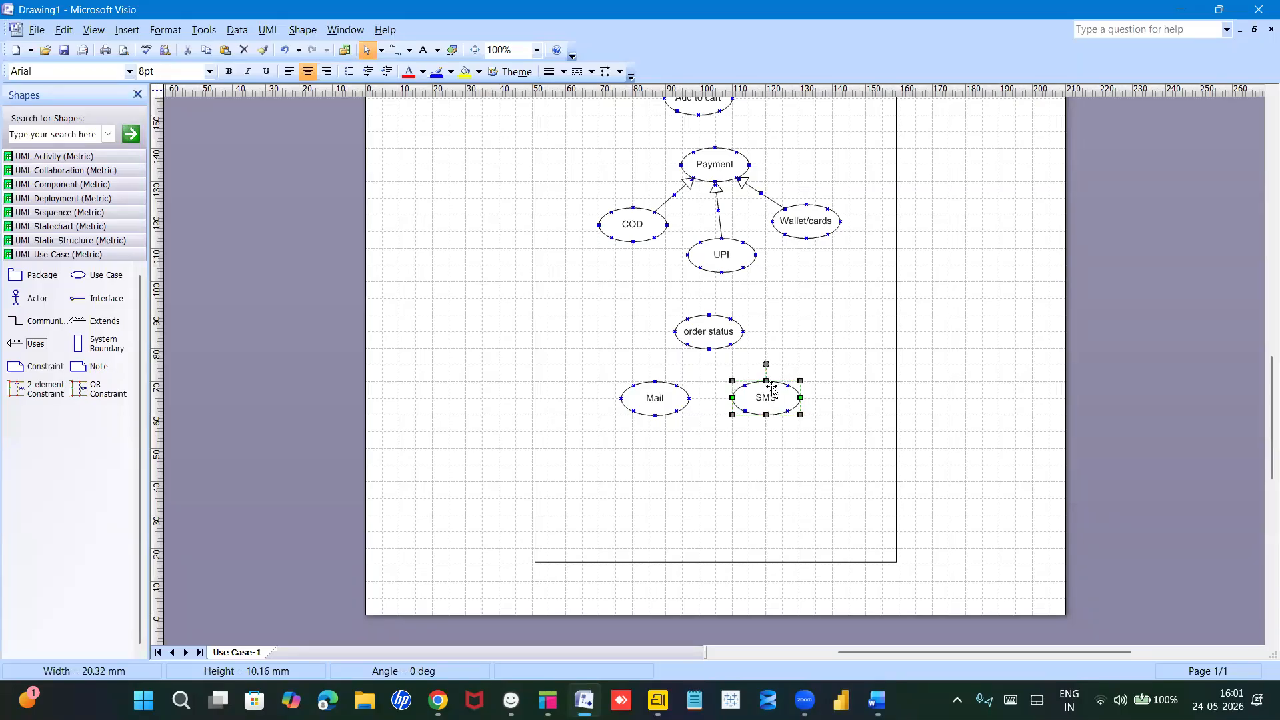
pyautogui.click(695, 478)
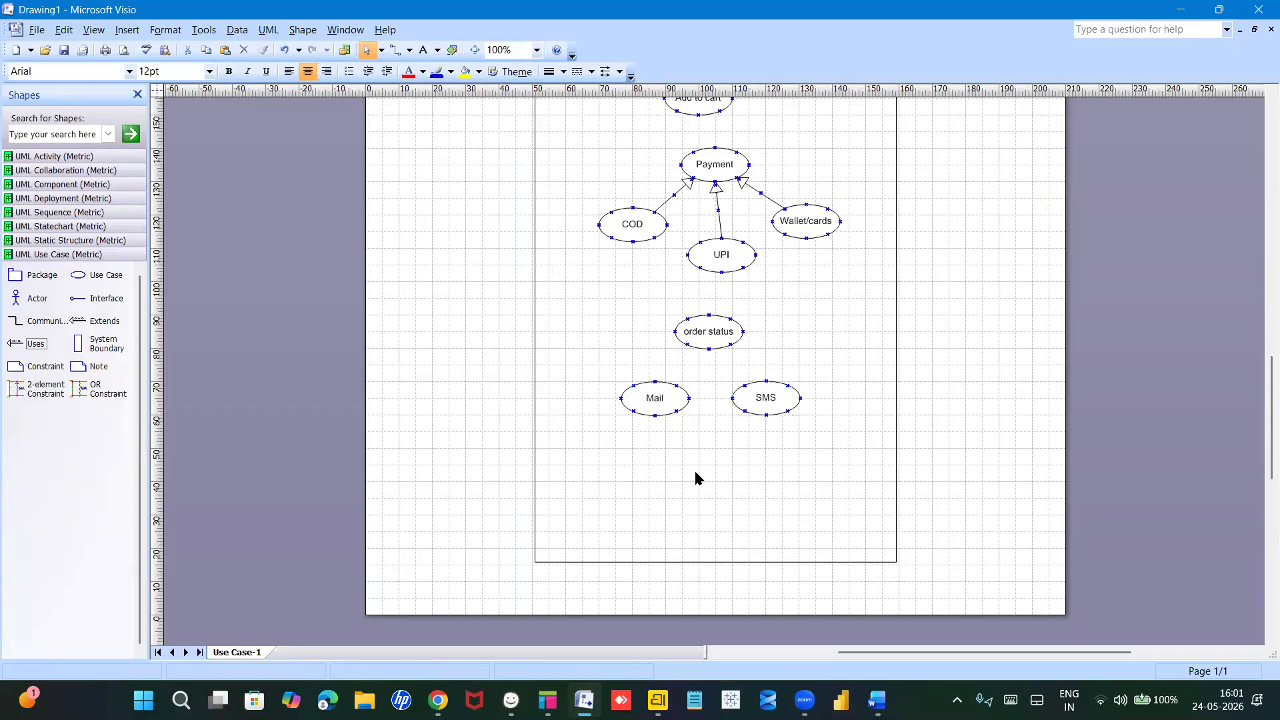
pyautogui.moveTo(75, 323); pyautogui.dragTo(679, 398)
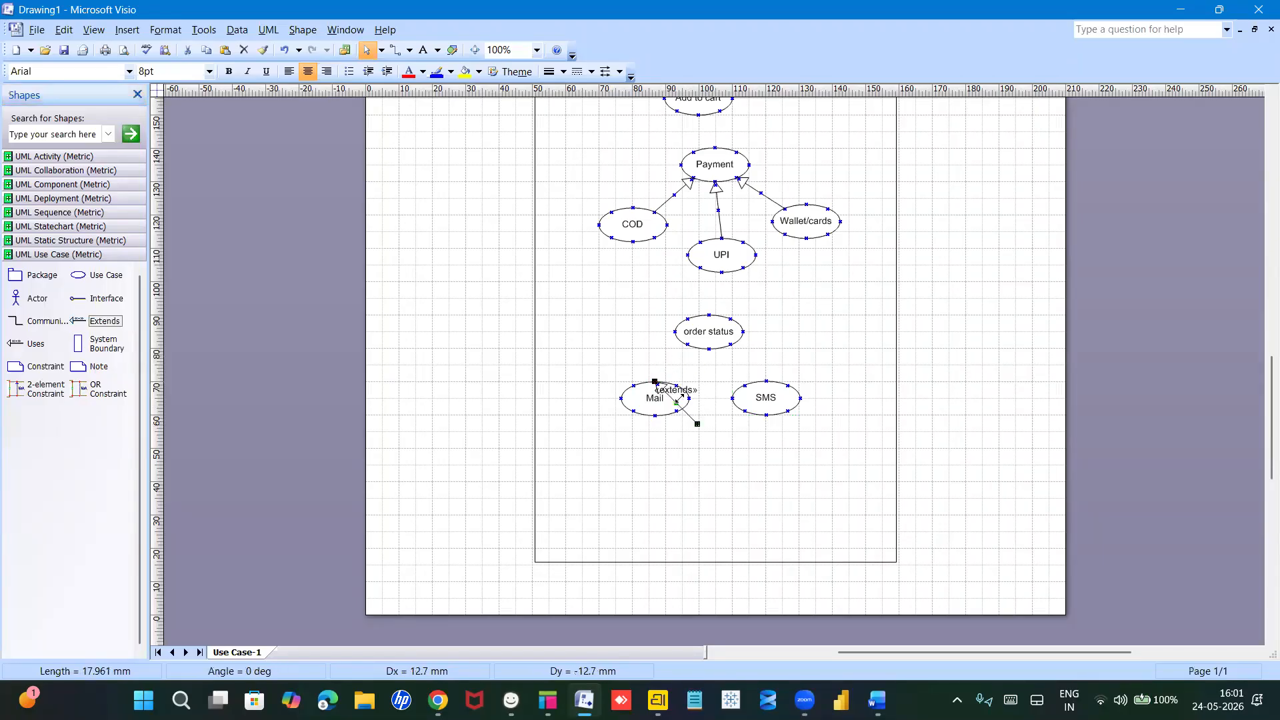
pyautogui.click(664, 456)
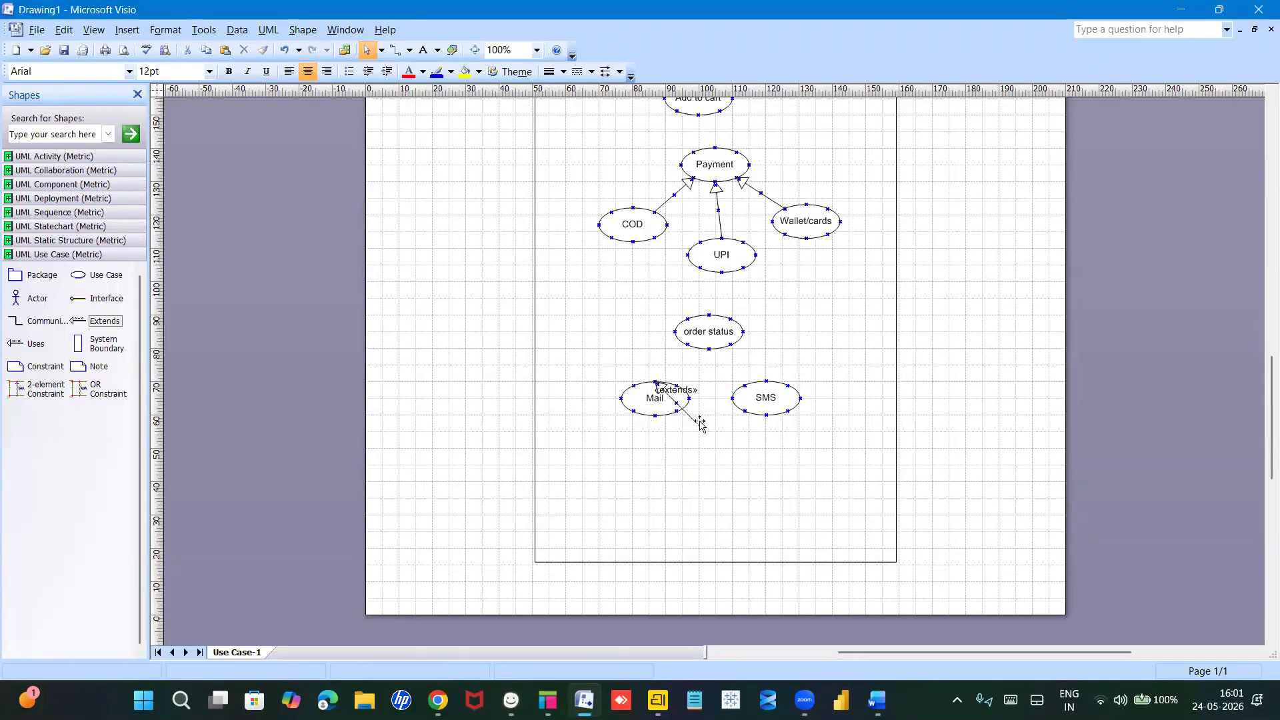
pyautogui.click(667, 392)
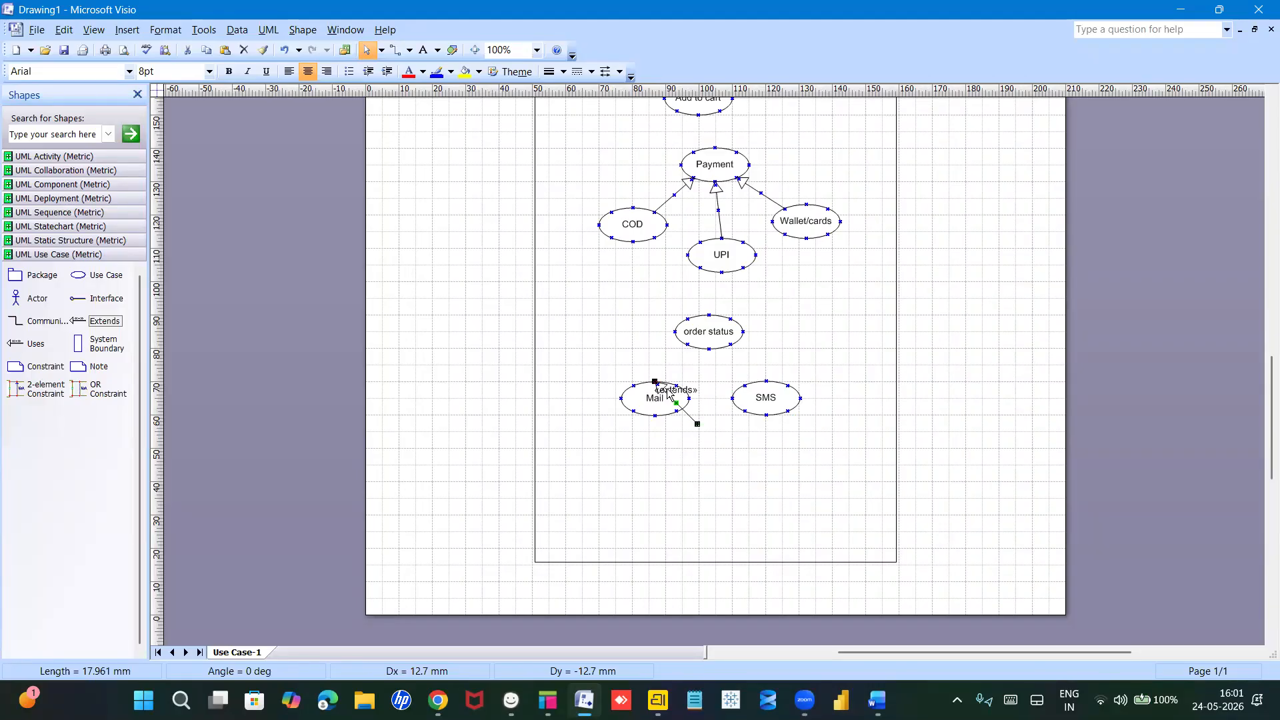
pyautogui.press('Delete')
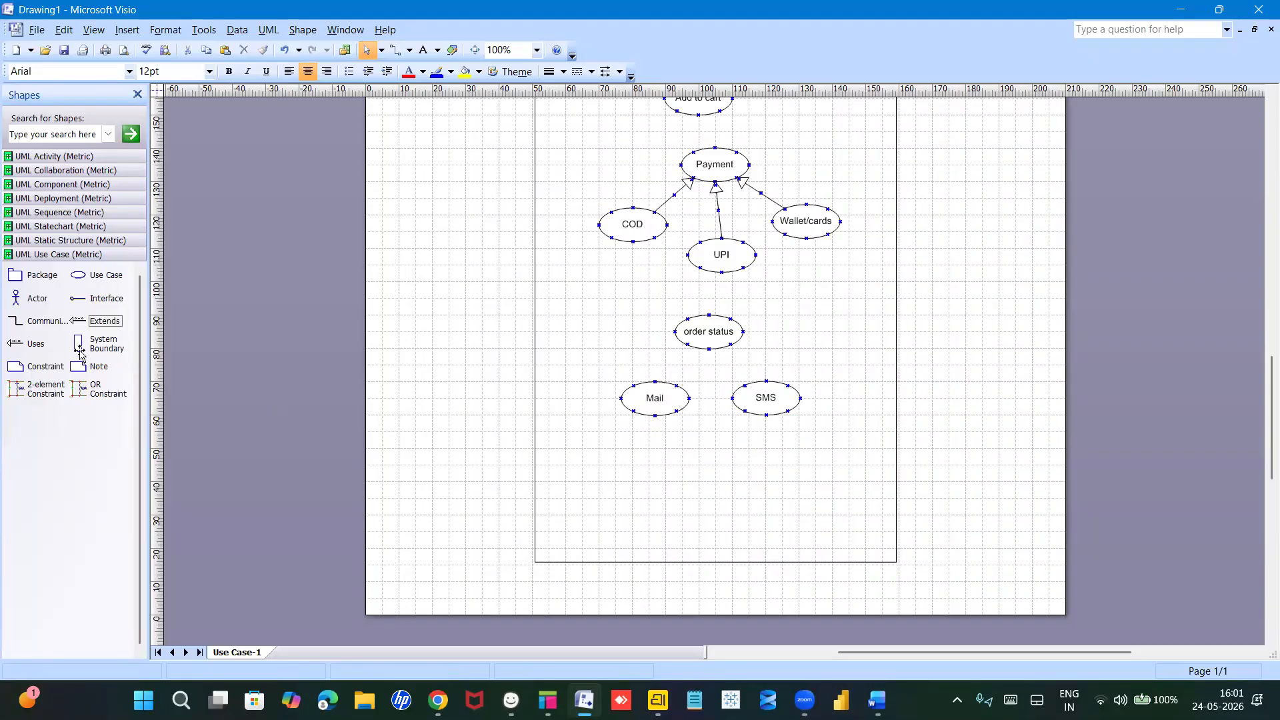
# Step: Draw a «uses» connector from order status to Mail, then a copy from order status to SMS
pyautogui.moveTo(16, 346); pyautogui.dragTo(708, 348)
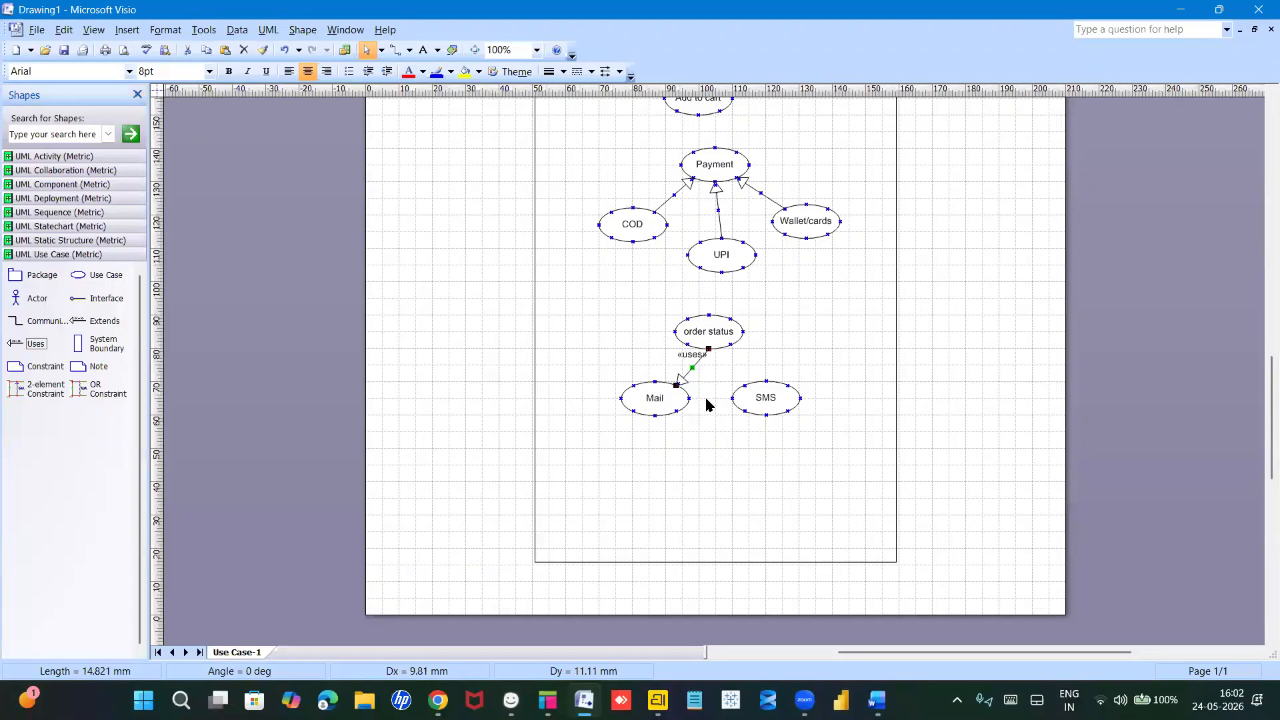
pyautogui.hotkey('ctrl', 'd')
pyautogui.moveTo(738, 379); pyautogui.dragTo(730, 345)
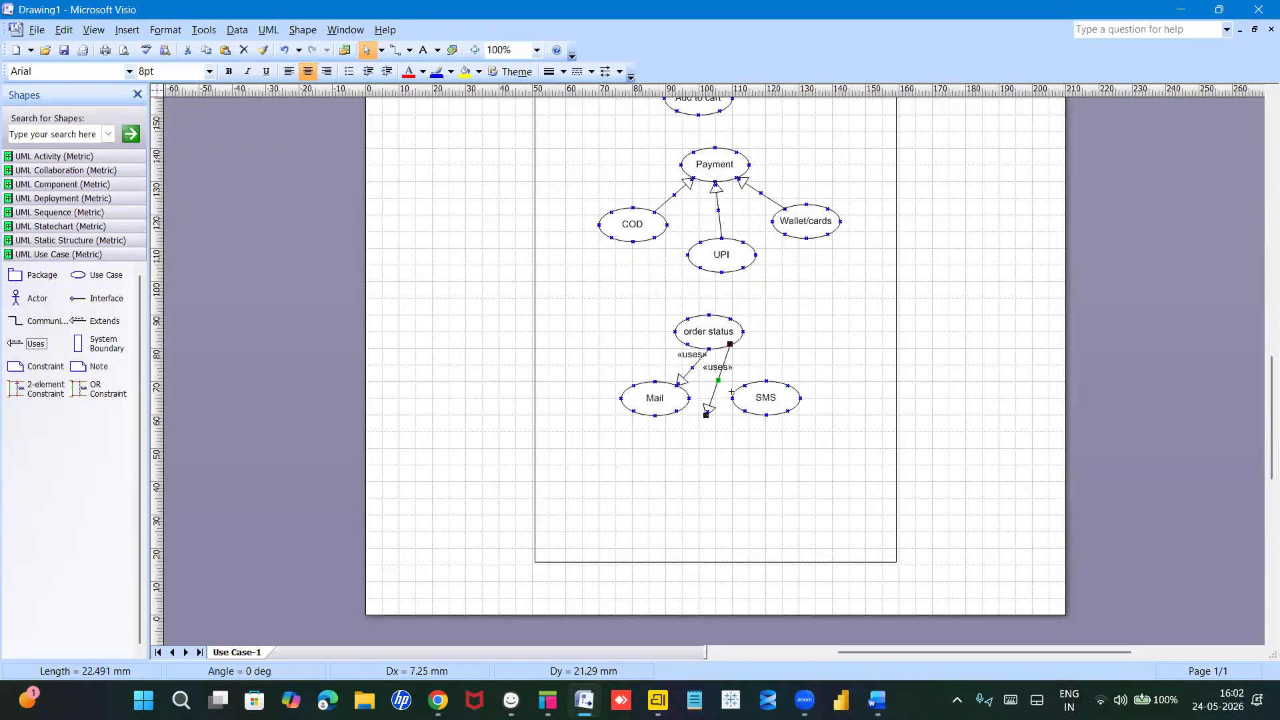
pyautogui.moveTo(705, 414); pyautogui.dragTo(732, 393)
pyautogui.press('Escape')
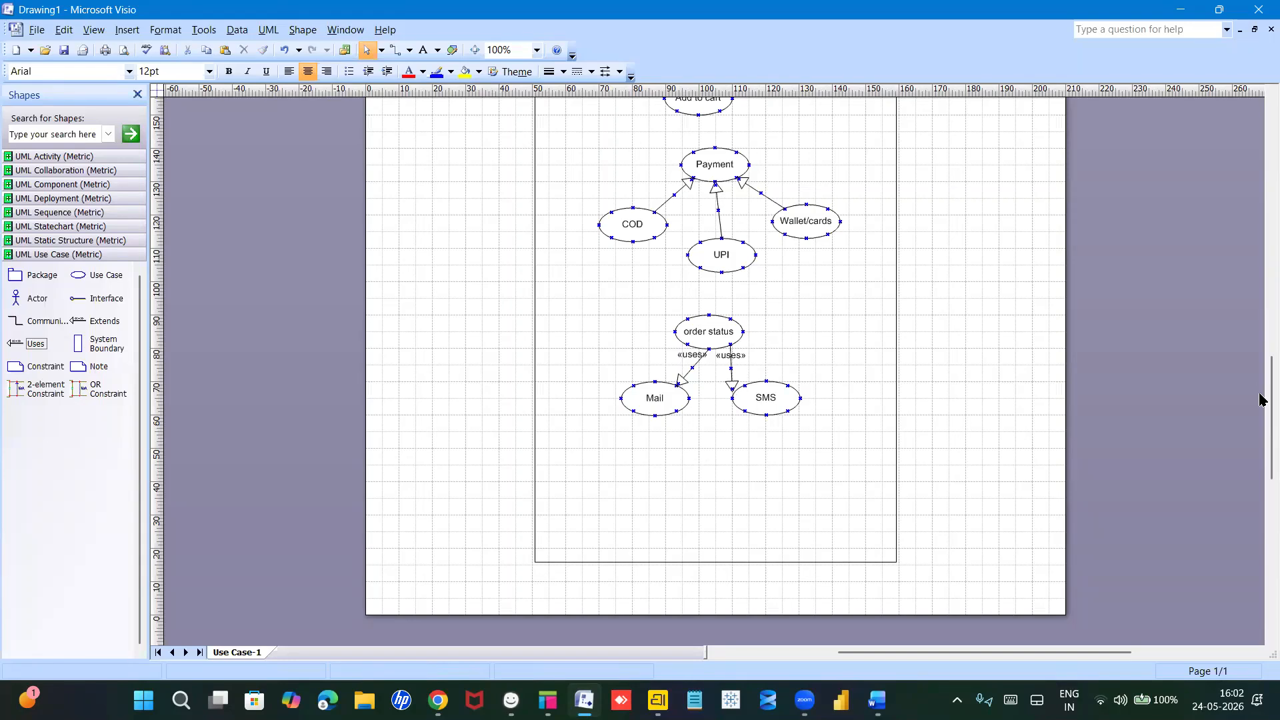
# Step: Move Actor1 lower so it sits level with the Login use case
pyautogui.scroll(5, 1259, 366)
pyautogui.scroll(4, 1260, 315)
pyautogui.scroll(-3, 1260, 324)
pyautogui.scroll(-5, 1261, 327)
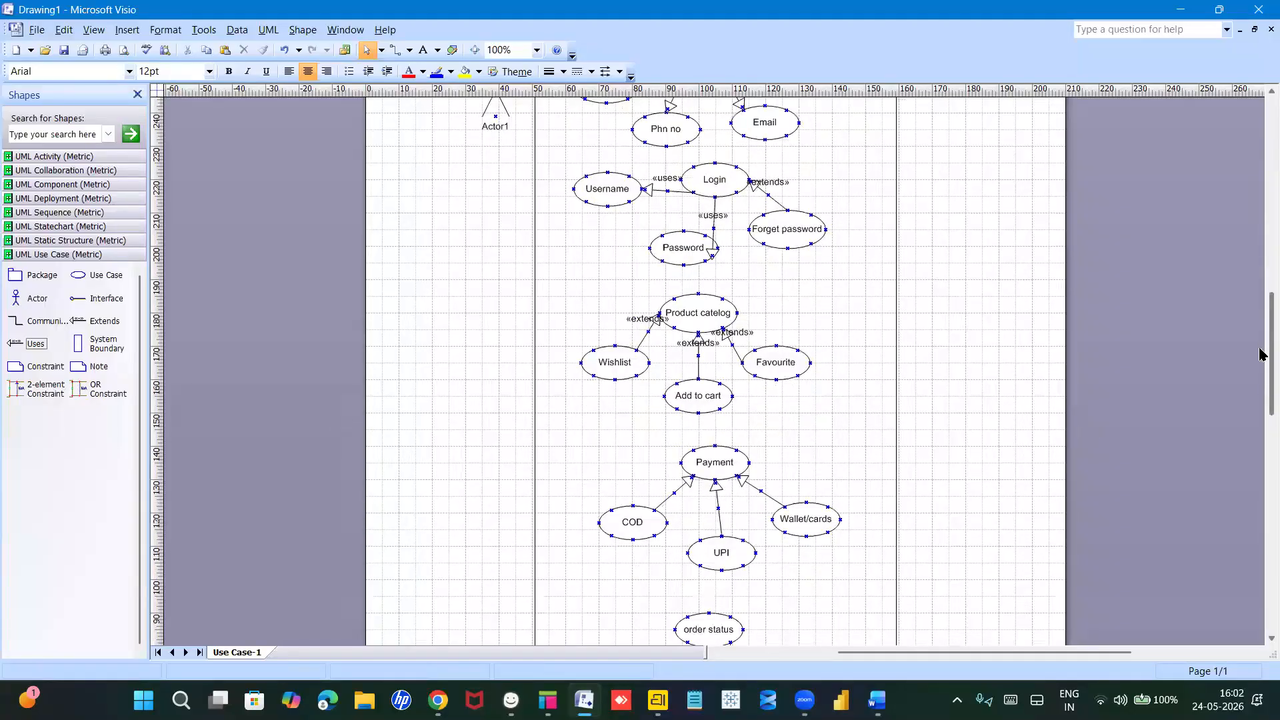
pyautogui.scroll(9, 1261, 320)
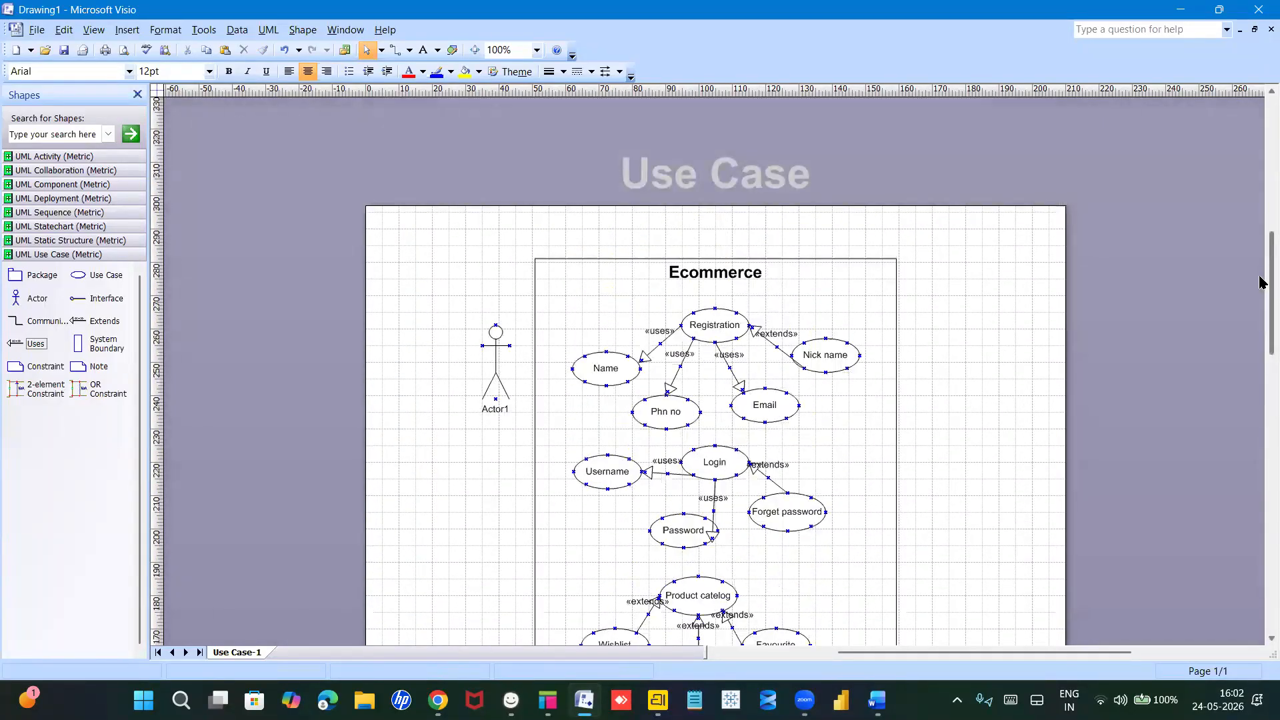
pyautogui.scroll(-3, 1261, 300)
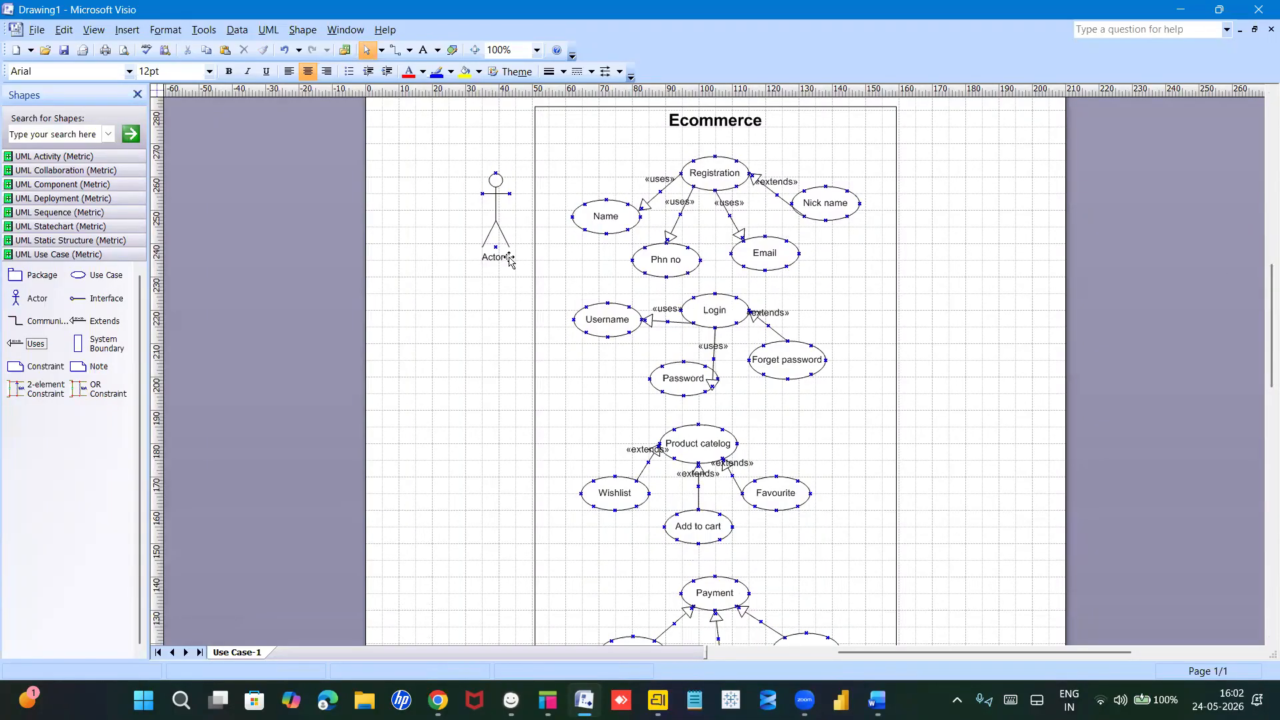
pyautogui.moveTo(494, 213); pyautogui.dragTo(441, 348)
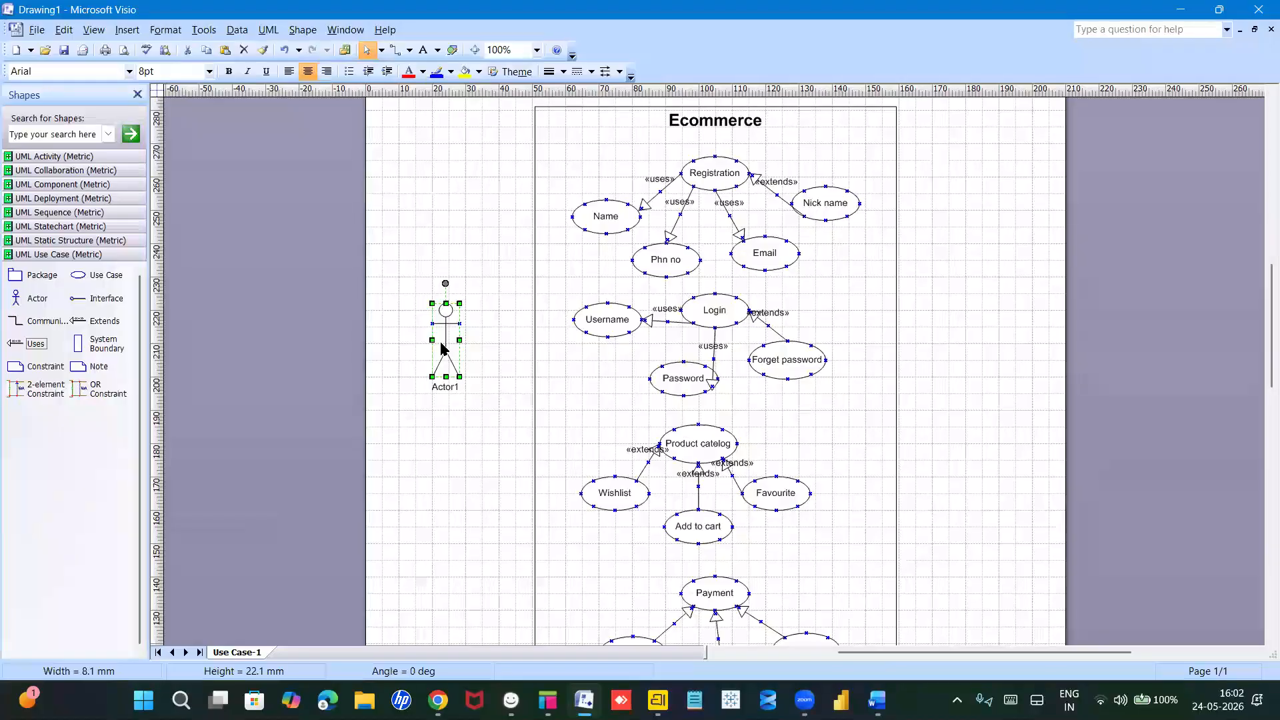
# Step: Duplicate Actor1 as Actor2 right of the Ecommerce boundary, then raise Actor1 slightly to line up
pyautogui.hotkey('ctrl', 'd')
pyautogui.moveTo(472, 353); pyautogui.dragTo(989, 291)
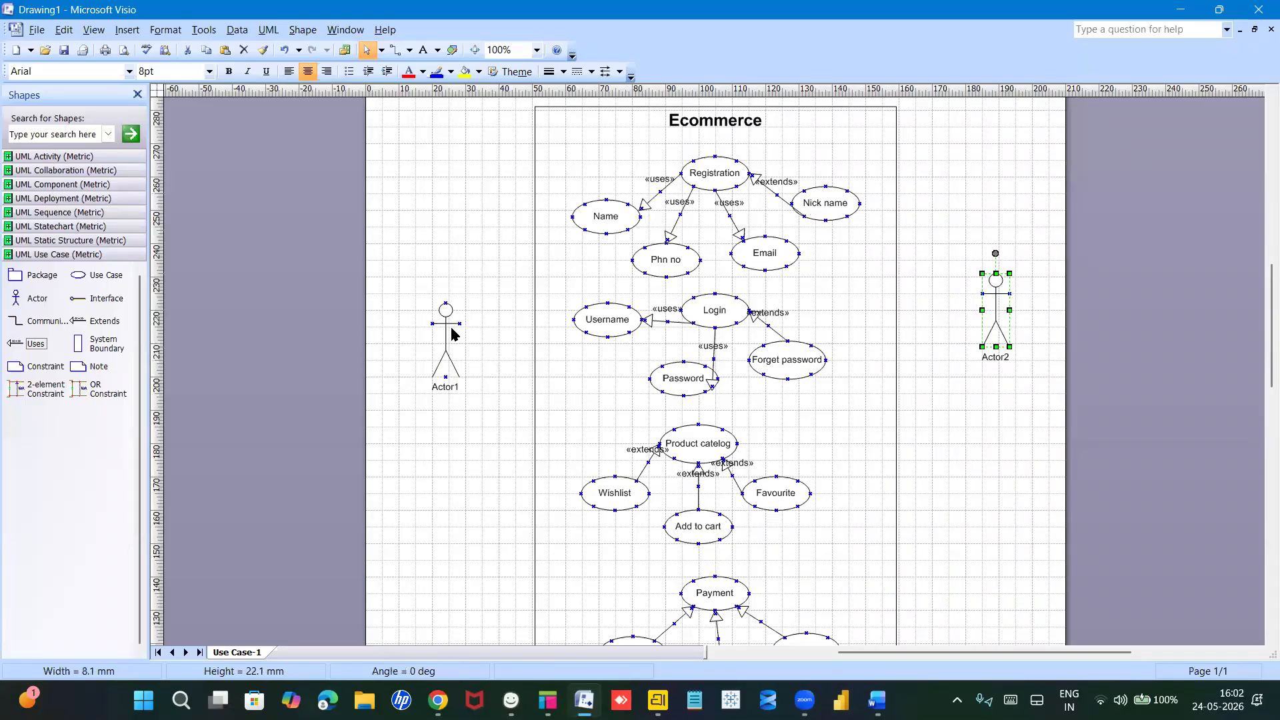
pyautogui.moveTo(445, 333); pyautogui.dragTo(443, 307)
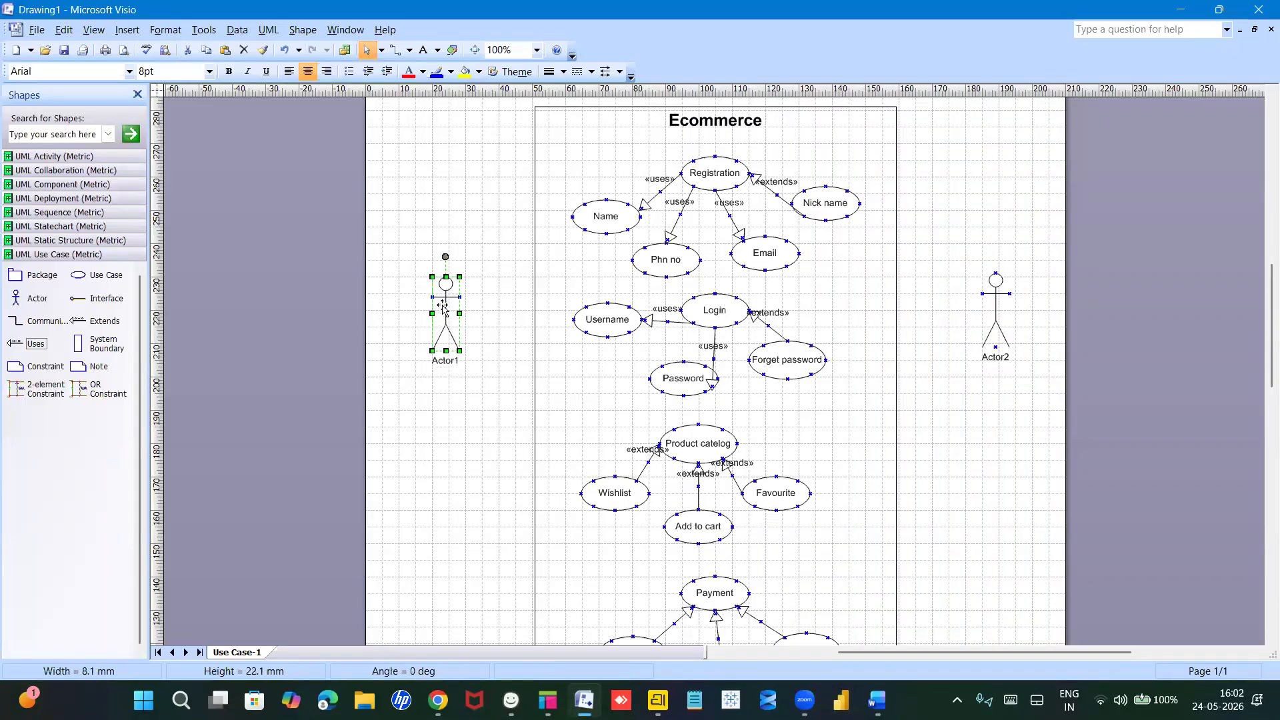
pyautogui.click(475, 378)
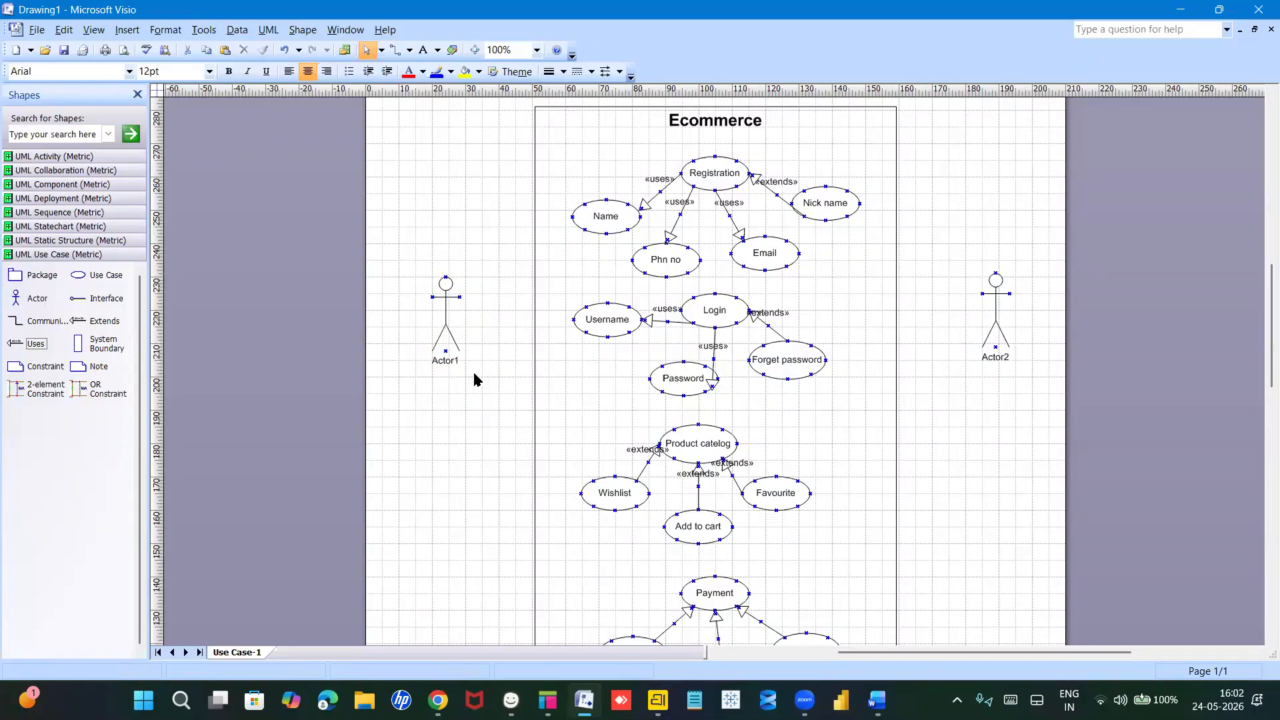
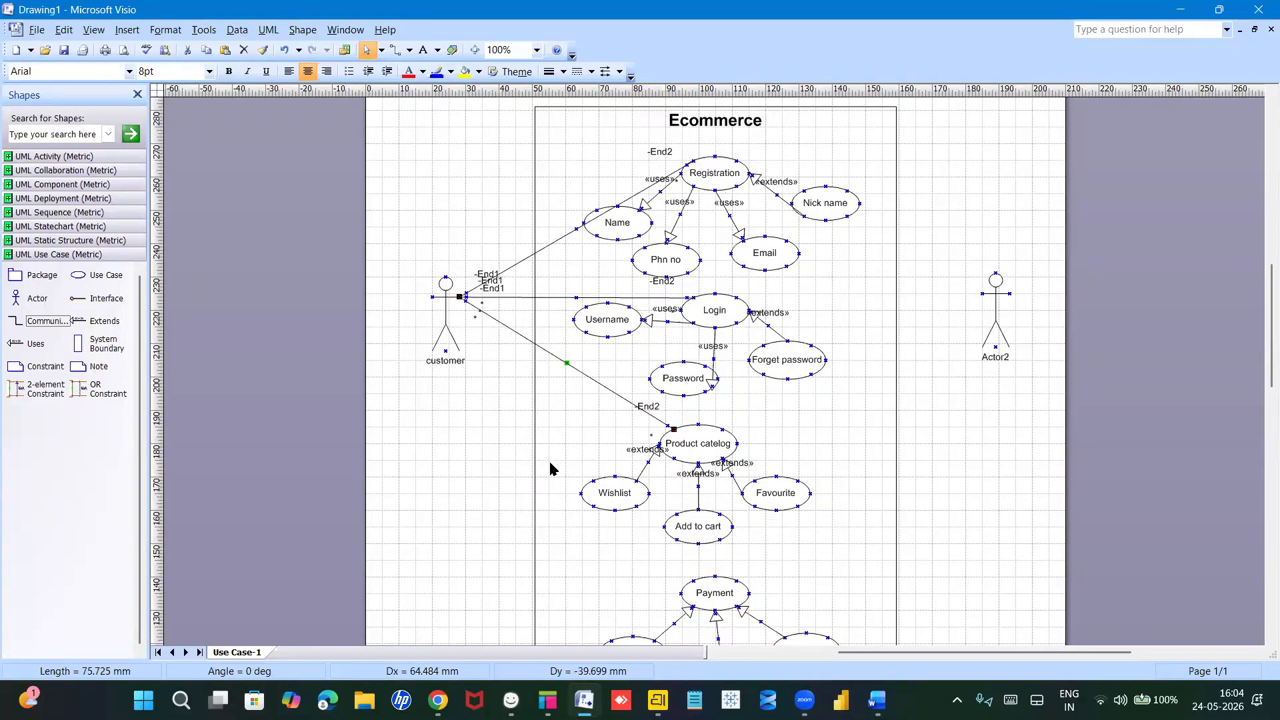
# Step: Duplicate the customer–Product catelog line and reattach it between customer and Payment
pyautogui.hotkey('ctrl', 'd')
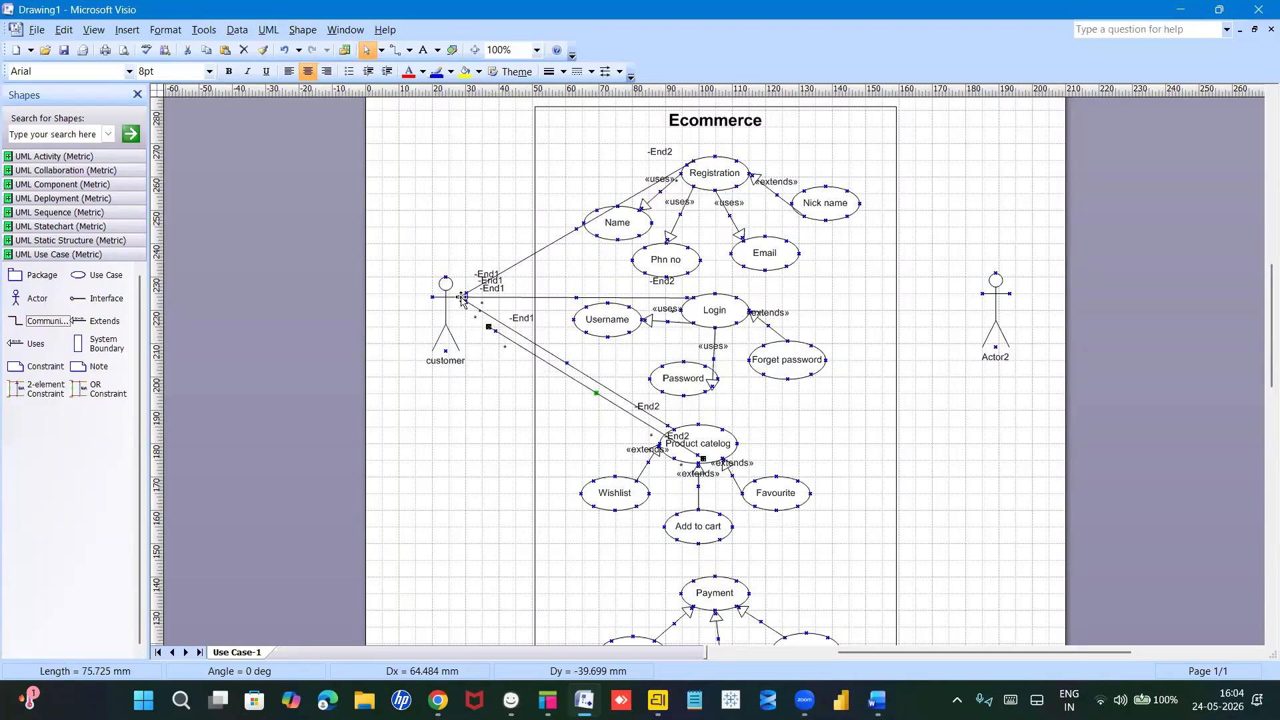
pyautogui.moveTo(489, 327); pyautogui.dragTo(460, 297)
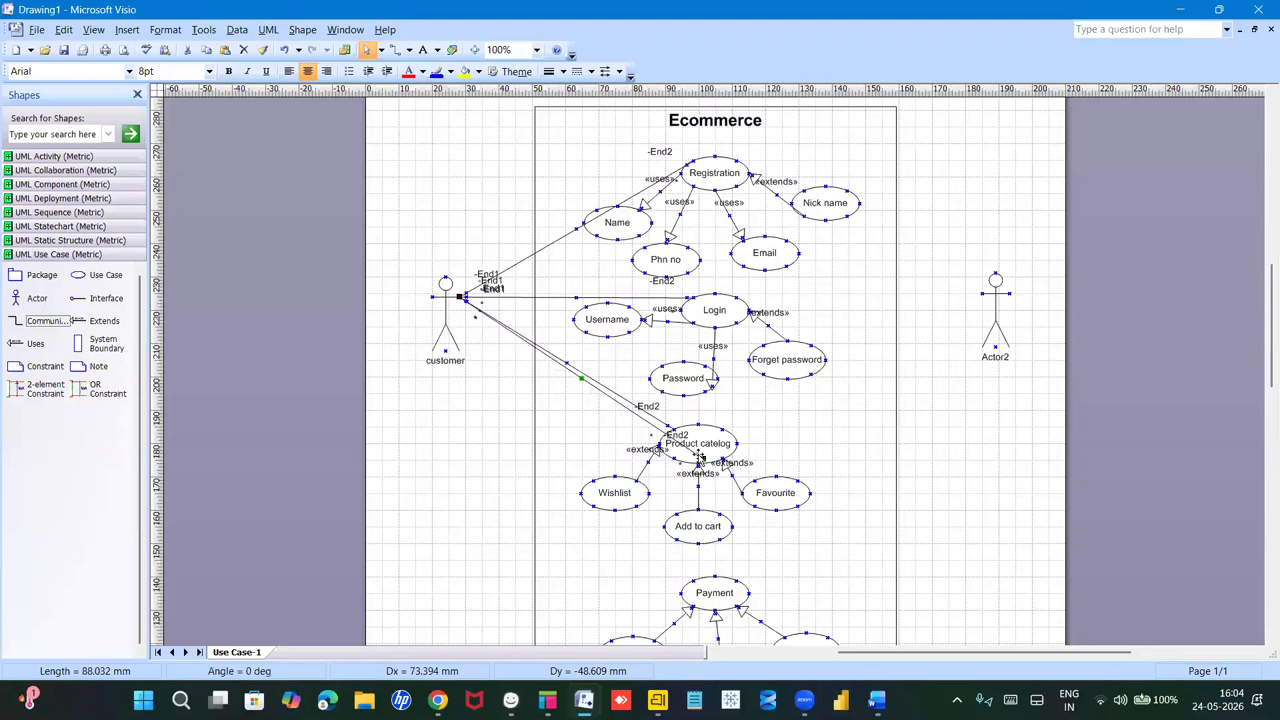
pyautogui.moveTo(701, 456); pyautogui.dragTo(676, 592)
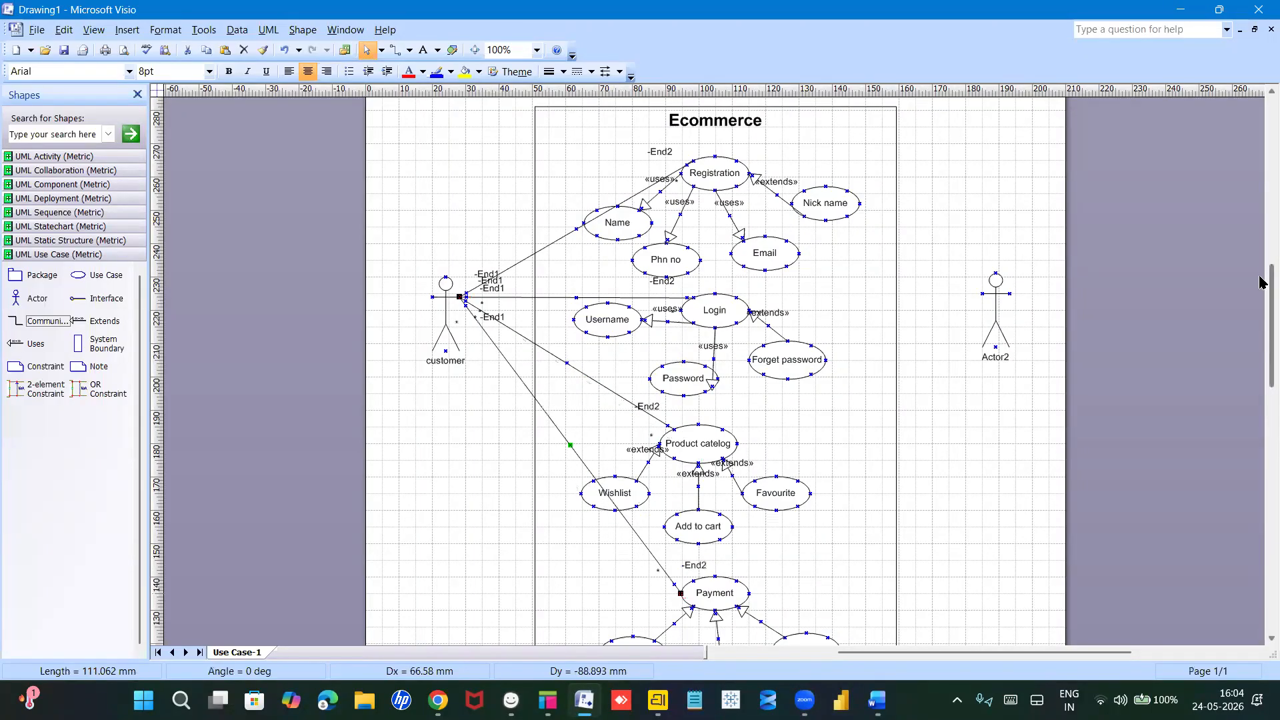
pyautogui.scroll(-3, 1262, 298)
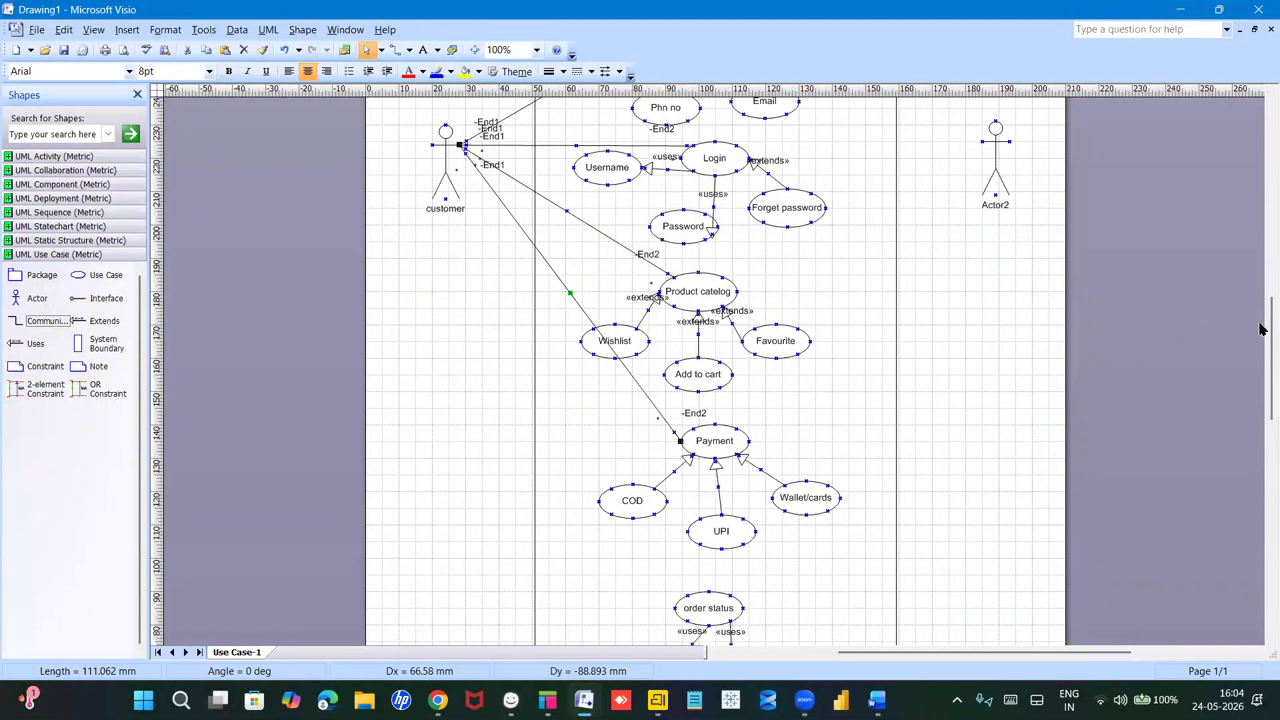
pyautogui.scroll(-2, 1261, 339)
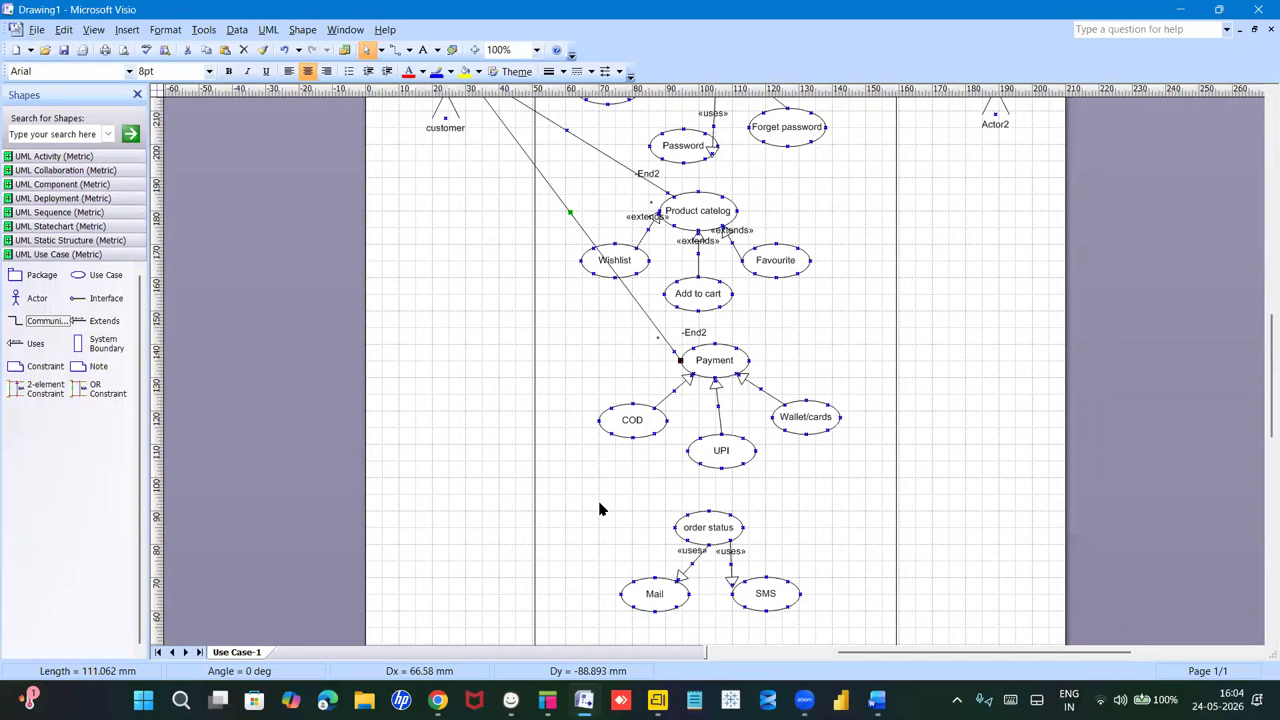
# Step: Copy that line again and connect it between customer and order status
pyautogui.hotkey('ctrl', 'd')
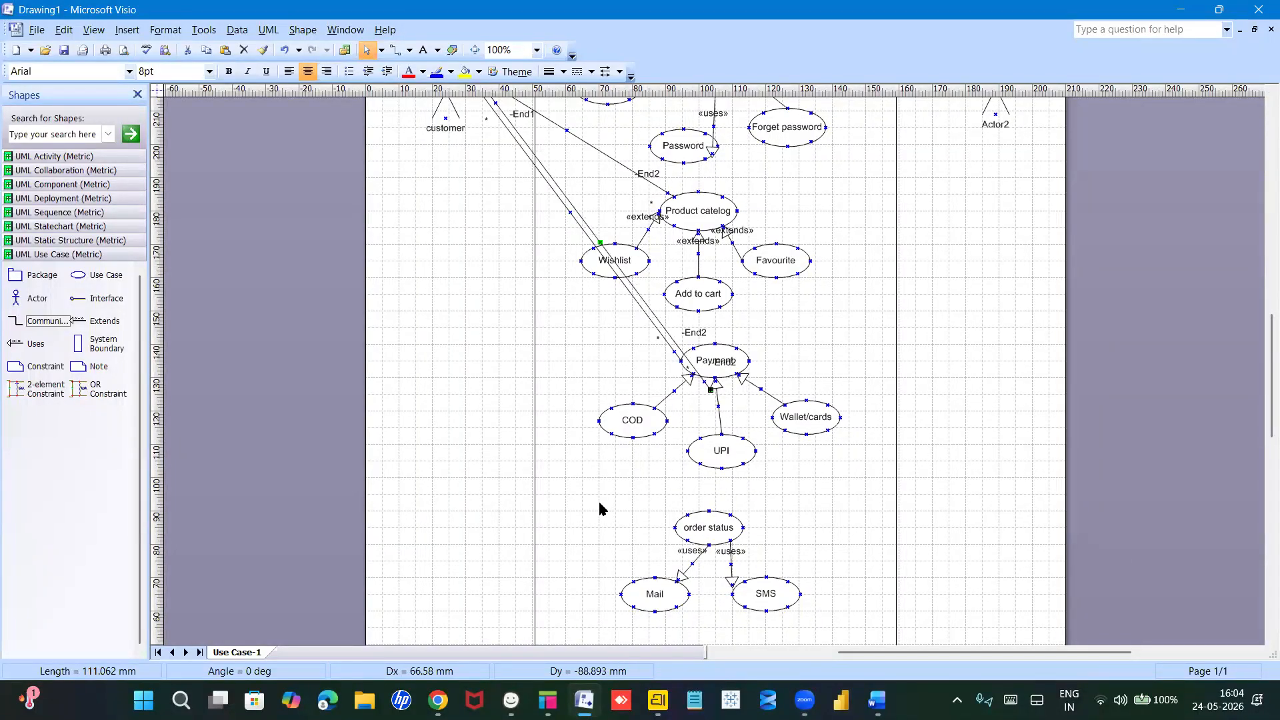
pyautogui.moveTo(711, 390); pyautogui.dragTo(675, 524)
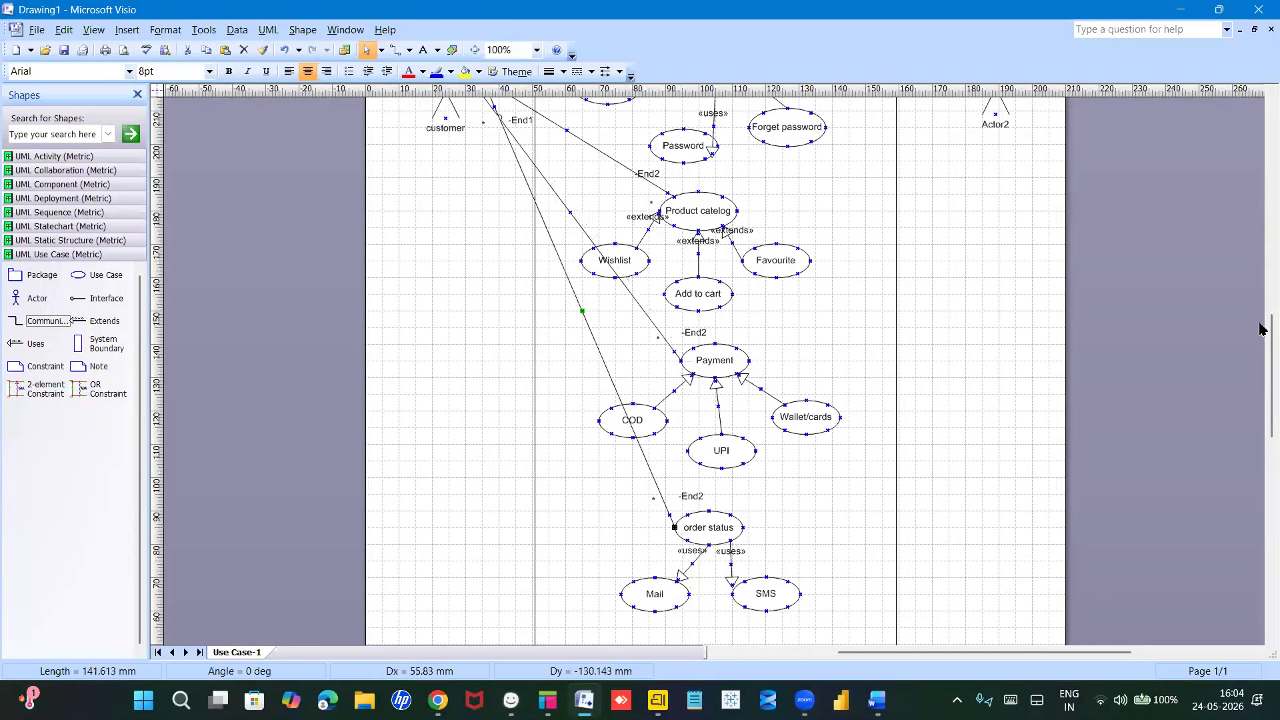
pyautogui.scroll(3, 1262, 326)
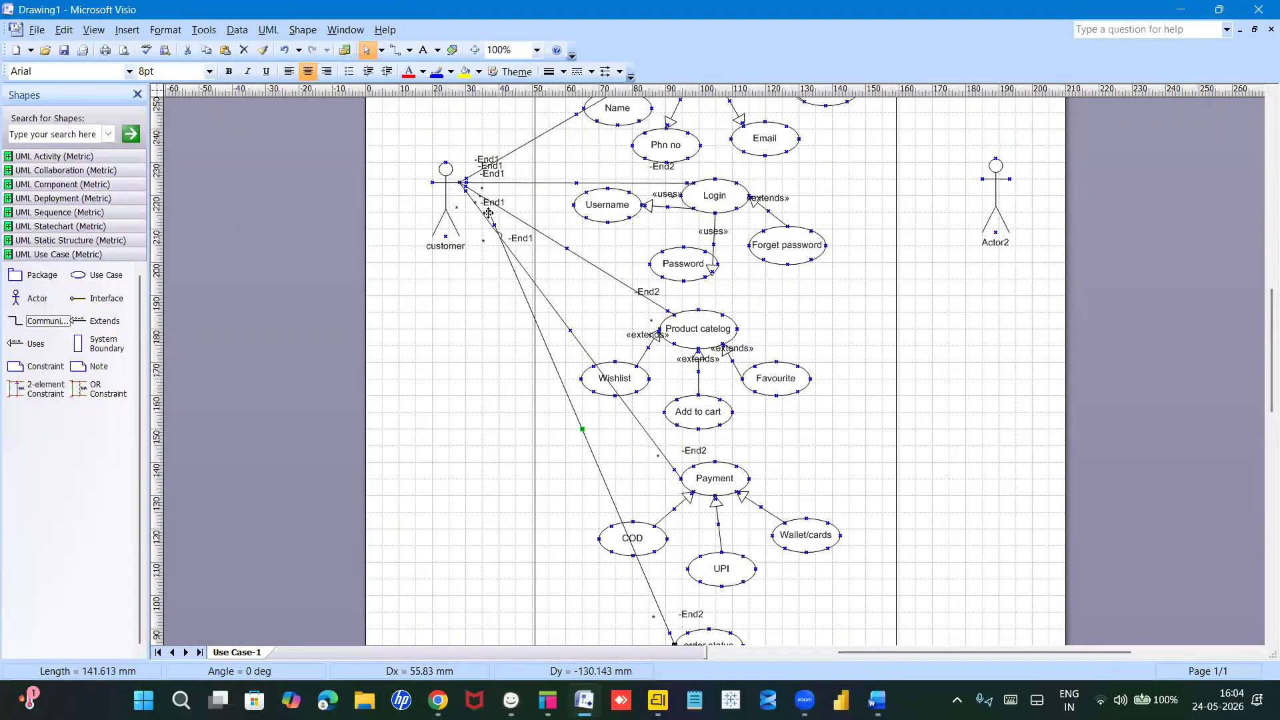
pyautogui.moveTo(488, 212); pyautogui.dragTo(459, 182)
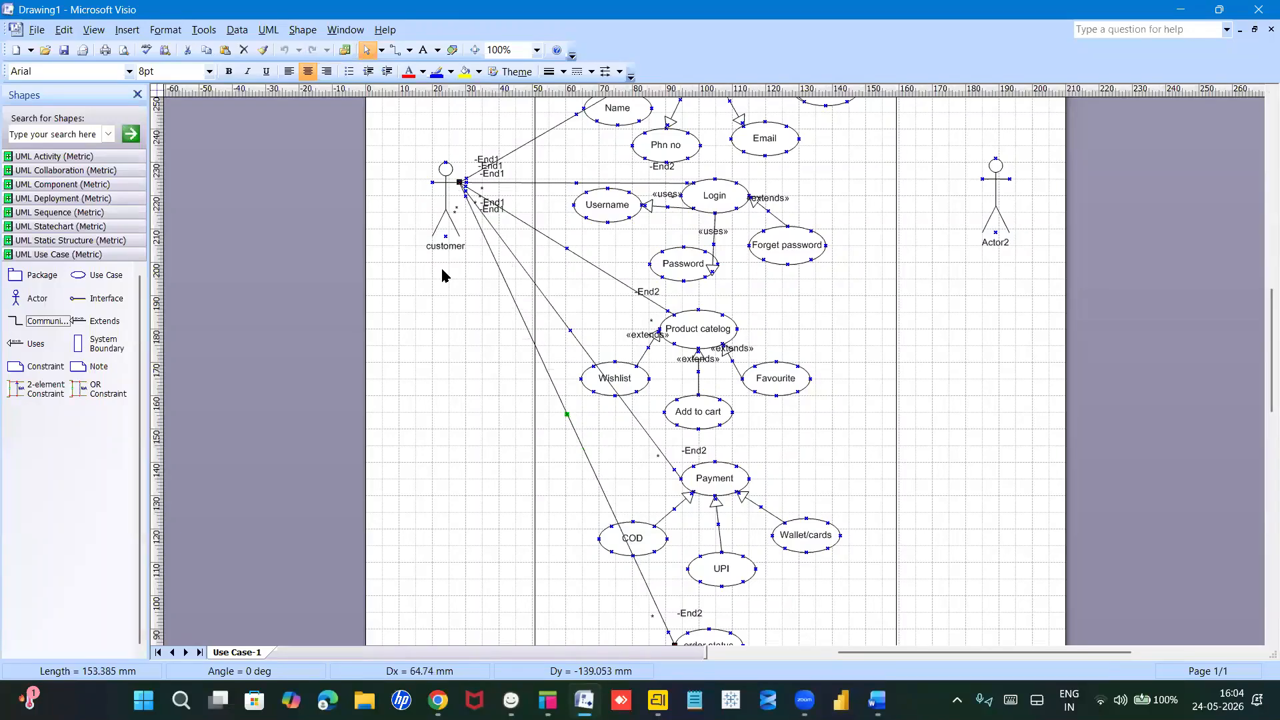
pyautogui.click(443, 274)
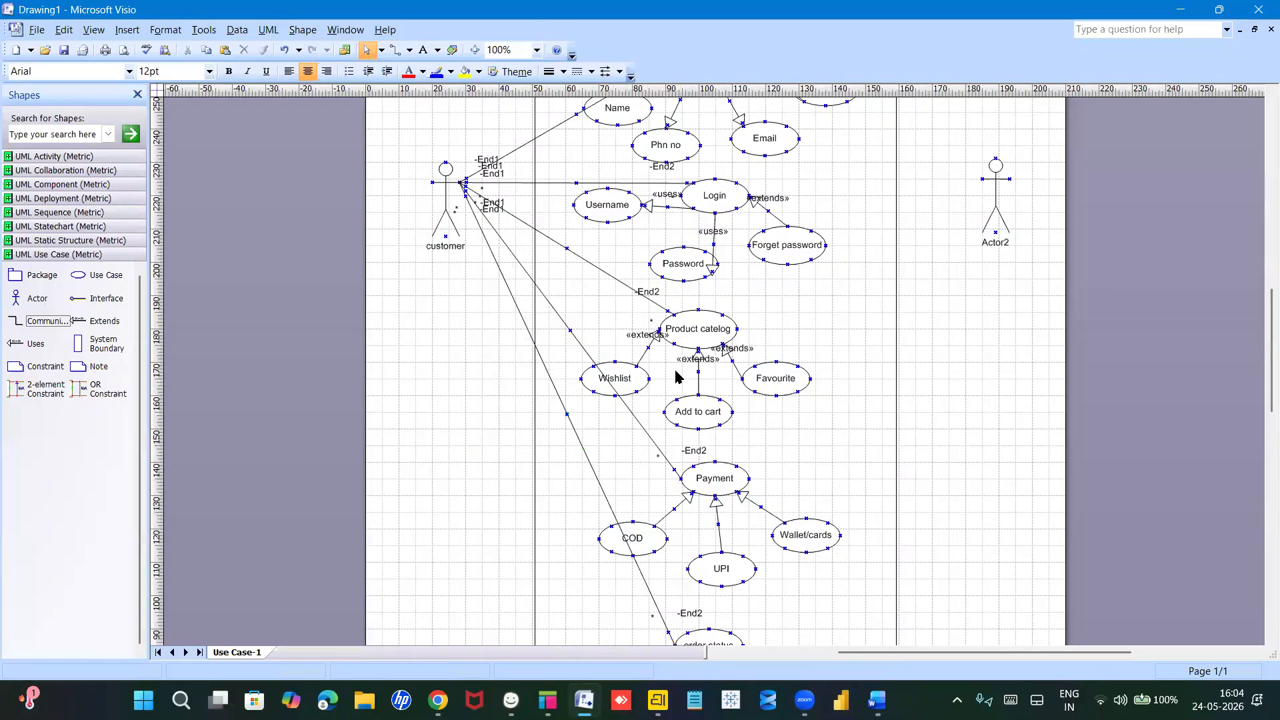
pyautogui.hotkey('alt', 'Tab')
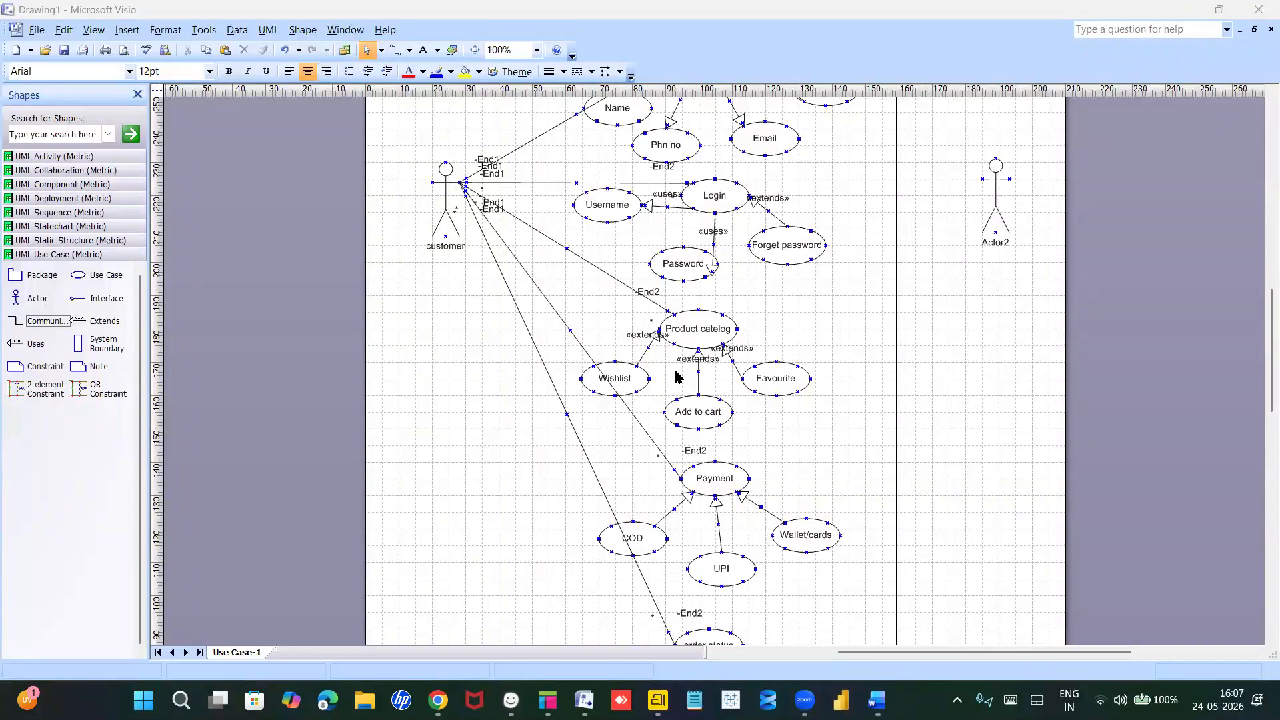
pyautogui.scroll(-5, 580, 347)
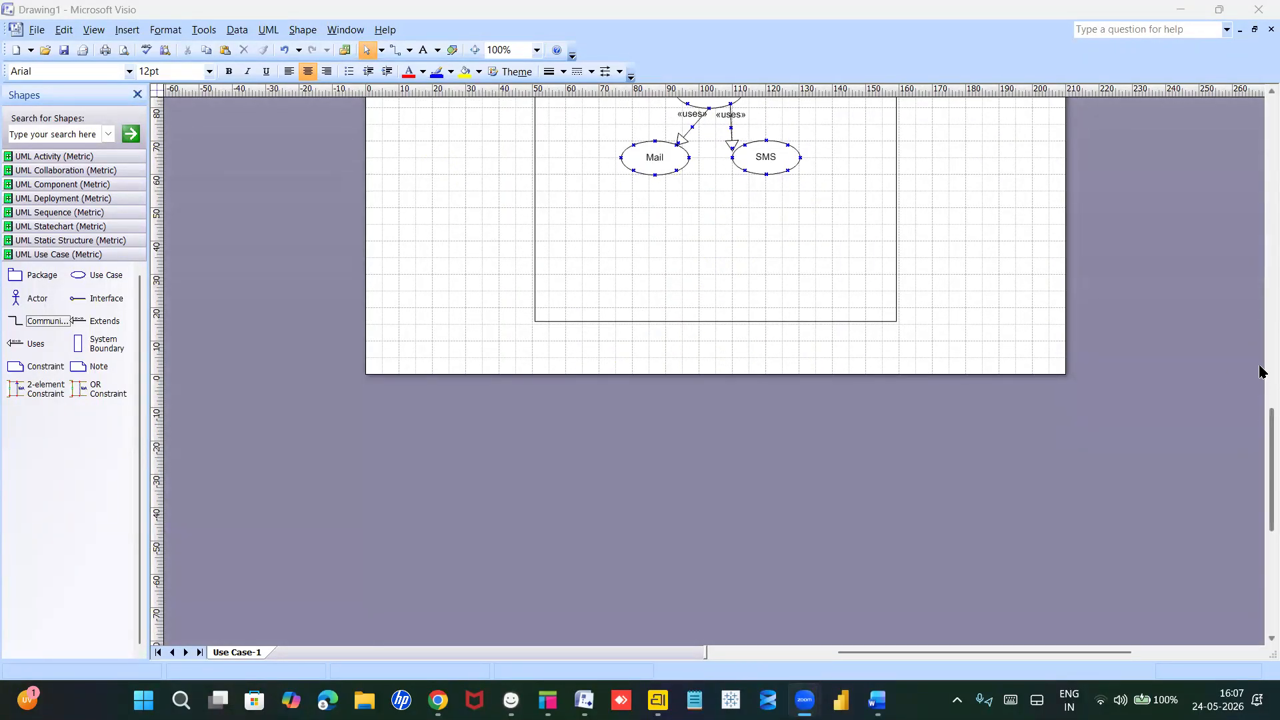
pyautogui.click(1261, 431)
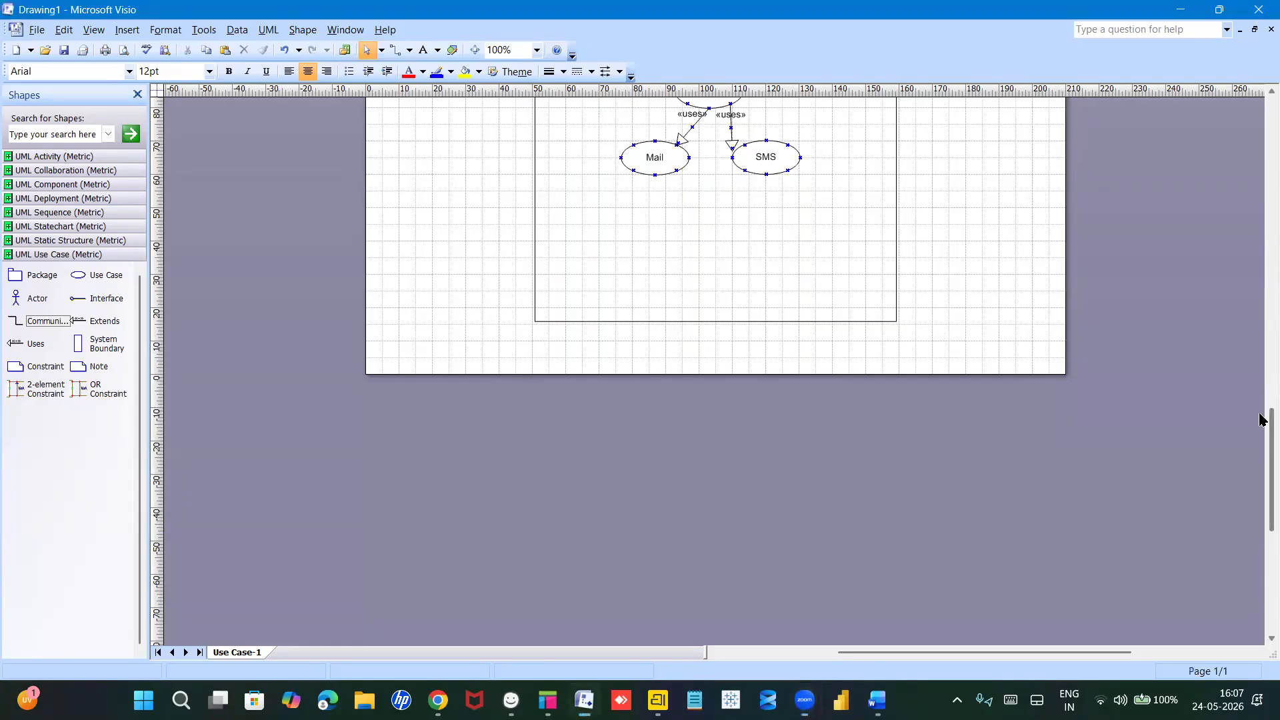
pyautogui.scroll(5, 1257, 327)
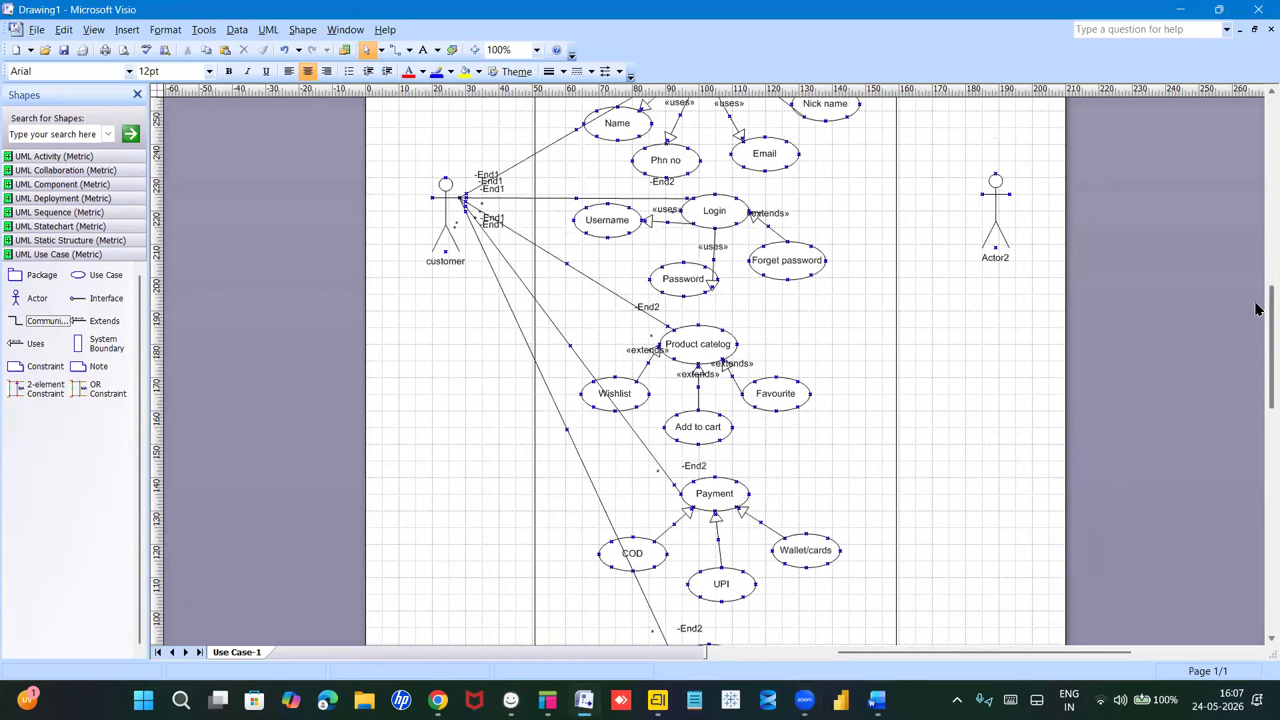
pyautogui.scroll(1, 1261, 300)
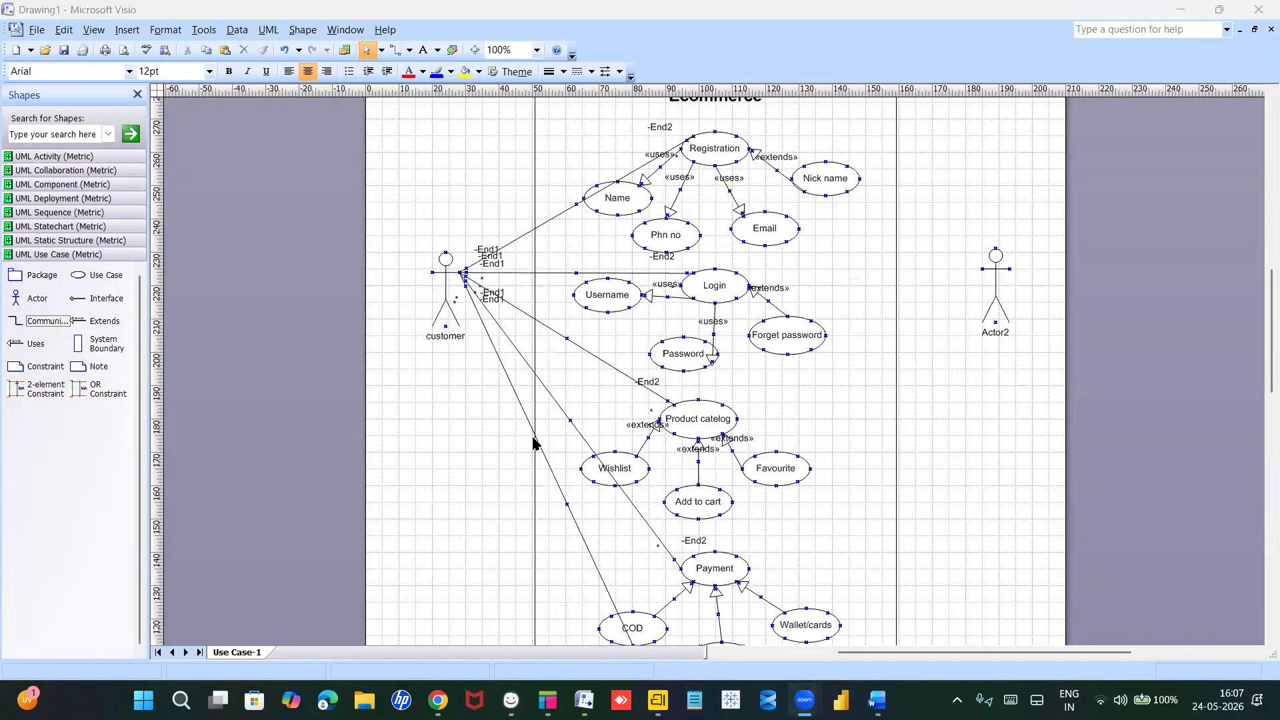
pyautogui.click(467, 438)
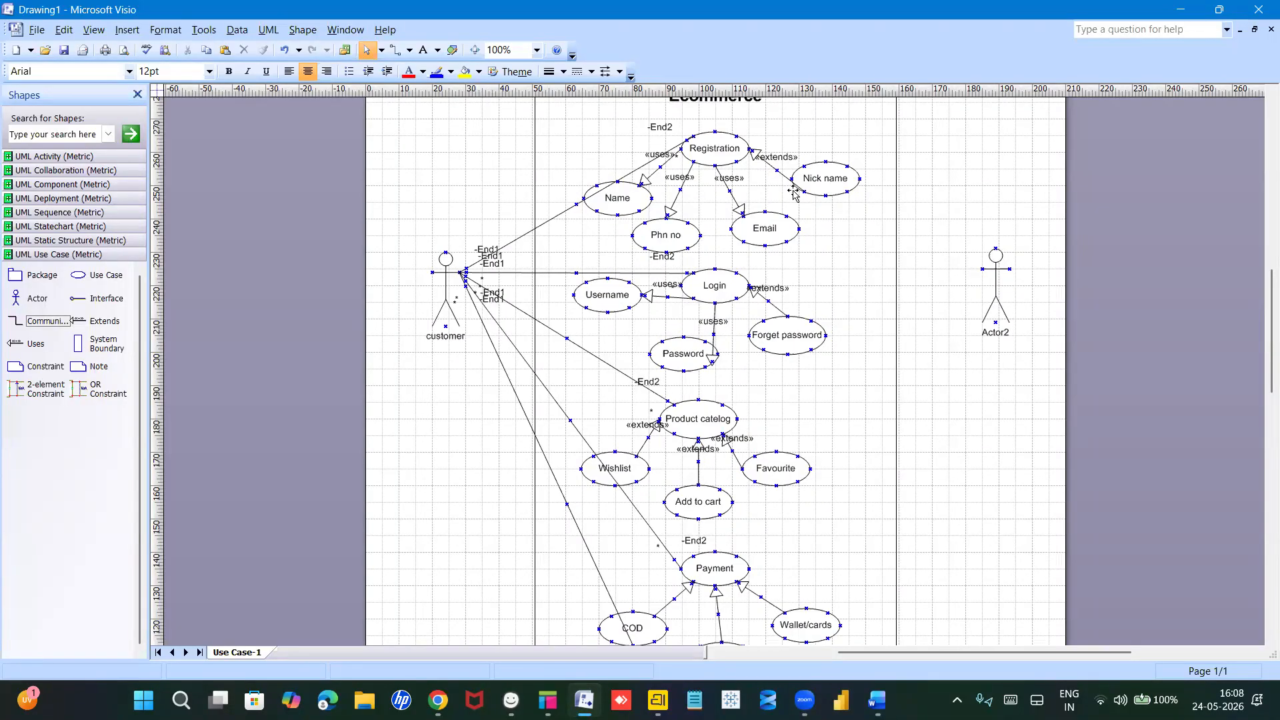
# Step: Rename Actor2 to DB in its UML Actor Properties
pyautogui.doubleClick(992, 333)
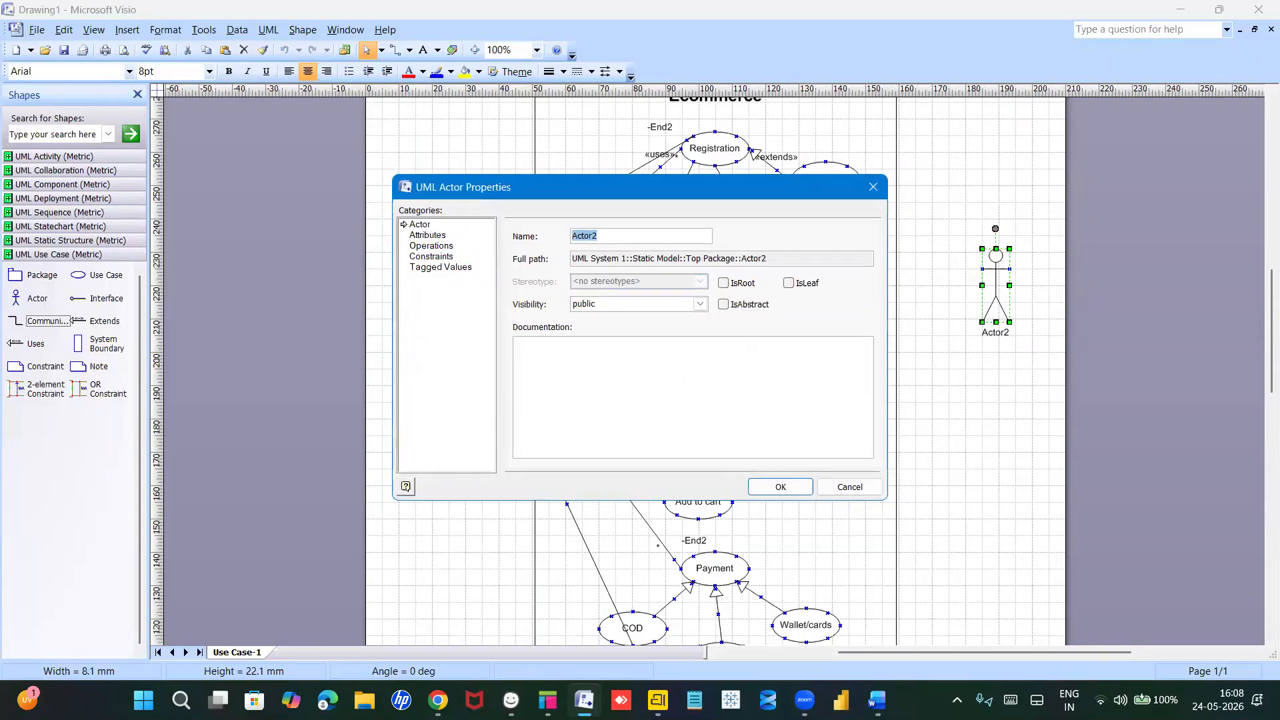
pyautogui.write('DB')
pyautogui.press('Return')
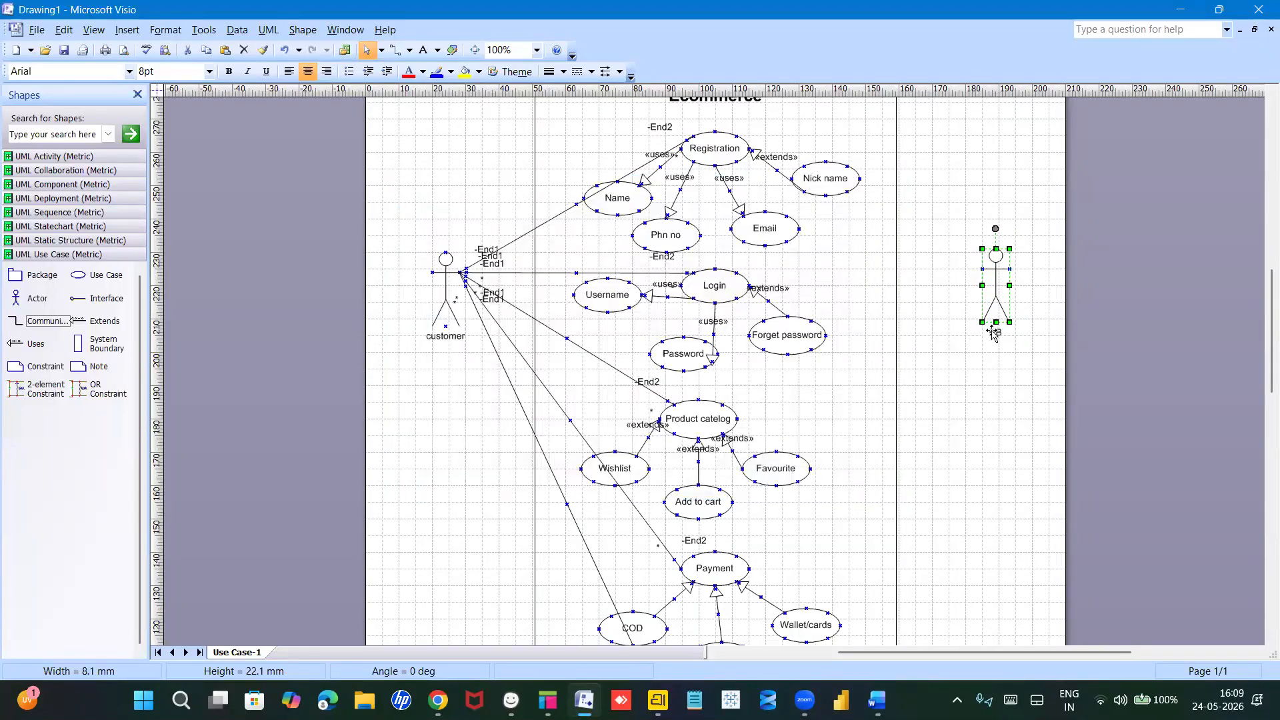
pyautogui.click(1026, 414)
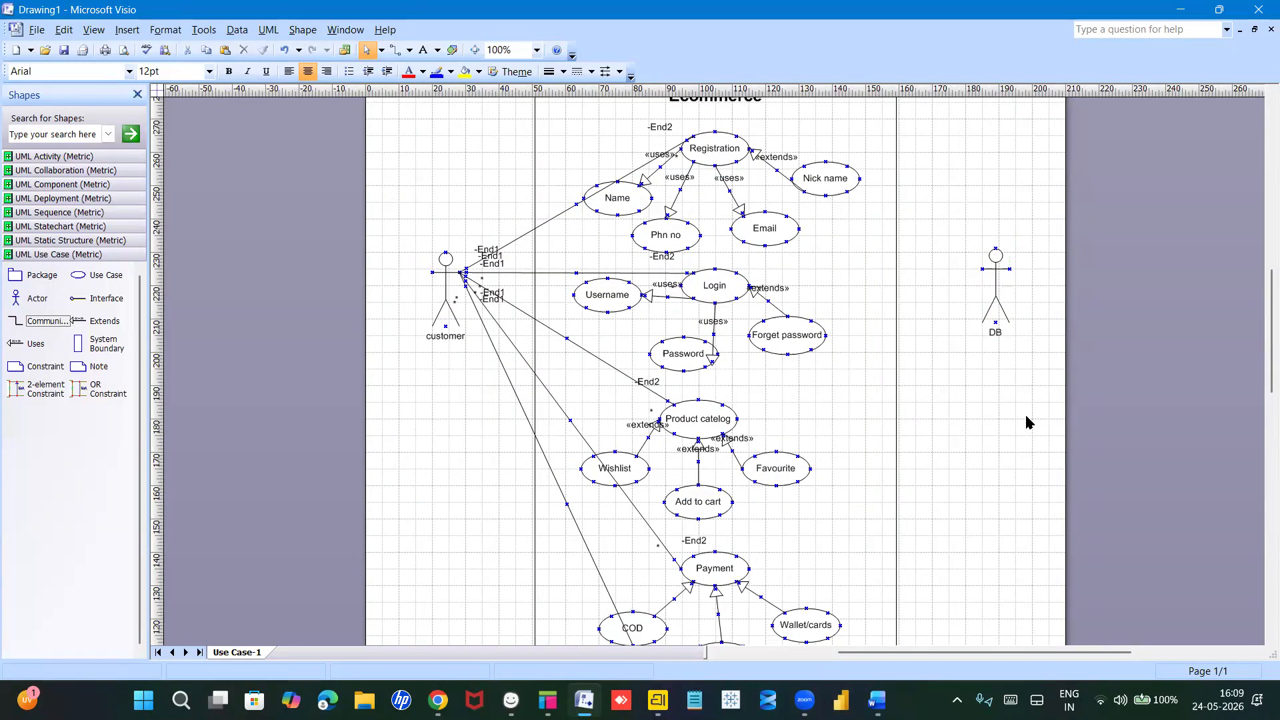
pyautogui.click(515, 239)
# Step: Link DB to Registration and Login with duplicated association lines
pyautogui.hotkey('ctrl', 'd')
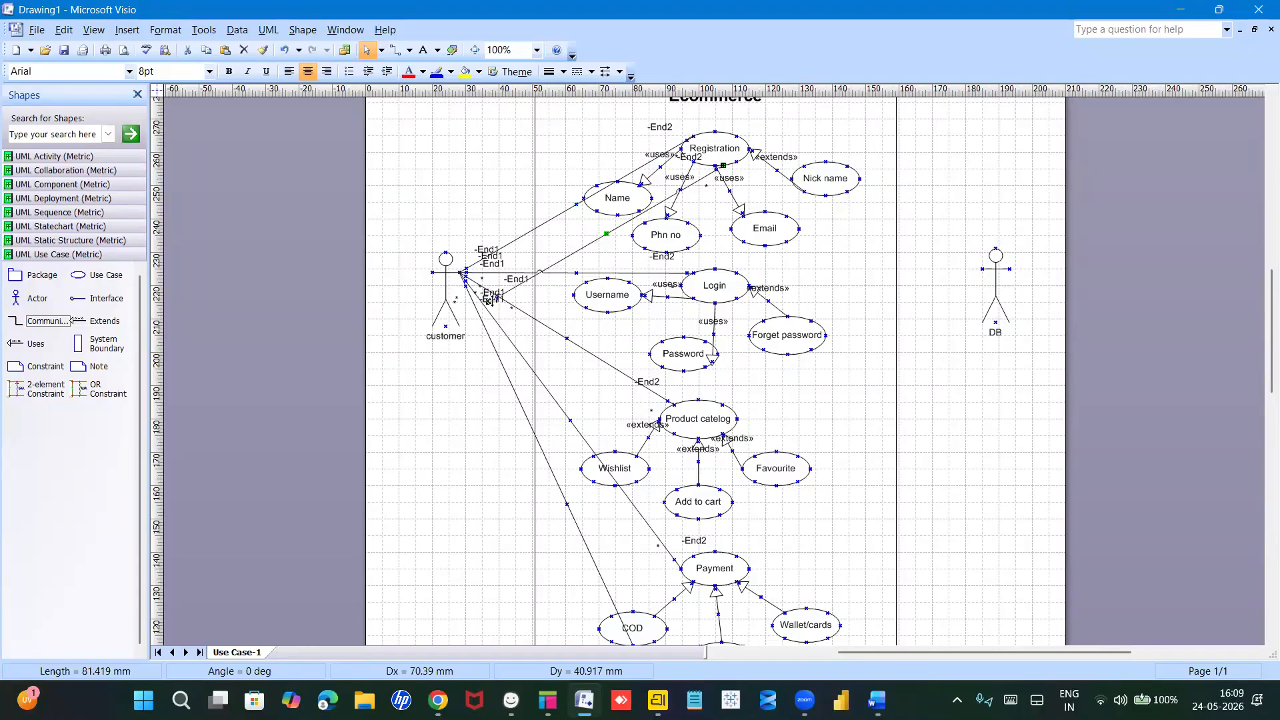
pyautogui.moveTo(489, 301); pyautogui.dragTo(982, 268)
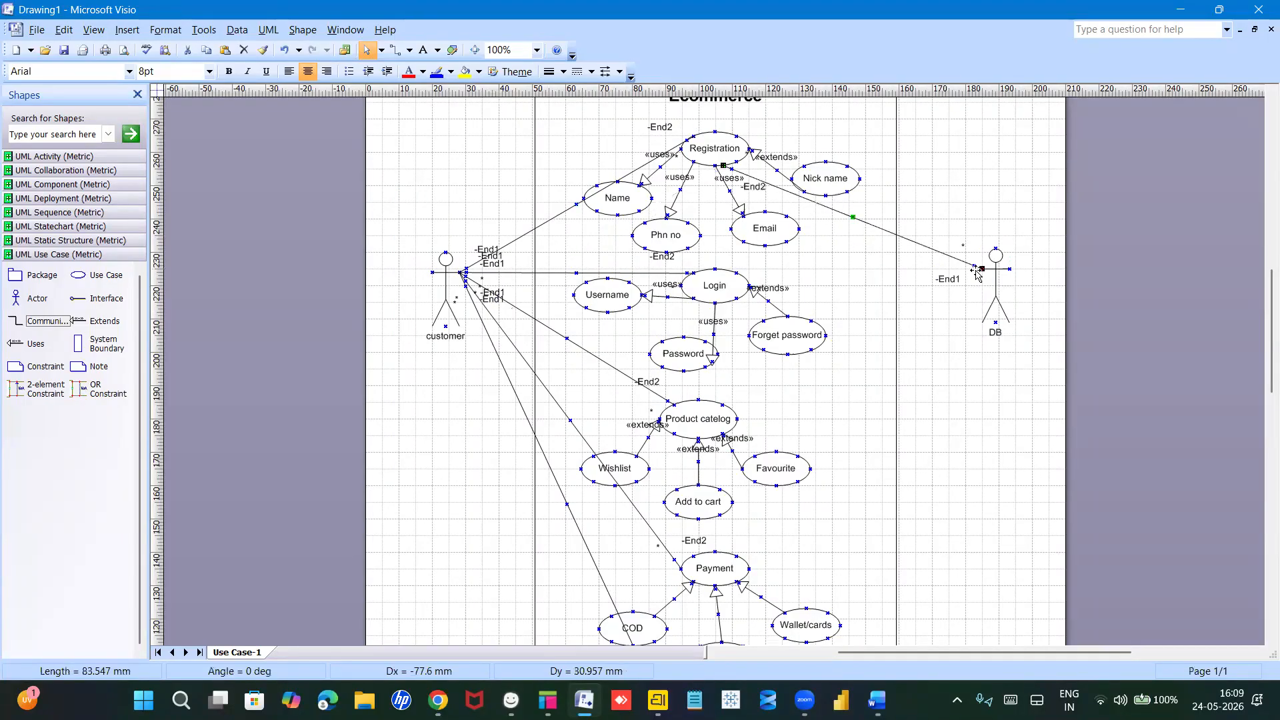
pyautogui.click(926, 339)
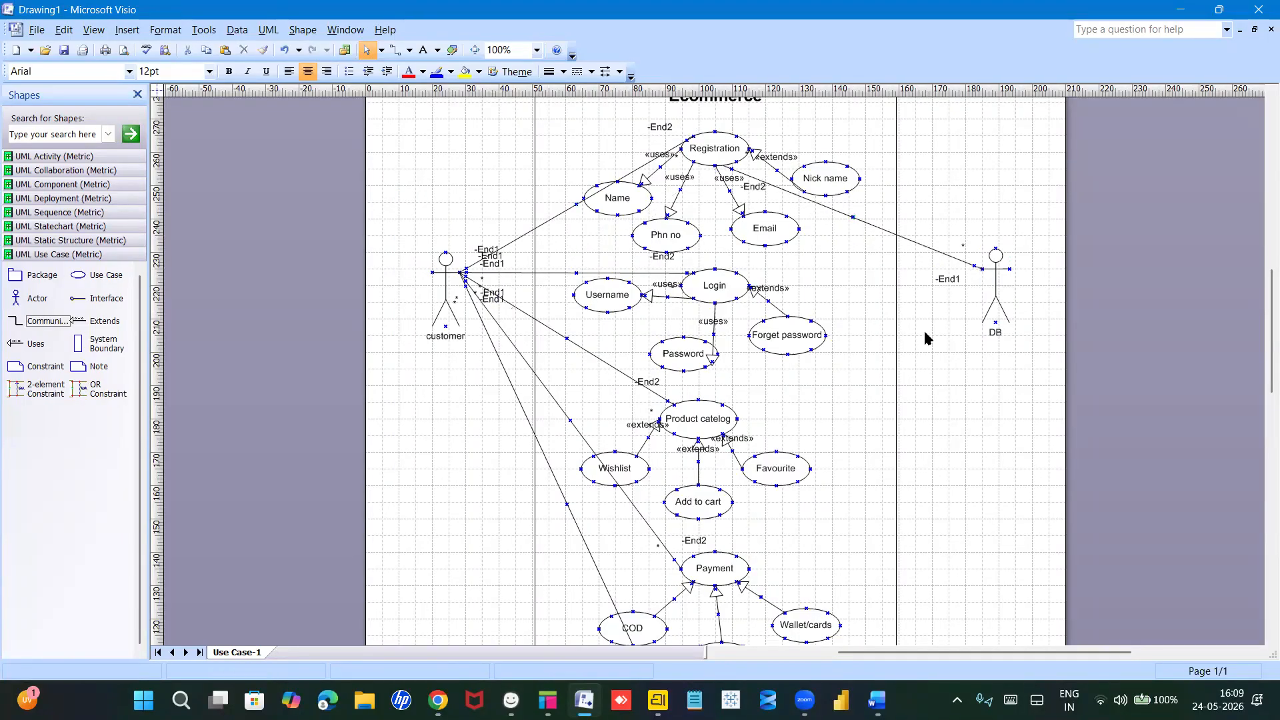
pyautogui.click(920, 249)
pyautogui.hotkey('ctrl', 'd')
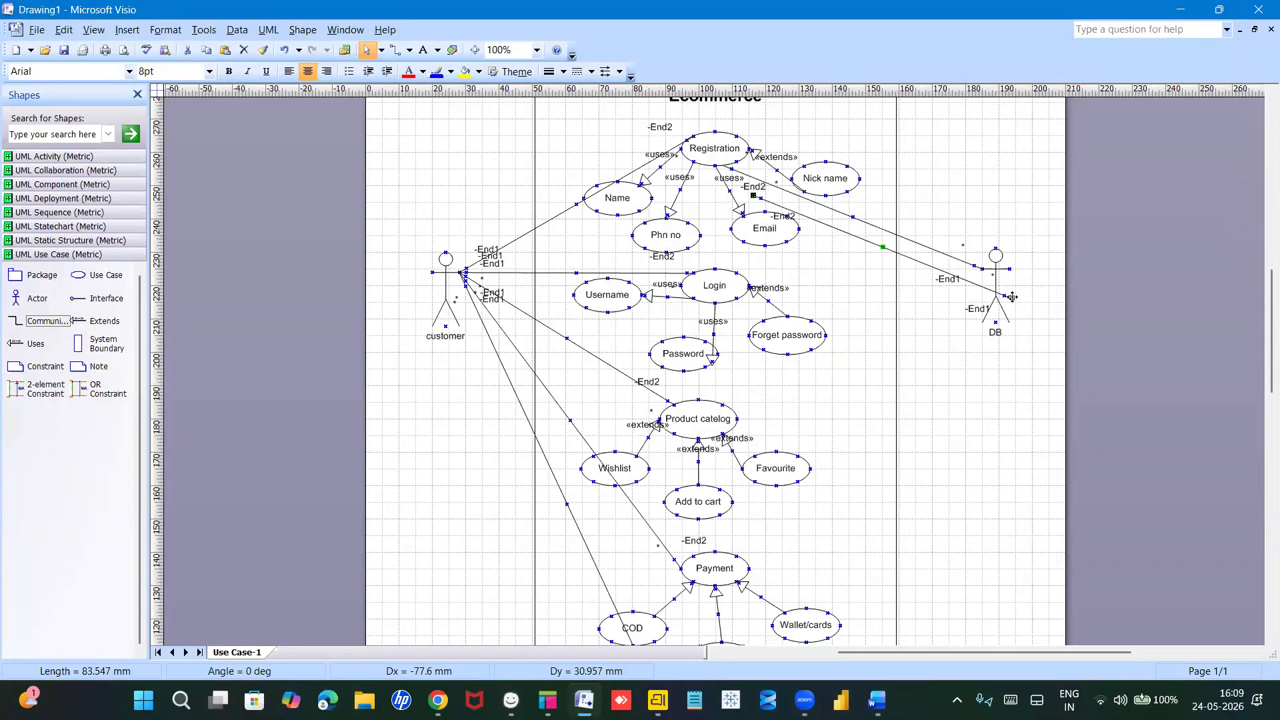
pyautogui.moveTo(1012, 298); pyautogui.dragTo(982, 269)
pyautogui.moveTo(753, 195); pyautogui.dragTo(749, 285)
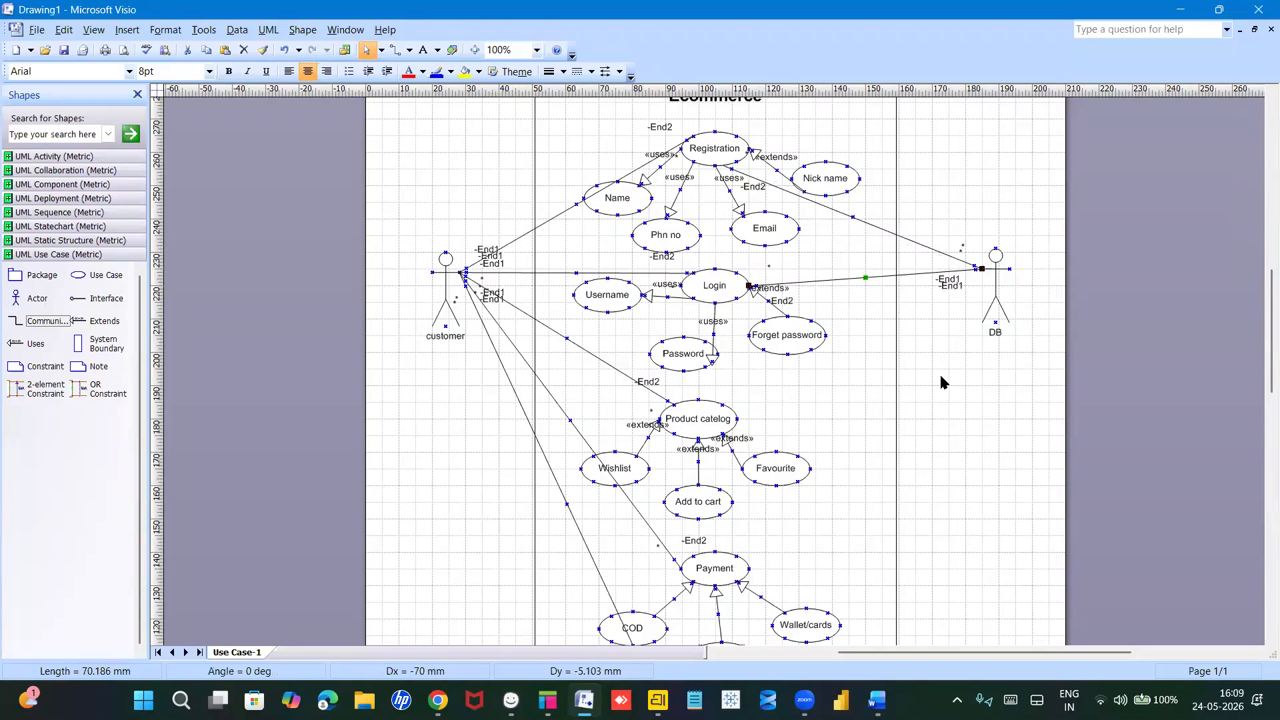
# Step: Add DB association lines to Product catelog and Payment
pyautogui.hotkey('ctrl', 'd')
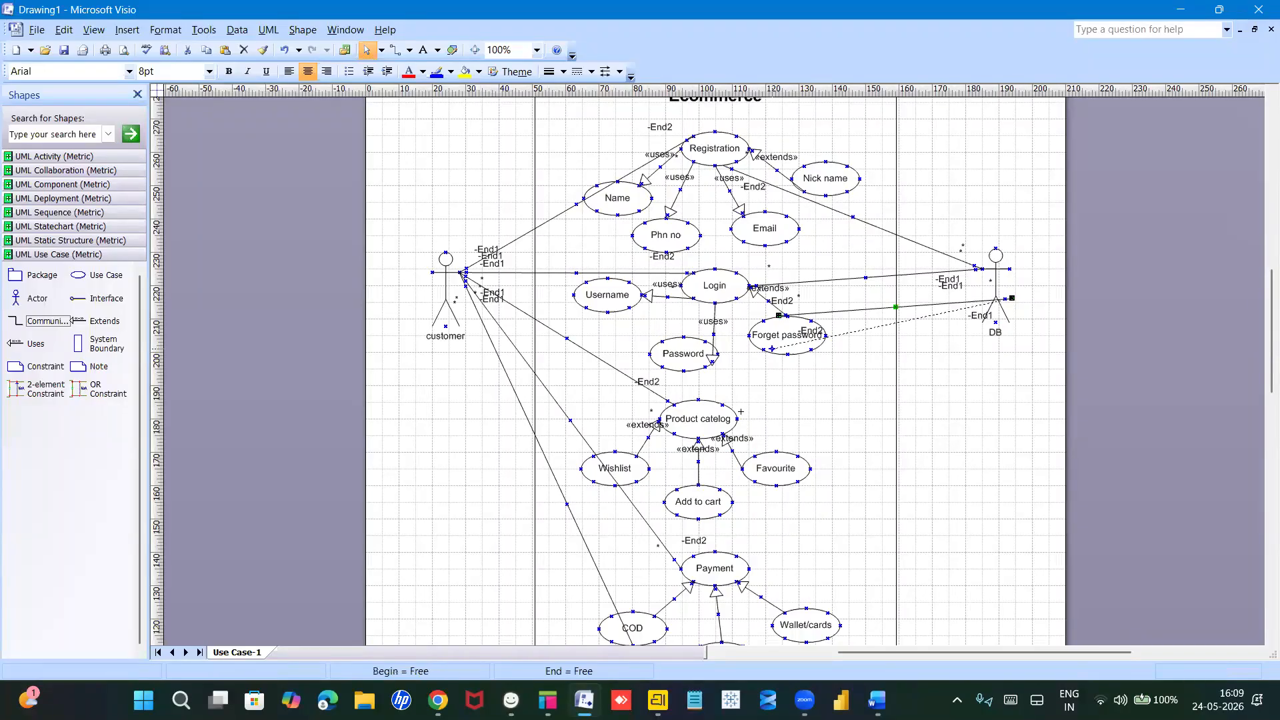
pyautogui.moveTo(738, 419); pyautogui.dragTo(737, 419)
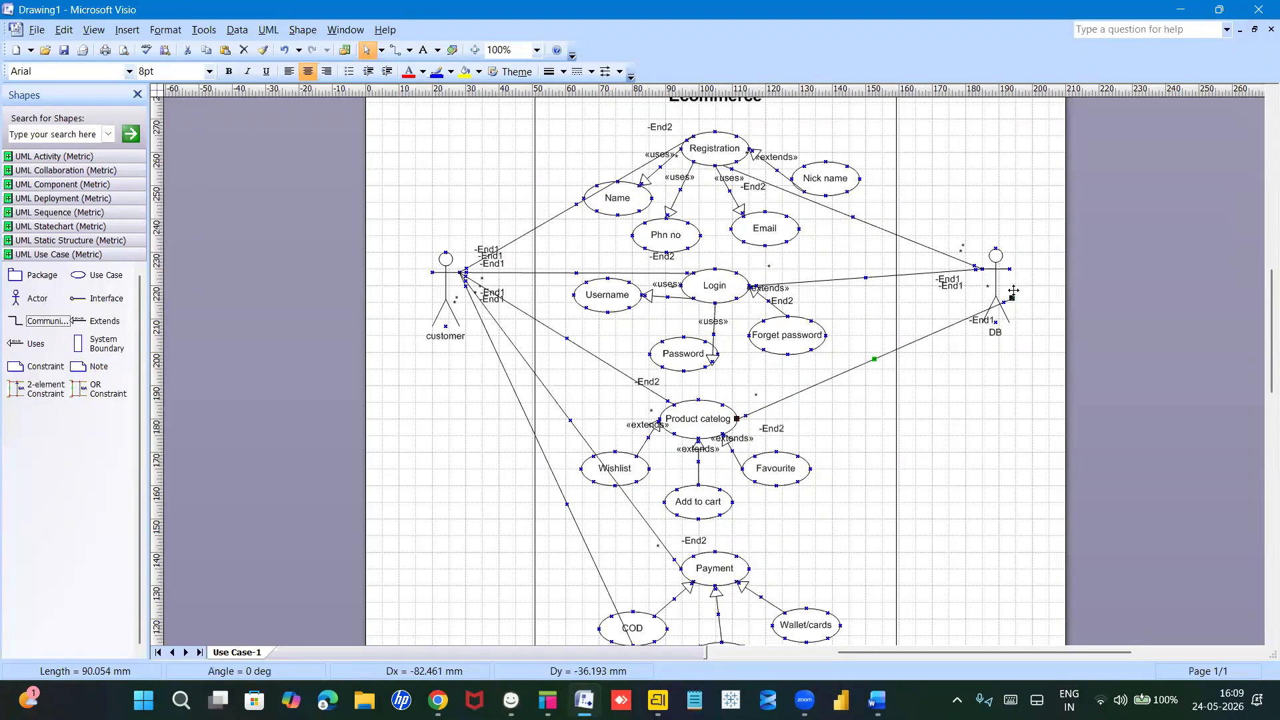
pyautogui.moveTo(1012, 297); pyautogui.dragTo(981, 269)
pyautogui.hotkey('ctrl', 'd')
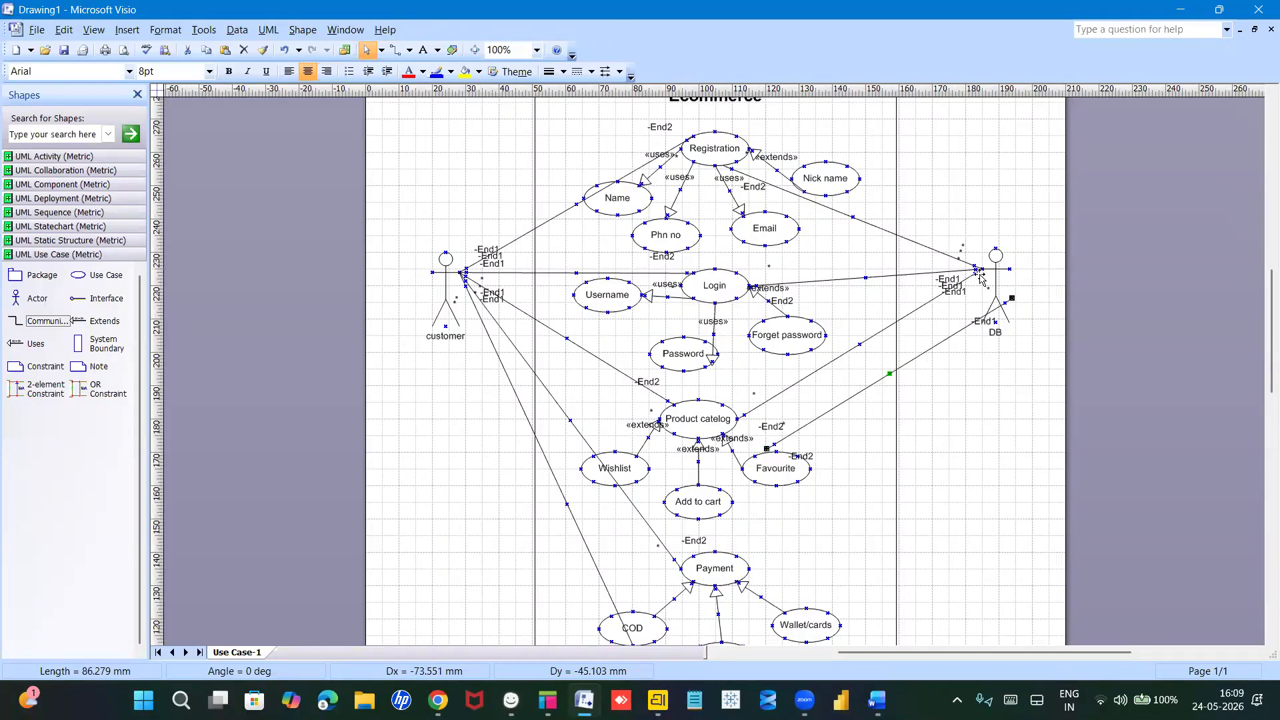
pyautogui.moveTo(1008, 299); pyautogui.dragTo(982, 253)
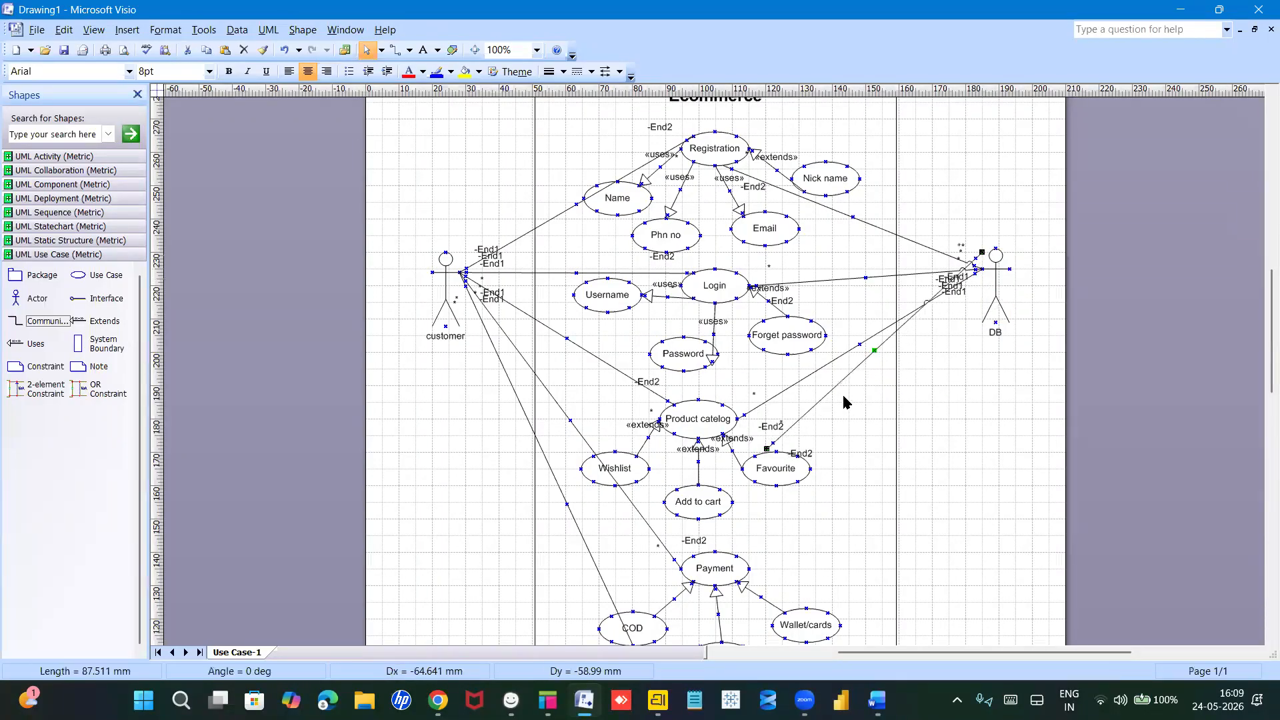
pyautogui.moveTo(982, 253); pyautogui.dragTo(974, 269)
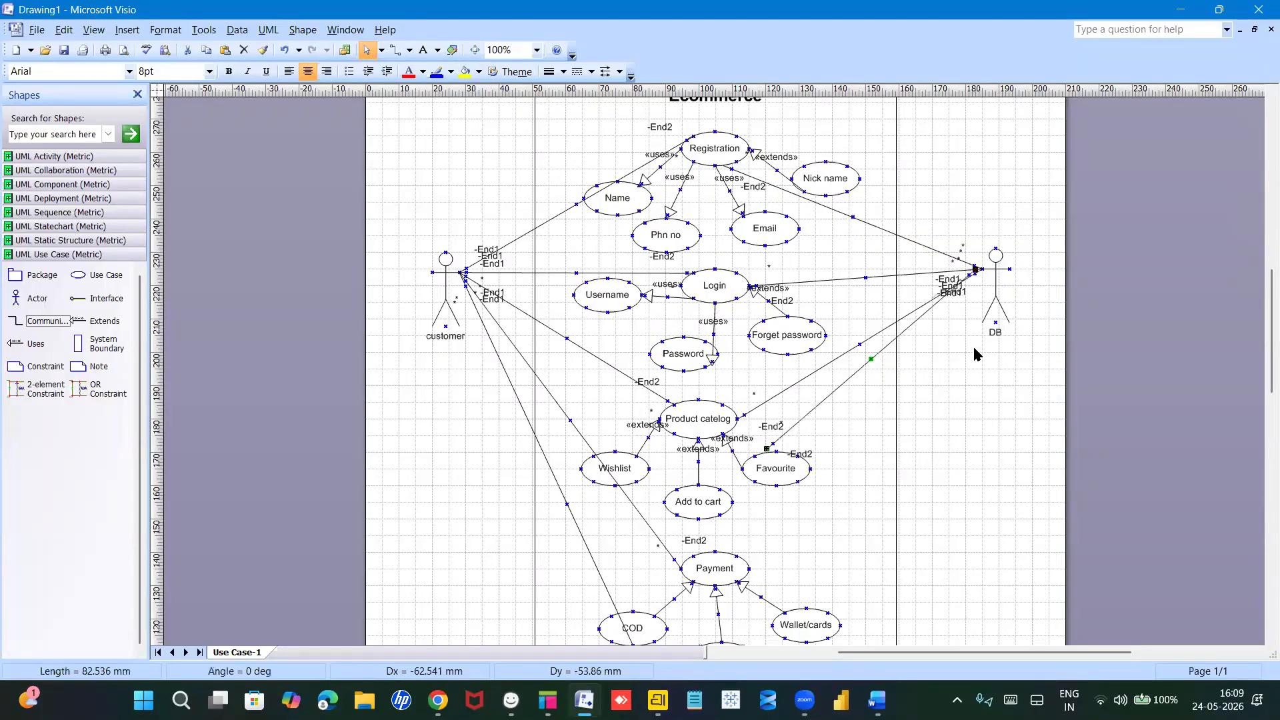
pyautogui.moveTo(768, 448); pyautogui.dragTo(748, 567)
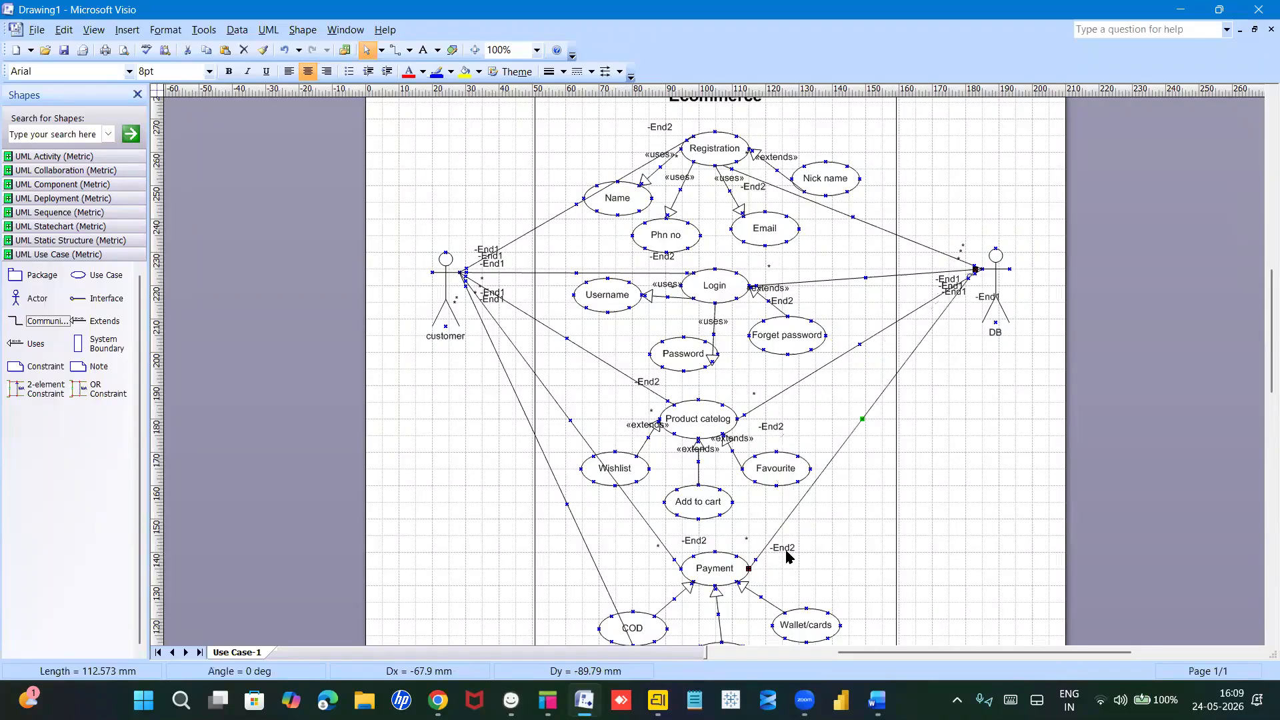
# Step: Duplicate the DB–Payment line and reattach it between DB and order status
pyautogui.moveTo(1261, 286); pyautogui.dragTo(1262, 324)
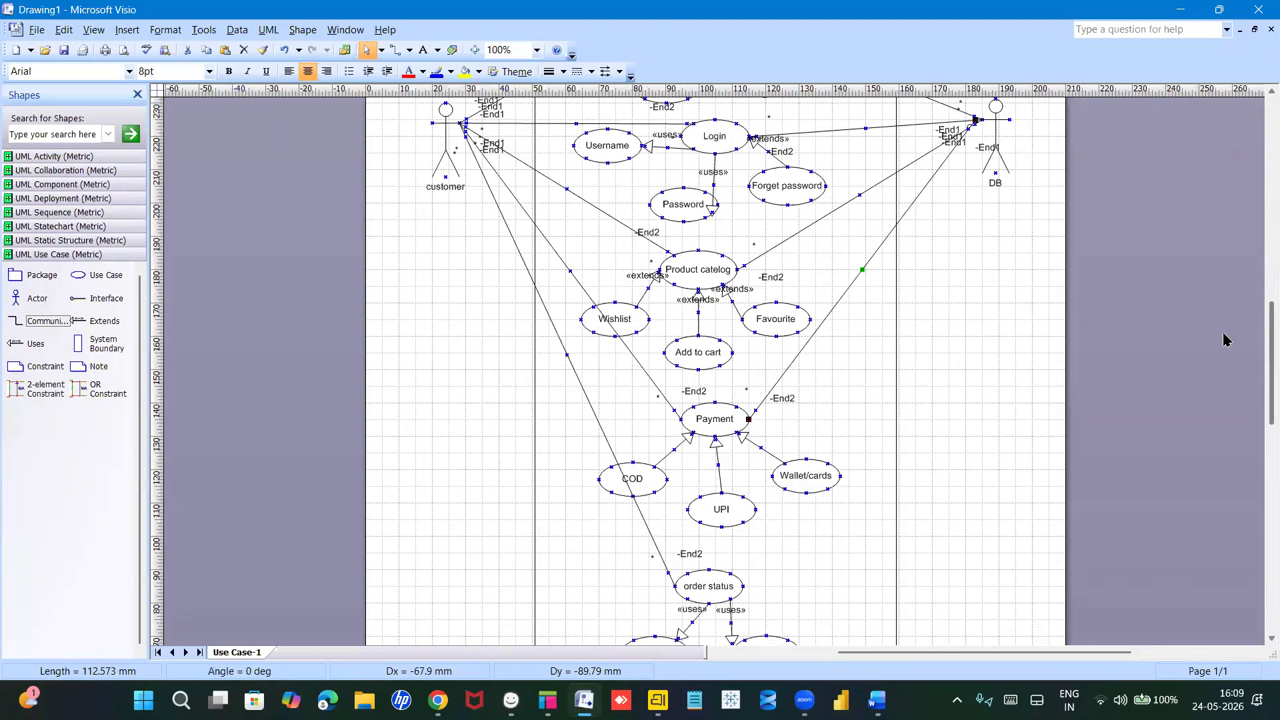
pyautogui.hotkey('ctrl', 'd')
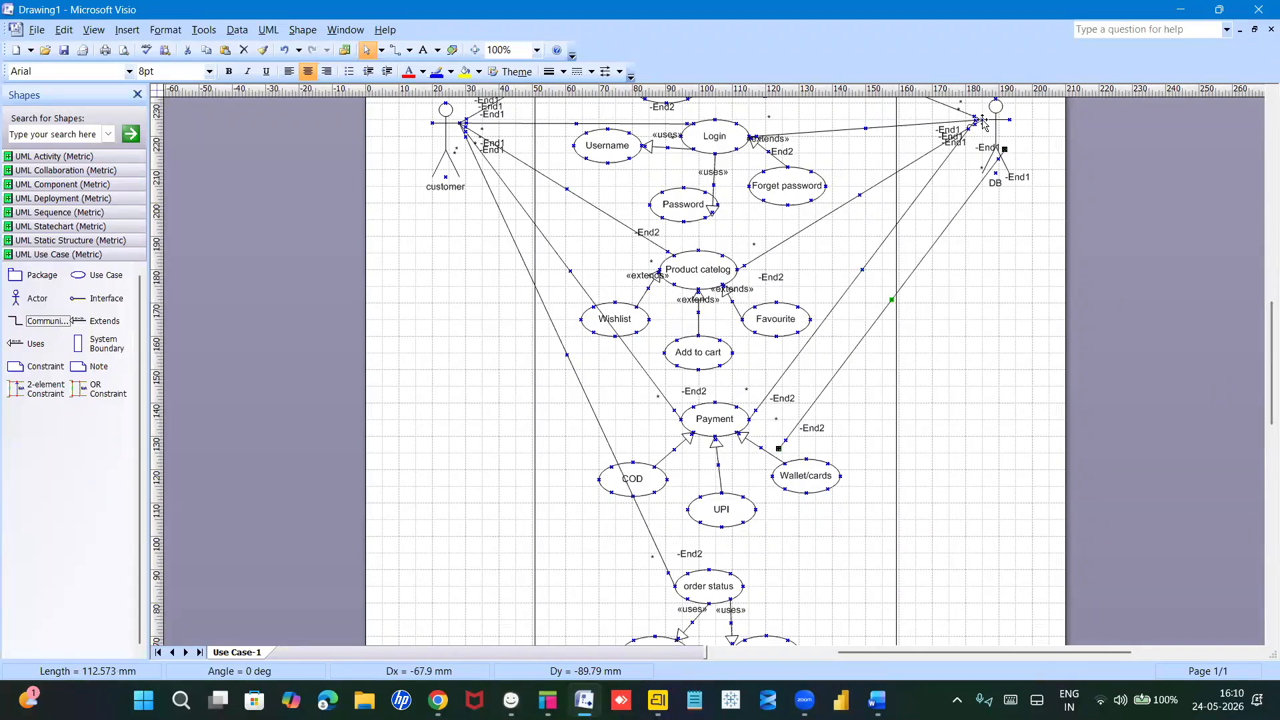
pyautogui.click(1002, 148)
pyautogui.moveTo(1003, 152); pyautogui.dragTo(978, 121)
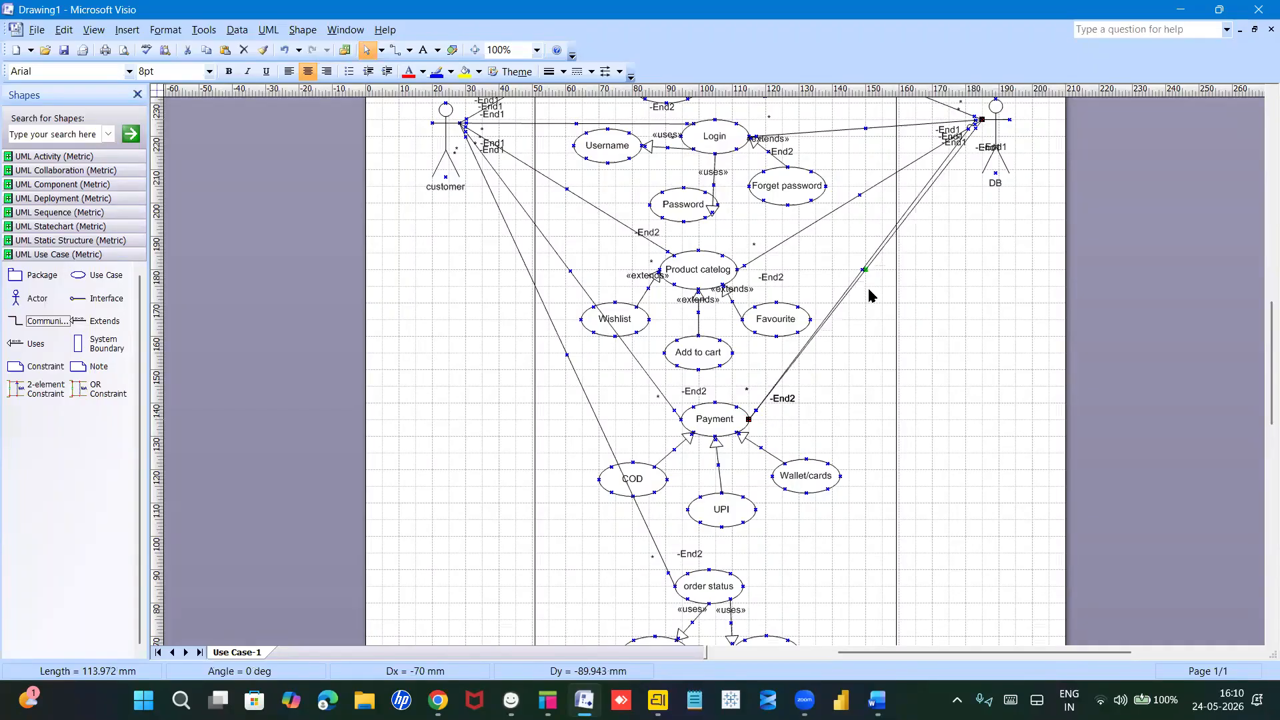
pyautogui.moveTo(749, 419); pyautogui.dragTo(743, 586)
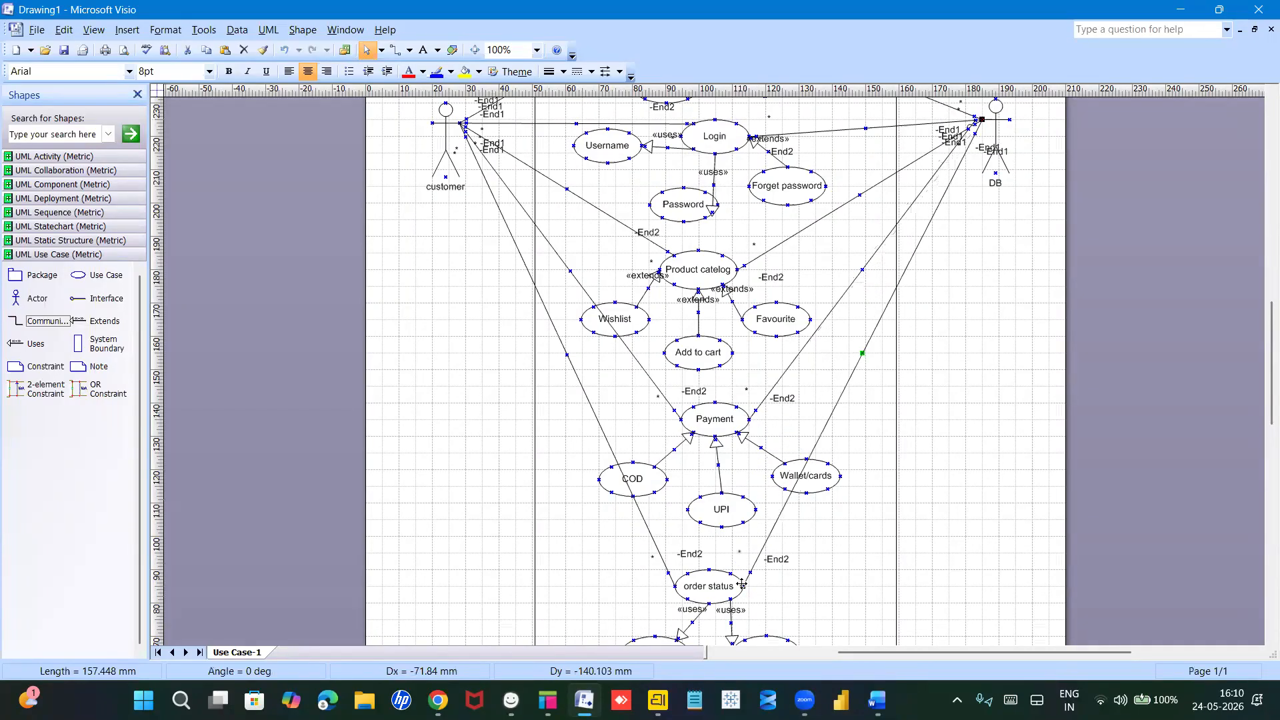
pyautogui.click(1022, 386)
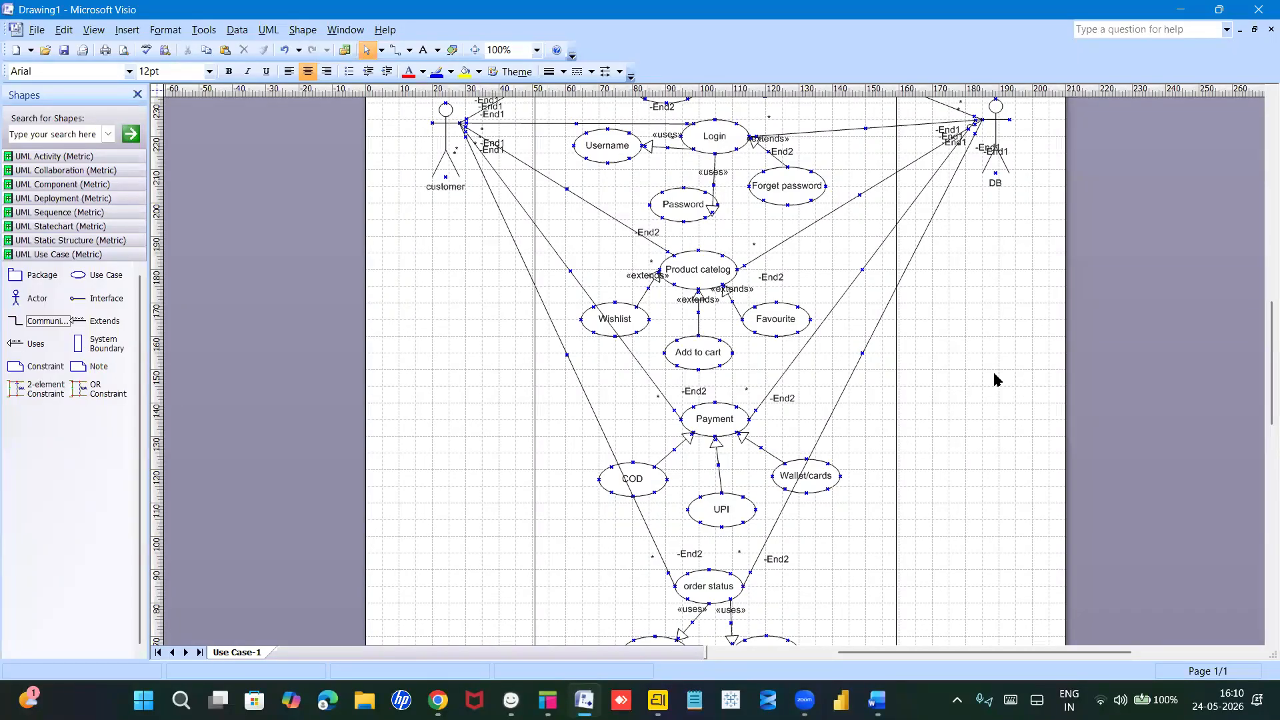
pyautogui.moveTo(1262, 368)
pyautogui.mouseDown()
pyautogui.moveTo(1262, 326)
pyautogui.moveTo(1262, 389)
pyautogui.moveTo(1262, 348)
pyautogui.mouseUp()
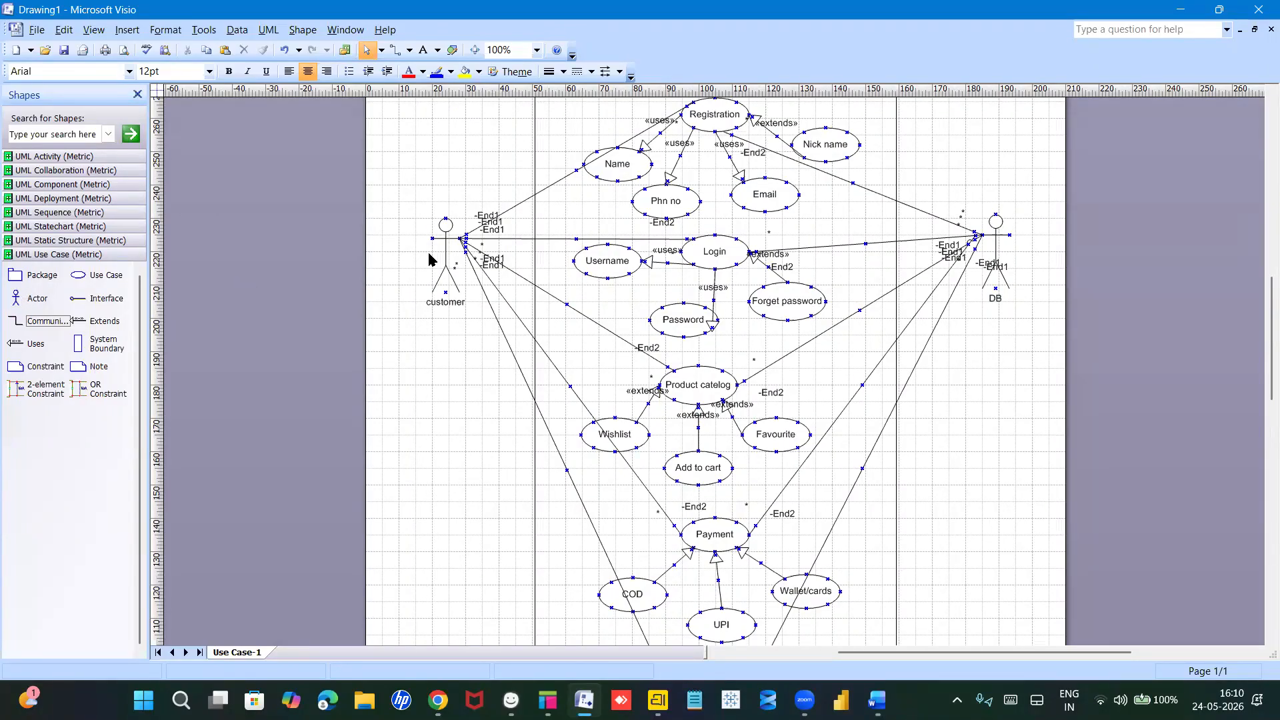
# Step: Duplicate the customer actor and place the copy at the lower left beside COD
pyautogui.click(449, 279)
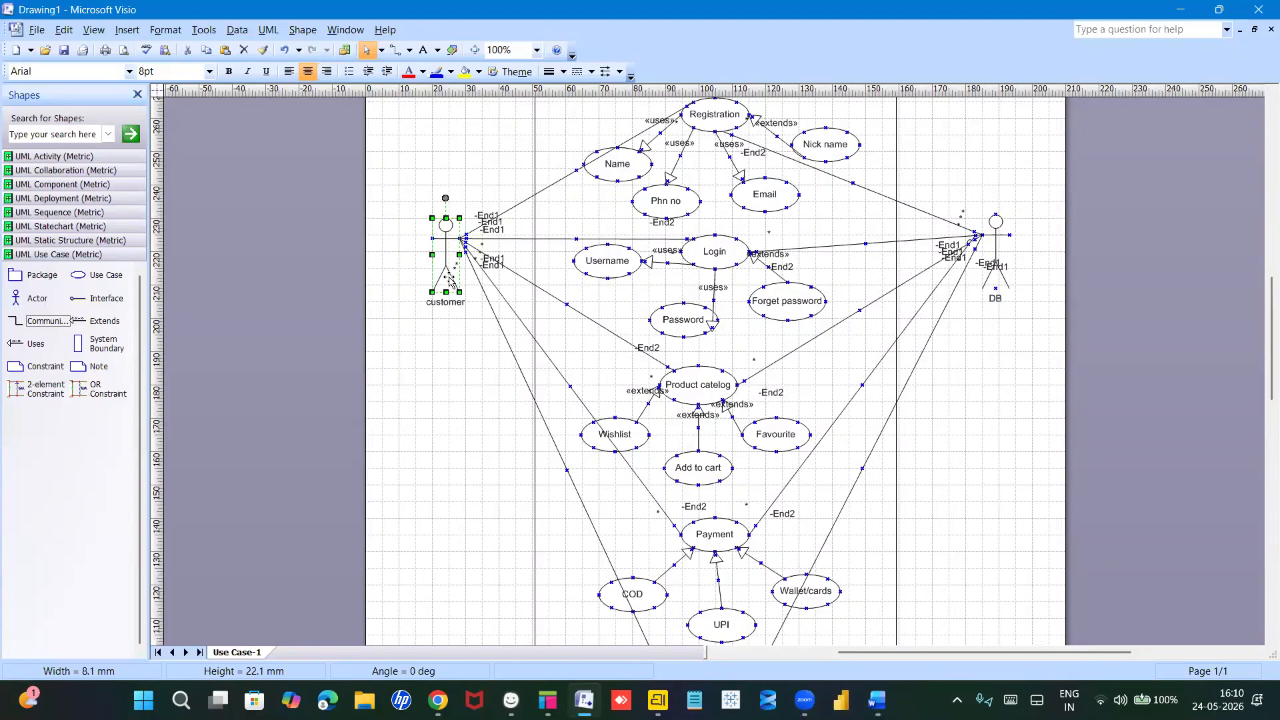
pyautogui.hotkey('ctrl', 'd')
pyautogui.moveTo(470, 298); pyautogui.dragTo(474, 575)
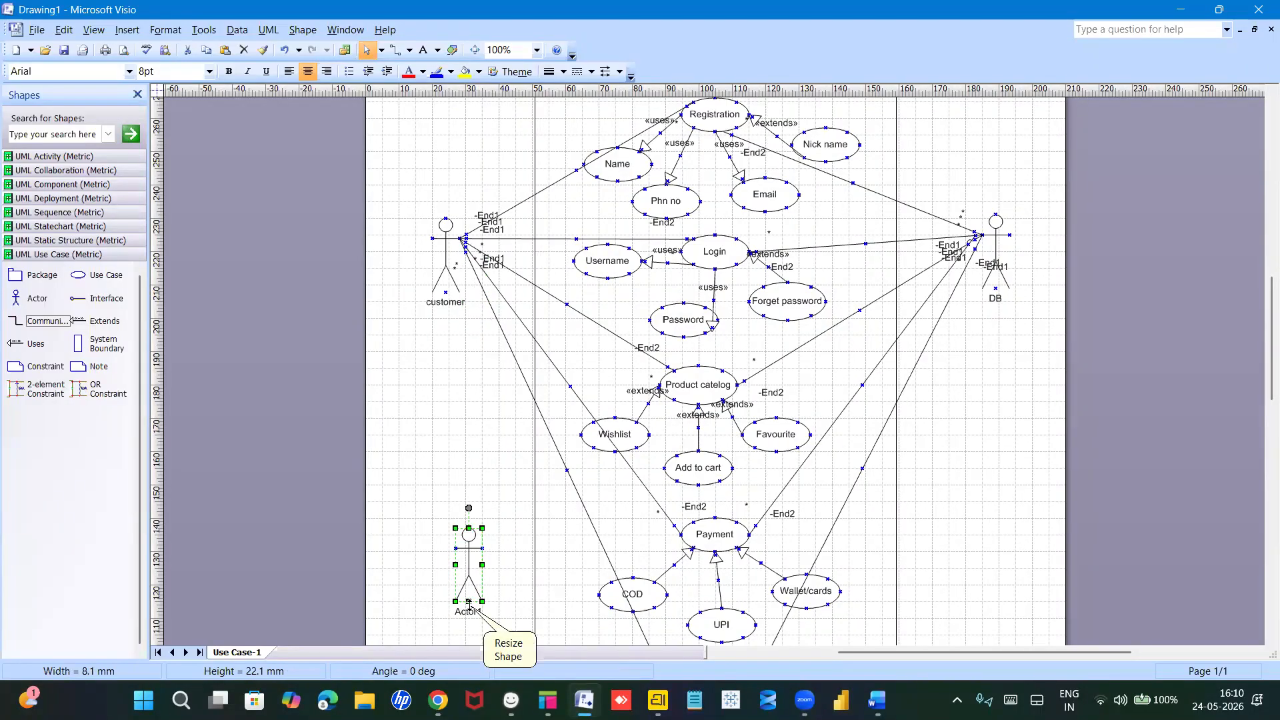
# Step: Name the lower-left actor copy Manufacturer in its UML Actor Properties
pyautogui.doubleClick(470, 611)
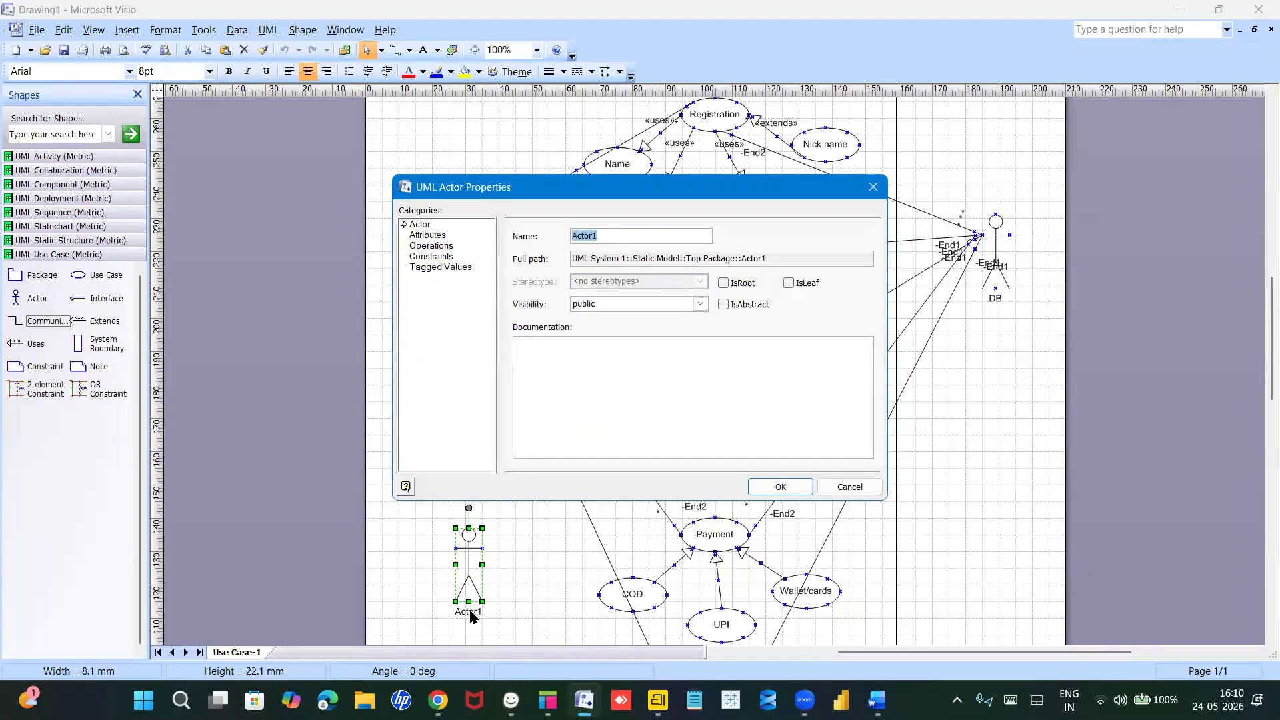
pyautogui.write('Manufacturer')
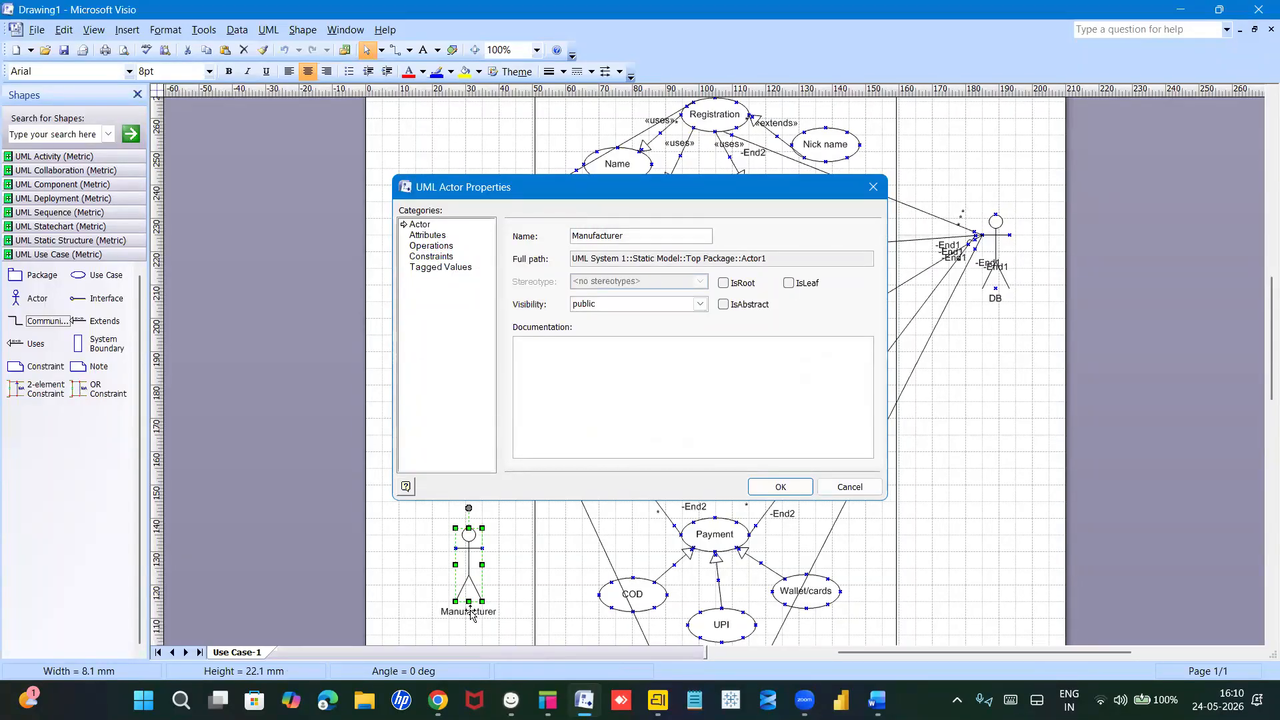
pyautogui.press('Return')
pyautogui.click(446, 460)
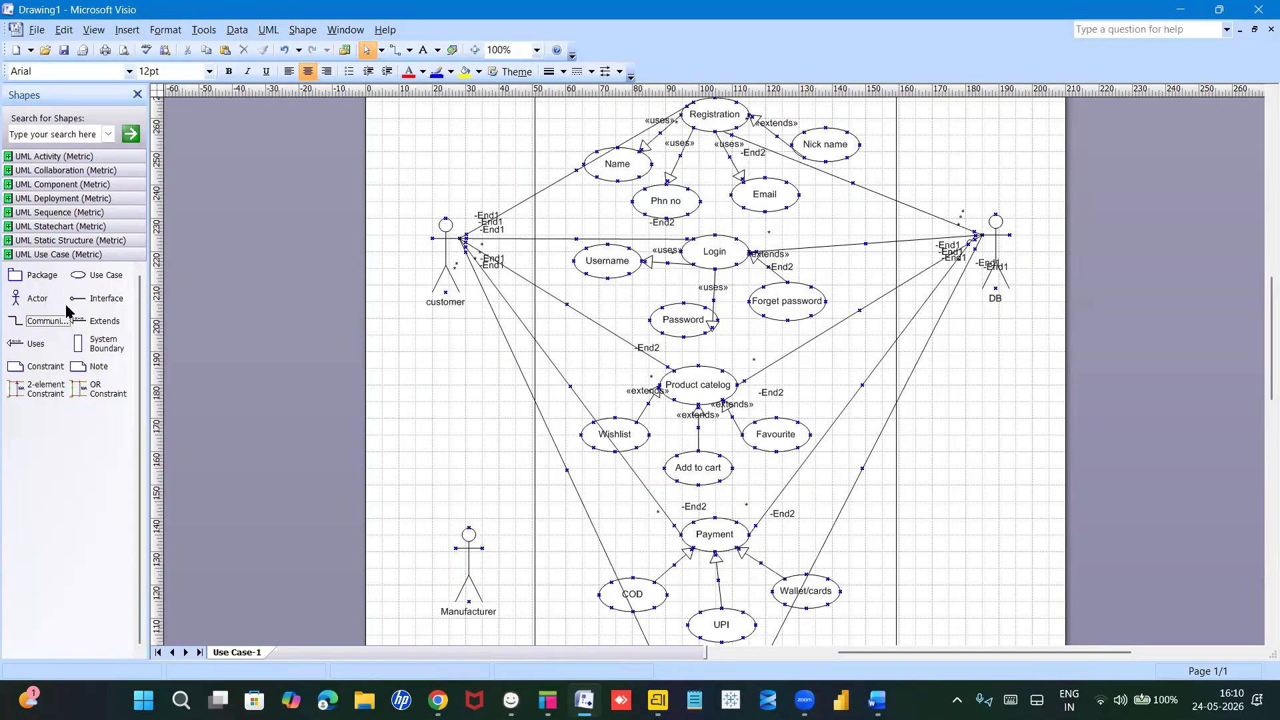
# Step: Add a Uses connector from the stencil, gluing its ends to customer and Manufacturer
pyautogui.moveTo(30, 345); pyautogui.dragTo(447, 498)
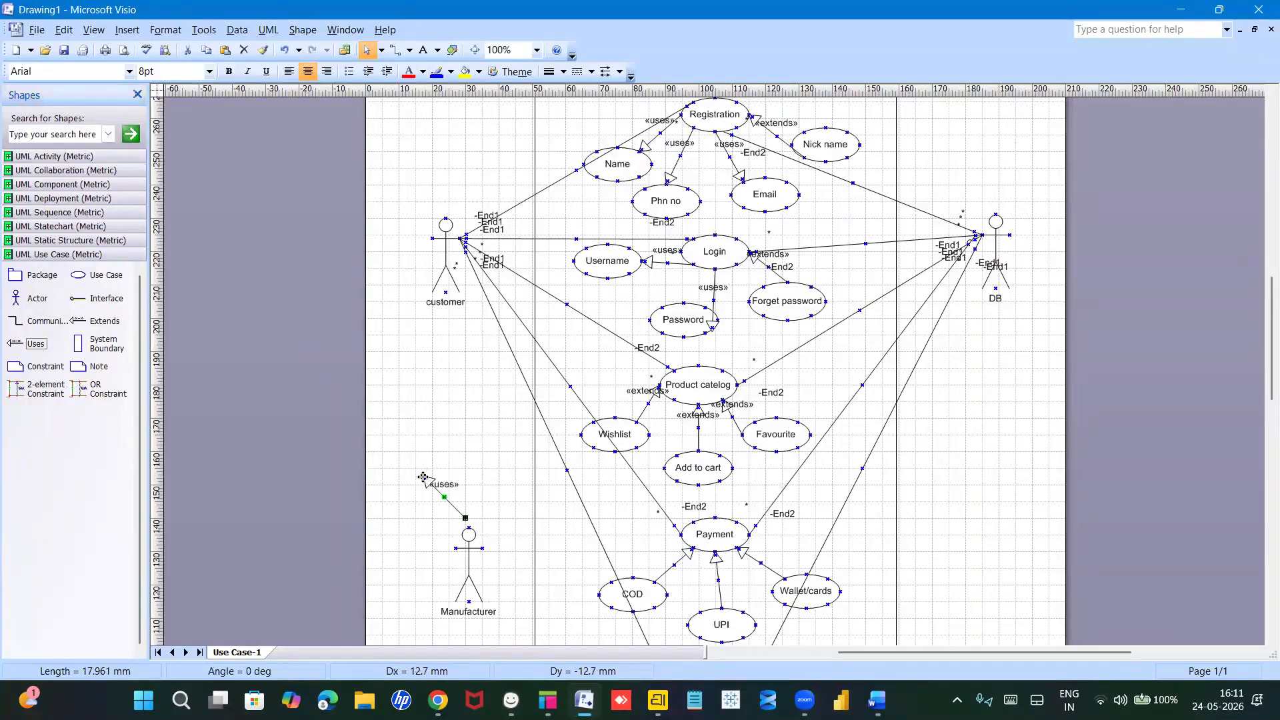
pyautogui.moveTo(424, 476); pyautogui.dragTo(449, 320)
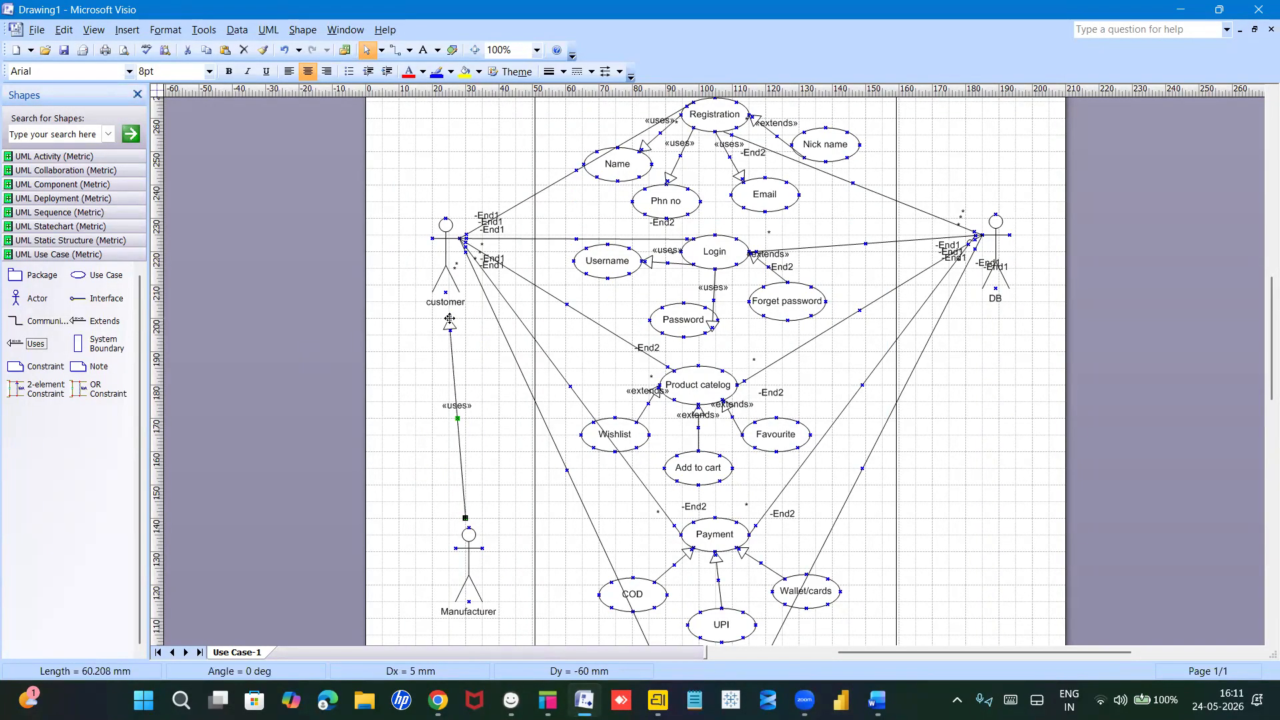
pyautogui.moveTo(460, 543); pyautogui.dragTo(452, 536)
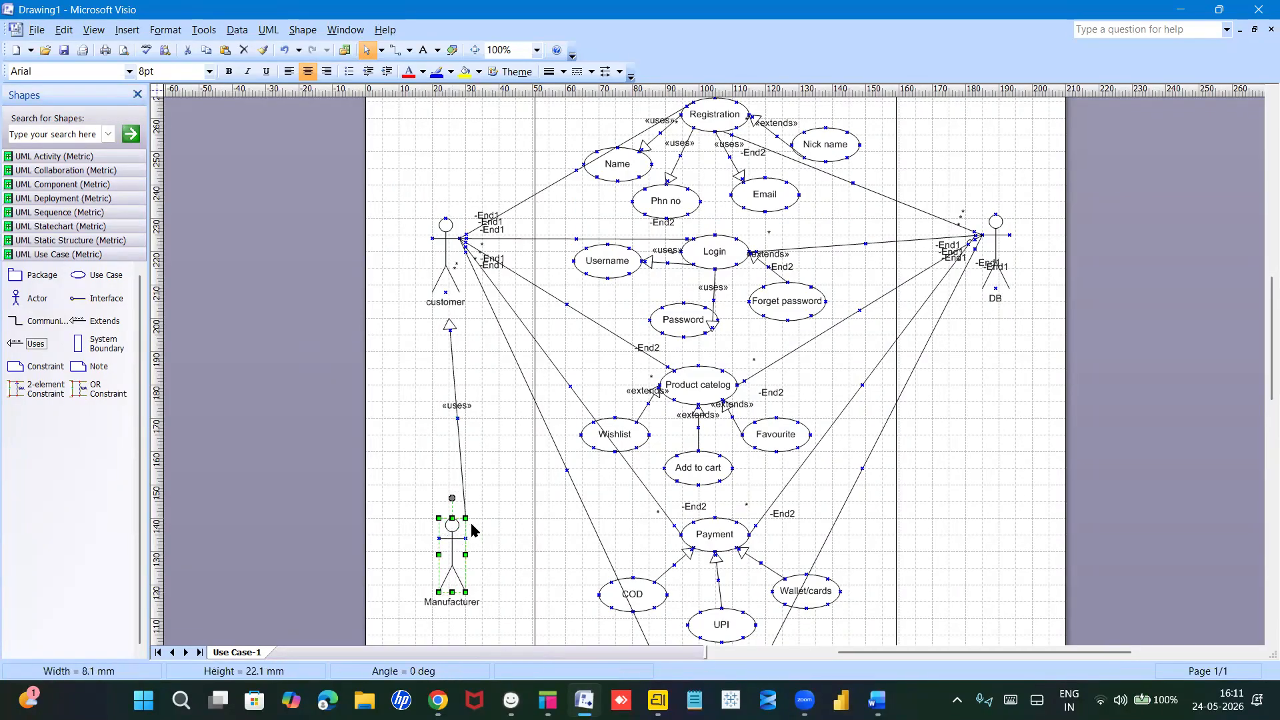
pyautogui.click(465, 513)
pyautogui.moveTo(465, 518); pyautogui.dragTo(452, 508)
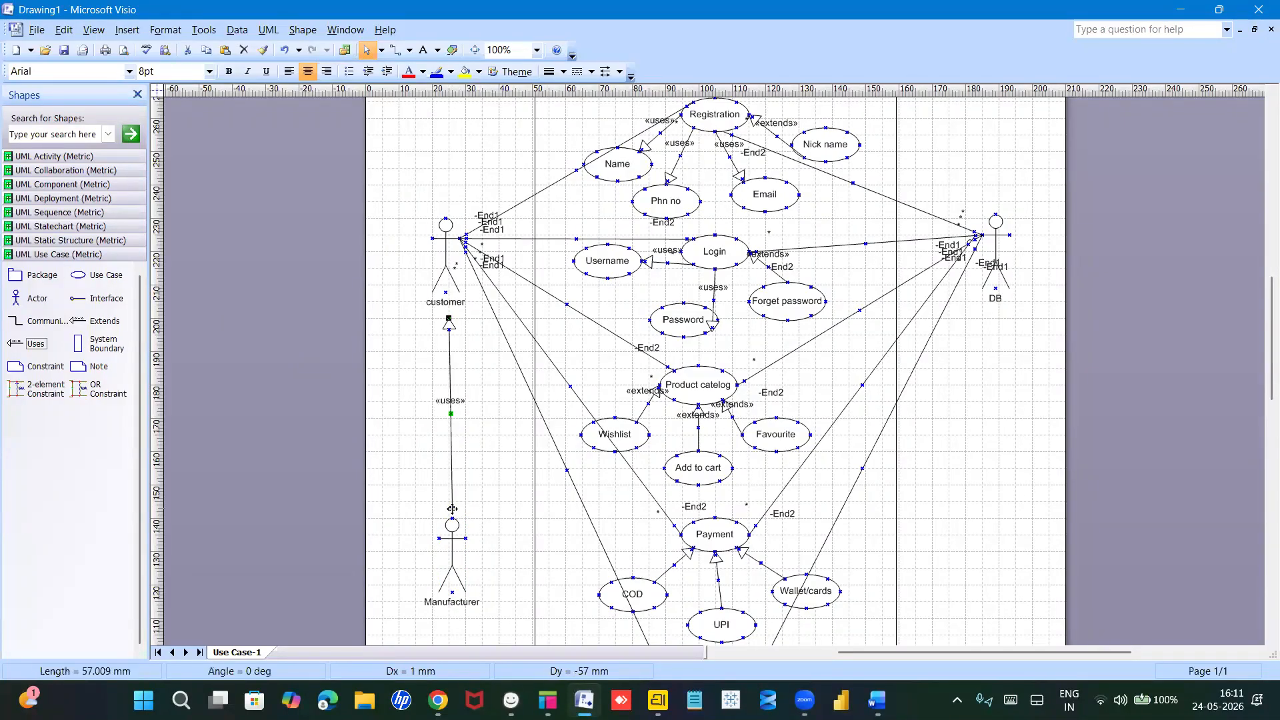
# Step: Set the Manufacturer–customer connector's Stereotype to blank in its Properties
pyautogui.rightClick(453, 399)
pyautogui.click(494, 365)
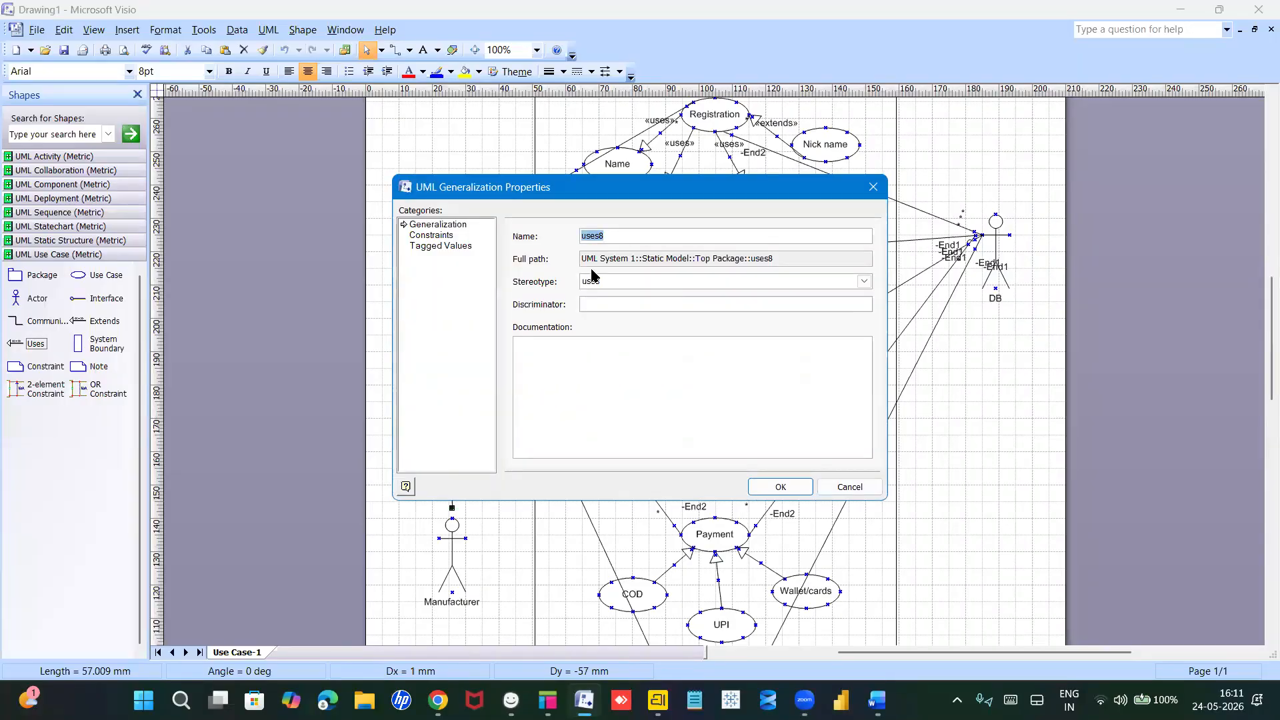
pyautogui.click(594, 285)
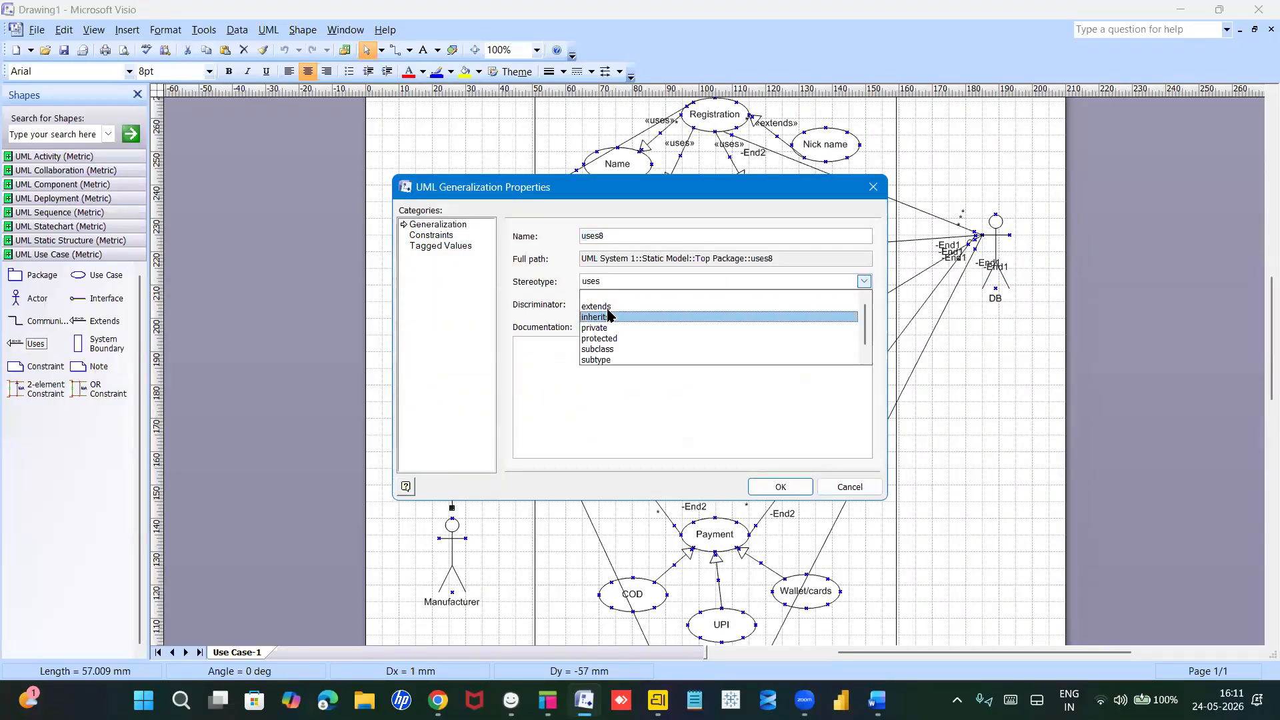
pyautogui.click(618, 296)
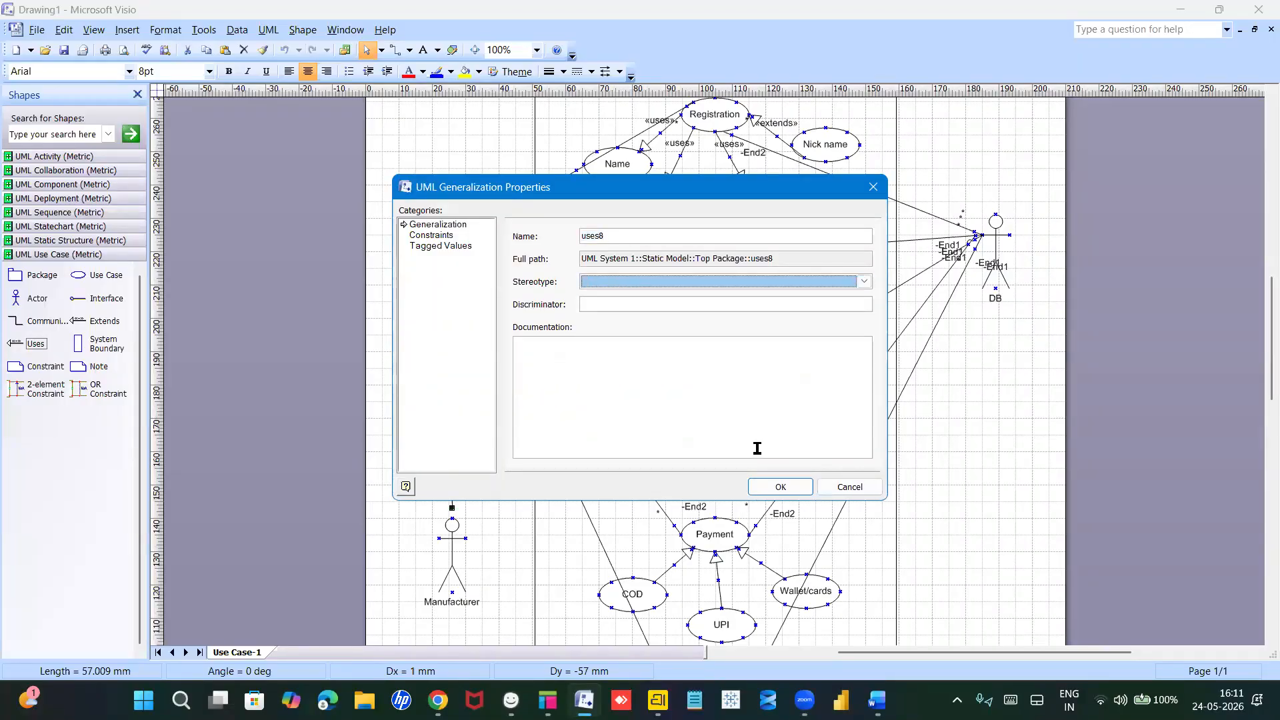
pyautogui.click(780, 487)
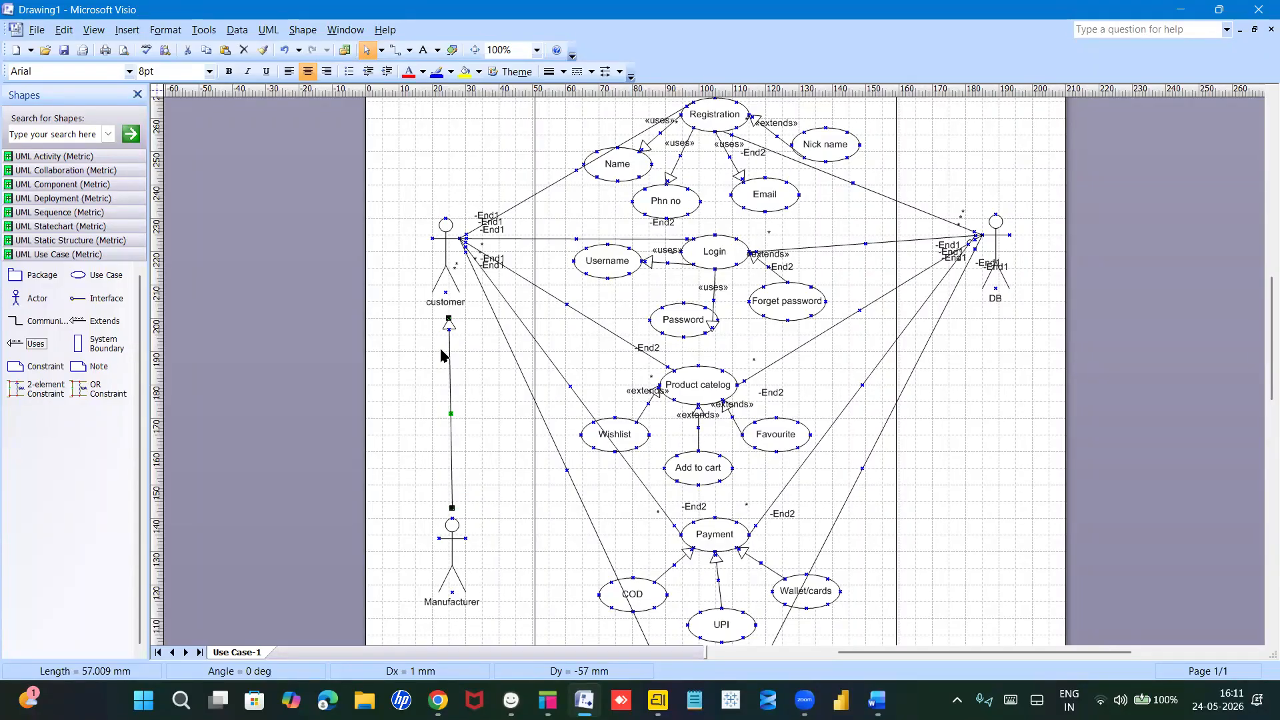
pyautogui.click(455, 387)
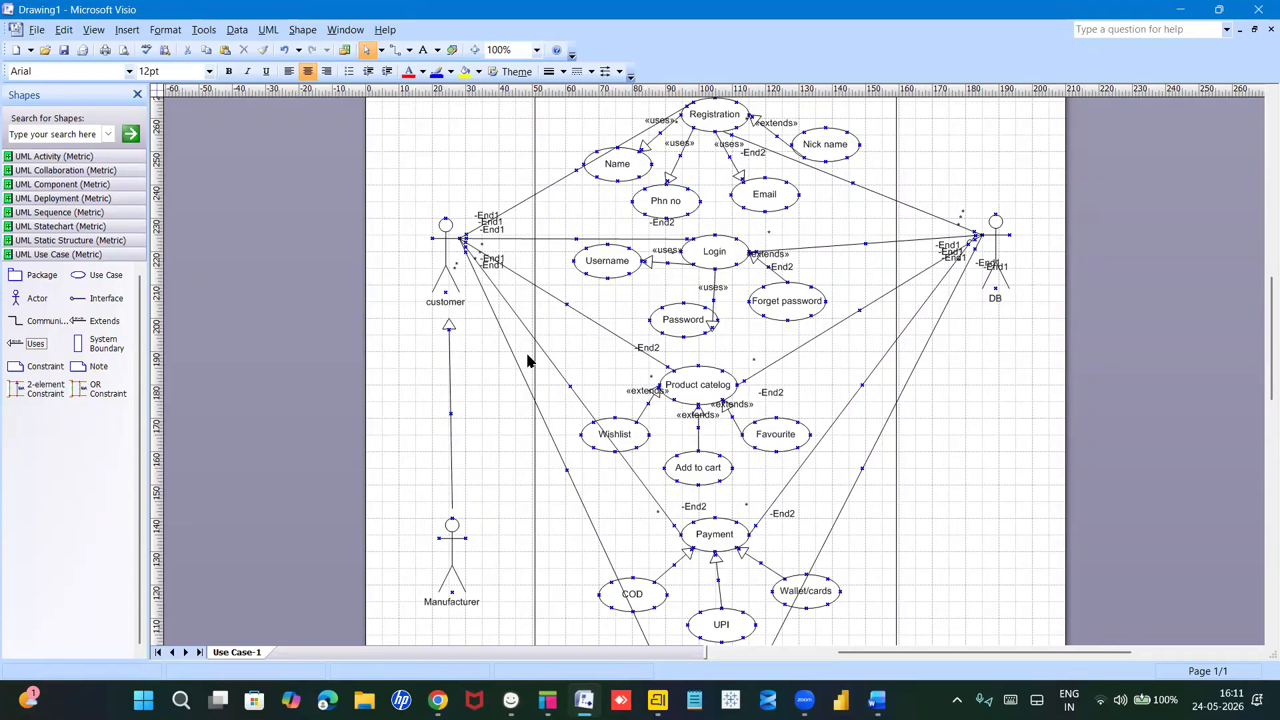
# Step: Review the diagram, then bring the Word Document1 notes to the front
pyautogui.scroll(-4, 1261, 296)
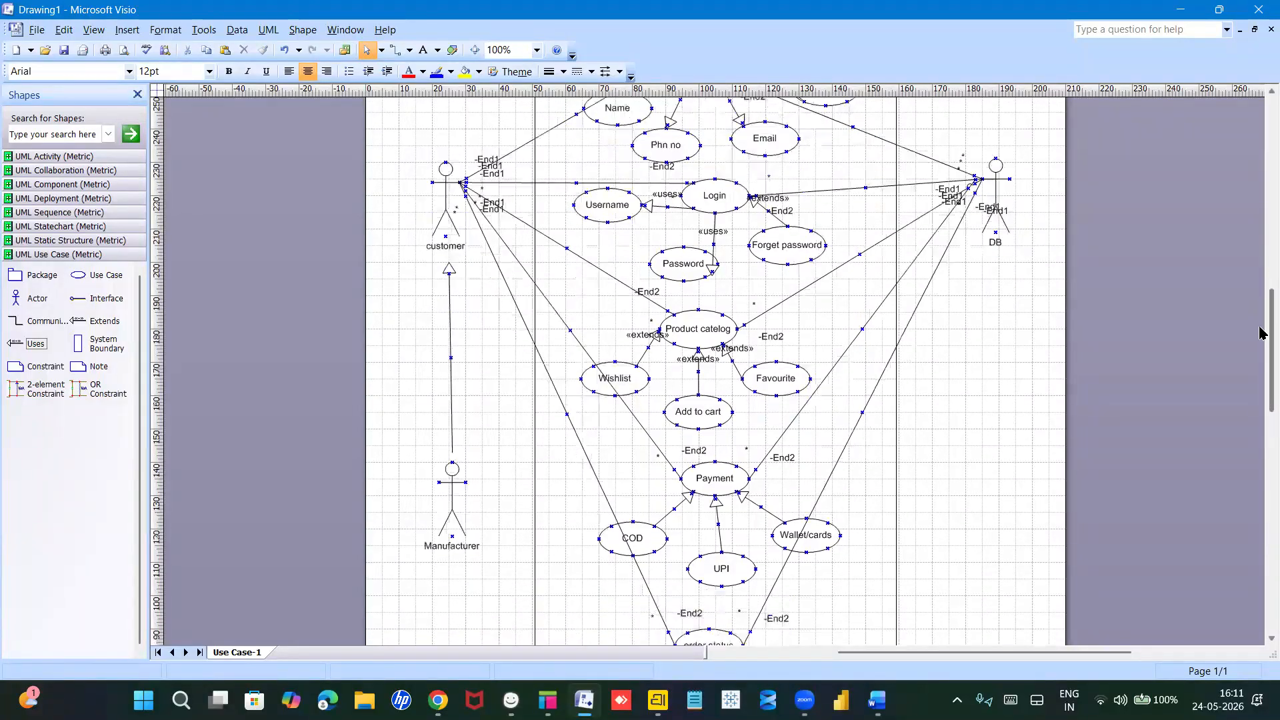
pyautogui.scroll(7, 1261, 314)
pyautogui.scroll(-3, 1259, 300)
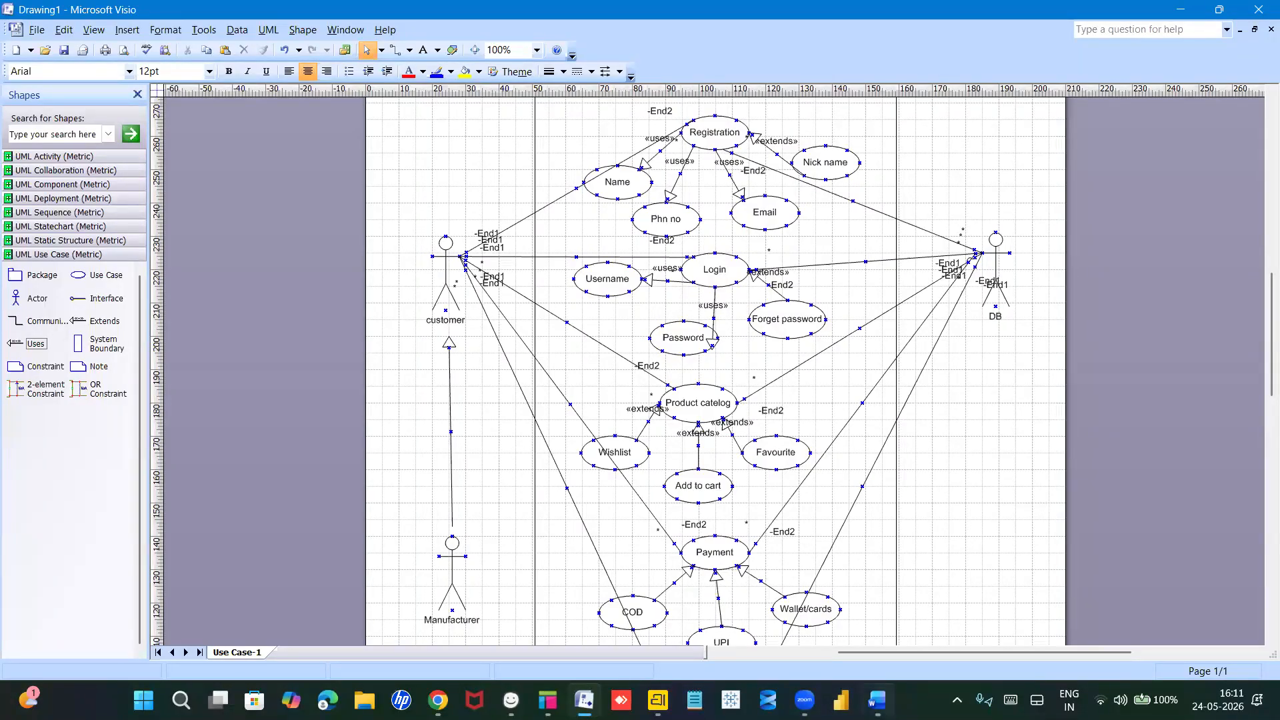
pyautogui.moveTo(877, 700)
pyautogui.click(885, 606)
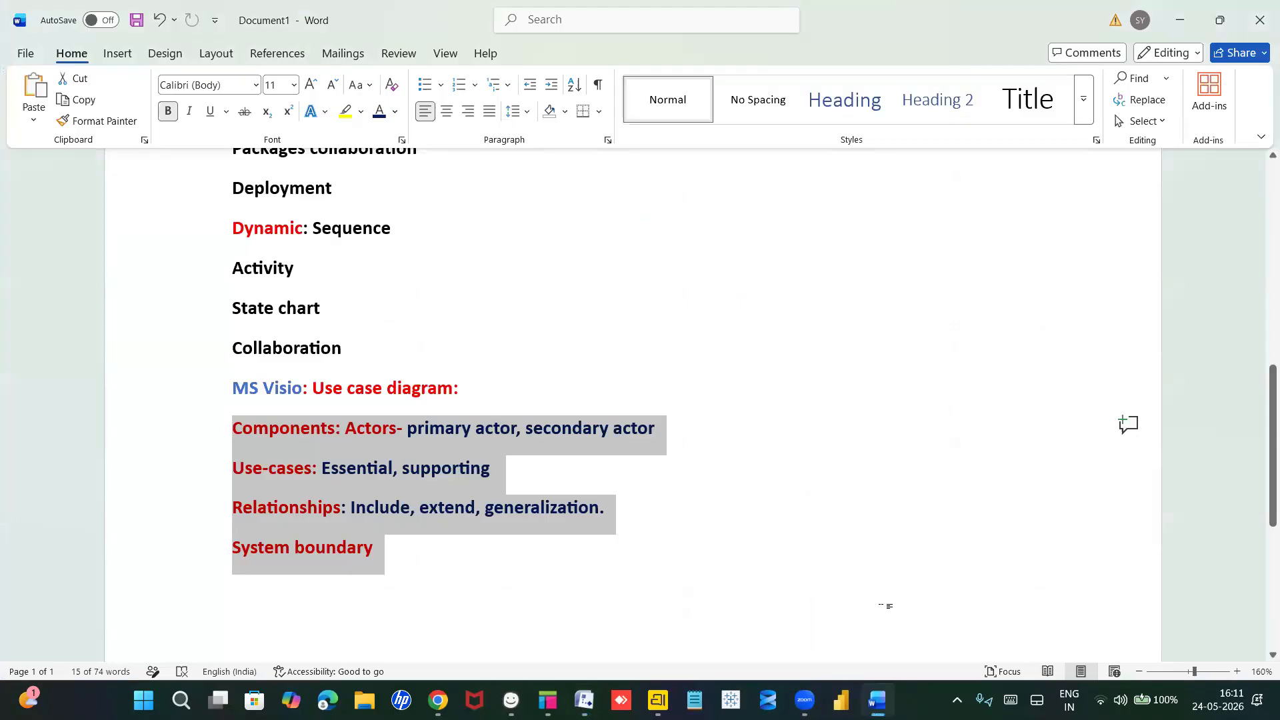
# Step: Add a new 'Activity:' line below System boundary in the notes
pyautogui.click(448, 350)
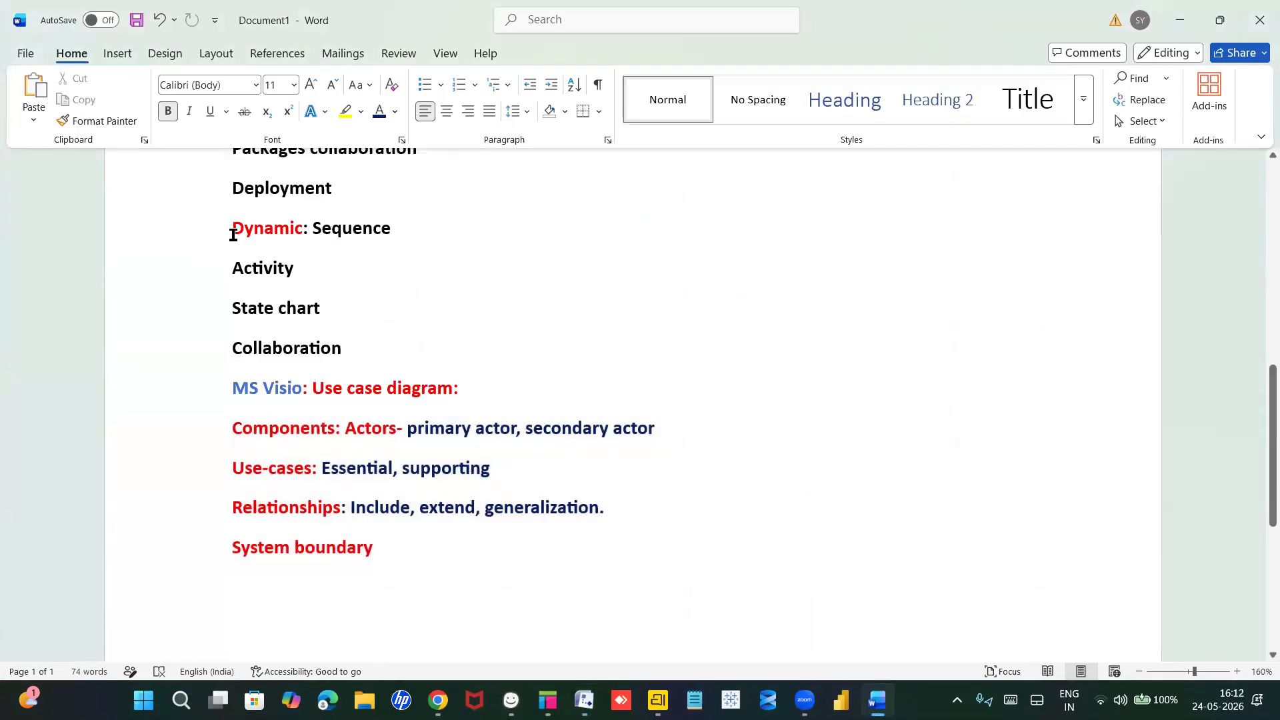
pyautogui.tripleClick(358, 226)
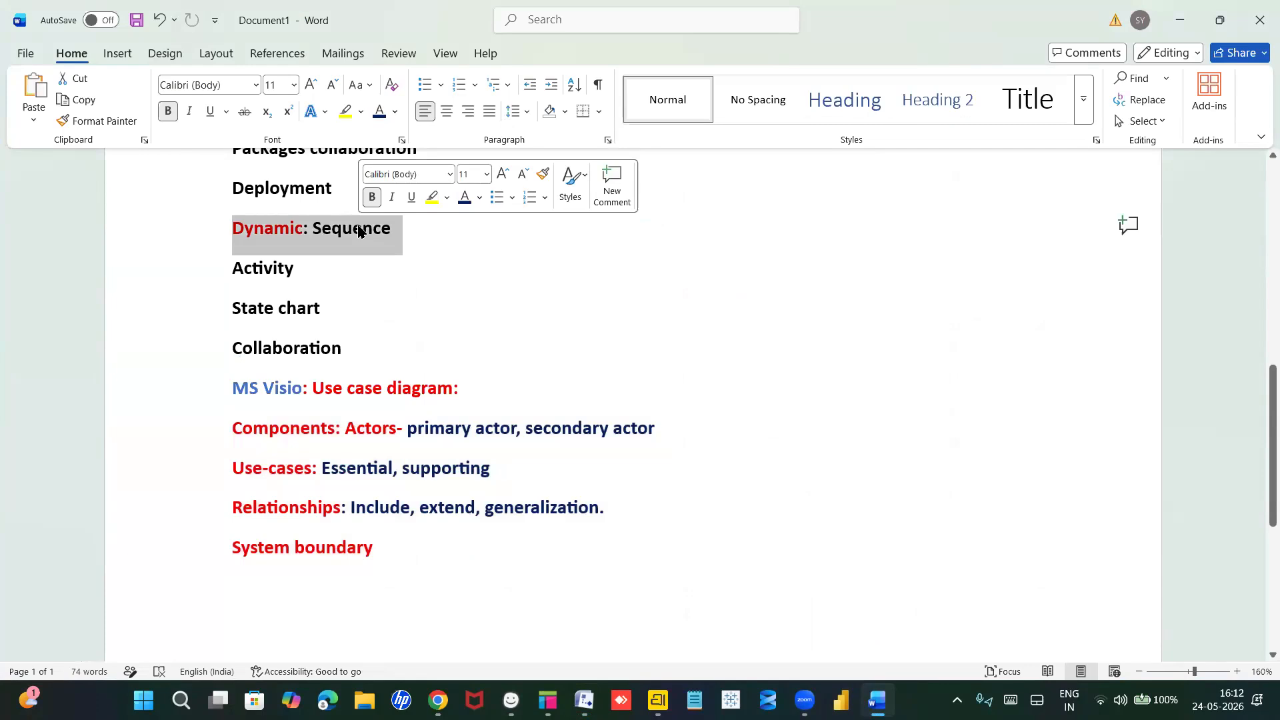
pyautogui.click(382, 303)
pyautogui.moveTo(238, 270); pyautogui.dragTo(314, 262)
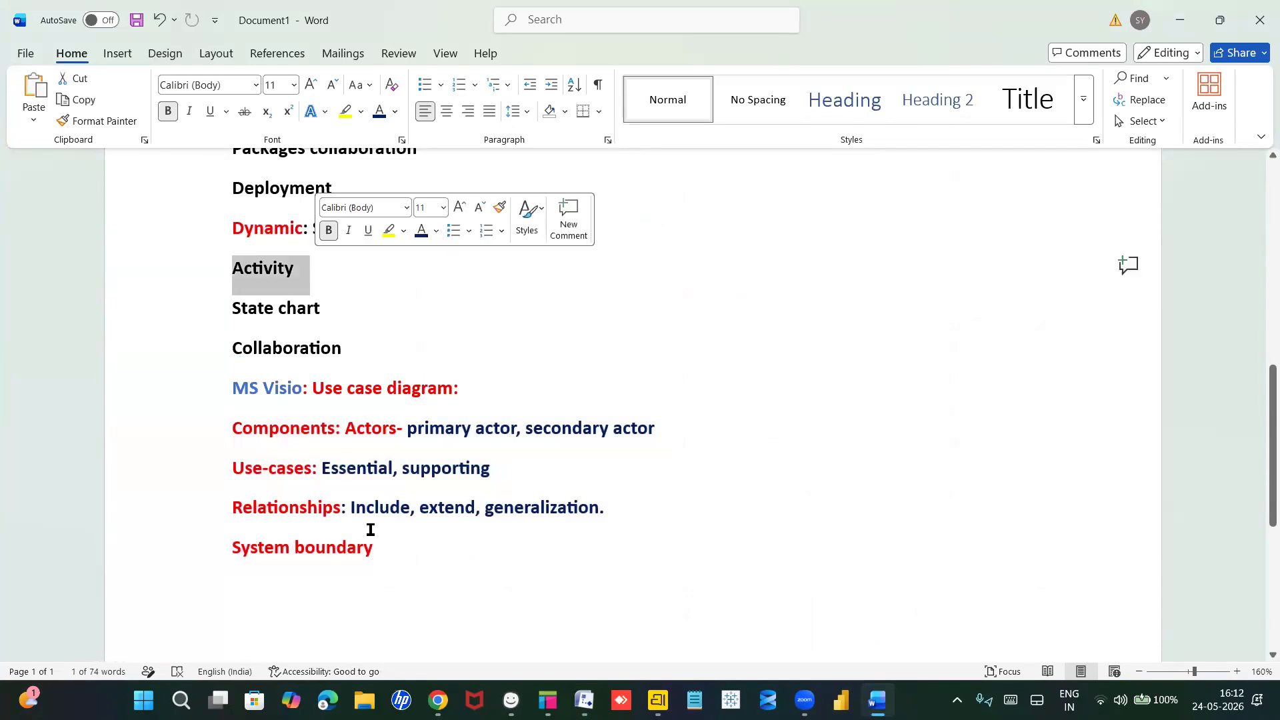
pyautogui.click(392, 567)
pyautogui.press('Return')
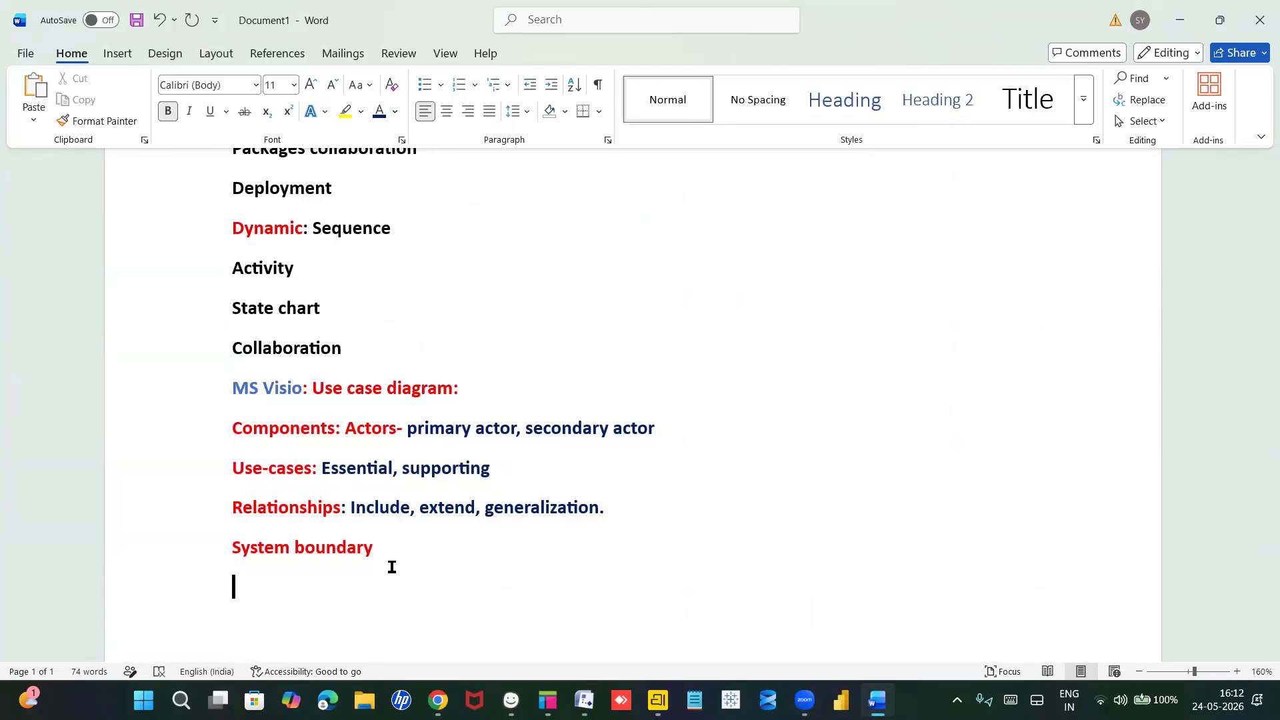
pyautogui.write('Ac')
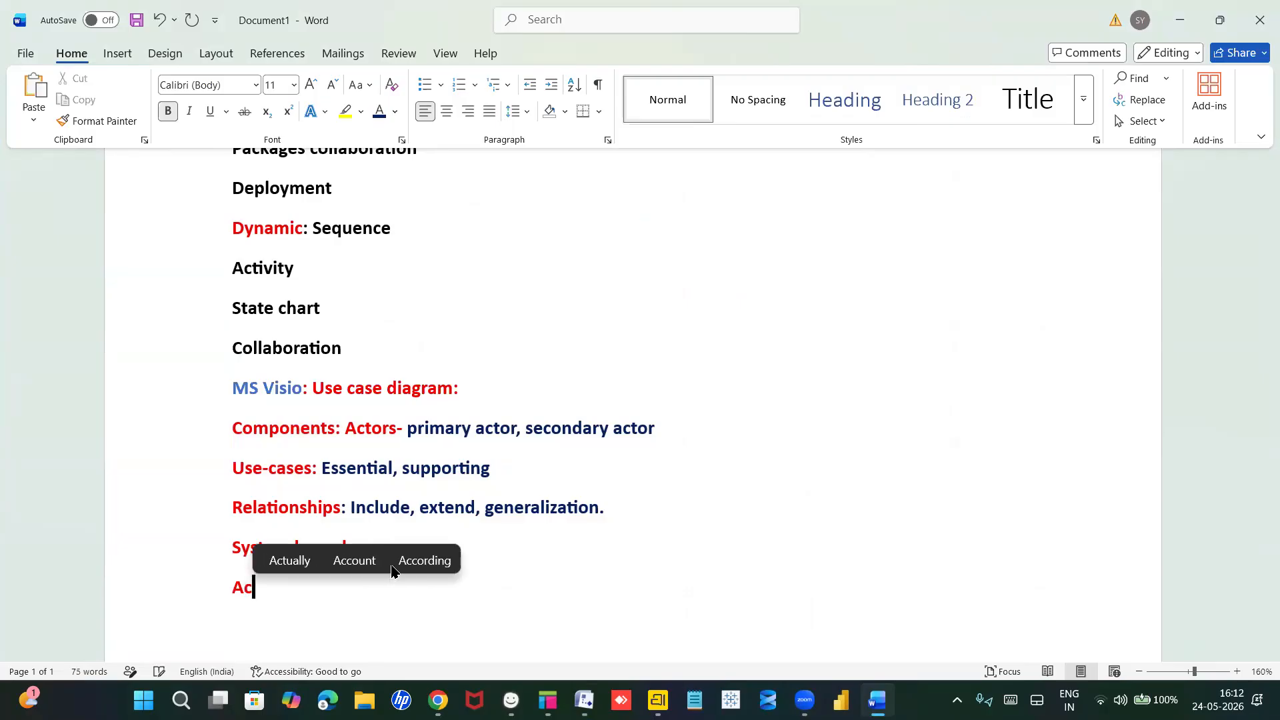
pyautogui.write('tivity')
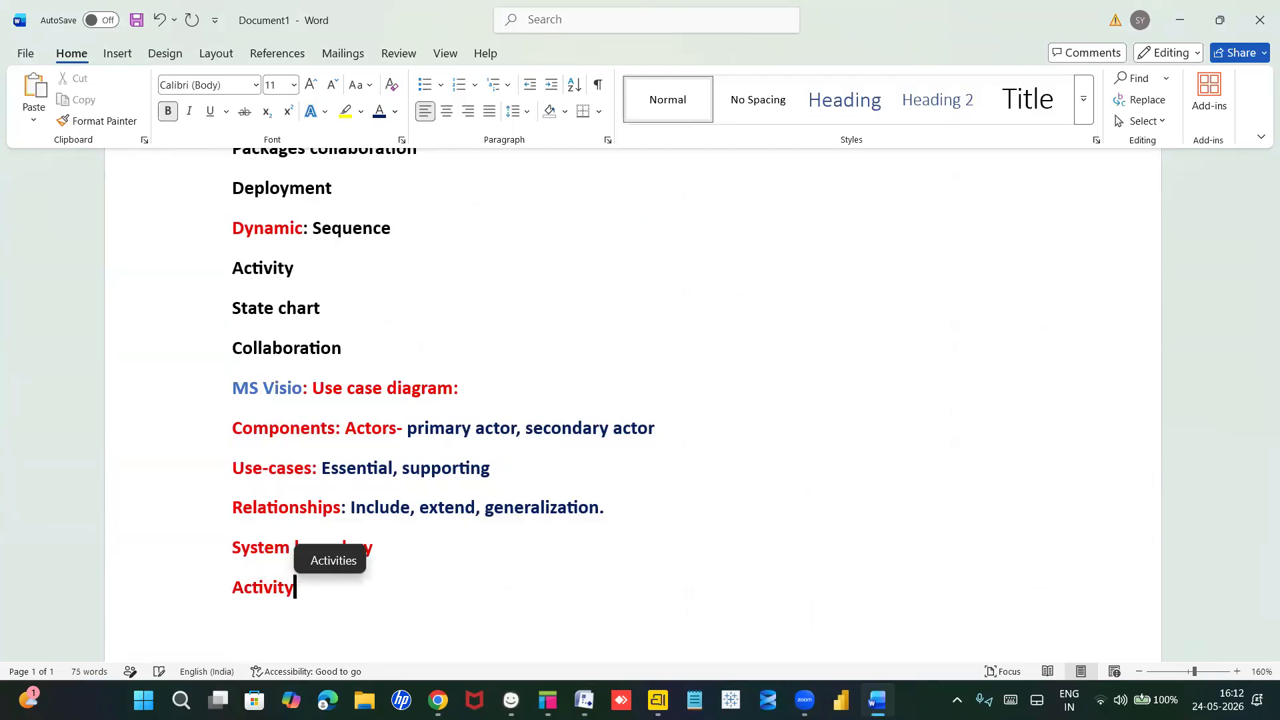
pyautogui.write(':')
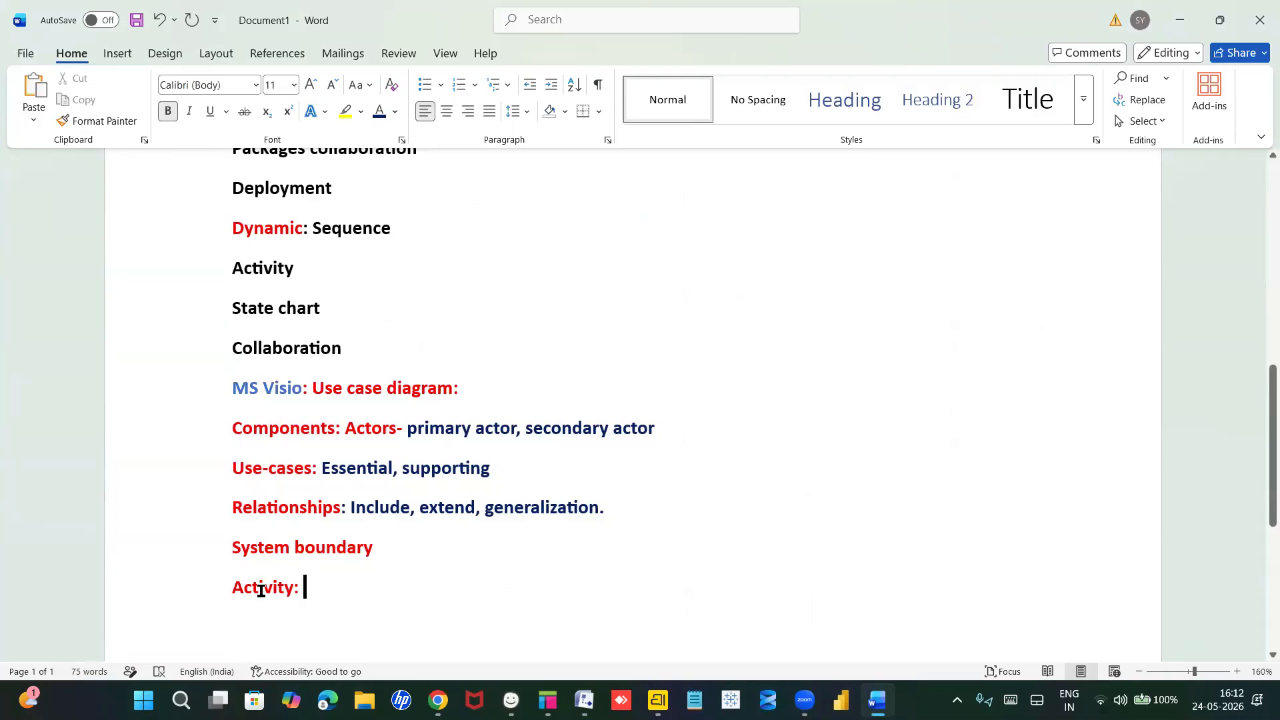
# Step: Colour the 'Activity:' label with the Blue theme font colour
pyautogui.moveTo(236, 589); pyautogui.dragTo(302, 592)
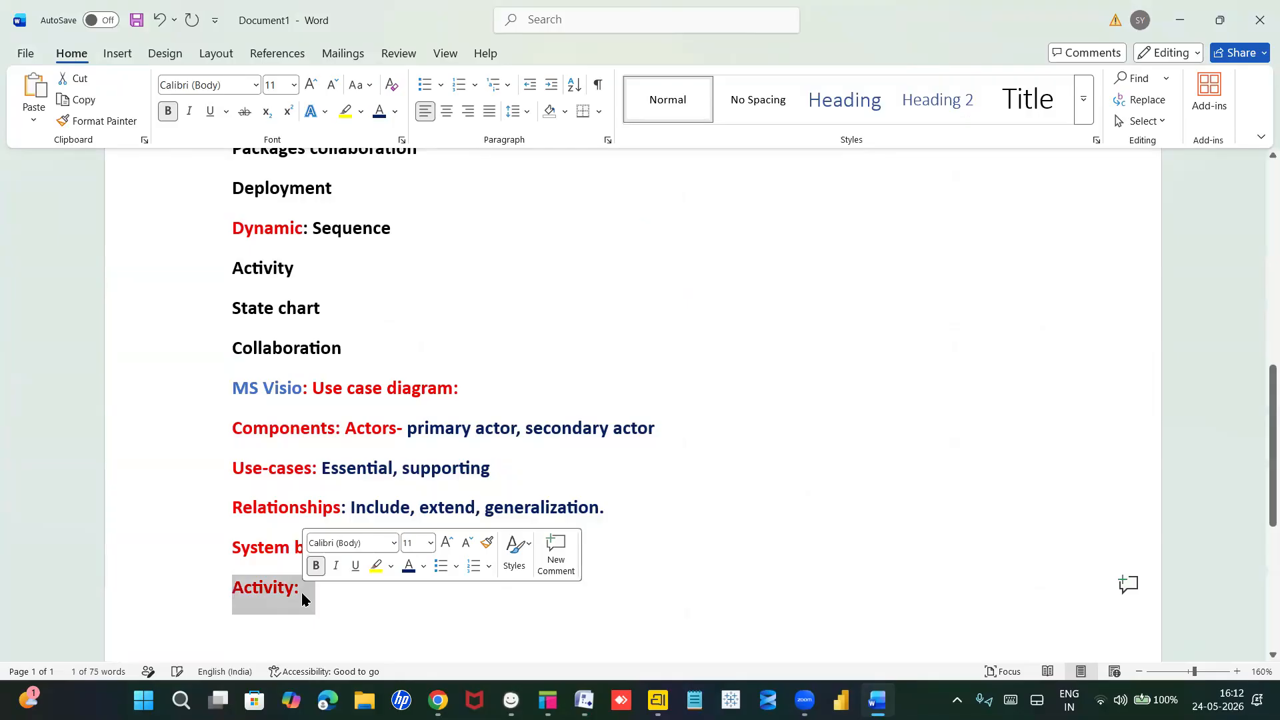
pyautogui.click(410, 571)
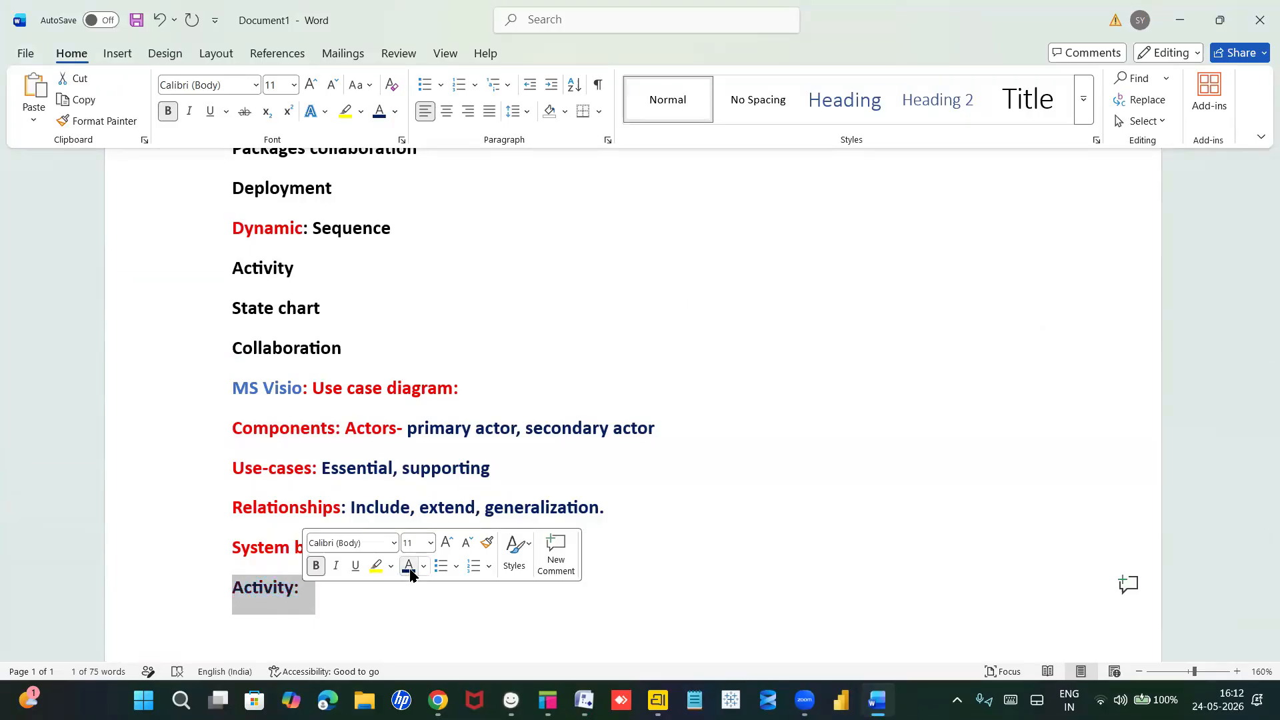
pyautogui.click(423, 571)
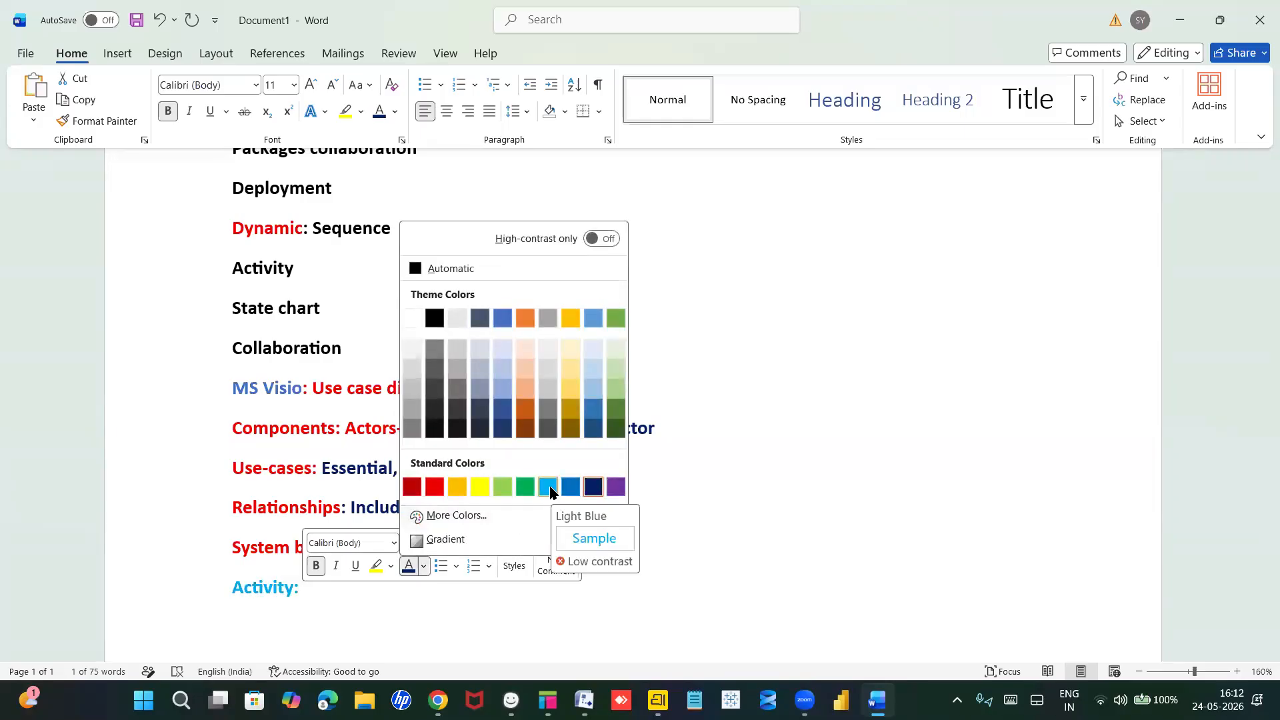
pyautogui.click(504, 318)
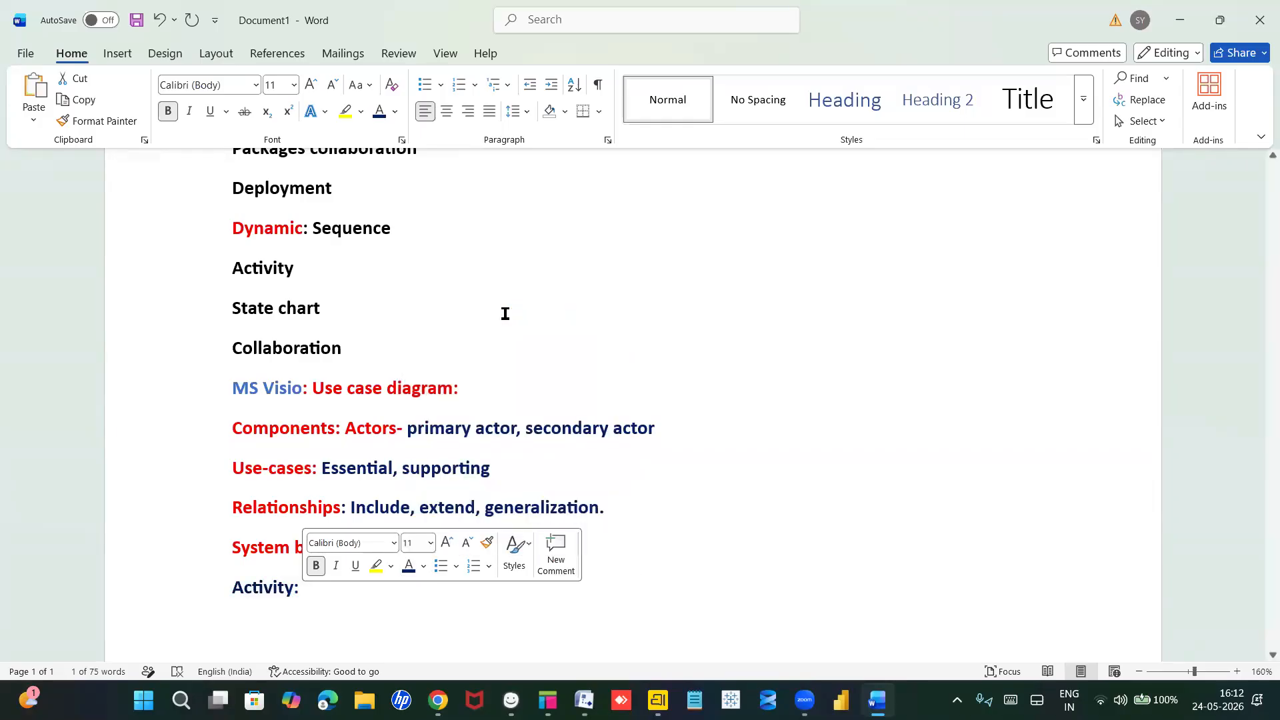
pyautogui.scroll(-1, 443, 612)
pyautogui.scroll(-5, 440, 613)
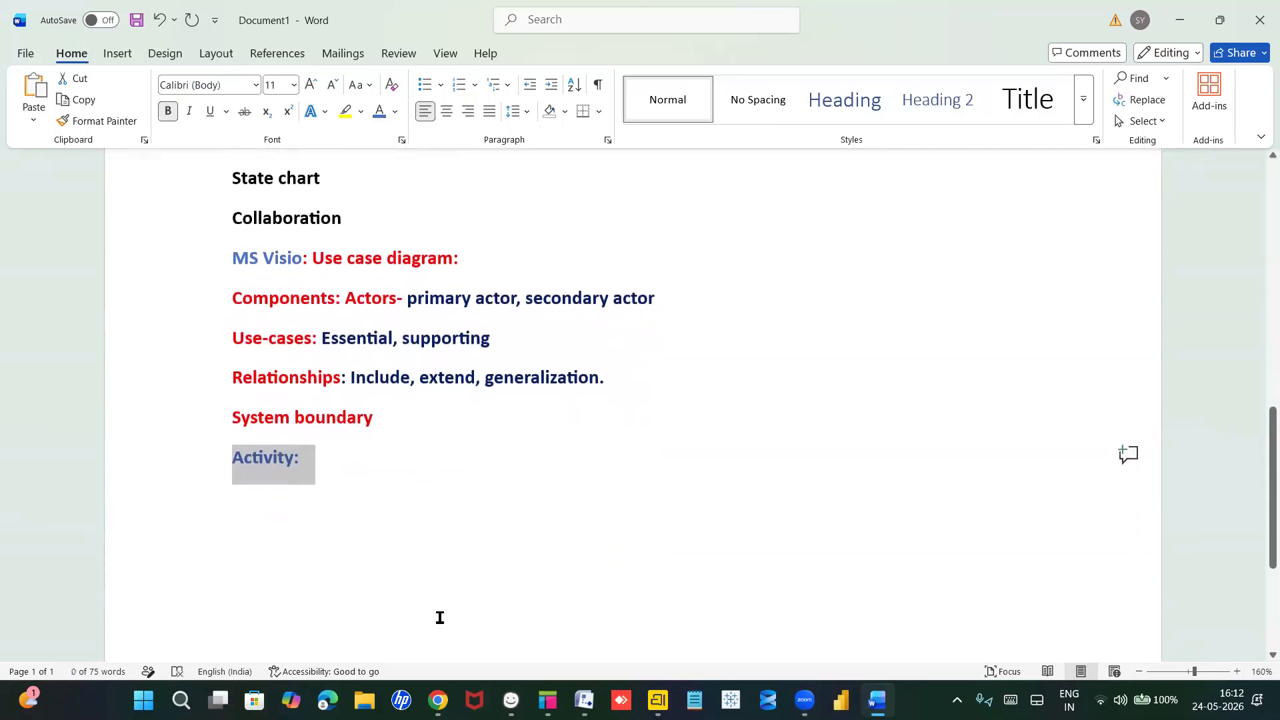
pyautogui.scroll(2, 372, 283)
pyautogui.click(362, 324)
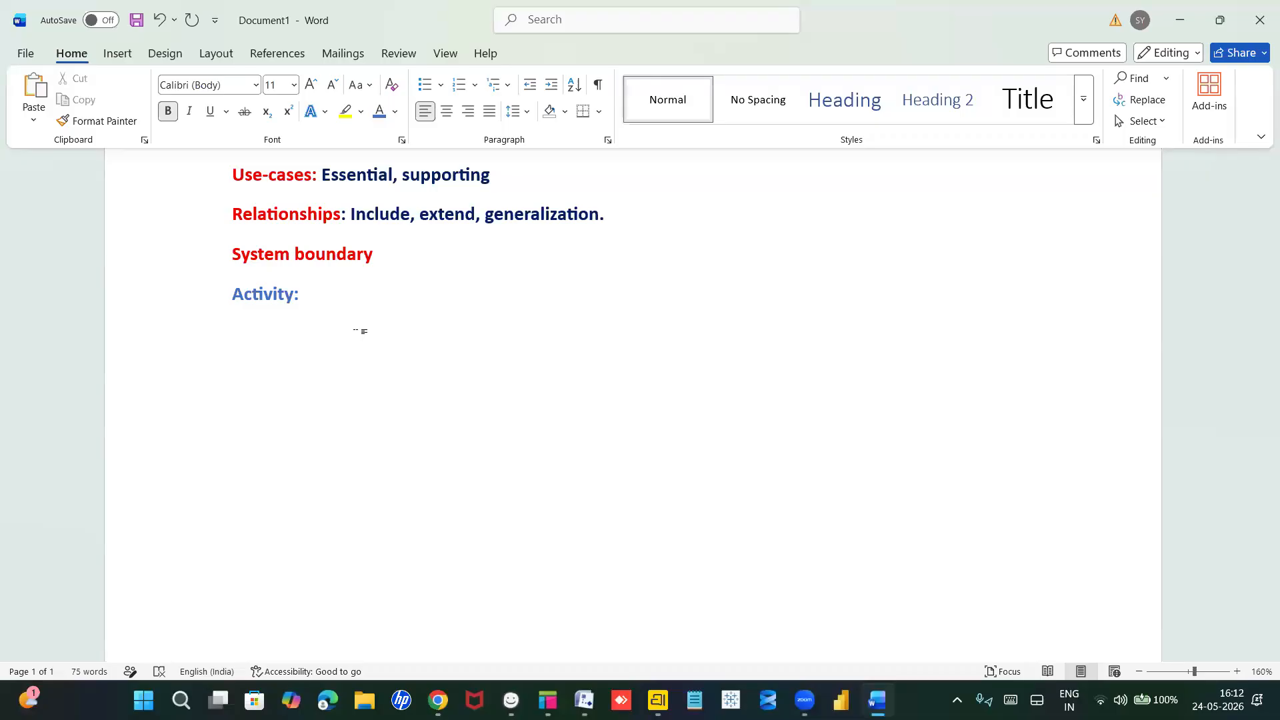
# Step: Type Start node after Activity:, with an indented End node line beneath it
pyautogui.write('Start')
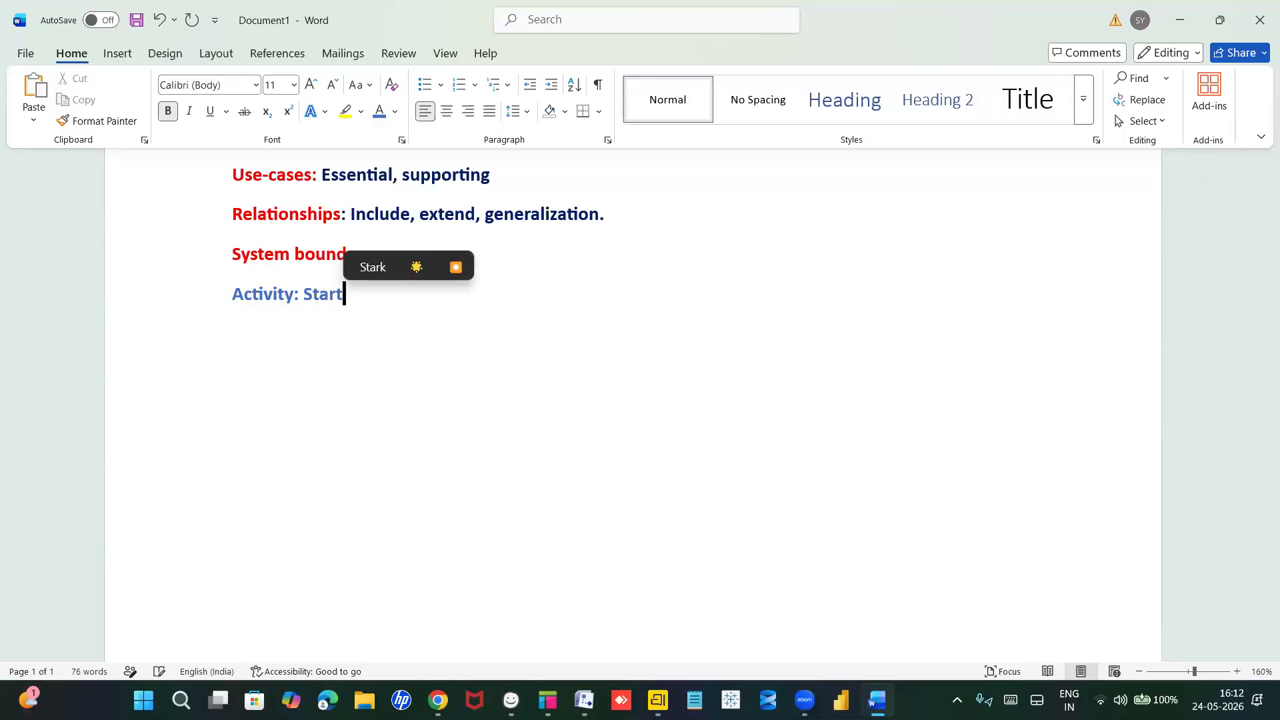
pyautogui.write(' node')
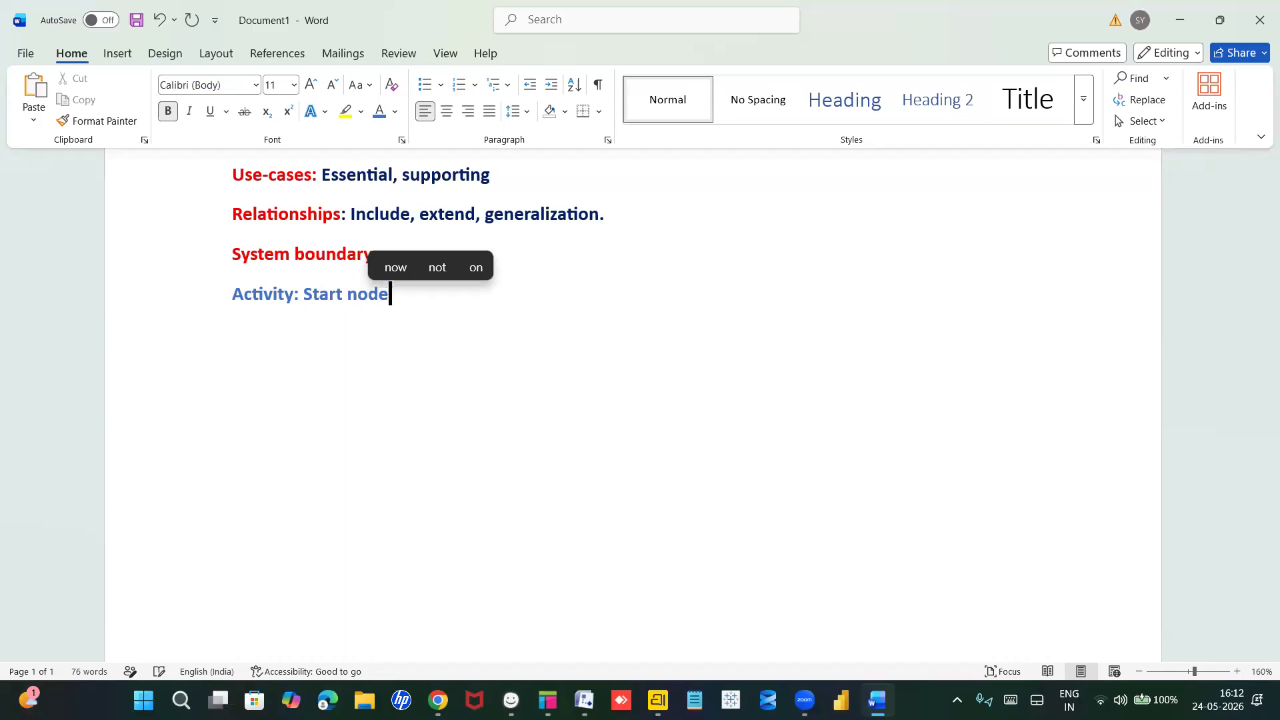
pyautogui.press('Return')
pyautogui.press('BackSpace')
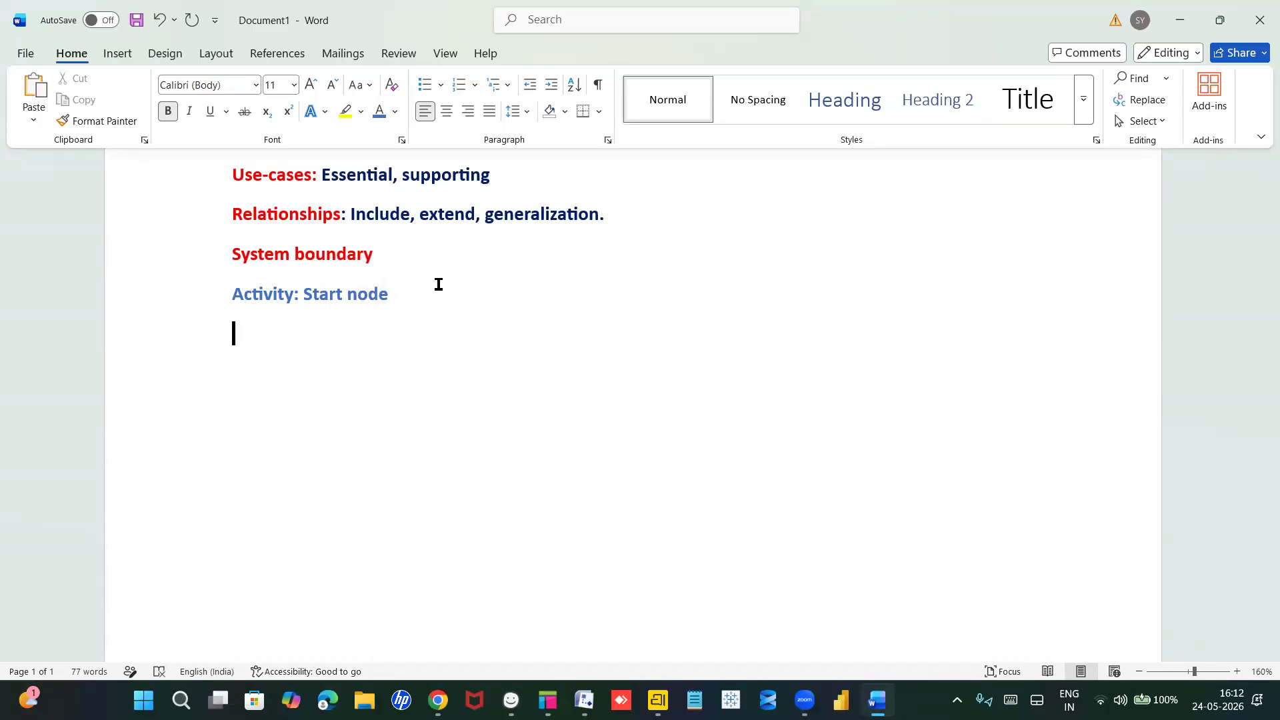
pyautogui.click(306, 320)
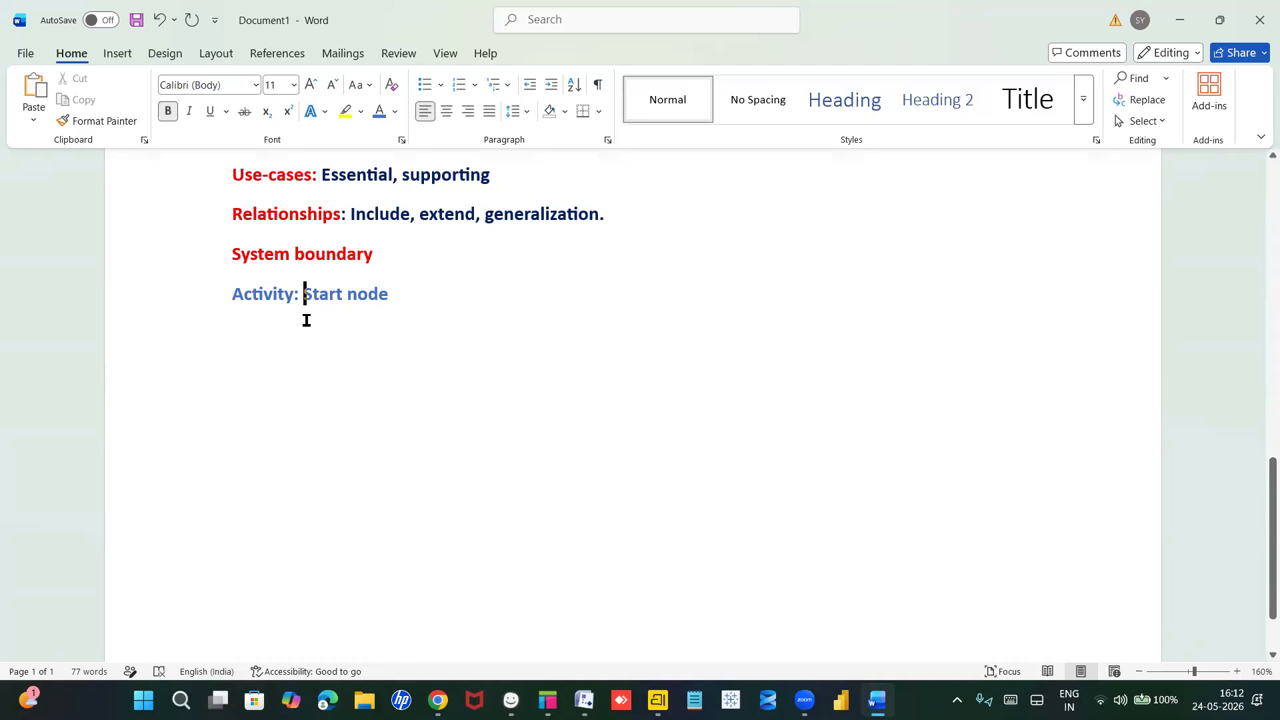
pyautogui.click(309, 323)
pyautogui.doubleClick(308, 323)
pyautogui.write('End node')
pyautogui.press('Return')
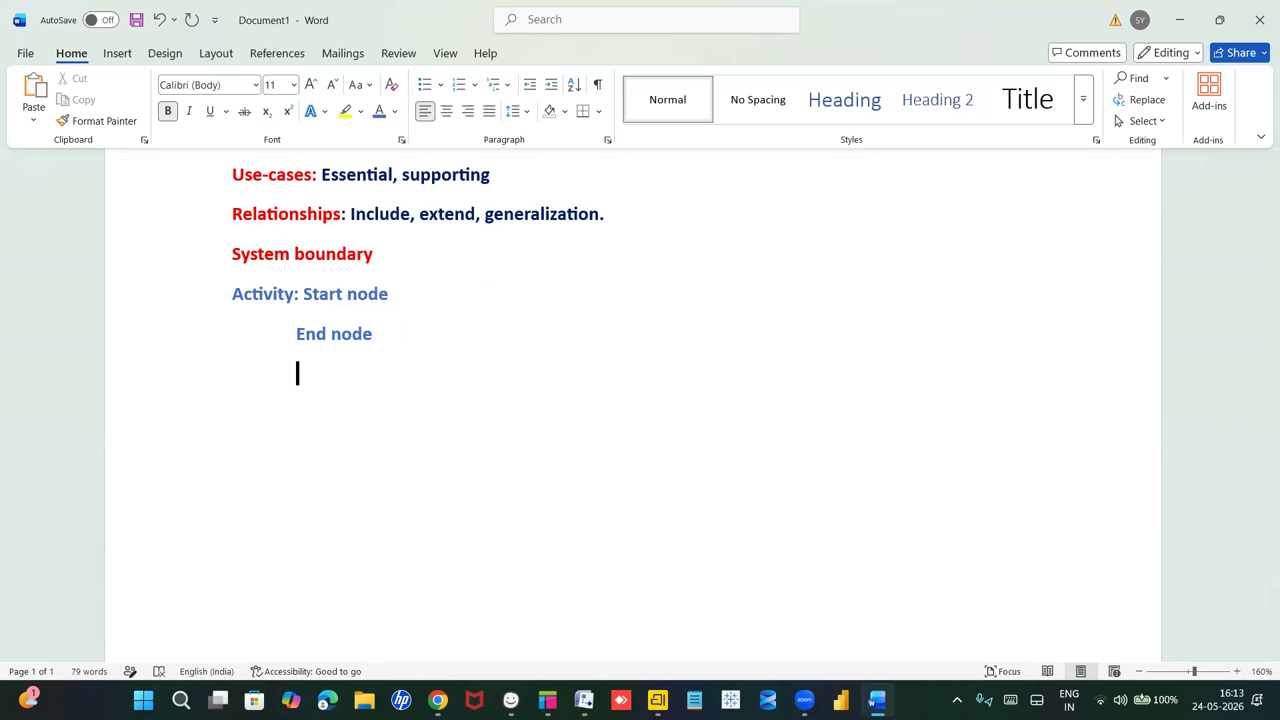
# Step: Add lines Decision box, Control flow, Branch and merge, and Fork and join
pyautogui.write('dcisio')
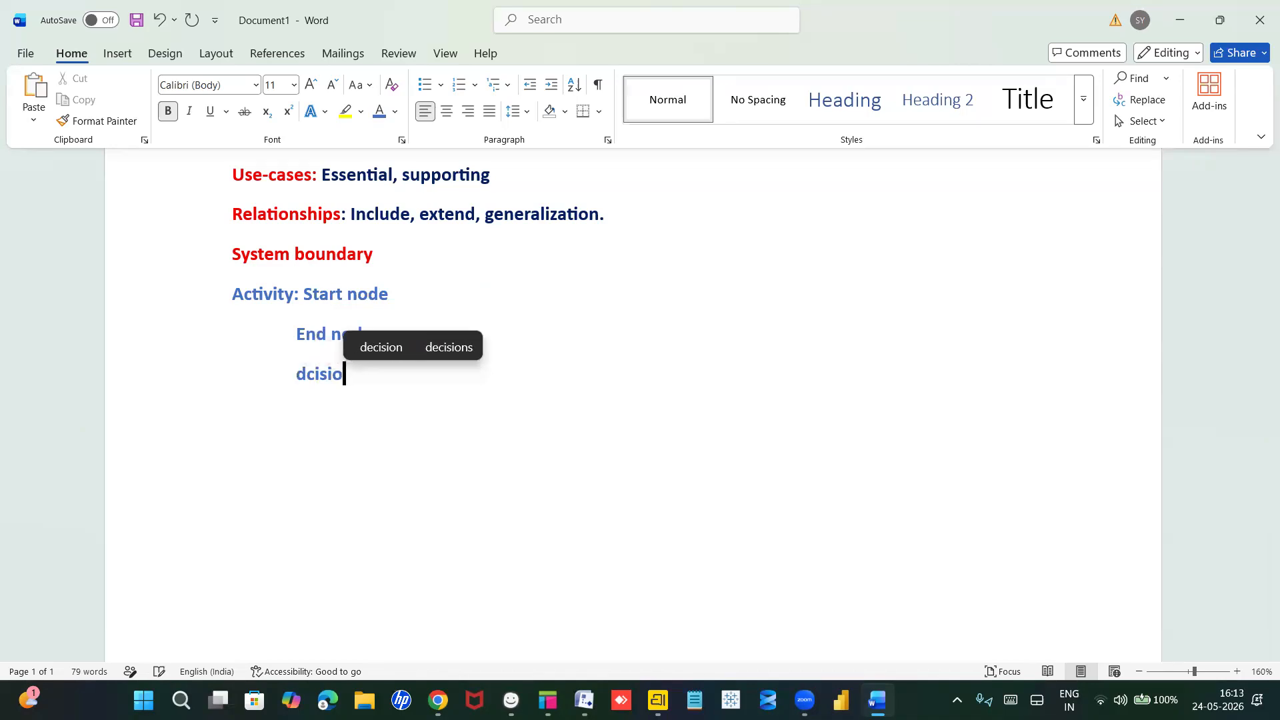
pyautogui.press('Up')
pyautogui.press('Return')
pyautogui.write('boc')
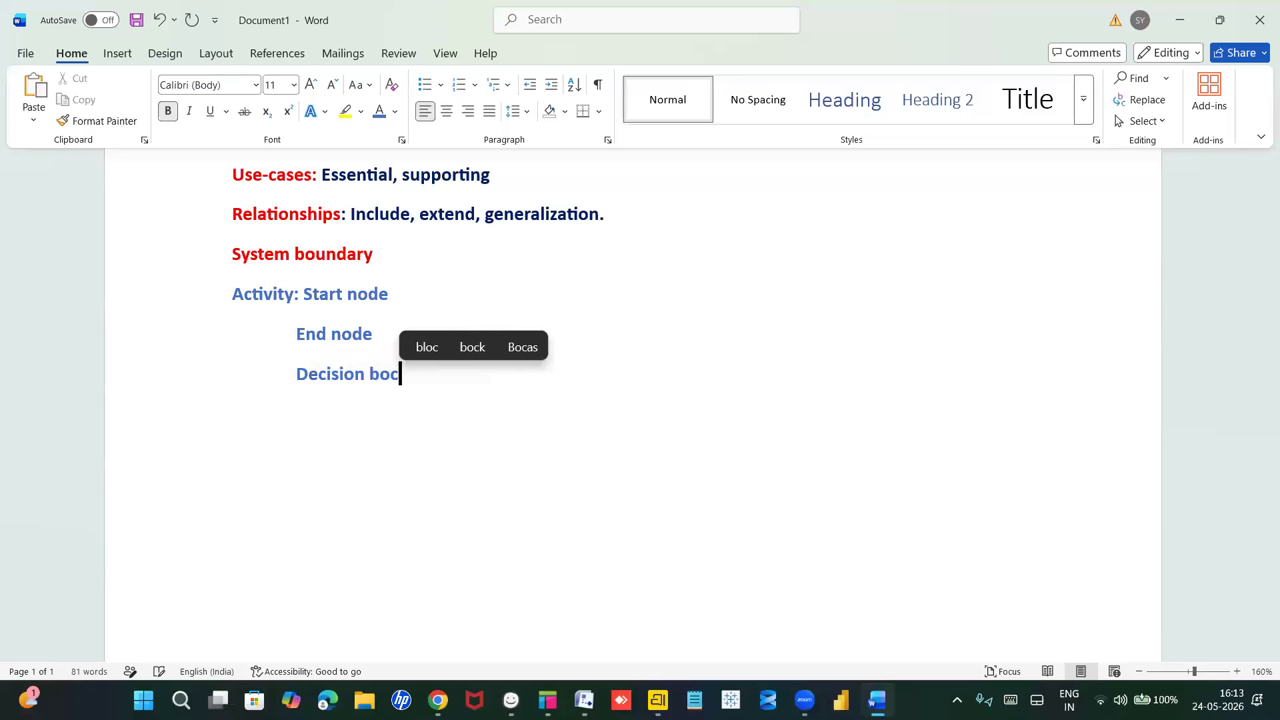
pyautogui.press('BackSpace')
pyautogui.write('x')
pyautogui.press('Return')
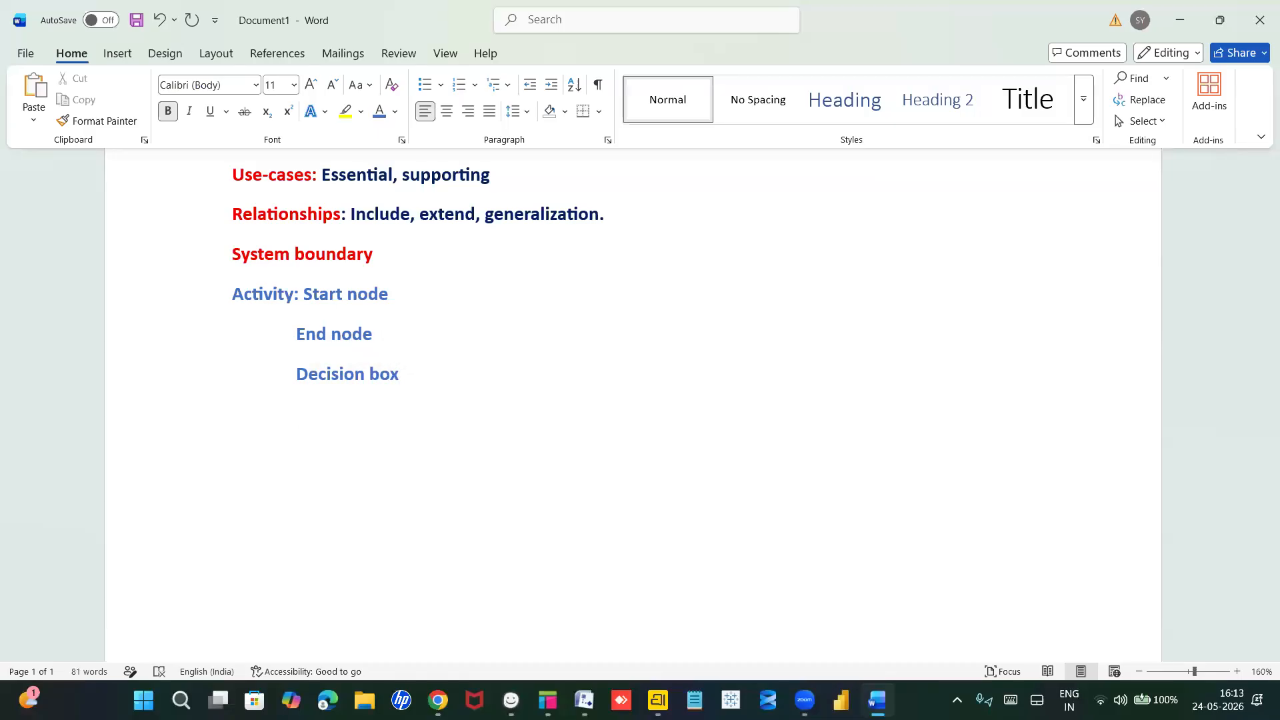
pyautogui.write('control fl')
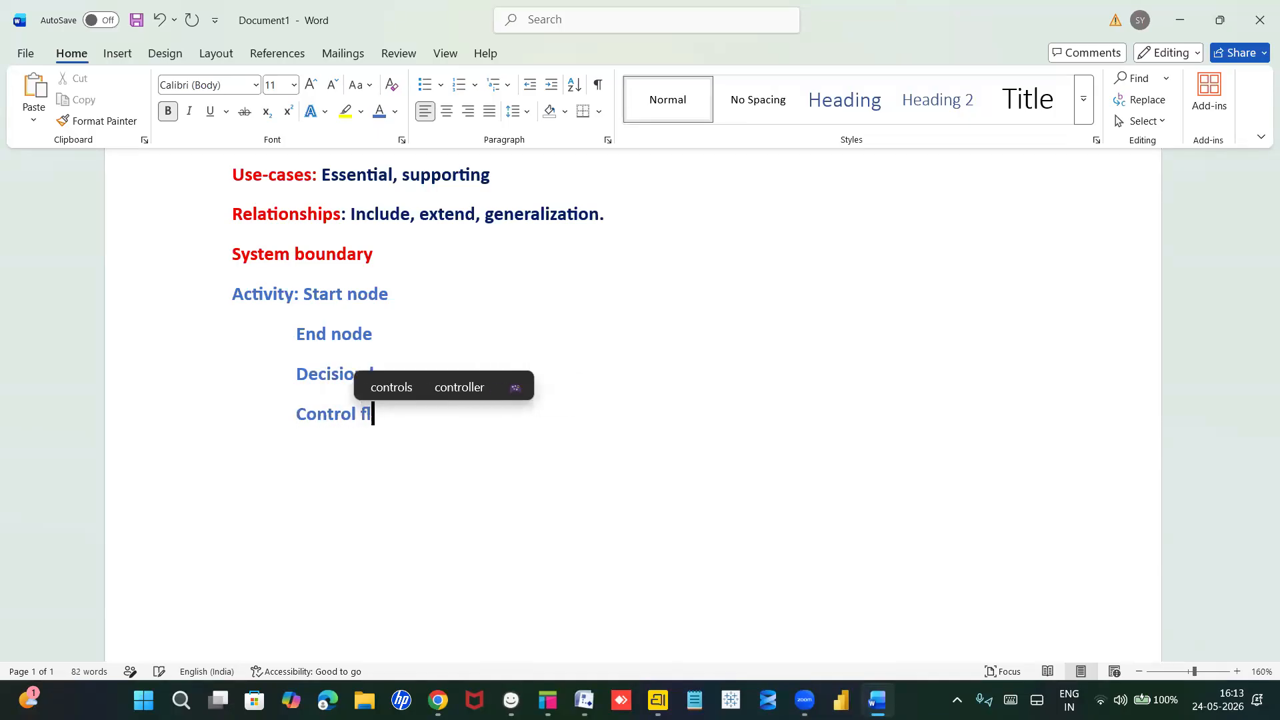
pyautogui.write('ow')
pyautogui.press('Return')
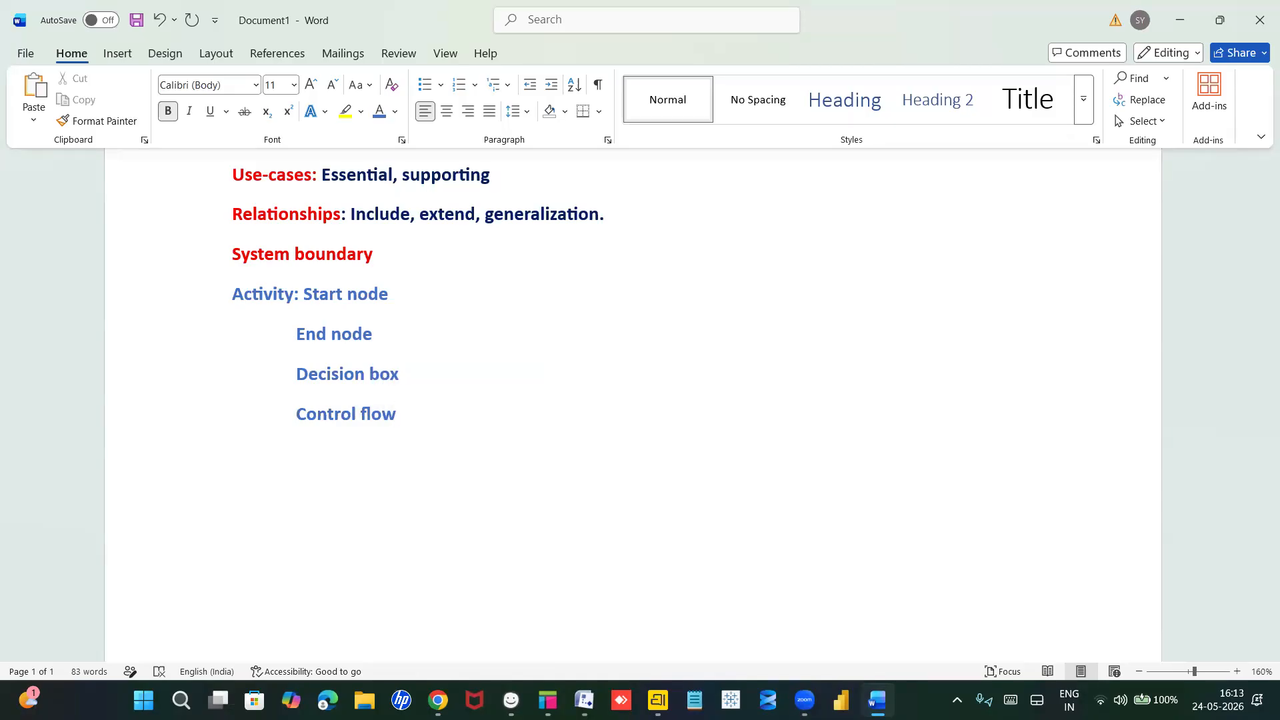
pyautogui.write('branch and merge')
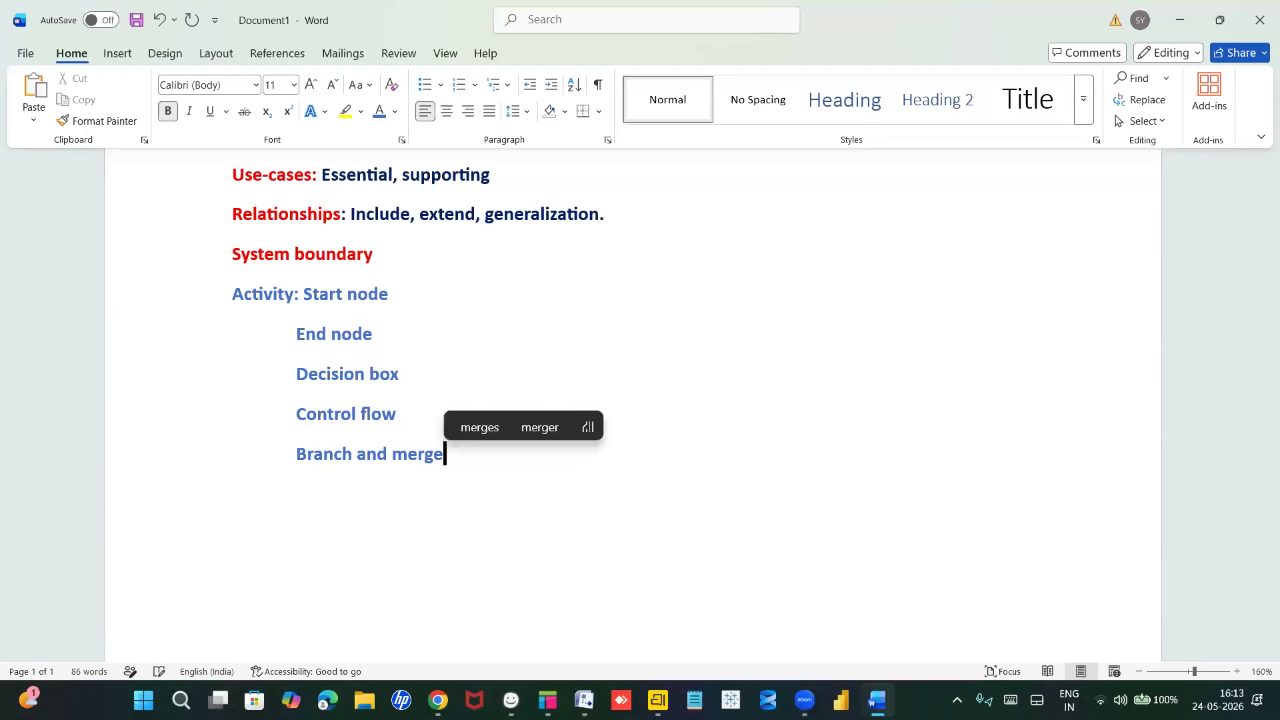
pyautogui.press('Return')
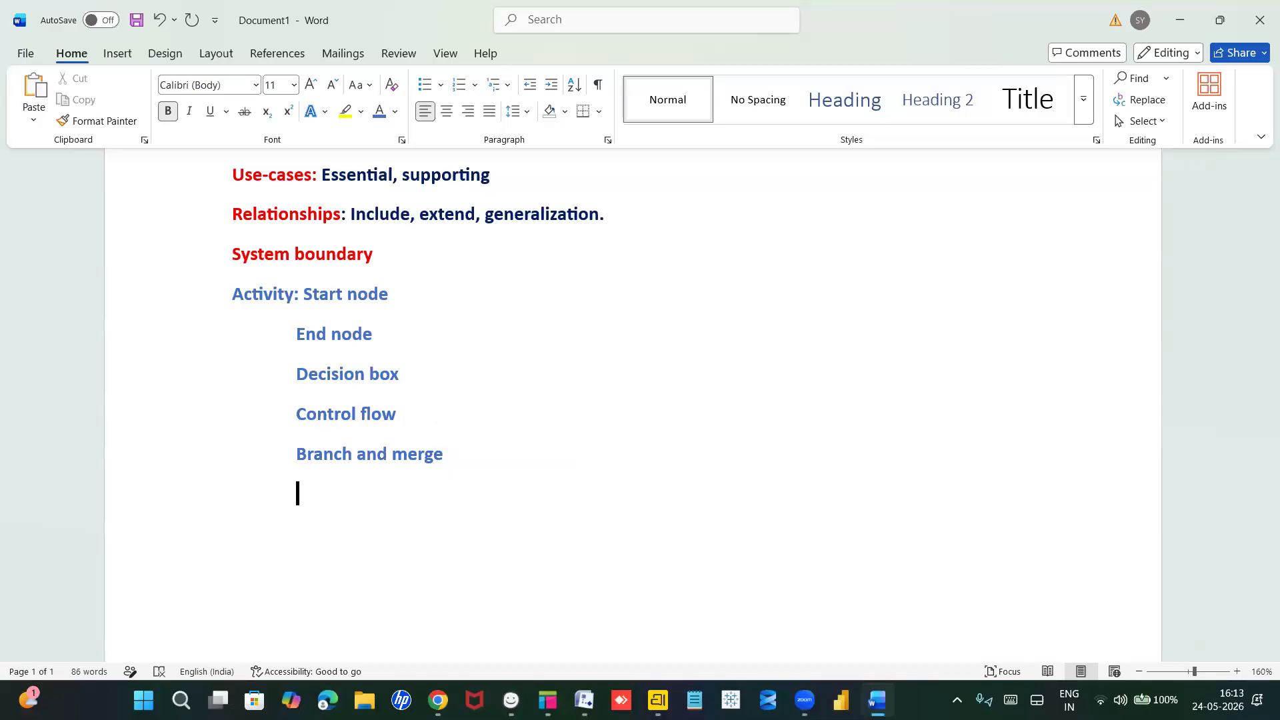
pyautogui.write('fork and join')
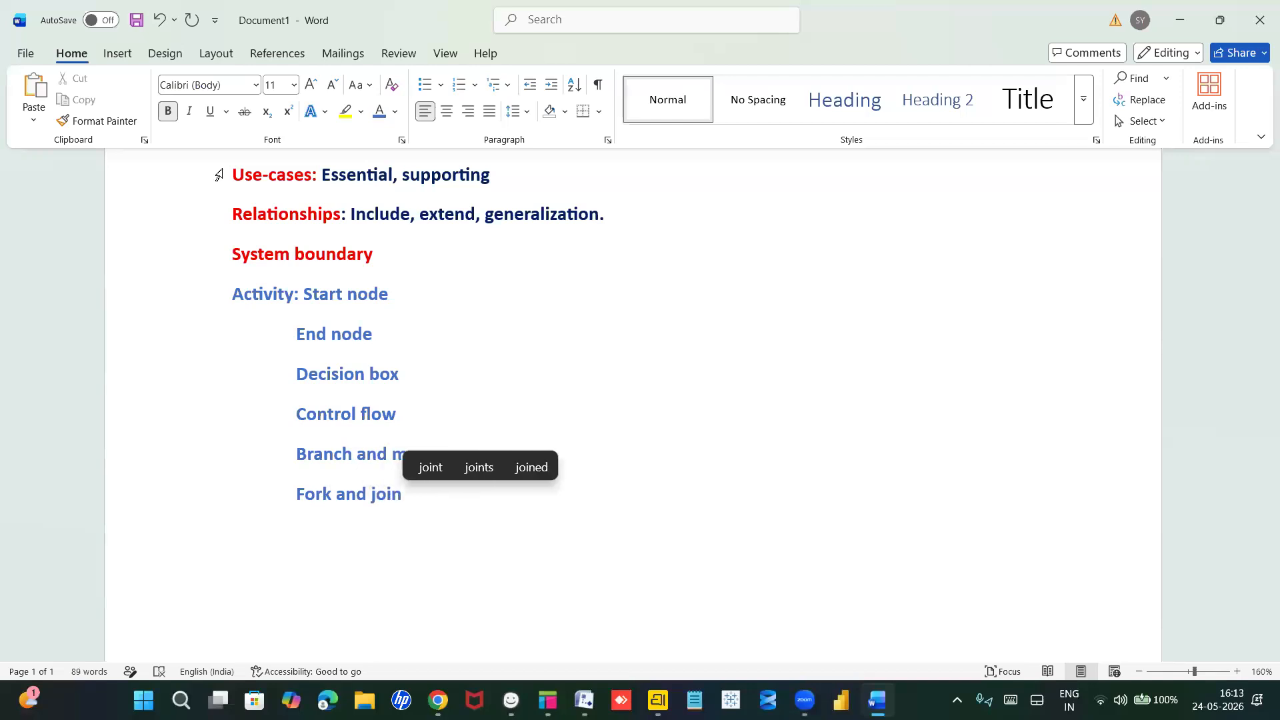
pyautogui.moveTo(307, 296); pyautogui.dragTo(408, 500)
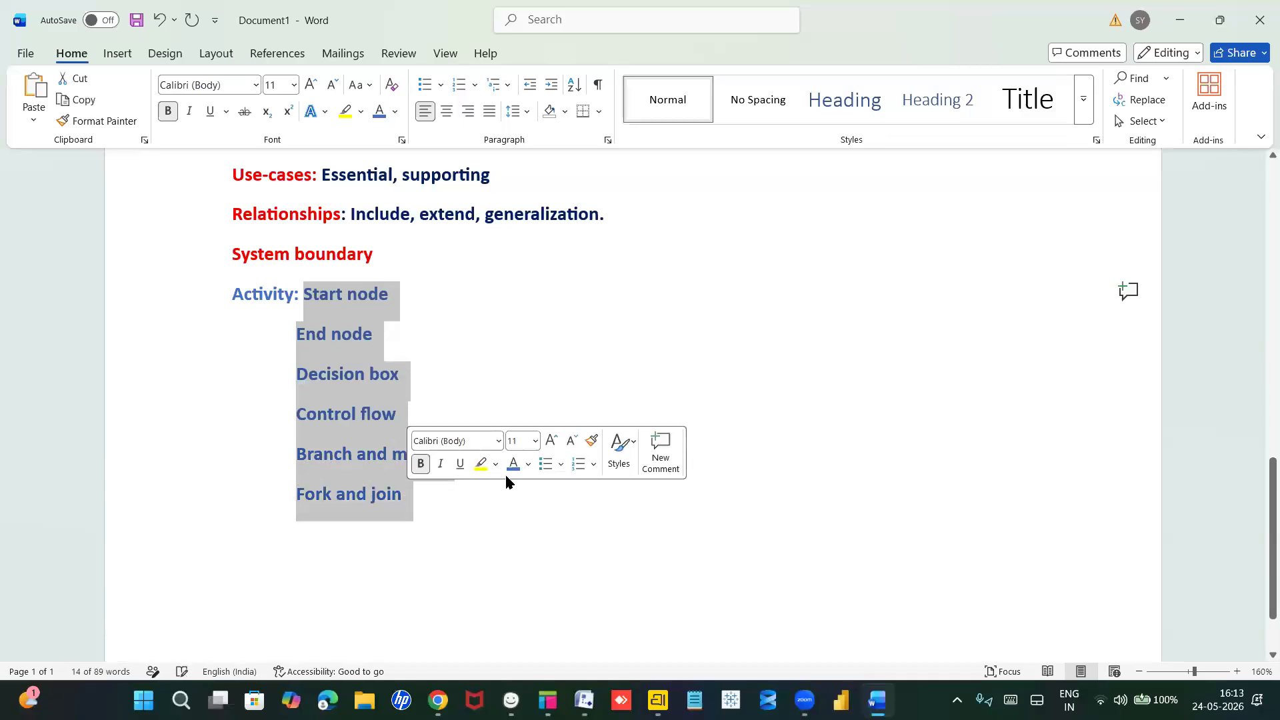
# Step: Make the six Activity items, Start node through Fork and join, red
pyautogui.click(527, 464)
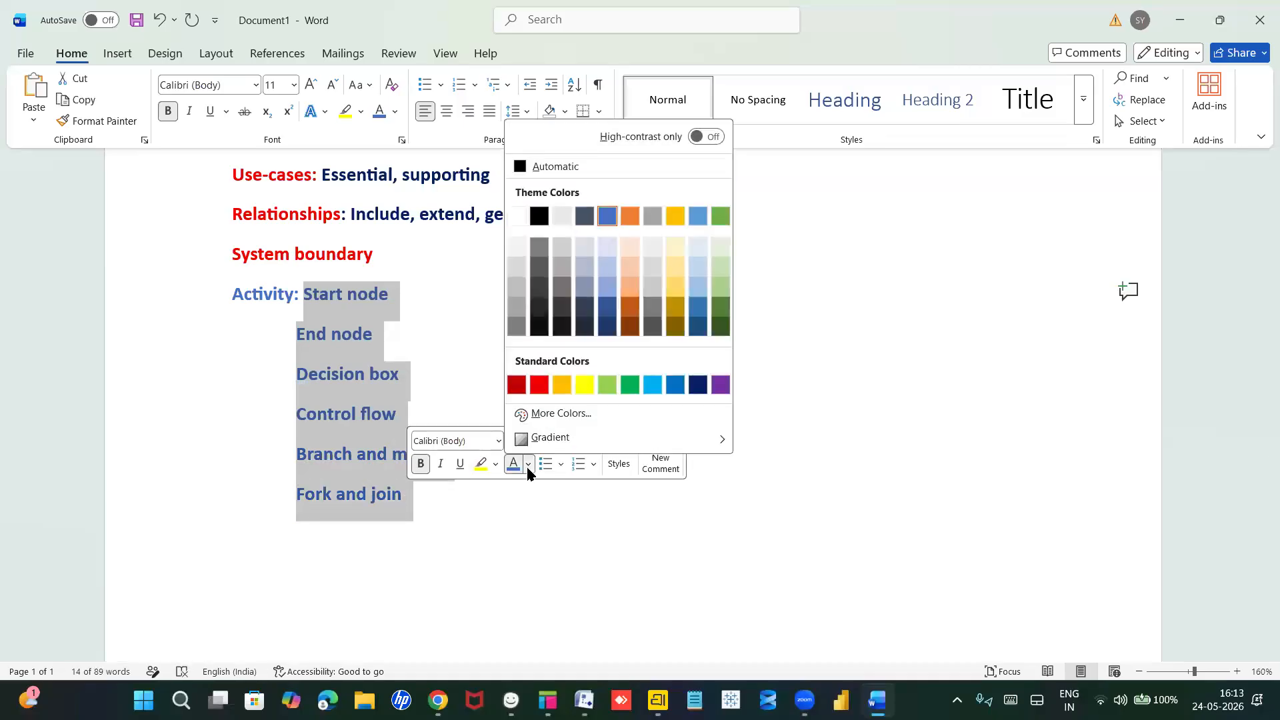
pyautogui.click(537, 385)
pyautogui.click(537, 393)
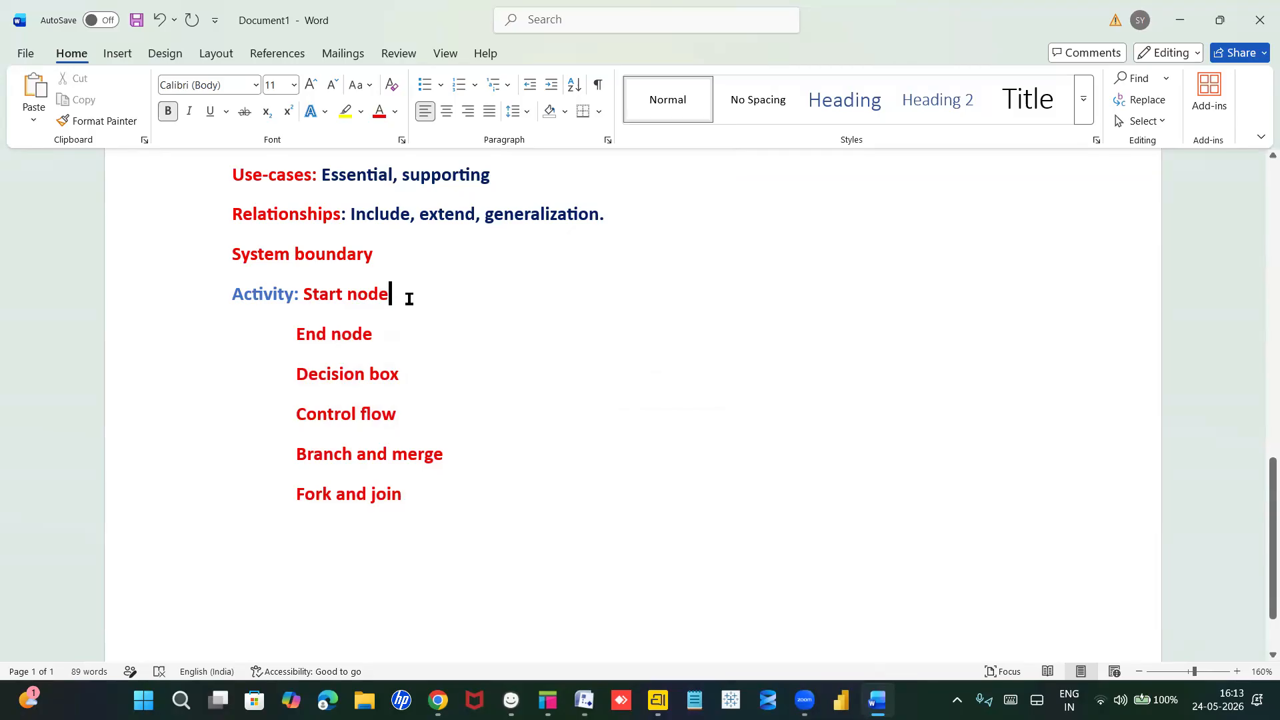
pyautogui.click(384, 332)
pyautogui.click(410, 378)
pyautogui.click(461, 471)
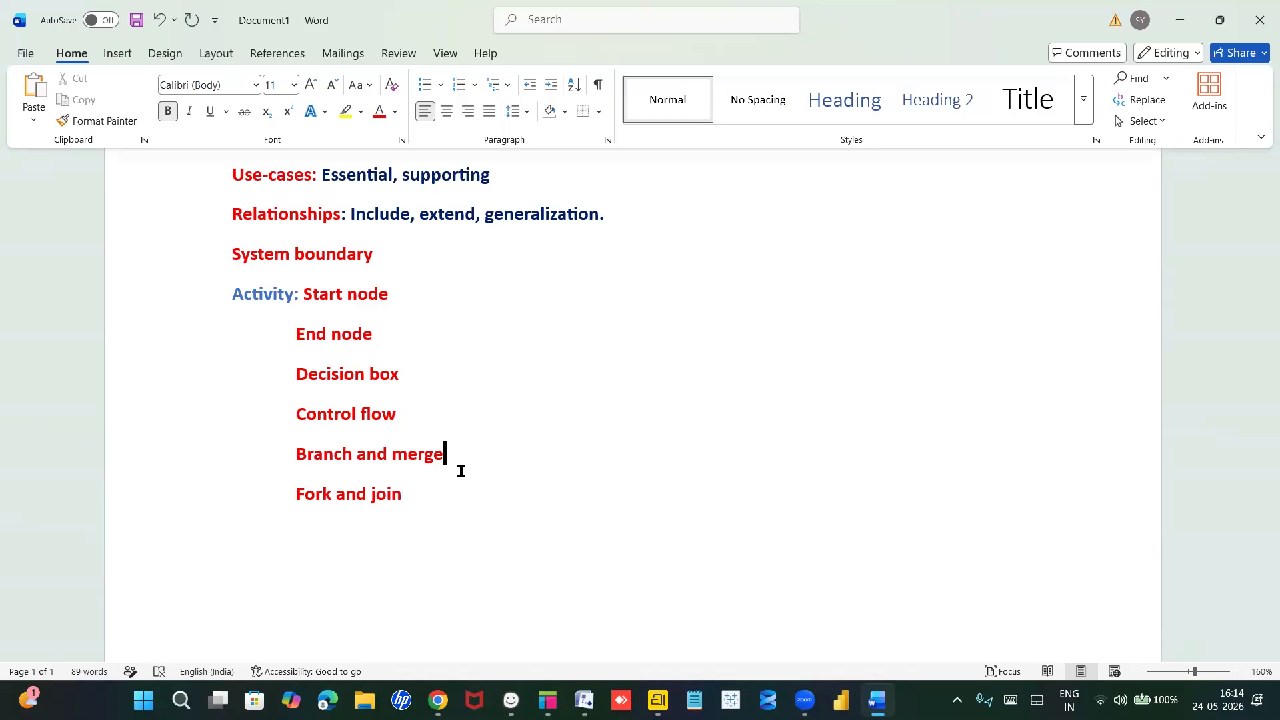
# Step: Insert an Action state line after End node, then switch back to Visio
pyautogui.click(369, 332)
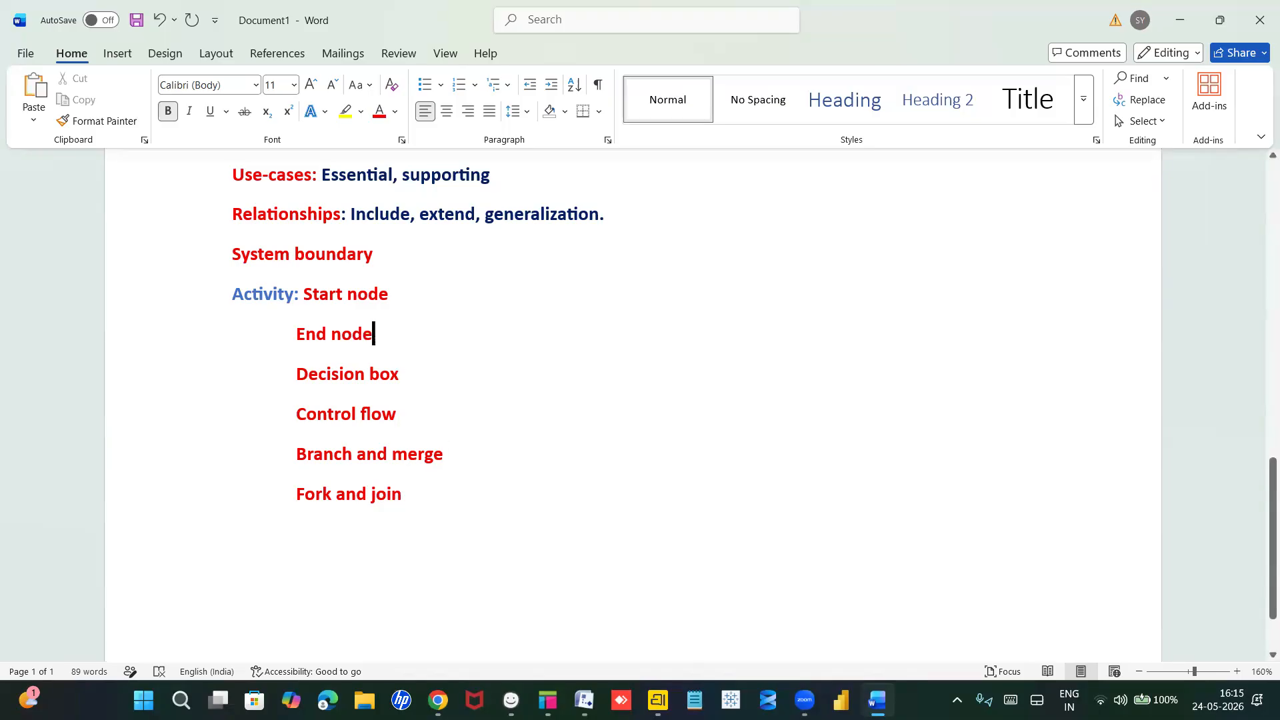
pyautogui.press('Return')
pyautogui.write('Ac')
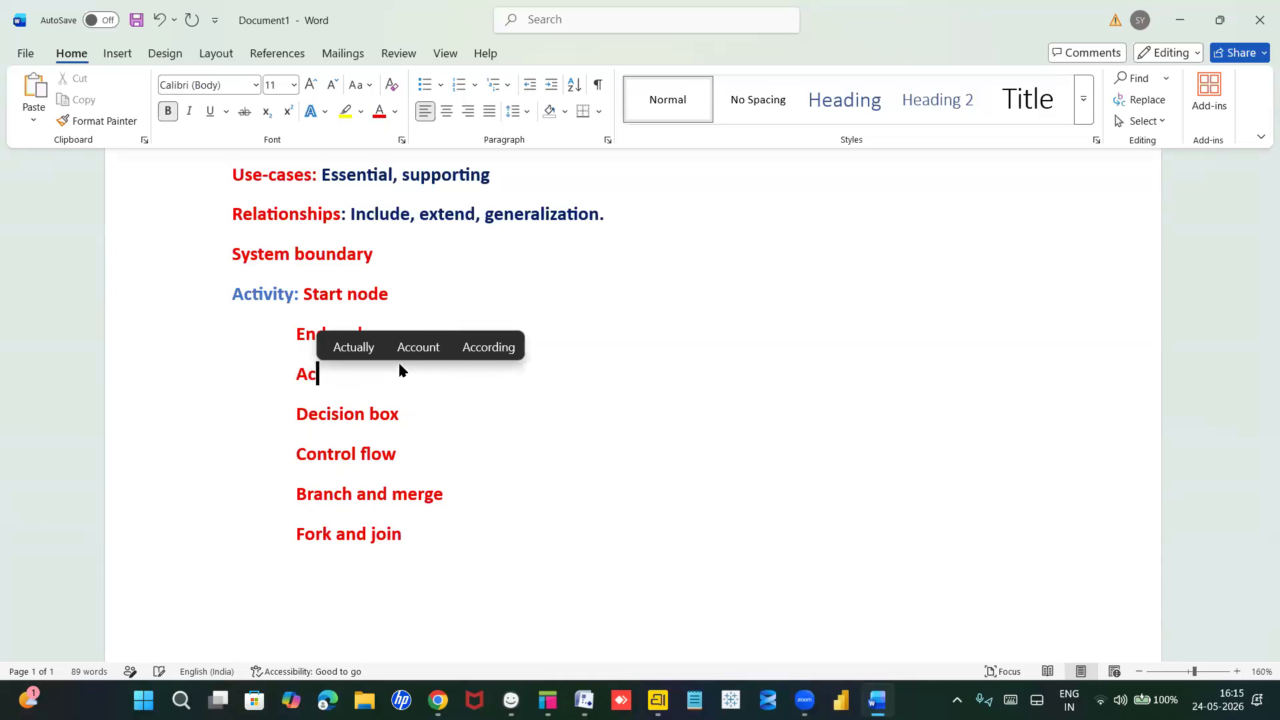
pyautogui.write('tion state')
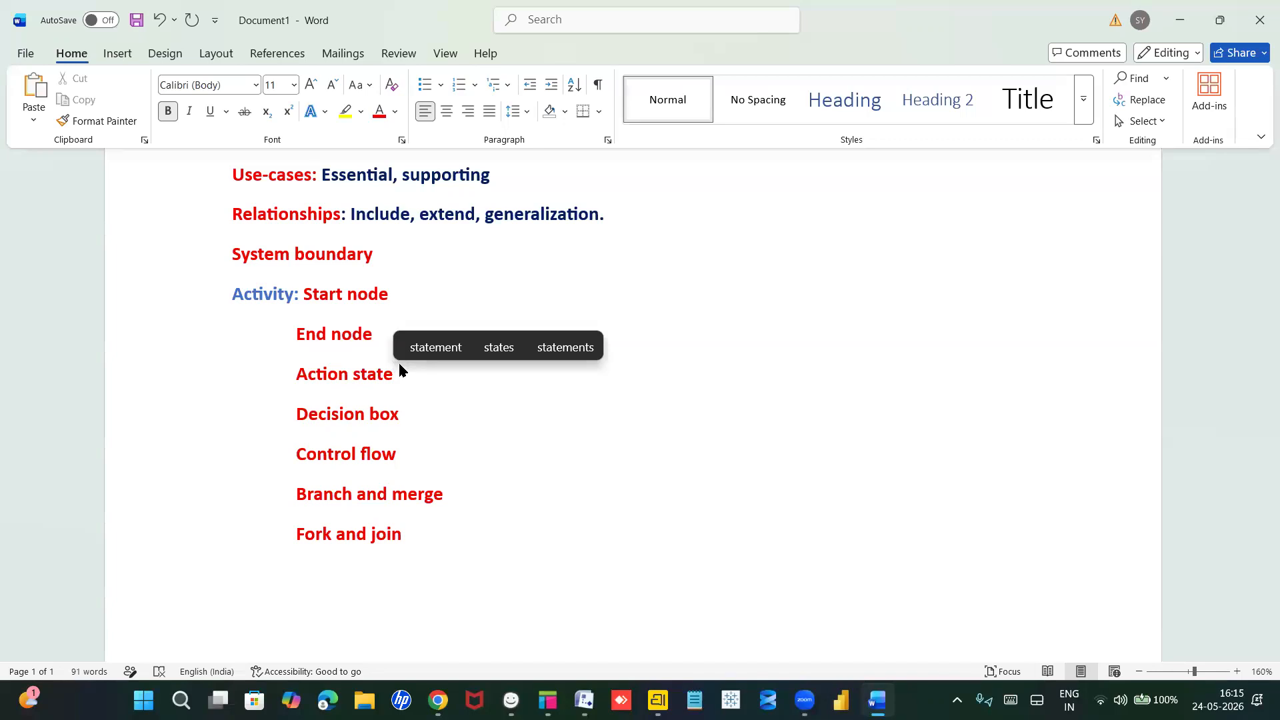
pyautogui.click(429, 542)
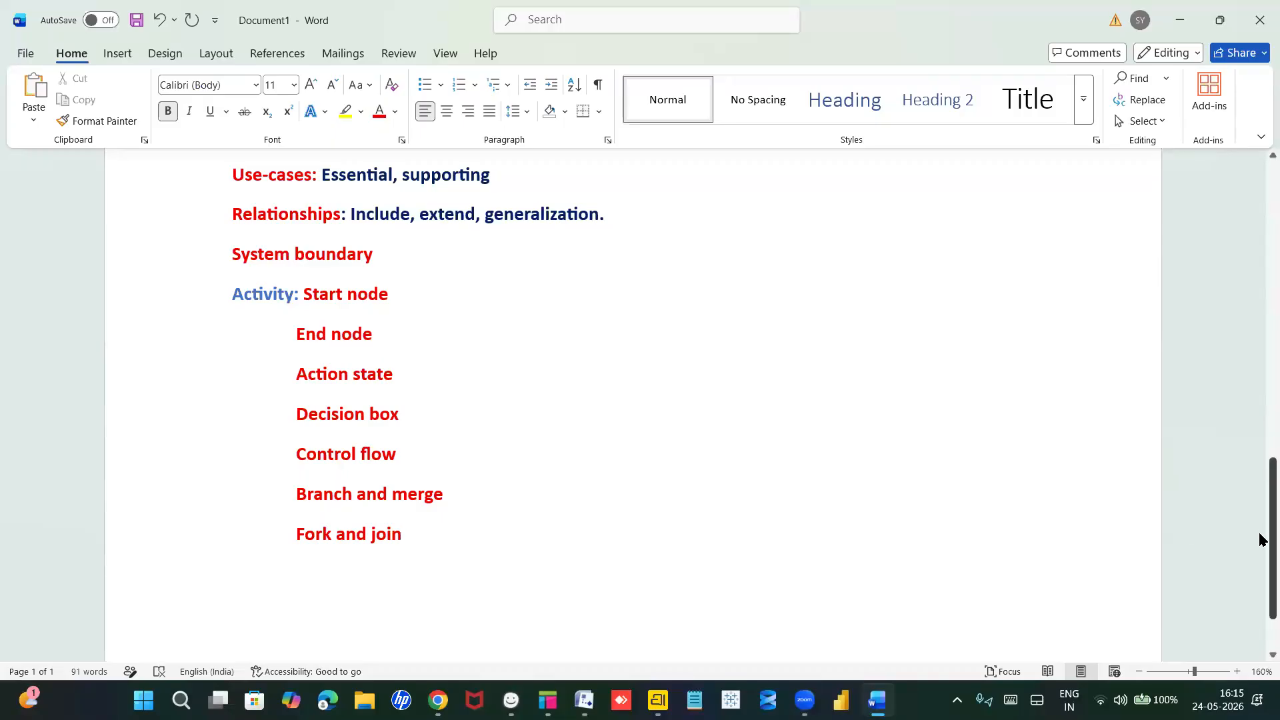
pyautogui.scroll(3, 1260, 518)
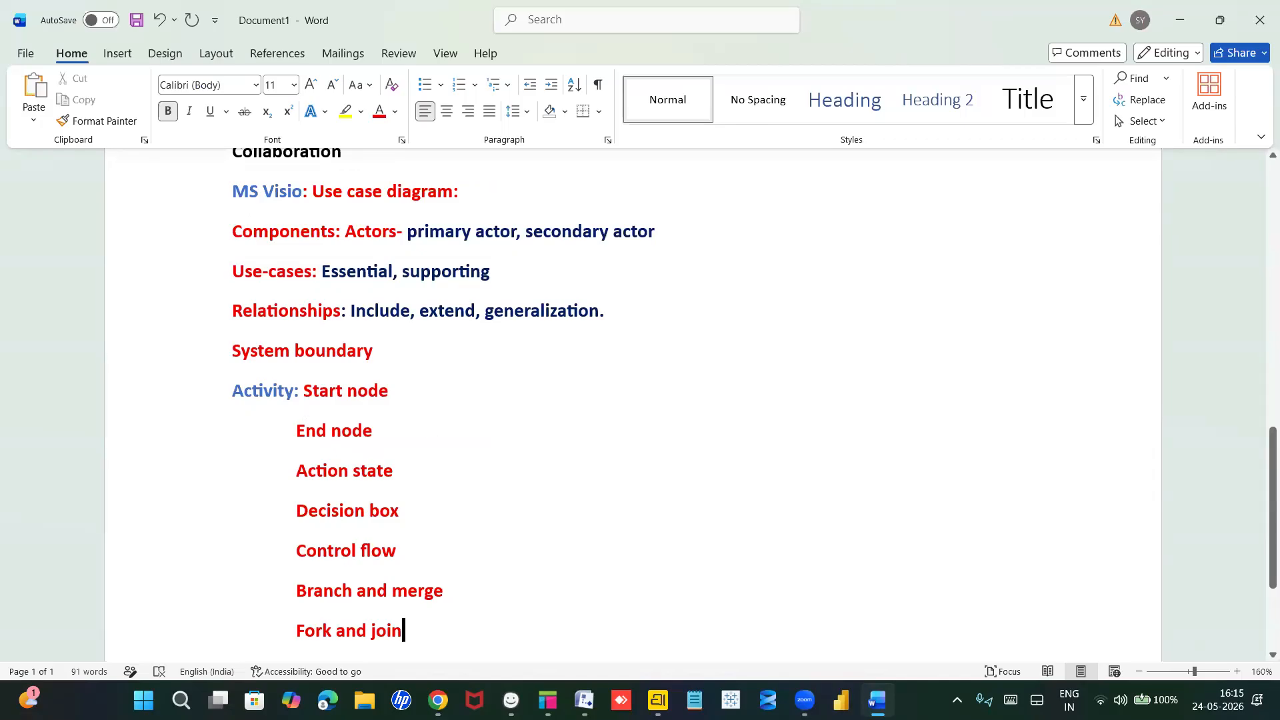
pyautogui.hotkey('alt', 'Tab')
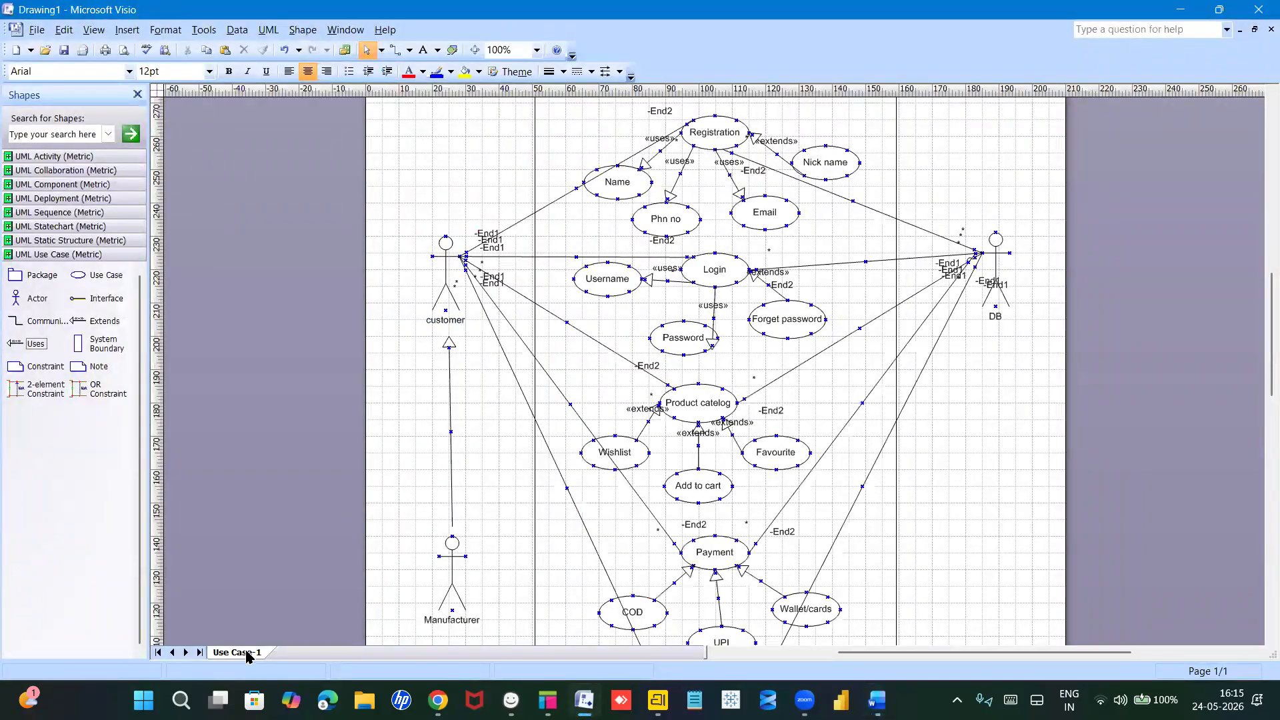
# Step: Add a new page to the drawing named Activity
pyautogui.rightClick(247, 656)
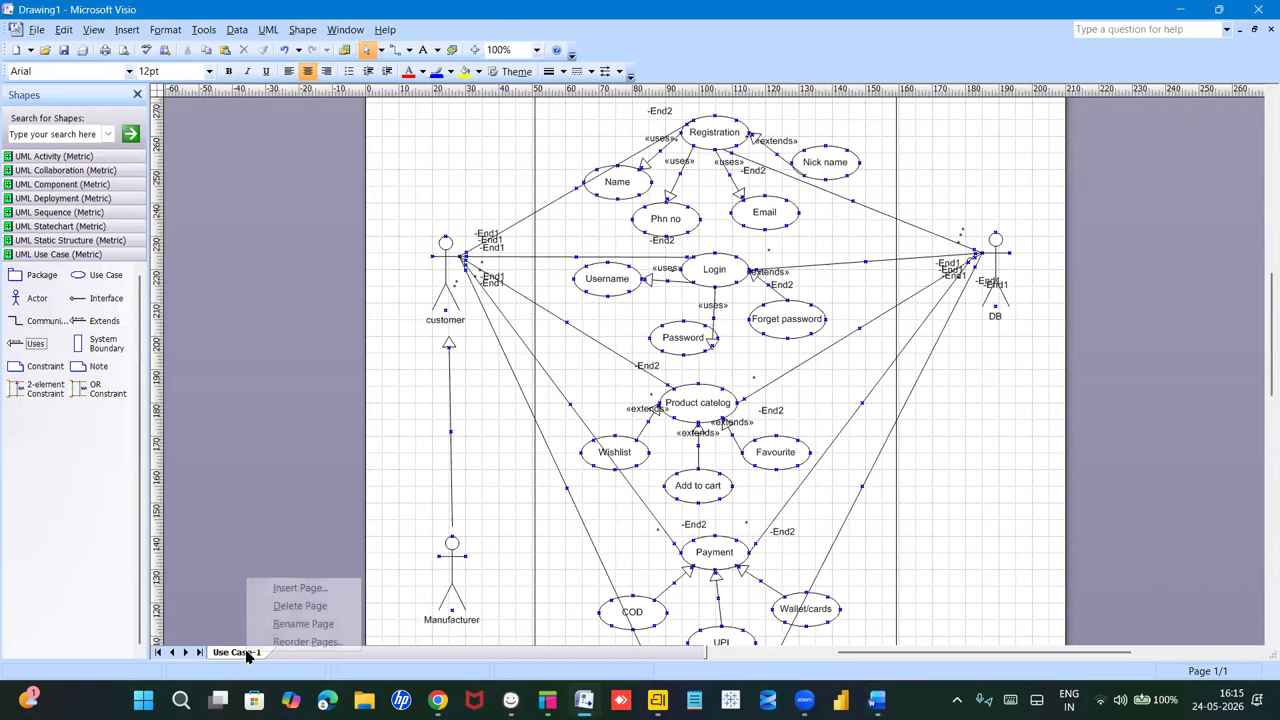
pyautogui.click(275, 590)
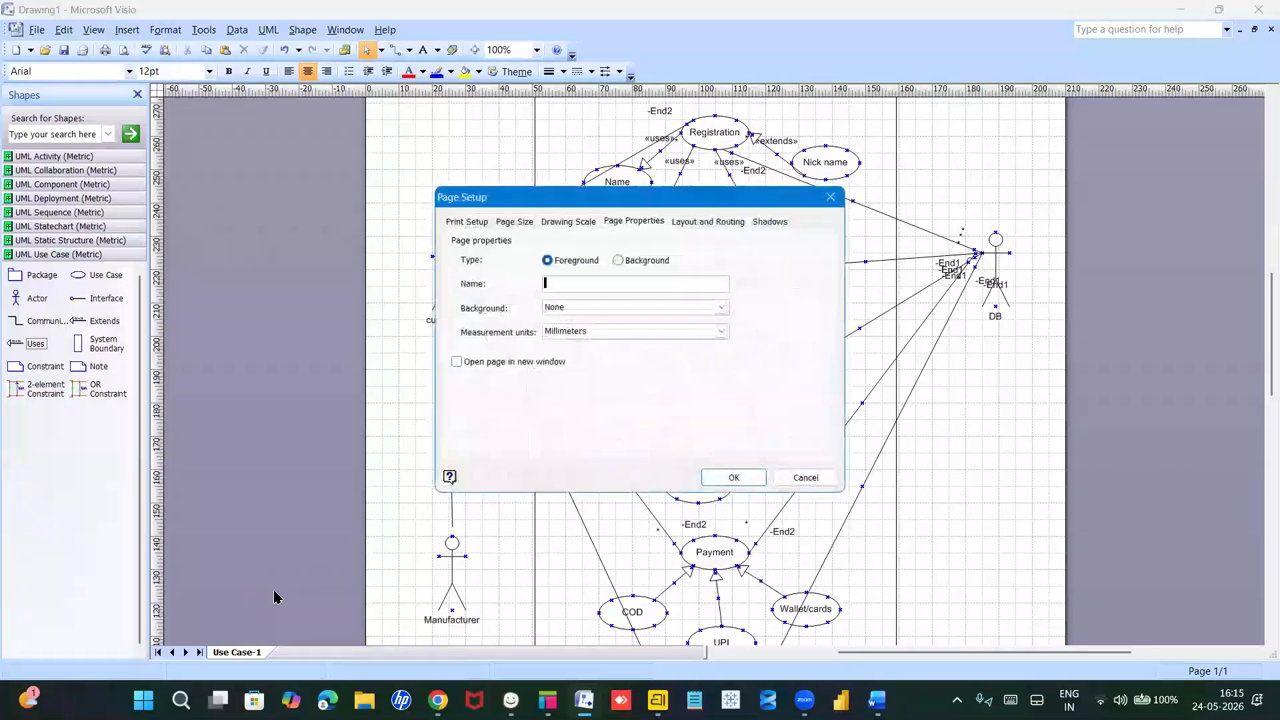
pyautogui.write('Av')
pyautogui.press('BackSpace')
pyautogui.write('c')
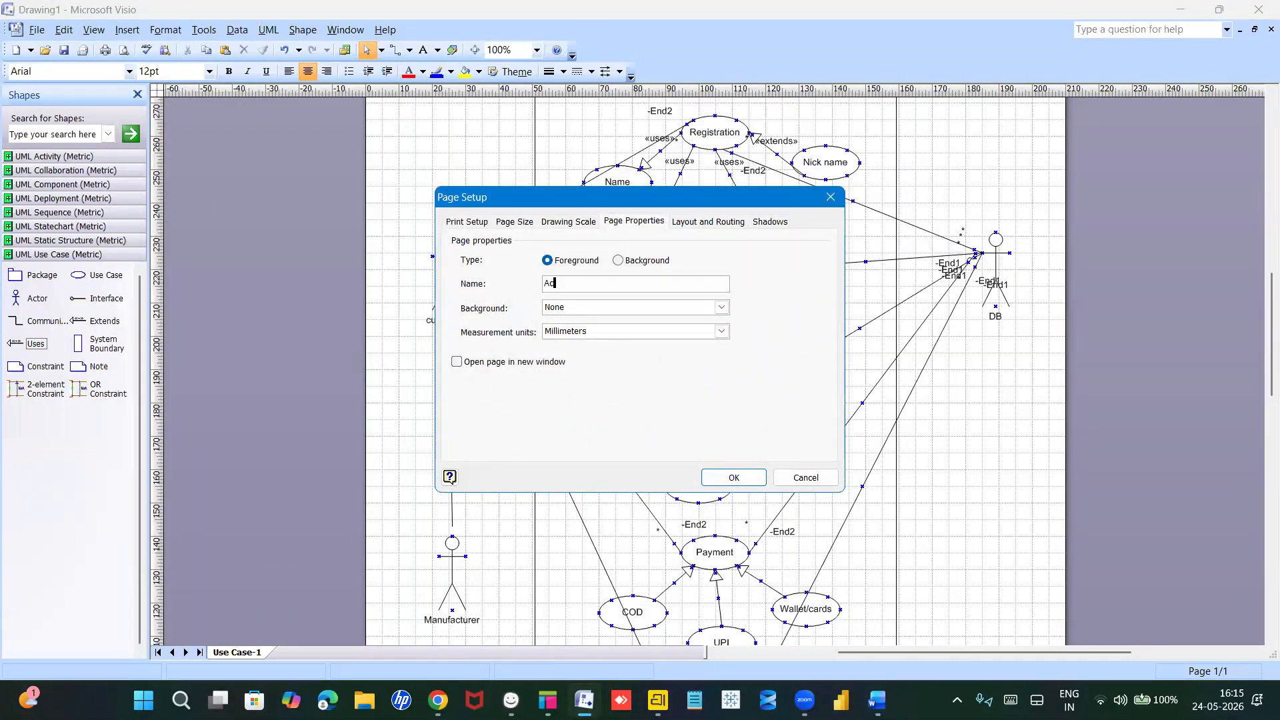
pyautogui.write('tivity')
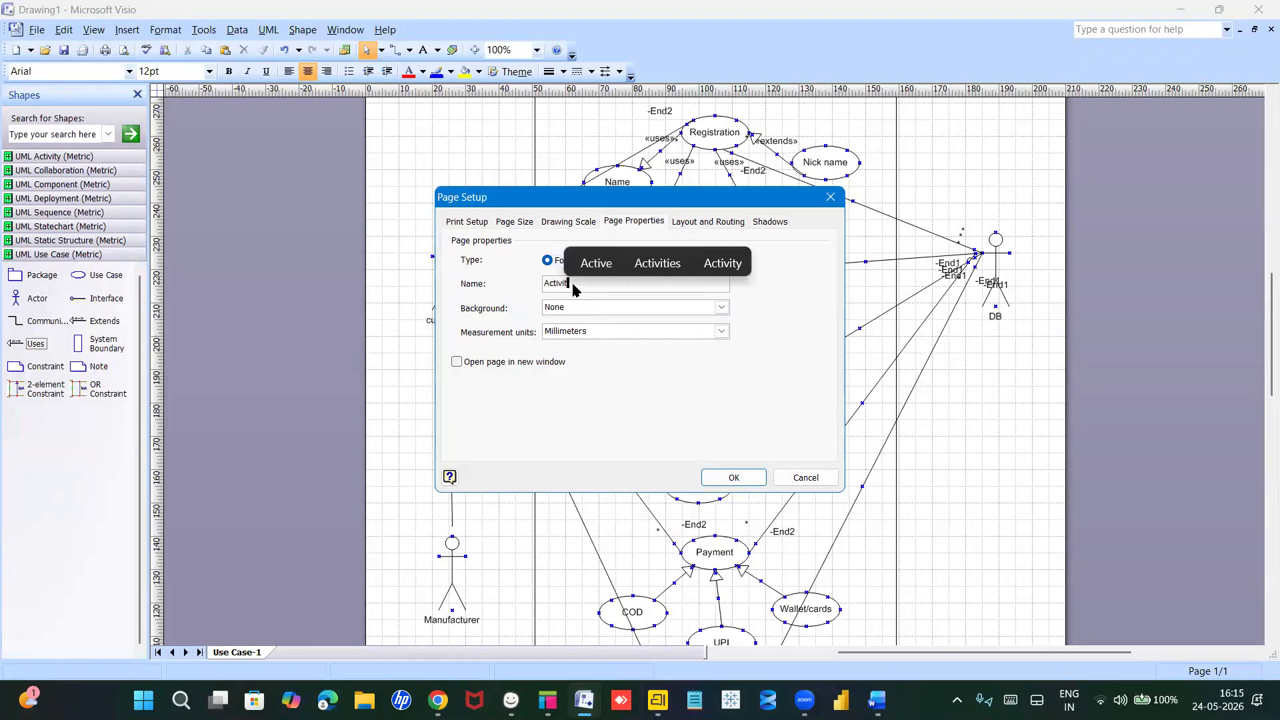
pyautogui.press('Return')
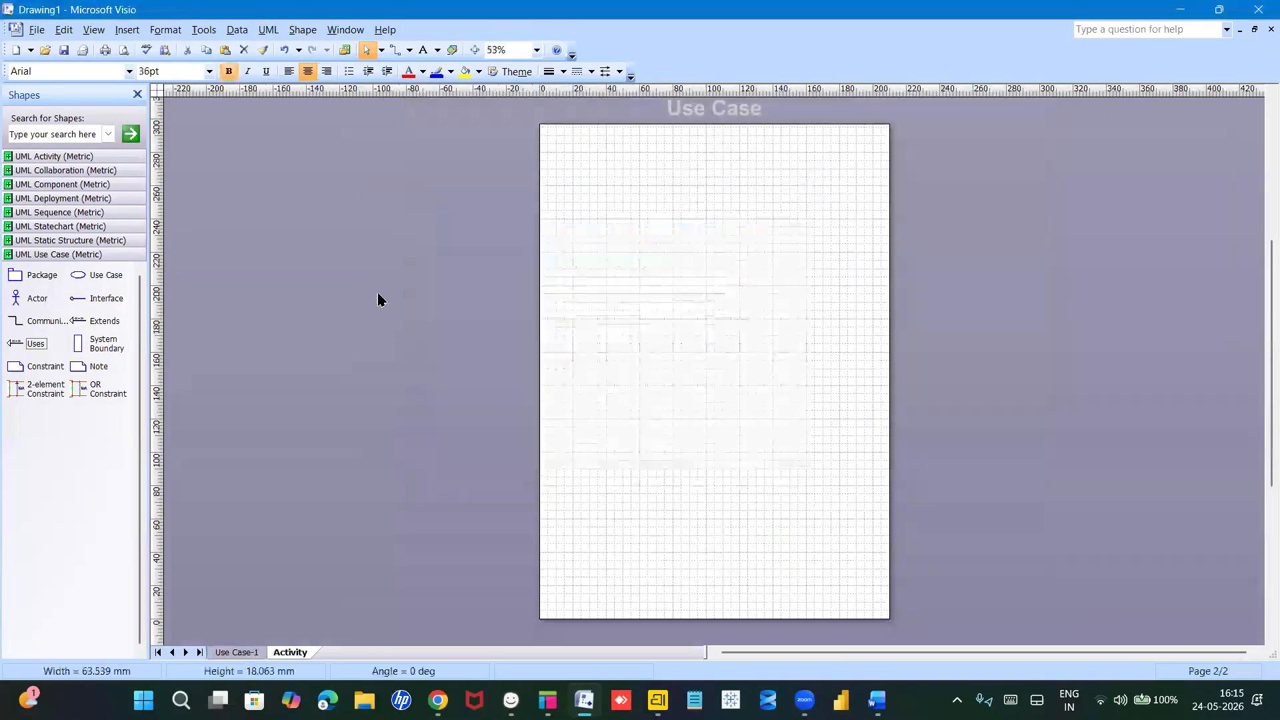
# Step: Zoom the page to 100% and show the UML Activity shapes
pyautogui.click(537, 50)
pyautogui.click(512, 108)
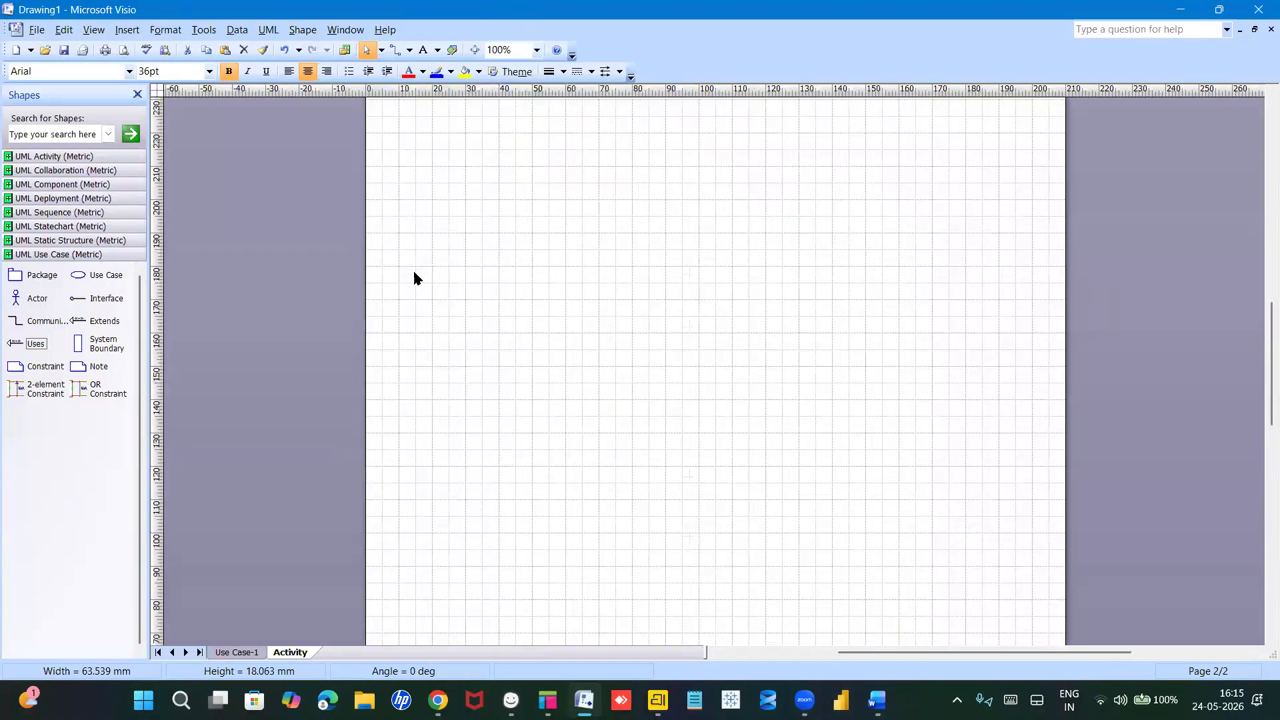
pyautogui.click(67, 157)
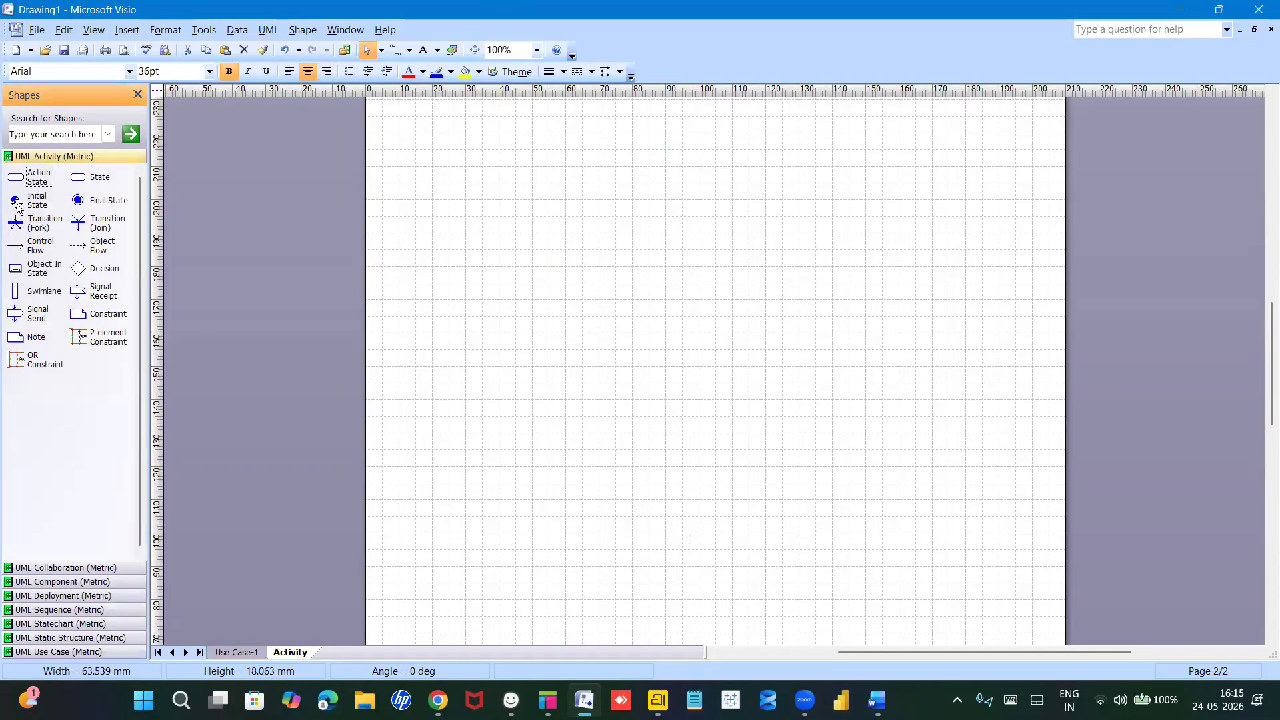
# Step: Place initial state, final state, action state, control flow, decision, fork and join shapes on the page
pyautogui.moveTo(16, 203)
pyautogui.mouseDown()
pyautogui.moveTo(580, 231)
pyautogui.moveTo(572, 200)
pyautogui.mouseUp()
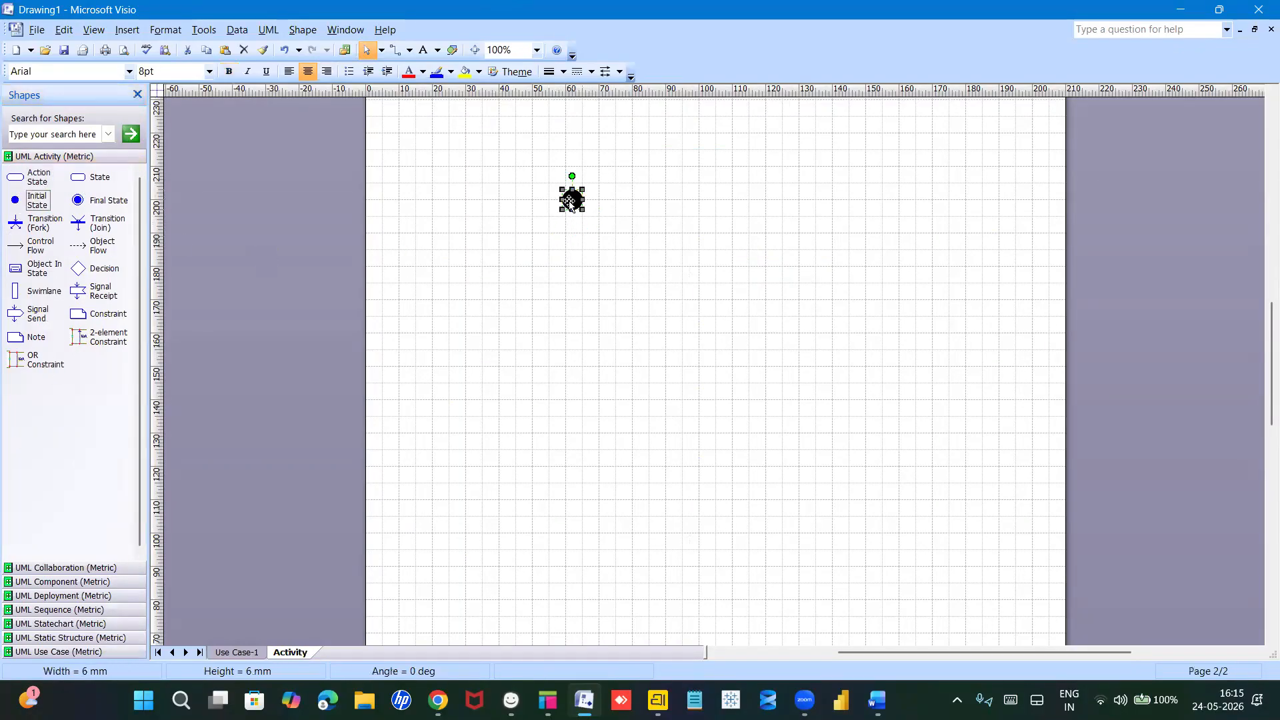
pyautogui.moveTo(84, 202); pyautogui.dragTo(606, 300)
pyautogui.moveTo(20, 177); pyautogui.dragTo(694, 238)
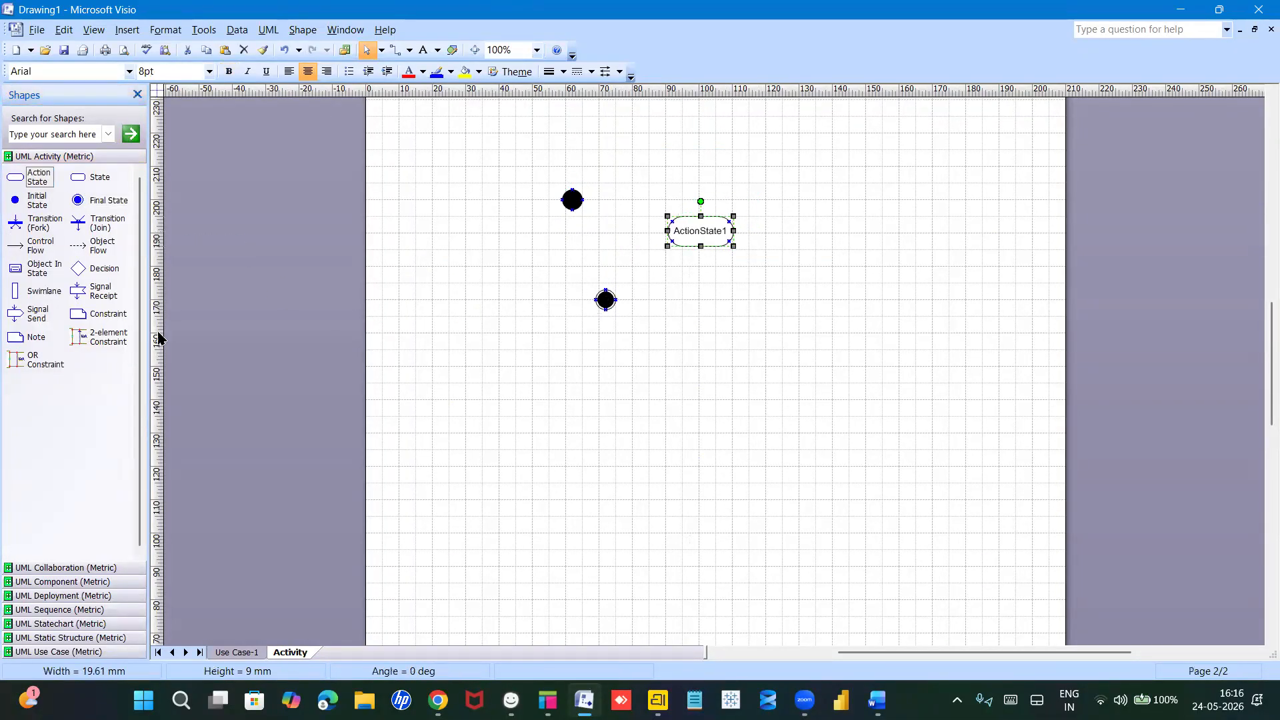
pyautogui.moveTo(29, 246); pyautogui.dragTo(581, 386)
pyautogui.moveTo(79, 268); pyautogui.dragTo(699, 366)
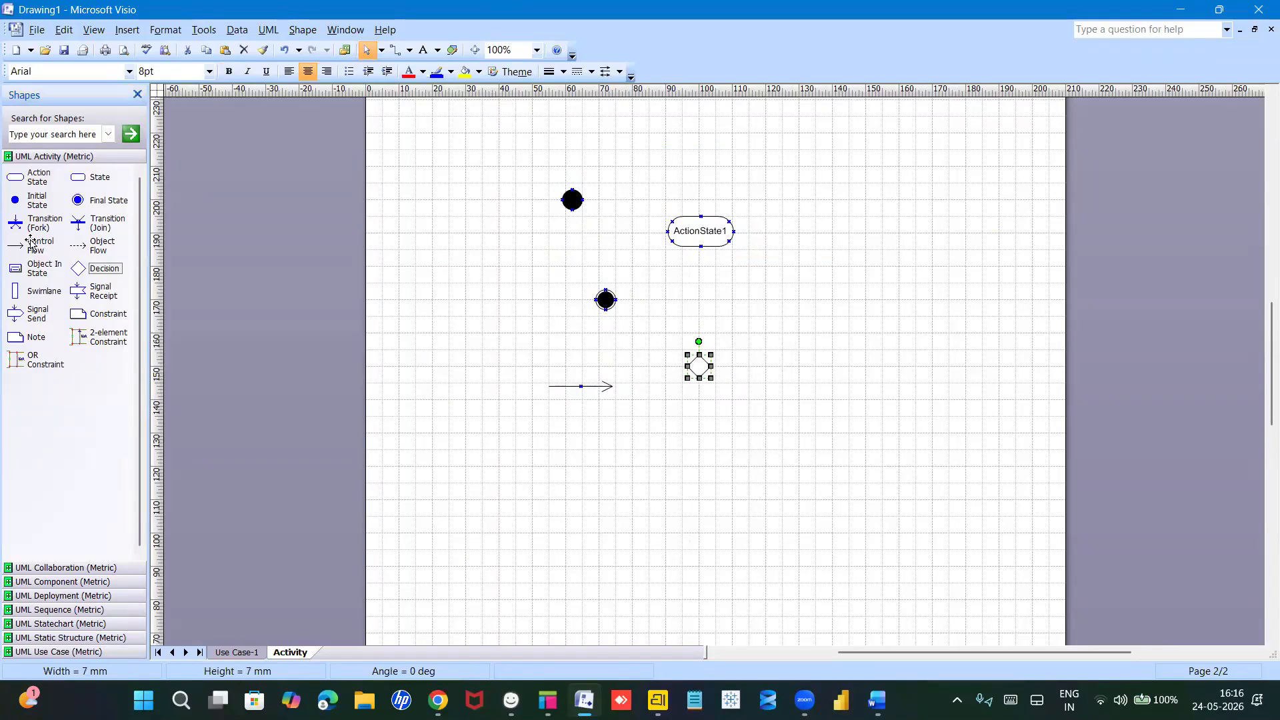
pyautogui.moveTo(18, 225); pyautogui.dragTo(496, 253)
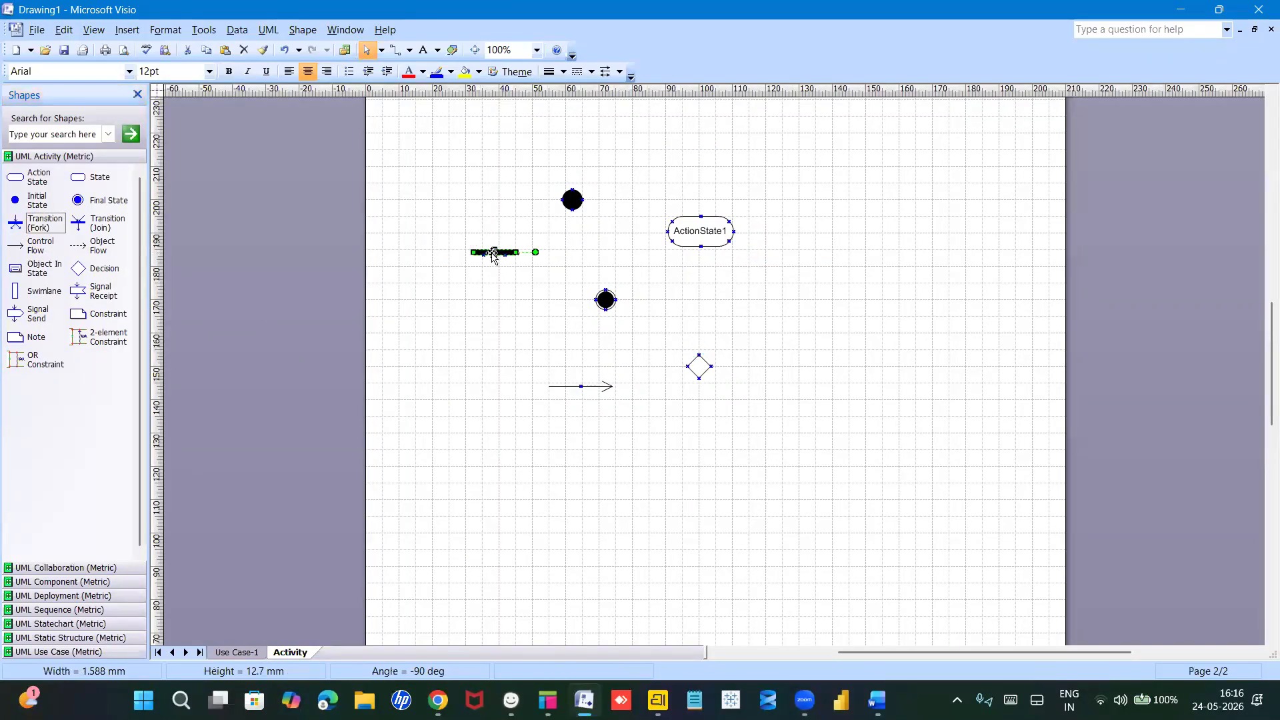
pyautogui.moveTo(80, 227); pyautogui.dragTo(503, 332)
pyautogui.click(500, 294)
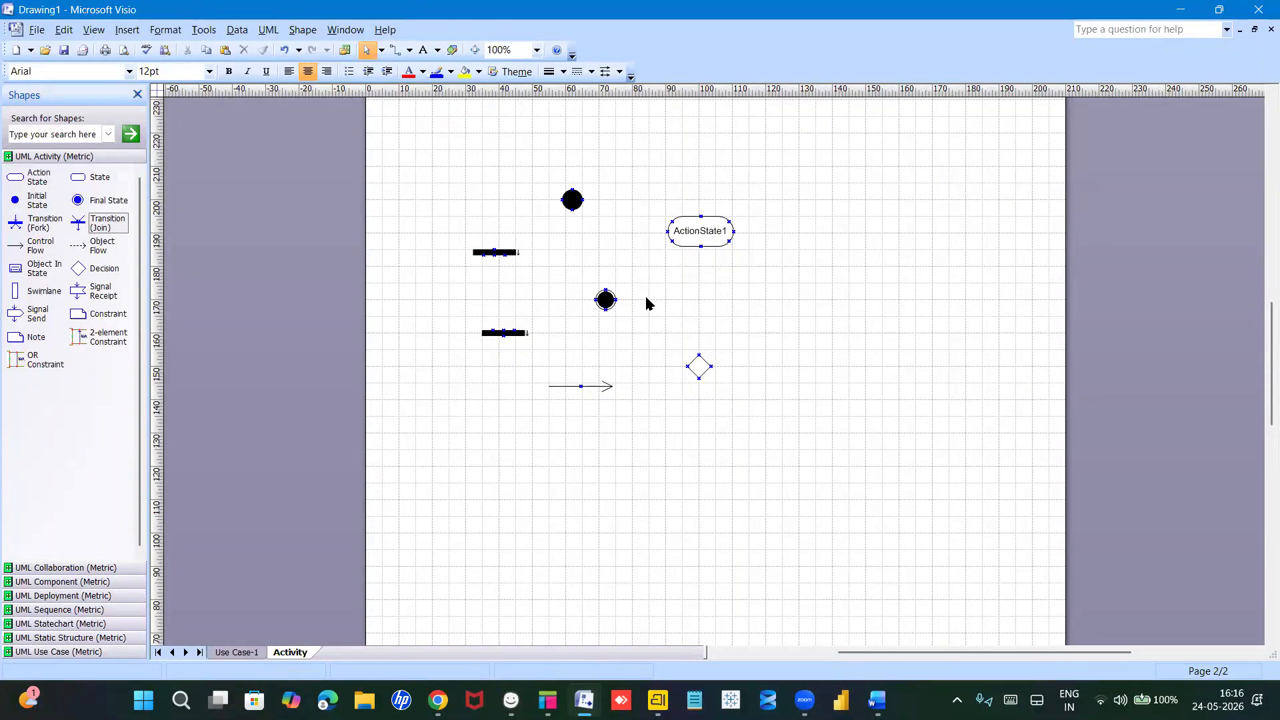
pyautogui.click(576, 201)
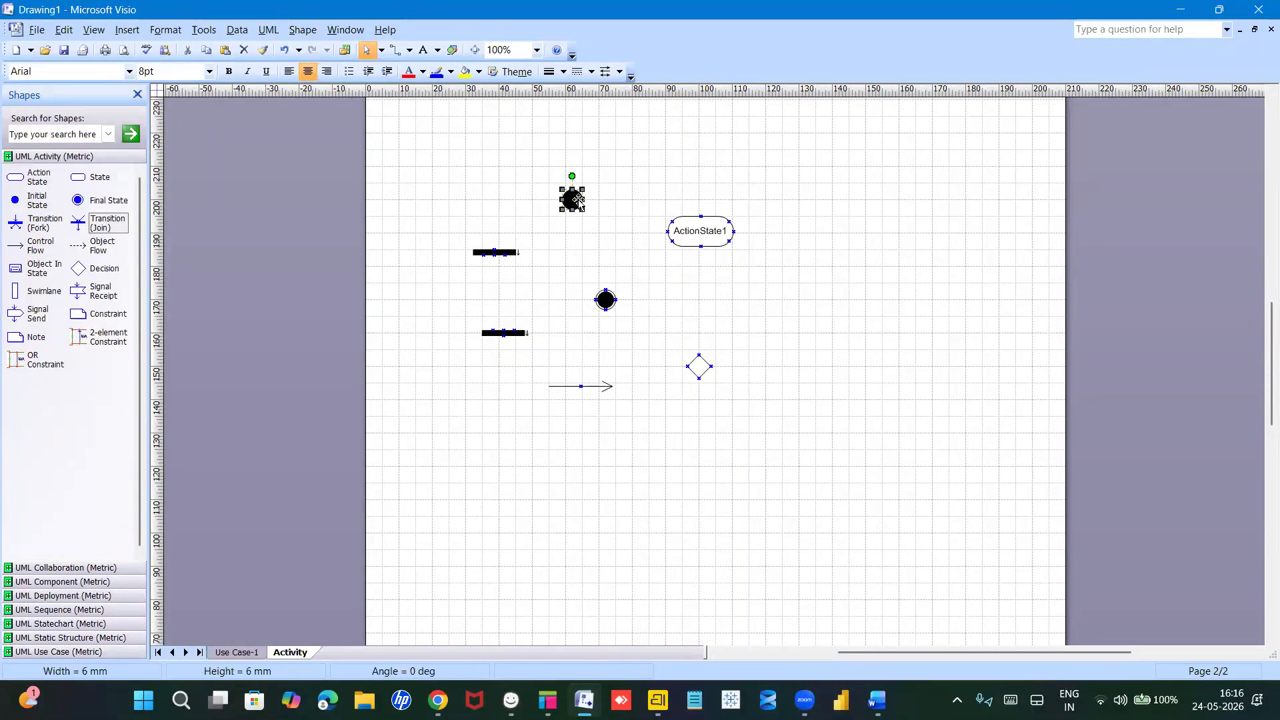
# Step: Delete the state circles, fork and join bars, control flow, decision and ActionState1 shapes
pyautogui.press('Delete')
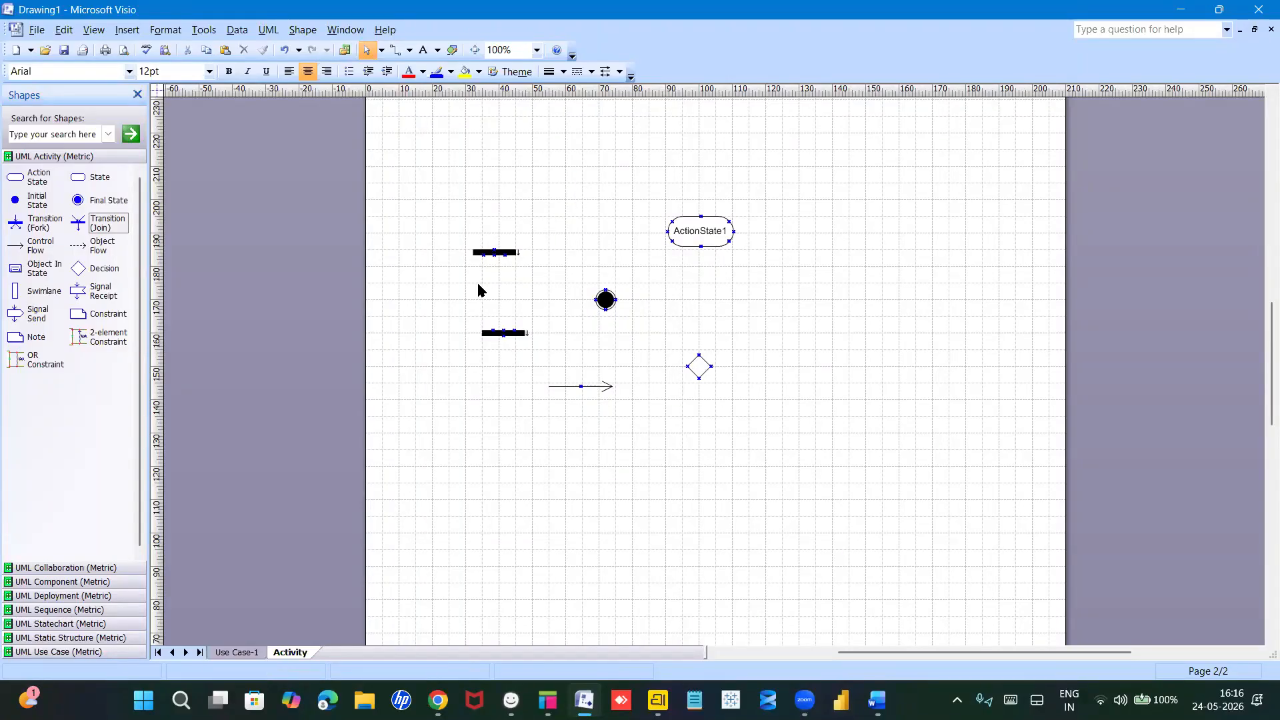
pyautogui.click(494, 253)
pyautogui.press('Delete')
pyautogui.click(604, 301)
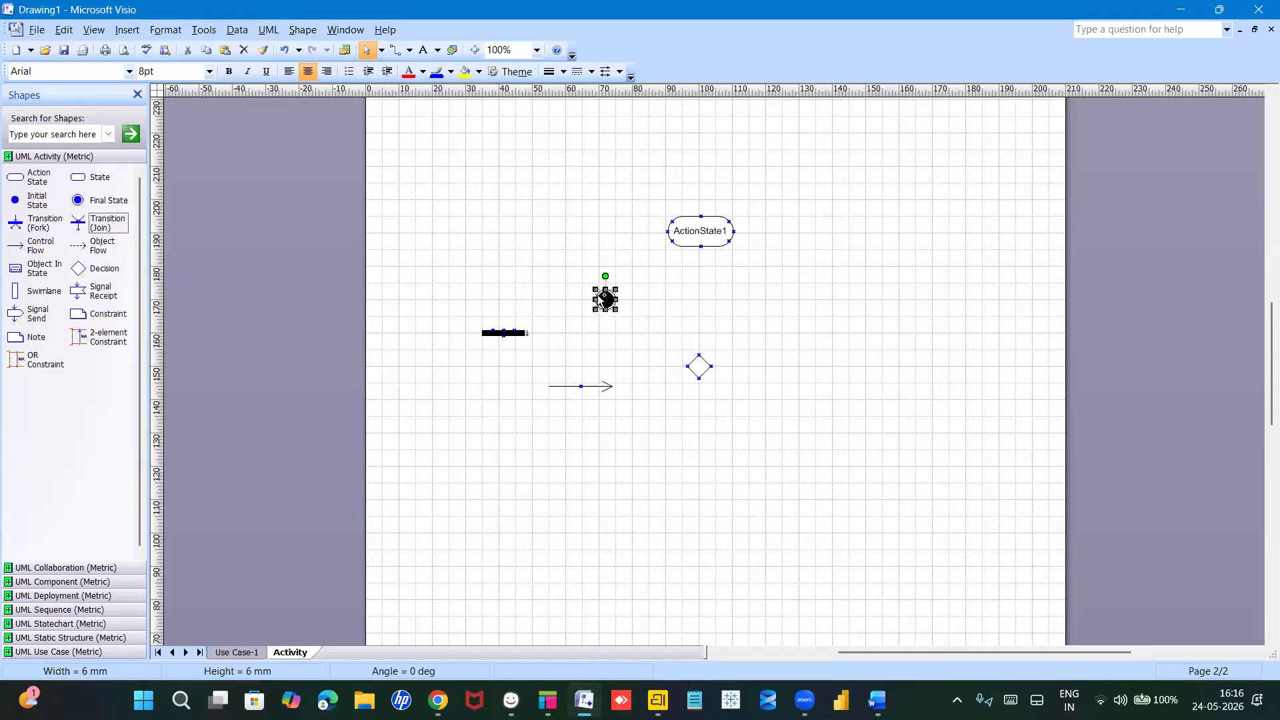
pyautogui.press('Delete')
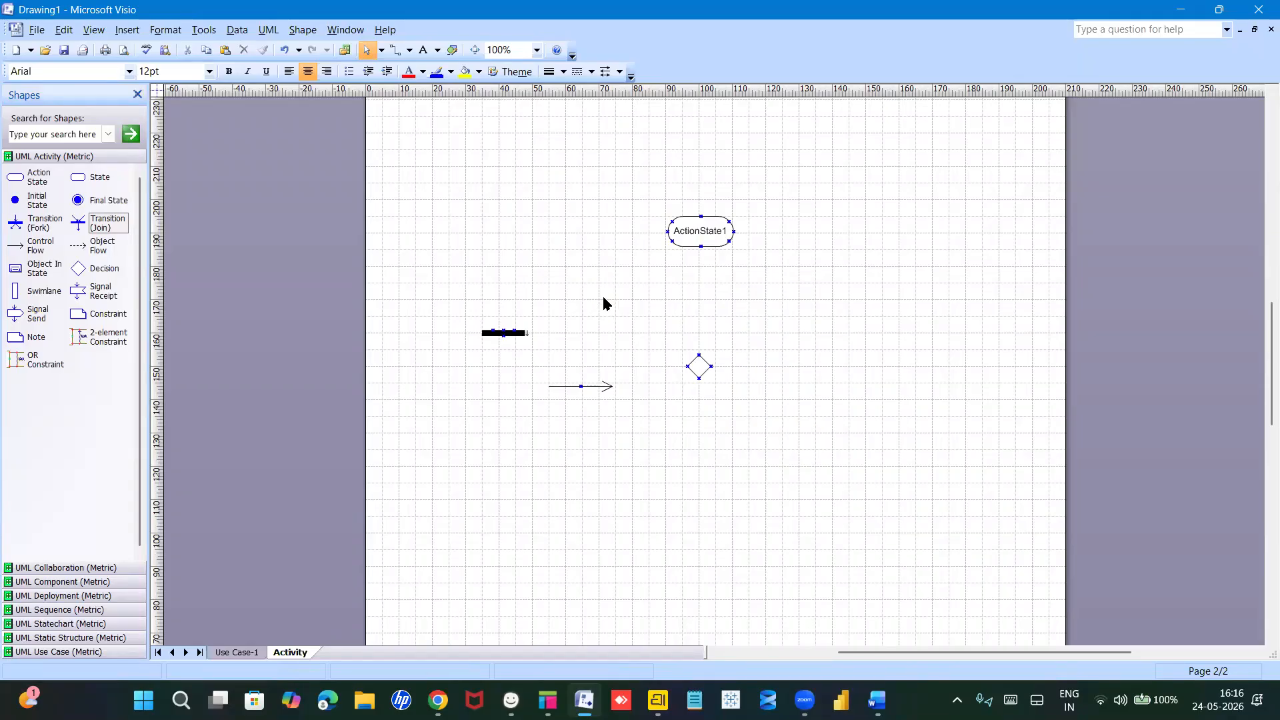
pyautogui.click(510, 334)
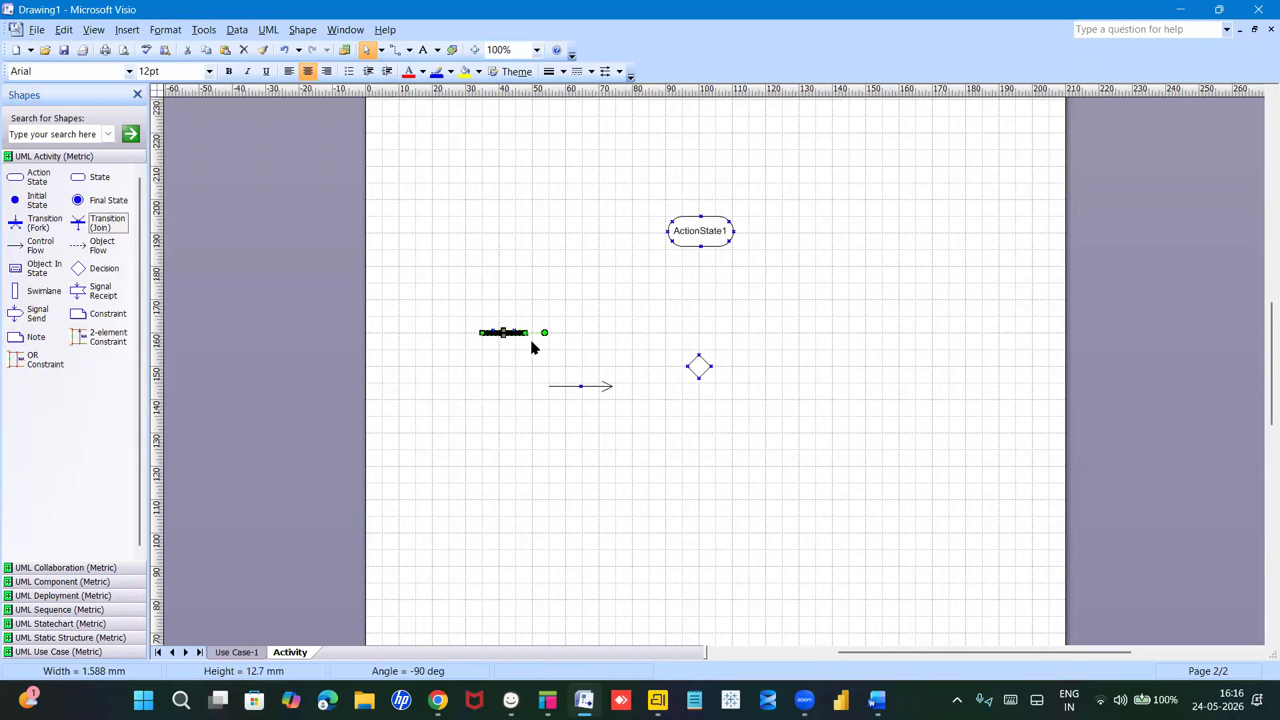
pyautogui.press('Delete')
pyautogui.click(591, 386)
pyautogui.press('Delete')
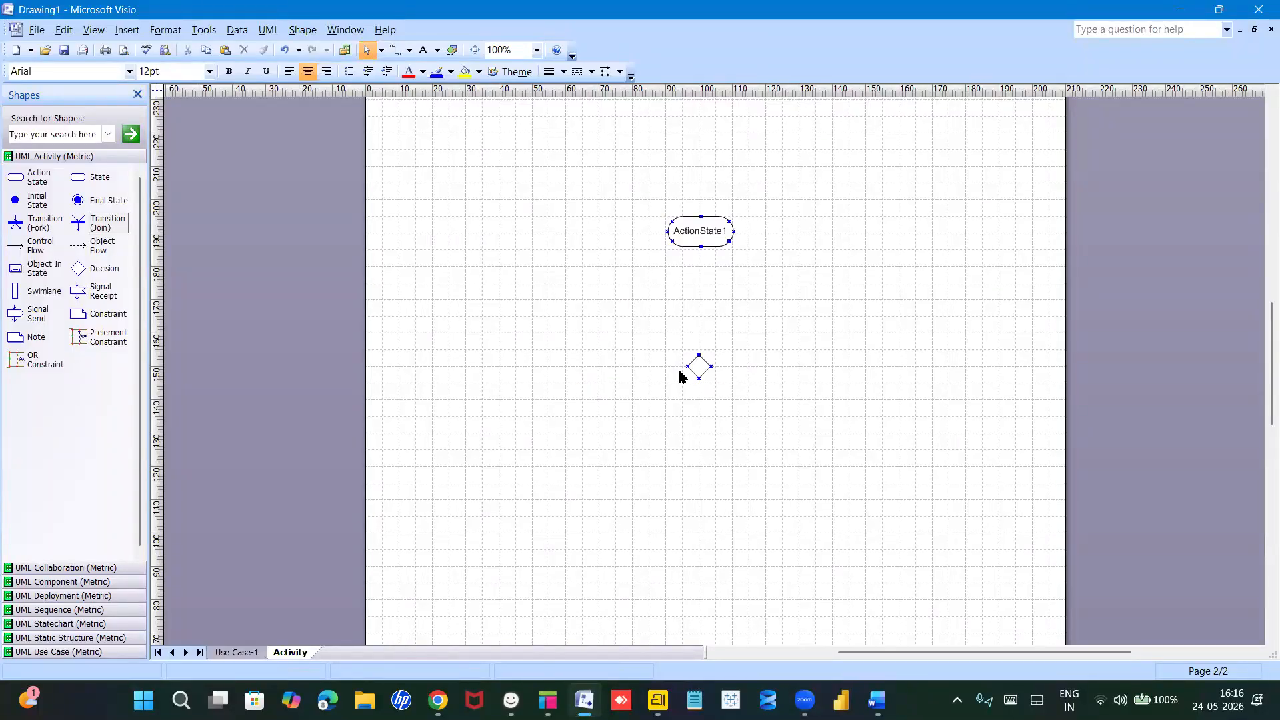
pyautogui.click(705, 368)
pyautogui.press('Delete')
pyautogui.click(701, 231)
pyautogui.press('Delete')
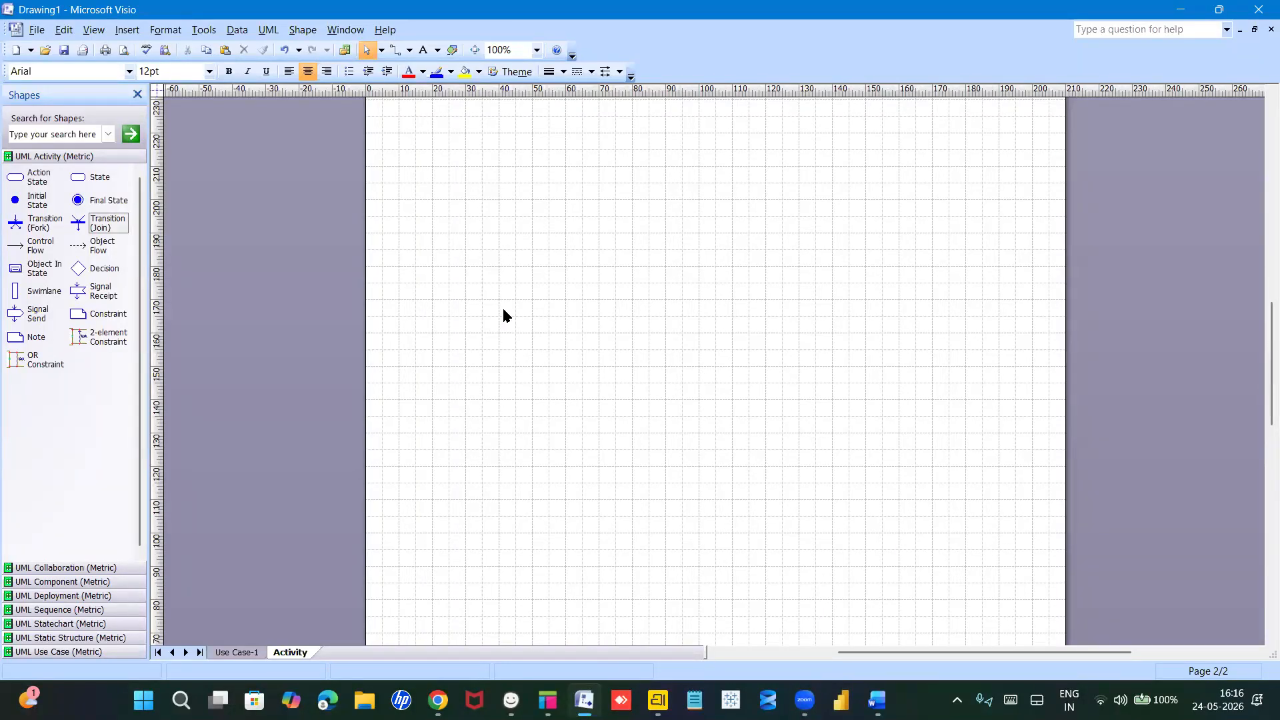
# Step: Place one Initial State near the top-left of the empty Activity page
pyautogui.moveTo(14, 199); pyautogui.dragTo(469, 177)
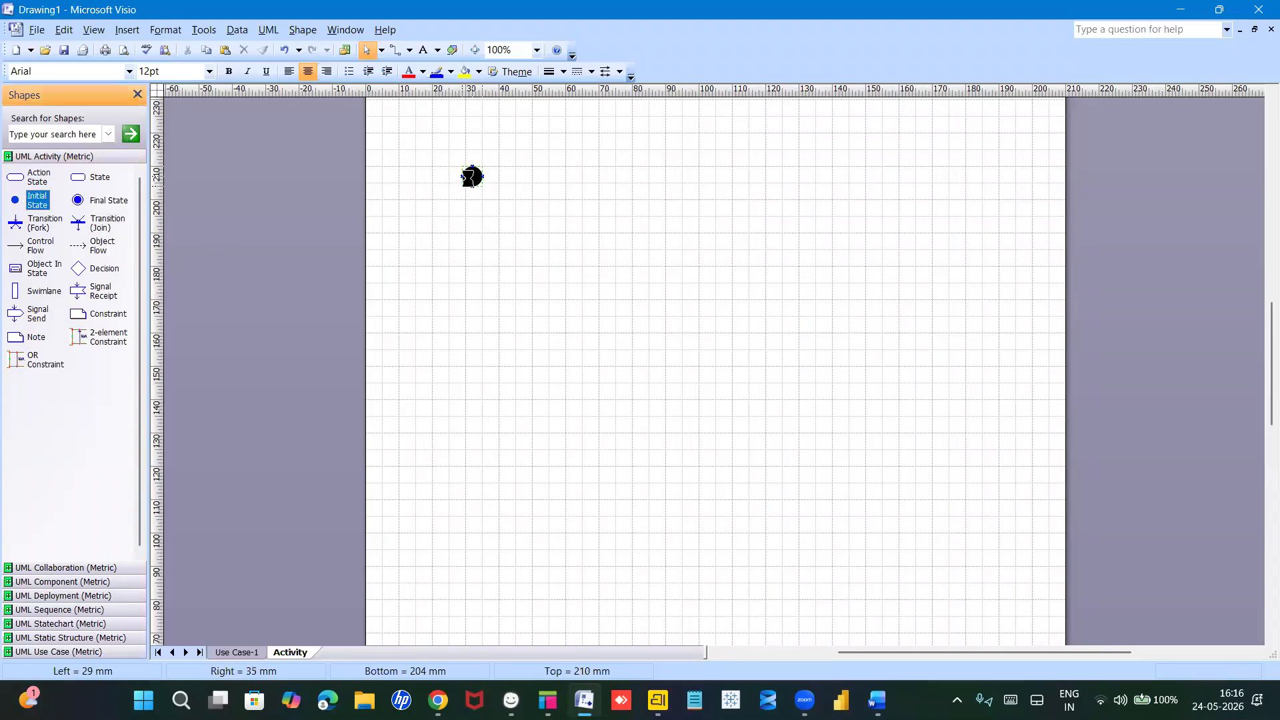
pyautogui.click(503, 269)
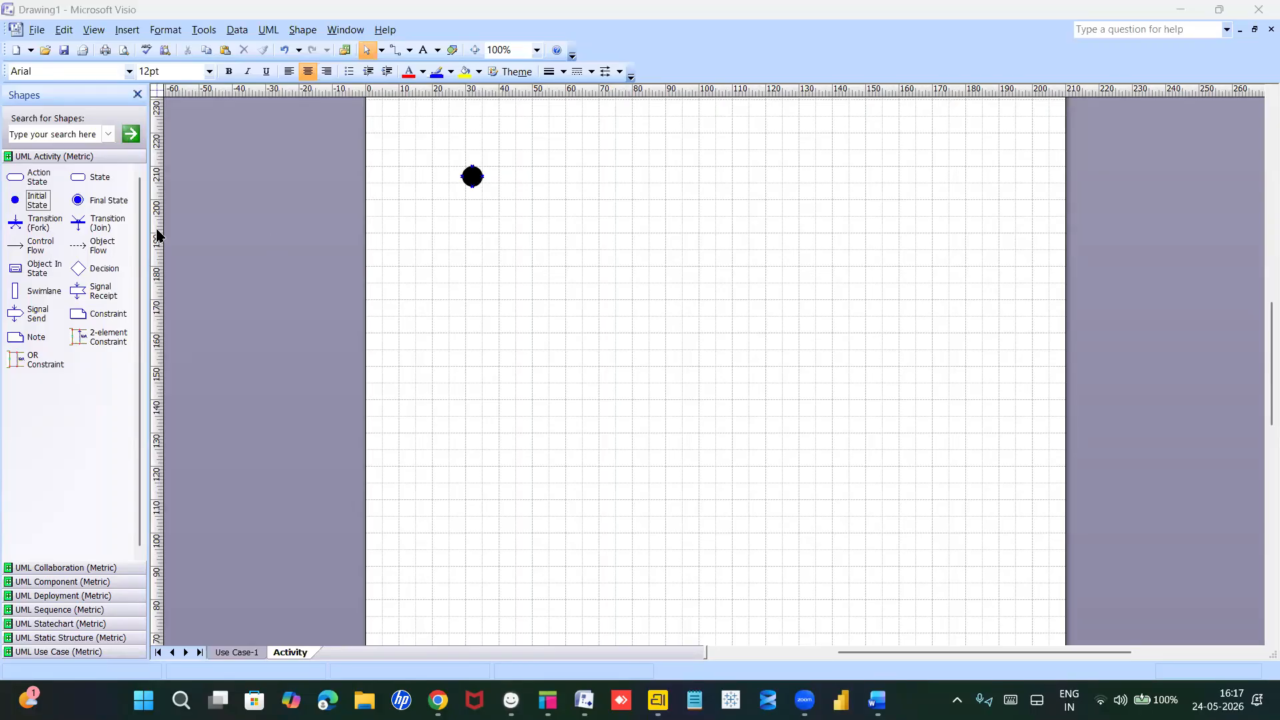
pyautogui.click(88, 32)
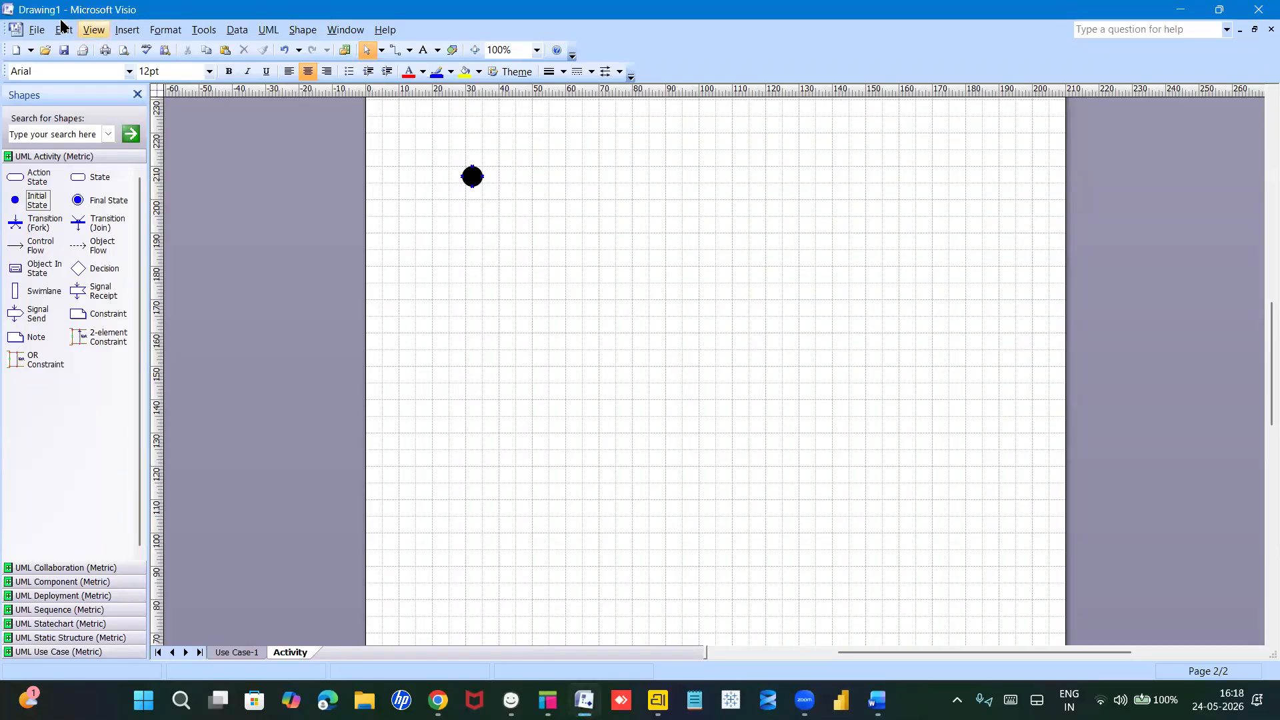
pyautogui.click(120, 31)
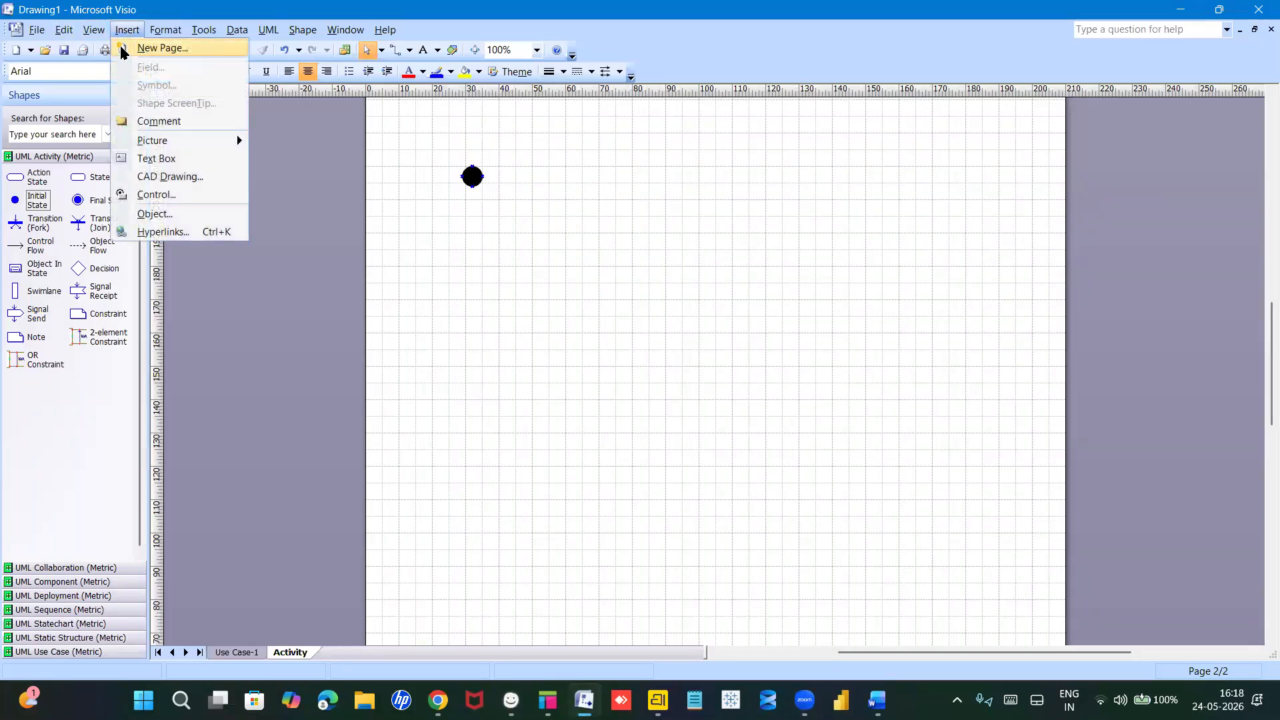
pyautogui.moveTo(161, 29)
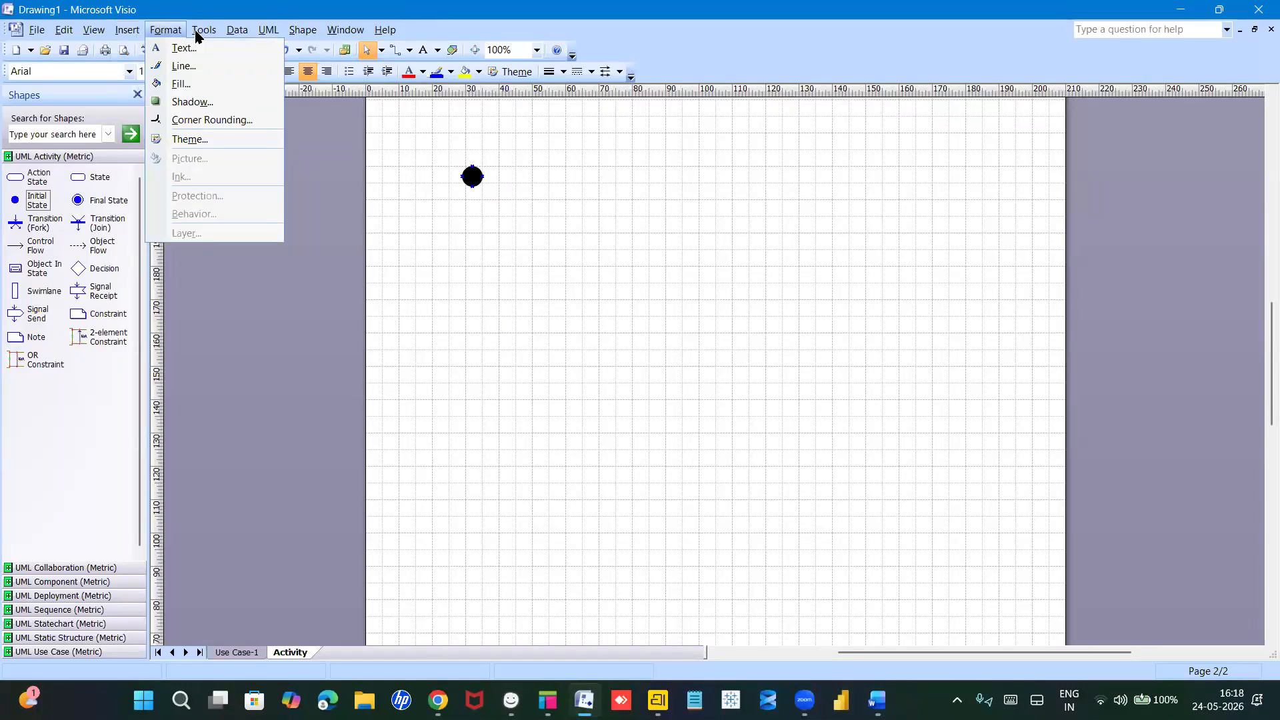
pyautogui.moveTo(198, 37)
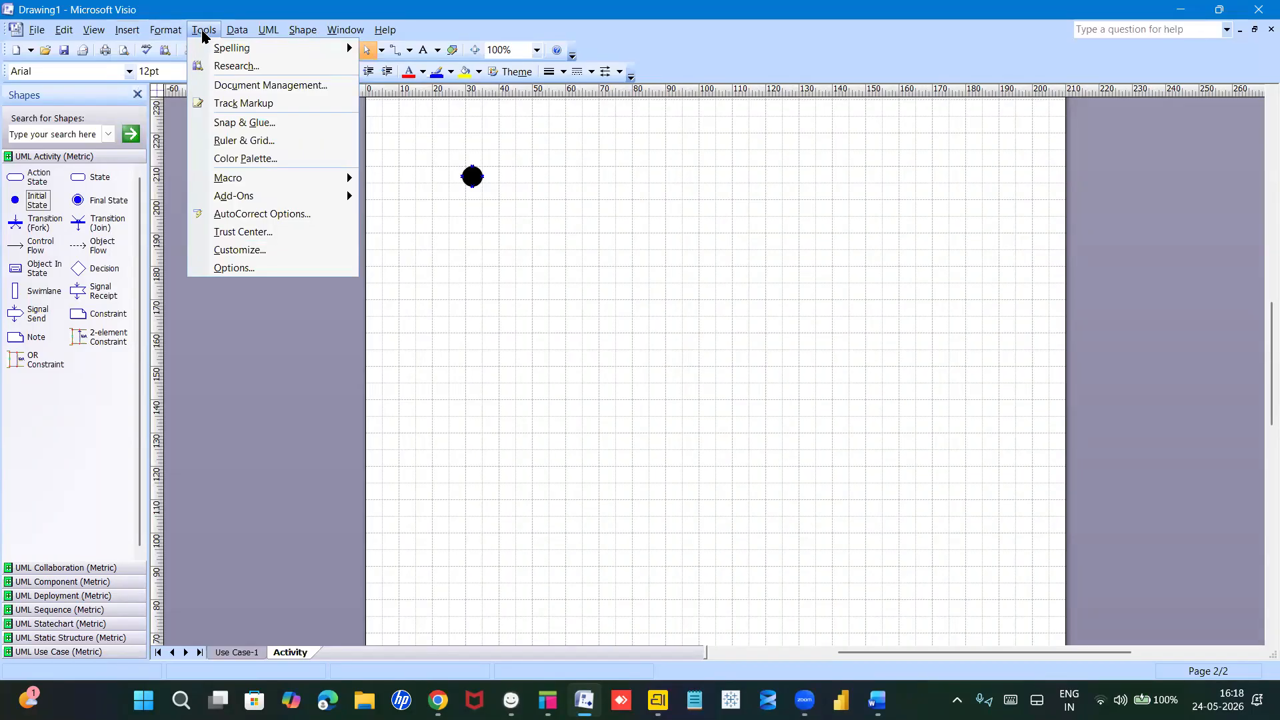
pyautogui.moveTo(264, 38)
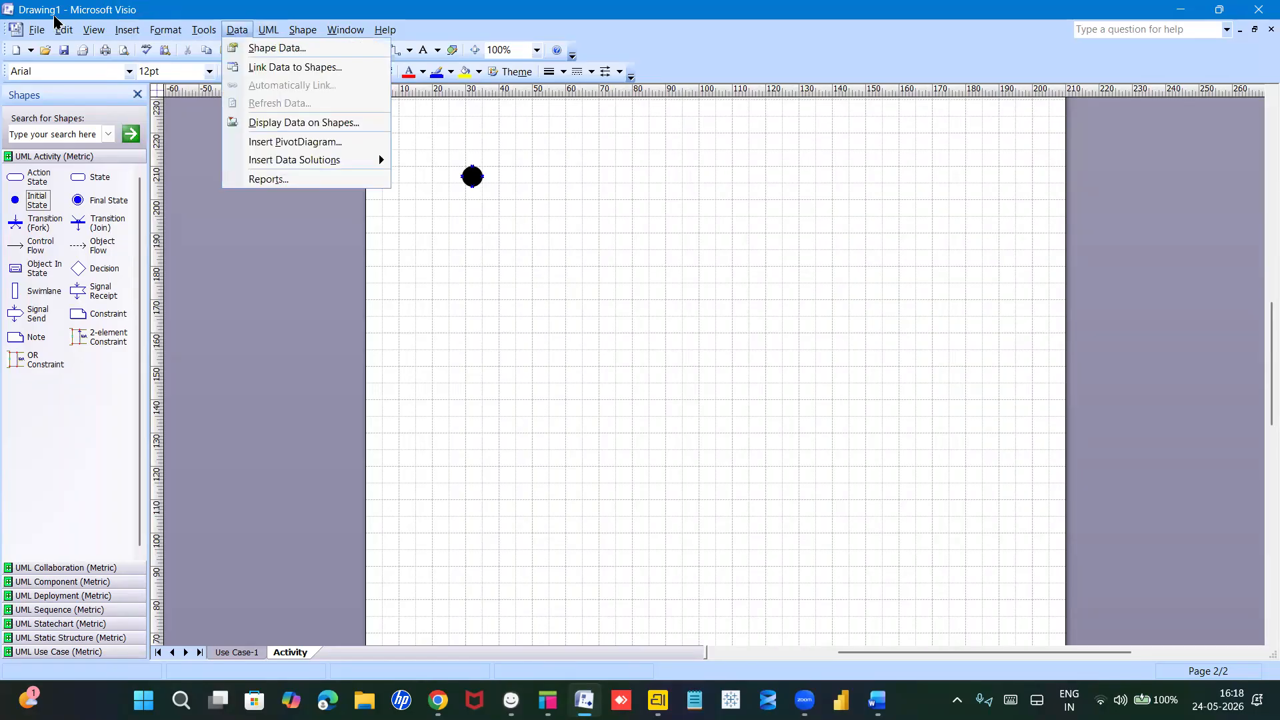
pyautogui.moveTo(53, 33)
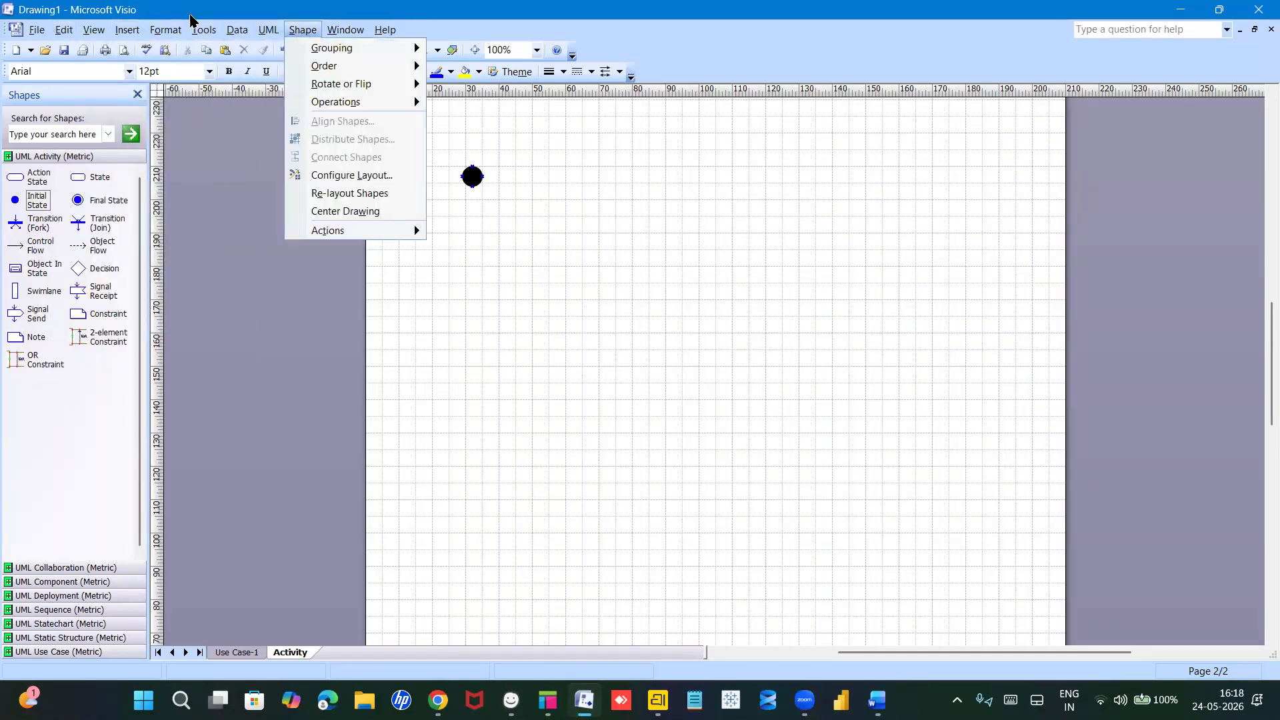
pyautogui.moveTo(96, 33)
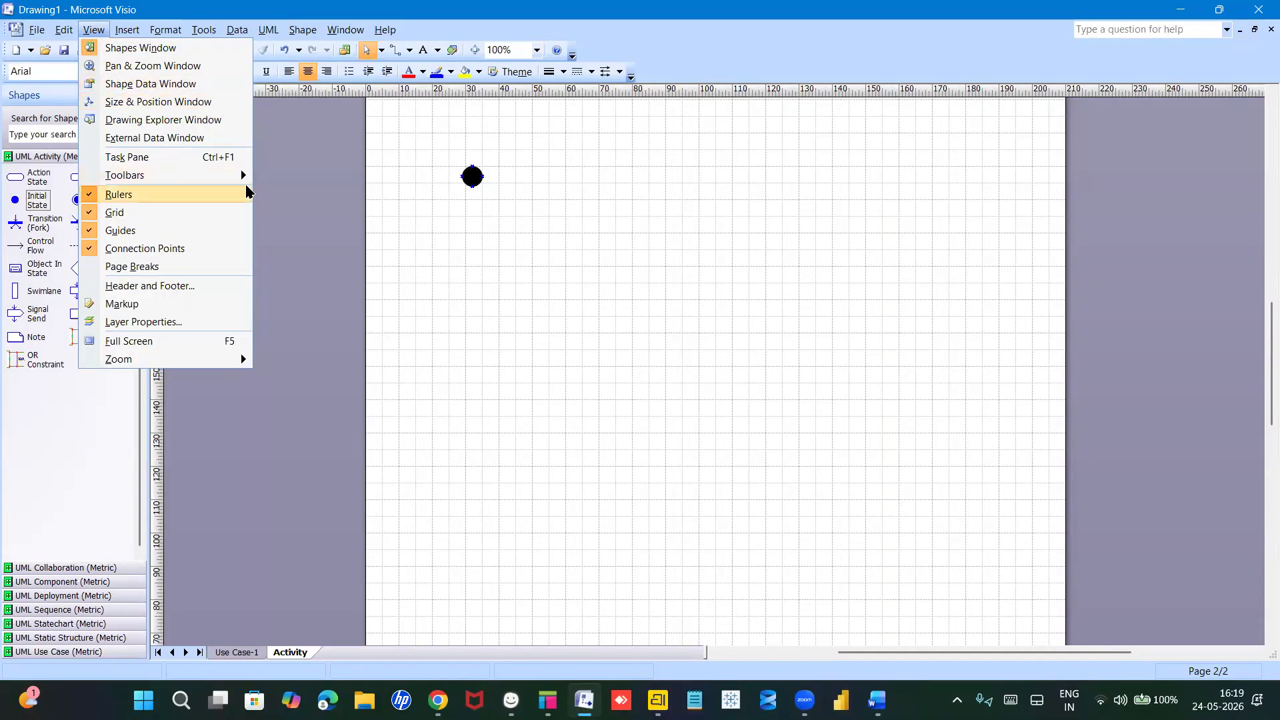
pyautogui.click(405, 293)
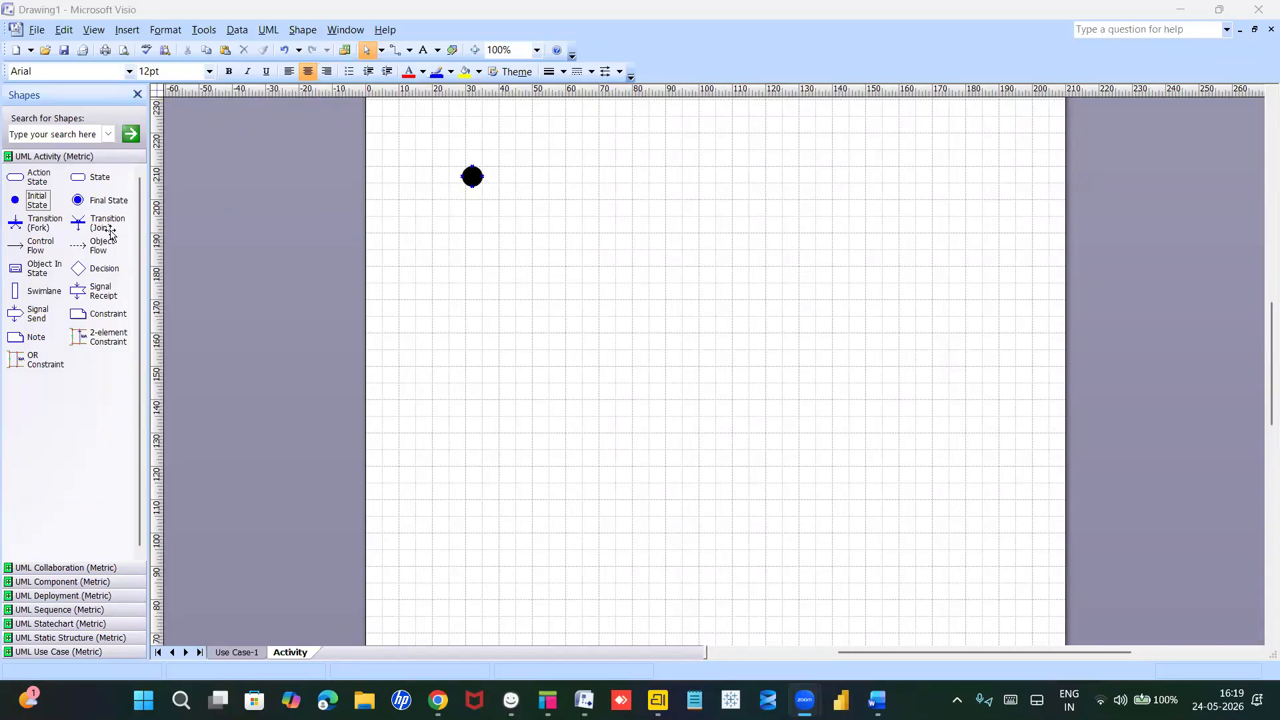
# Step: Add action states named registration and username below the initial state
pyautogui.moveTo(27, 177); pyautogui.dragTo(475, 248)
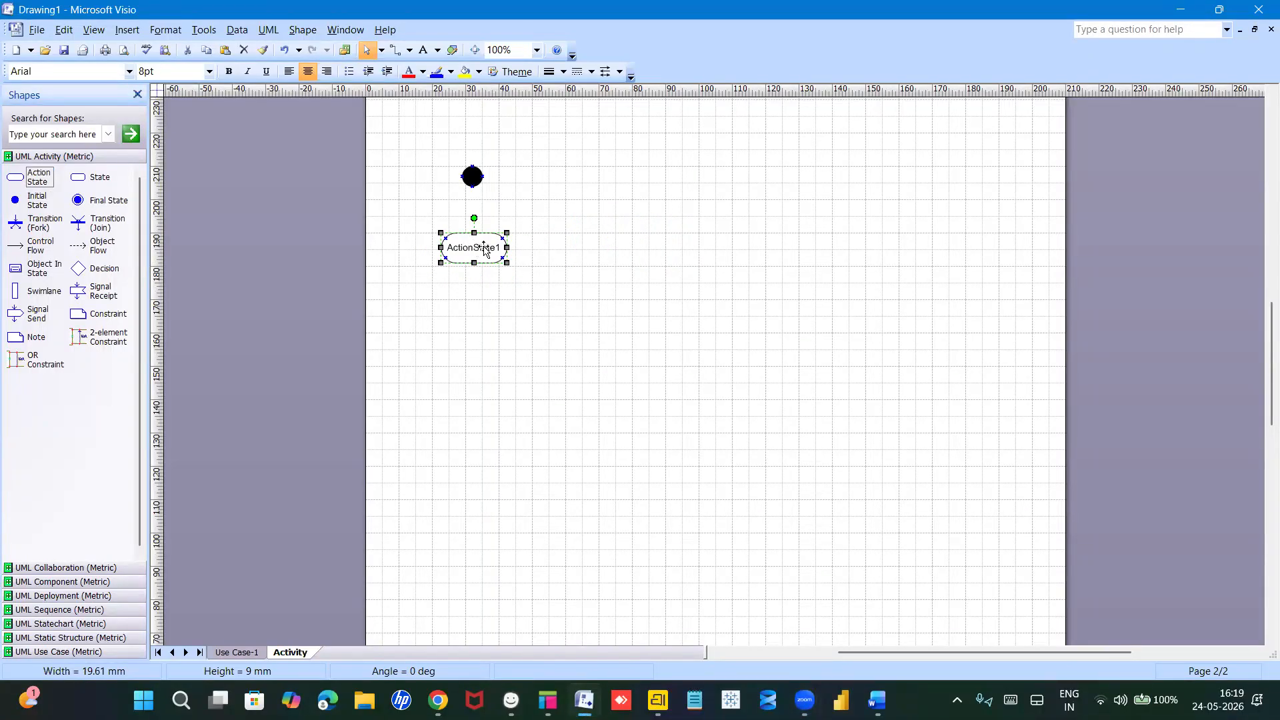
pyautogui.doubleClick(484, 249)
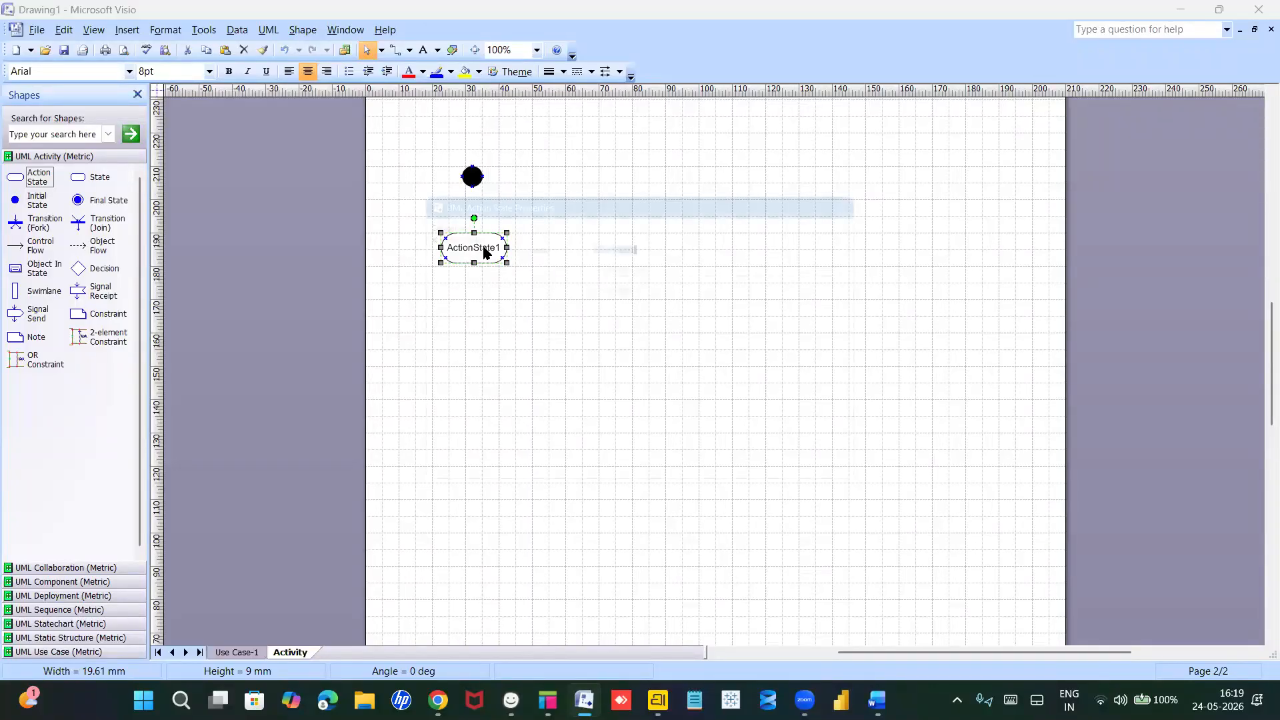
pyautogui.press('BackSpace')
pyautogui.write('regist')
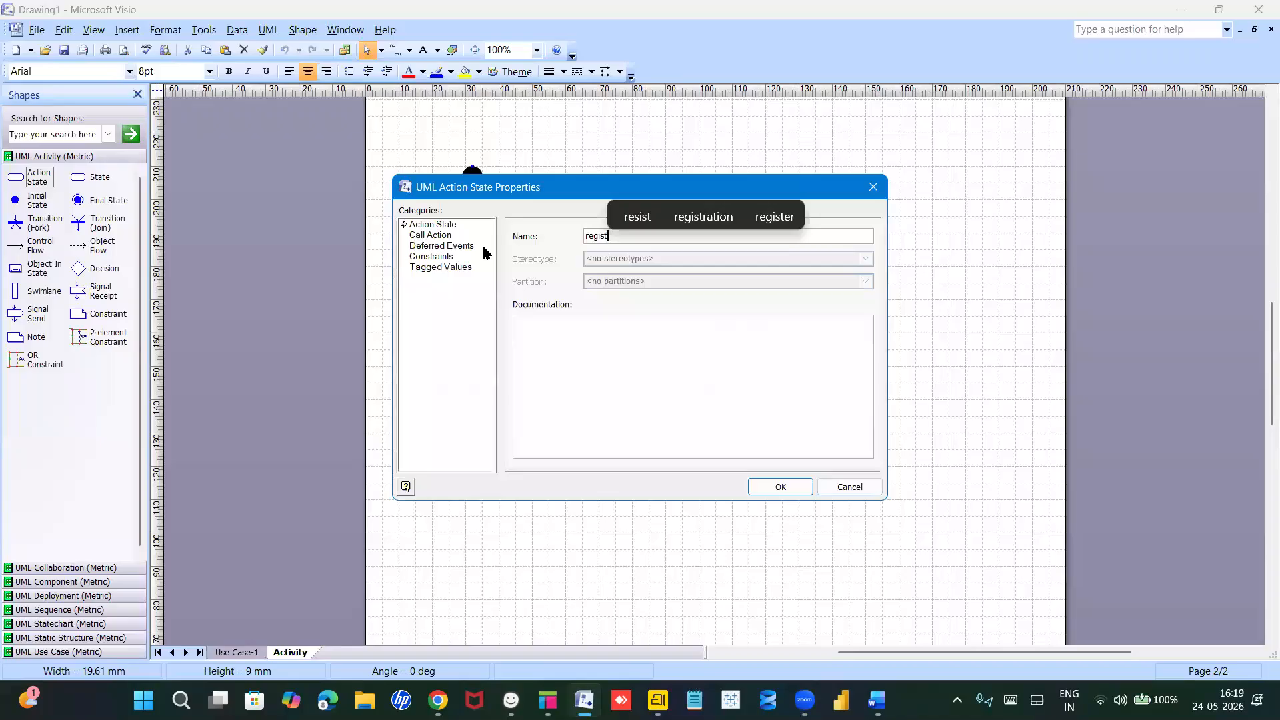
pyautogui.write('ration')
pyautogui.press('Return')
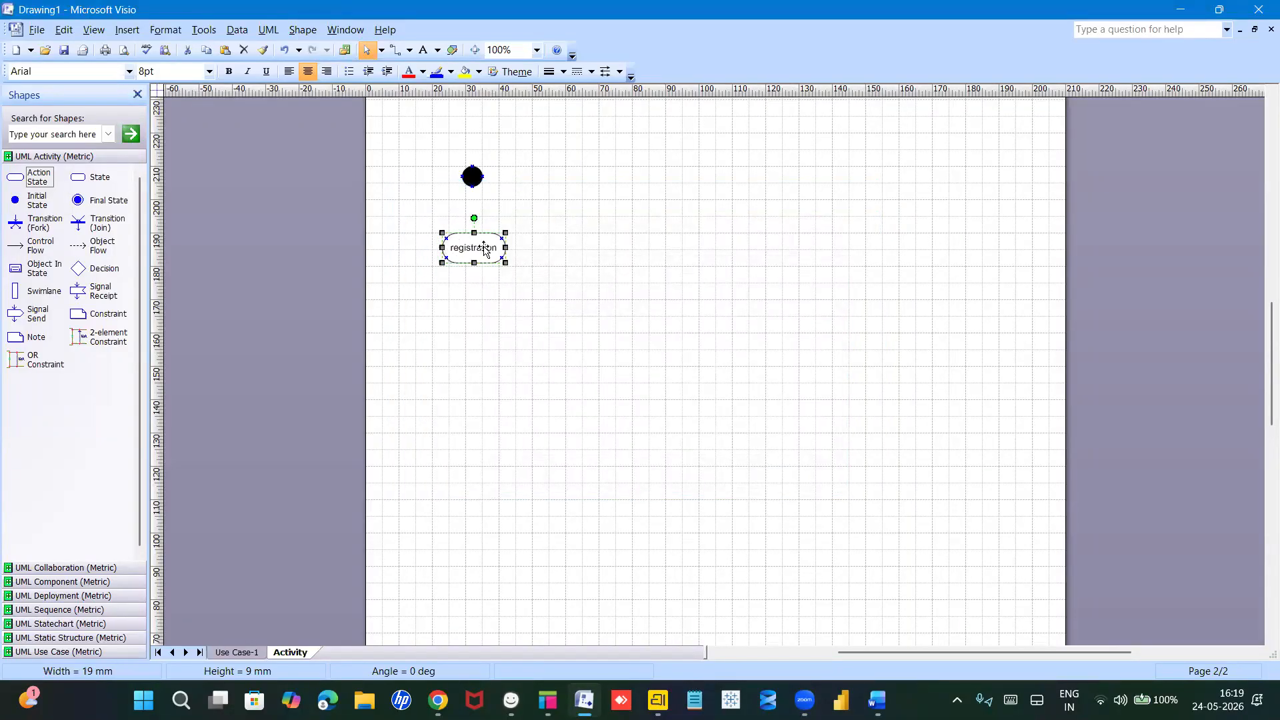
pyautogui.click(450, 354)
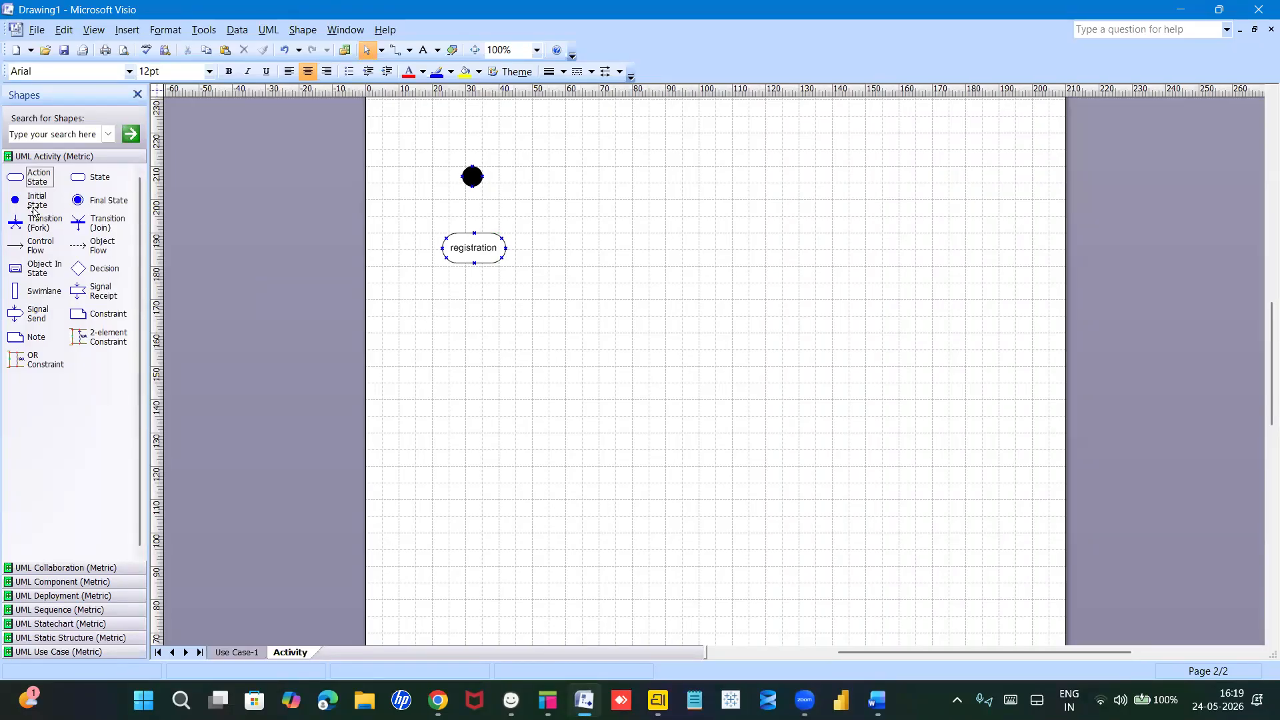
pyautogui.moveTo(20, 177); pyautogui.dragTo(483, 320)
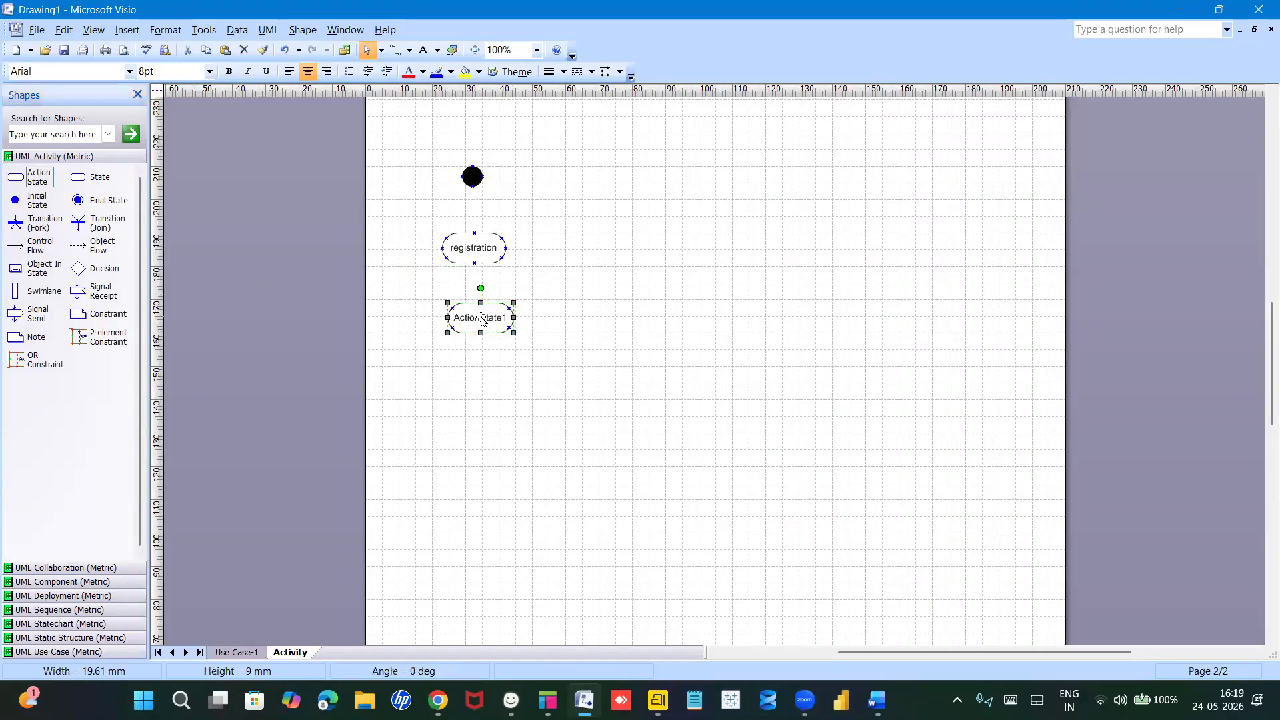
pyautogui.doubleClick(482, 320)
pyautogui.write('username')
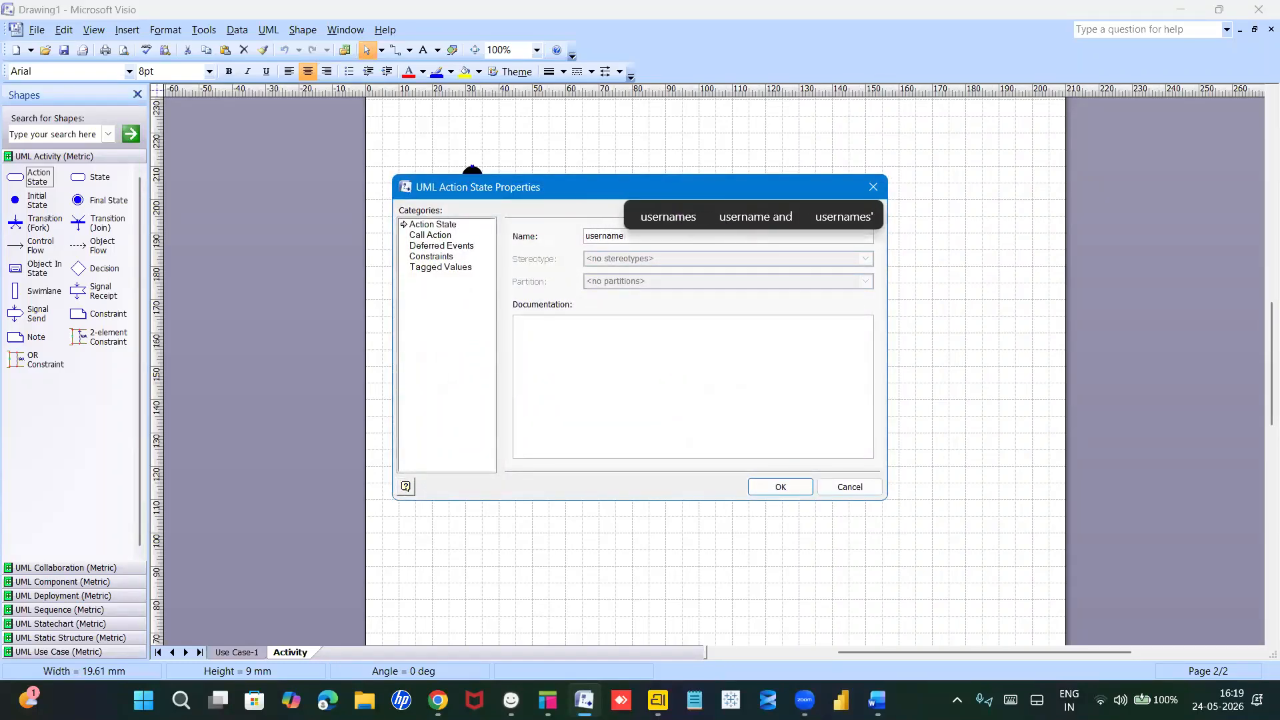
pyautogui.press('Return')
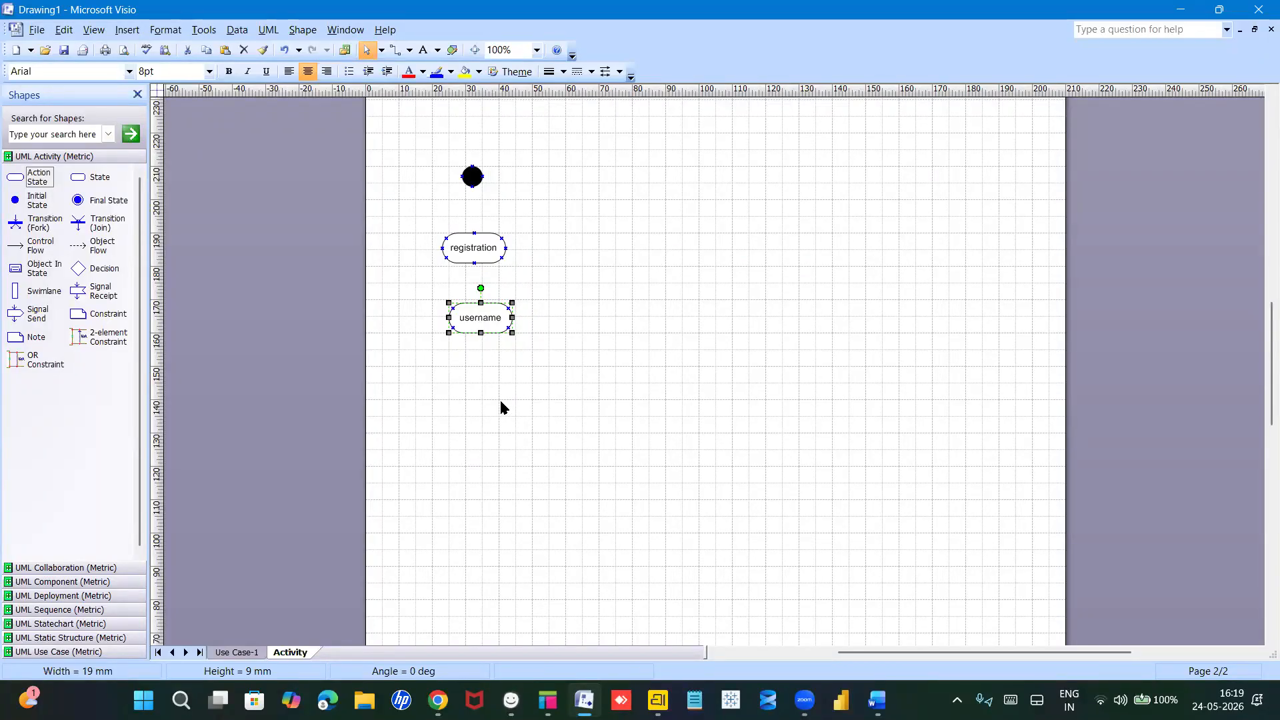
# Step: Duplicate the username state, abandon renaming the copy to Phn no, and delete it
pyautogui.hotkey('ctrl', 'd')
pyautogui.moveTo(506, 347); pyautogui.dragTo(476, 381)
pyautogui.moveTo(451, 292); pyautogui.dragTo(476, 315)
pyautogui.doubleClick(482, 388)
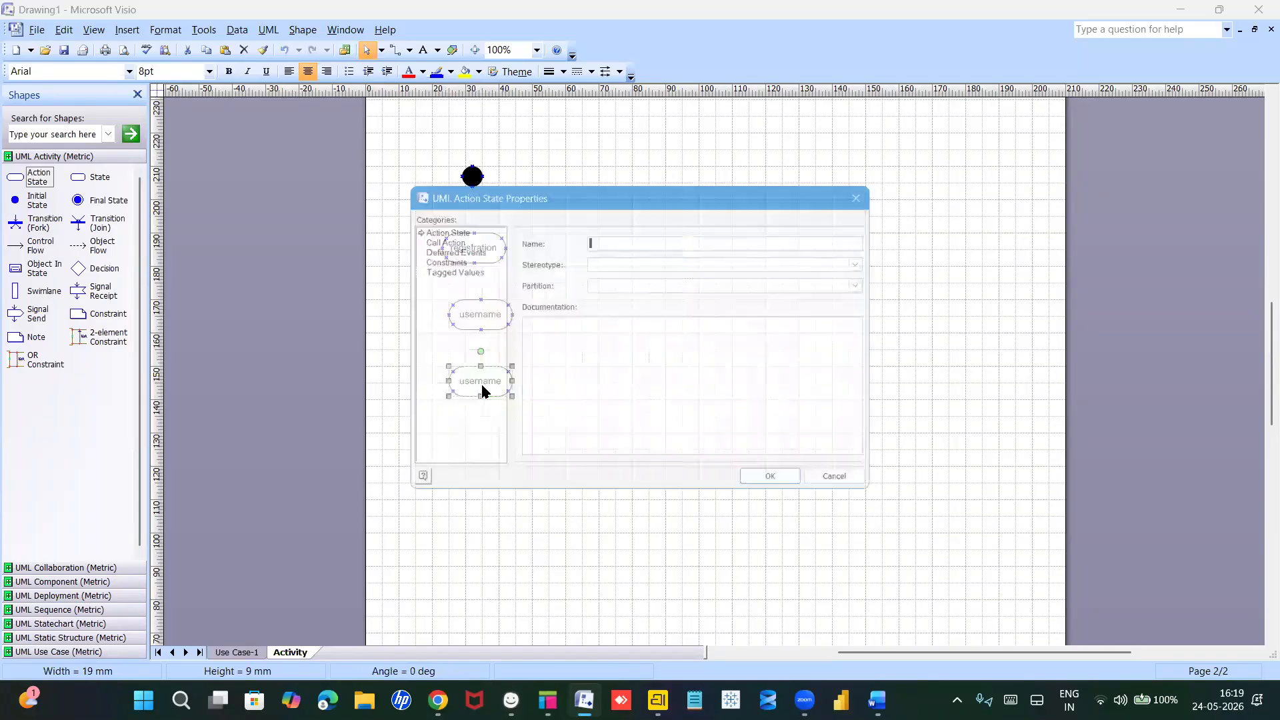
pyautogui.write('Phn no')
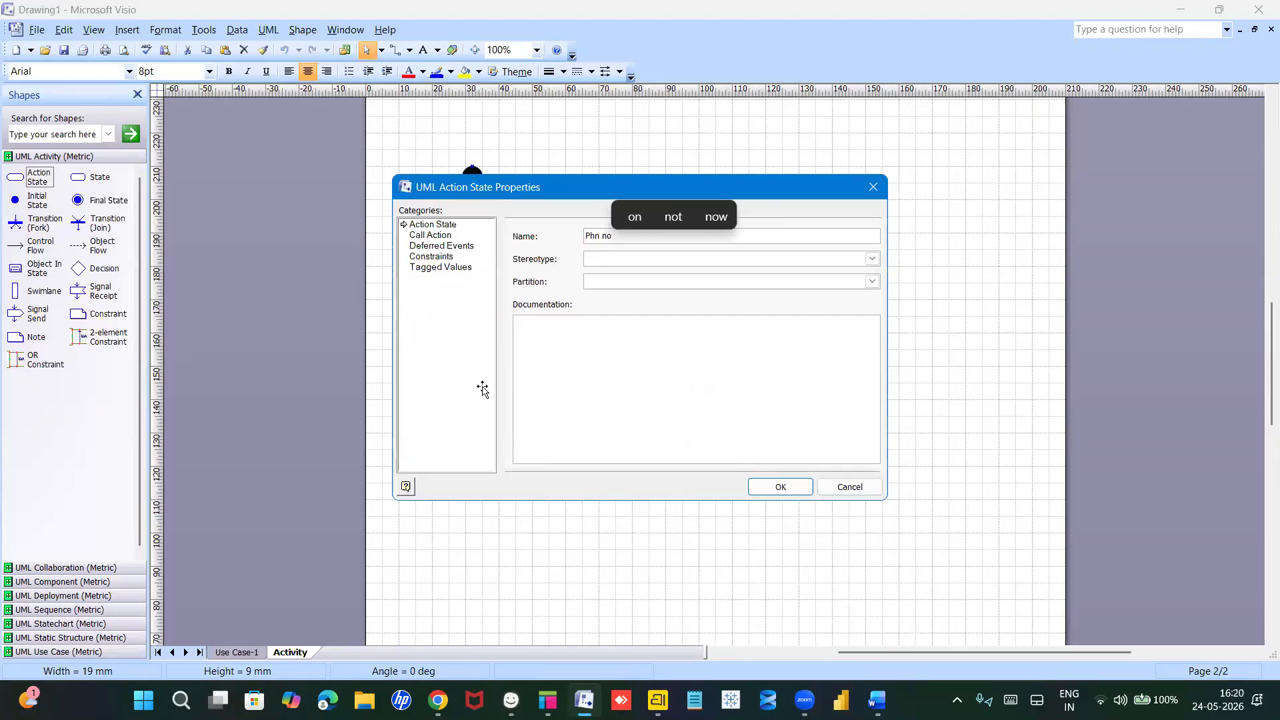
pyautogui.press('Return')
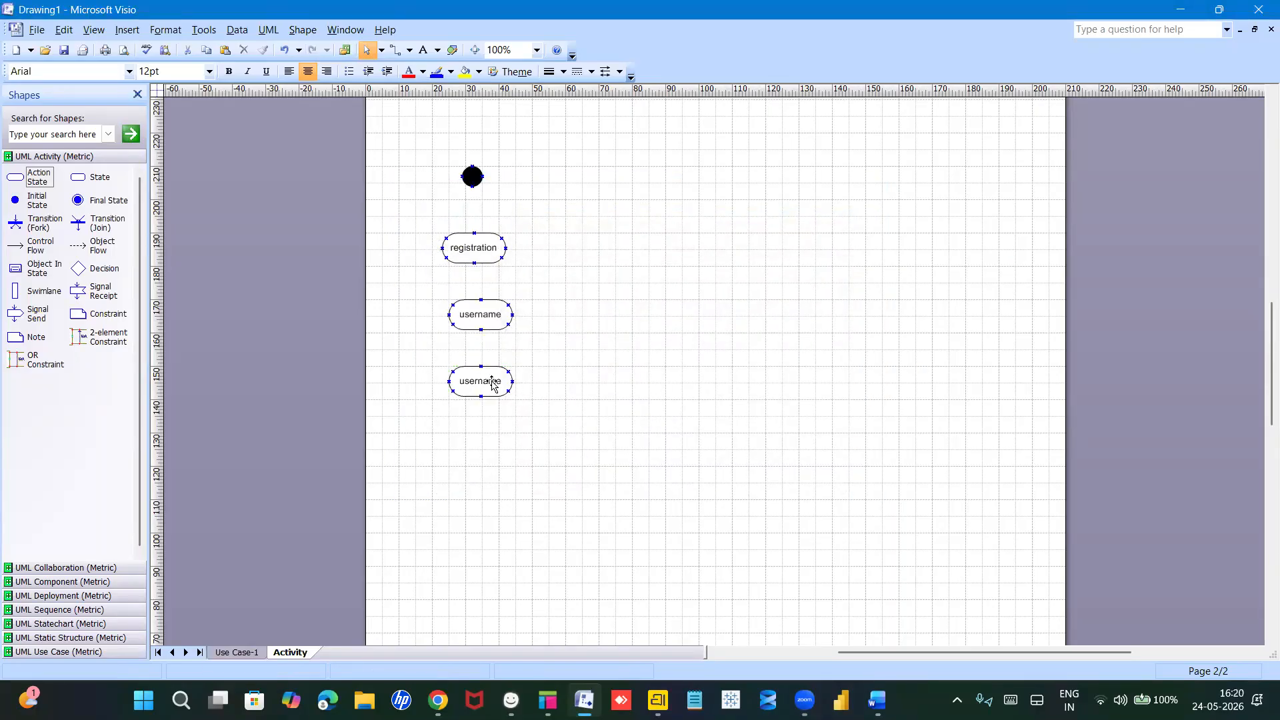
pyautogui.doubleClick(490, 380)
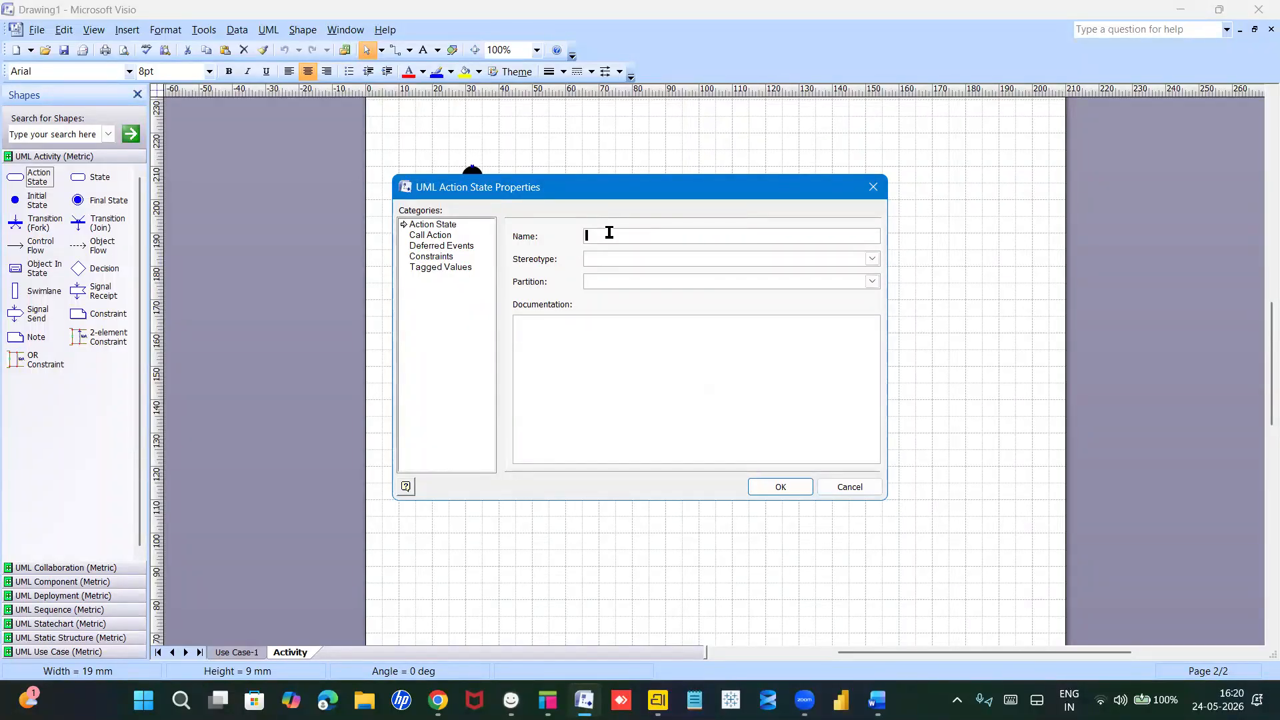
pyautogui.write('ph')
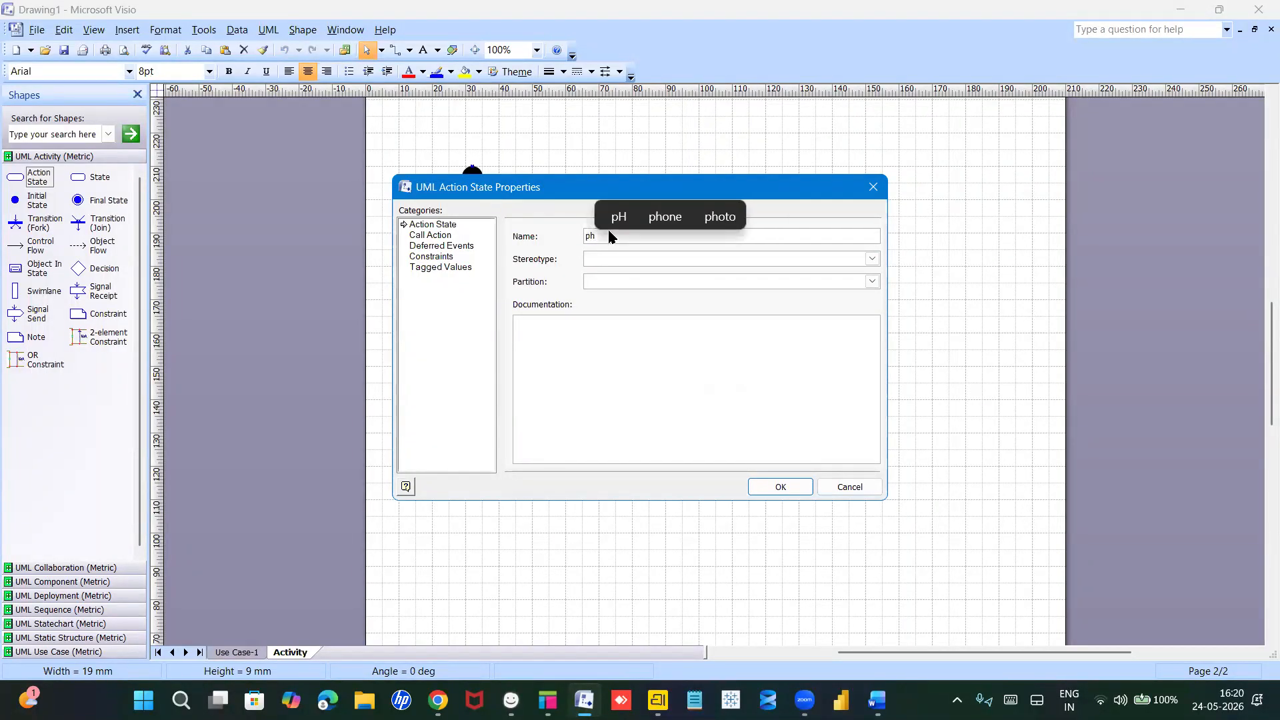
pyautogui.write('n n')
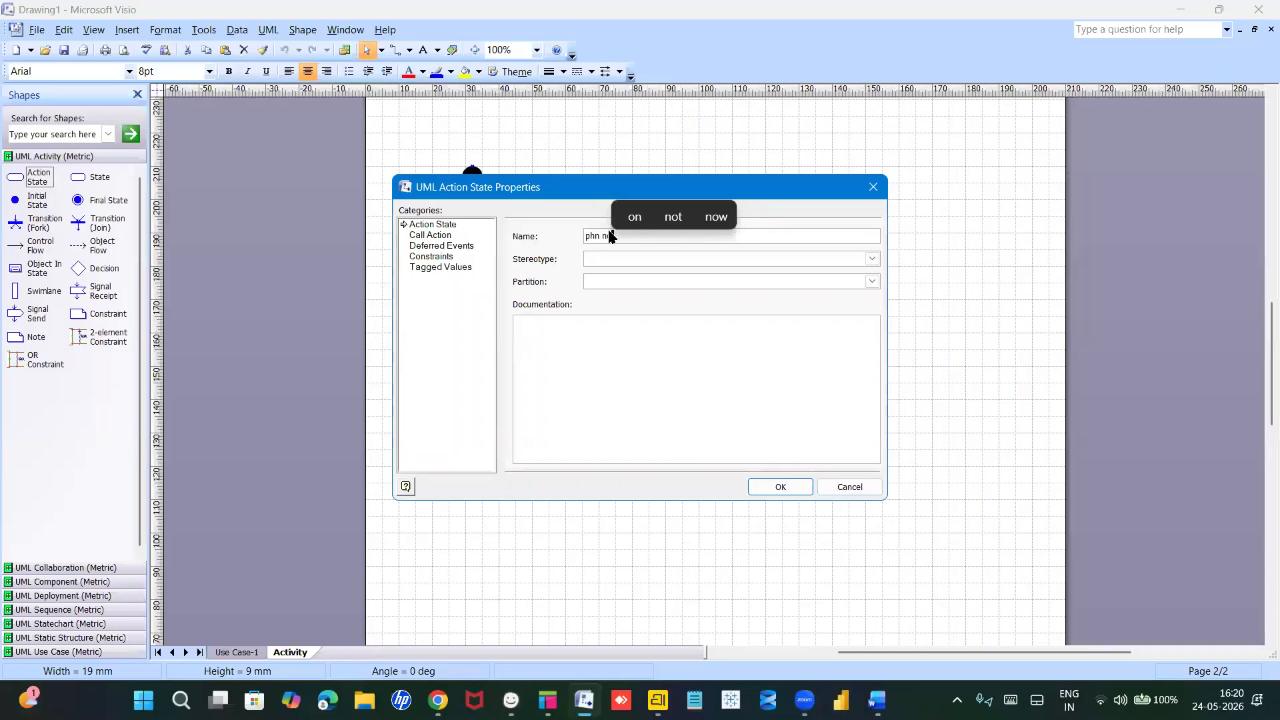
pyautogui.press('Escape')
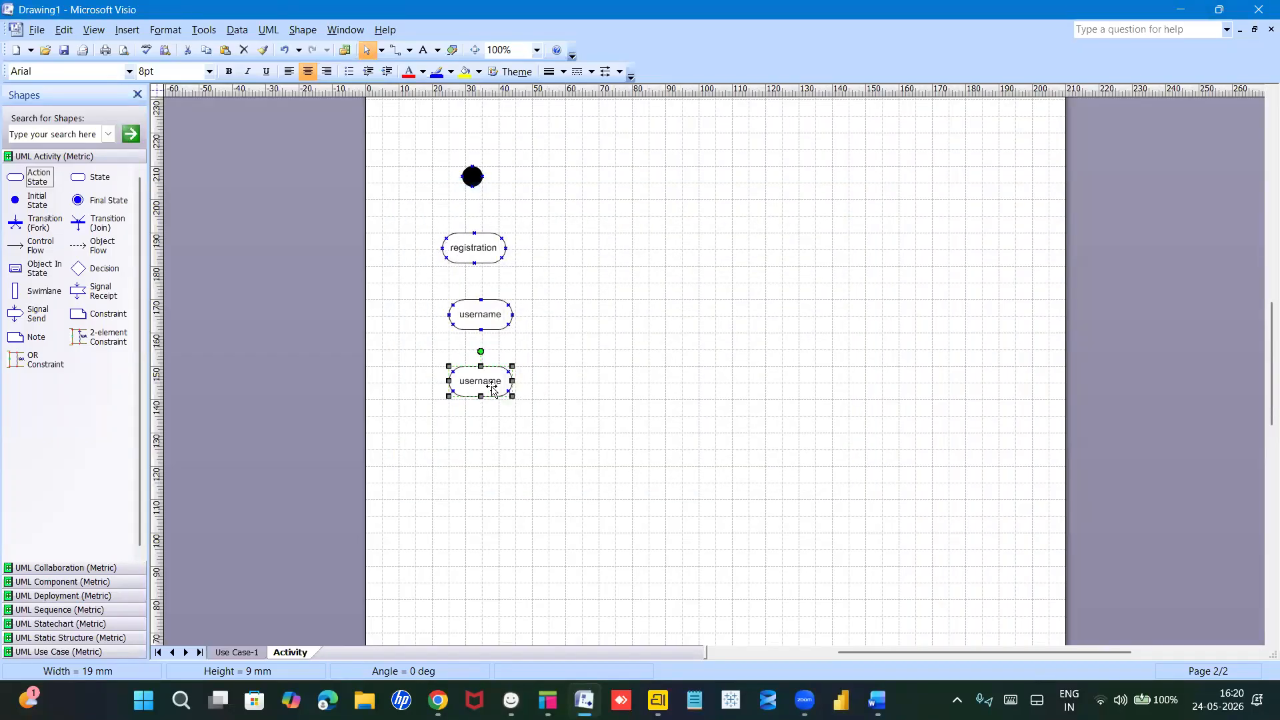
pyautogui.press('Escape')
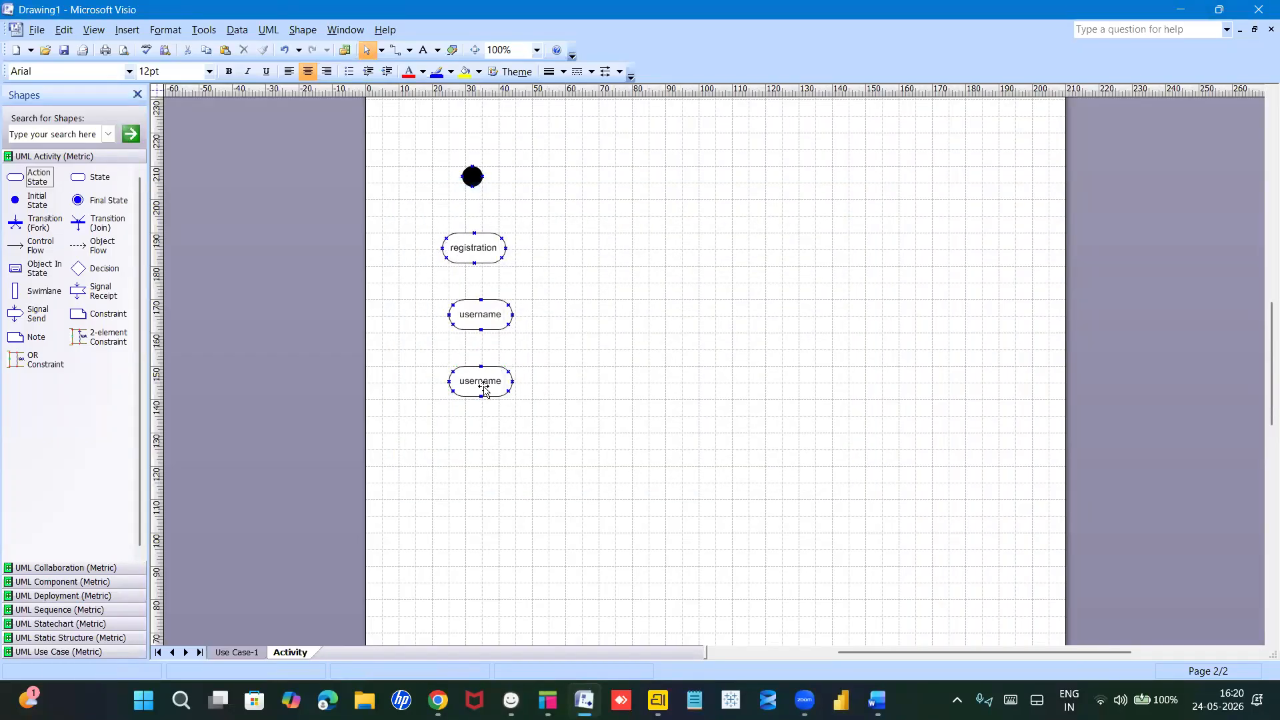
pyautogui.click(485, 391)
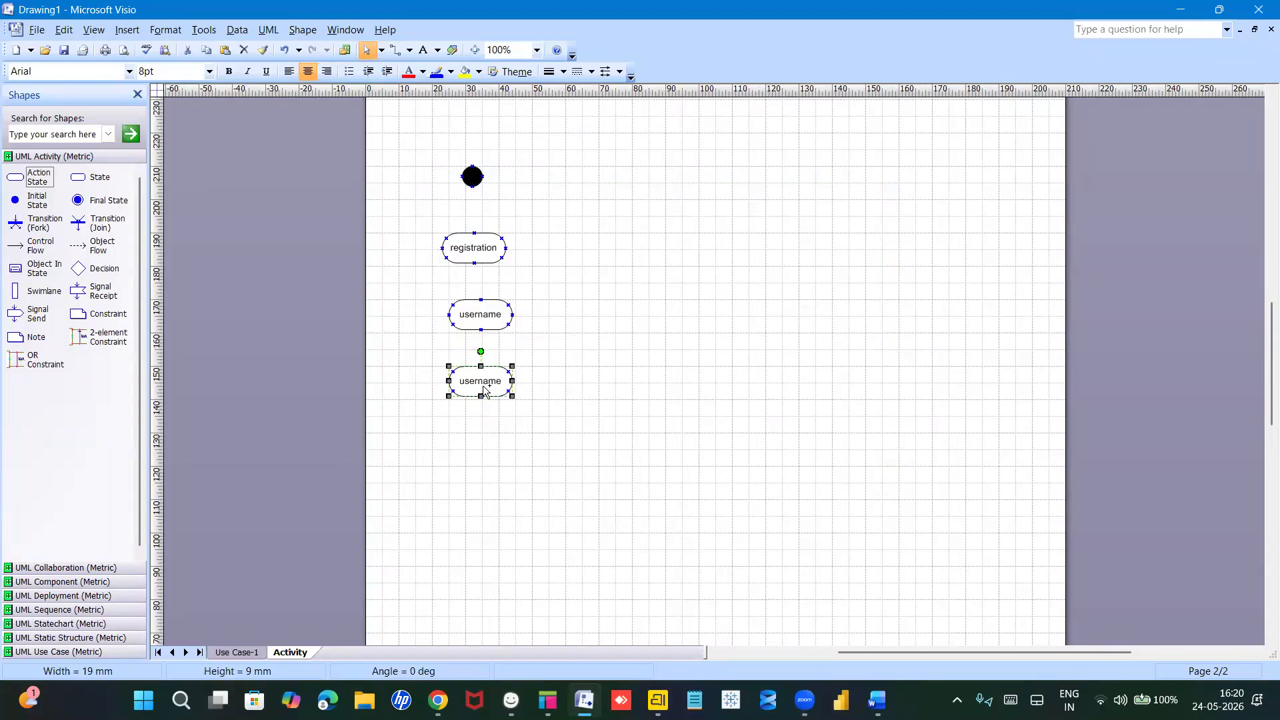
pyautogui.press('Delete')
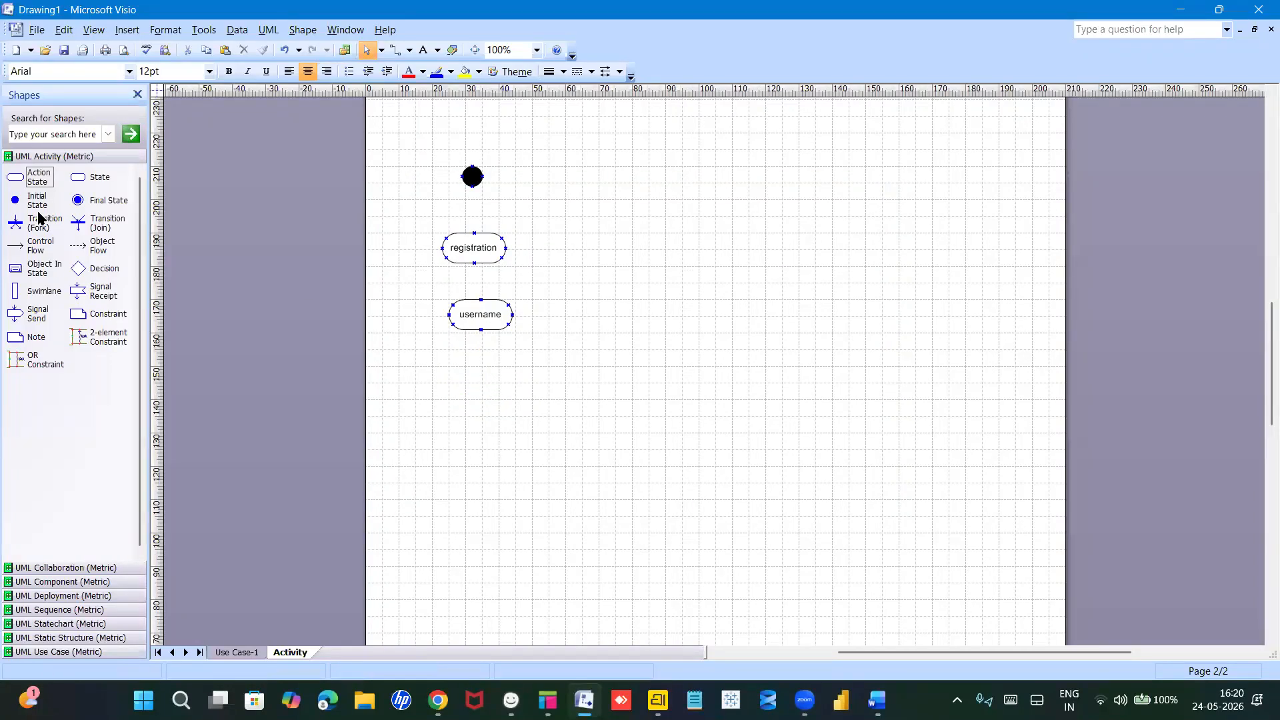
# Step: Add an action state named Phn no below username
pyautogui.moveTo(25, 179); pyautogui.dragTo(486, 392)
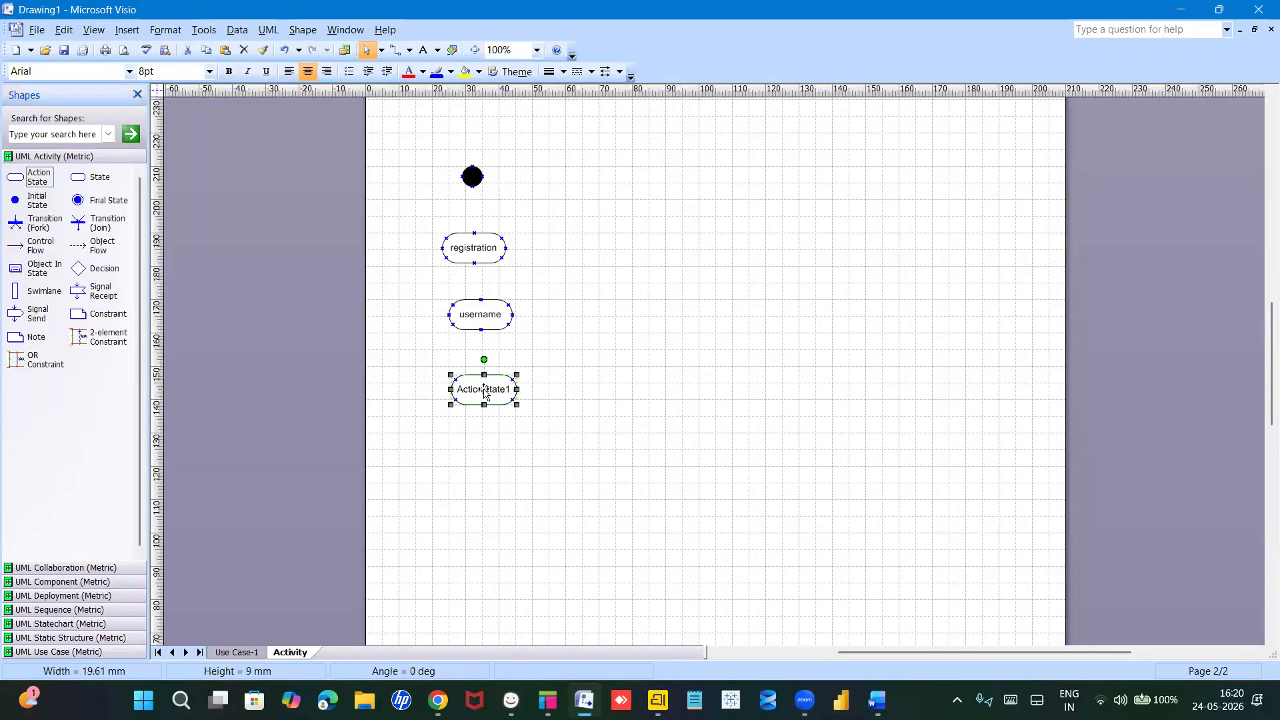
pyautogui.doubleClick(486, 392)
pyautogui.write('Phn no')
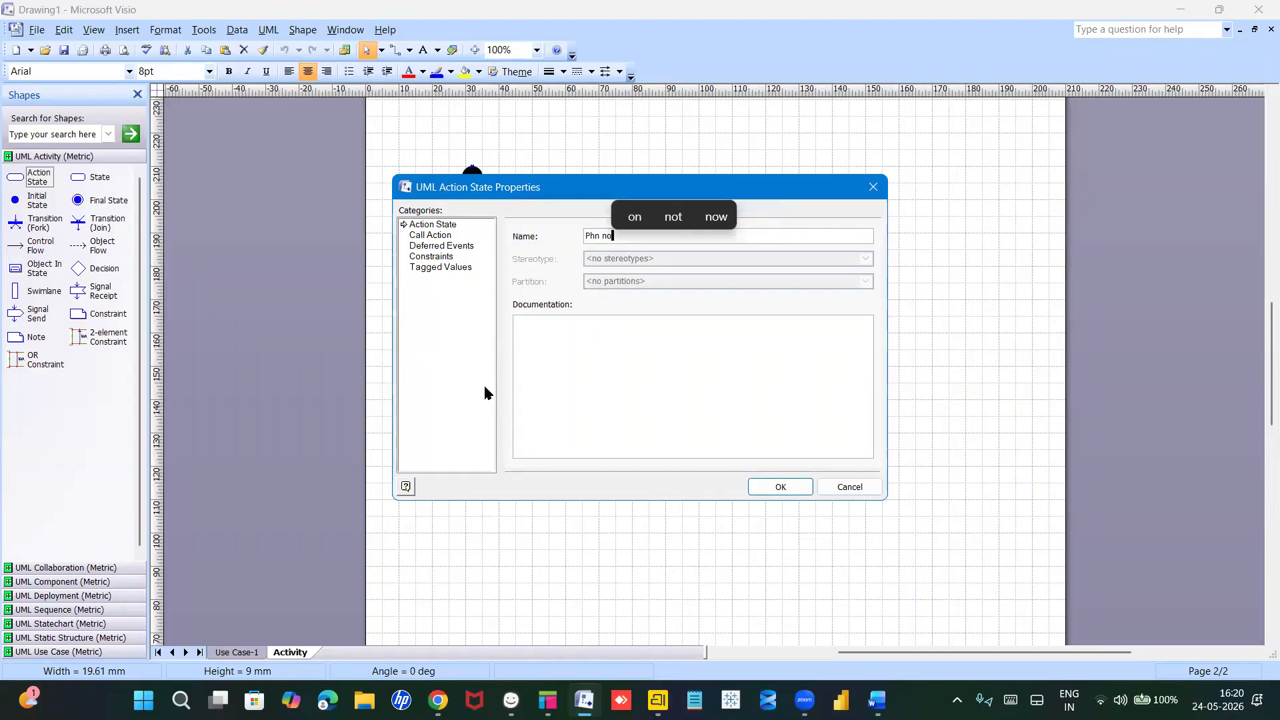
pyautogui.click(803, 489)
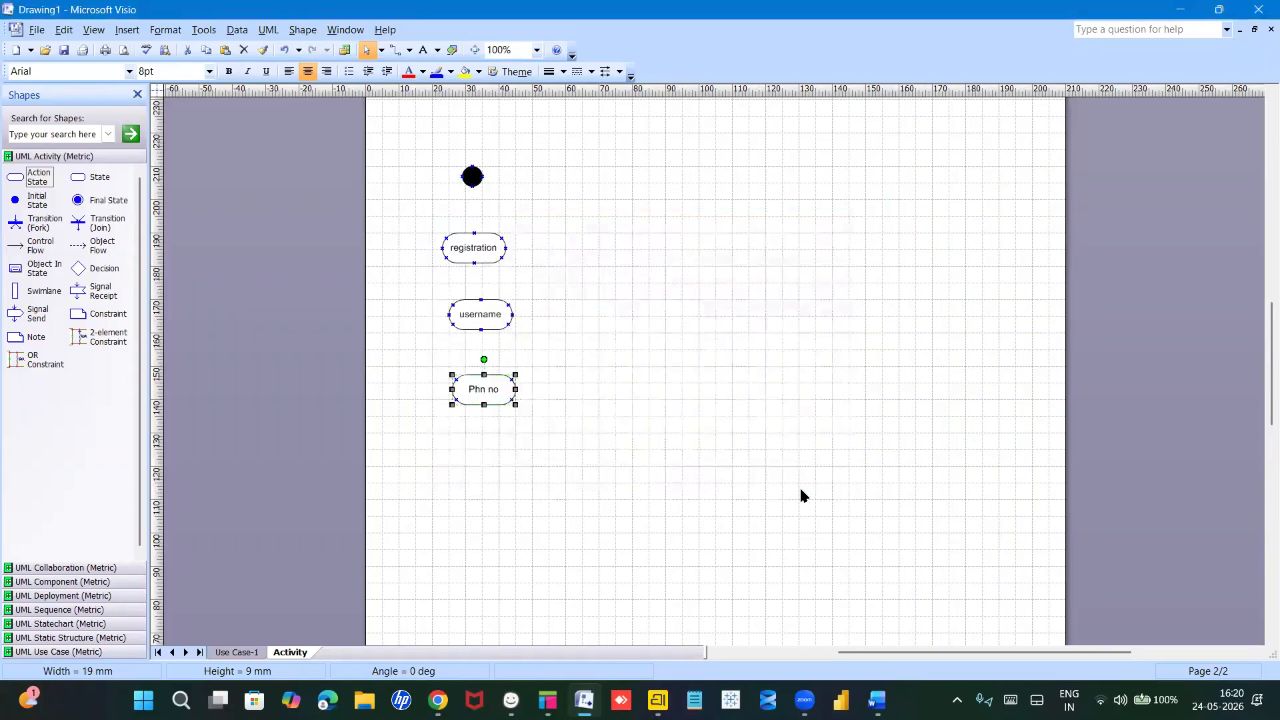
pyautogui.click(553, 258)
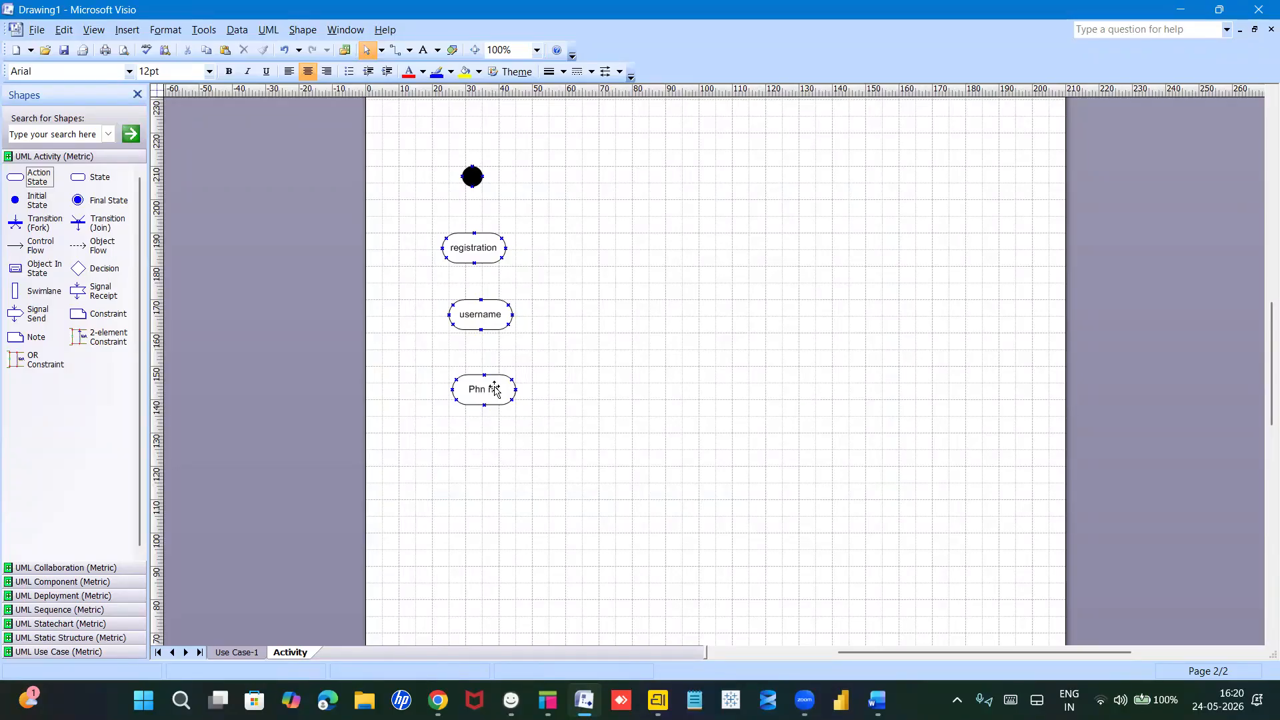
pyautogui.moveTo(486, 390); pyautogui.dragTo(485, 389)
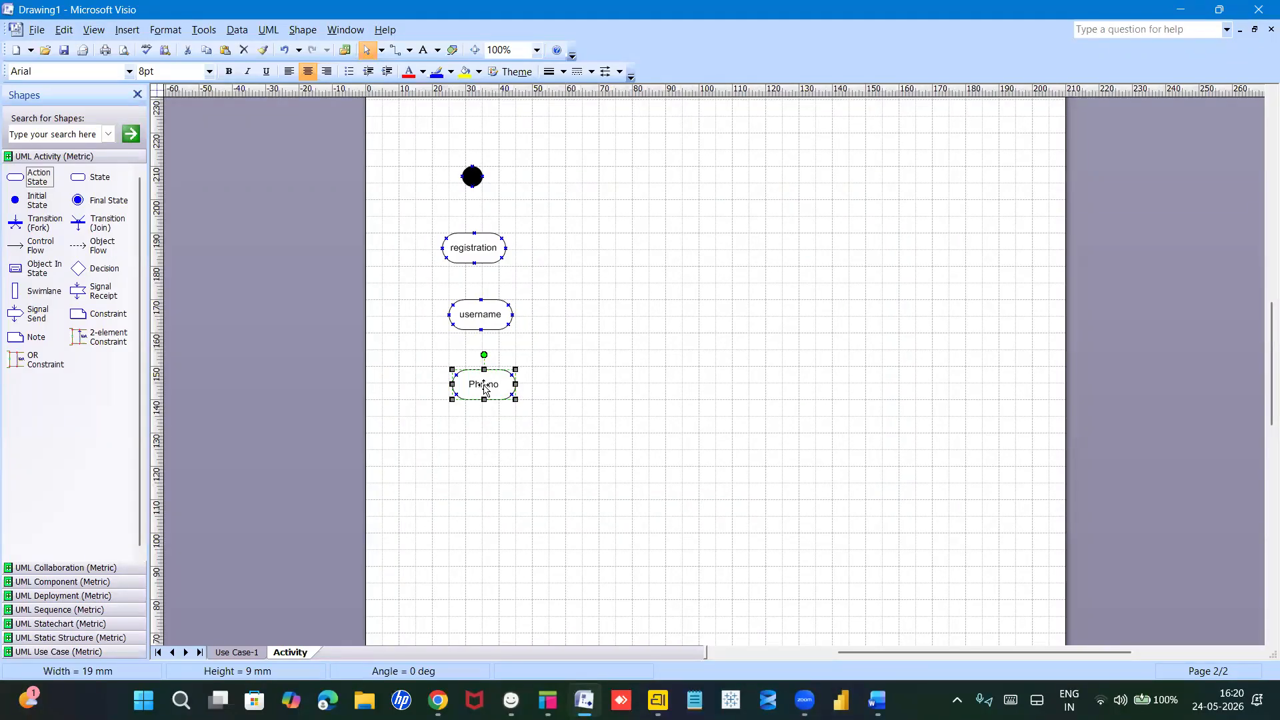
# Step: Add an action state named registration is successful below Phn no
pyautogui.moveTo(16, 177); pyautogui.dragTo(485, 462)
pyautogui.doubleClick(484, 460)
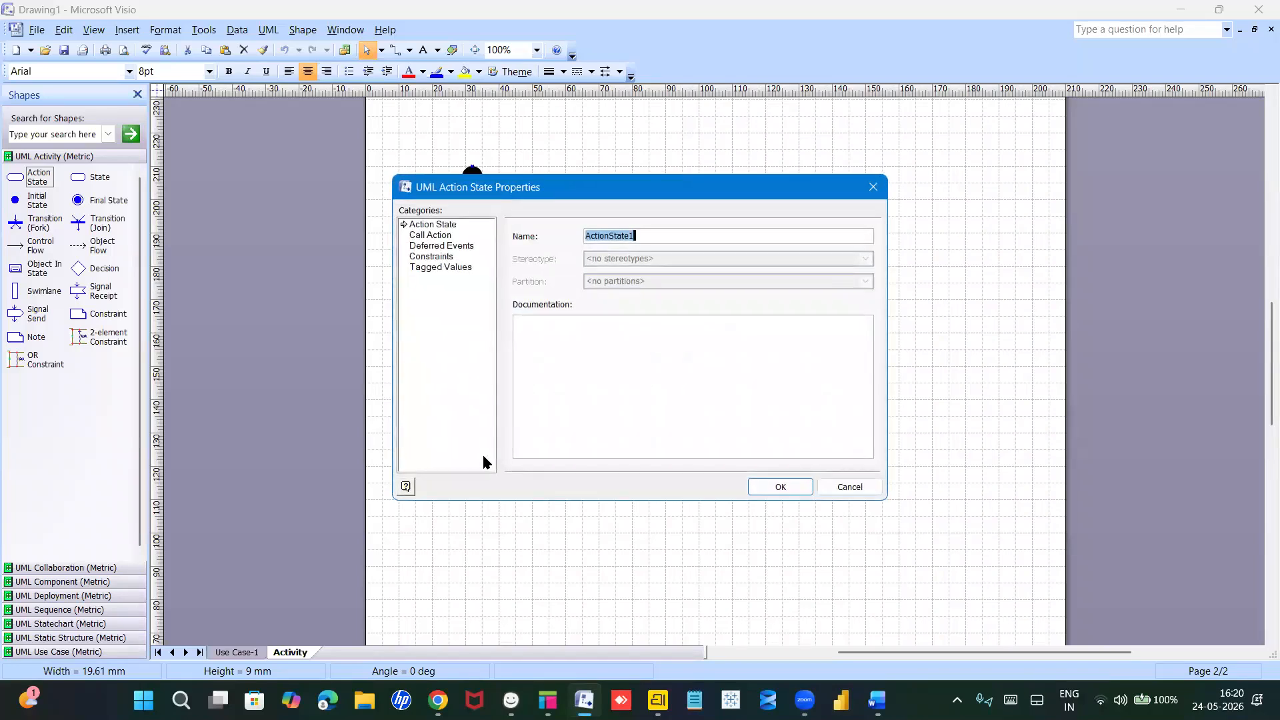
pyautogui.write('regi')
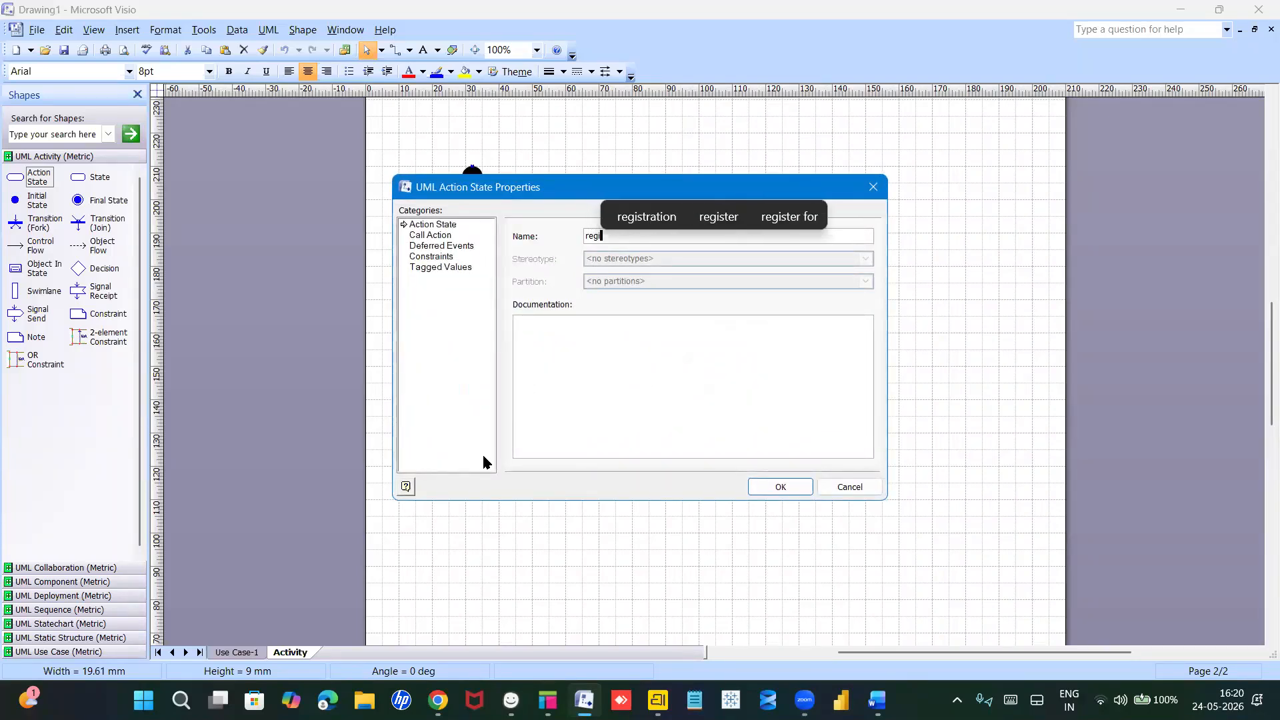
pyautogui.click(658, 227)
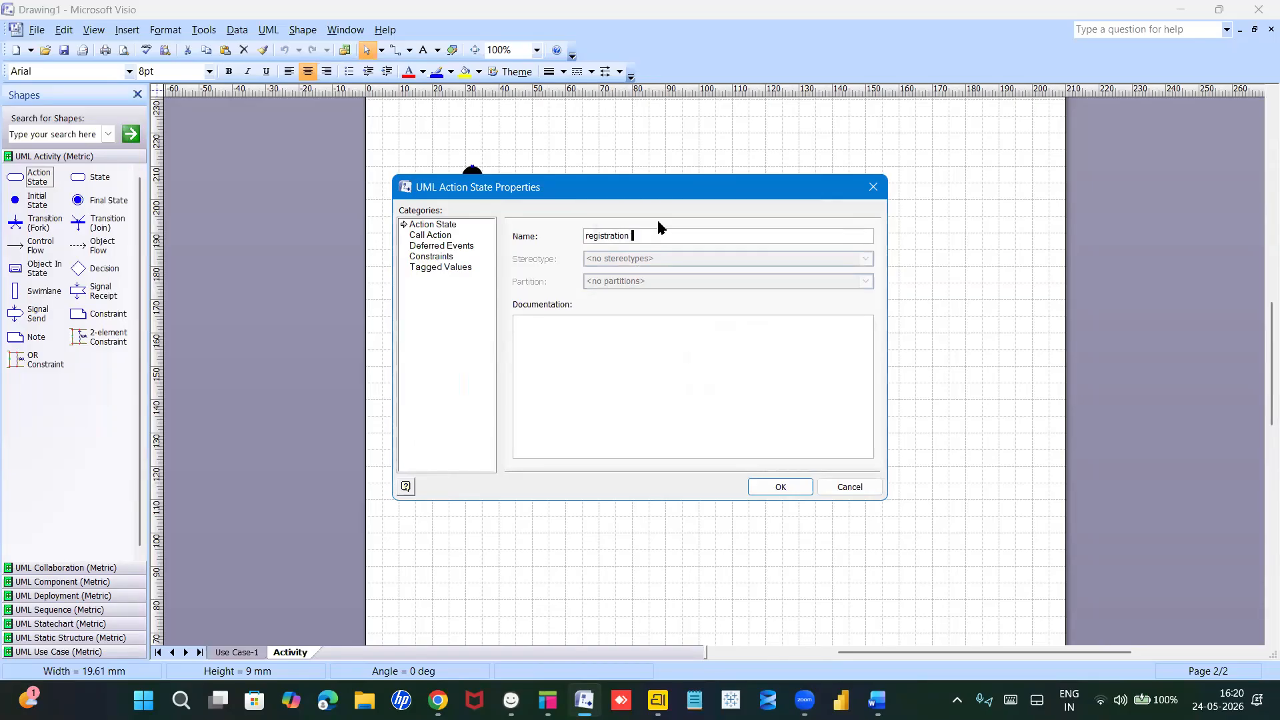
pyautogui.write('is succe')
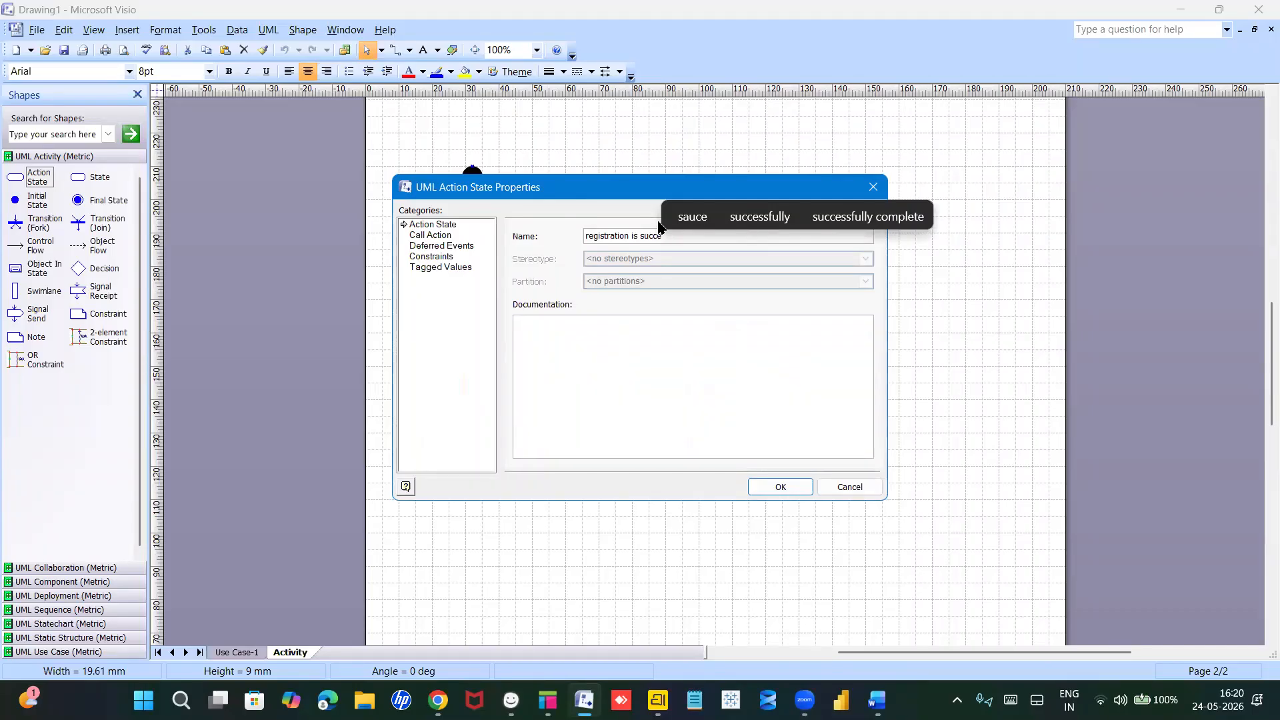
pyautogui.write('ssful')
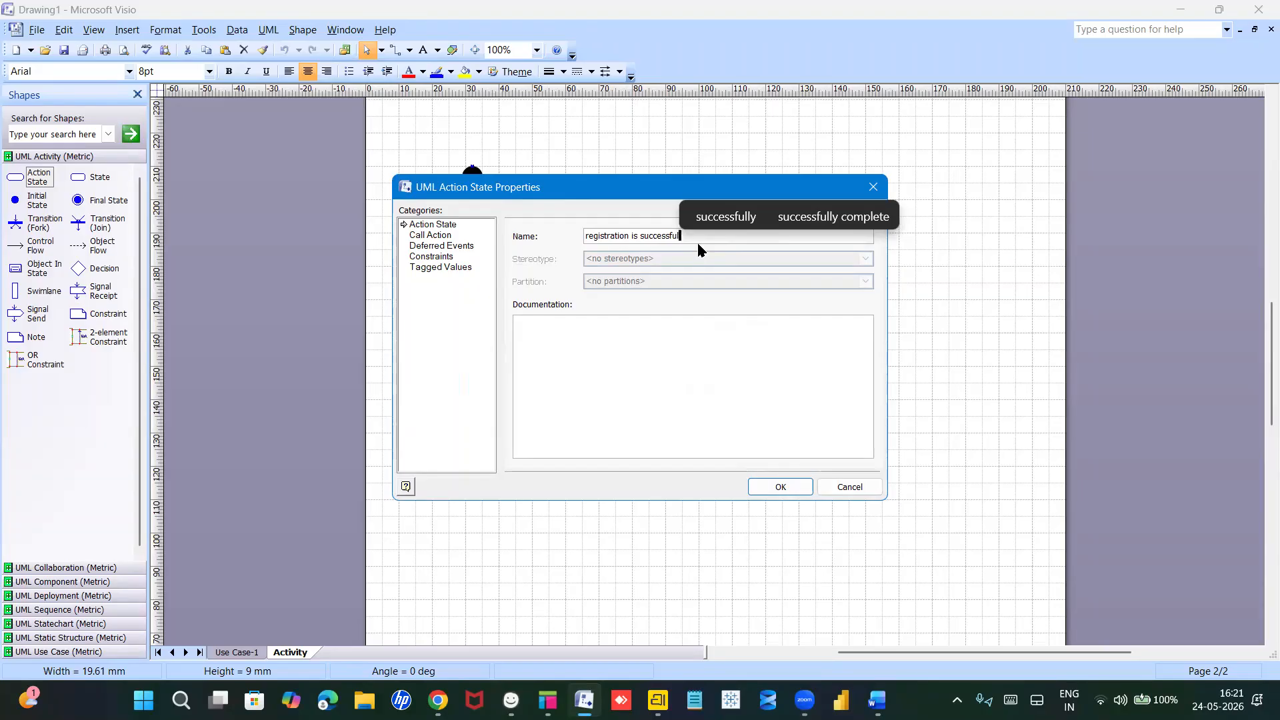
pyautogui.press('Return')
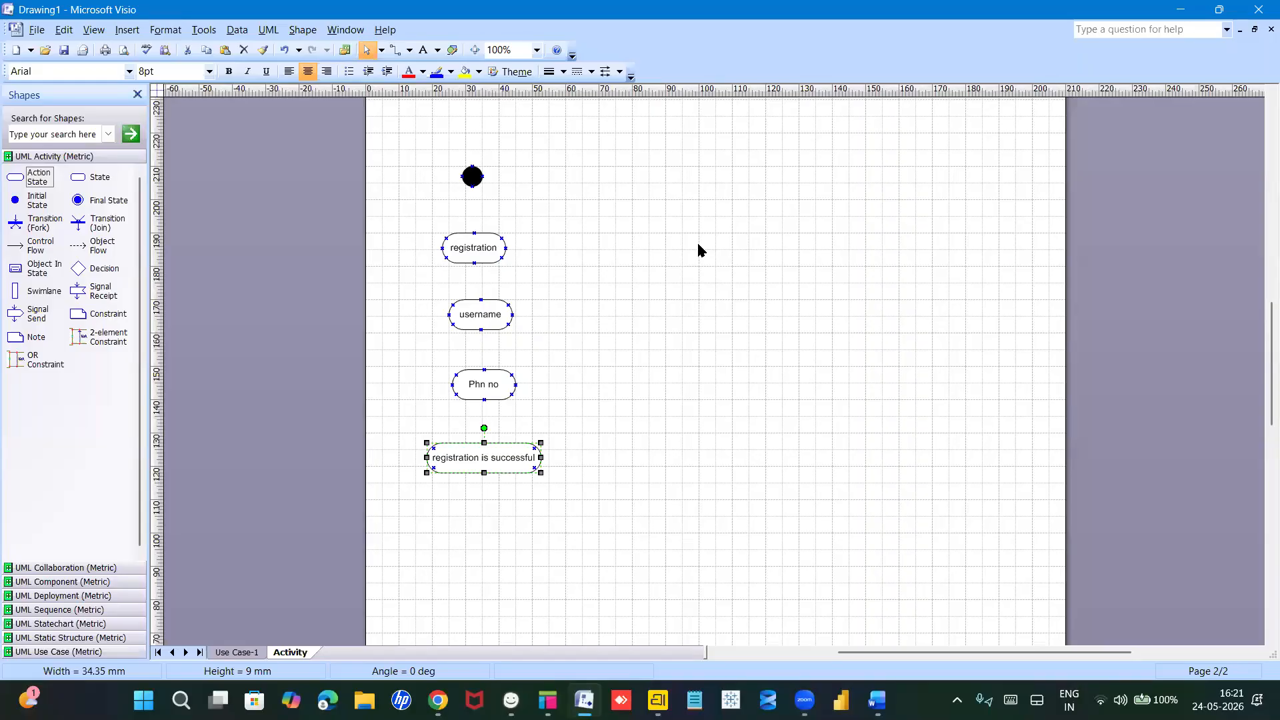
pyautogui.click(498, 507)
# Step: Place a Final State below registration is successful and a control flow from initial state to registration
pyautogui.moveTo(79, 201); pyautogui.dragTo(477, 527)
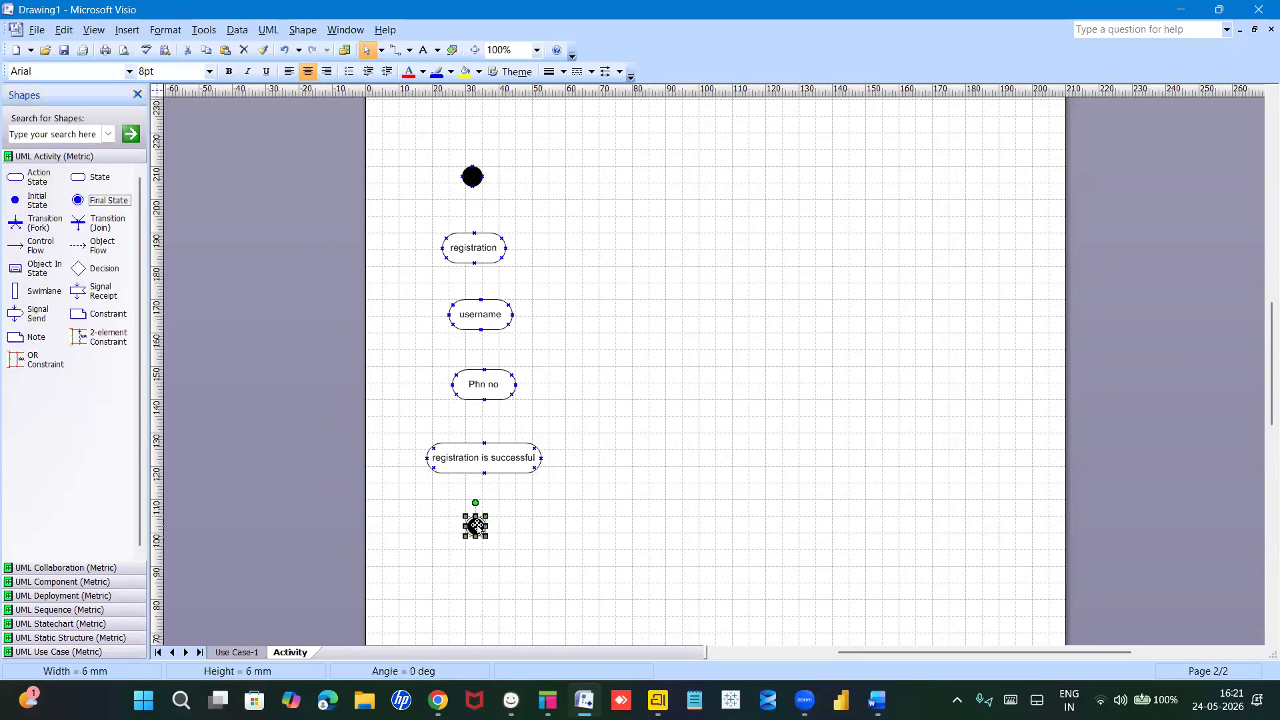
pyautogui.click(517, 526)
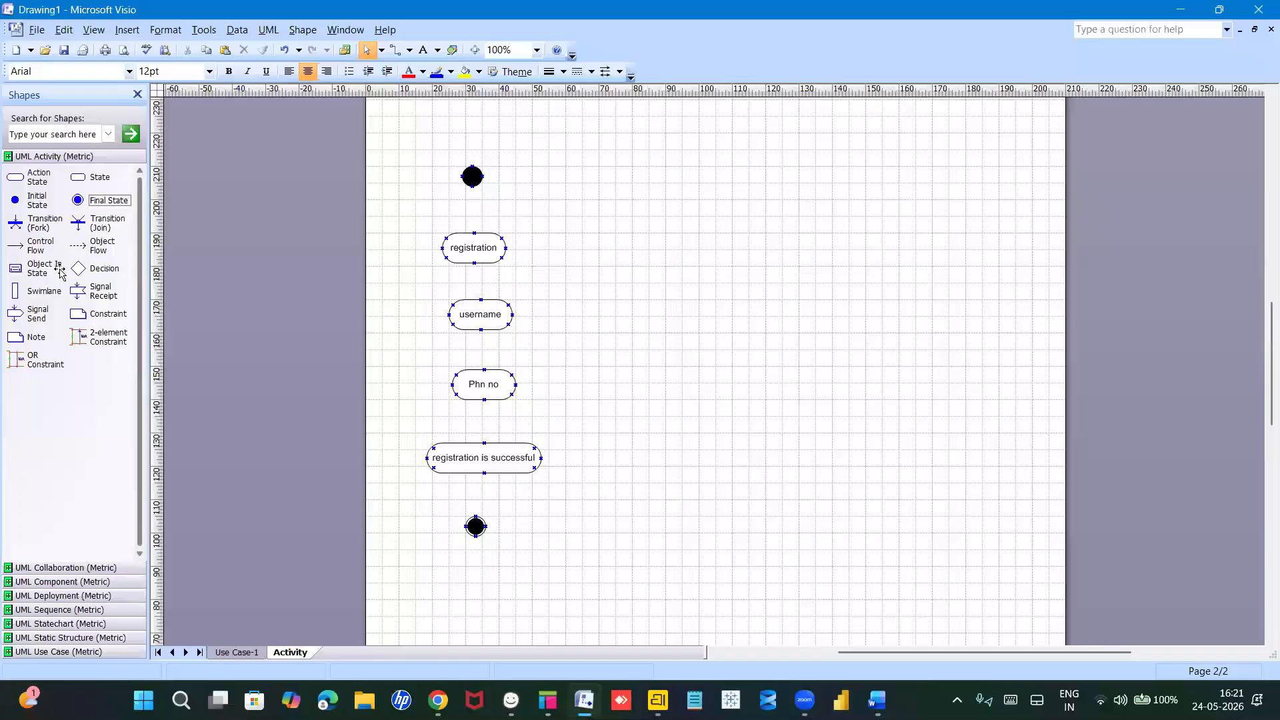
pyautogui.moveTo(22, 241); pyautogui.dragTo(474, 233)
# Step: Chain copied flow arrows through username, Phn no and registration is successful, then add another initial state
pyautogui.click(510, 314)
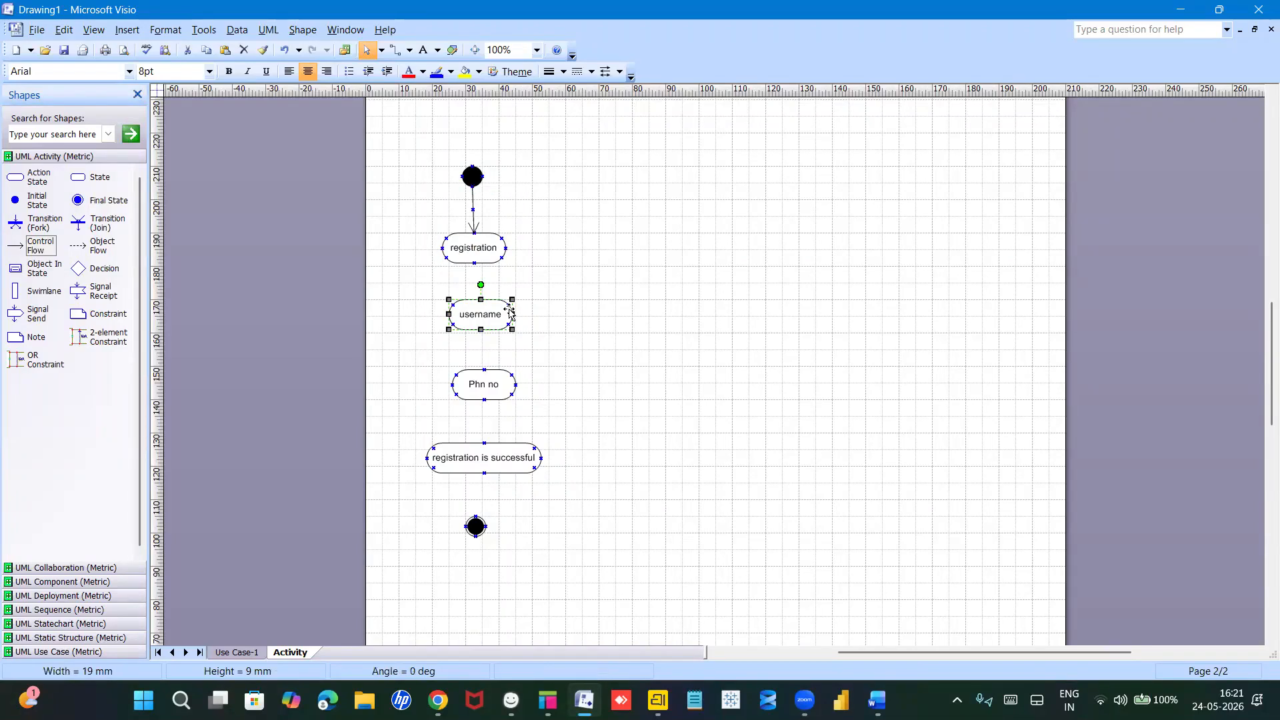
pyautogui.click(474, 207)
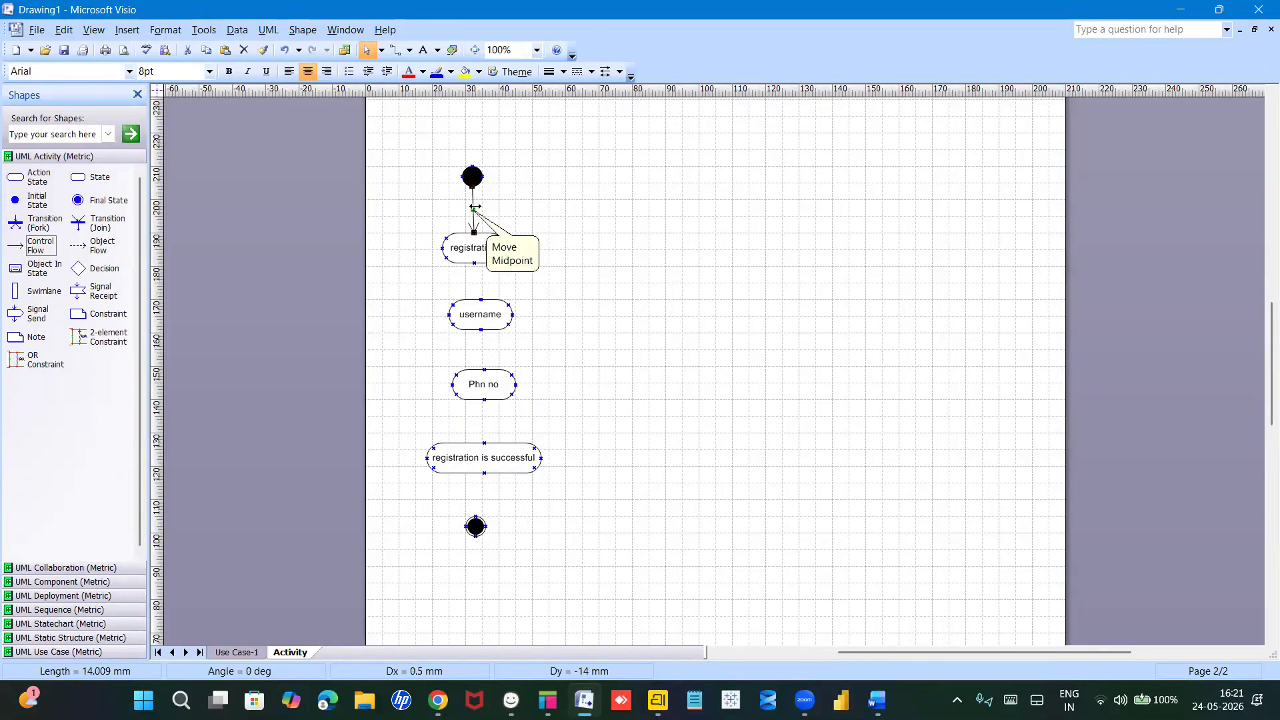
pyautogui.hotkey('ctrl', 'd')
pyautogui.moveTo(502, 216); pyautogui.dragTo(484, 301)
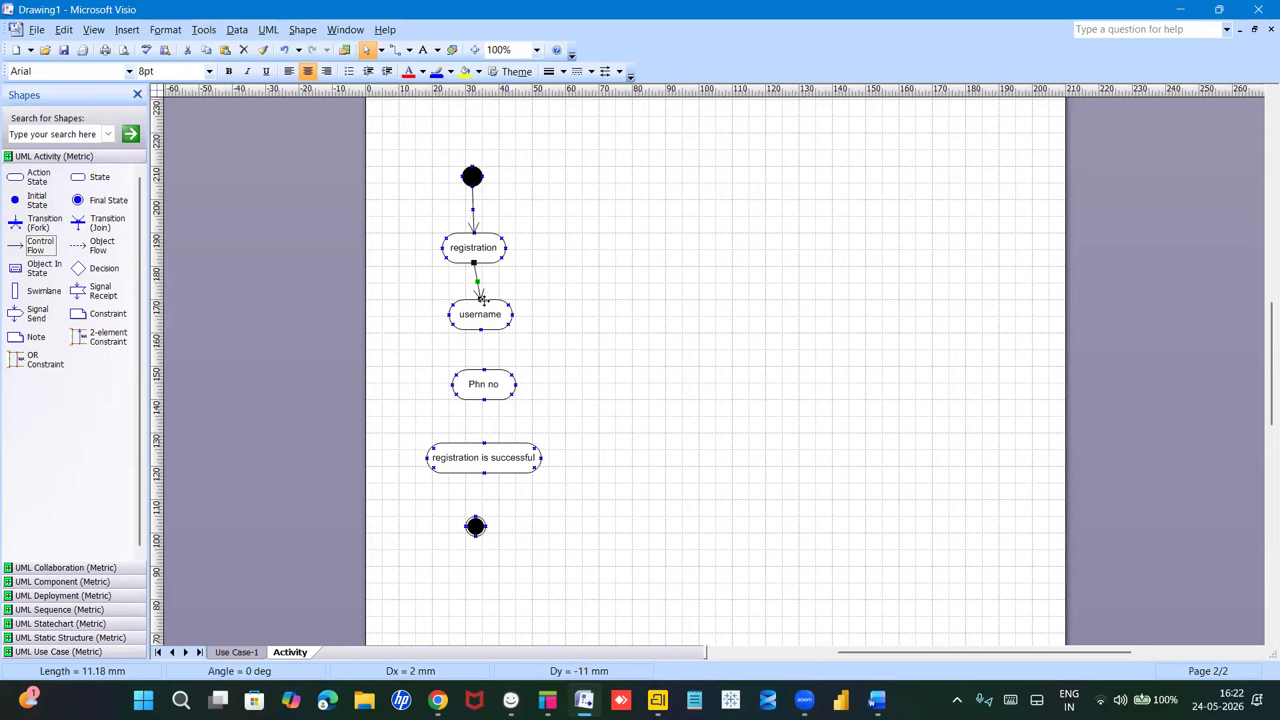
pyautogui.hotkey('ctrl', 'd')
pyautogui.moveTo(494, 324); pyautogui.dragTo(484, 368)
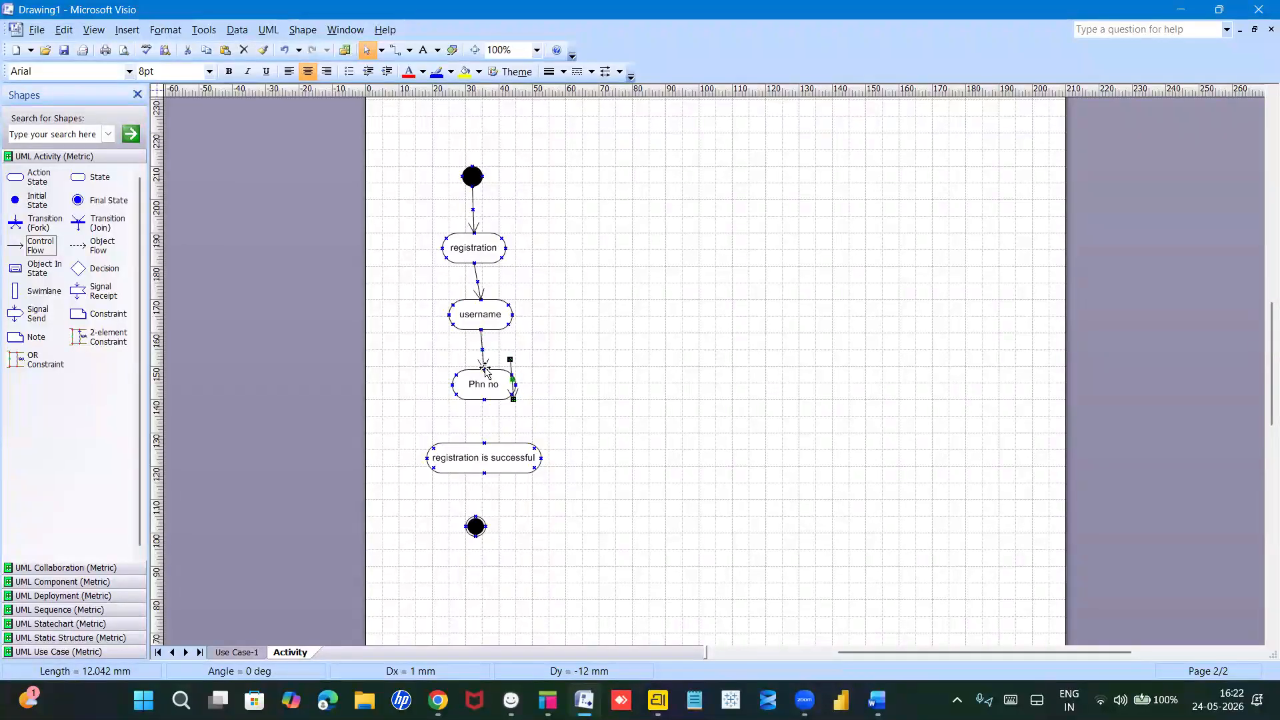
pyautogui.moveTo(507, 358); pyautogui.dragTo(484, 444)
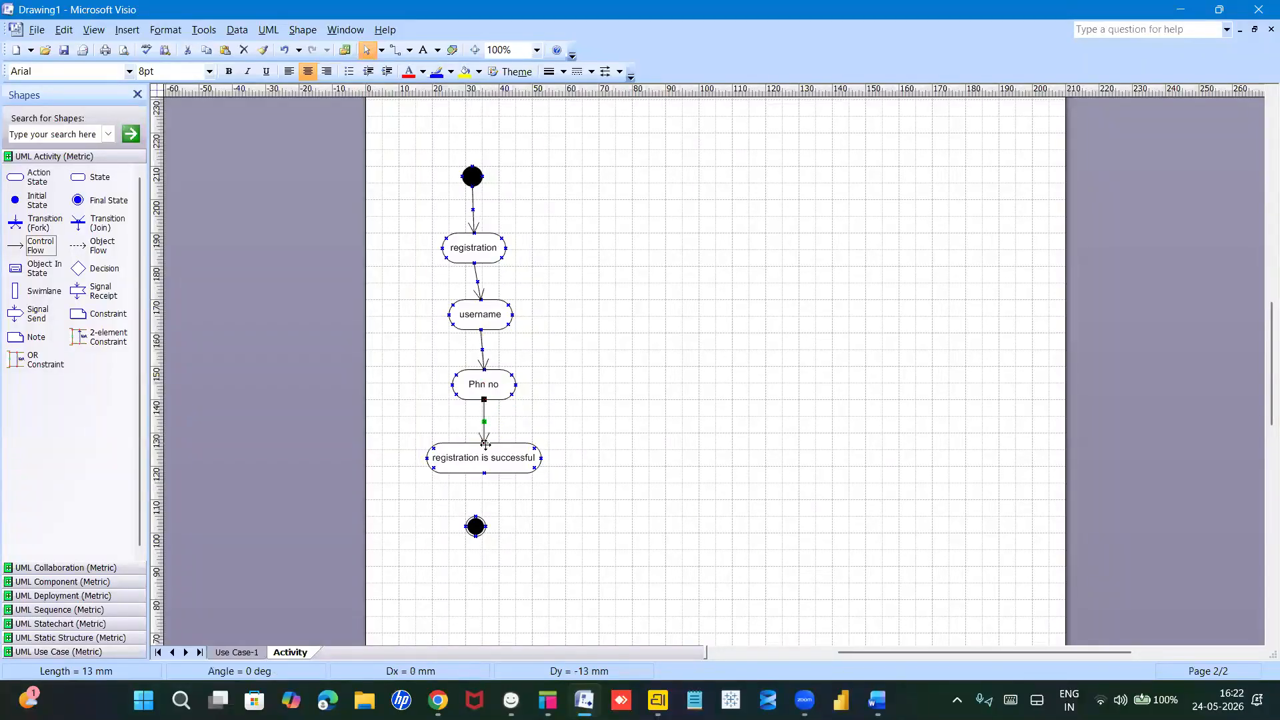
pyautogui.hotkey('ctrl', 'd')
pyautogui.moveTo(513, 430); pyautogui.dragTo(477, 516)
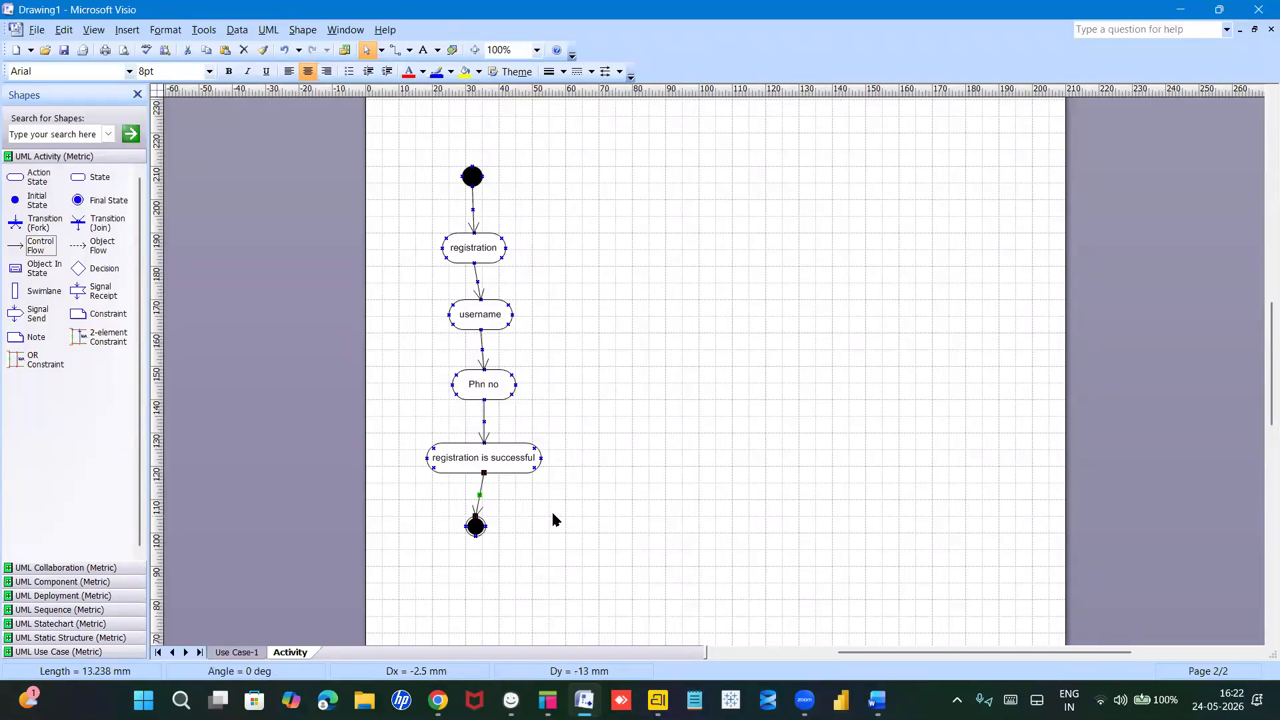
pyautogui.click(553, 514)
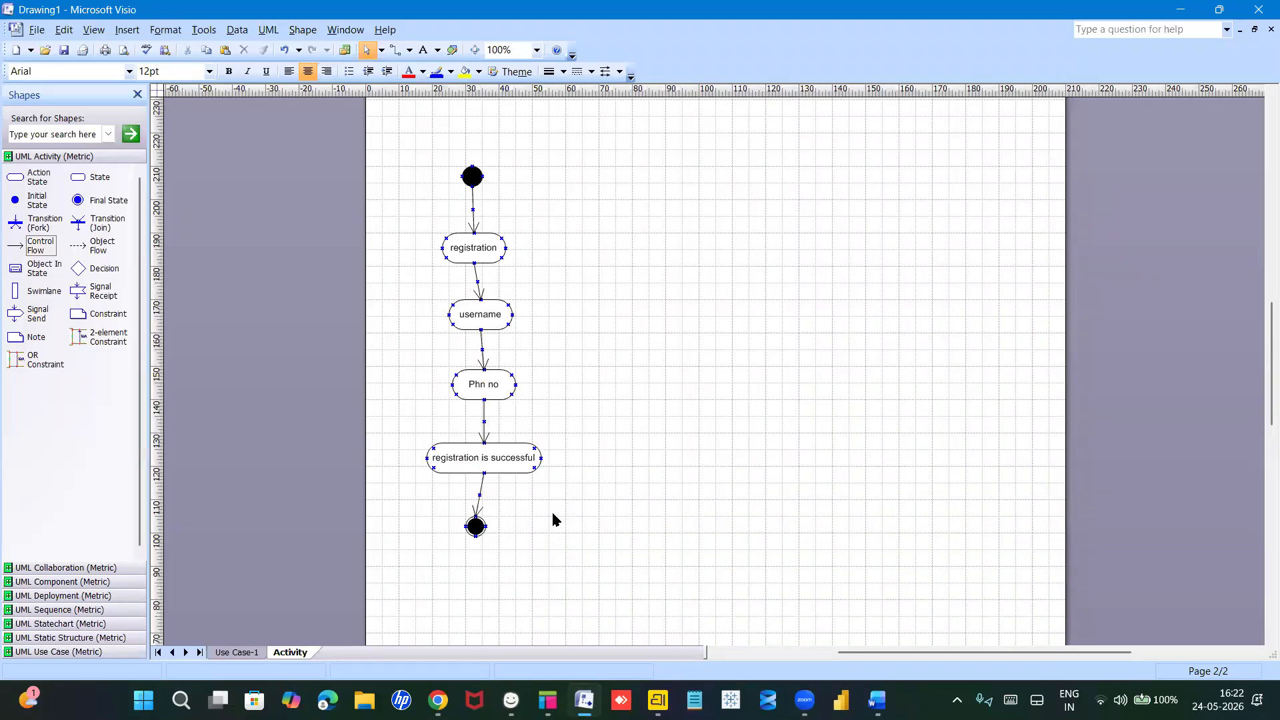
pyautogui.moveTo(18, 204); pyautogui.dragTo(860, 162)
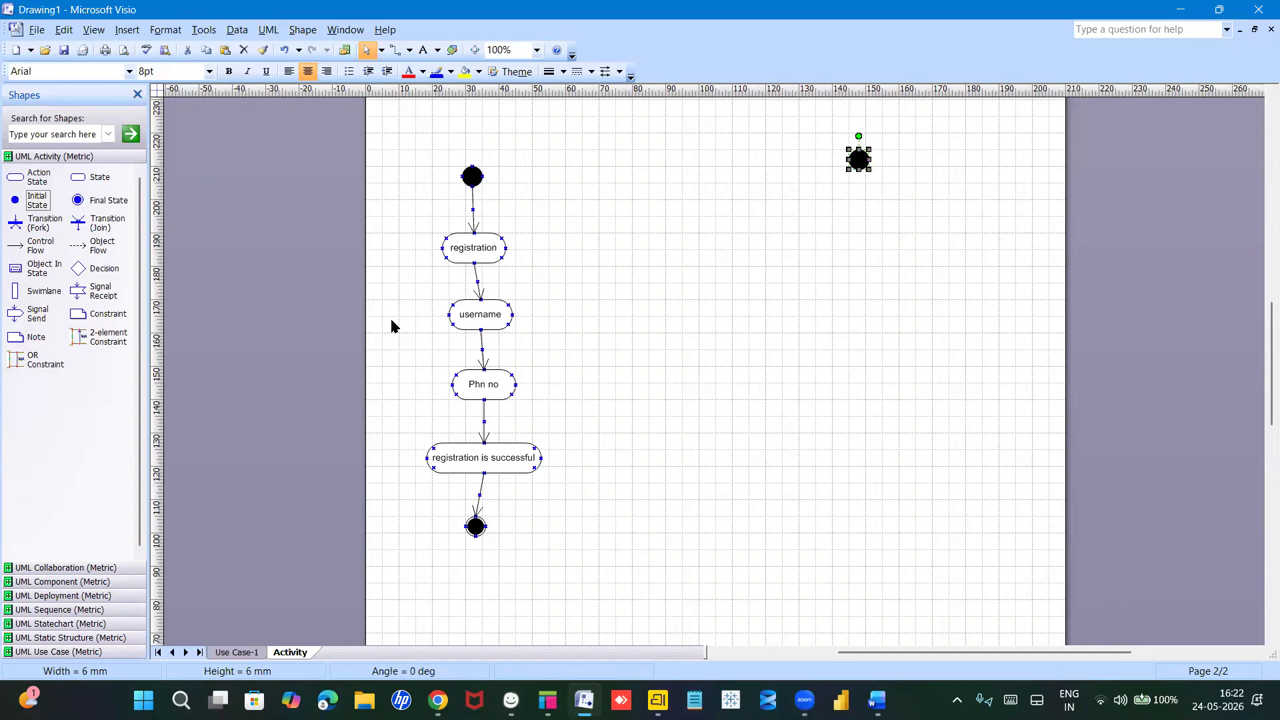
# Step: Stack three new action states below the second initial state in the right-hand column
pyautogui.moveTo(30, 177); pyautogui.dragTo(859, 223)
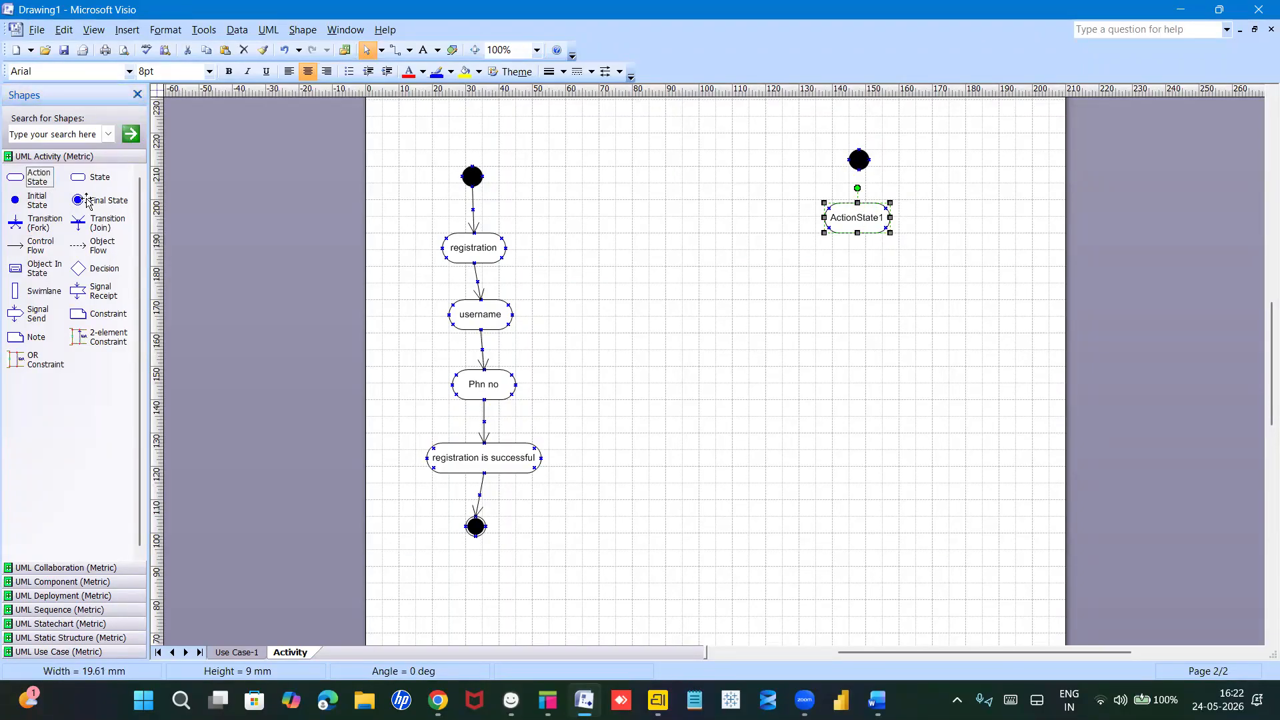
pyautogui.moveTo(18, 181); pyautogui.dragTo(860, 287)
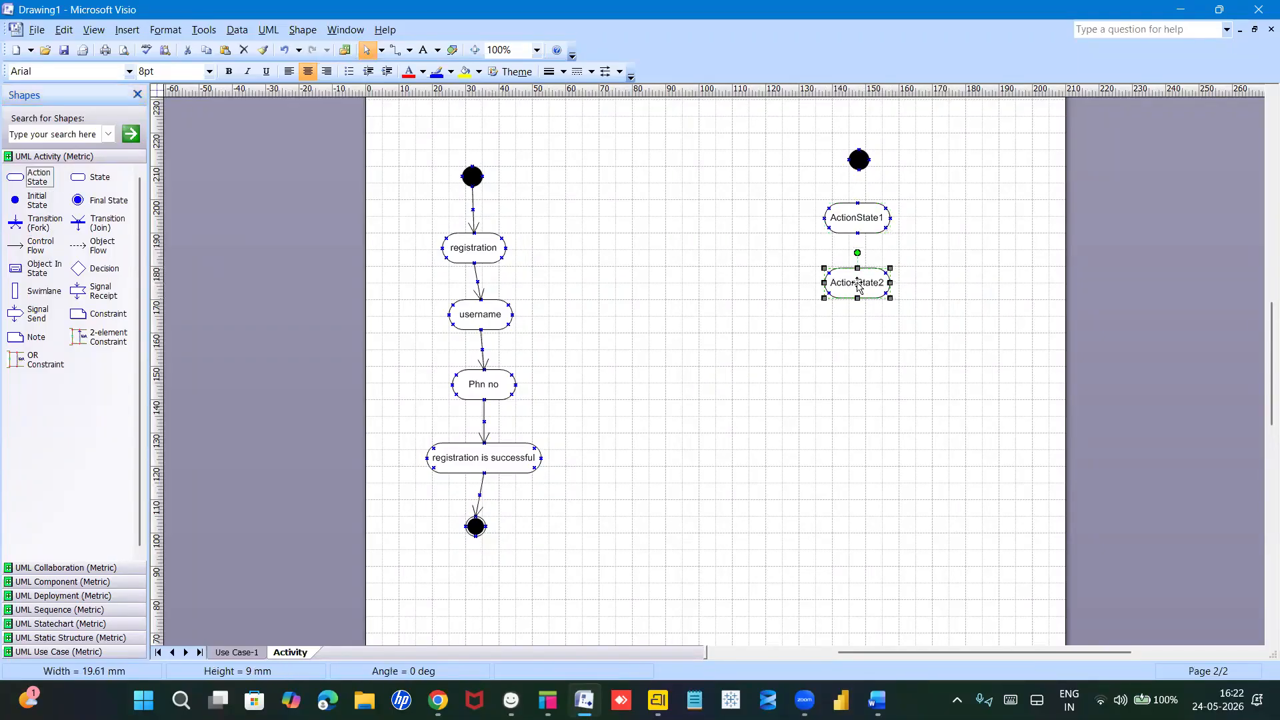
pyautogui.moveTo(16, 177); pyautogui.dragTo(861, 360)
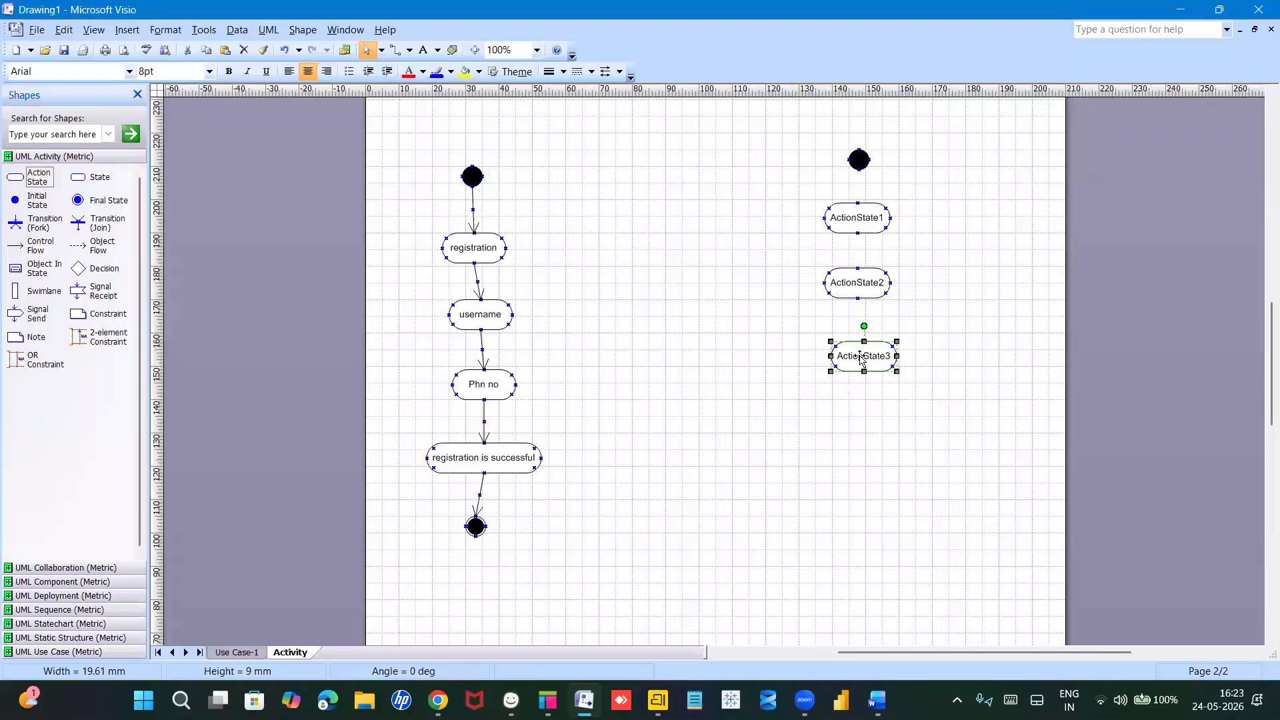
# Step: Name the first two action states Login and Username
pyautogui.doubleClick(853, 218)
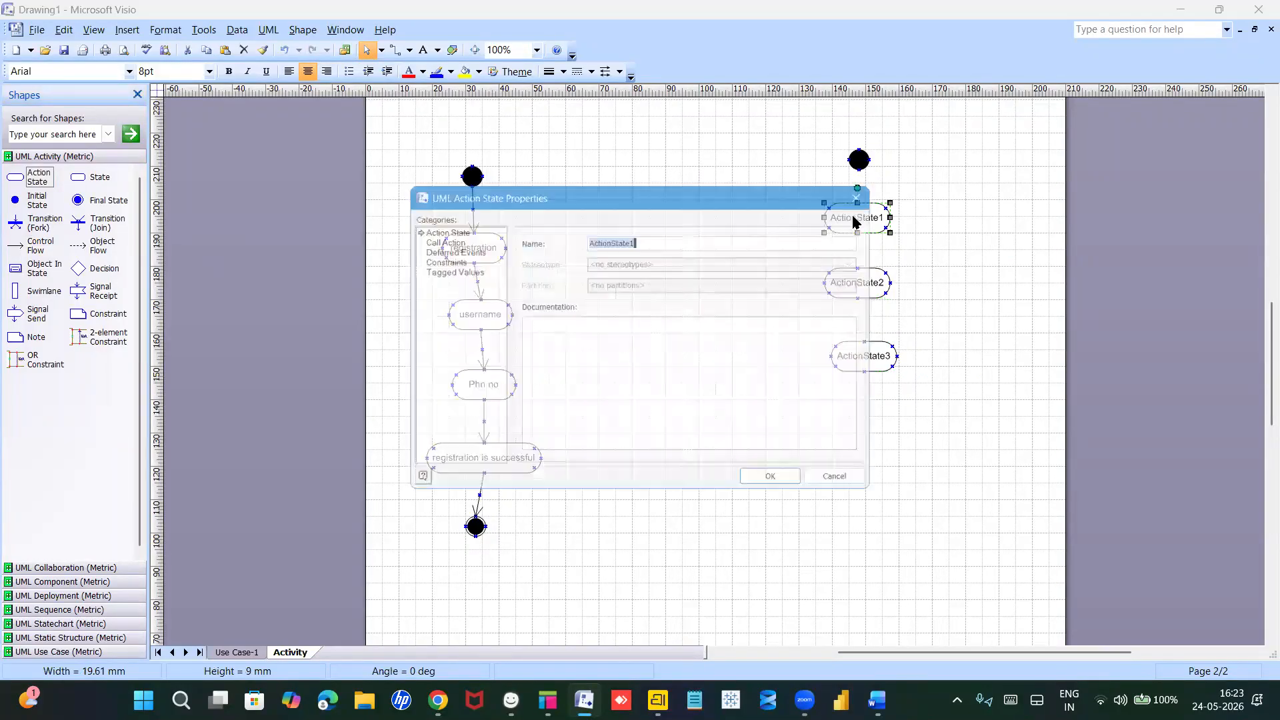
pyautogui.write('U')
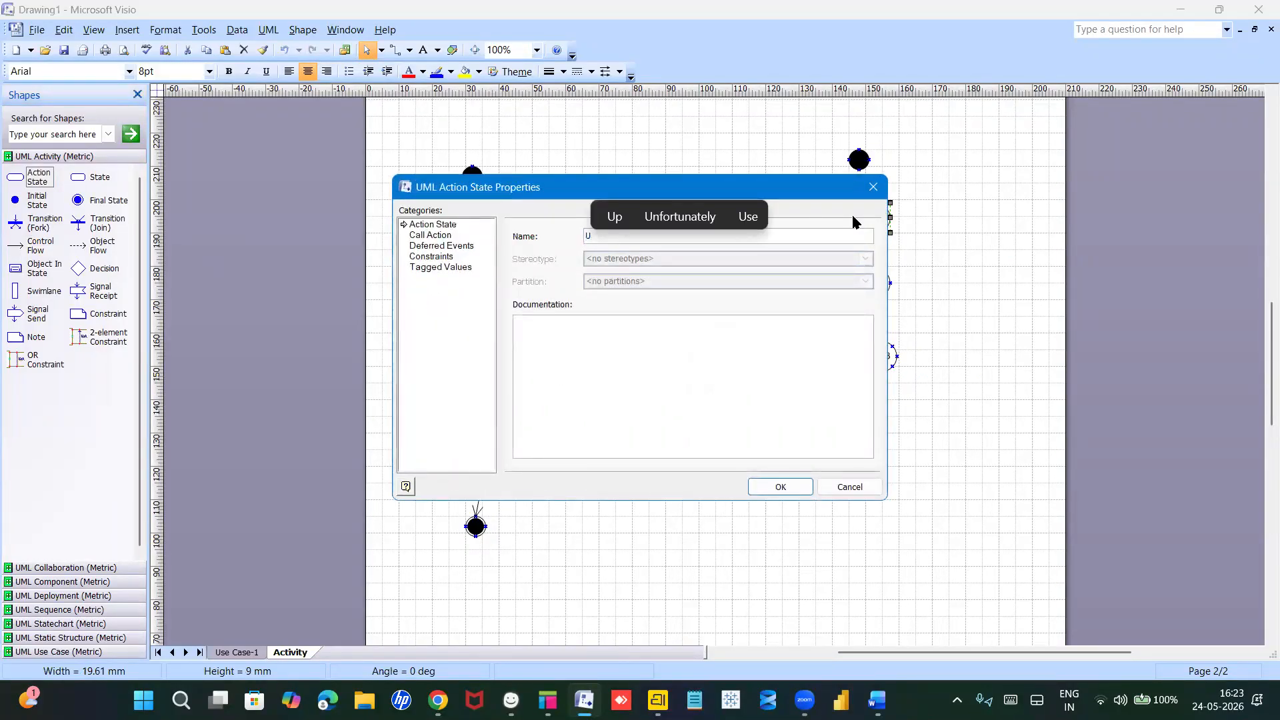
pyautogui.press('BackSpace')
pyautogui.write('Login')
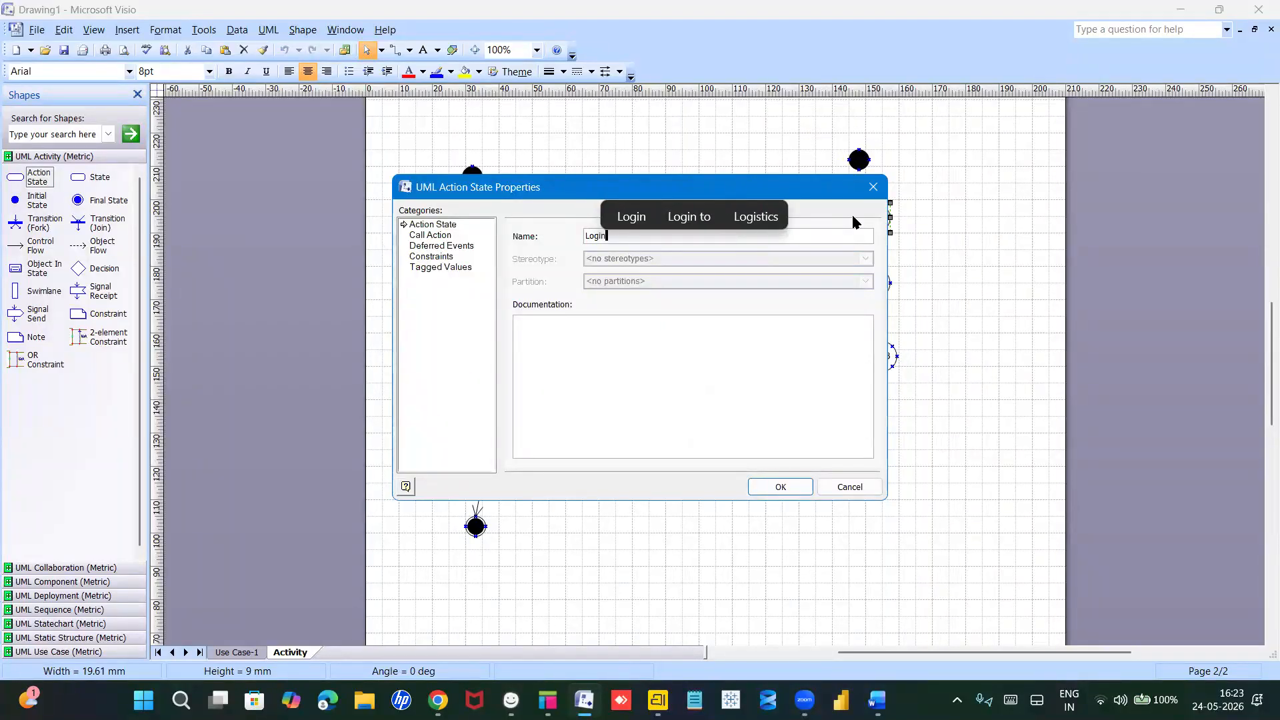
pyautogui.press('Return')
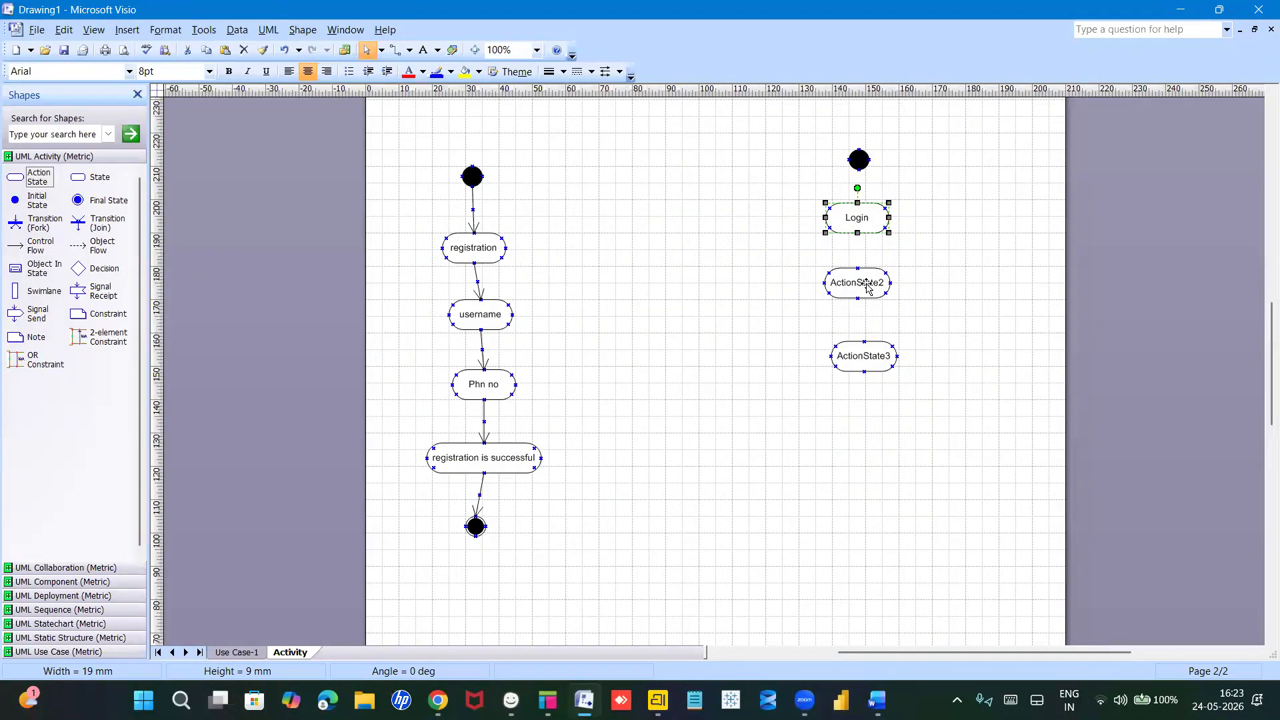
pyautogui.doubleClick(868, 288)
pyautogui.write('User')
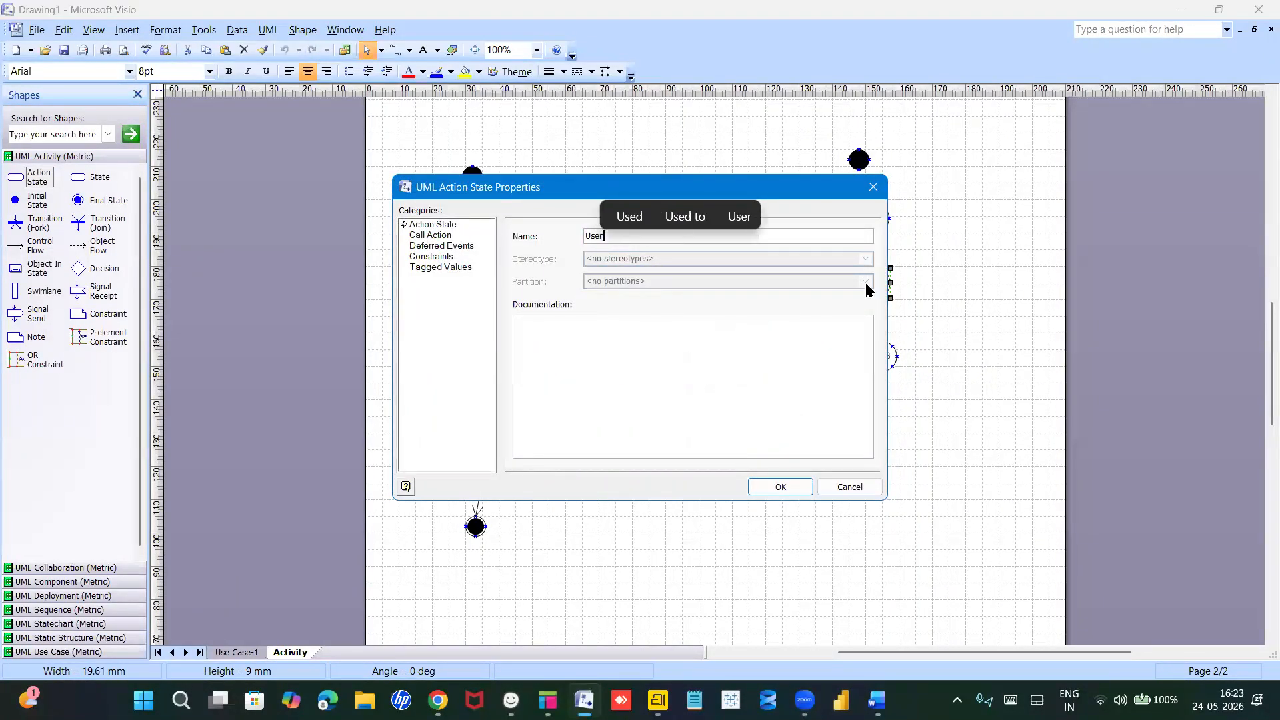
pyautogui.write('name')
pyautogui.press('Return')
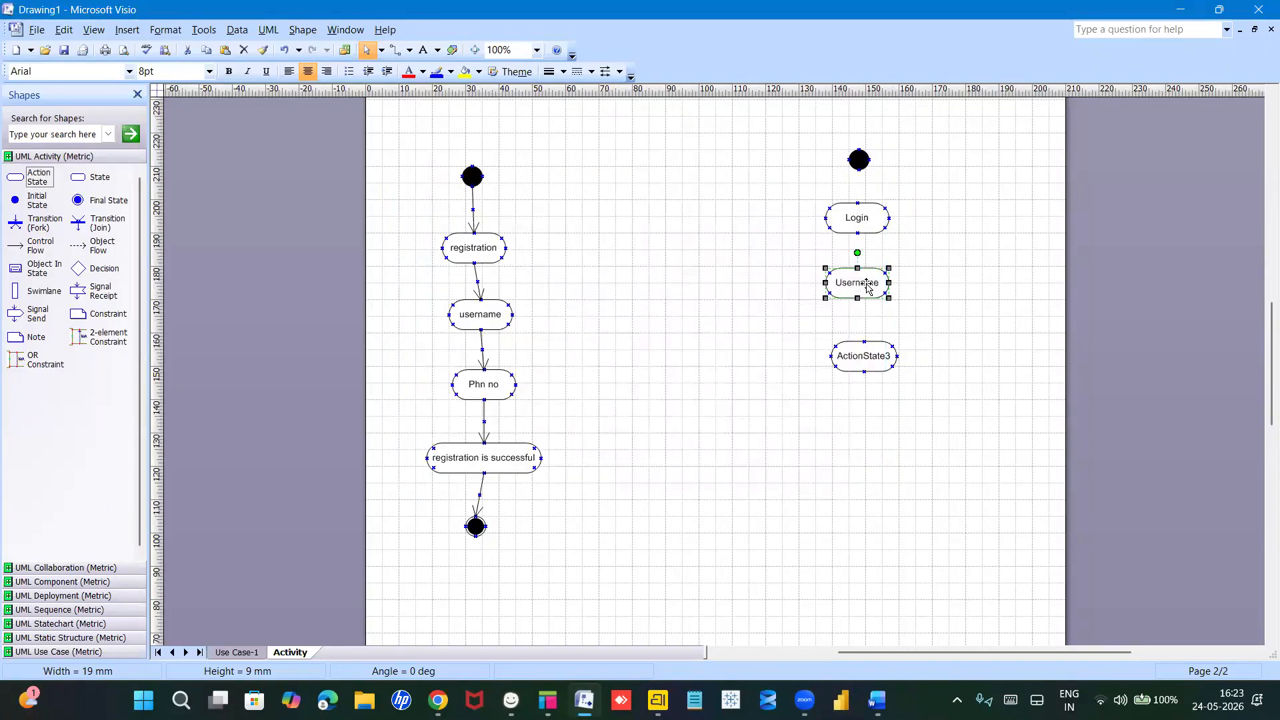
# Step: Name the third action state Password and place a decision diamond below it
pyautogui.doubleClick(864, 356)
pyautogui.write('PP')
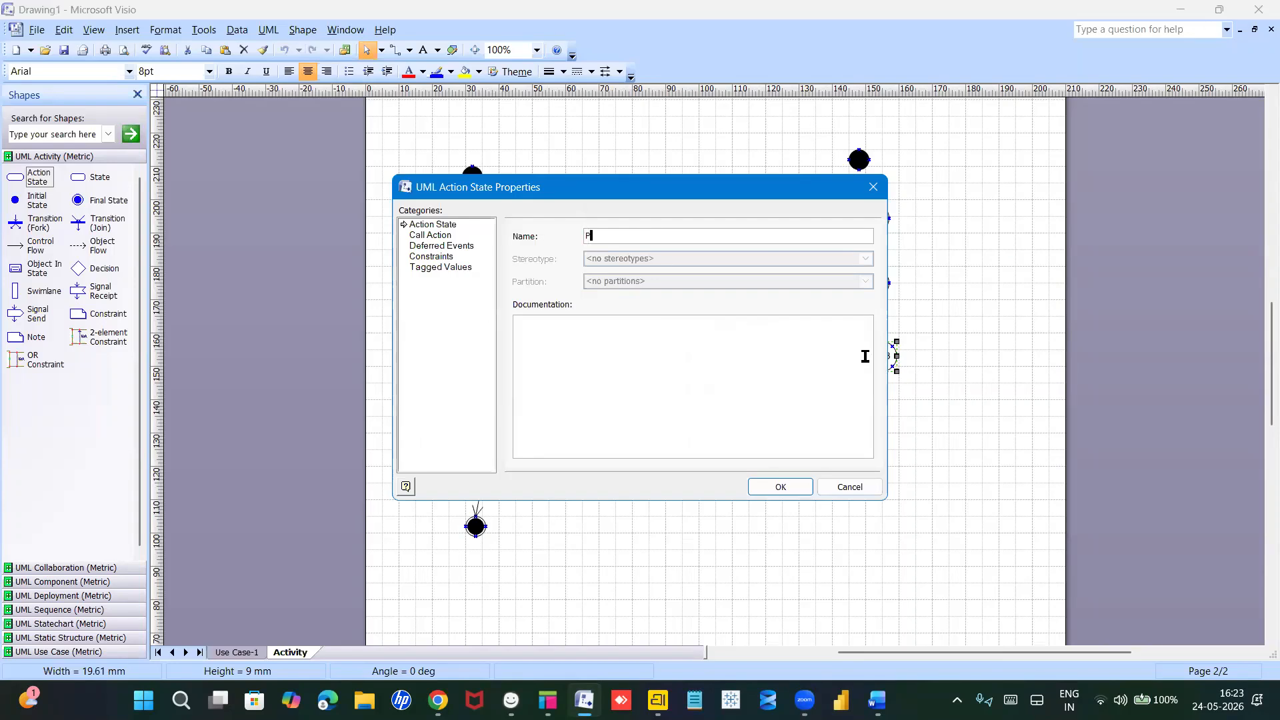
pyautogui.write('assword')
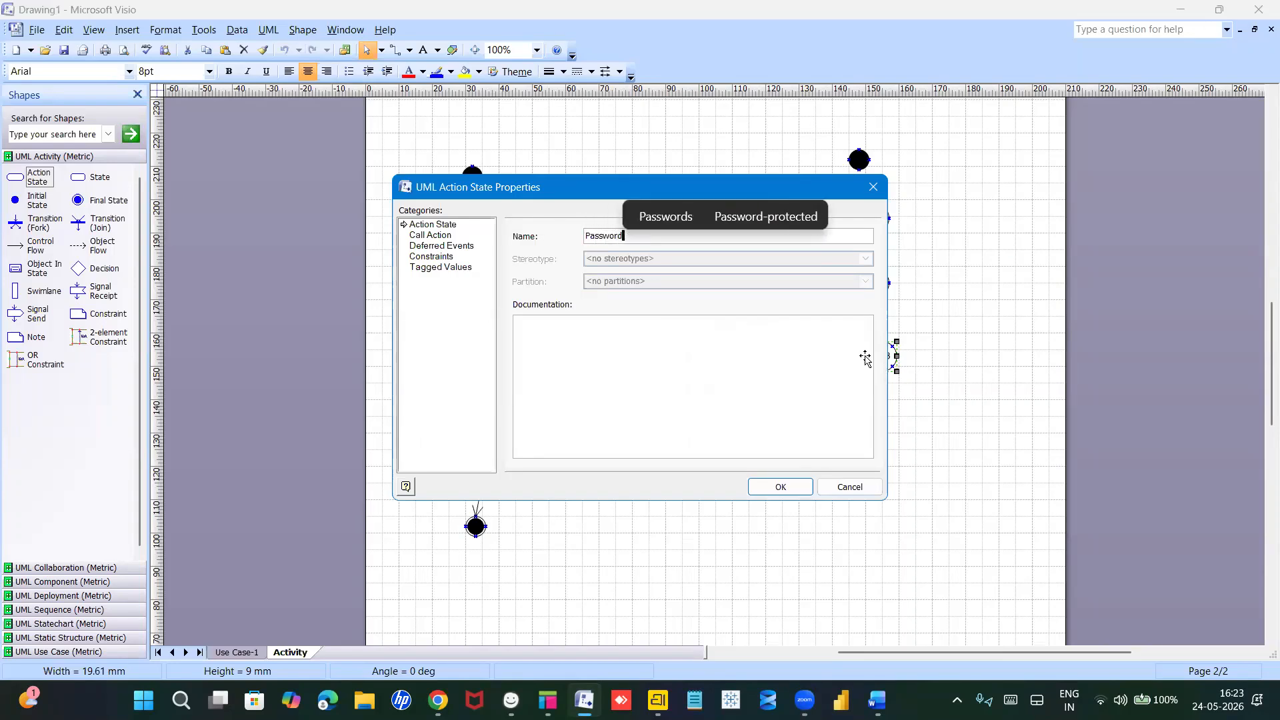
pyautogui.press('Return')
pyautogui.click(868, 405)
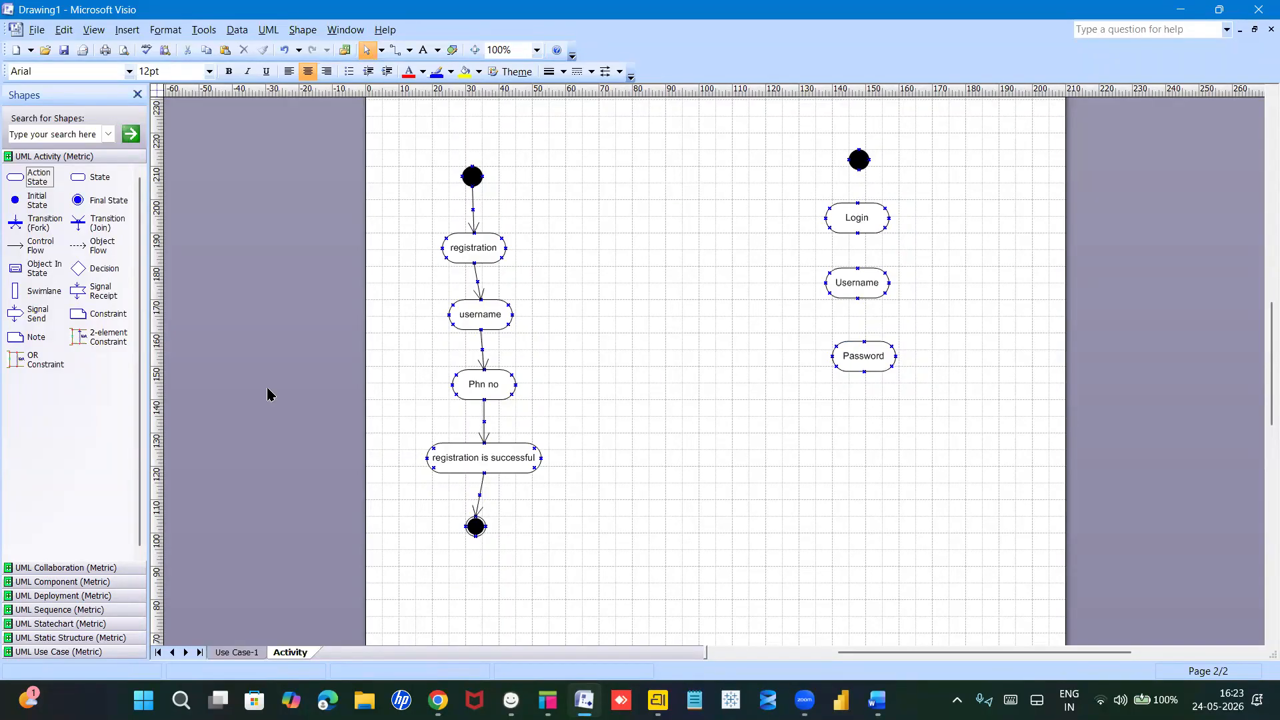
pyautogui.moveTo(78, 268); pyautogui.dragTo(864, 430)
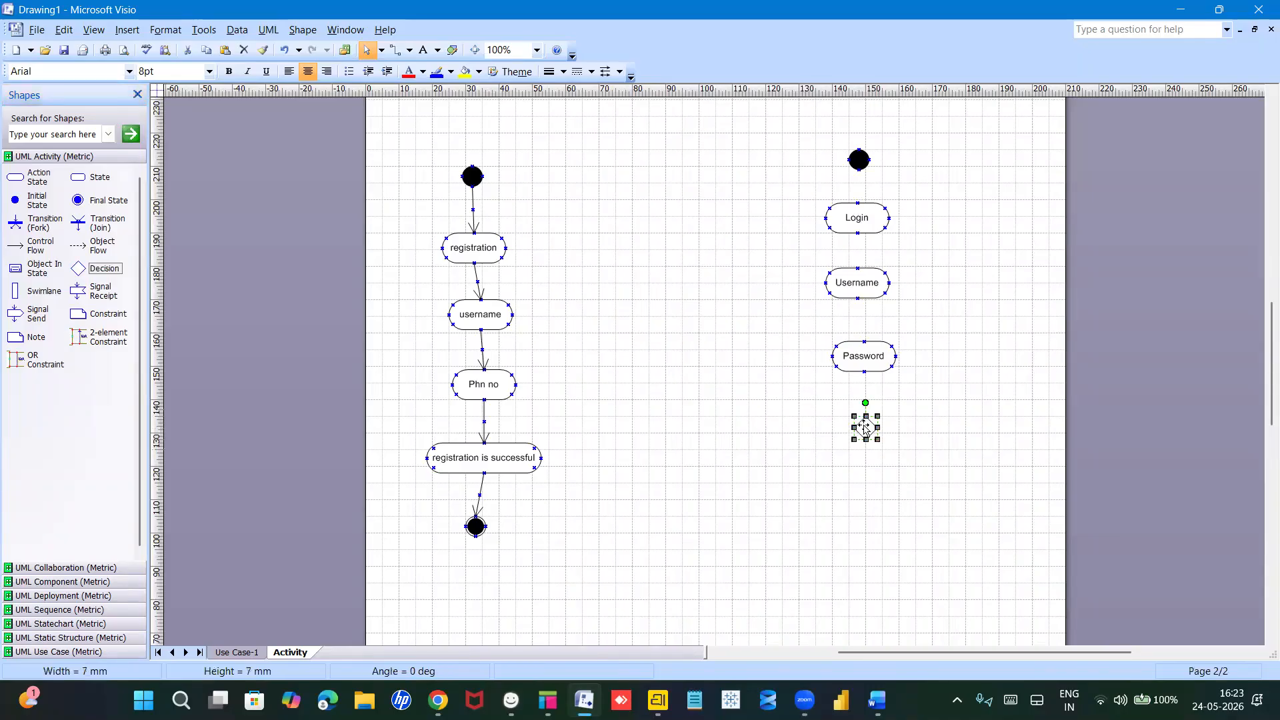
# Step: Chain control flow arrows from the initial state through Login, Username and Password to the diamond
pyautogui.click(915, 405)
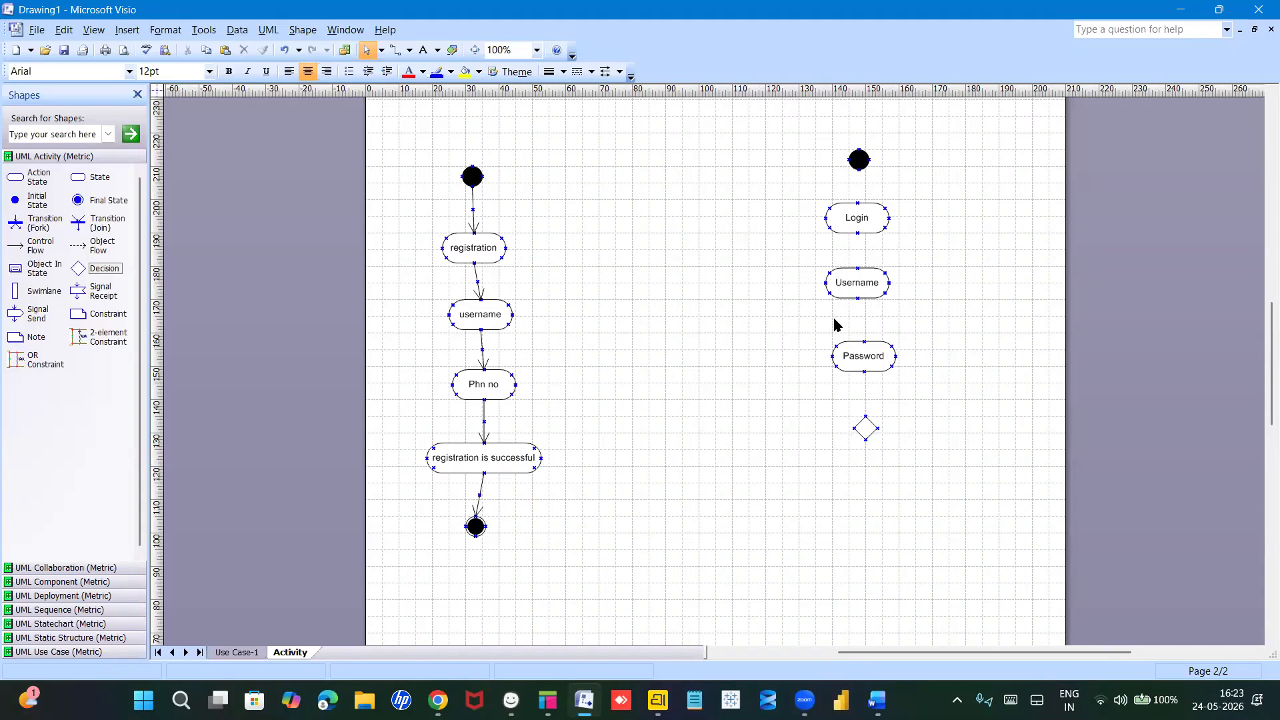
pyautogui.moveTo(20, 246)
pyautogui.mouseDown()
pyautogui.moveTo(194, 217)
pyautogui.moveTo(875, 198)
pyautogui.moveTo(918, 169)
pyautogui.moveTo(861, 205)
pyautogui.mouseUp()
pyautogui.hotkey('ctrl', 'd')
pyautogui.moveTo(890, 198); pyautogui.dragTo(861, 270)
pyautogui.hotkey('ctrl', 'd')
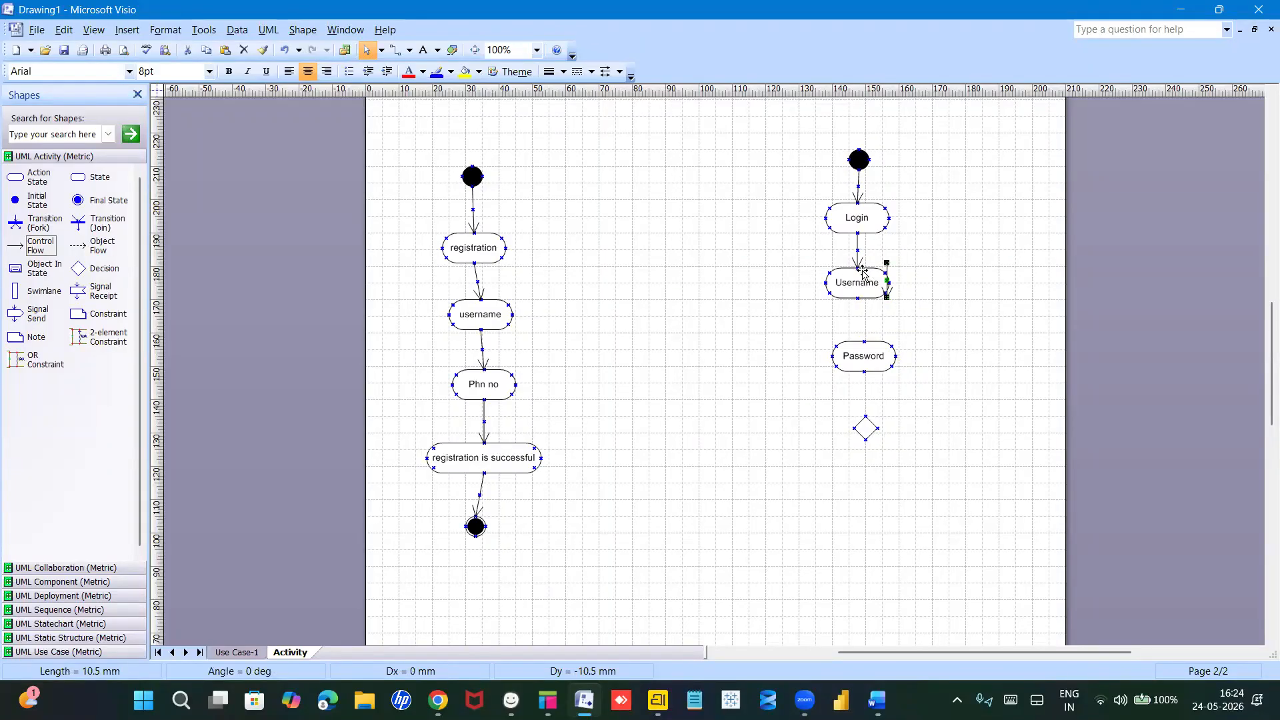
pyautogui.moveTo(859, 297); pyautogui.dragTo(865, 416)
pyautogui.hotkey('ctrl', 'd')
pyautogui.click(899, 480)
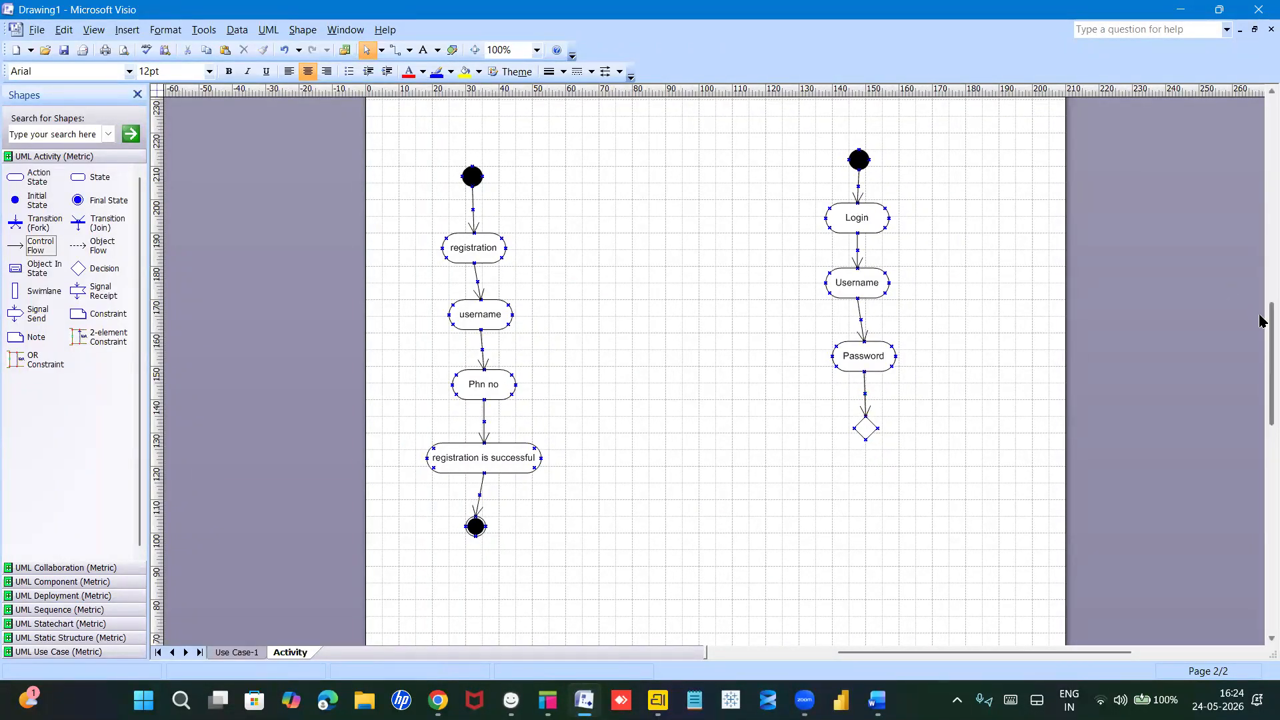
pyautogui.scroll(-2, 1262, 345)
# Step: Add a flow arrow pointing straight down from the decision diamond
pyautogui.scroll(-1, 1262, 344)
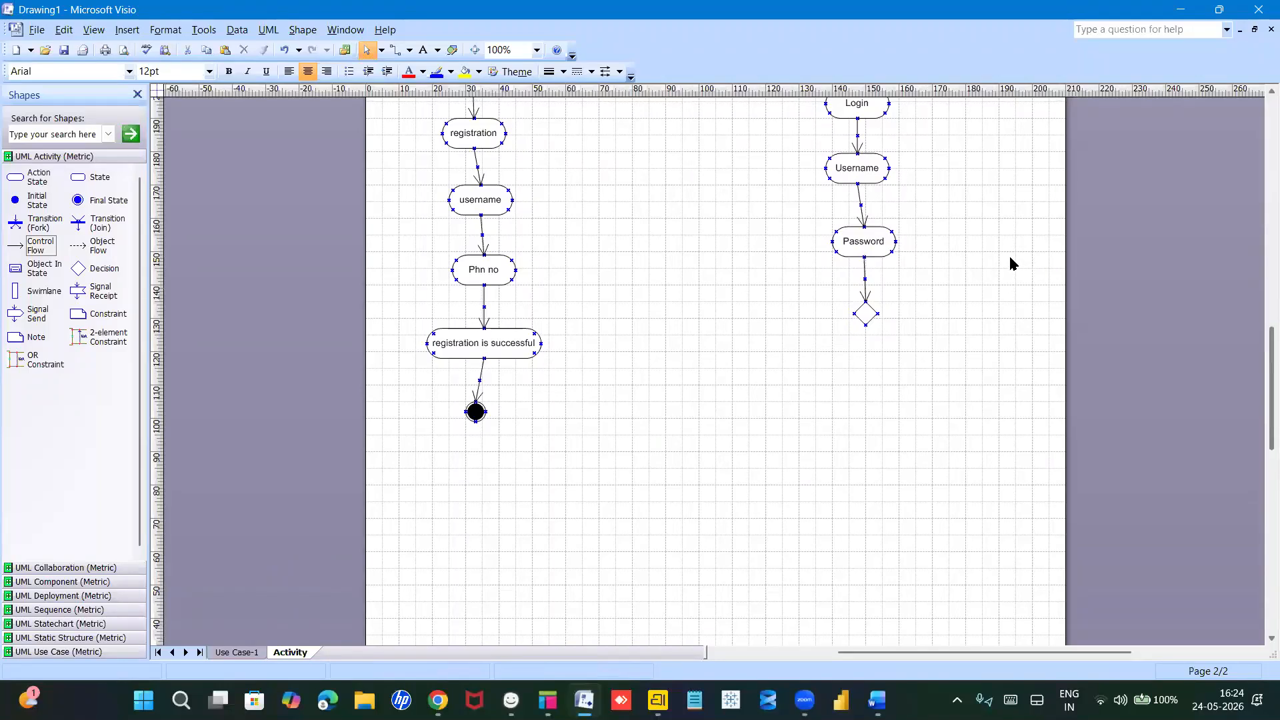
pyautogui.click(864, 276)
pyautogui.moveTo(864, 276); pyautogui.dragTo(865, 326)
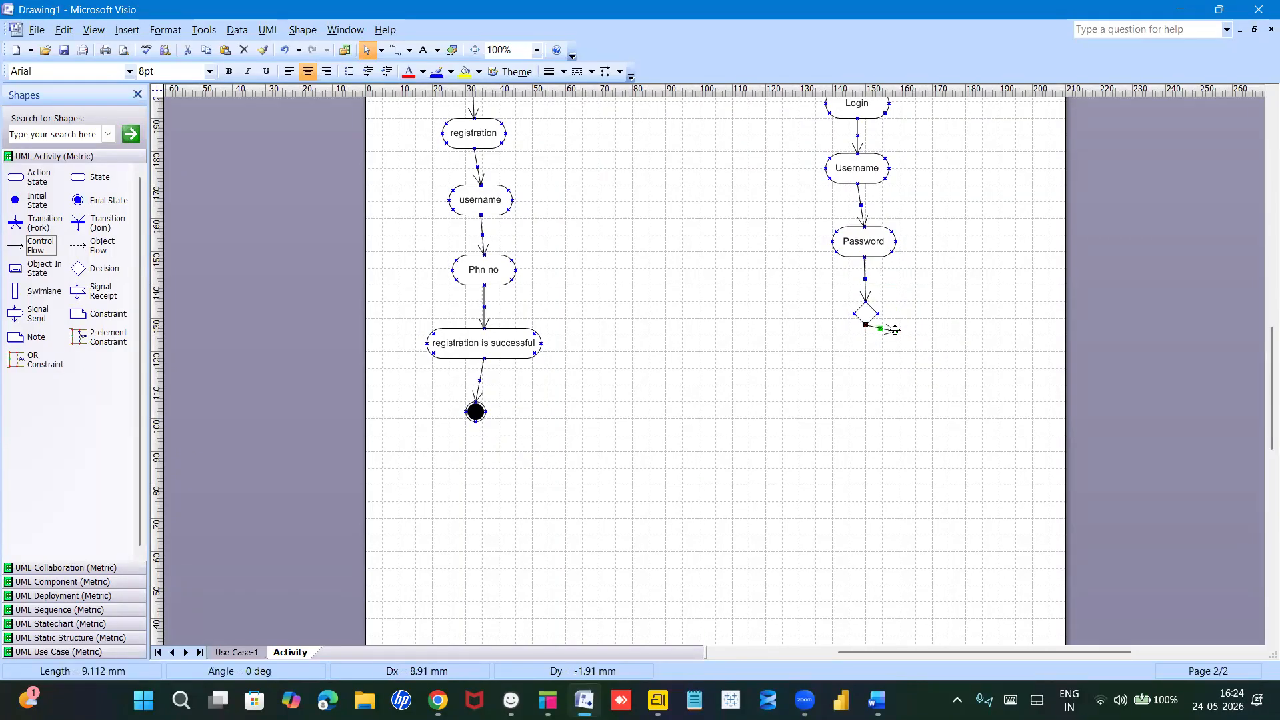
pyautogui.moveTo(869, 369)
pyautogui.mouseDown()
pyautogui.moveTo(866, 333)
pyautogui.moveTo(866, 371)
pyautogui.mouseUp()
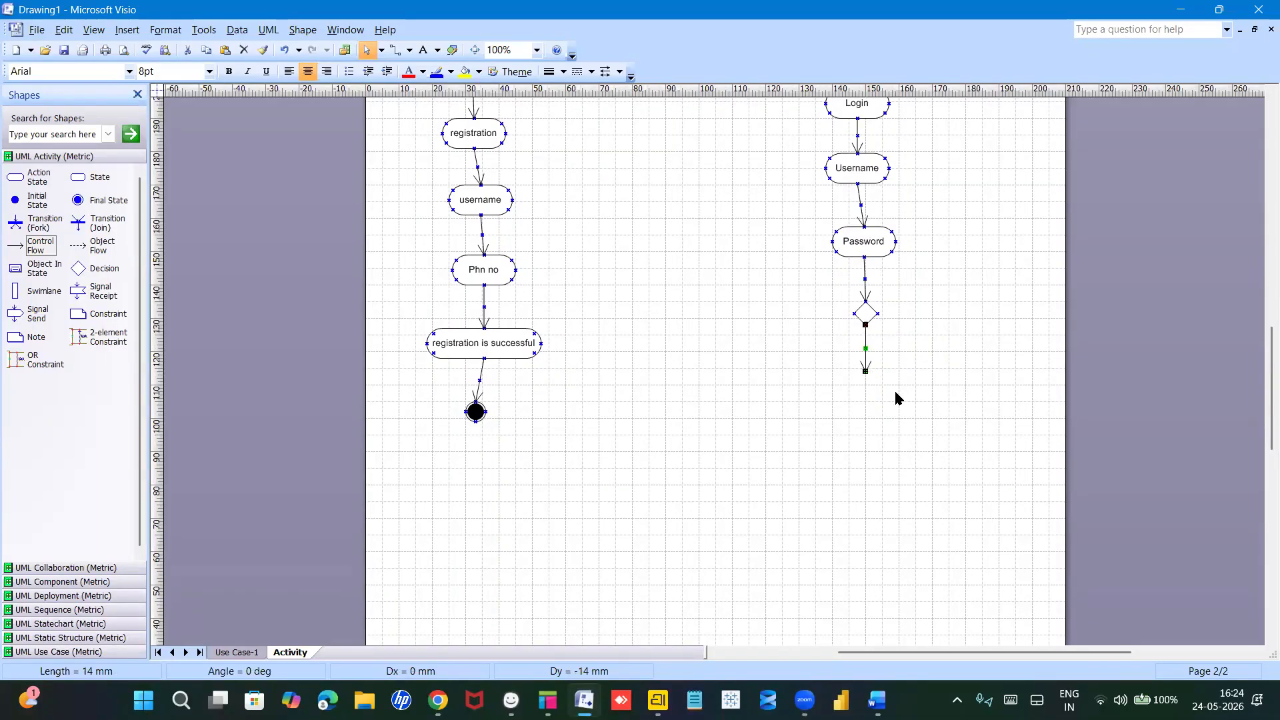
# Step: Attach a new action state at the arrow's end and name it 'Login is successfull'
pyautogui.moveTo(16, 176); pyautogui.dragTo(300, 333)
pyautogui.moveTo(760, 392); pyautogui.dragTo(871, 386)
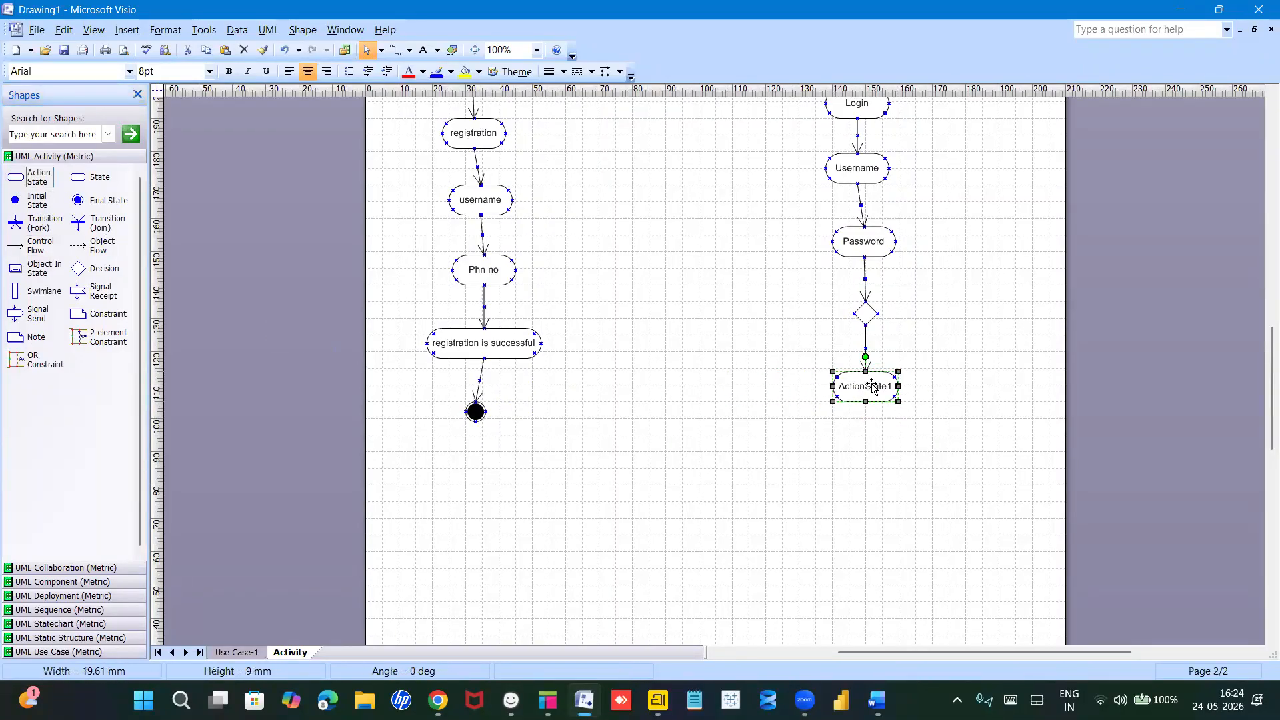
pyautogui.doubleClick(871, 386)
pyautogui.write('Login is successfull')
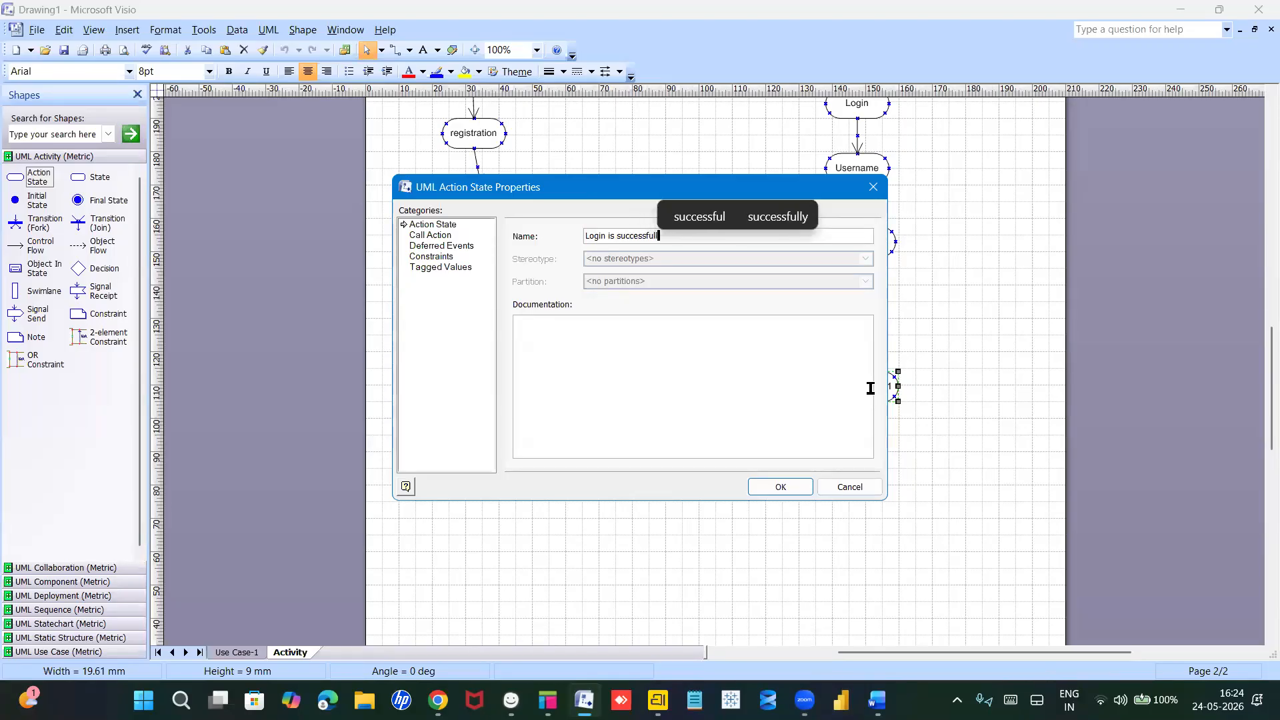
pyautogui.press('Return')
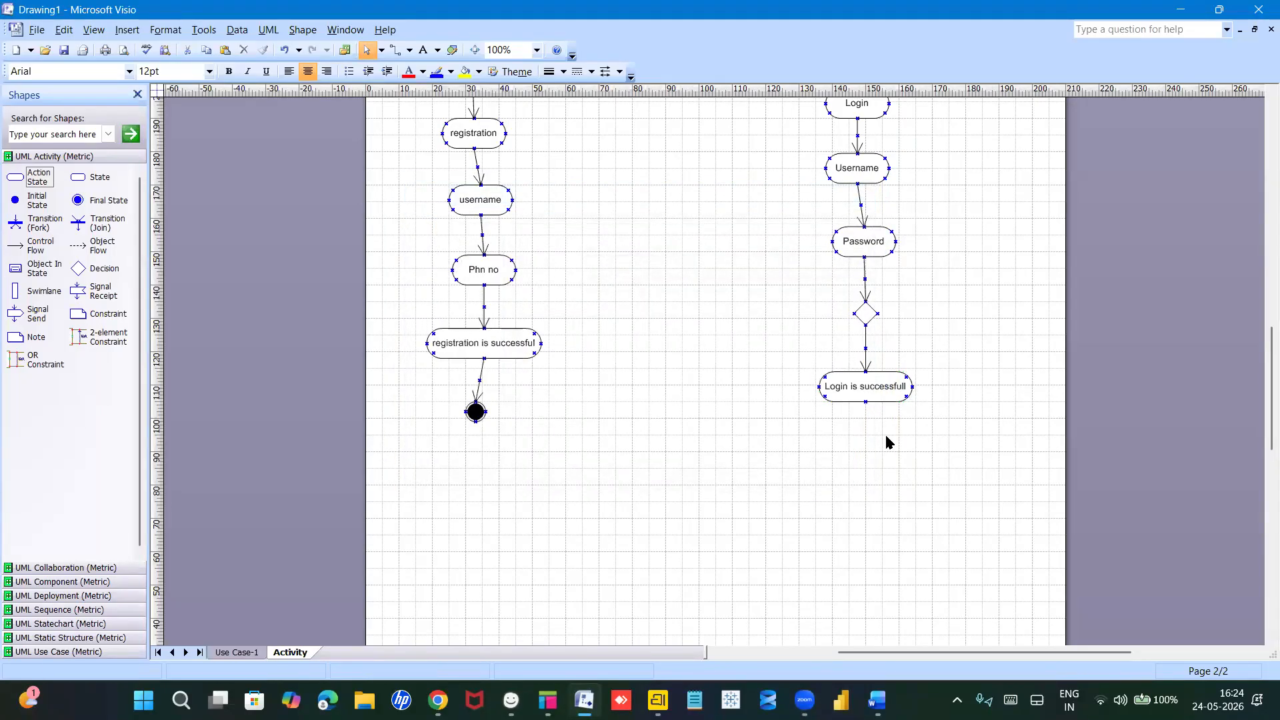
pyautogui.click(866, 344)
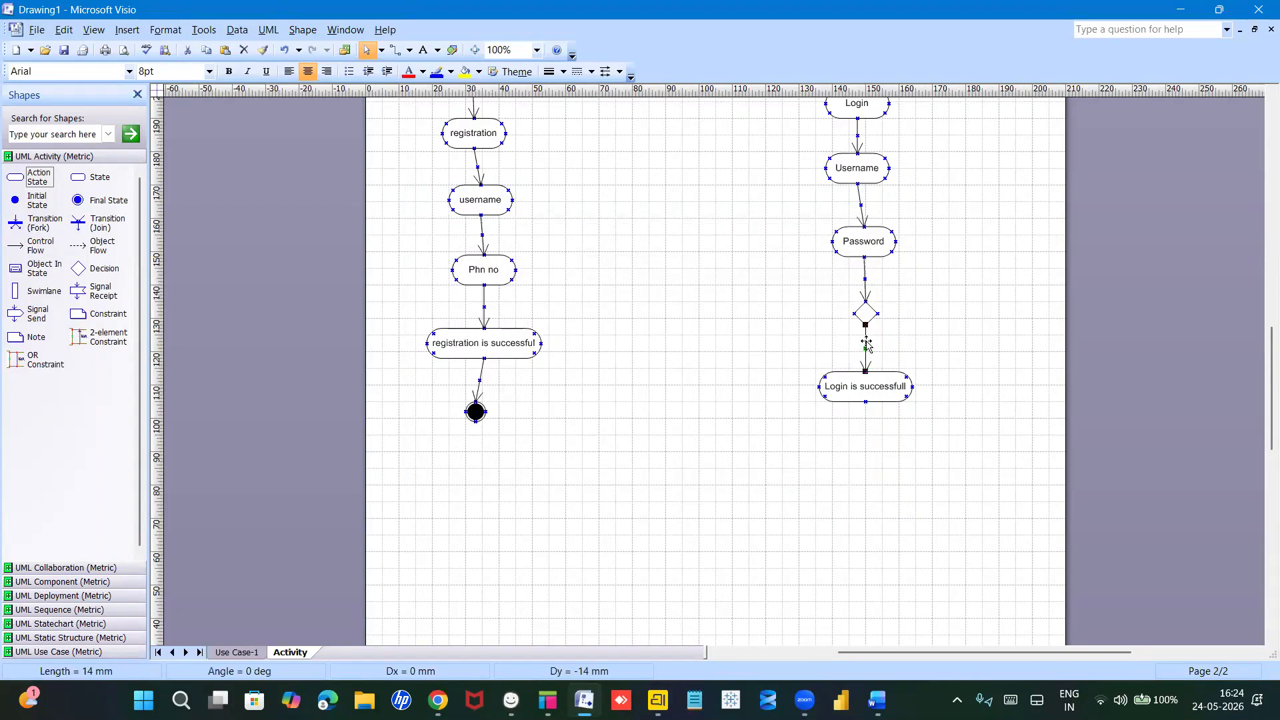
# Step: Give the arrow from the diamond to Login is successfull the guard [yes]
pyautogui.doubleClick(865, 344)
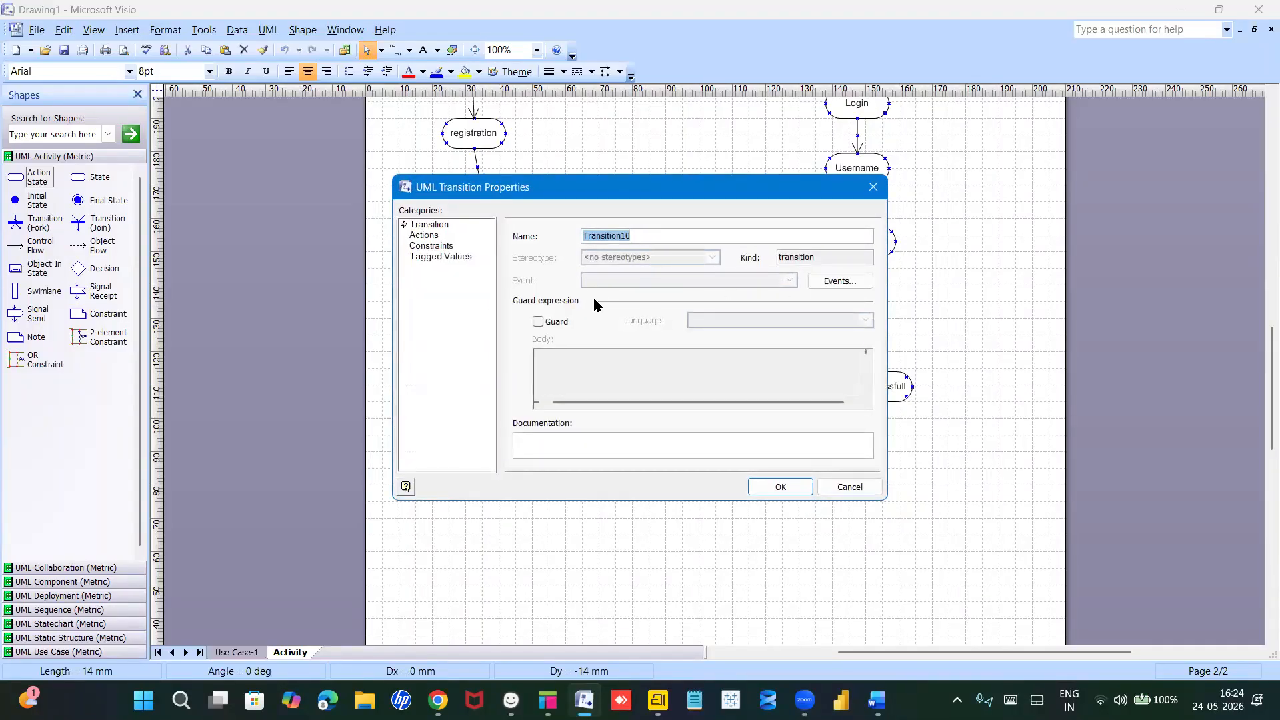
pyautogui.click(538, 322)
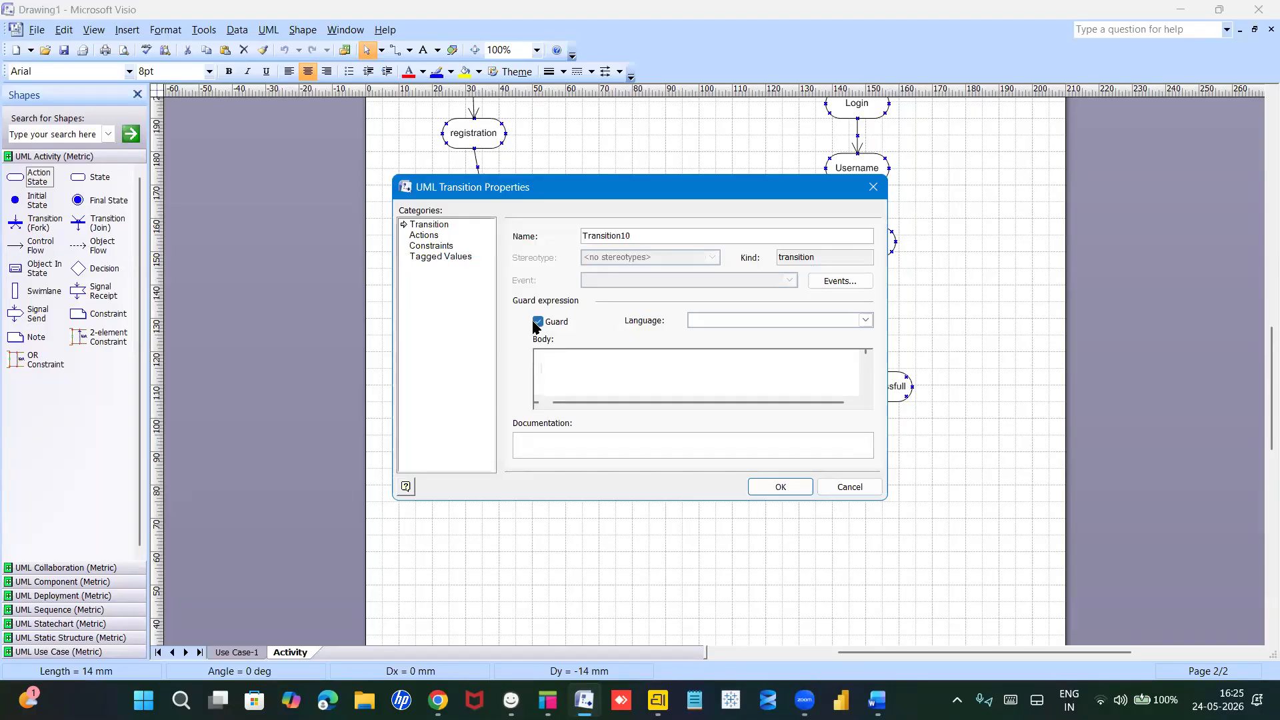
pyautogui.click(555, 379)
pyautogui.write('yes')
pyautogui.press('Return')
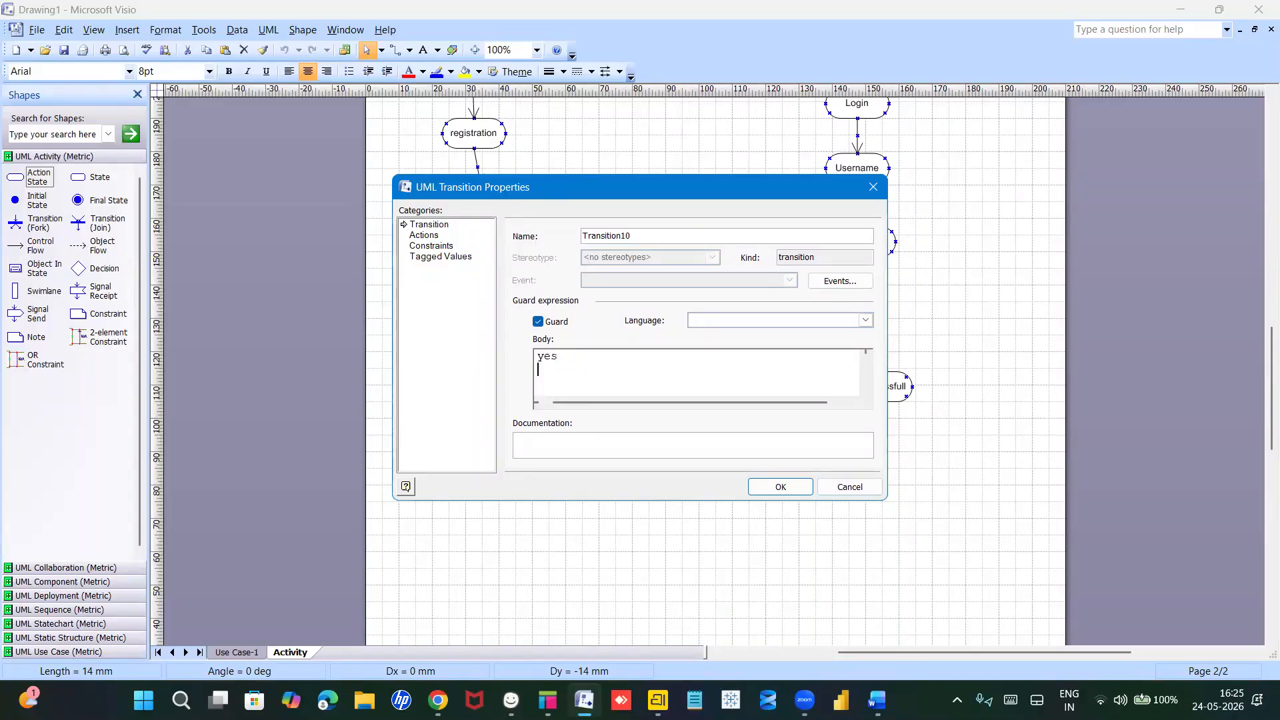
pyautogui.click(777, 489)
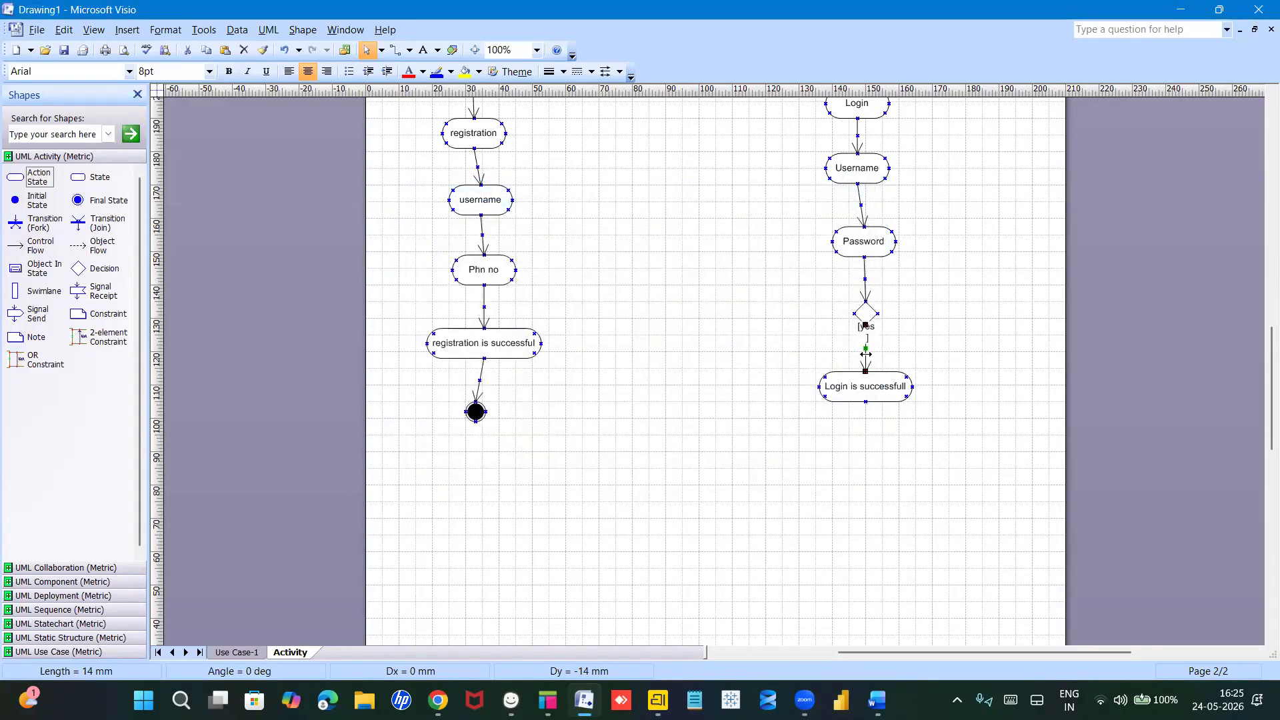
pyautogui.click(886, 362)
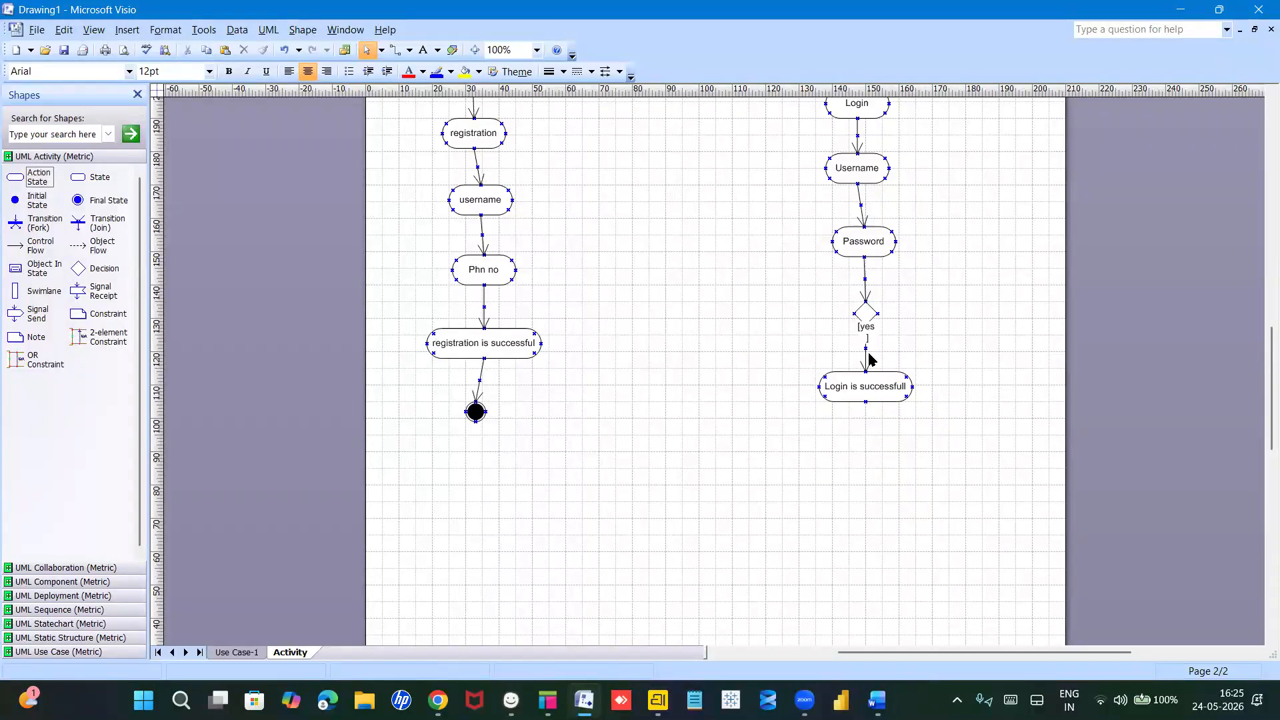
# Step: Move Login is successfull slightly lower and the decision diamond slightly higher
pyautogui.moveTo(863, 381); pyautogui.dragTo(862, 392)
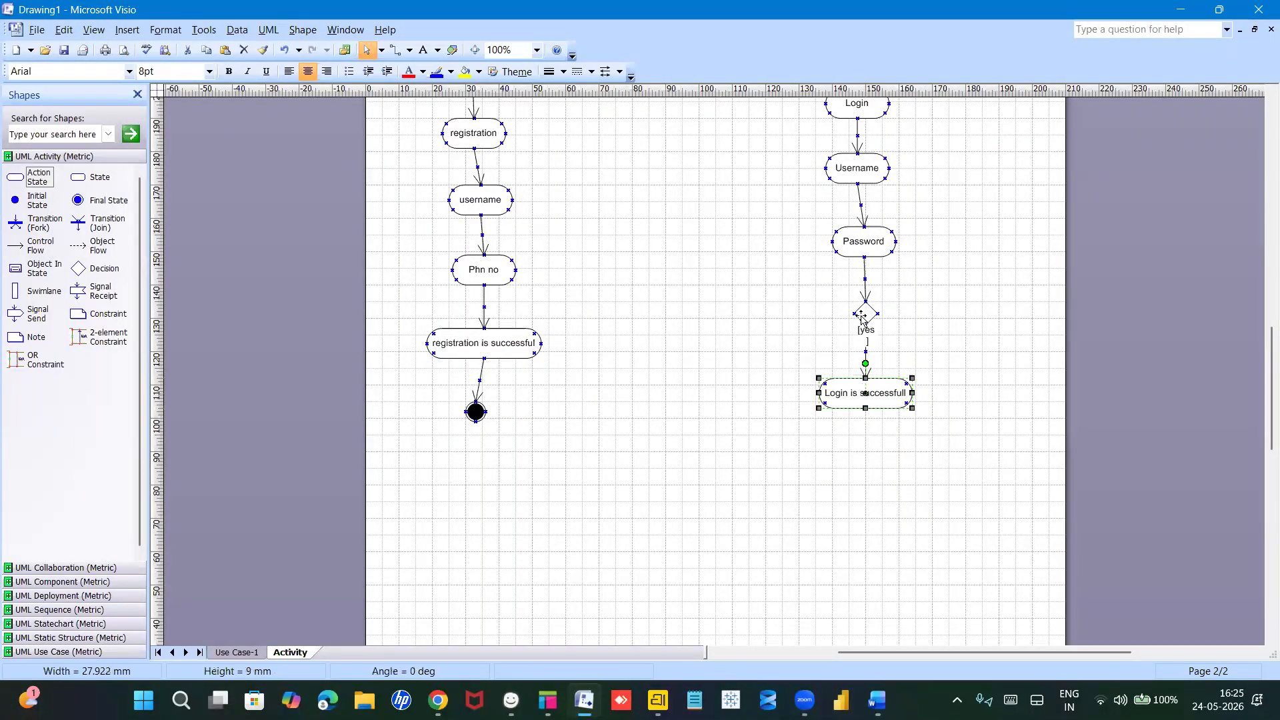
pyautogui.moveTo(861, 316); pyautogui.dragTo(861, 308)
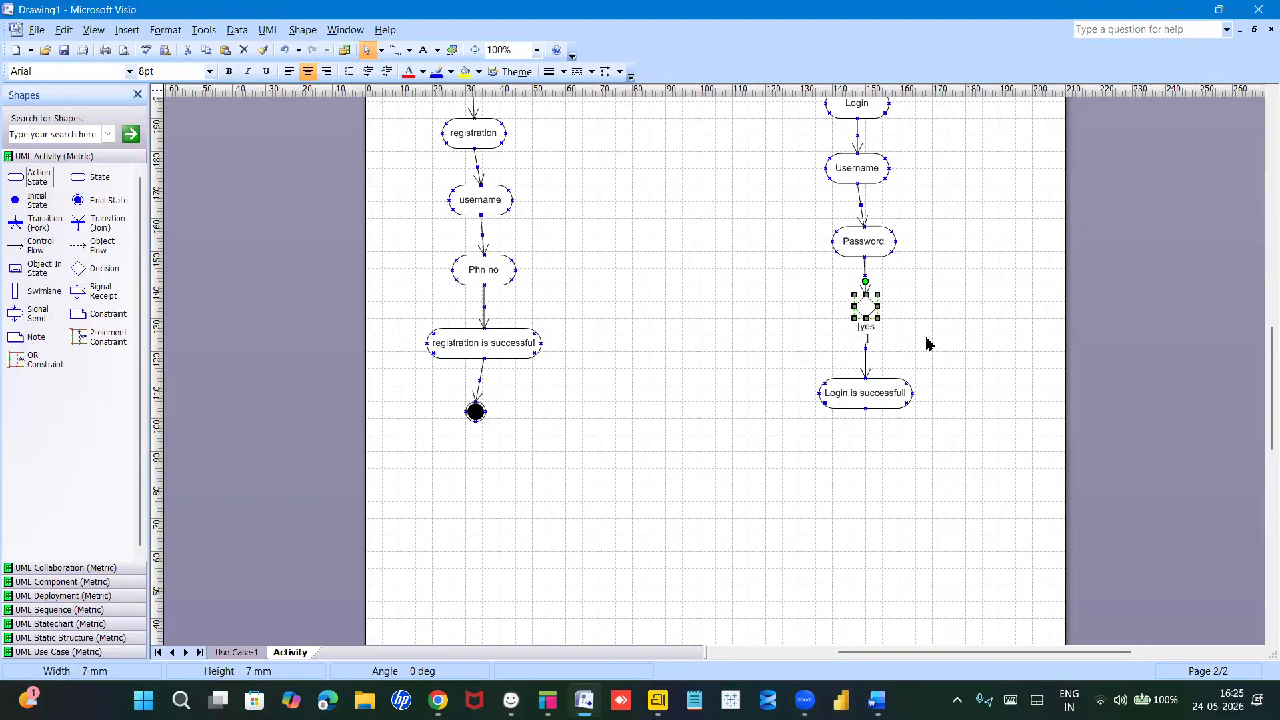
pyautogui.click(927, 343)
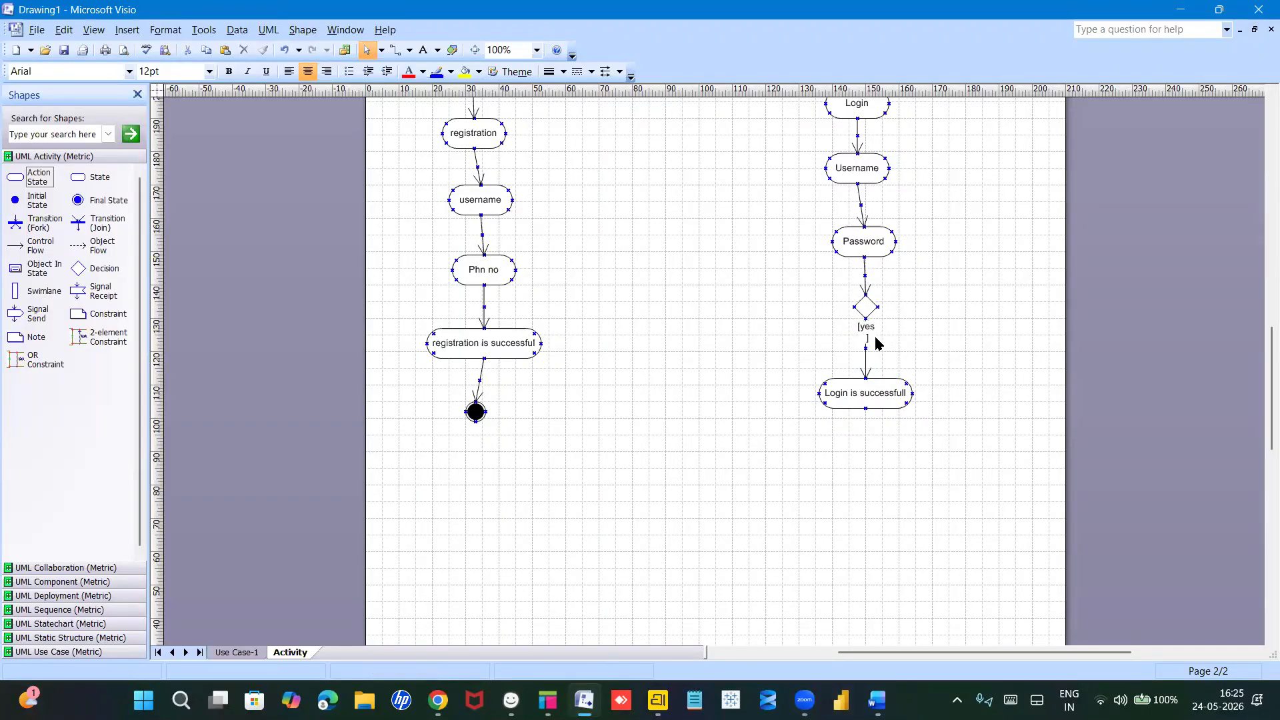
pyautogui.click(863, 273)
# Step: Loop a right-angle connector from the diamond's right corner back up to Login
pyautogui.hotkey('ctrl', 'd')
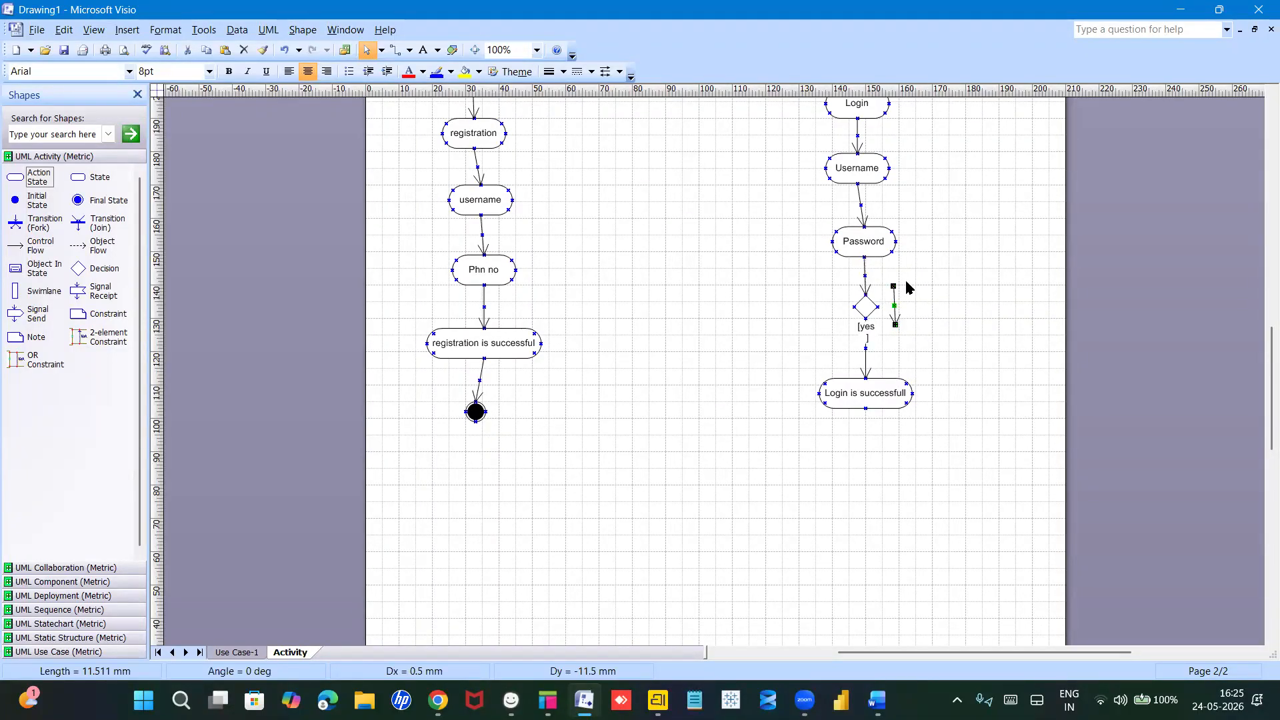
pyautogui.moveTo(893, 286); pyautogui.dragTo(982, 138)
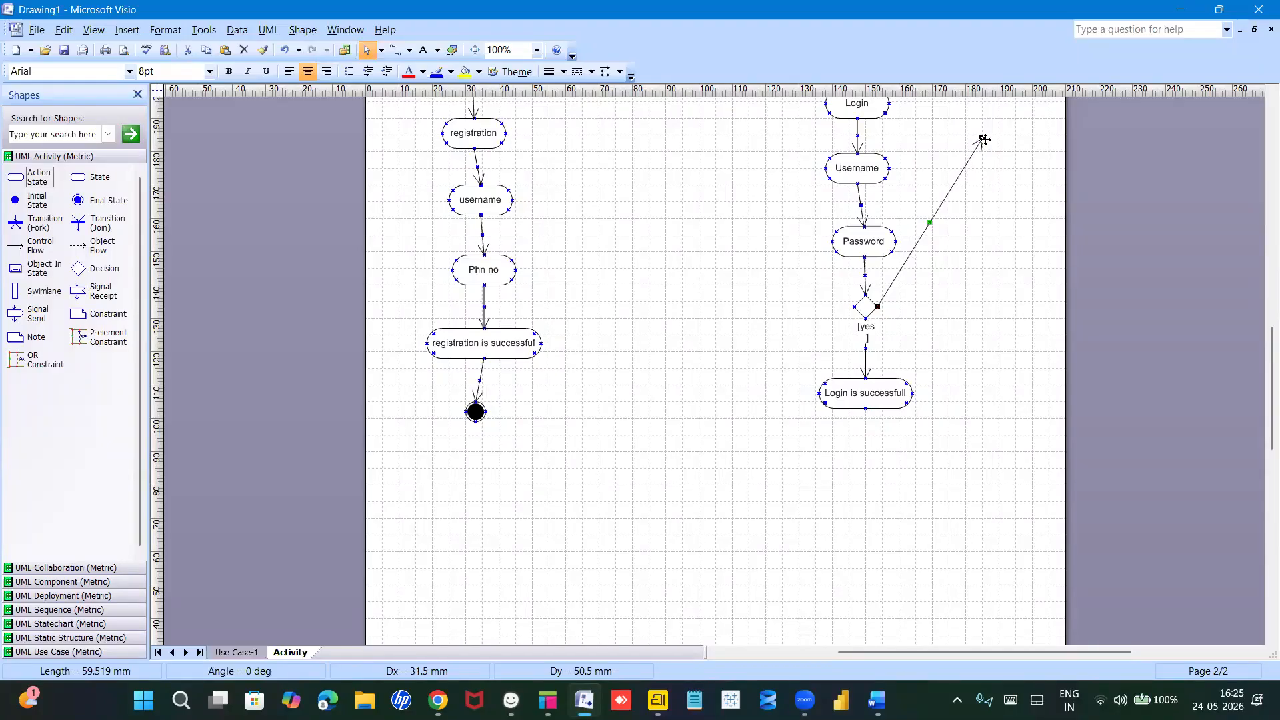
pyautogui.moveTo(981, 138); pyautogui.dragTo(892, 127)
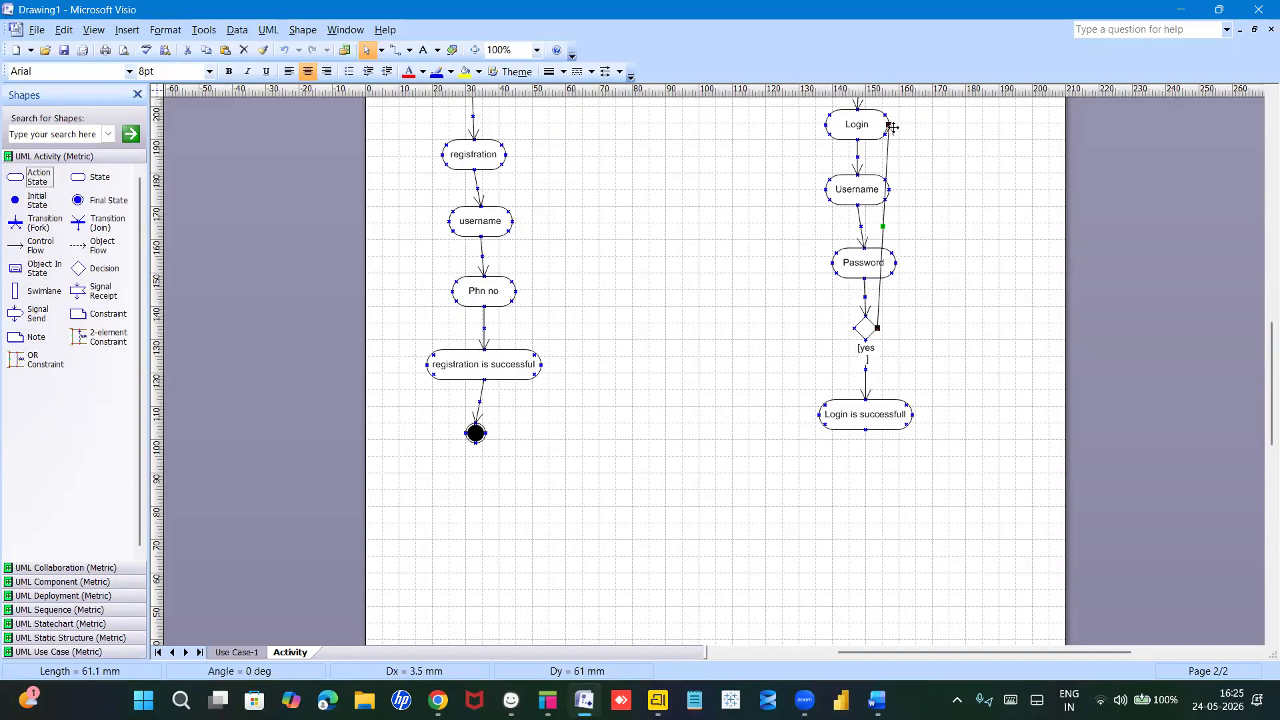
pyautogui.rightClick(885, 223)
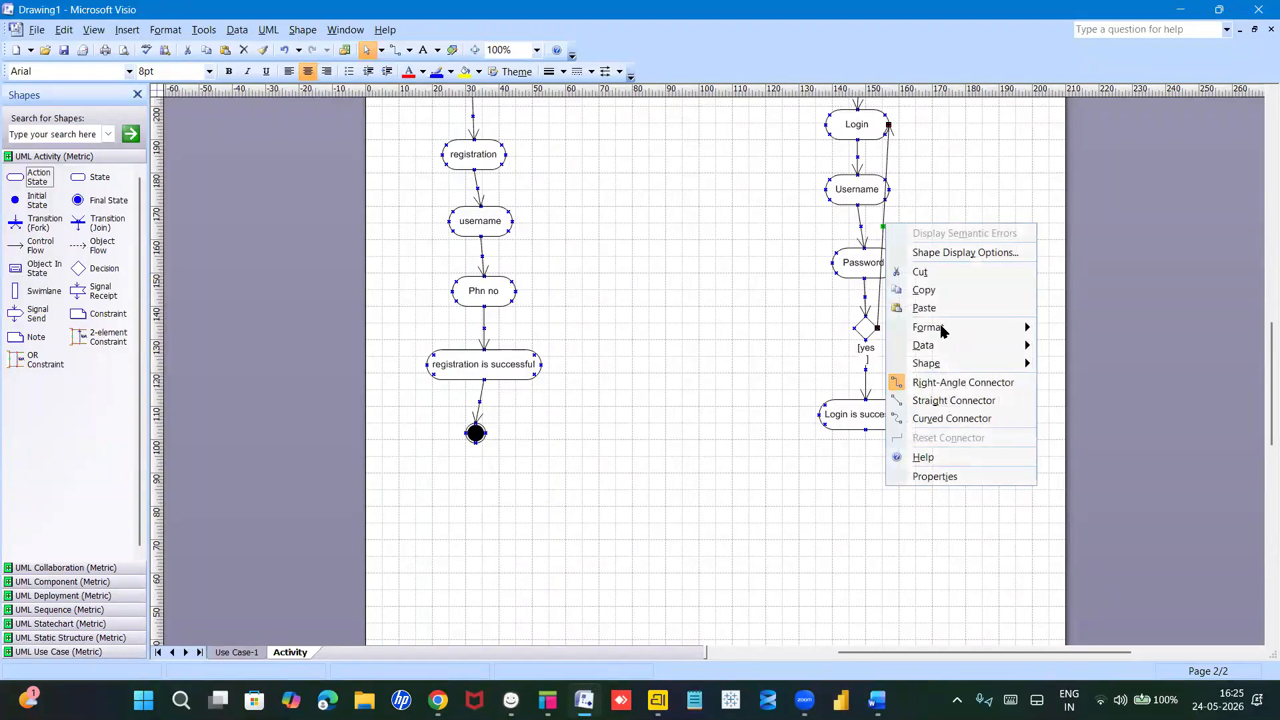
pyautogui.click(947, 389)
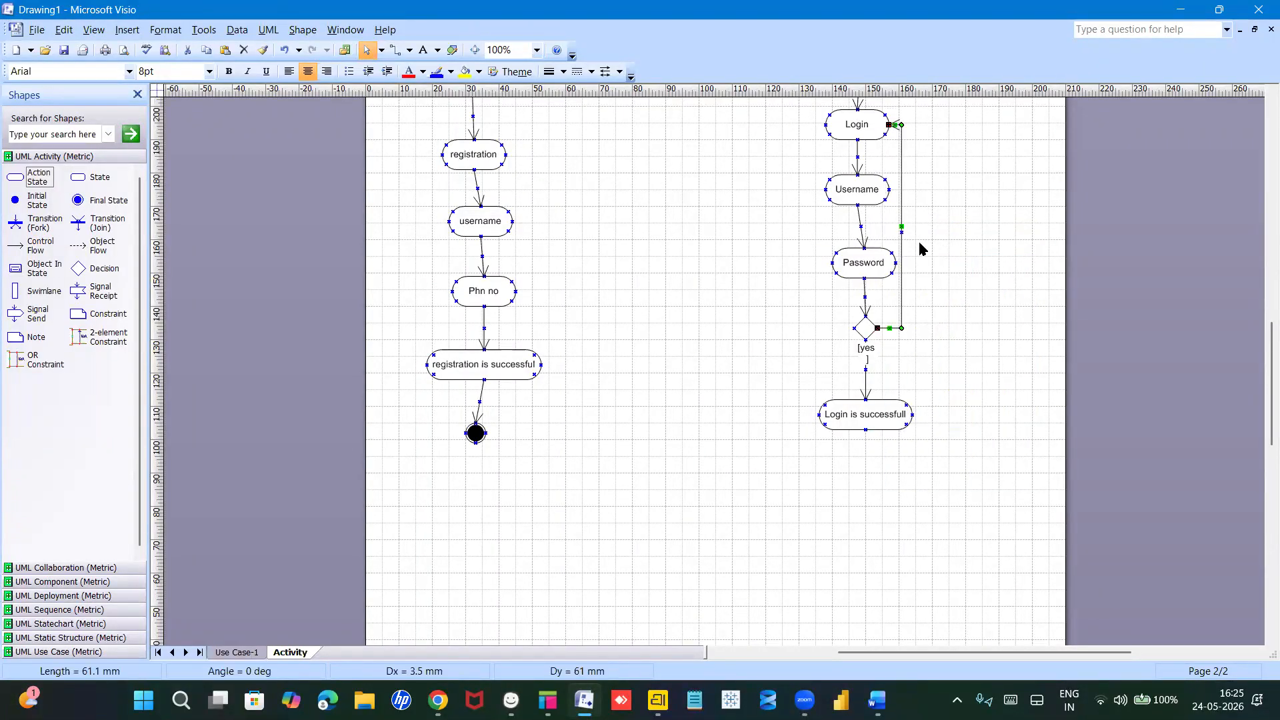
pyautogui.moveTo(901, 227); pyautogui.dragTo(956, 226)
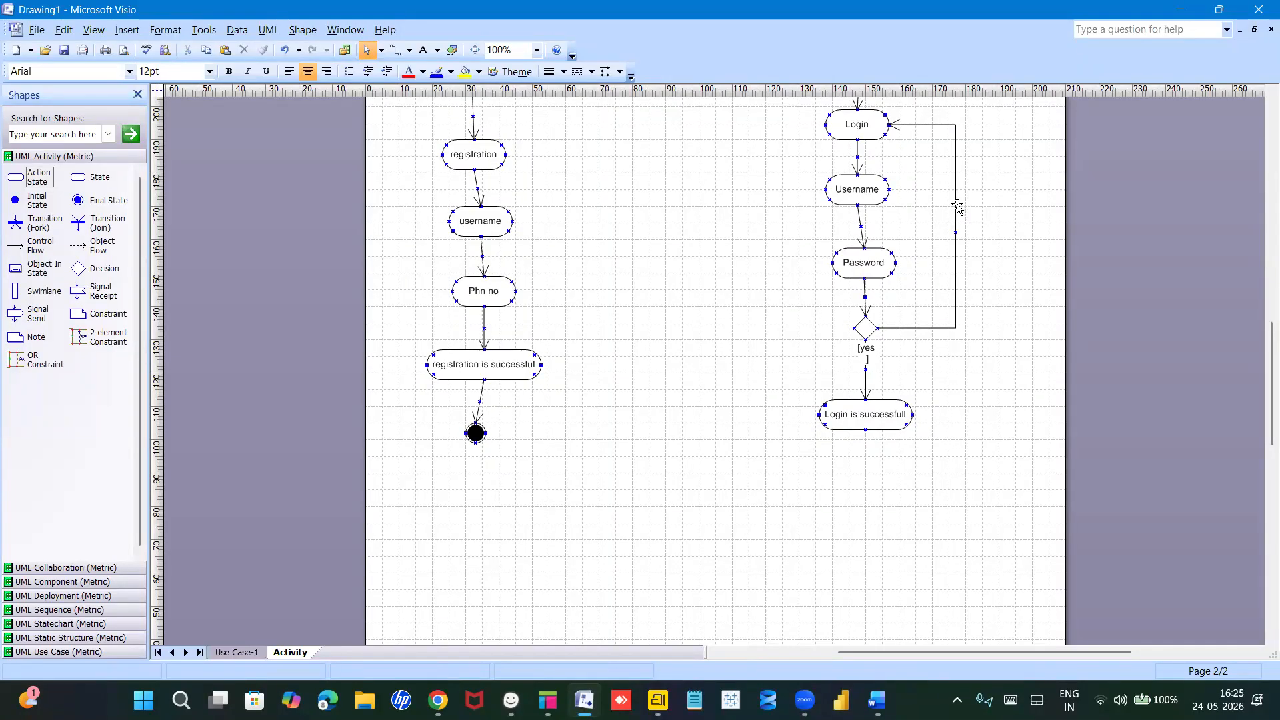
# Step: Label the loop transition with the [NO] guard
pyautogui.doubleClick(956, 210)
pyautogui.click(543, 323)
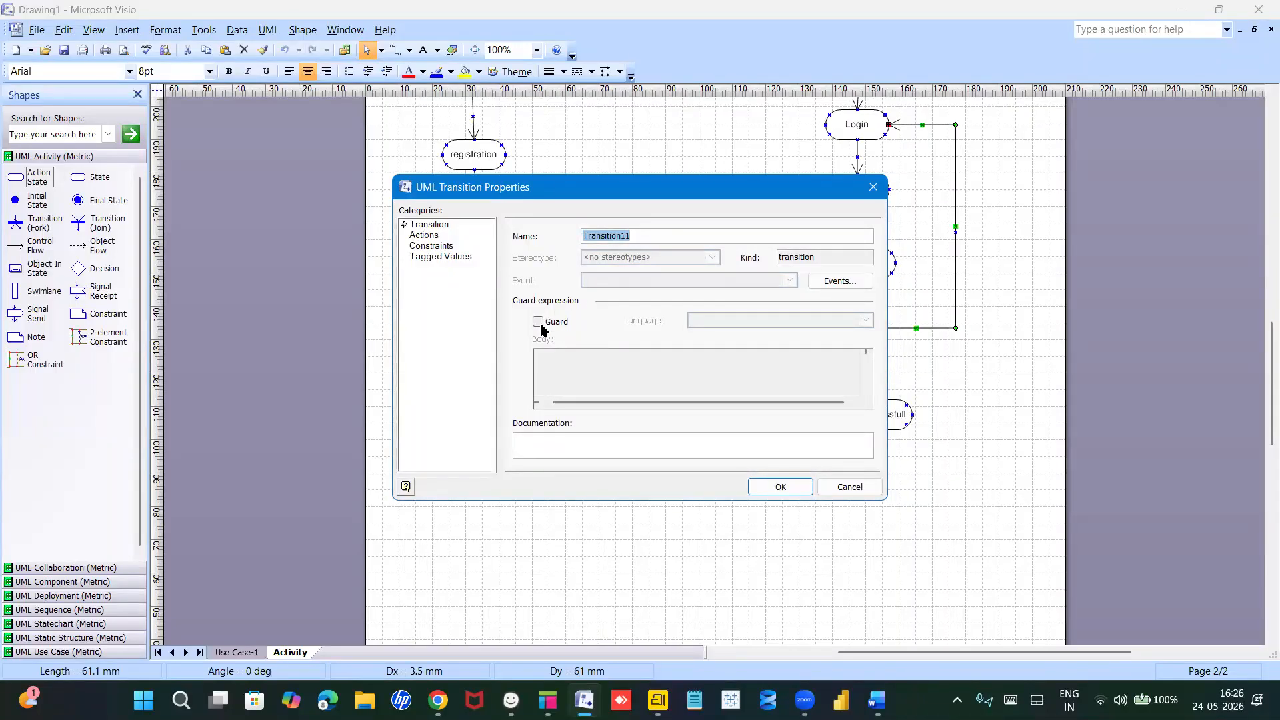
pyautogui.click(562, 359)
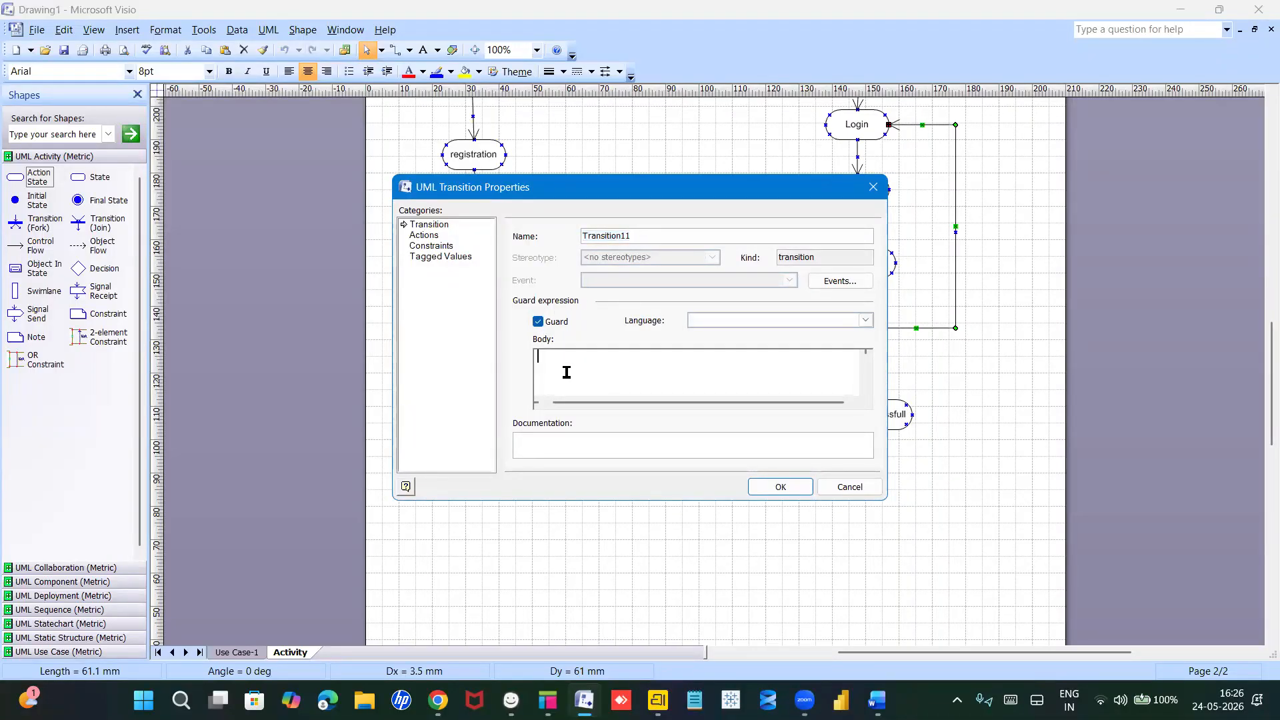
pyautogui.write('NO')
pyautogui.click(777, 486)
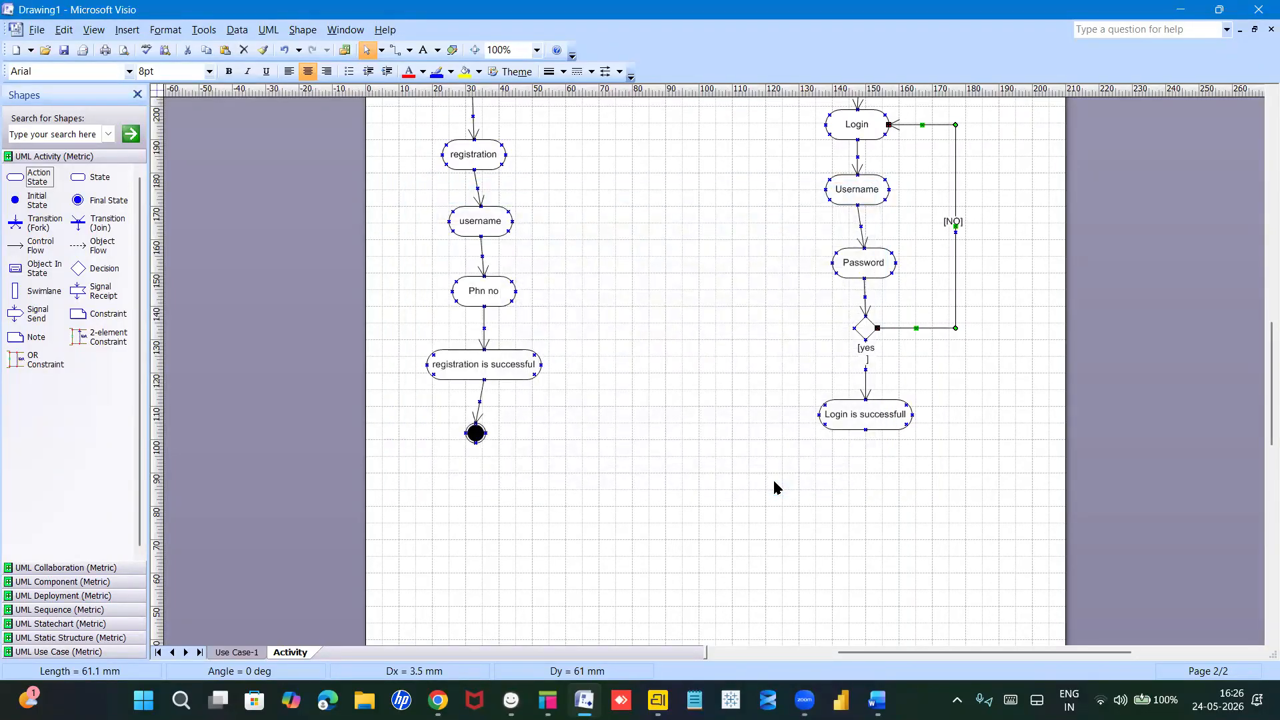
pyautogui.click(913, 477)
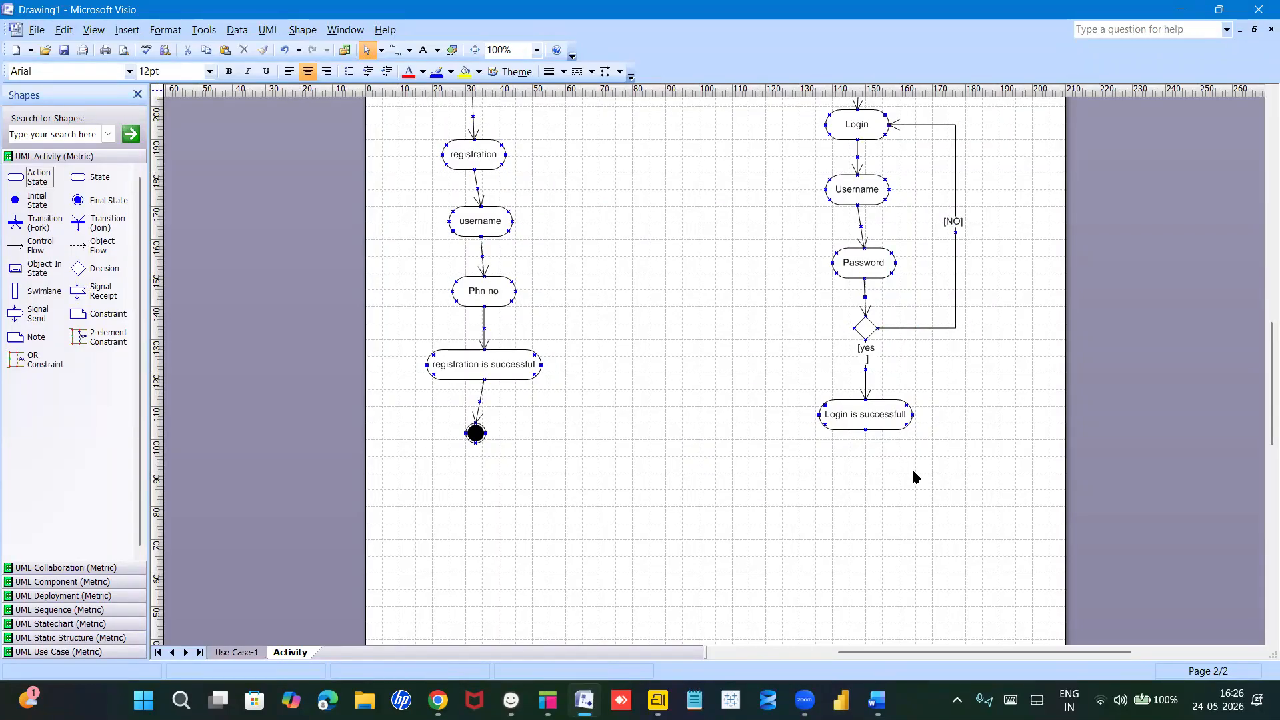
pyautogui.click(864, 293)
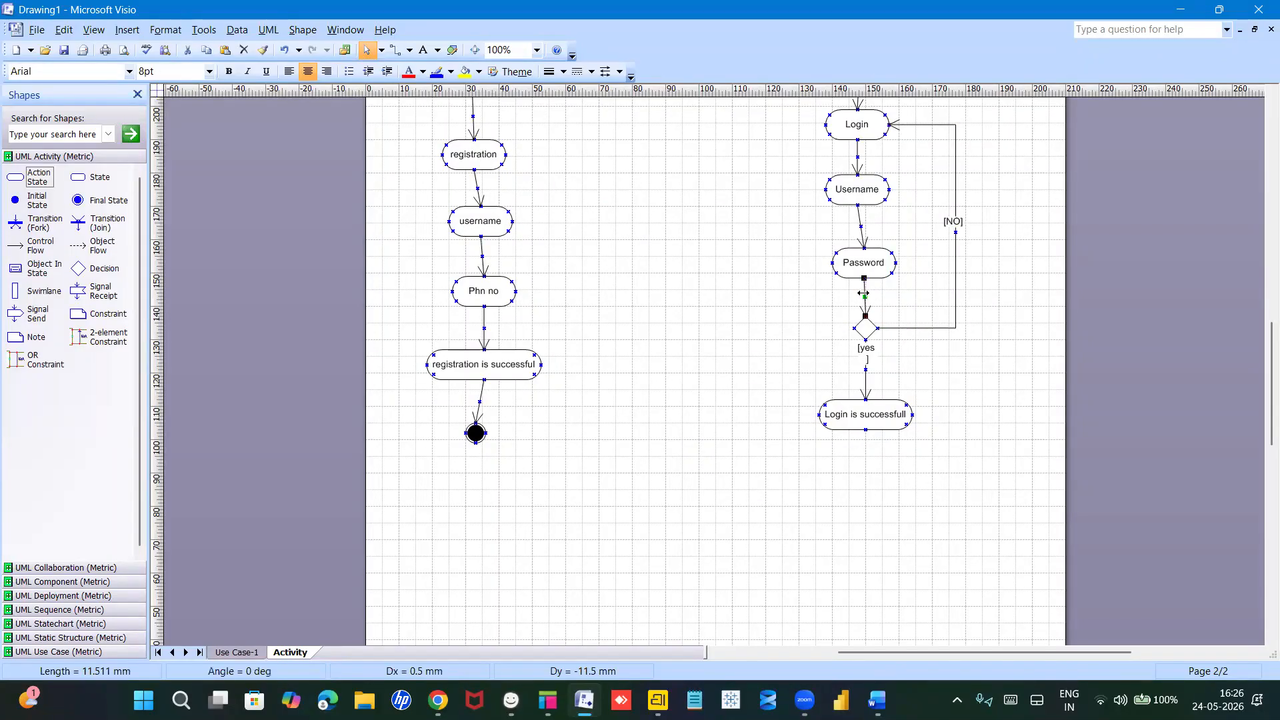
# Step: Run an arrow down from Login is successfull to a new final state
pyautogui.hotkey('ctrl', 'd')
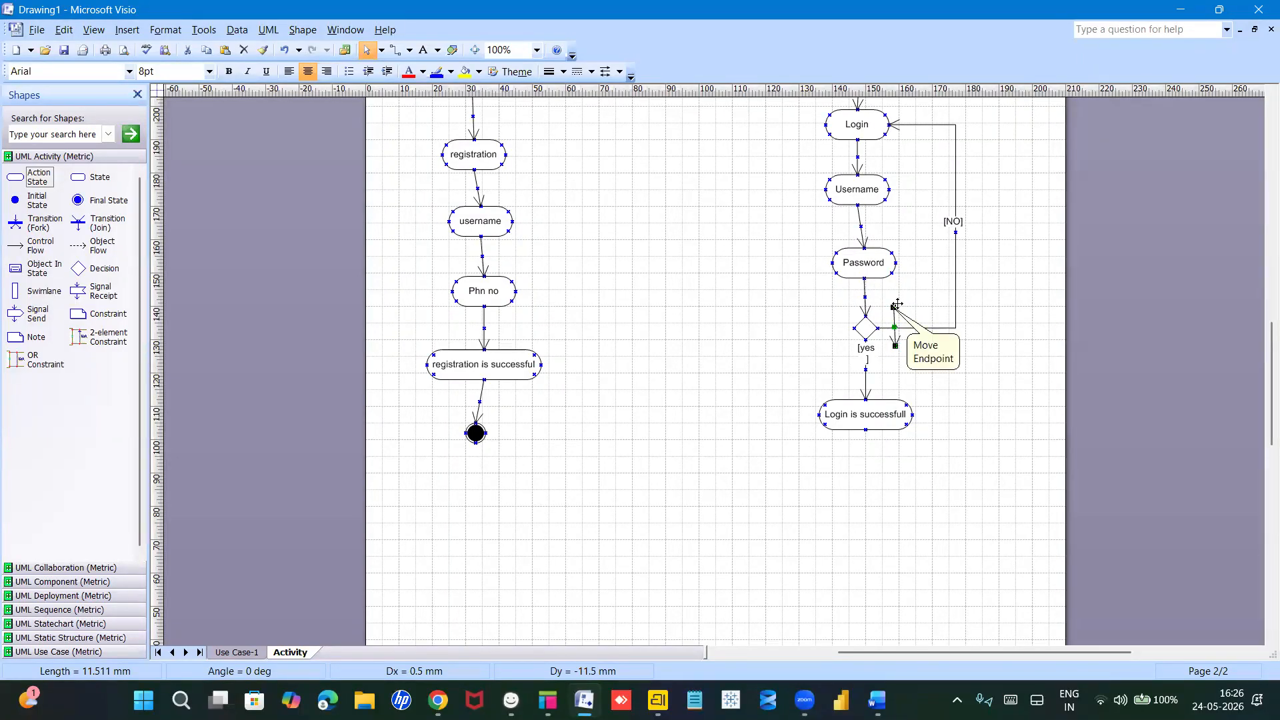
pyautogui.moveTo(875, 421); pyautogui.dragTo(865, 430)
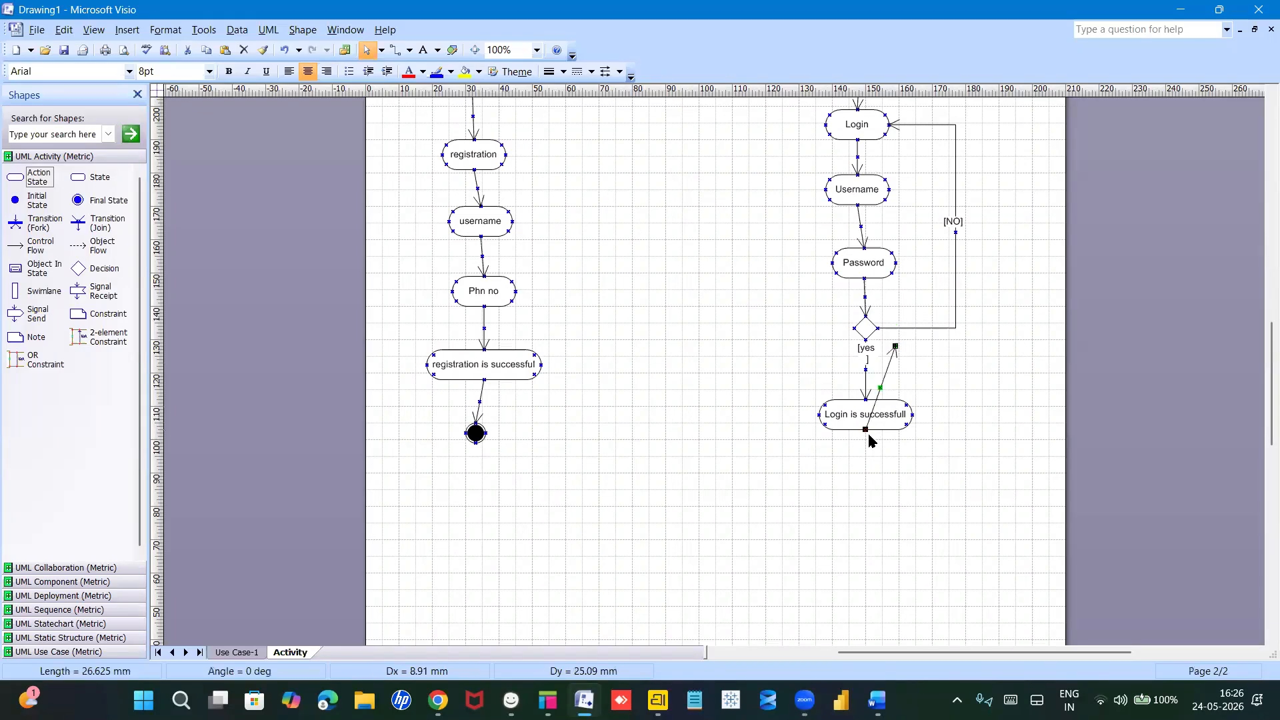
pyautogui.moveTo(894, 348); pyautogui.dragTo(865, 473)
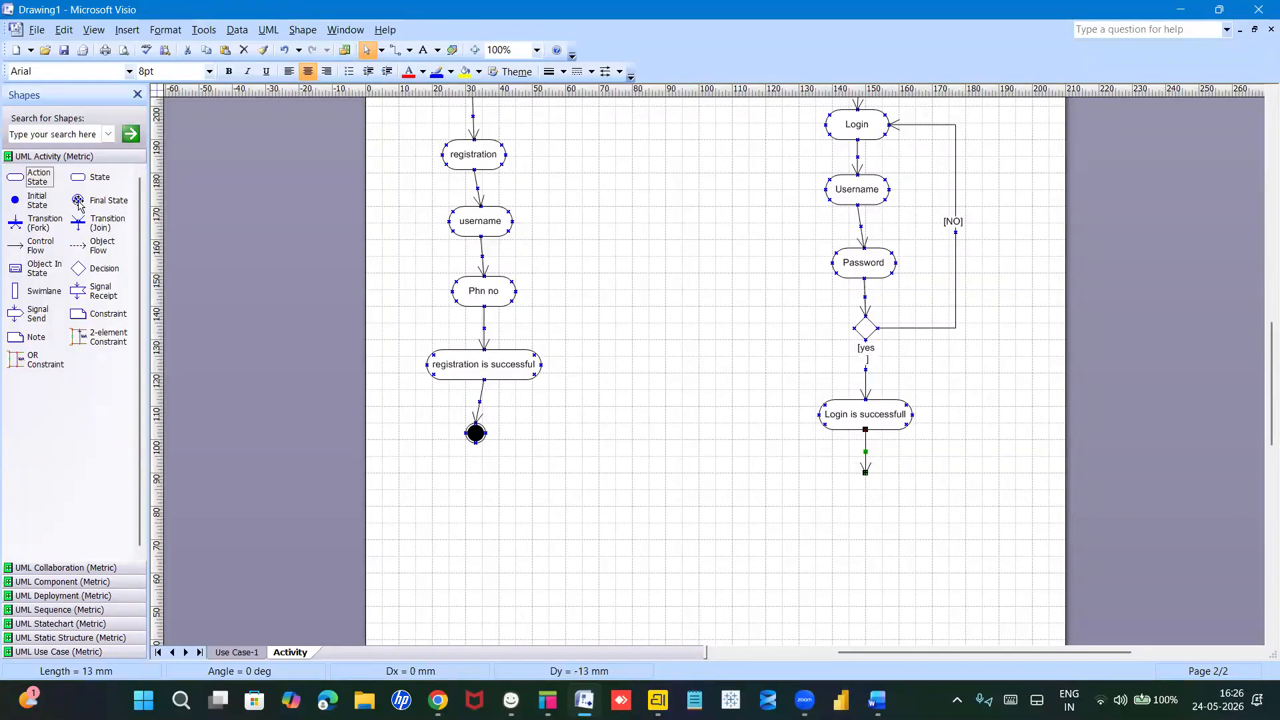
pyautogui.moveTo(78, 199); pyautogui.dragTo(867, 482)
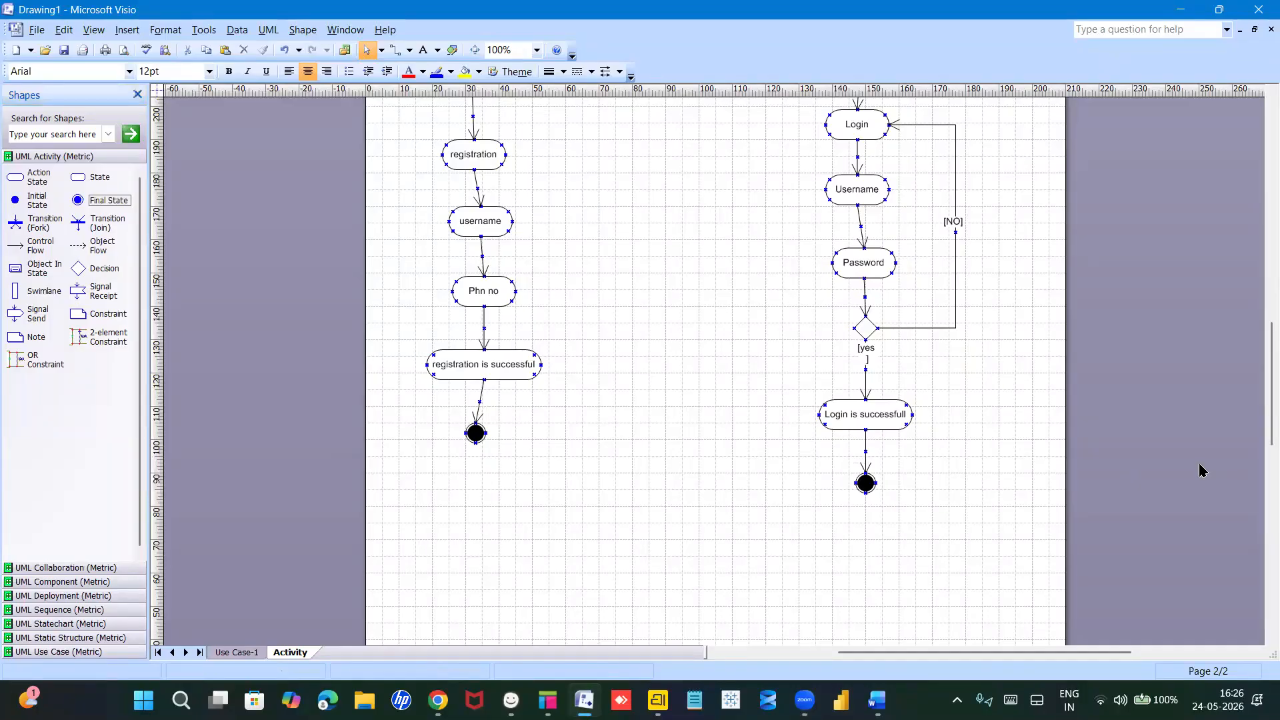
pyautogui.scroll(1, 1260, 409)
pyautogui.scroll(3, 1260, 412)
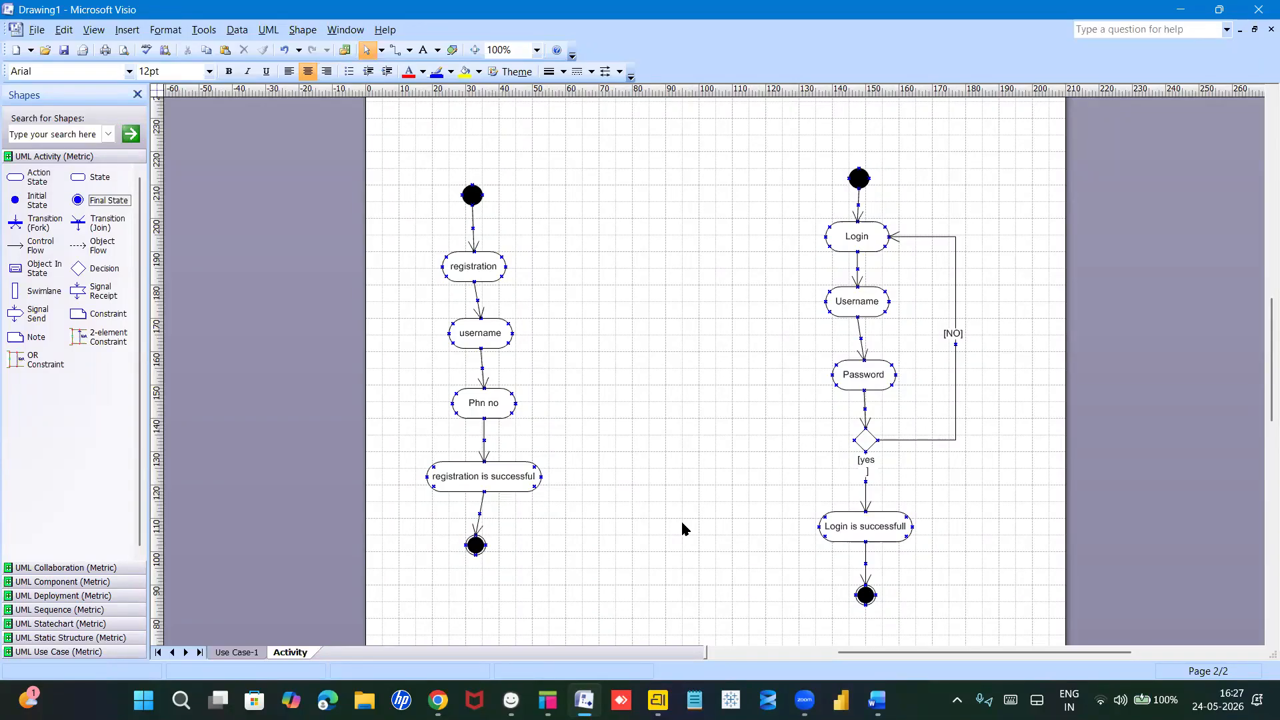
pyautogui.rightClick(298, 660)
# Step: Insert a new page named 'Payment page' after the Activity page
pyautogui.click(343, 591)
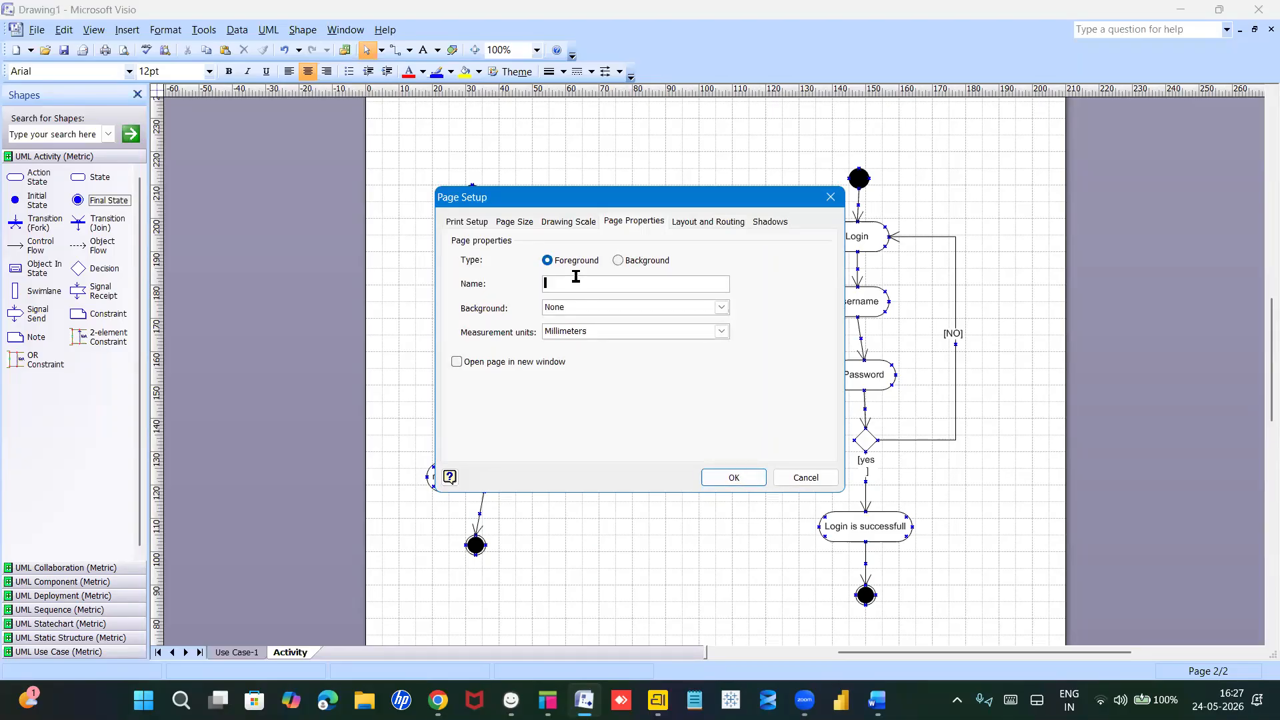
pyautogui.write('Pay')
pyautogui.write('men')
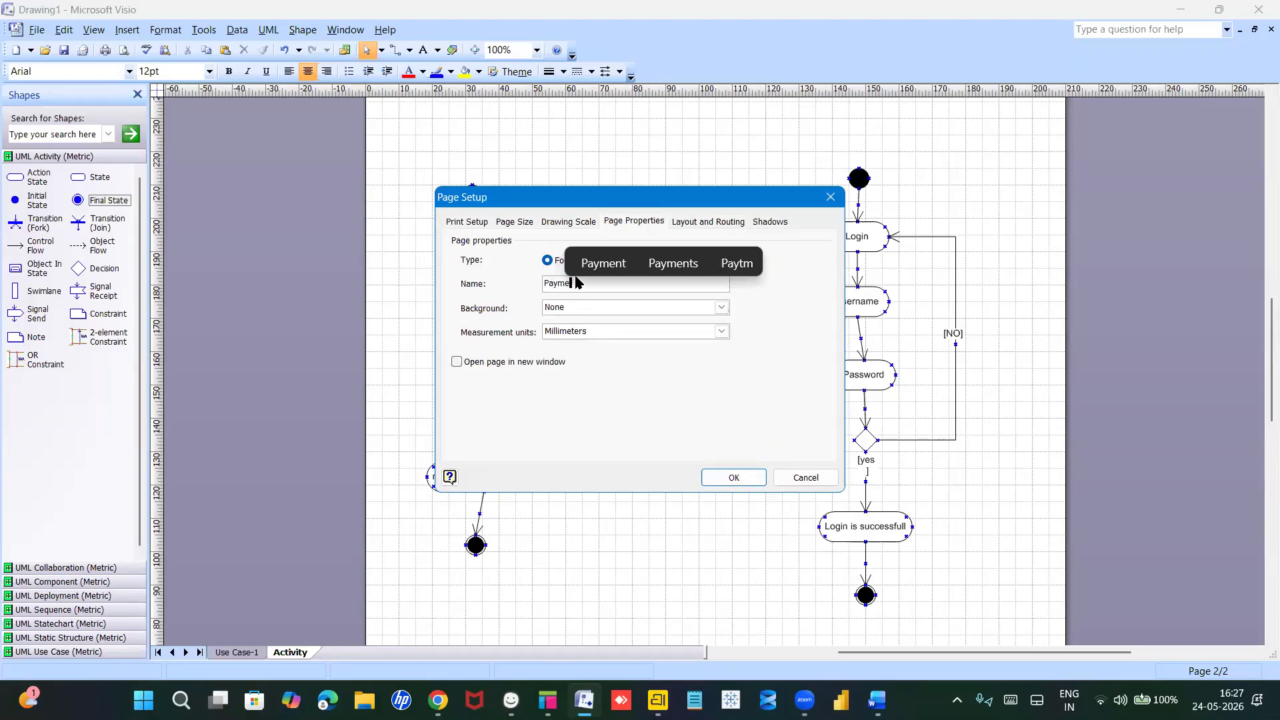
pyautogui.write('t page')
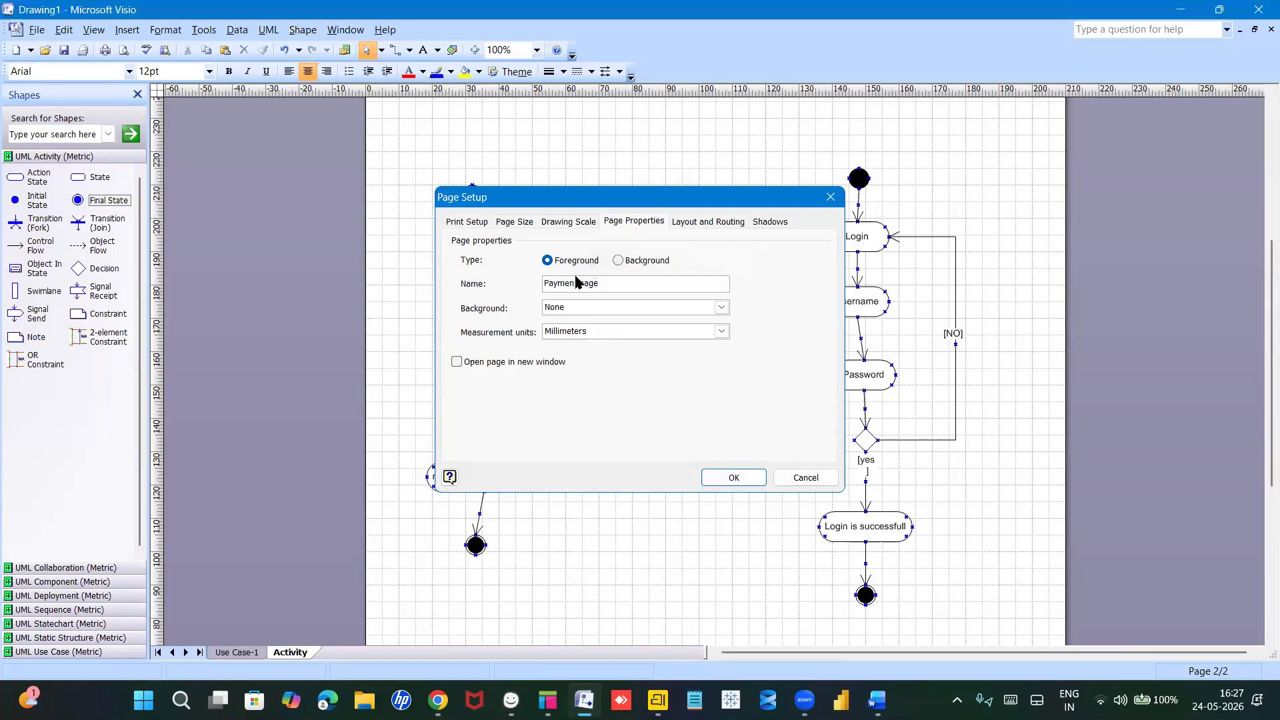
pyautogui.press('Return')
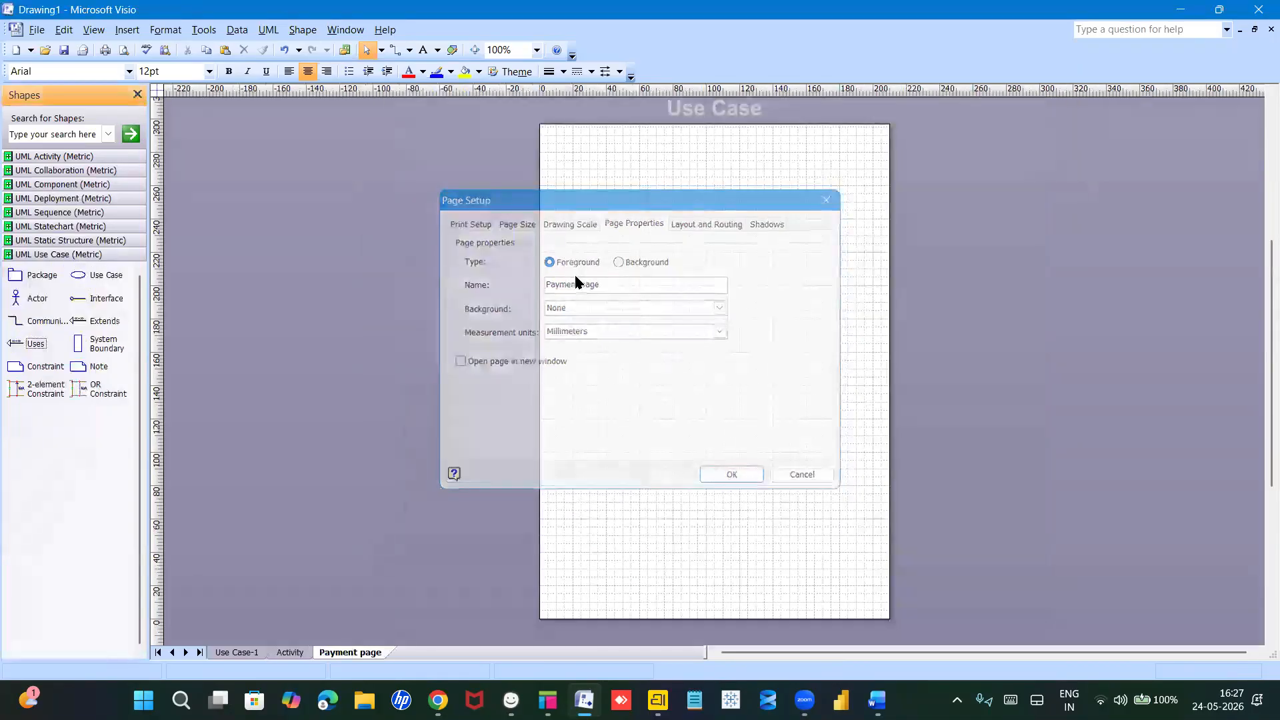
# Step: View the new page at 100% zoom with the UML Activity shapes shown
pyautogui.click(536, 53)
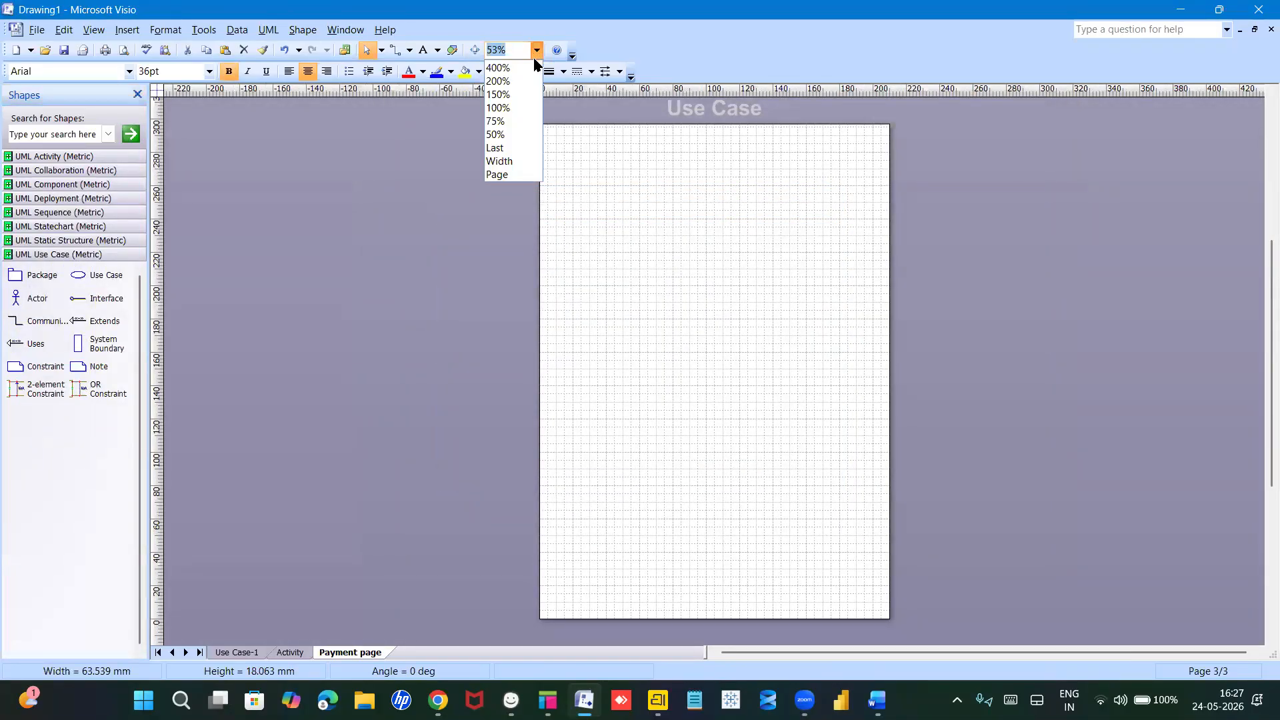
pyautogui.click(513, 108)
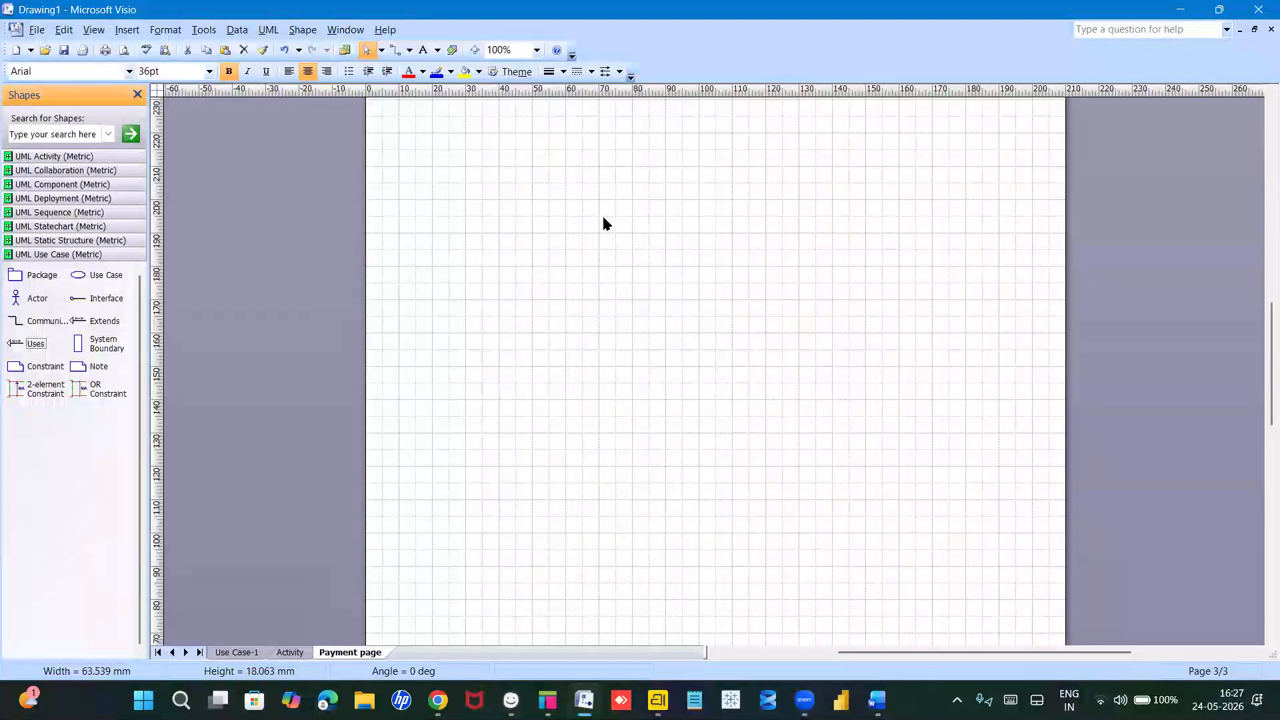
pyautogui.click(105, 156)
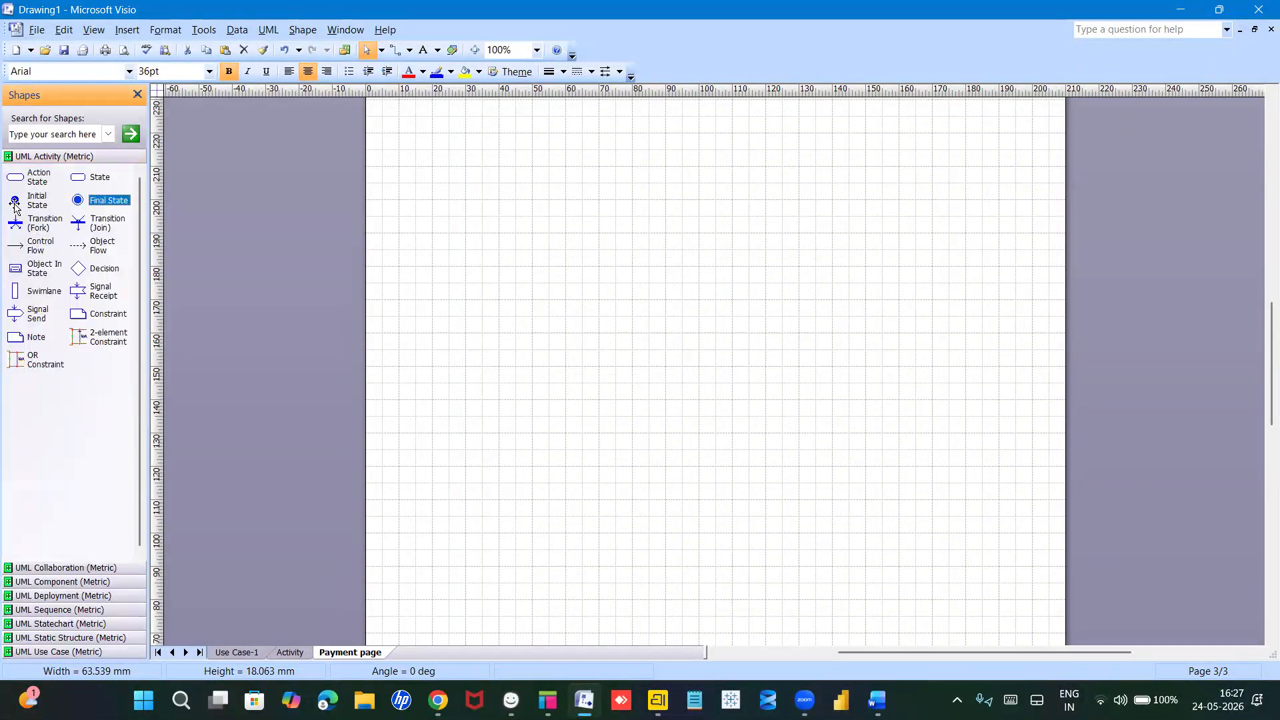
# Step: Place an initial state near the top with an action state named 'payment' below it
pyautogui.moveTo(15, 206); pyautogui.dragTo(689, 167)
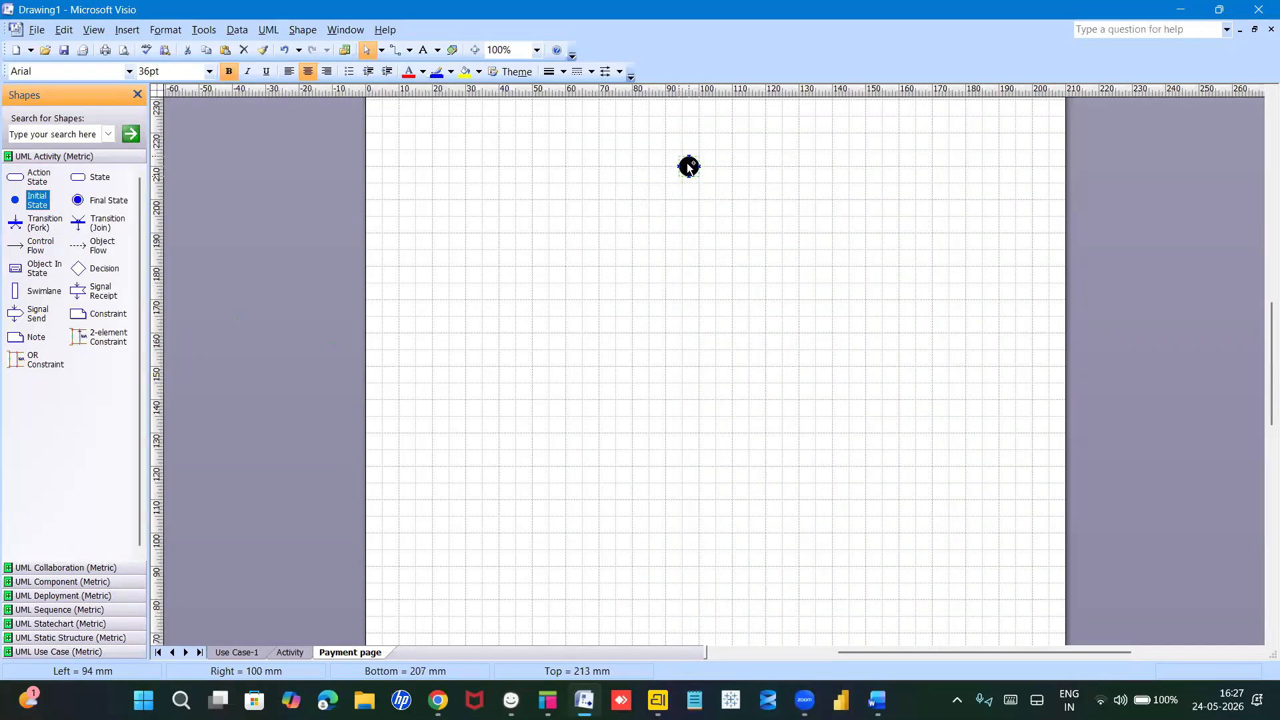
pyautogui.click(507, 213)
pyautogui.moveTo(15, 179); pyautogui.dragTo(689, 244)
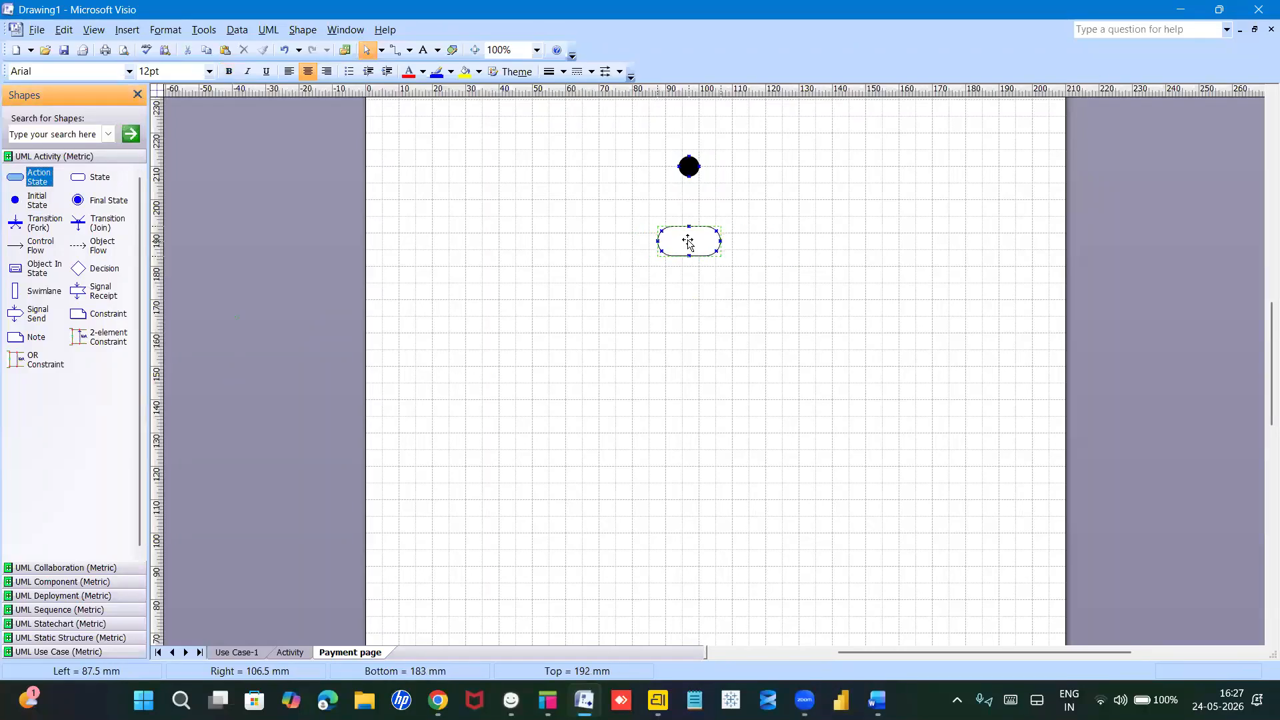
pyautogui.doubleClick(696, 240)
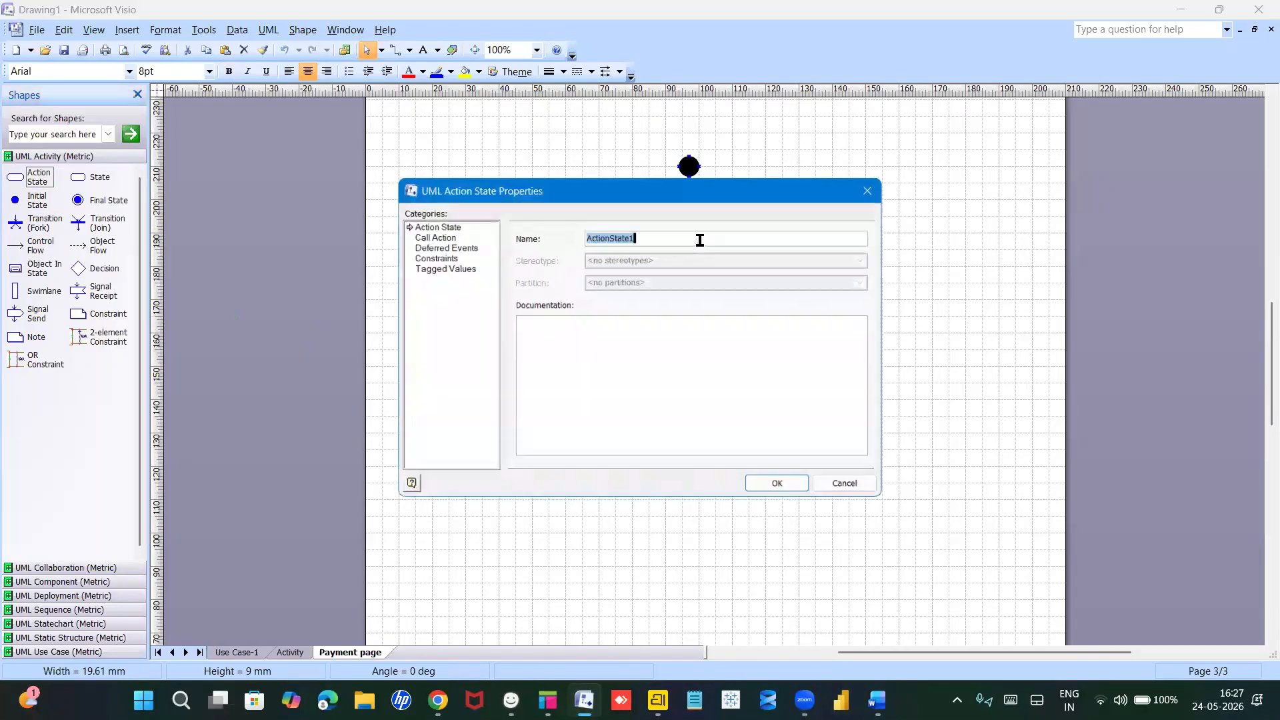
pyautogui.write('payment')
pyautogui.press('Return')
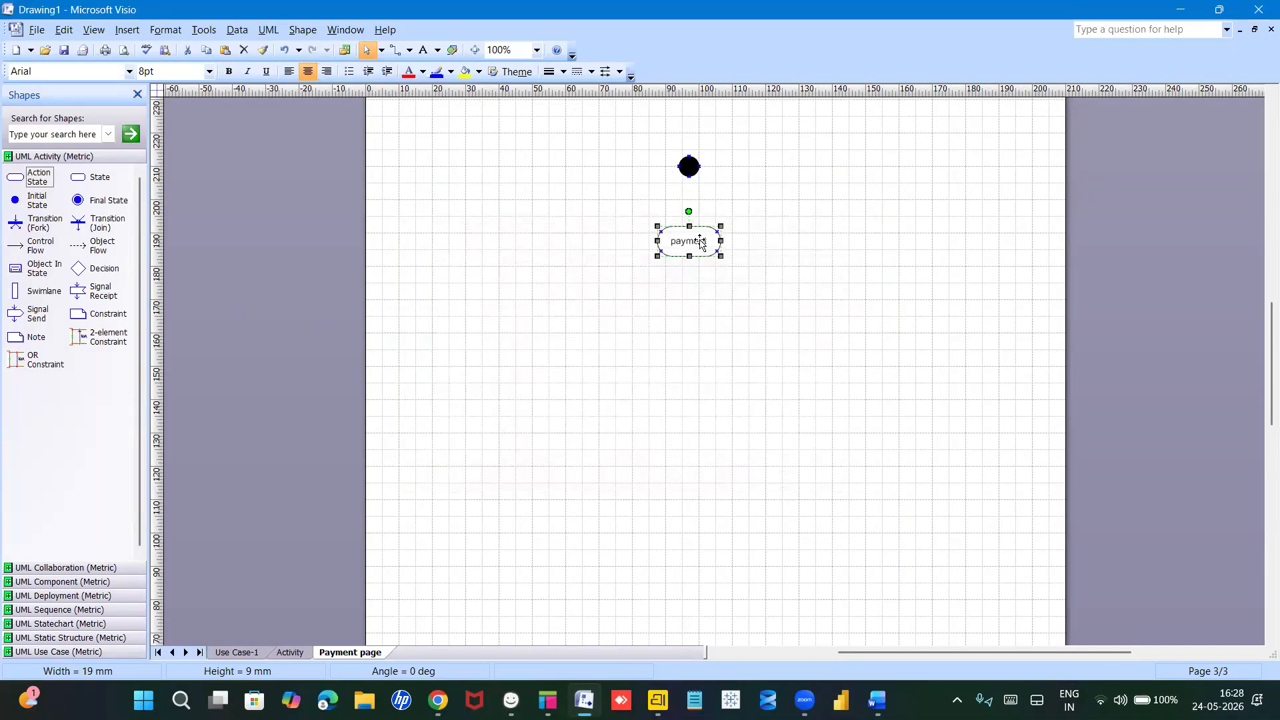
pyautogui.click(708, 355)
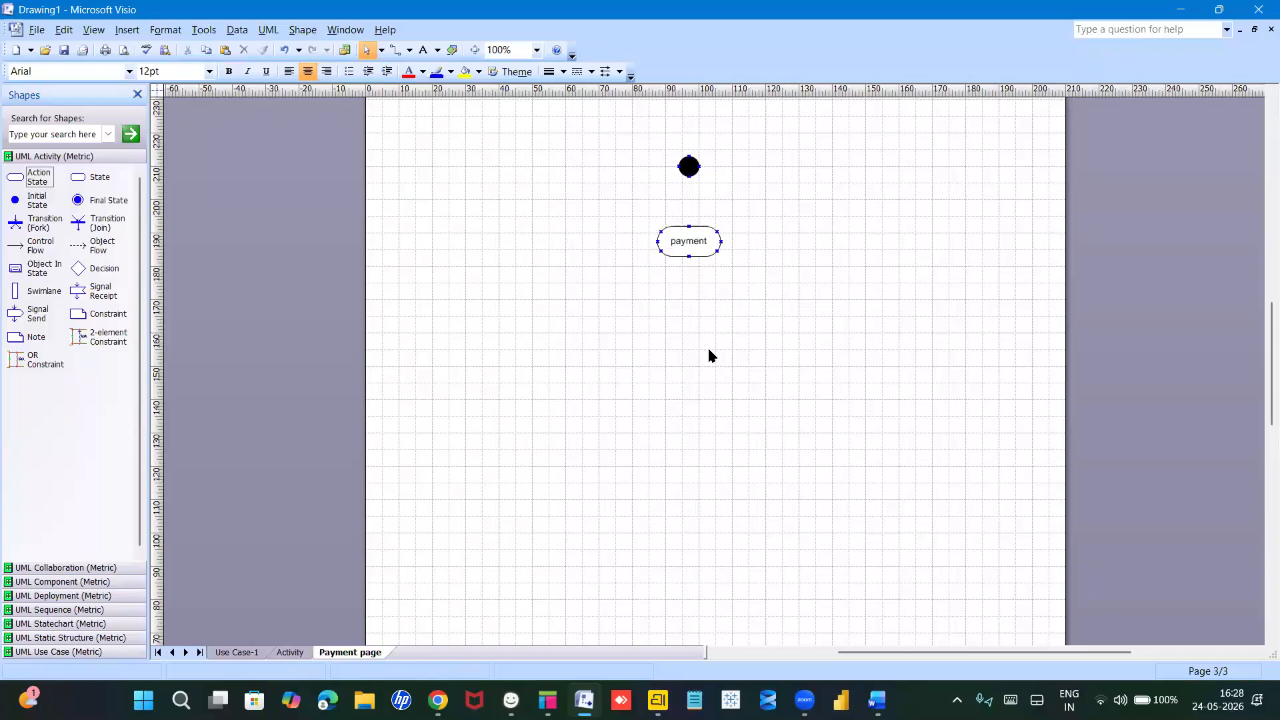
# Step: Add ActionState1–3 in a row below payment and realign payment and the initial state
pyautogui.moveTo(39, 176); pyautogui.dragTo(588, 347)
pyautogui.click(15, 178)
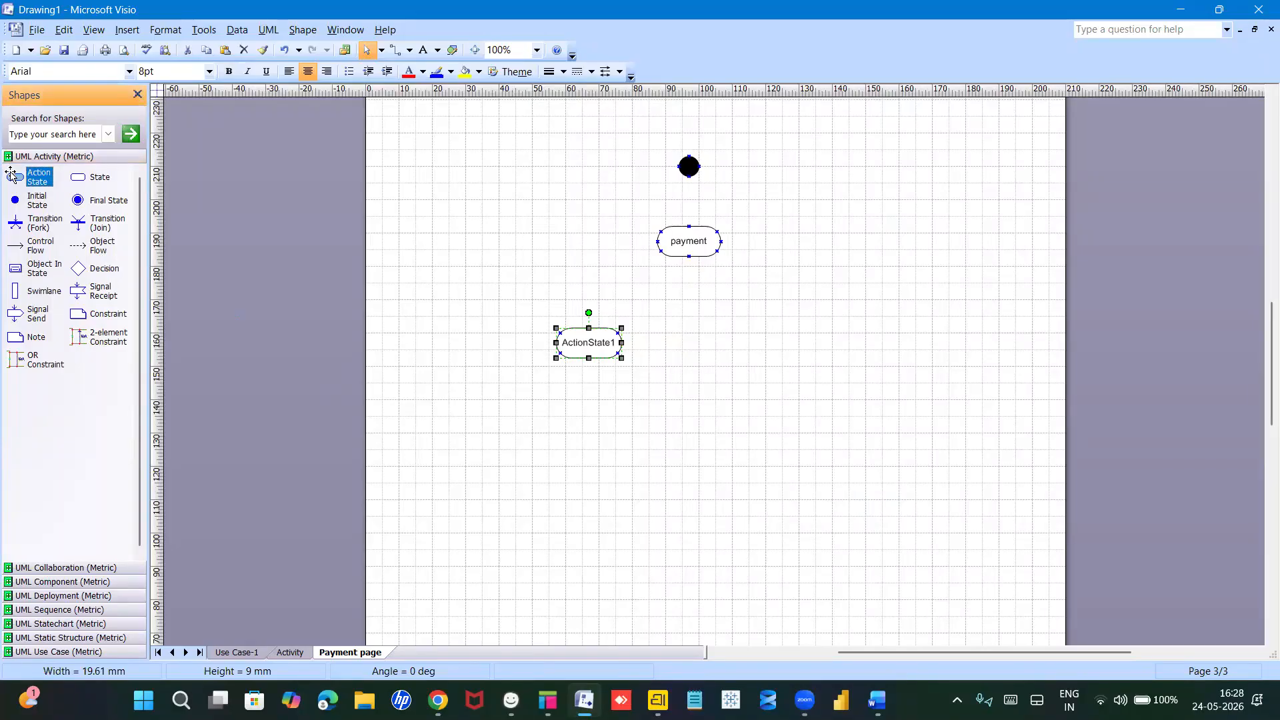
pyautogui.moveTo(15, 178); pyautogui.dragTo(713, 393)
pyautogui.moveTo(600, 337); pyautogui.dragTo(598, 387)
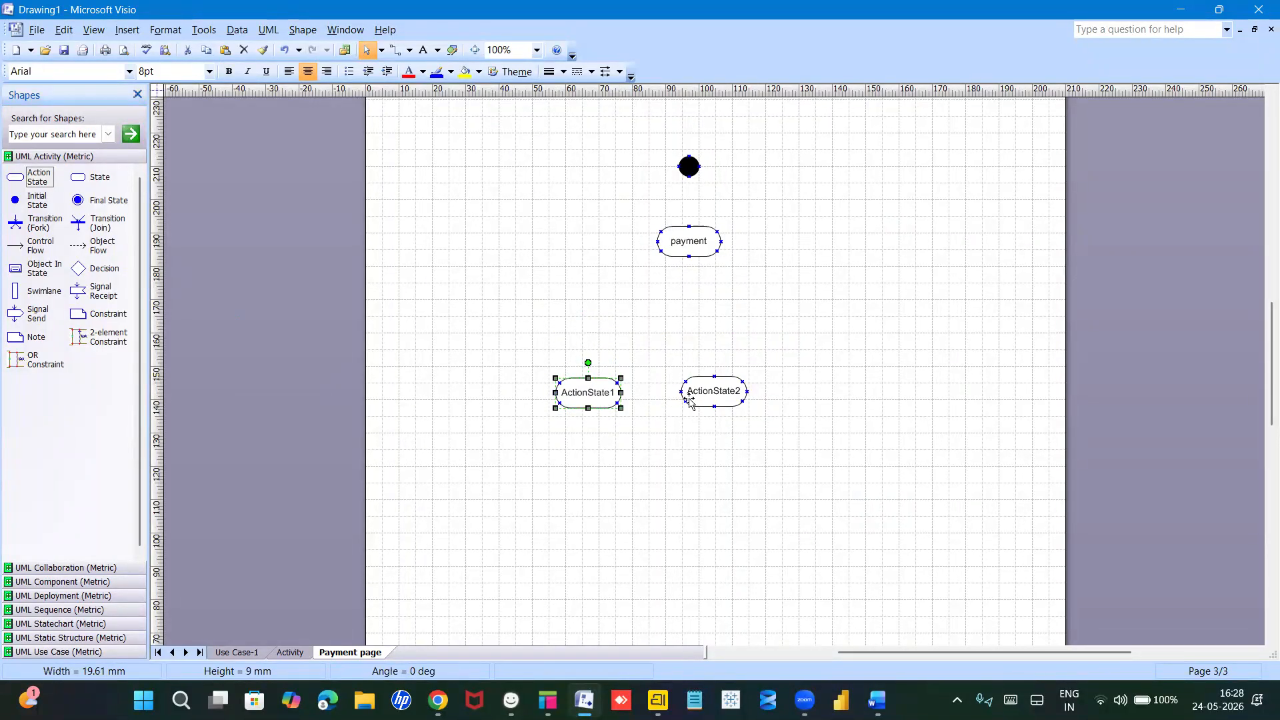
pyautogui.moveTo(705, 392); pyautogui.dragTo(703, 394)
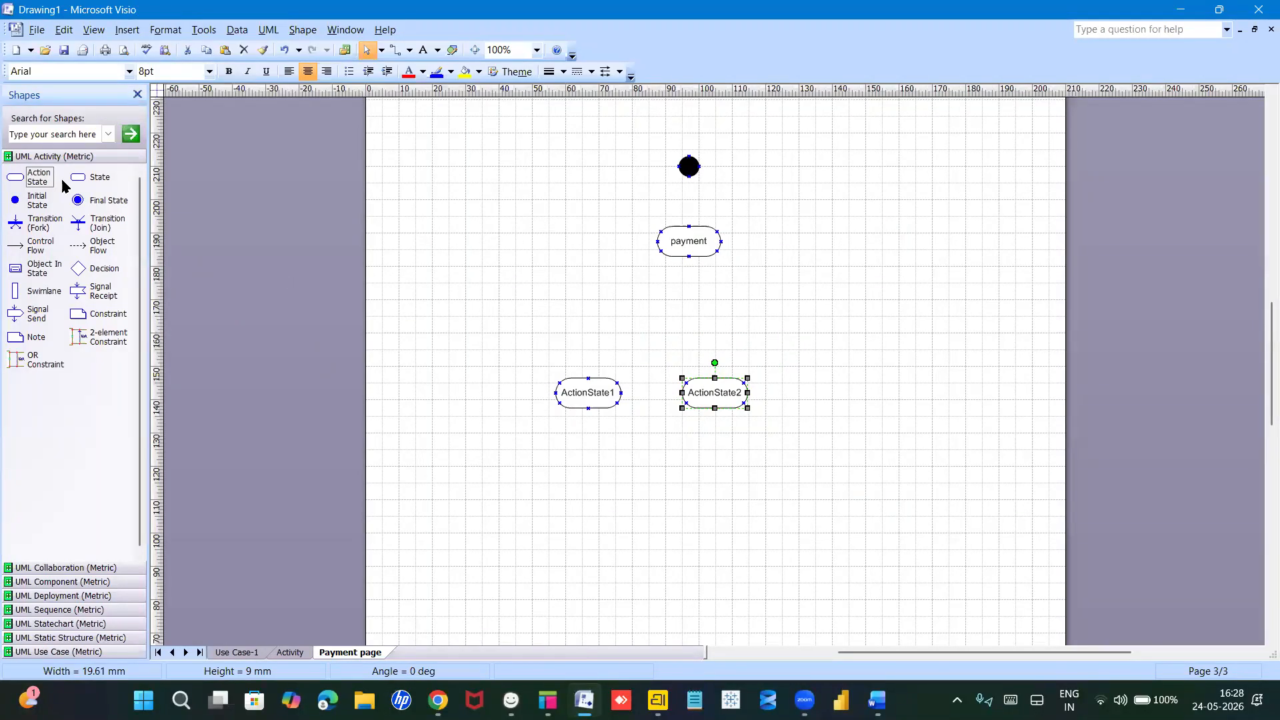
pyautogui.moveTo(14, 177); pyautogui.dragTo(828, 399)
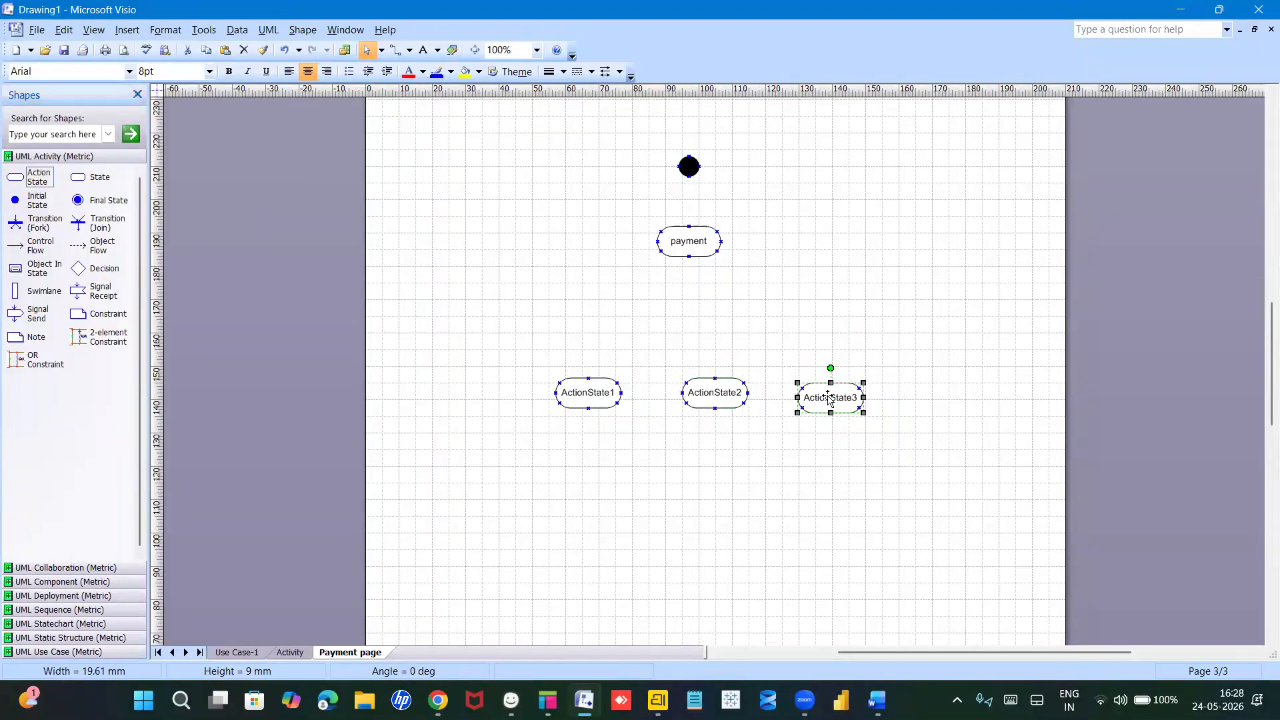
pyautogui.moveTo(712, 243); pyautogui.dragTo(733, 246)
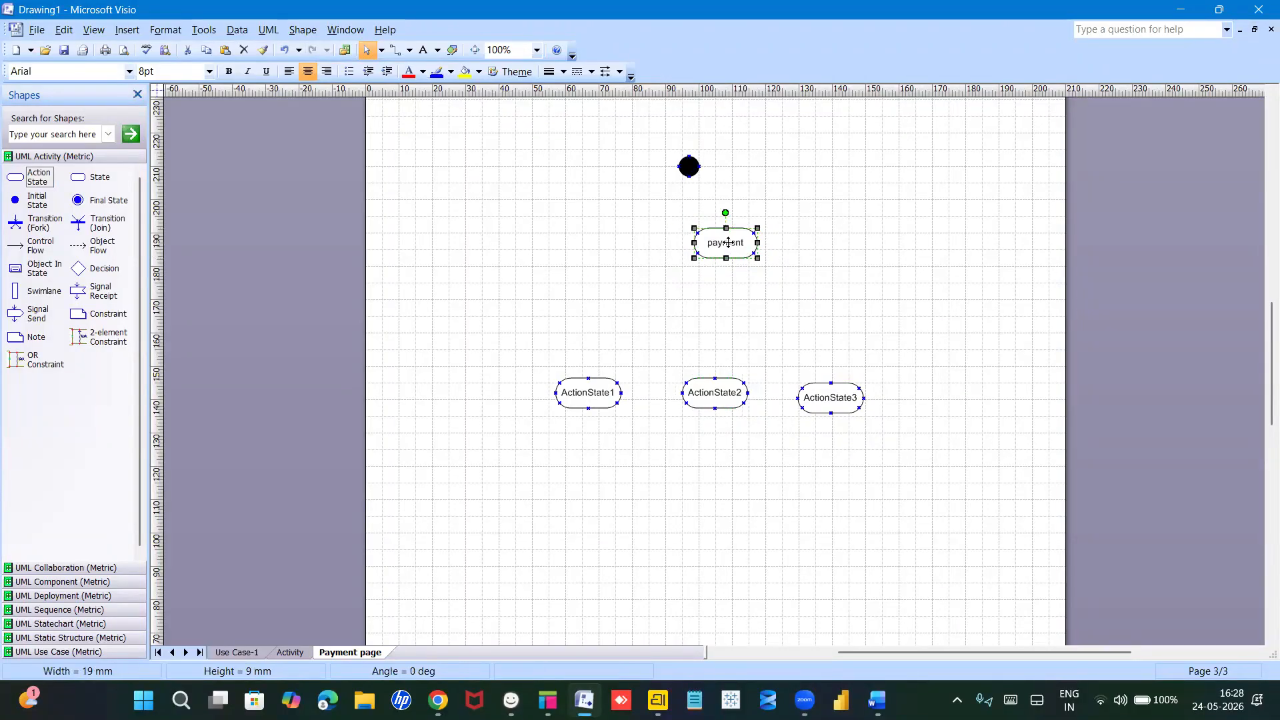
pyautogui.moveTo(689, 166); pyautogui.dragTo(716, 167)
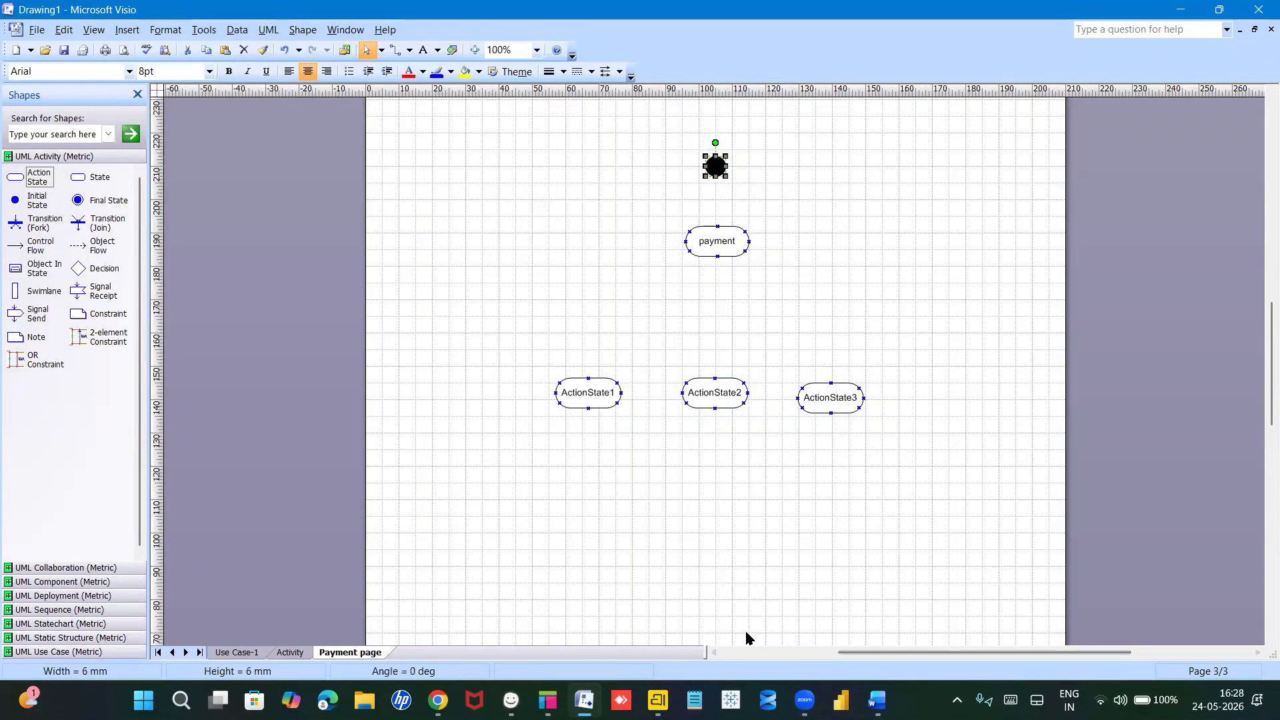
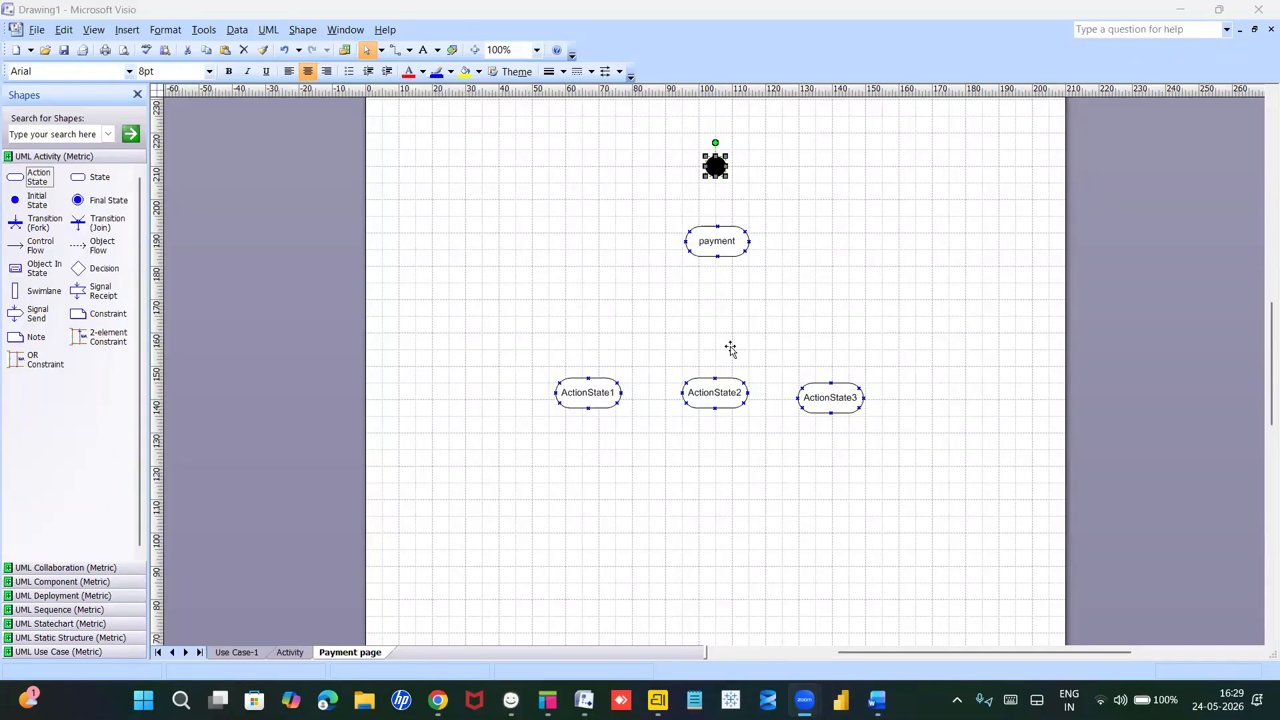
# Step: Move the payment action and the initial-state dot lower on the page
pyautogui.click(714, 244)
pyautogui.moveTo(714, 245); pyautogui.dragTo(708, 286)
pyautogui.moveTo(715, 174); pyautogui.dragTo(706, 206)
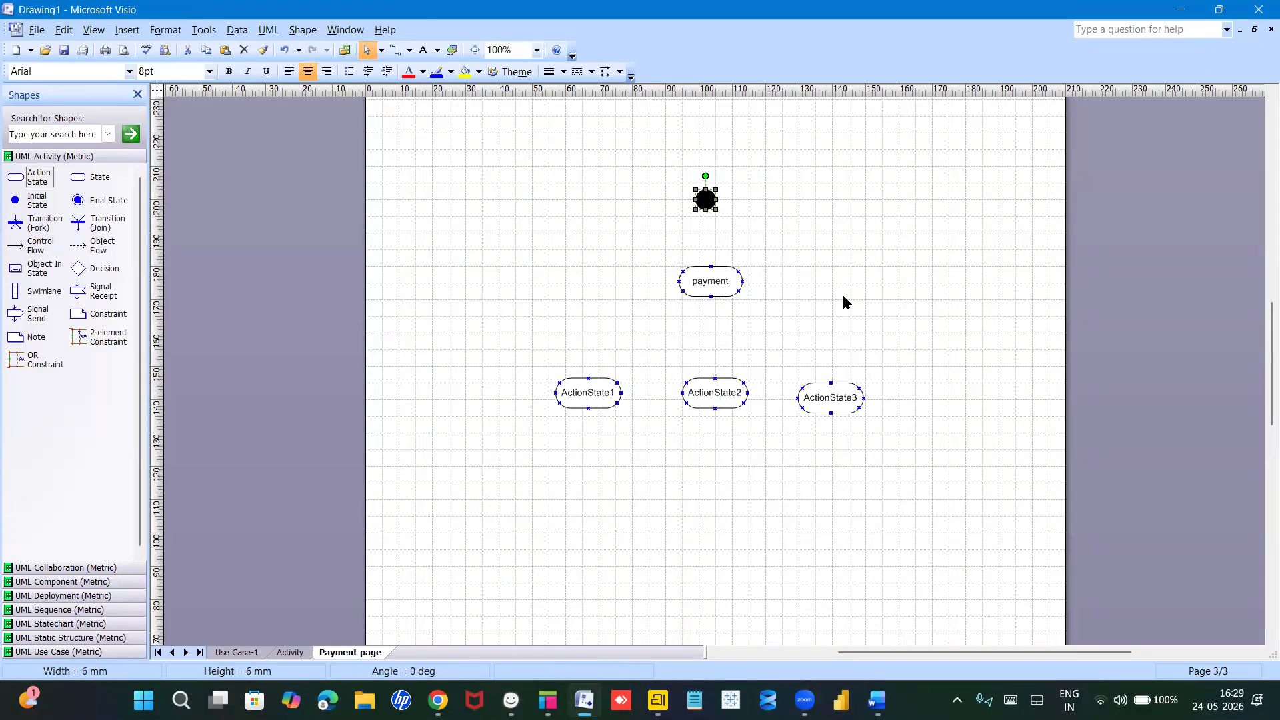
pyautogui.click(843, 298)
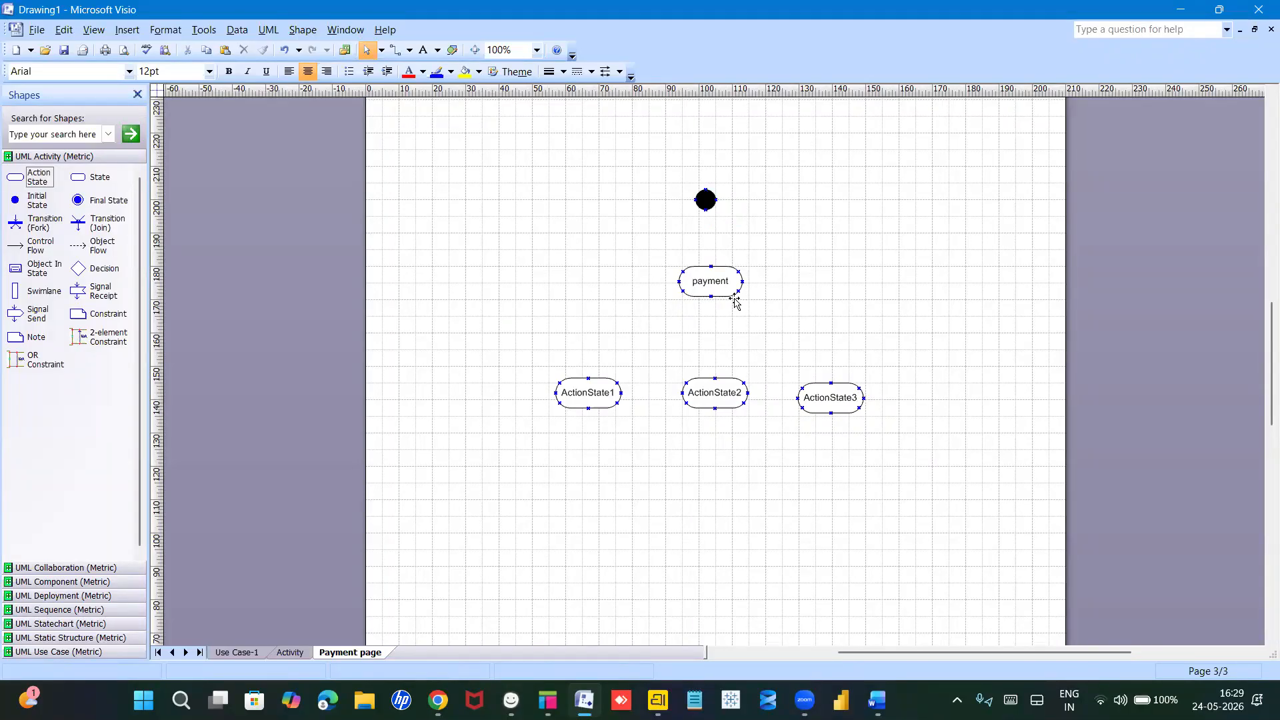
# Step: Nudge payment into place and drag a Control Flow arrow from the initial dot
pyautogui.moveTo(711, 292); pyautogui.dragTo(709, 296)
pyautogui.click(726, 343)
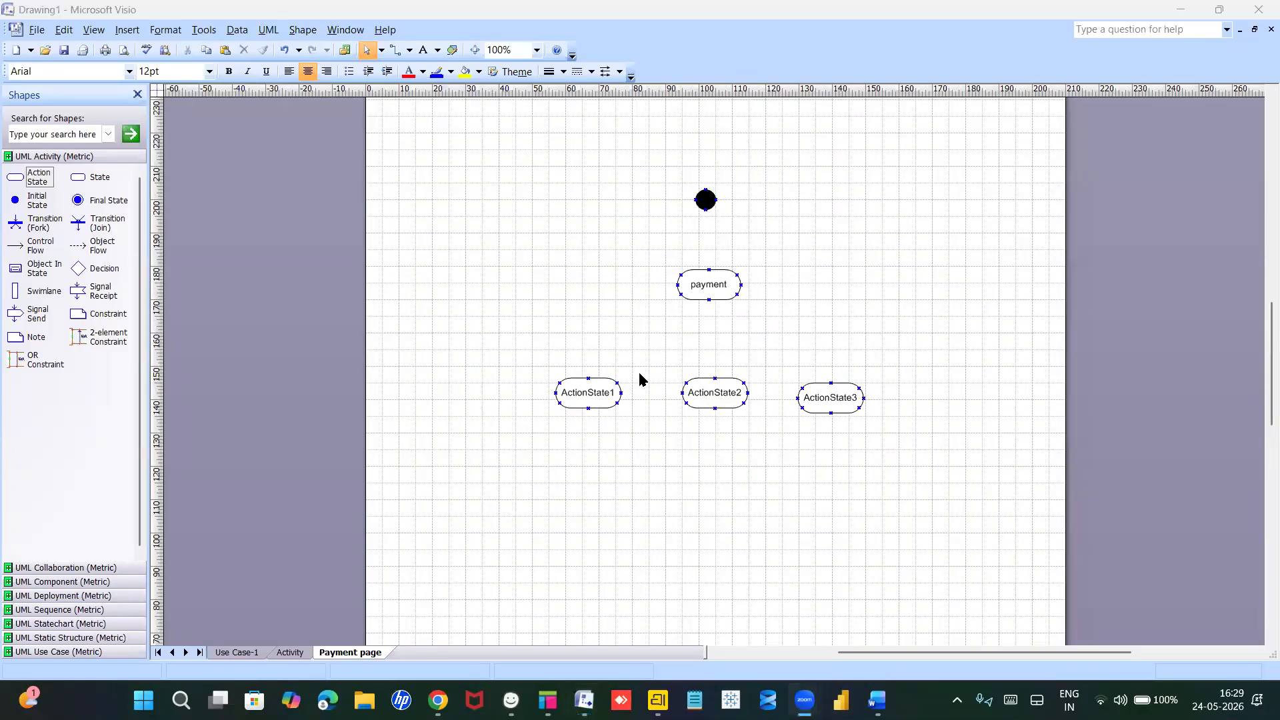
pyautogui.moveTo(23, 249); pyautogui.dragTo(739, 212)
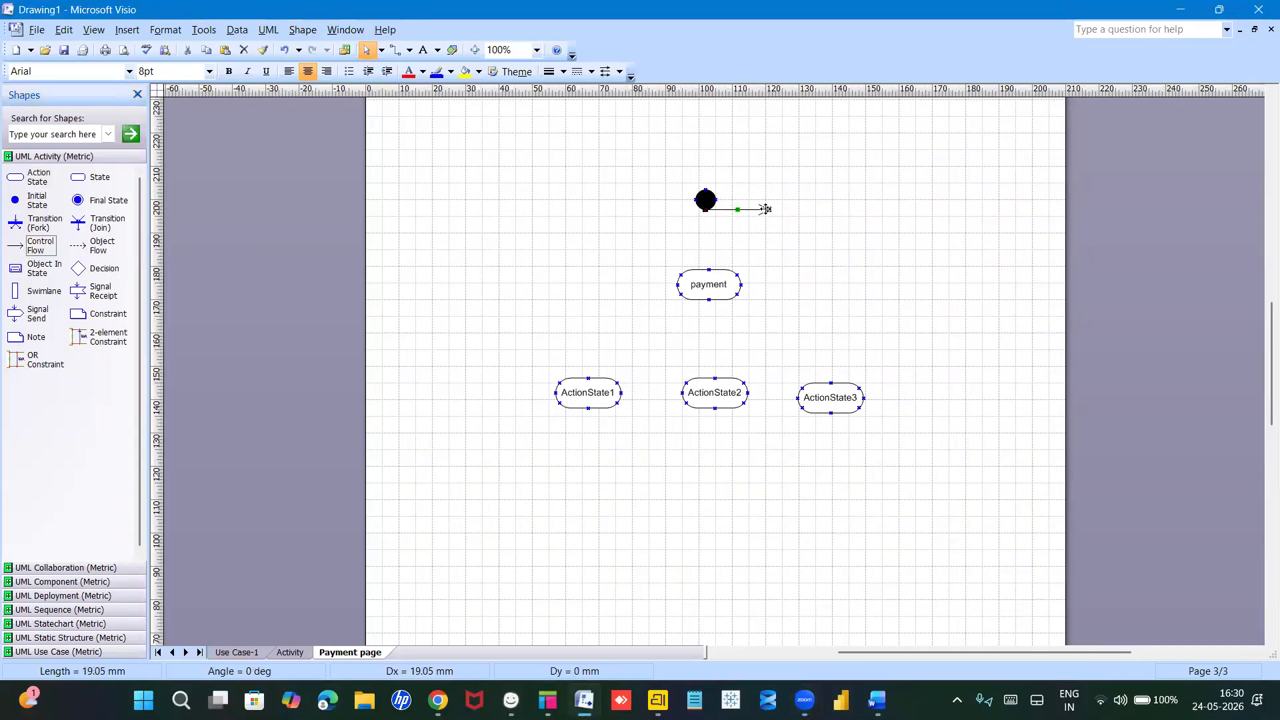
# Step: Glue the flow arrow into payment, add a copy leading down from it, and raise payment
pyautogui.moveTo(713, 266); pyautogui.dragTo(707, 320)
pyautogui.hotkey('ctrl', 'd')
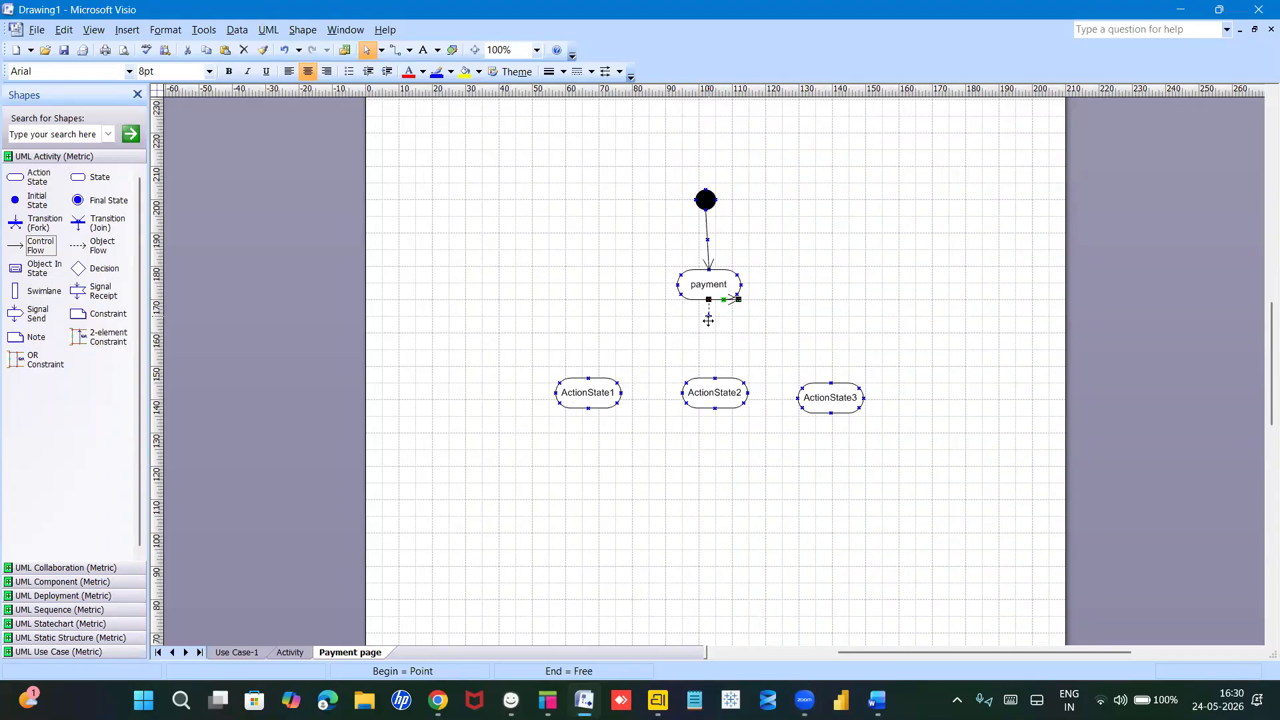
pyautogui.moveTo(707, 320); pyautogui.dragTo(708, 320)
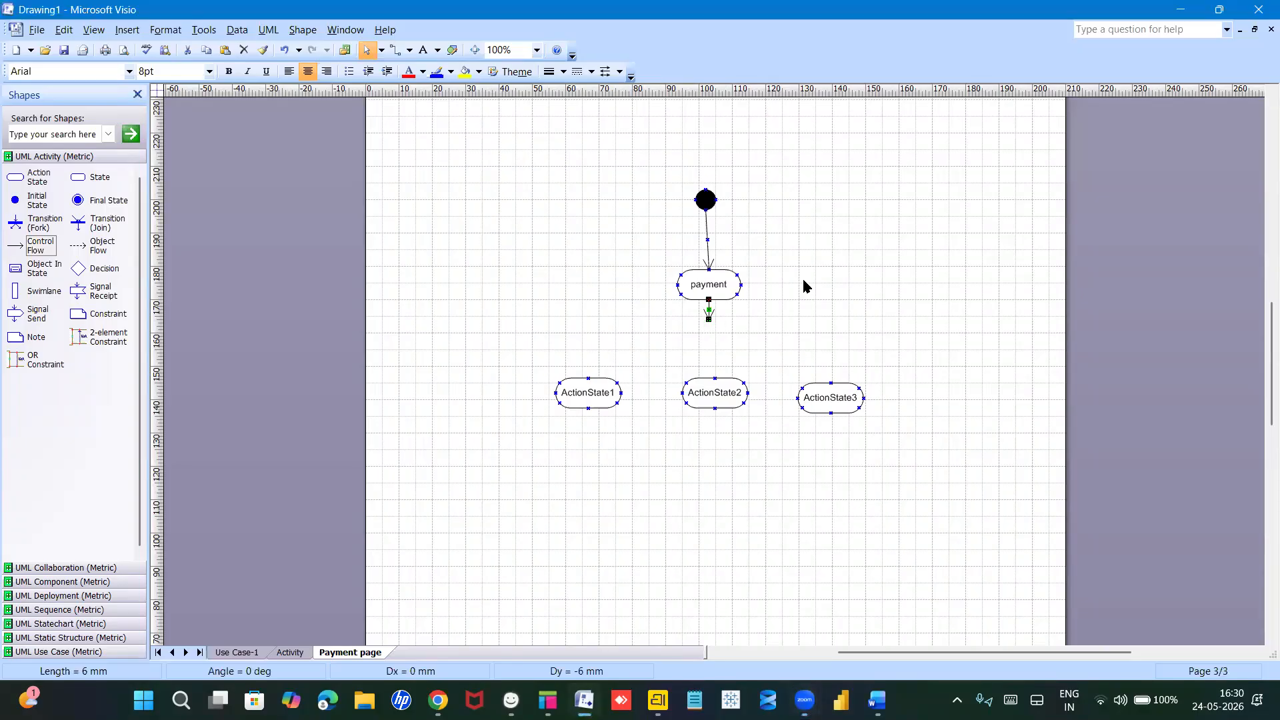
pyautogui.moveTo(706, 274)
pyautogui.mouseDown()
pyautogui.moveTo(707, 220)
pyautogui.moveTo(711, 269)
pyautogui.mouseUp()
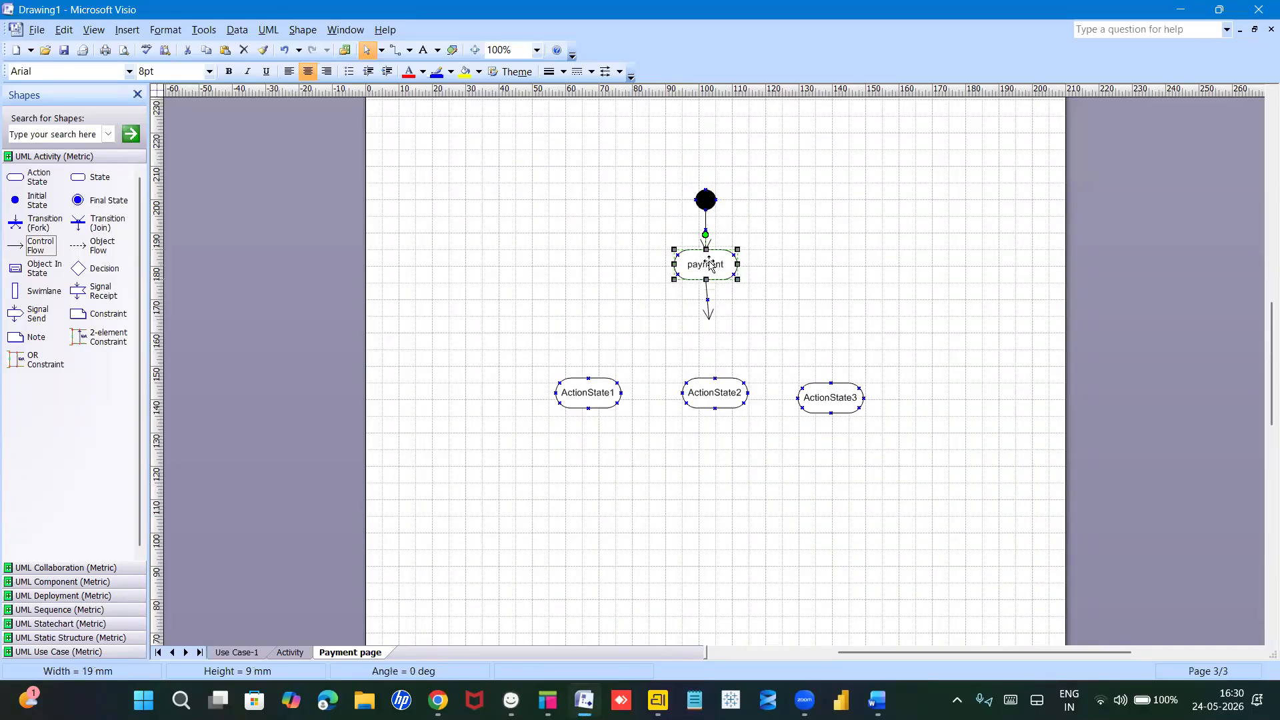
pyautogui.click(765, 299)
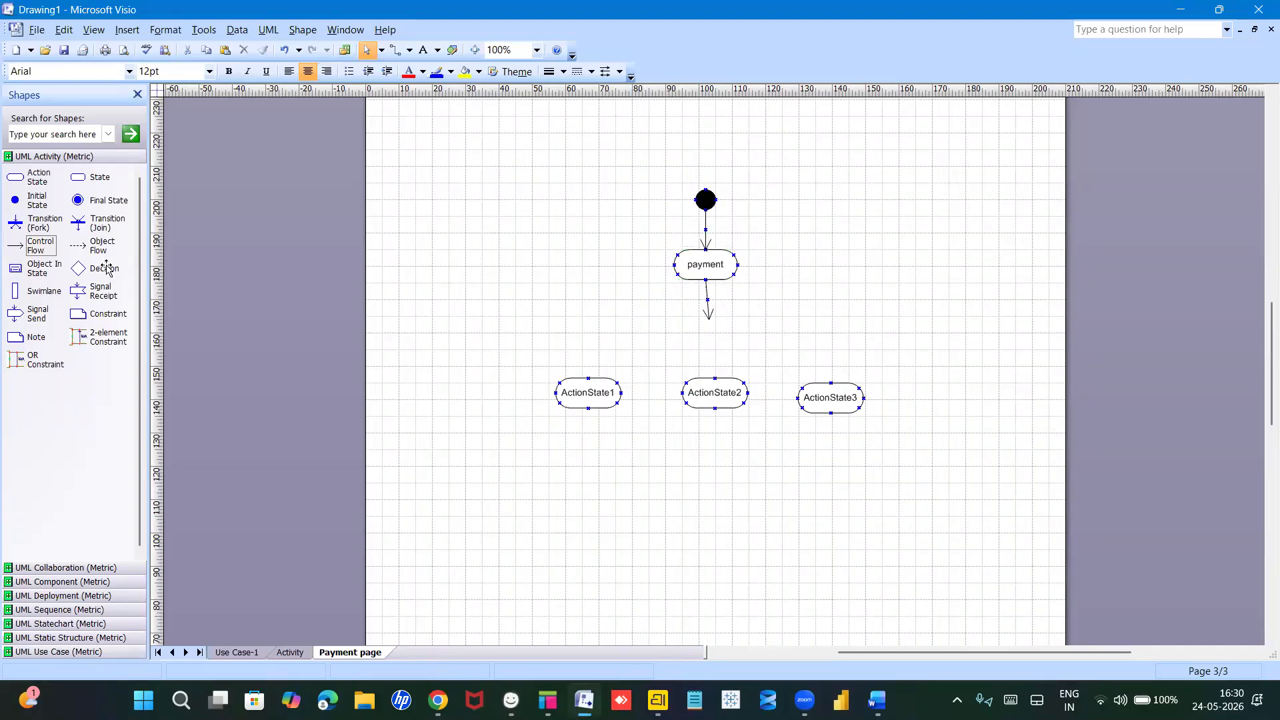
# Step: Drop a Decision diamond below payment and align ActionState1–3 in one row beneath it
pyautogui.moveTo(78, 268); pyautogui.dragTo(709, 337)
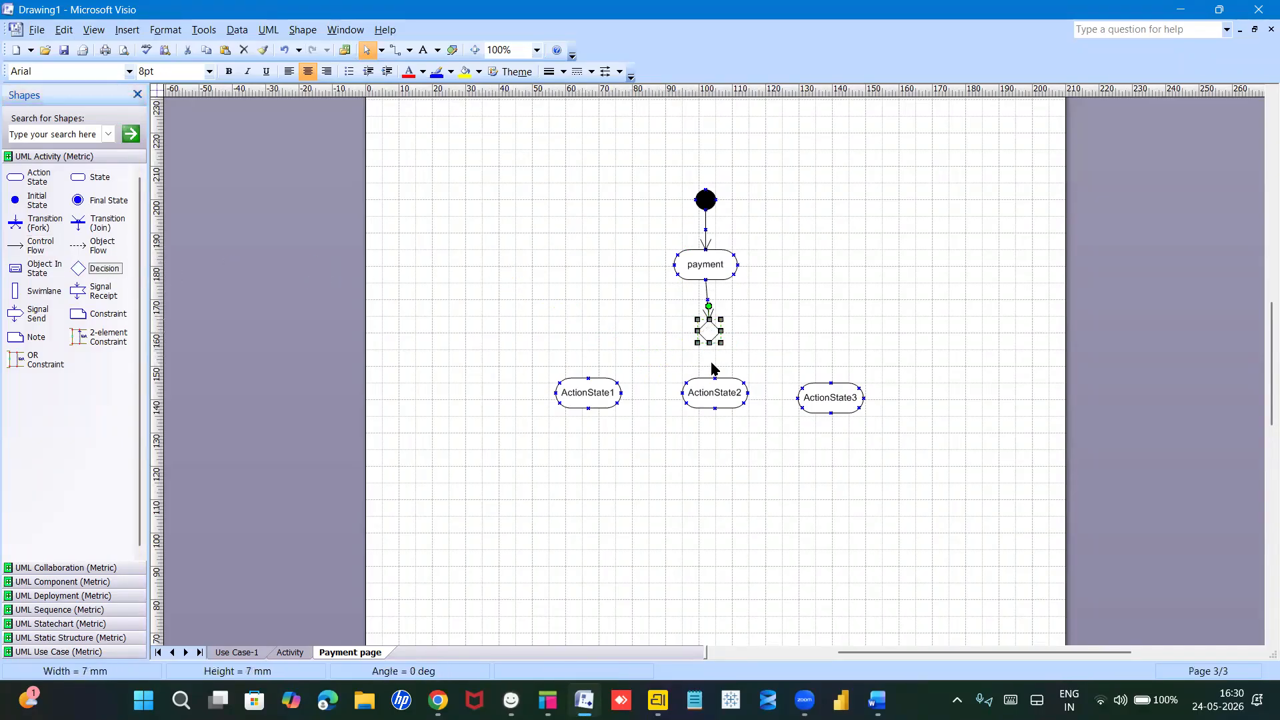
pyautogui.moveTo(718, 392); pyautogui.dragTo(717, 440)
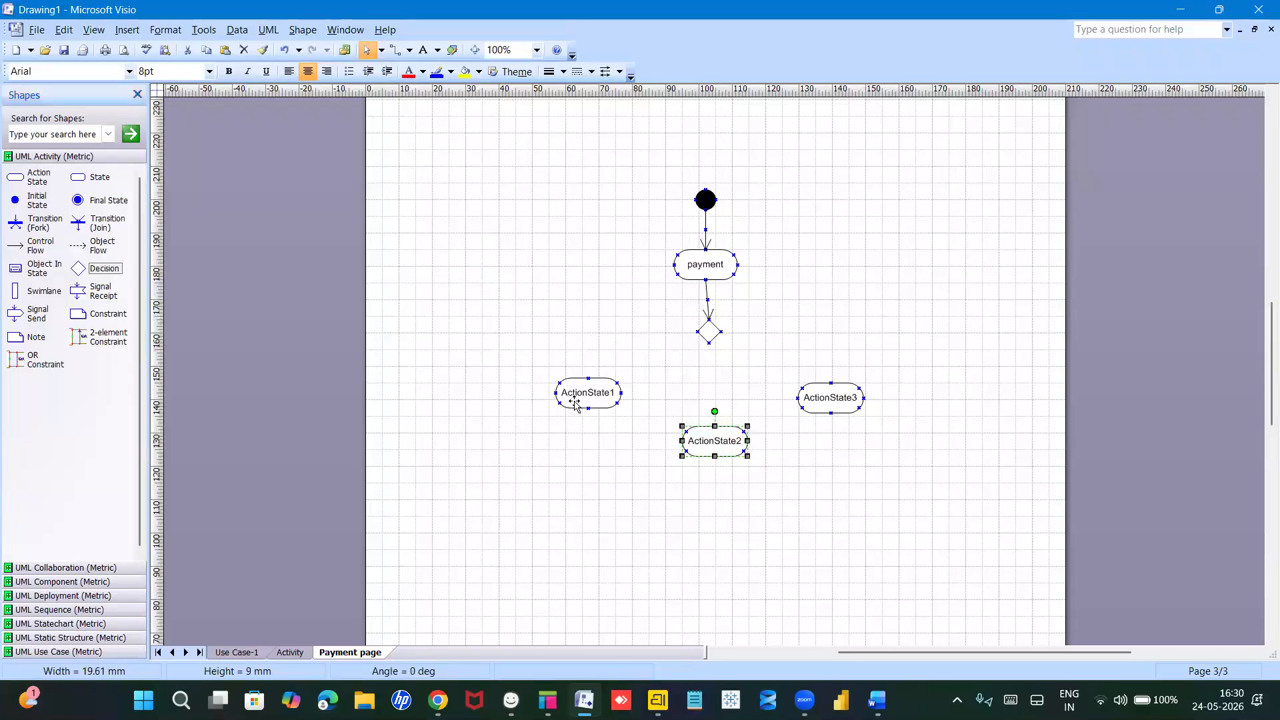
pyautogui.moveTo(588, 393); pyautogui.dragTo(591, 450)
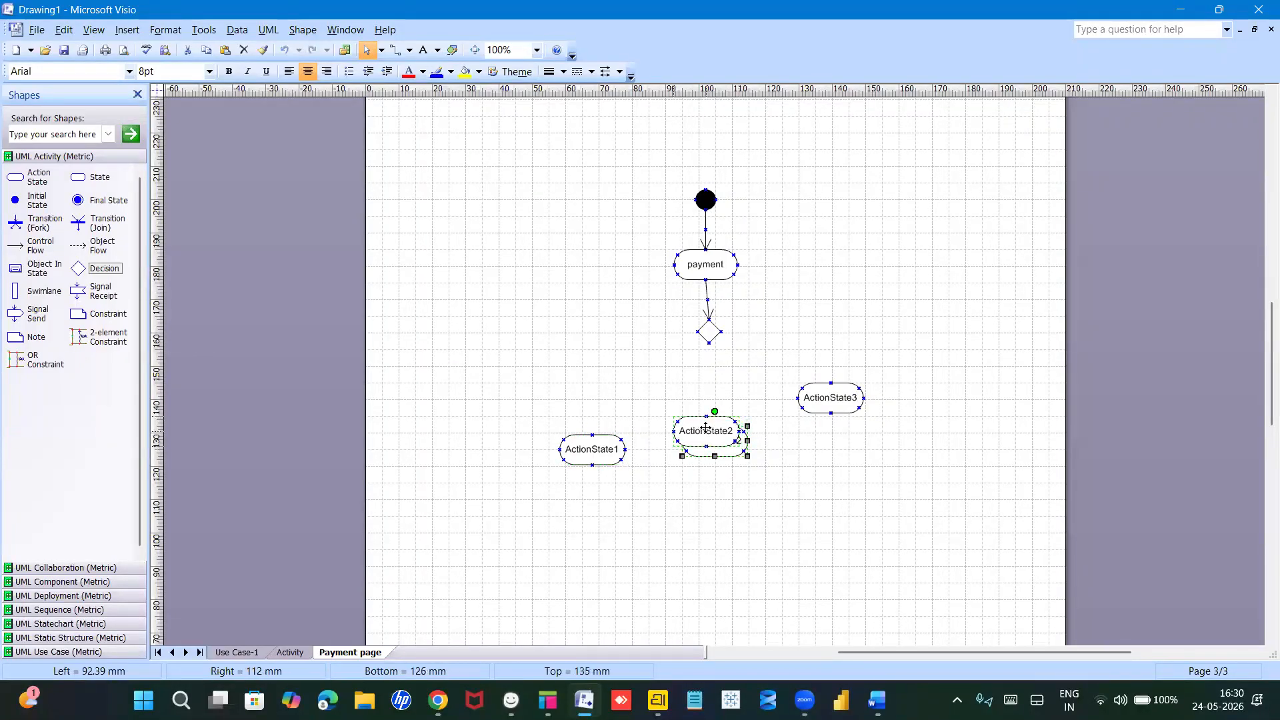
pyautogui.moveTo(706, 430); pyautogui.dragTo(706, 416)
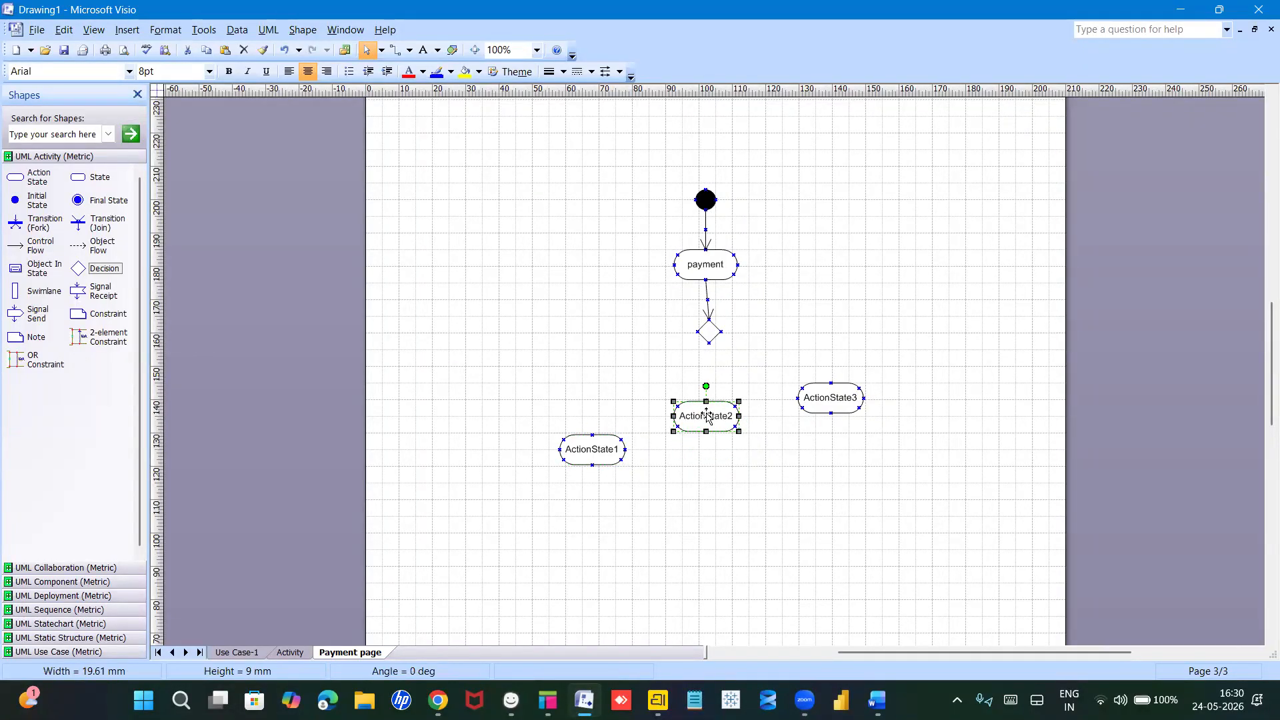
pyautogui.moveTo(592, 448); pyautogui.dragTo(592, 417)
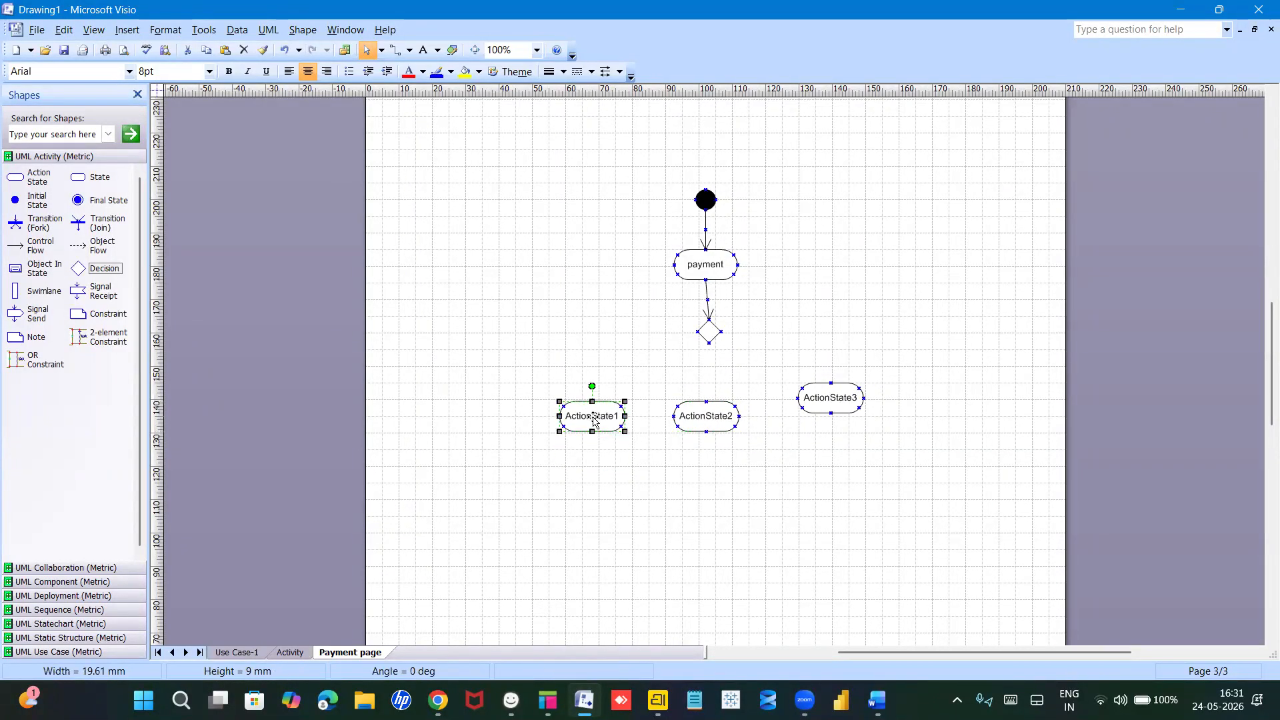
pyautogui.moveTo(827, 392); pyautogui.dragTo(835, 407)
pyautogui.click(745, 355)
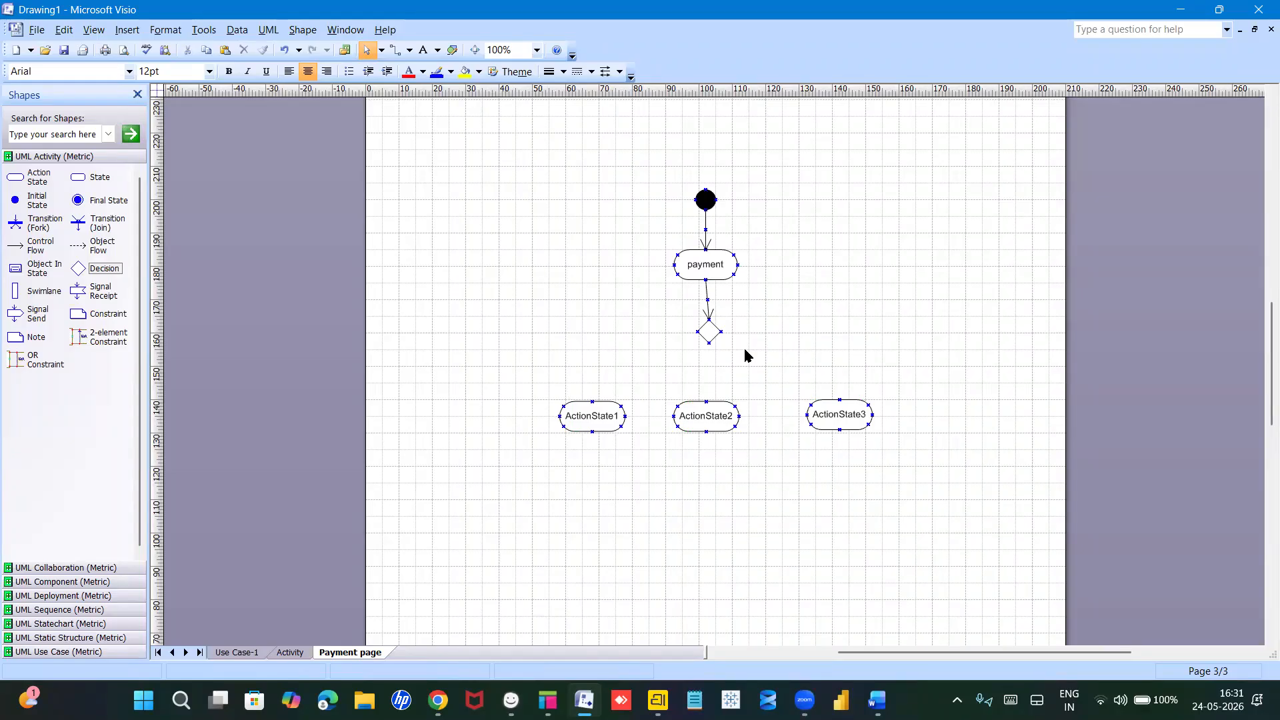
# Step: Rename ActionState1–3 to UPI, Wallet and COD, moving COD closer to Wallet
pyautogui.doubleClick(591, 414)
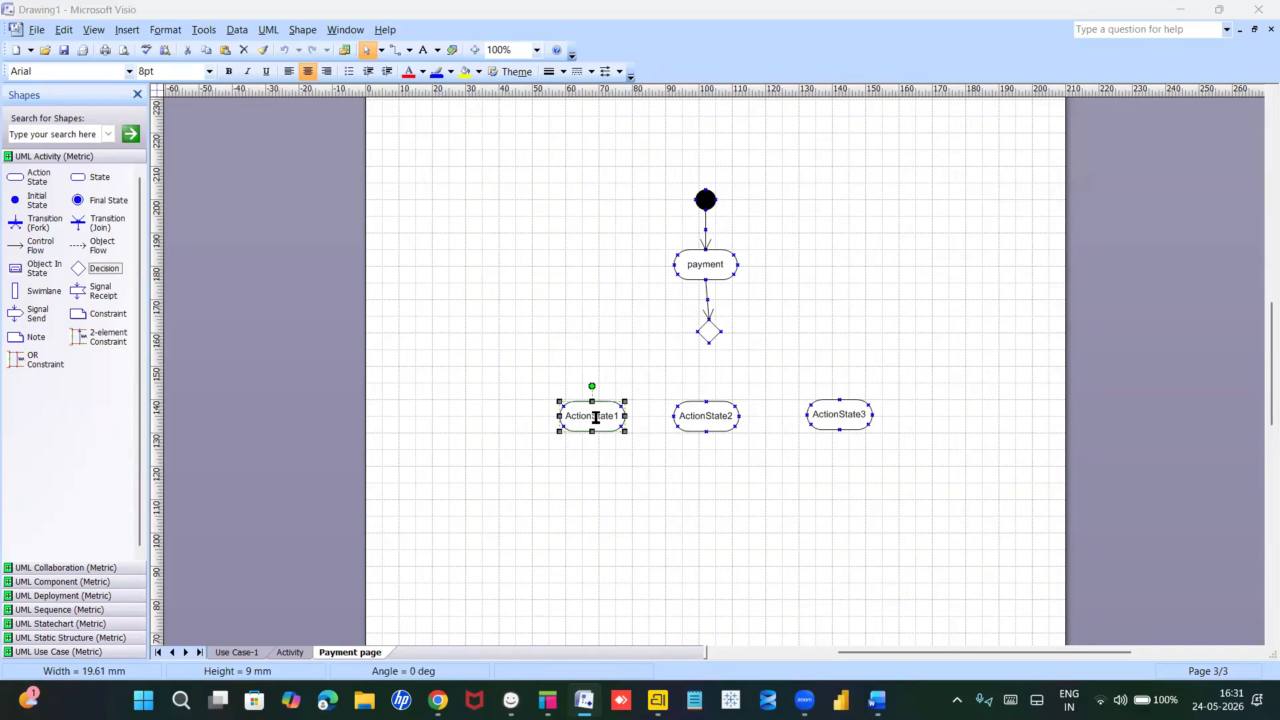
pyautogui.write('UPI')
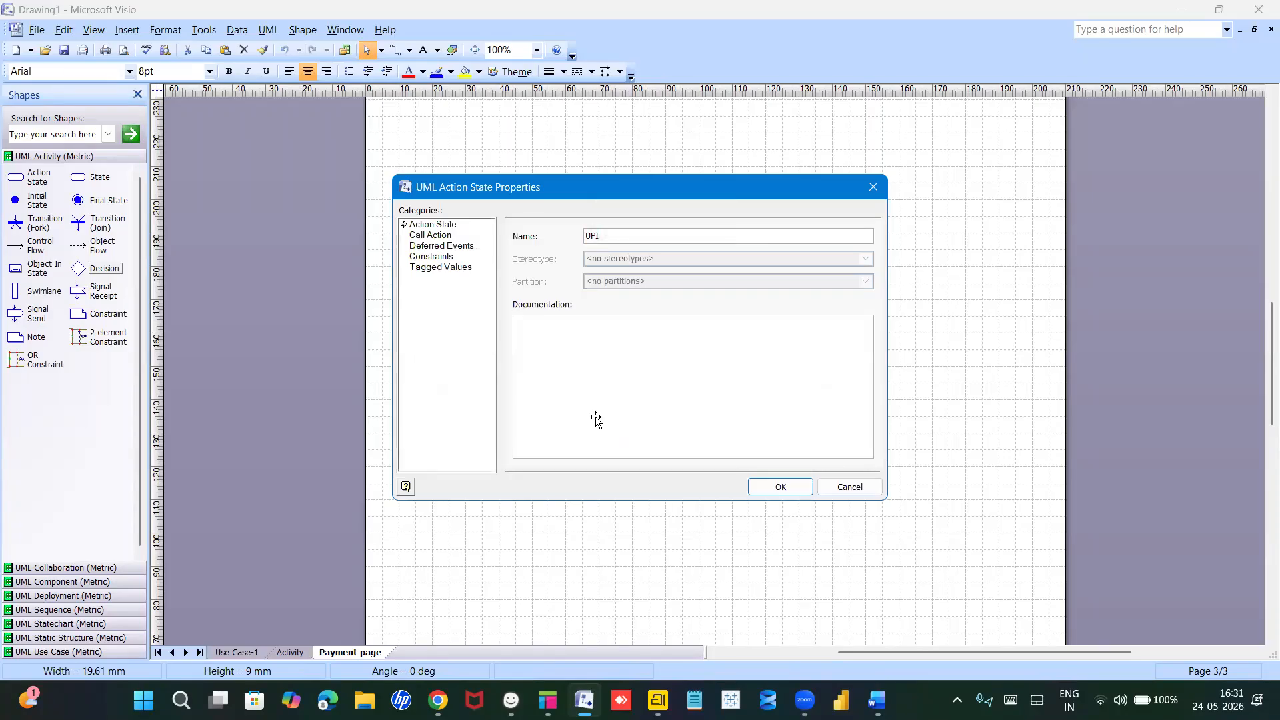
pyautogui.press('Return')
pyautogui.doubleClick(712, 427)
pyautogui.write('Wallet')
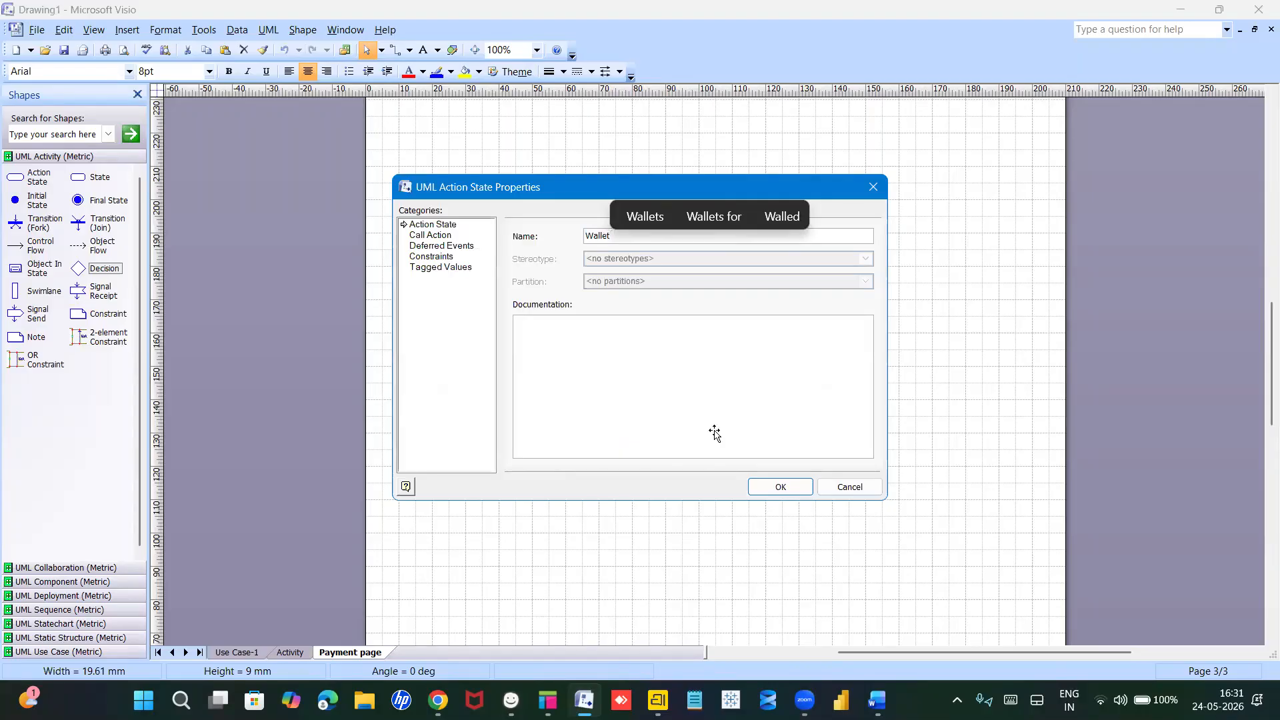
pyautogui.press('Return')
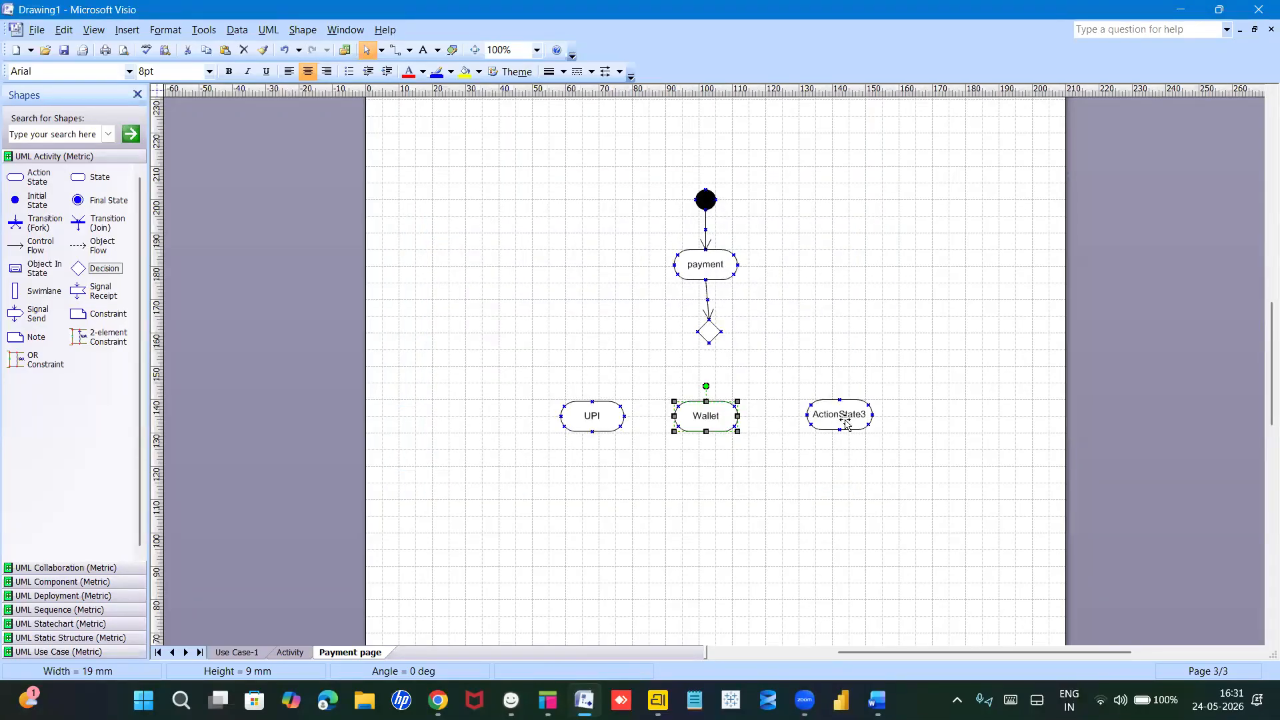
pyautogui.moveTo(845, 423); pyautogui.dragTo(818, 423)
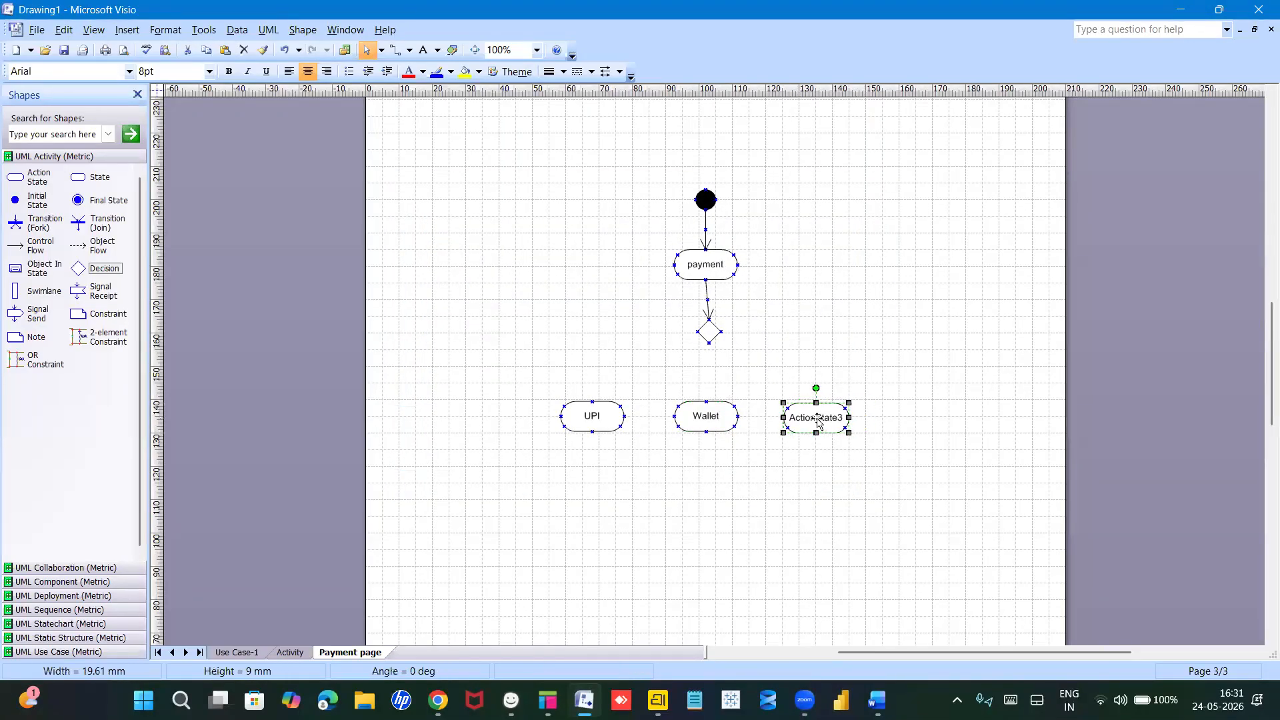
pyautogui.doubleClick(818, 420)
pyautogui.write('COD')
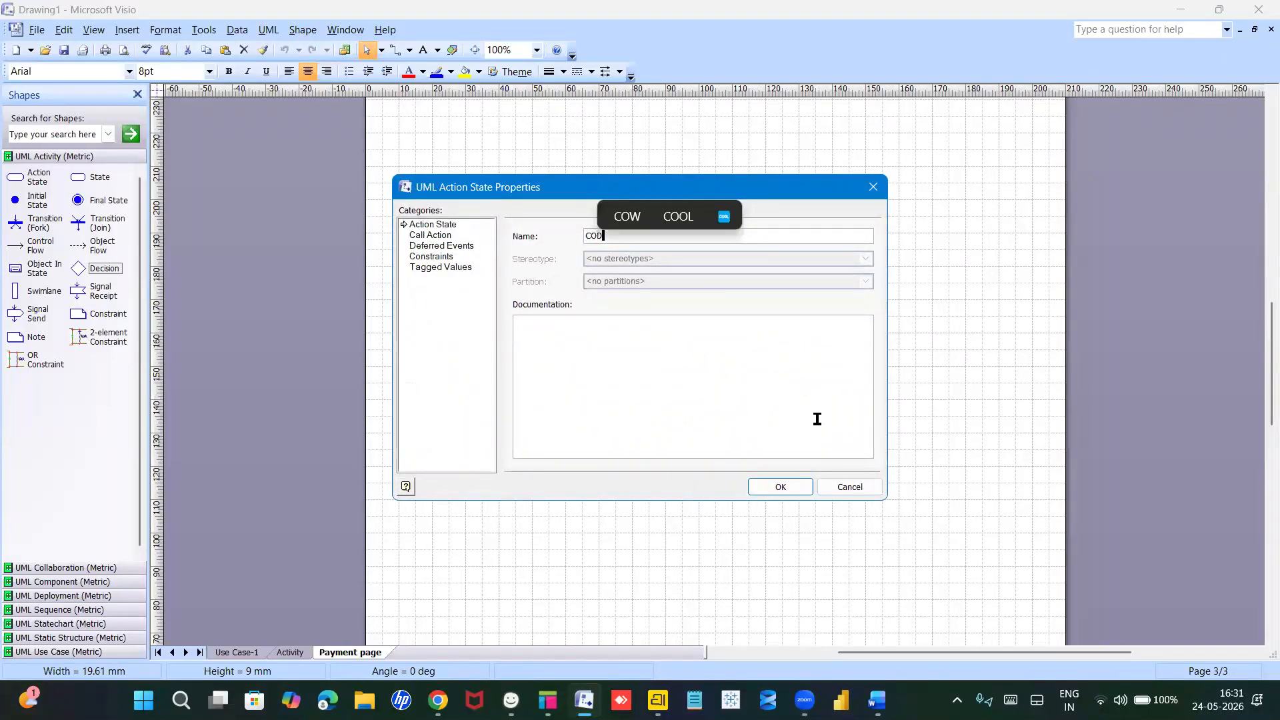
pyautogui.press('Return')
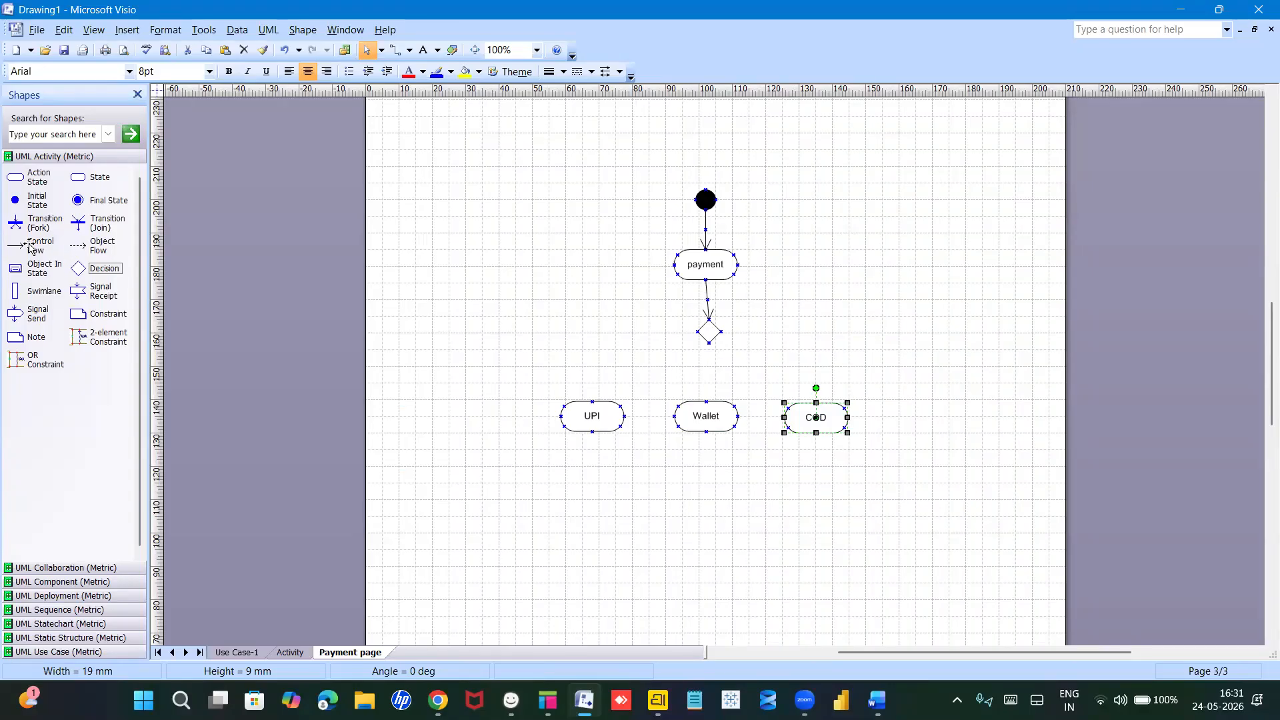
# Step: Add a right-angle flow arrow from the decision diamond to COD
pyautogui.moveTo(30, 247); pyautogui.dragTo(816, 403)
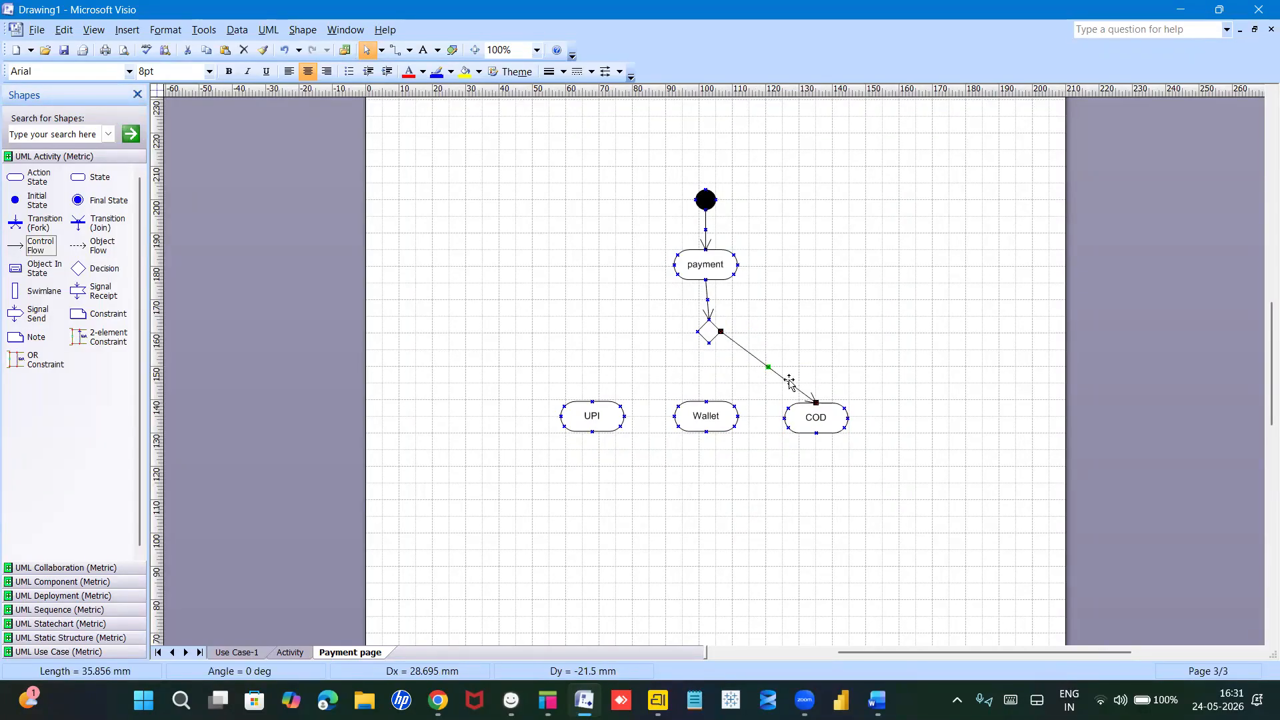
pyautogui.rightClick(789, 381)
pyautogui.click(824, 540)
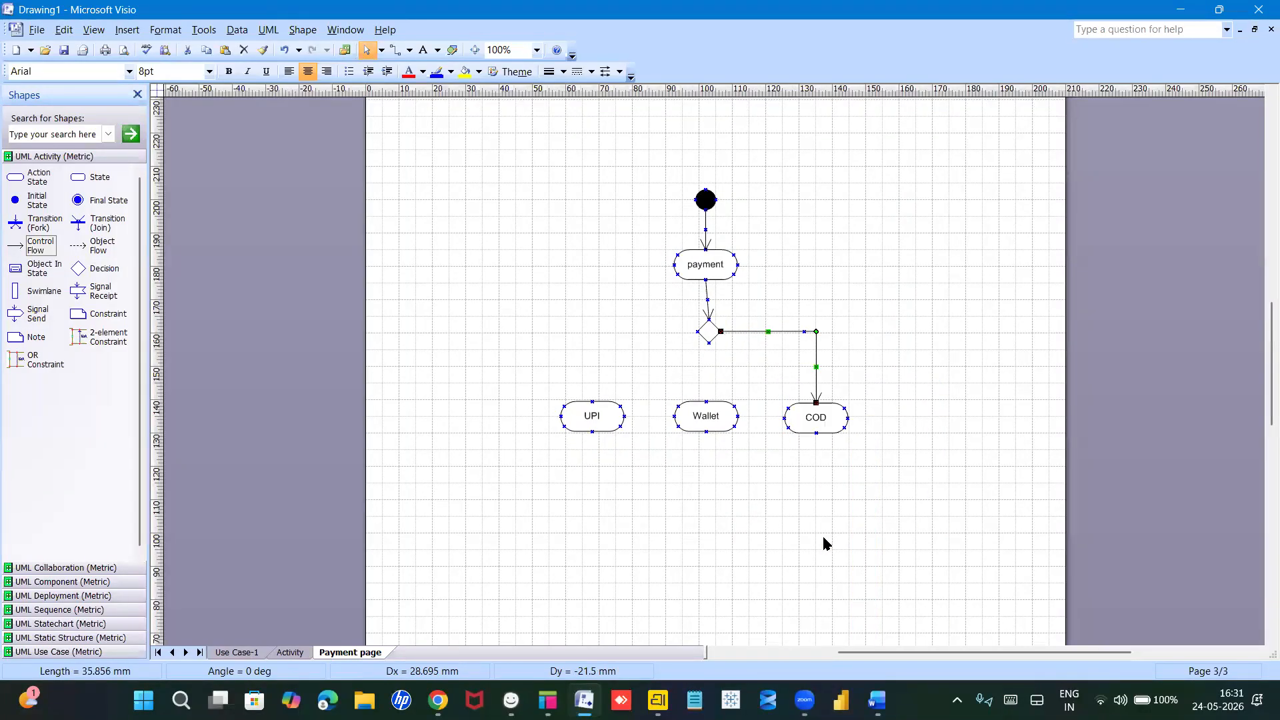
# Step: Add a right-angle flow arrow from the decision diamond to UPI
pyautogui.click(695, 333)
pyautogui.moveTo(22, 246); pyautogui.dragTo(697, 331)
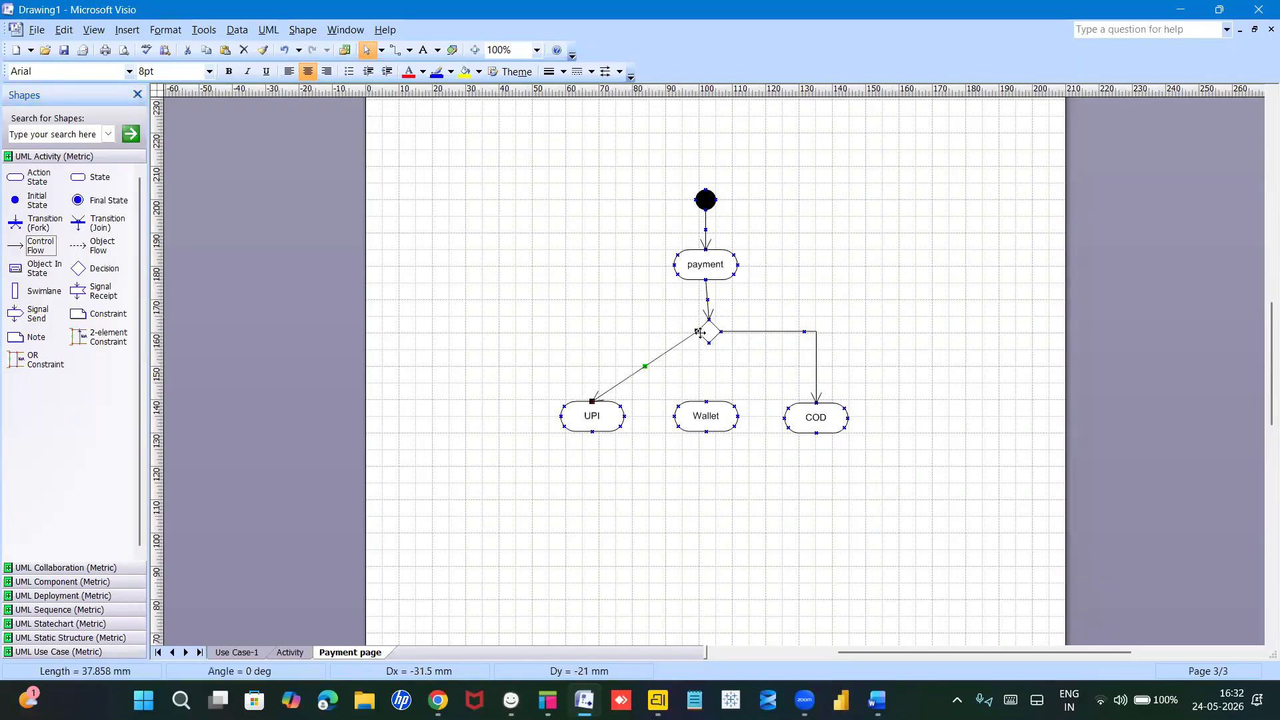
pyautogui.rightClick(673, 352)
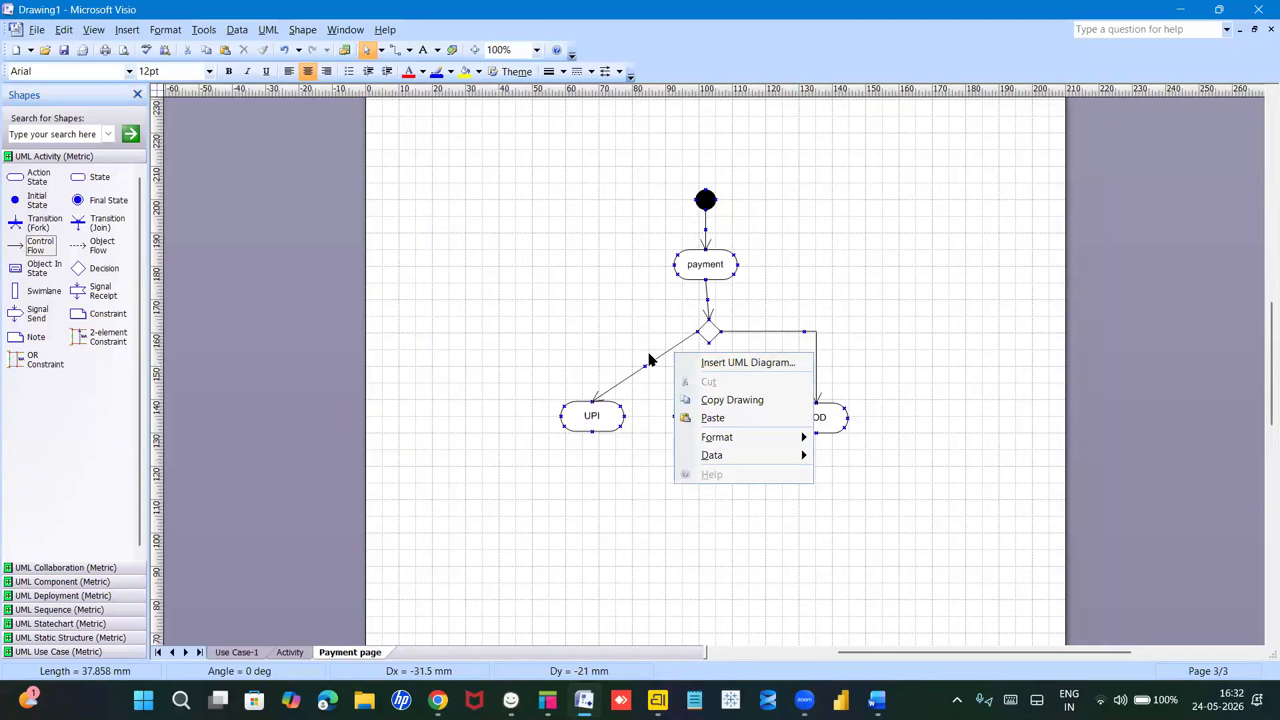
pyautogui.click(650, 369)
pyautogui.doubleClick(650, 368)
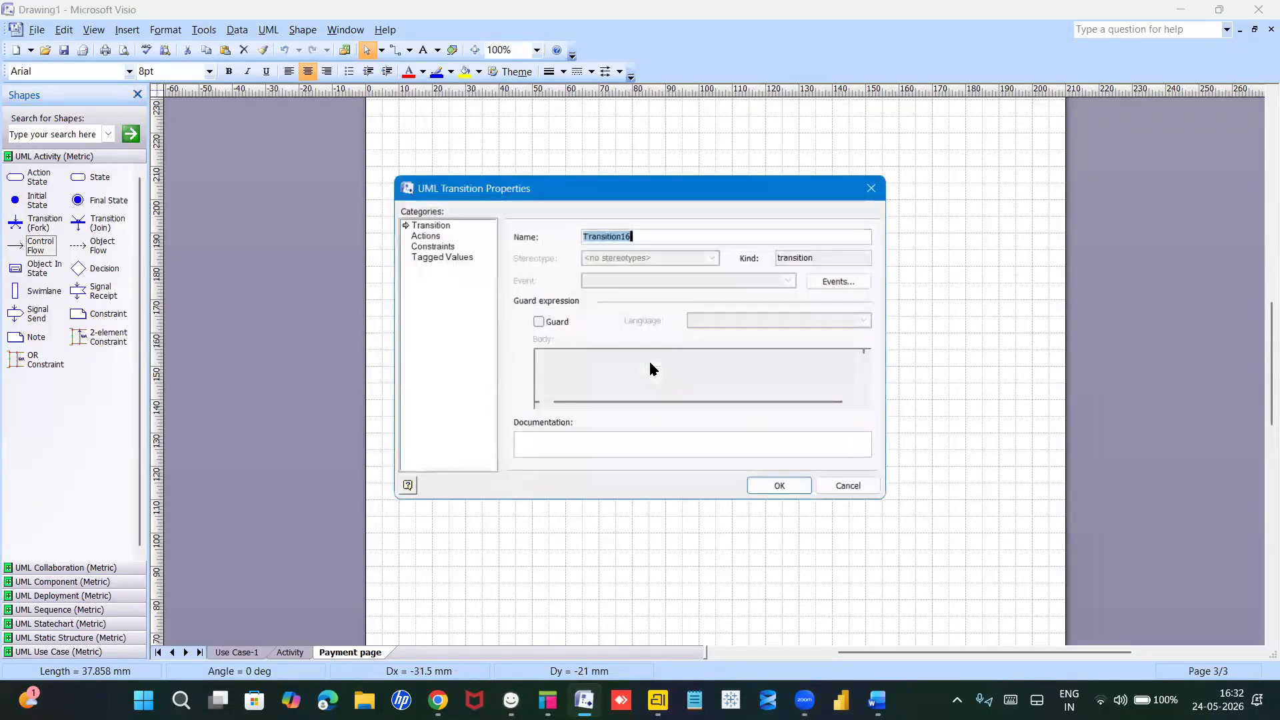
pyautogui.click(873, 188)
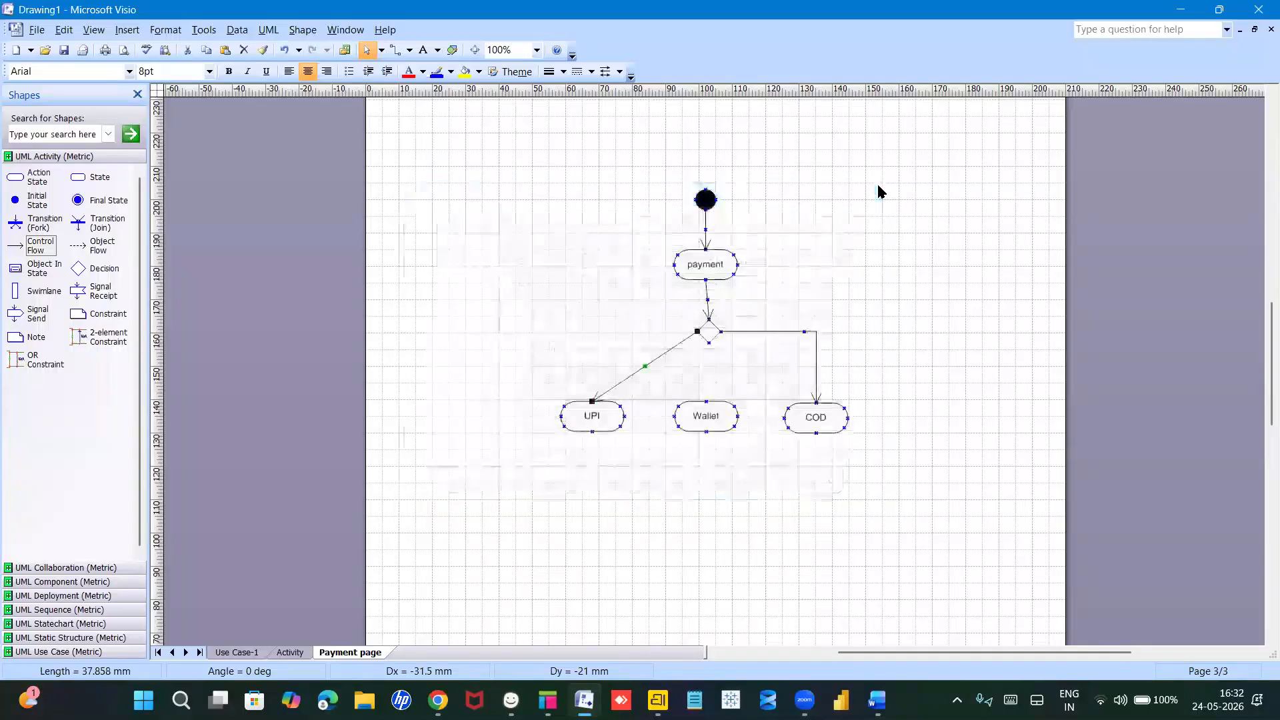
pyautogui.rightClick(642, 372)
pyautogui.click(700, 531)
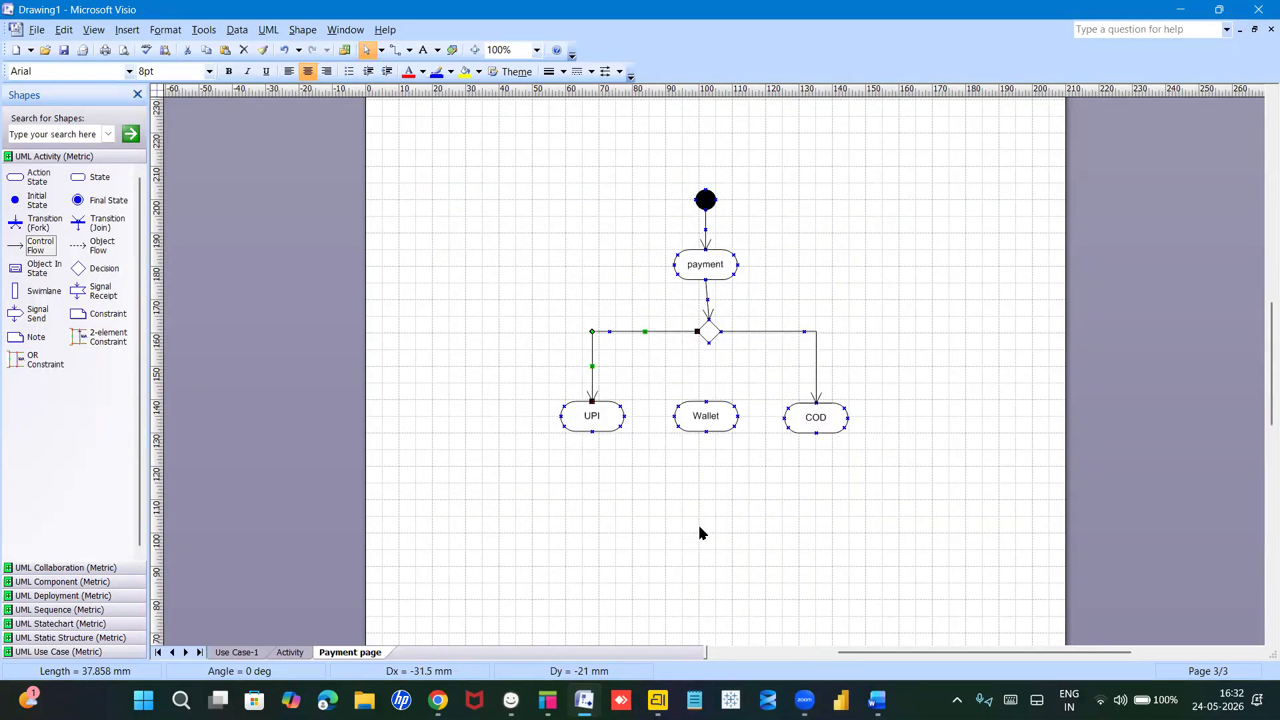
pyautogui.click(665, 388)
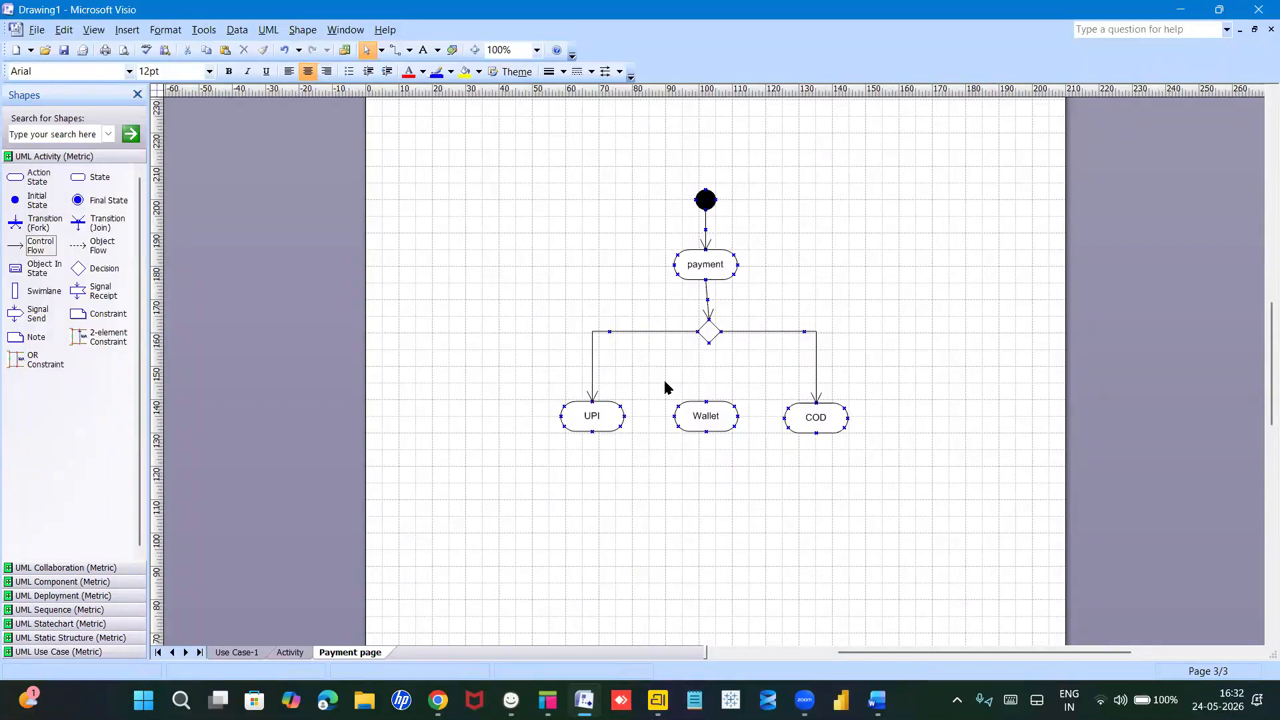
# Step: Connect the diamond to Wallet with a flow arrow and start another arrow from UPI
pyautogui.moveTo(15, 248); pyautogui.dragTo(706, 402)
pyautogui.click(748, 499)
pyautogui.moveTo(15, 248); pyautogui.dragTo(613, 437)
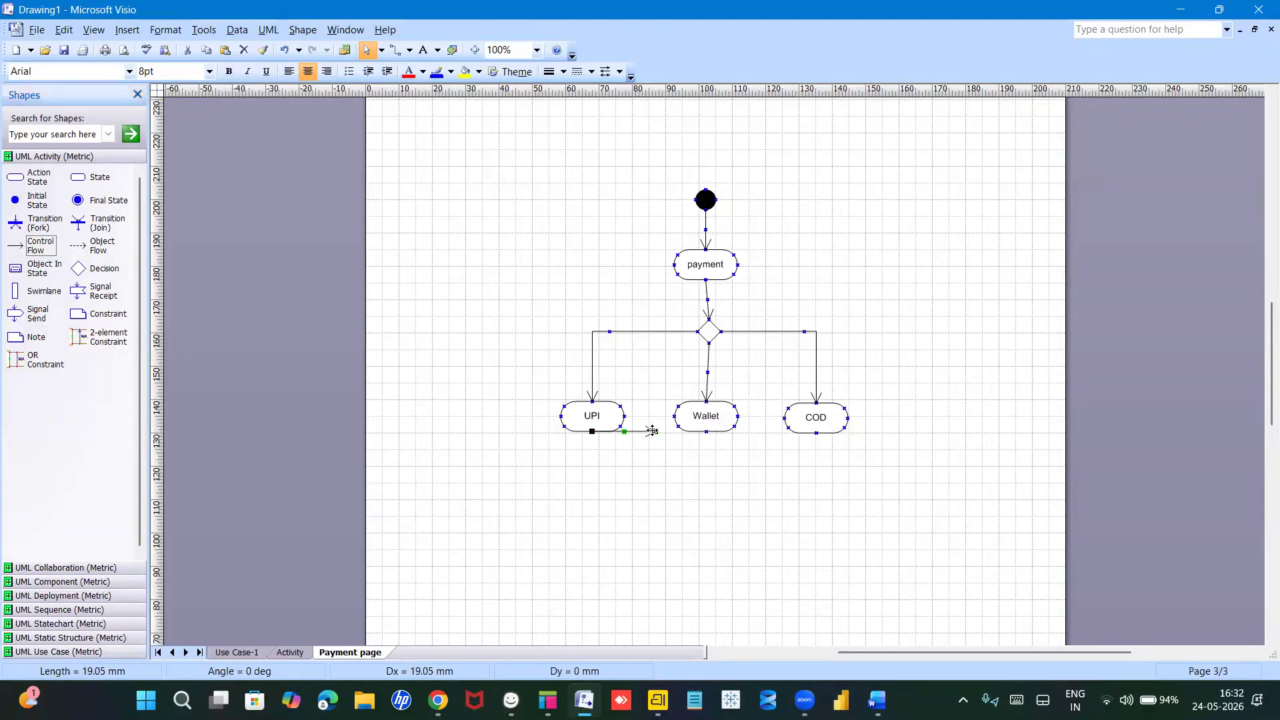
# Step: Place a second decision diamond at the UPI arrow's end and connect Wallet to it
pyautogui.moveTo(708, 521); pyautogui.dragTo(691, 502)
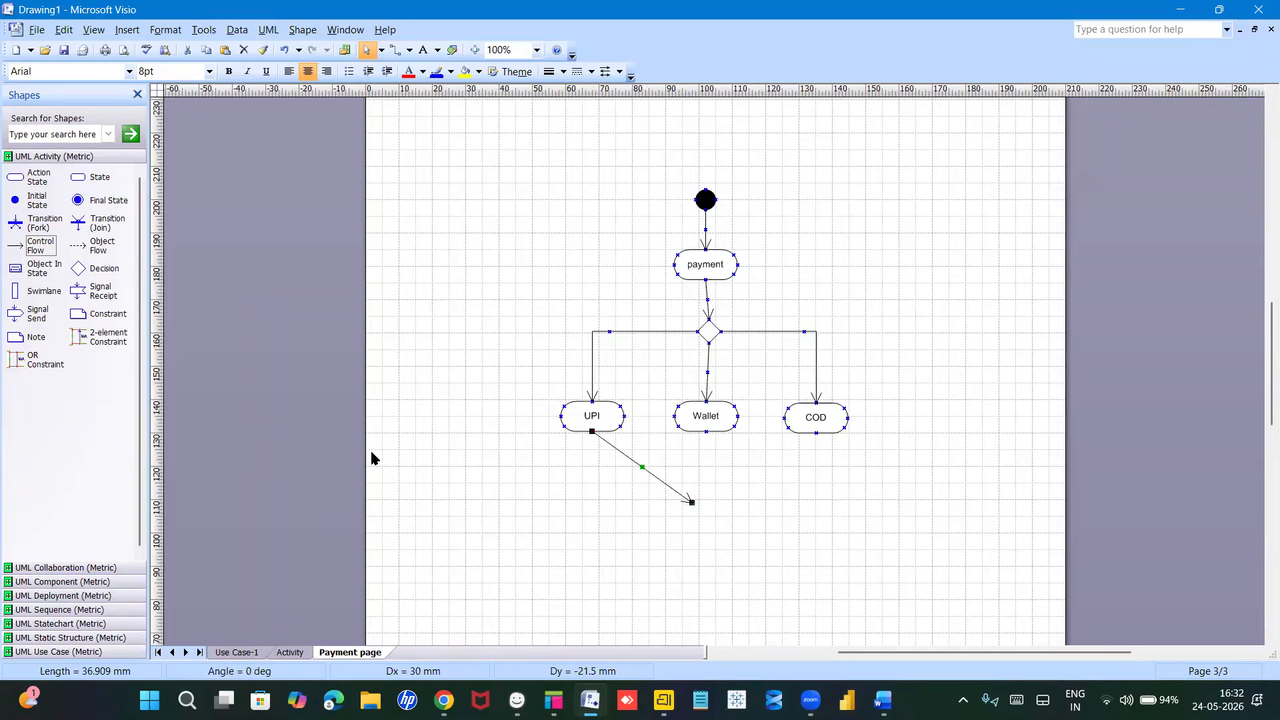
pyautogui.moveTo(79, 269); pyautogui.dragTo(706, 505)
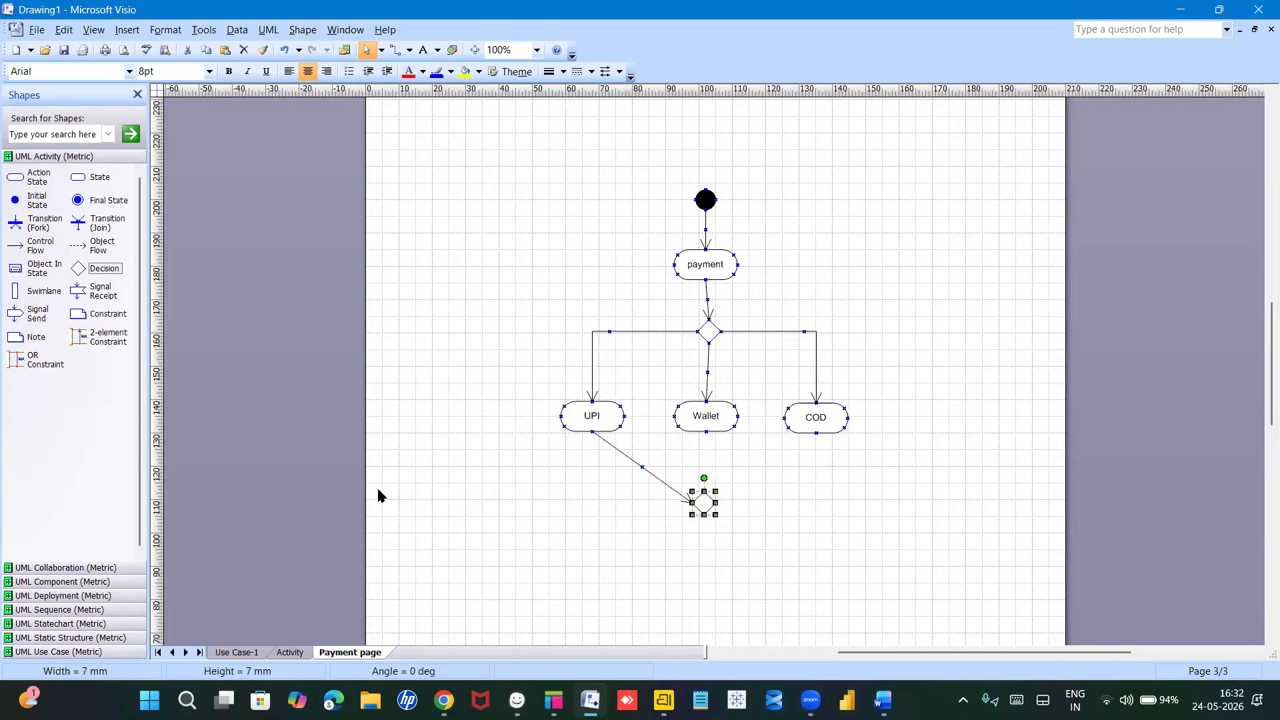
pyautogui.click(653, 478)
pyautogui.hotkey('ctrl', 'c')
pyautogui.hotkey('ctrl', 'v')
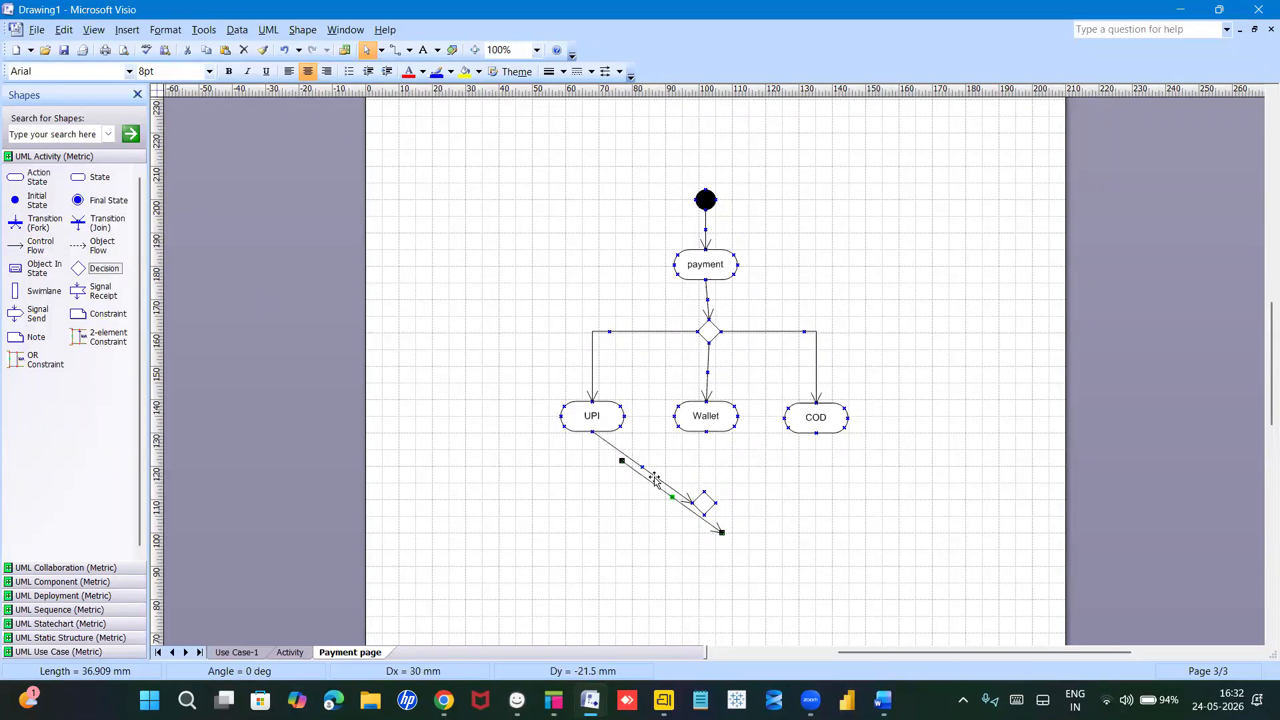
pyautogui.moveTo(720, 435); pyautogui.dragTo(707, 432)
pyautogui.moveTo(722, 532); pyautogui.dragTo(703, 488)
# Step: Connect COD to the lower diamond with a copied arrow and delete a stray duplicate
pyautogui.hotkey('ctrl', 'd')
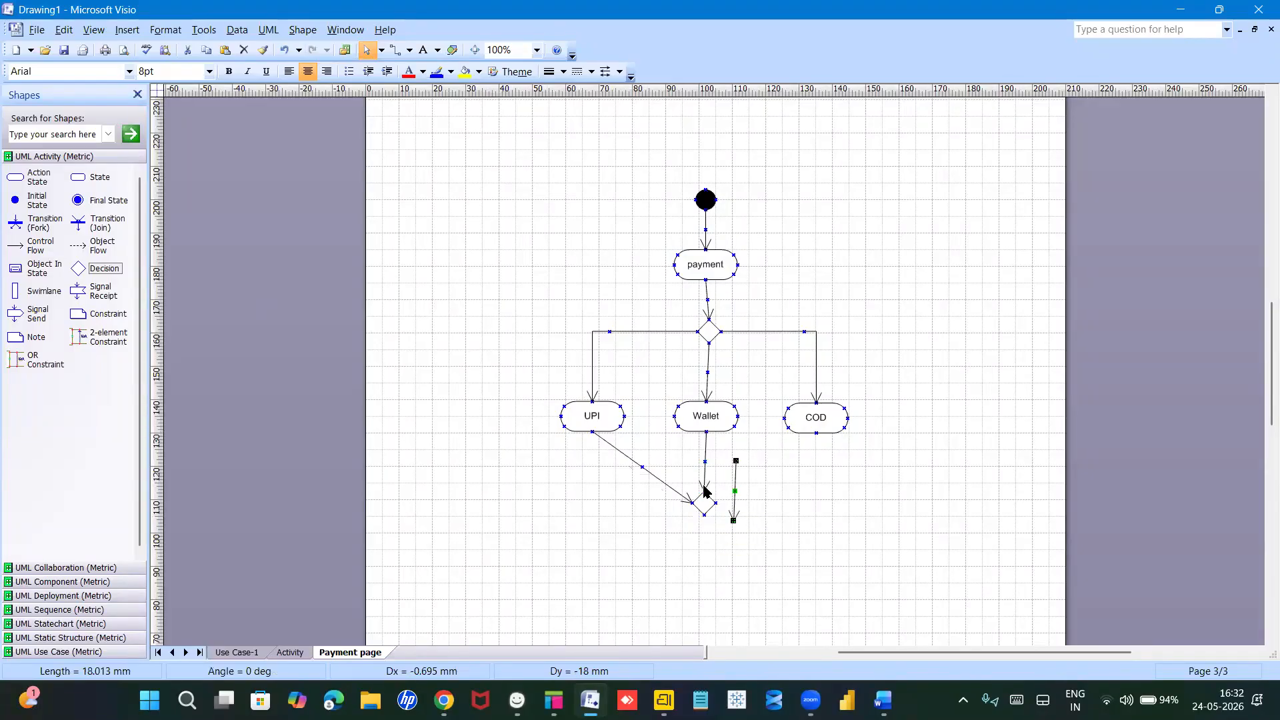
pyautogui.moveTo(736, 460); pyautogui.dragTo(816, 432)
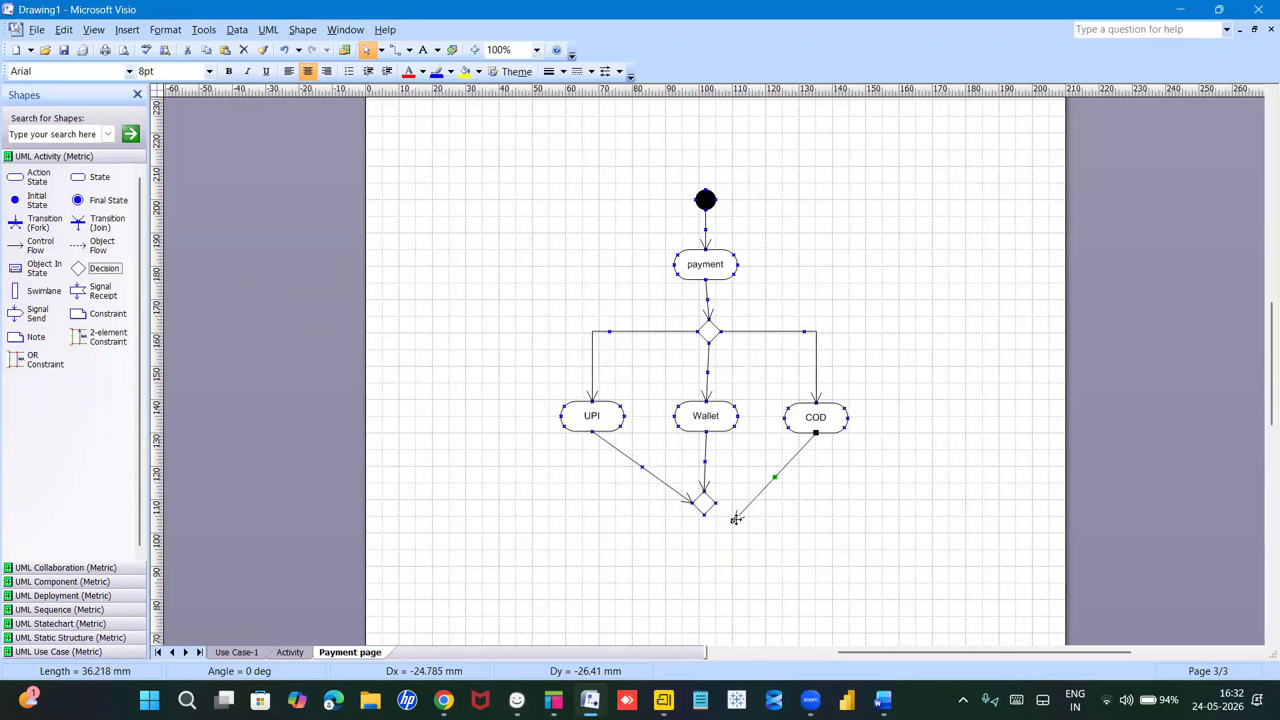
pyautogui.moveTo(733, 518); pyautogui.dragTo(722, 507)
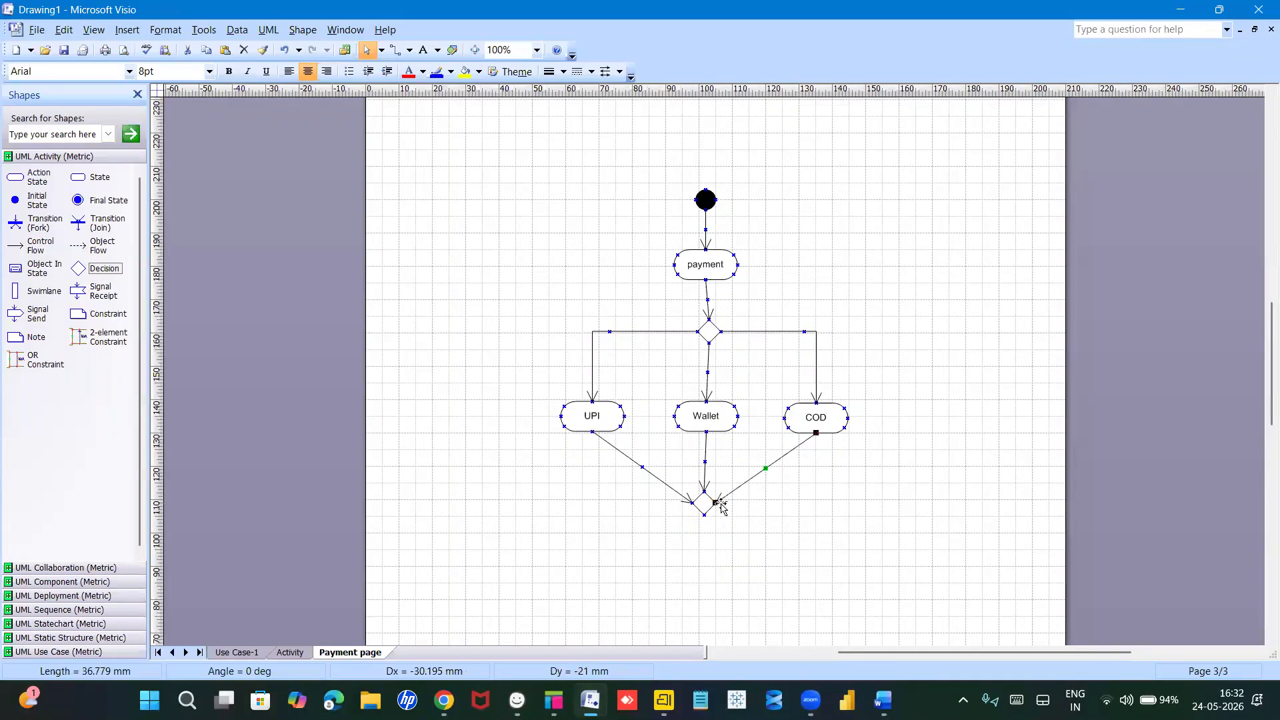
pyautogui.click(630, 460)
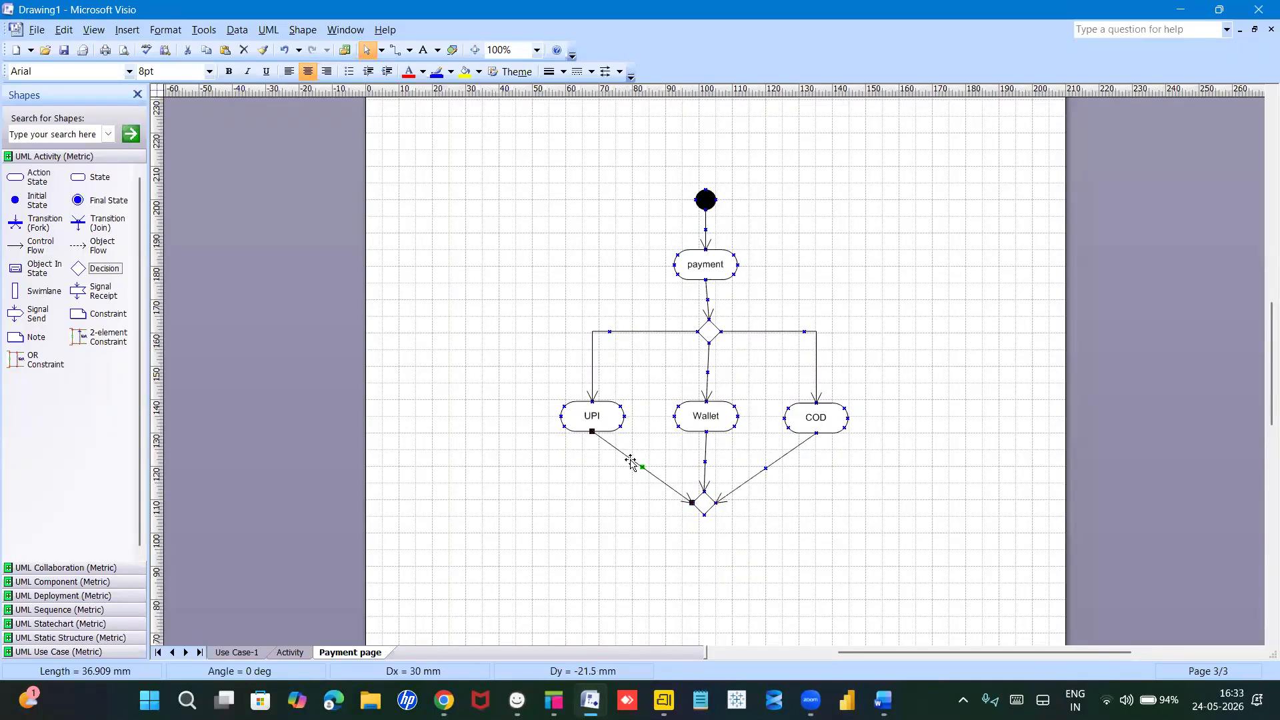
pyautogui.hotkey('ctrl', 'd')
pyautogui.press('Delete')
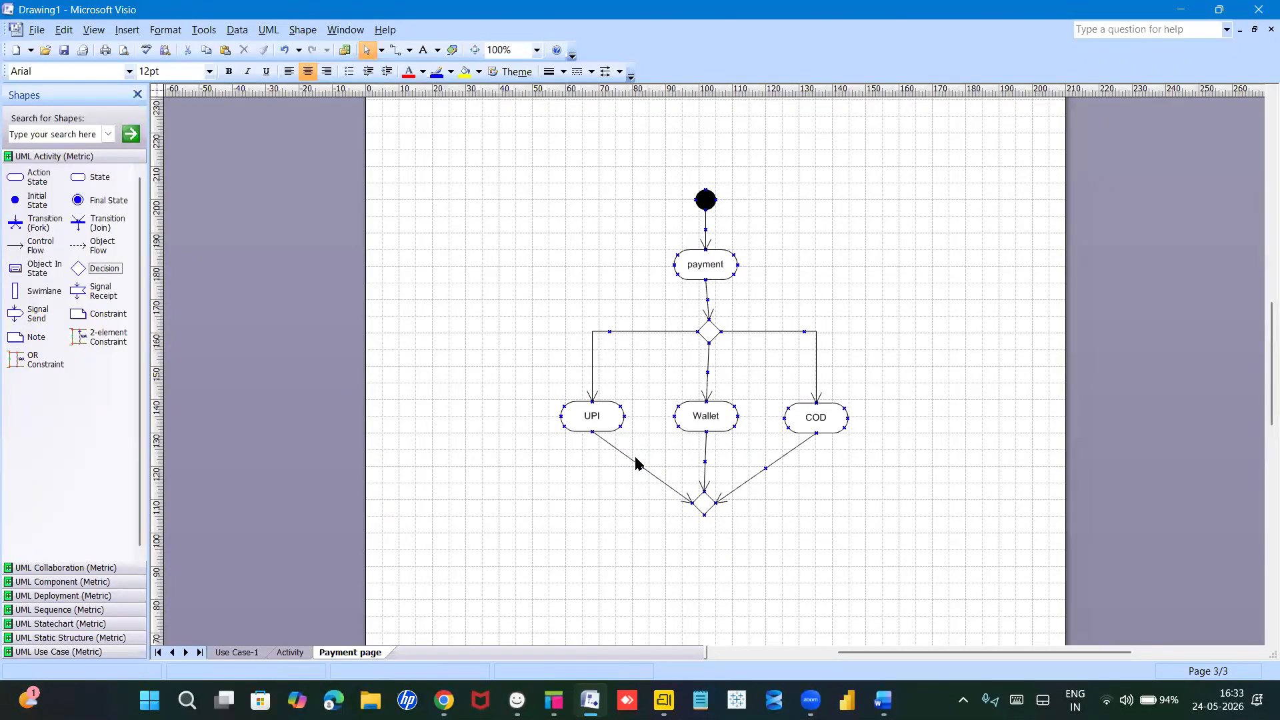
pyautogui.rightClick(637, 462)
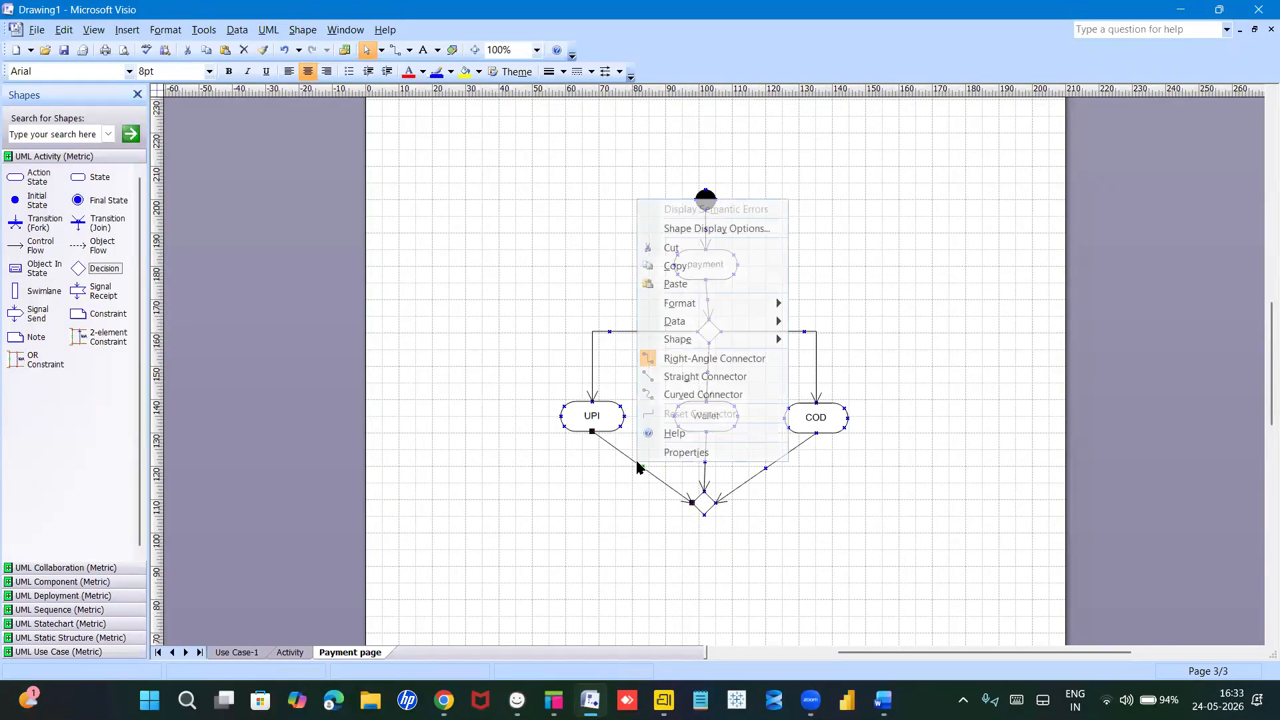
# Step: Make the UPI and COD arrows right-angle lines and add an arrow below the lower diamond
pyautogui.click(675, 360)
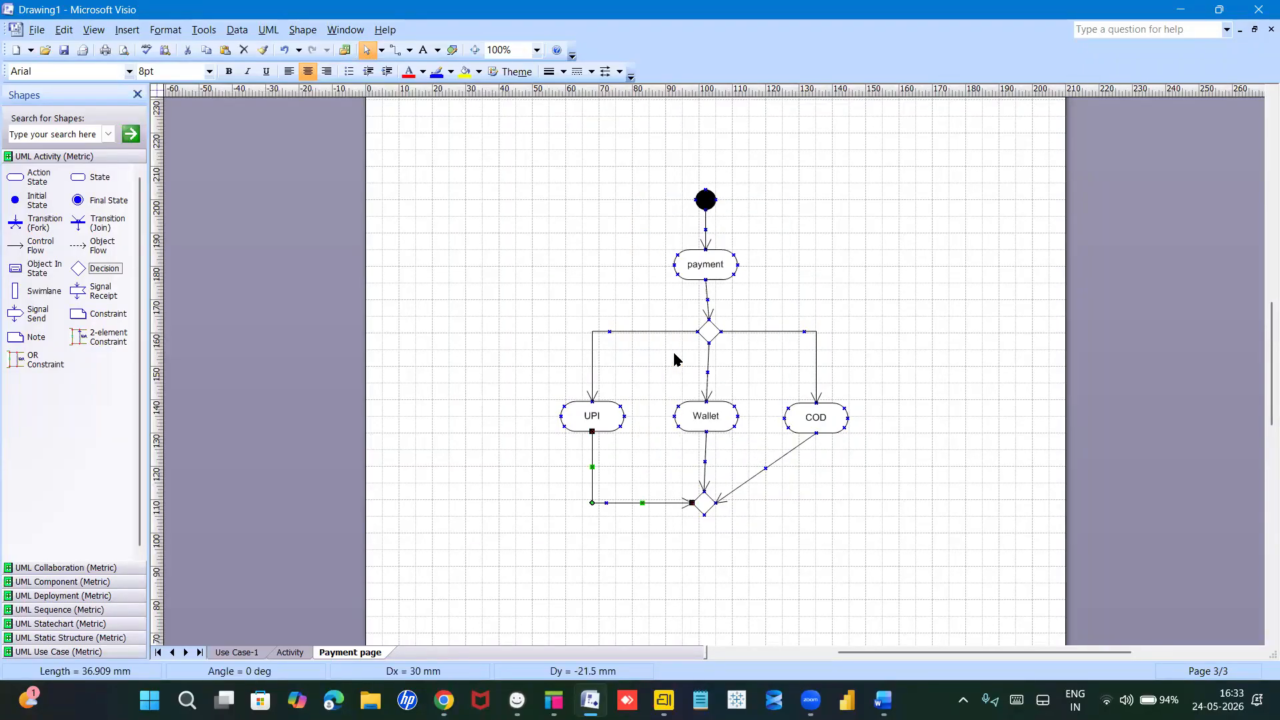
pyautogui.rightClick(785, 458)
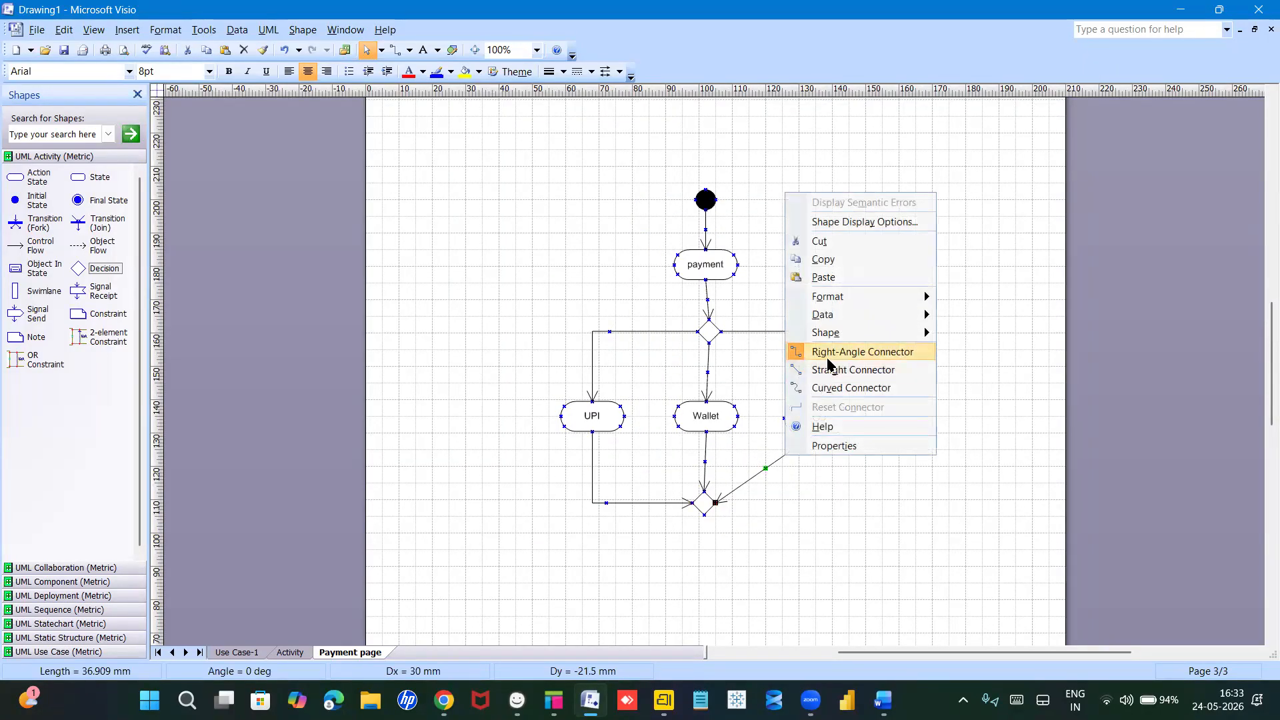
pyautogui.click(828, 354)
pyautogui.scroll(-10, 812, 427)
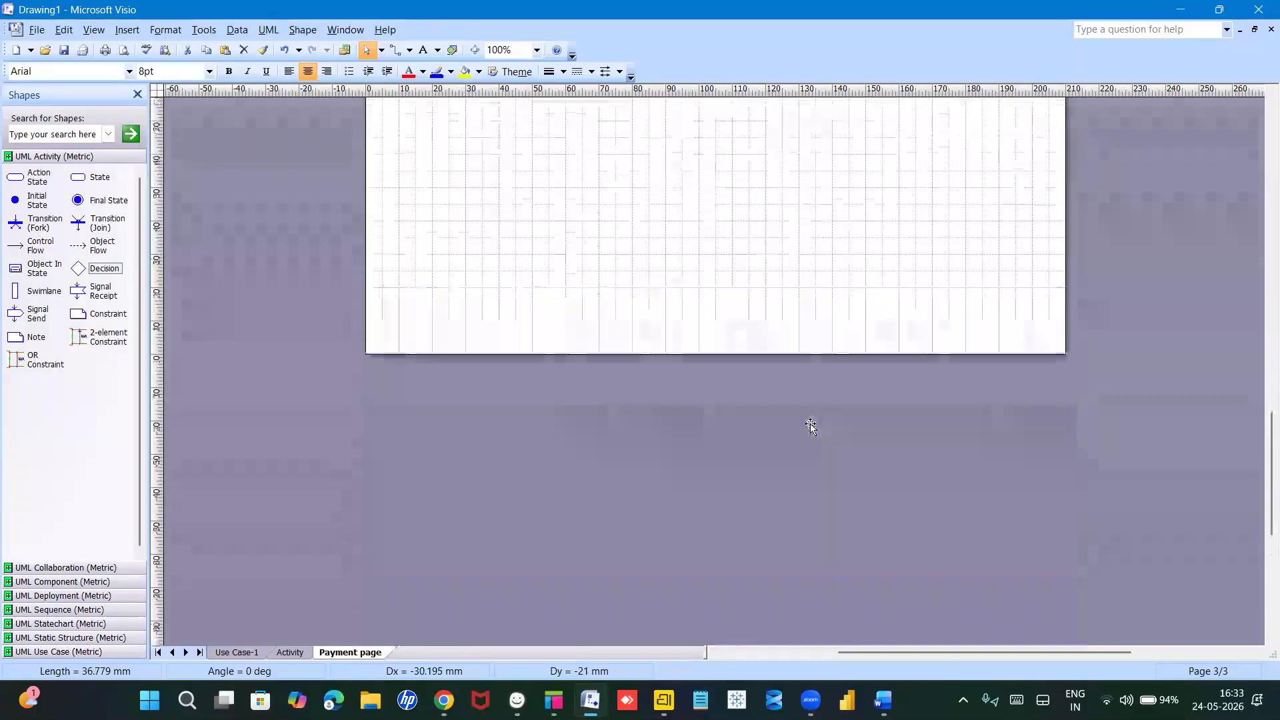
pyautogui.scroll(7, 811, 427)
pyautogui.click(777, 483)
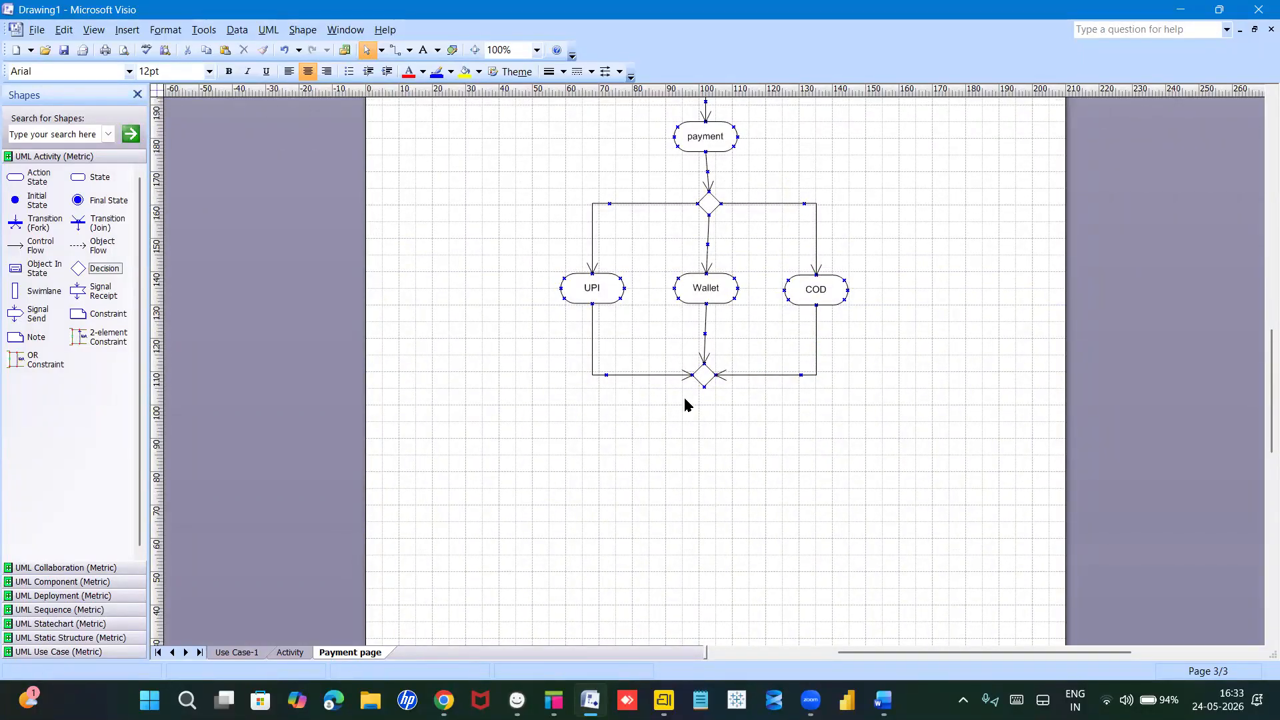
pyautogui.moveTo(24, 250); pyautogui.dragTo(705, 431)
# Step: Add a final state and an action state named 'payment success'
pyautogui.moveTo(78, 200); pyautogui.dragTo(565, 548)
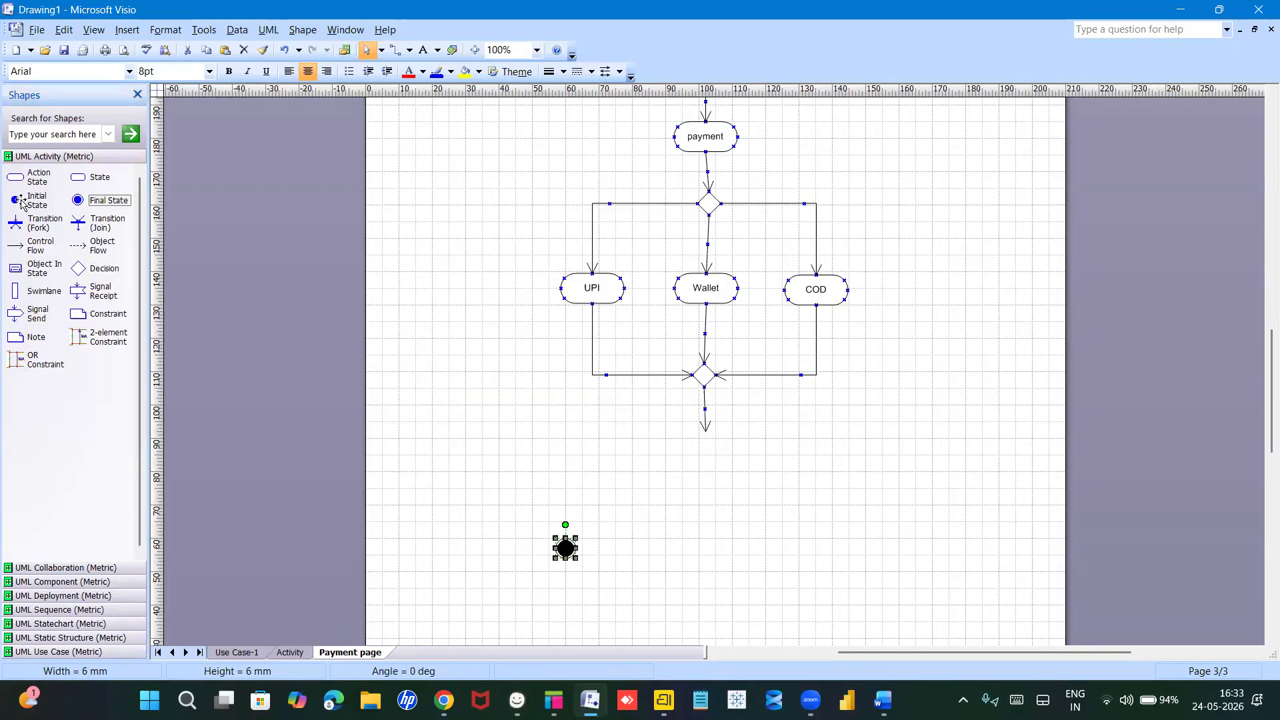
pyautogui.moveTo(16, 177); pyautogui.dragTo(704, 448)
pyautogui.doubleClick(704, 448)
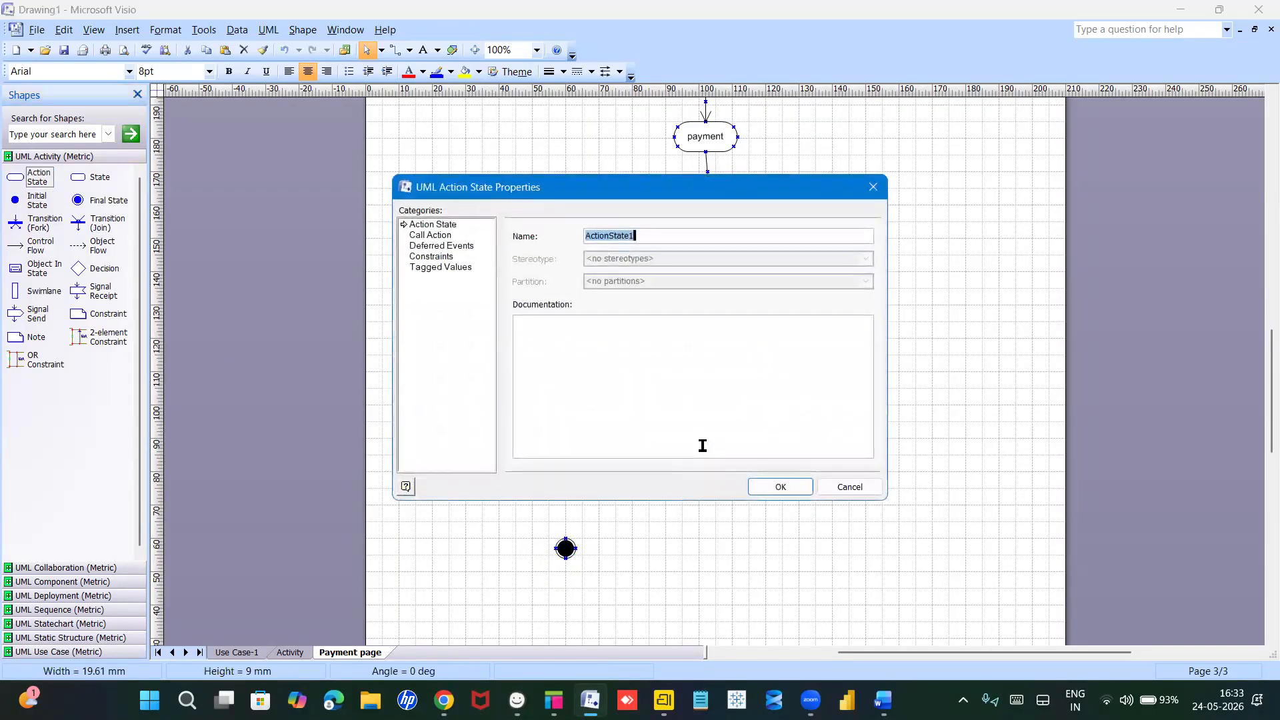
pyautogui.write('payment si')
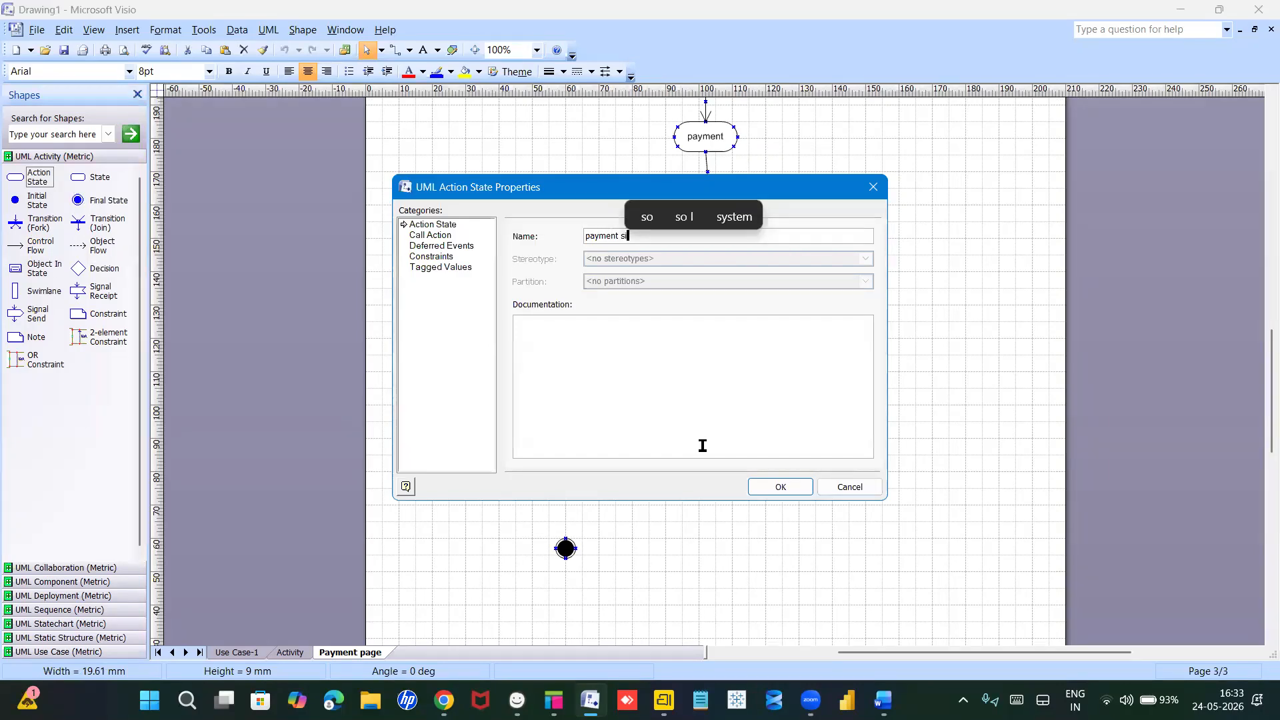
pyautogui.press('BackSpace')
pyautogui.write('u')
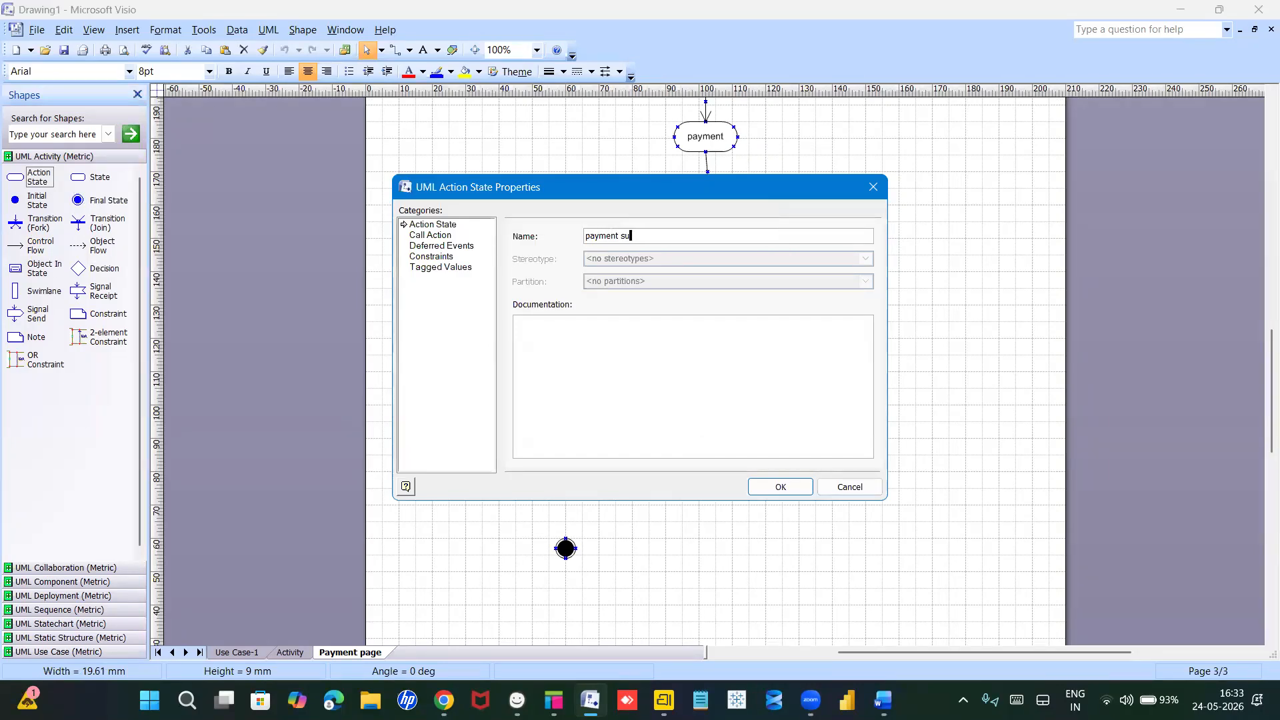
pyautogui.write('ccess')
pyautogui.press('Return')
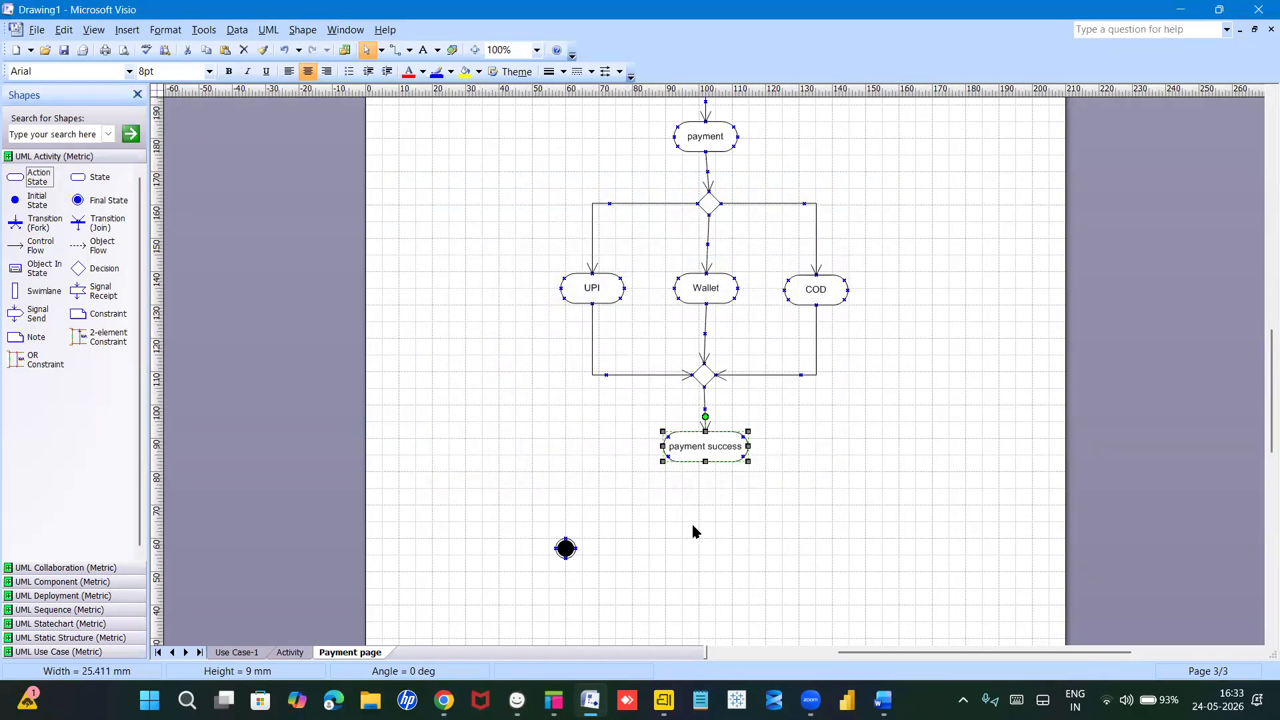
# Step: Place the final state under 'payment success' and connect them with a flow arrow
pyautogui.moveTo(565, 548); pyautogui.dragTo(698, 528)
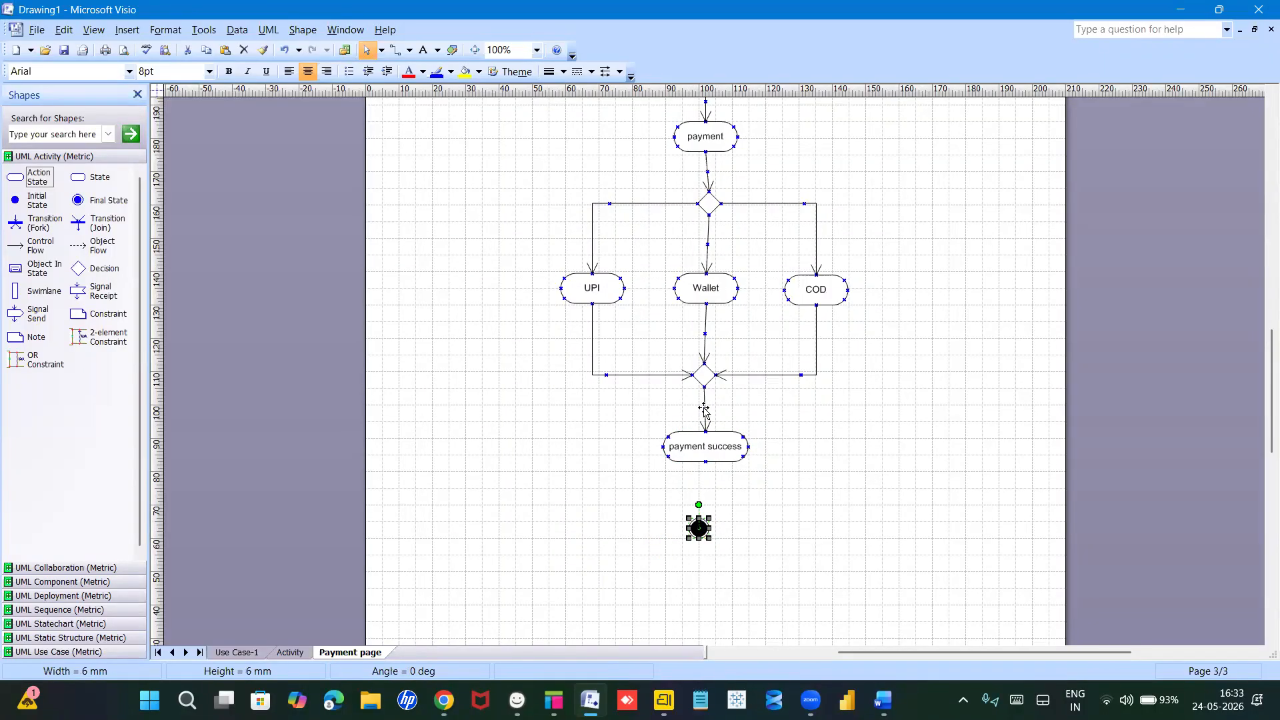
pyautogui.moveTo(705, 407); pyautogui.dragTo(698, 520)
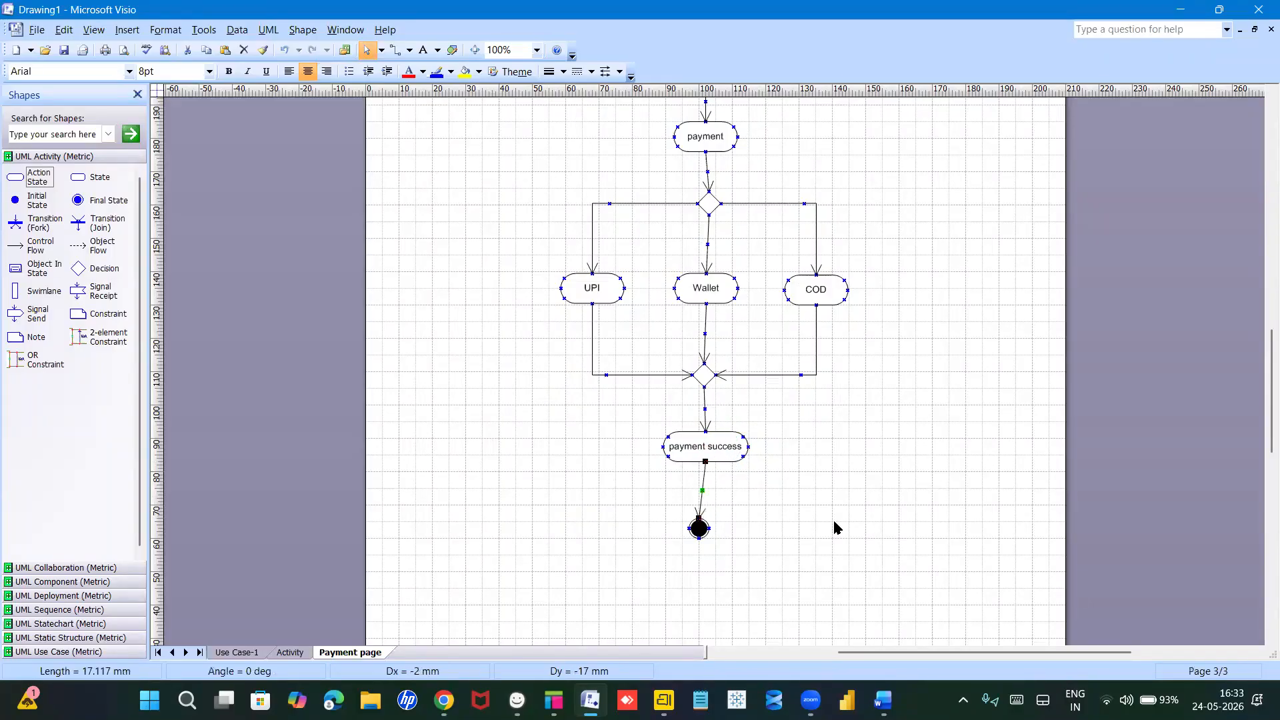
pyautogui.click(836, 528)
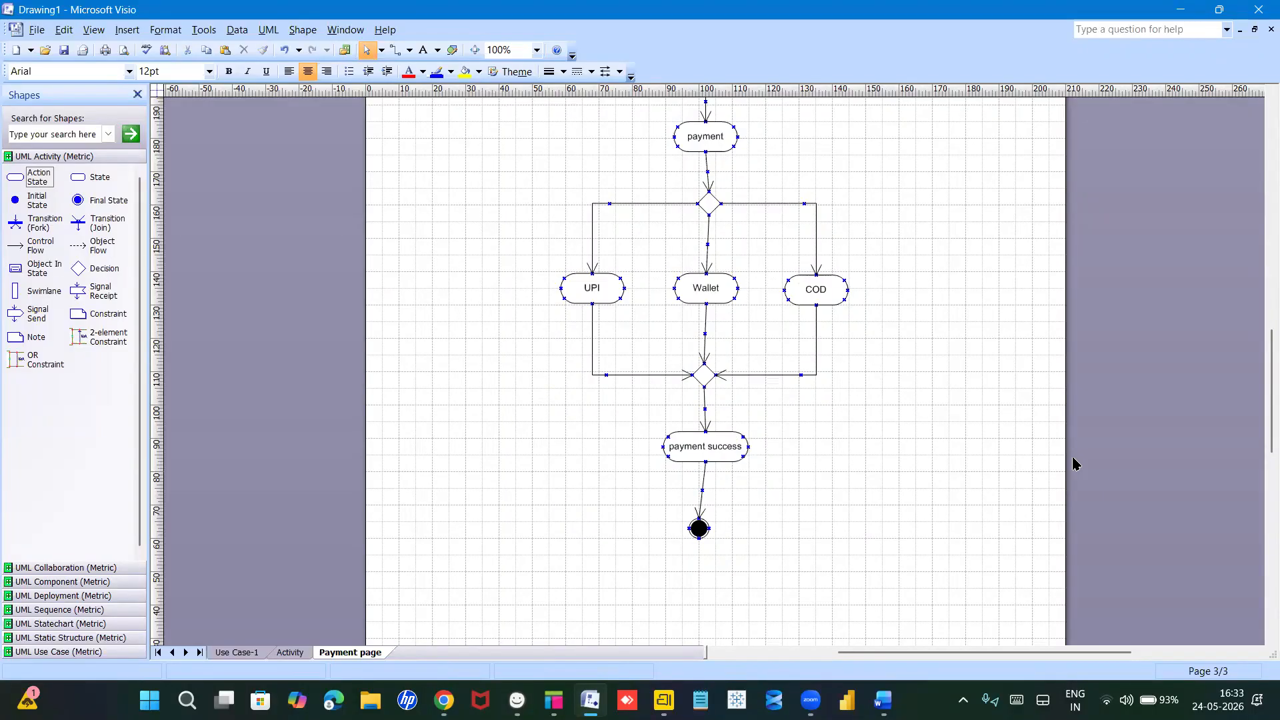
pyautogui.hotkey('alt', 'Tab')
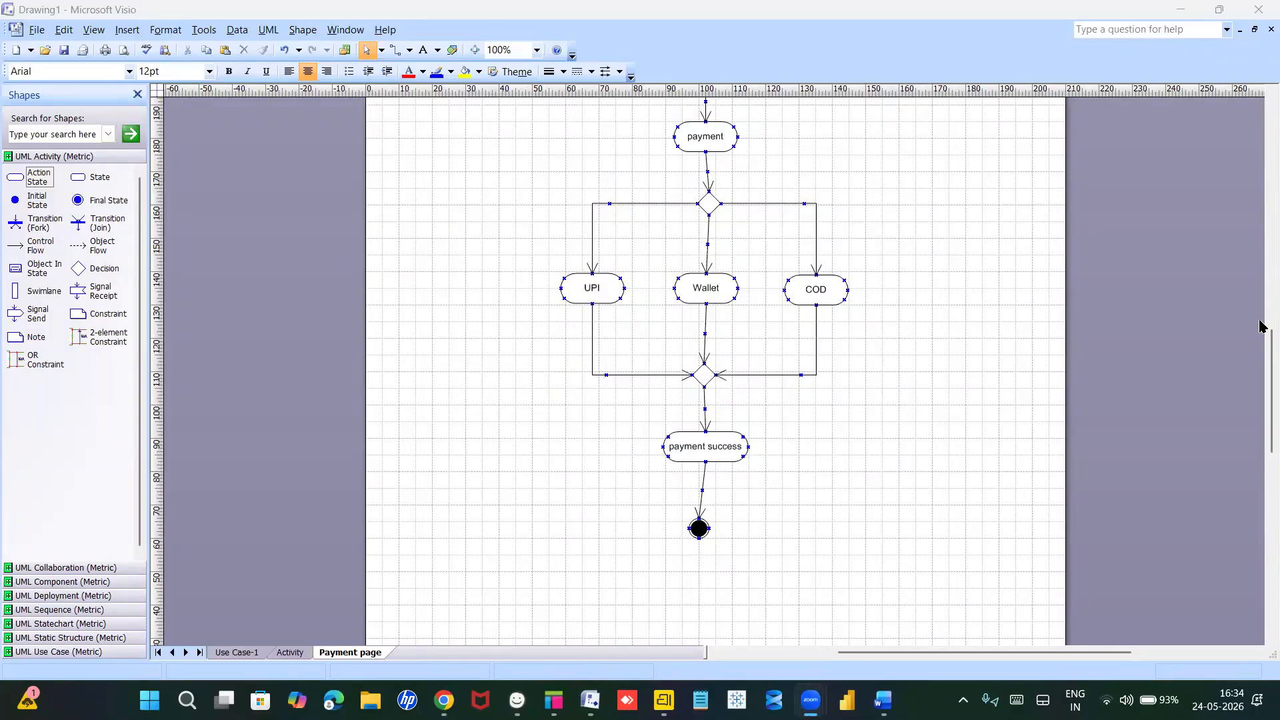
pyautogui.click(1261, 347)
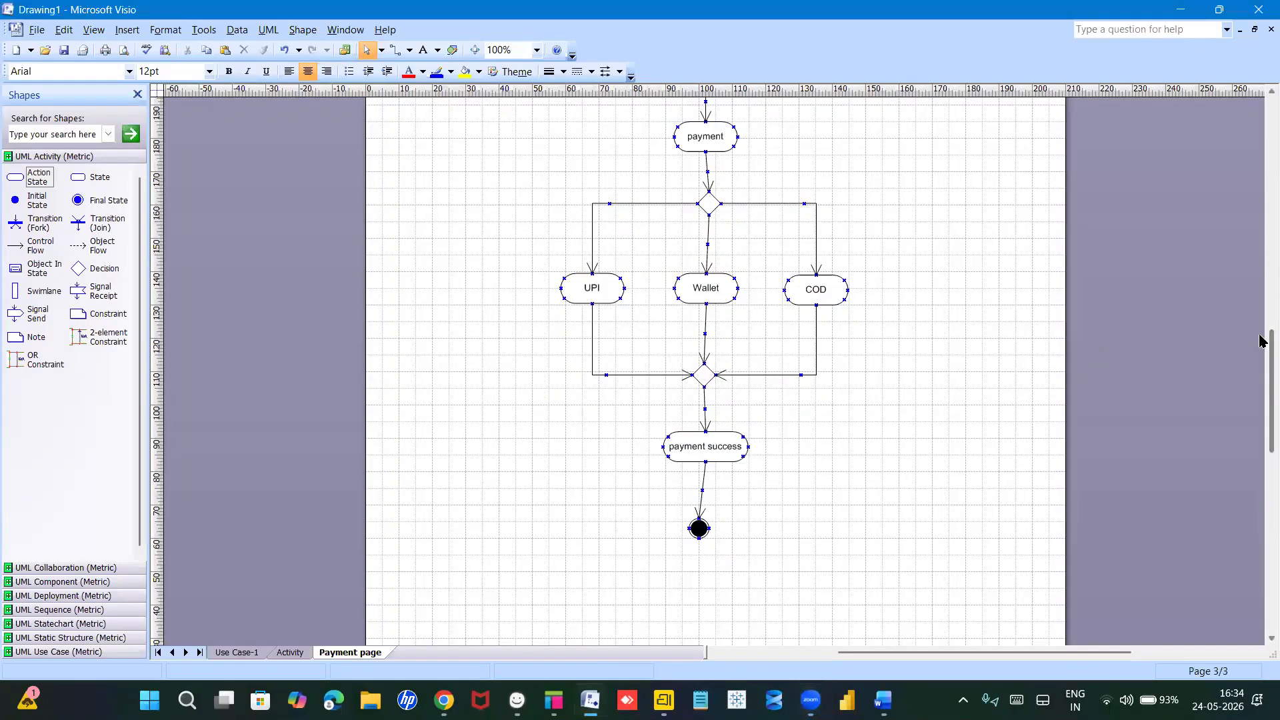
pyautogui.moveTo(1260, 344); pyautogui.dragTo(1262, 331)
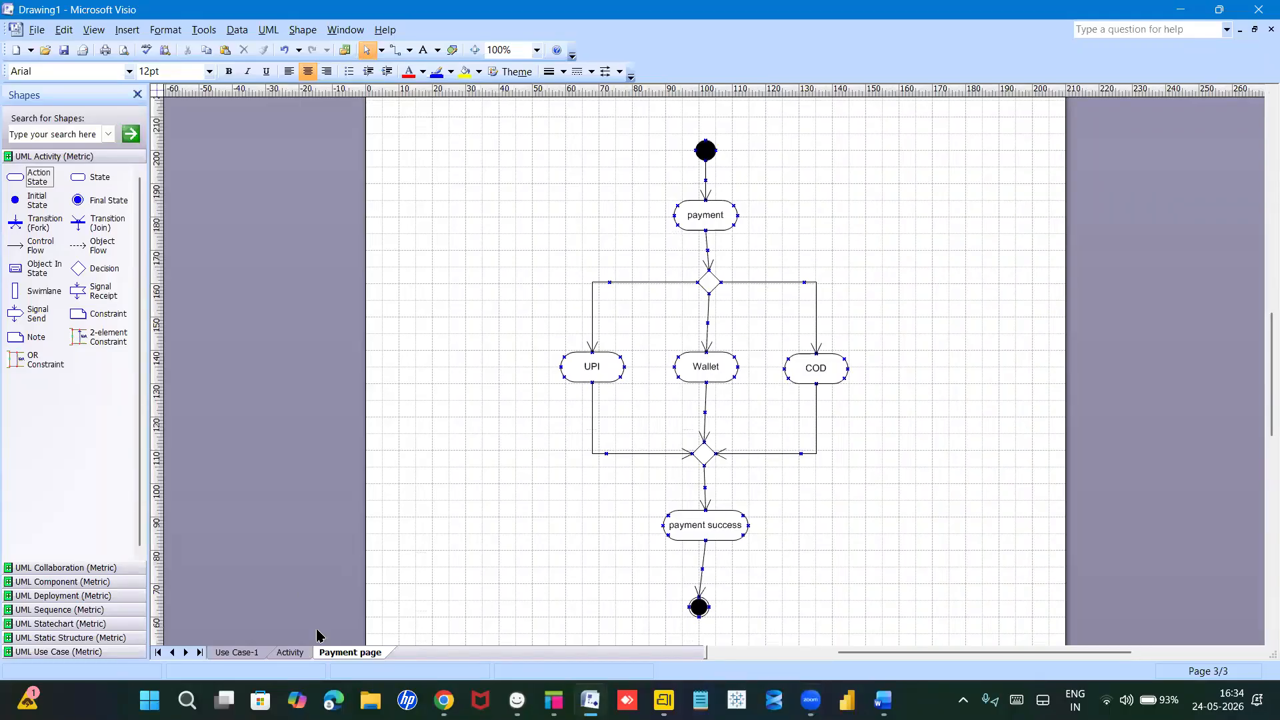
# Step: Insert a new page named 'order page'
pyautogui.rightClick(348, 653)
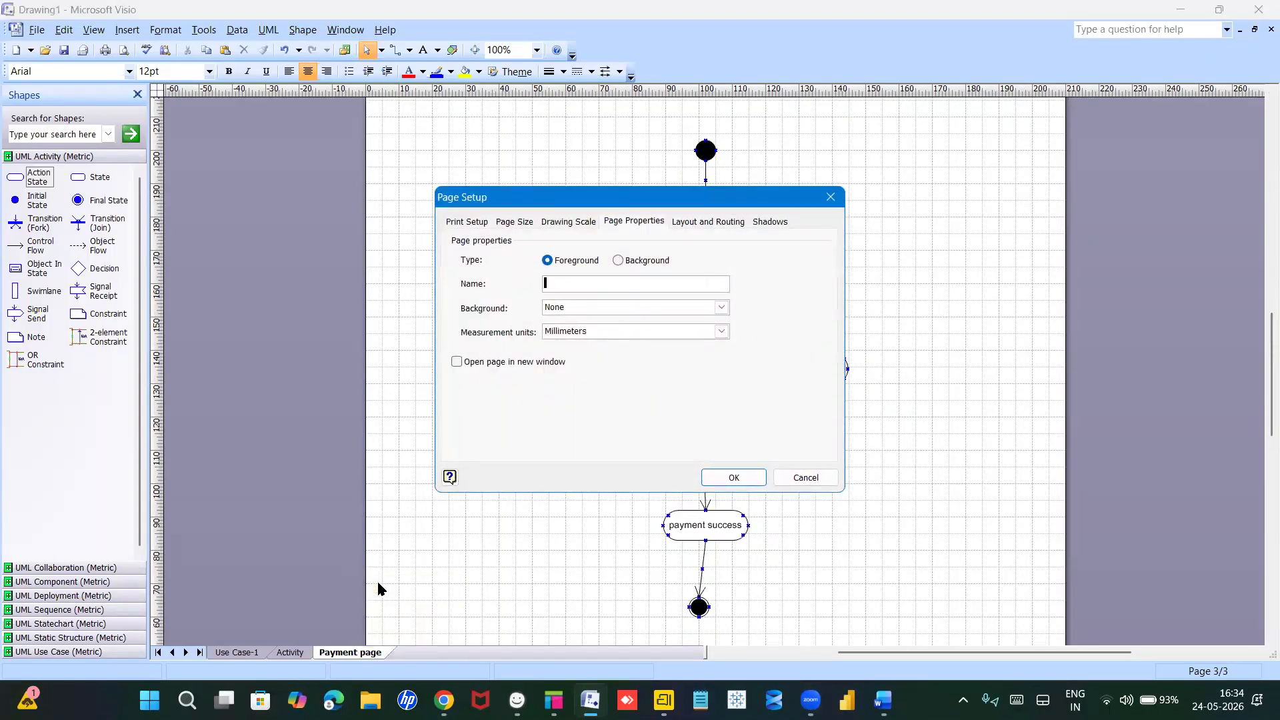
pyautogui.write('ord')
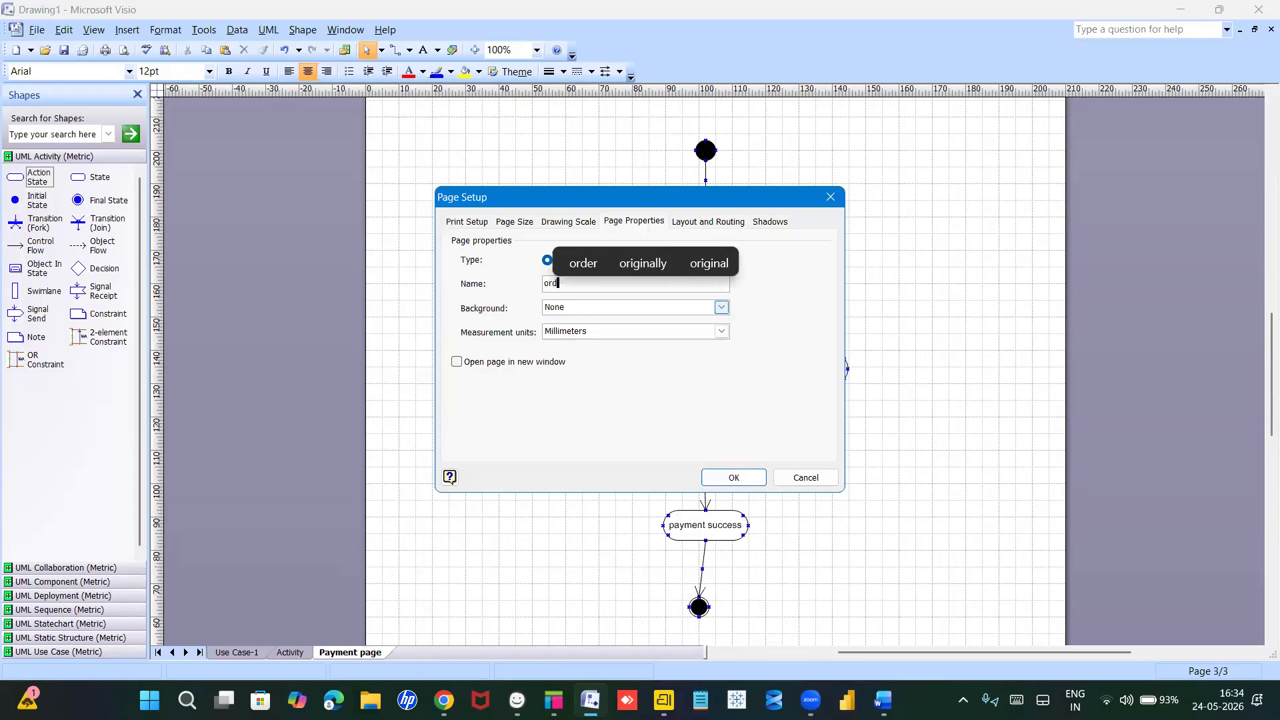
pyautogui.write('er page')
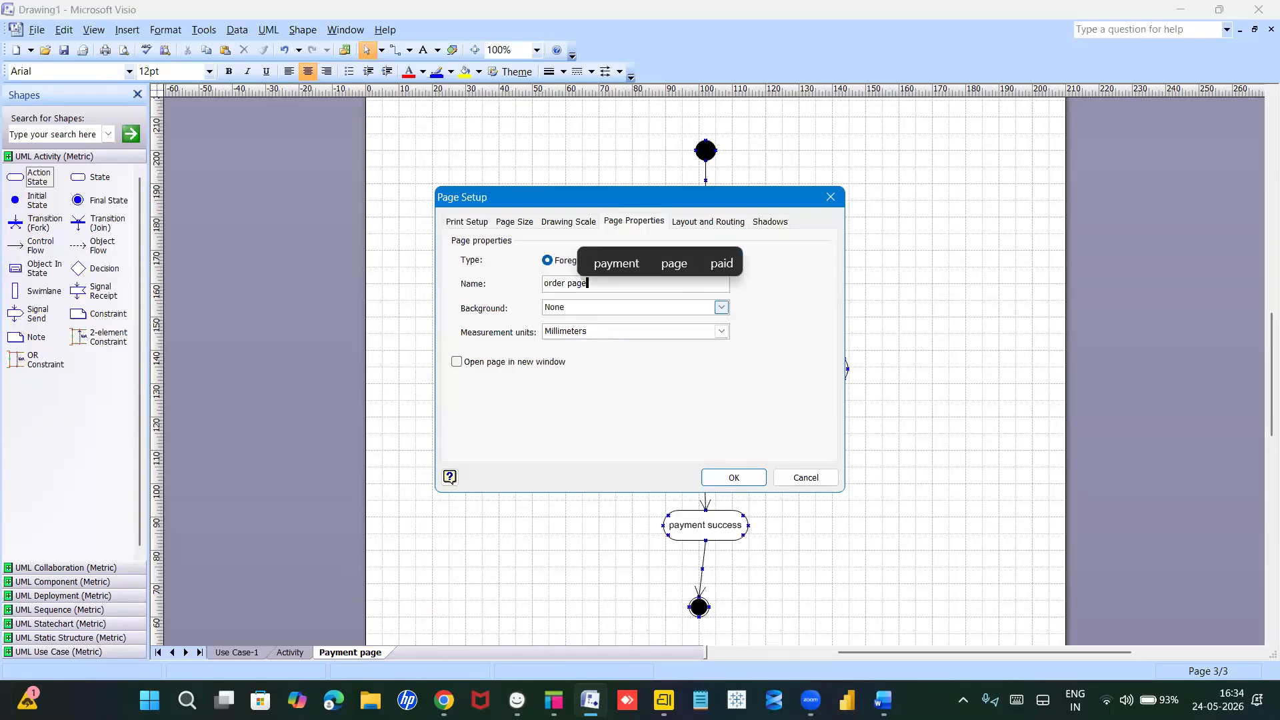
pyautogui.press('Return')
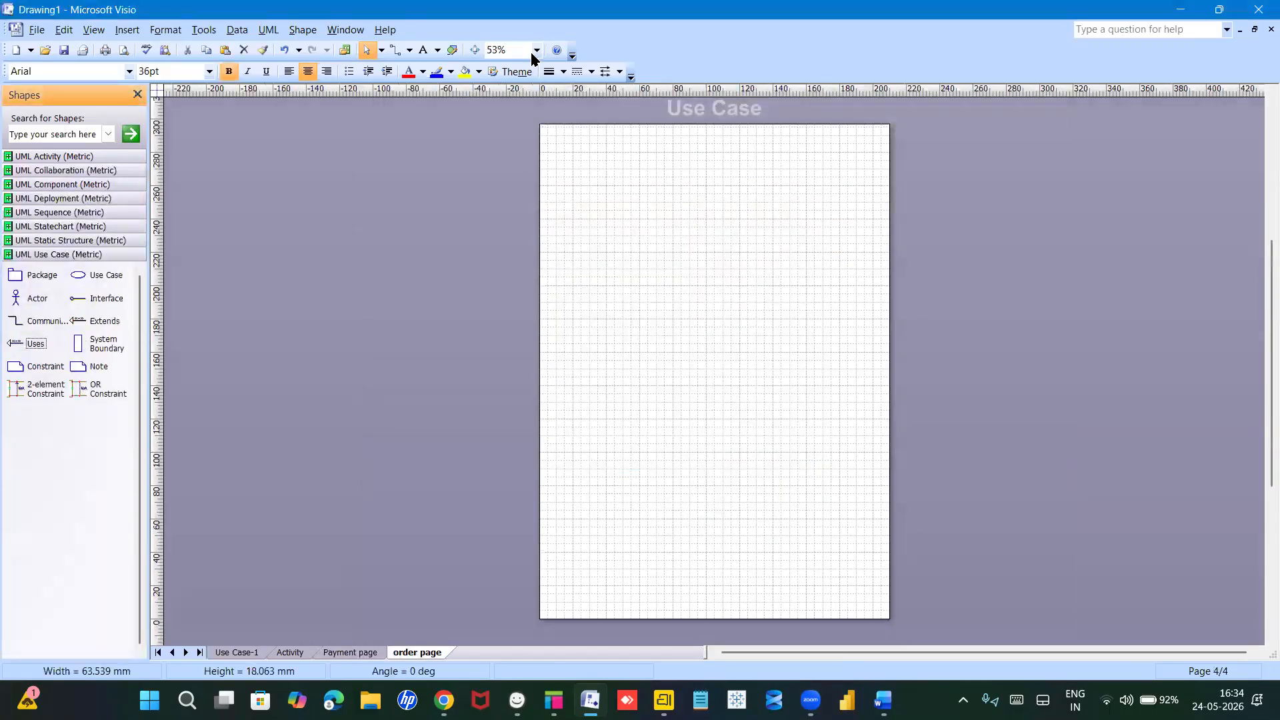
pyautogui.click(534, 52)
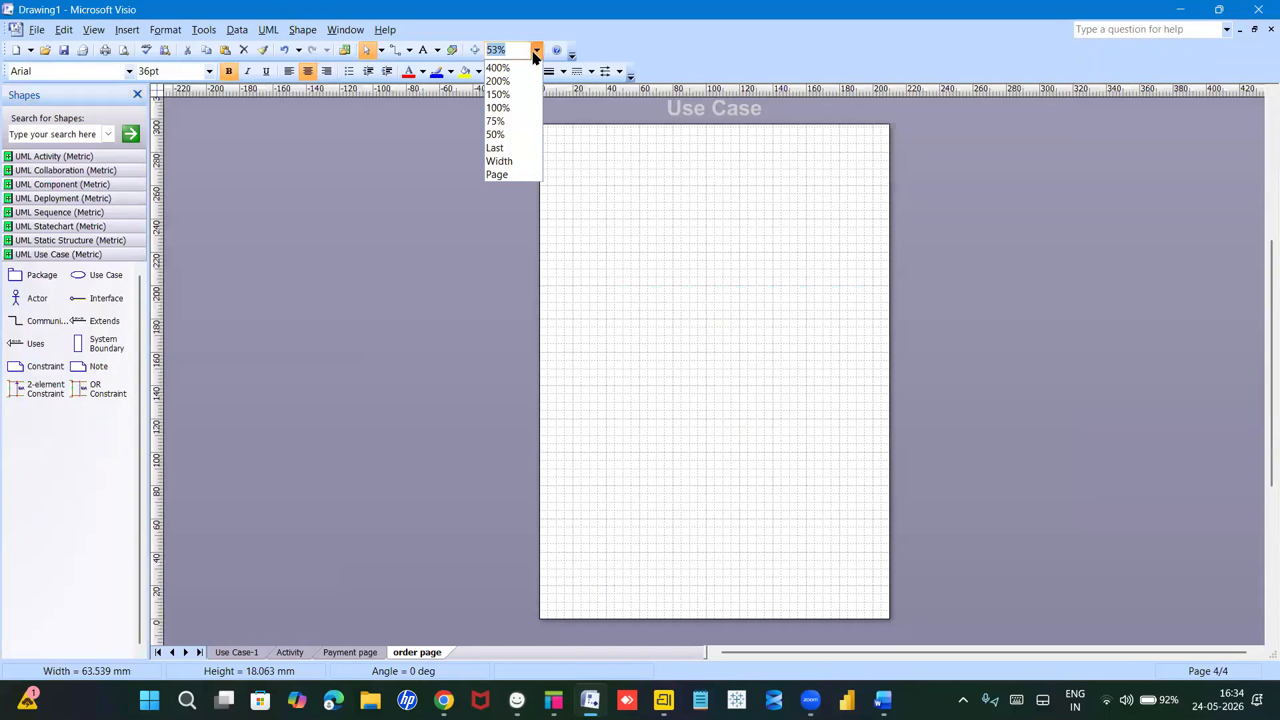
# Step: Set the zoom of the blank order page to 100%
pyautogui.click(502, 110)
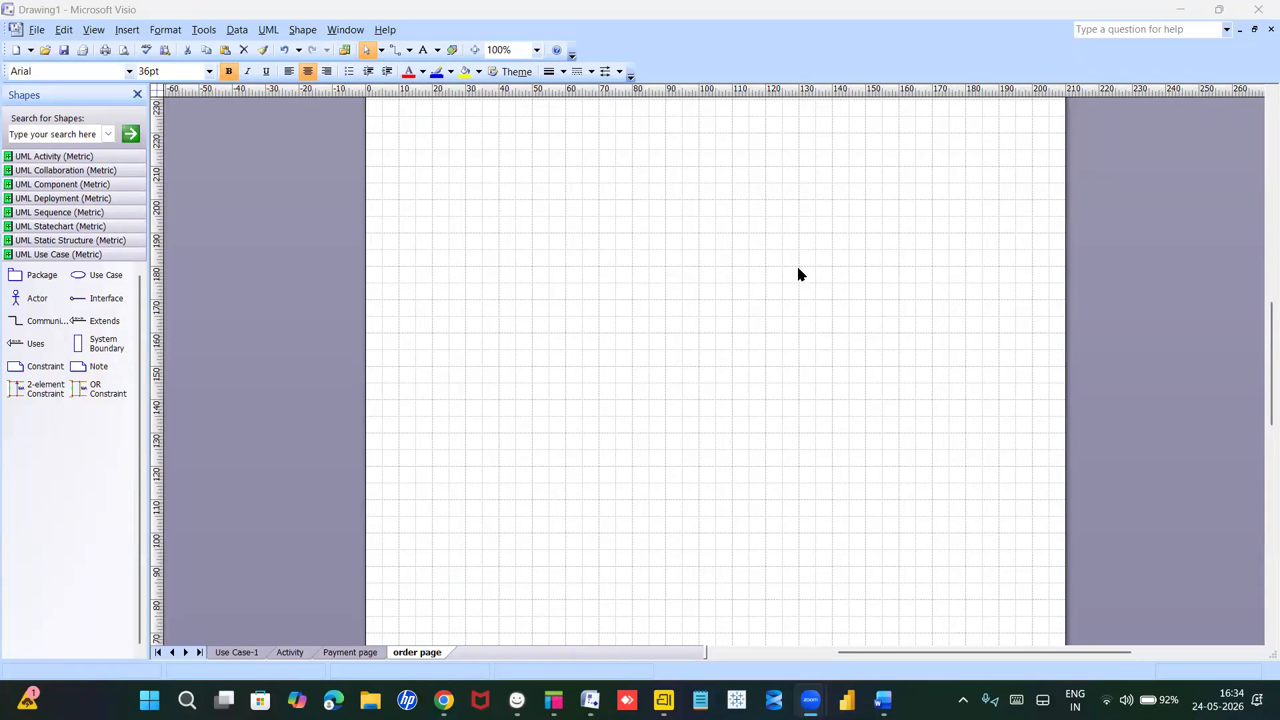
pyautogui.click(356, 658)
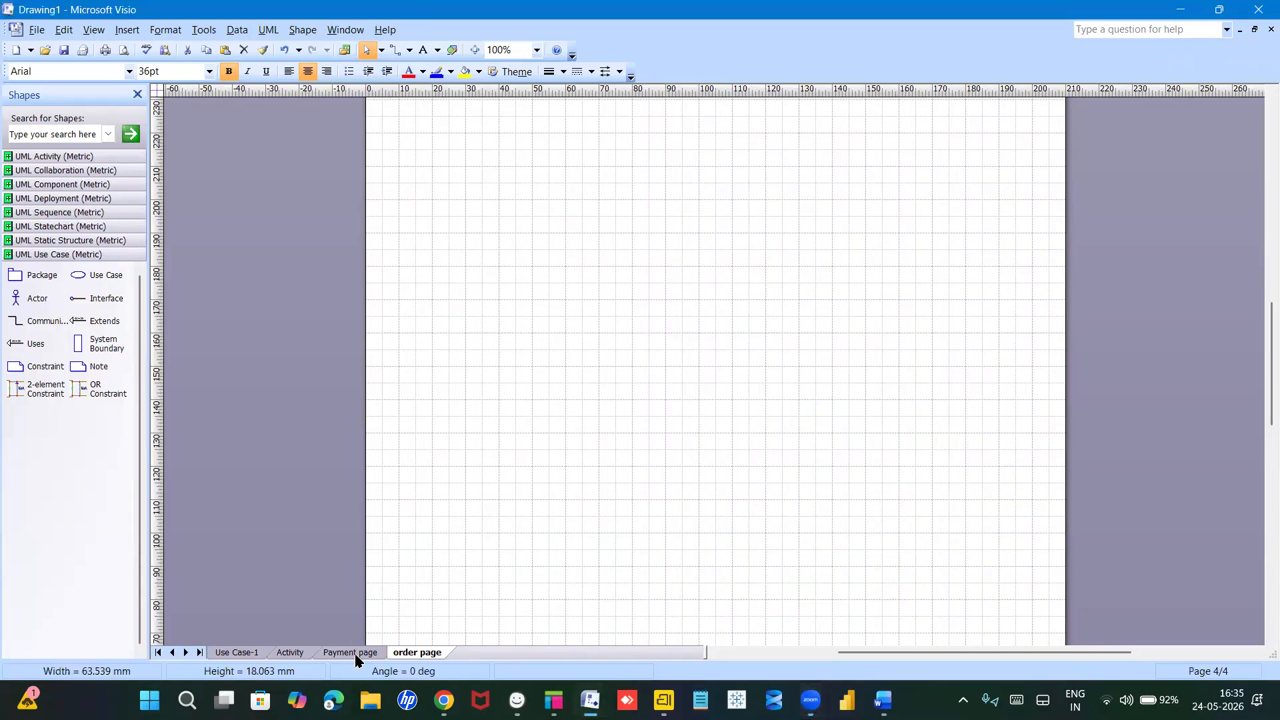
pyautogui.click(351, 652)
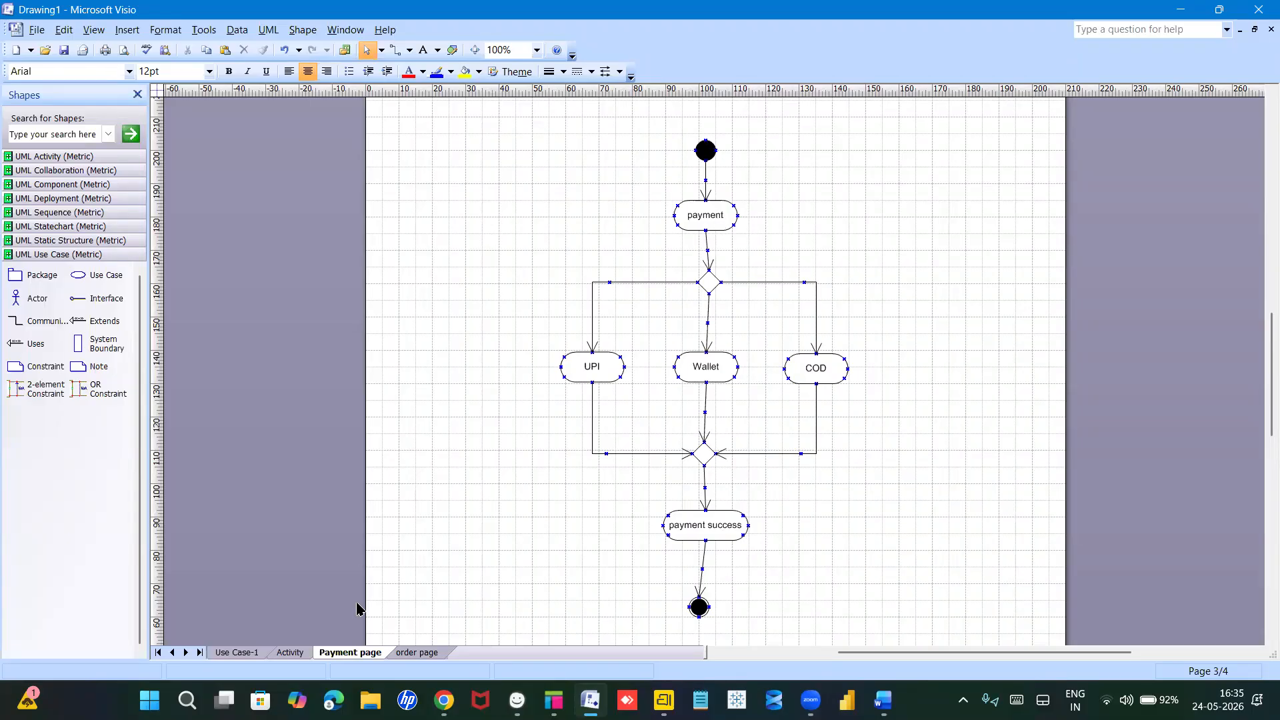
pyautogui.click(417, 653)
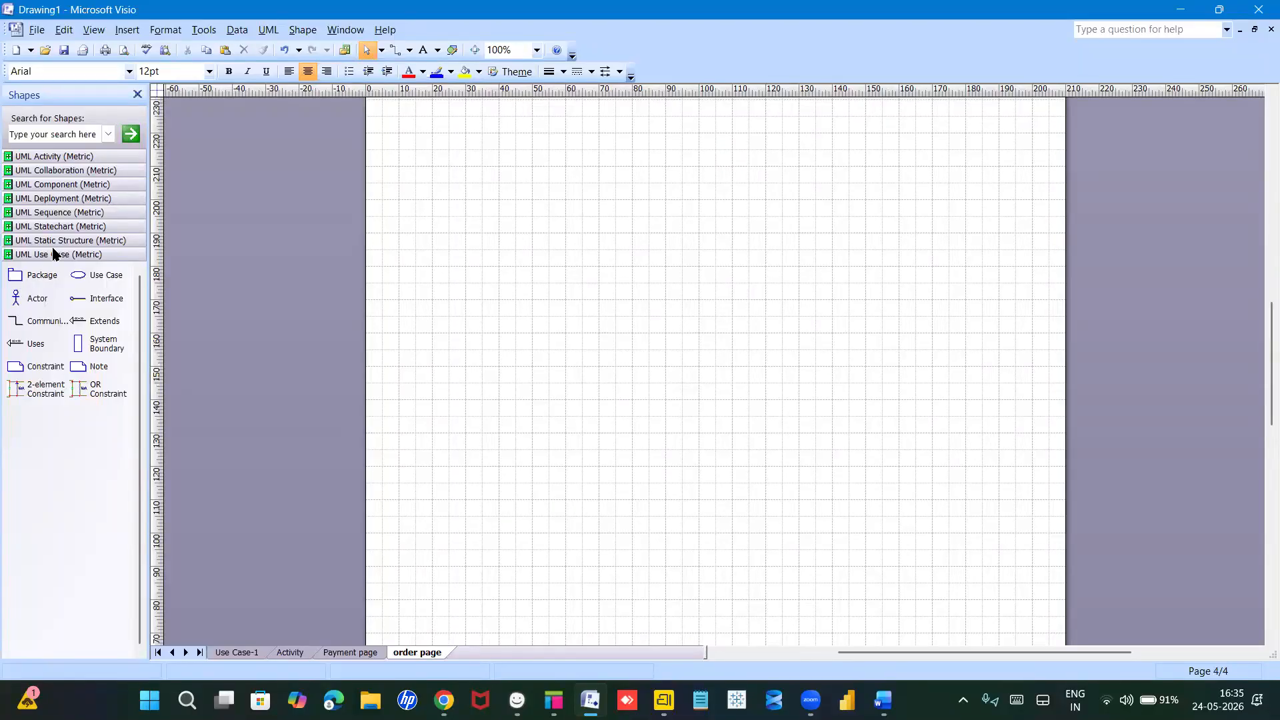
# Step: From the UML Activity shapes, place an initial state near the page top with an action state below it
pyautogui.click(78, 156)
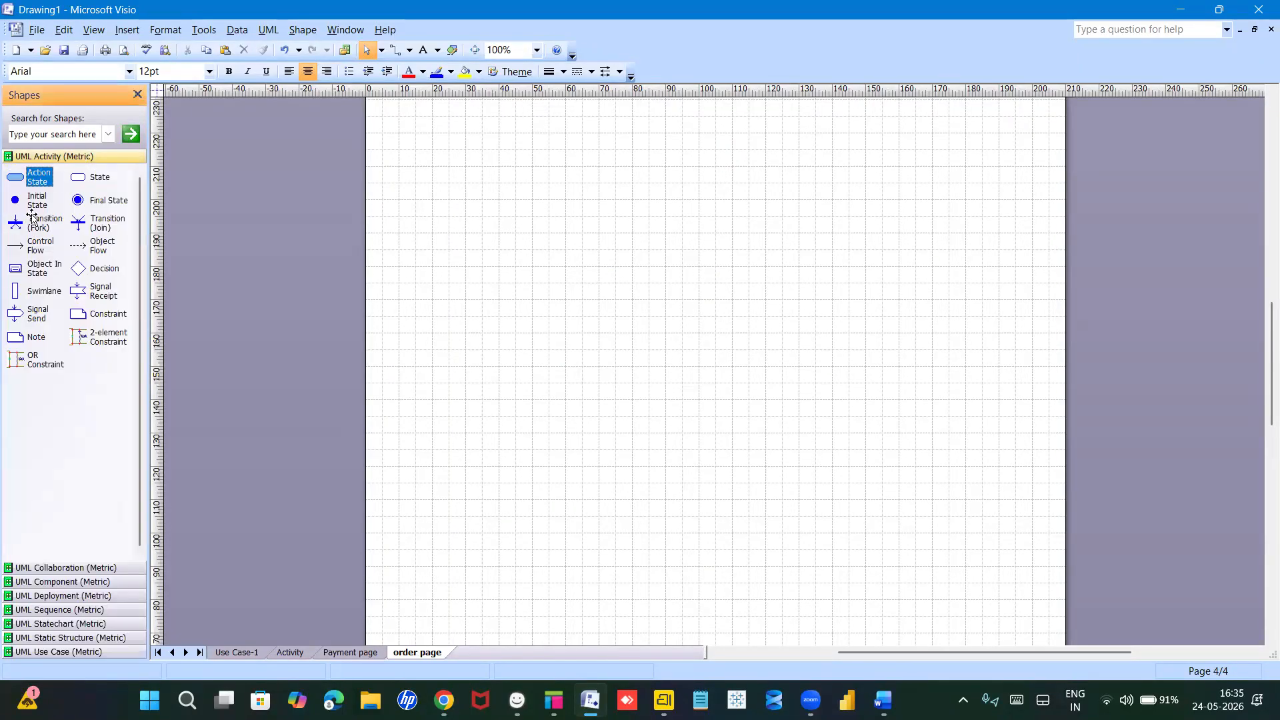
pyautogui.click(16, 200)
pyautogui.moveTo(722, 188); pyautogui.dragTo(689, 167)
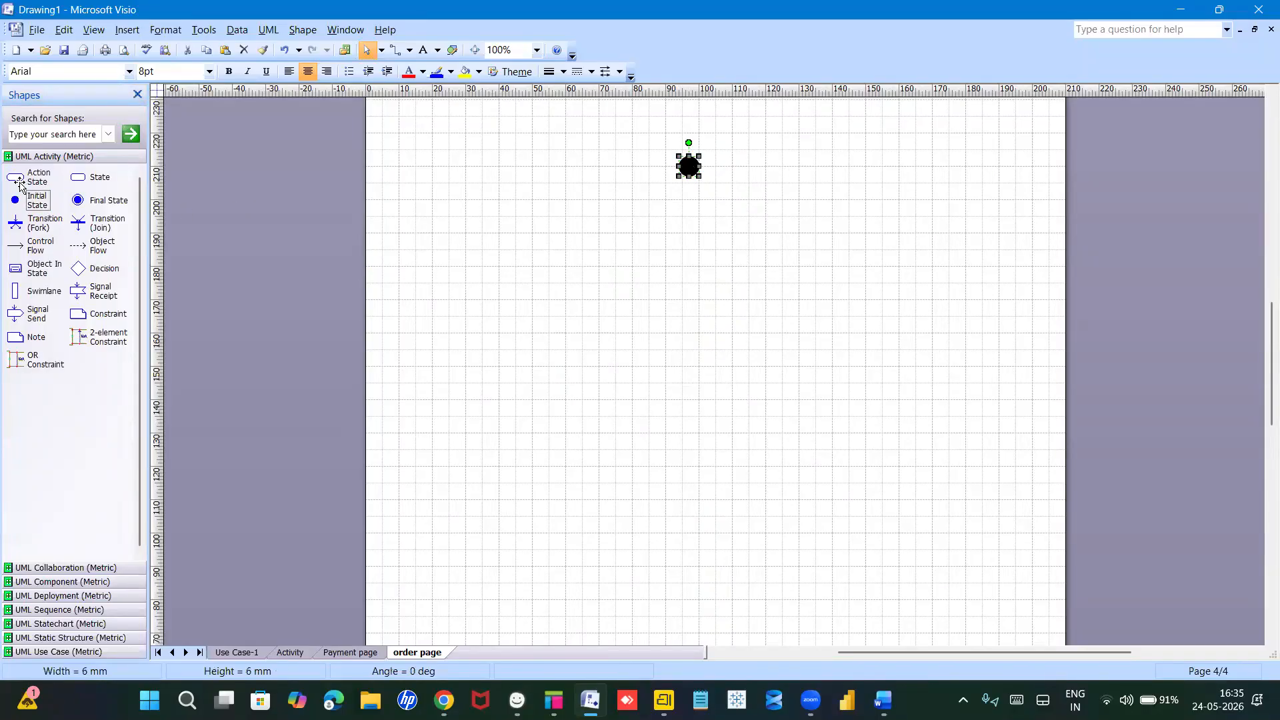
pyautogui.moveTo(16, 177); pyautogui.dragTo(688, 241)
# Step: Name the action state 'Order update', align it under the initial state, and add a fork bar below
pyautogui.doubleClick(688, 241)
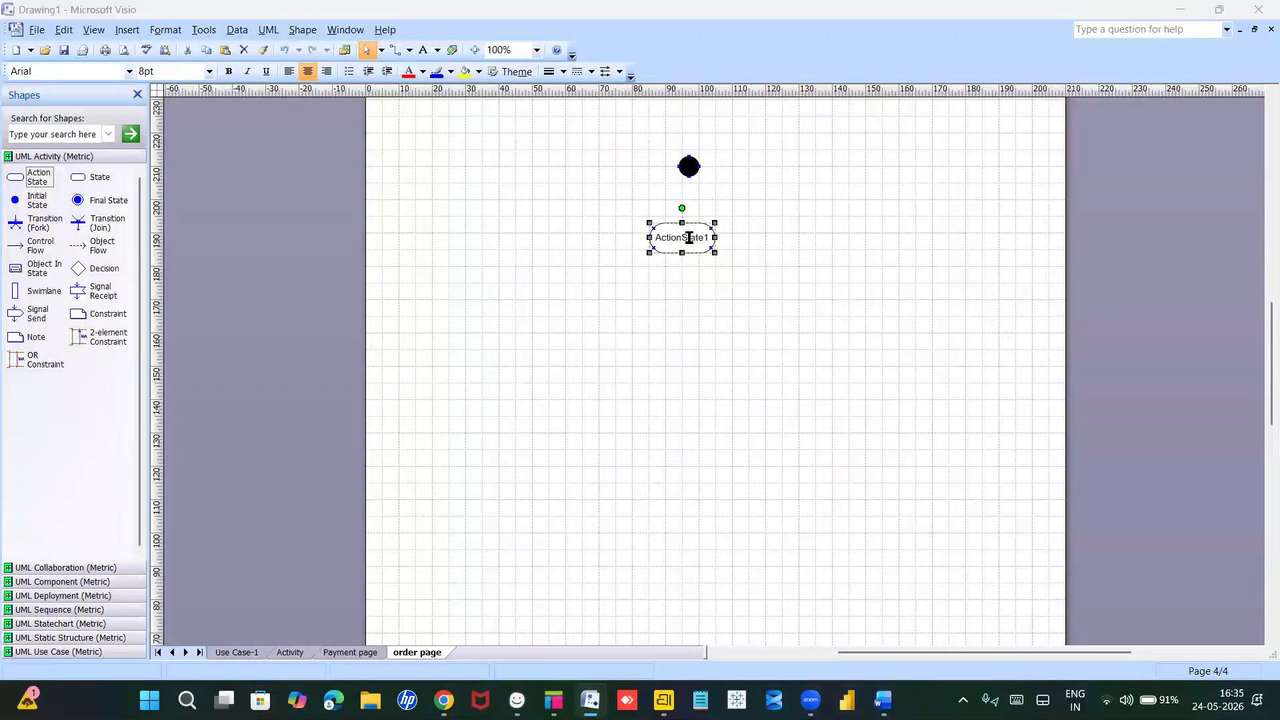
pyautogui.write('Order')
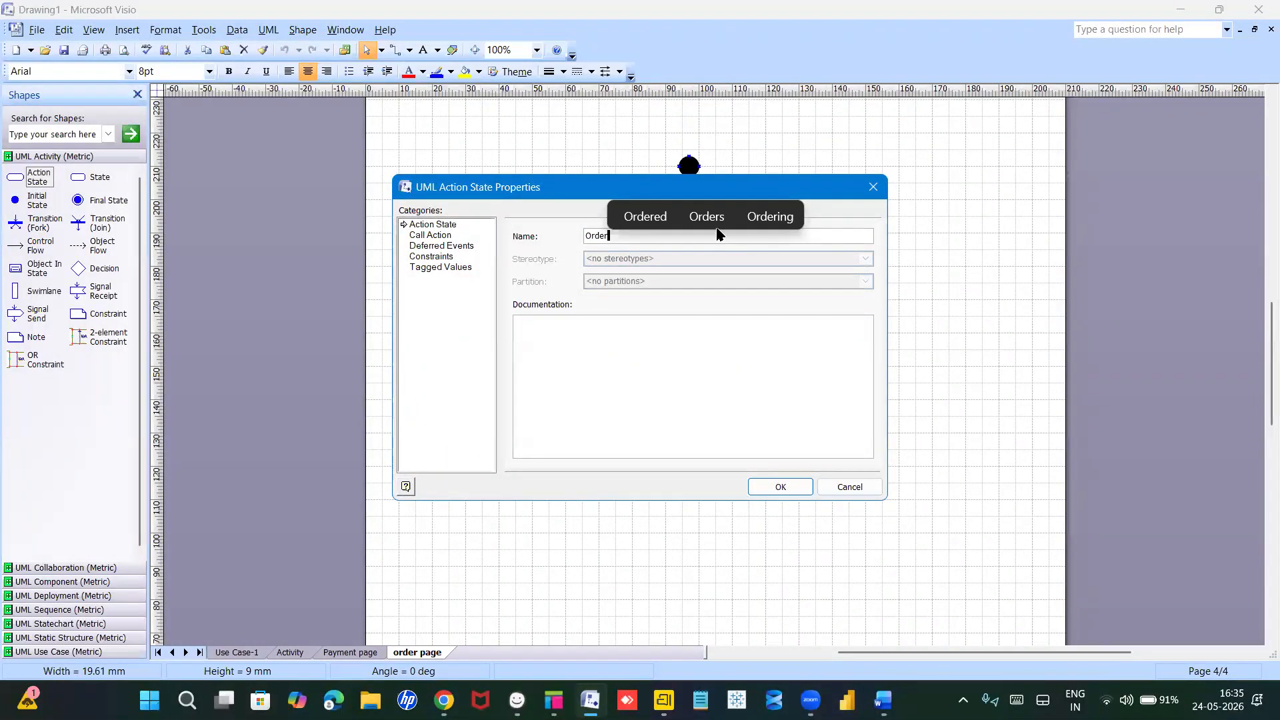
pyautogui.write(' update')
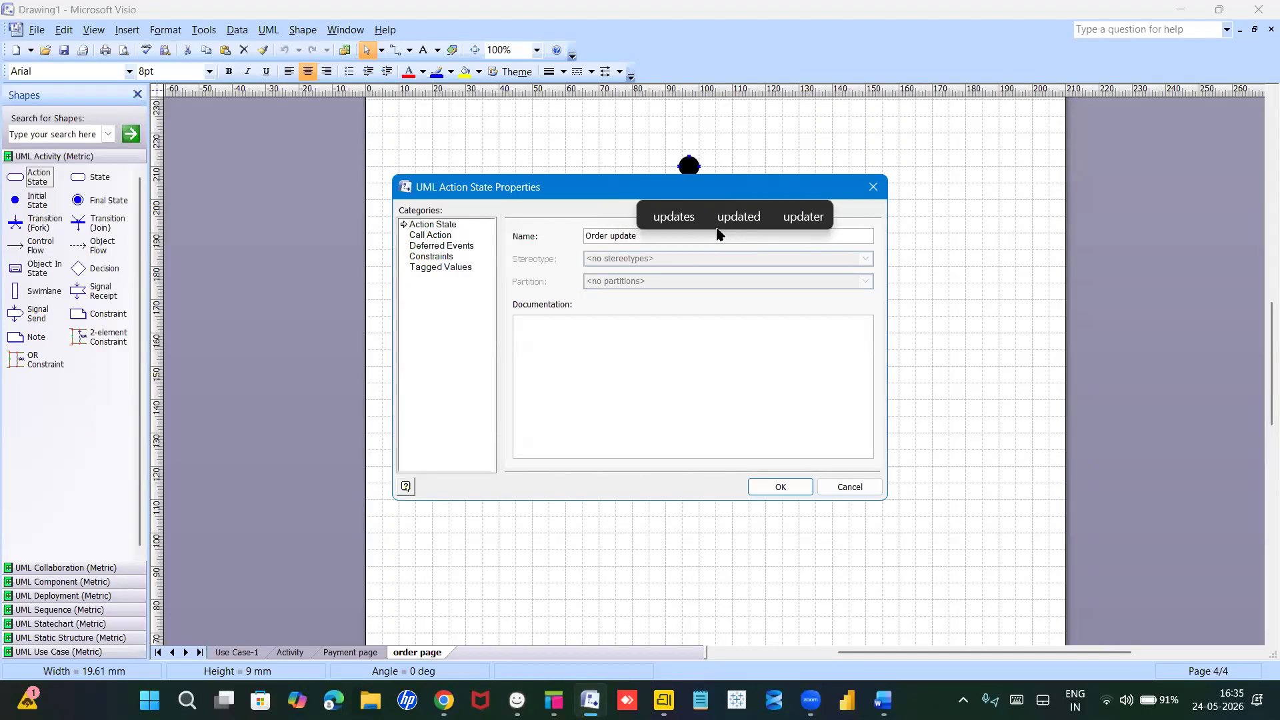
pyautogui.press('Return')
pyautogui.moveTo(690, 240); pyautogui.dragTo(700, 246)
pyautogui.click(619, 410)
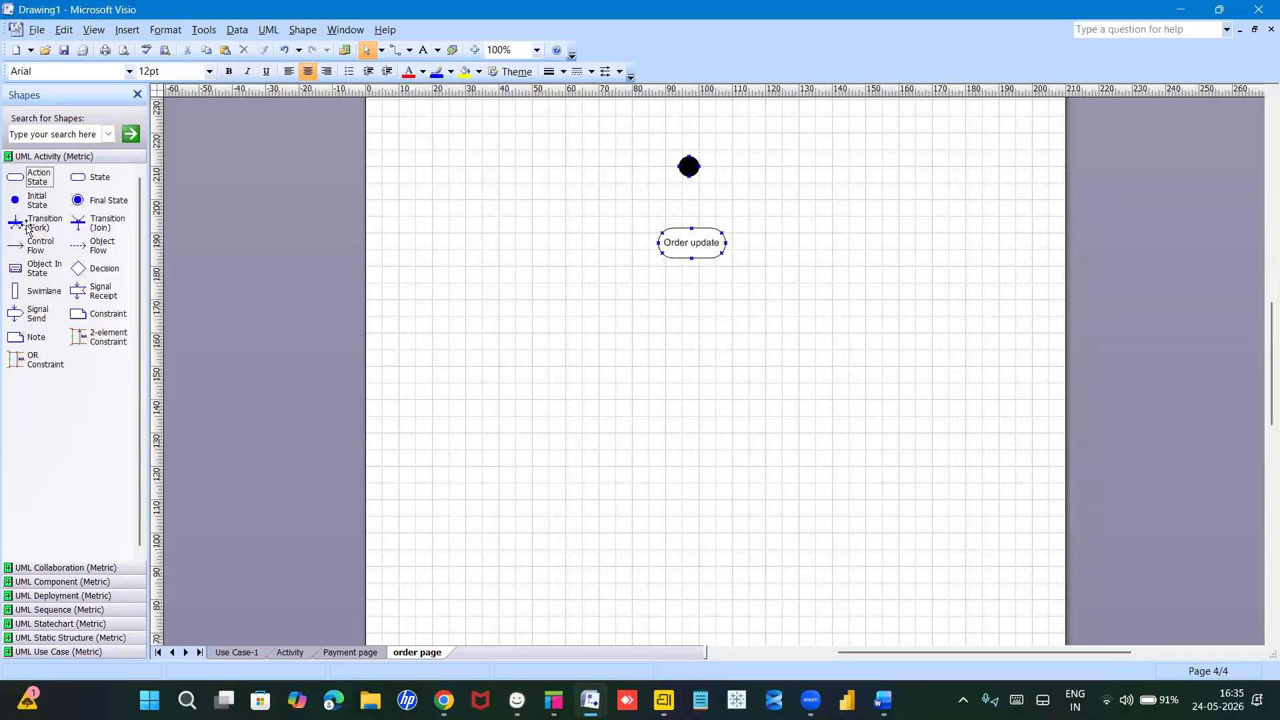
pyautogui.moveTo(16, 223); pyautogui.dragTo(800, 334)
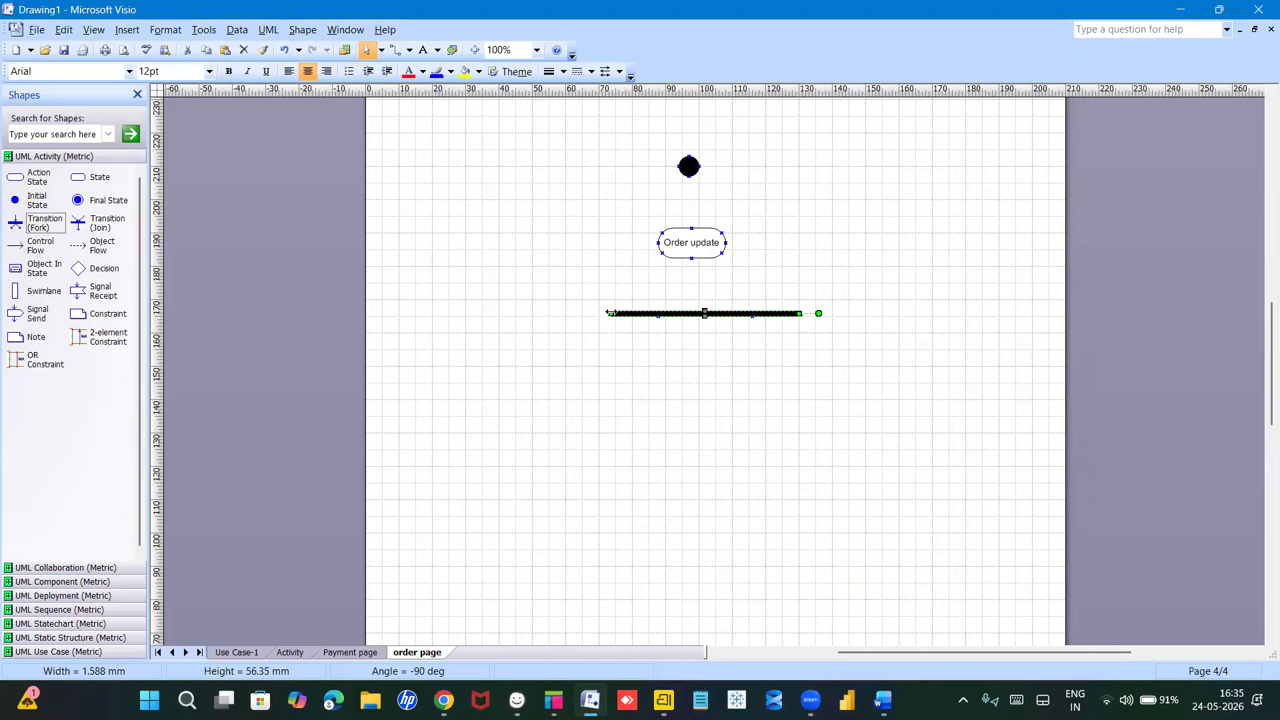
# Step: Widen the fork bar and add a join bar below it, stretched to the same width
pyautogui.moveTo(609, 313); pyautogui.dragTo(598, 313)
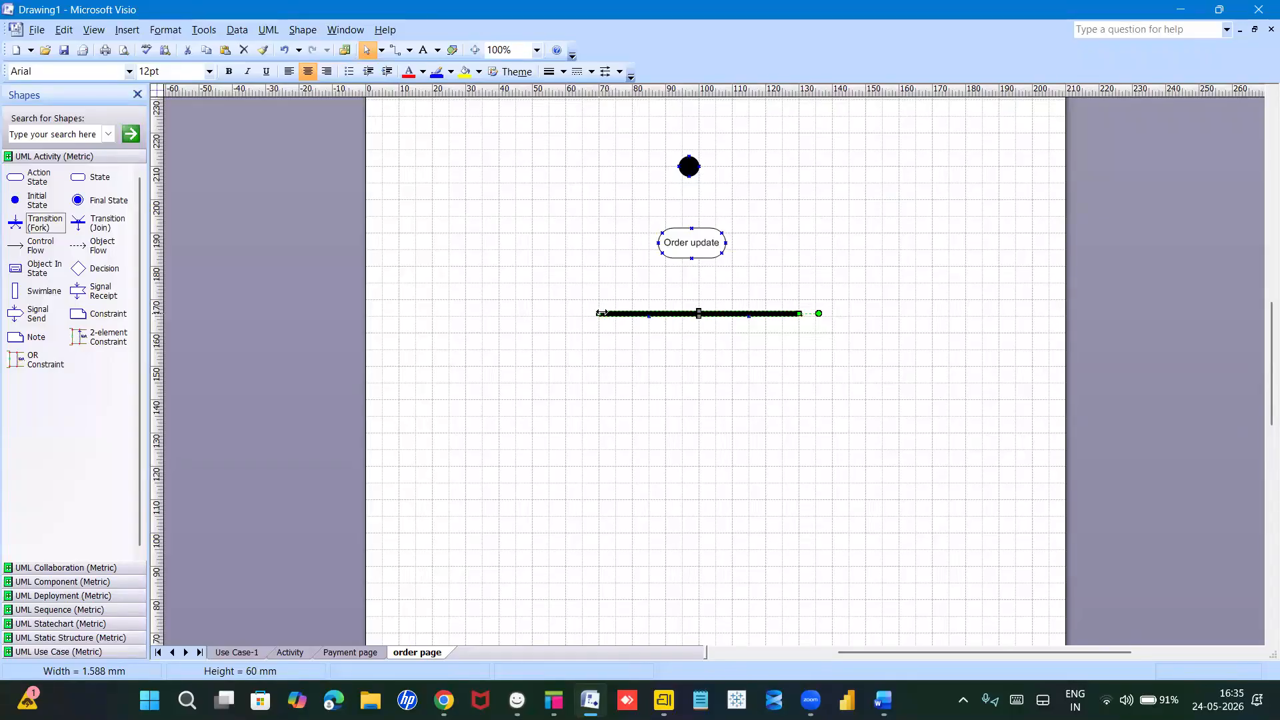
pyautogui.click(637, 354)
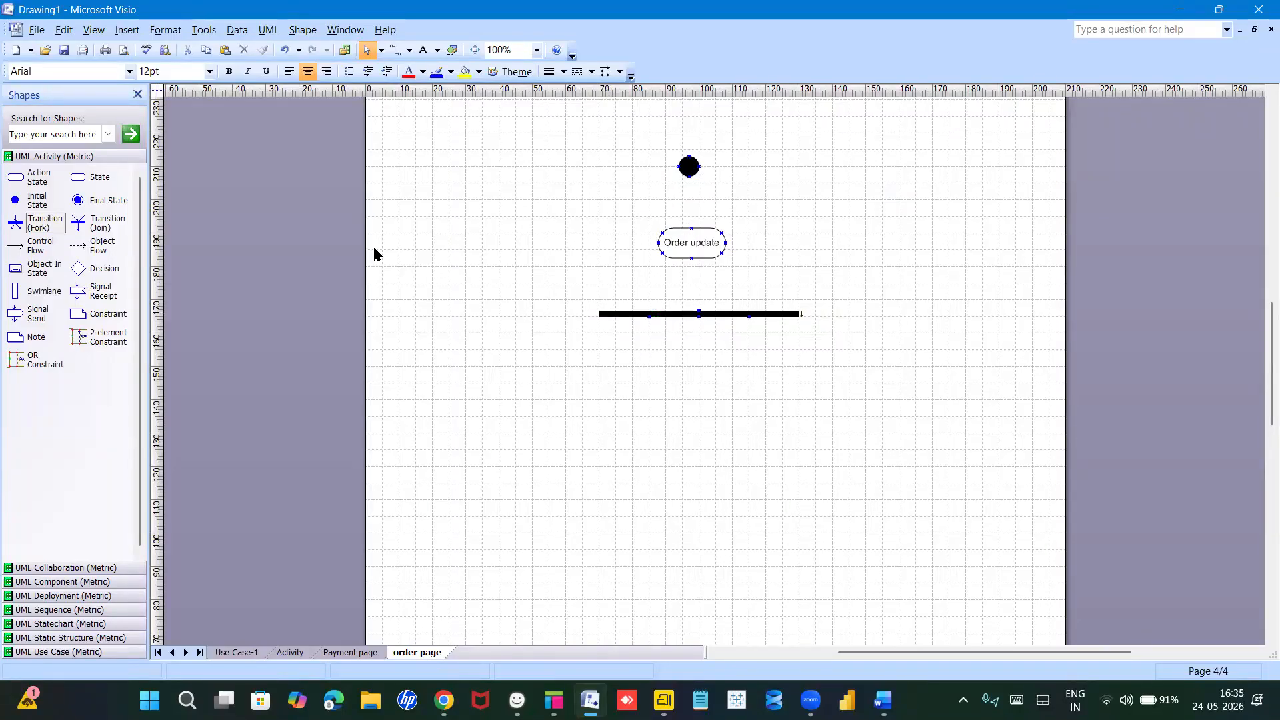
pyautogui.moveTo(88, 227); pyautogui.dragTo(620, 401)
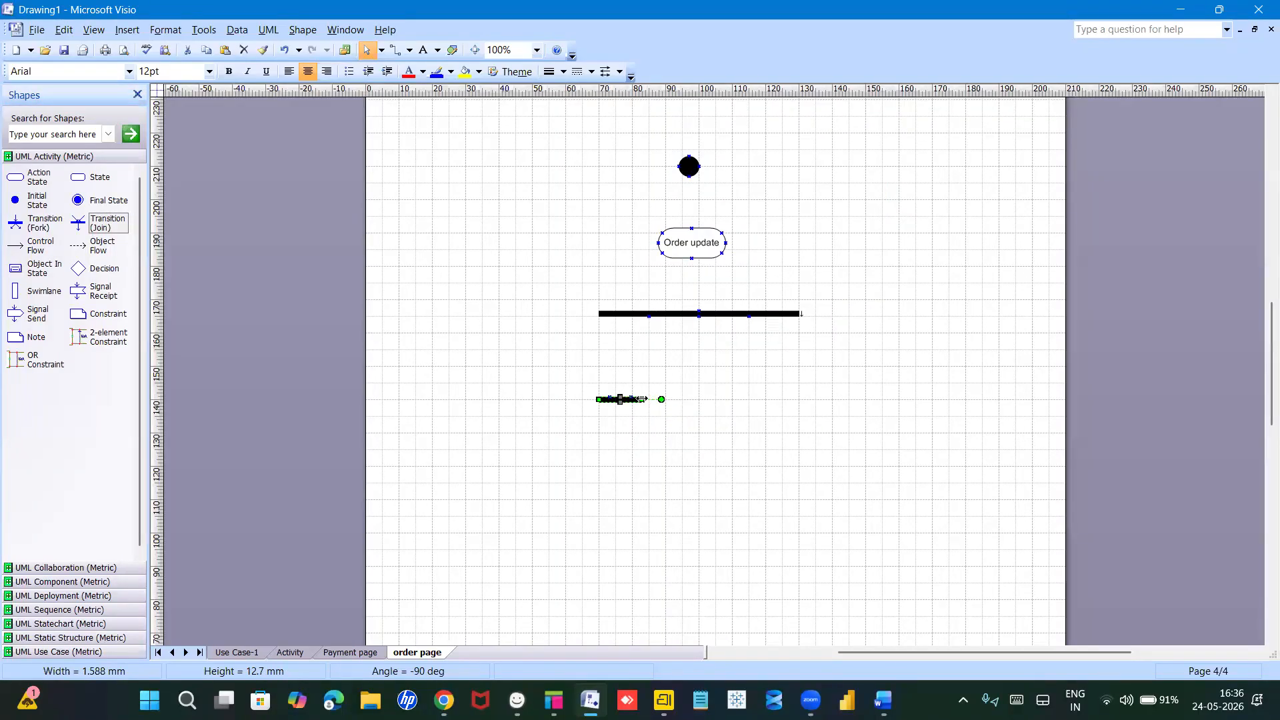
pyautogui.moveTo(642, 399); pyautogui.dragTo(800, 424)
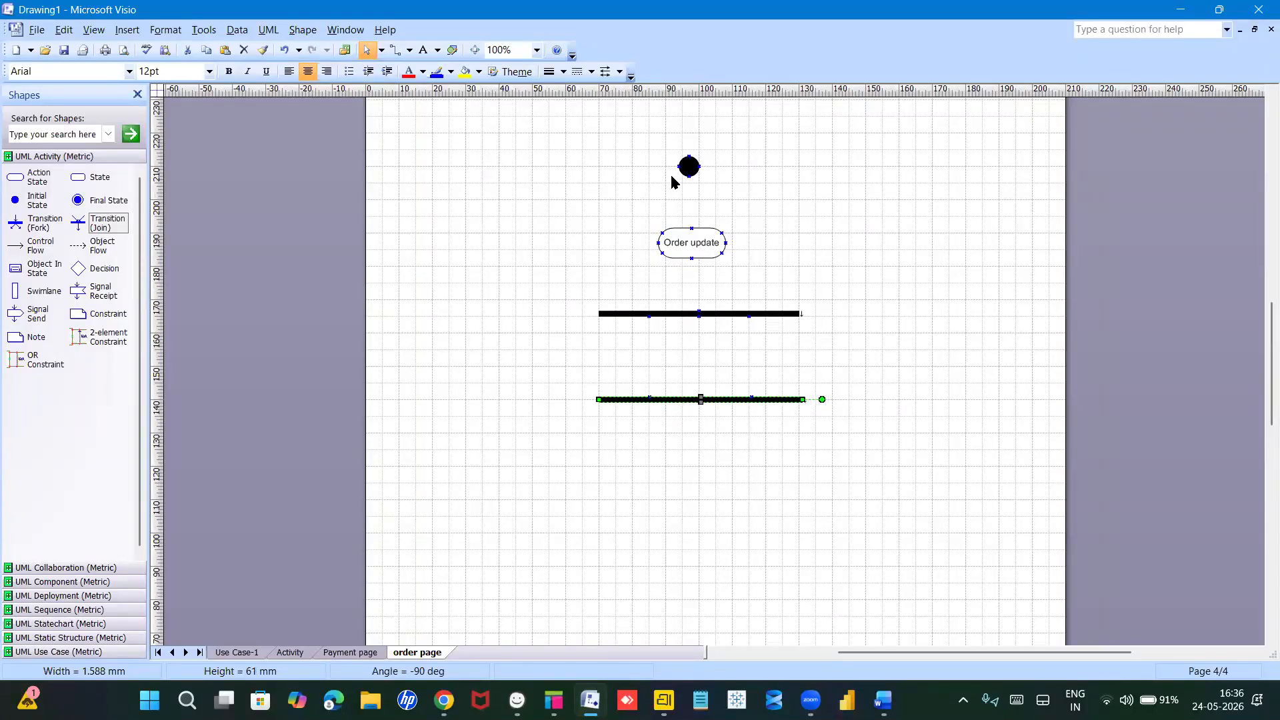
# Step: Draw flow arrows from the initial state to Order update and on to the fork bar, then add an action state between the bars
pyautogui.moveTo(29, 245); pyautogui.dragTo(714, 124)
pyautogui.moveTo(767, 167); pyautogui.dragTo(720, 176)
pyautogui.moveTo(718, 219); pyautogui.dragTo(687, 233)
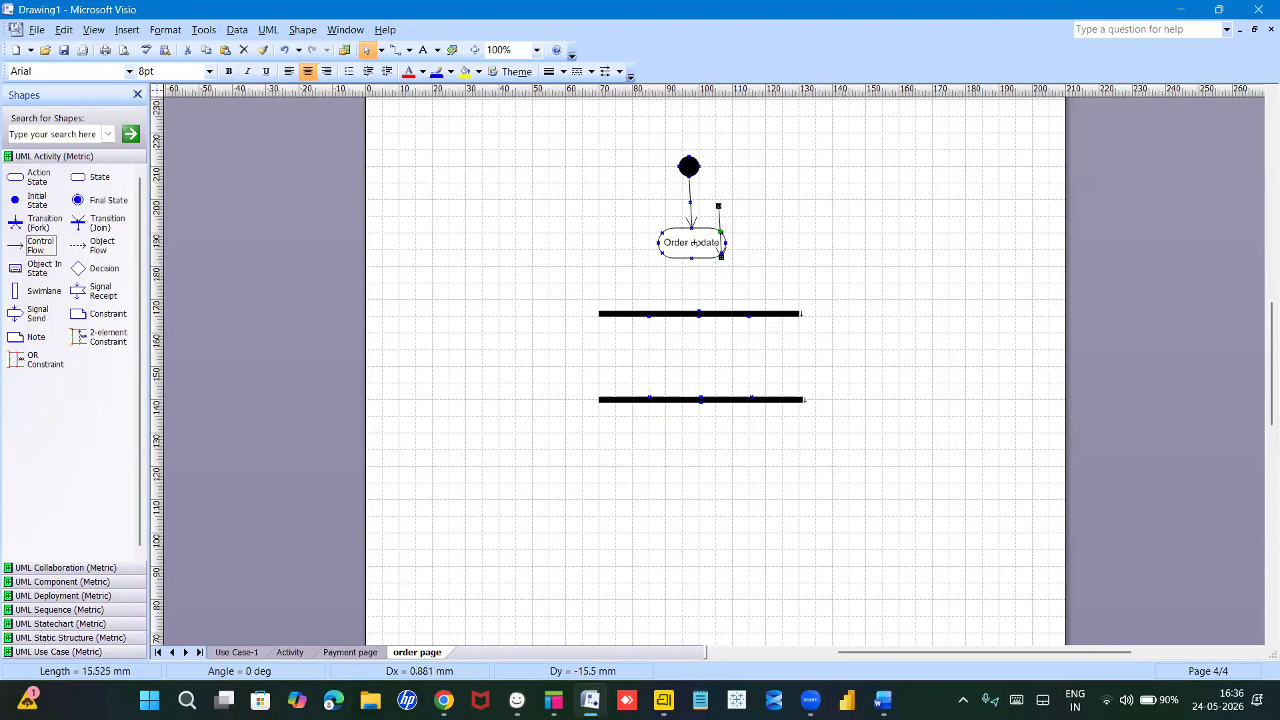
pyautogui.moveTo(691, 257); pyautogui.dragTo(698, 315)
pyautogui.click(669, 371)
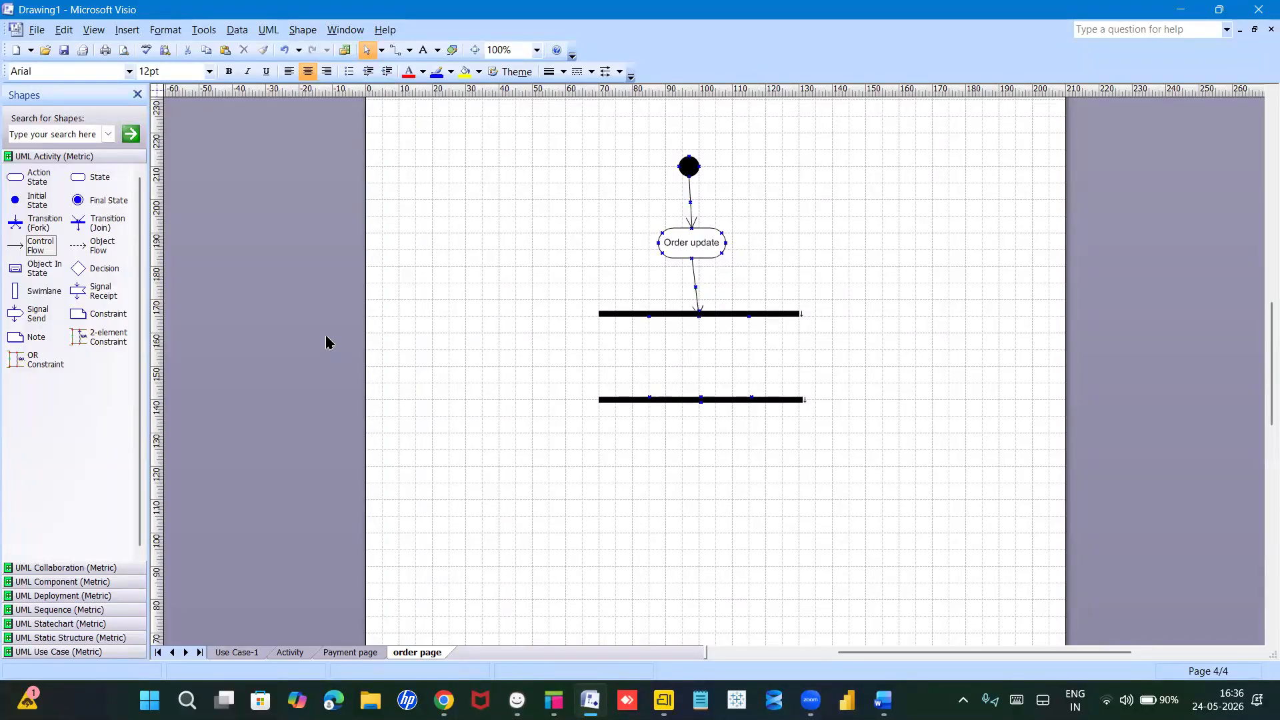
pyautogui.moveTo(15, 178); pyautogui.dragTo(688, 364)
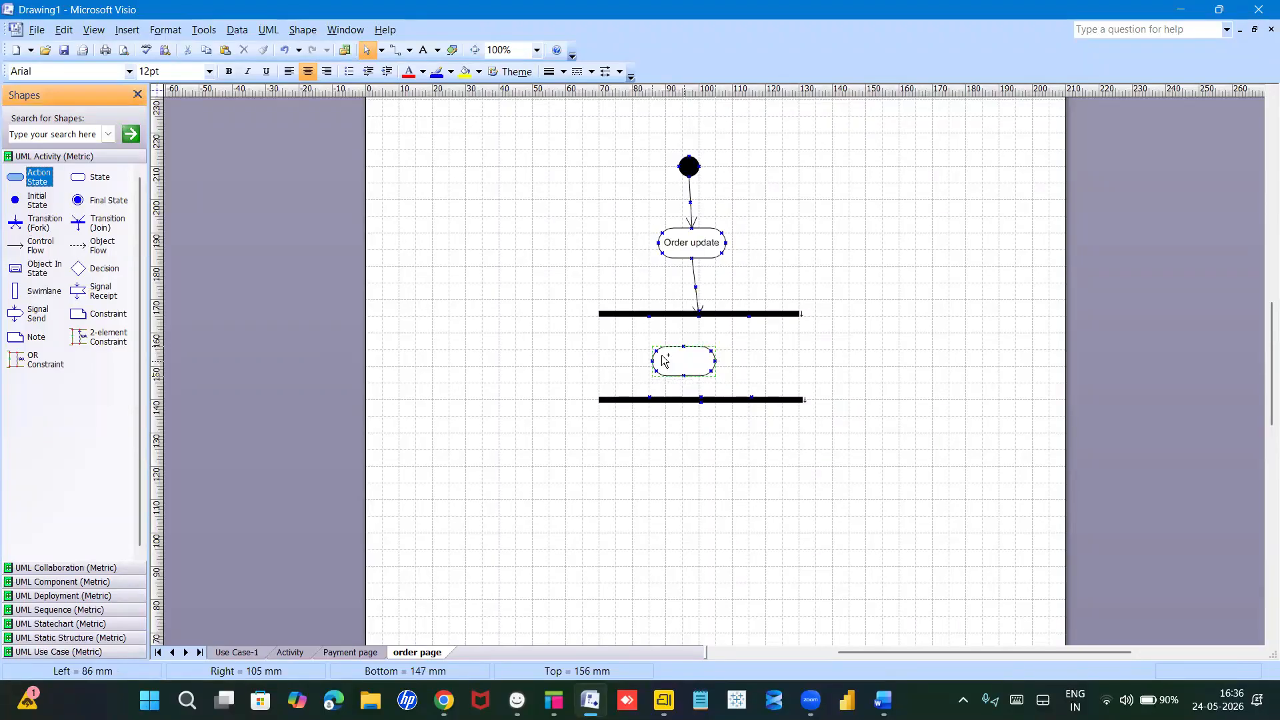
# Step: Label the new action state 'SMS' and add a second action state 'Email' beside it
pyautogui.doubleClick(662, 356)
pyautogui.write('SMS')
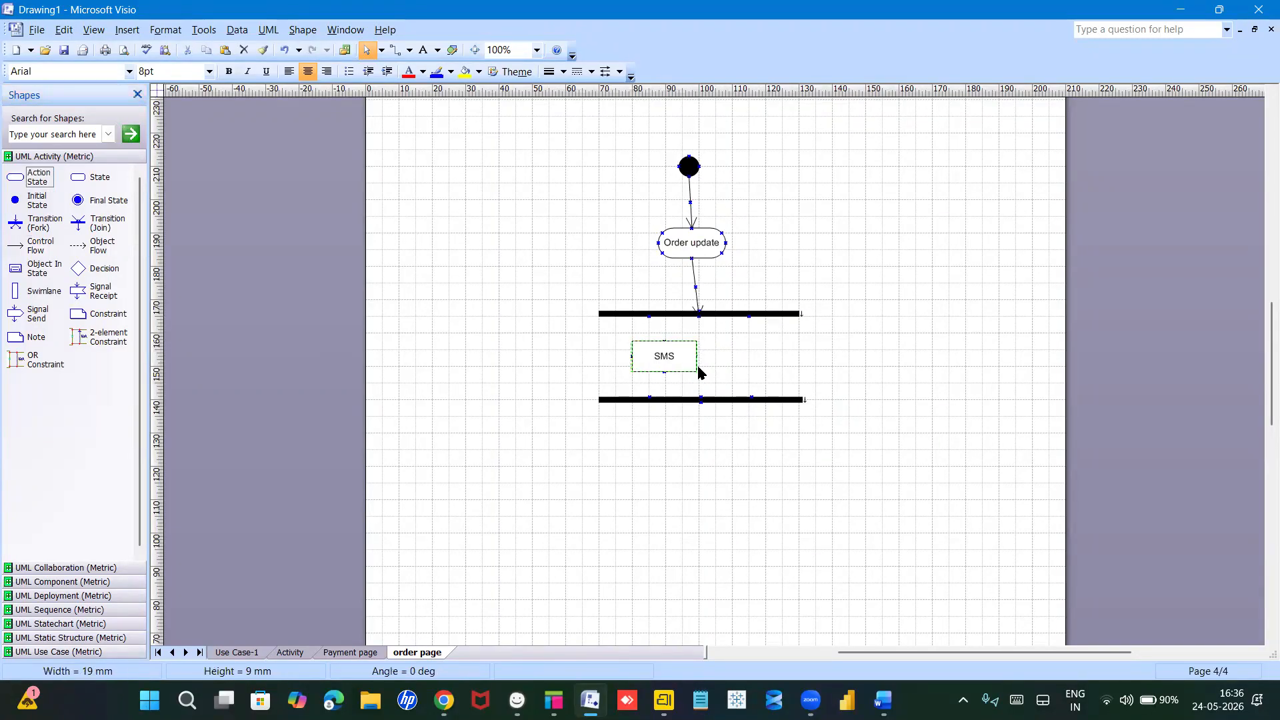
pyautogui.click(733, 373)
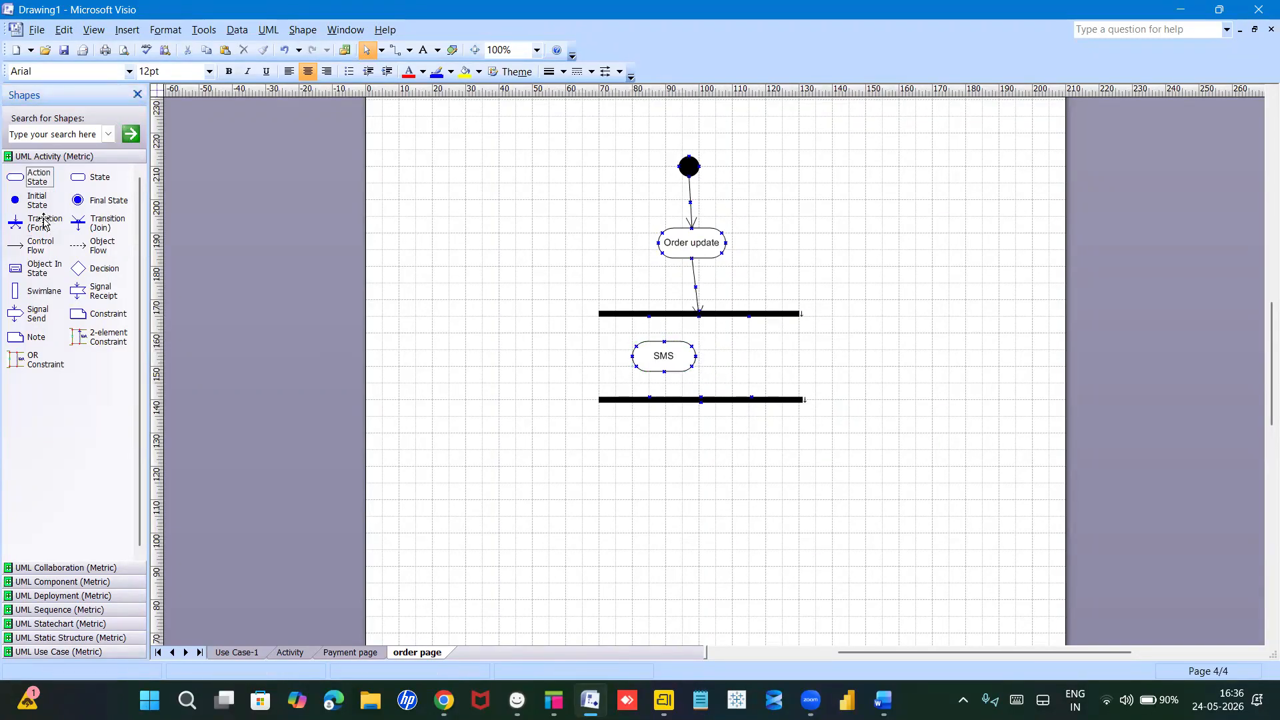
pyautogui.moveTo(17, 184); pyautogui.dragTo(765, 361)
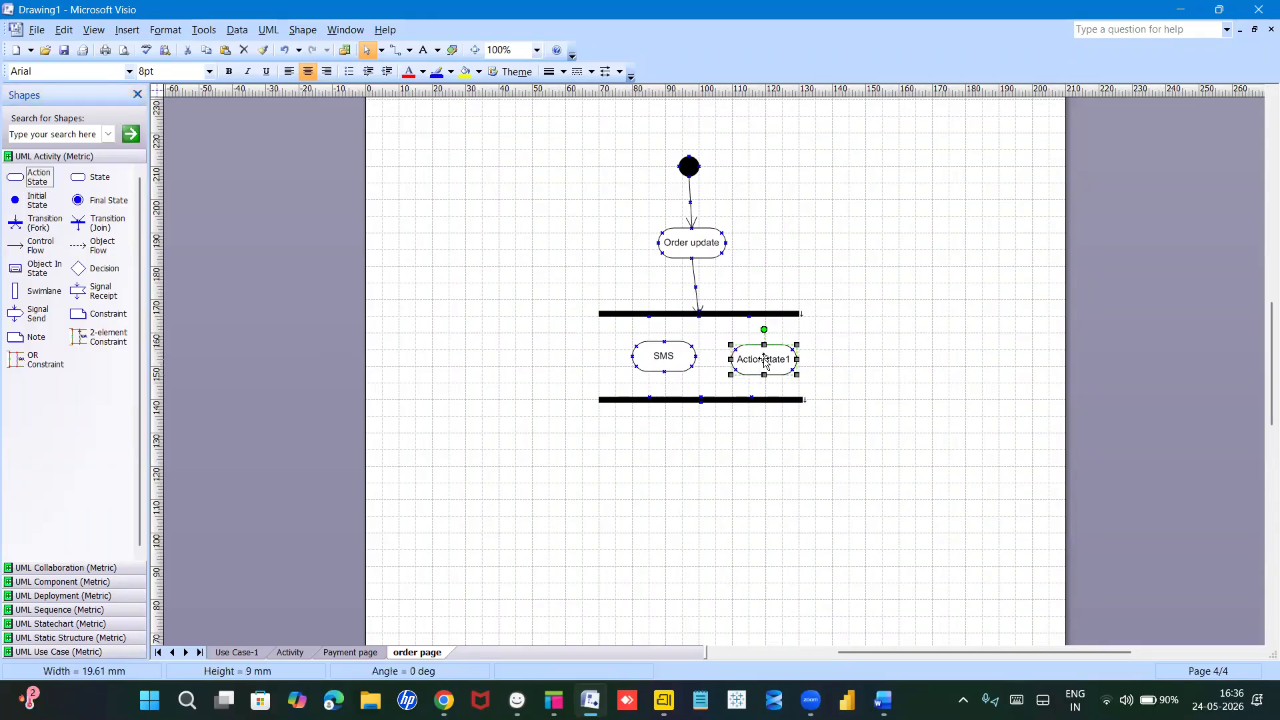
pyautogui.write('Email')
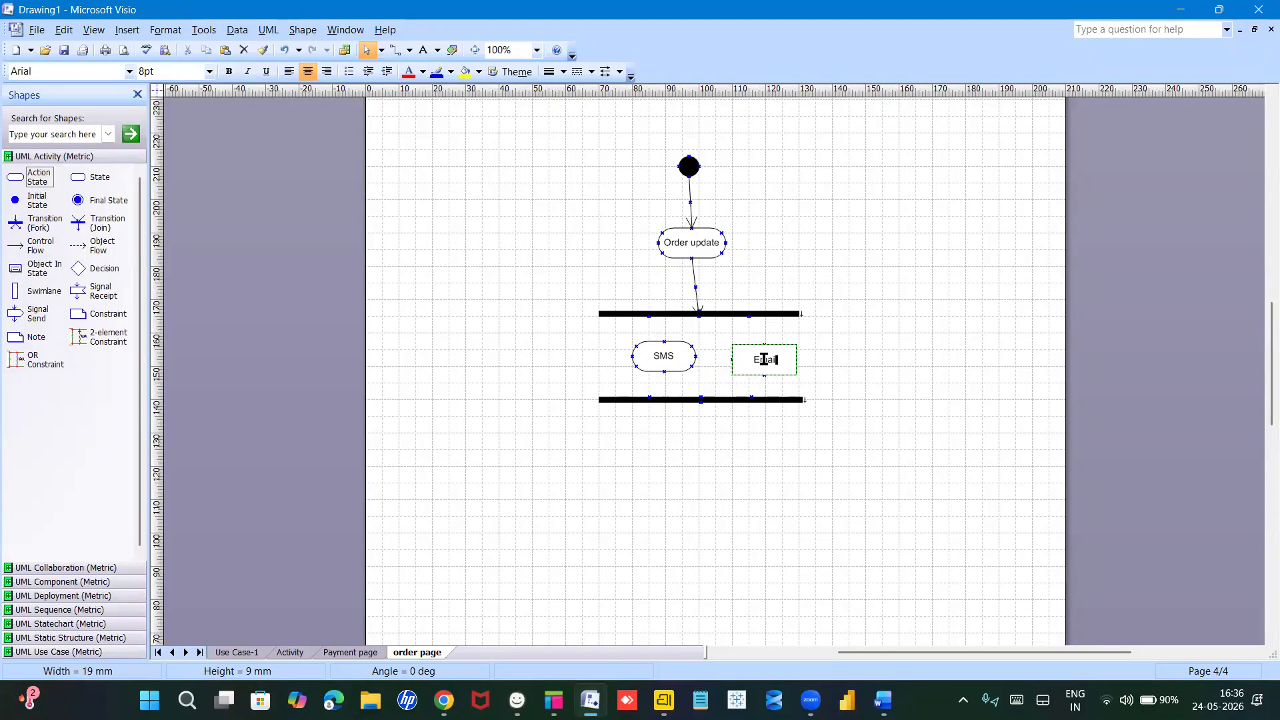
pyautogui.click(892, 330)
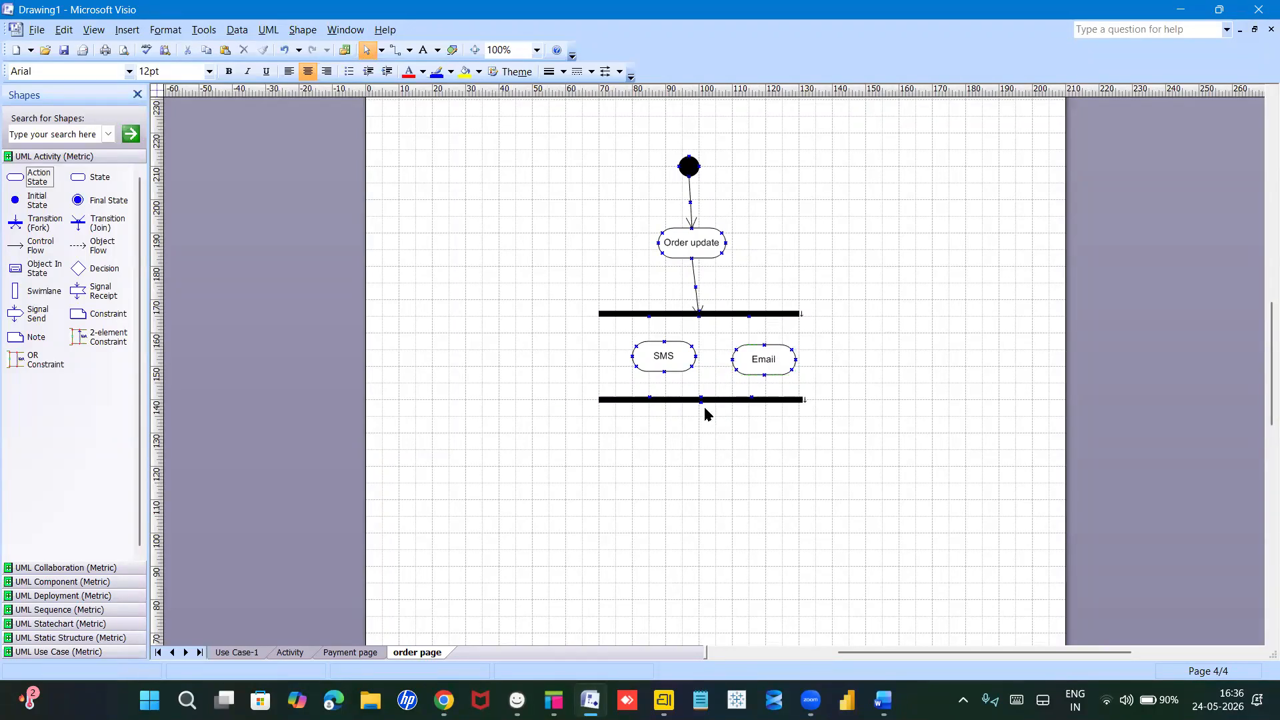
# Step: Lower the join bar and line up SMS and Email level with each other between the bars
pyautogui.moveTo(699, 426); pyautogui.dragTo(697, 428)
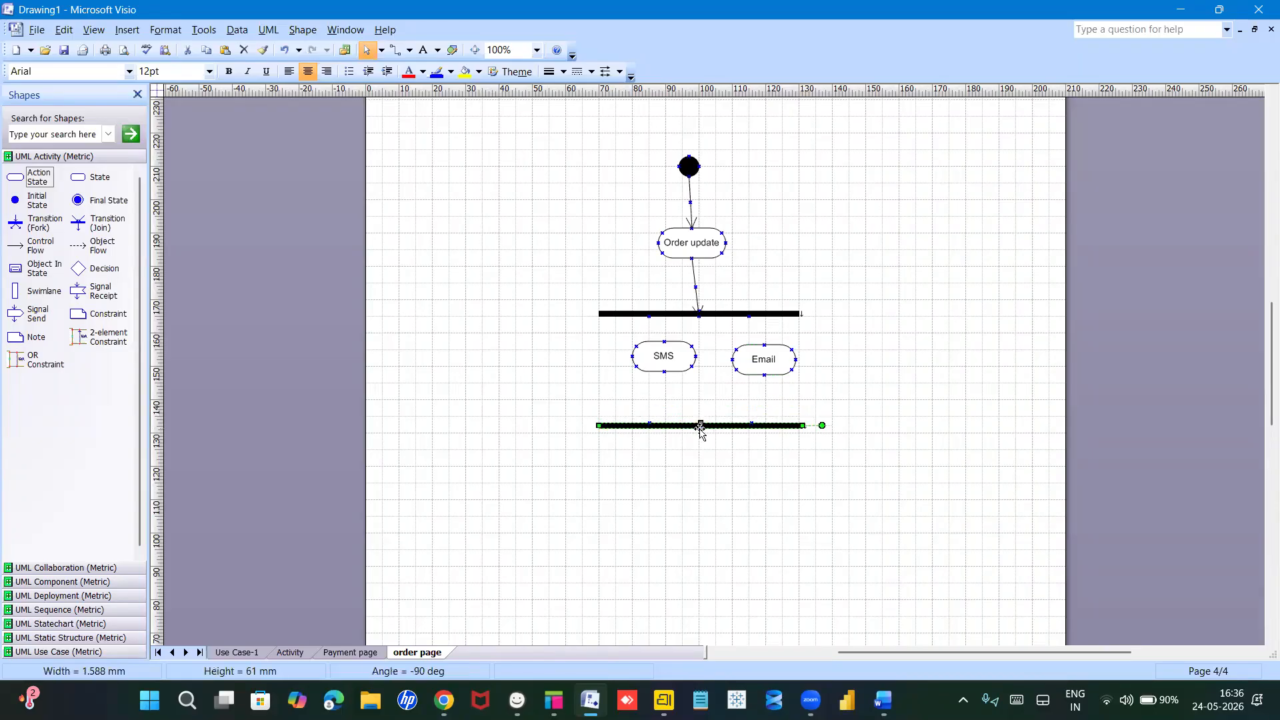
pyautogui.moveTo(663, 354); pyautogui.dragTo(645, 372)
pyautogui.moveTo(757, 366); pyautogui.dragTo(753, 387)
pyautogui.moveTo(717, 426); pyautogui.dragTo(717, 434)
pyautogui.moveTo(651, 376); pyautogui.dragTo(651, 384)
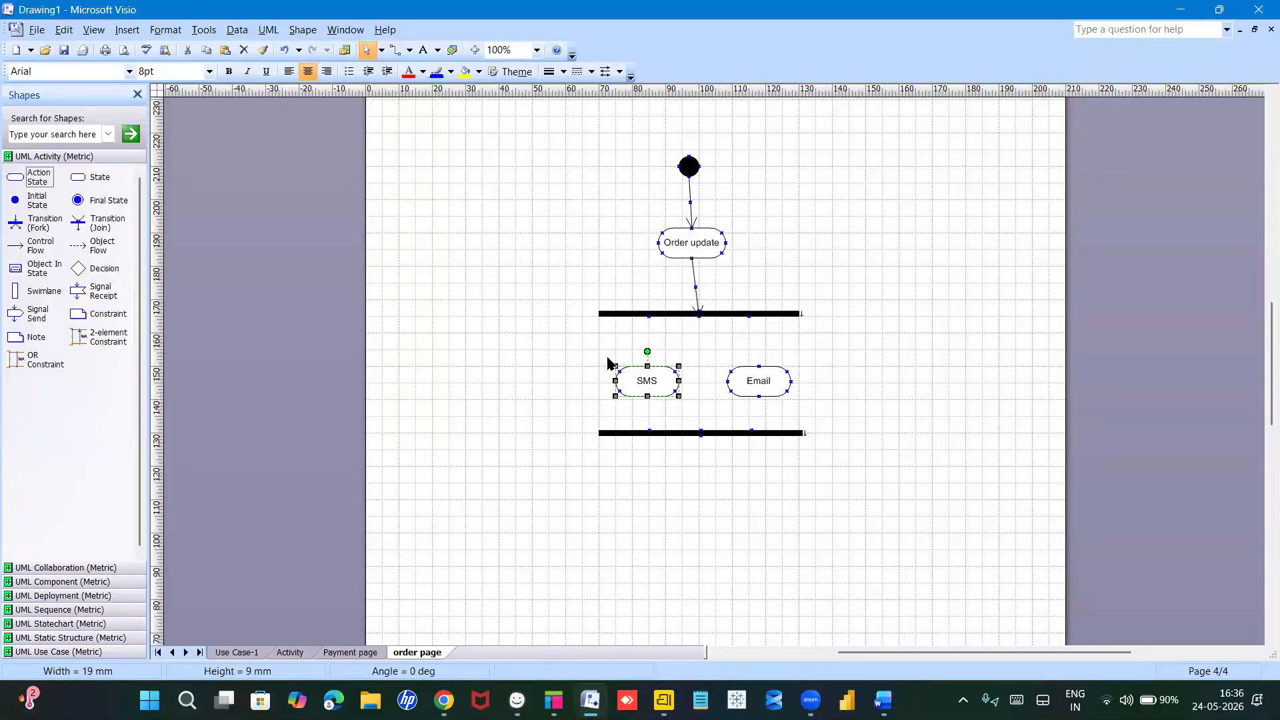
# Step: Duplicate the existing arrow with Ctrl+D to link the fork bar to SMS and to Email
pyautogui.click(696, 287)
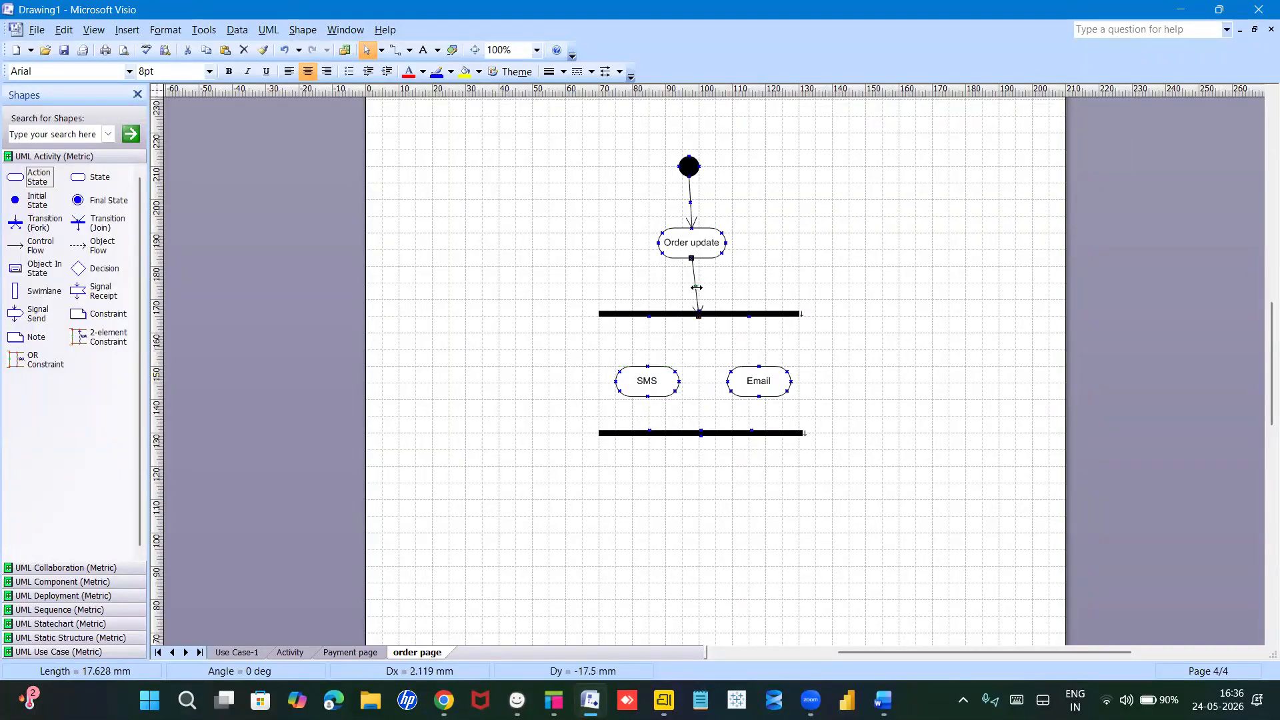
pyautogui.hotkey('ctrl', 'd')
pyautogui.moveTo(721, 288); pyautogui.dragTo(649, 316)
pyautogui.moveTo(729, 345); pyautogui.dragTo(648, 365)
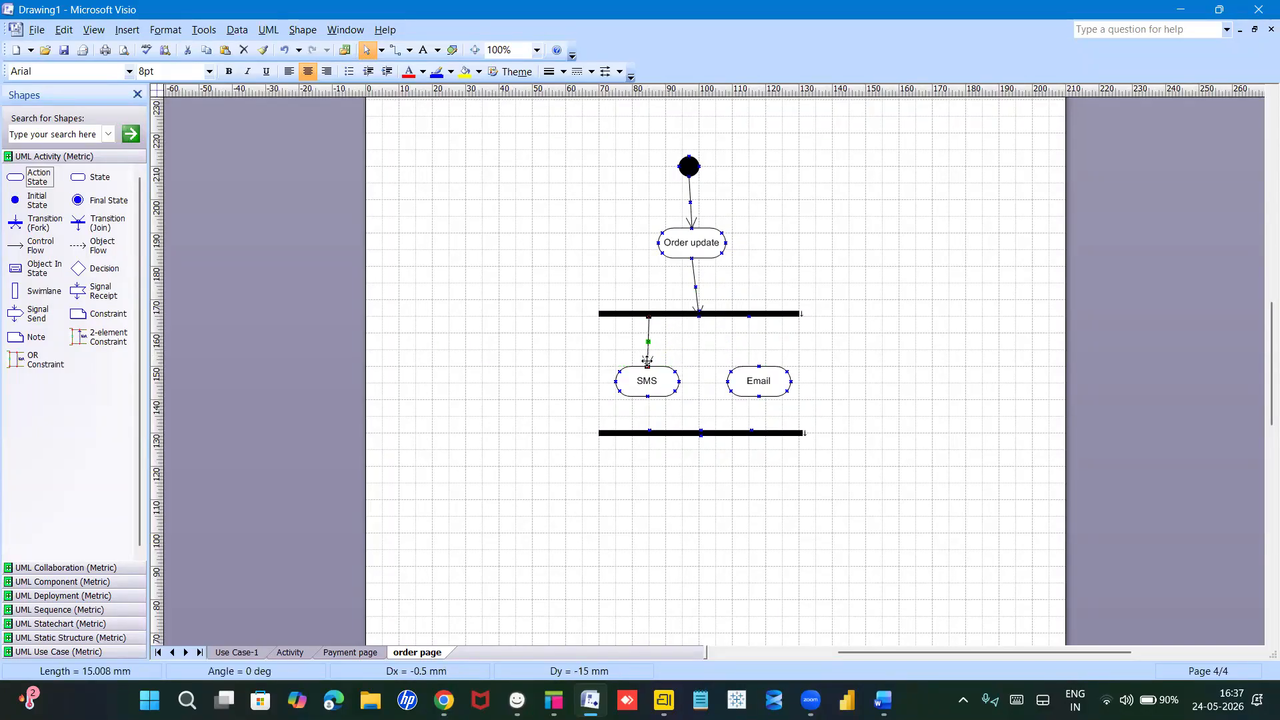
pyautogui.hotkey('ctrl', 'd')
pyautogui.moveTo(678, 346); pyautogui.dragTo(749, 316)
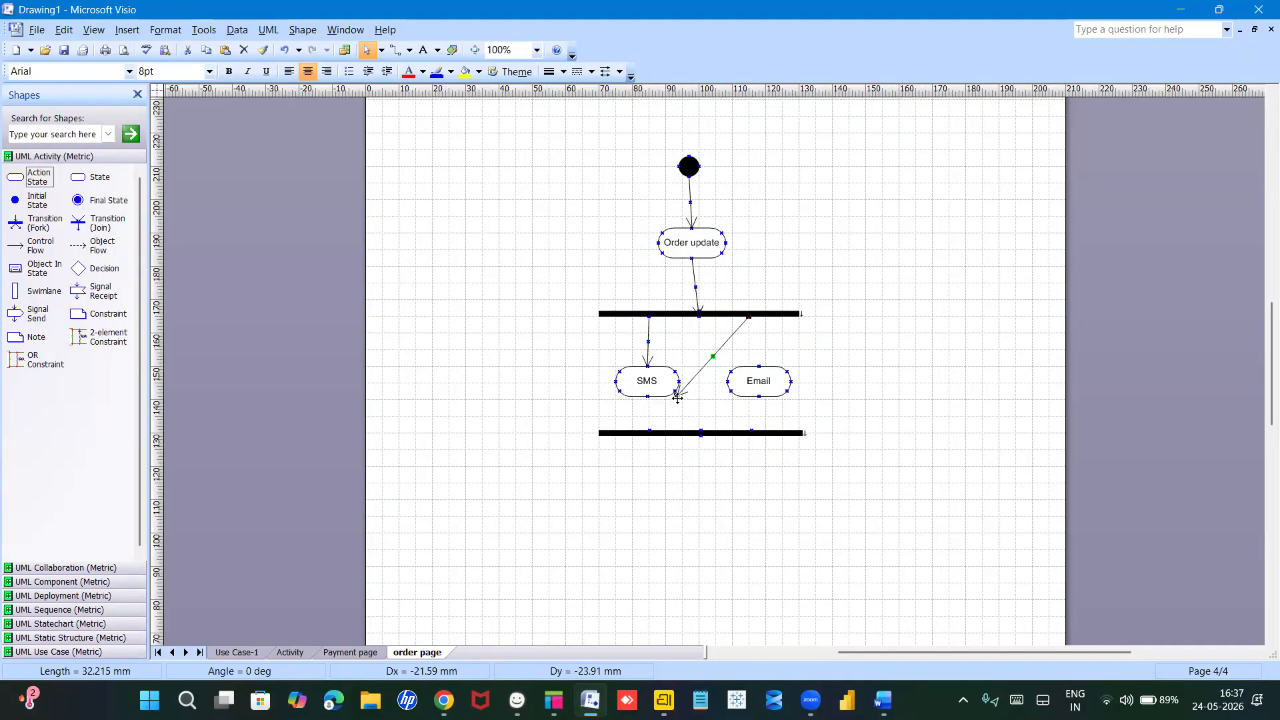
pyautogui.moveTo(677, 398); pyautogui.dragTo(758, 366)
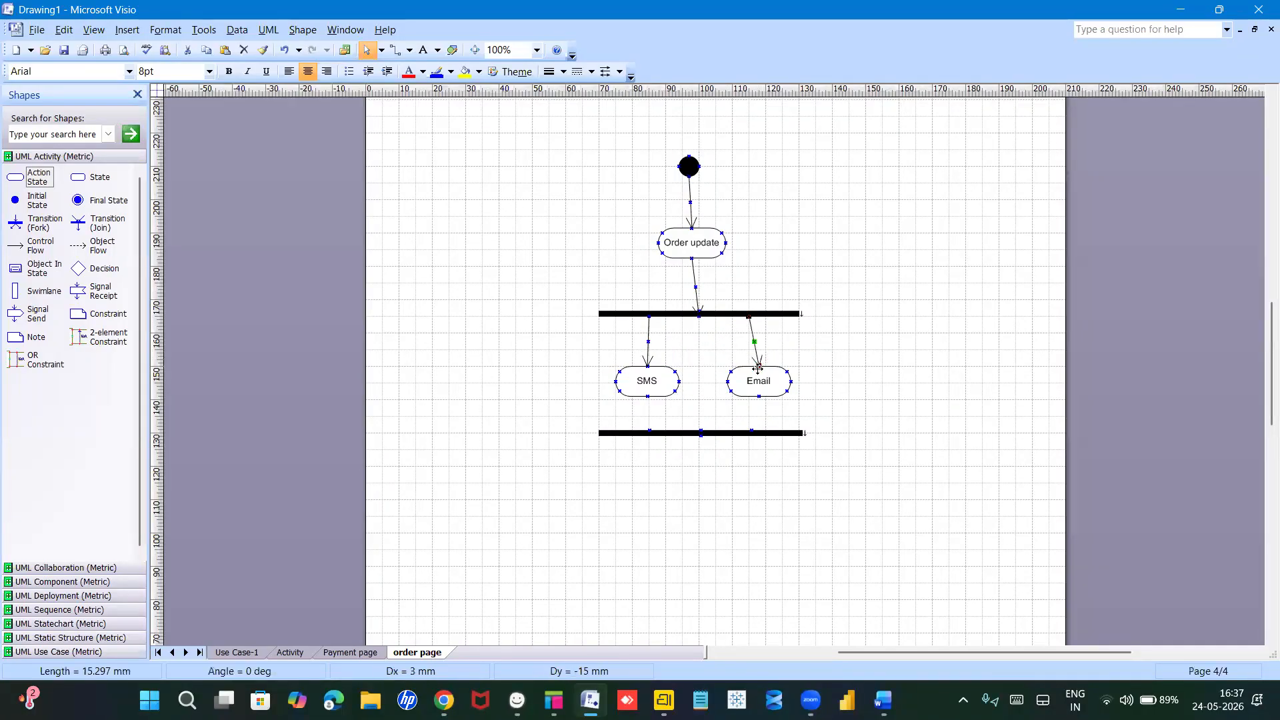
# Step: Add copied arrows from Email and SMS down to the join bar, then place a final state below it
pyautogui.hotkey('ctrl', 'd')
pyautogui.moveTo(778, 346); pyautogui.dragTo(751, 430)
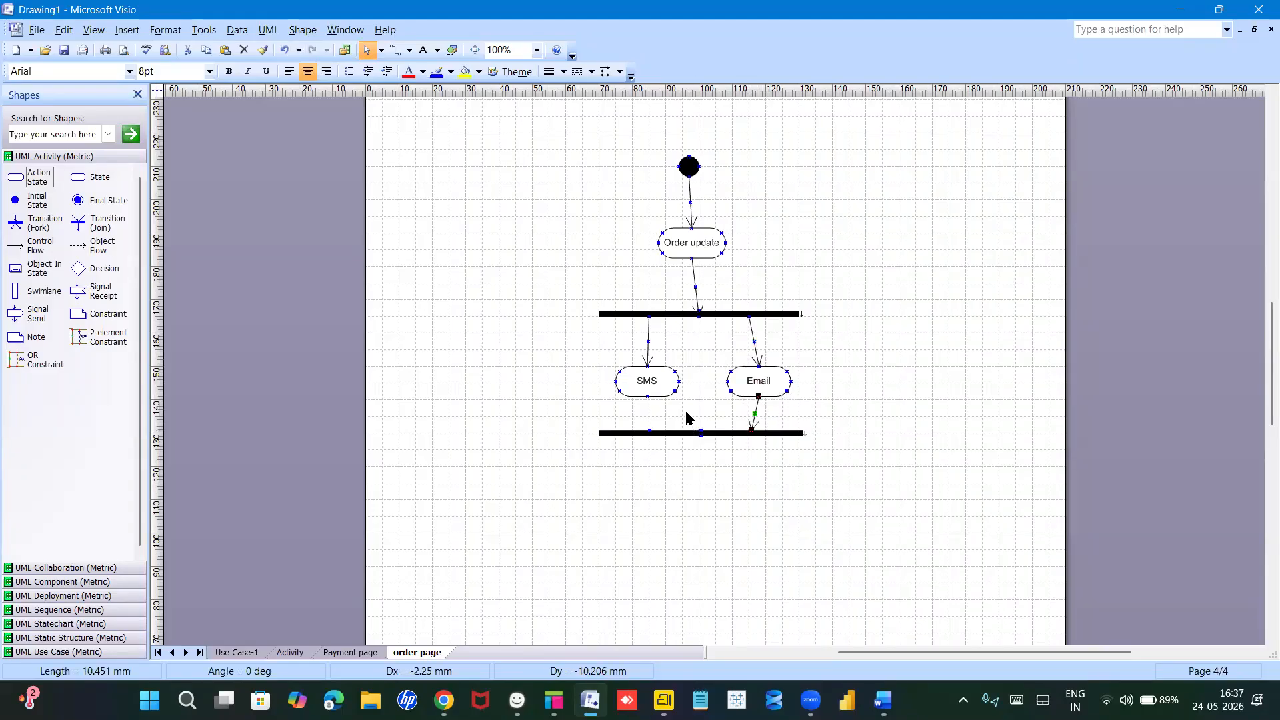
pyautogui.hotkey('ctrl', 'd')
pyautogui.moveTo(788, 425); pyautogui.dragTo(644, 398)
pyautogui.moveTo(701, 449); pyautogui.dragTo(657, 432)
pyautogui.click(698, 482)
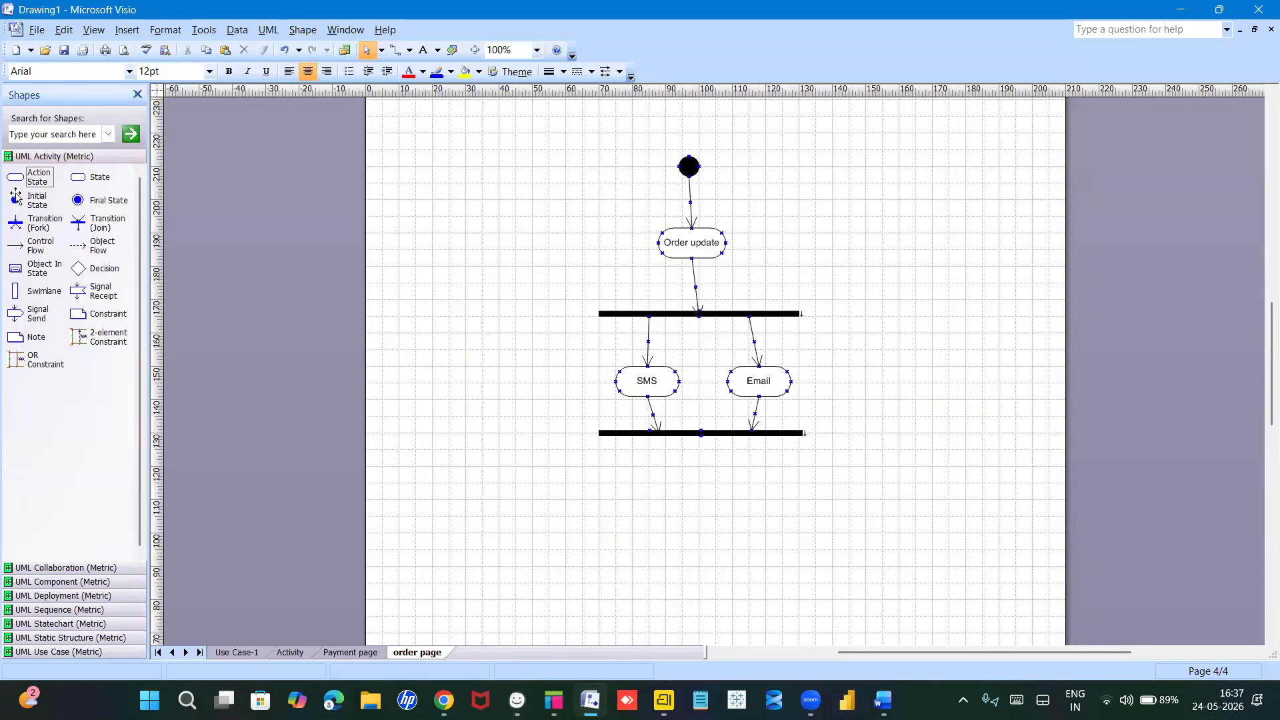
pyautogui.moveTo(77, 200); pyautogui.dragTo(698, 512)
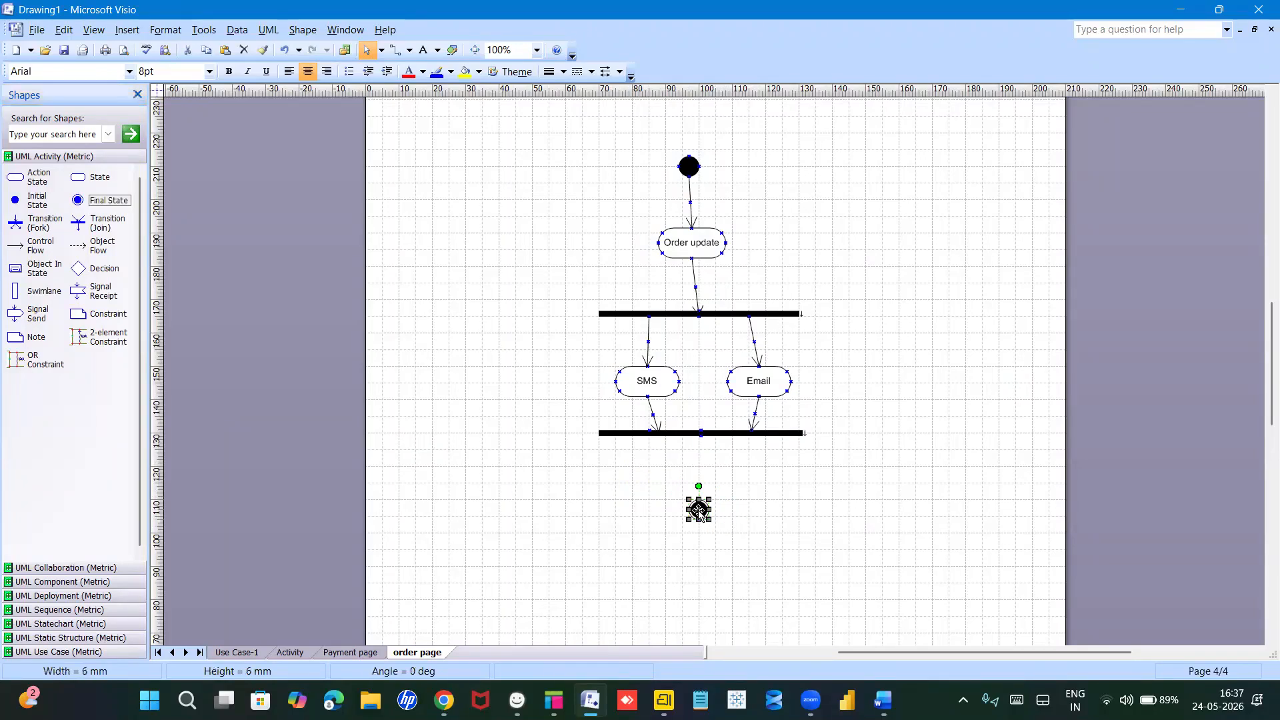
# Step: Draw a flow arrow down from the join bar, leaving its end detached from the final state
pyautogui.click(642, 464)
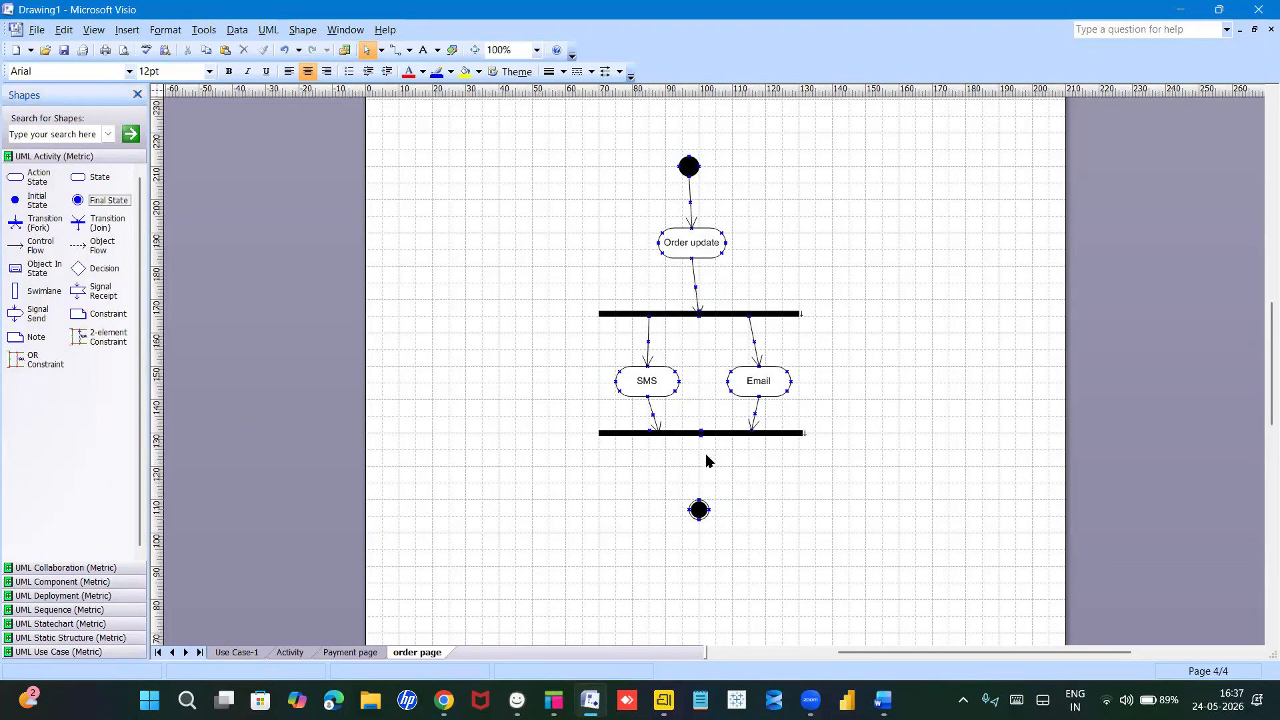
pyautogui.moveTo(20, 246); pyautogui.dragTo(738, 442)
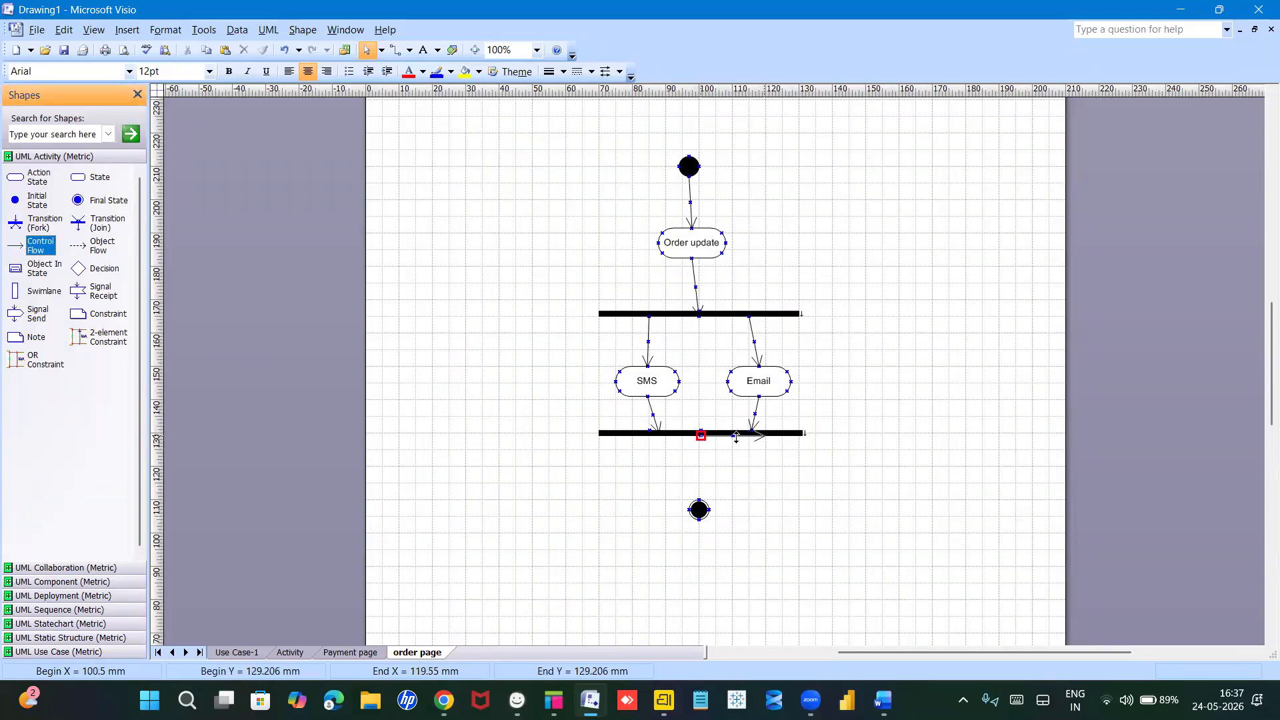
pyautogui.moveTo(718, 499); pyautogui.dragTo(488, 533)
pyautogui.click(701, 511)
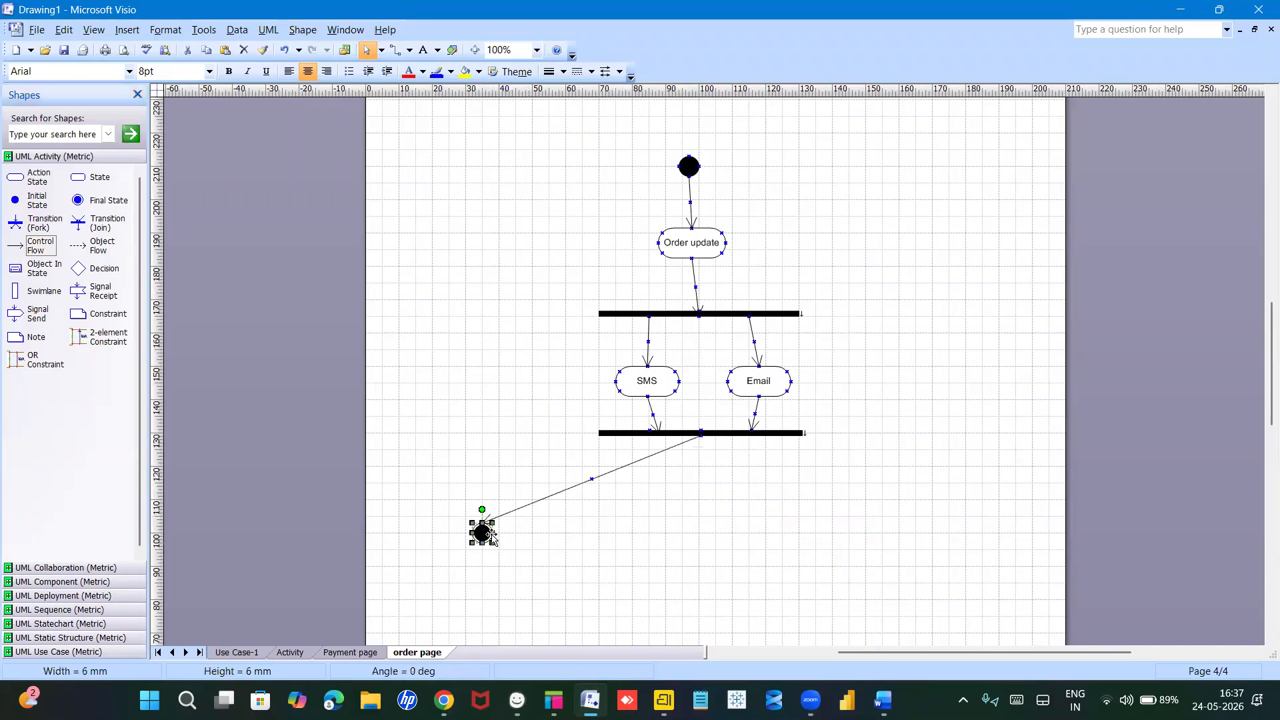
pyautogui.click(487, 521)
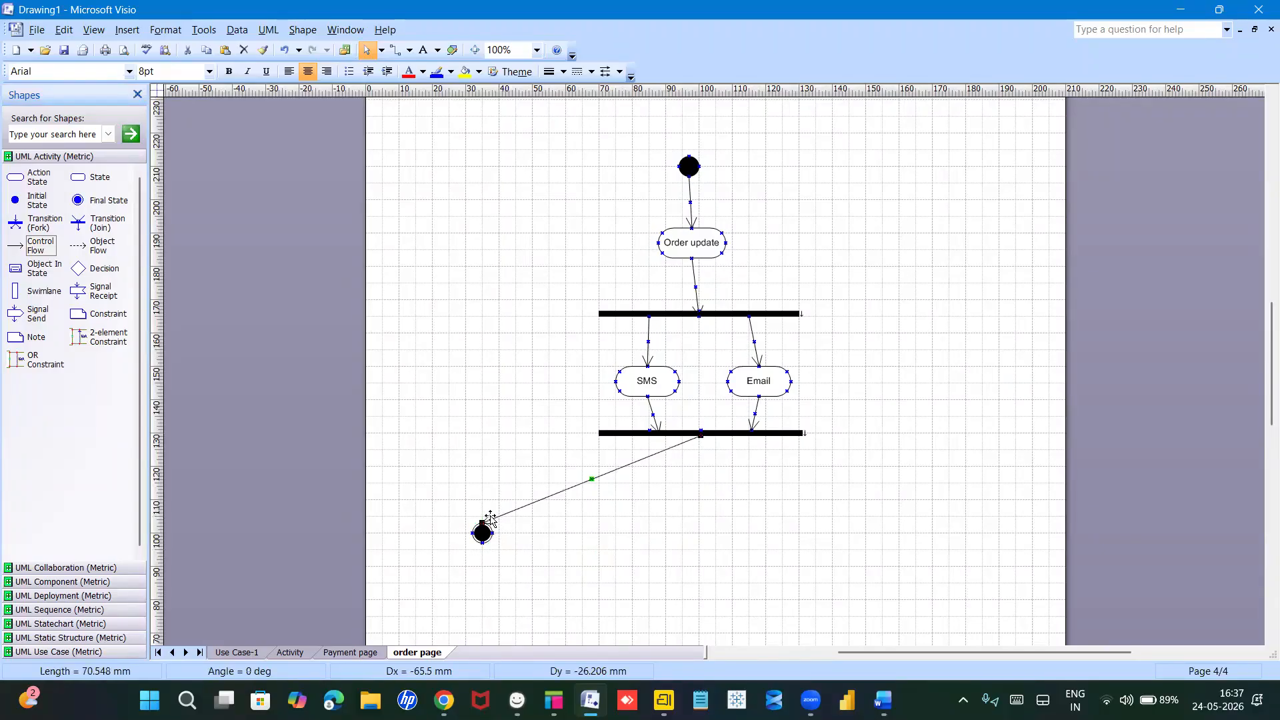
pyautogui.moveTo(486, 519); pyautogui.dragTo(697, 499)
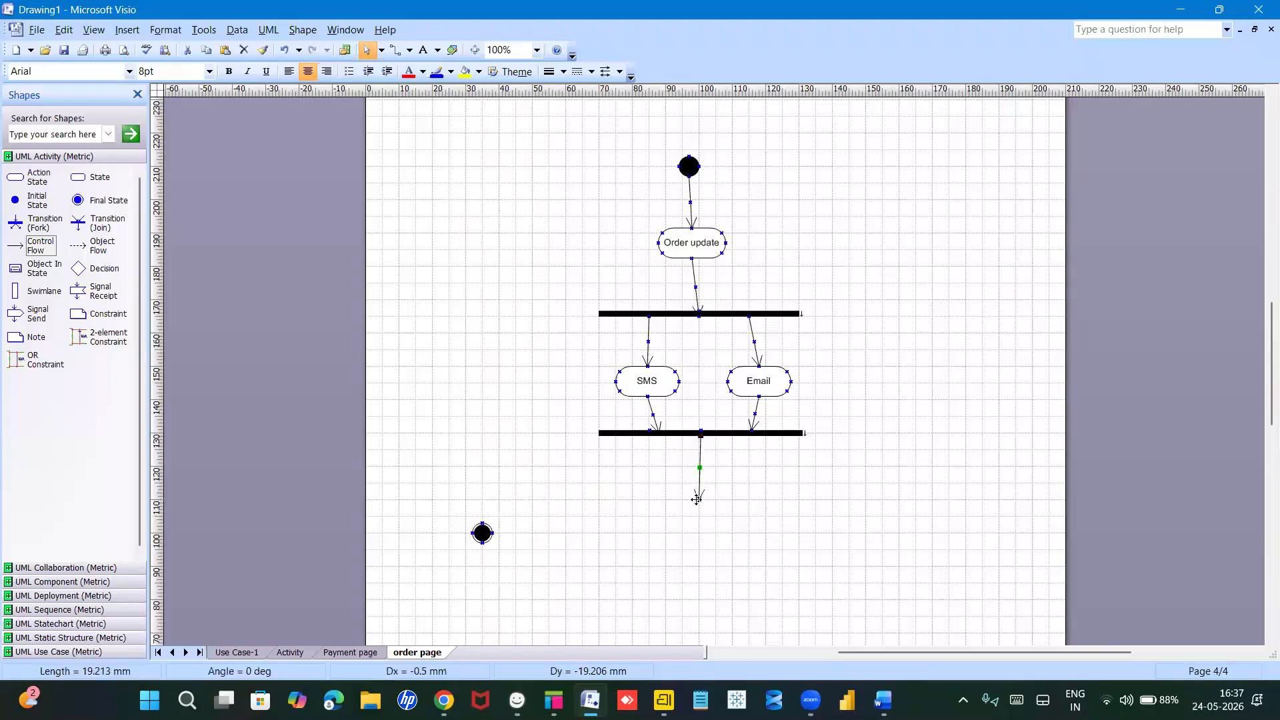
pyautogui.click(756, 523)
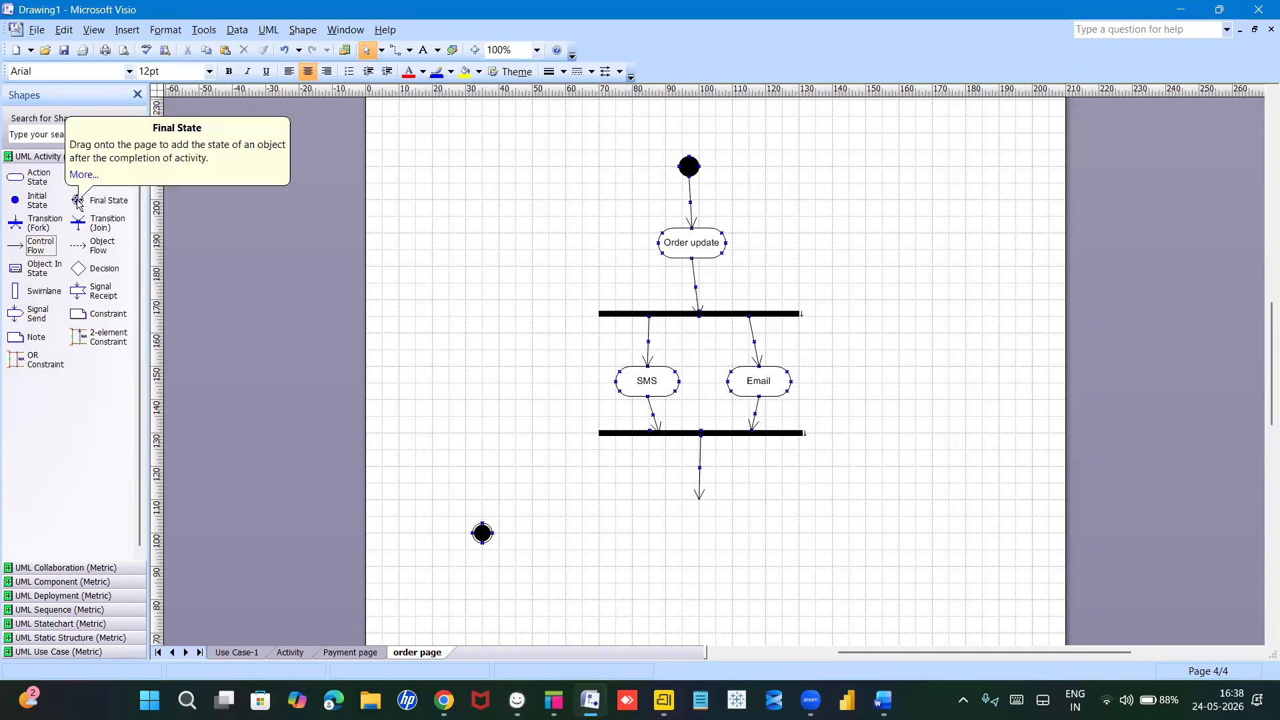
# Step: Add an 'order success' action state below the join bar and move the final state beneath it
pyautogui.moveTo(14, 181); pyautogui.dragTo(700, 518)
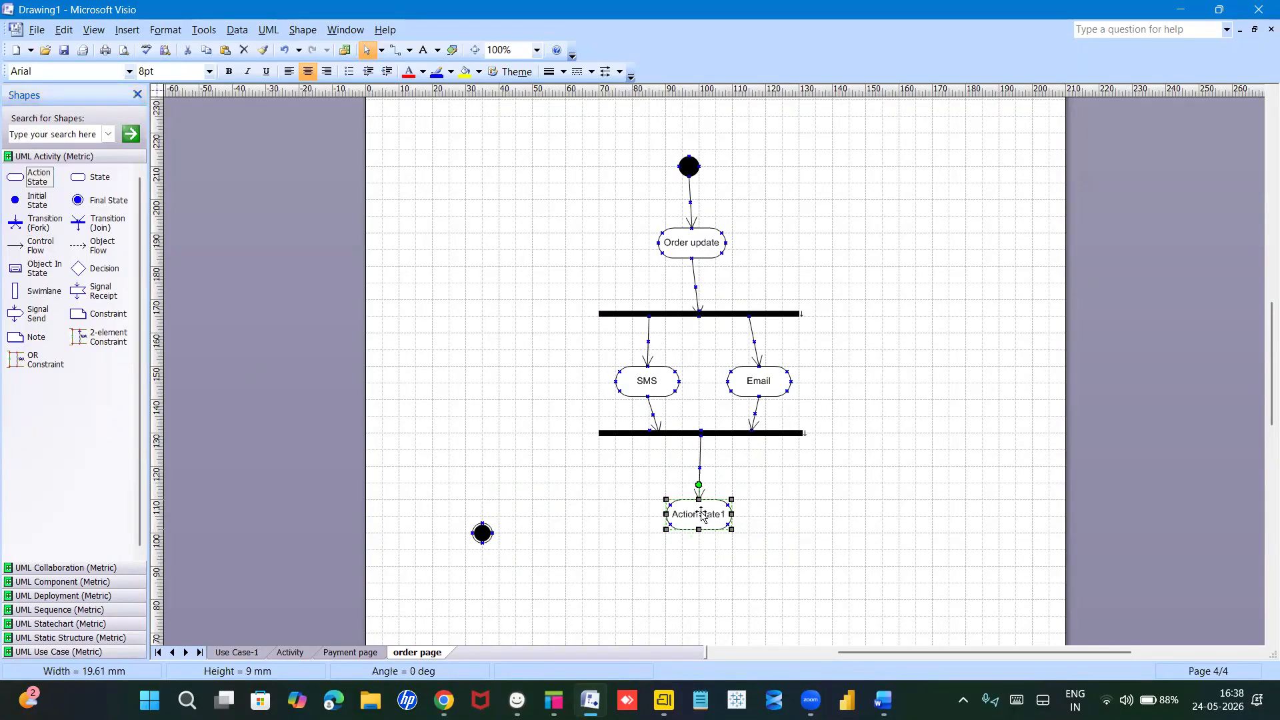
pyautogui.doubleClick(701, 514)
pyautogui.write('order success')
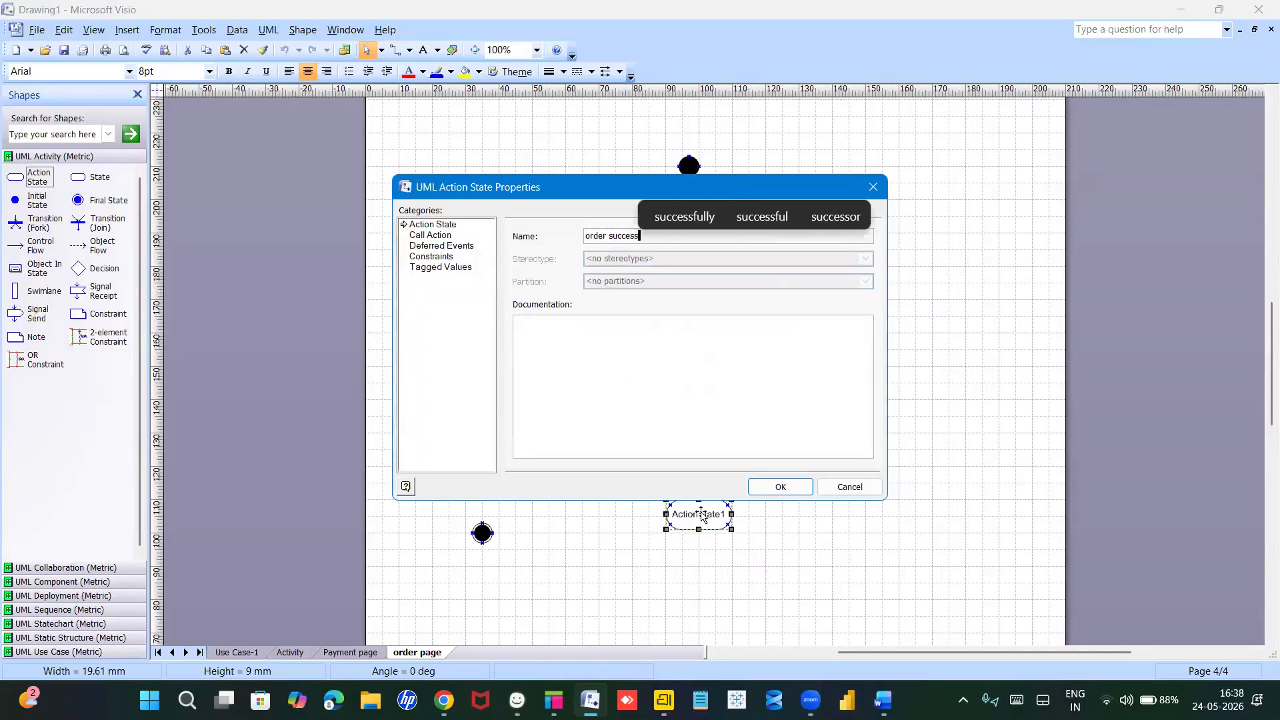
pyautogui.press('Return')
pyautogui.moveTo(482, 533); pyautogui.dragTo(699, 576)
pyautogui.click(755, 580)
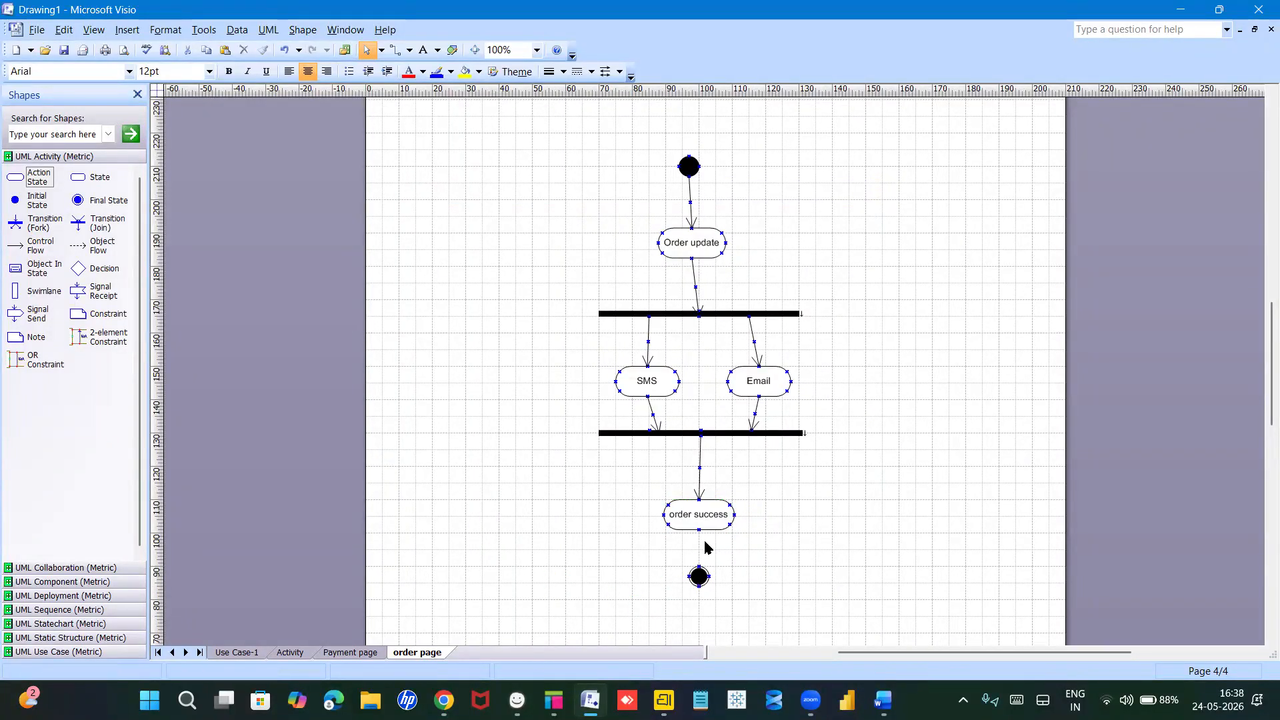
# Step: Duplicate the join-bar arrow and glue the copy from order success to the final state
pyautogui.click(697, 475)
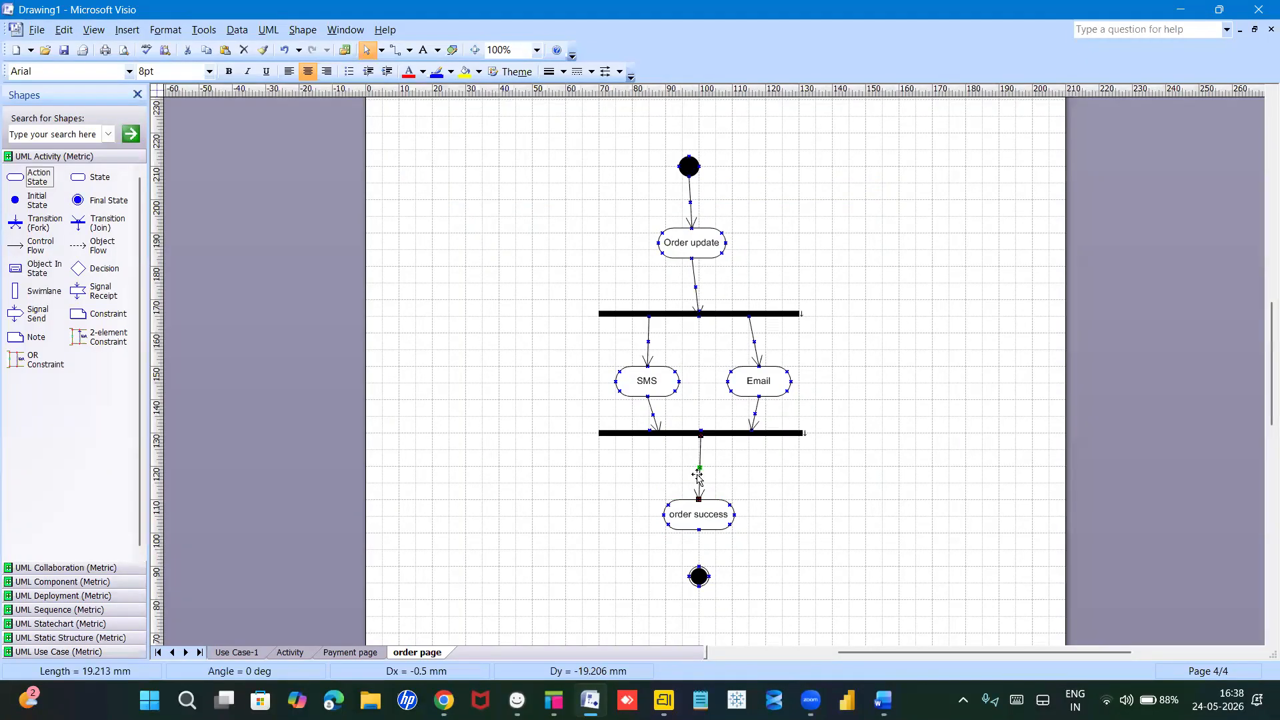
pyautogui.hotkey('ctrl', 'd')
pyautogui.moveTo(705, 526); pyautogui.dragTo(700, 570)
pyautogui.click(756, 557)
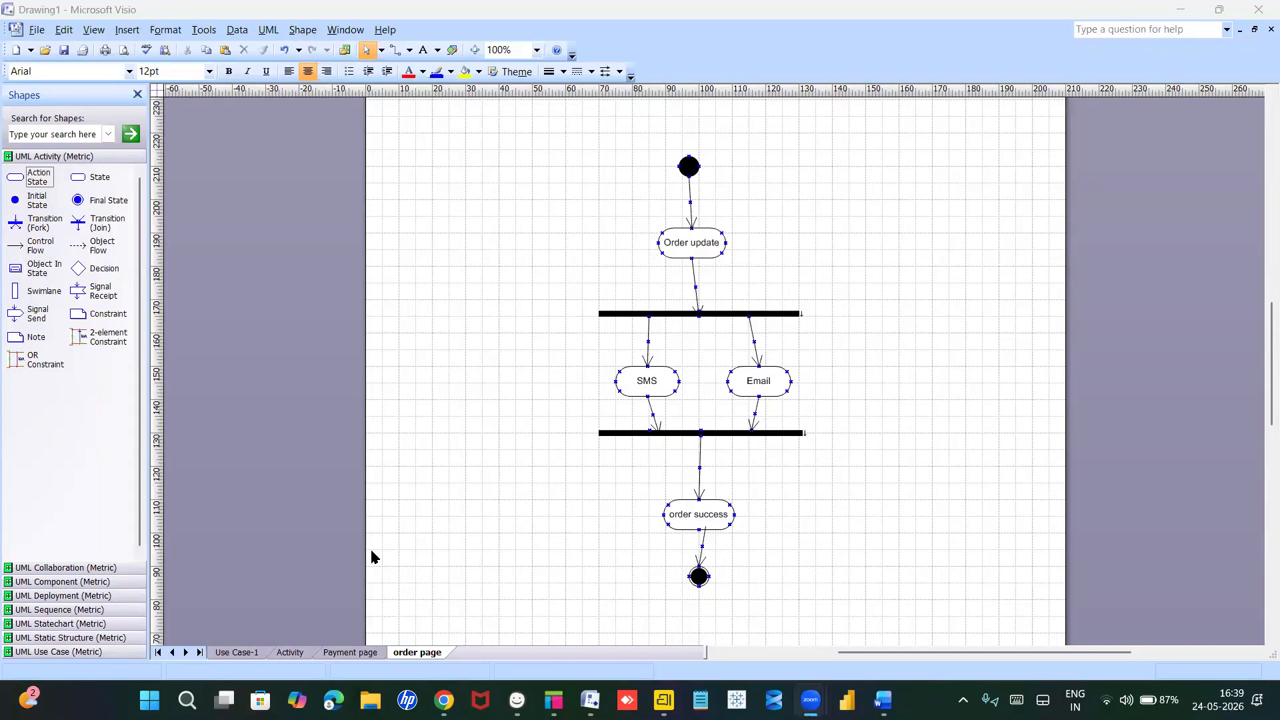
pyautogui.click(235, 652)
pyautogui.click(281, 653)
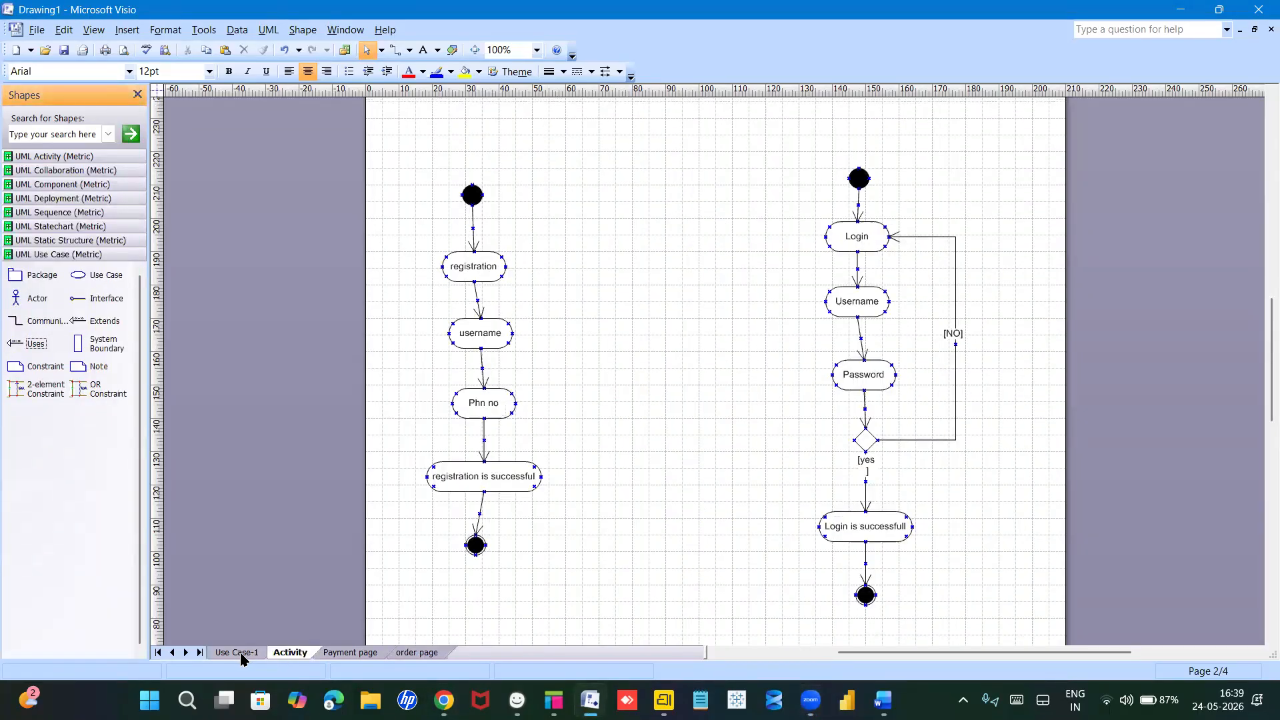
pyautogui.click(237, 652)
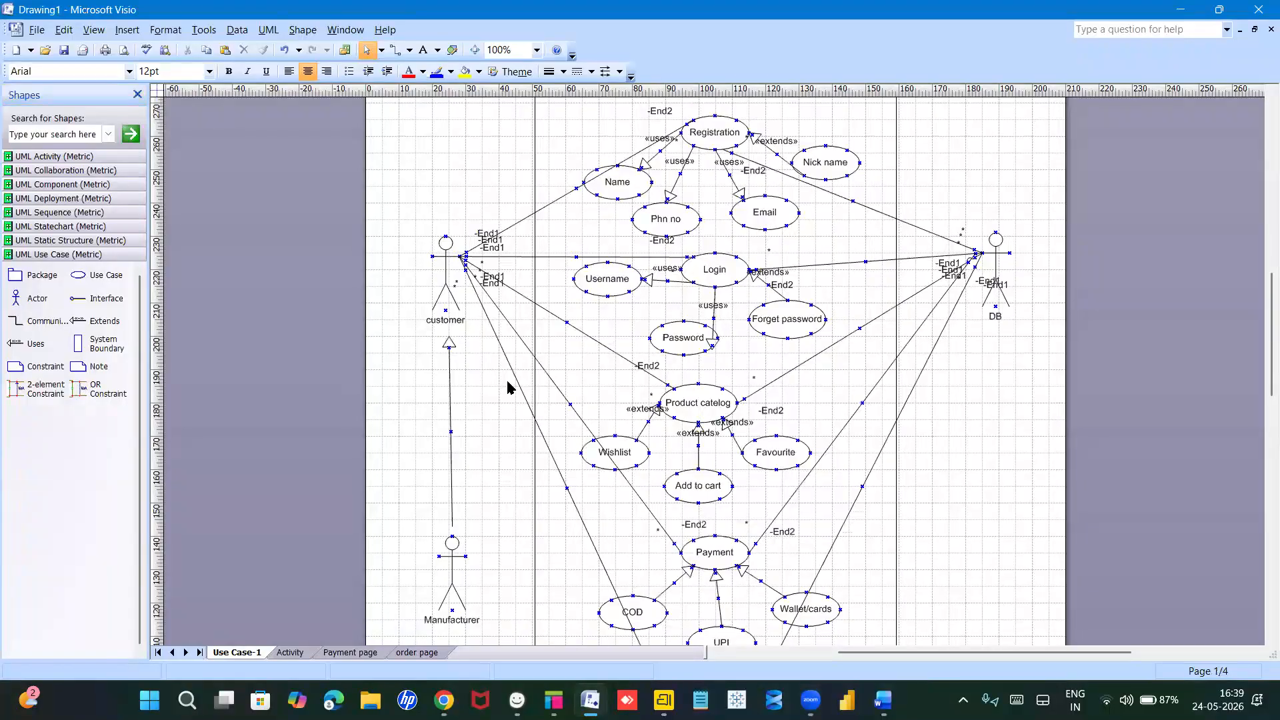
pyautogui.click(294, 652)
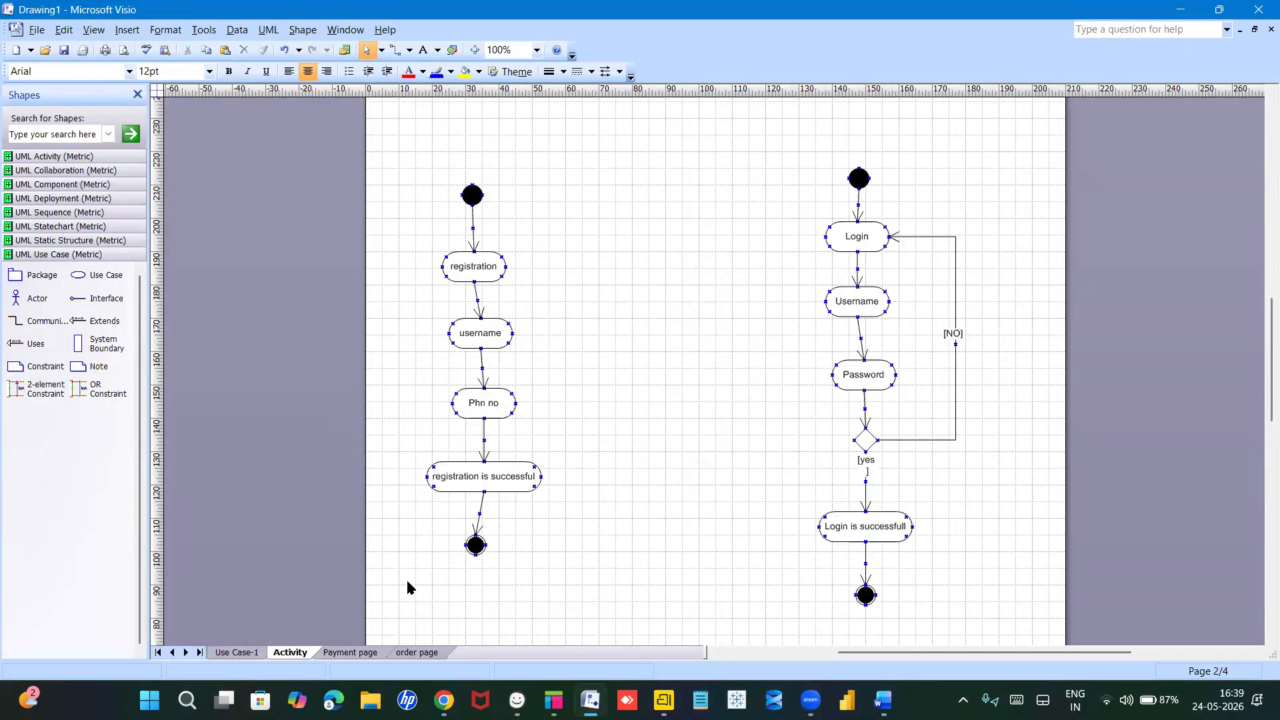
pyautogui.click(349, 652)
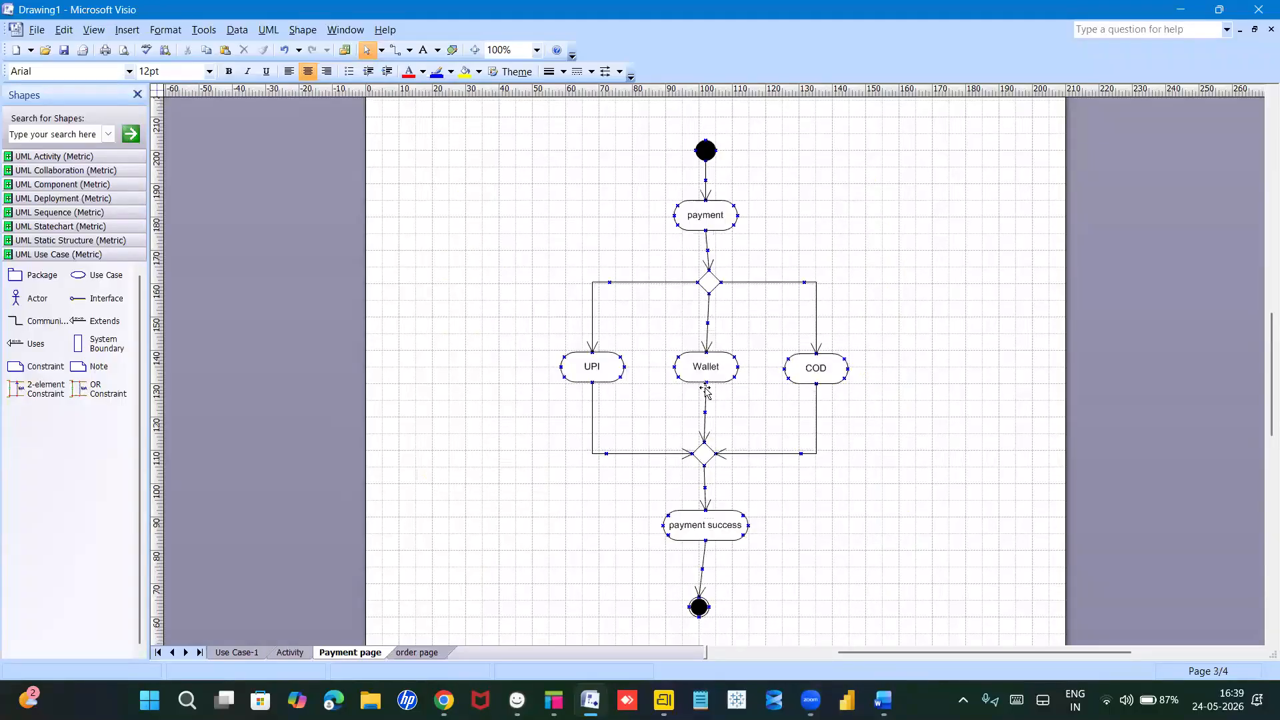
pyautogui.click(430, 655)
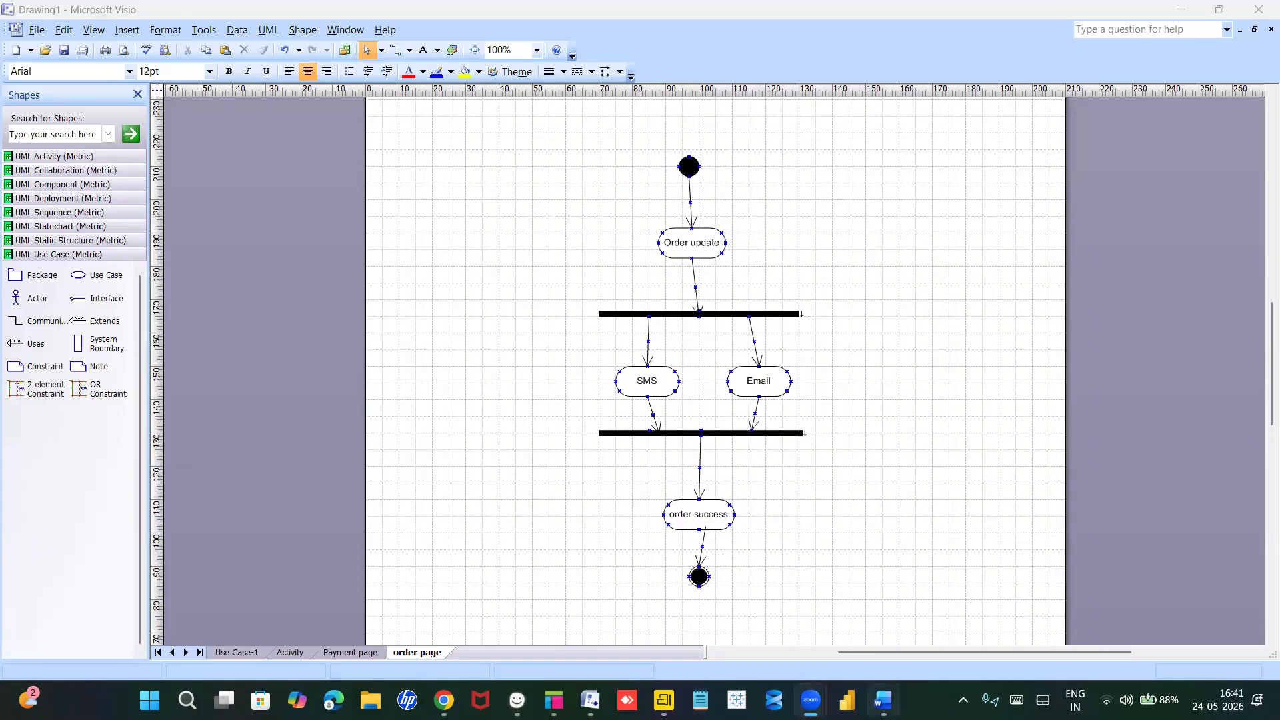
# Step: Switch to the Document1 - Word notes document from the taskbar preview
pyautogui.moveTo(883, 700)
pyautogui.click(898, 628)
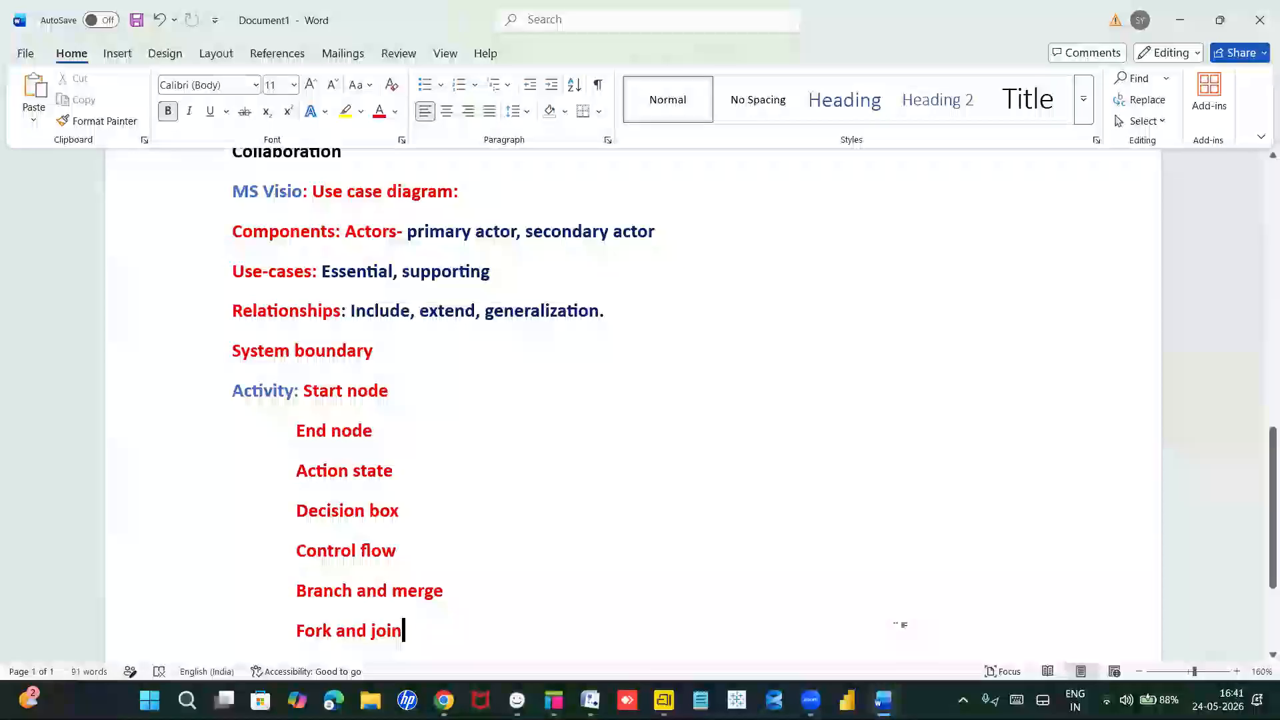
pyautogui.scroll(-2, 896, 628)
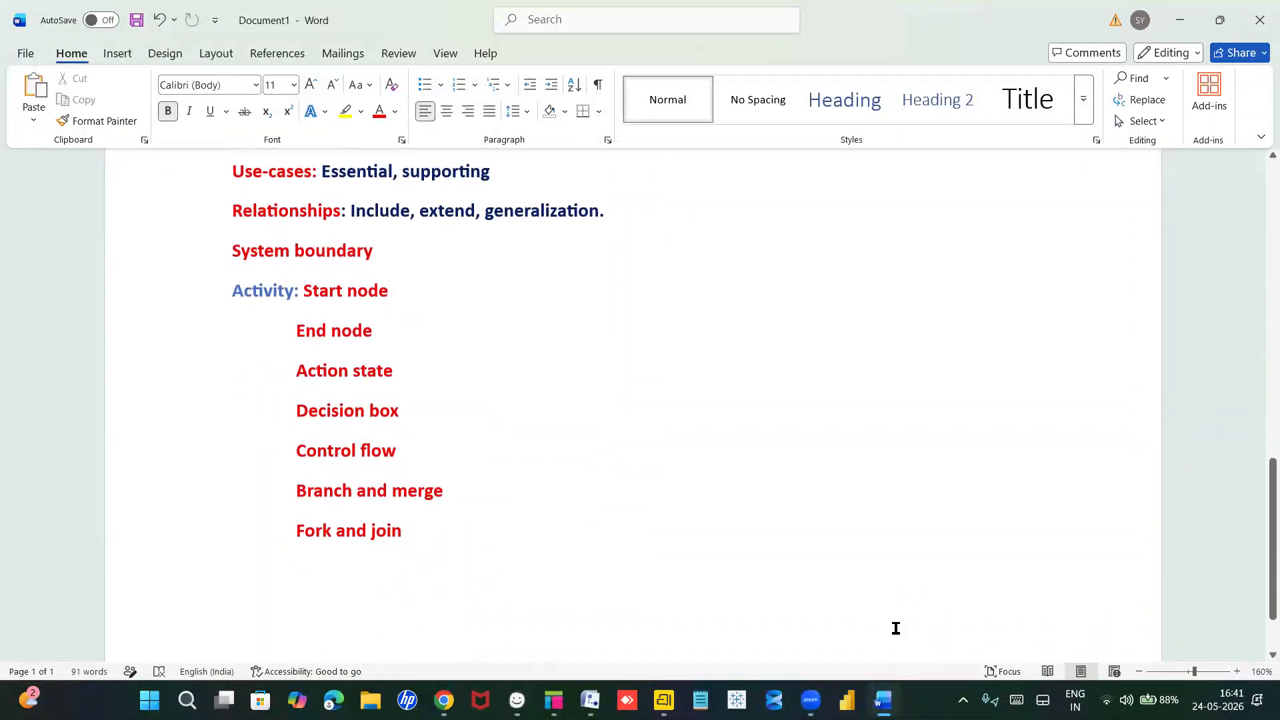
pyautogui.scroll(-2, 840, 460)
pyautogui.scroll(20, 841, 460)
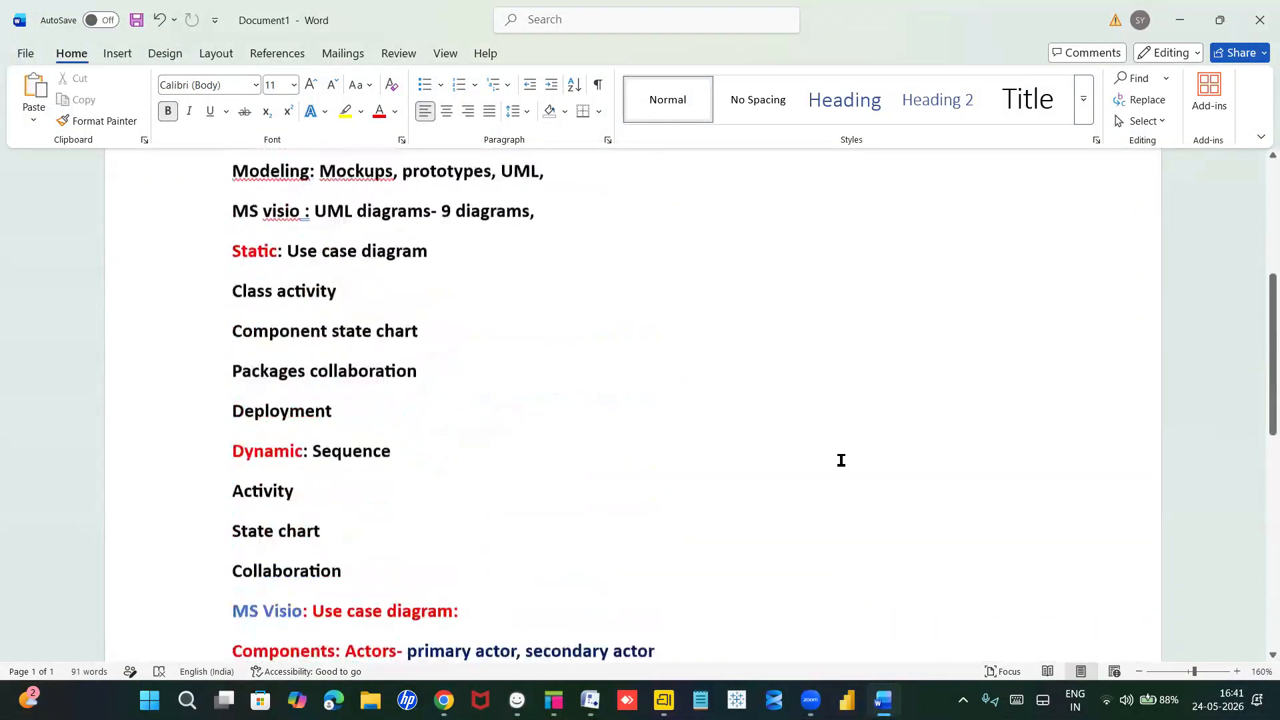
pyautogui.scroll(-5, 841, 460)
pyautogui.scroll(-9, 841, 460)
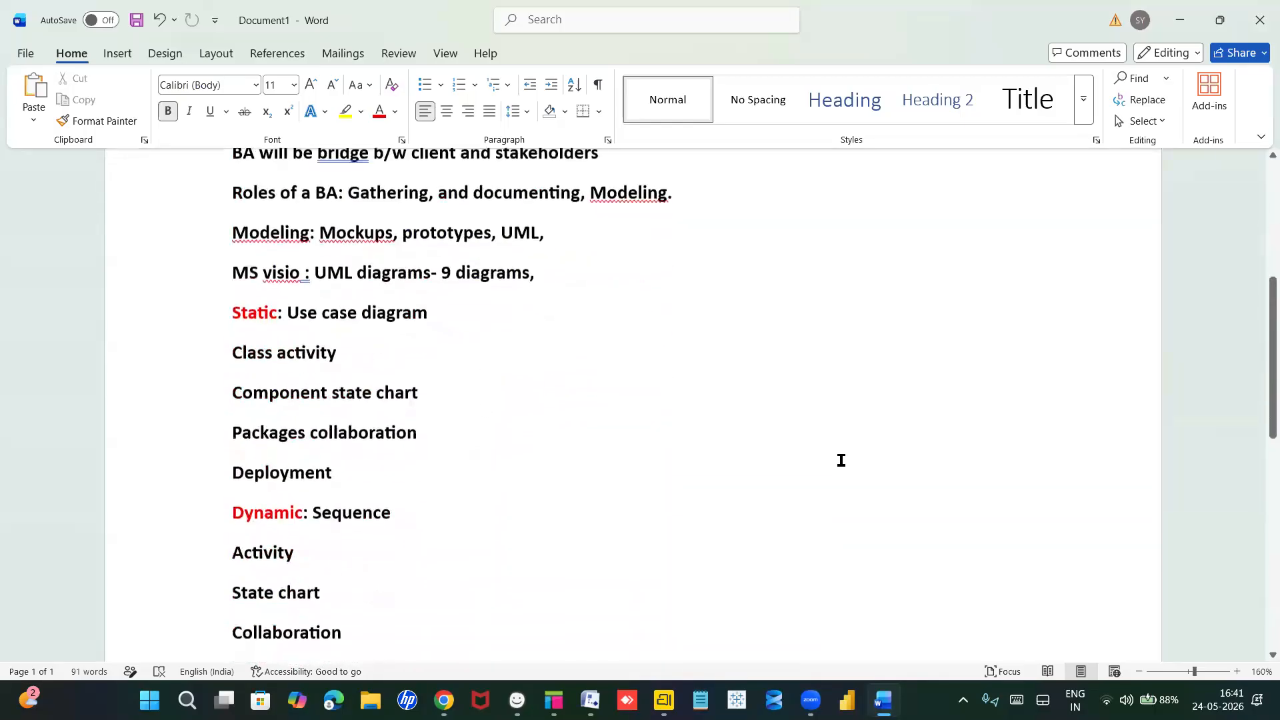
pyautogui.scroll(-2, 841, 460)
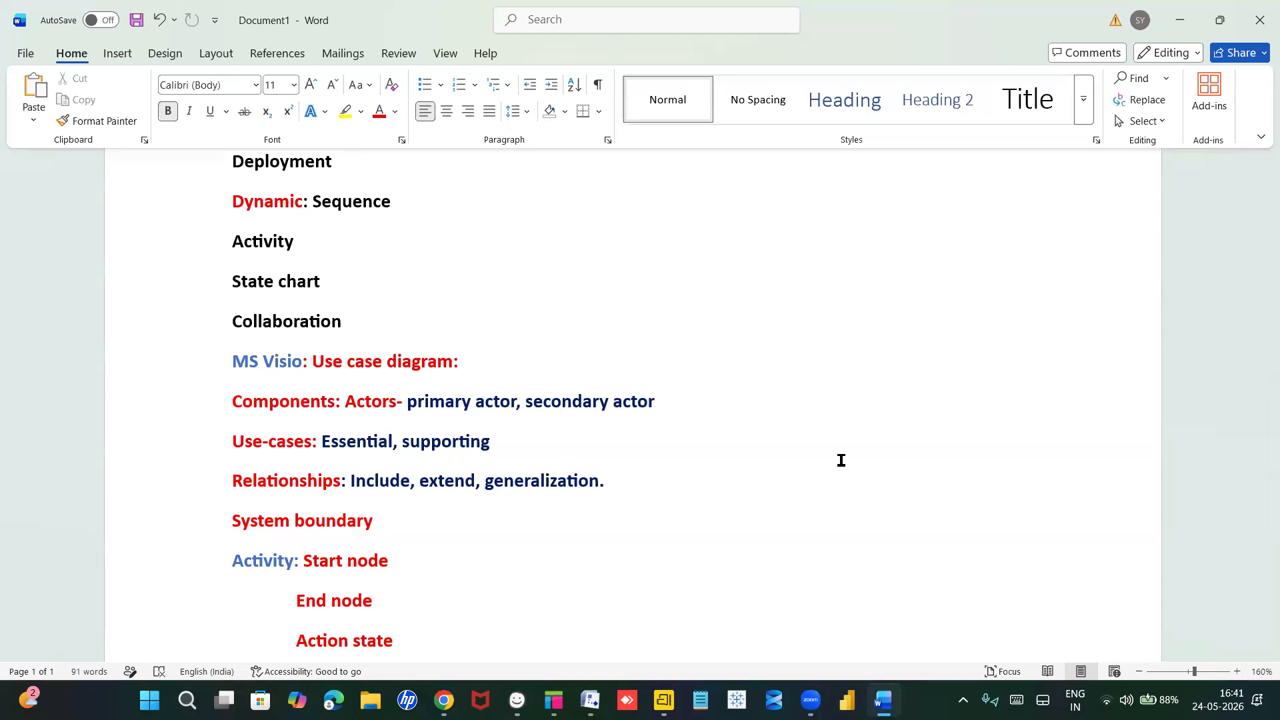
pyautogui.scroll(1, 841, 460)
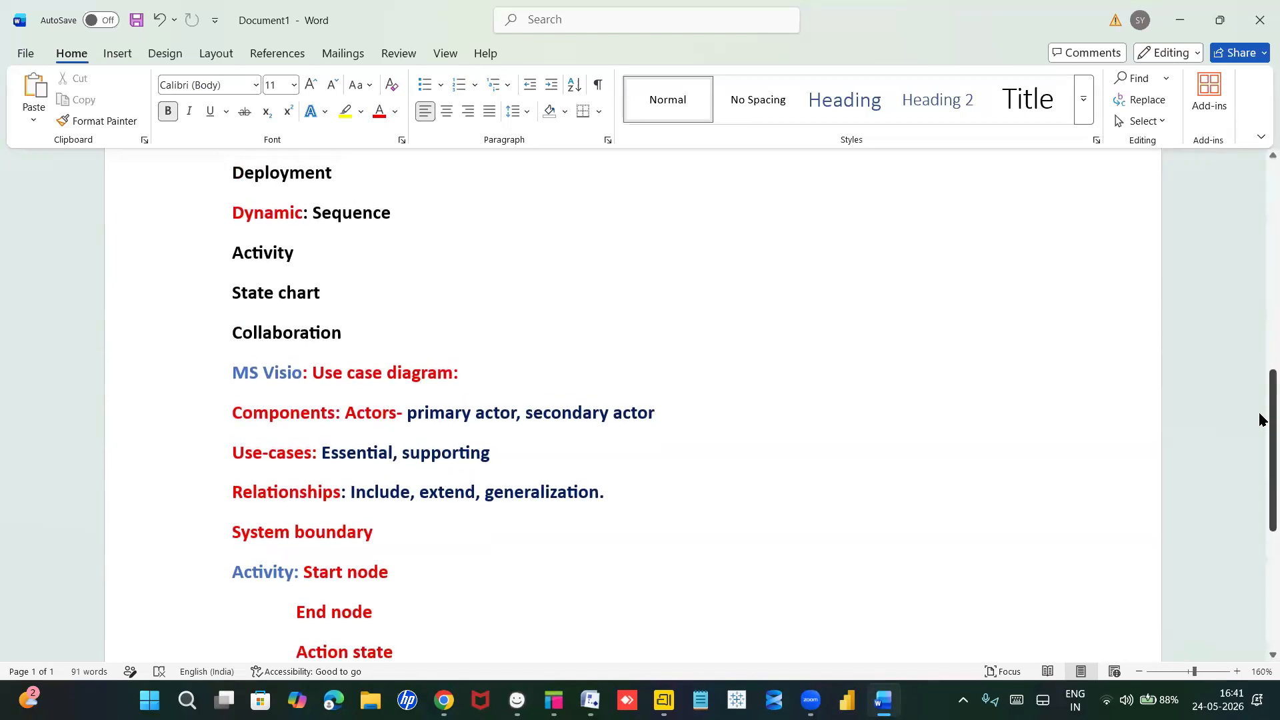
pyautogui.scroll(5, 1260, 400)
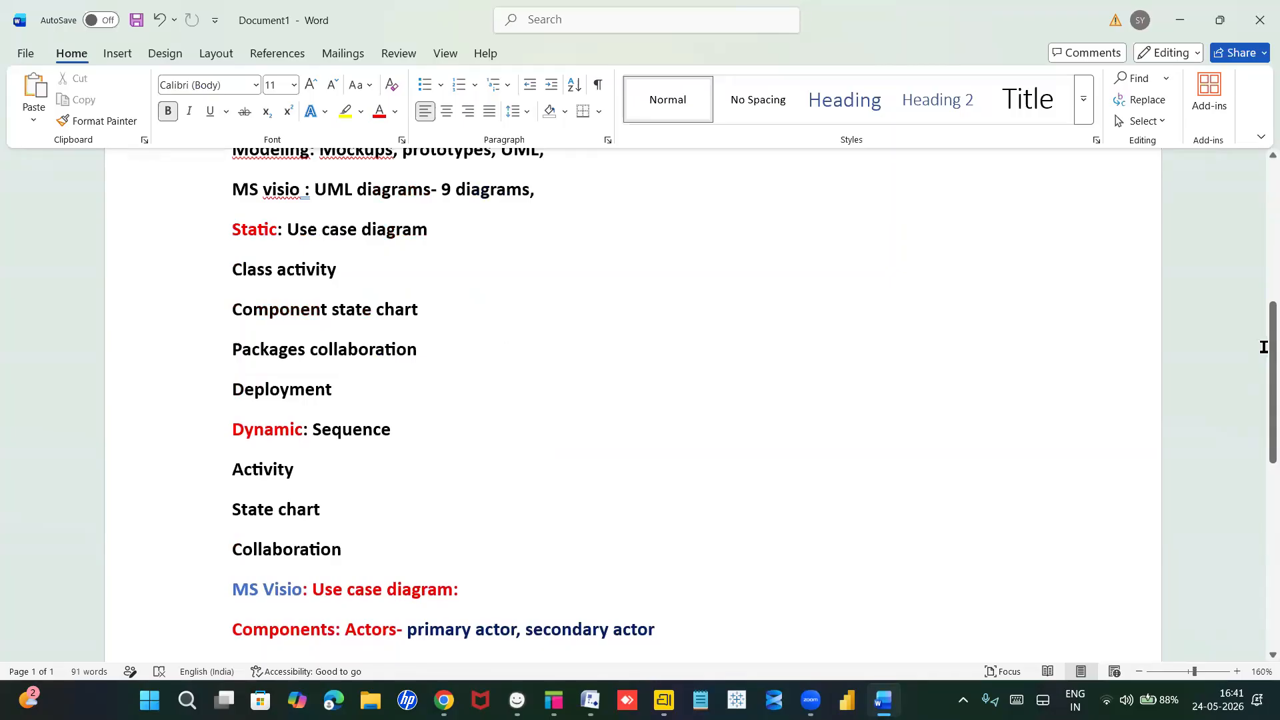
pyautogui.moveTo(1260, 354); pyautogui.dragTo(1259, 397)
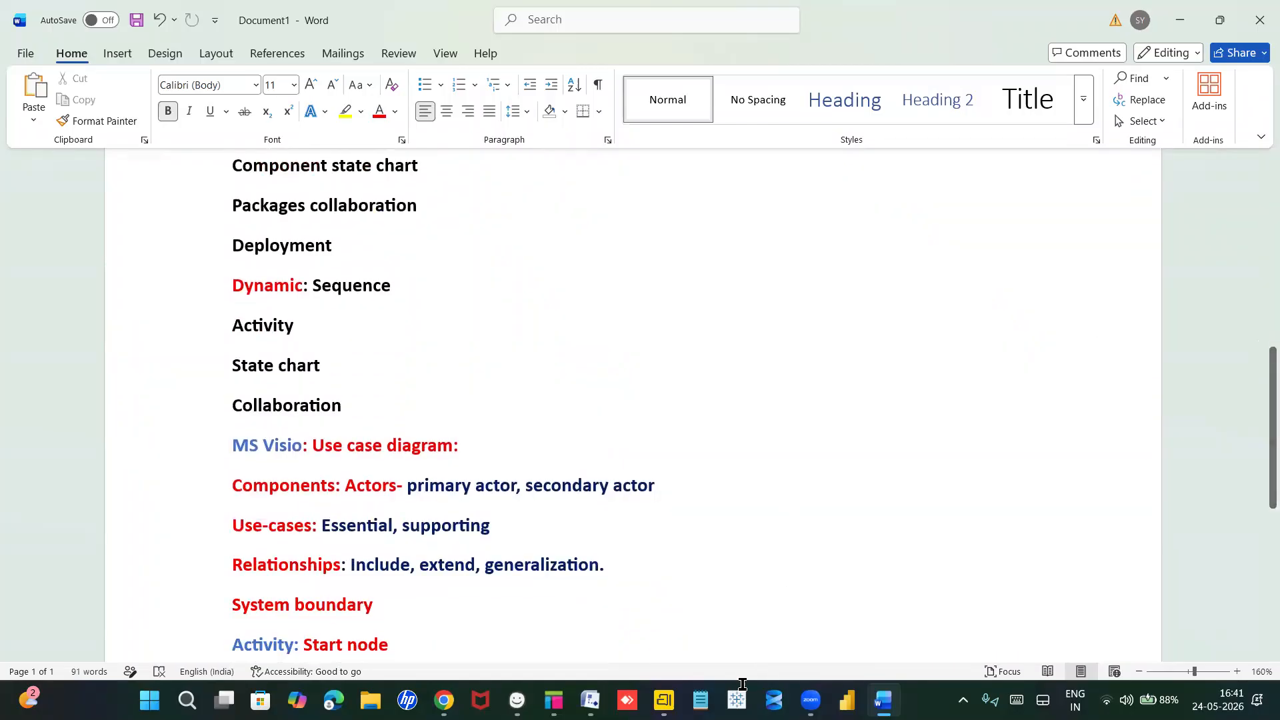
pyautogui.scroll(-3, 675, 517)
pyautogui.scroll(-5, 675, 517)
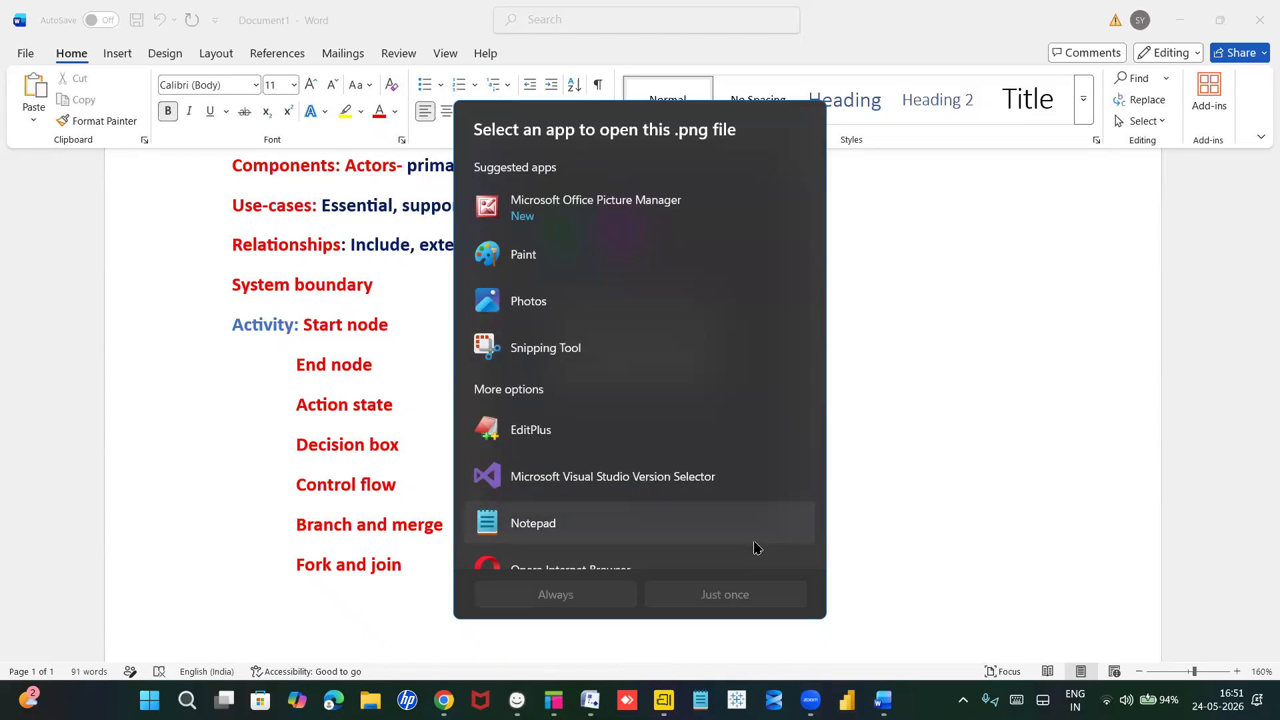
# Step: Move the app choice up from Notepad to Photos in the .png open-with prompt
pyautogui.press('Up')
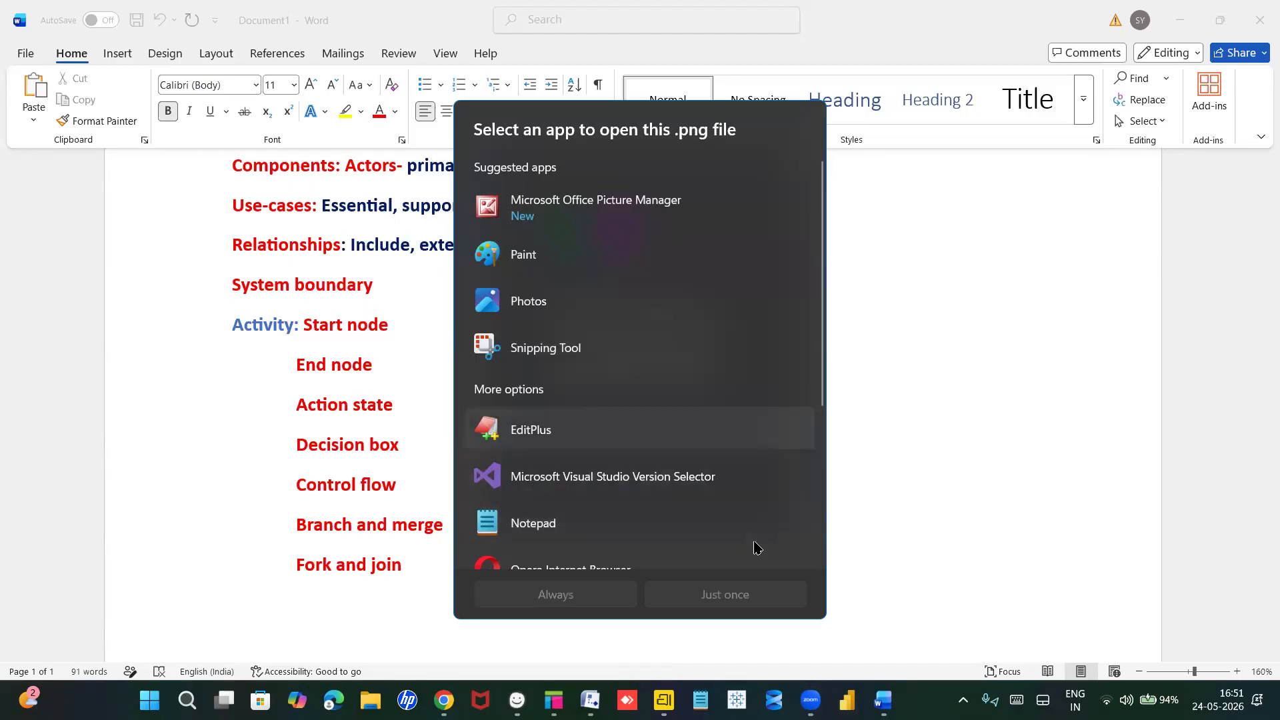
pyautogui.press('Up')
pyautogui.press('Up')
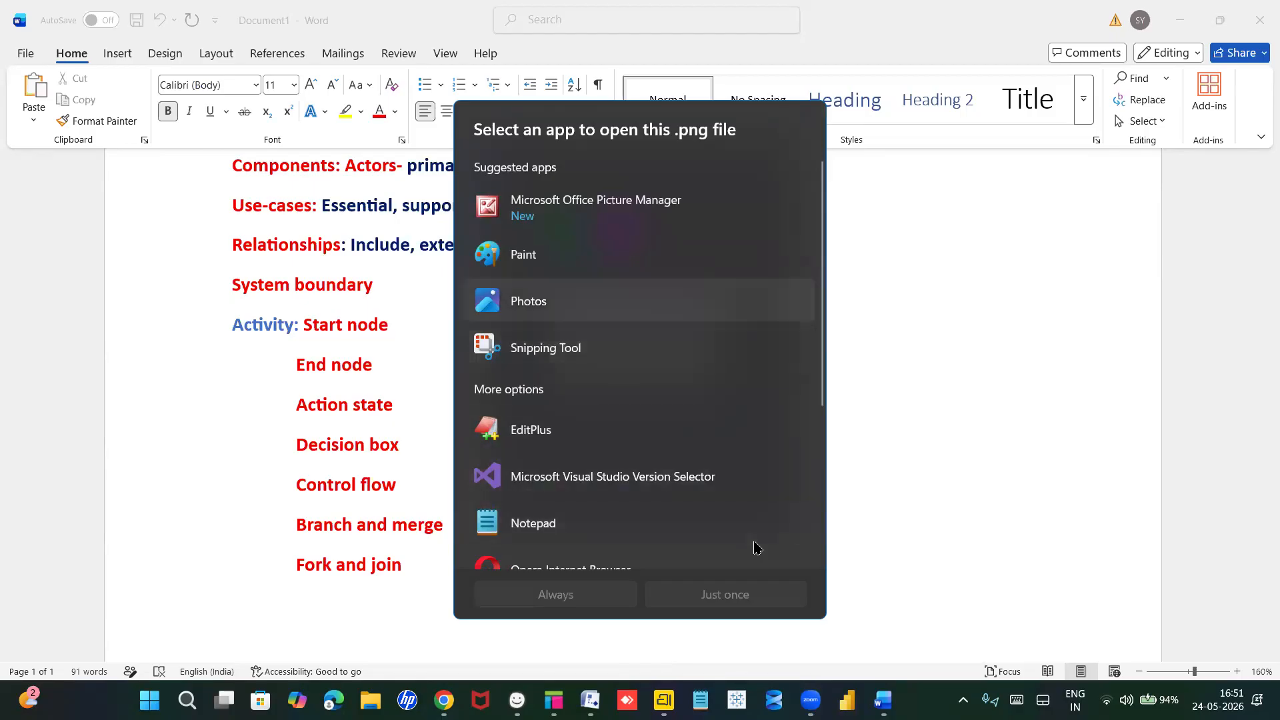
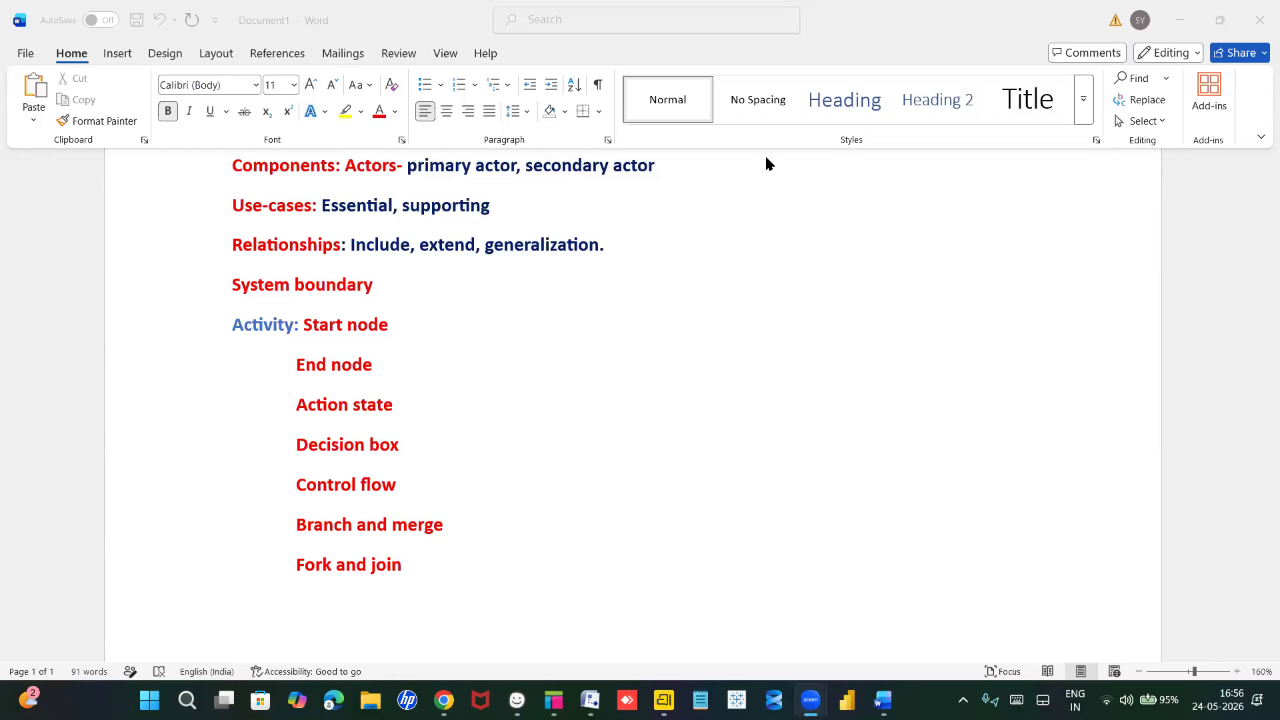
# Step: Correct the last list item from 'Fork and join' to 'Fork and joint'
pyautogui.click(418, 563)
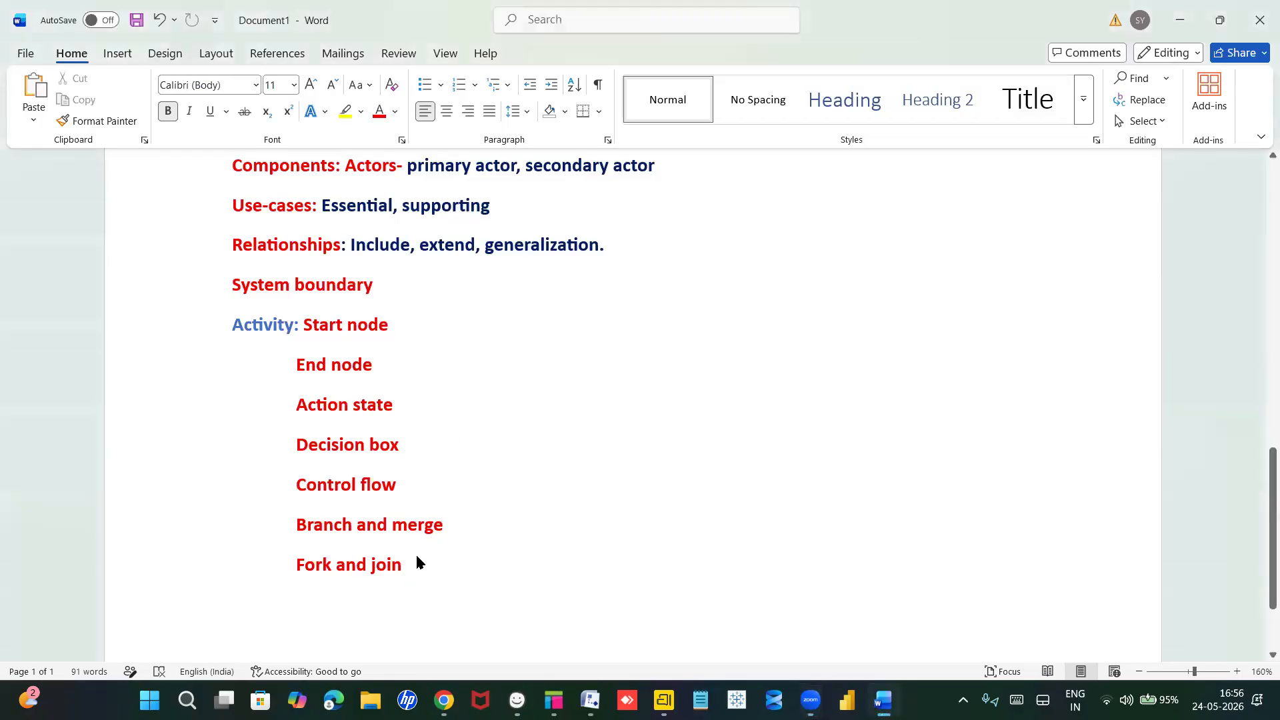
pyautogui.press('Return')
pyautogui.scroll(-2, 418, 563)
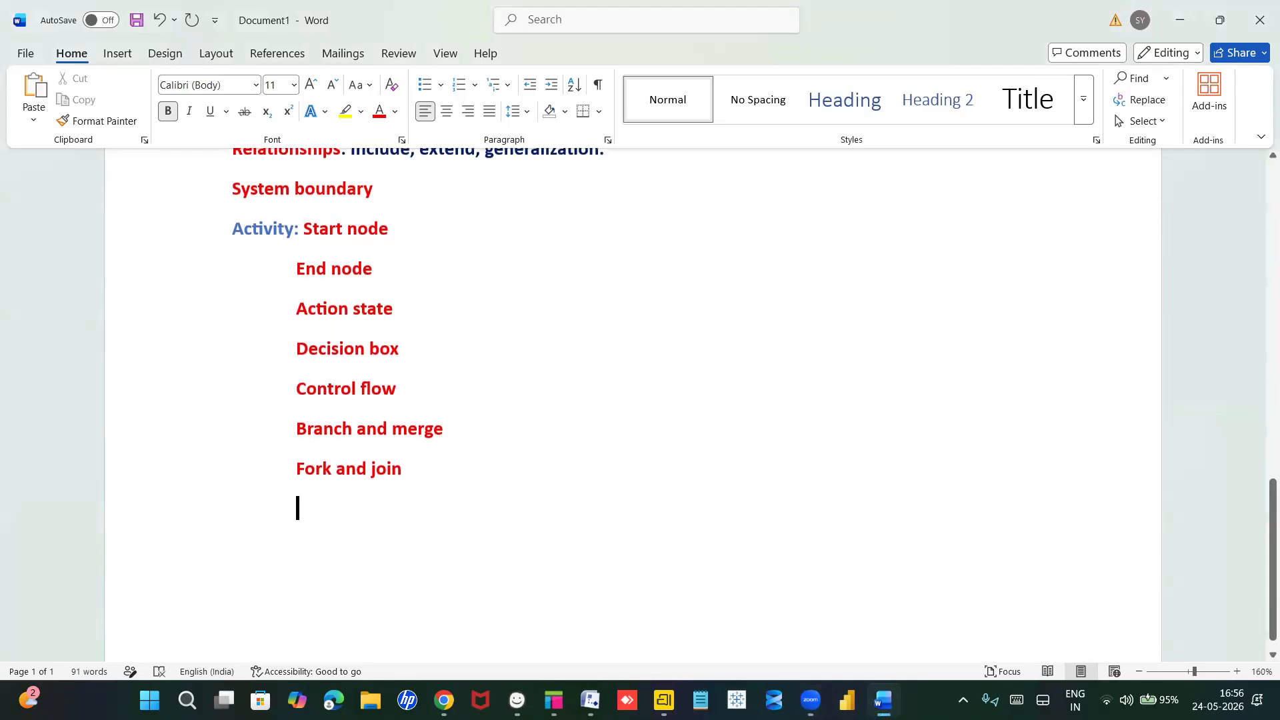
pyautogui.scroll(-1, 418, 563)
pyautogui.press('BackSpace')
pyautogui.press('BackSpace')
pyautogui.press('BackSpace')
pyautogui.press('BackSpace')
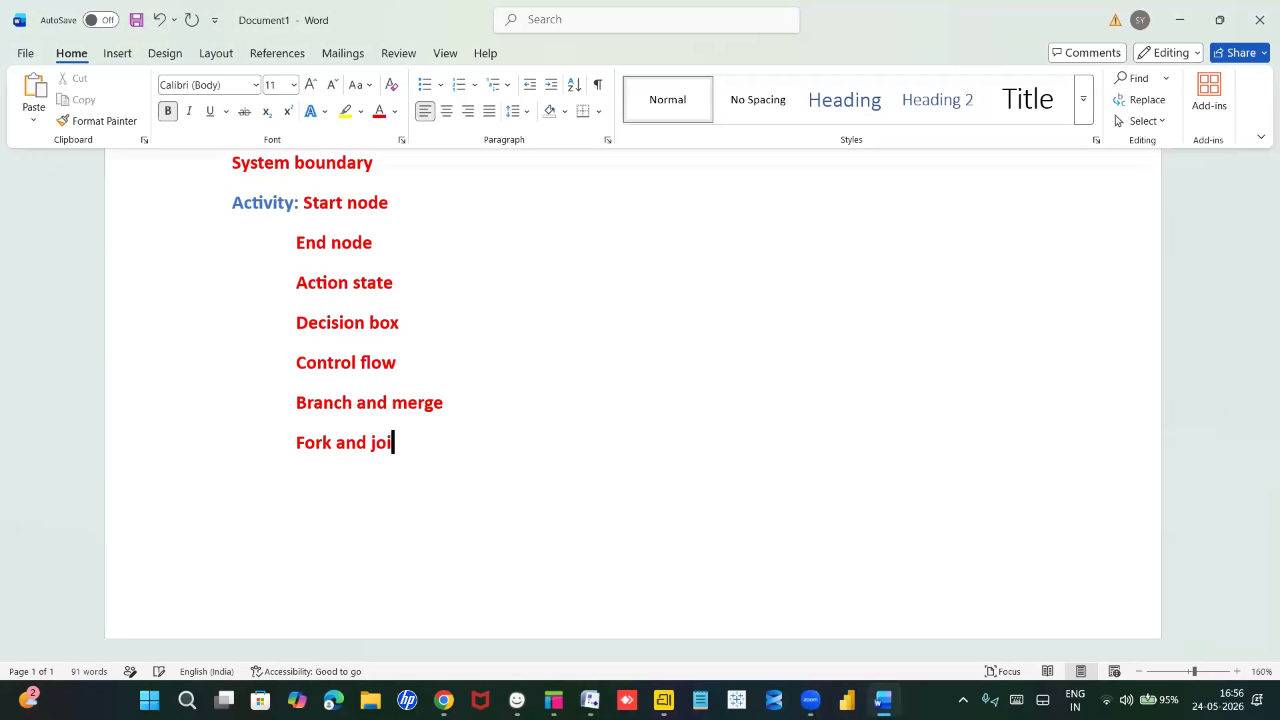
pyautogui.write('n')
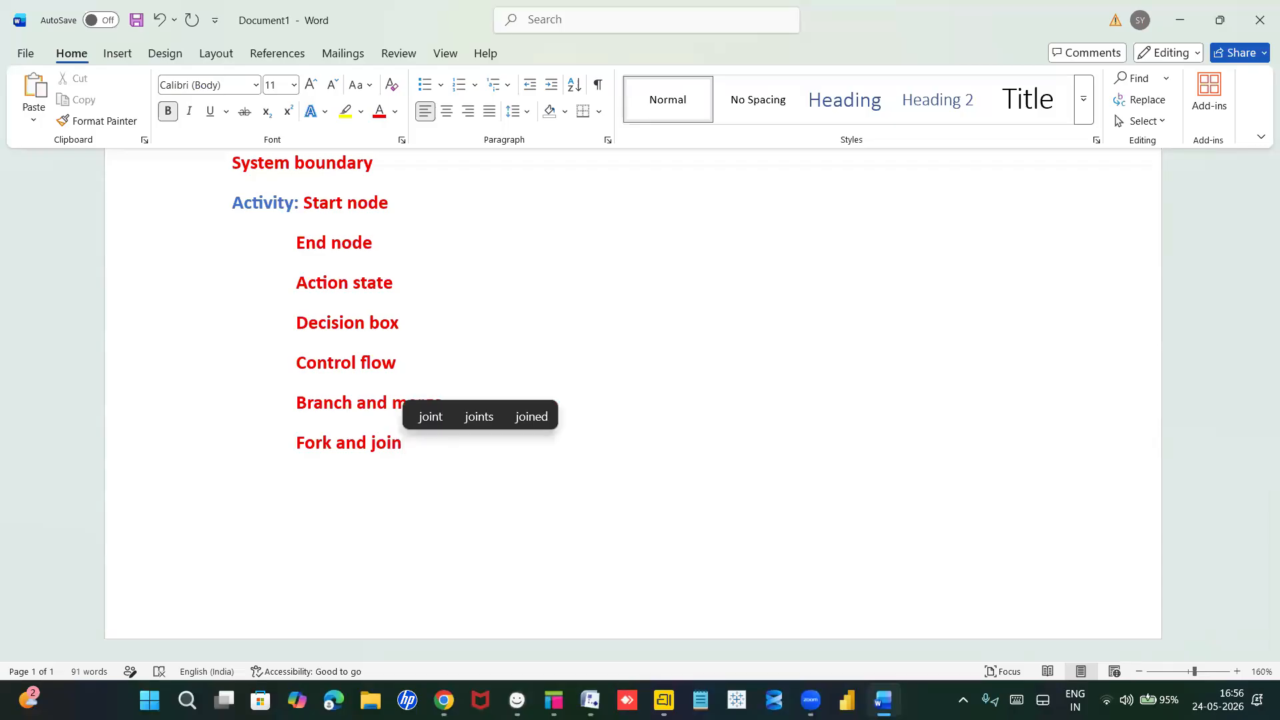
pyautogui.write('t')
# Step: Add an unindented line 'Balsamiq: It is Prototyping tool' and select its description
pyautogui.press('Return')
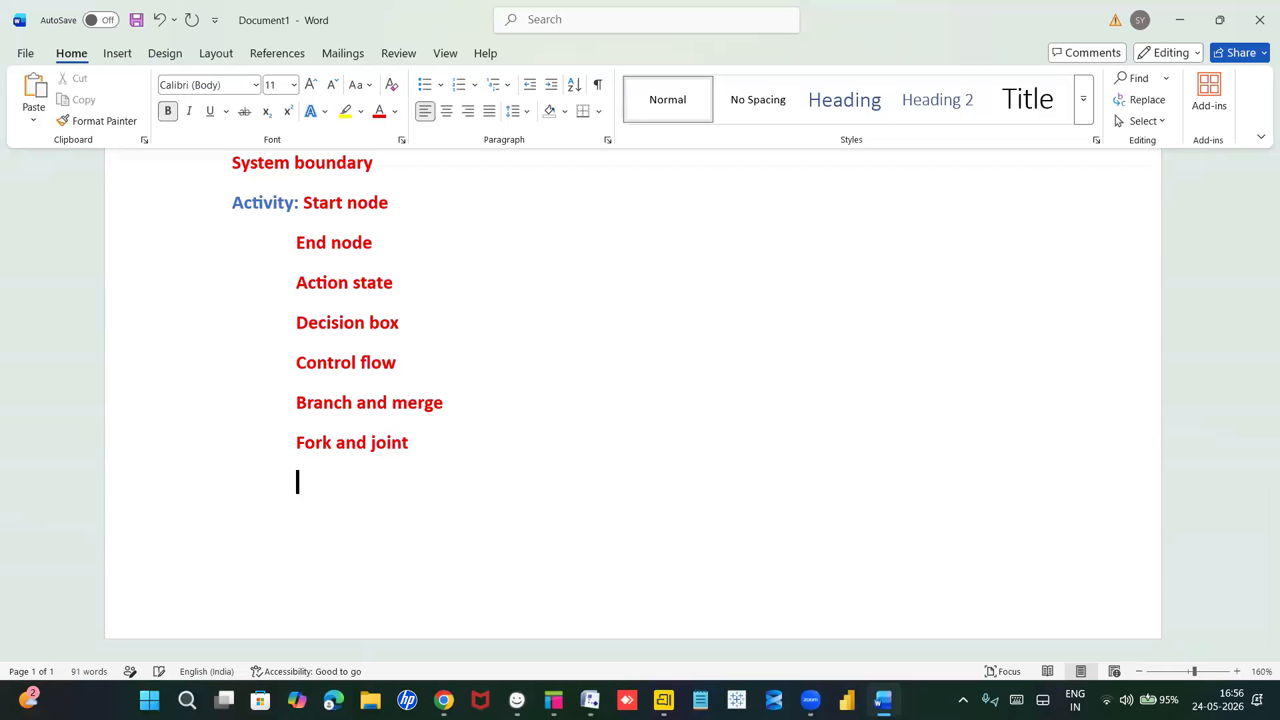
pyautogui.press('BackSpace')
pyautogui.write('B')
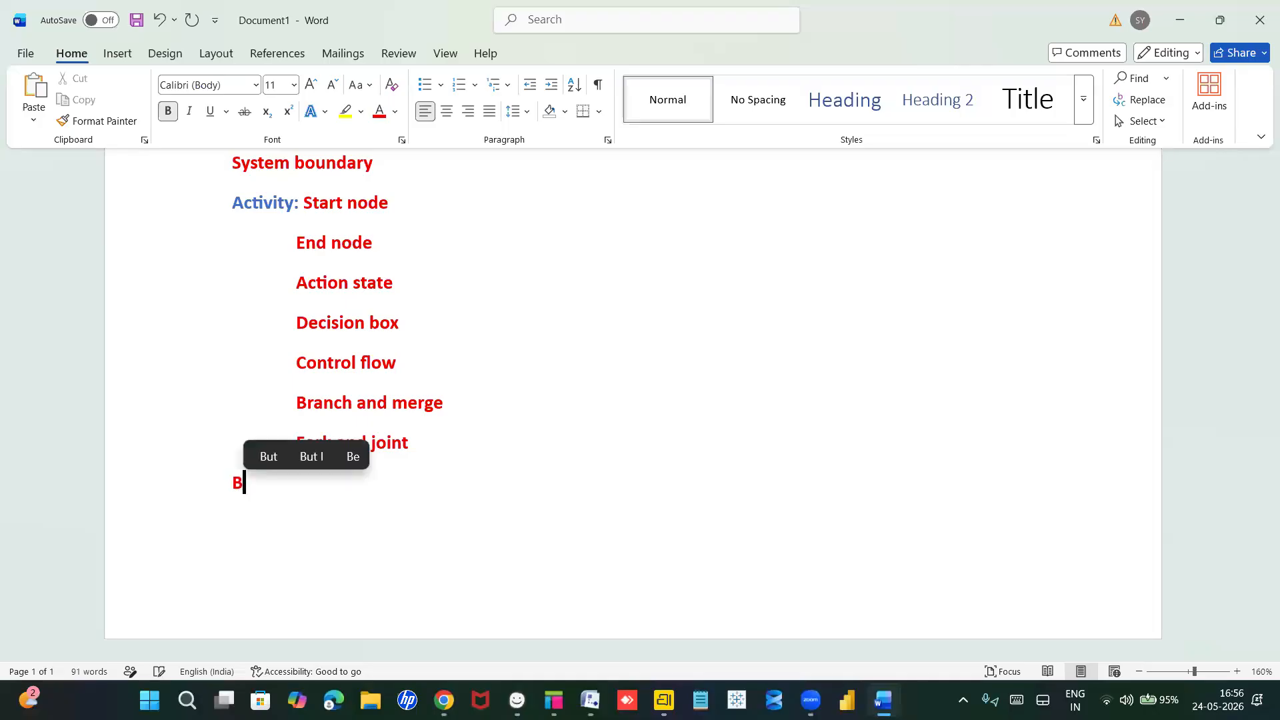
pyautogui.write('alsamiq')
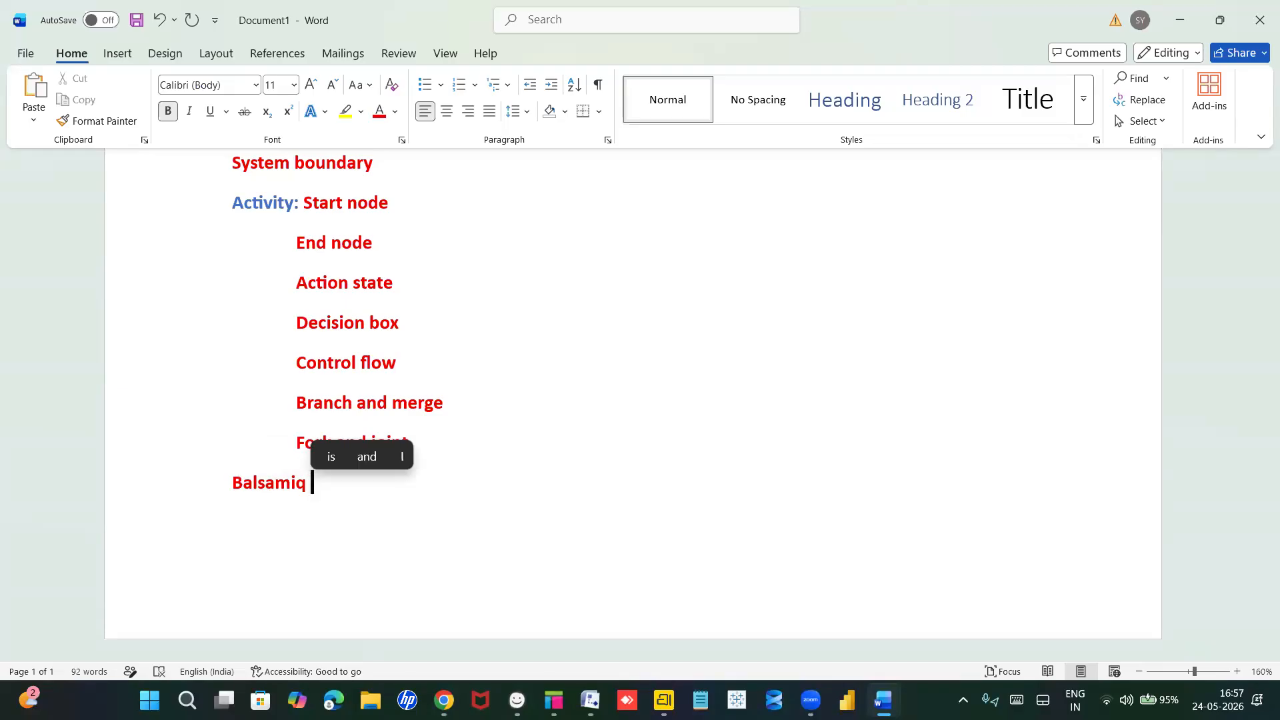
pyautogui.press('BackSpace')
pyautogui.write(': ')
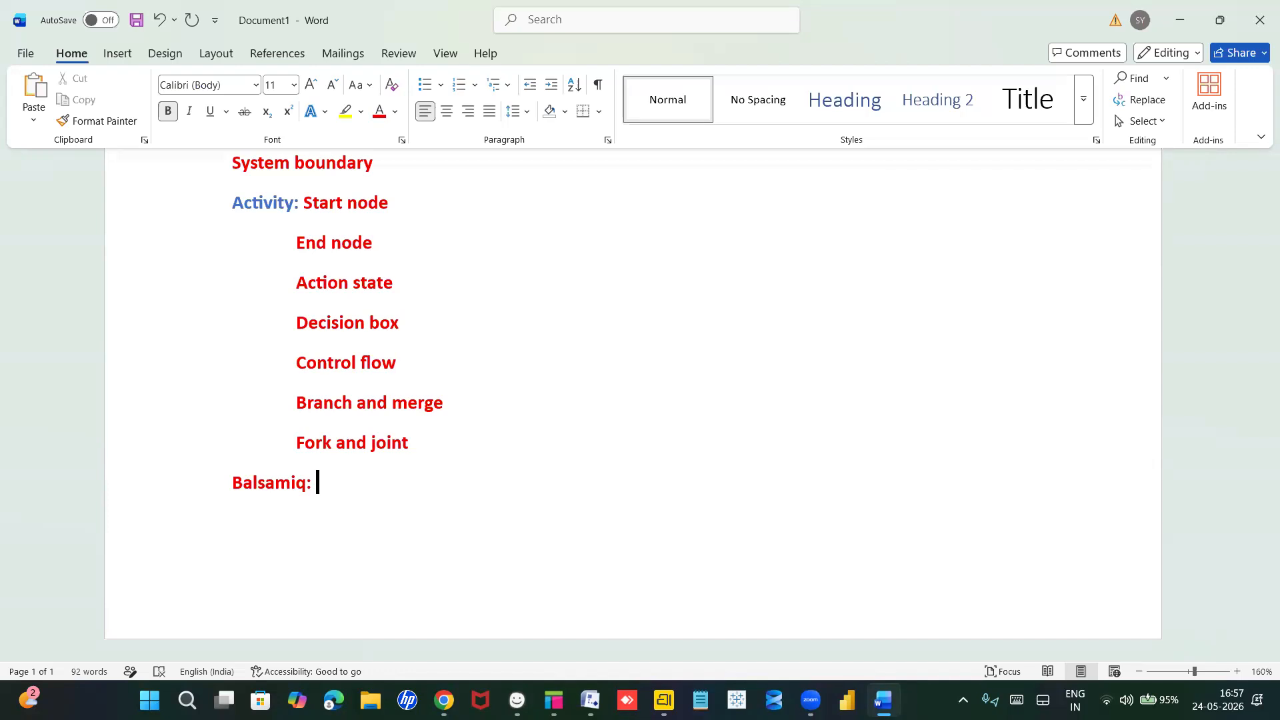
pyautogui.write('It is P')
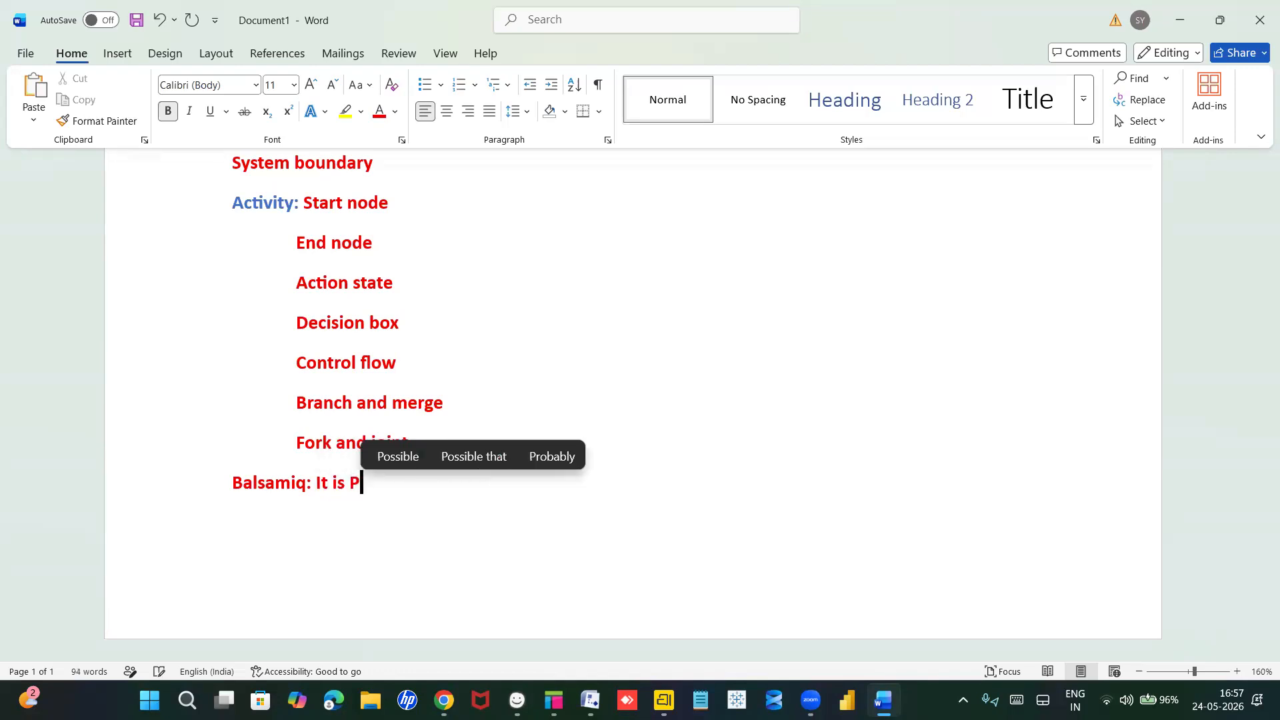
pyautogui.write('rototy')
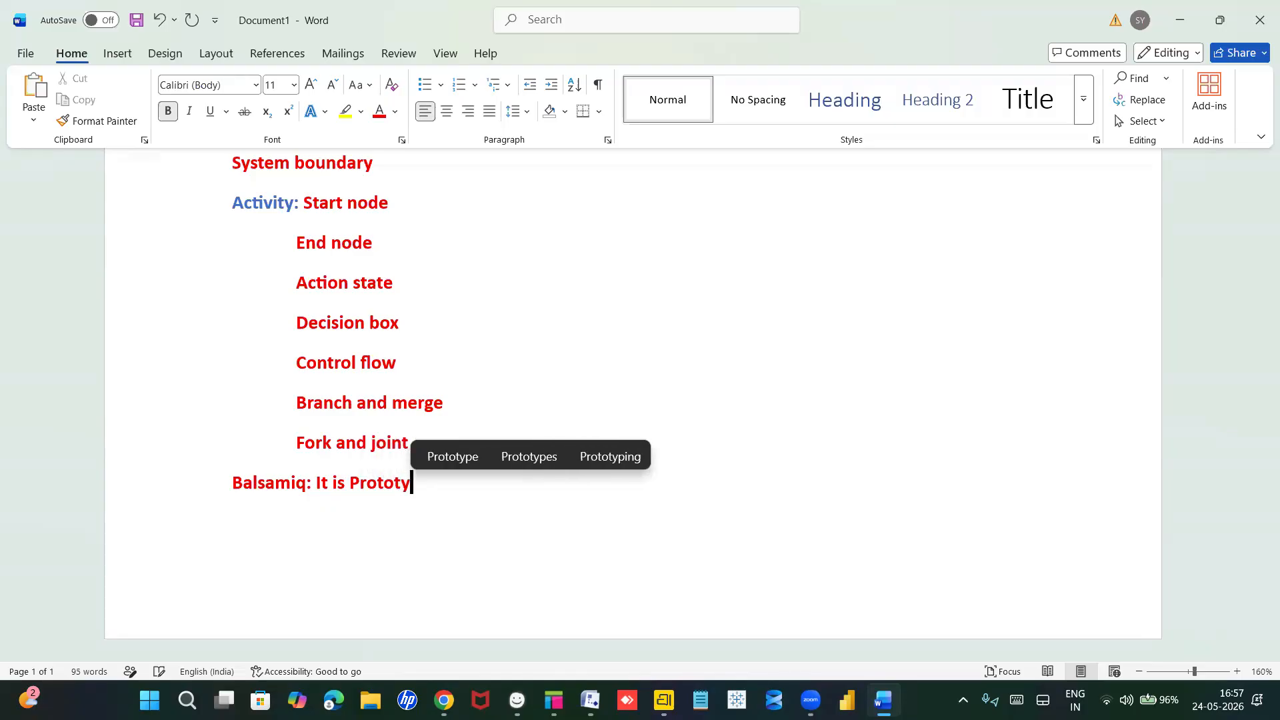
pyautogui.write('ping tool')
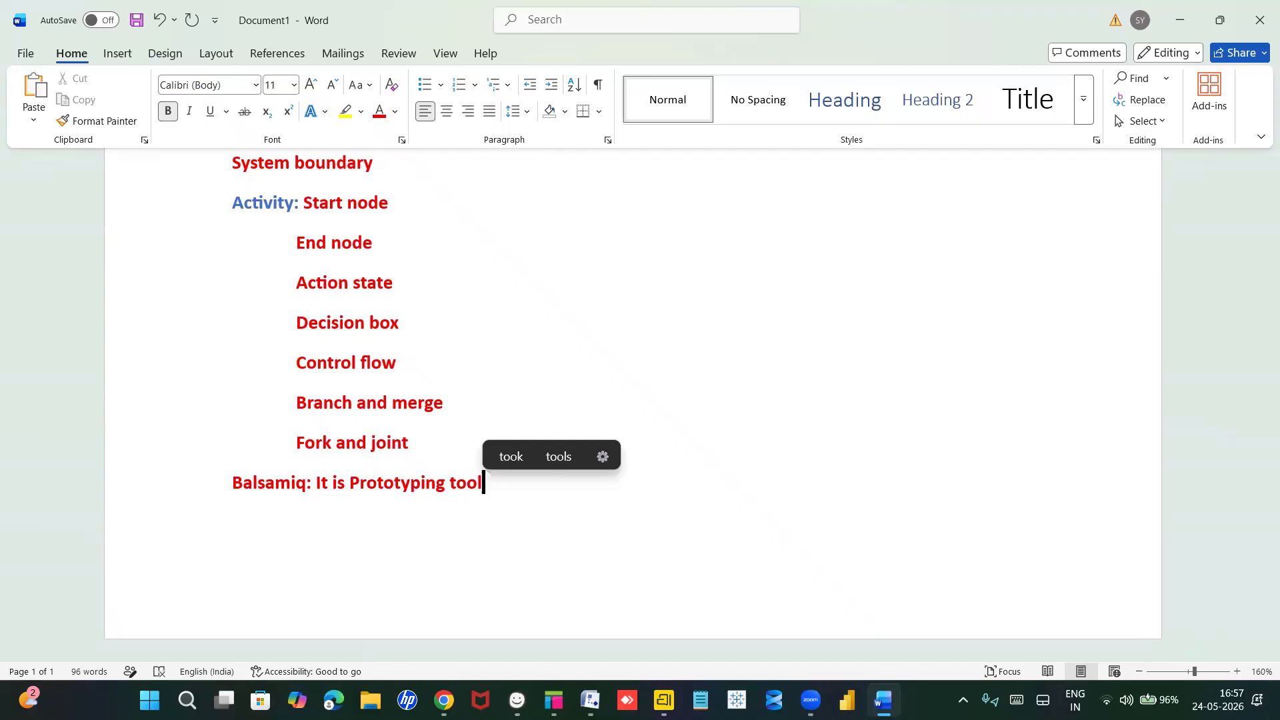
pyautogui.moveTo(317, 488); pyautogui.dragTo(483, 522)
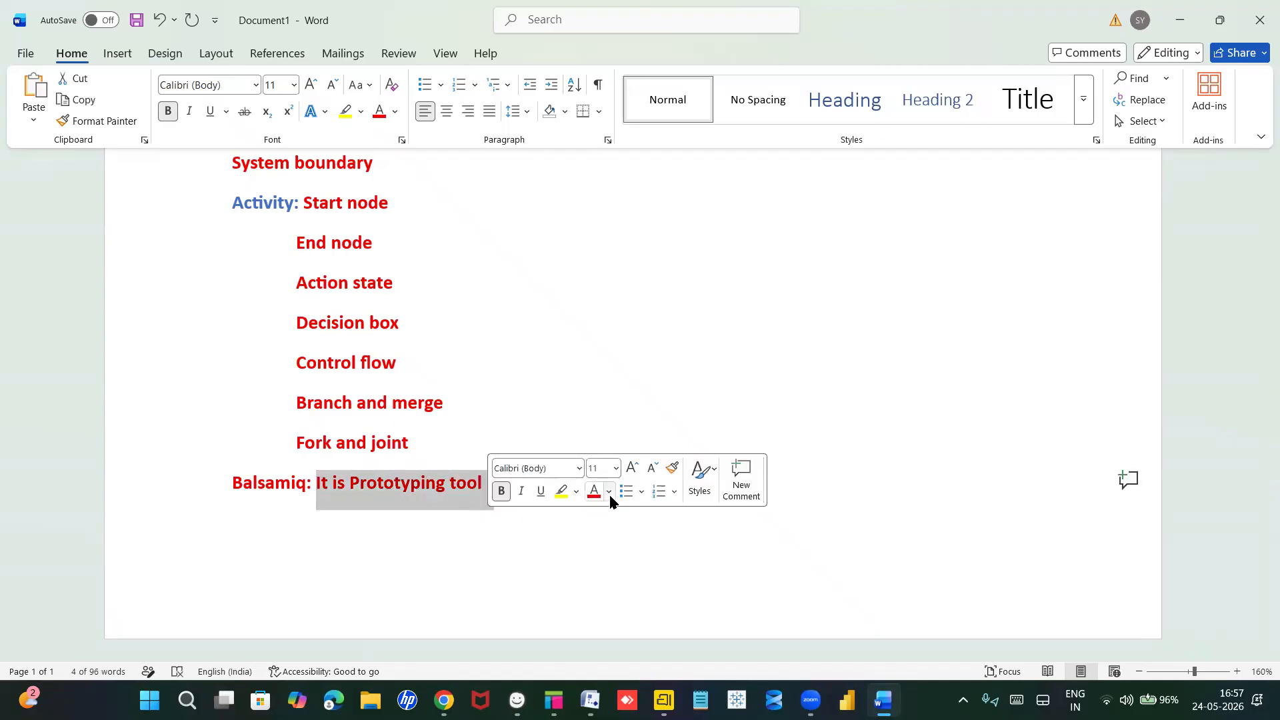
# Step: Recolour the selected 'It is Prototyping tool' text to Dark Blue with the mini toolbar
pyautogui.click(609, 493)
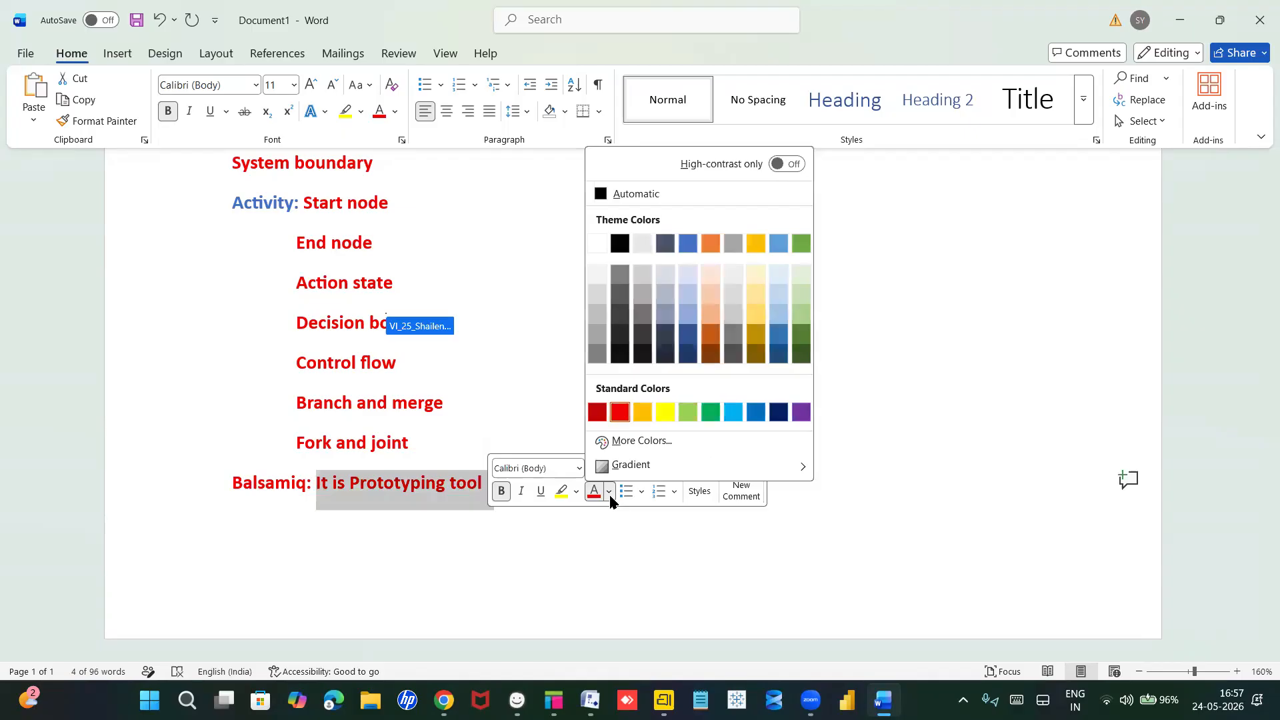
pyautogui.click(777, 412)
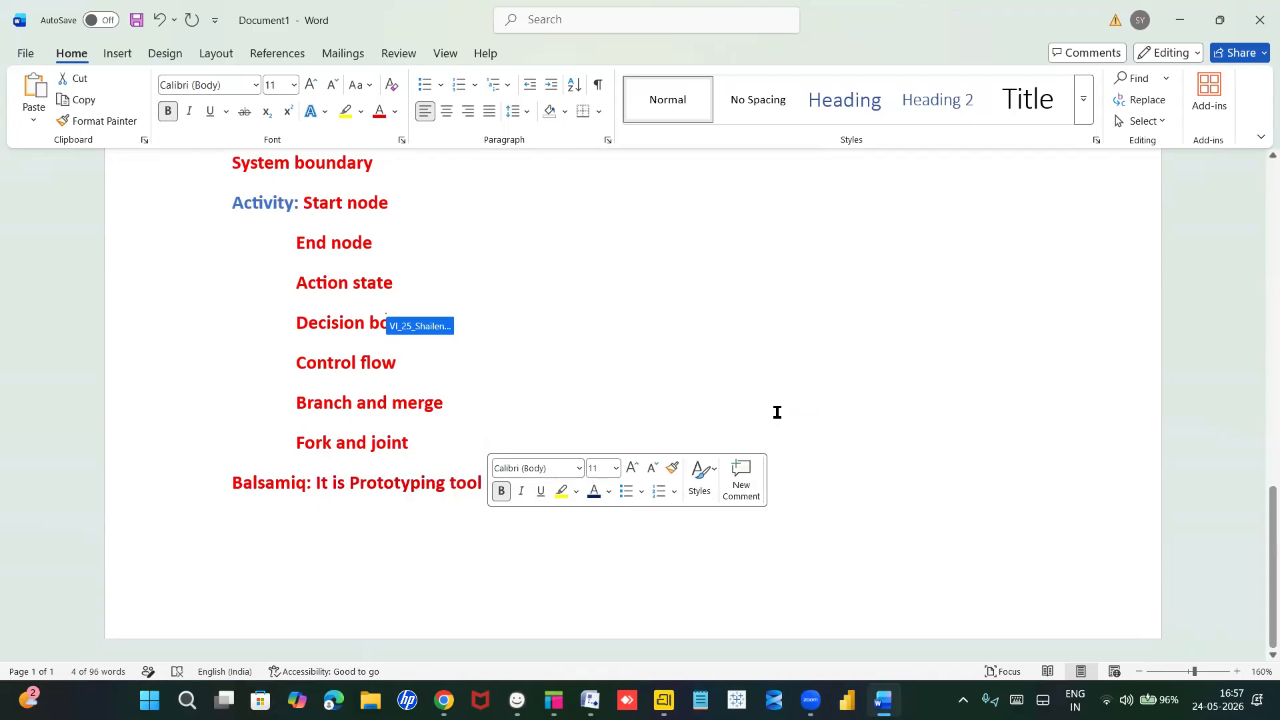
pyautogui.click(666, 371)
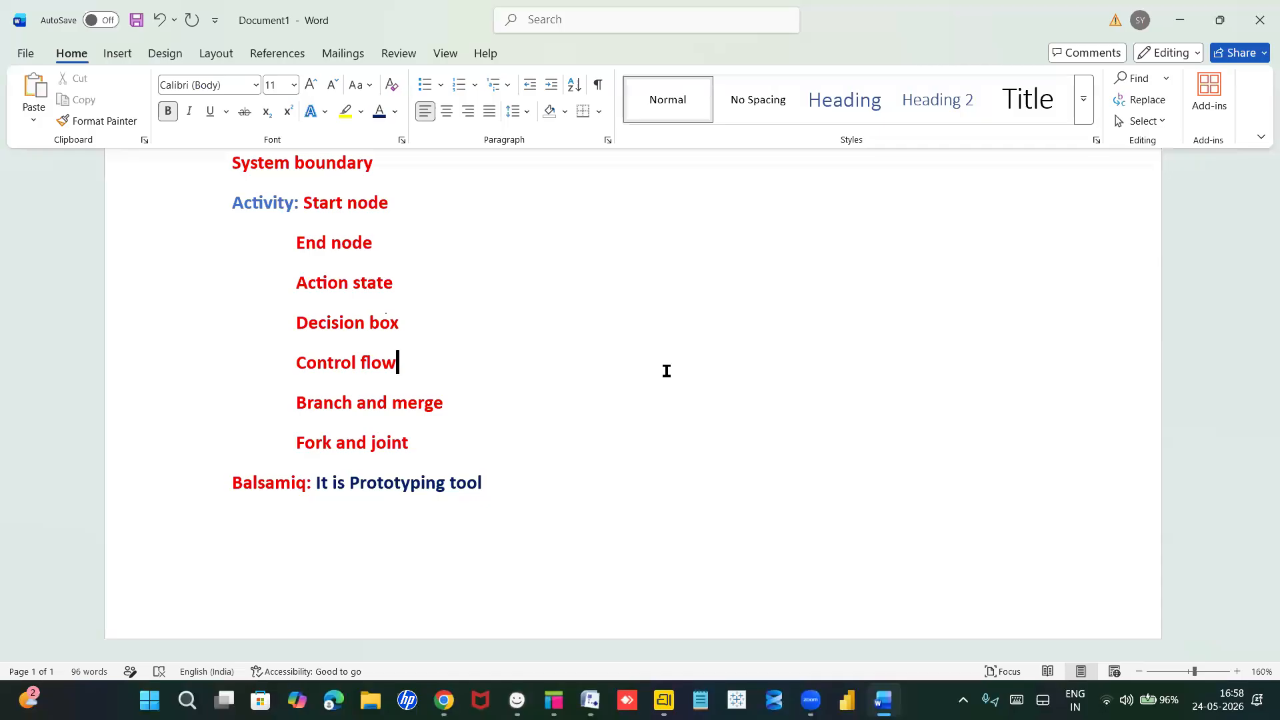
# Step: Insert a page break after the Balsamiq line and type 'Wire frames, mockups, prototypes'
pyautogui.click(500, 483)
pyautogui.hotkey('ctrl', 'Return')
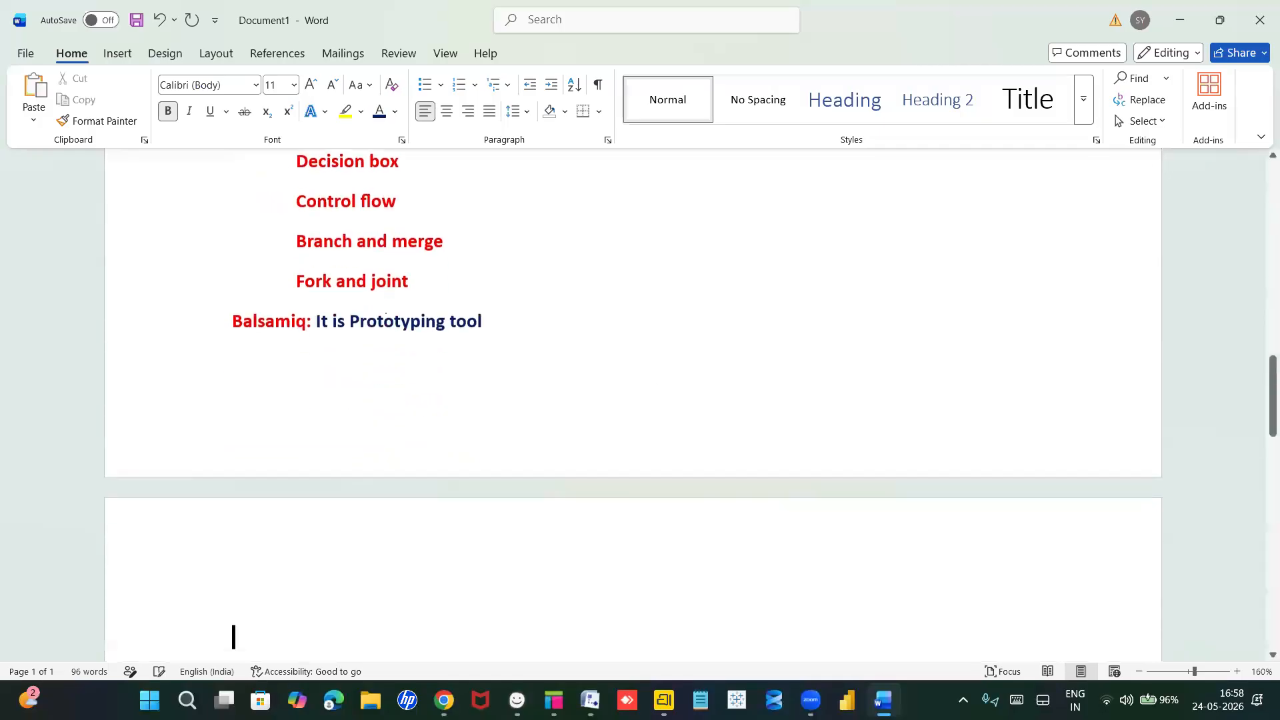
pyautogui.write('Wire fra')
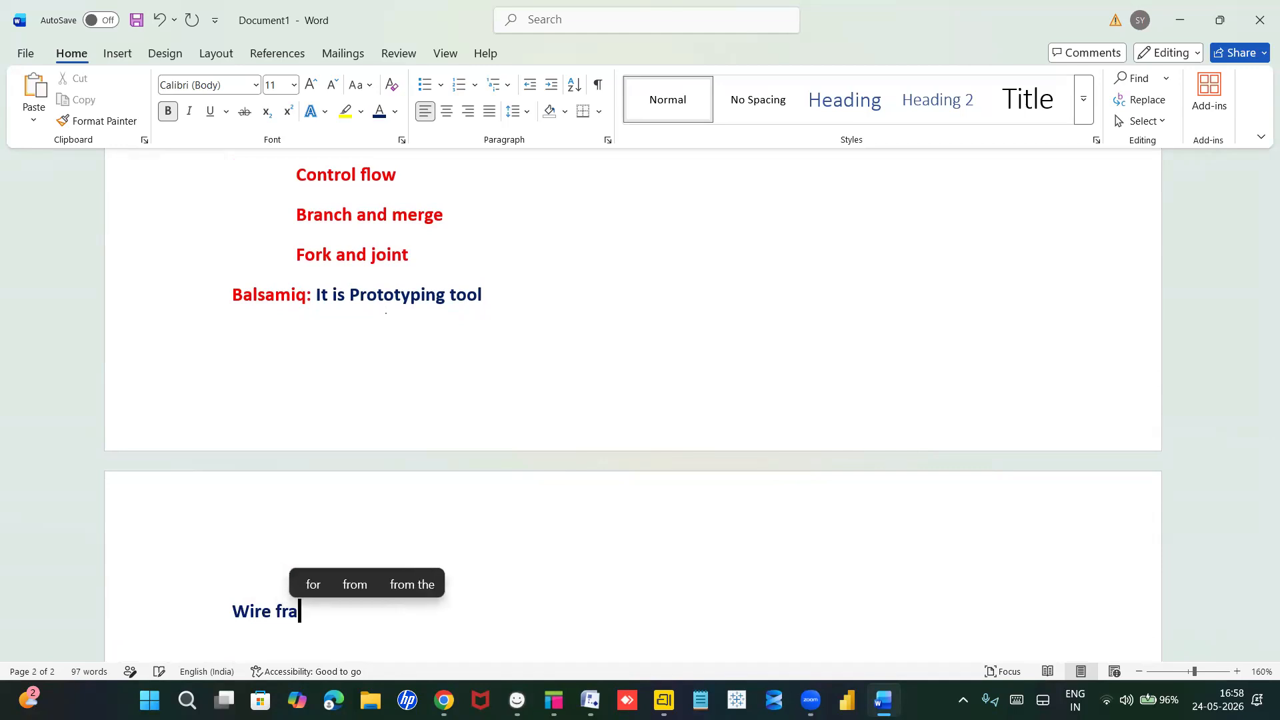
pyautogui.write('mes, m')
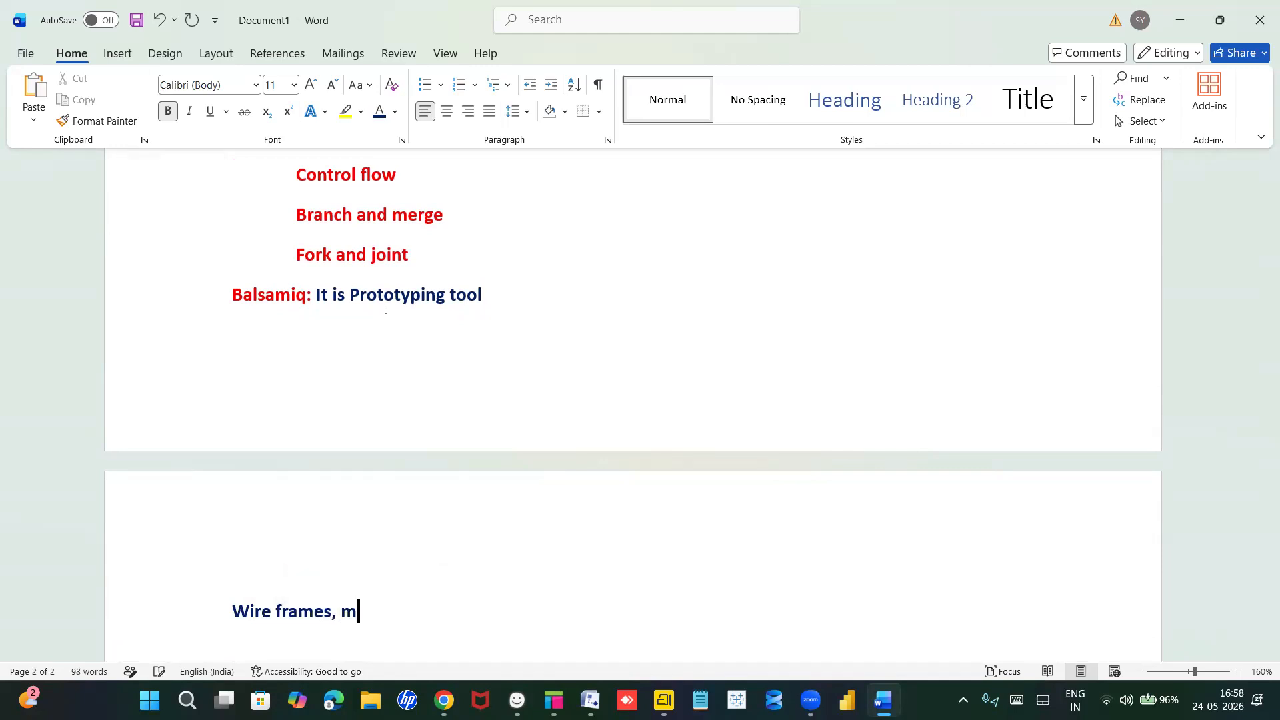
pyautogui.write('ockups, protop')
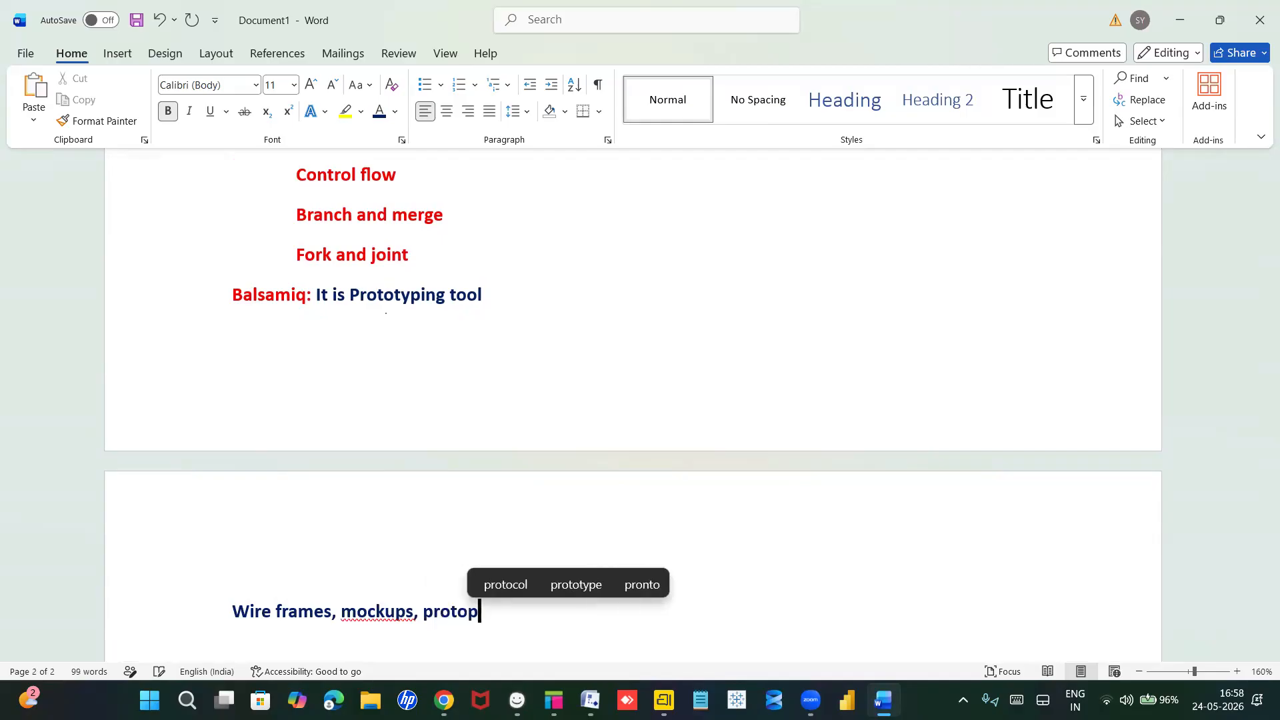
pyautogui.press('BackSpace')
pyautogui.write('types')
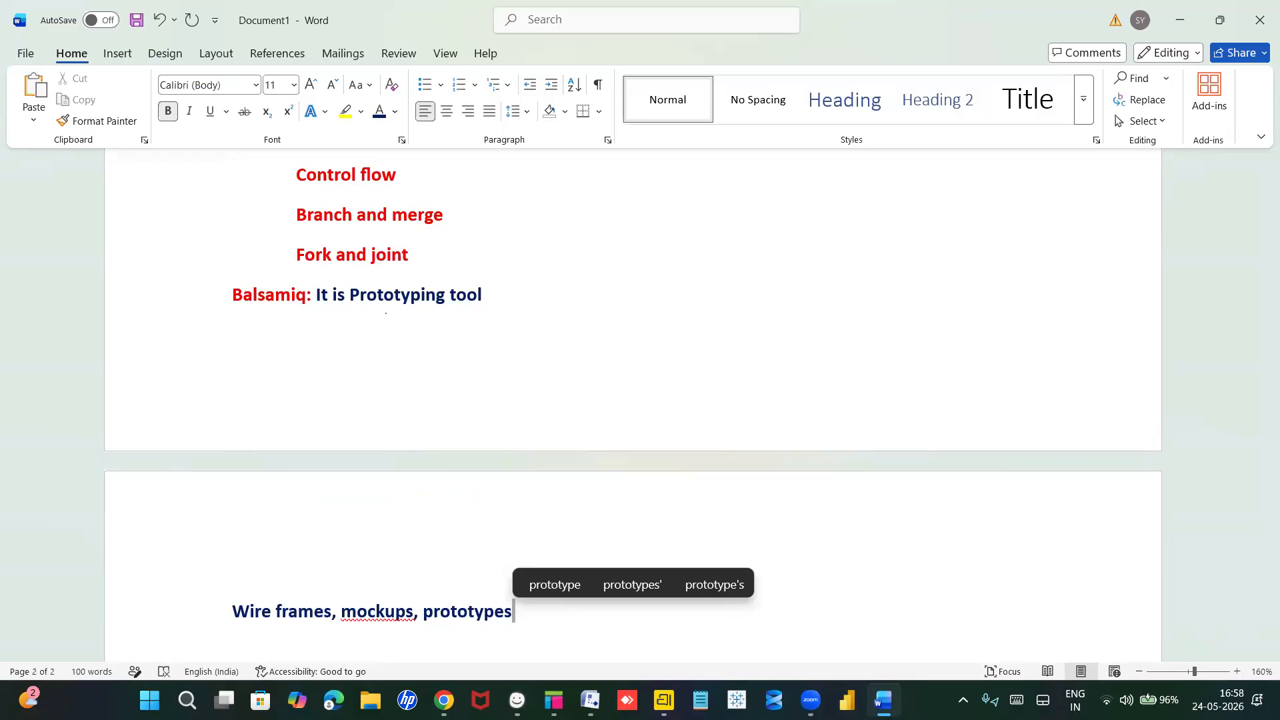
# Step: Delete 'prototypes' and the comma before it from the new line
pyautogui.scroll(-3, 633, 400)
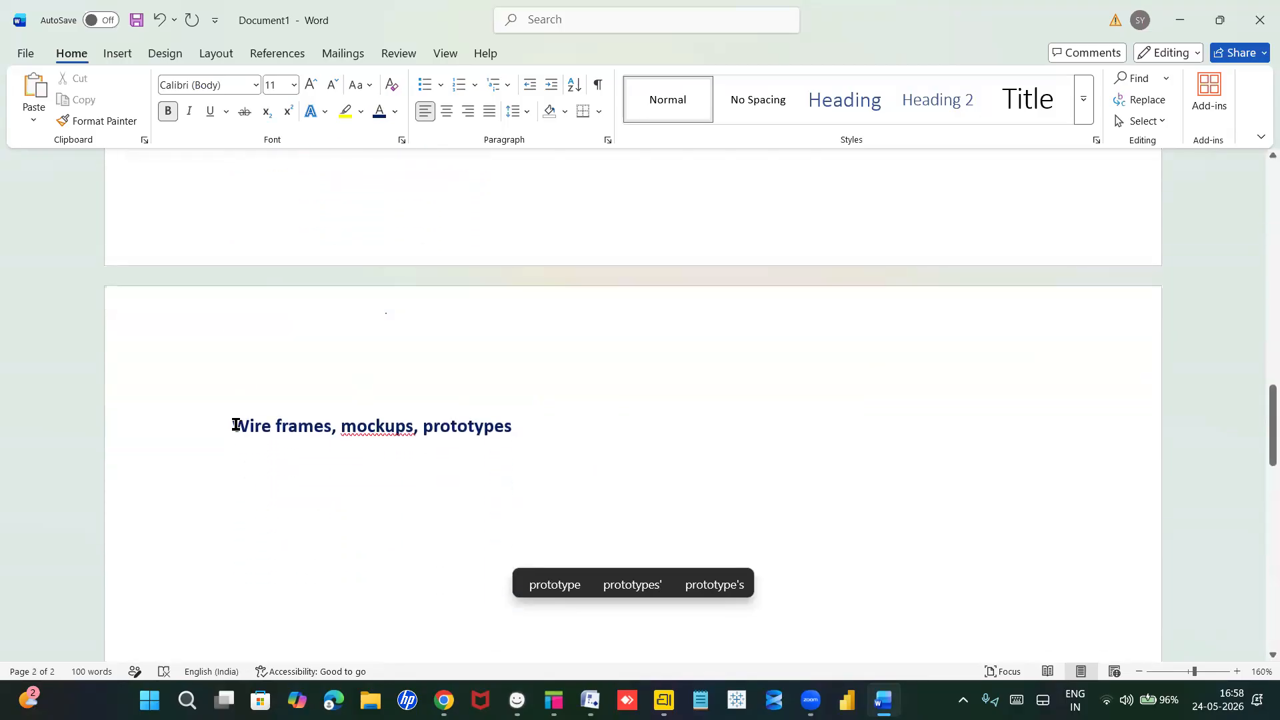
pyautogui.tripleClick(510, 427)
pyautogui.click(557, 514)
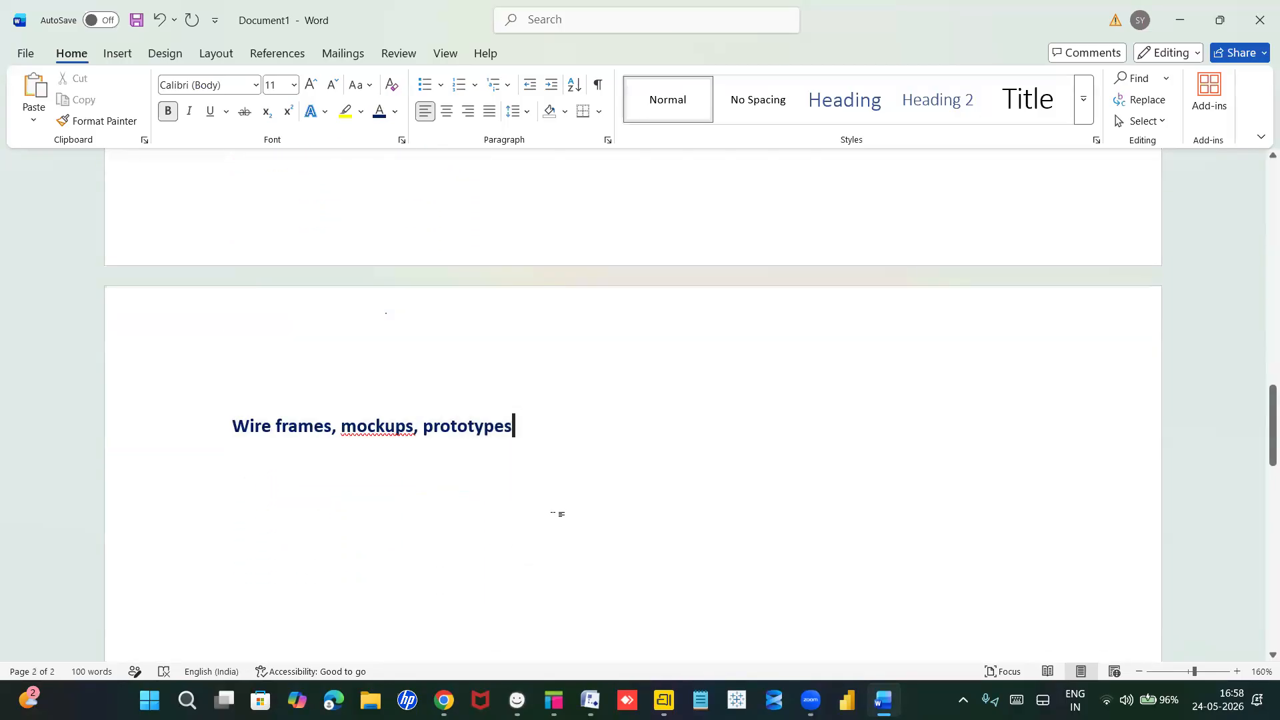
pyautogui.scroll(3, 551, 517)
pyautogui.scroll(-1, 553, 518)
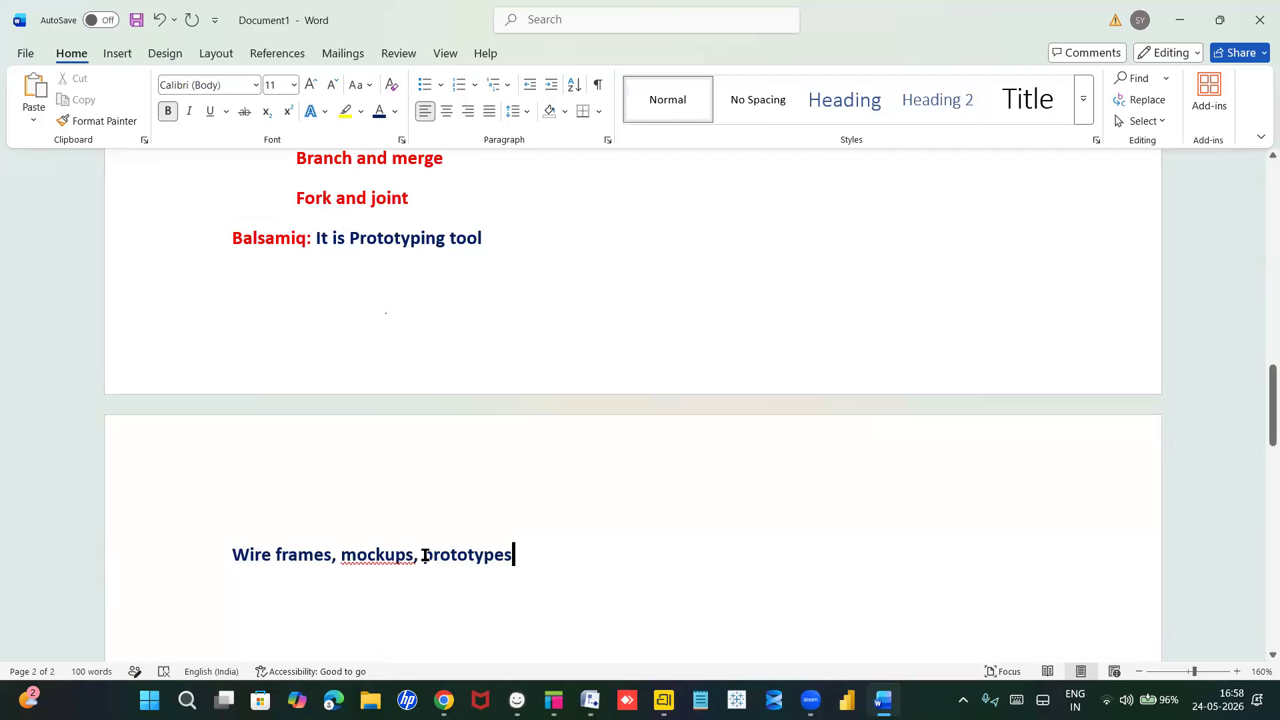
pyautogui.doubleClick(501, 554)
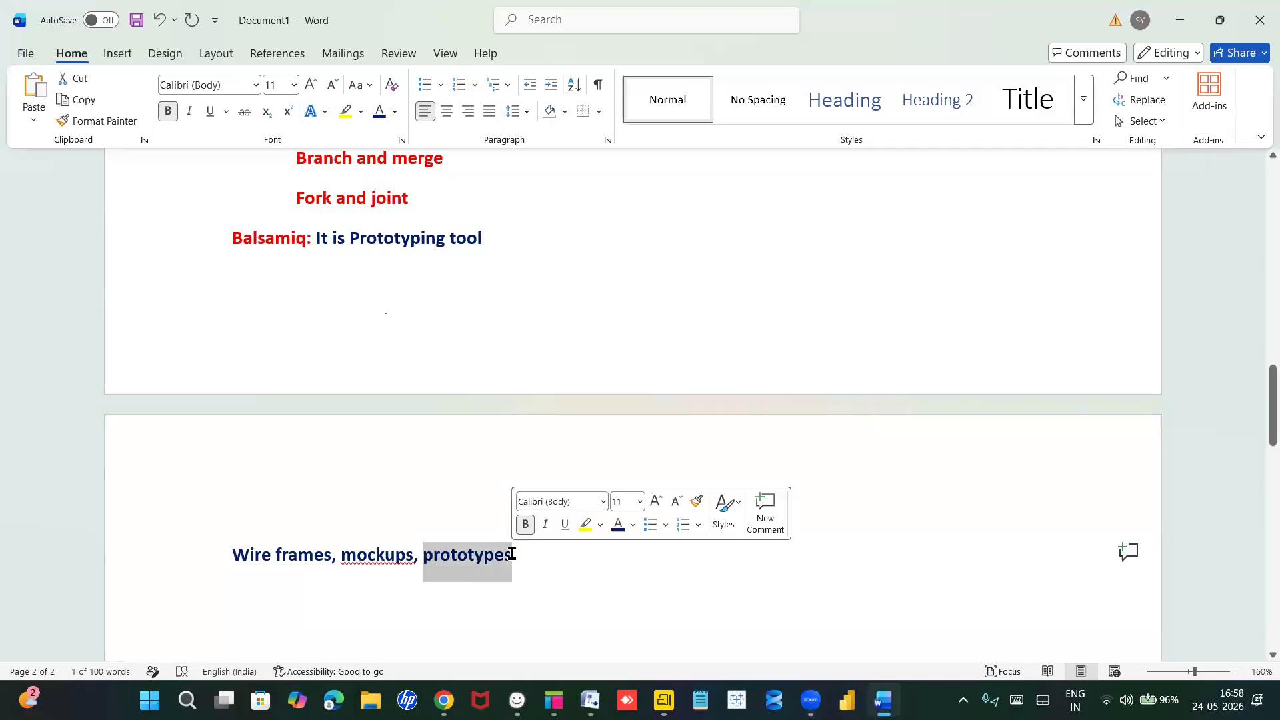
pyautogui.press('BackSpace')
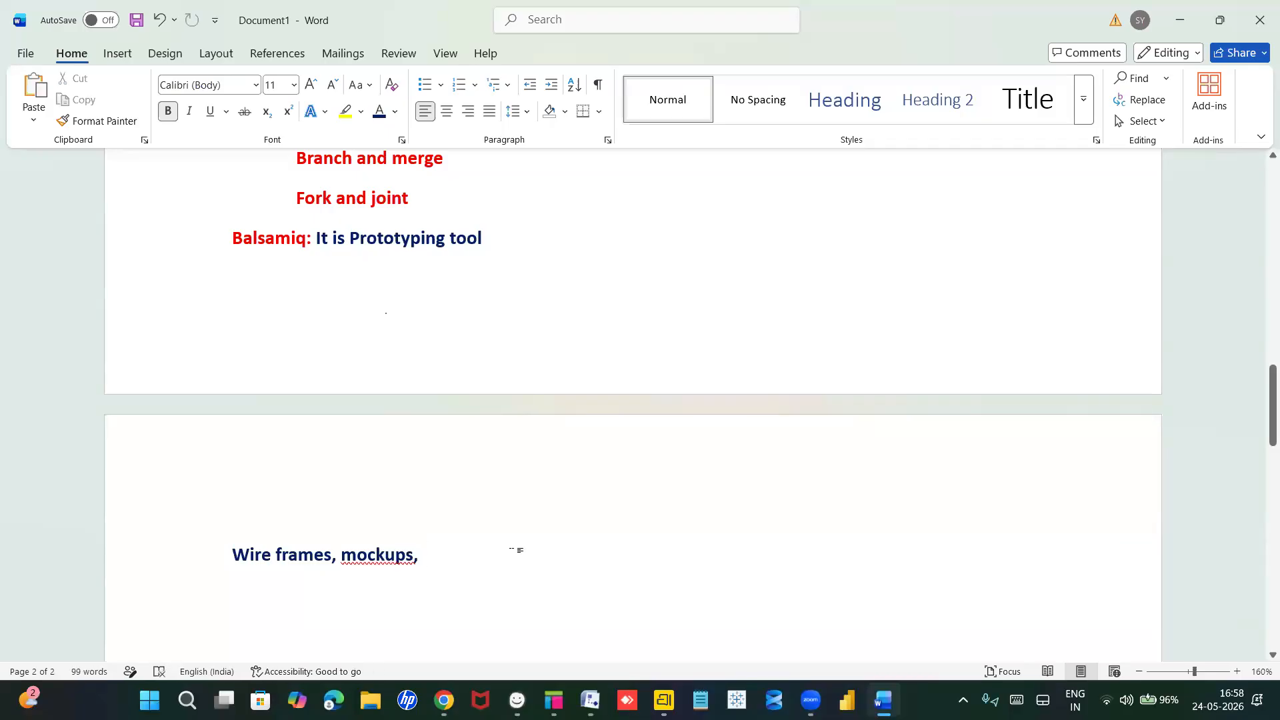
pyautogui.press('BackSpace')
pyautogui.press('BackSpace')
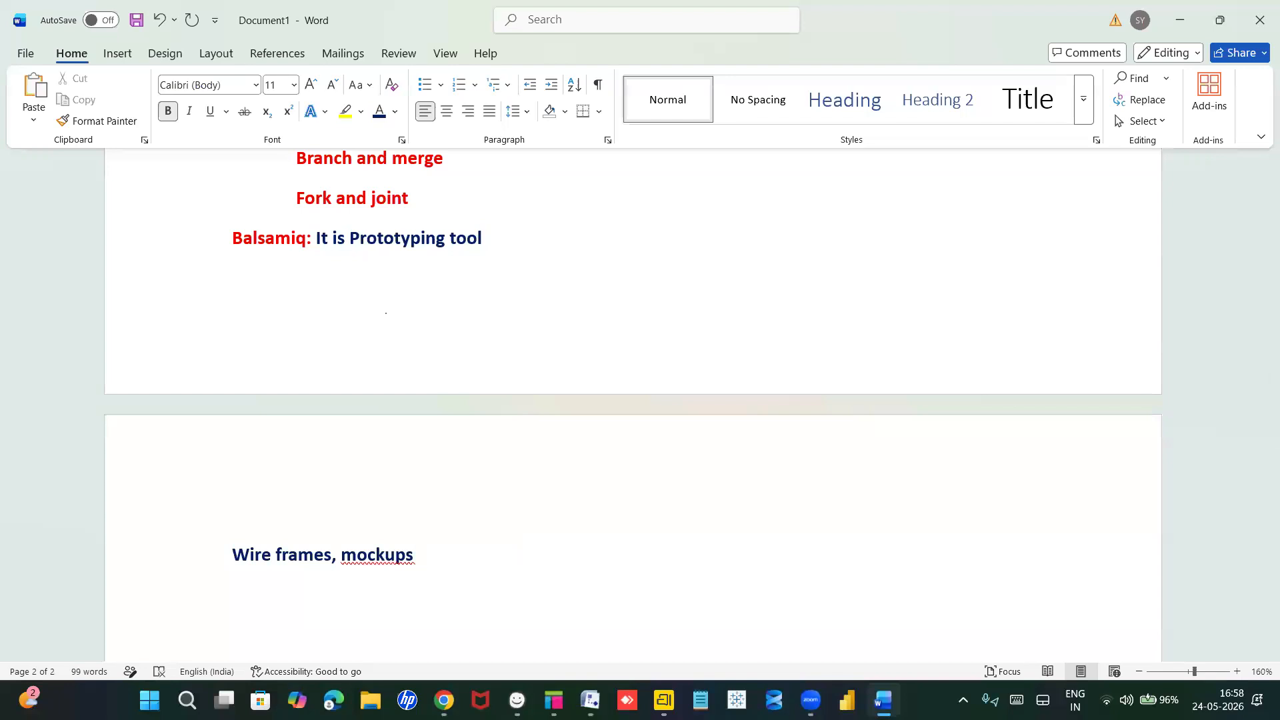
# Step: Capitalise 'Mockups', change the comma after 'frames' to a colon, and move Mockups down a line
pyautogui.click(358, 554)
pyautogui.press('BackSpace')
pyautogui.write('M')
pyautogui.click(450, 565)
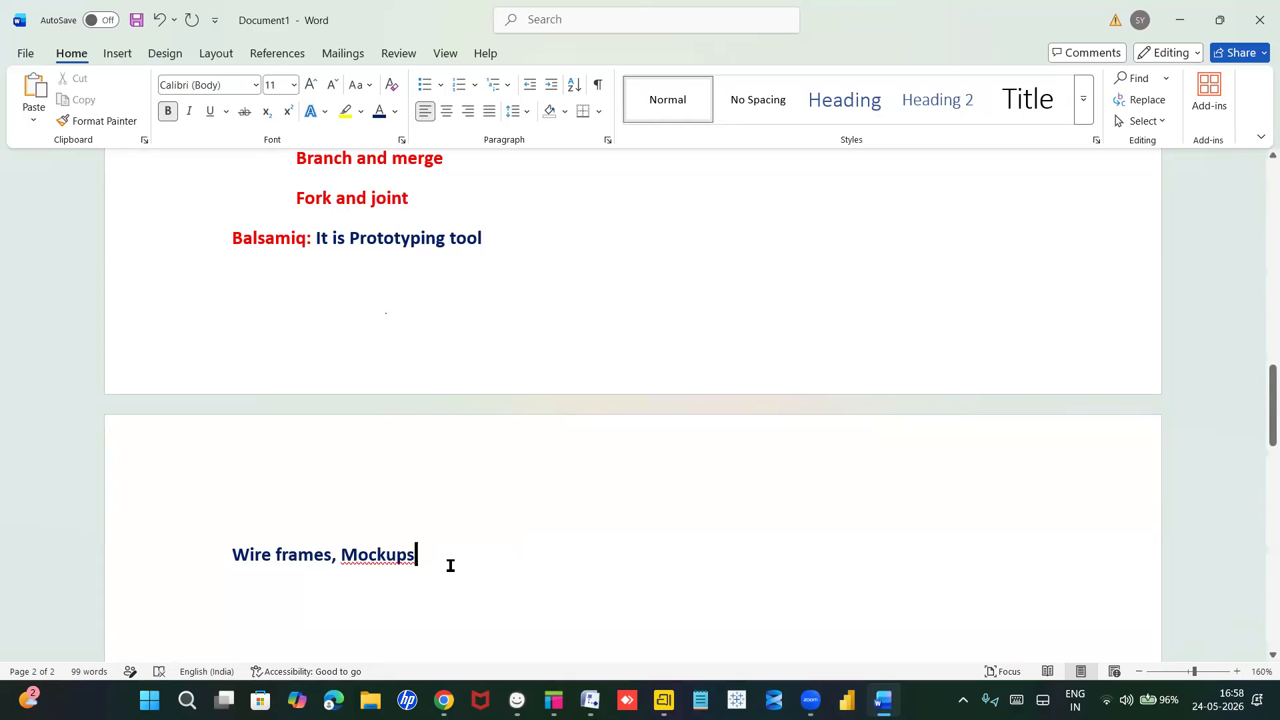
pyautogui.click(330, 554)
pyautogui.press('BackSpace')
pyautogui.write(':')
pyautogui.press('Return')
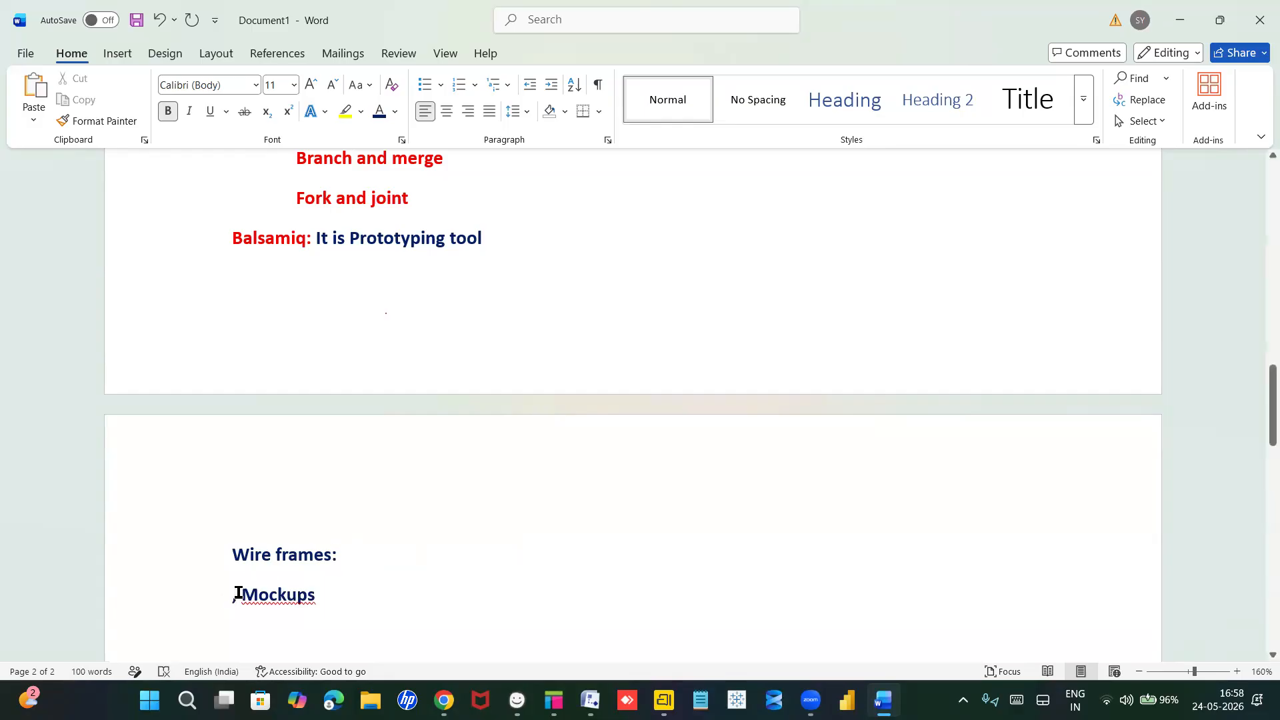
# Step: Remove the space before Mockups and add 'Blueprint' after 'Wire frames:' with a separating space
pyautogui.press('Delete')
pyautogui.click(347, 546)
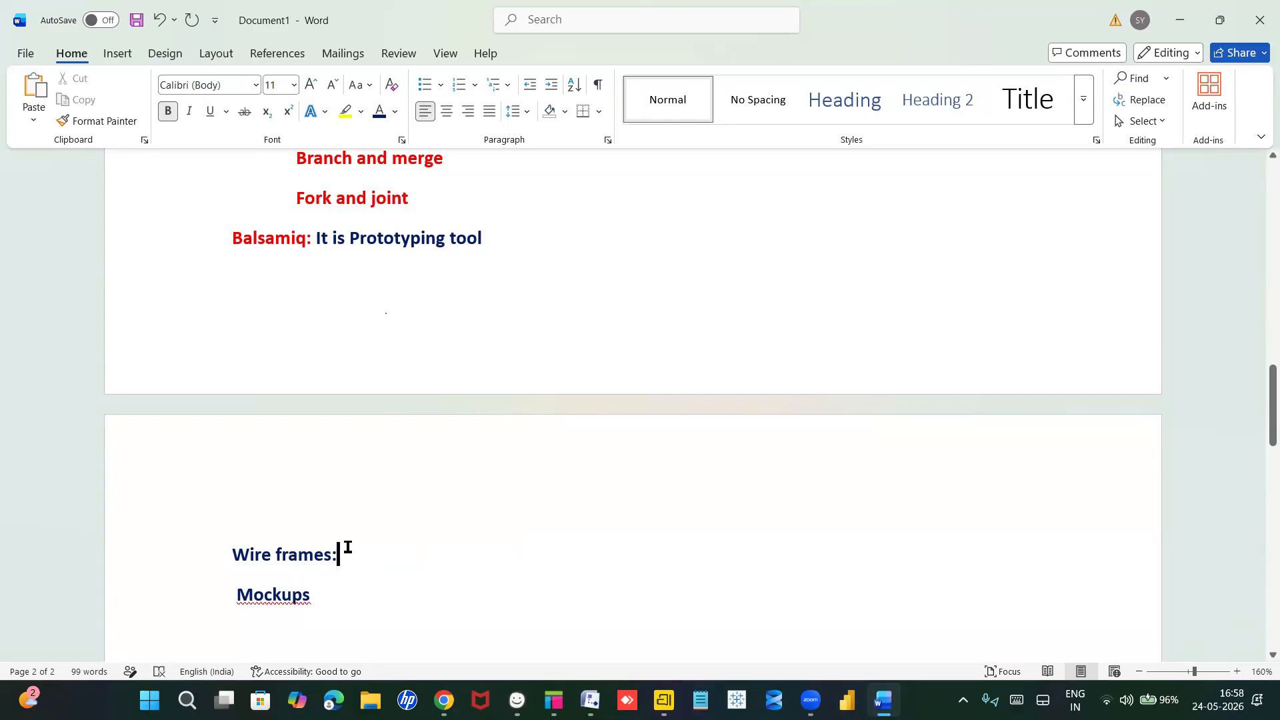
pyautogui.write('Blue')
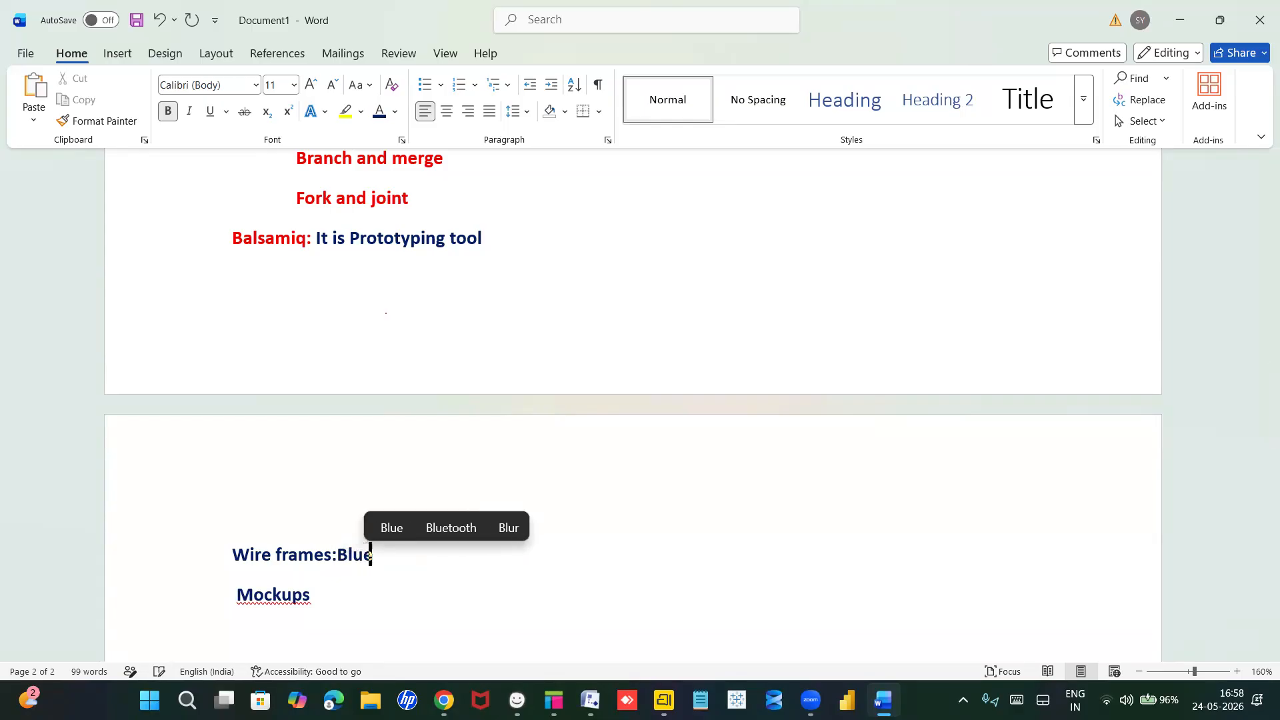
pyautogui.write('print')
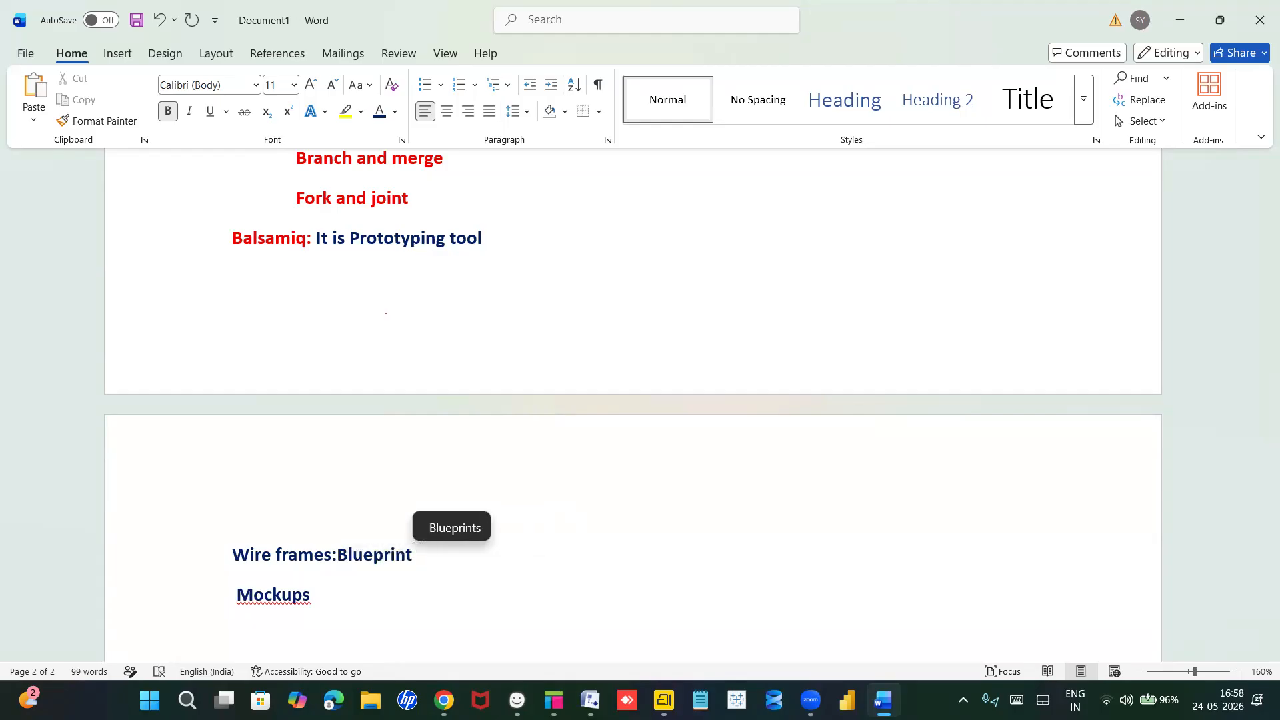
pyautogui.click(338, 555)
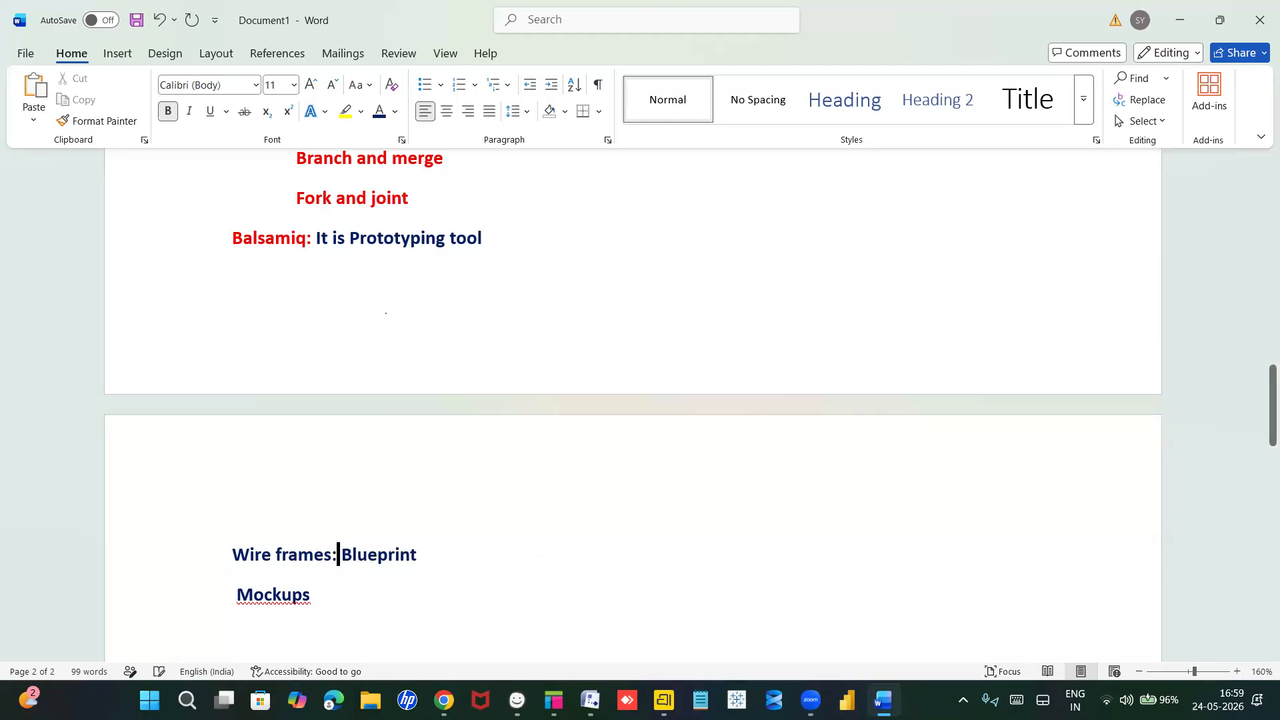
# Step: Make the 'Wire frames:' label red and add a colon after Mockups
pyautogui.moveTo(232, 554); pyautogui.dragTo(318, 553)
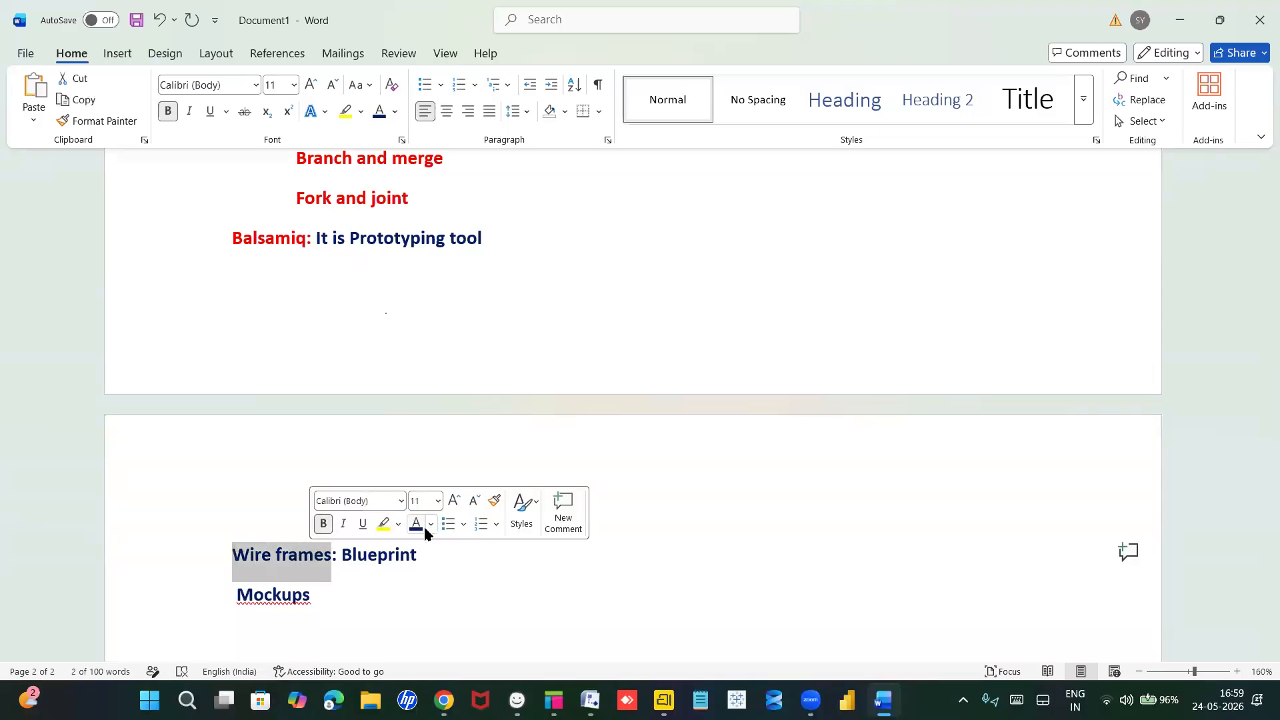
pyautogui.click(432, 526)
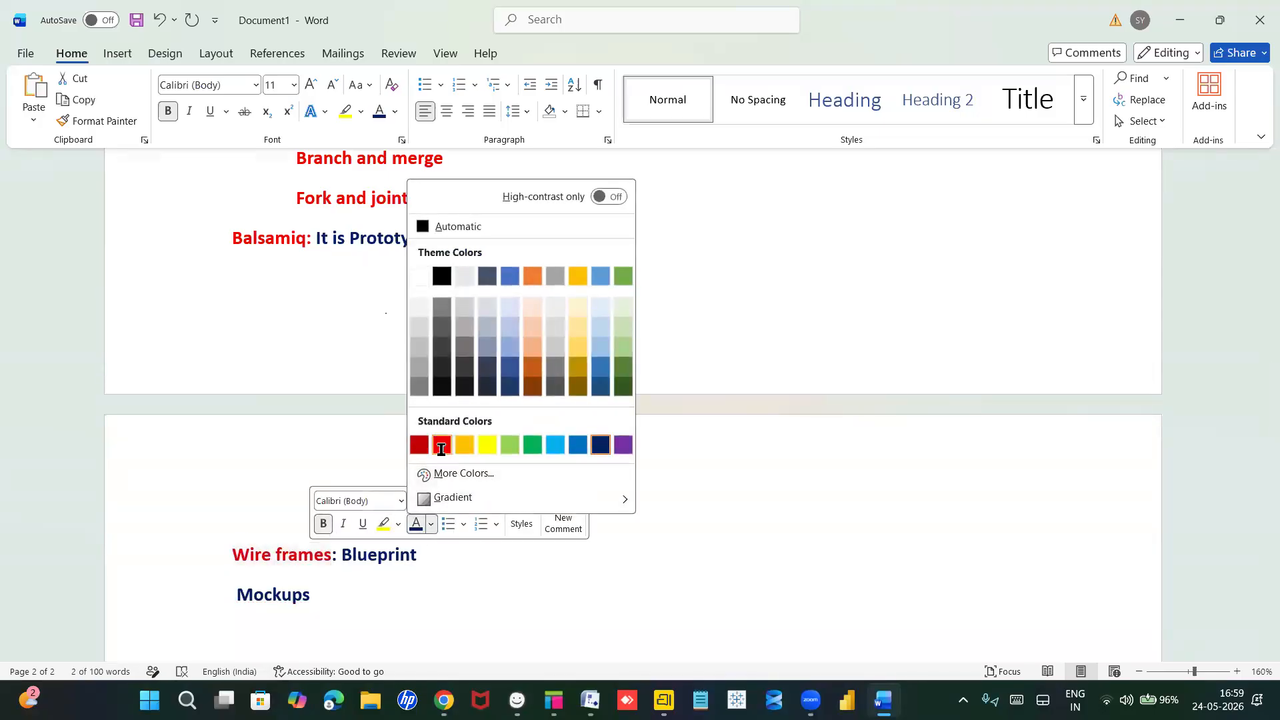
pyautogui.click(441, 446)
pyautogui.click(428, 565)
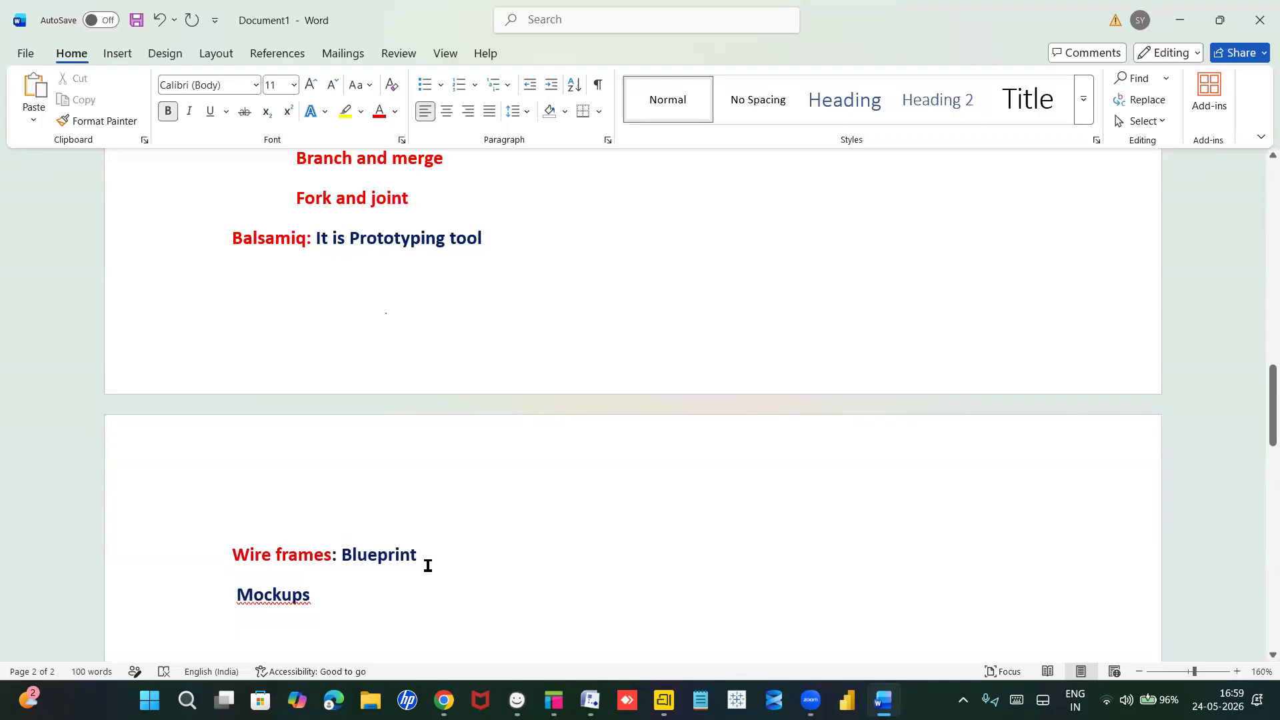
pyautogui.scroll(-1, 428, 565)
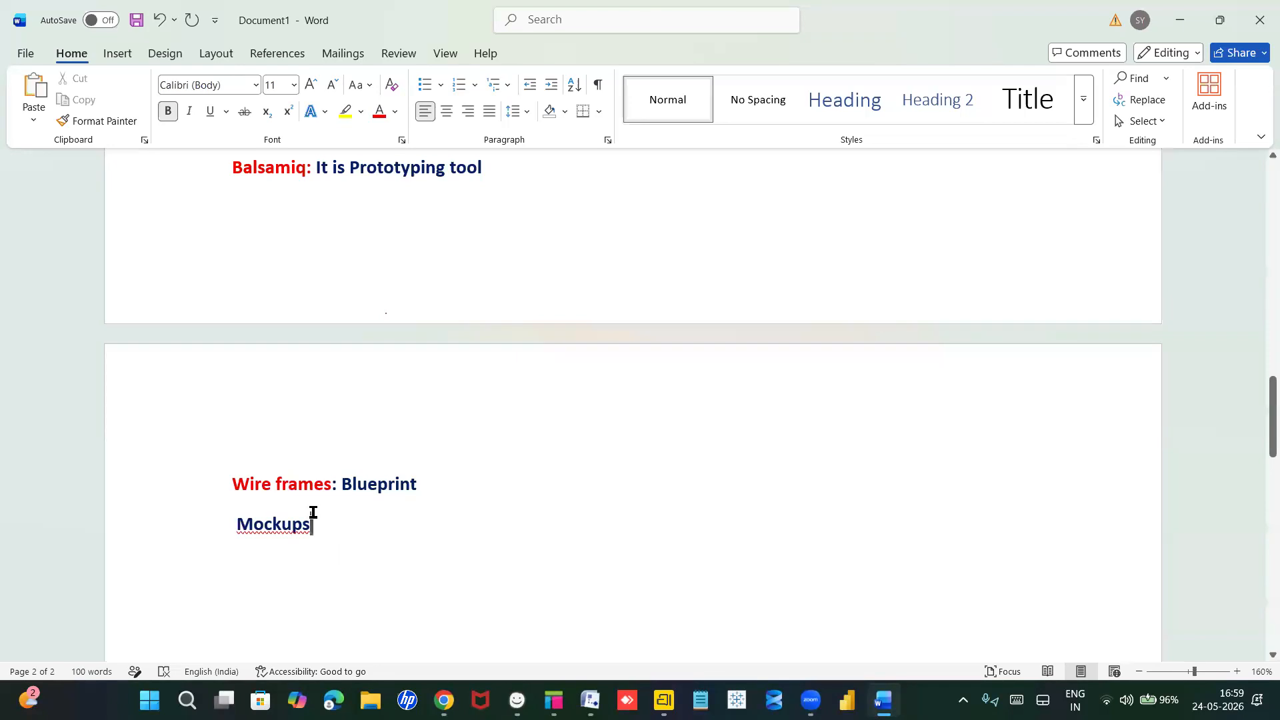
pyautogui.write(':')
# Step: Turn the 'Mockups:' line red and type 'Advanced version of wireframes' after it
pyautogui.tripleClick(355, 540)
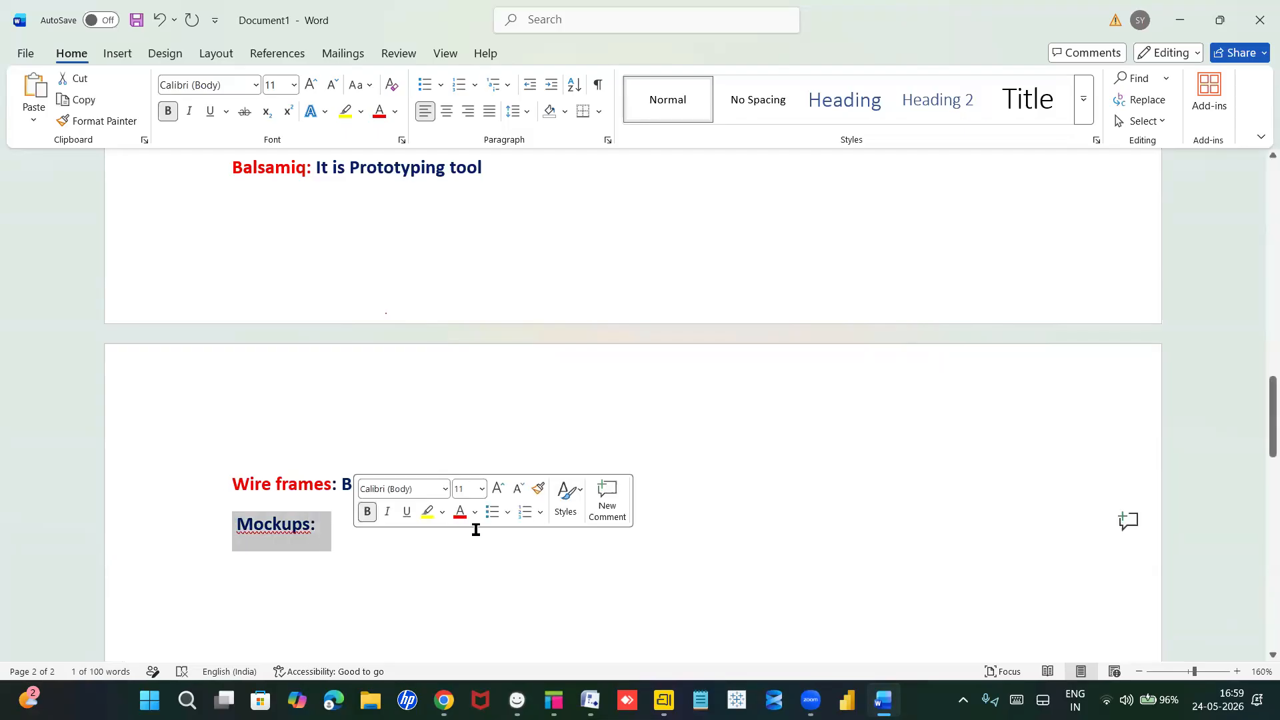
pyautogui.click(460, 511)
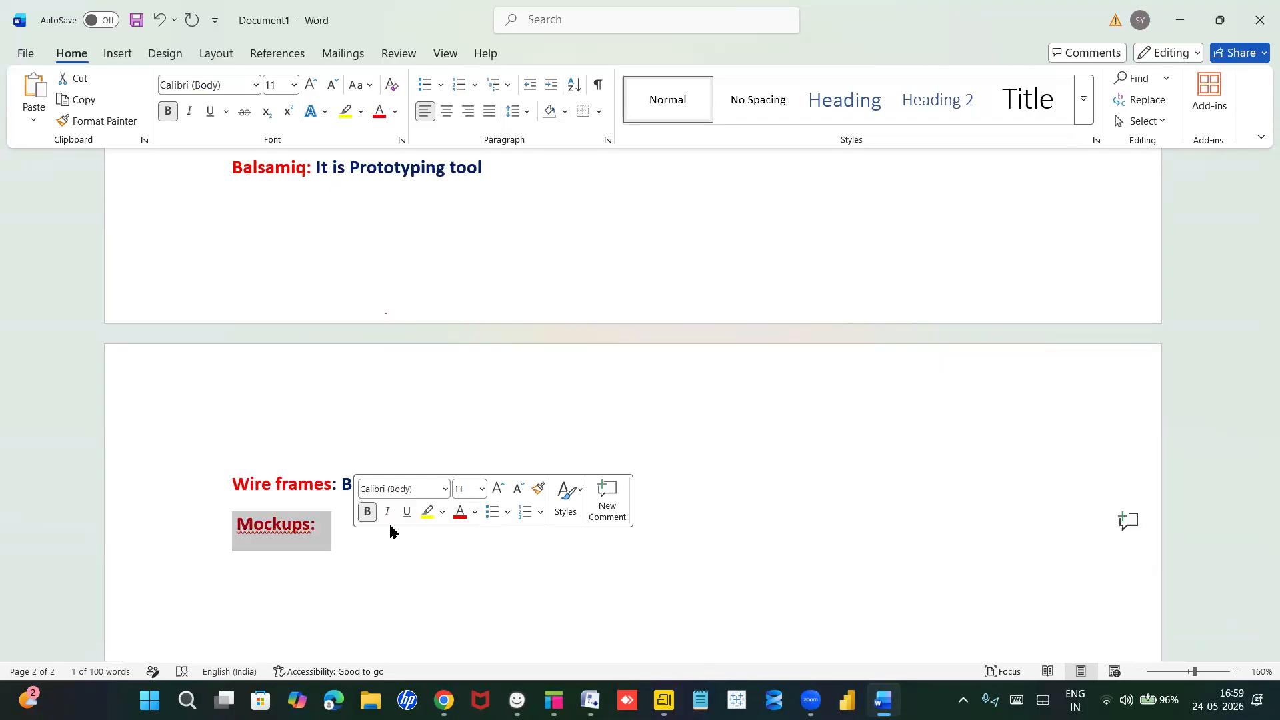
pyautogui.click(368, 545)
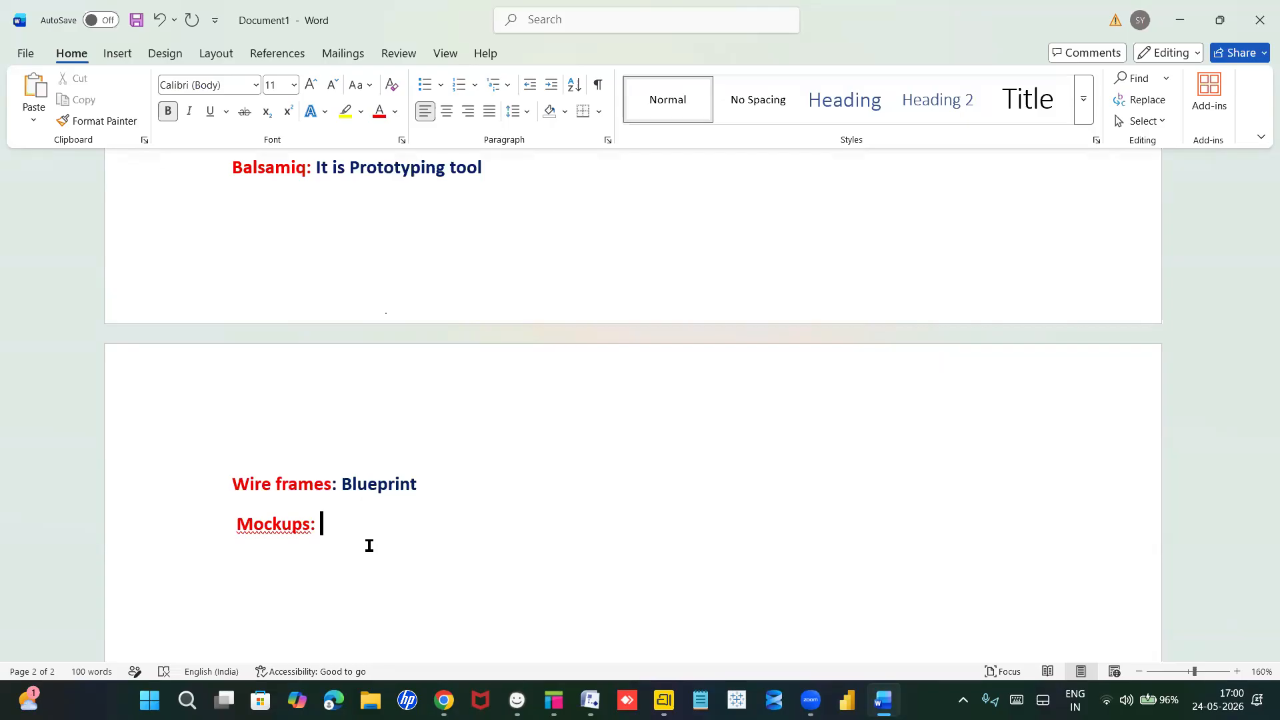
pyautogui.write('A')
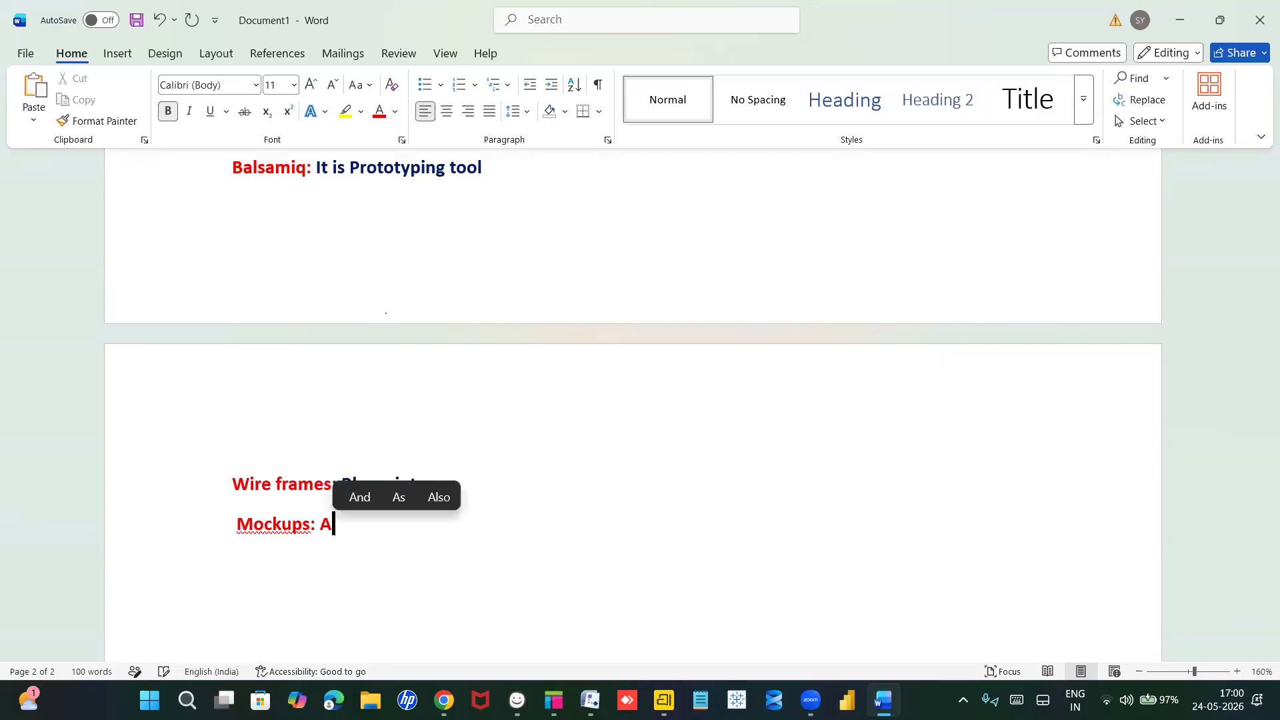
pyautogui.write('dvan')
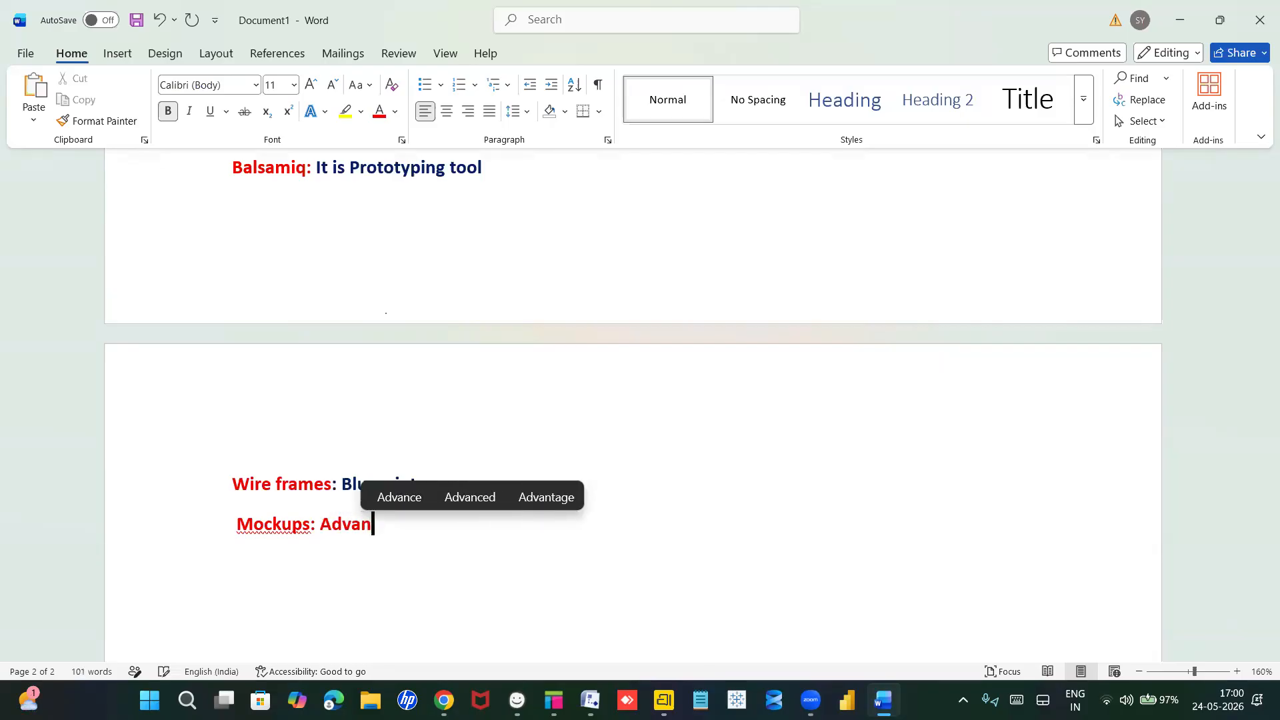
pyautogui.write('ced versi')
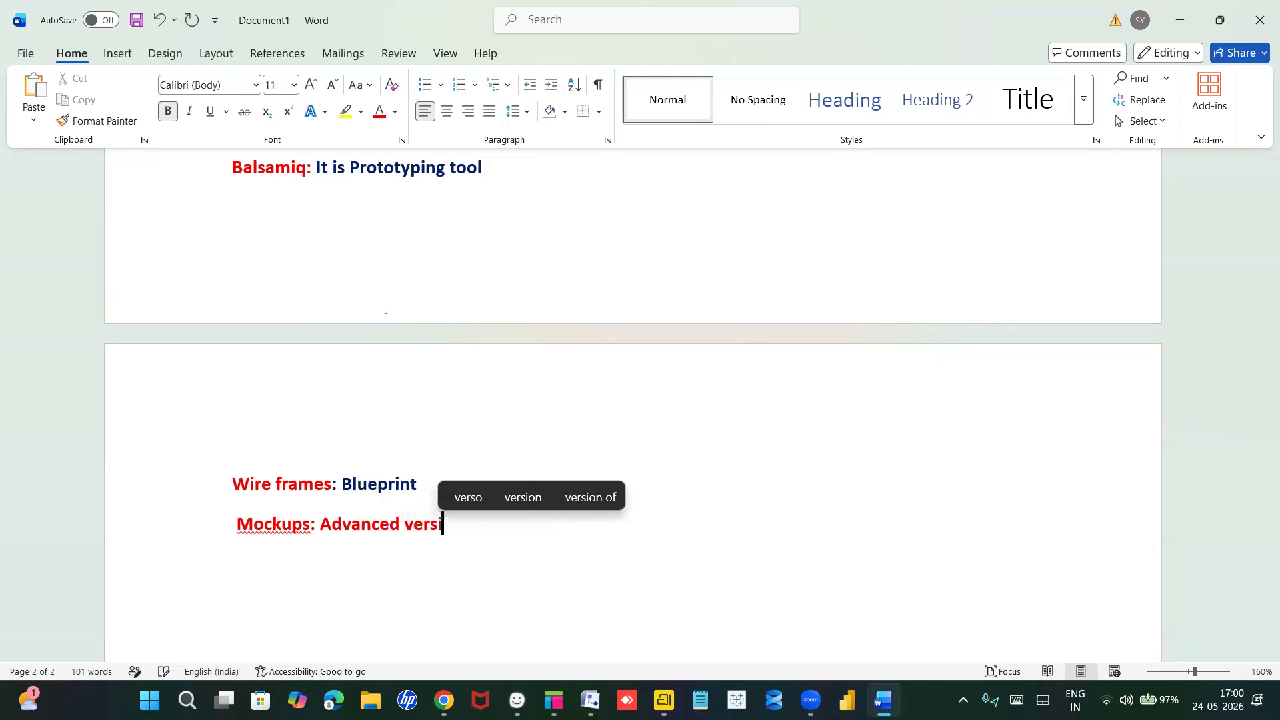
pyautogui.write('on of wire')
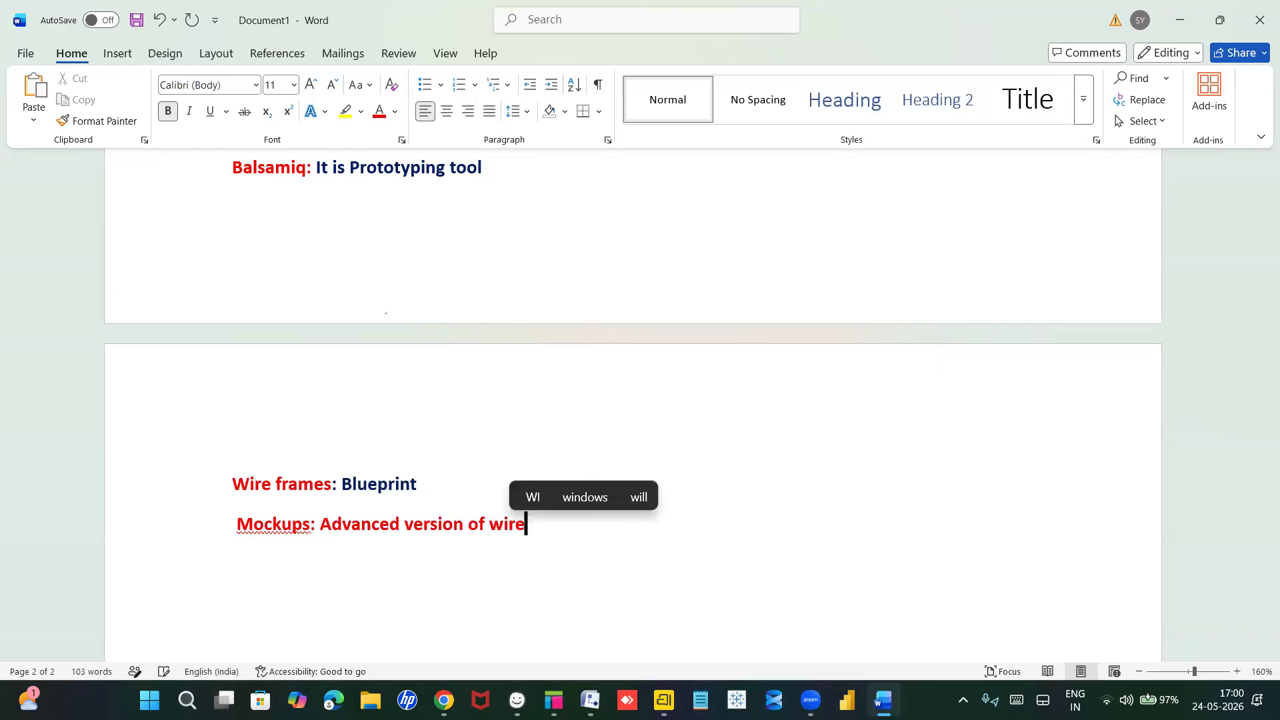
pyautogui.write('frames')
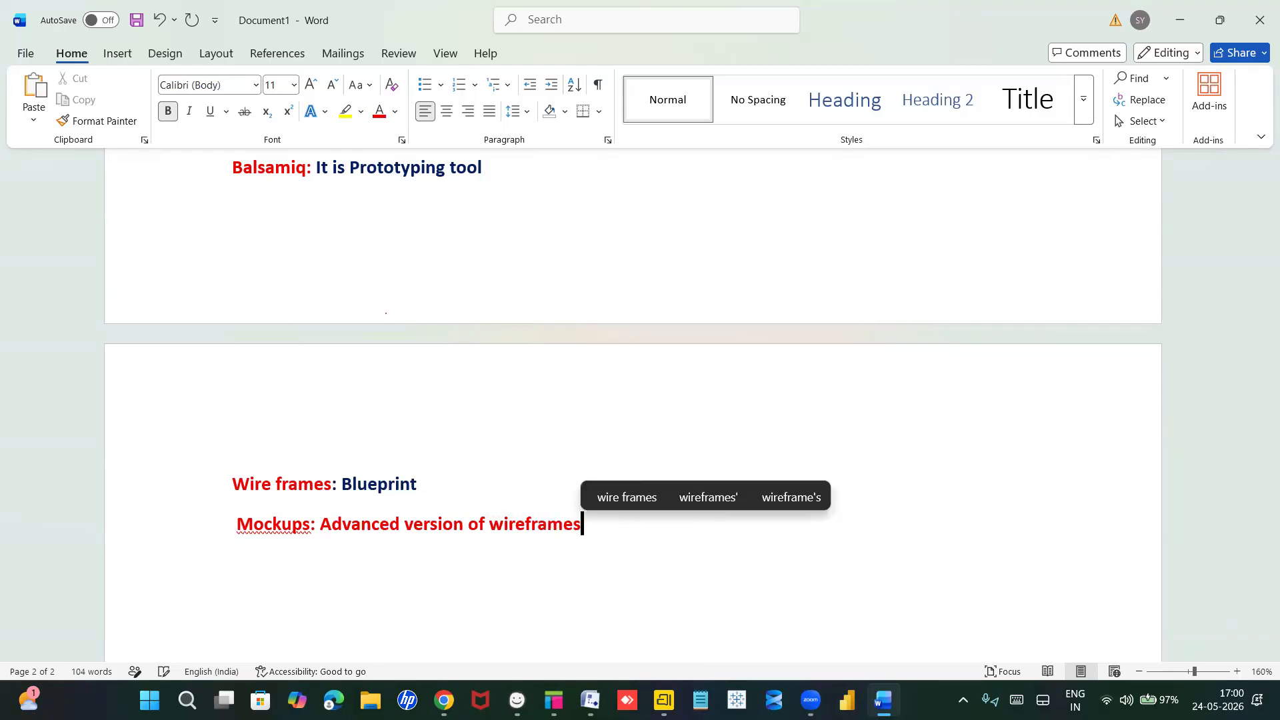
# Step: Colour the 'Advanced version of wireframes' description dark blue
pyautogui.moveTo(322, 524); pyautogui.dragTo(574, 554)
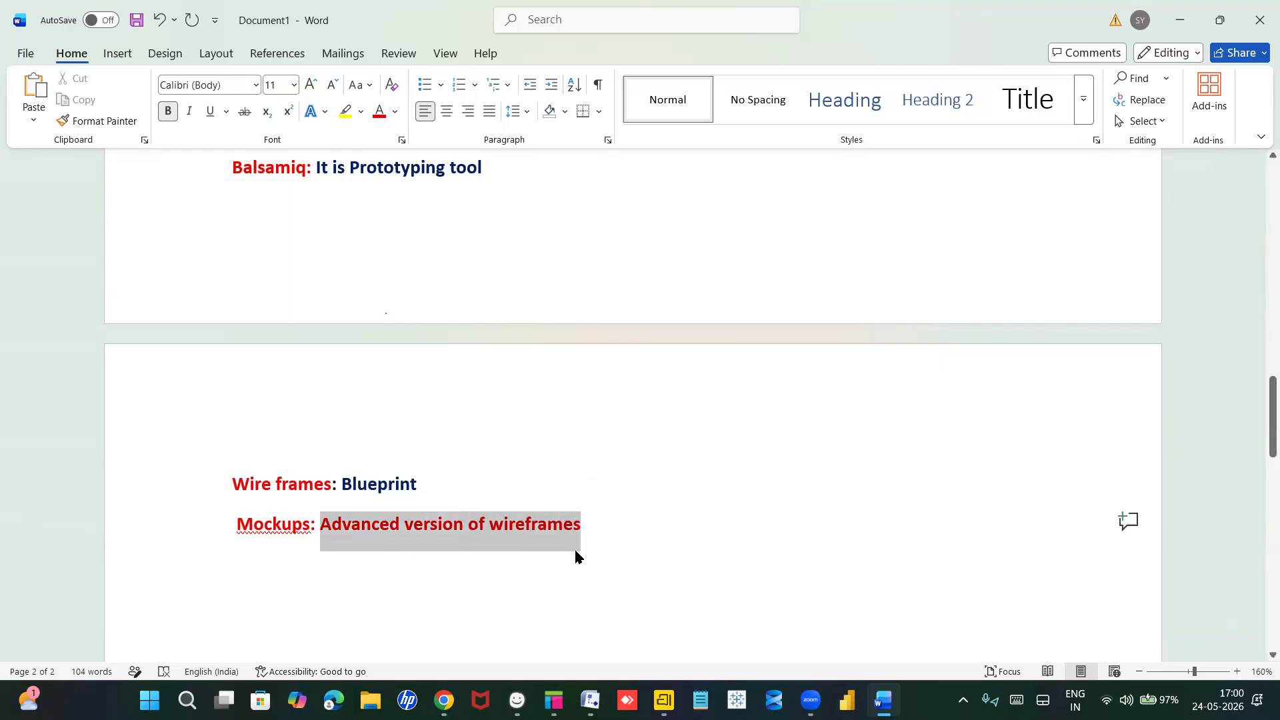
pyautogui.click(695, 523)
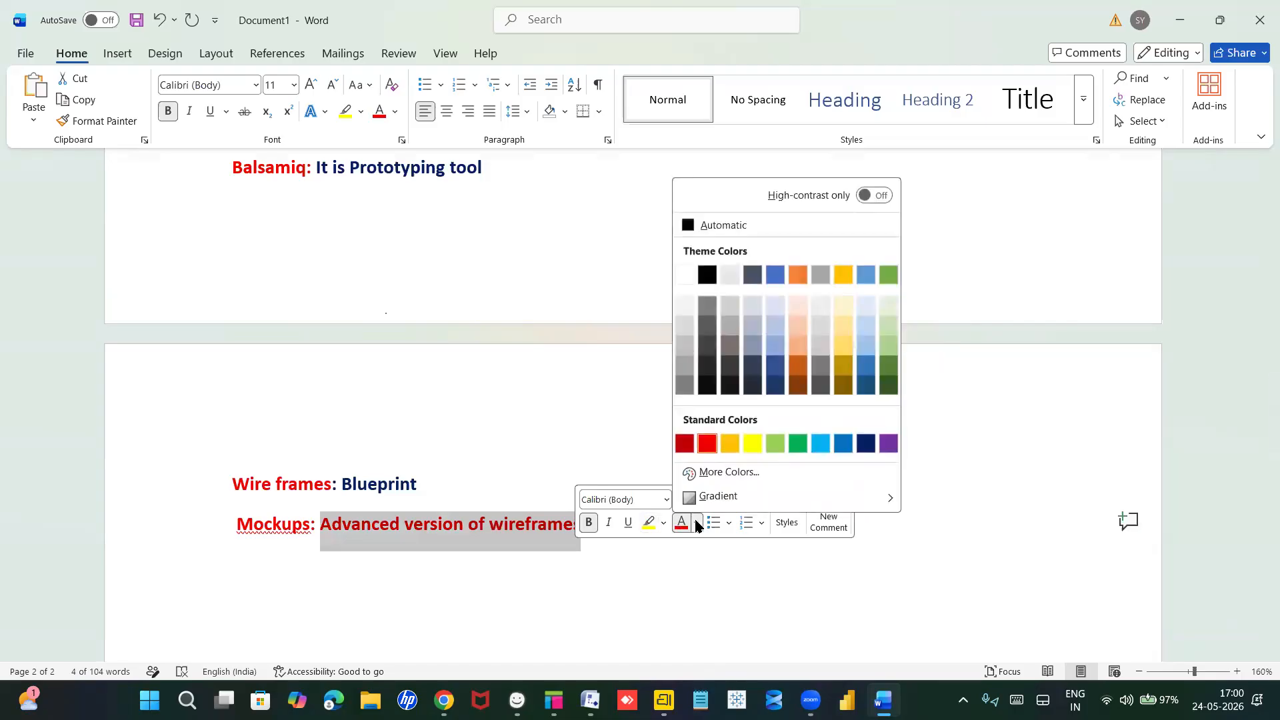
pyautogui.click(865, 443)
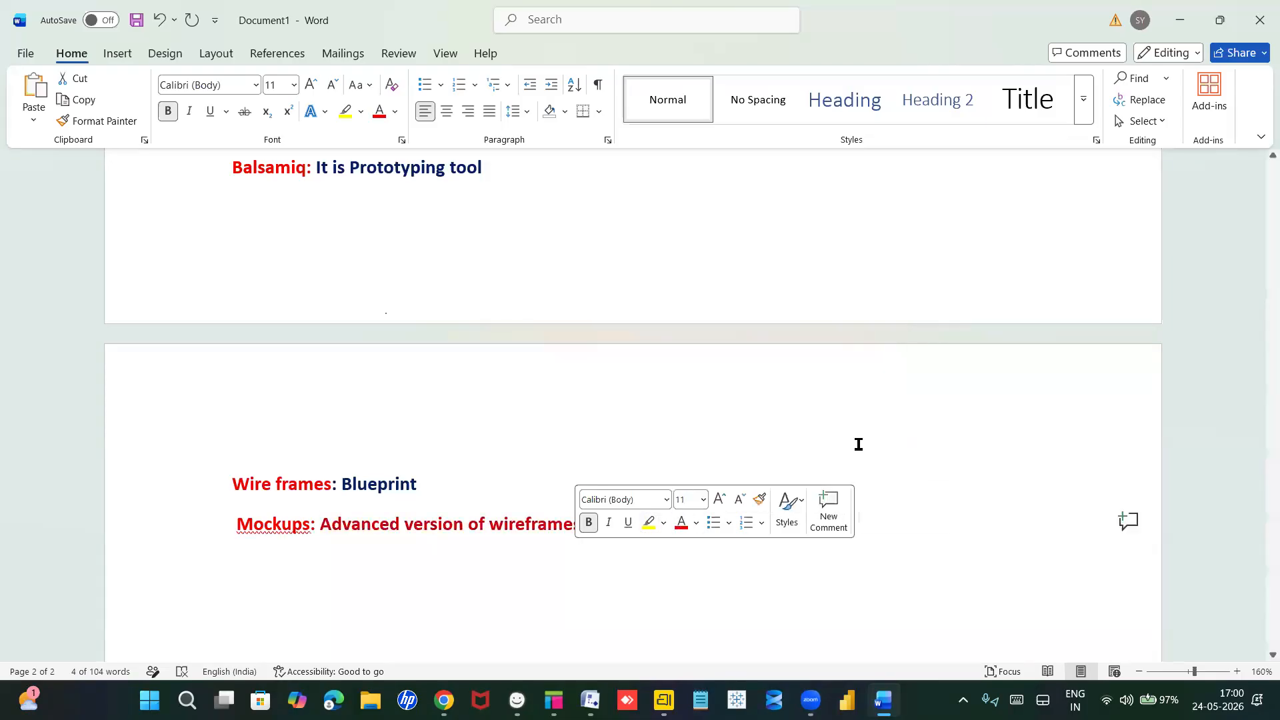
pyautogui.scroll(-3, 535, 445)
pyautogui.rightClick(534, 448)
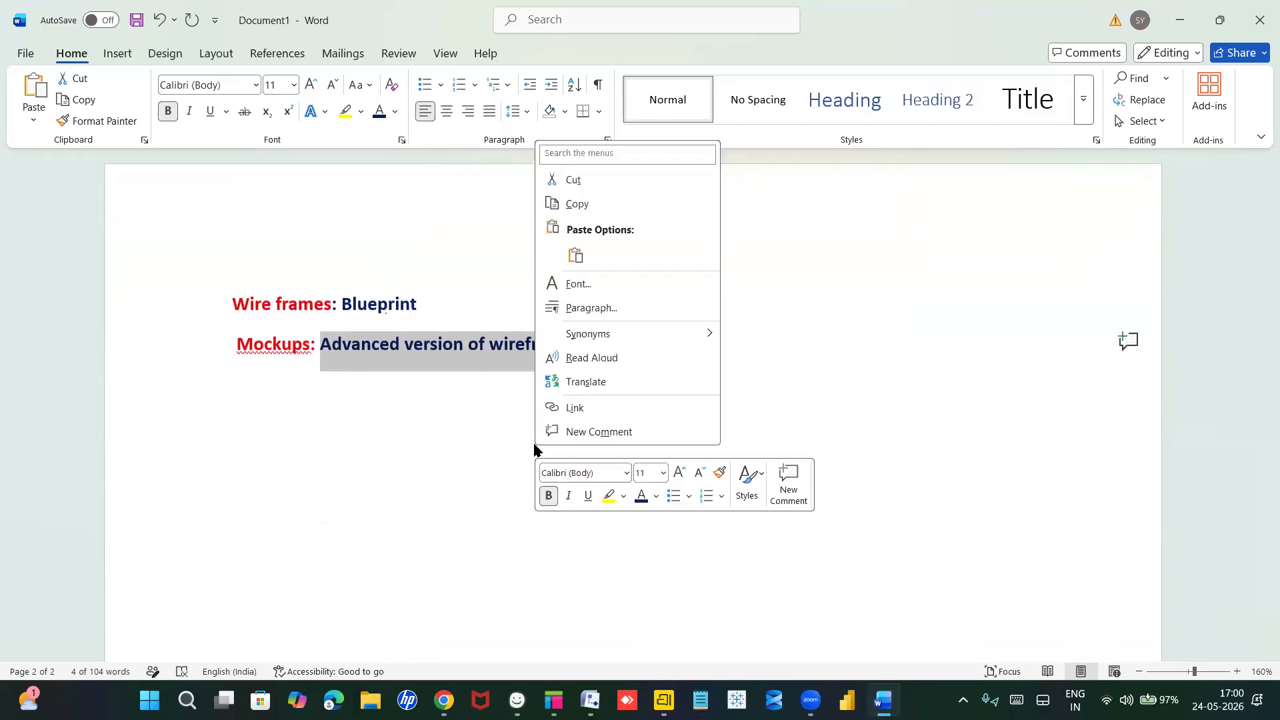
pyautogui.press('Escape')
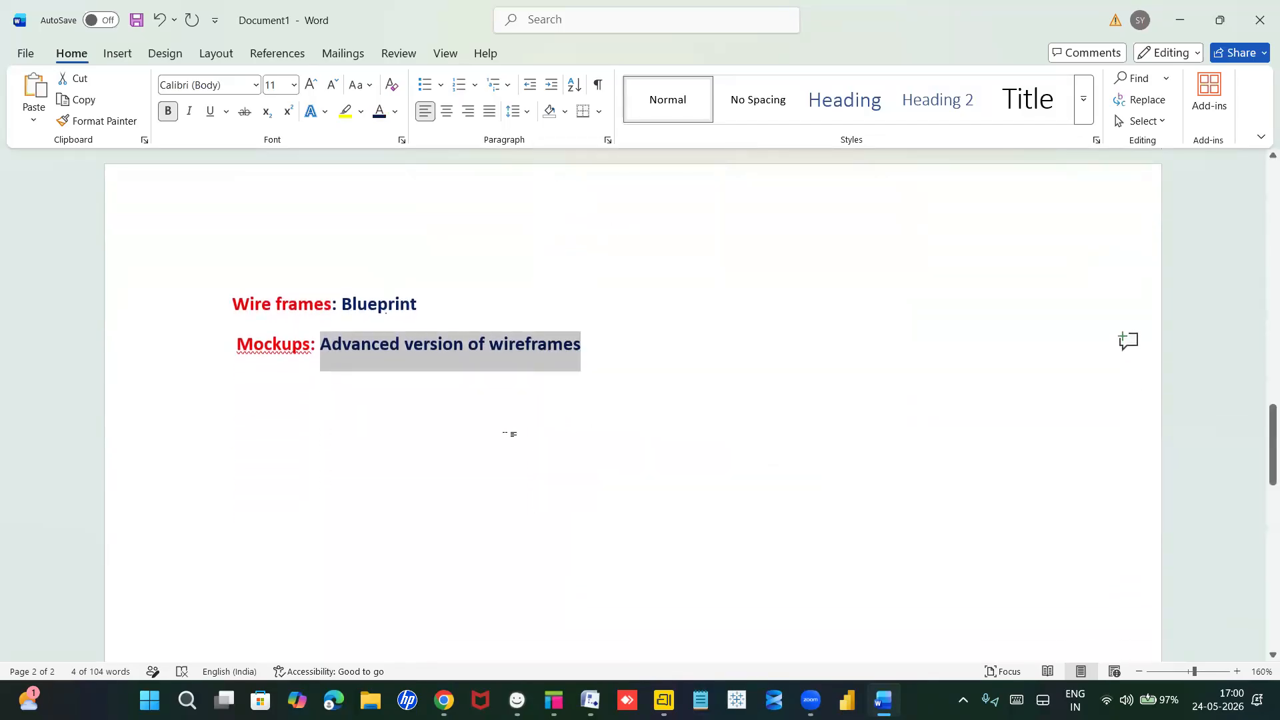
pyautogui.click(505, 433)
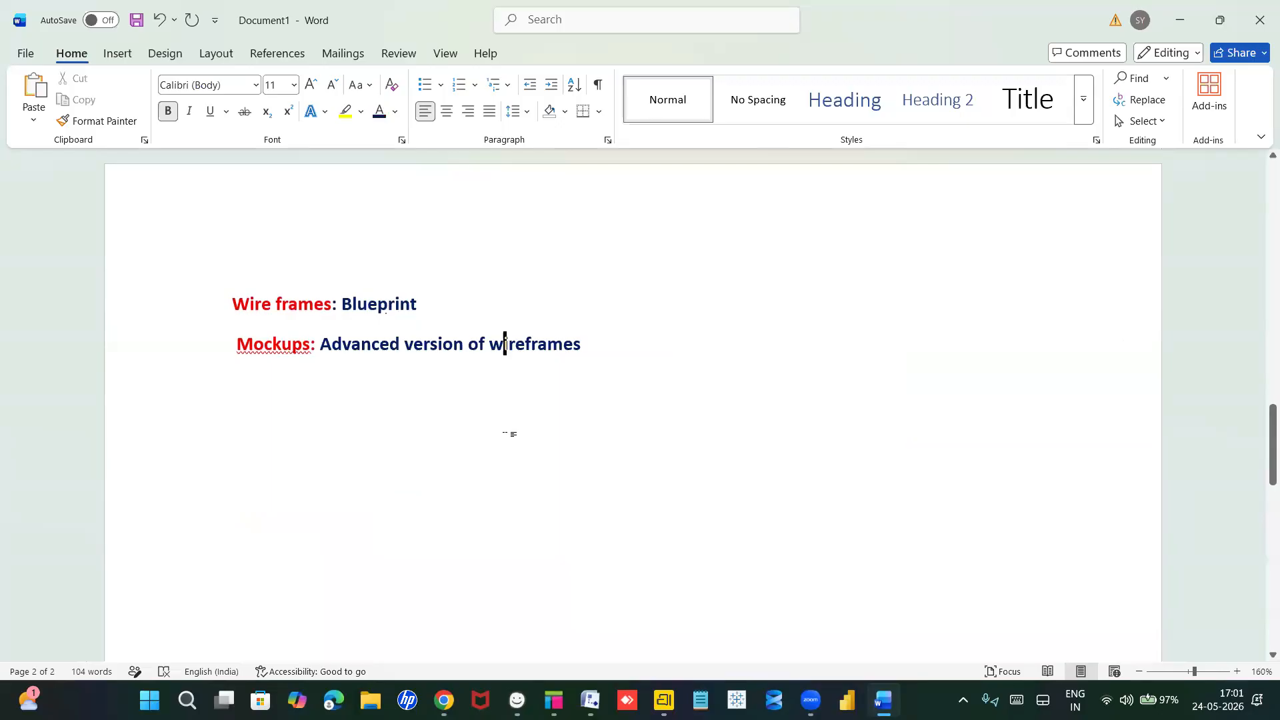
pyautogui.click(598, 362)
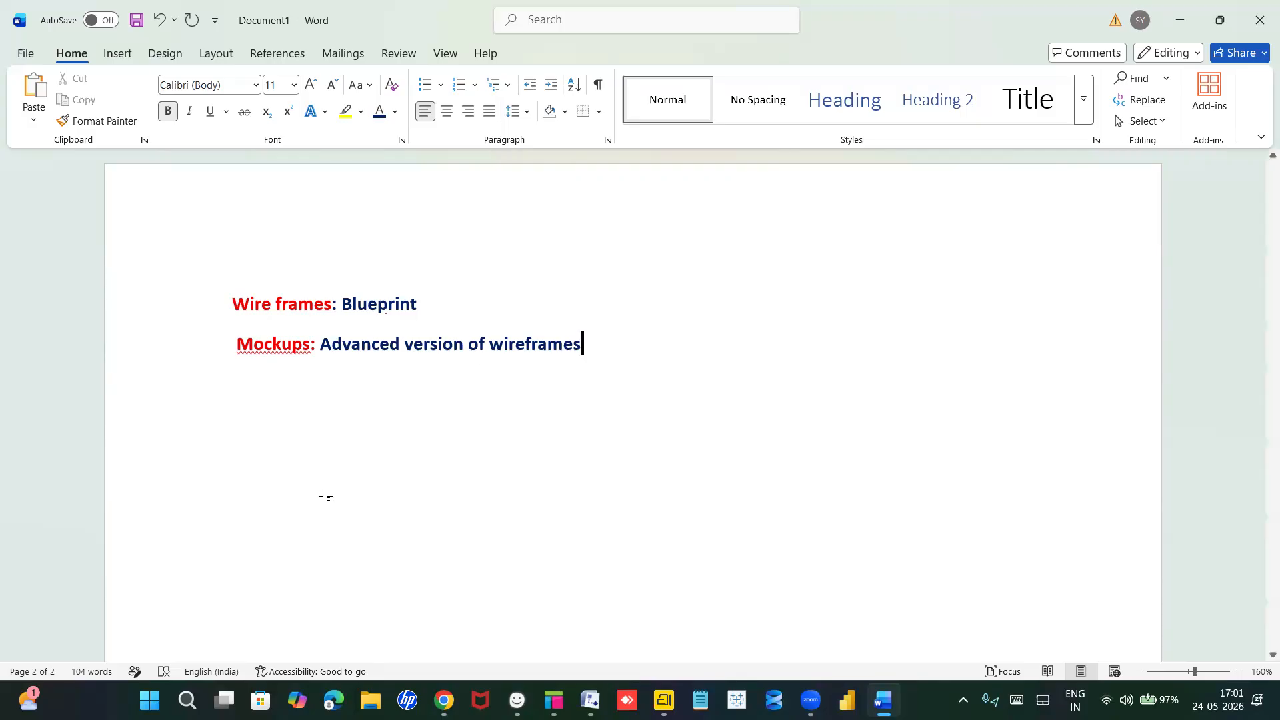
# Step: Add a new unindented line below Mockups with a red 'AxureRP:' label
pyautogui.click(322, 493)
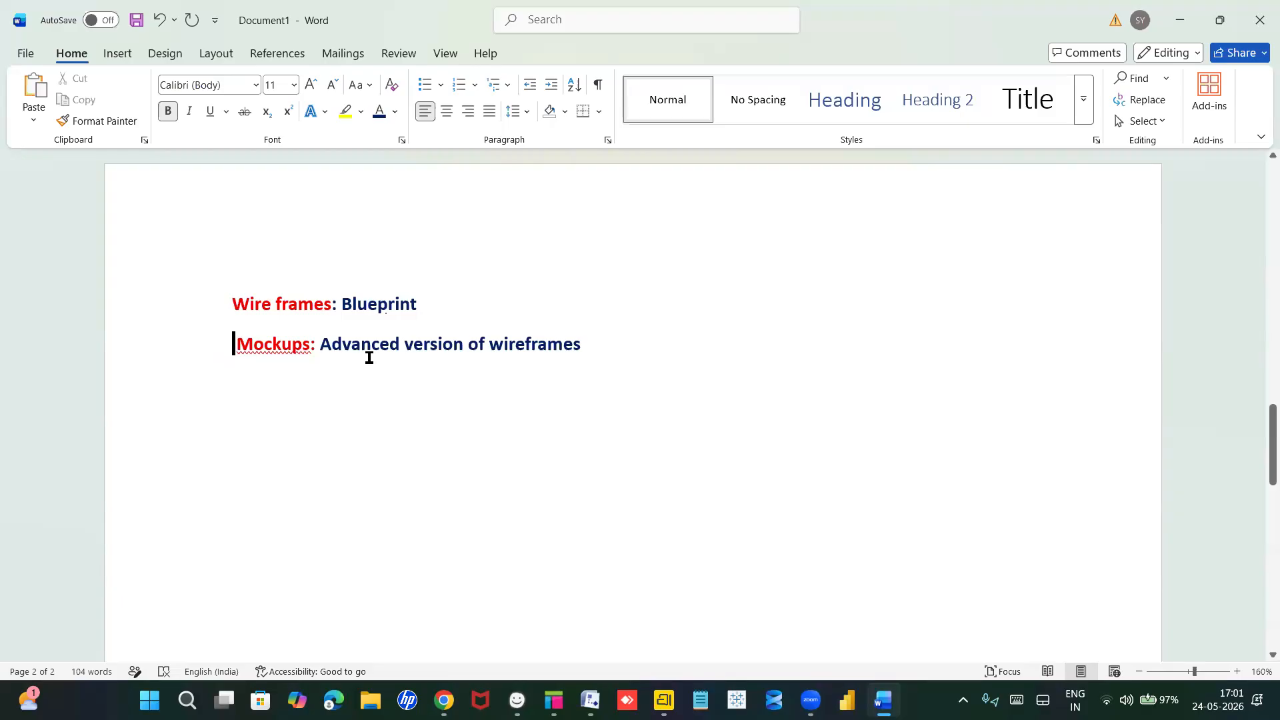
pyautogui.click(597, 348)
pyautogui.press('Return')
pyautogui.press('BackSpace')
pyautogui.write('AxureRP:')
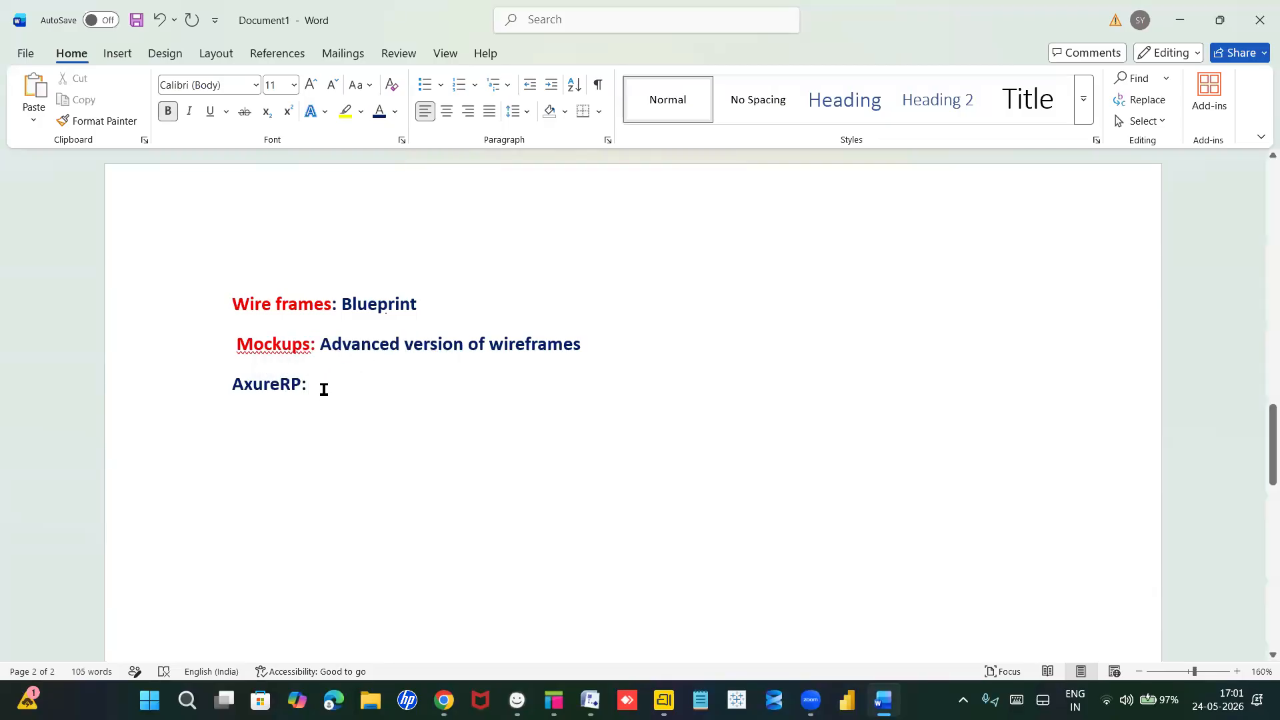
pyautogui.click(209, 380)
pyautogui.click(331, 355)
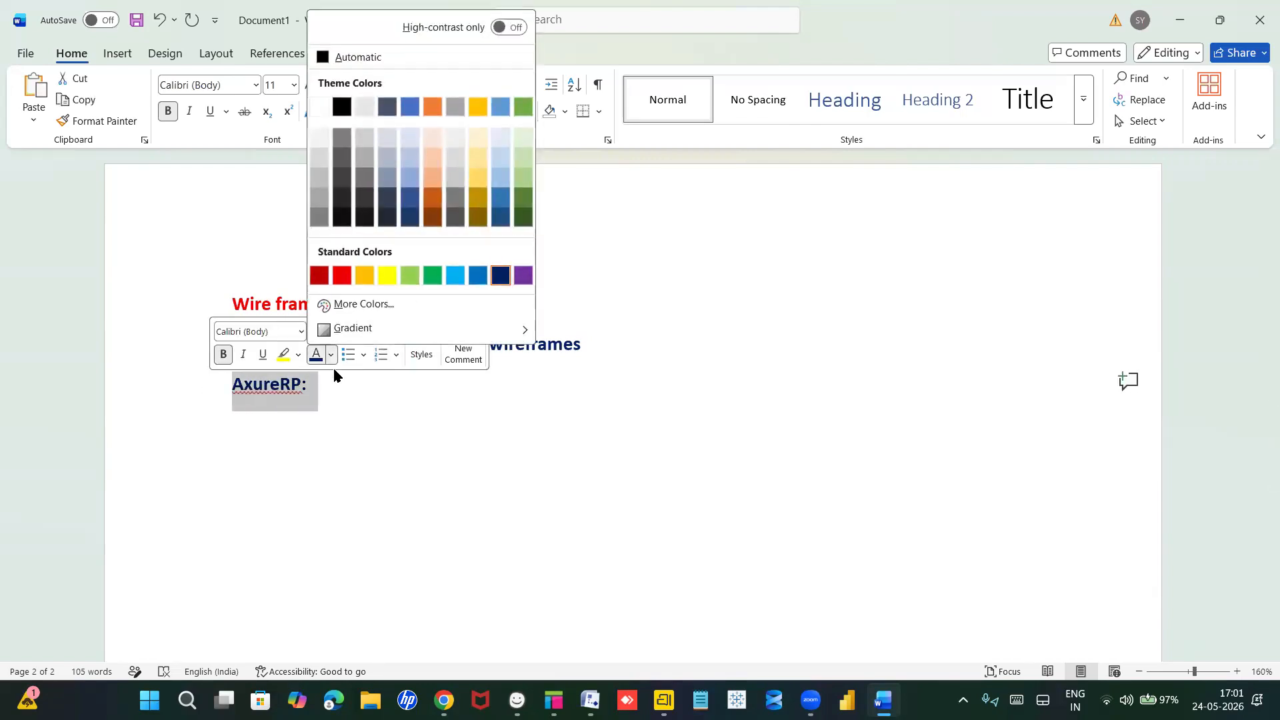
pyautogui.click(345, 277)
pyautogui.click(373, 462)
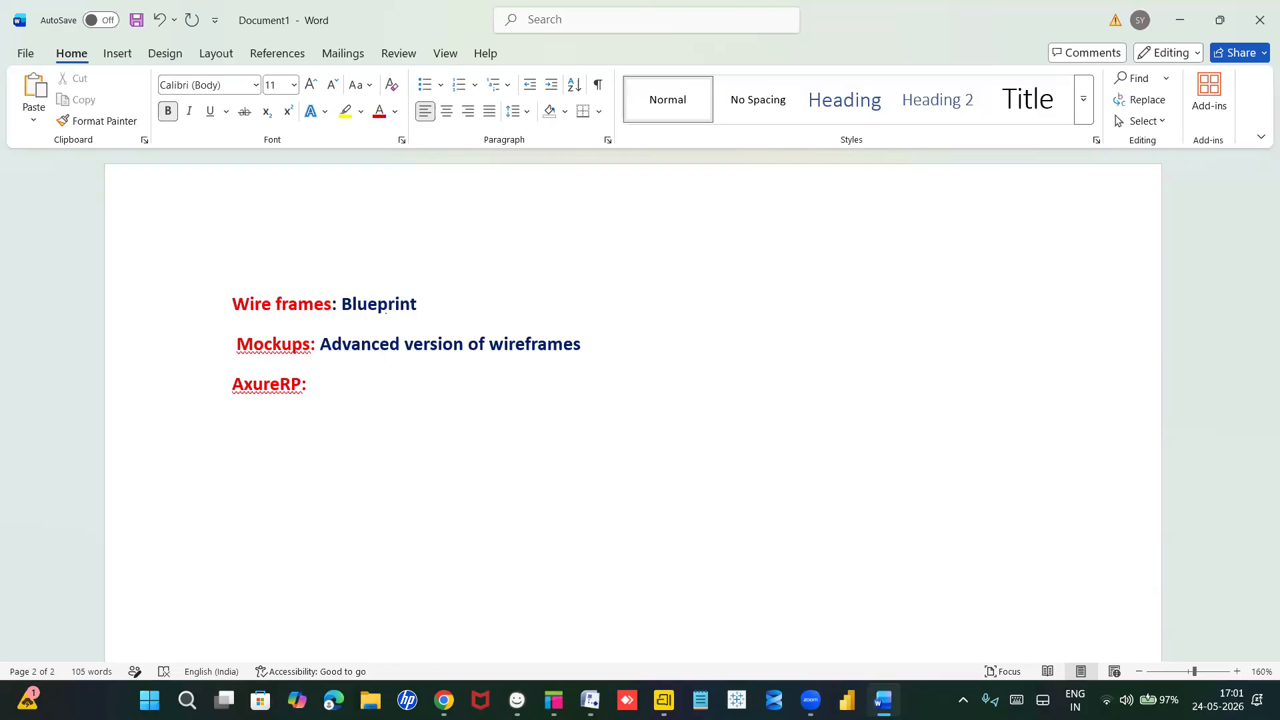
# Step: Type 'Prototypes: Advanced of mockups' after the AxureRP: label
pyautogui.write('Prototypes')
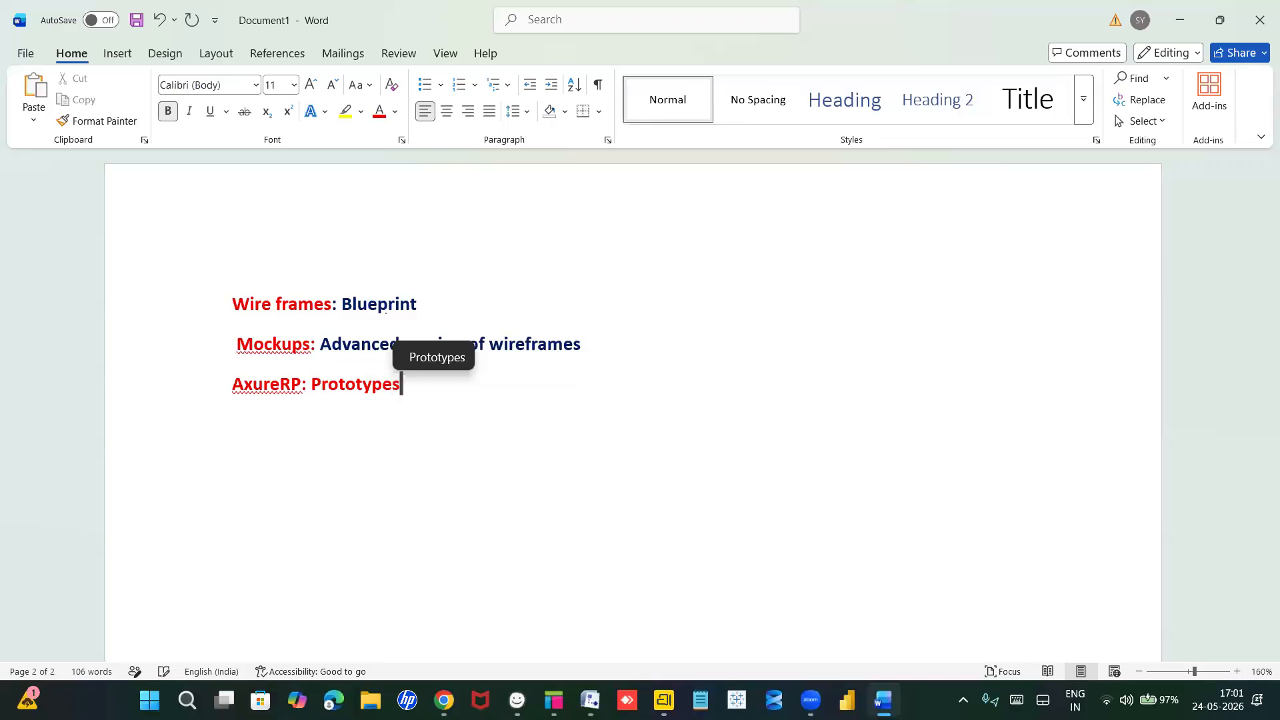
pyautogui.write(': ')
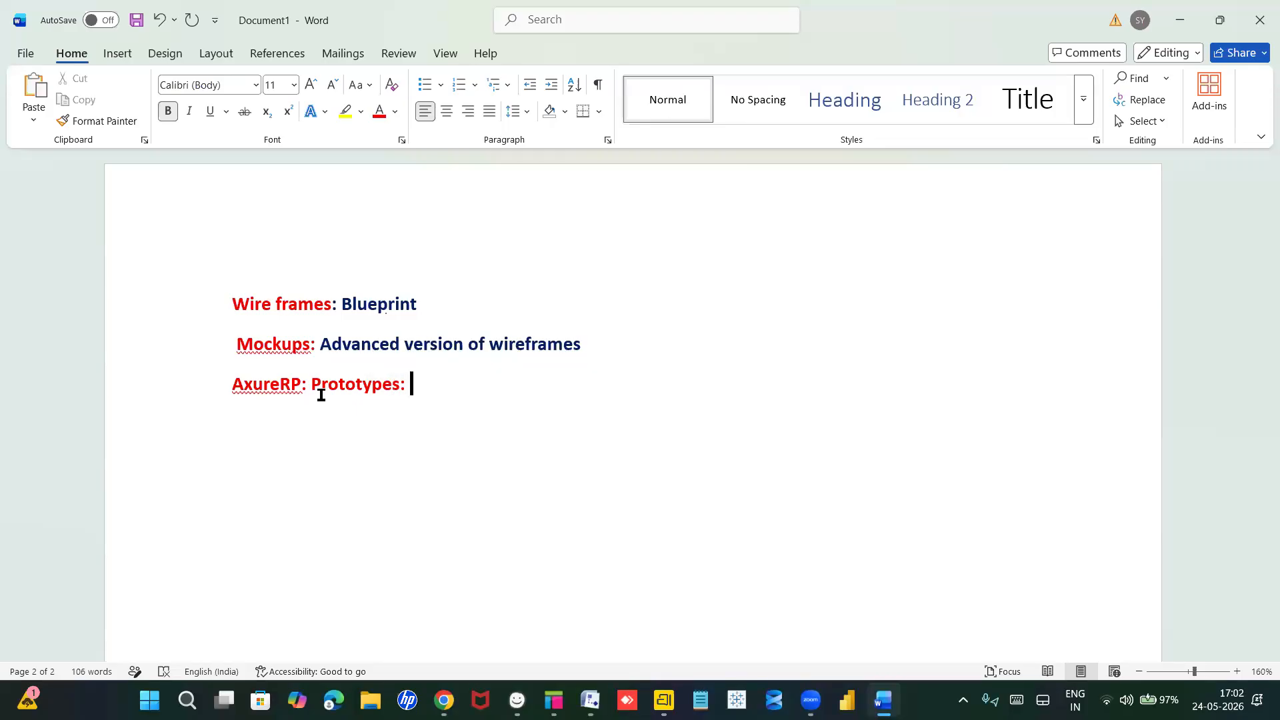
pyautogui.write('Adve')
pyautogui.press('BackSpace')
pyautogui.write('ance')
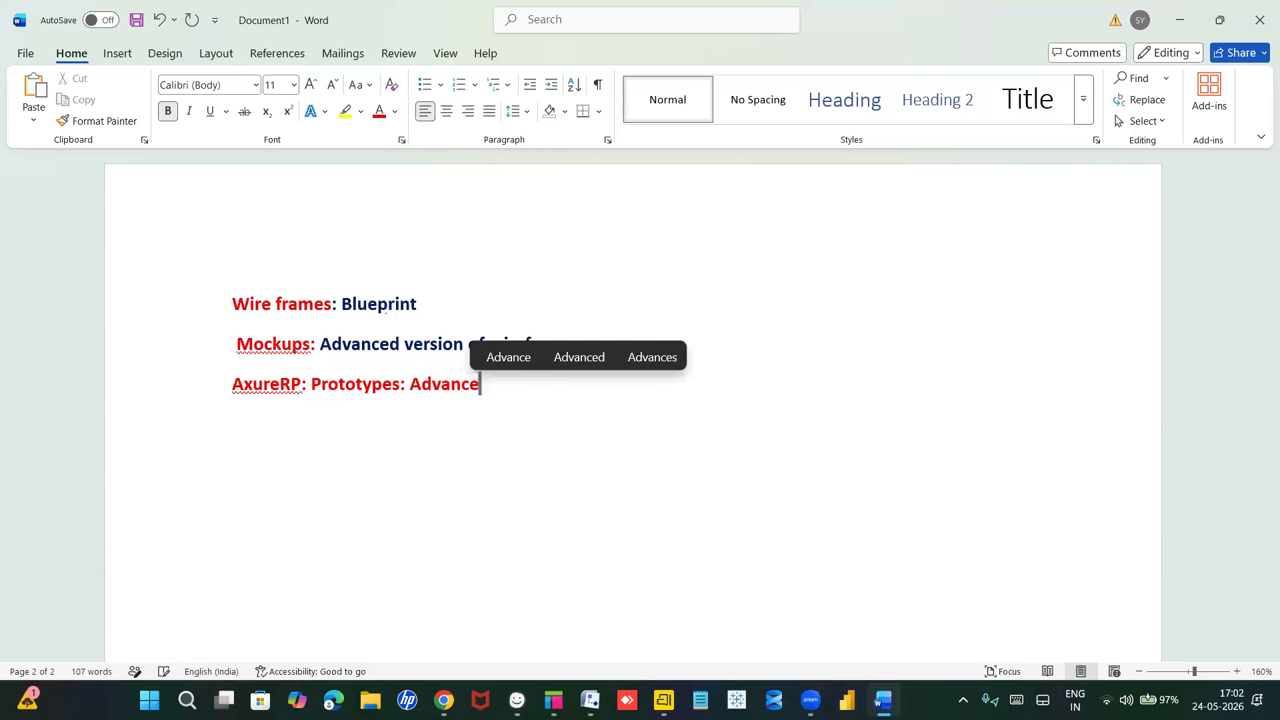
pyautogui.write('d of moc')
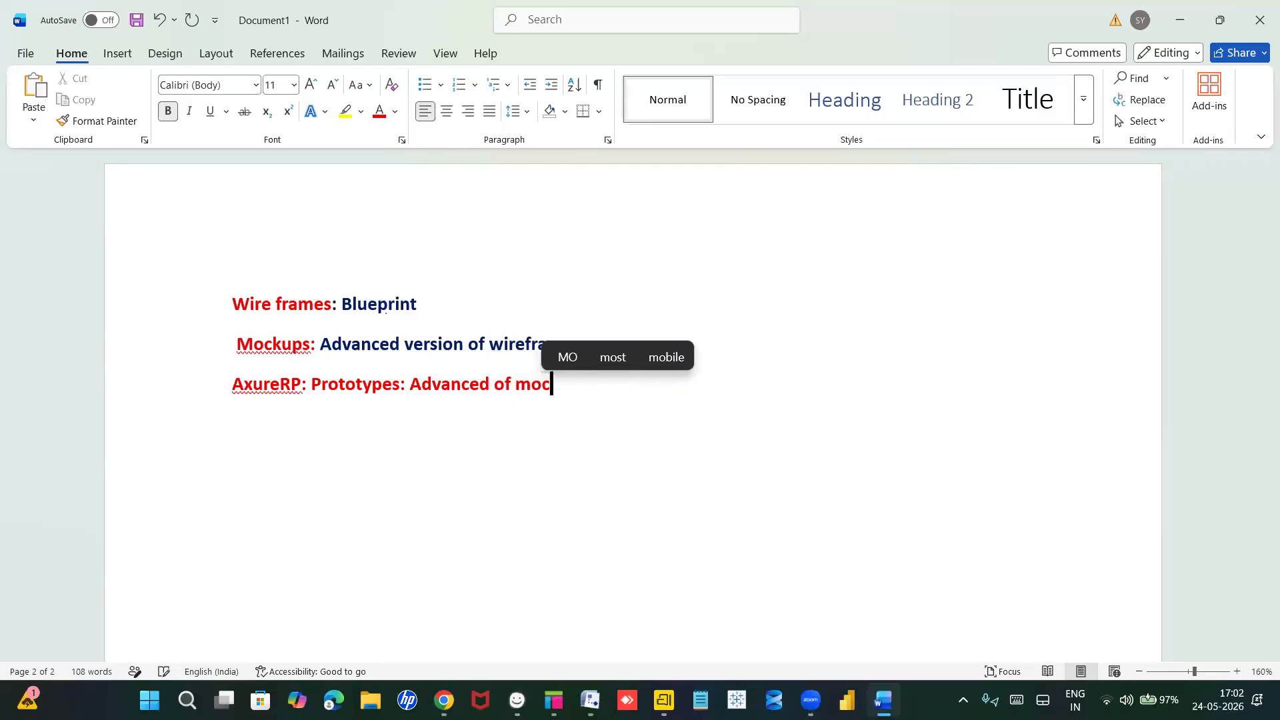
pyautogui.write('kups')
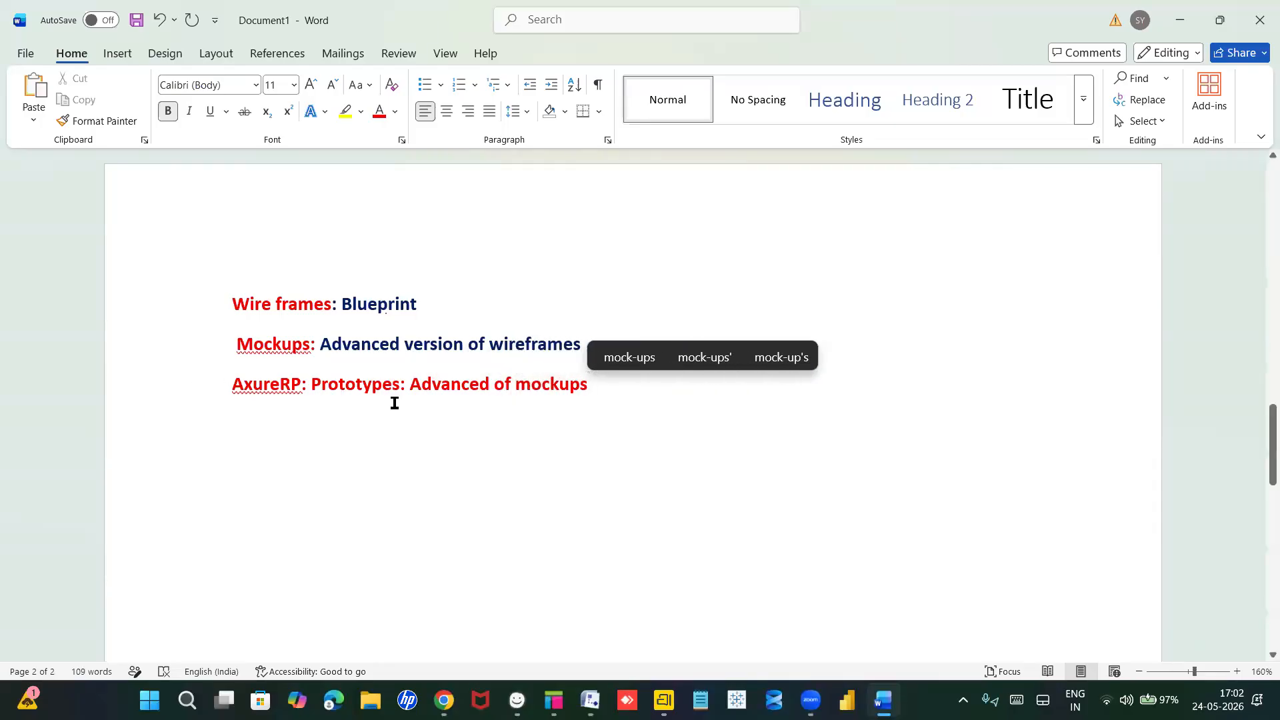
# Step: Colour 'Prototypes' light blue and 'Advanced of mockups' dark navy
pyautogui.moveTo(341, 383); pyautogui.dragTo(400, 382)
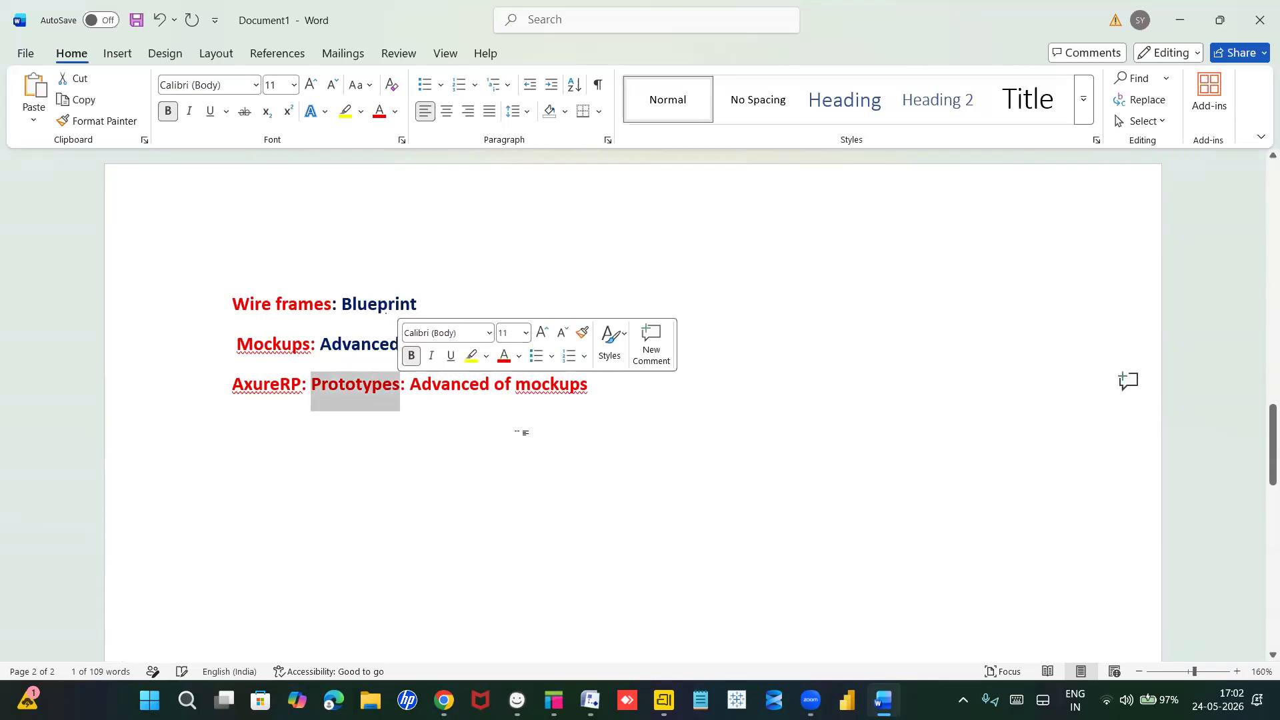
pyautogui.click(519, 357)
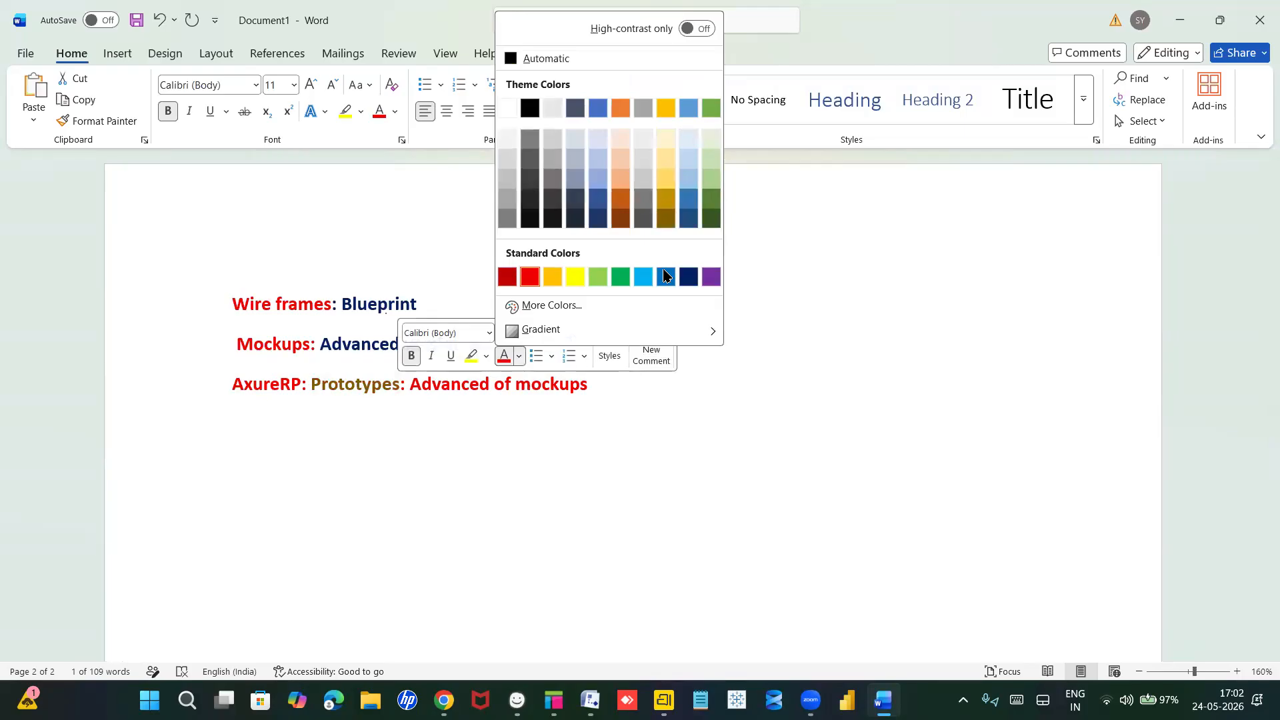
pyautogui.press('Escape')
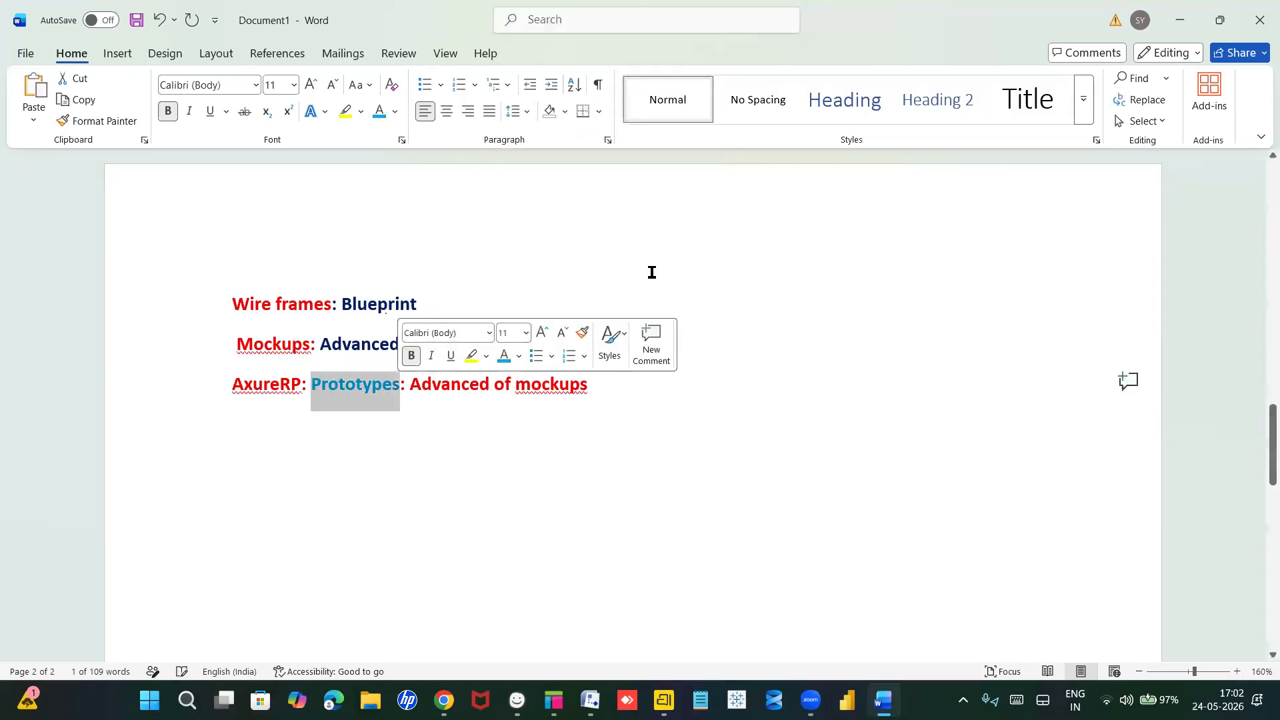
pyautogui.moveTo(413, 380); pyautogui.dragTo(619, 367)
pyautogui.click(583, 432)
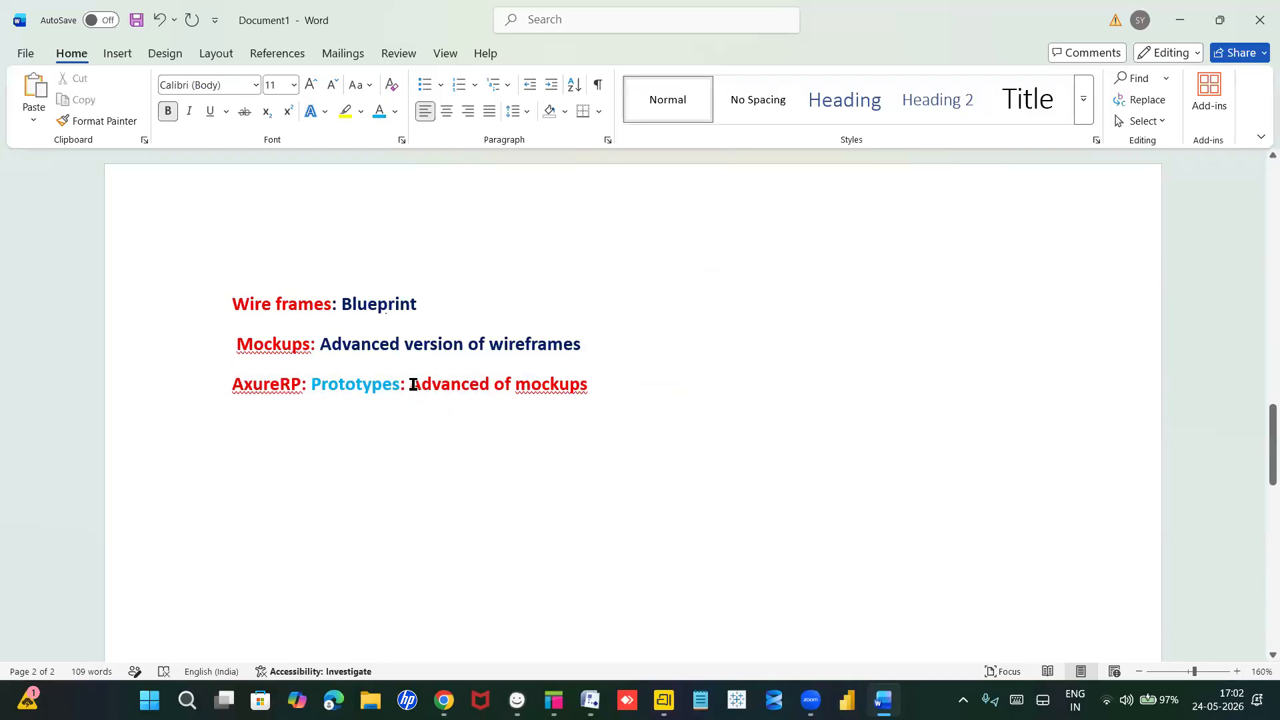
pyautogui.moveTo(421, 385); pyautogui.dragTo(625, 381)
pyautogui.click(747, 360)
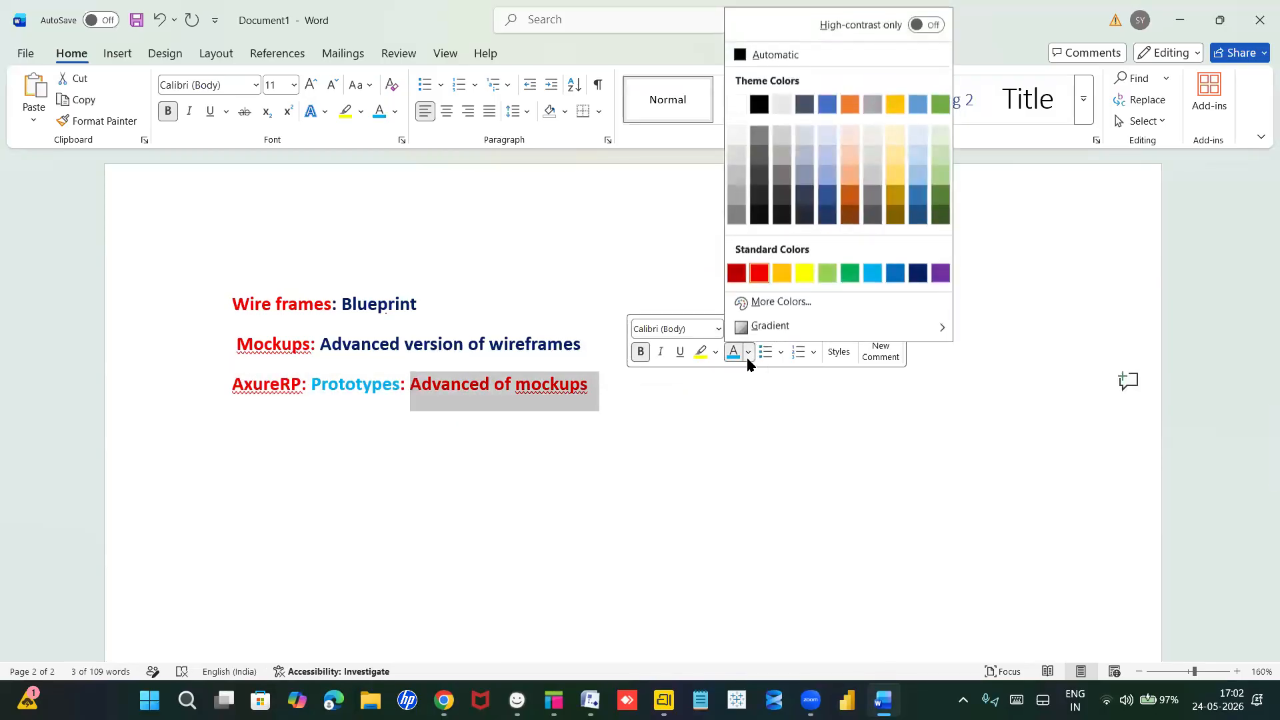
pyautogui.click(915, 275)
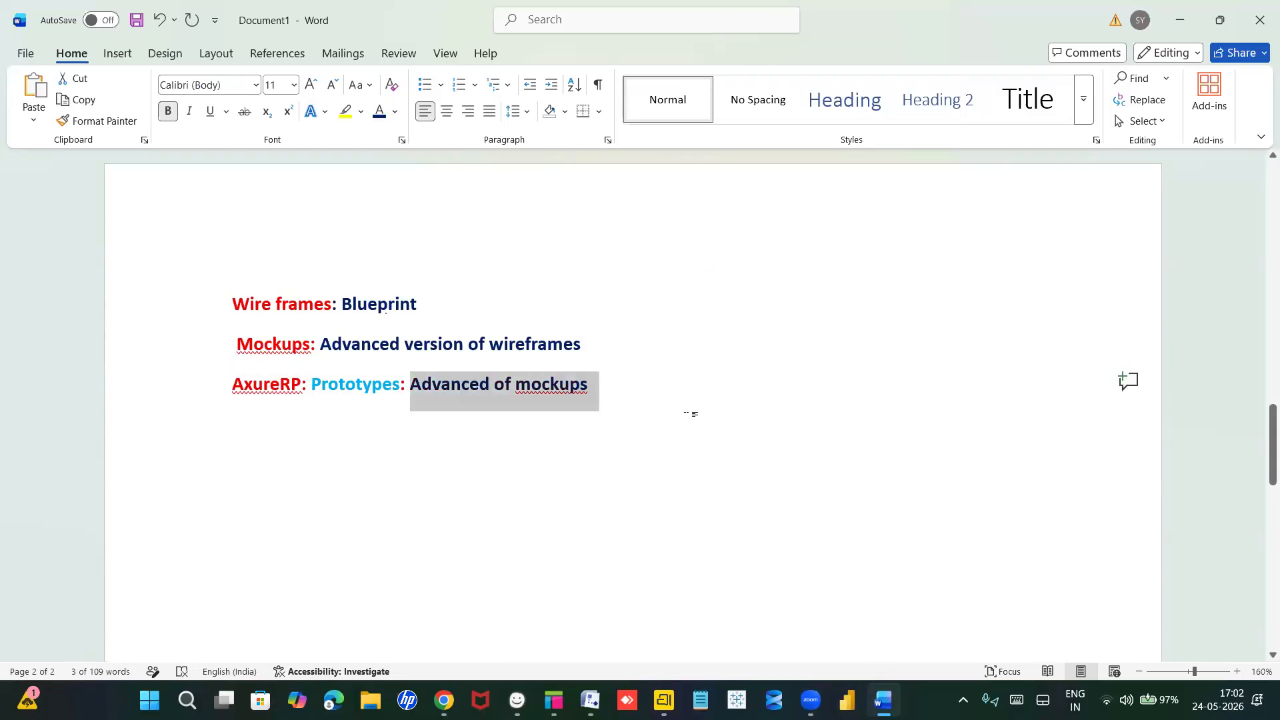
pyautogui.click(692, 412)
pyautogui.scroll(-1, 635, 359)
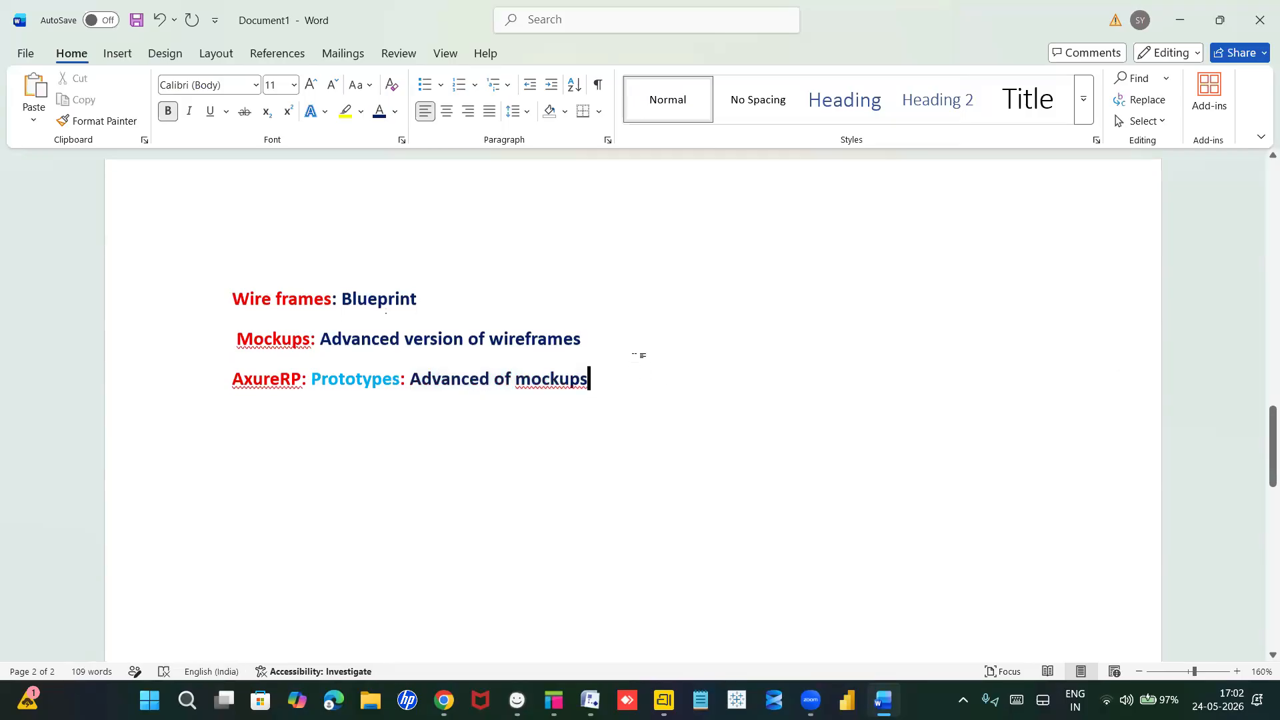
pyautogui.scroll(-2, 641, 355)
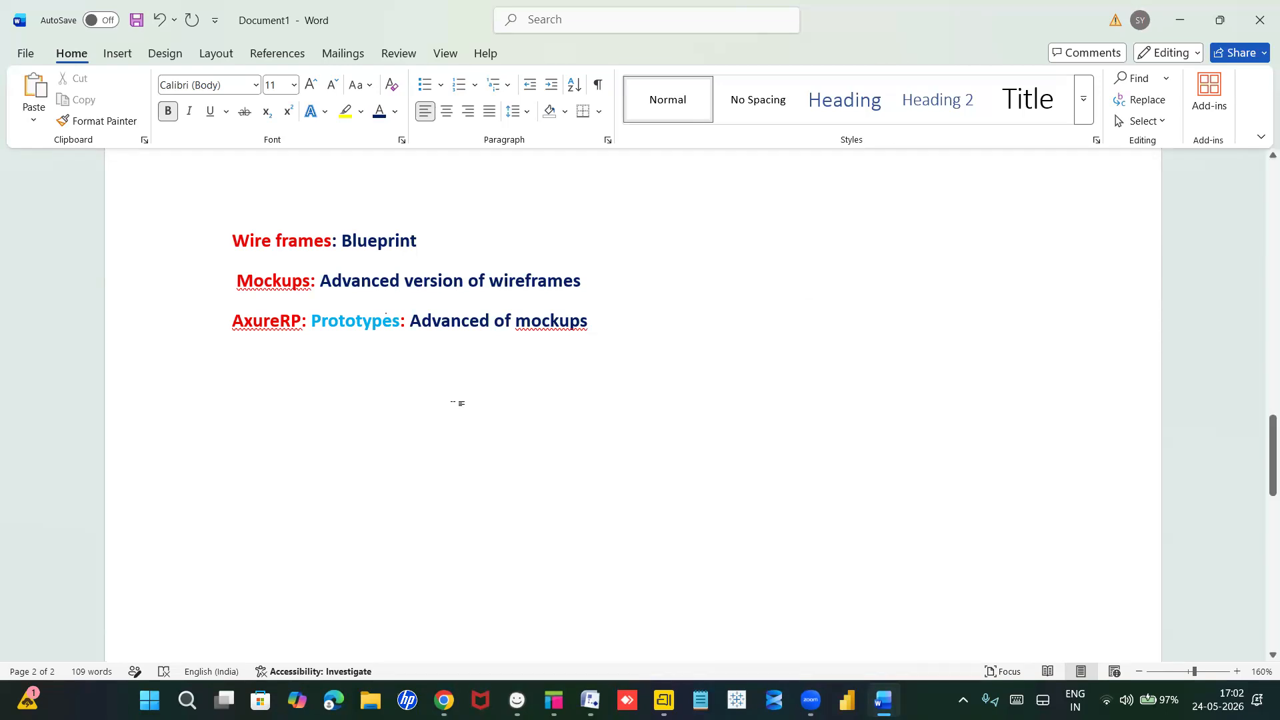
pyautogui.scroll(6, 453, 405)
pyautogui.scroll(-4, 452, 407)
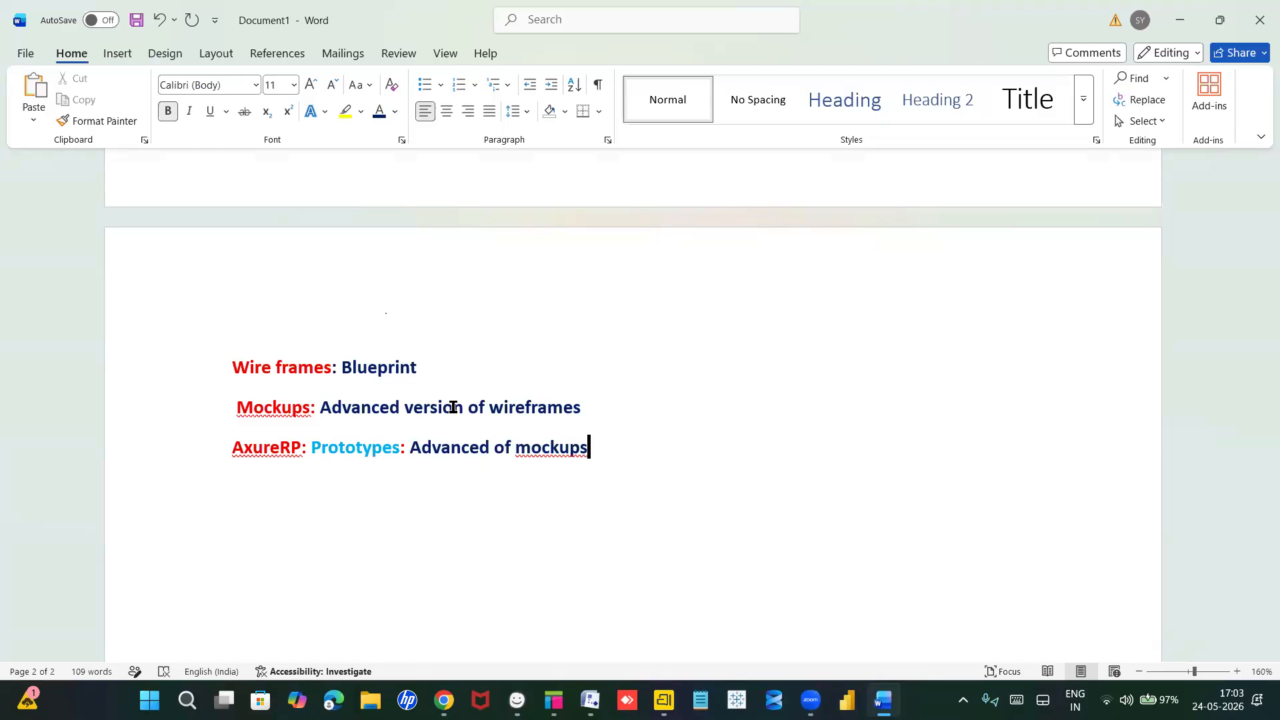
pyautogui.scroll(5, 453, 407)
pyautogui.scroll(-3, 452, 406)
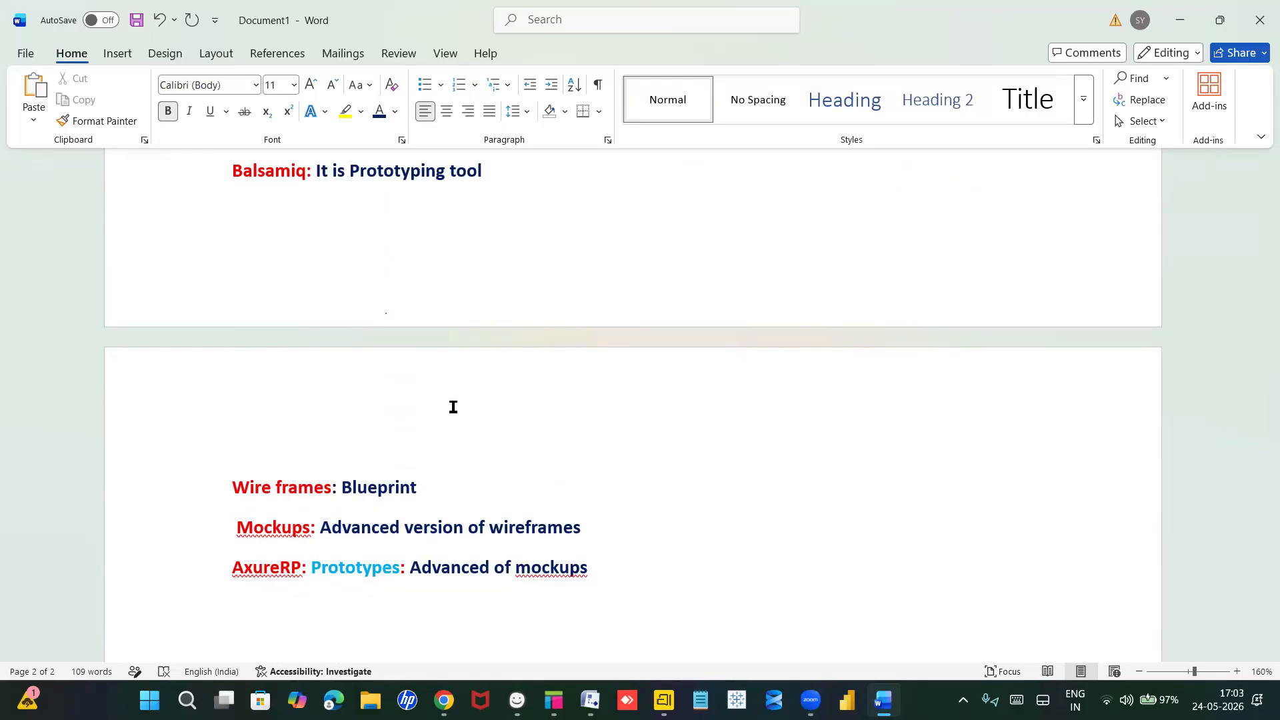
# Step: Bring up Balsamiq's blank New Mockup 1 and close its Notes box without adding notes
pyautogui.moveTo(517, 700)
pyautogui.click(518, 700)
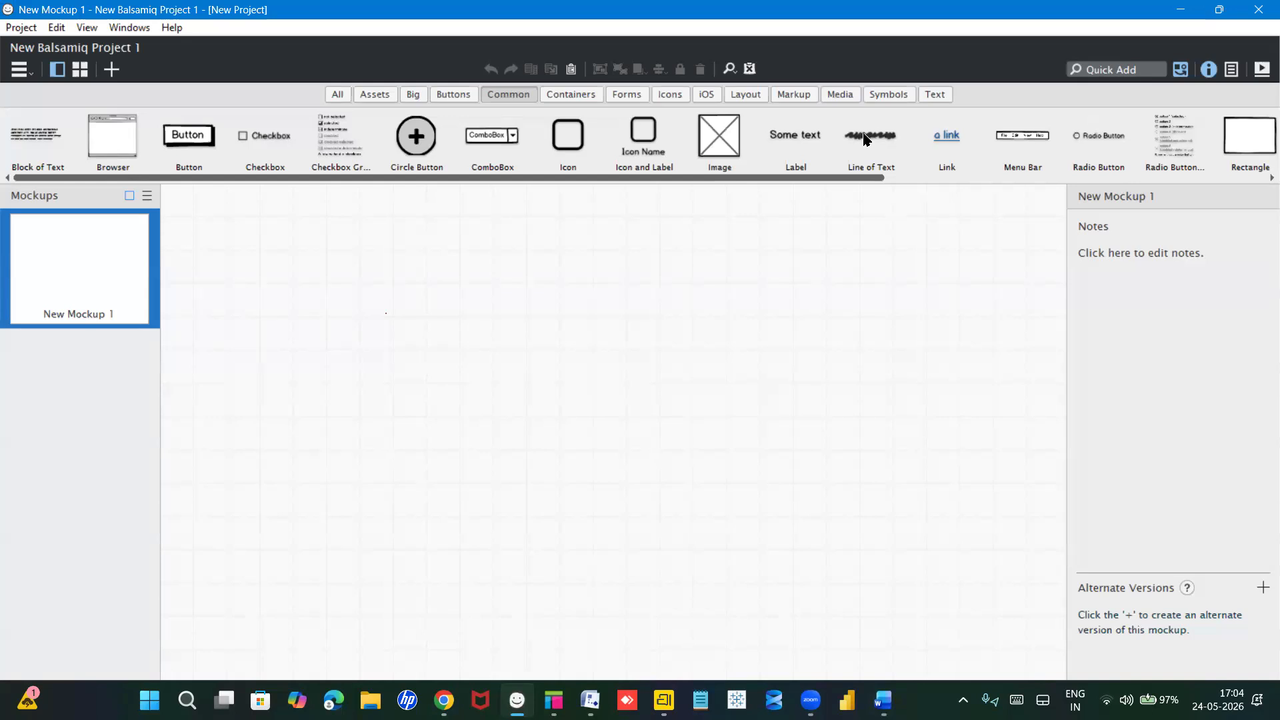
pyautogui.moveTo(1039, 191); pyautogui.dragTo(558, 233)
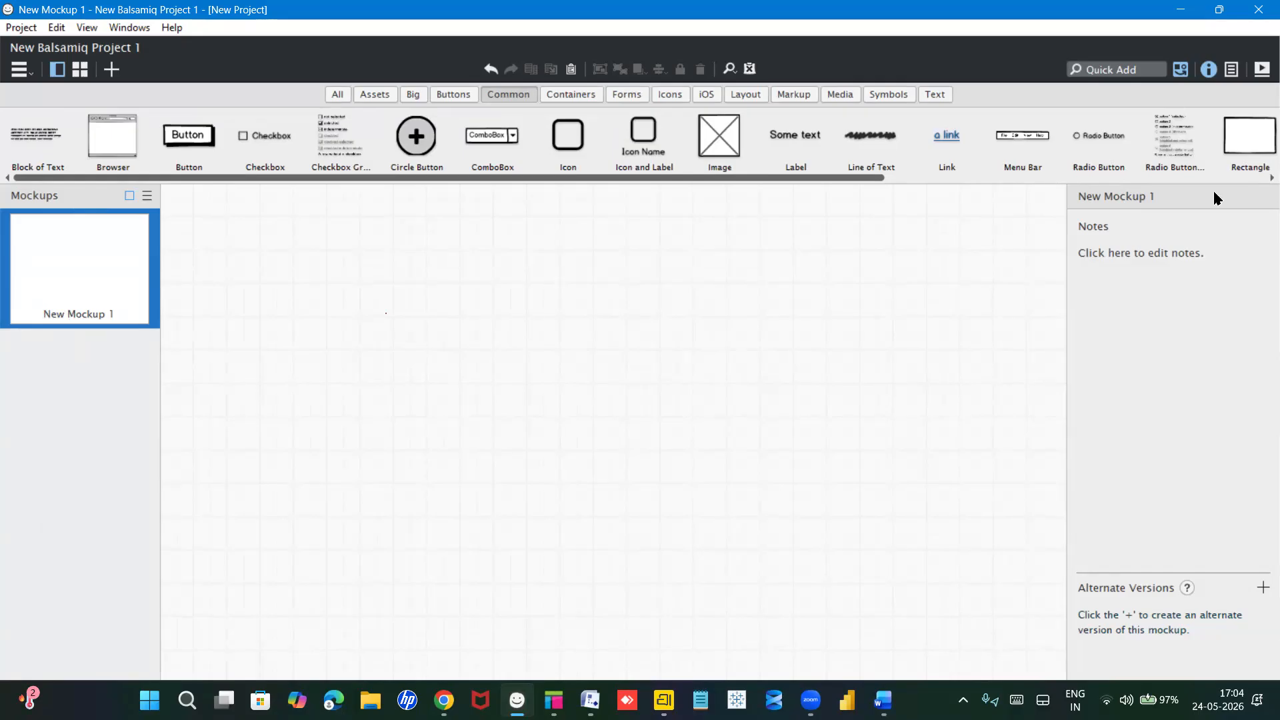
pyautogui.click(1139, 305)
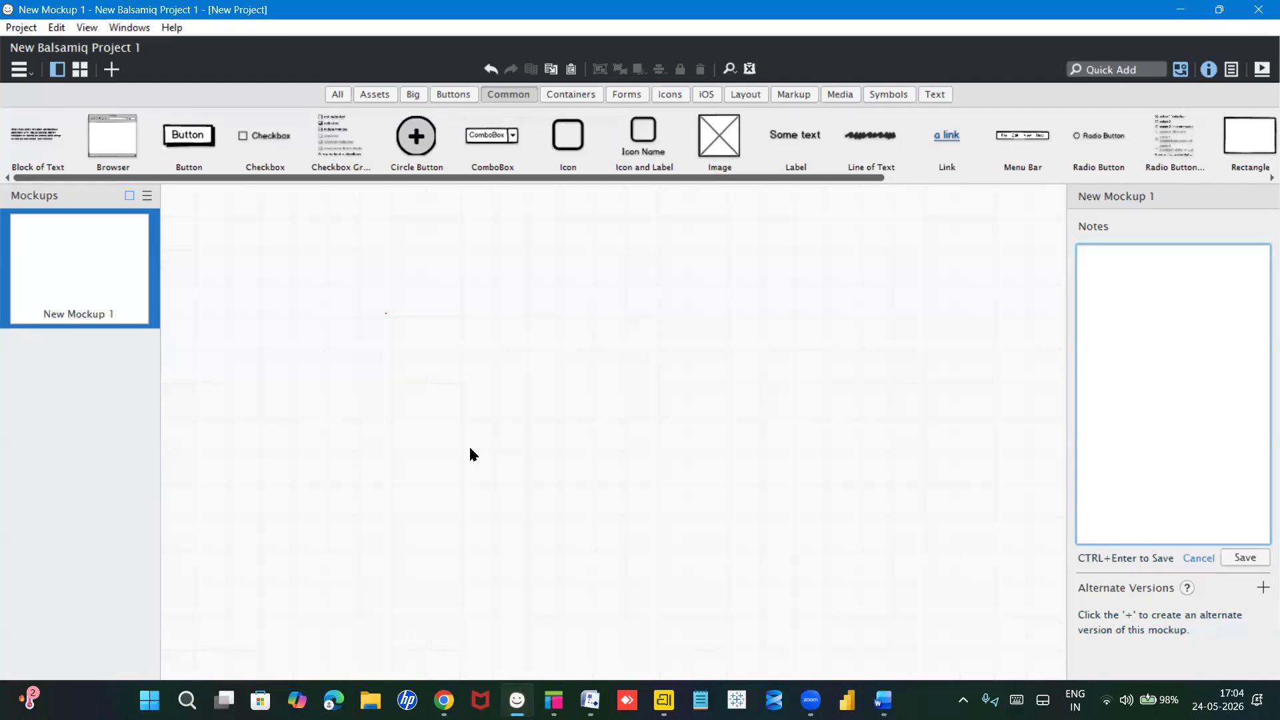
pyautogui.click(536, 386)
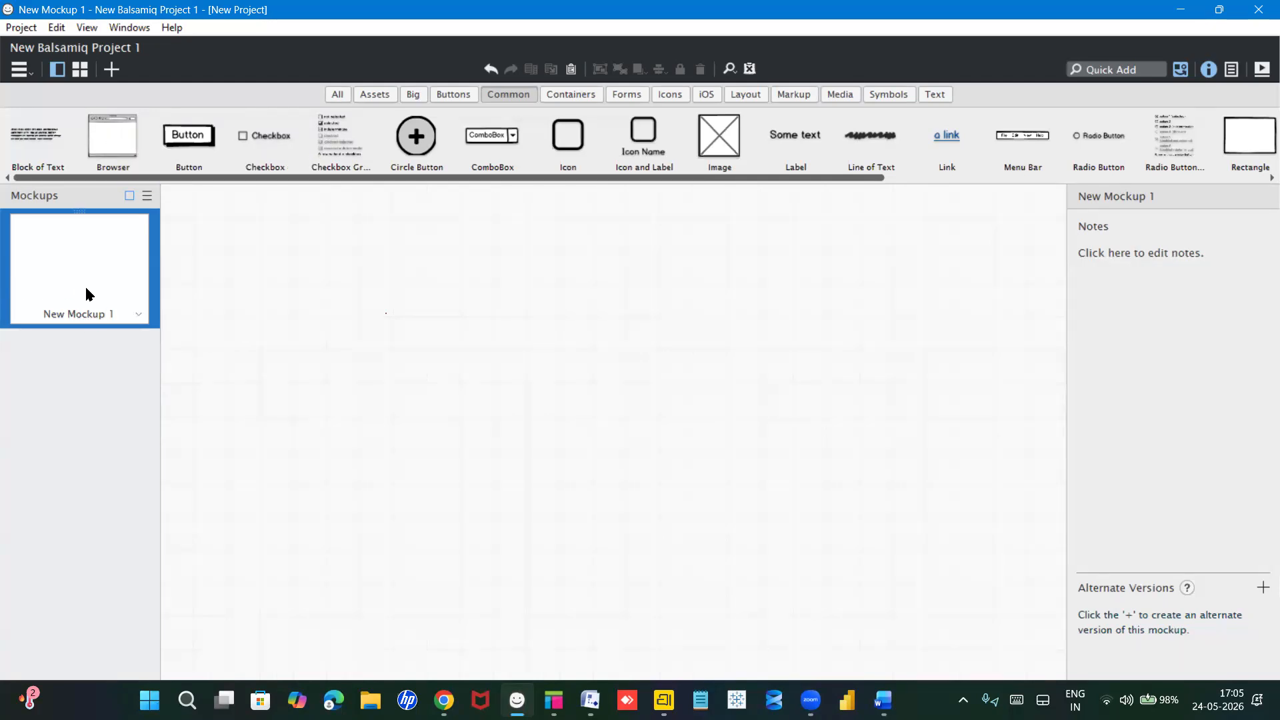
pyautogui.click(105, 143)
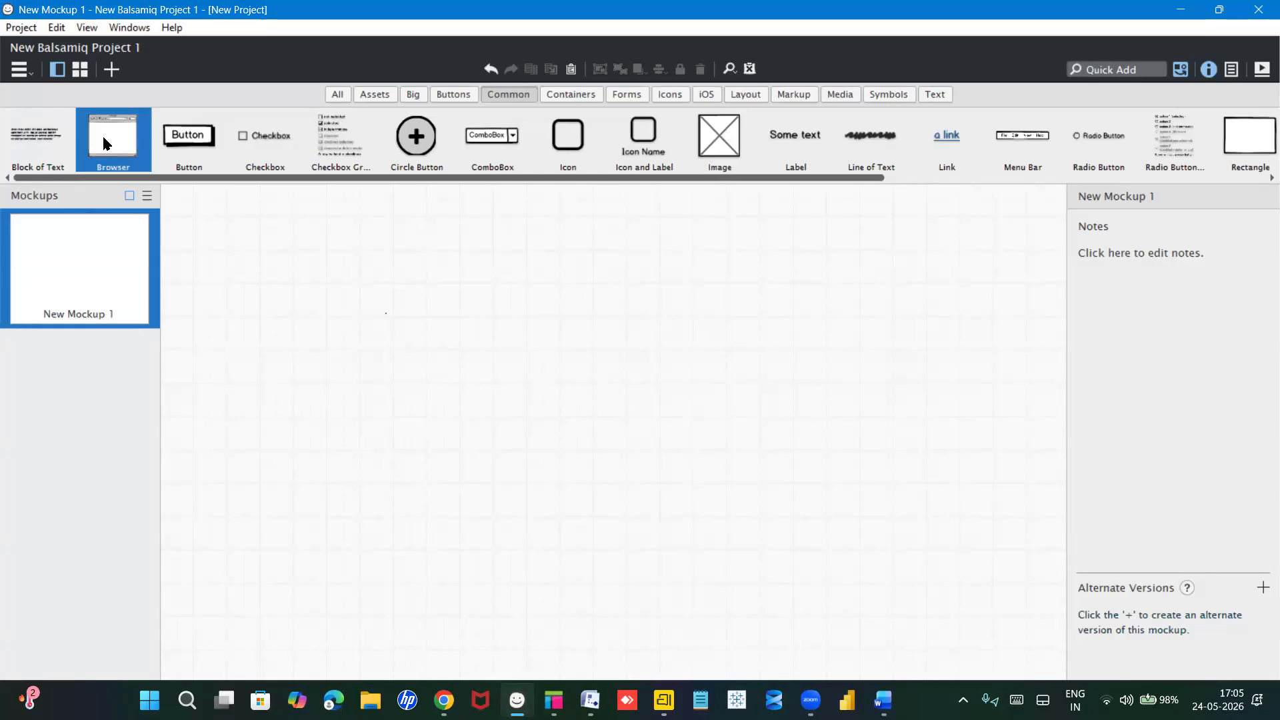
pyautogui.moveTo(105, 144); pyautogui.dragTo(316, 231)
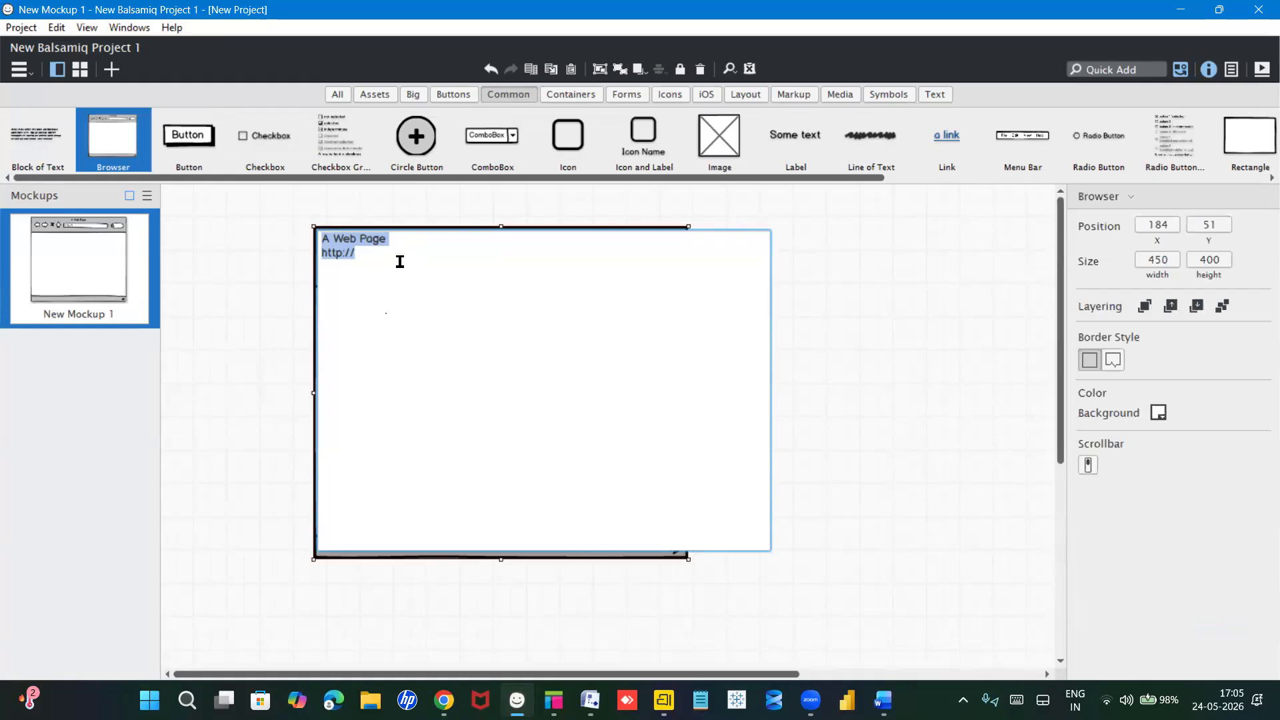
pyautogui.click(400, 262)
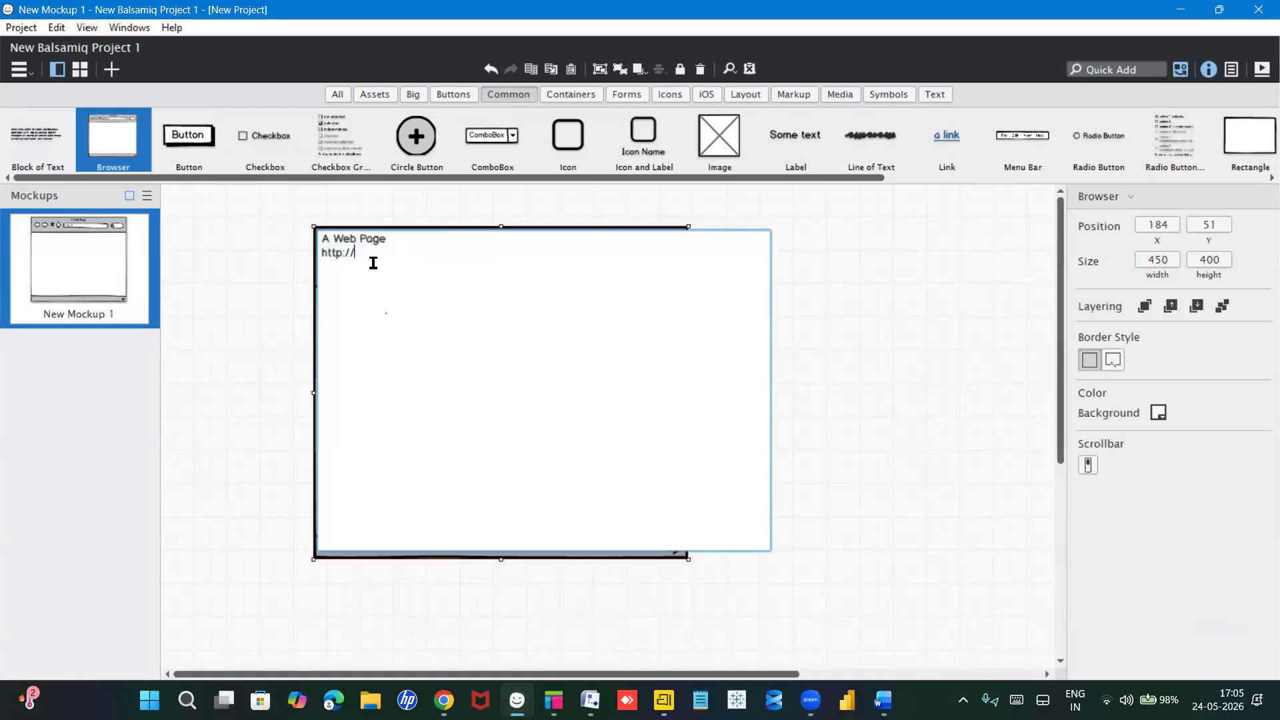
pyautogui.write('www')
pyautogui.write('.')
pyautogui.press('BackSpace')
pyautogui.write('.ecommerce')
pyautogui.click(640, 374)
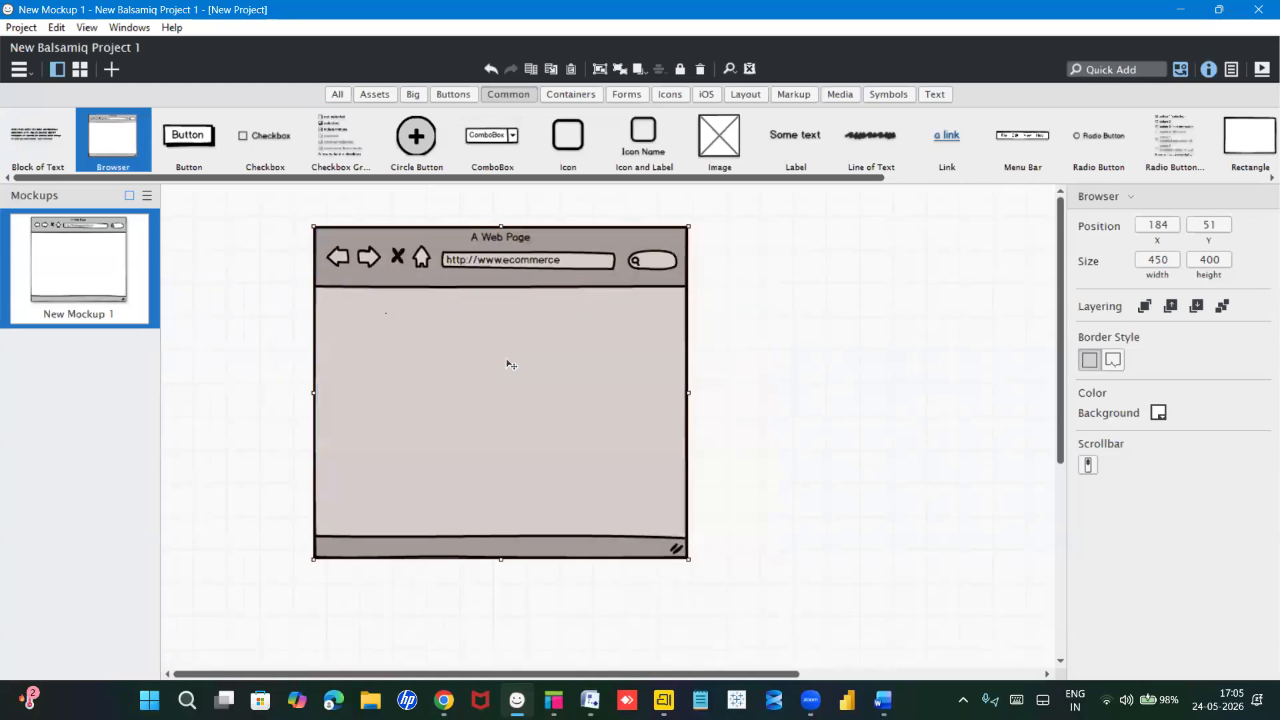
pyautogui.moveTo(502, 320); pyautogui.dragTo(627, 329)
pyautogui.press('Escape')
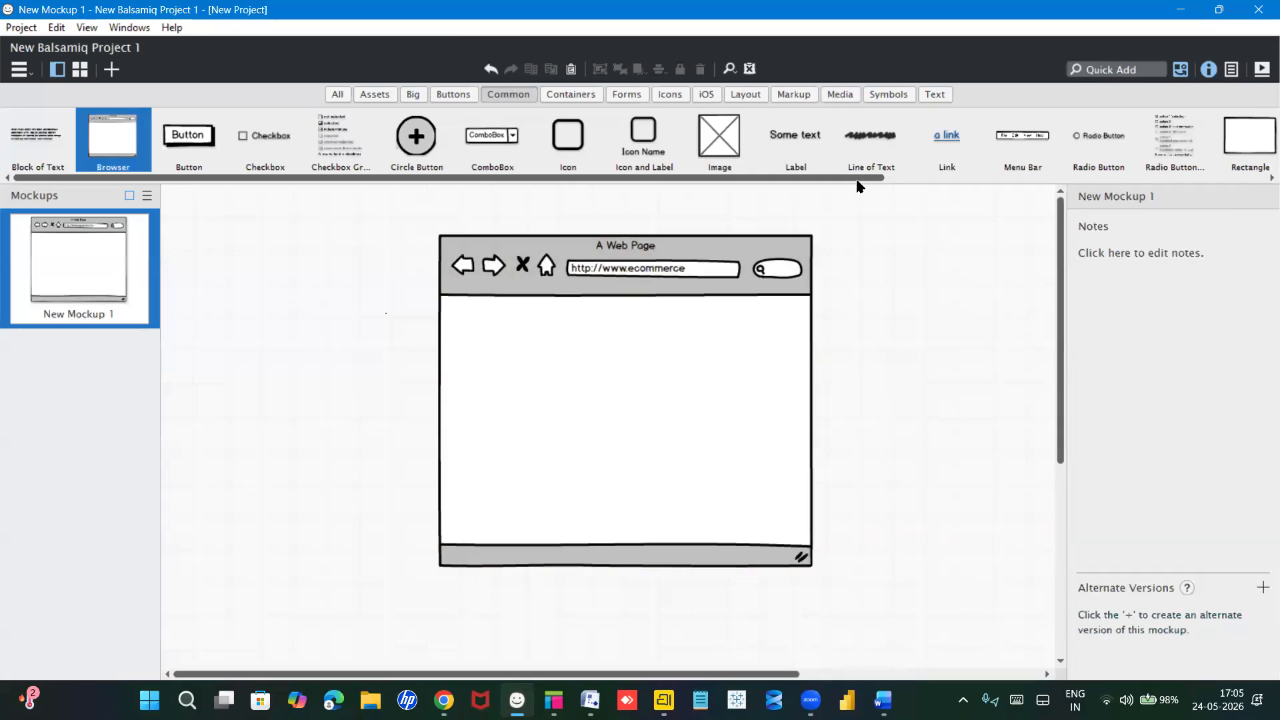
# Step: Add a 'Registartion' Text Area inside the browser and shrink it to a short bar
pyautogui.moveTo(855, 179); pyautogui.dragTo(1239, 180)
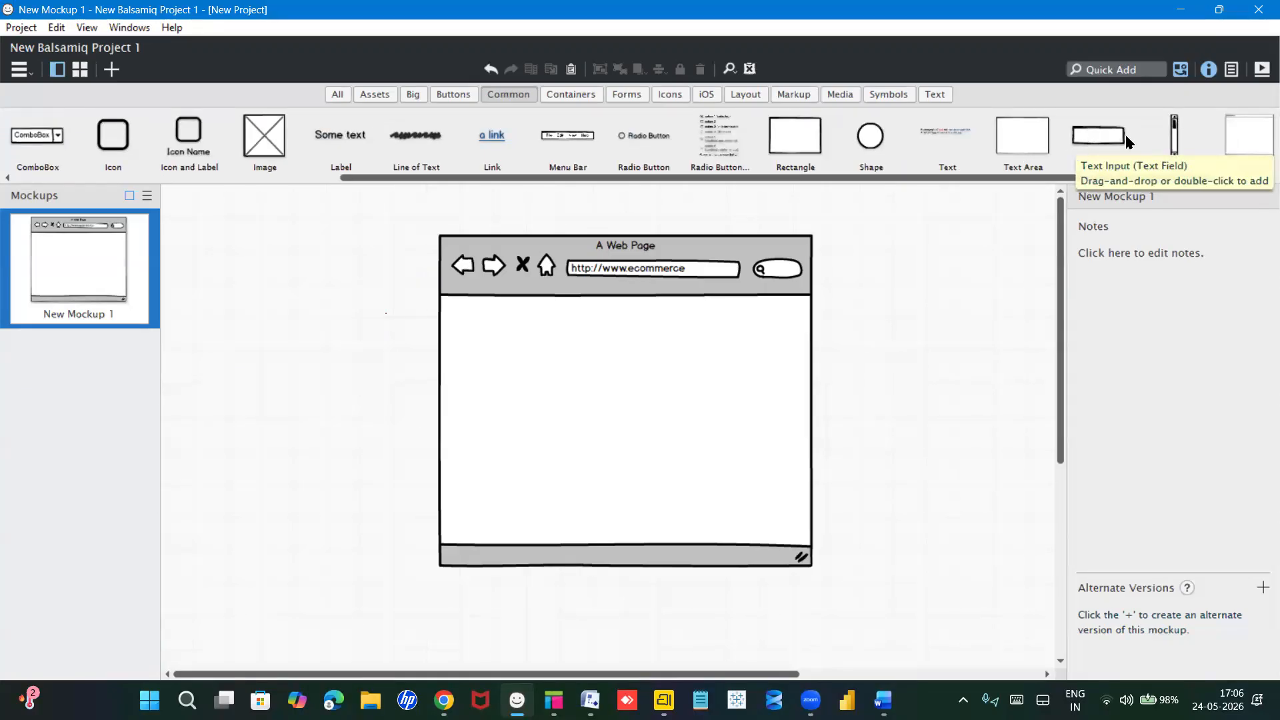
pyautogui.moveTo(1035, 134); pyautogui.dragTo(516, 309)
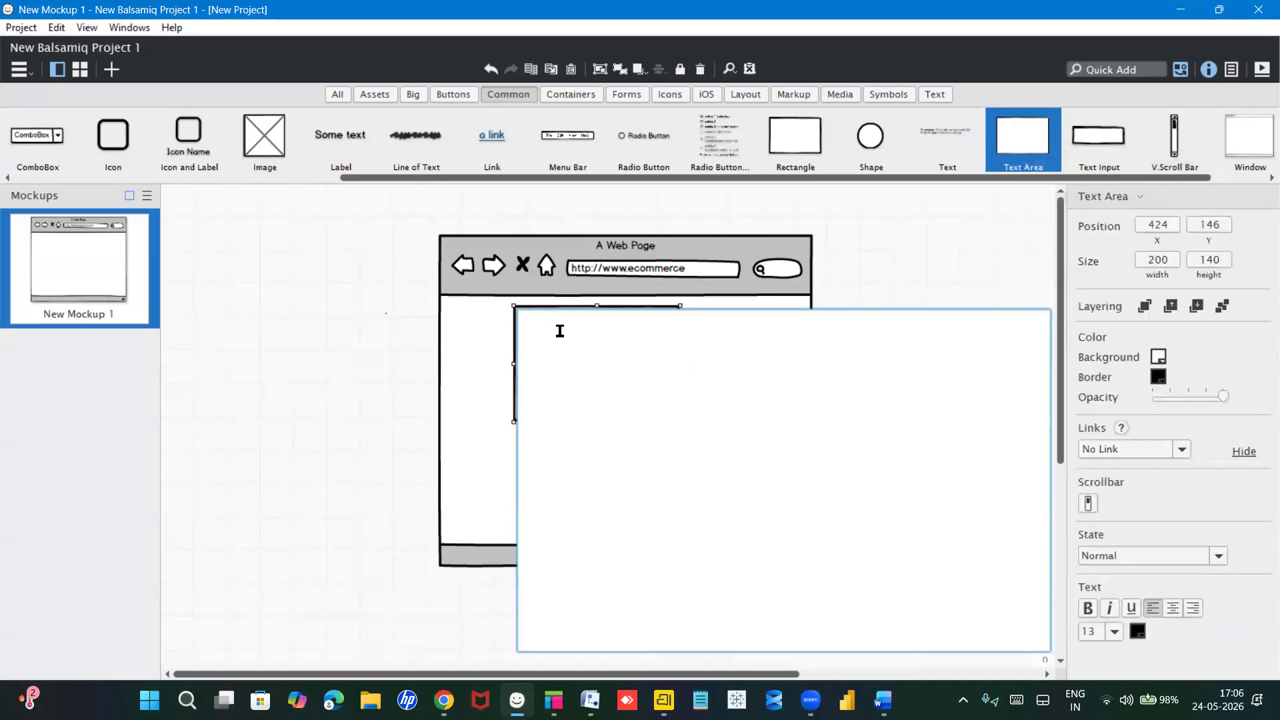
pyautogui.write('Registartion')
pyautogui.click(498, 353)
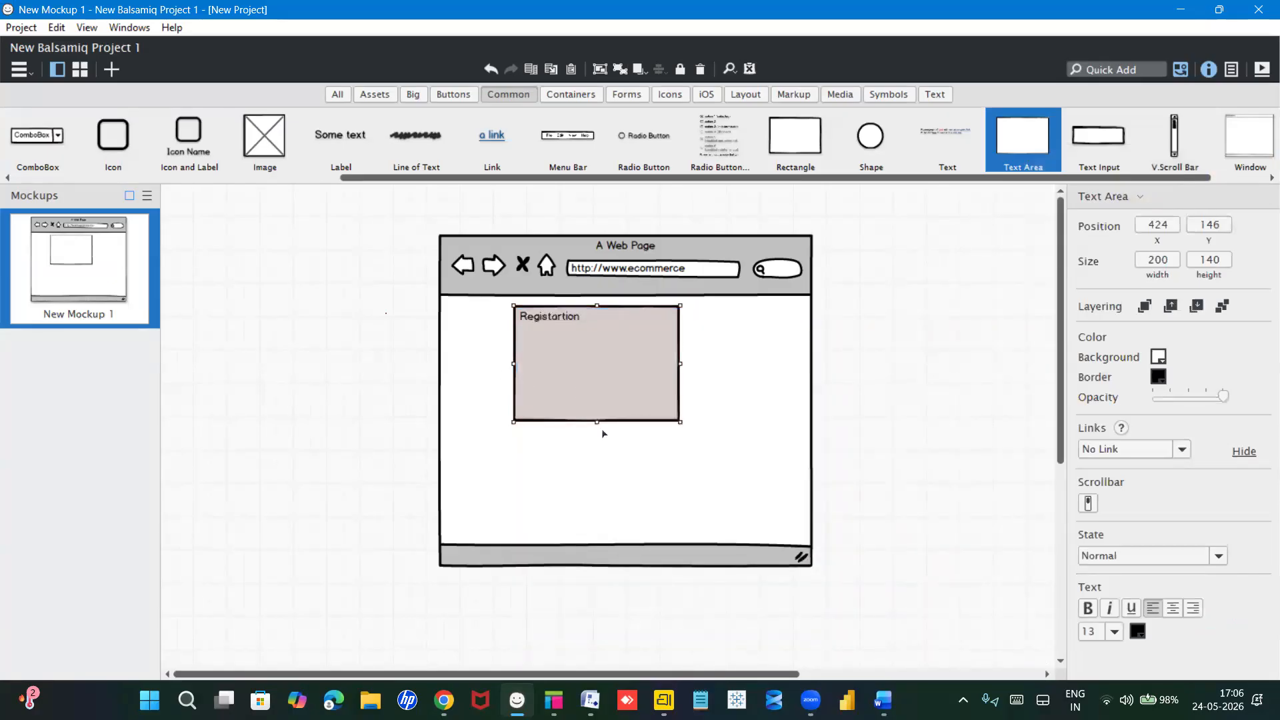
pyautogui.moveTo(595, 368); pyautogui.dragTo(596, 333)
pyautogui.click(632, 394)
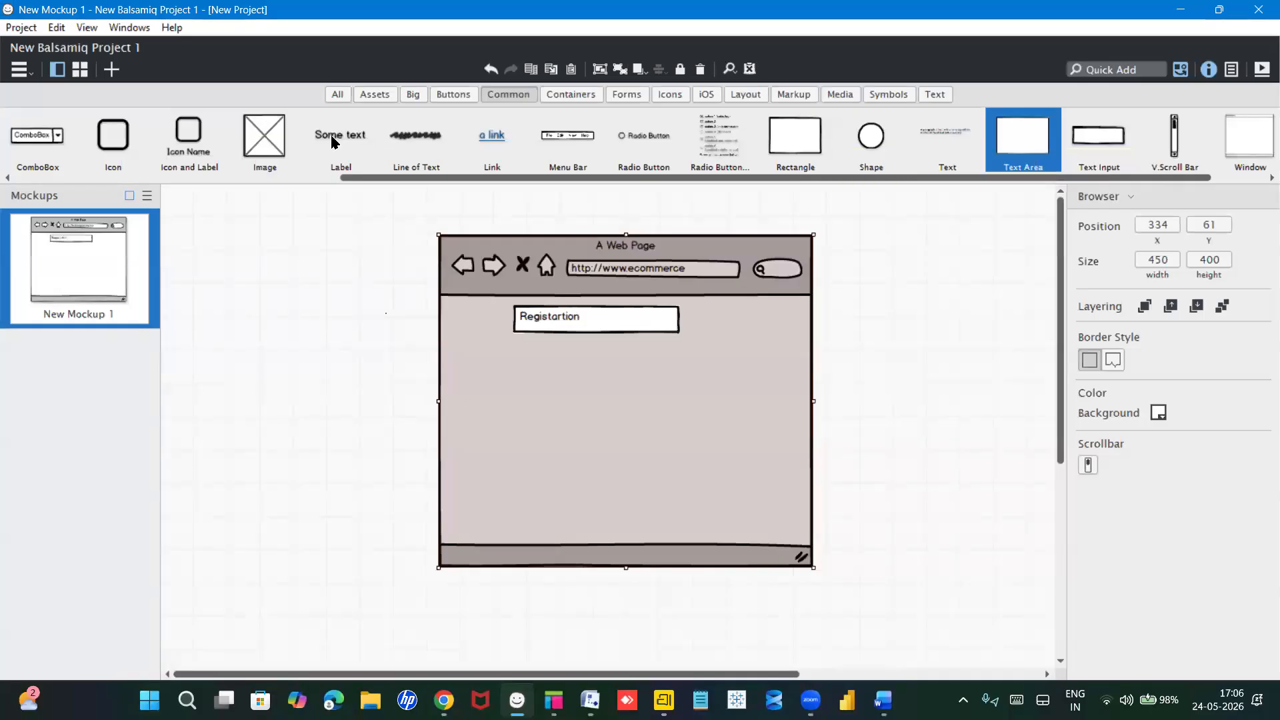
# Step: Add a 'Username' label inside the browser below the Registartion box
pyautogui.moveTo(349, 138); pyautogui.dragTo(498, 372)
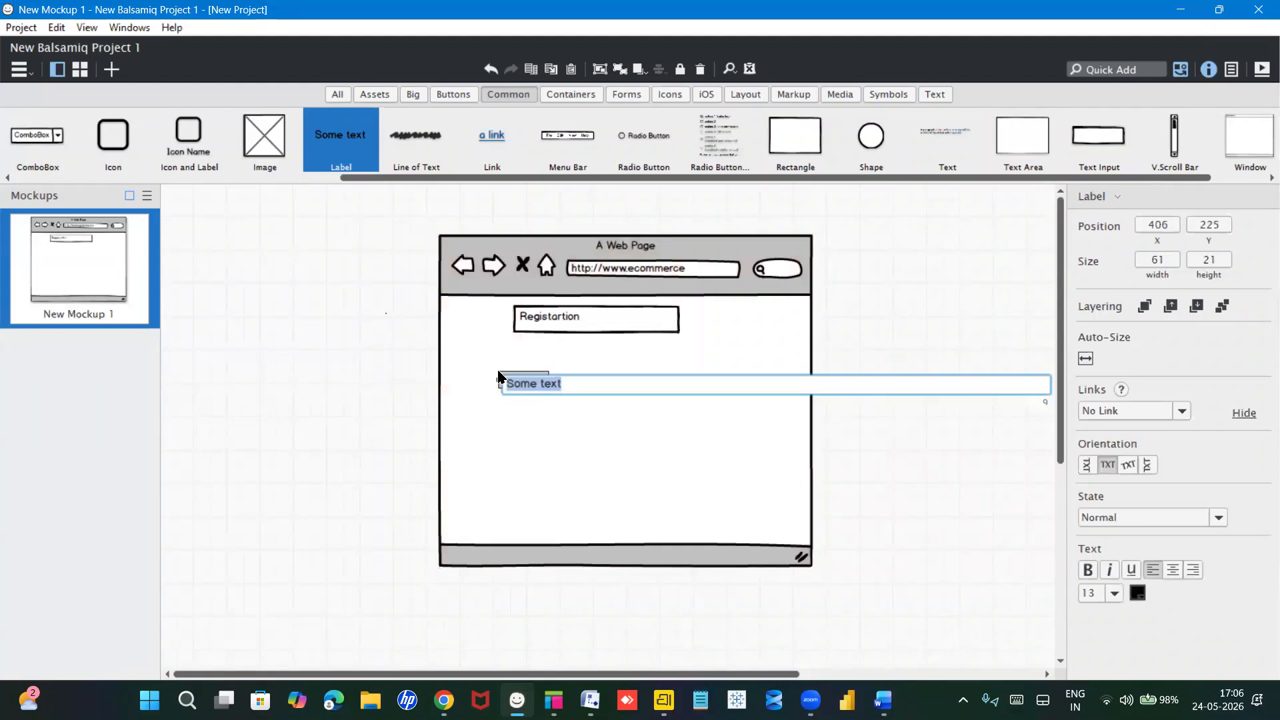
pyautogui.write('Us')
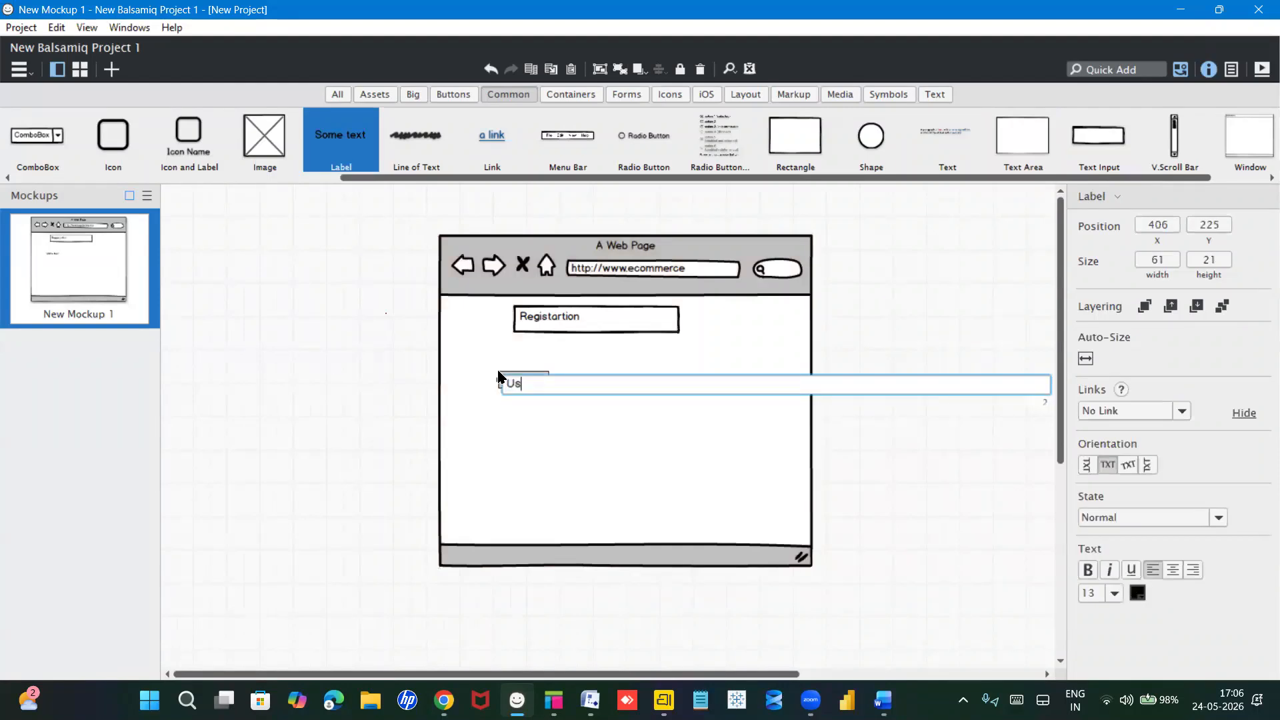
pyautogui.write('ername')
pyautogui.press('Return')
pyautogui.click(560, 391)
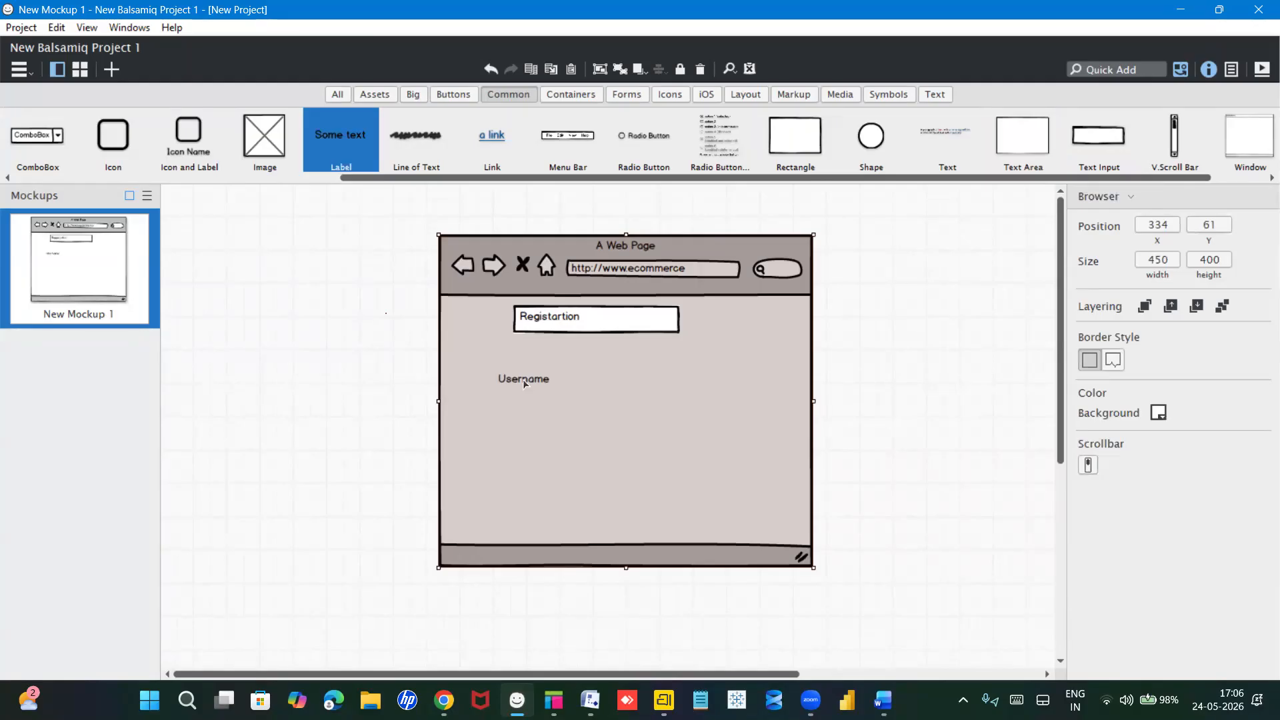
pyautogui.click(526, 384)
pyautogui.click(550, 425)
# Step: Add a 'Phone no' label and line it up under Username
pyautogui.moveTo(355, 158); pyautogui.dragTo(498, 420)
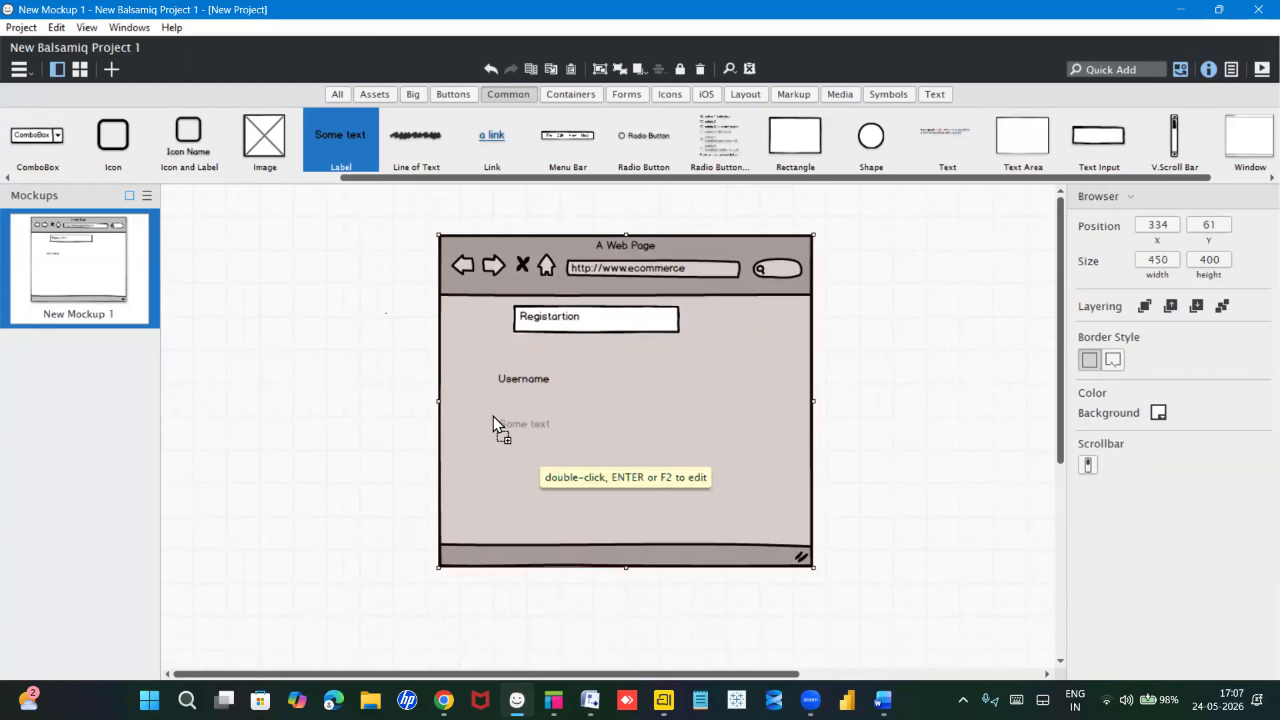
pyautogui.doubleClick(493, 420)
pyautogui.write('Phone no')
pyautogui.press('Return')
pyautogui.click(547, 438)
pyautogui.moveTo(520, 425); pyautogui.dragTo(529, 419)
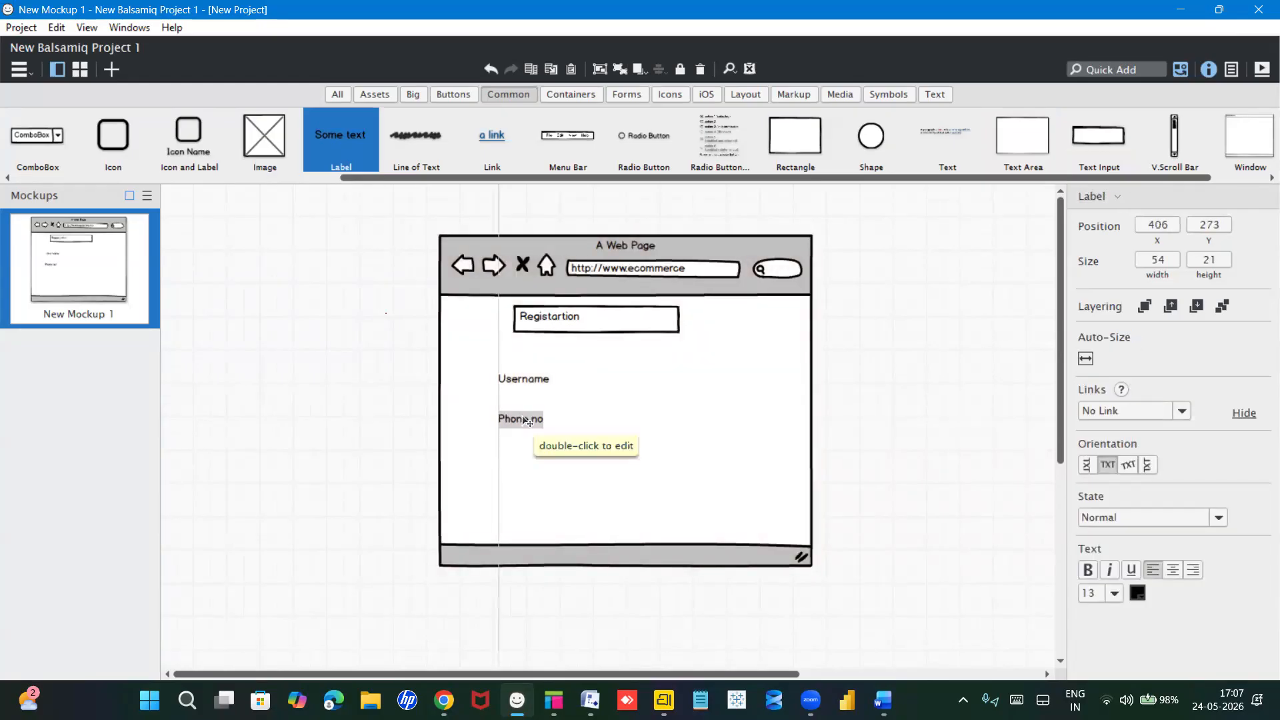
pyautogui.click(549, 464)
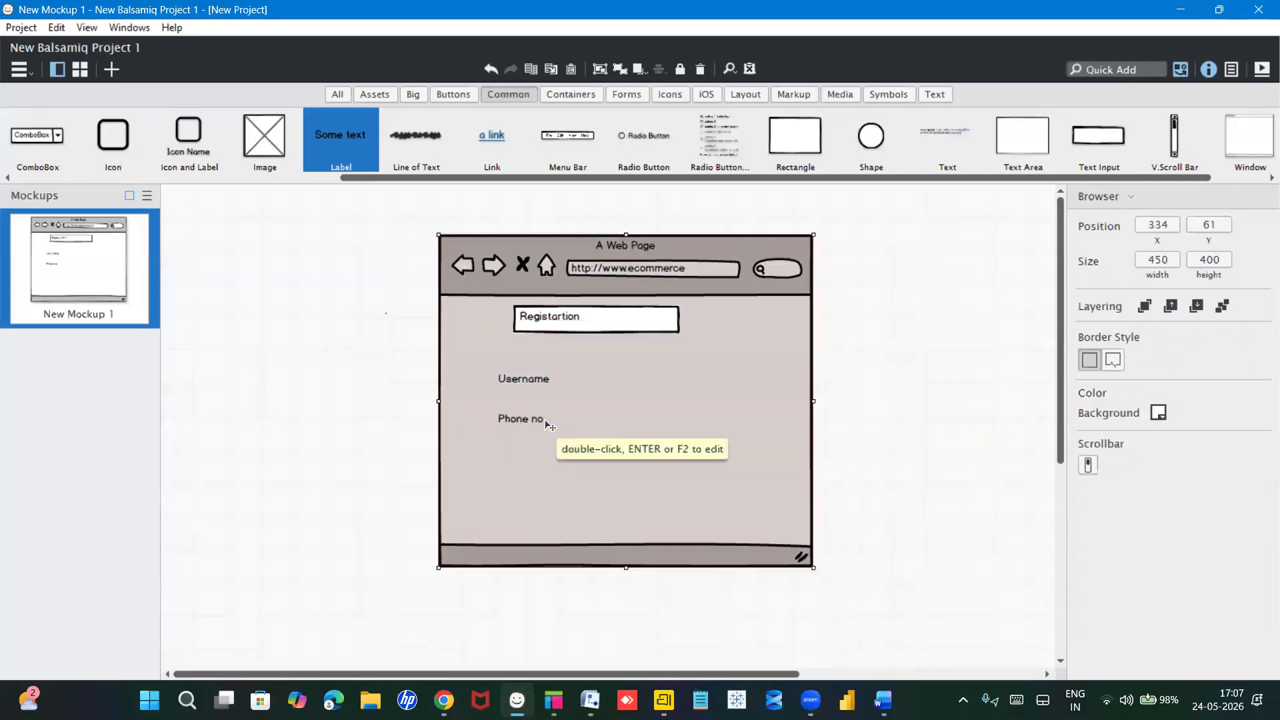
# Step: Place empty Text Input fields beside the Username and Phone no labels
pyautogui.click(1083, 143)
pyautogui.moveTo(1093, 133); pyautogui.dragTo(591, 374)
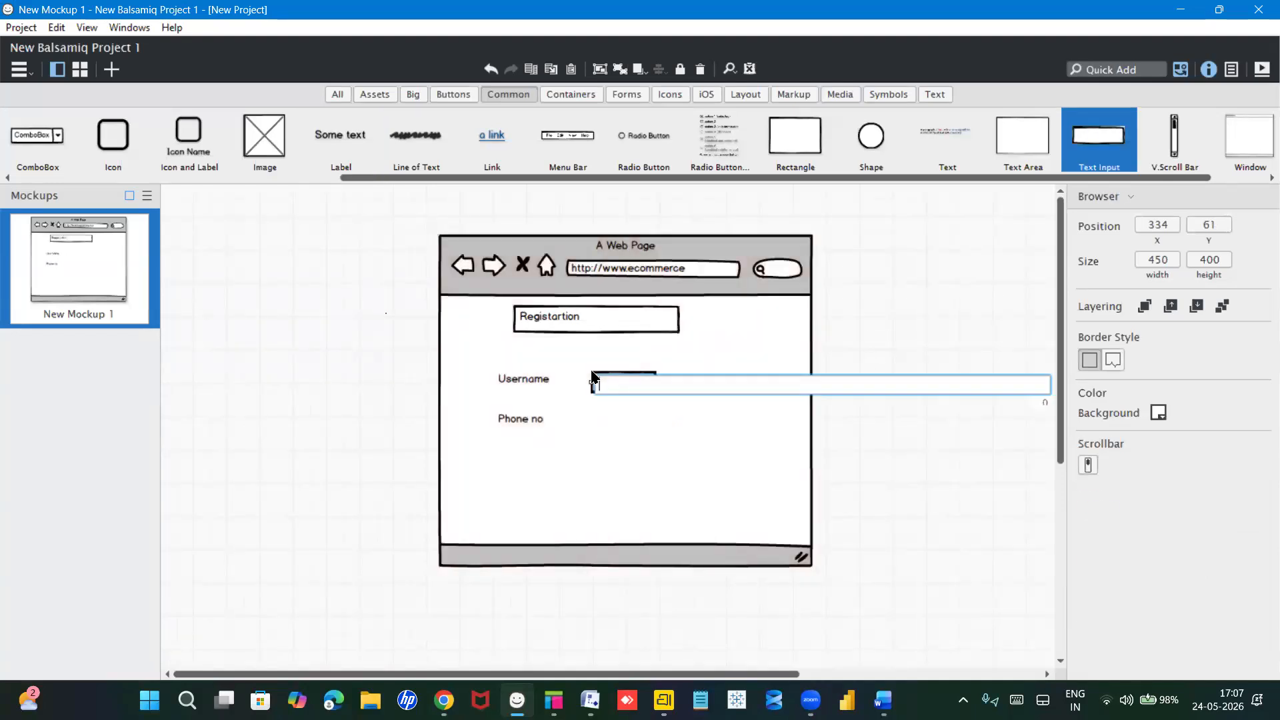
pyautogui.click(644, 428)
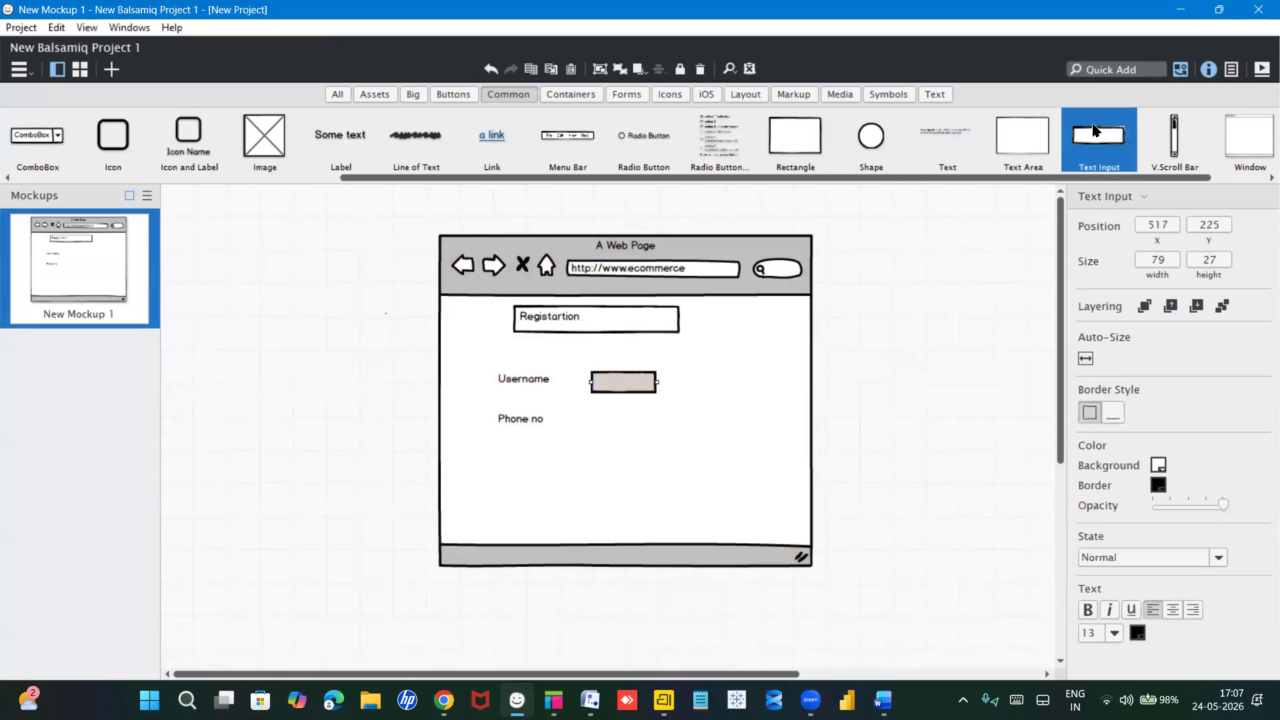
pyautogui.moveTo(1096, 136); pyautogui.dragTo(591, 412)
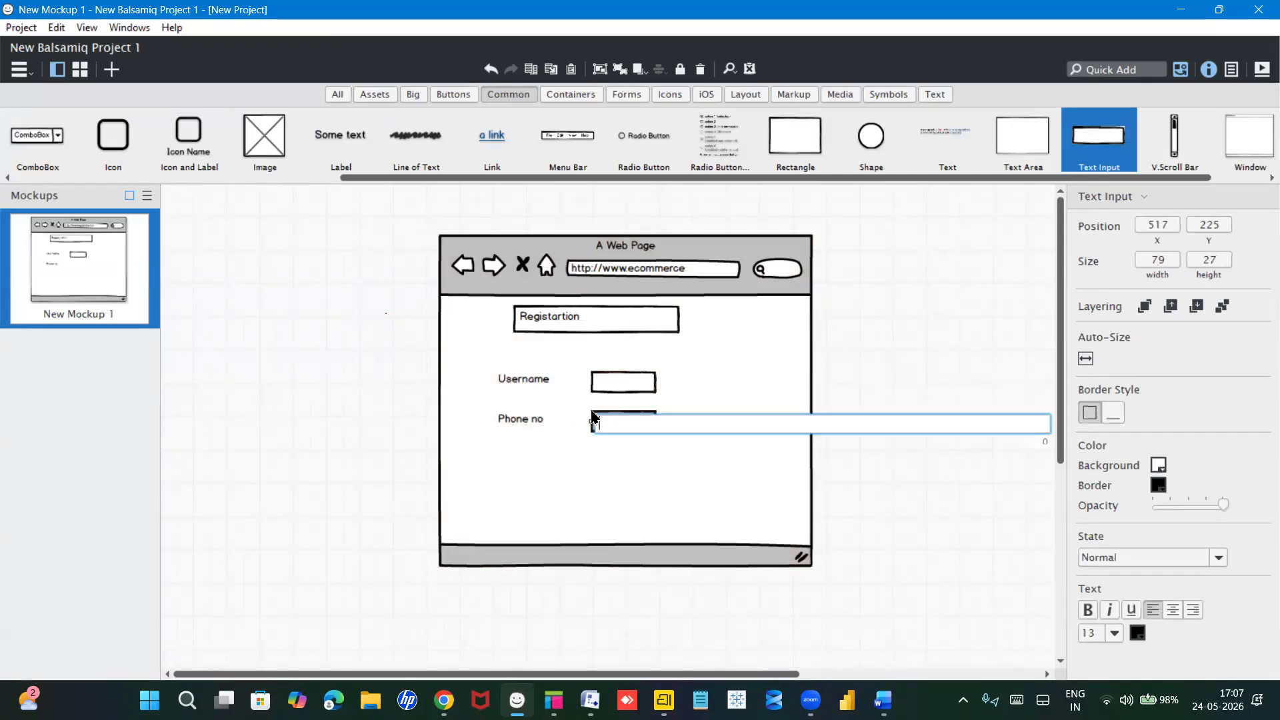
pyautogui.click(620, 467)
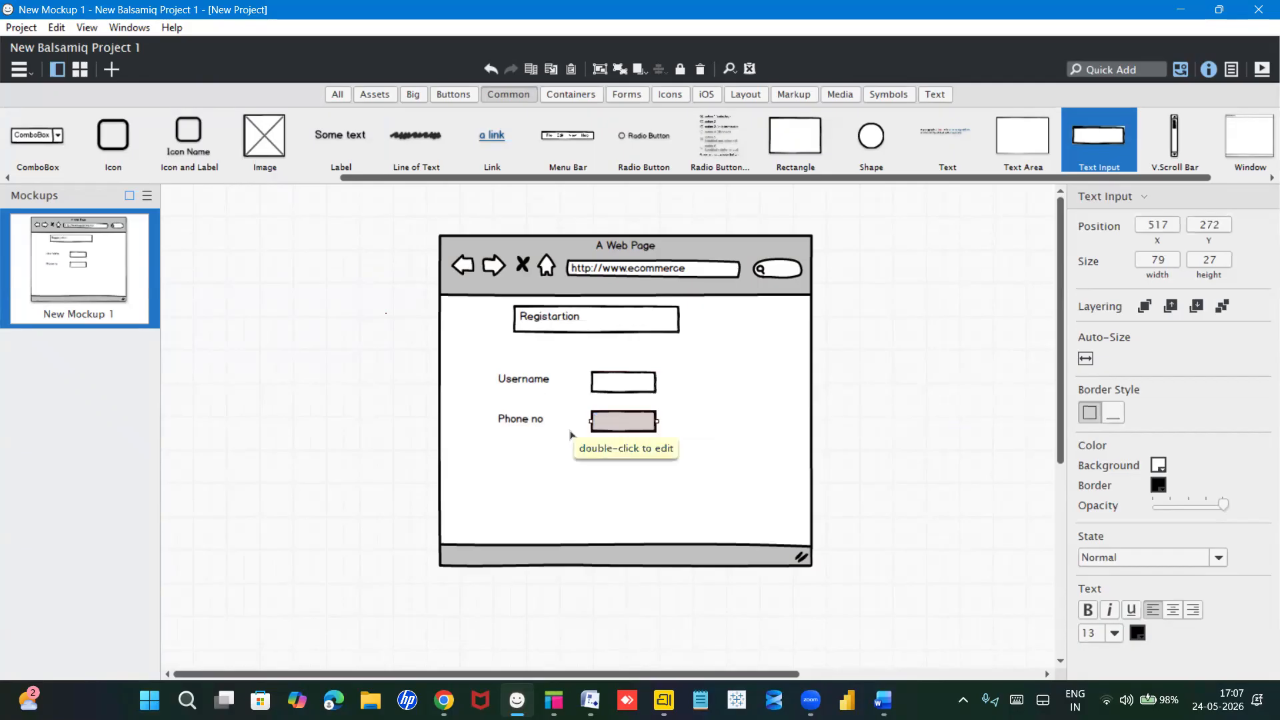
pyautogui.click(611, 487)
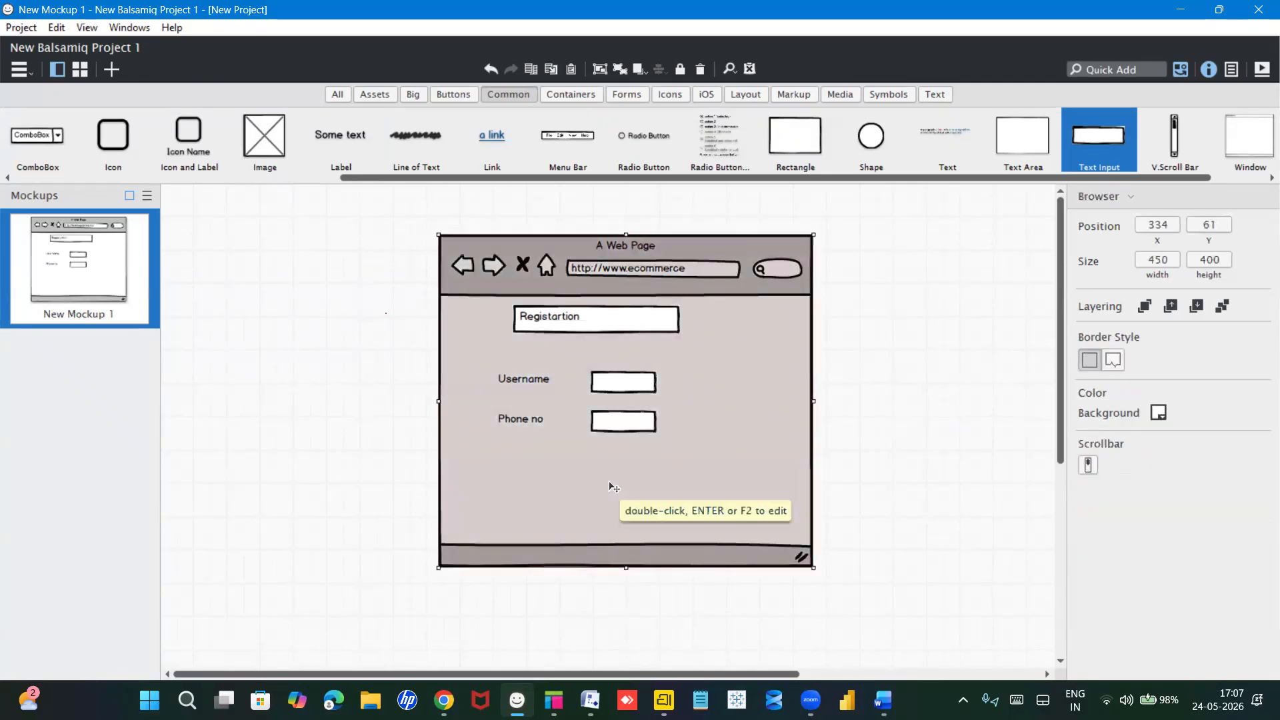
pyautogui.moveTo(358, 178); pyautogui.dragTo(46, 164)
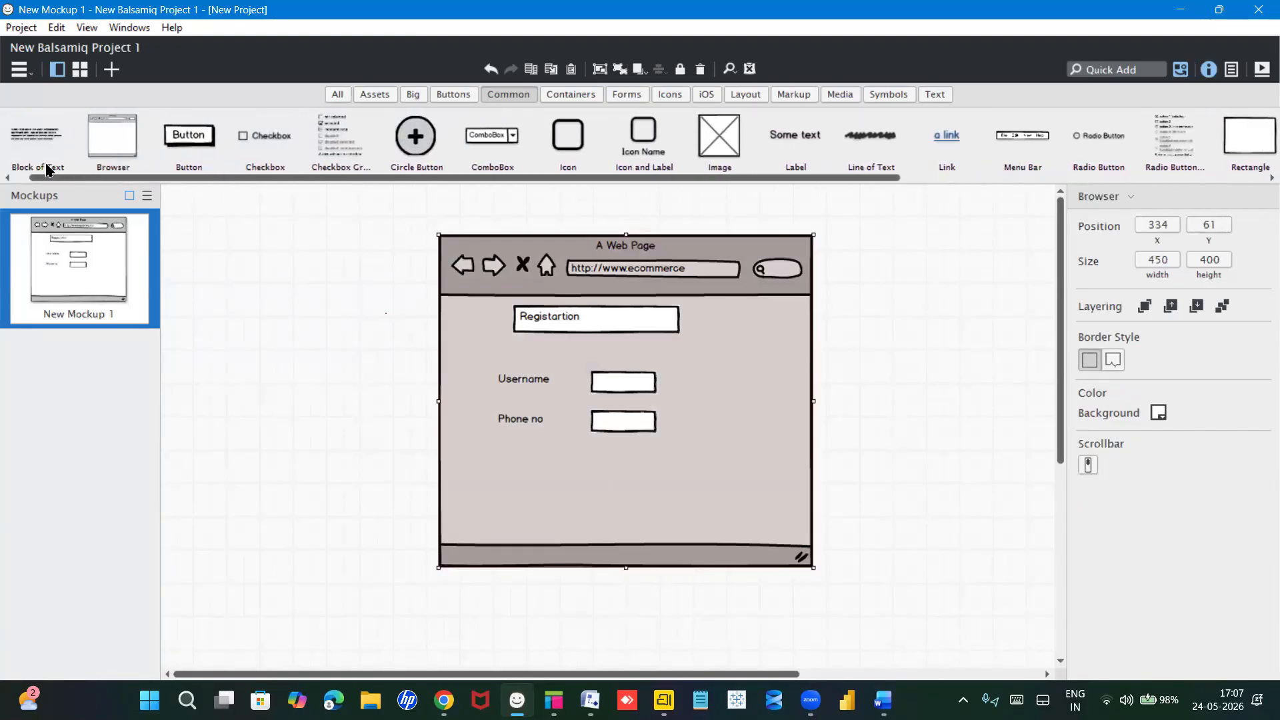
# Step: Add a button labelled 'Register' below the Phone no field
pyautogui.moveTo(199, 136); pyautogui.dragTo(585, 487)
pyautogui.write('Register')
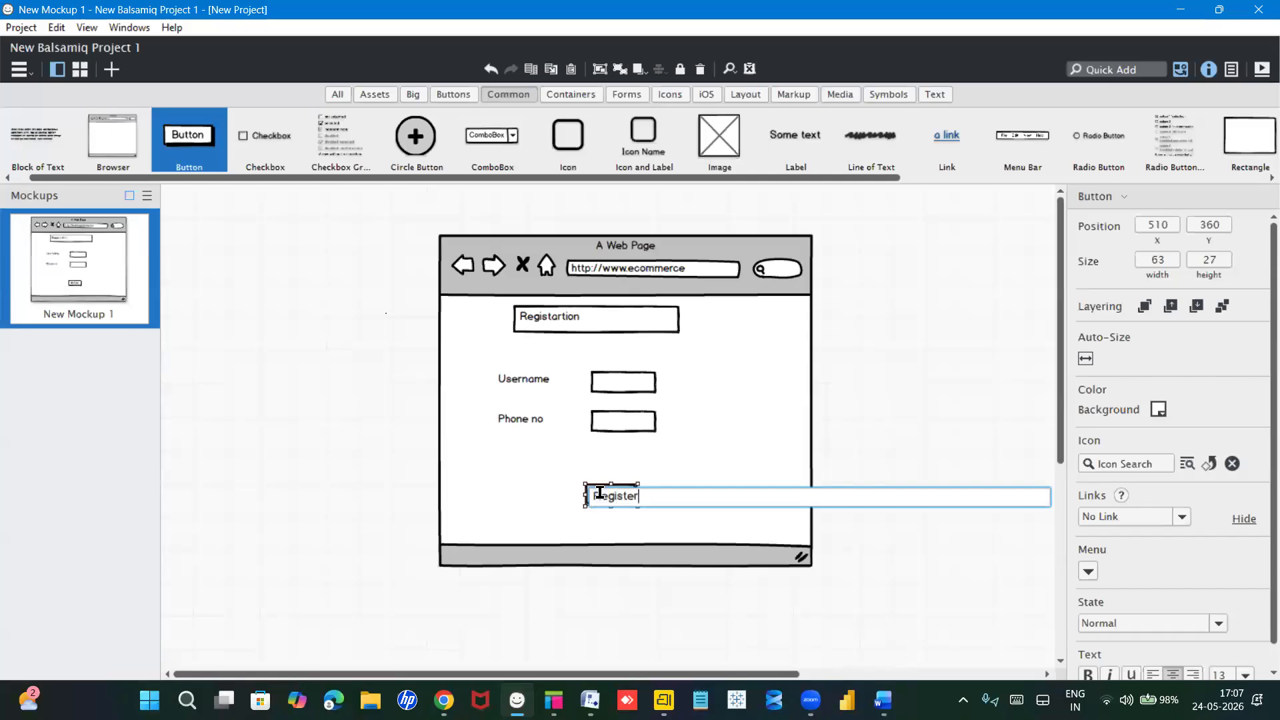
pyautogui.press('Return')
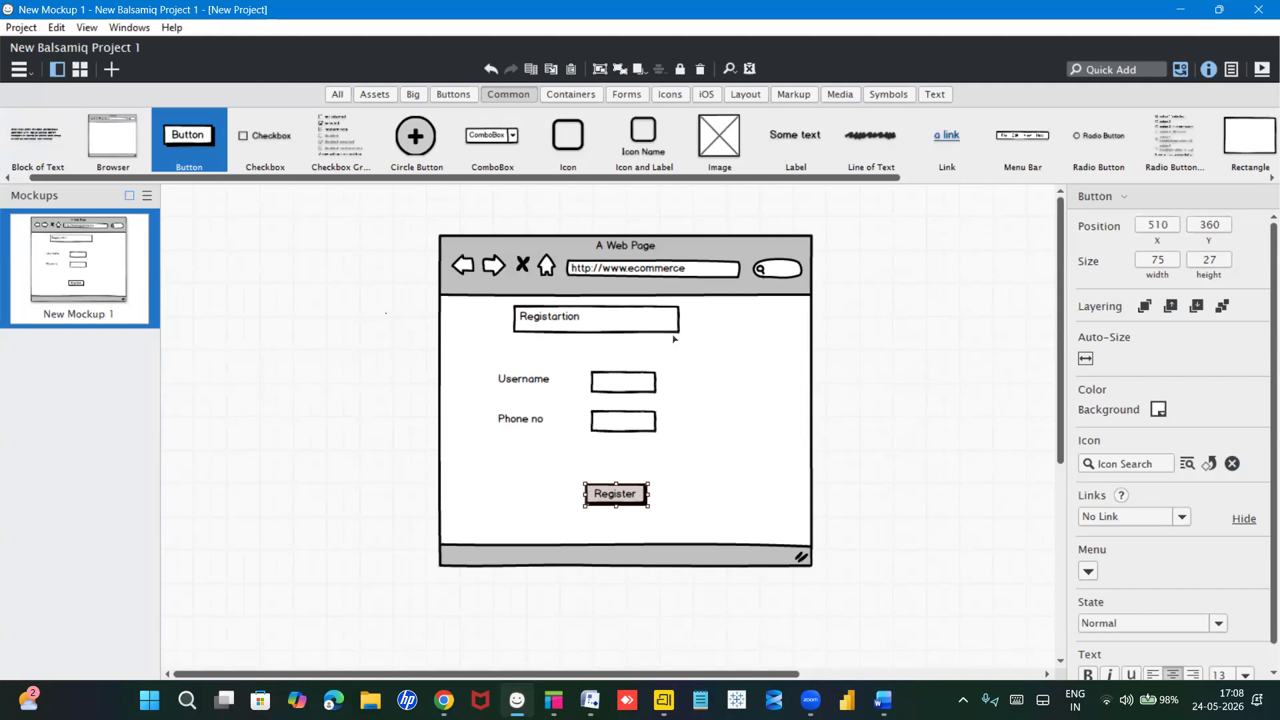
pyautogui.click(979, 250)
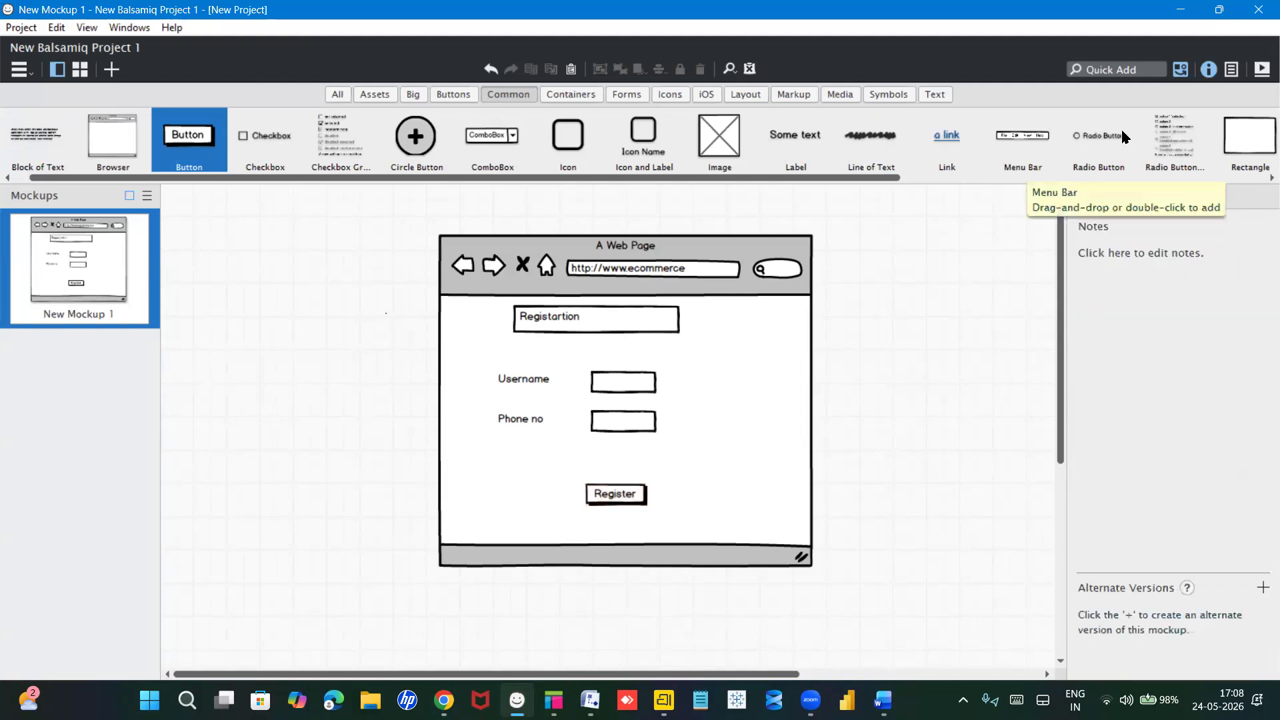
pyautogui.click(1262, 70)
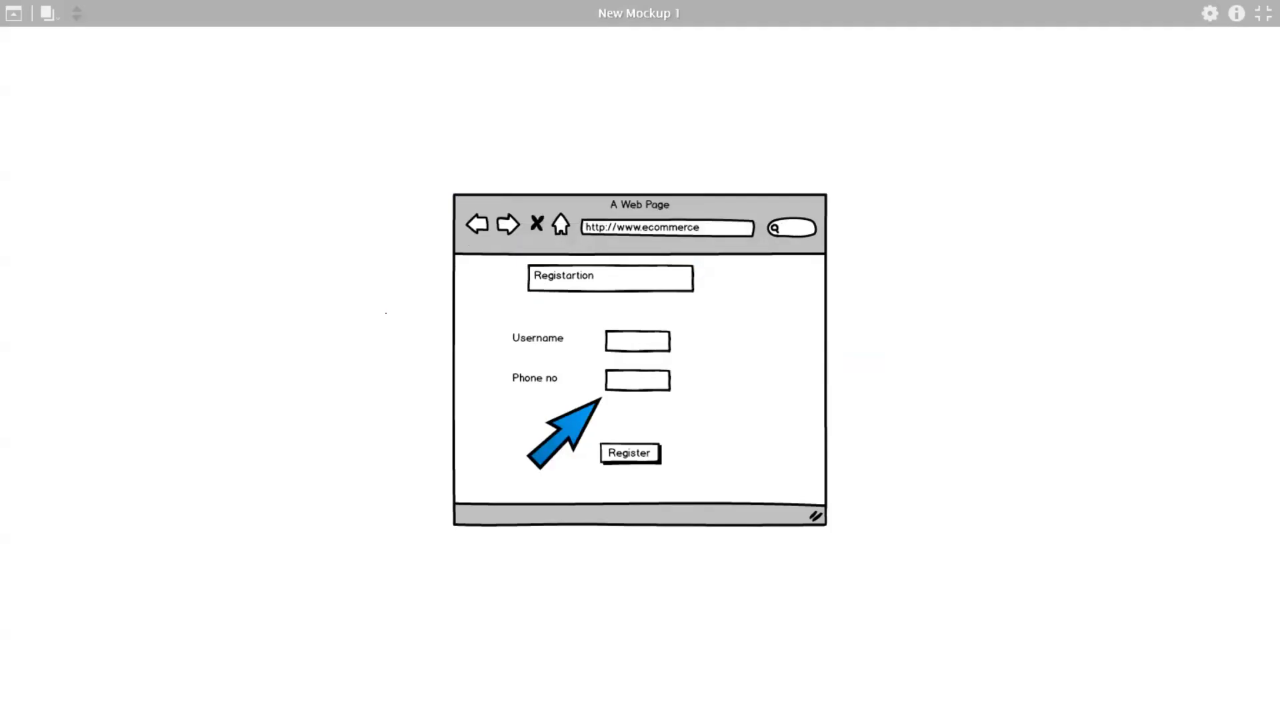
pyautogui.click(635, 453)
pyautogui.click(635, 453)
pyautogui.click(635, 453)
pyautogui.click(635, 453)
pyautogui.click(635, 453)
pyautogui.click(635, 454)
pyautogui.click(635, 453)
pyautogui.click(635, 453)
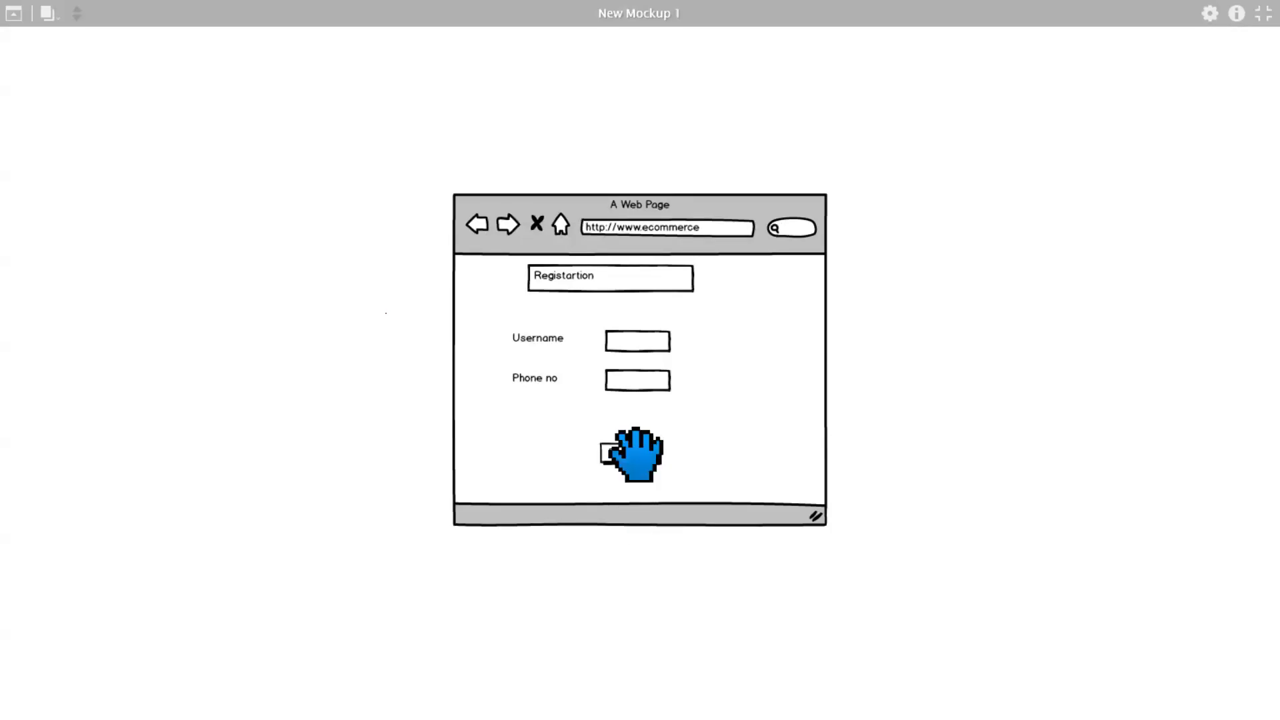
pyautogui.press('Escape')
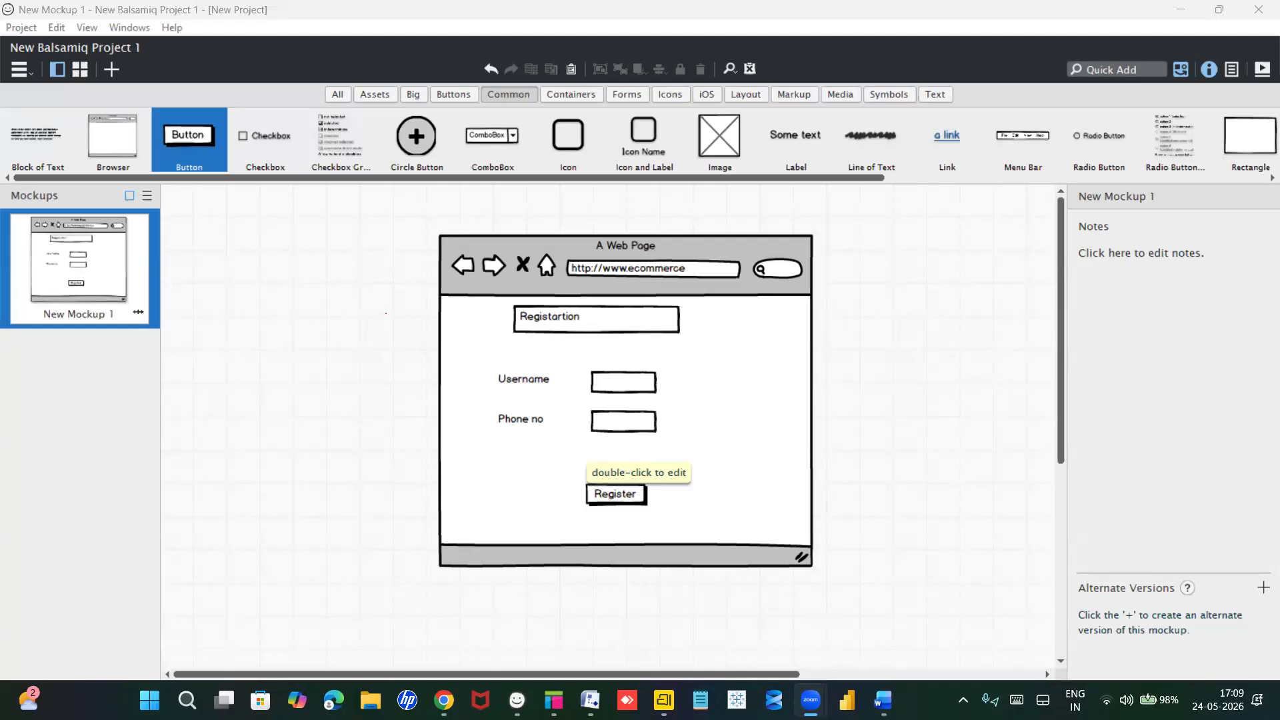
pyautogui.click(112, 69)
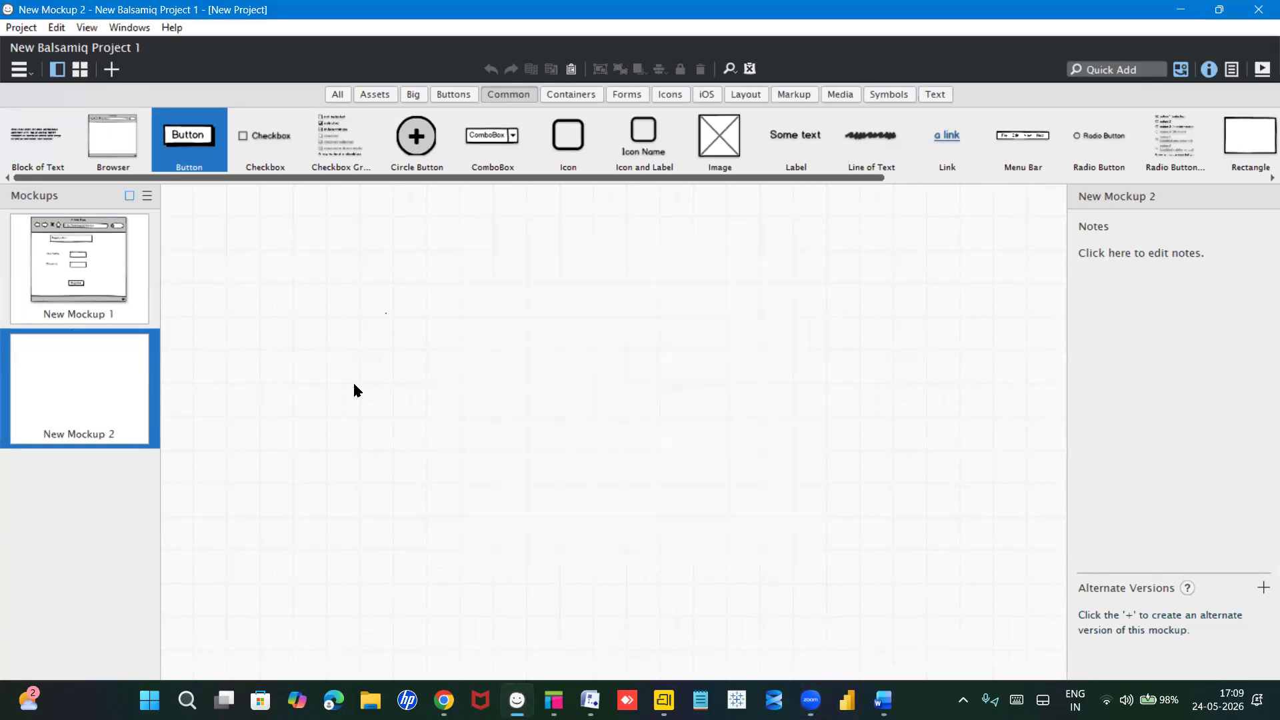
pyautogui.moveTo(111, 136); pyautogui.dragTo(311, 242)
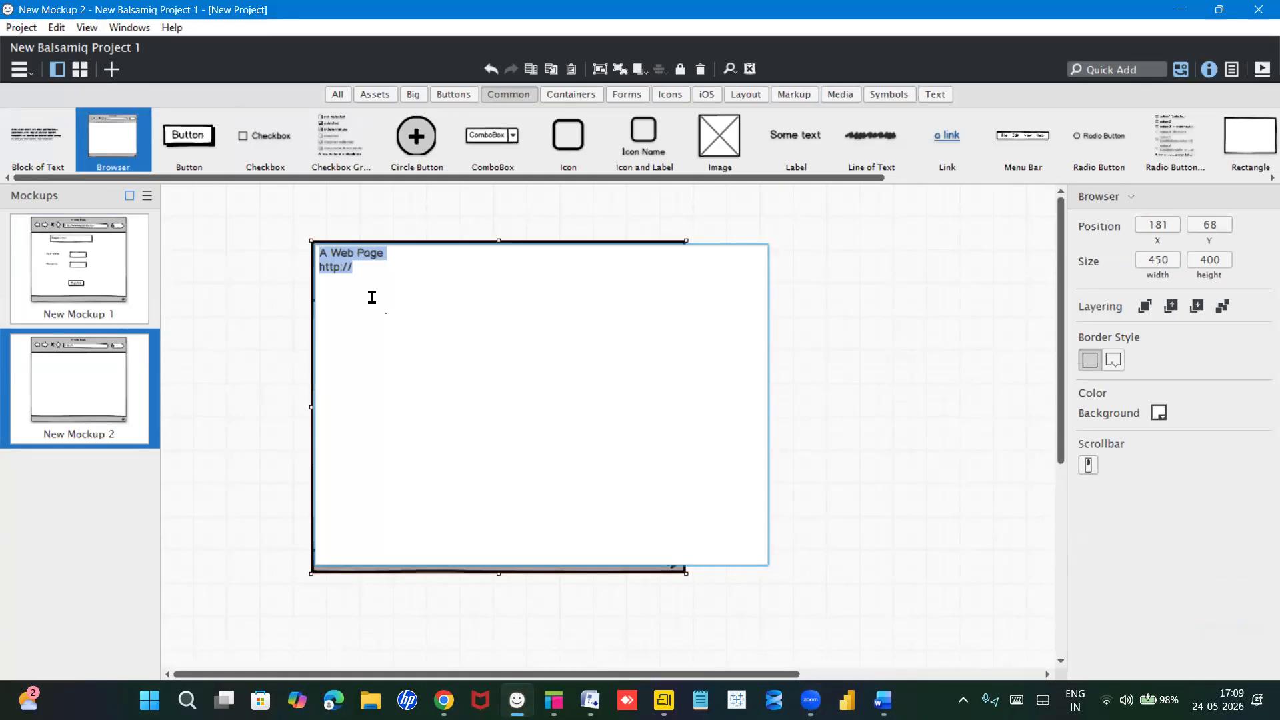
pyautogui.click(374, 272)
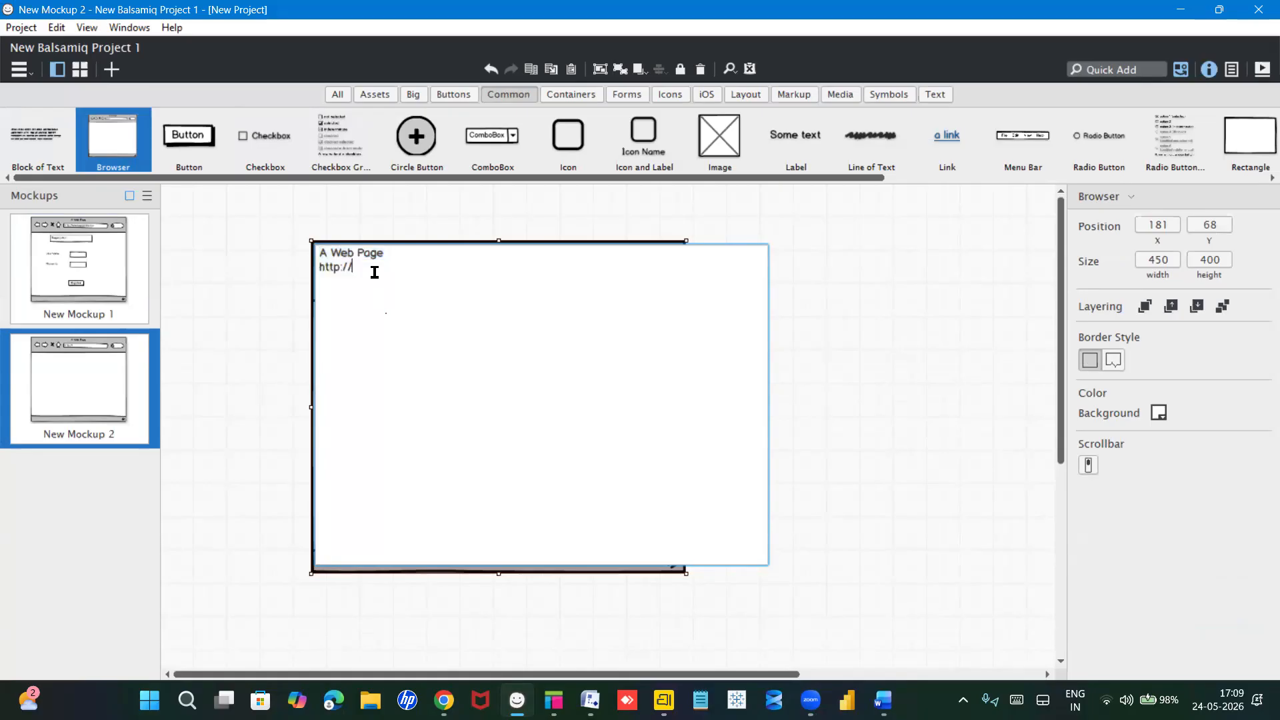
pyautogui.write('www.ecommerce')
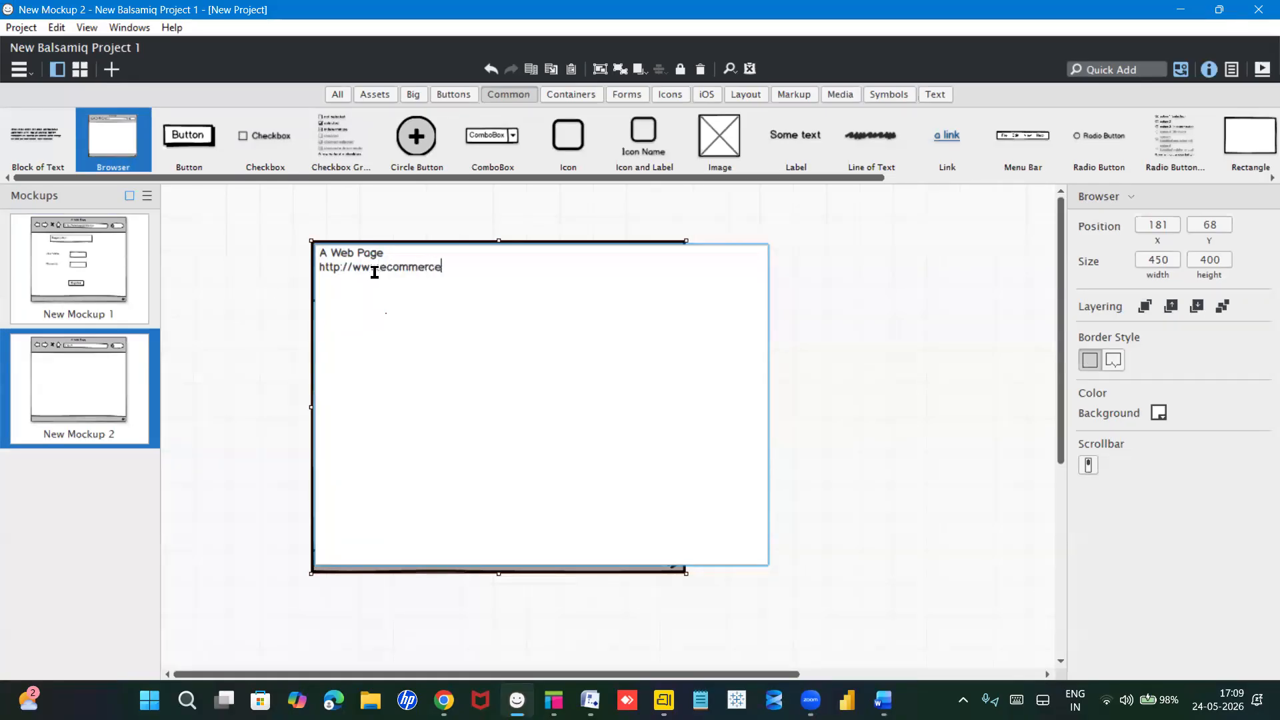
pyautogui.click(287, 367)
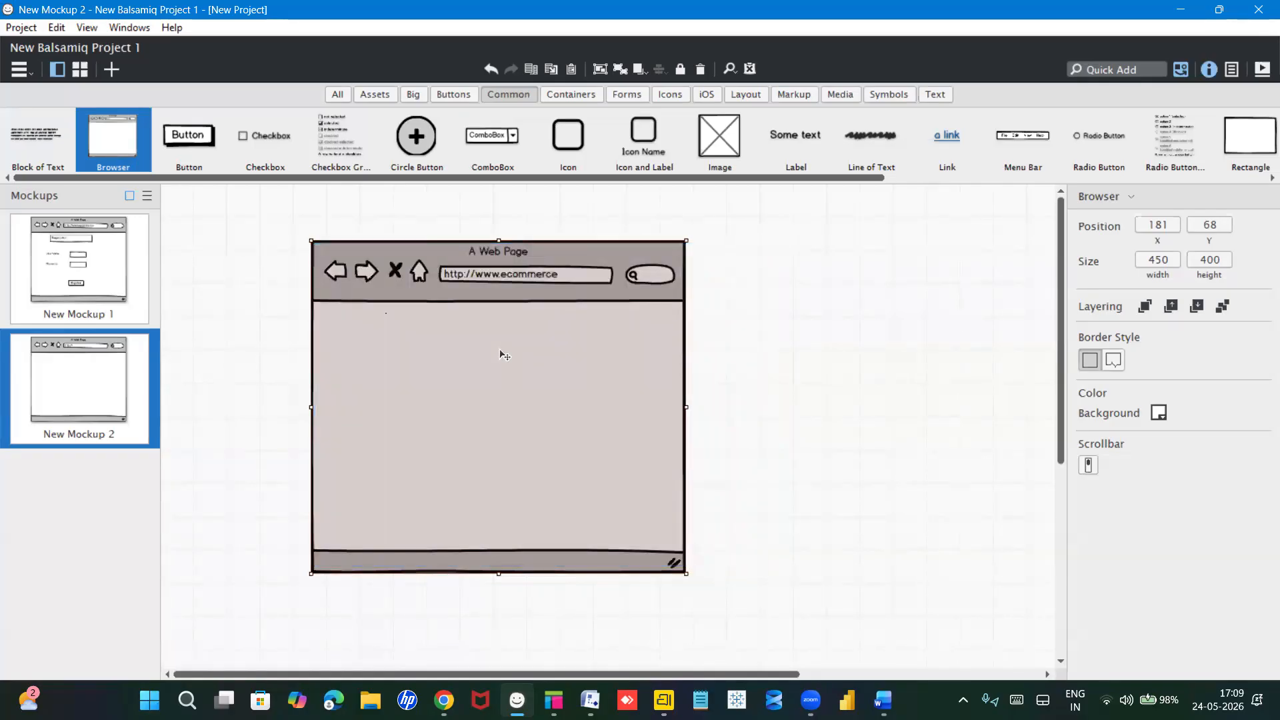
# Step: Move the browser window toward the centre and add a text area inside it
pyautogui.moveTo(496, 342); pyautogui.dragTo(600, 349)
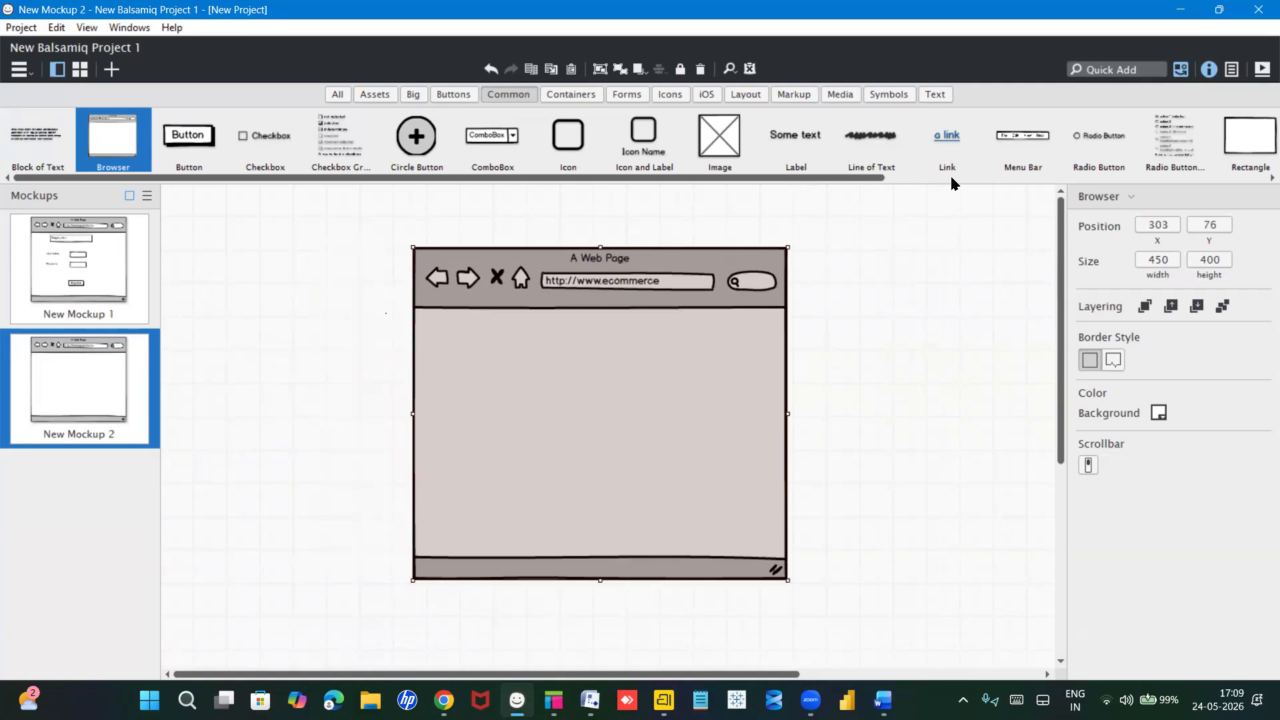
pyautogui.hscroll(3, 942, 182)
pyautogui.moveTo(1044, 181); pyautogui.dragTo(1174, 179)
pyautogui.moveTo(1108, 124); pyautogui.dragTo(506, 318)
# Step: Enter 'Login' in the text area and shorten it to a single line
pyautogui.write('Login')
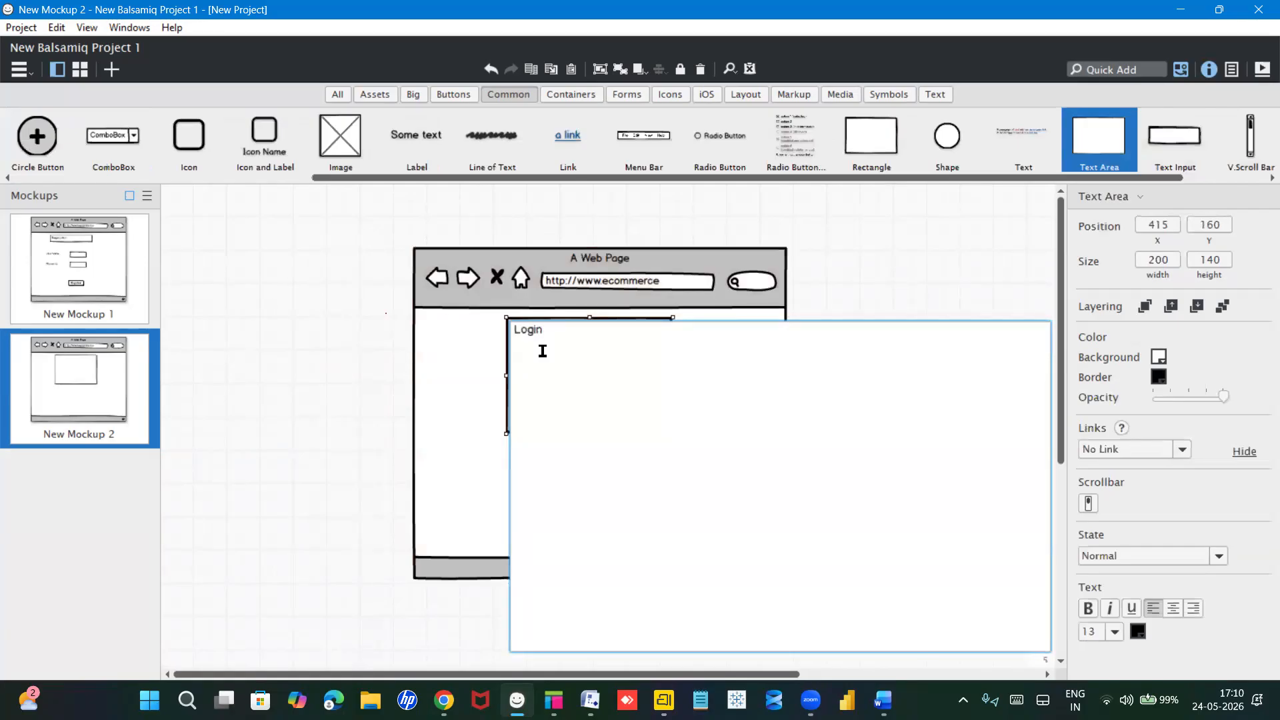
pyautogui.click(487, 372)
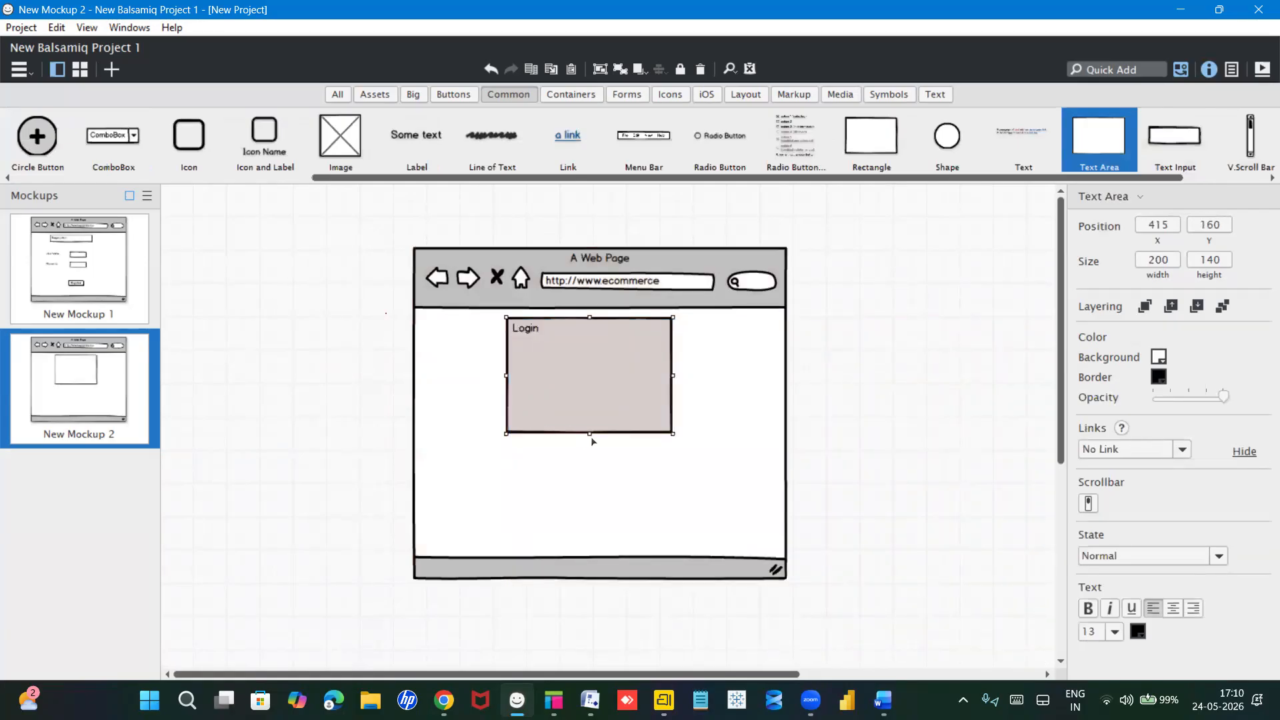
pyautogui.moveTo(589, 433); pyautogui.dragTo(579, 341)
pyautogui.click(600, 420)
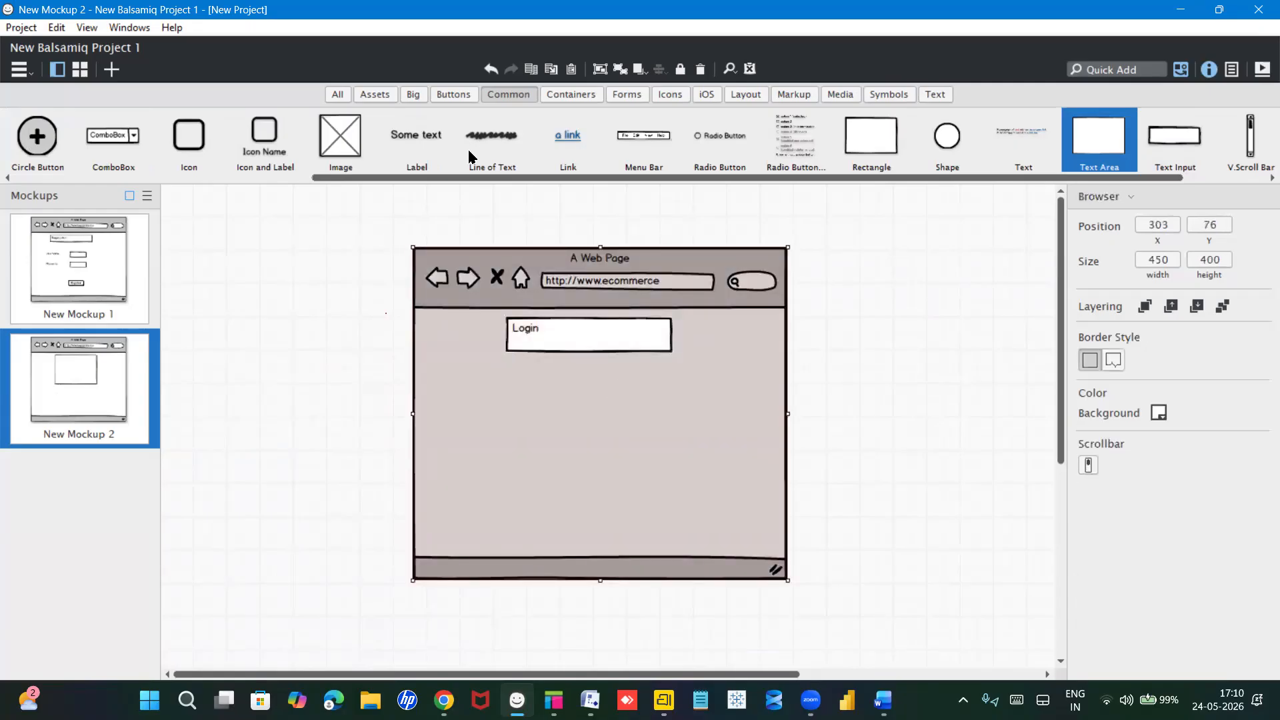
# Step: Add 'Username' and 'Password' labels below the Login box
pyautogui.moveTo(423, 136); pyautogui.dragTo(502, 398)
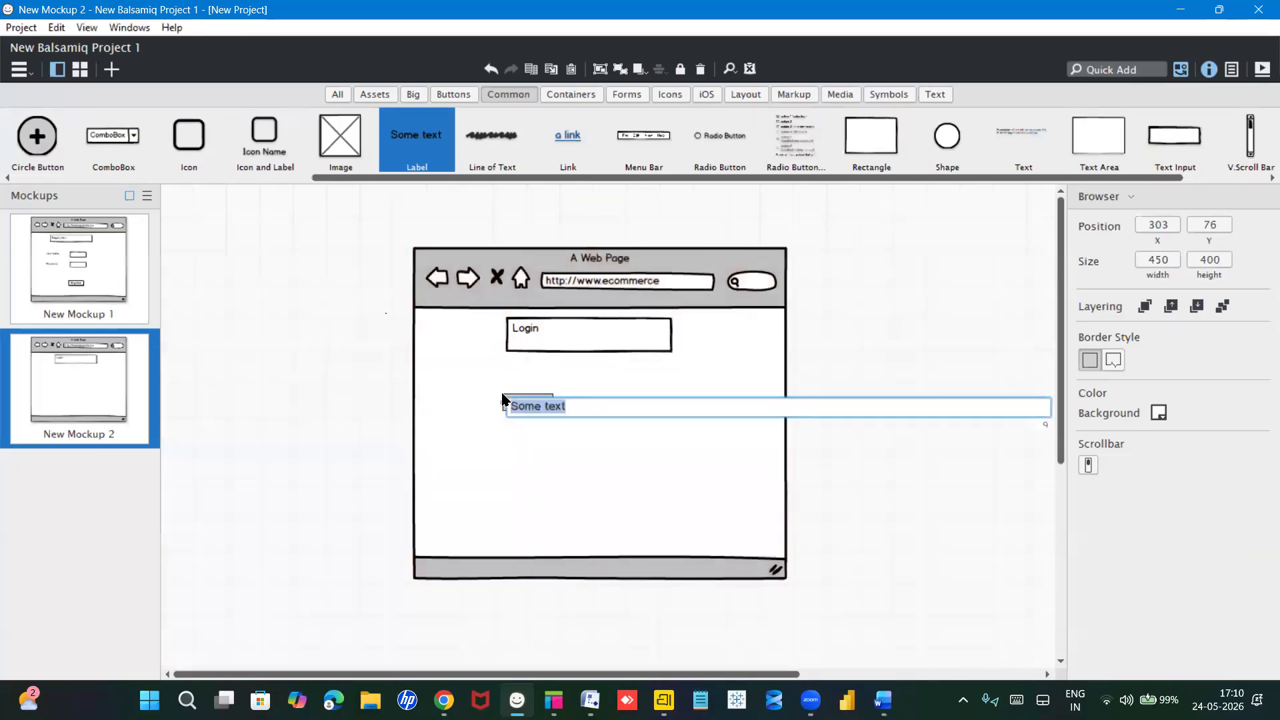
pyautogui.write('Username')
pyautogui.press('Return')
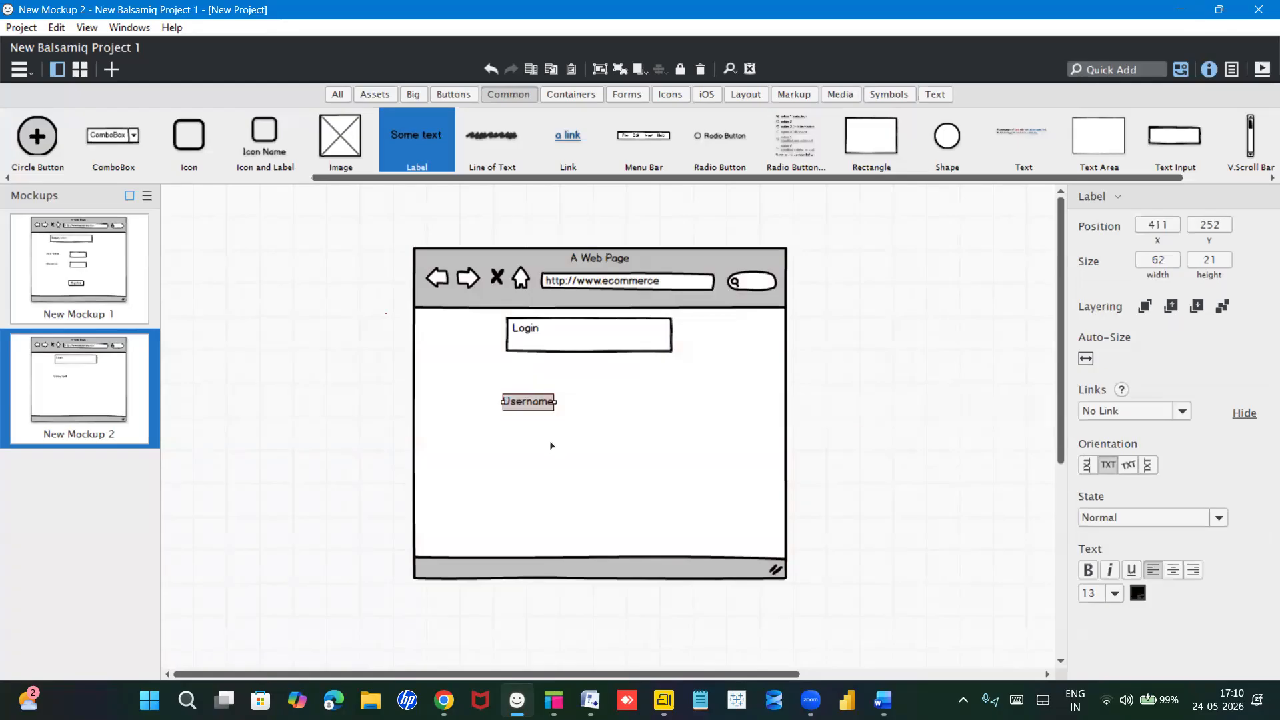
pyautogui.moveTo(428, 143); pyautogui.dragTo(512, 447)
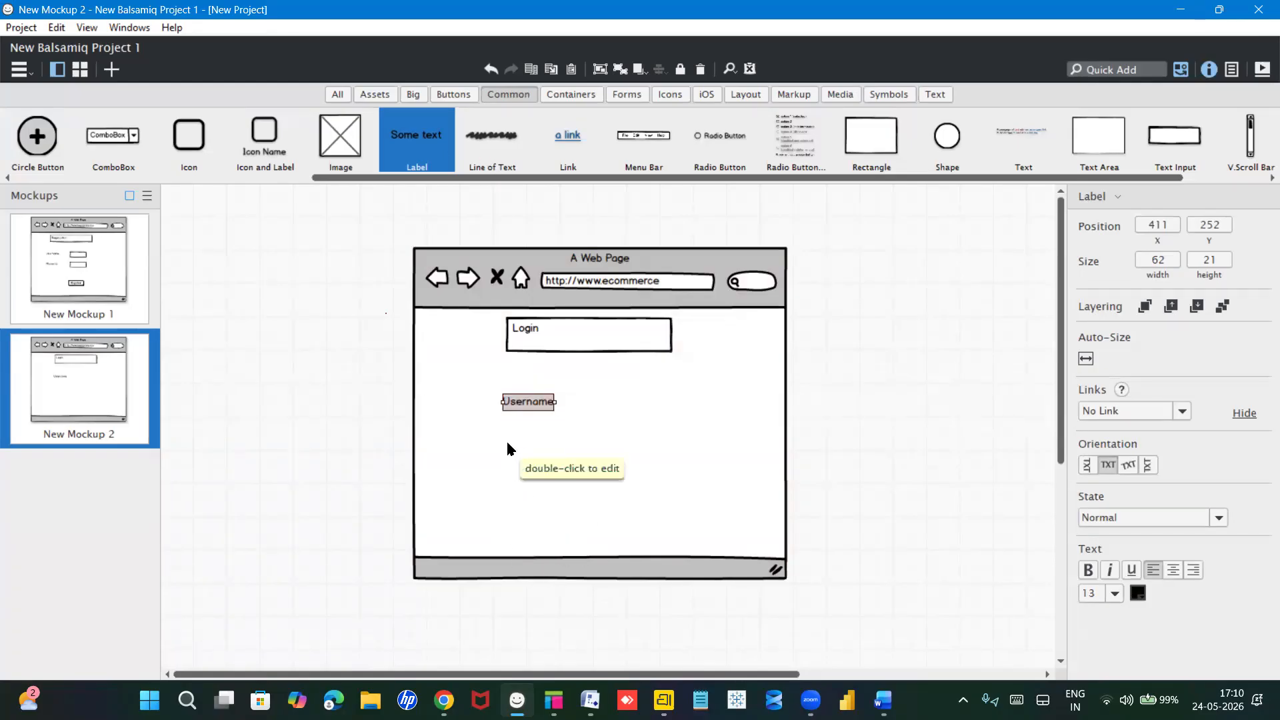
pyautogui.doubleClick(508, 450)
pyautogui.press('BackSpace')
pyautogui.write('Password')
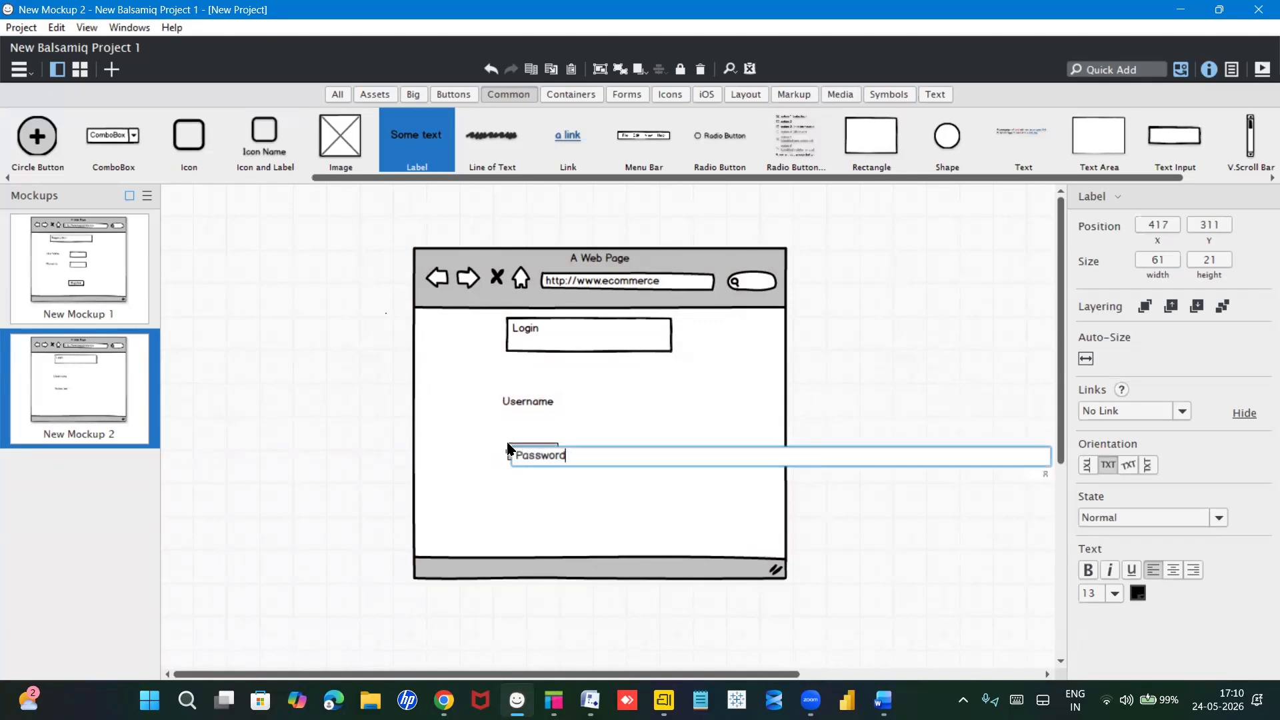
pyautogui.press('Return')
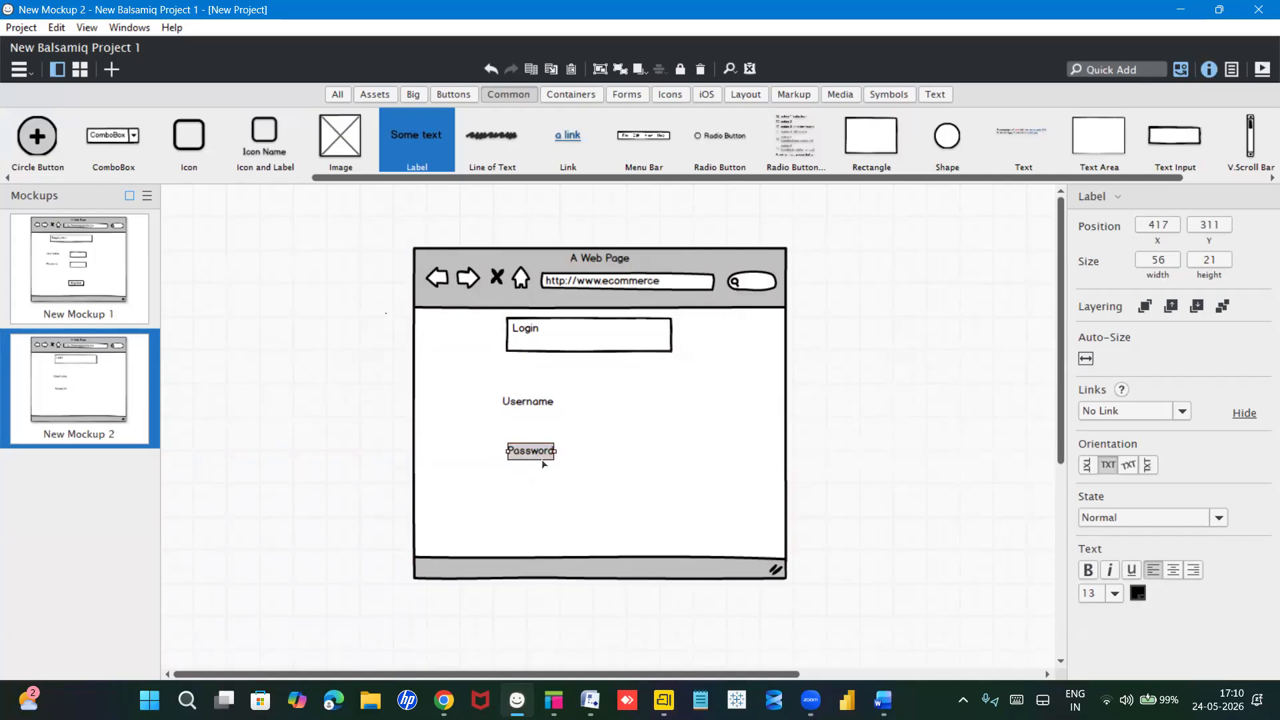
pyautogui.click(545, 487)
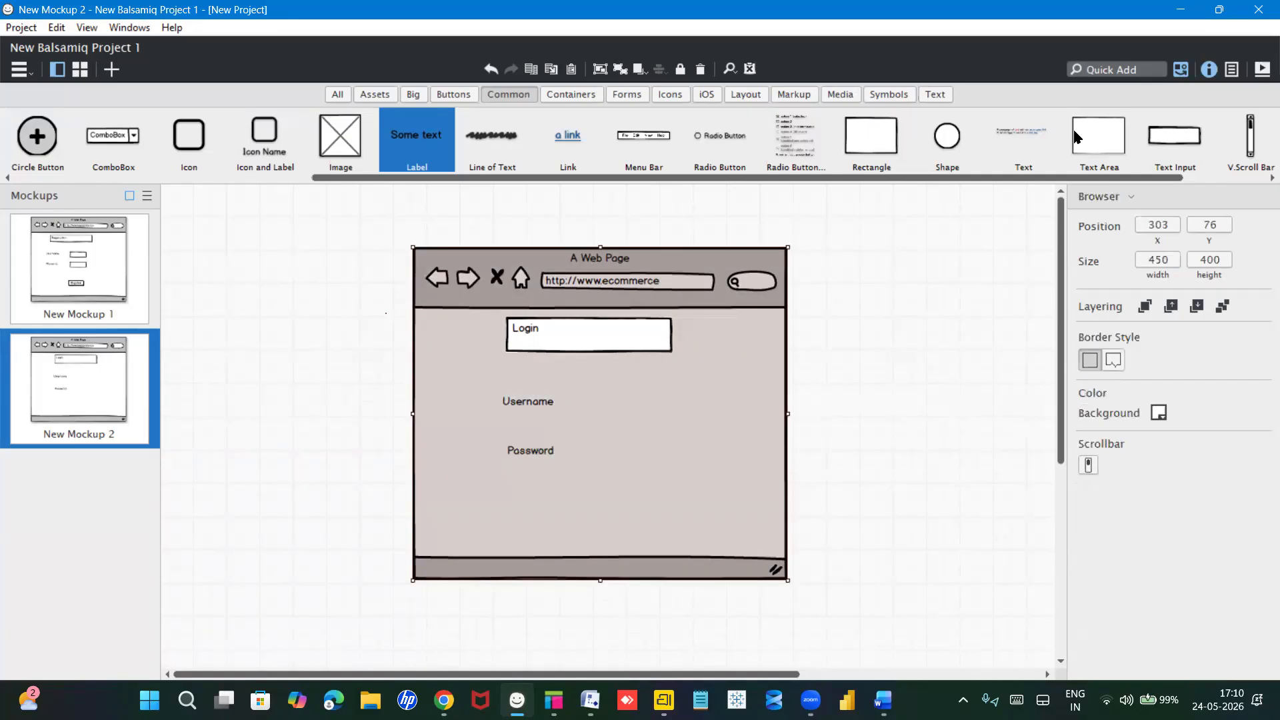
# Step: Add aligned input boxes beside the Username and Password labels
pyautogui.moveTo(1166, 138); pyautogui.dragTo(590, 395)
pyautogui.doubleClick(589, 394)
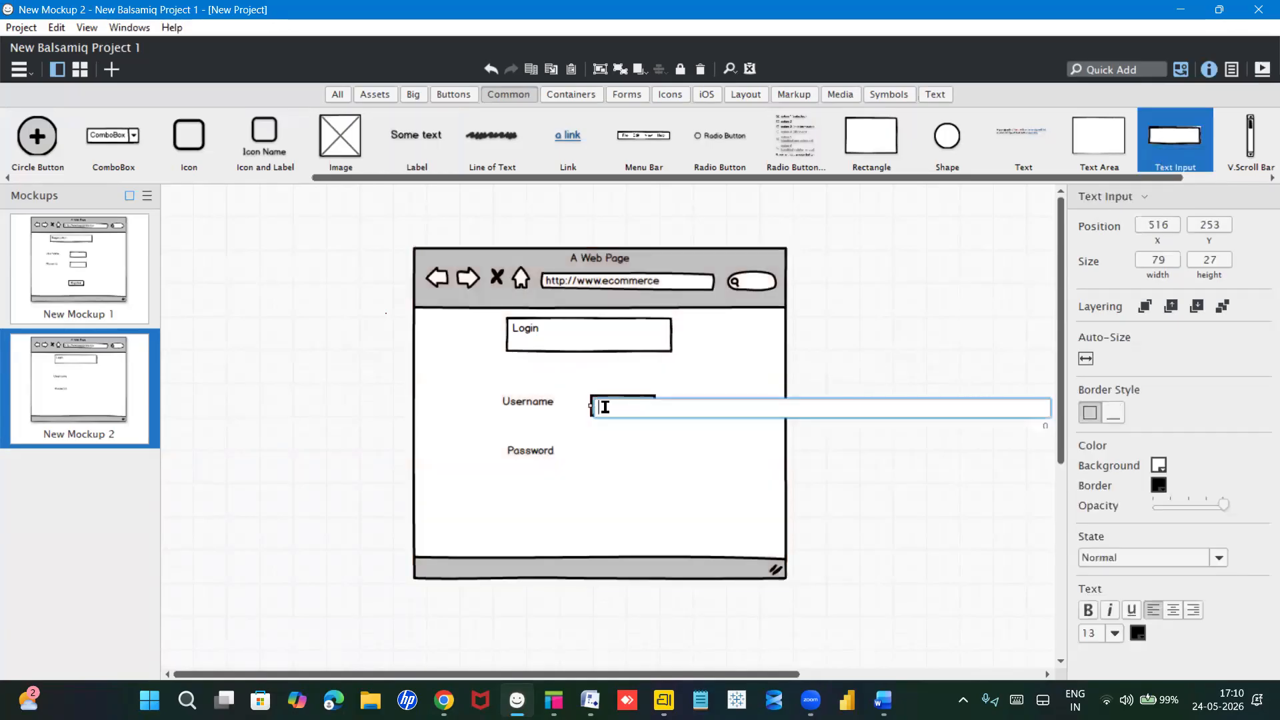
pyautogui.moveTo(1151, 136); pyautogui.dragTo(590, 452)
pyautogui.doubleClick(589, 453)
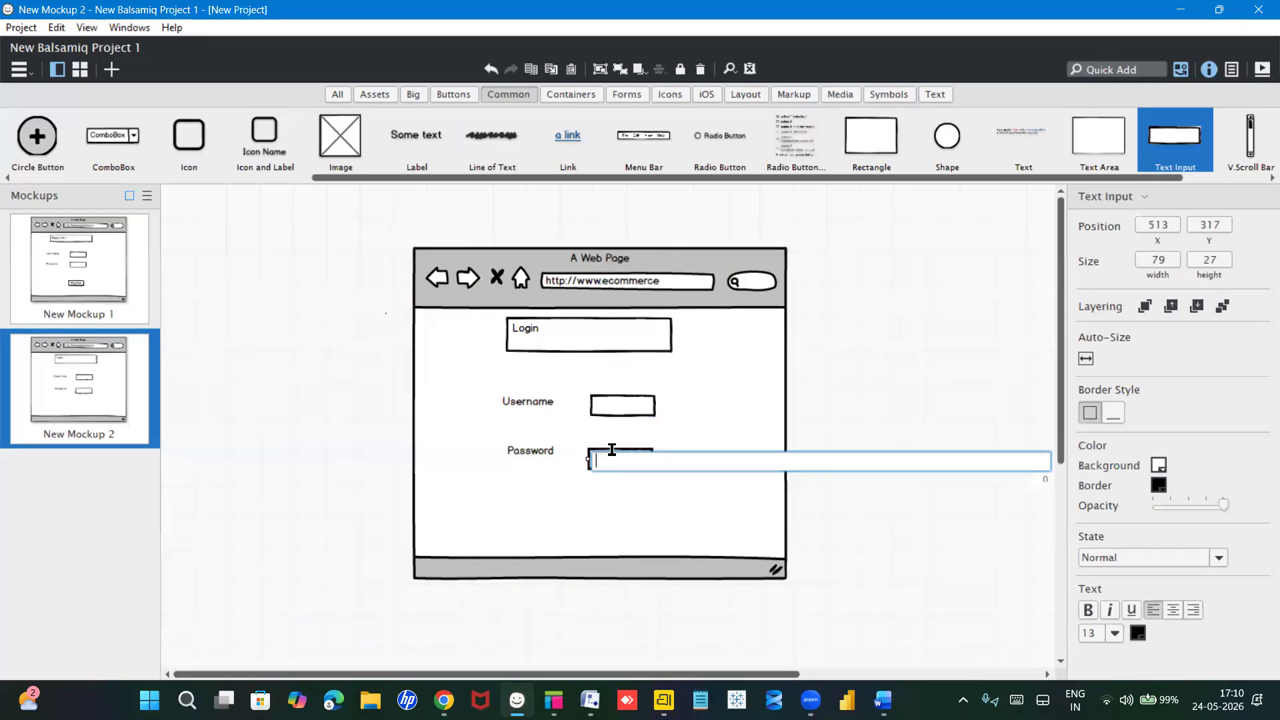
pyautogui.click(631, 494)
pyautogui.moveTo(632, 460); pyautogui.dragTo(630, 452)
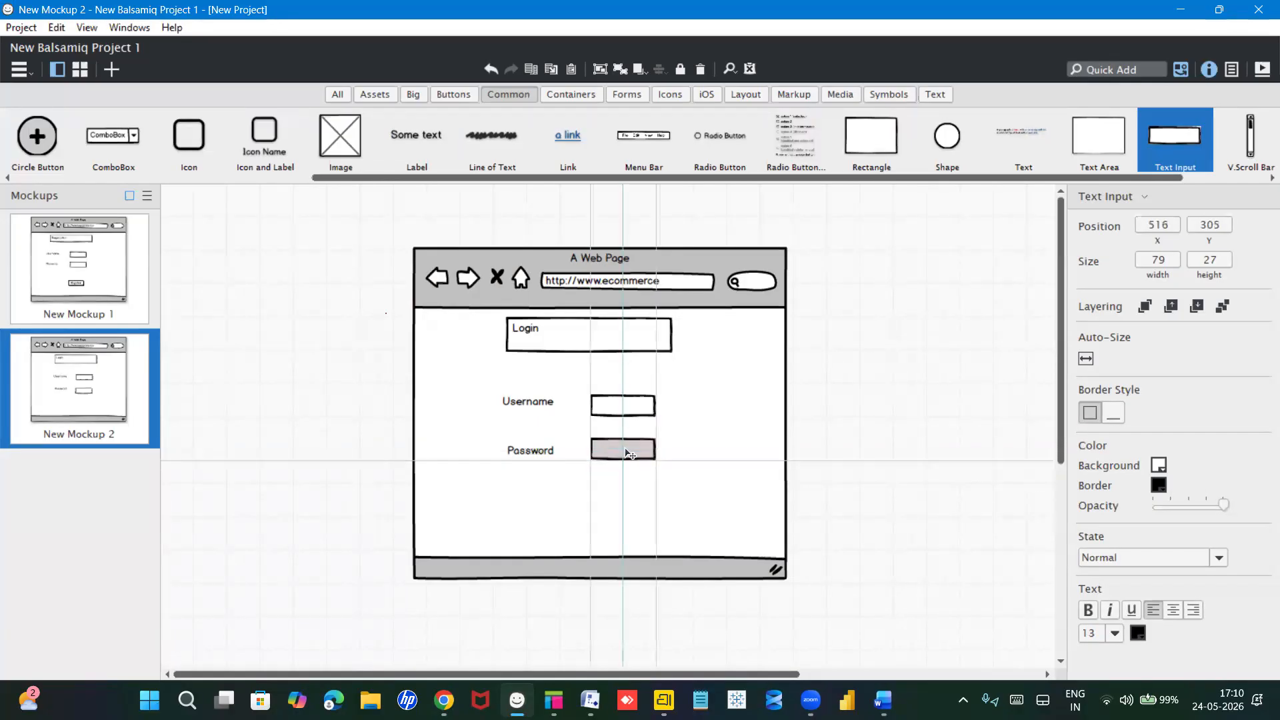
pyautogui.click(693, 446)
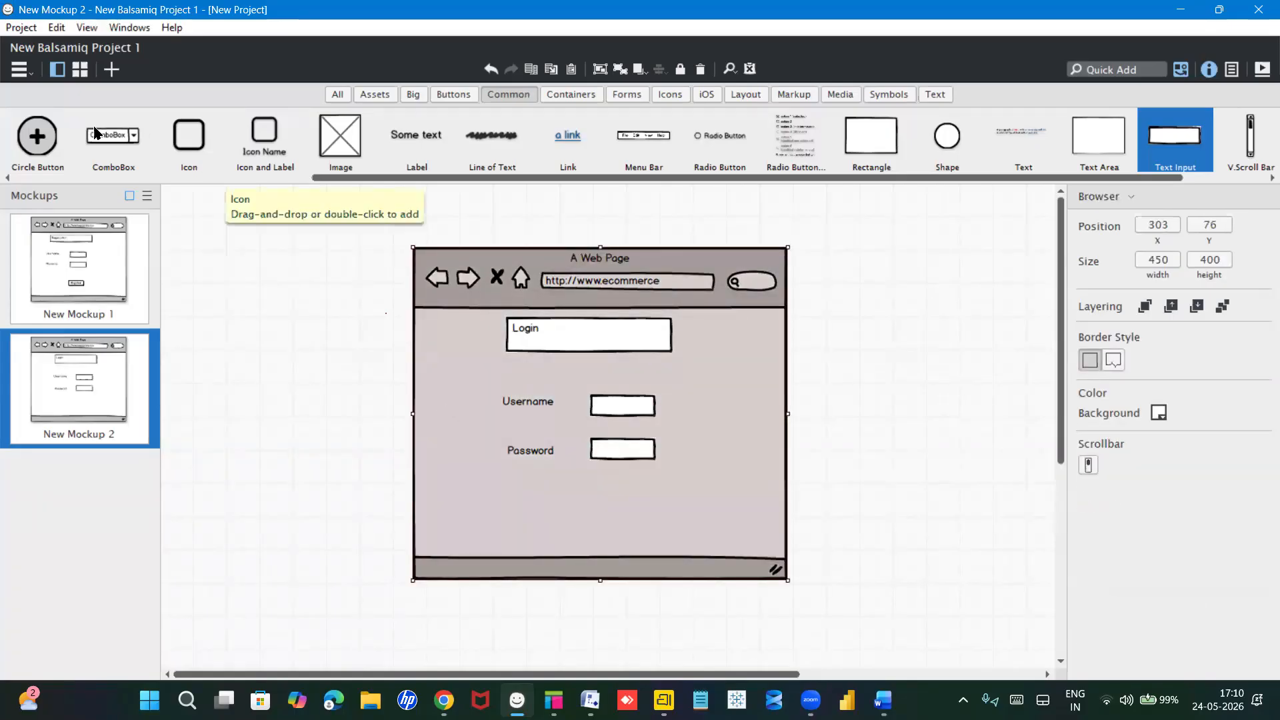
# Step: Add a 'Login' button below the Password field
pyautogui.moveTo(370, 177); pyautogui.dragTo(182, 200)
pyautogui.moveTo(45, 139); pyautogui.dragTo(559, 506)
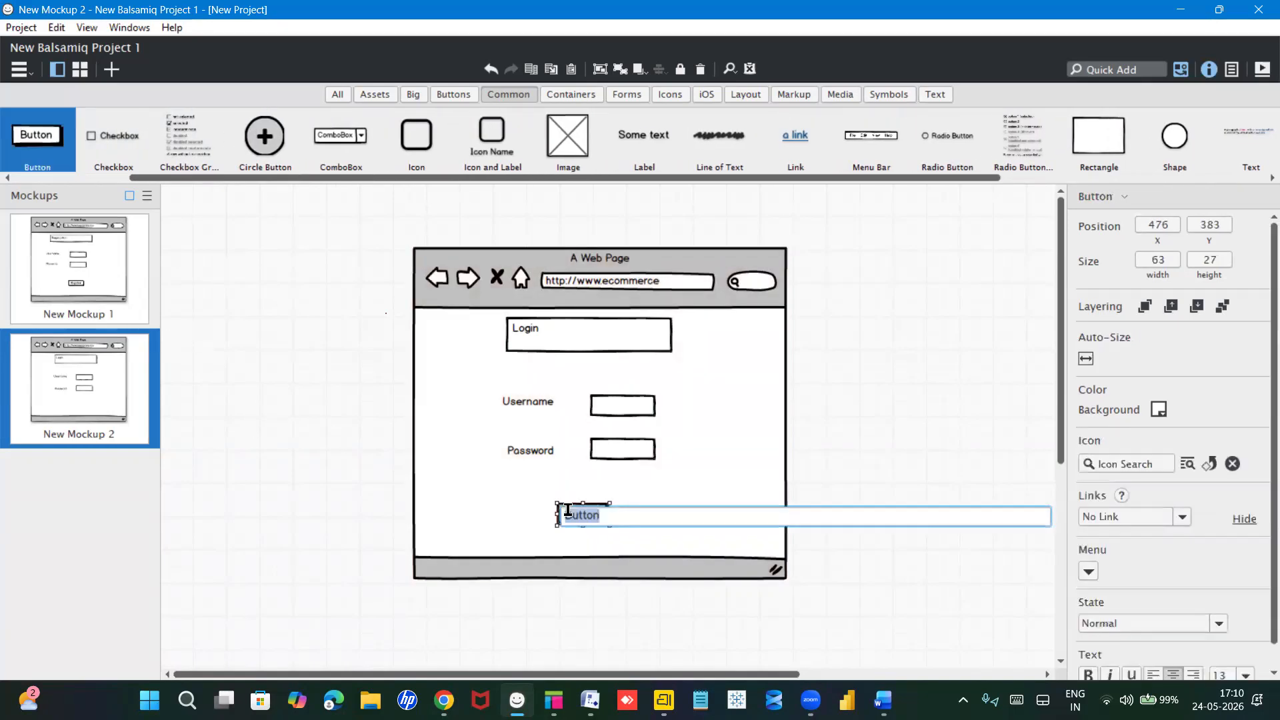
pyautogui.write('Login')
pyautogui.press('Return')
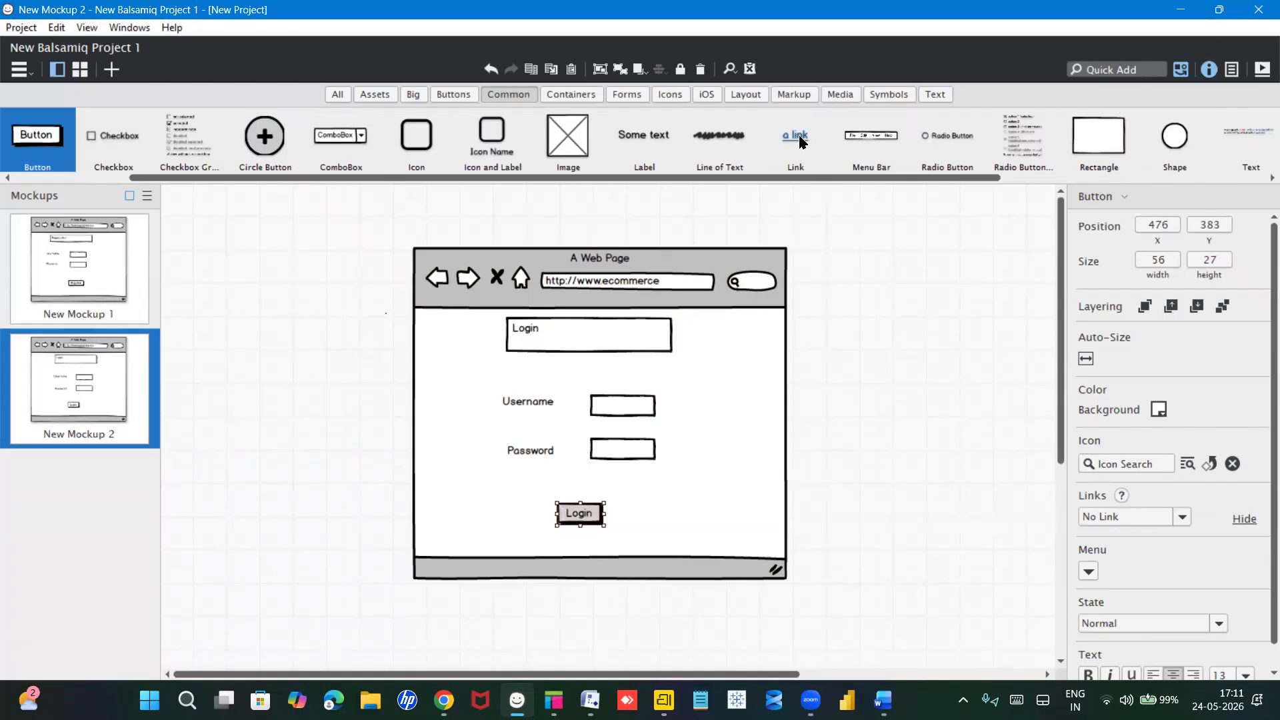
# Step: Add a 'Forget password' link beside the Password field, then return to New Mockup 1
pyautogui.moveTo(800, 139); pyautogui.dragTo(651, 470)
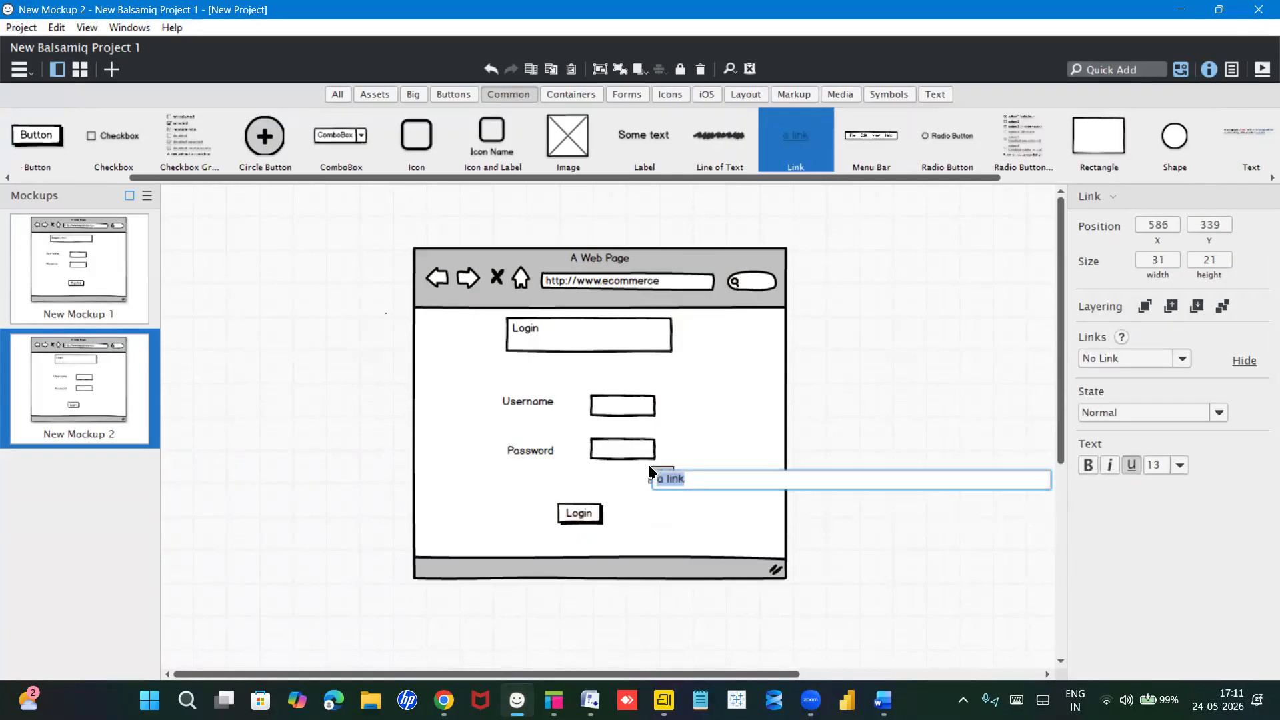
pyautogui.write('Forget password')
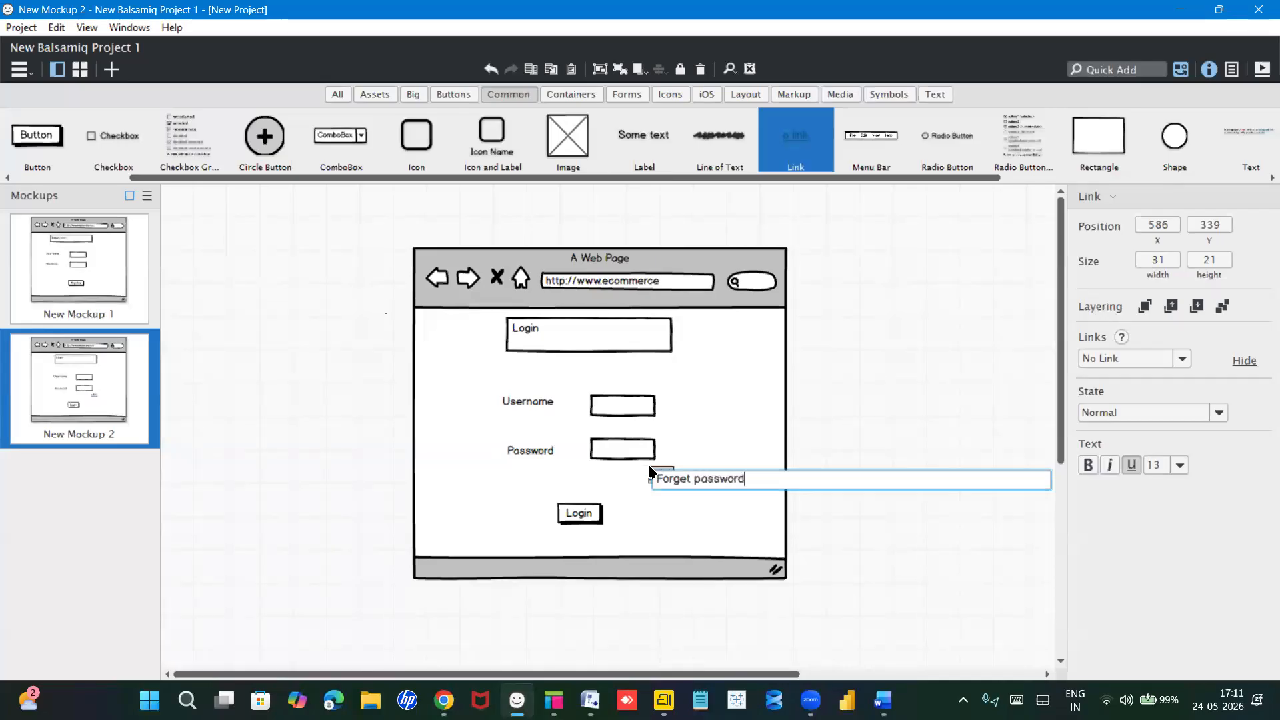
pyautogui.press('Return')
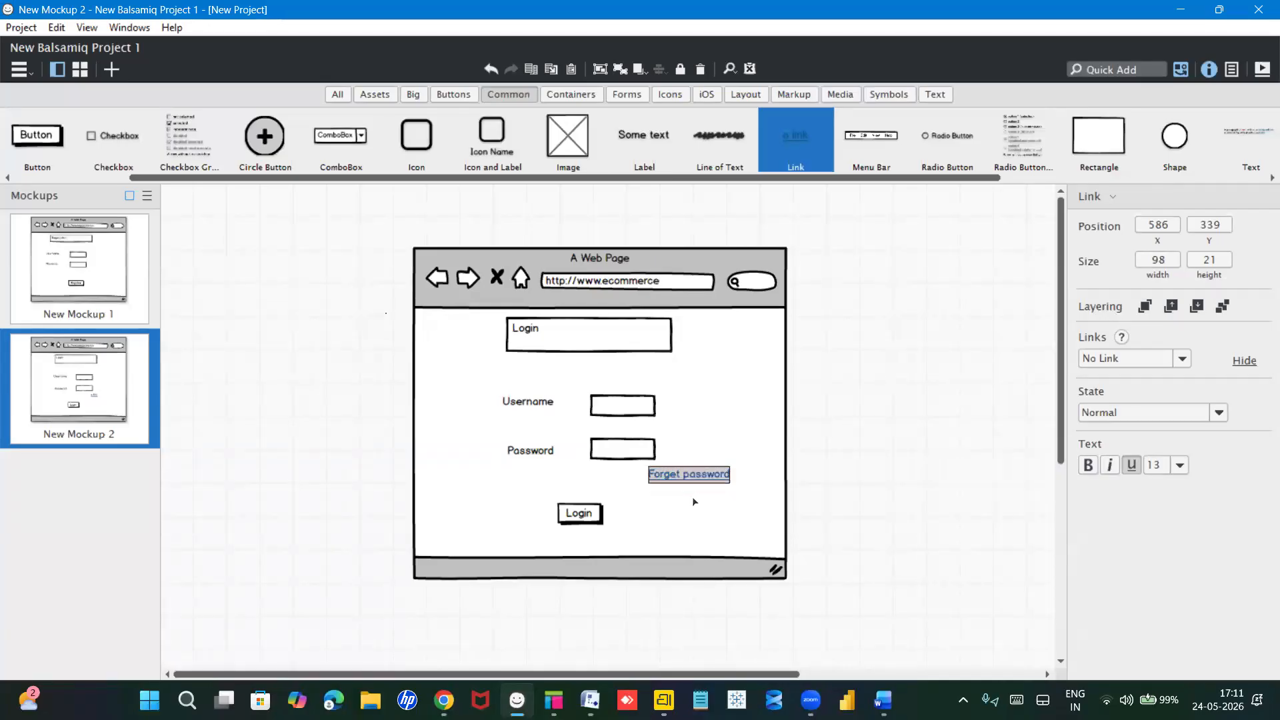
pyautogui.click(732, 510)
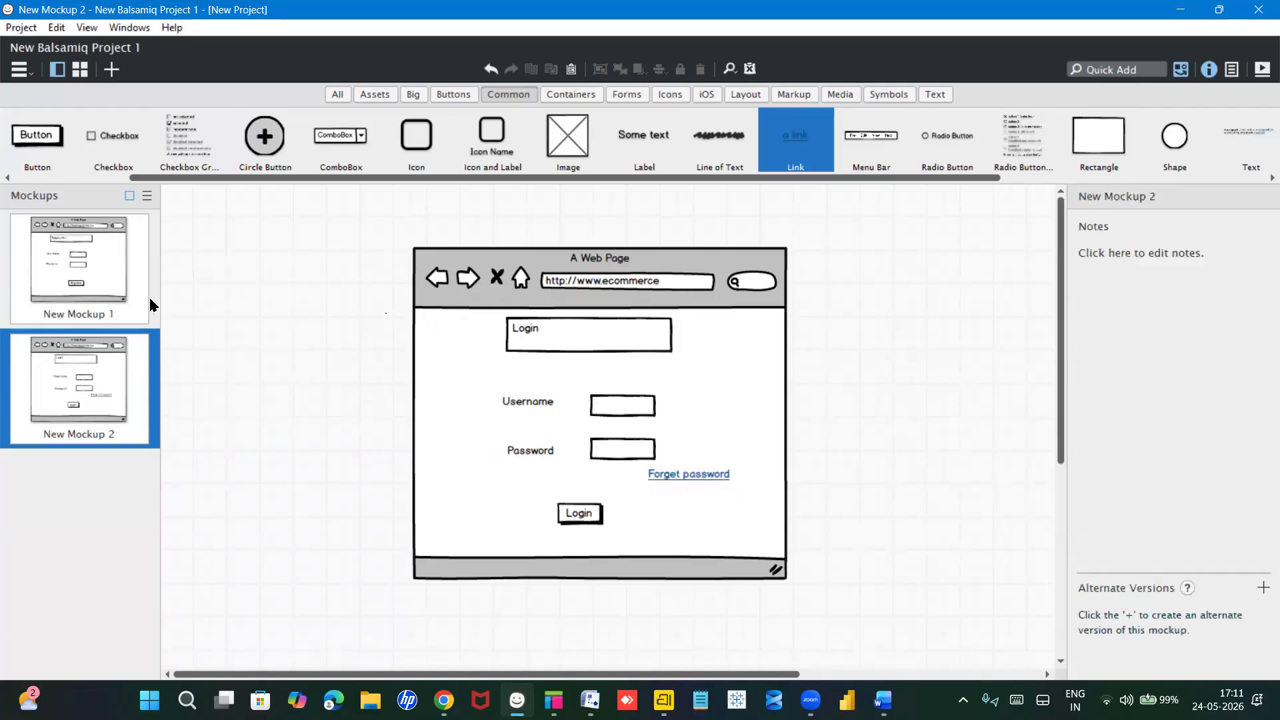
pyautogui.click(97, 283)
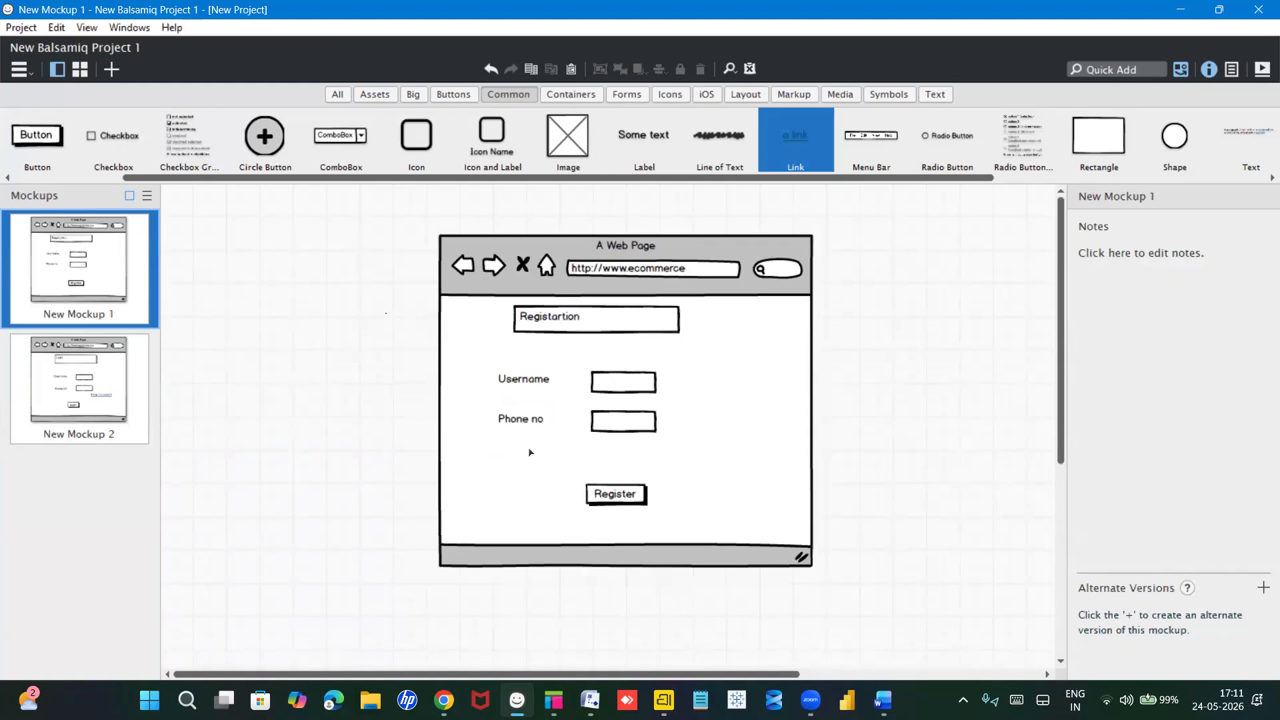
# Step: Give the registration mockup's browser window a light yellow background
pyautogui.click(530, 453)
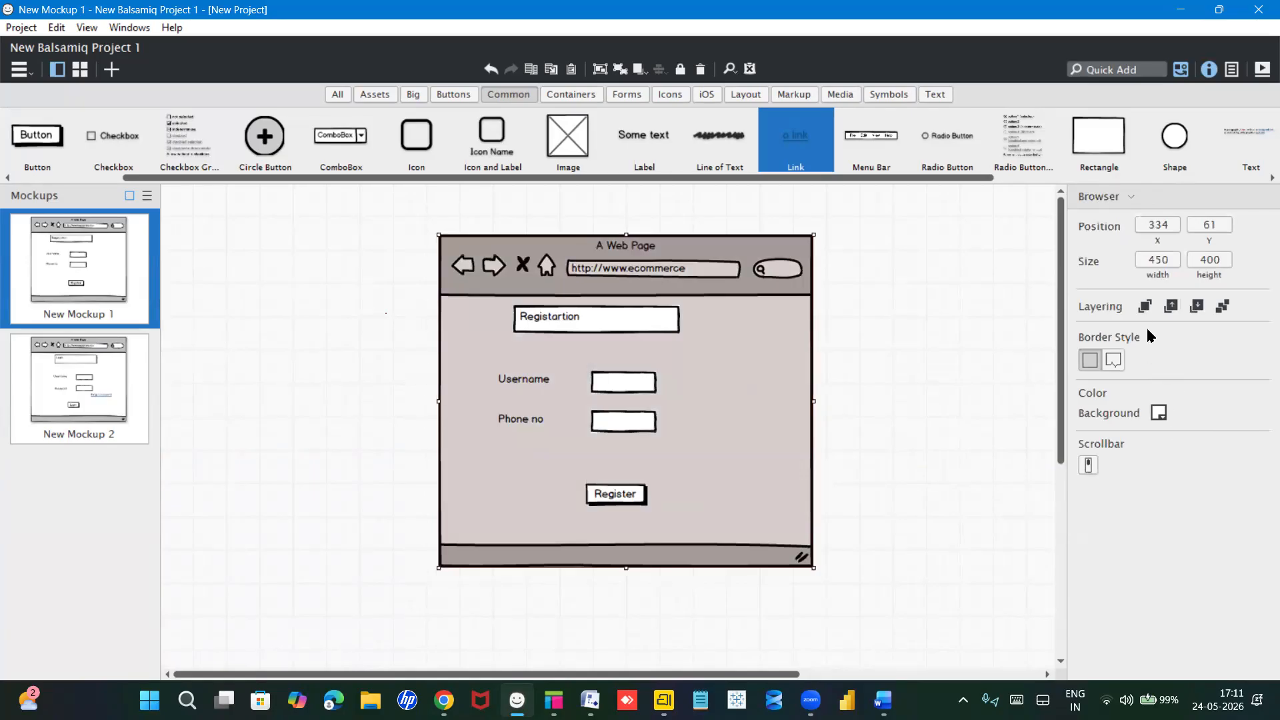
pyautogui.click(1160, 414)
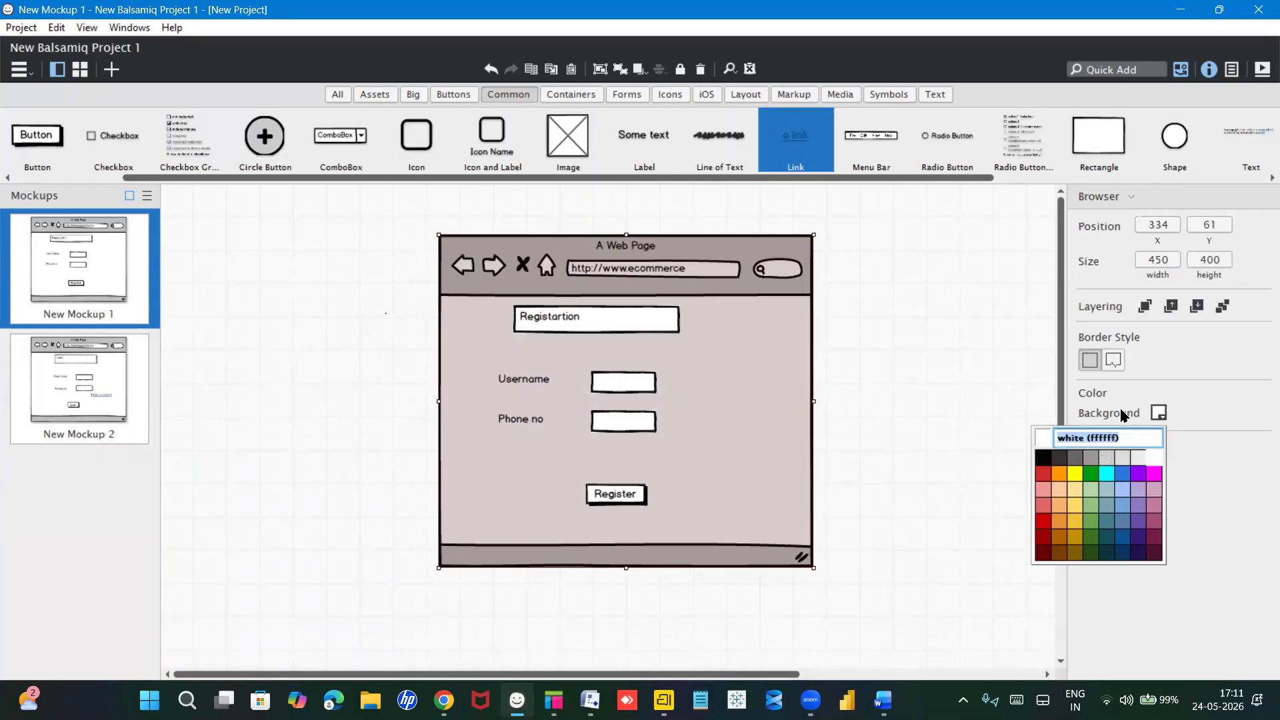
pyautogui.click(1074, 474)
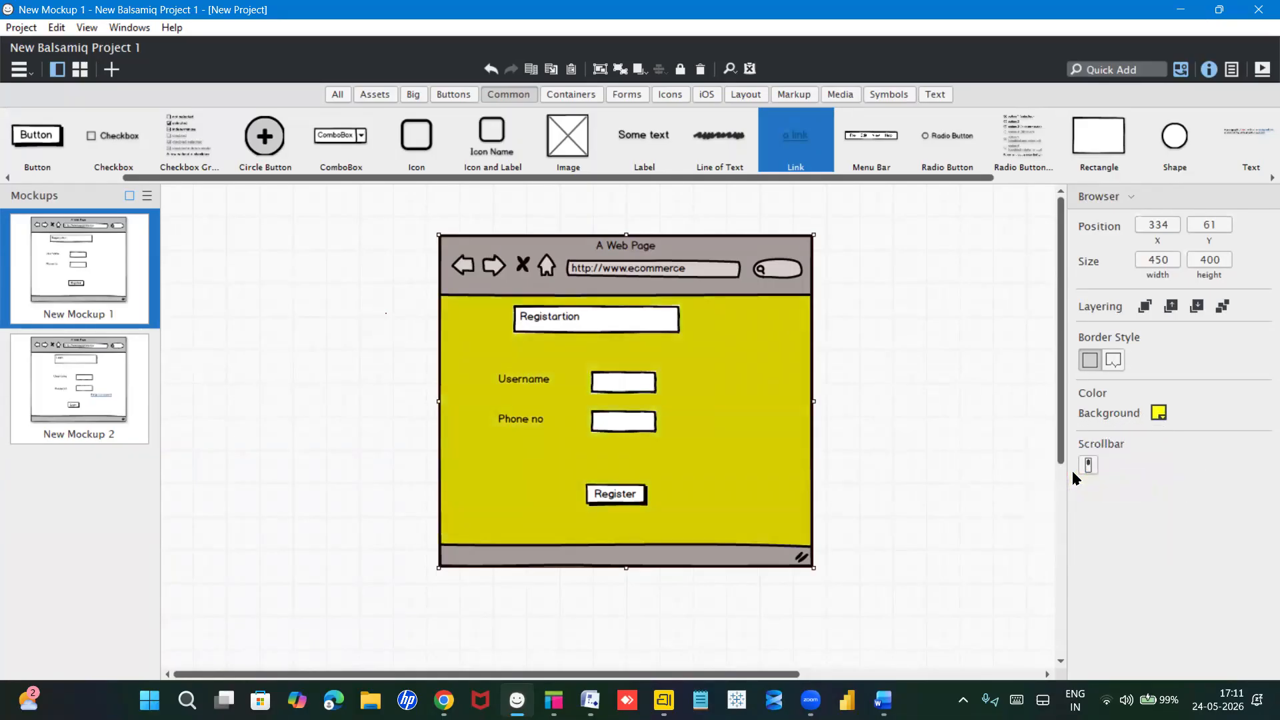
pyautogui.click(1160, 414)
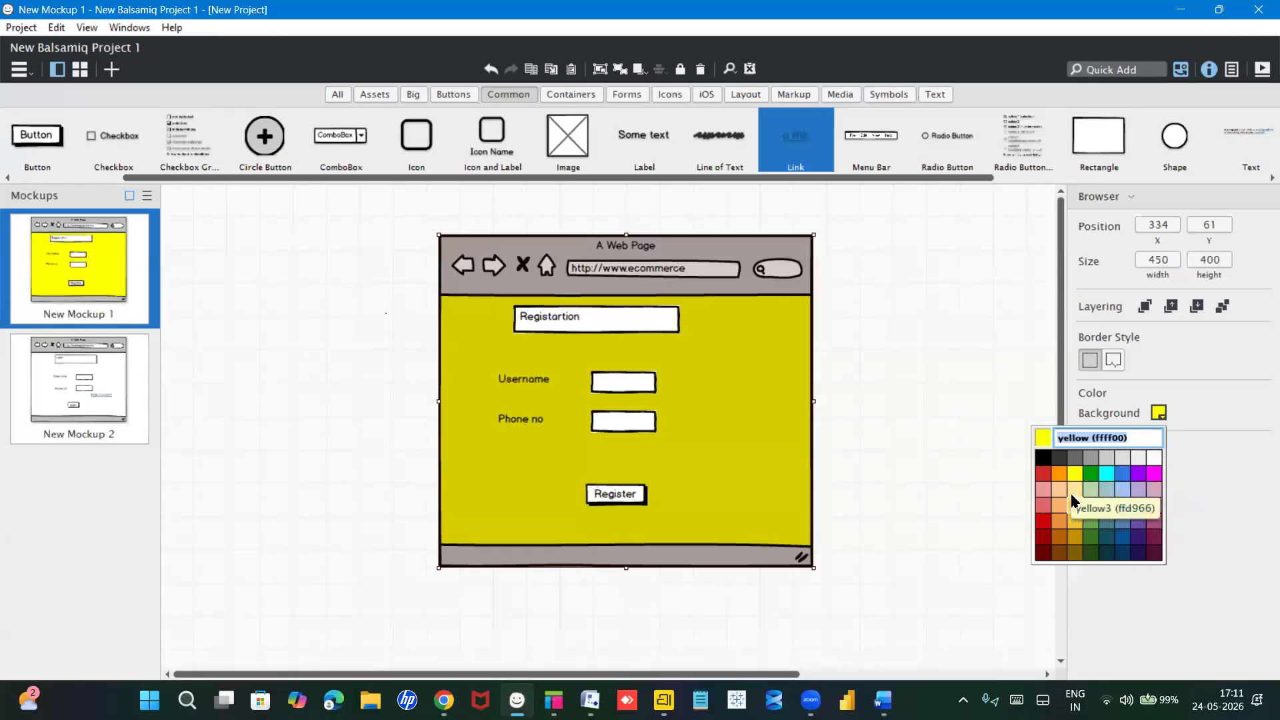
pyautogui.click(1075, 501)
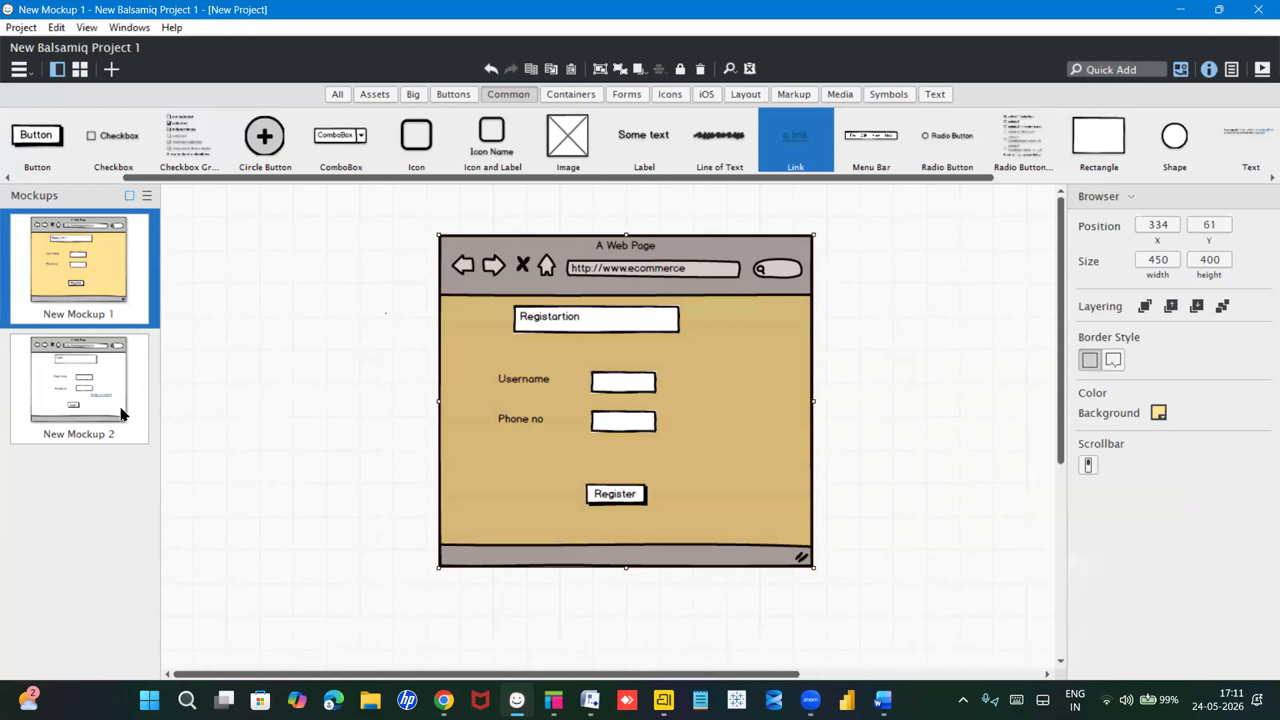
# Step: Give the login mockup's browser an orange f6b26b background, then reopen New Mockup 1
pyautogui.click(100, 405)
pyautogui.click(474, 470)
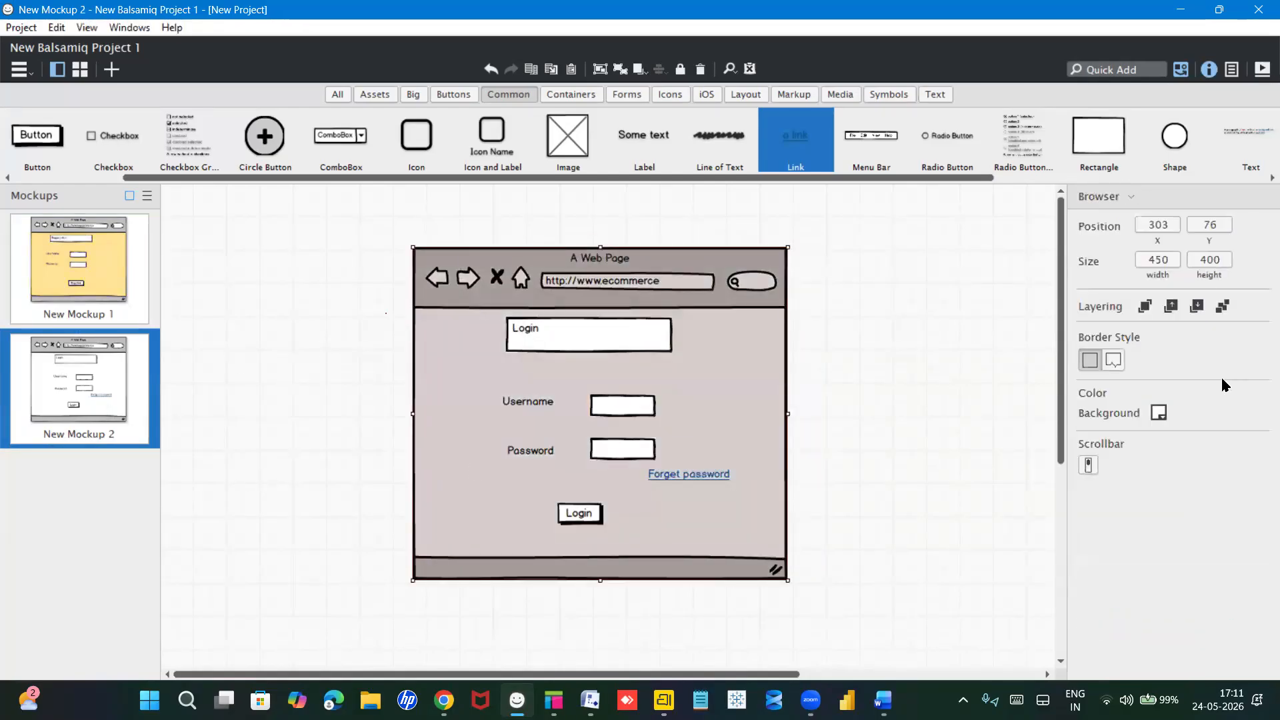
pyautogui.click(1160, 413)
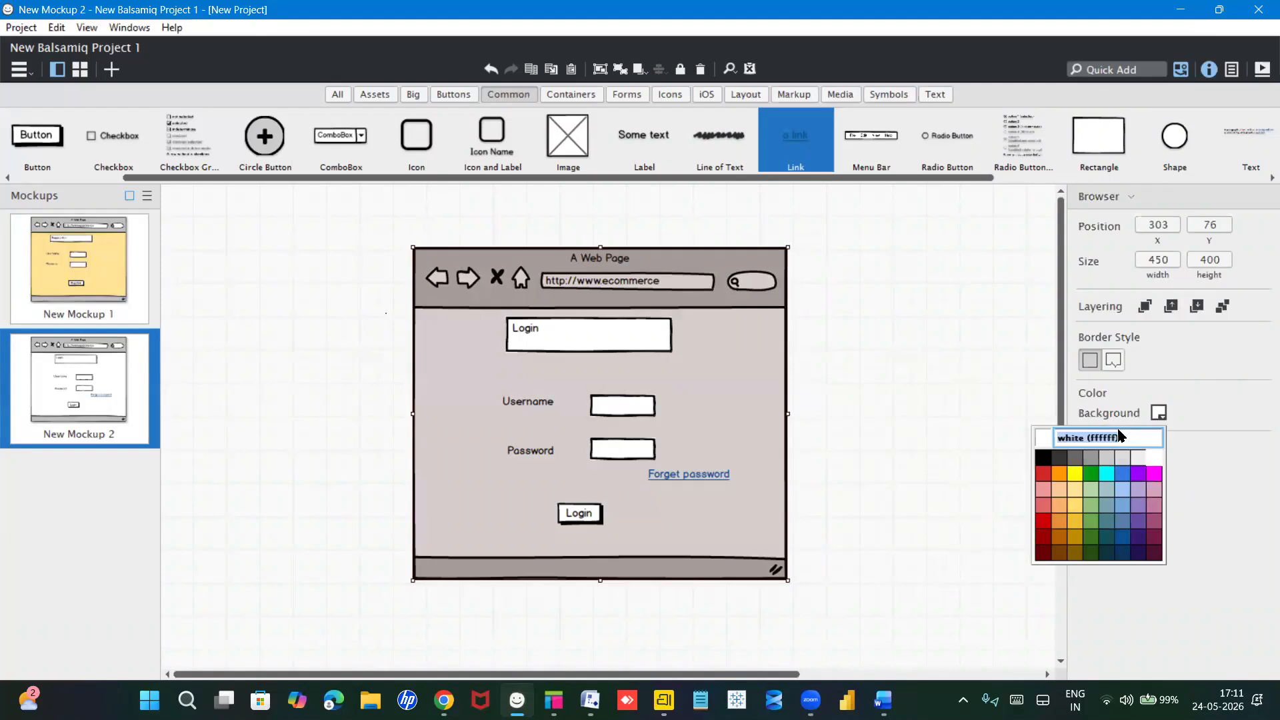
pyautogui.click(1060, 499)
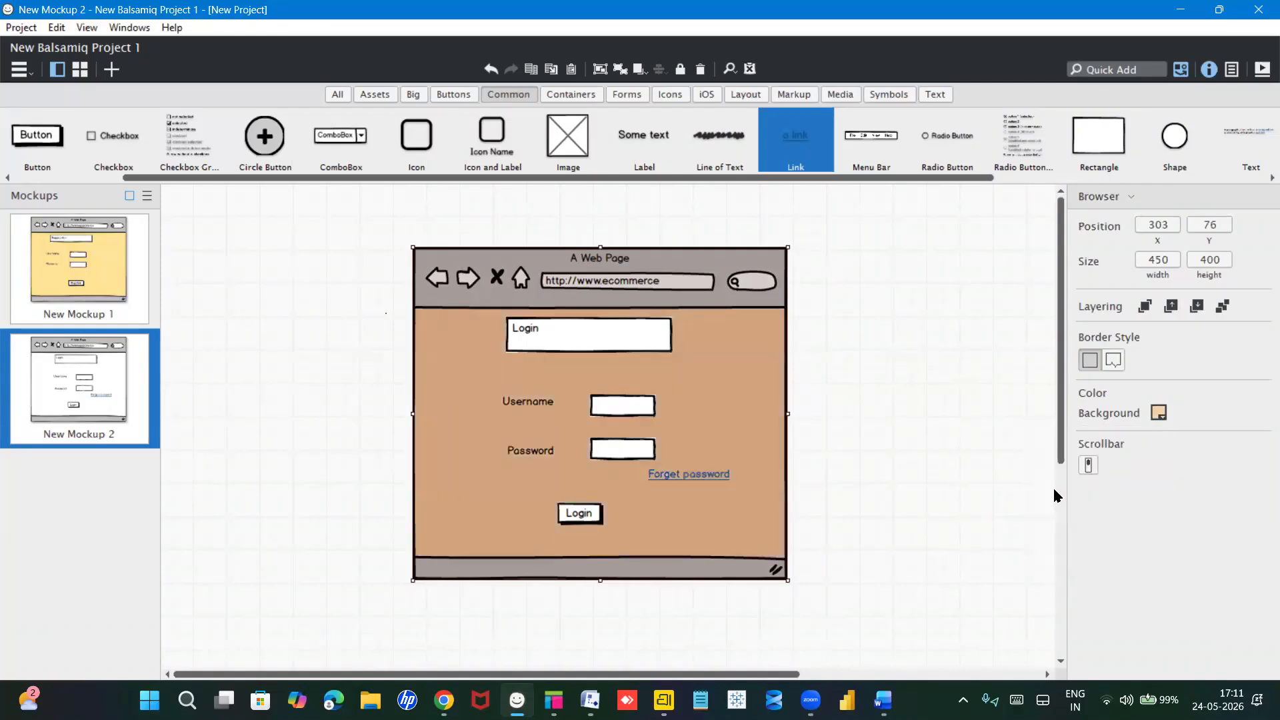
pyautogui.click(1159, 413)
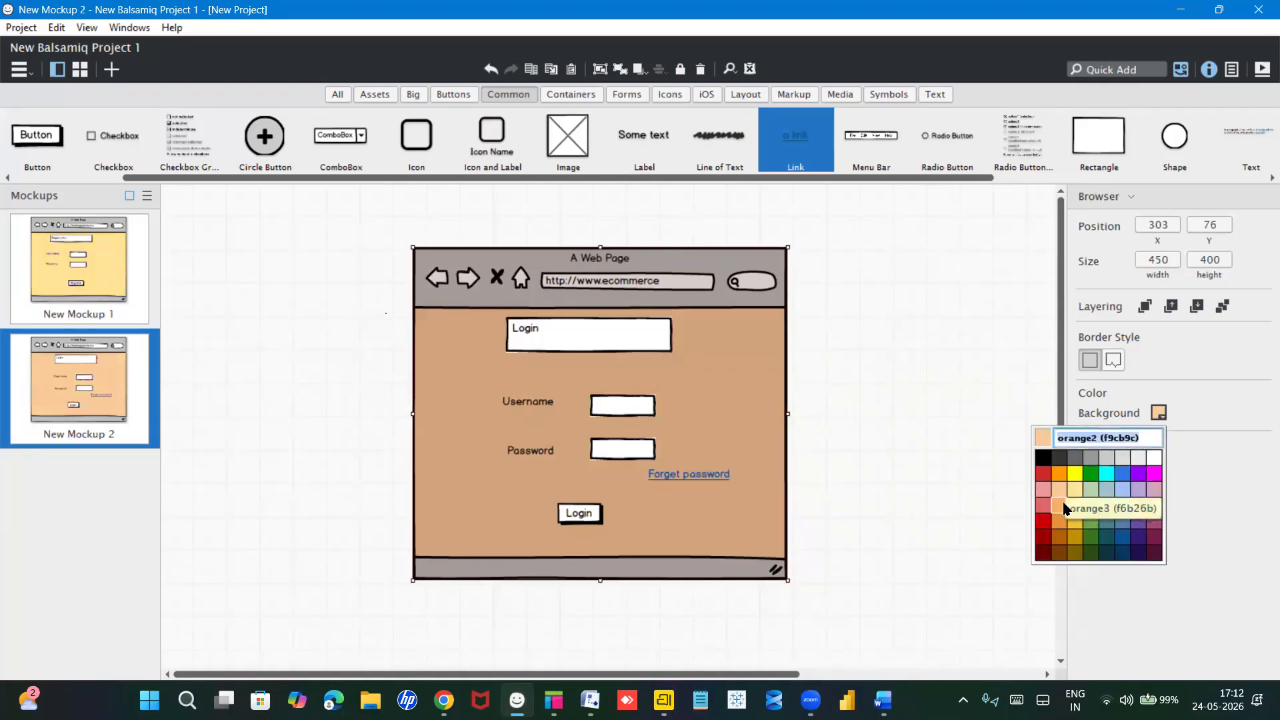
pyautogui.click(1060, 507)
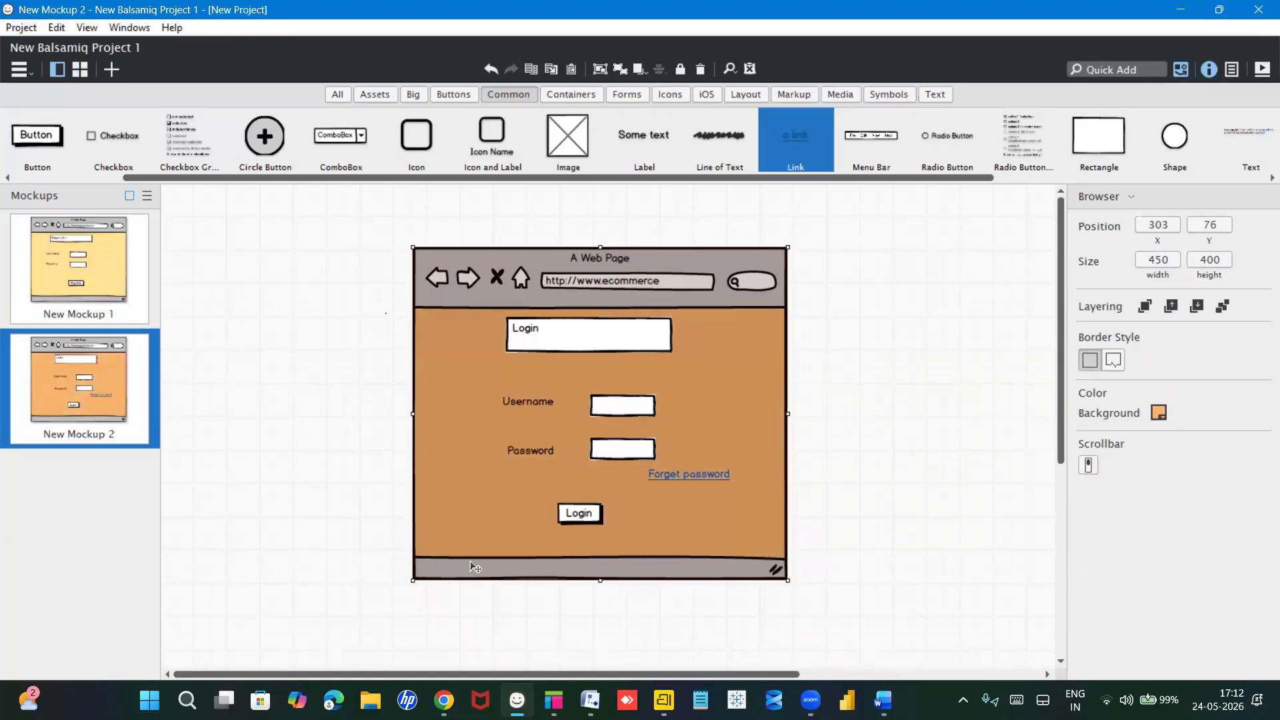
pyautogui.click(75, 288)
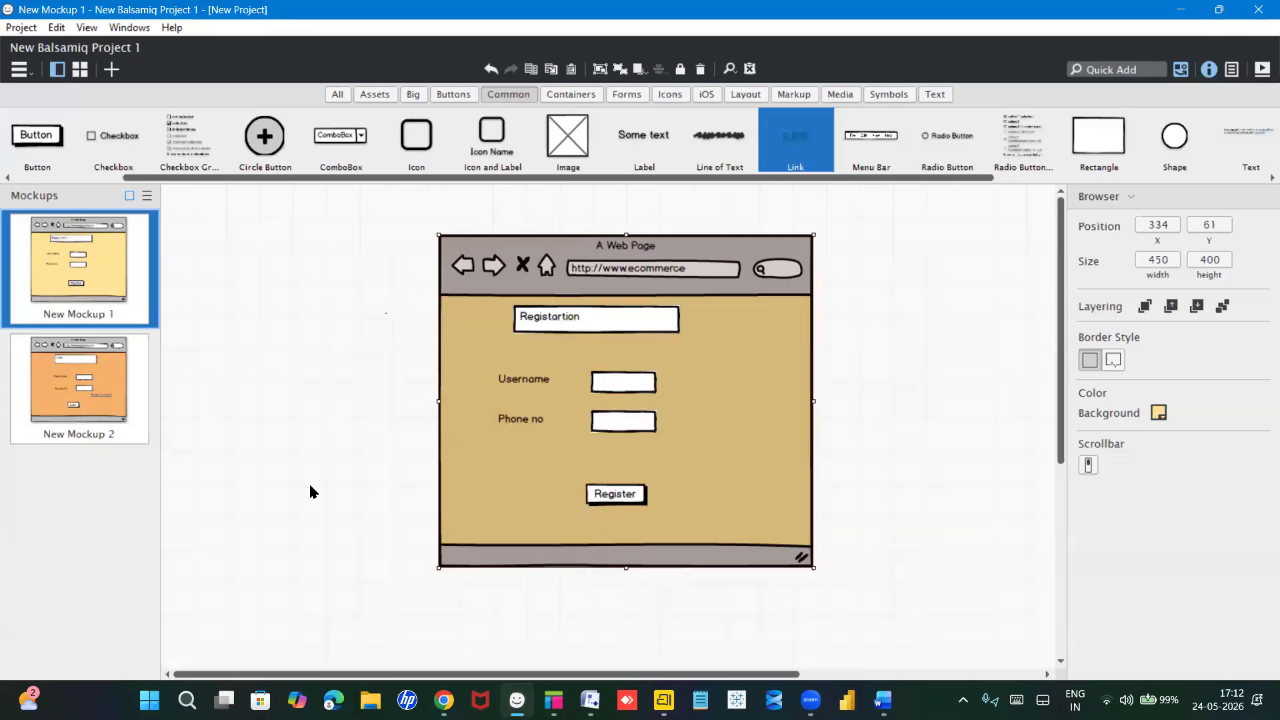
# Step: Link the Register button to New Mockup 2 and begin renaming New Mockup 1
pyautogui.click(620, 498)
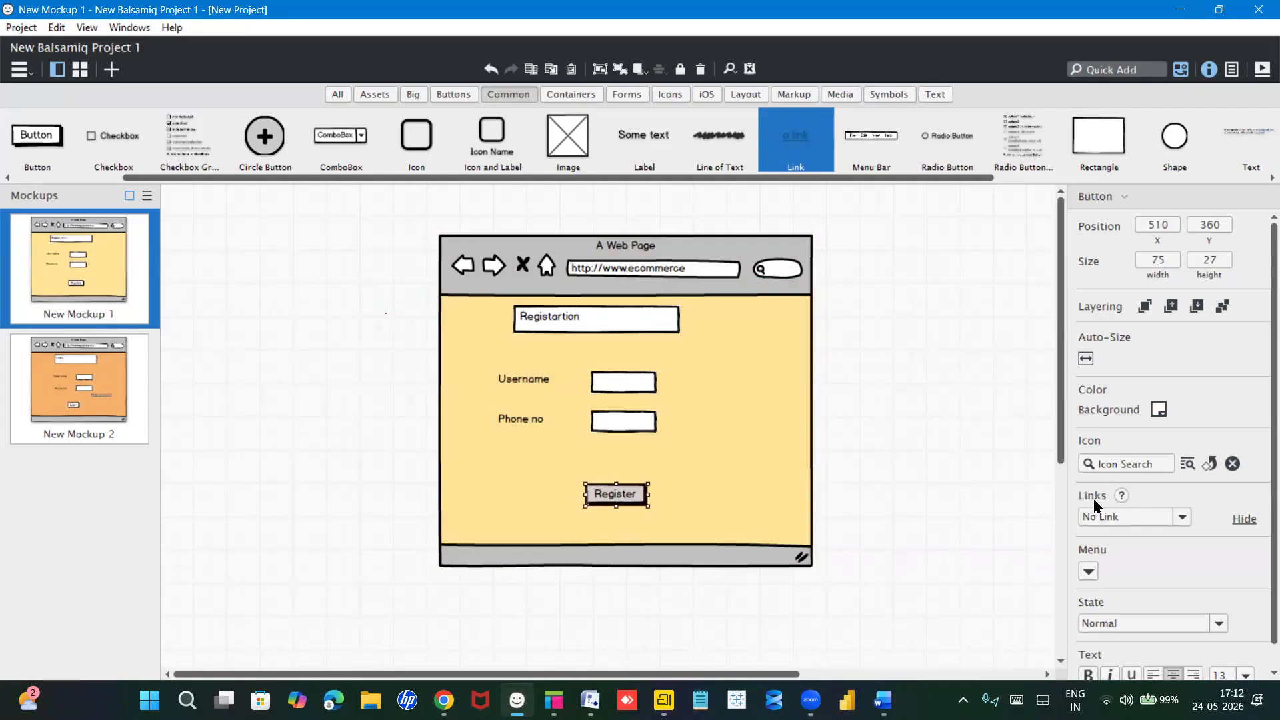
pyautogui.click(1181, 518)
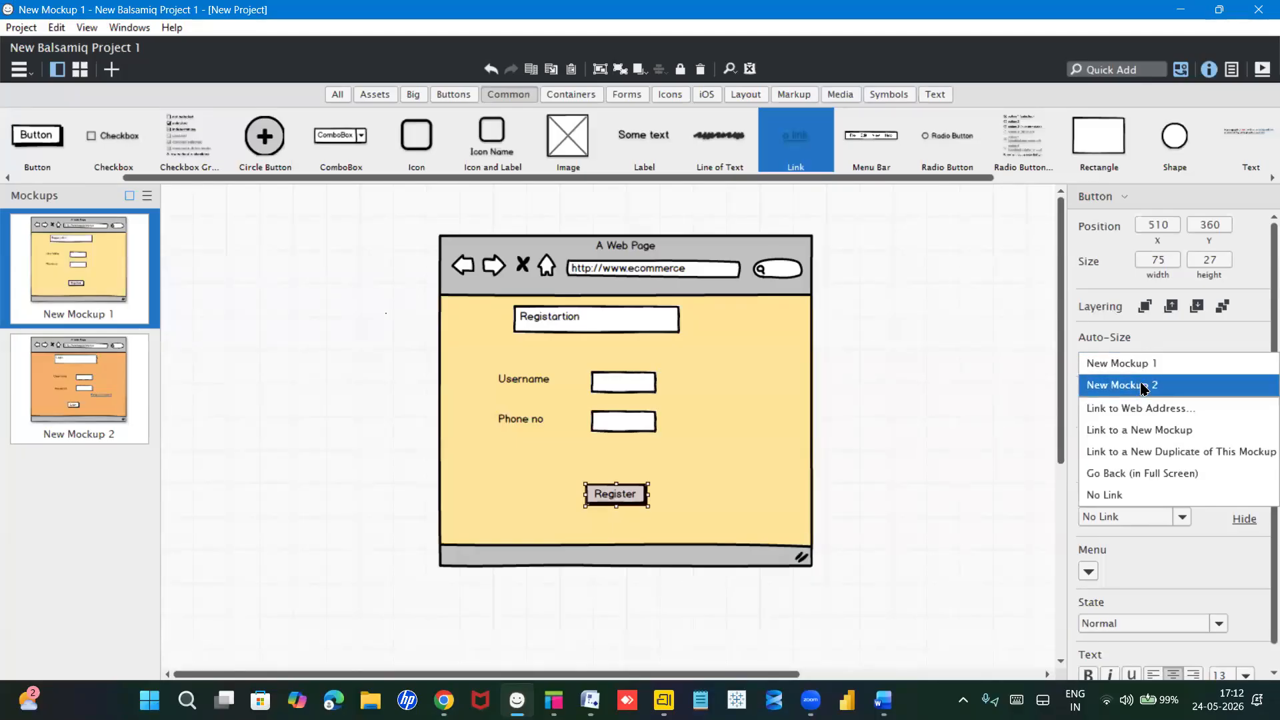
pyautogui.click(1141, 386)
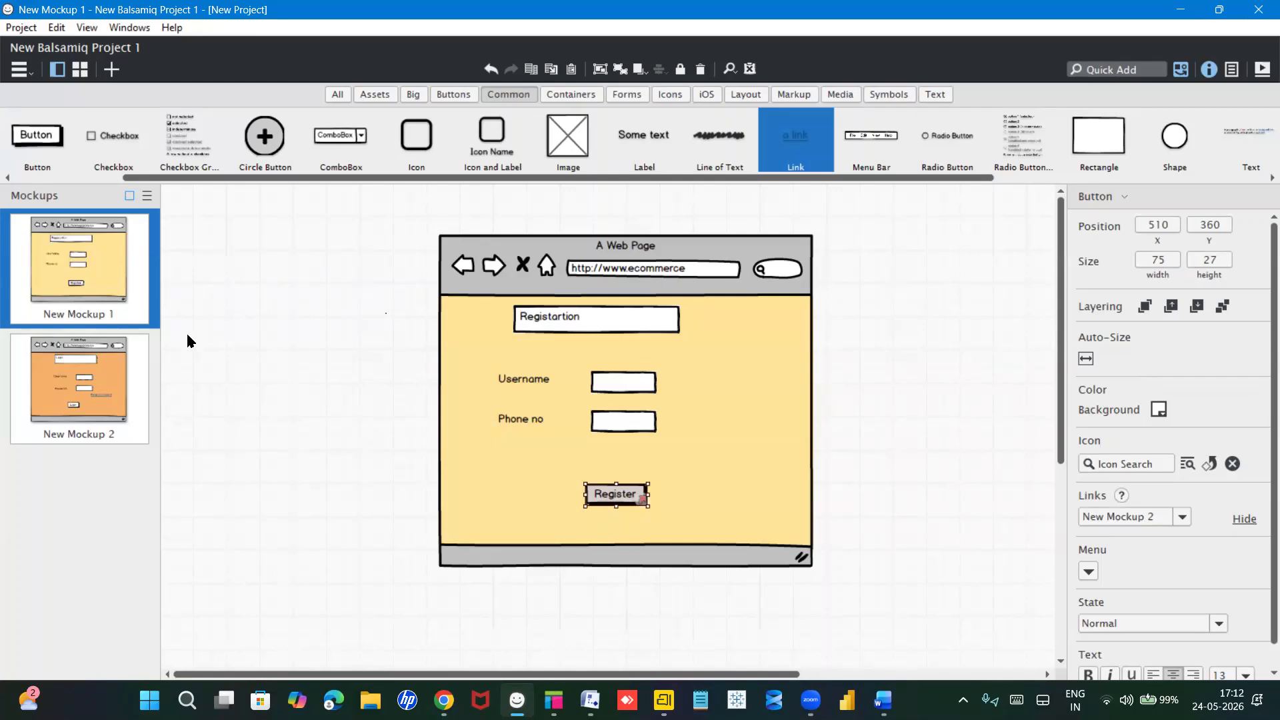
pyautogui.doubleClick(93, 316)
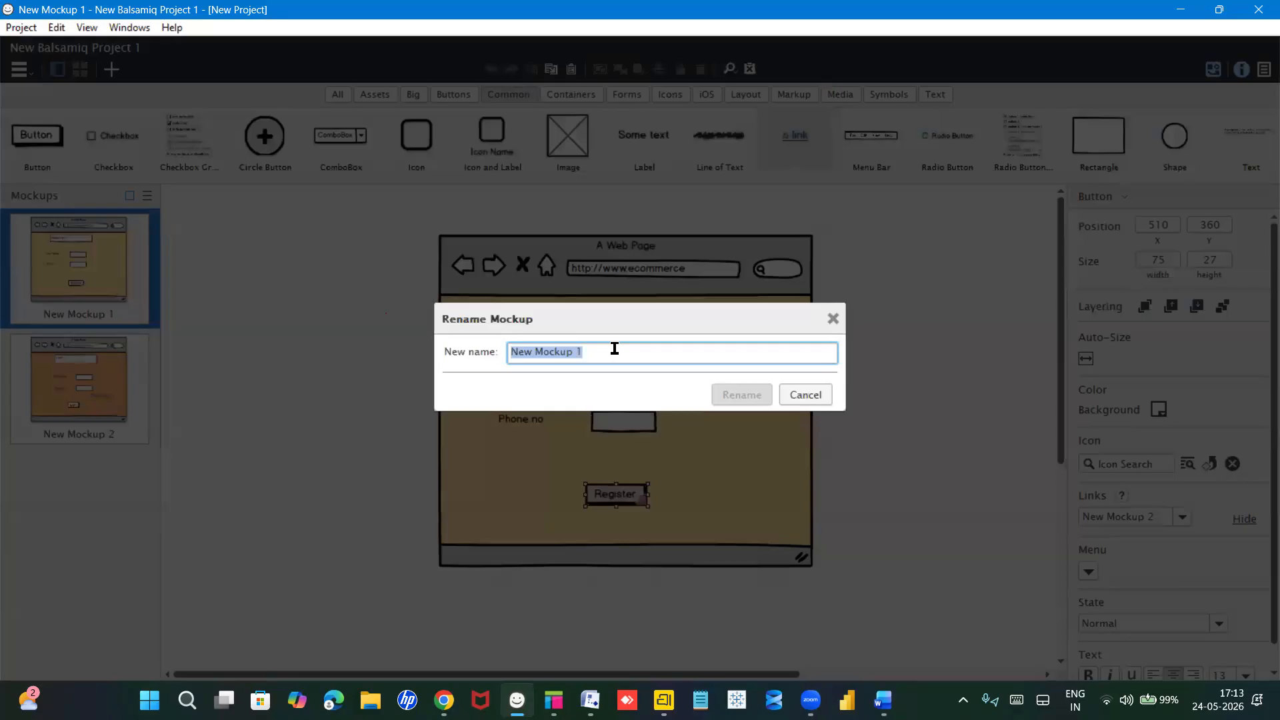
# Step: Name New Mockup 1 'registration page' and New Mockup 2 'login page', then view the registration page
pyautogui.write('regi')
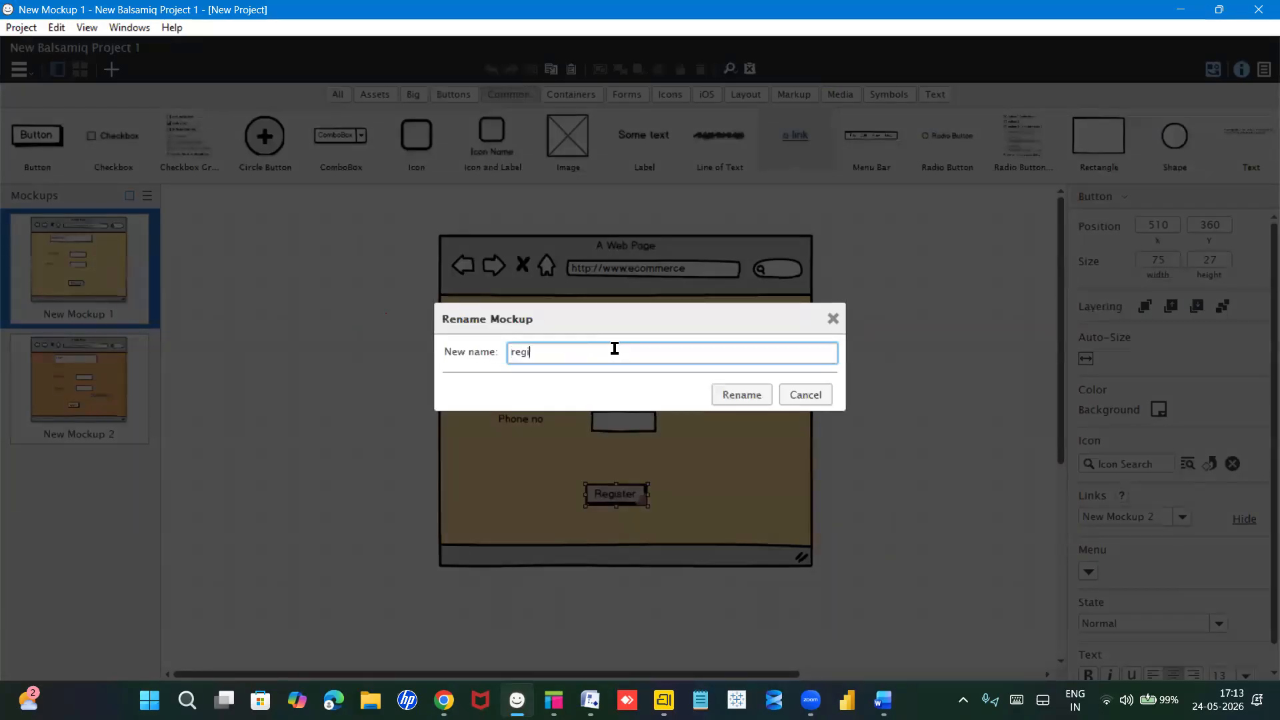
pyautogui.write('stration page')
pyautogui.press('Return')
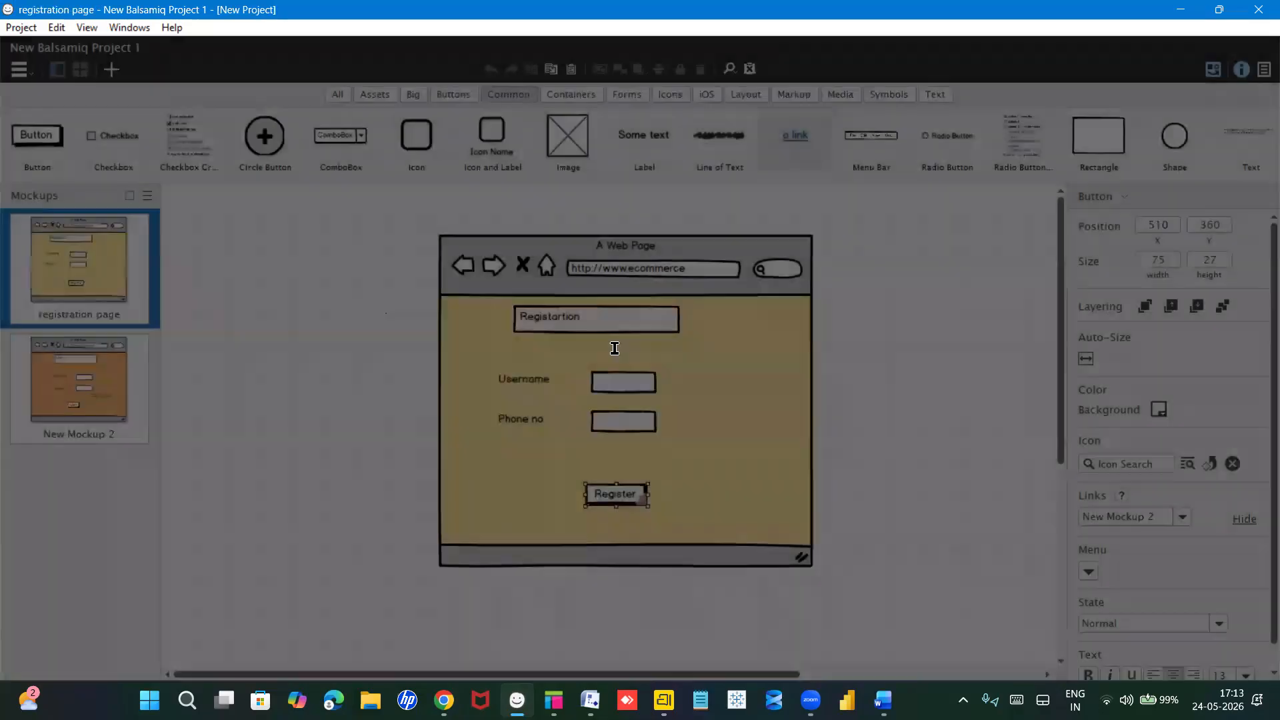
pyautogui.doubleClick(73, 435)
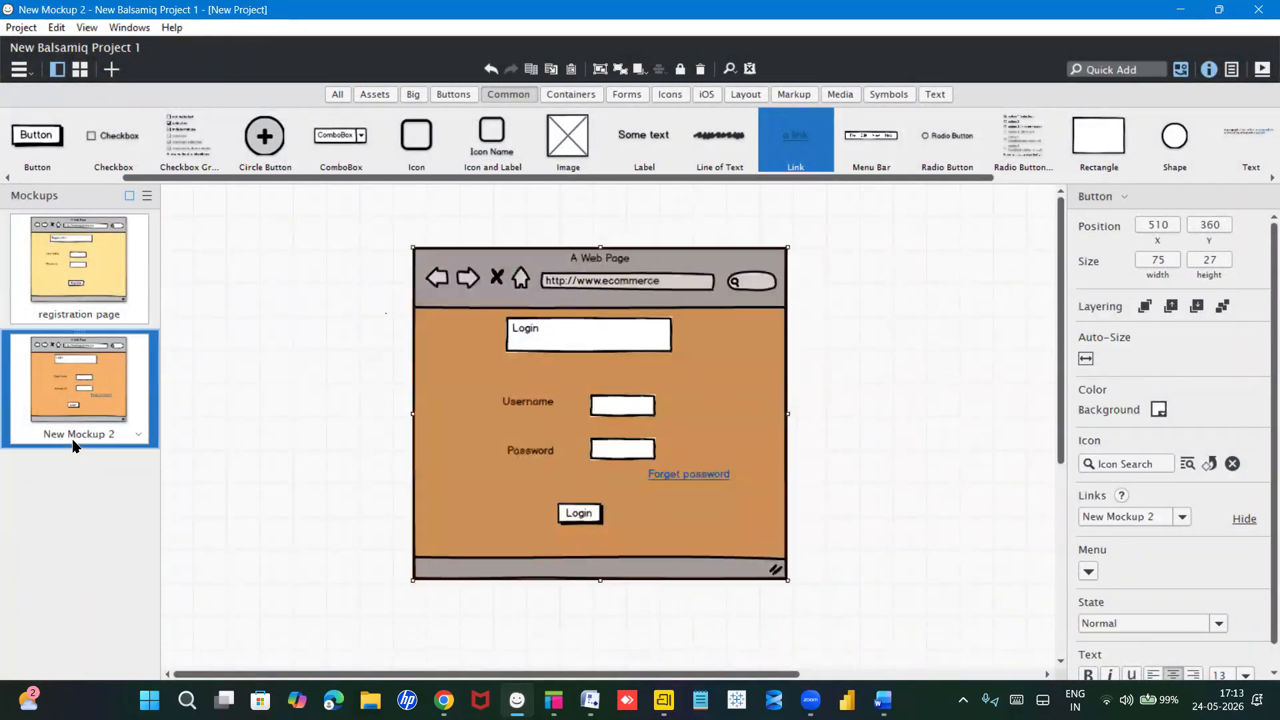
pyautogui.write('lo')
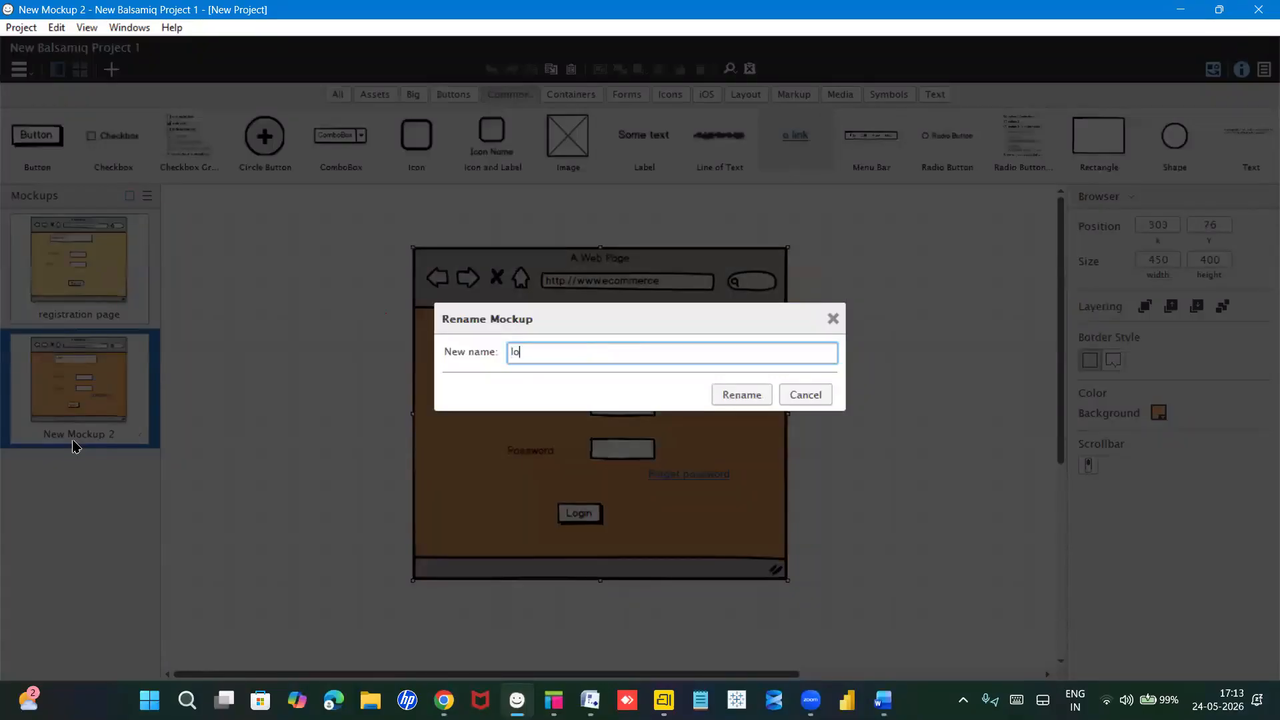
pyautogui.write('gin page')
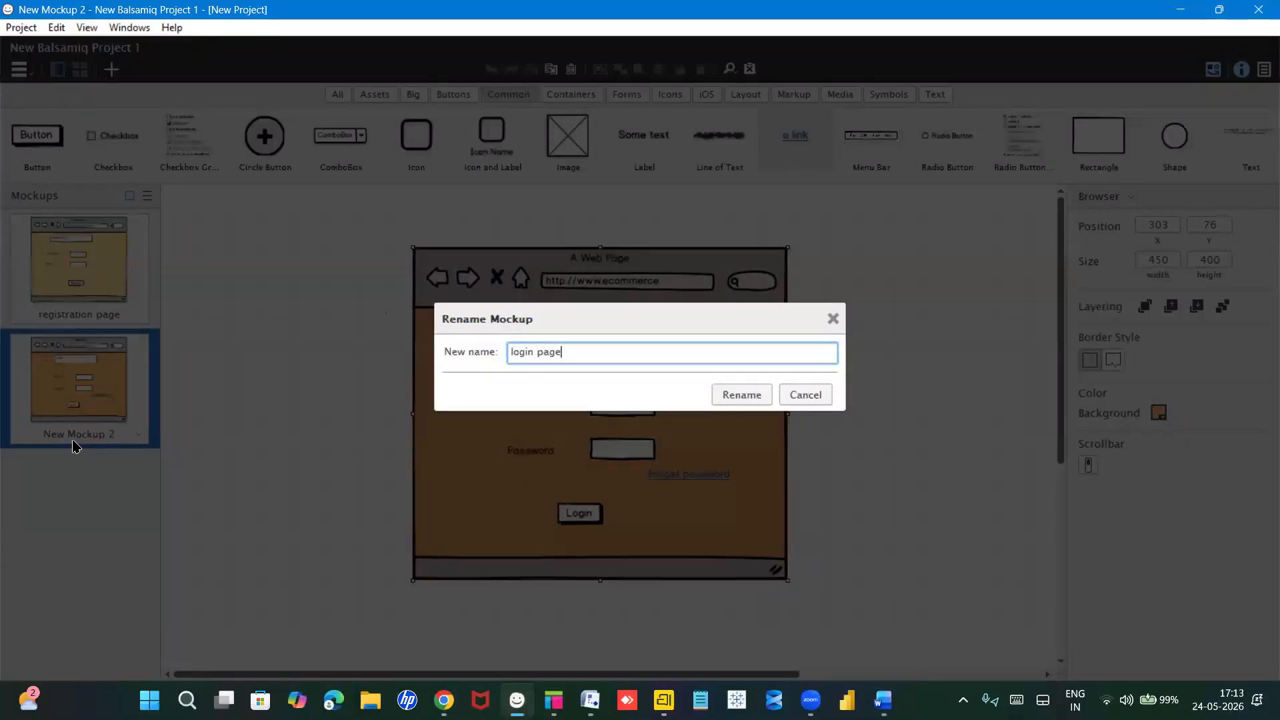
pyautogui.press('Return')
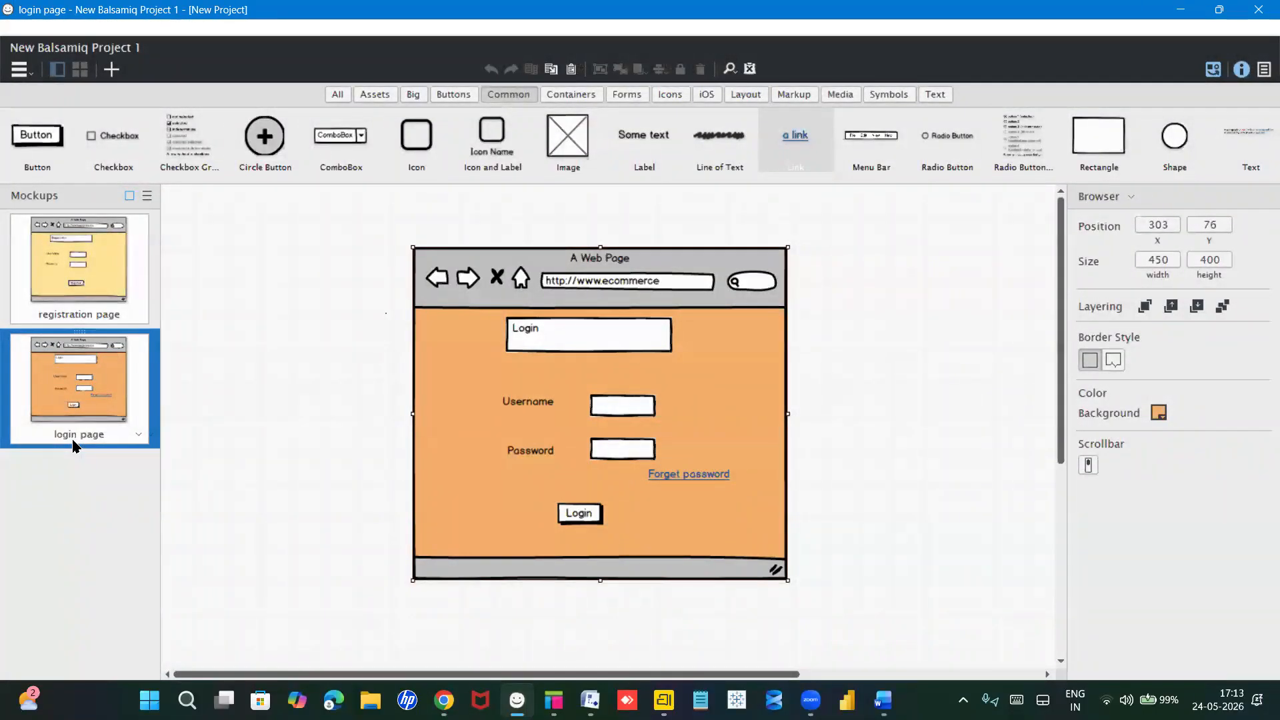
pyautogui.click(89, 292)
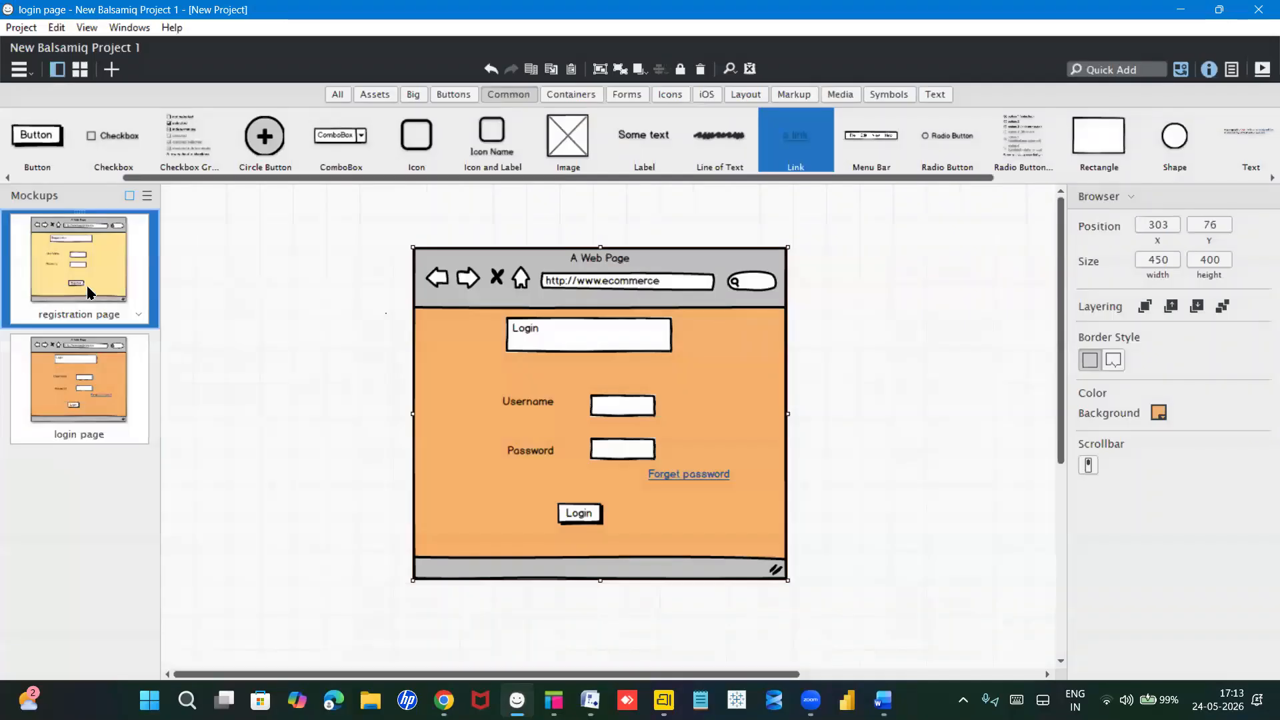
pyautogui.click(94, 386)
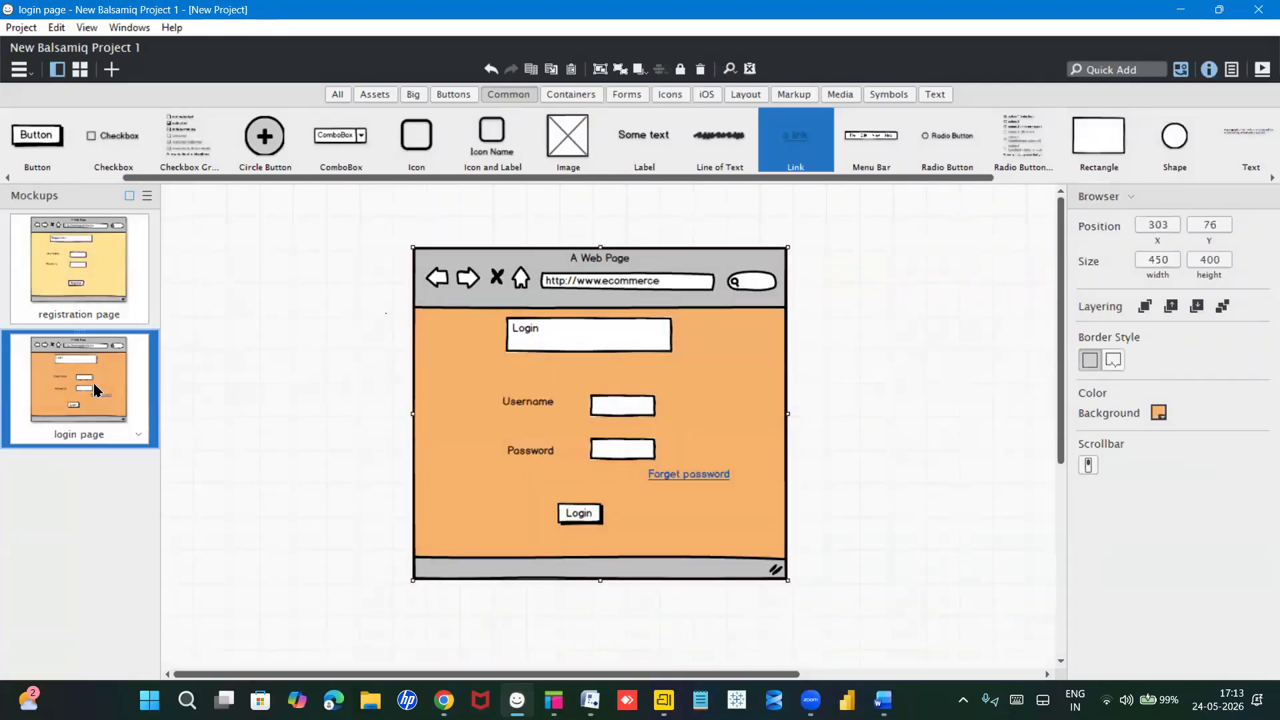
pyautogui.click(81, 317)
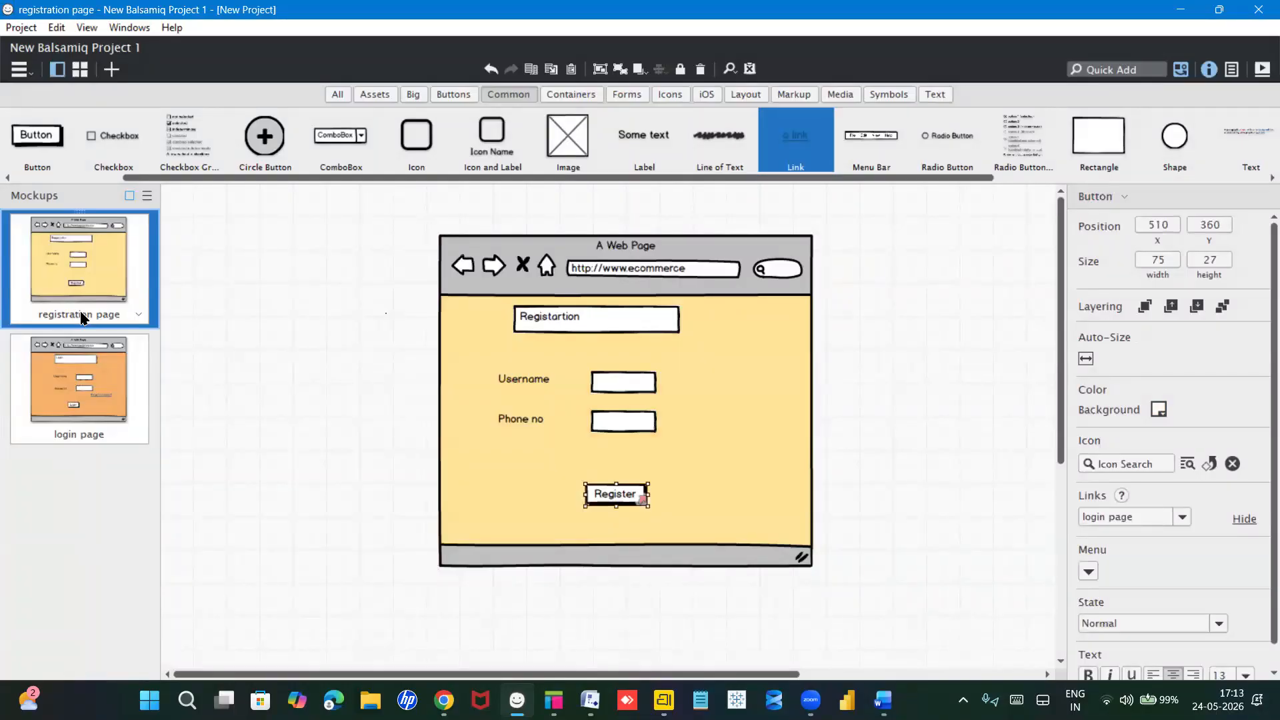
pyautogui.click(1261, 72)
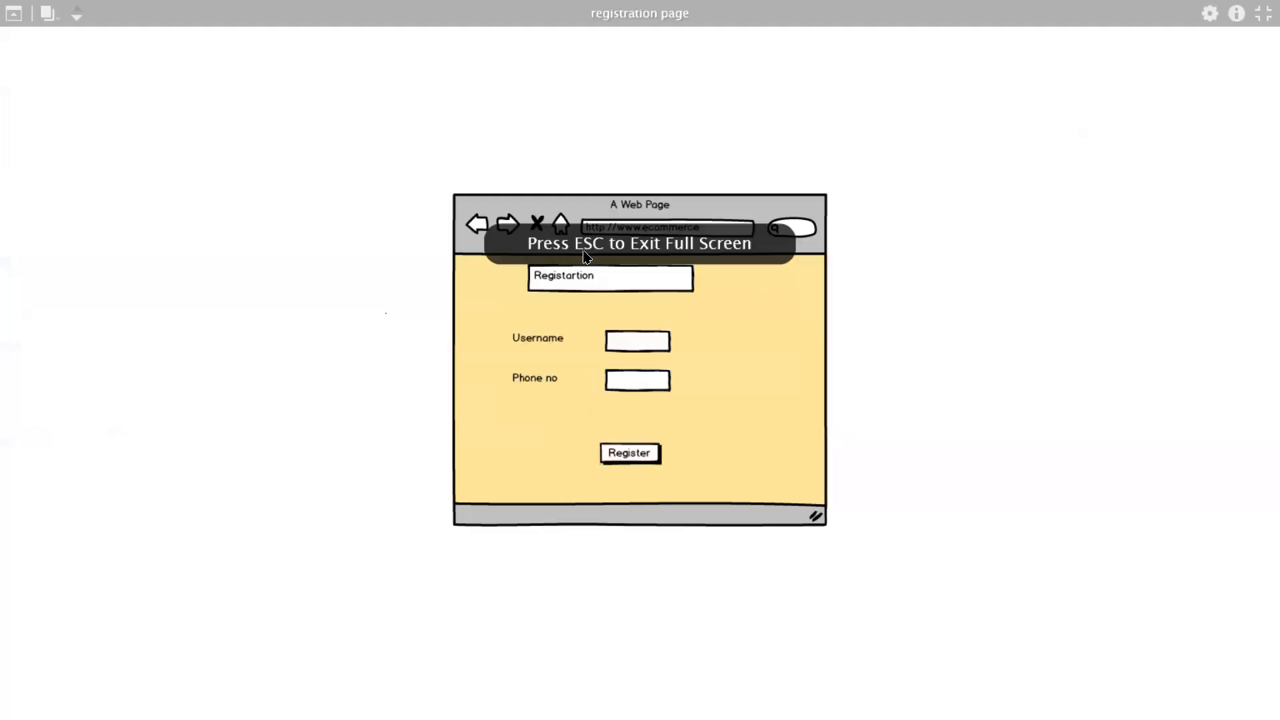
pyautogui.click(634, 450)
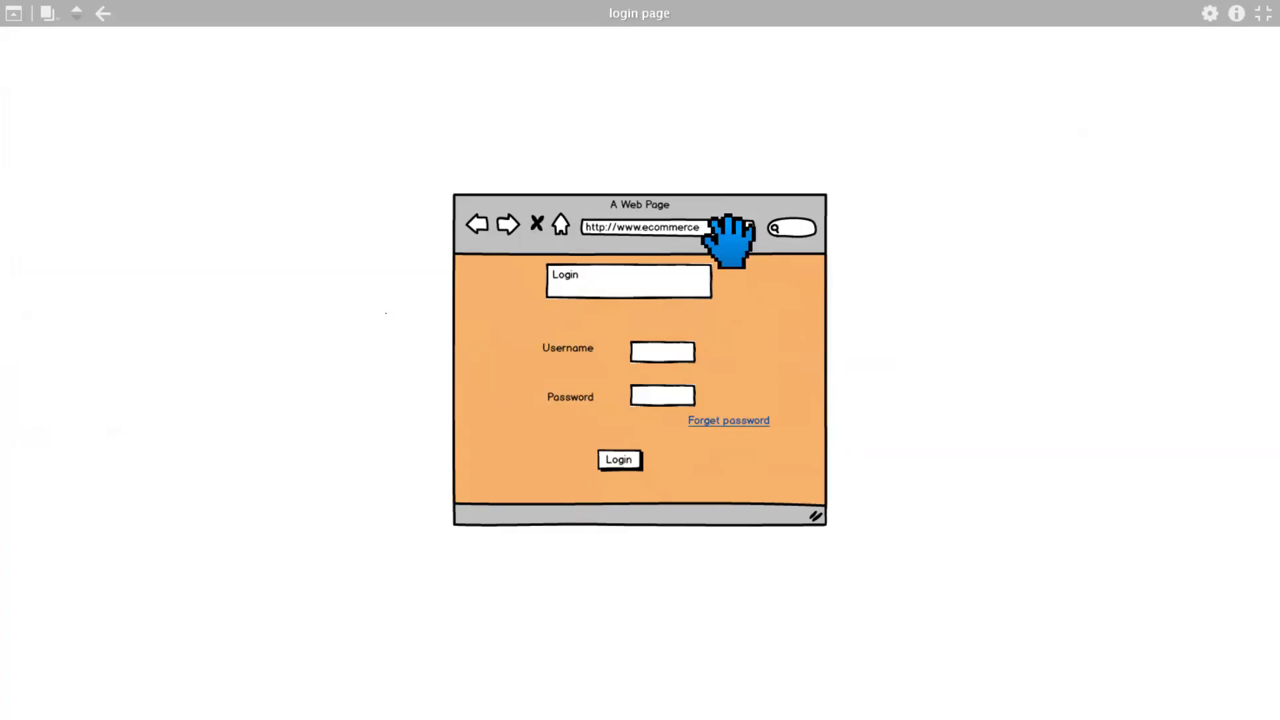
pyautogui.press('Escape')
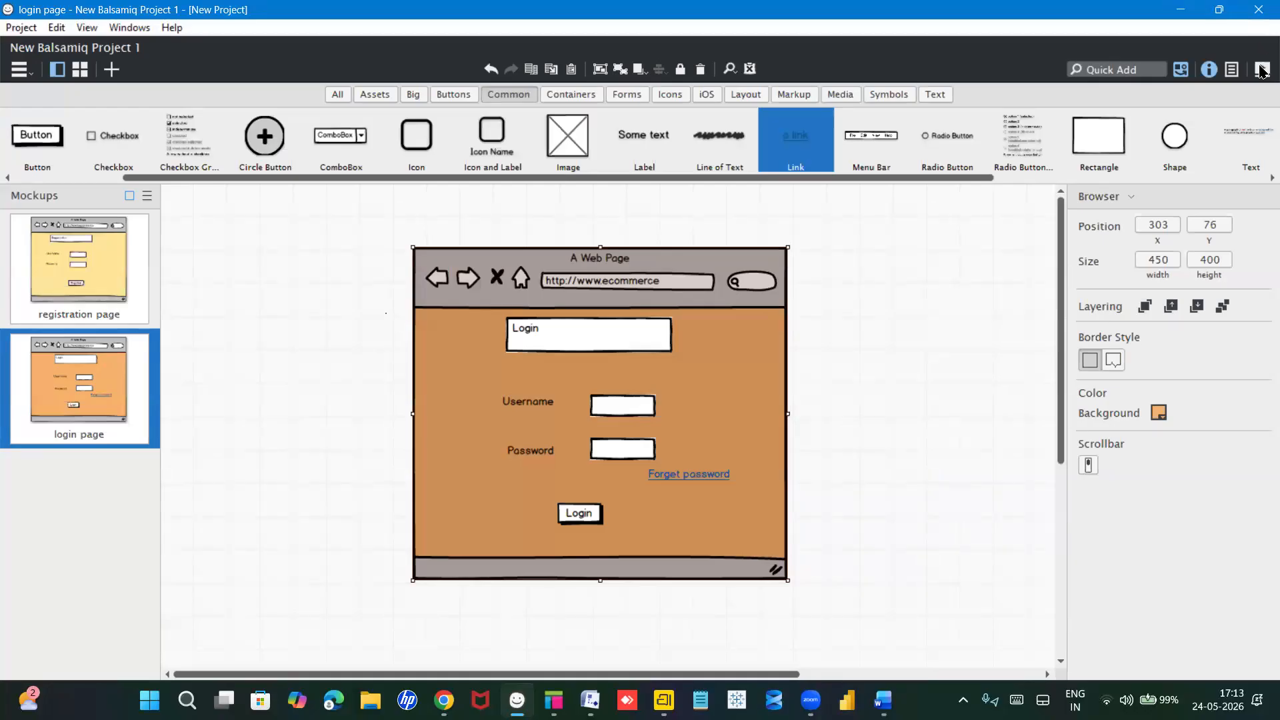
# Step: Link the login page's Login button to 'registration page' and start full-screen presentation
pyautogui.click(91, 306)
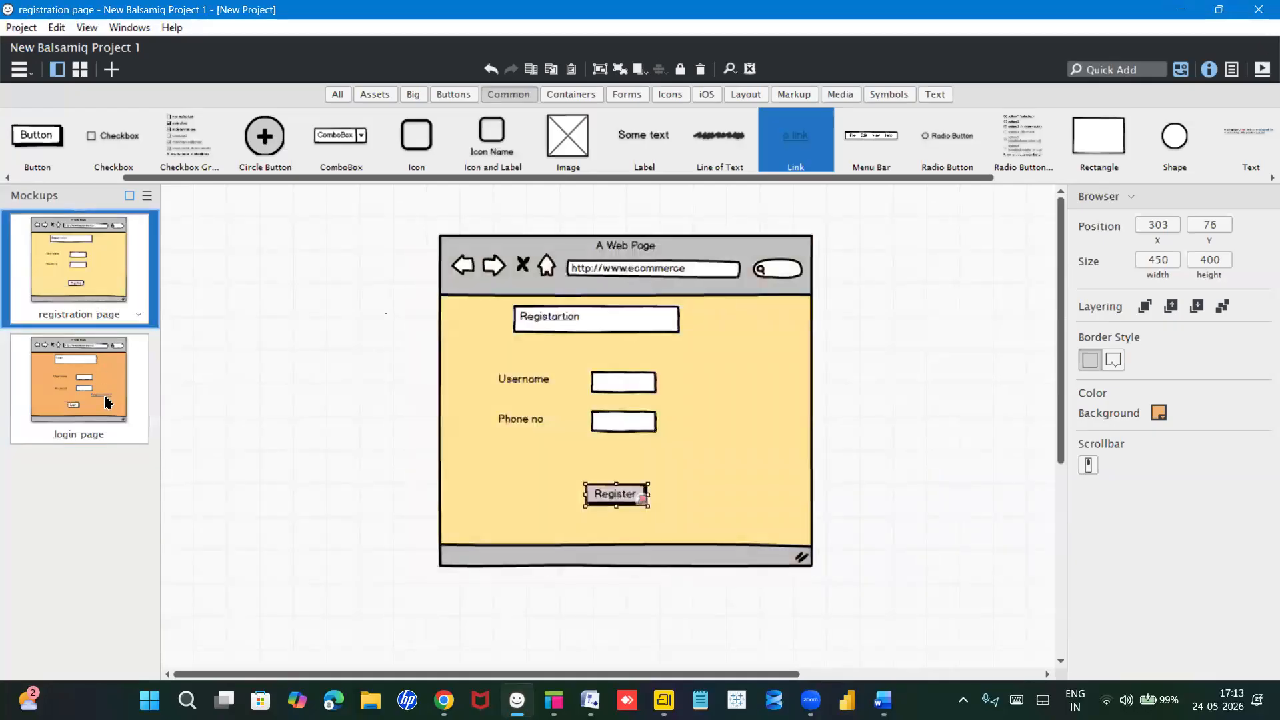
pyautogui.click(104, 395)
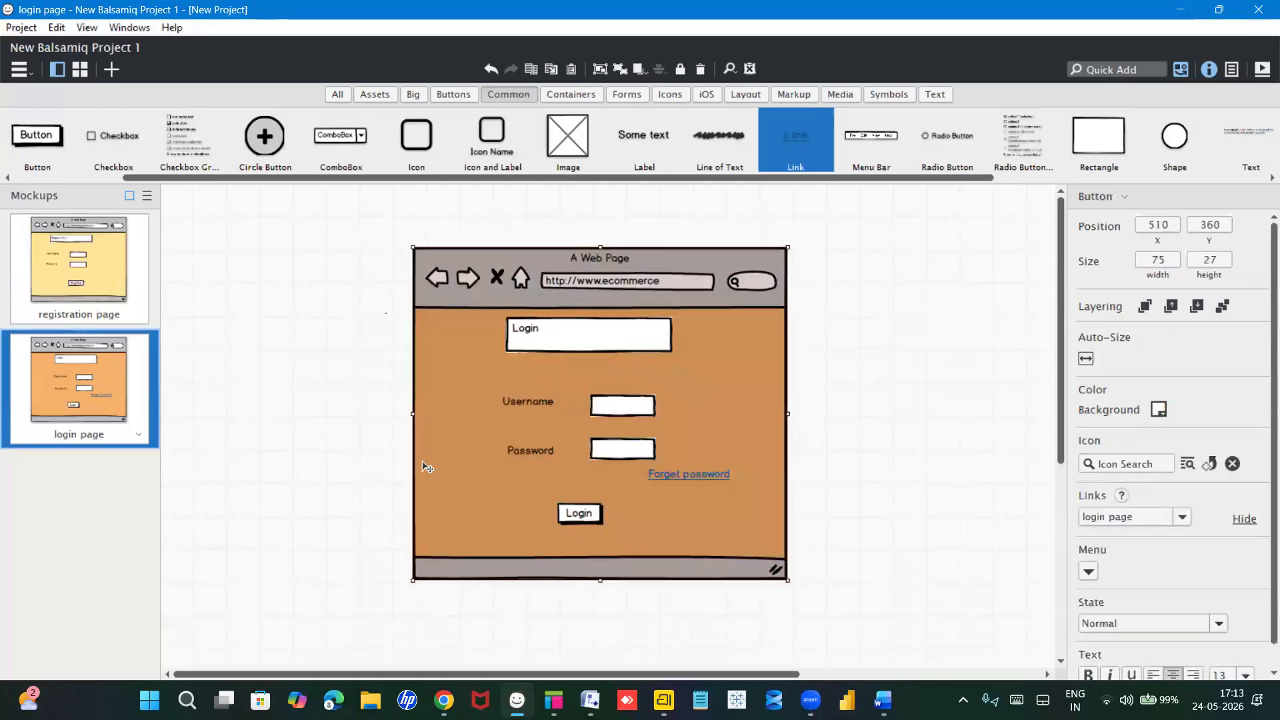
pyautogui.click(578, 514)
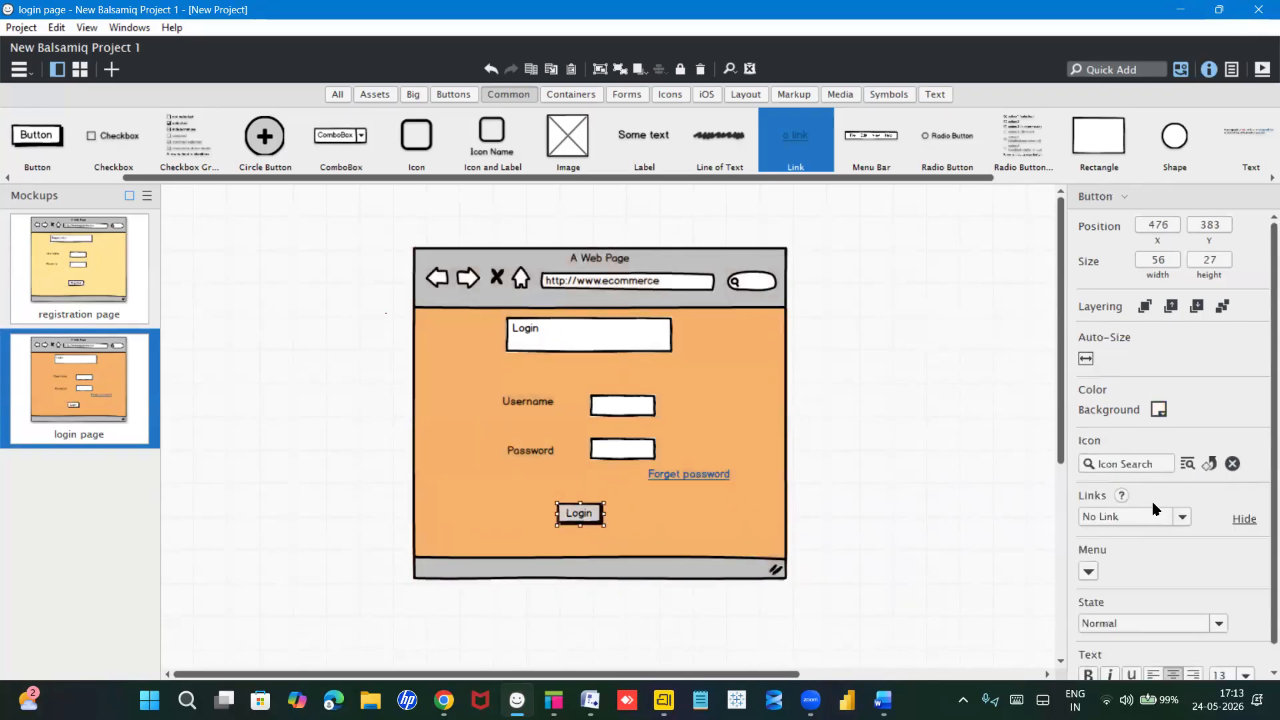
pyautogui.click(1180, 518)
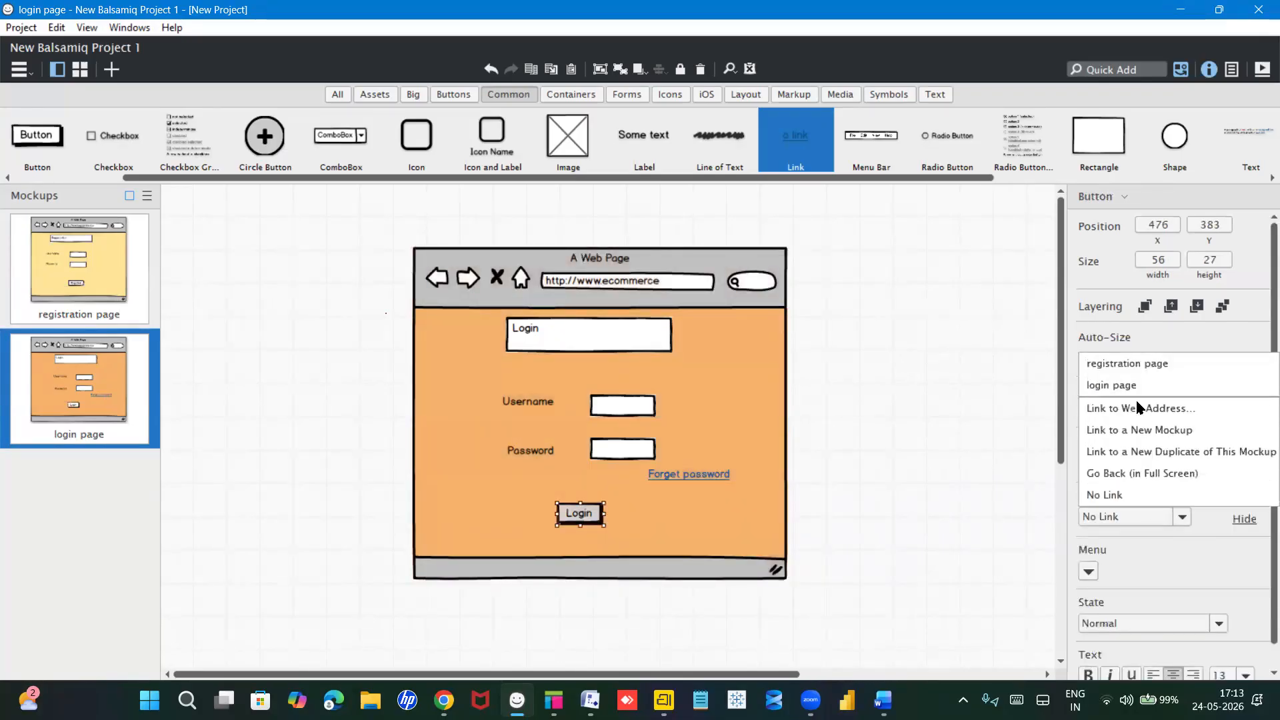
pyautogui.click(1128, 365)
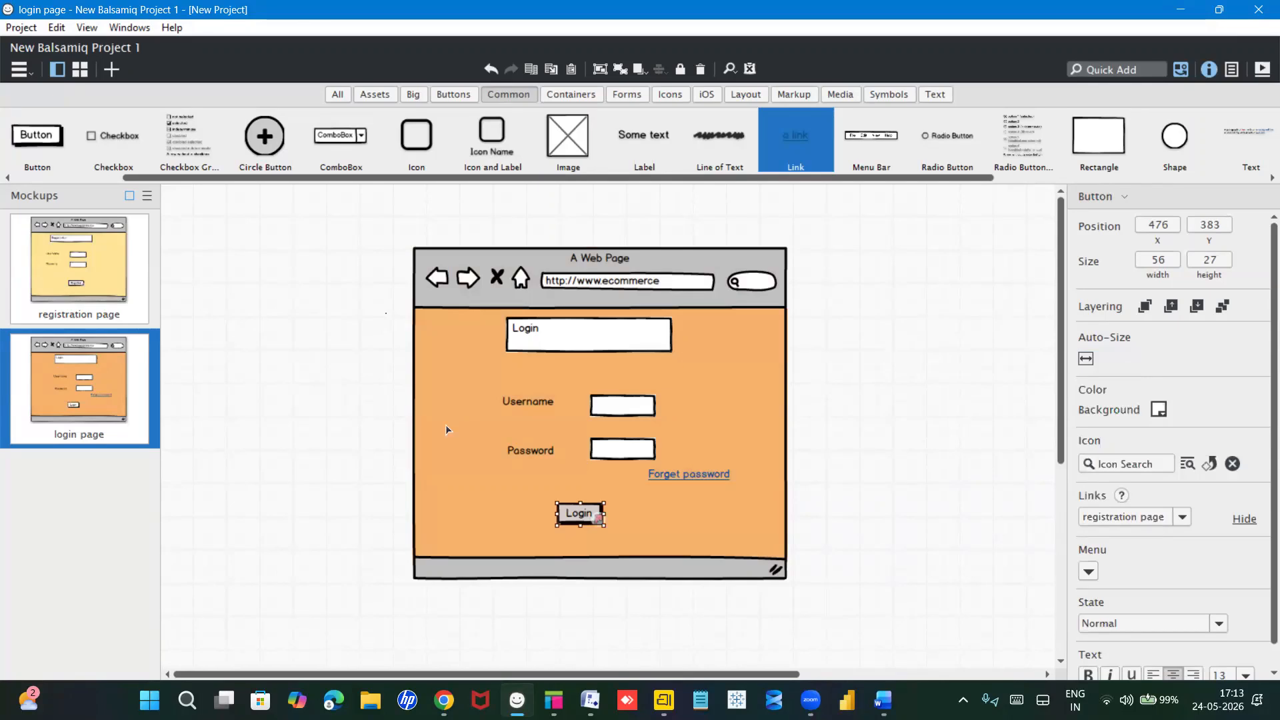
pyautogui.click(1262, 71)
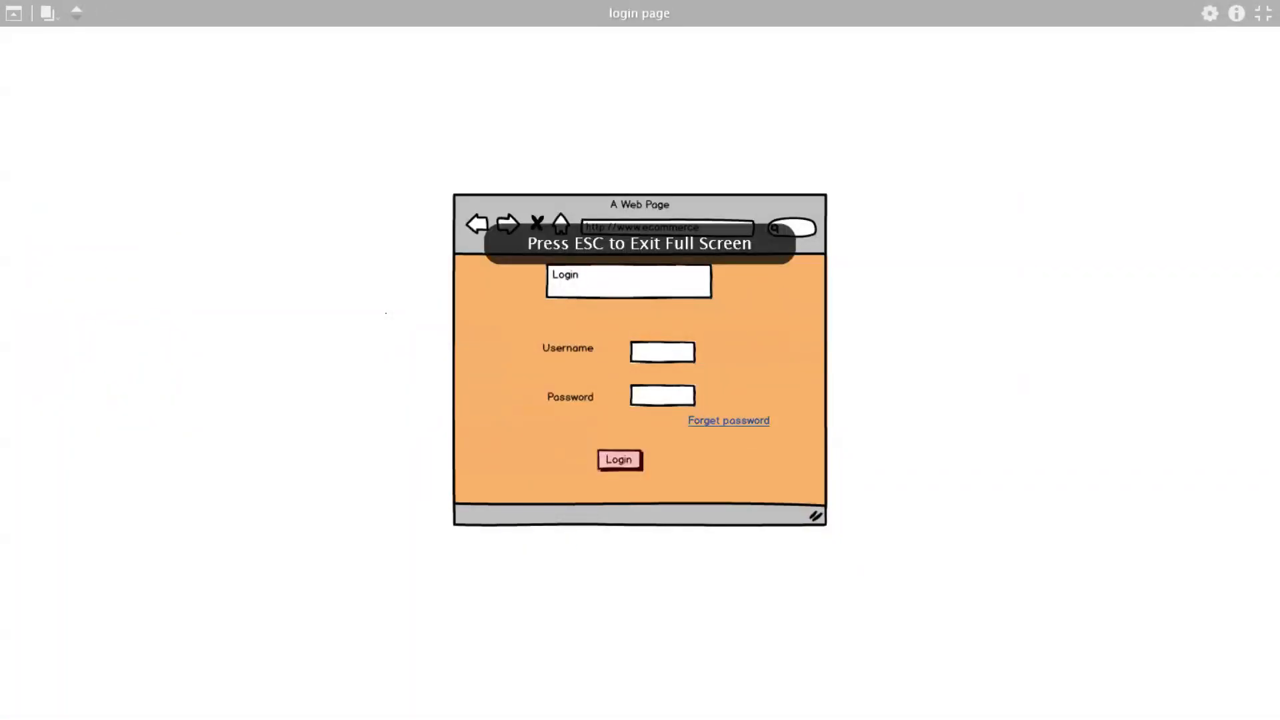
# Step: Test the Login and Register links between both pages, then exit full-screen preview
pyautogui.click(619, 464)
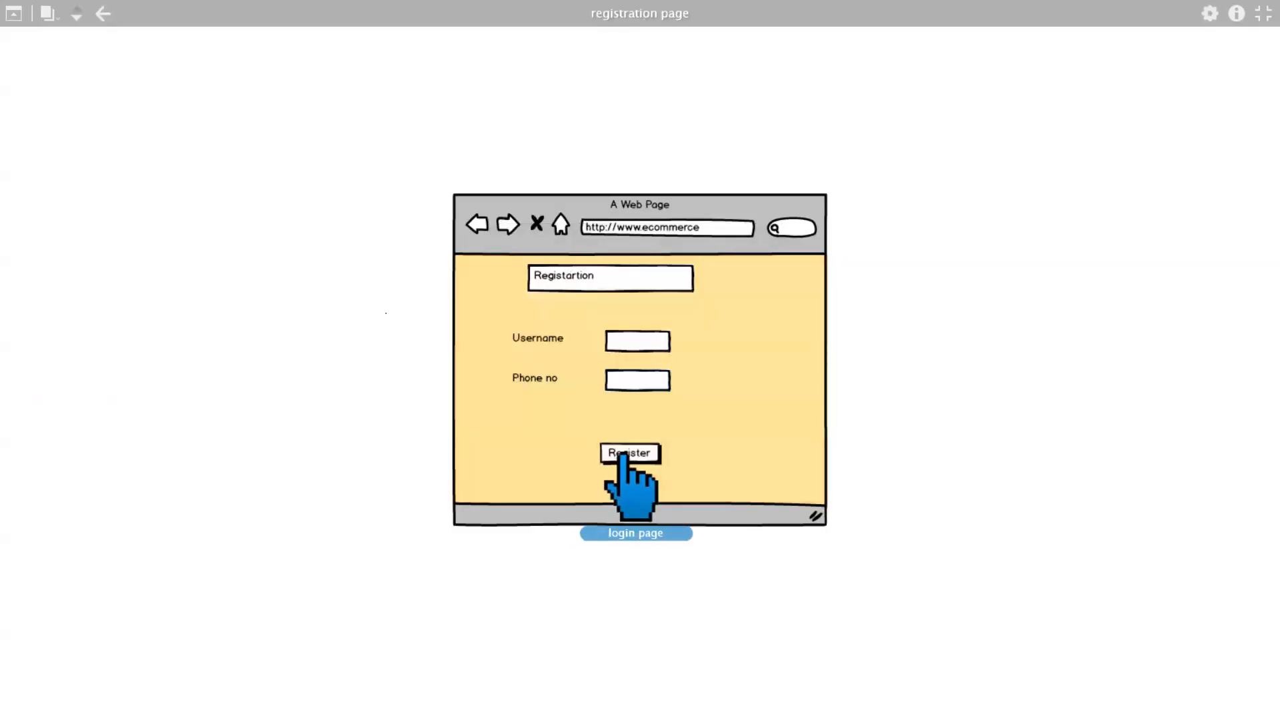
pyautogui.click(628, 454)
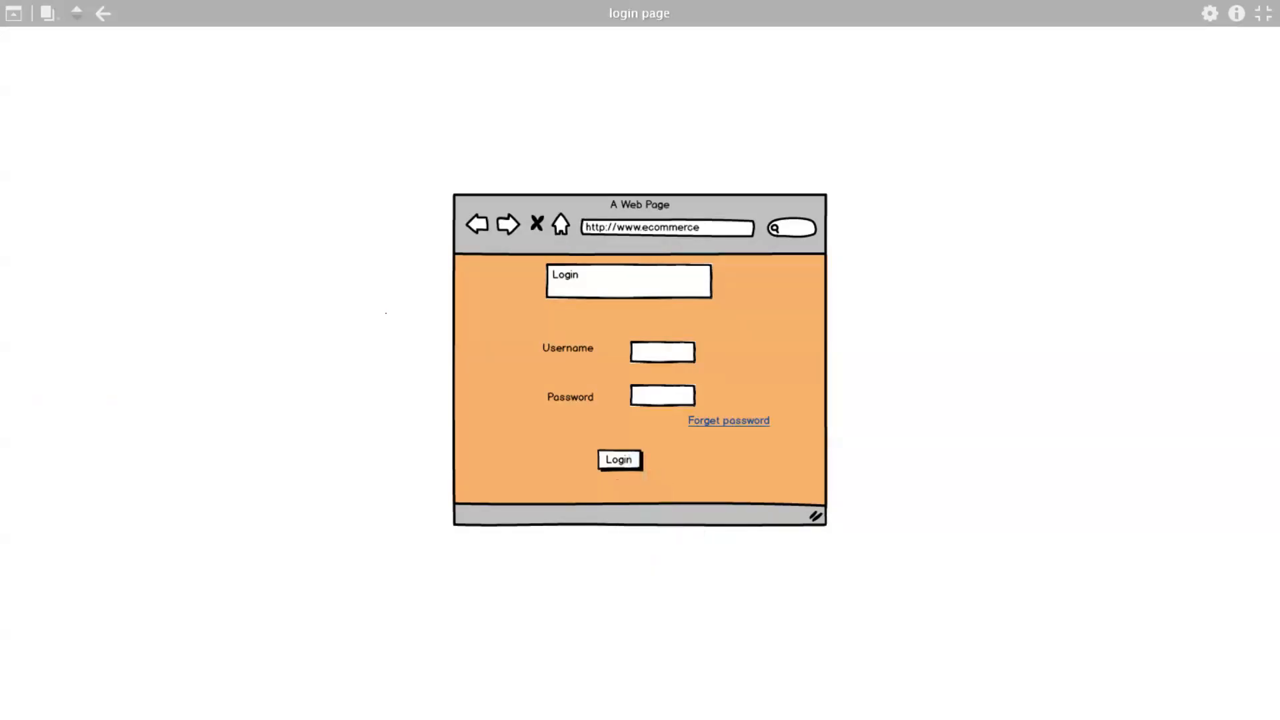
pyautogui.press('Escape')
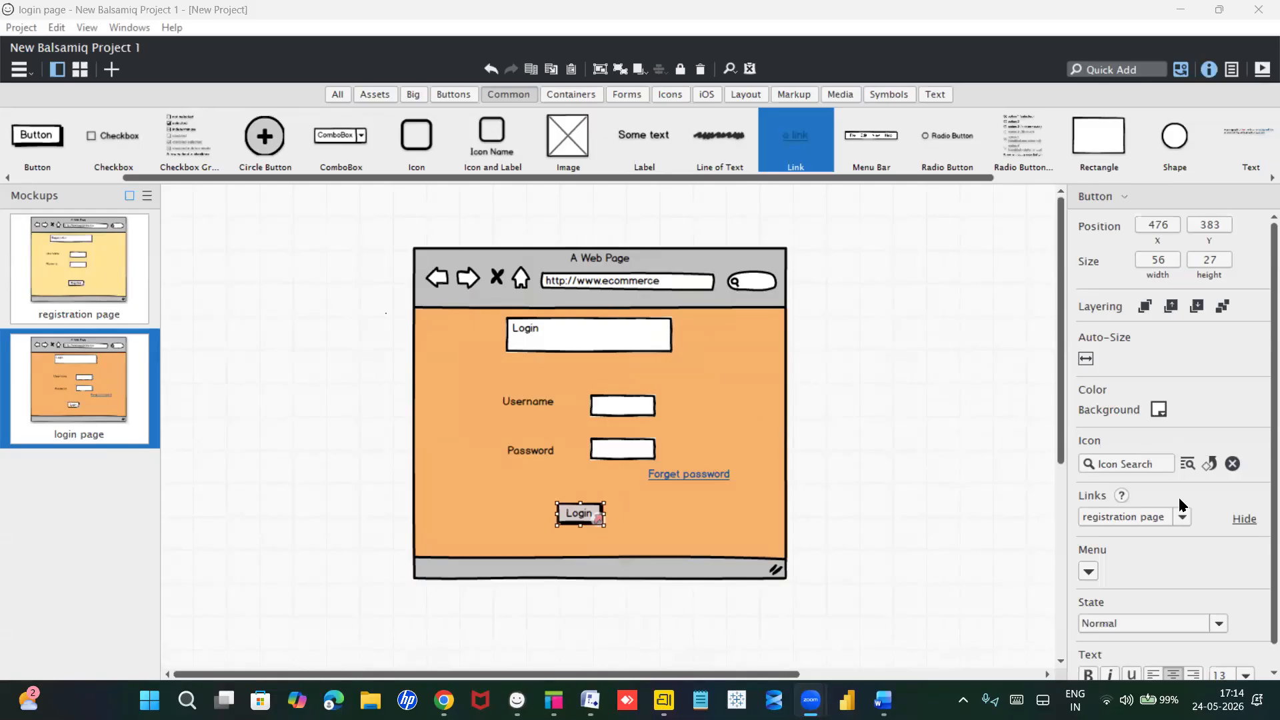
pyautogui.click(584, 520)
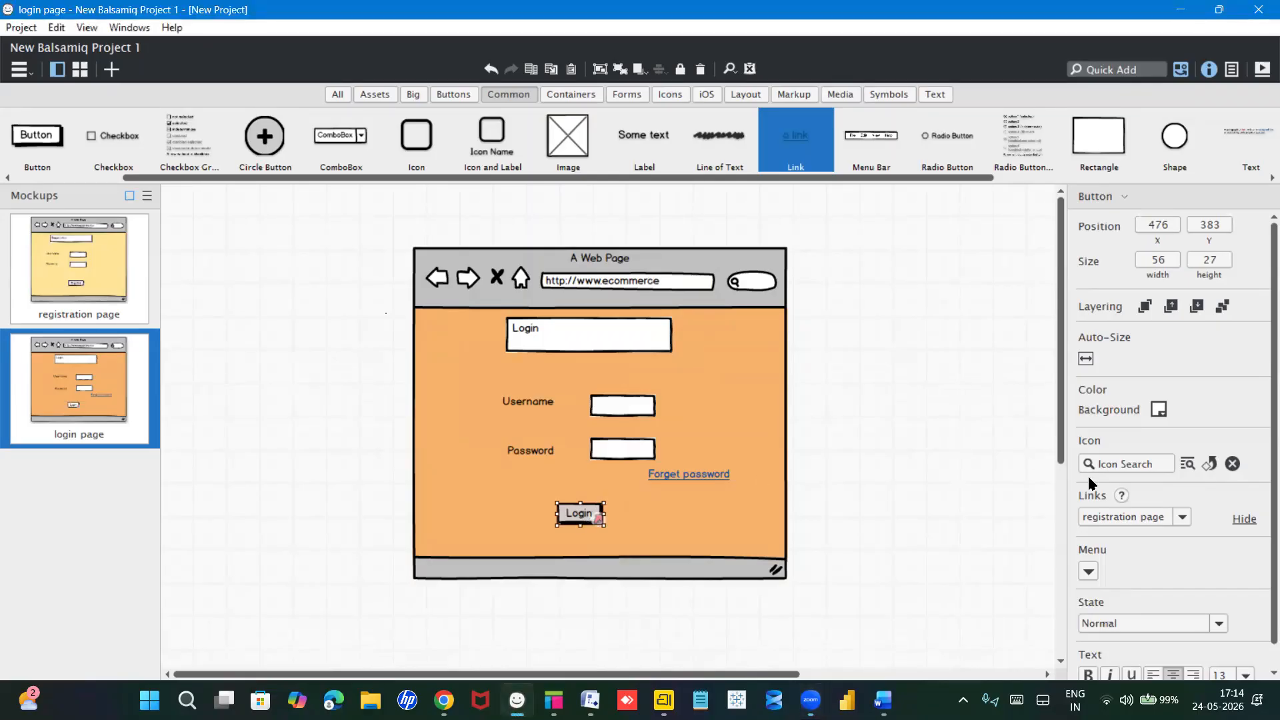
# Step: Confirm the Login button still links to 'registration page' and open the registration page mockup
pyautogui.click(1181, 518)
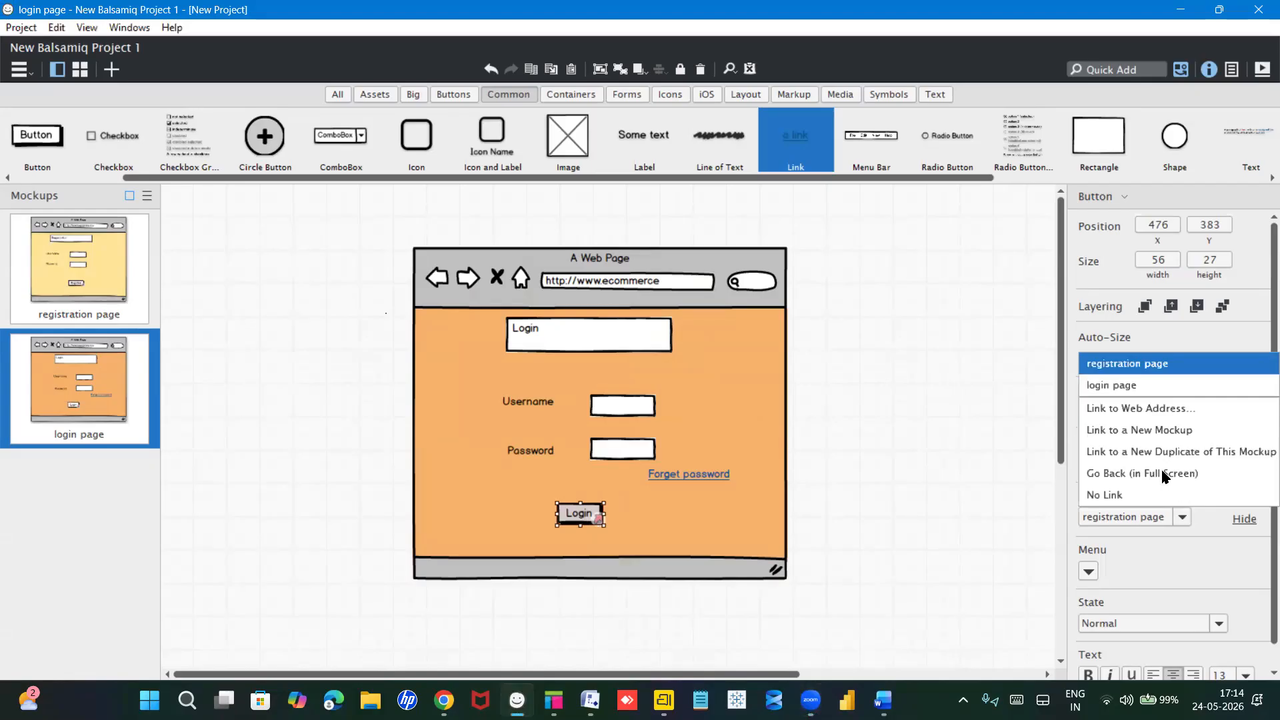
pyautogui.click(1139, 362)
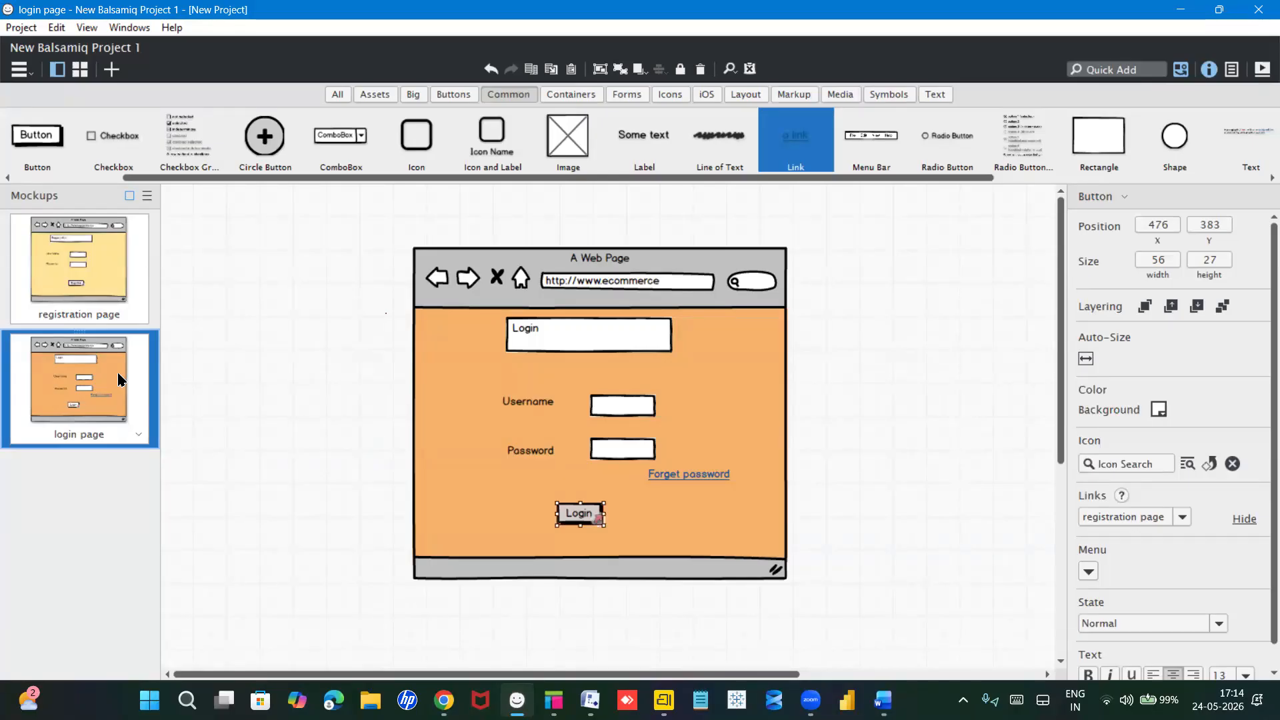
pyautogui.click(93, 311)
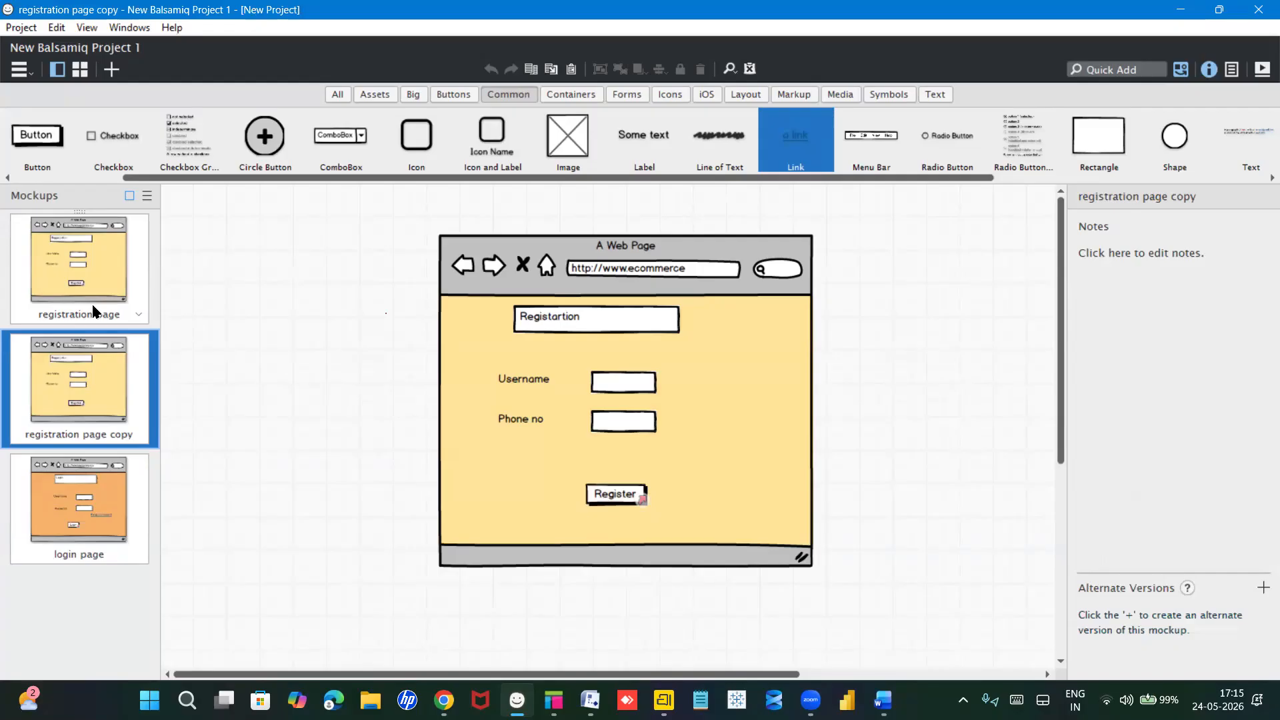
# Step: Move the registration page copy to the trash and duplicate the login page mockup
pyautogui.rightClick(110, 370)
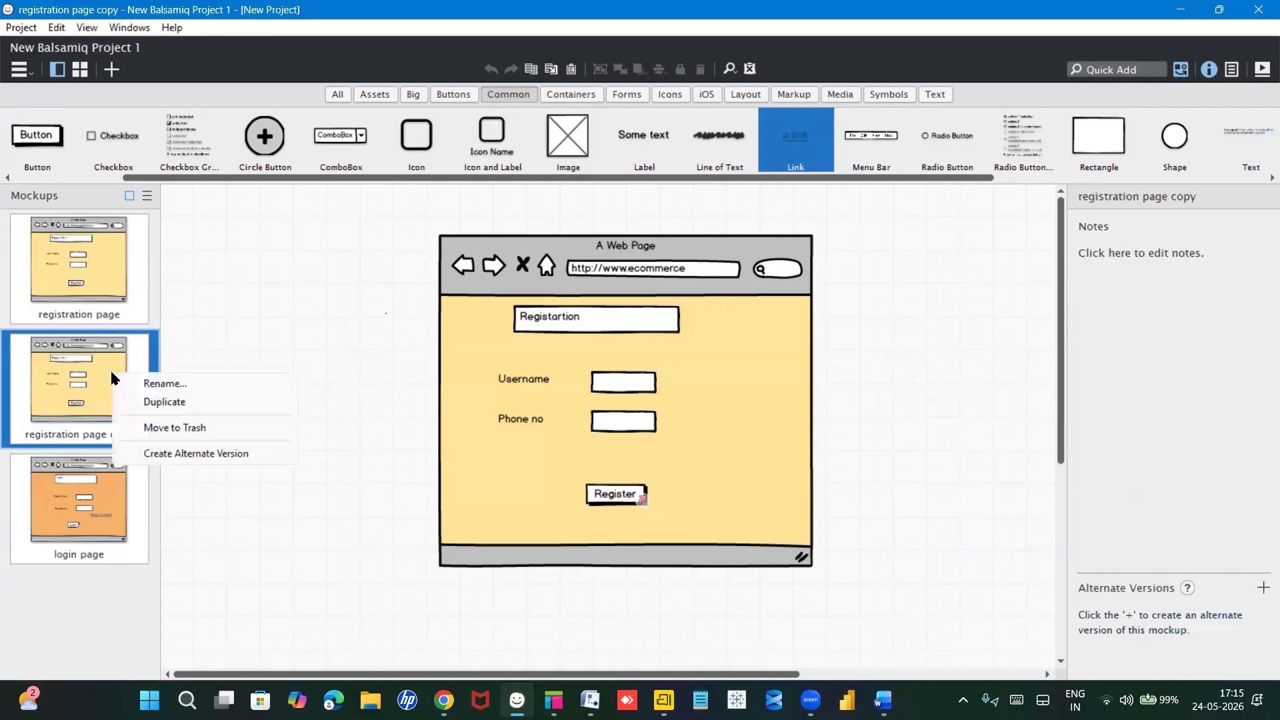
pyautogui.click(165, 427)
pyautogui.hotkey('ctrl', 'c')
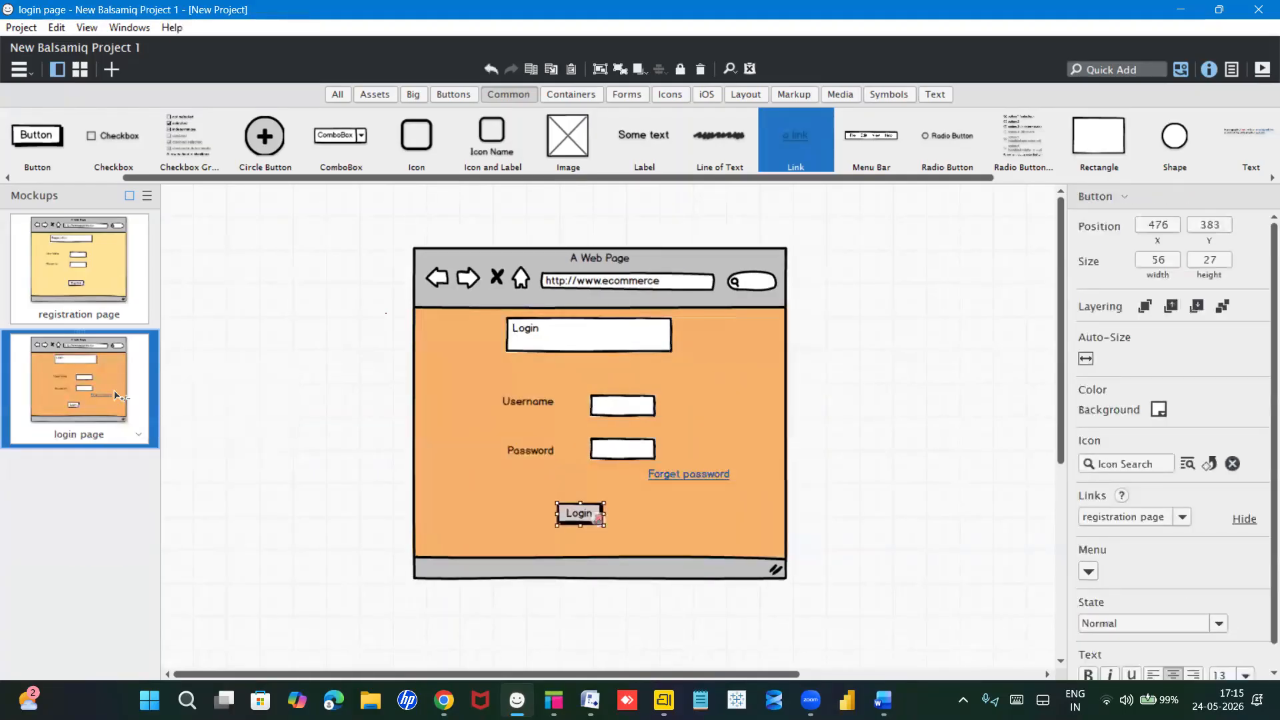
pyautogui.hotkey('ctrl', 'v')
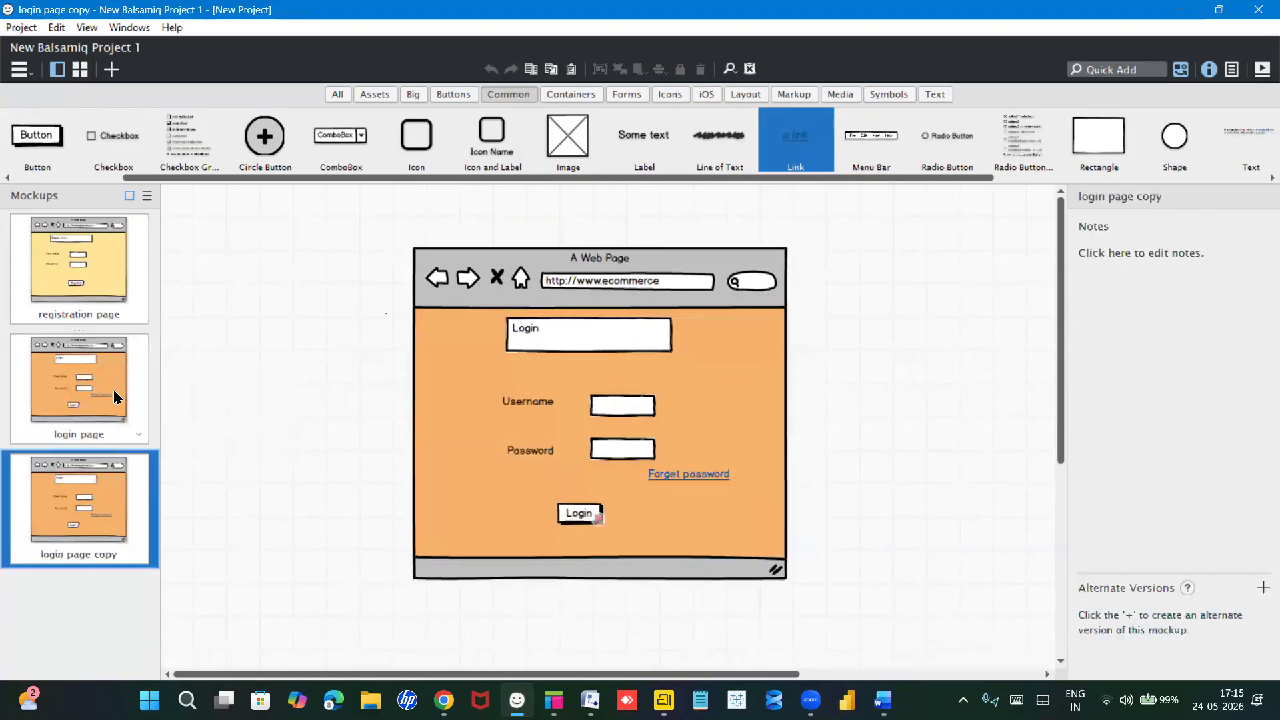
# Step: Delete the Login title, username and password fields, Login button and Forget password link
pyautogui.click(519, 473)
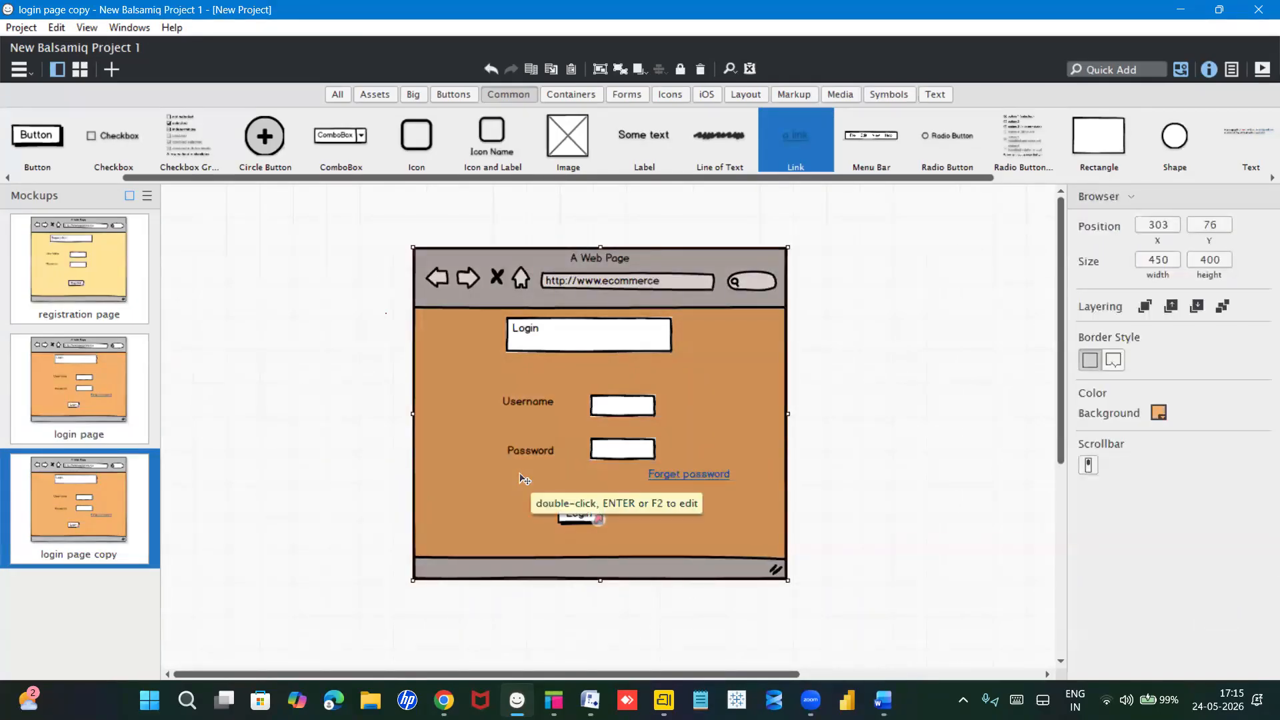
pyautogui.click(552, 348)
pyautogui.press('Delete')
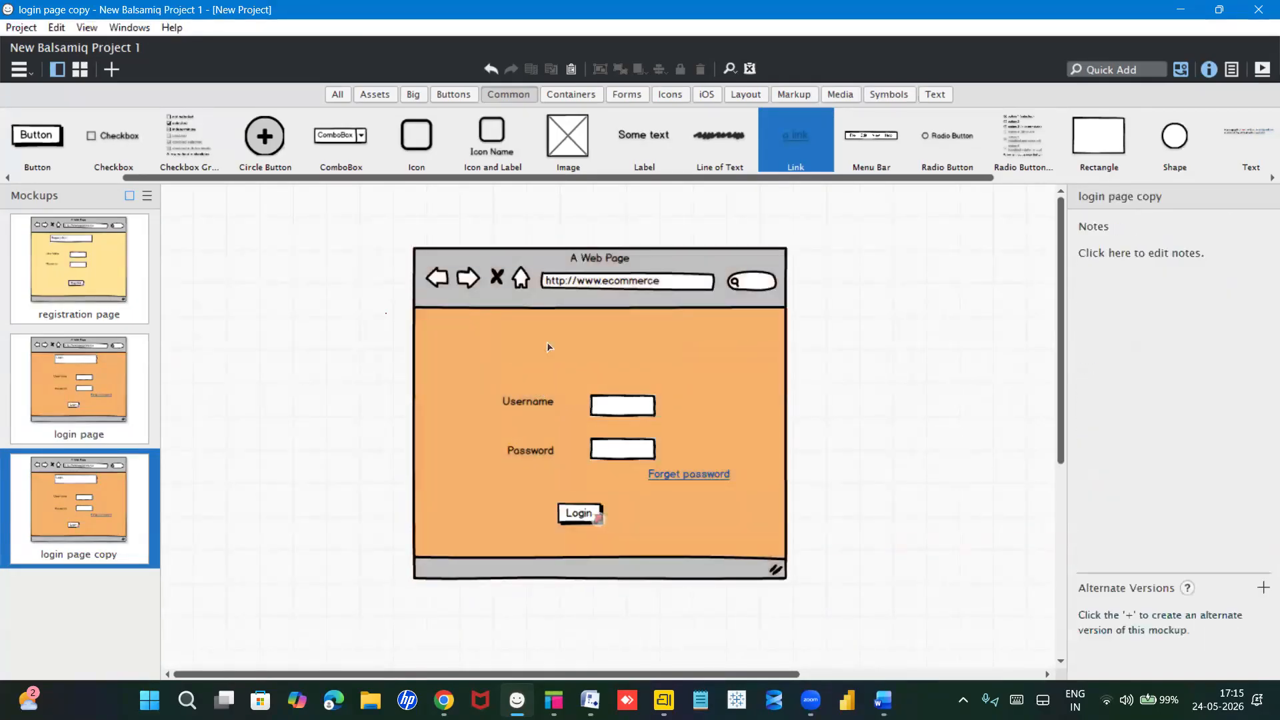
pyautogui.click(532, 409)
pyautogui.press('Delete')
pyautogui.click(624, 413)
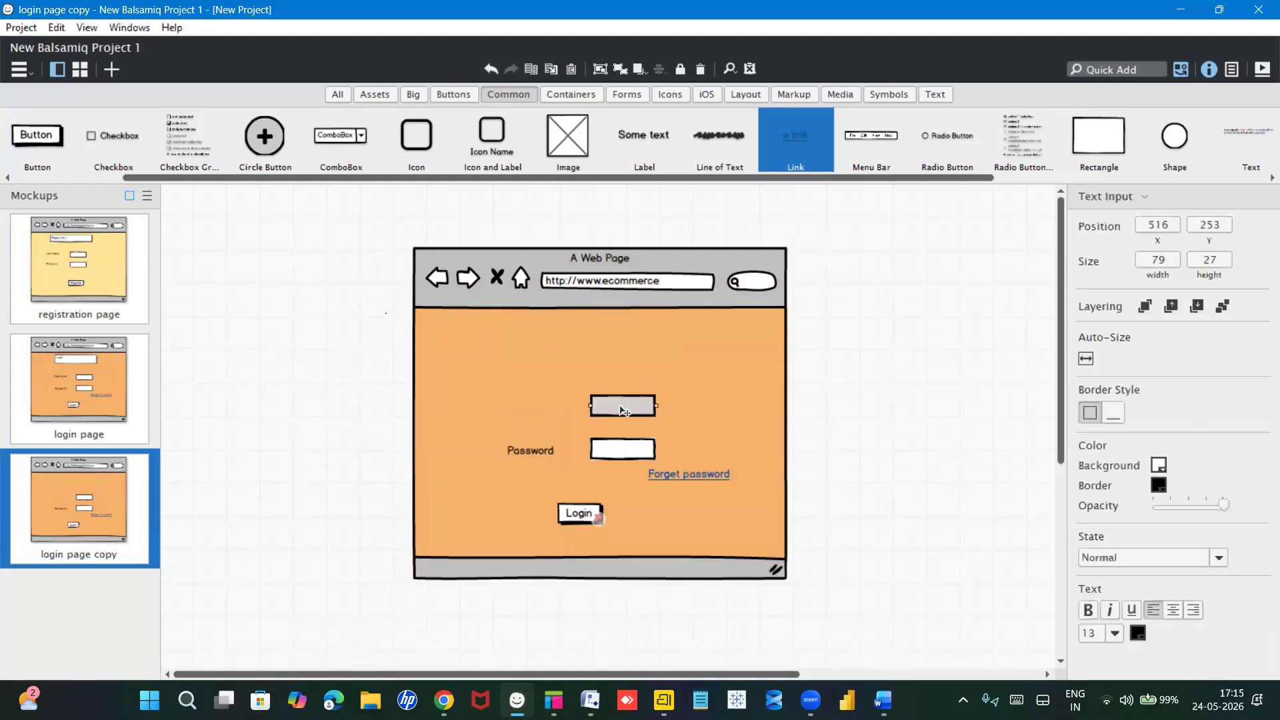
pyautogui.press('Delete')
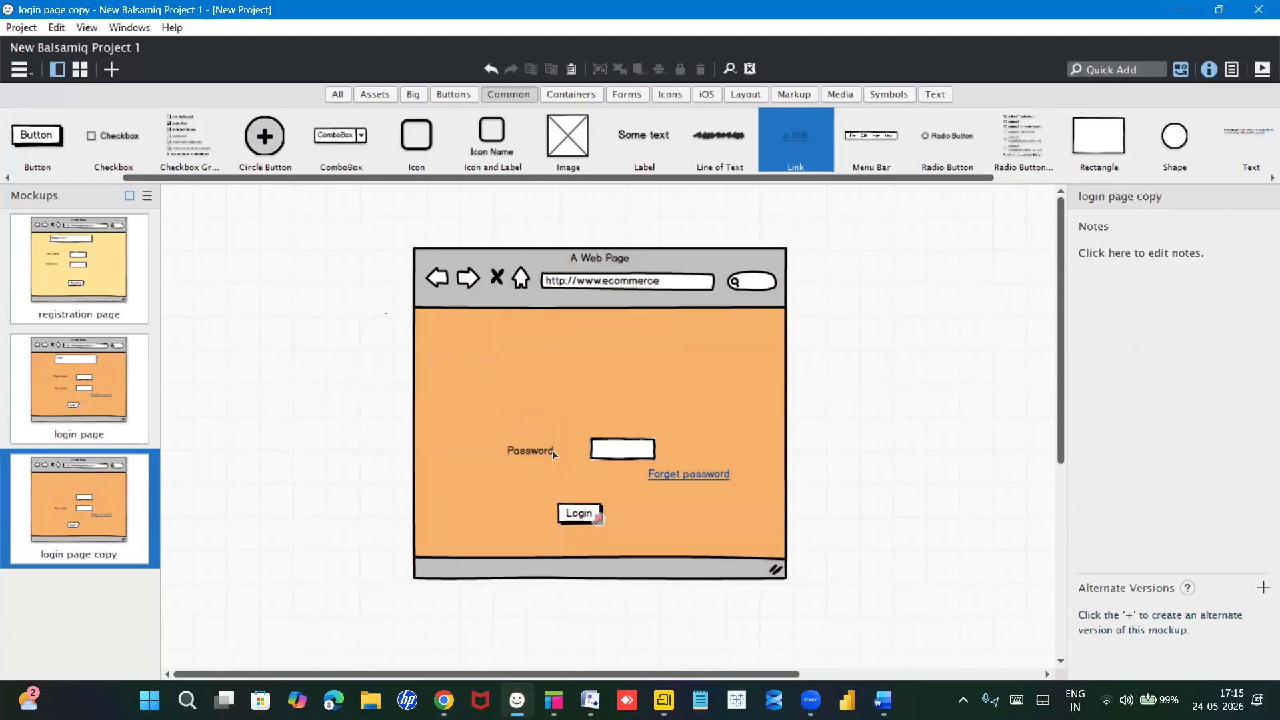
pyautogui.click(547, 452)
pyautogui.press('Delete')
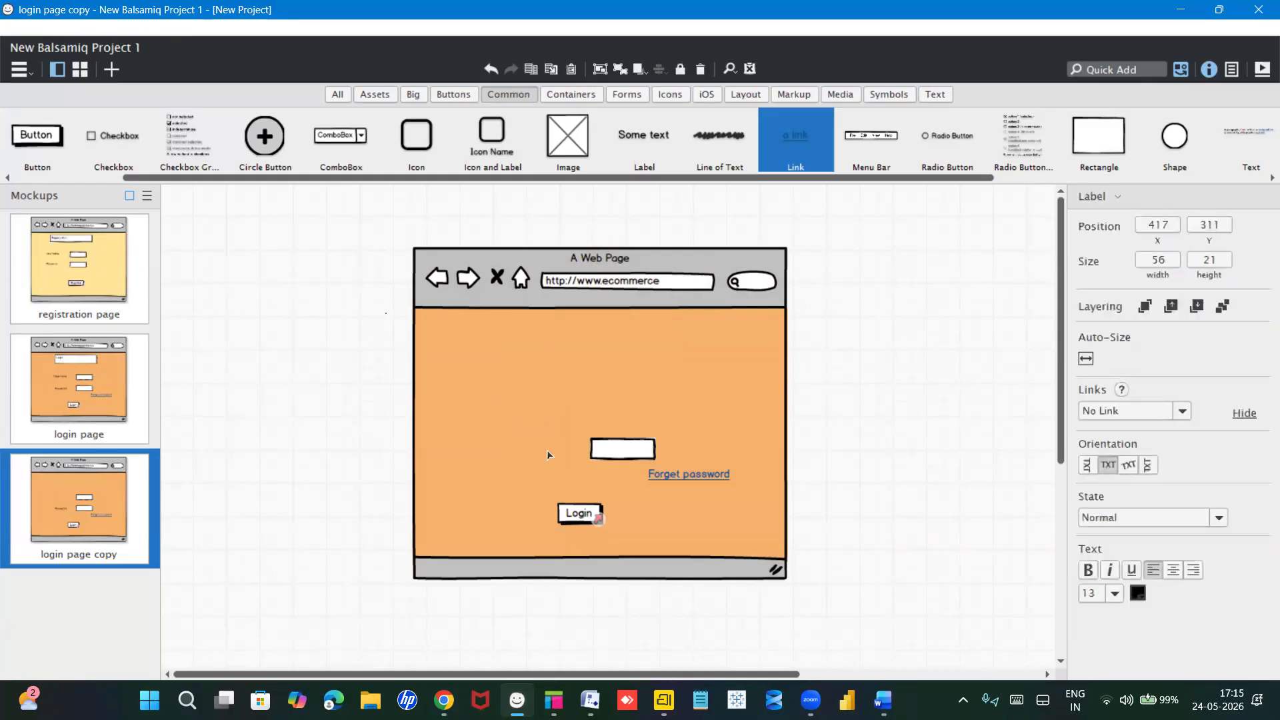
pyautogui.press('Delete')
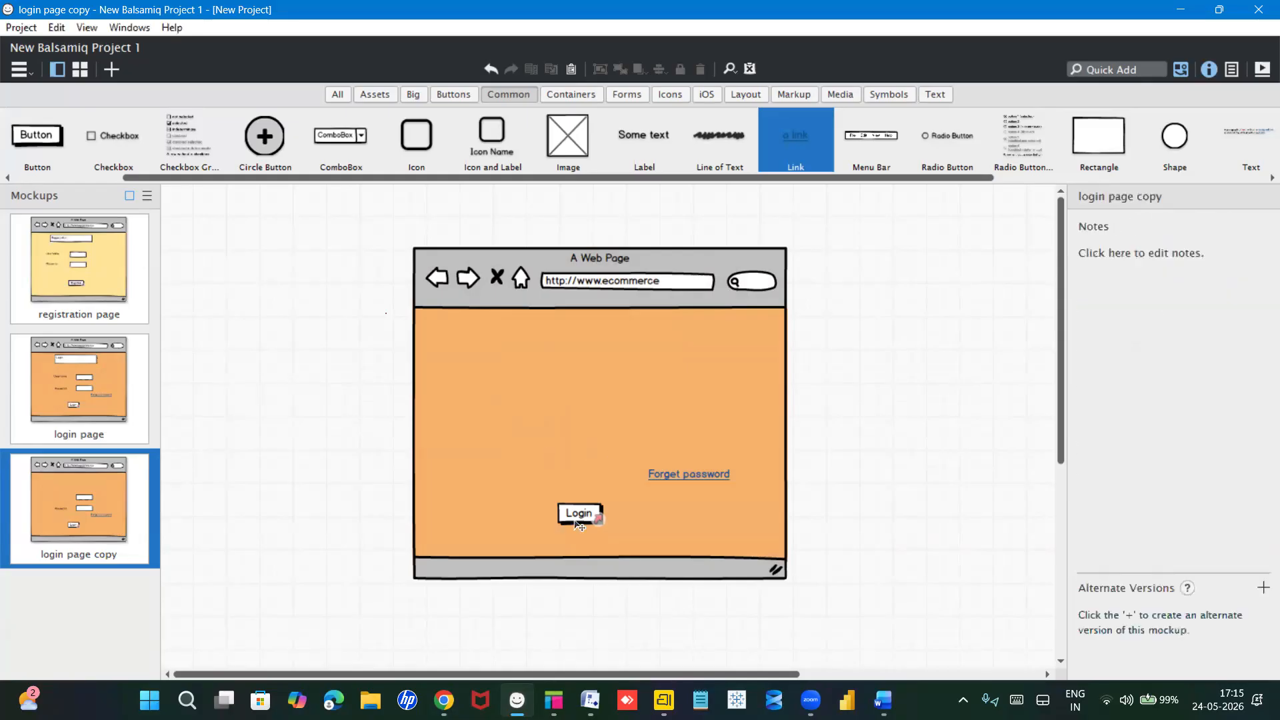
pyautogui.click(575, 520)
pyautogui.press('Delete')
pyautogui.click(664, 474)
pyautogui.press('Delete')
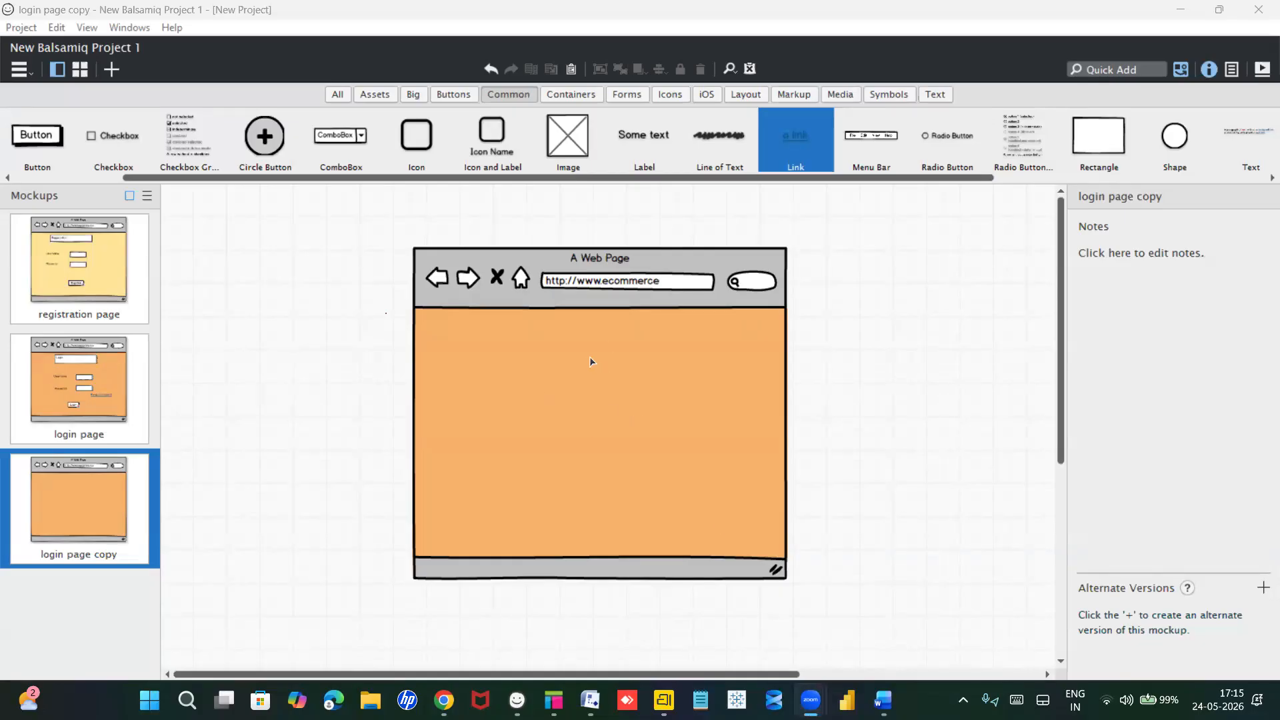
# Step: Shift the browser frame slightly right and add a 'Product catelog' text input at its top
pyautogui.click(560, 256)
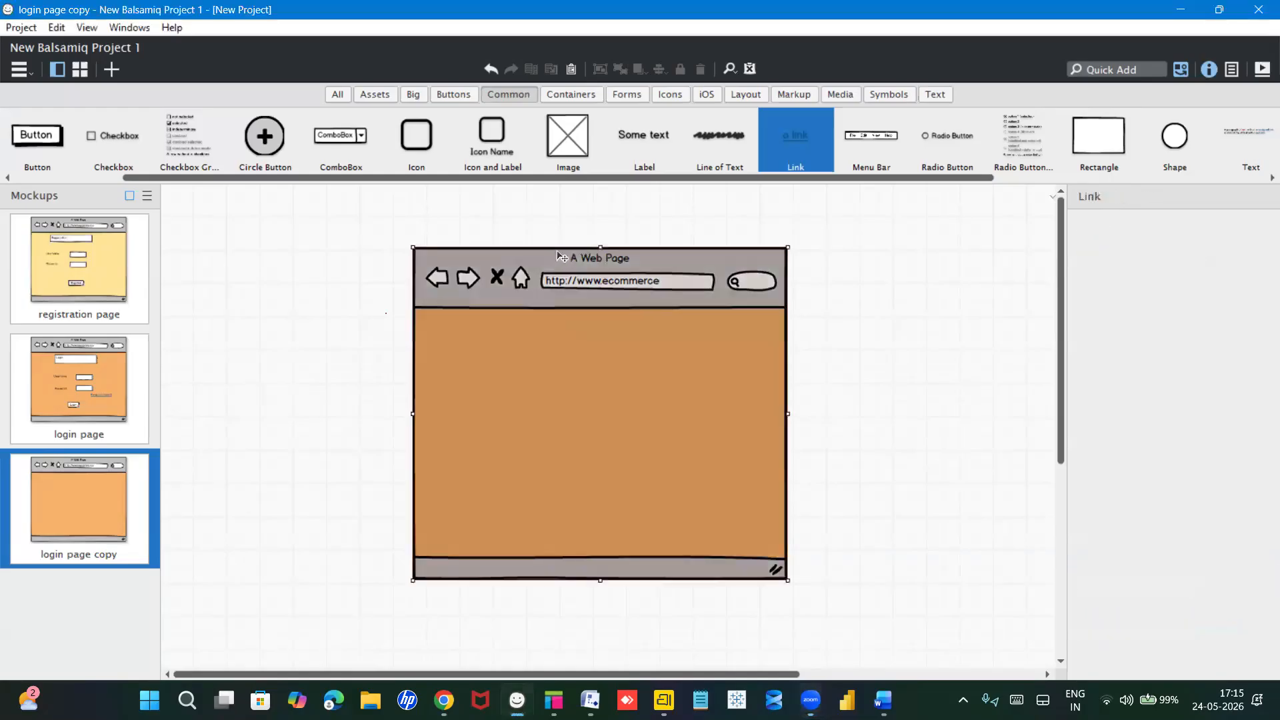
pyautogui.moveTo(538, 262); pyautogui.dragTo(559, 256)
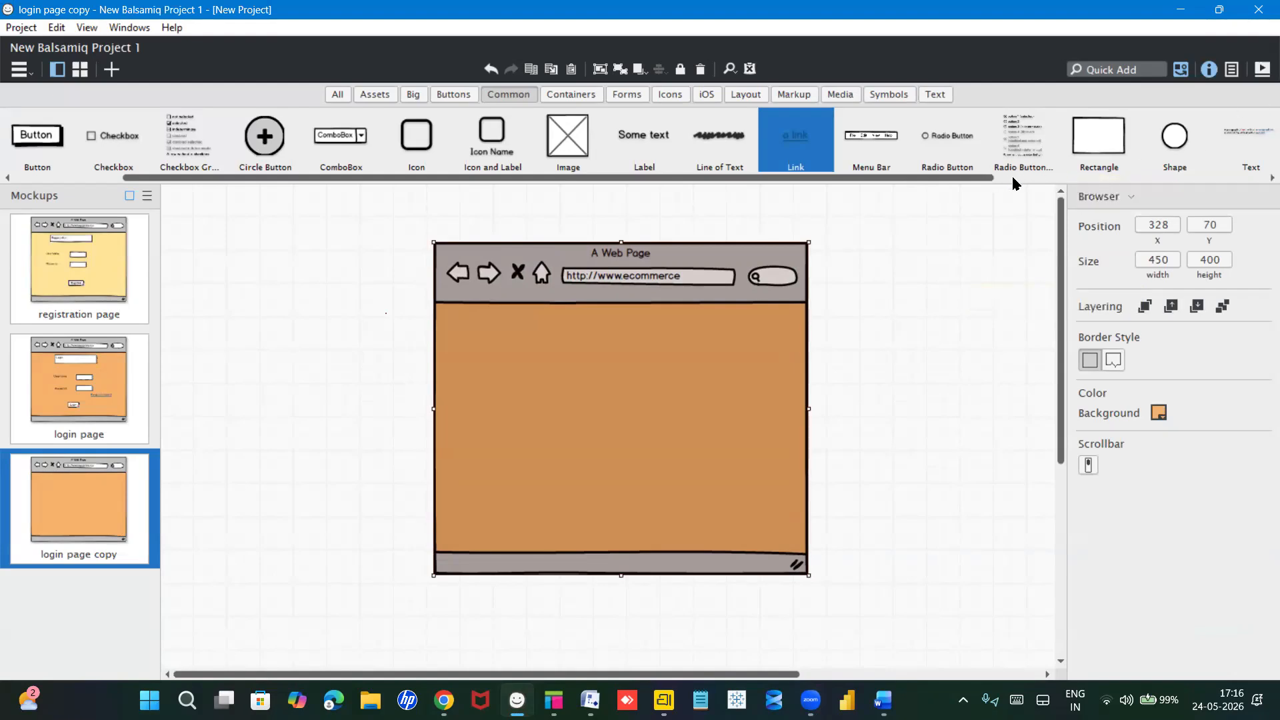
pyautogui.scroll(-5, 1010, 177)
pyautogui.moveTo(1111, 139); pyautogui.dragTo(581, 321)
pyautogui.write('Pro')
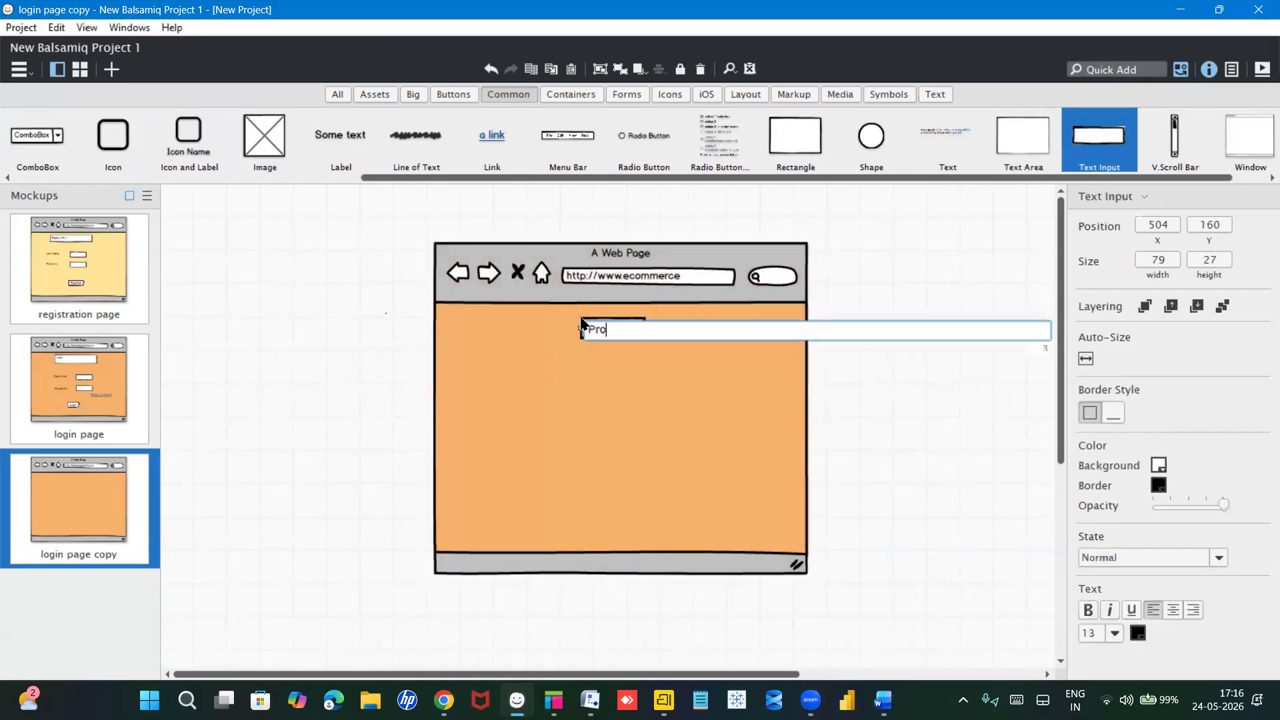
pyautogui.write('duct catelog')
pyautogui.press('Return')
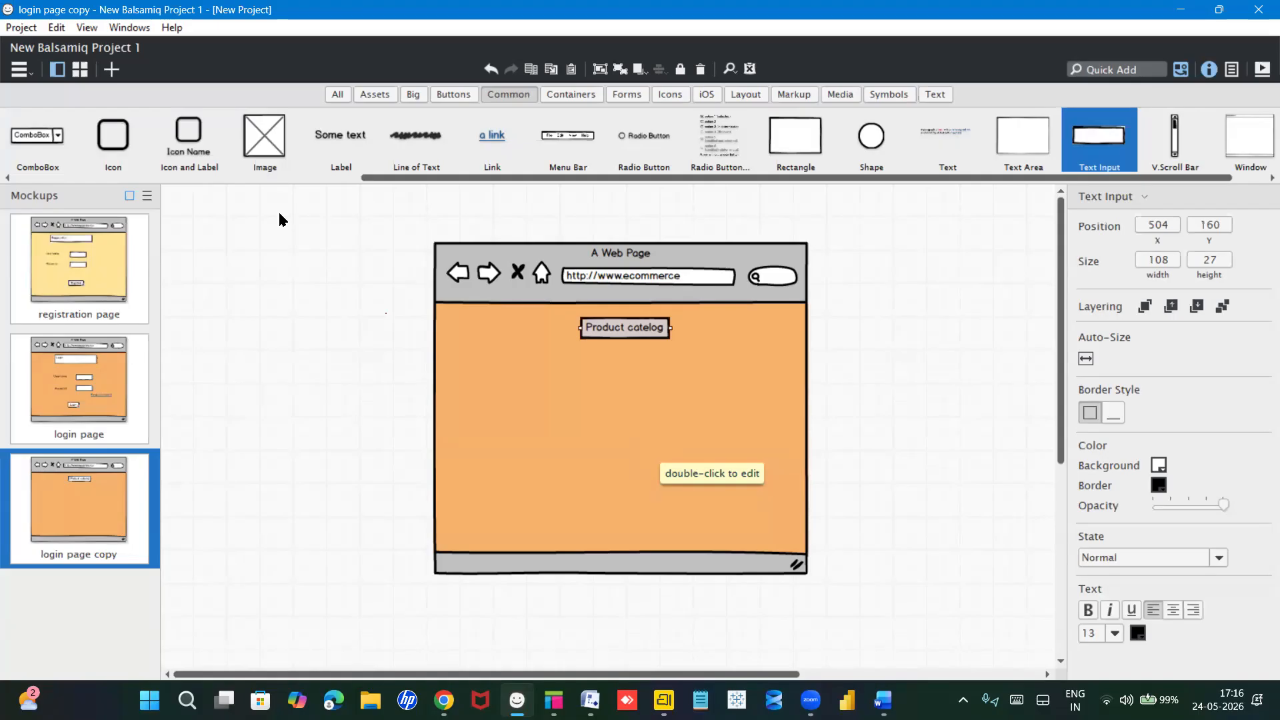
# Step: Place an image placeholder on the page's left and fill it with the dry fruits picture
pyautogui.moveTo(268, 136); pyautogui.dragTo(485, 368)
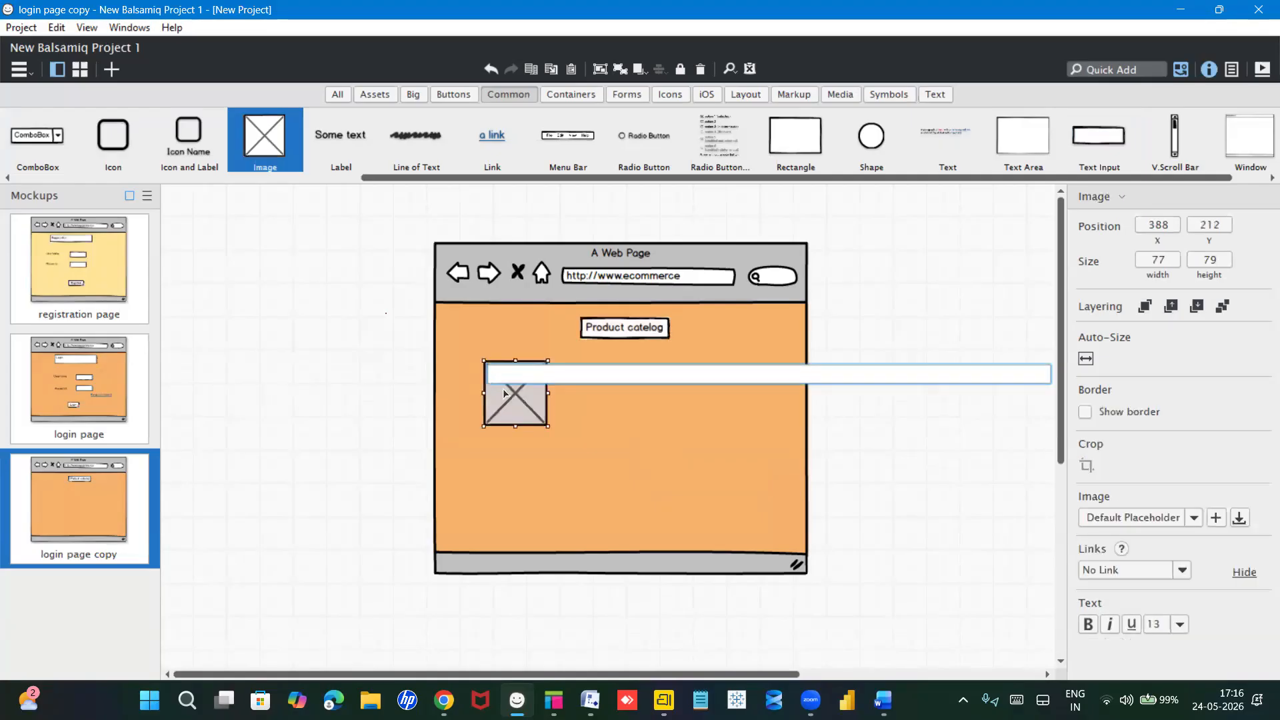
pyautogui.click(505, 393)
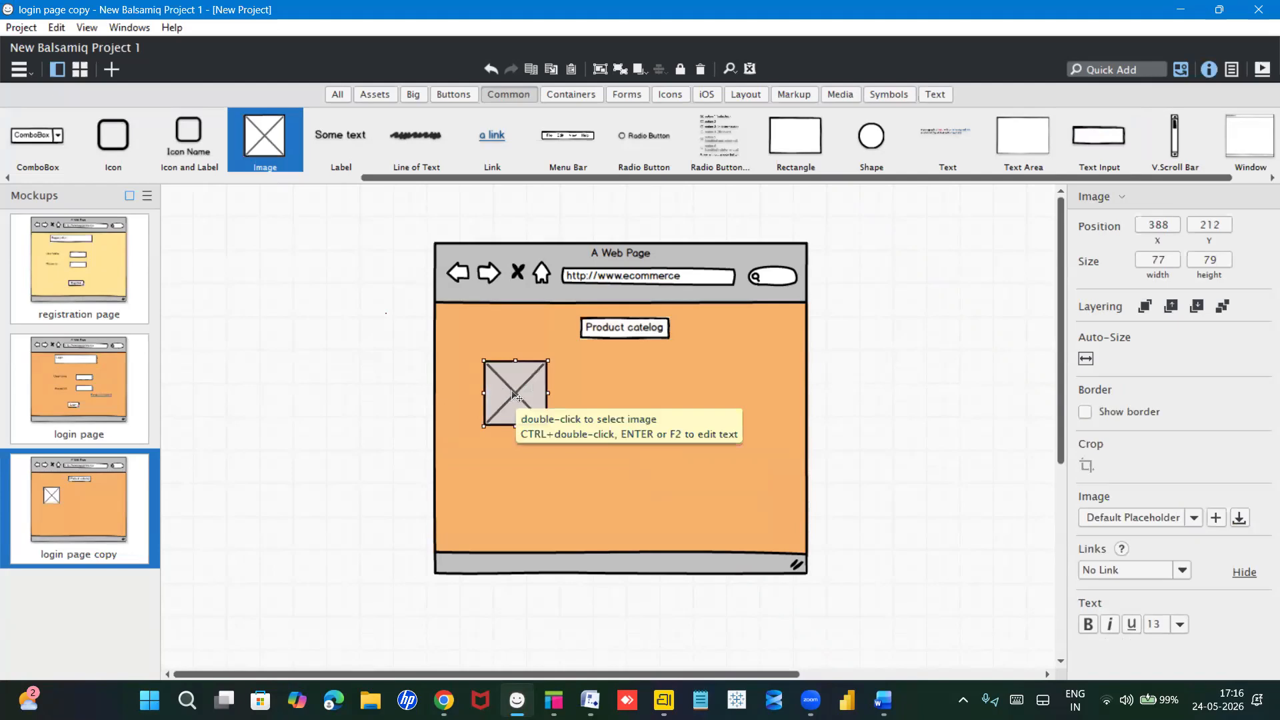
pyautogui.doubleClick(509, 396)
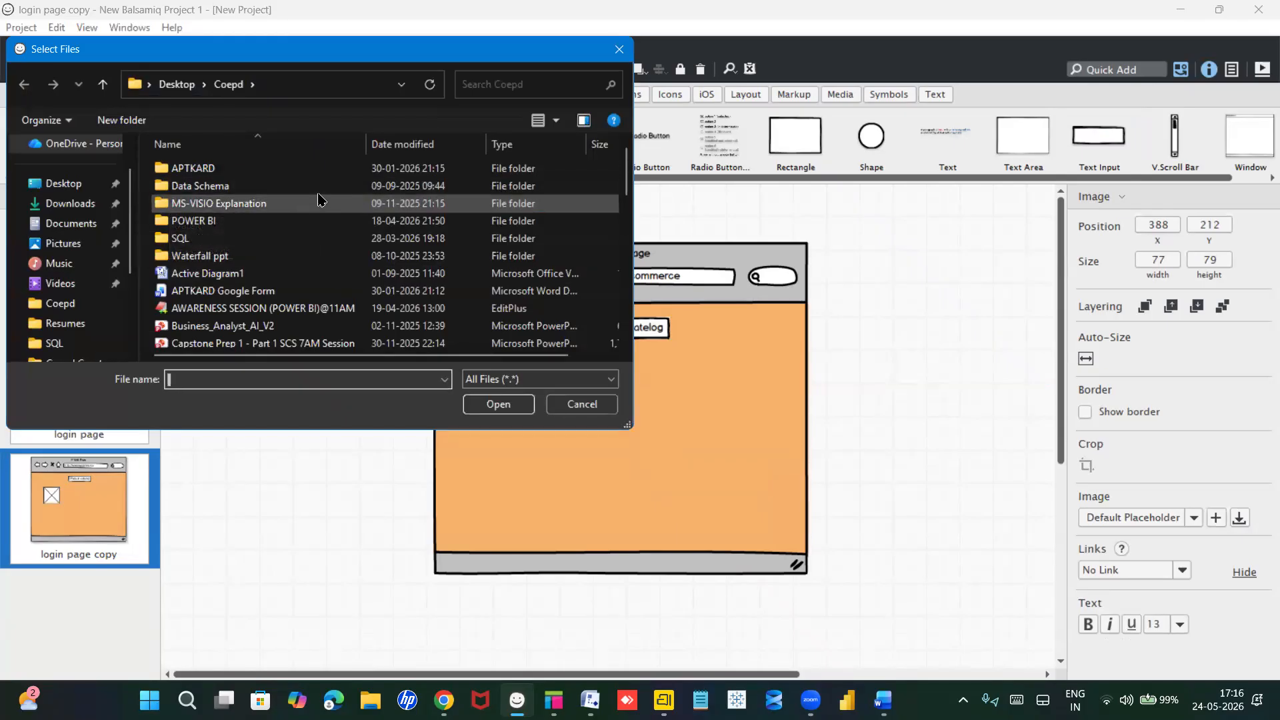
pyautogui.scroll(-2, 319, 198)
pyautogui.scroll(-4, 319, 198)
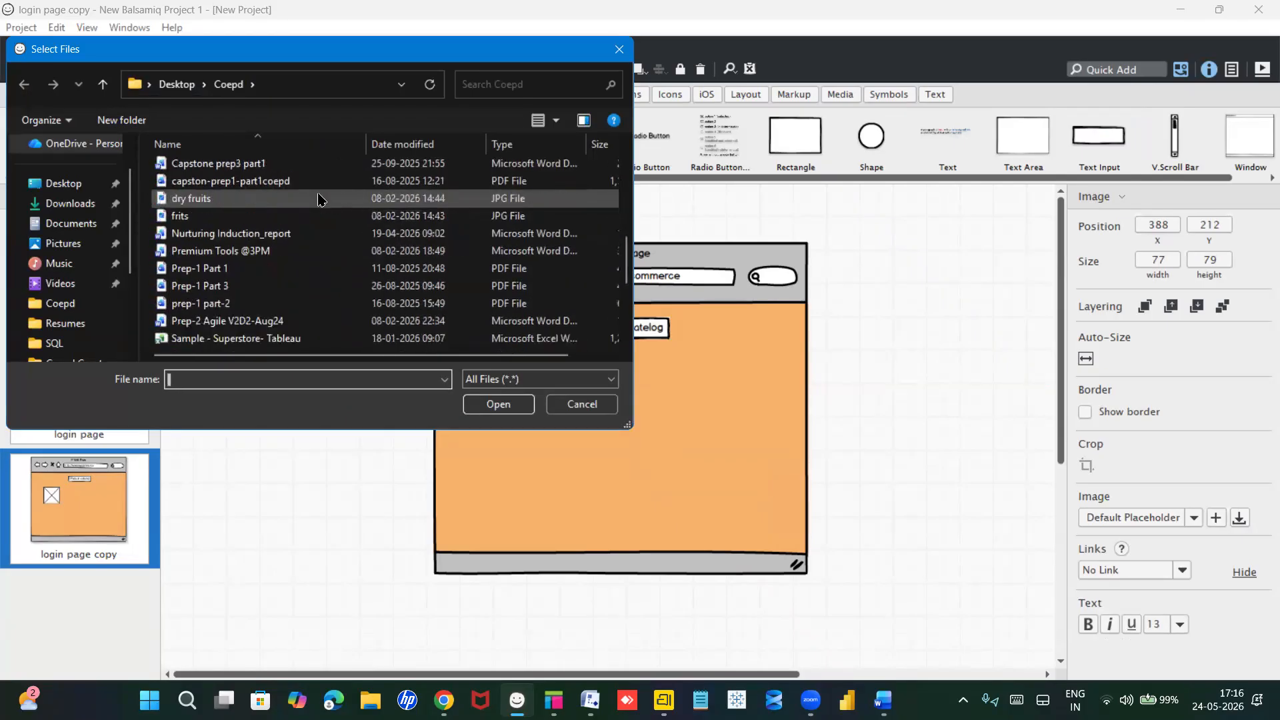
pyautogui.doubleClick(276, 200)
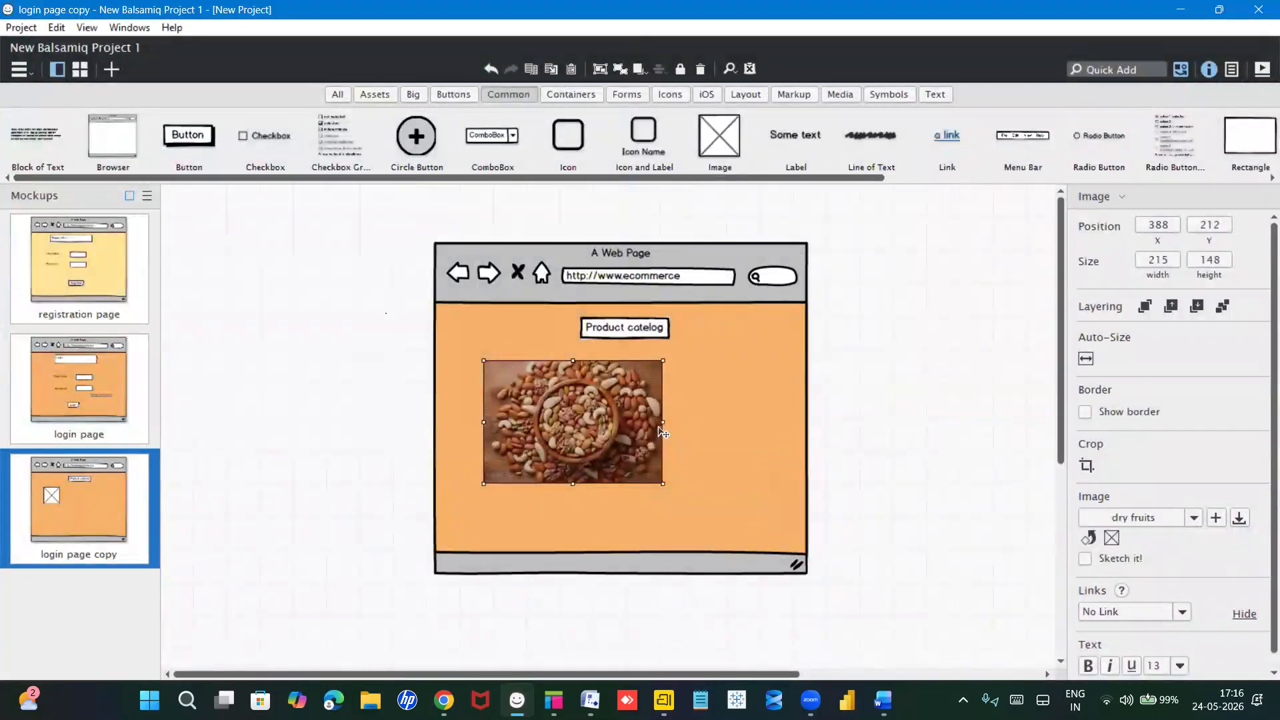
# Step: Shrink the dry-fruits image to about 116 by 85 and move it slightly up and left
pyautogui.moveTo(663, 421); pyautogui.dragTo(615, 421)
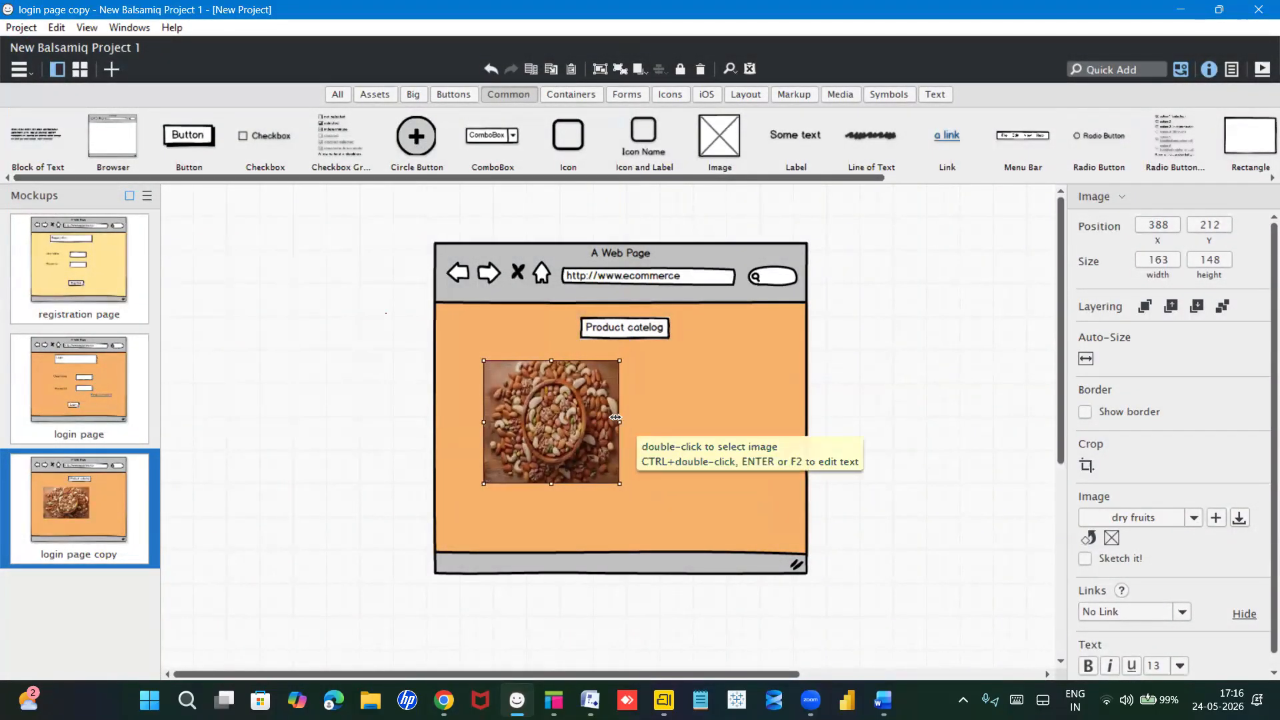
pyautogui.moveTo(545, 483); pyautogui.dragTo(561, 428)
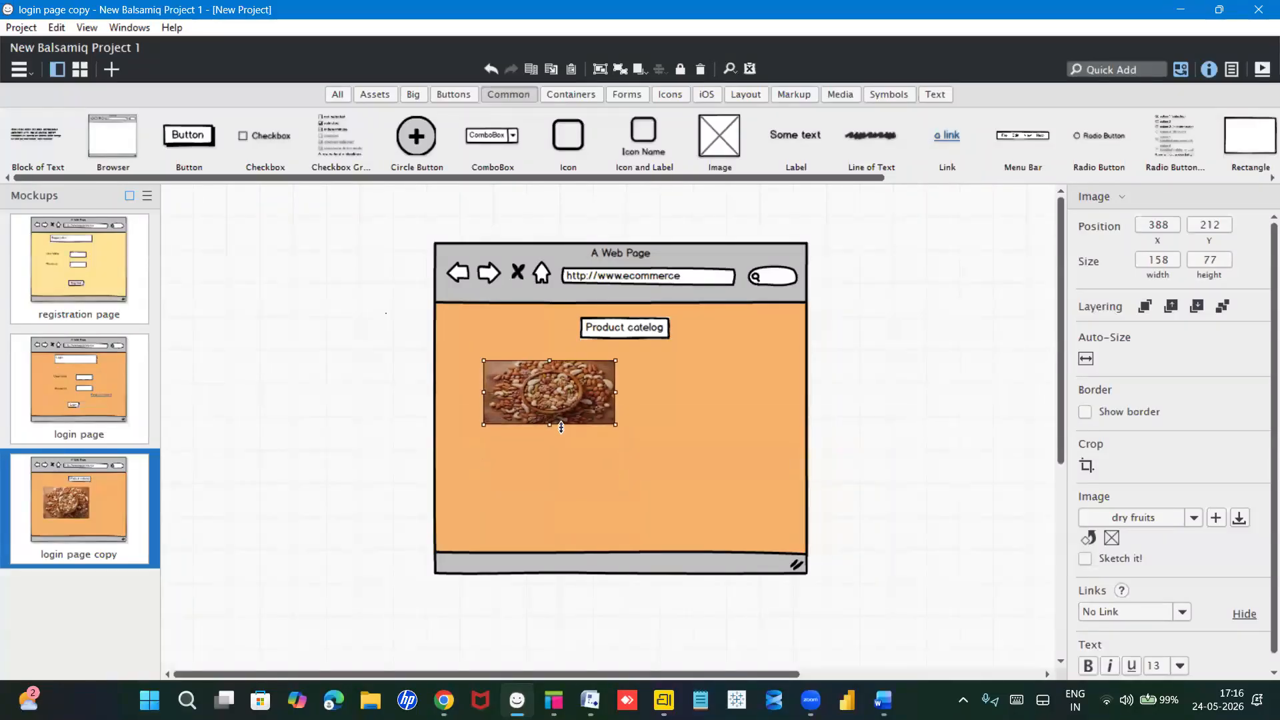
pyautogui.moveTo(615, 392); pyautogui.dragTo(577, 395)
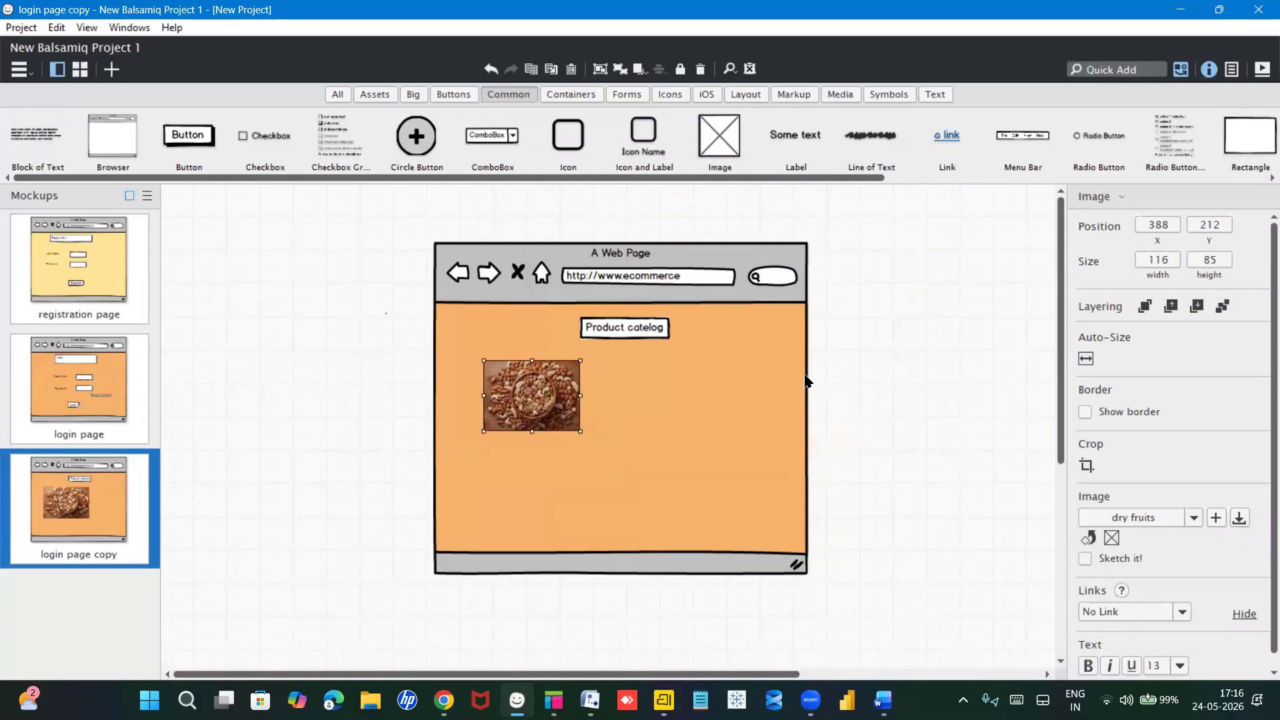
pyautogui.moveTo(555, 391); pyautogui.dragTo(542, 383)
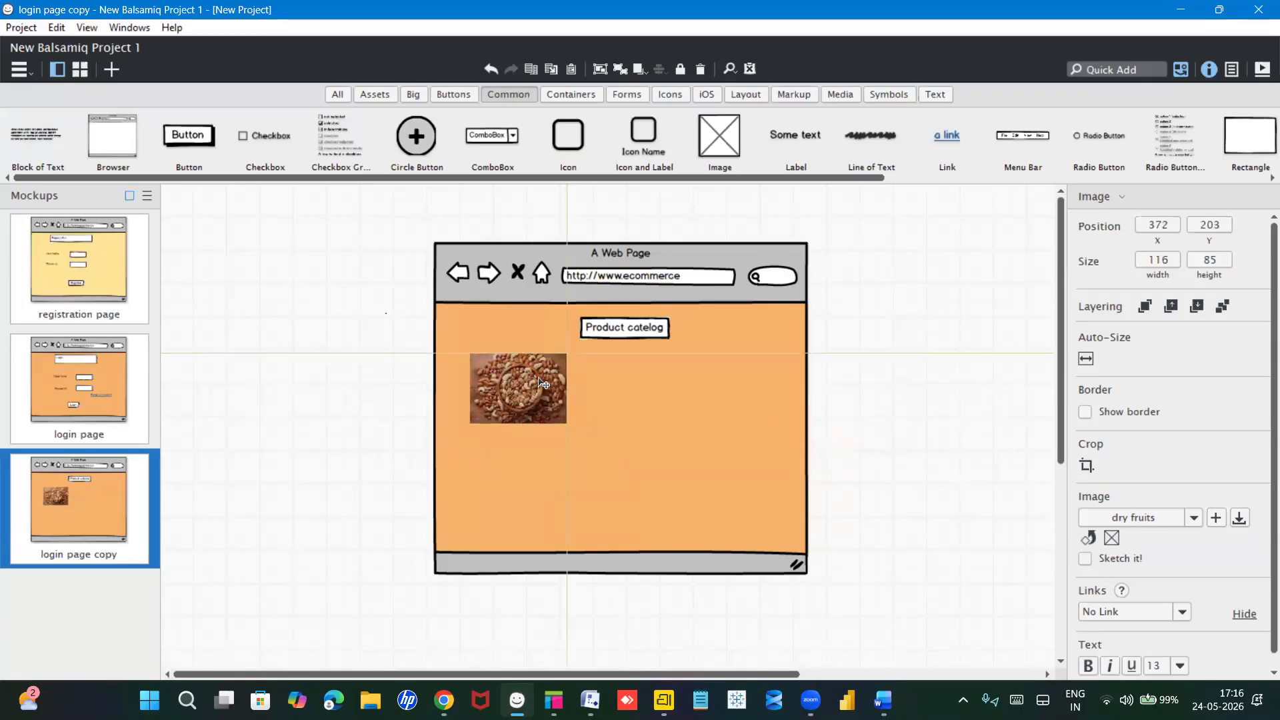
pyautogui.click(501, 456)
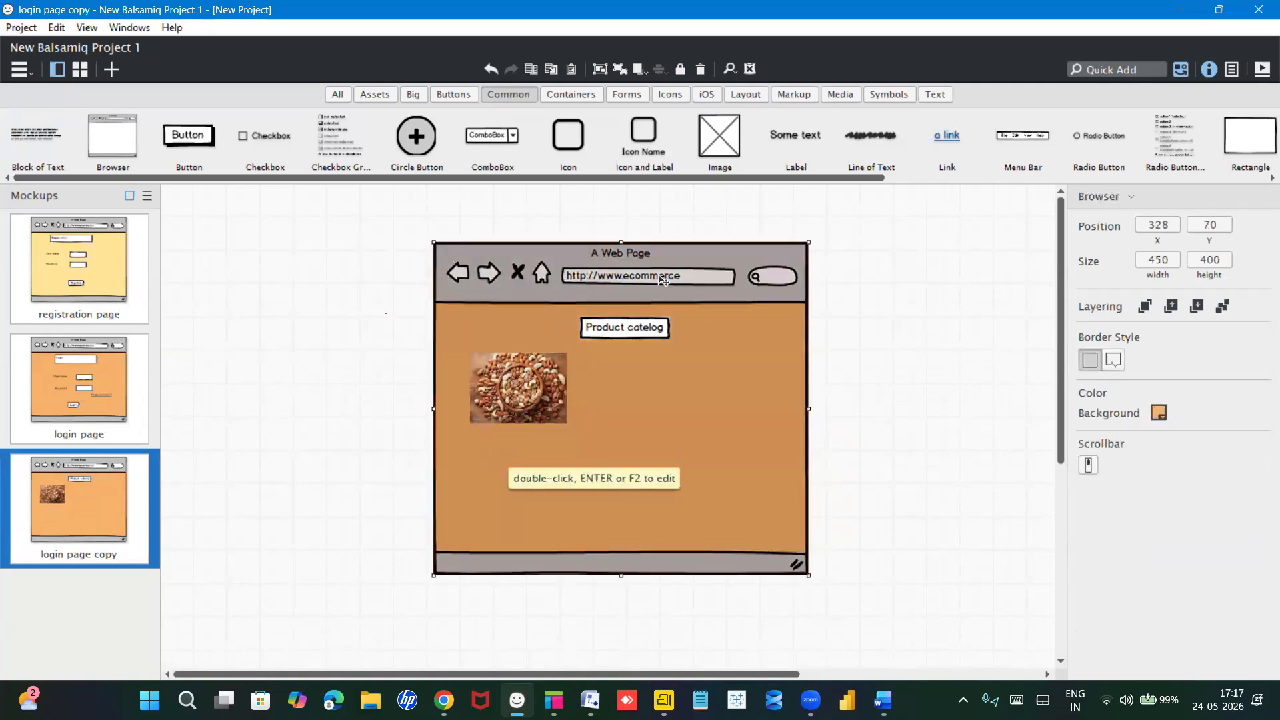
# Step: Add a Num.Stepper from the Forms controls showing 5 to the right of the dry-fruits image
pyautogui.click(558, 95)
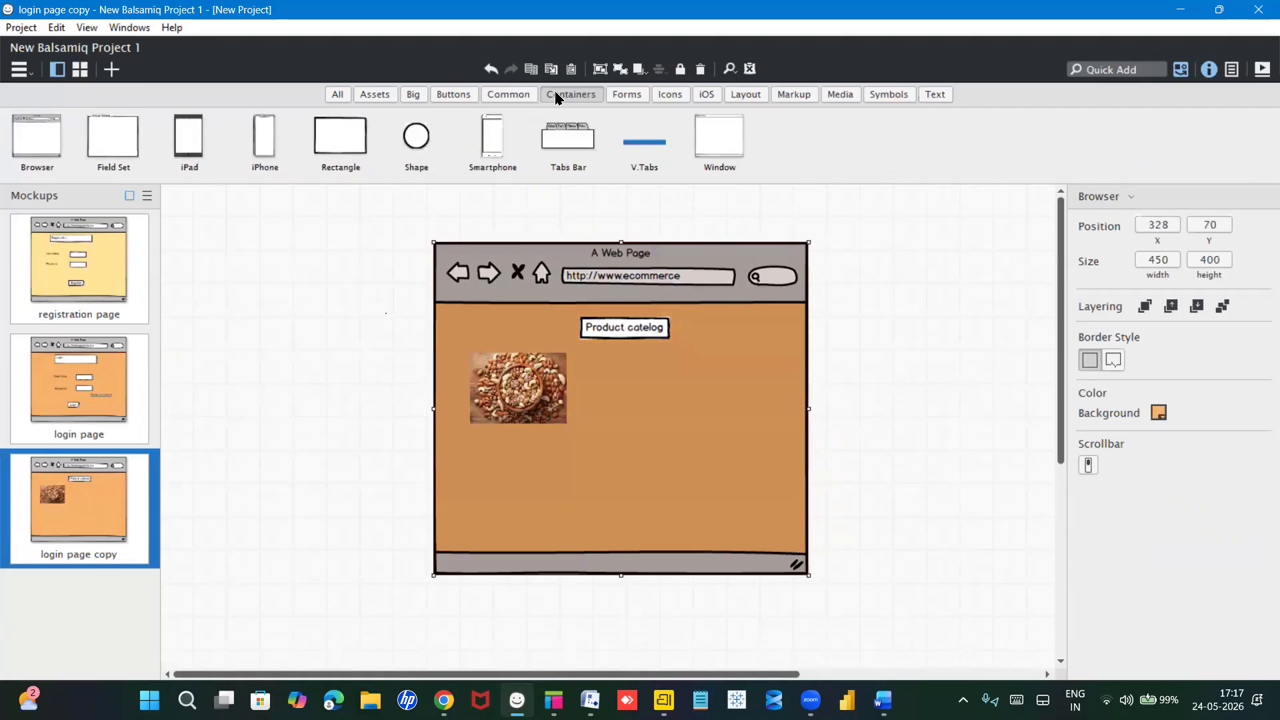
pyautogui.click(623, 95)
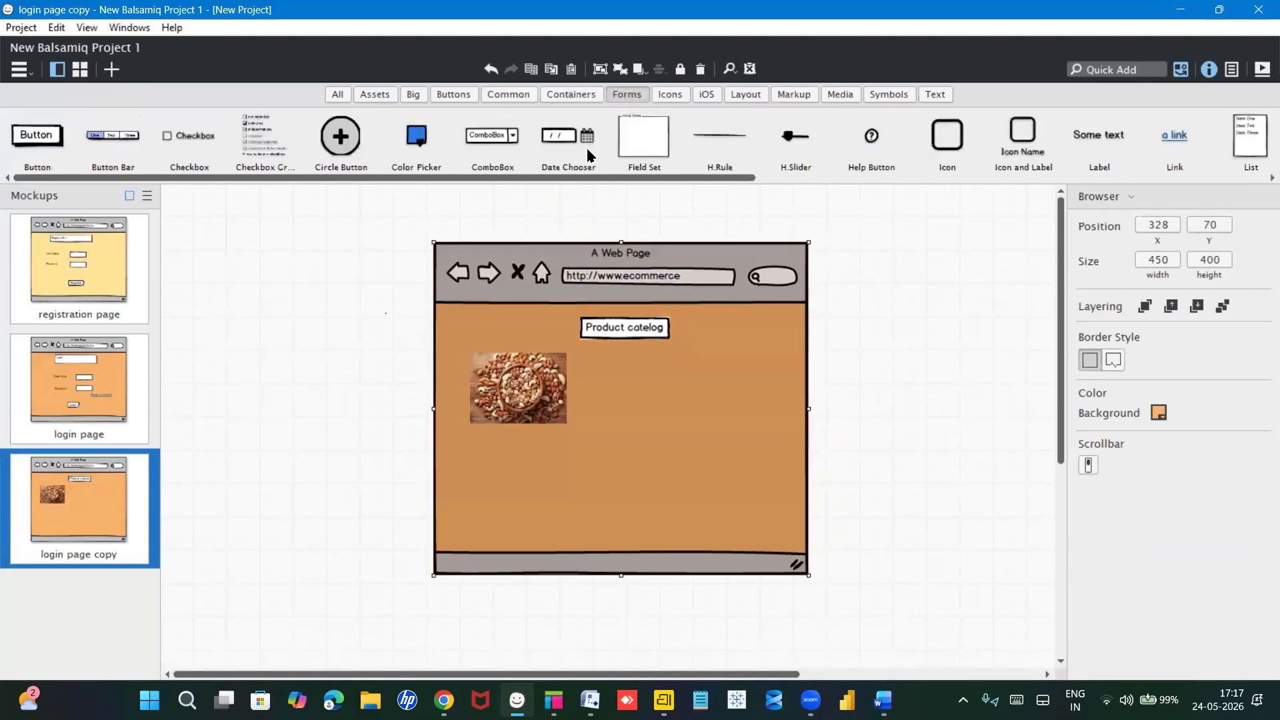
pyautogui.moveTo(595, 179); pyautogui.dragTo(703, 191)
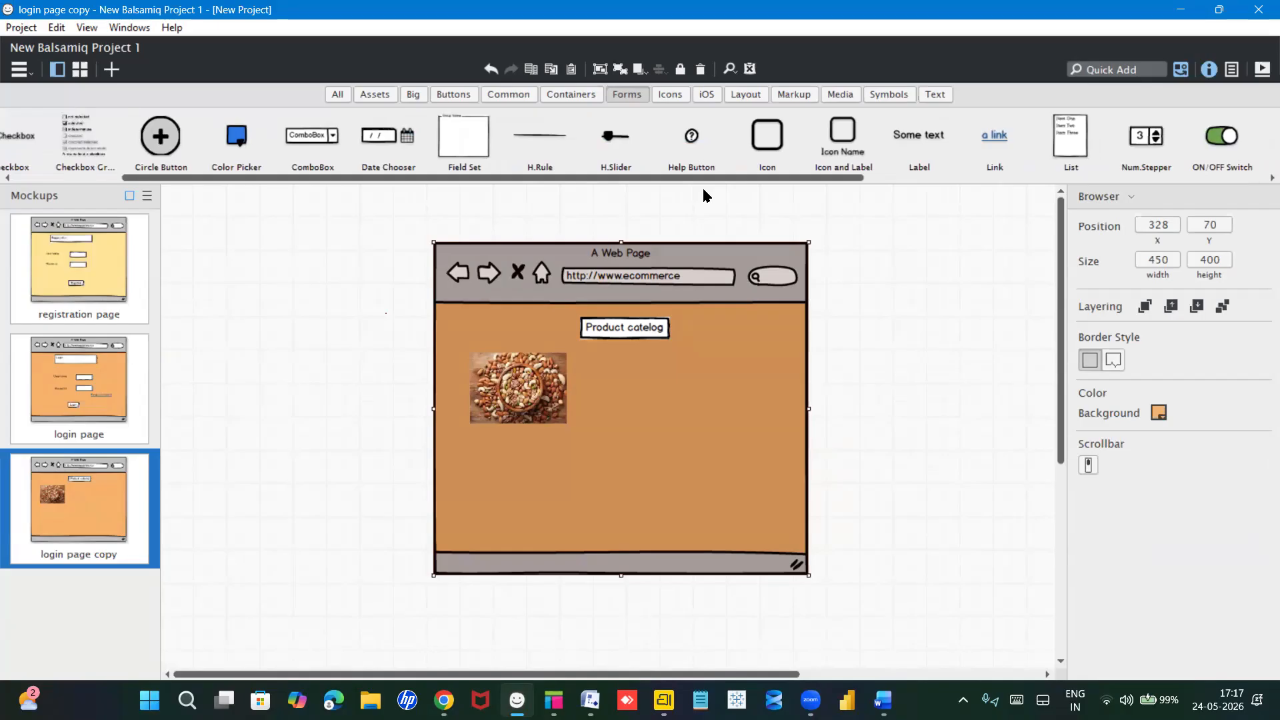
pyautogui.moveTo(690, 189); pyautogui.dragTo(873, 184)
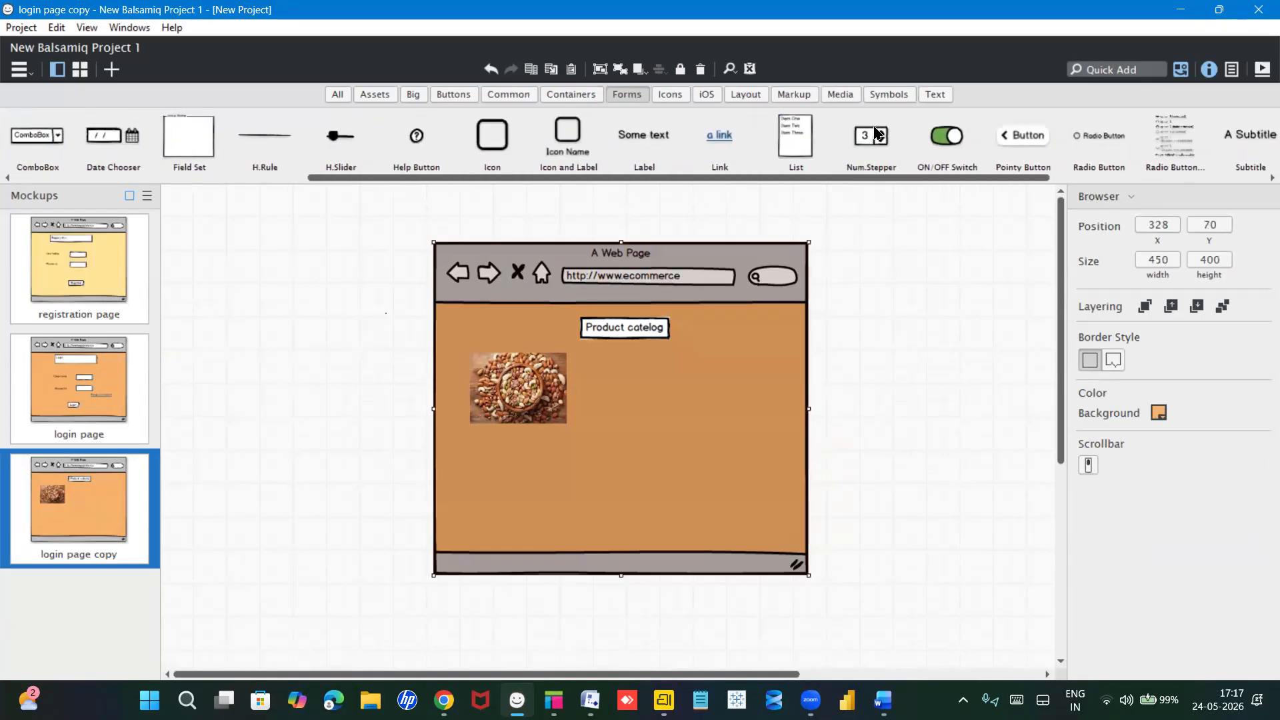
pyautogui.moveTo(875, 135); pyautogui.dragTo(618, 358)
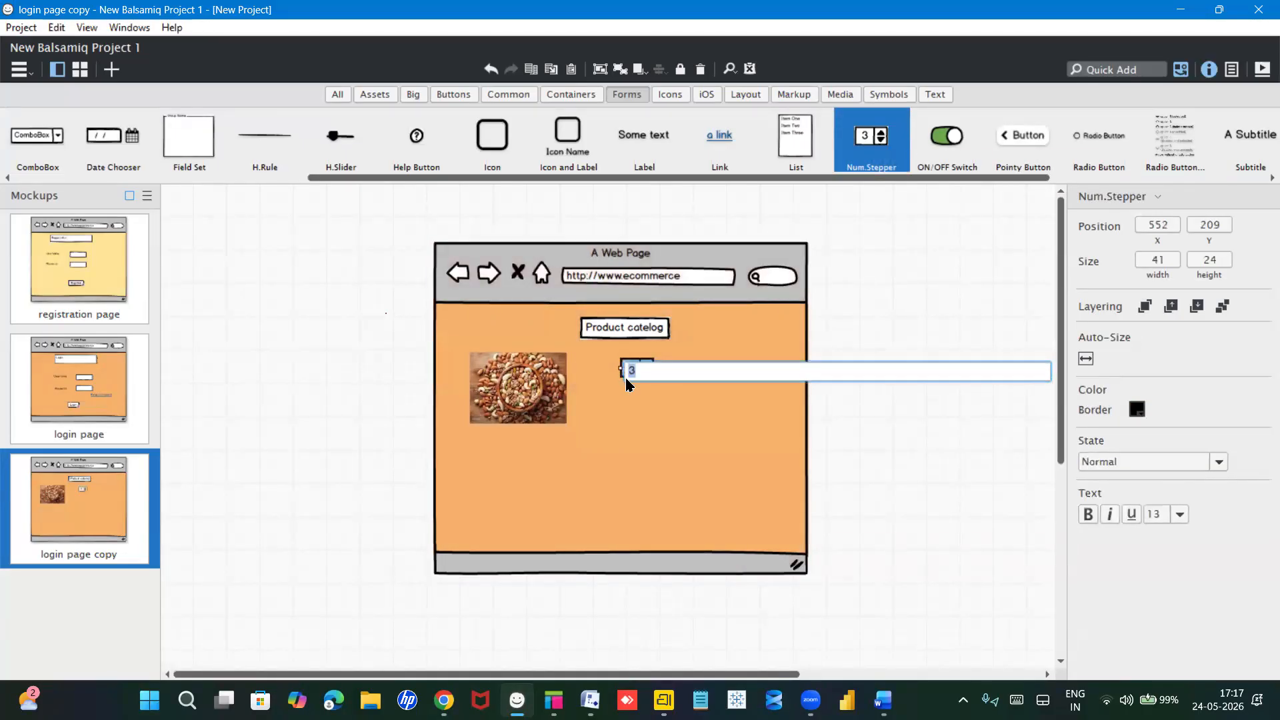
pyautogui.write('5')
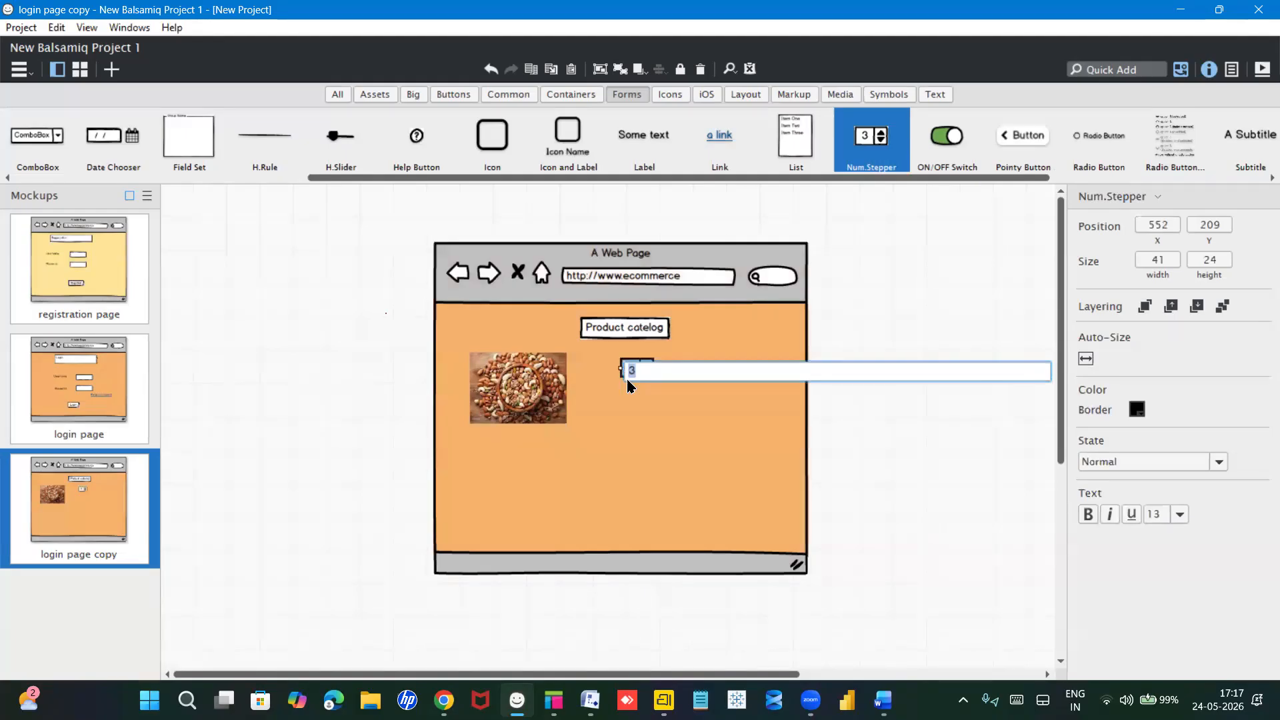
pyautogui.press('Return')
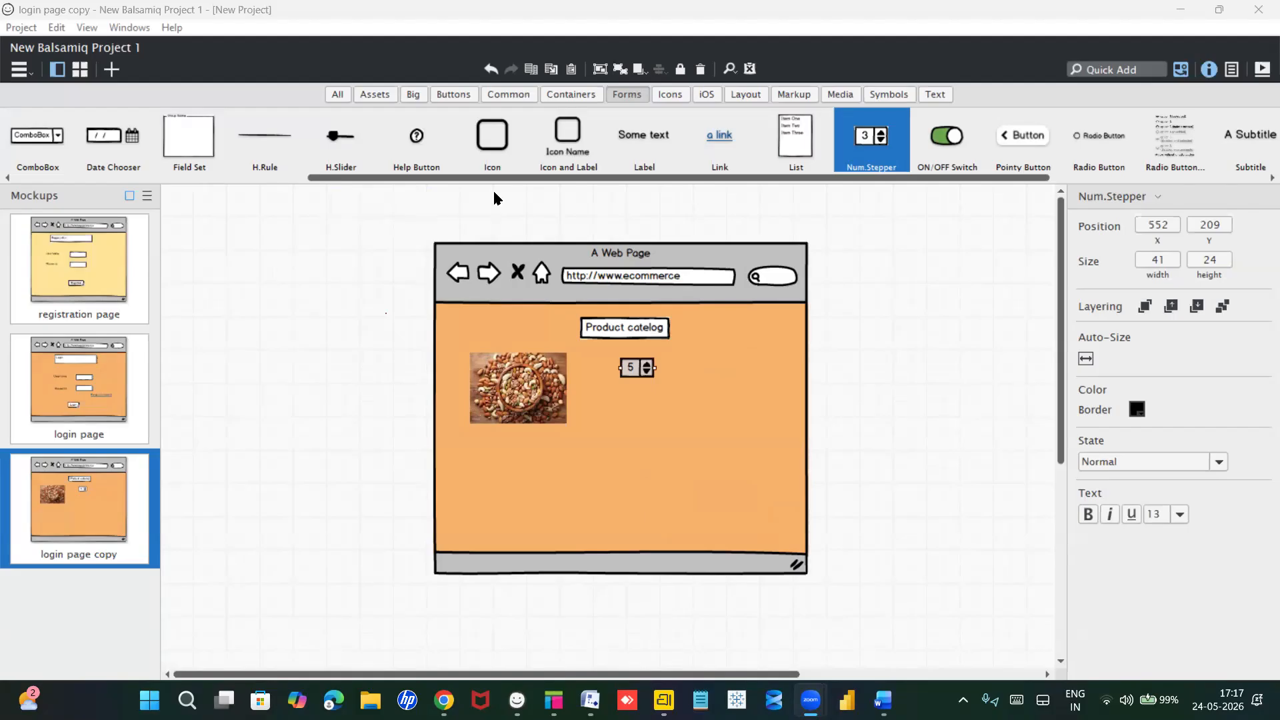
pyautogui.click(435, 179)
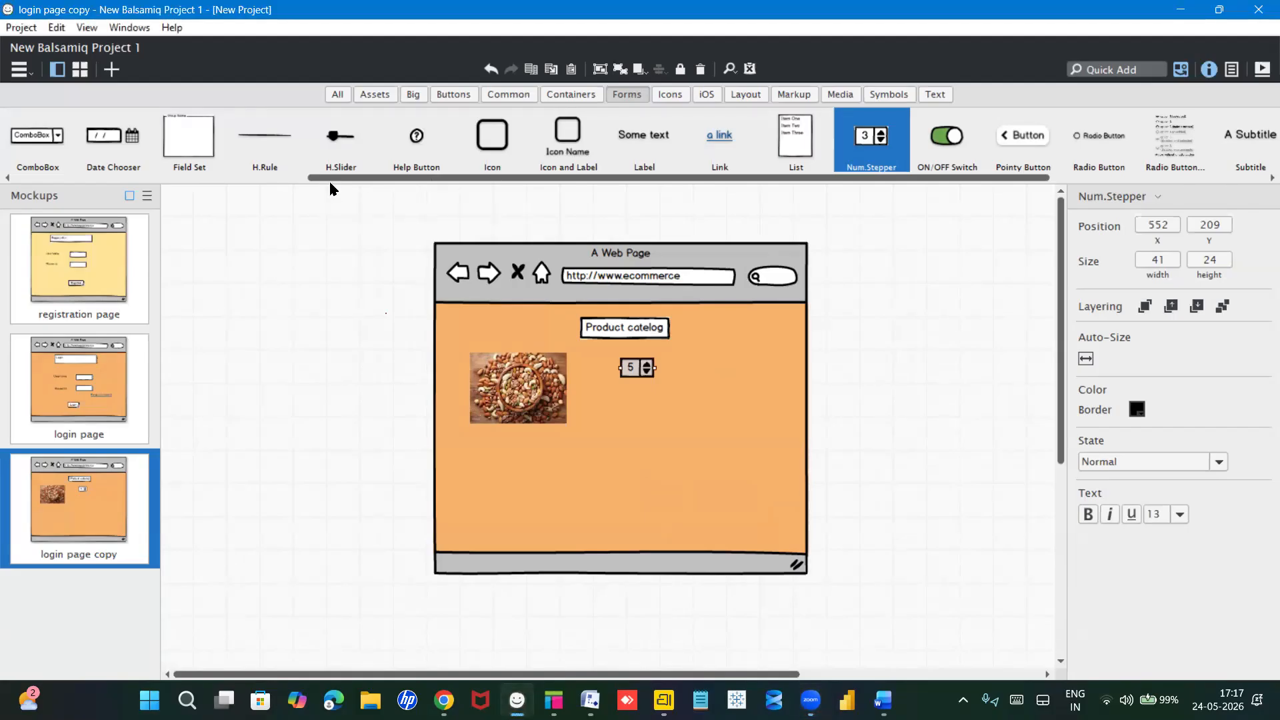
# Step: Add a checkbox from the Forms library and move it below the nut image
pyautogui.moveTo(338, 181); pyautogui.dragTo(5, 191)
pyautogui.moveTo(172, 136); pyautogui.dragTo(686, 368)
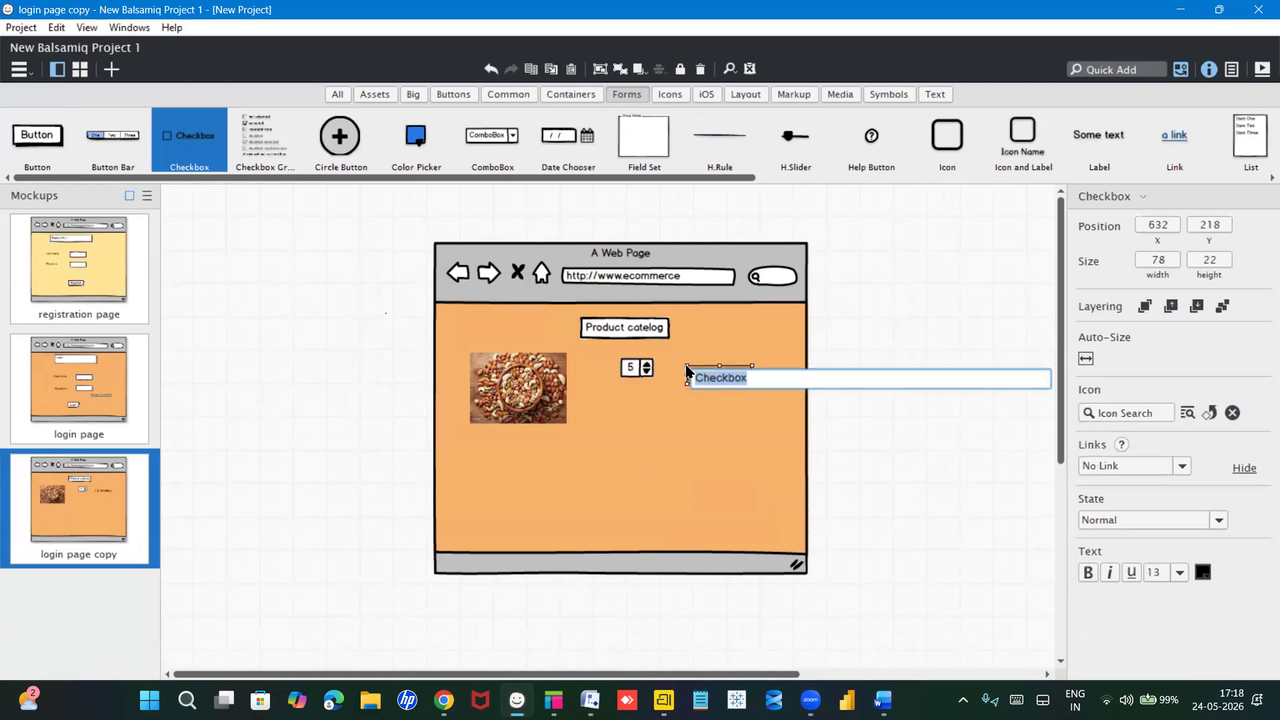
pyautogui.click(717, 386)
pyautogui.click(712, 421)
pyautogui.moveTo(719, 381); pyautogui.dragTo(522, 450)
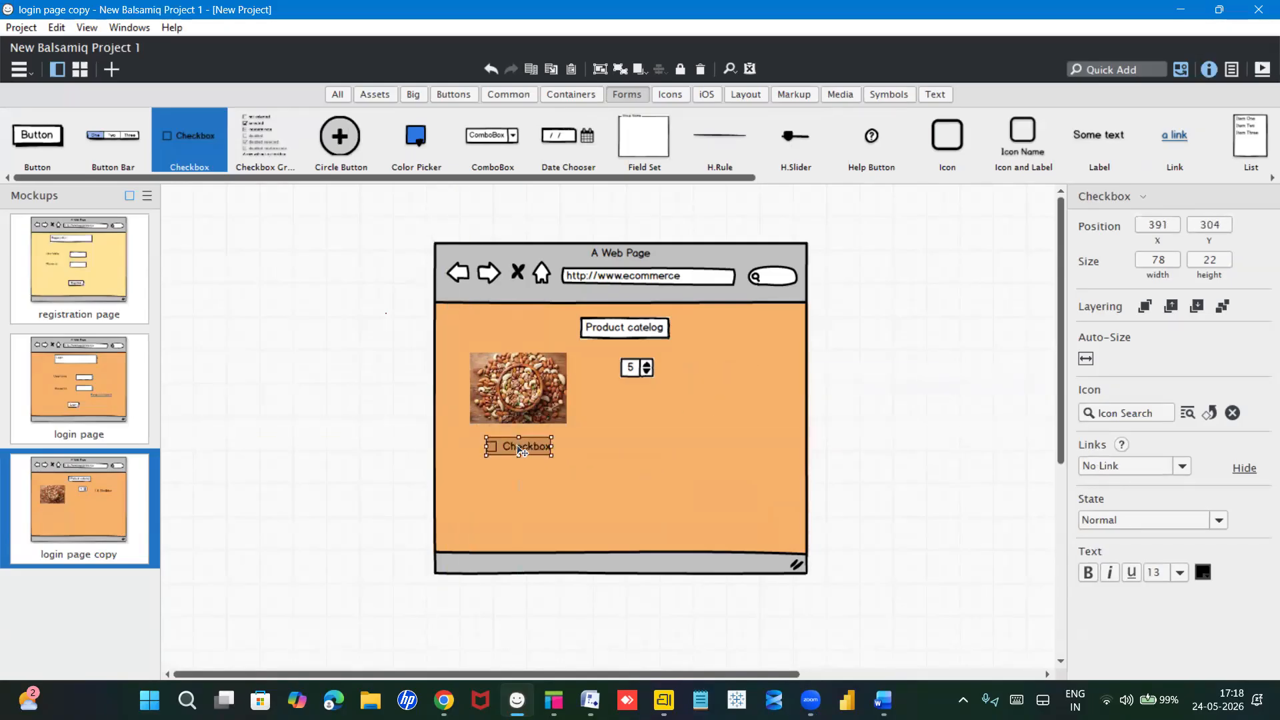
# Step: Edit the checkbox label so it reads 'Dry nuts'
pyautogui.doubleClick(518, 447)
pyautogui.write('rry nut')
pyautogui.press('BackSpace')
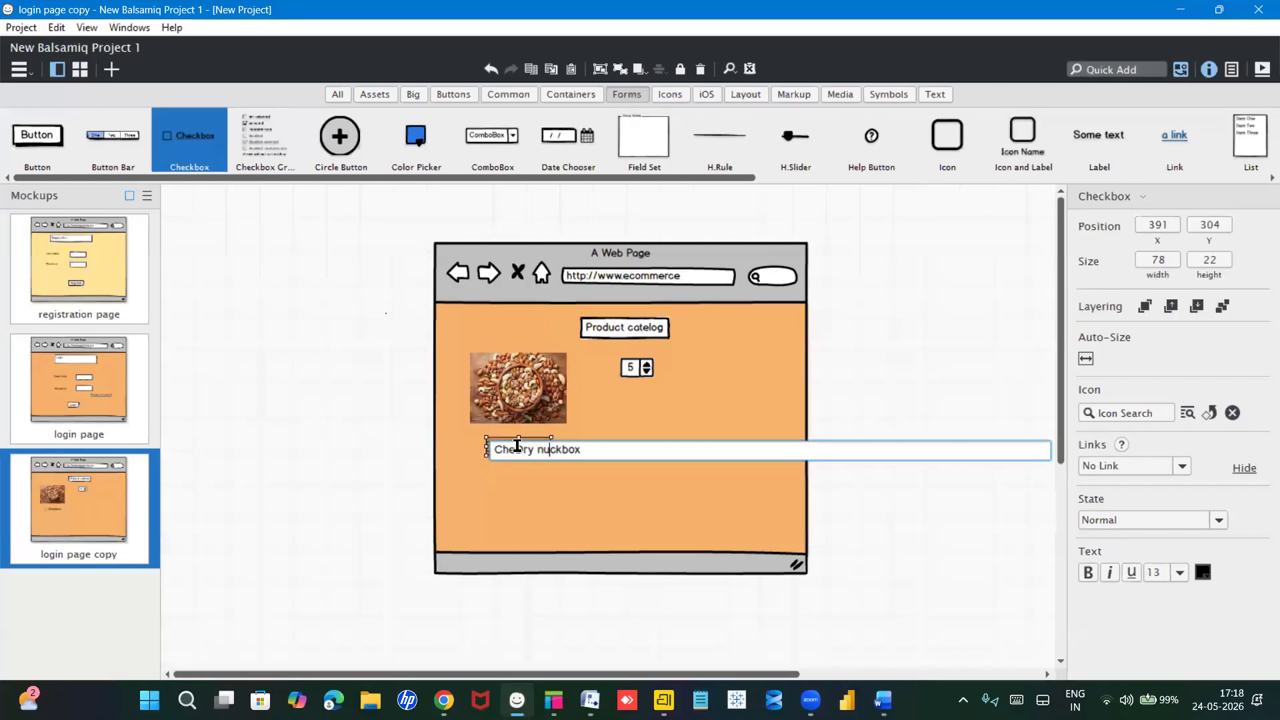
pyautogui.write('ts')
pyautogui.click(552, 474)
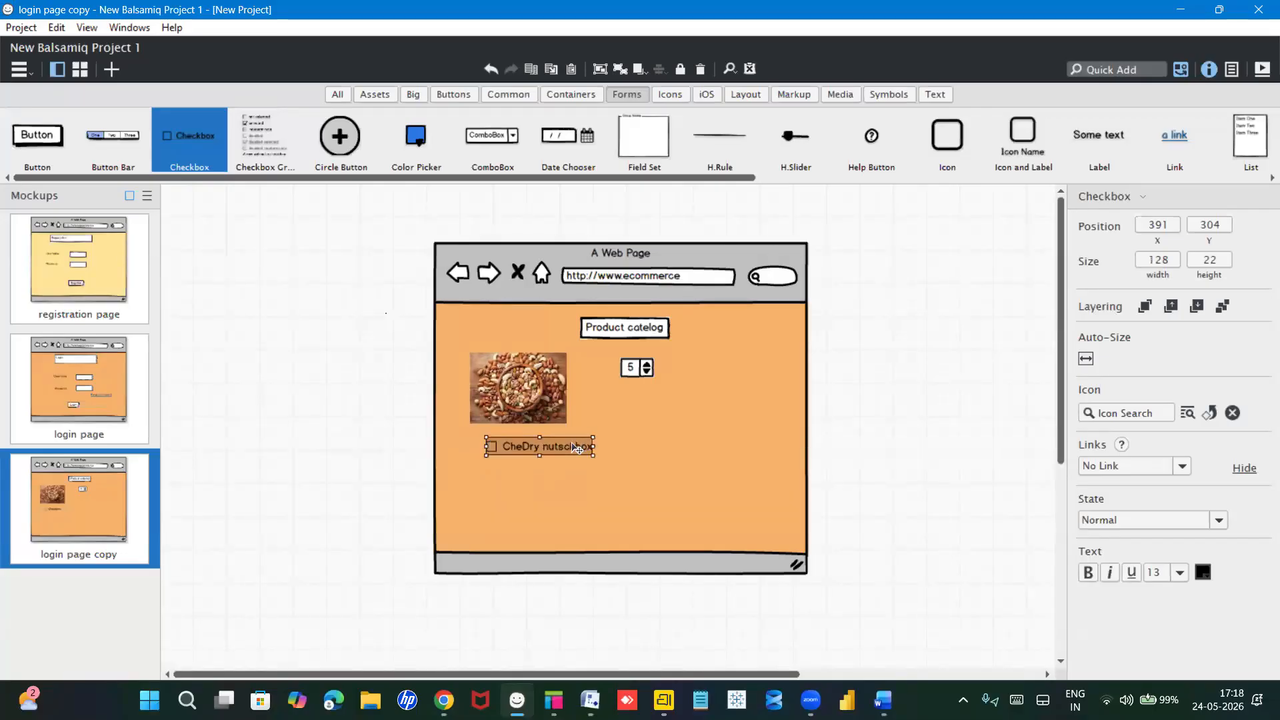
pyautogui.doubleClick(577, 452)
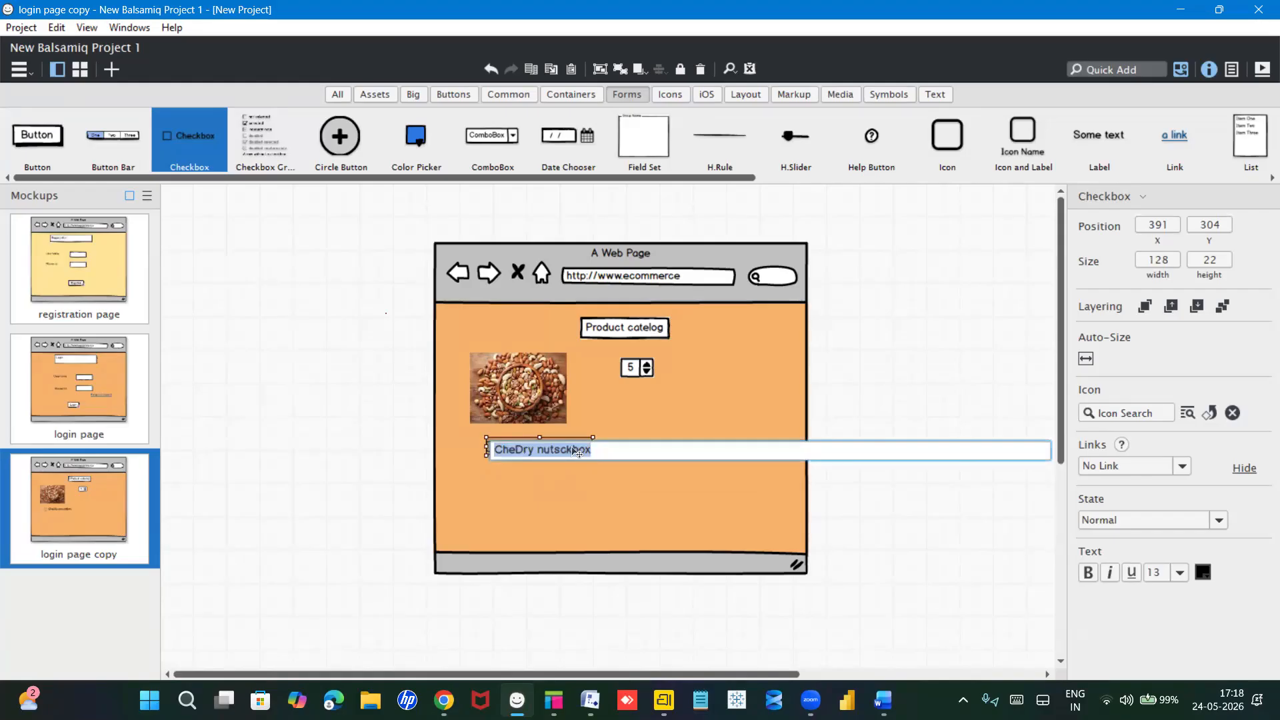
pyautogui.click(513, 450)
pyautogui.press('BackSpace')
pyautogui.press('BackSpace')
pyautogui.press('BackSpace')
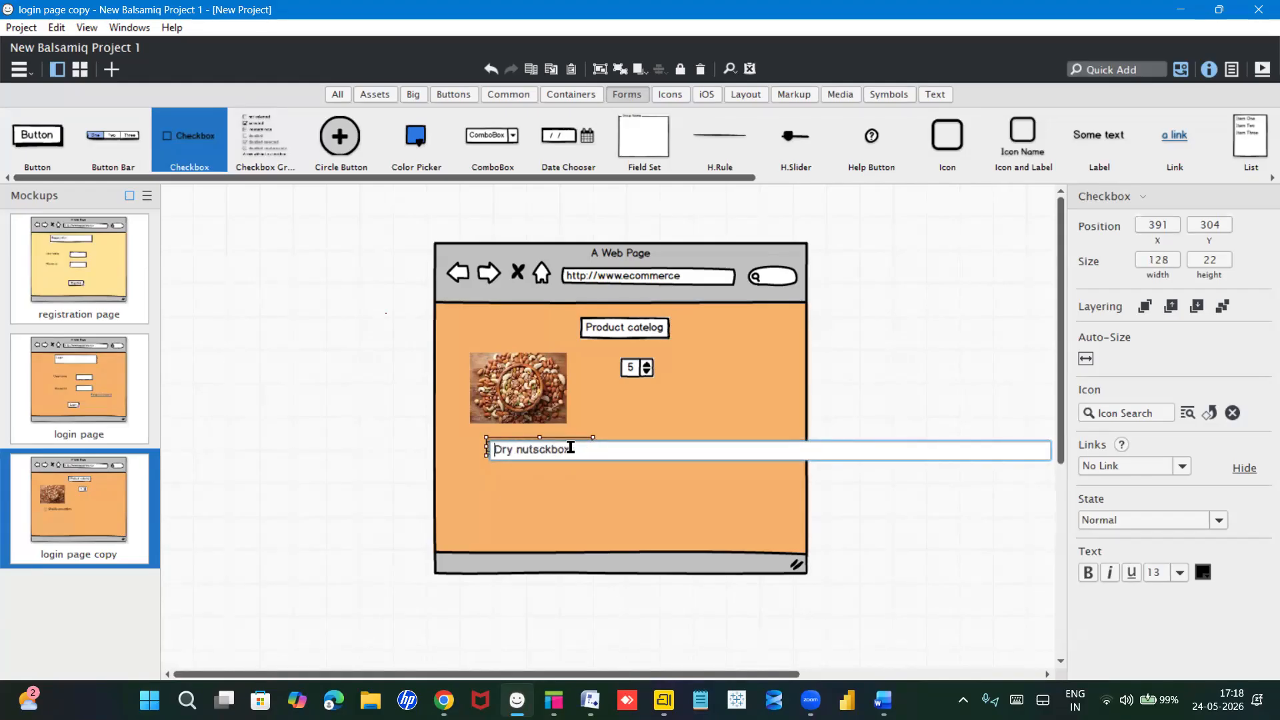
pyautogui.press('BackSpace')
pyautogui.press('BackSpace')
pyautogui.press('BackSpace')
pyautogui.press('BackSpace')
pyautogui.press('BackSpace')
pyautogui.press('Return')
pyautogui.click(614, 501)
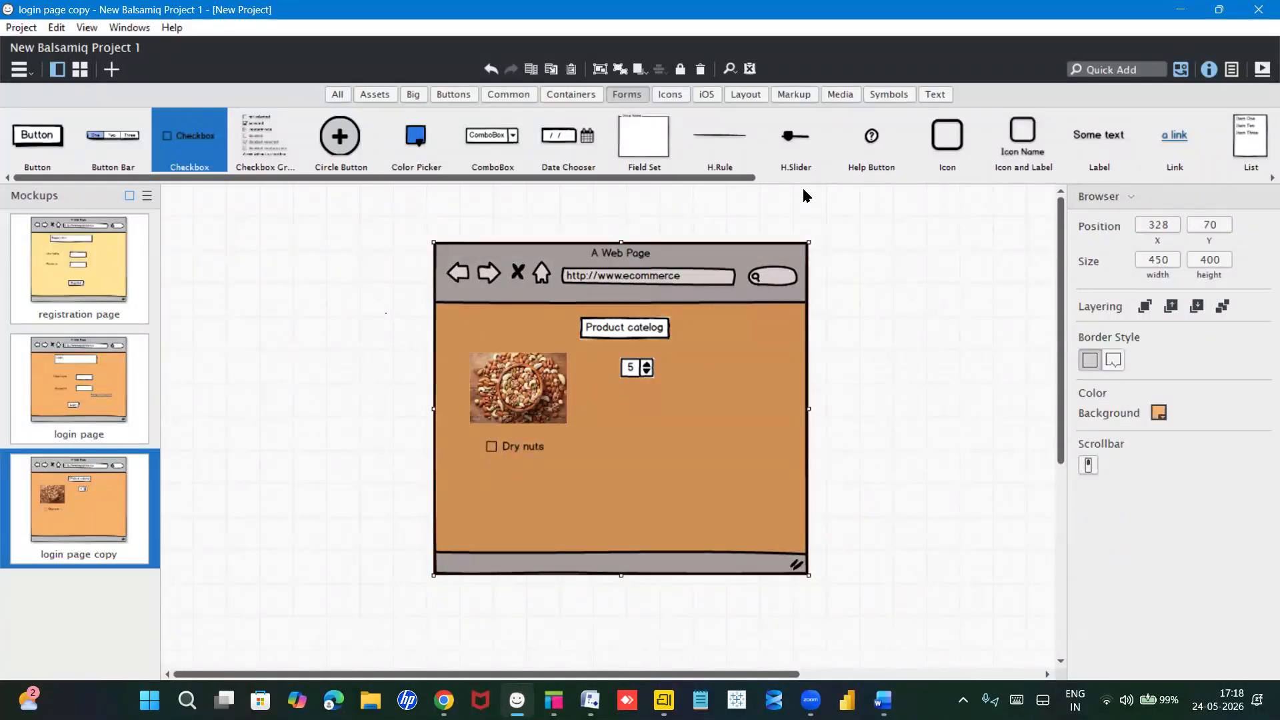
# Step: Add a '200' price text input right of the stepper and widen it slightly
pyautogui.click(519, 95)
pyautogui.moveTo(785, 180); pyautogui.dragTo(1001, 183)
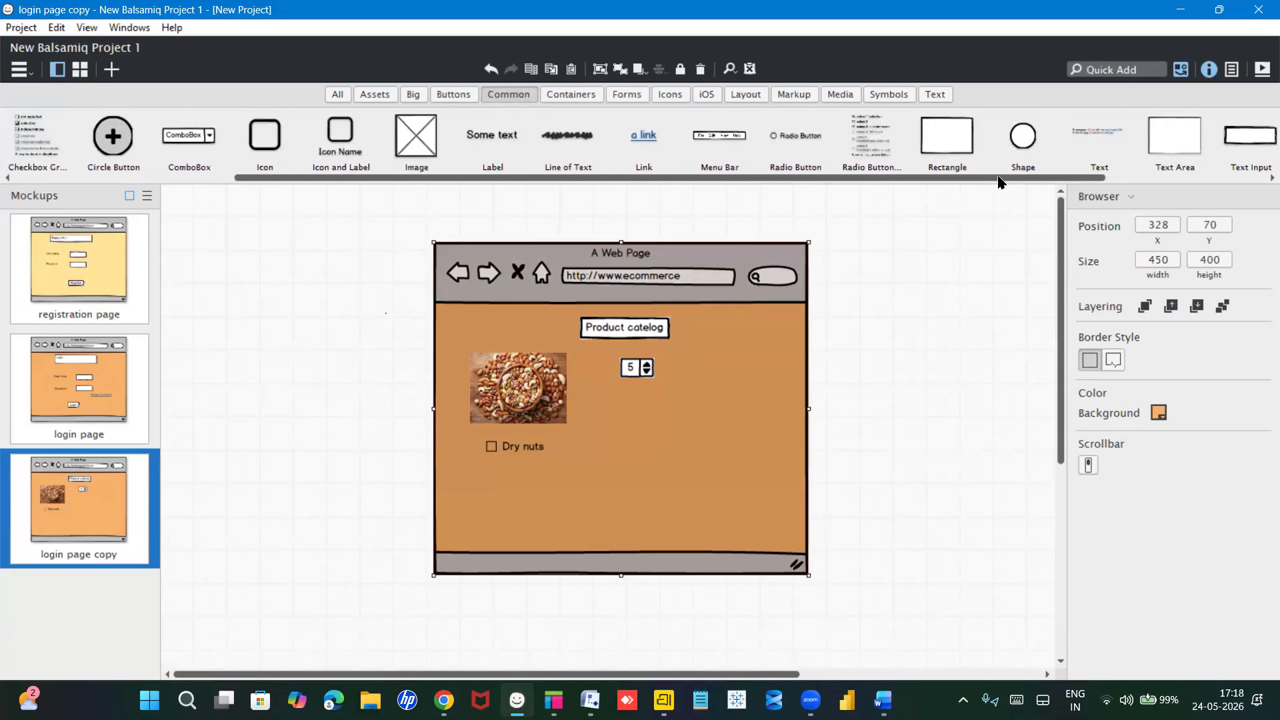
pyautogui.moveTo(1241, 140); pyautogui.dragTo(693, 362)
pyautogui.write('200')
pyautogui.press('Return')
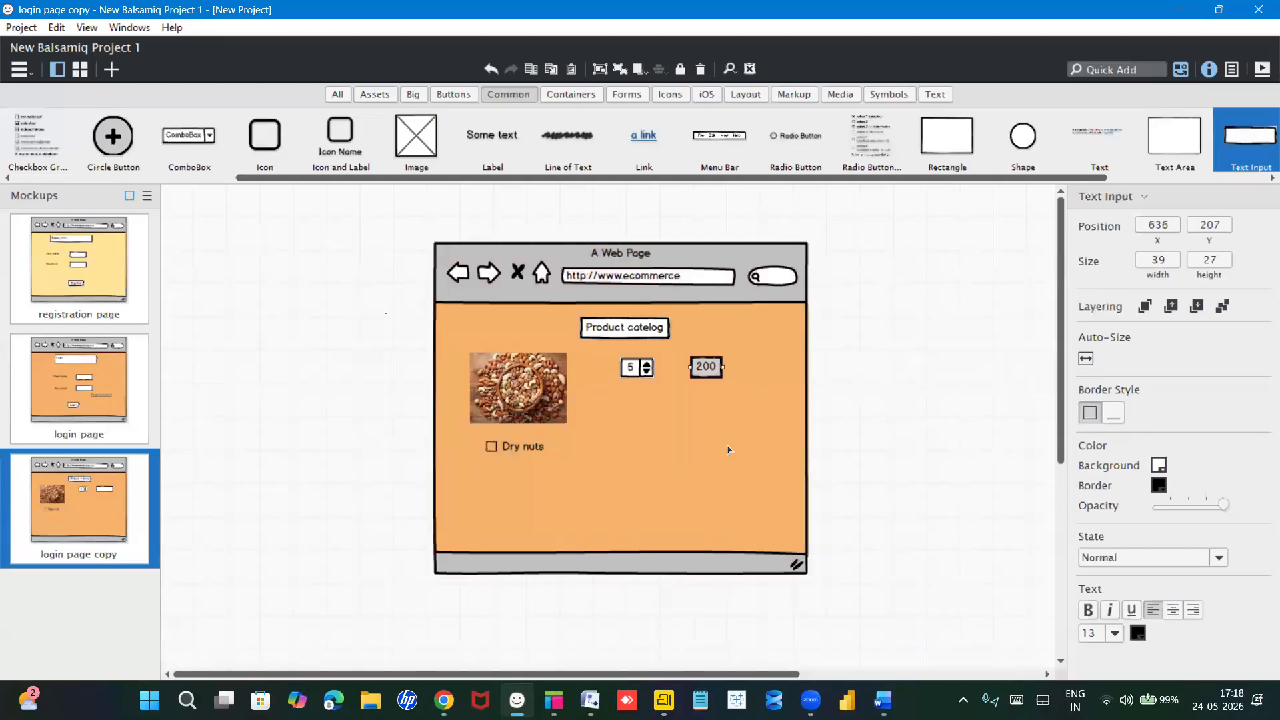
pyautogui.moveTo(721, 364); pyautogui.dragTo(740, 365)
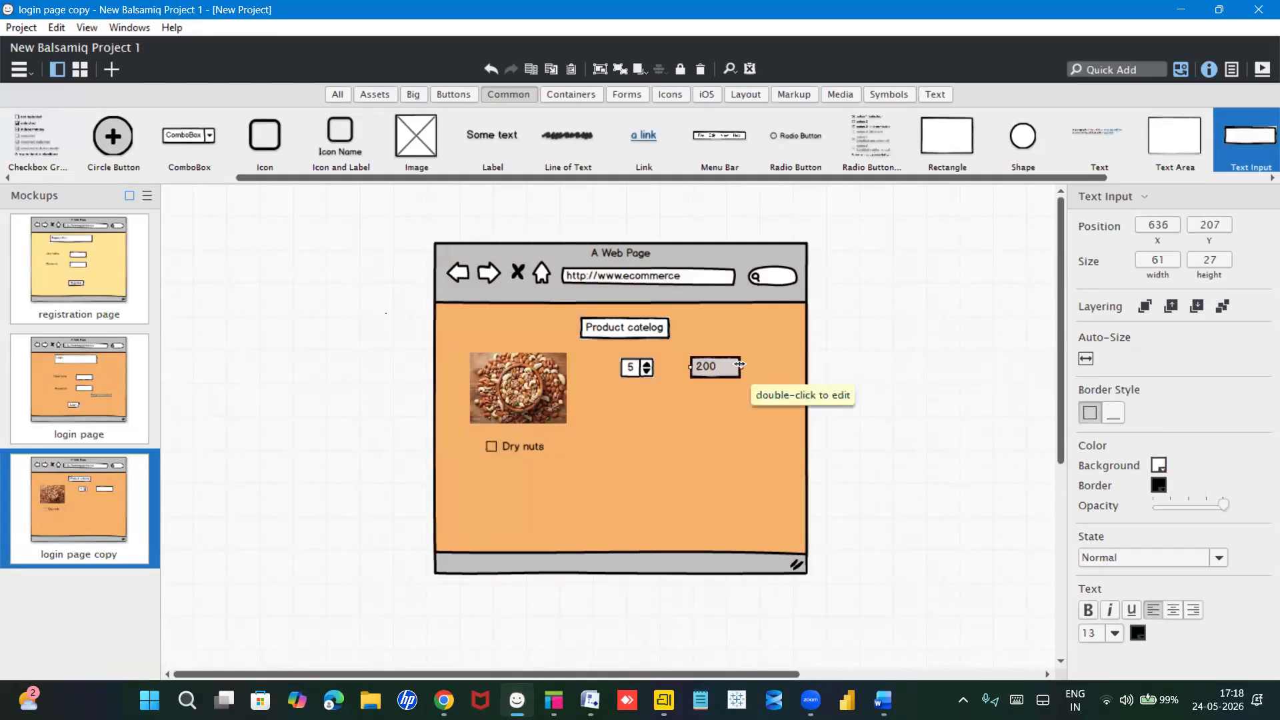
pyautogui.click(706, 475)
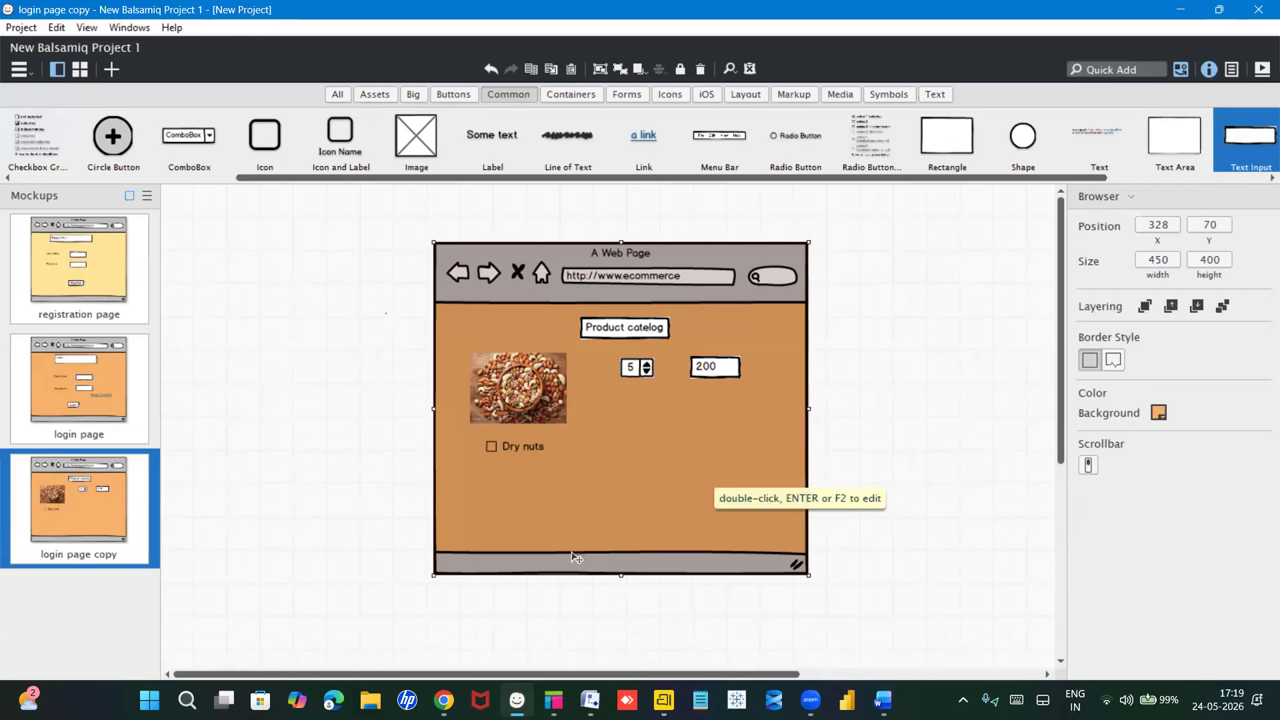
# Step: Nudge the Dry nuts checkbox up and place an image placeholder below it
pyautogui.moveTo(517, 451); pyautogui.dragTo(519, 444)
pyautogui.click(545, 495)
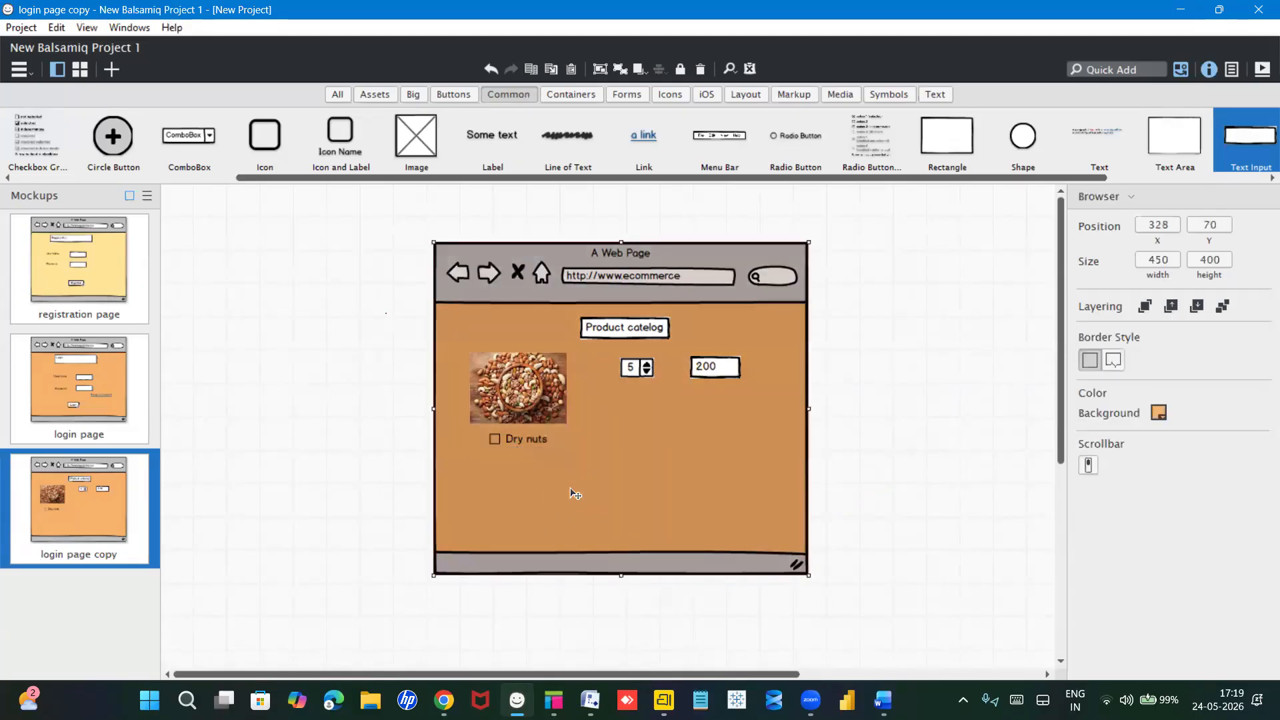
pyautogui.moveTo(416, 140); pyautogui.dragTo(482, 456)
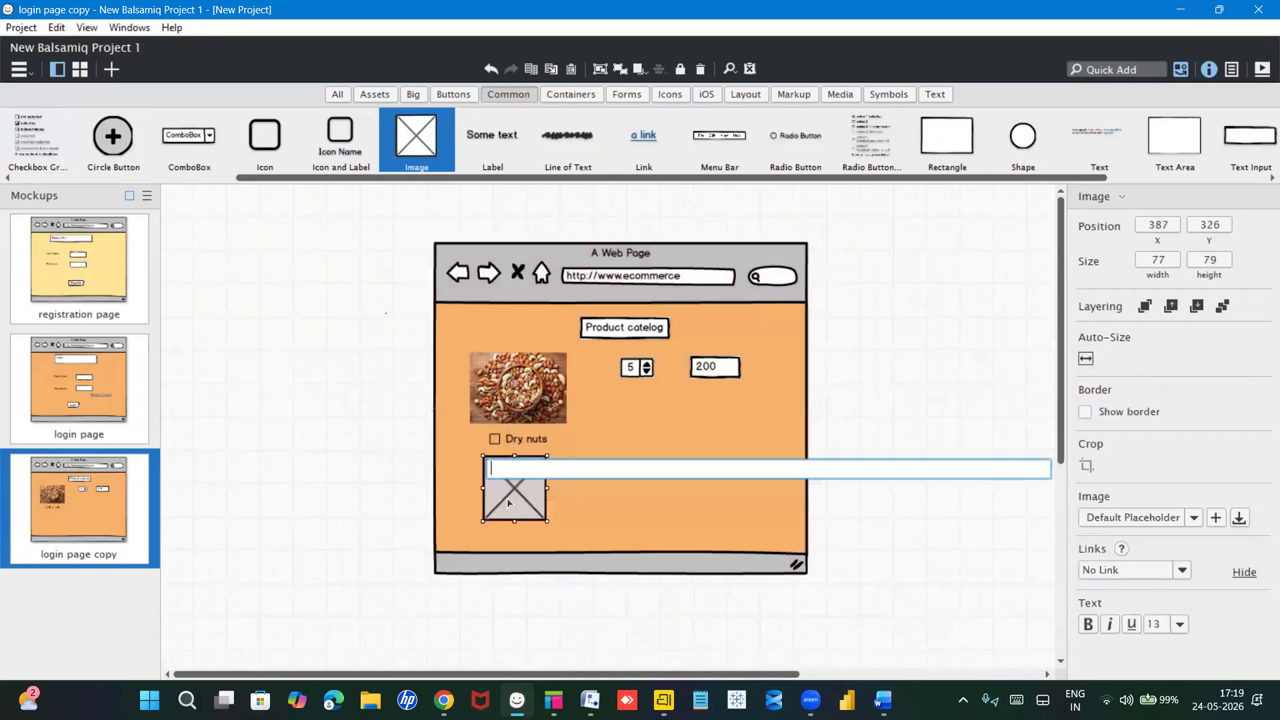
# Step: Load the 'frits' fruit picture into the placeholder and resize it to 156 by 90 under Dry nuts
pyautogui.click(507, 497)
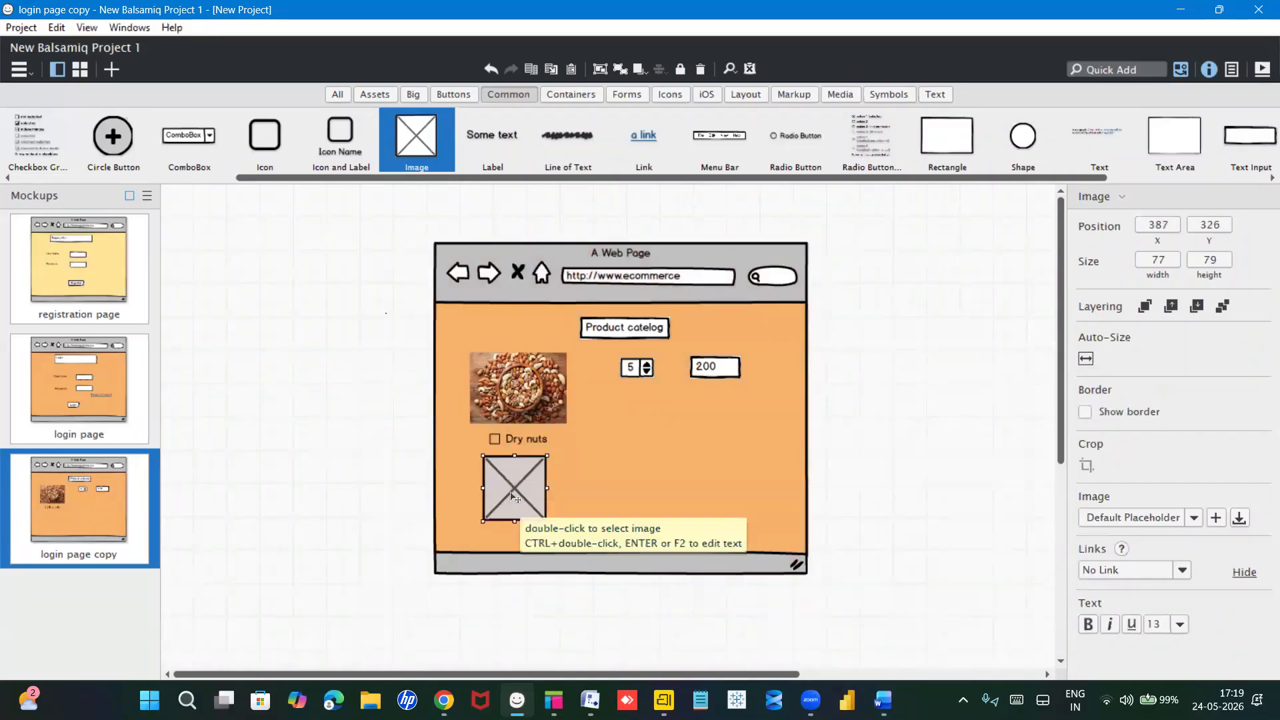
pyautogui.doubleClick(511, 505)
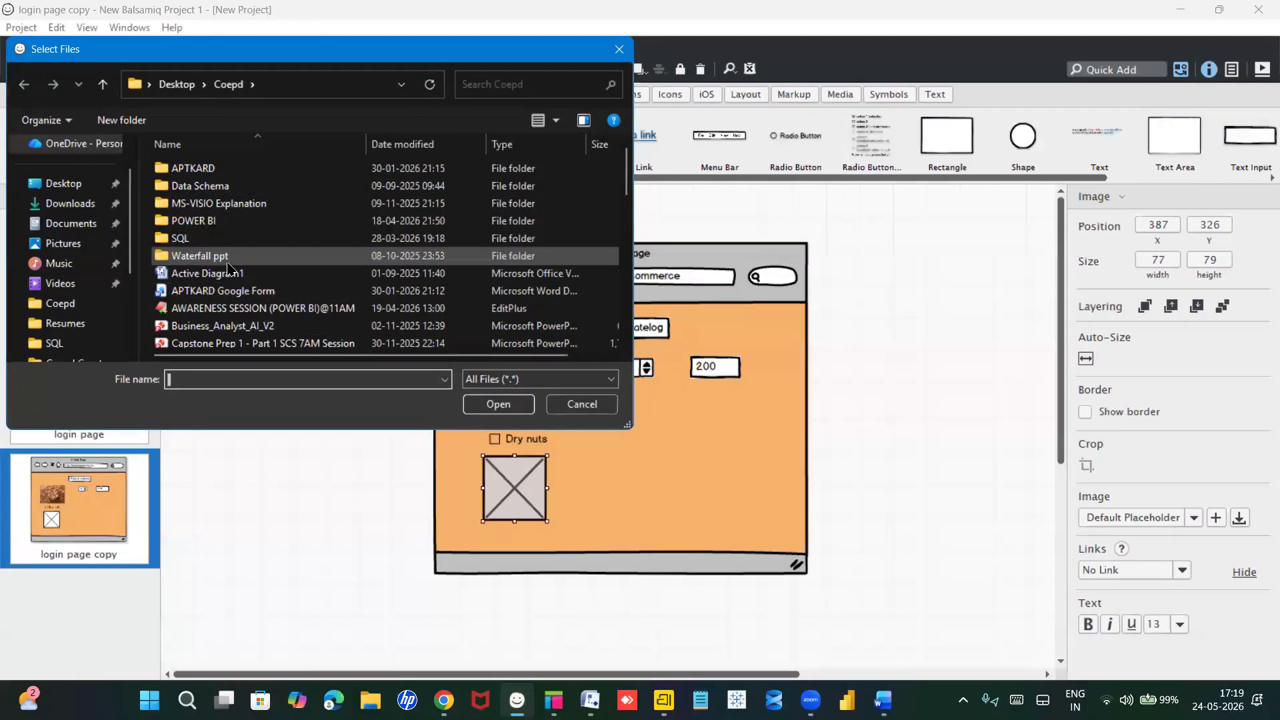
pyautogui.scroll(-6, 228, 268)
pyautogui.scroll(-5, 228, 268)
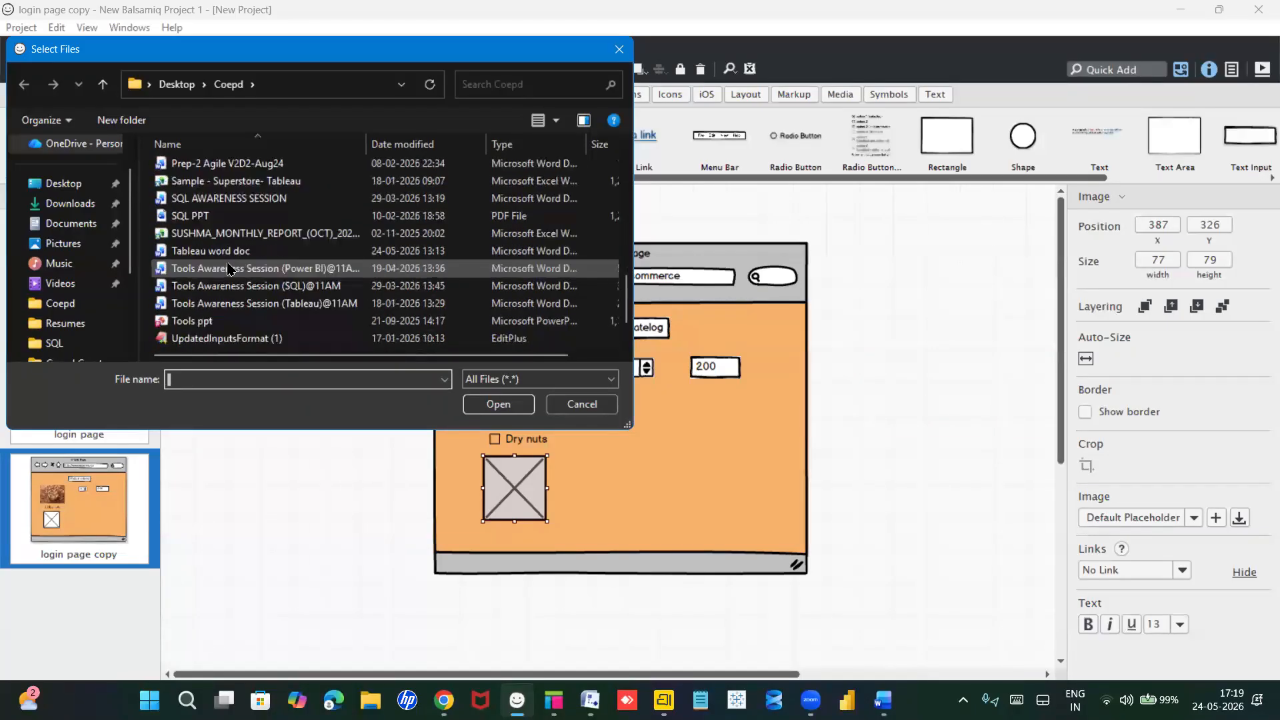
pyautogui.scroll(-1, 227, 268)
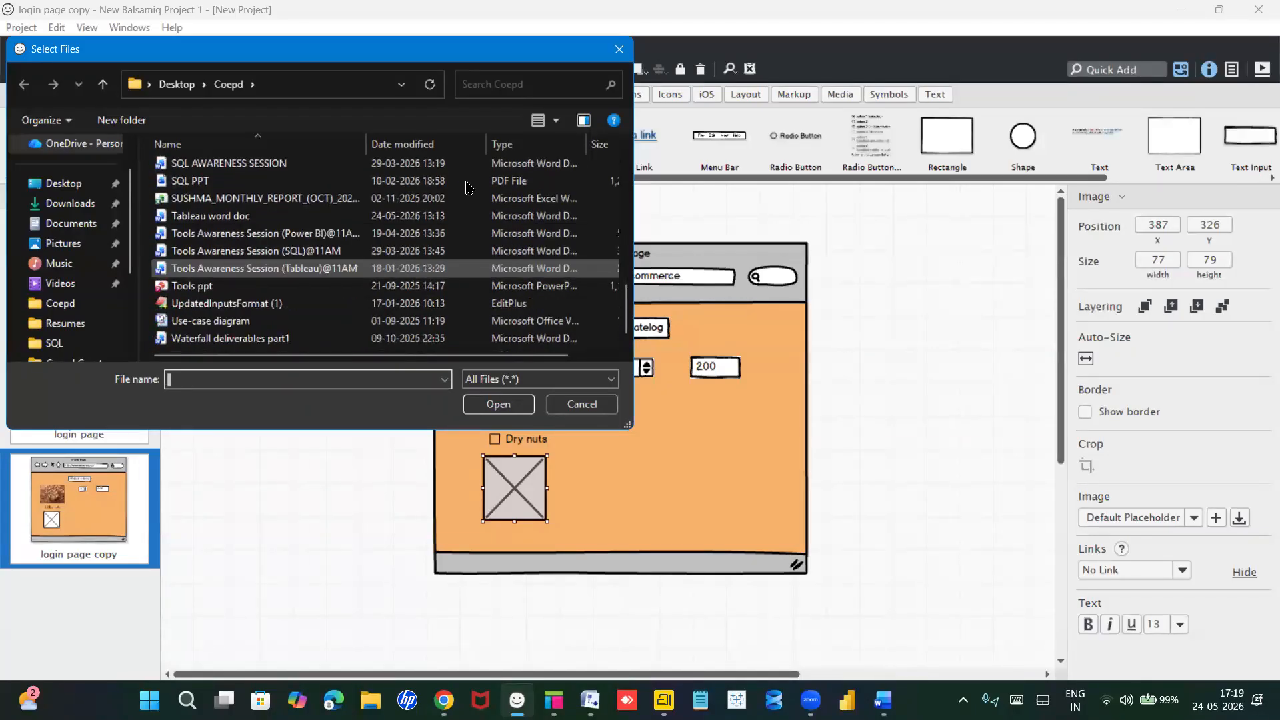
pyautogui.click(541, 82)
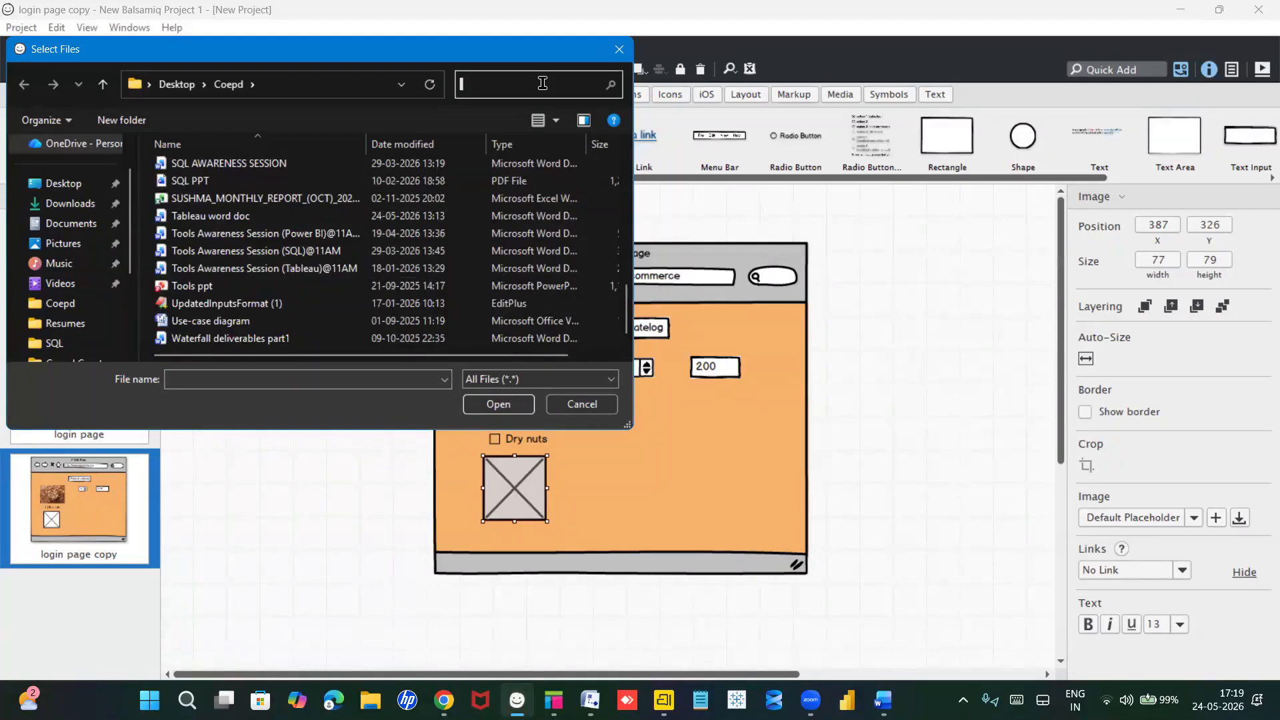
pyautogui.write('fr')
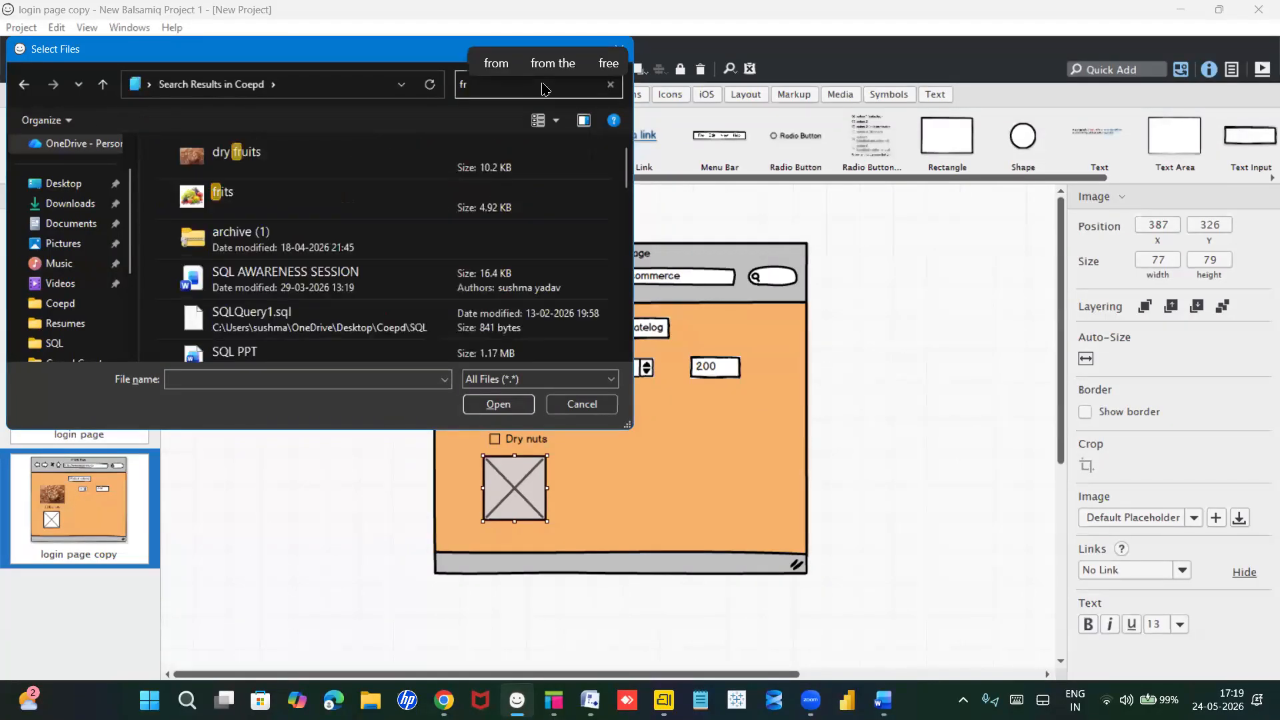
pyautogui.click(324, 203)
pyautogui.click(324, 203)
pyautogui.click(186, 204)
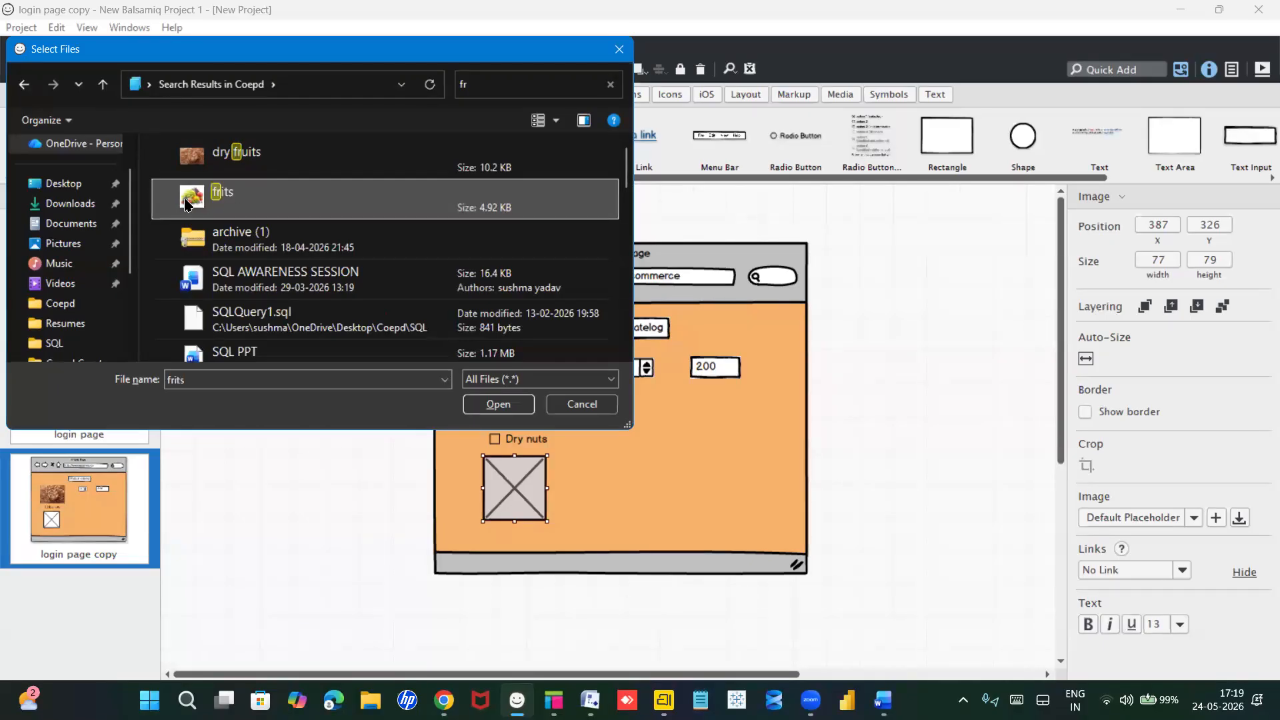
pyautogui.doubleClick(186, 203)
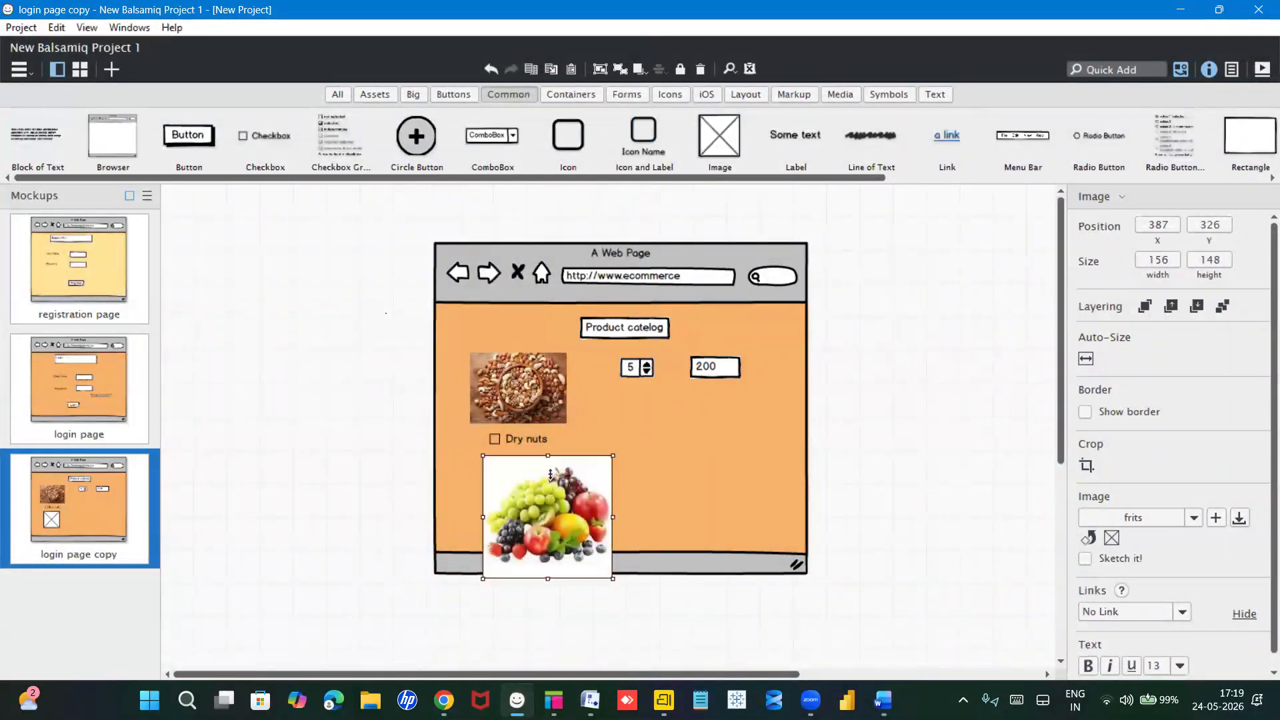
pyautogui.moveTo(551, 475)
pyautogui.mouseDown()
pyautogui.moveTo(550, 522)
pyautogui.moveTo(546, 488)
pyautogui.mouseUp()
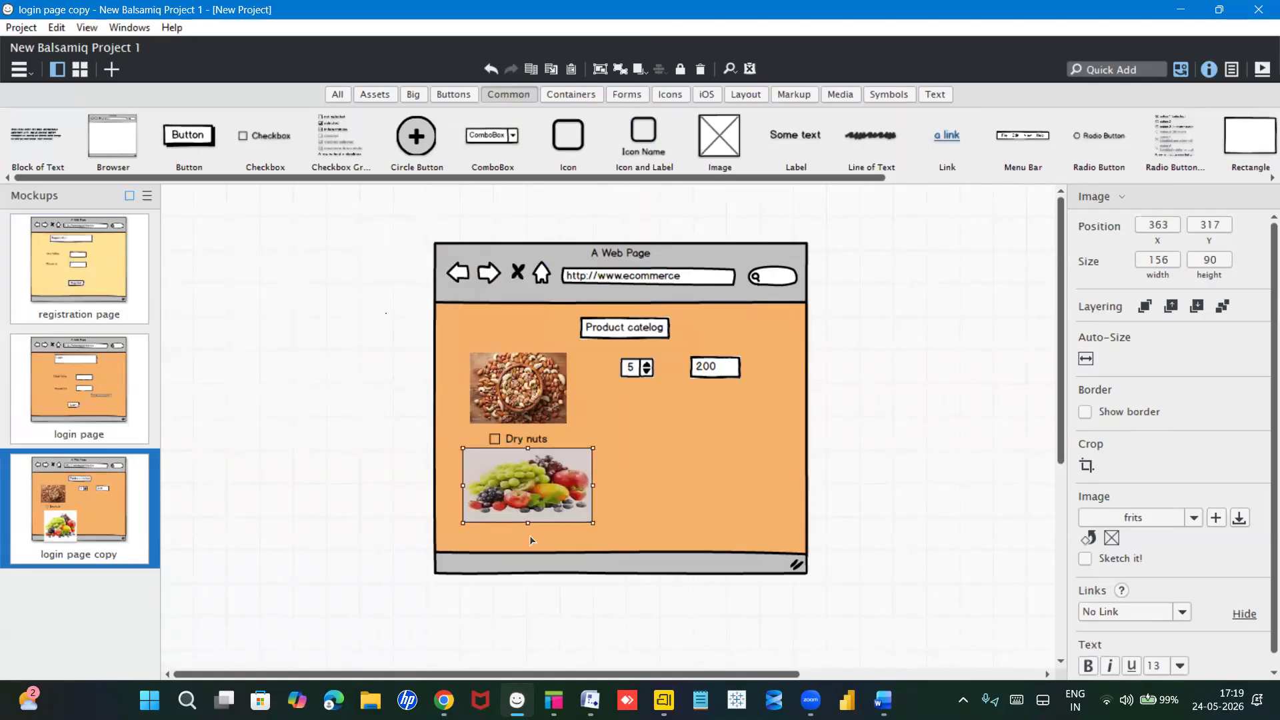
# Step: Add a 'Fruits' checkbox beneath the fruit image and nudge the image slightly left
pyautogui.click(529, 535)
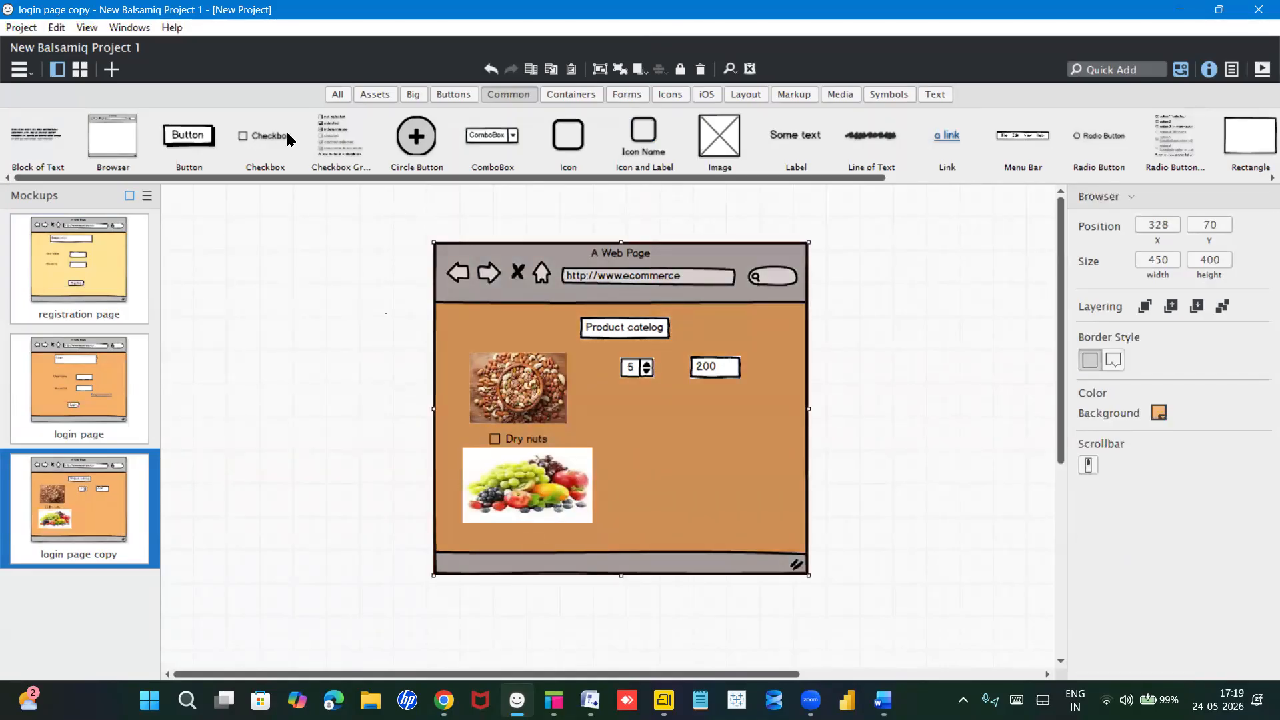
pyautogui.moveTo(278, 136); pyautogui.dragTo(505, 527)
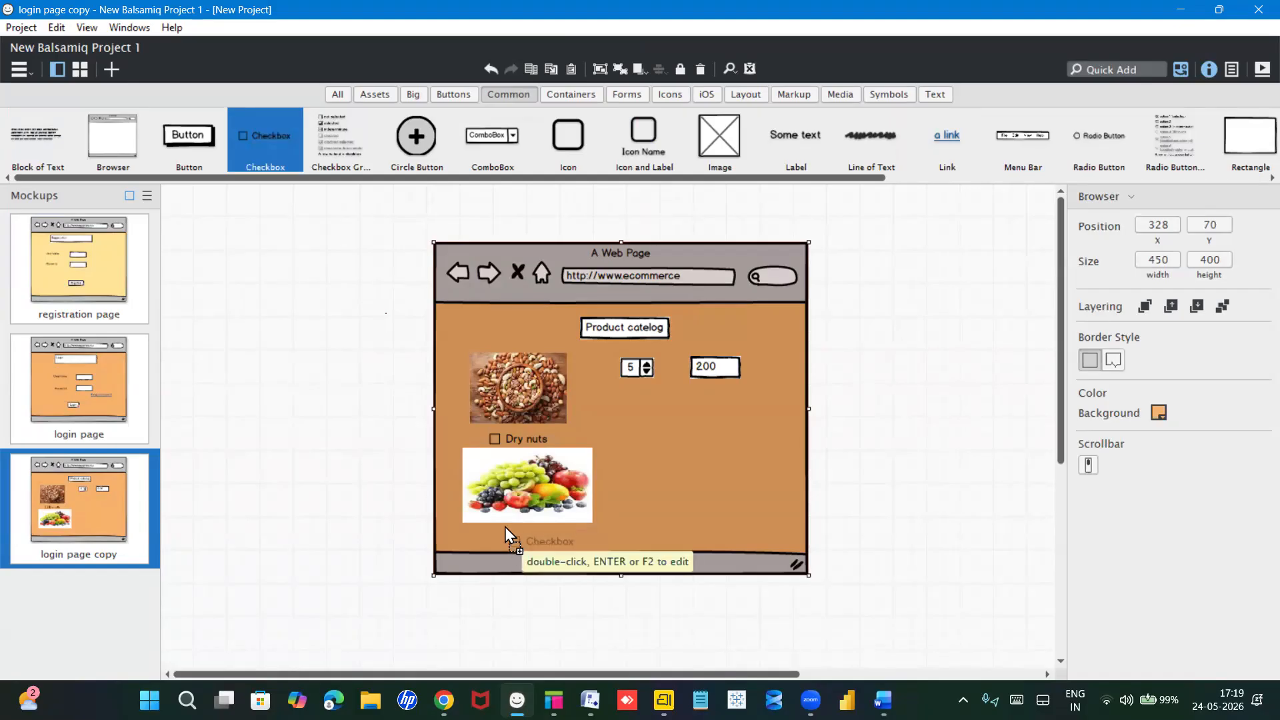
pyautogui.doubleClick(503, 526)
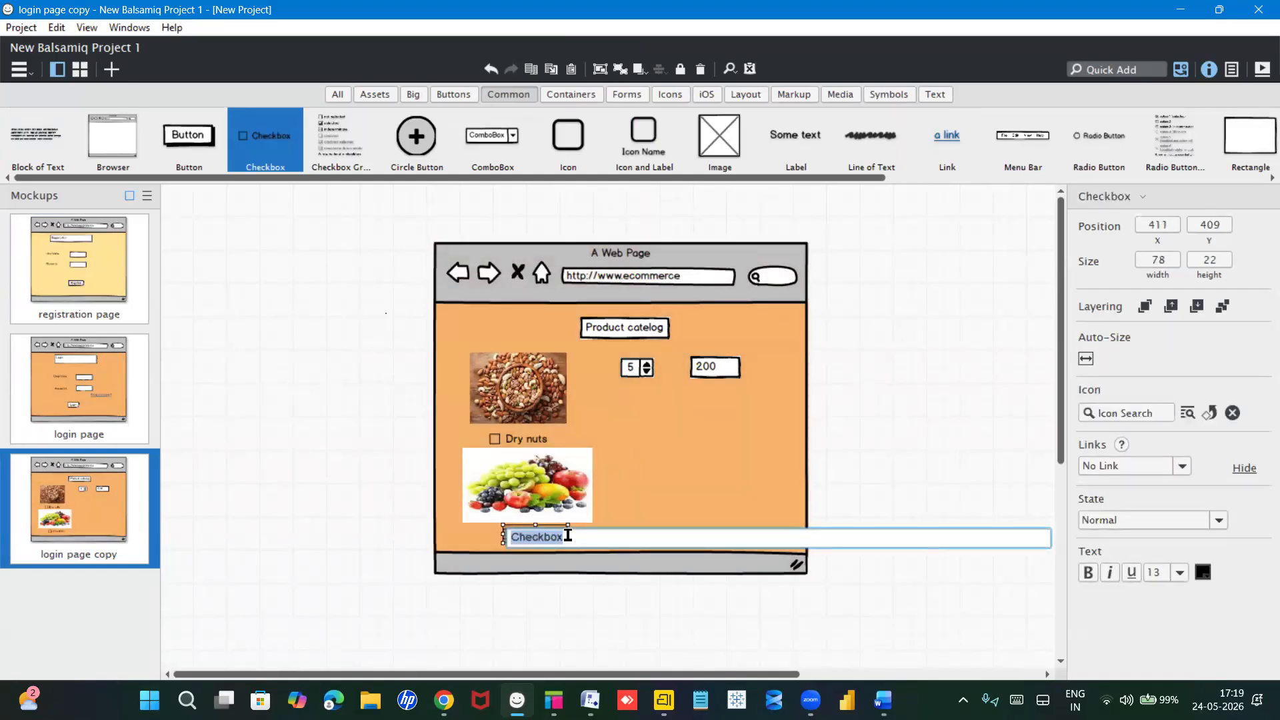
pyautogui.write('Fruits')
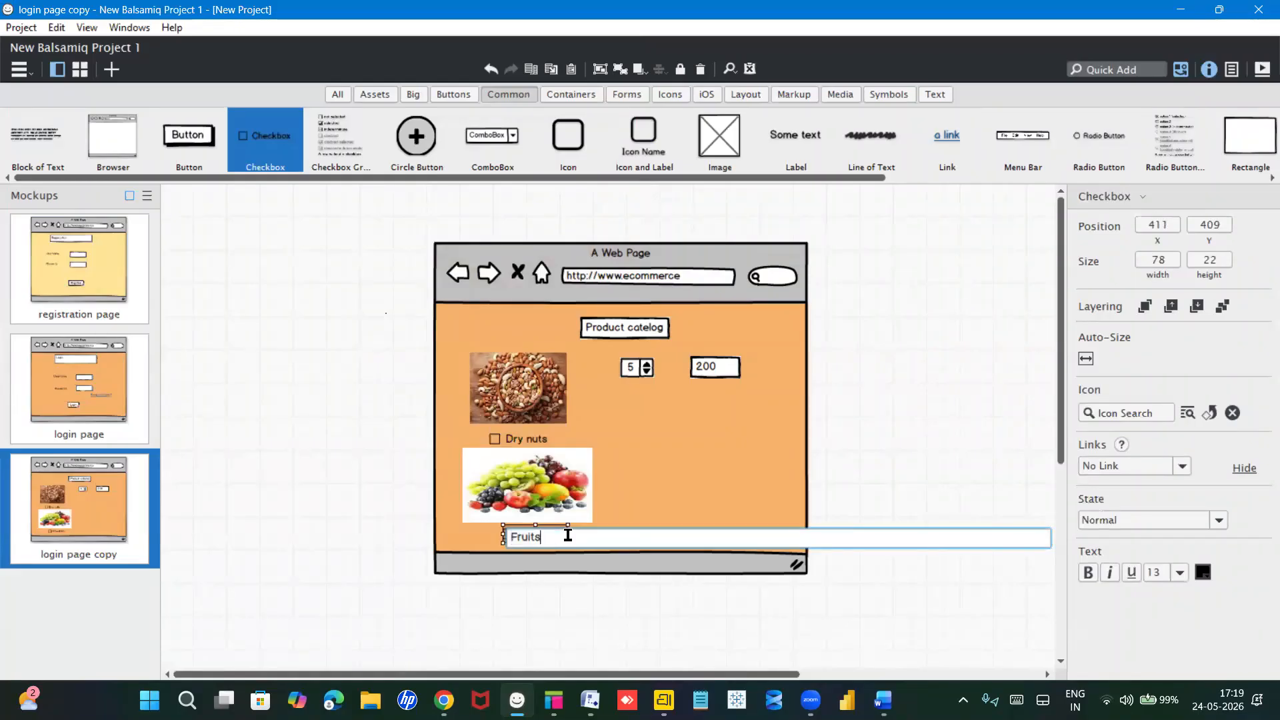
pyautogui.press('Return')
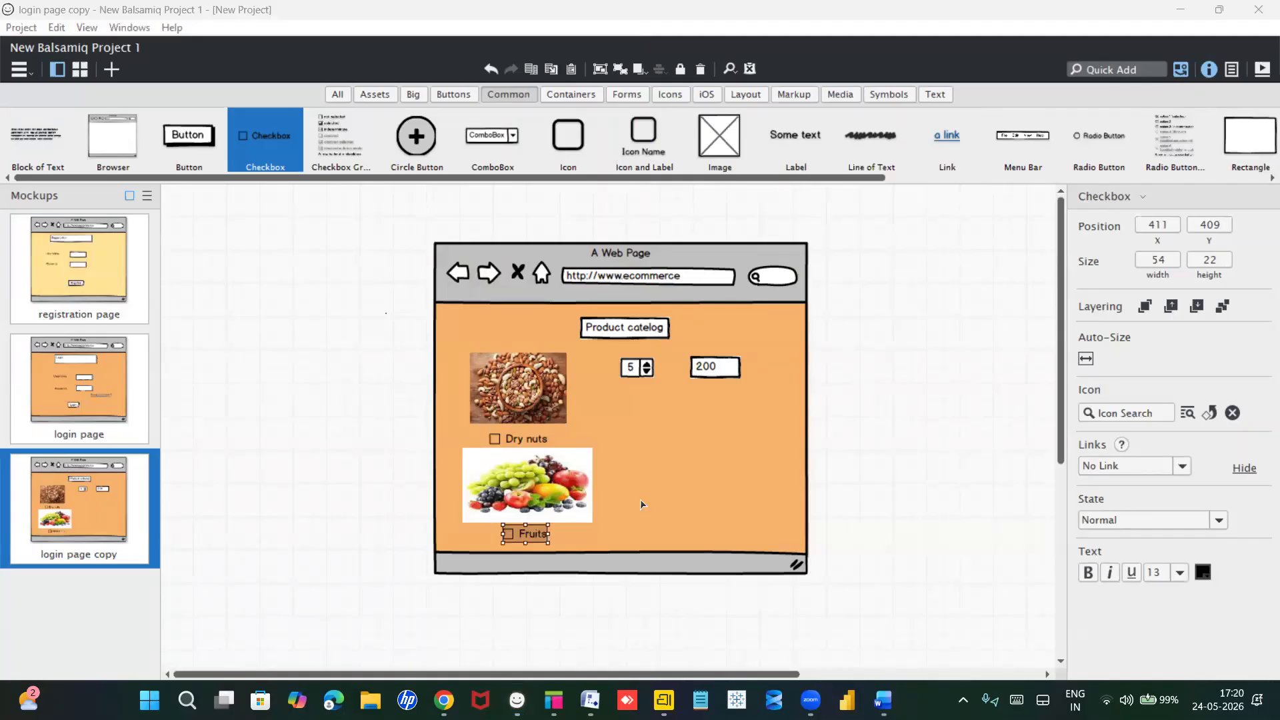
pyautogui.click(554, 490)
pyautogui.moveTo(553, 493); pyautogui.dragTo(545, 495)
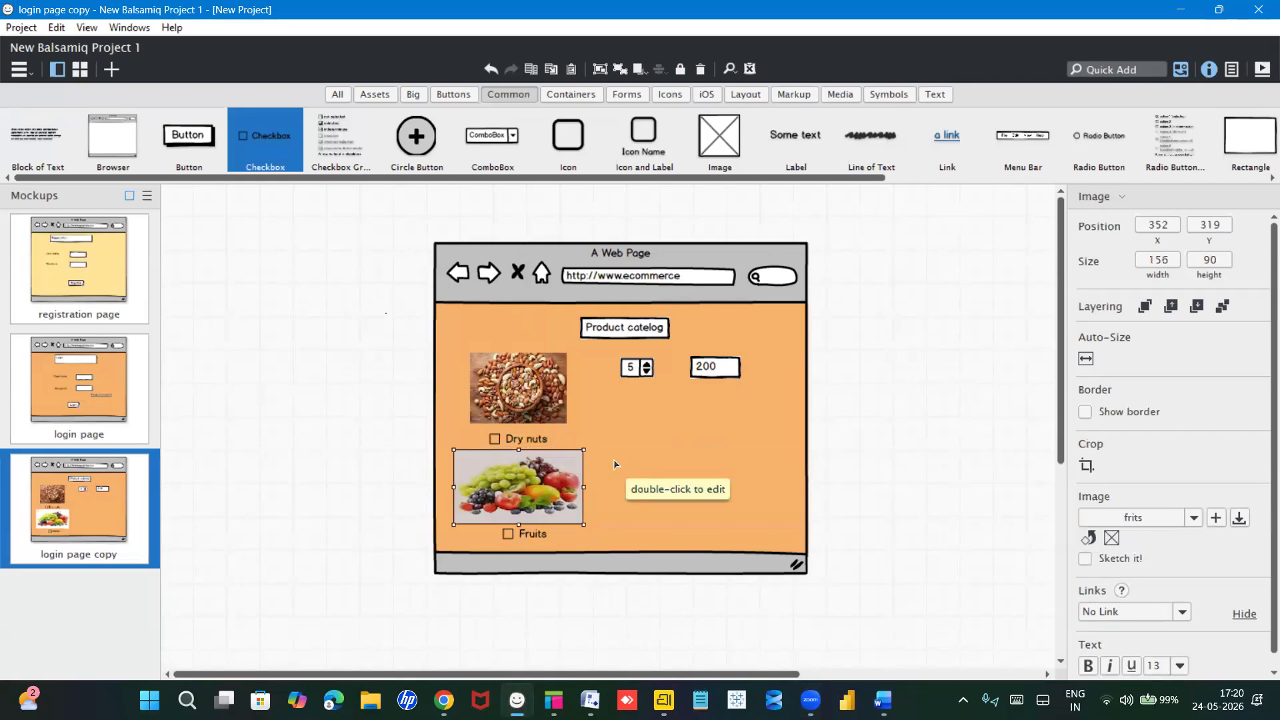
# Step: Copy the quantity stepper down to the Fruits row and set it to 4
pyautogui.click(665, 473)
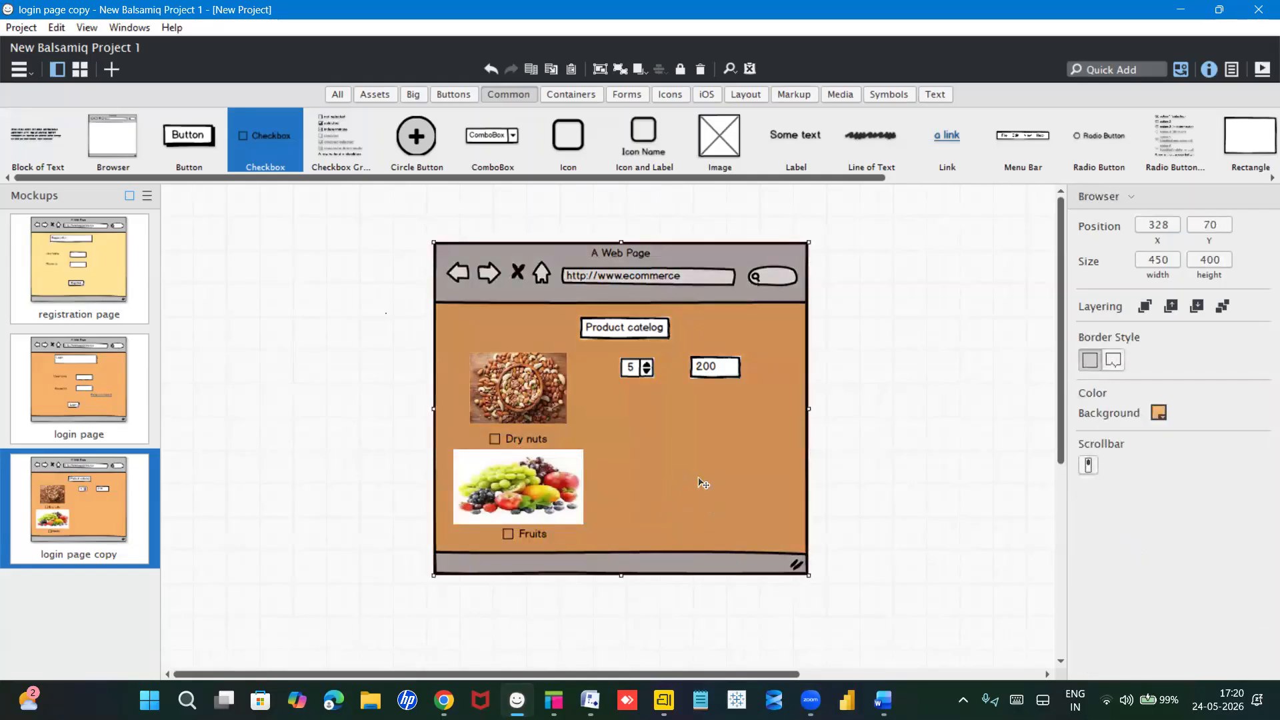
pyautogui.click(643, 372)
pyautogui.moveTo(644, 372); pyautogui.dragTo(634, 481)
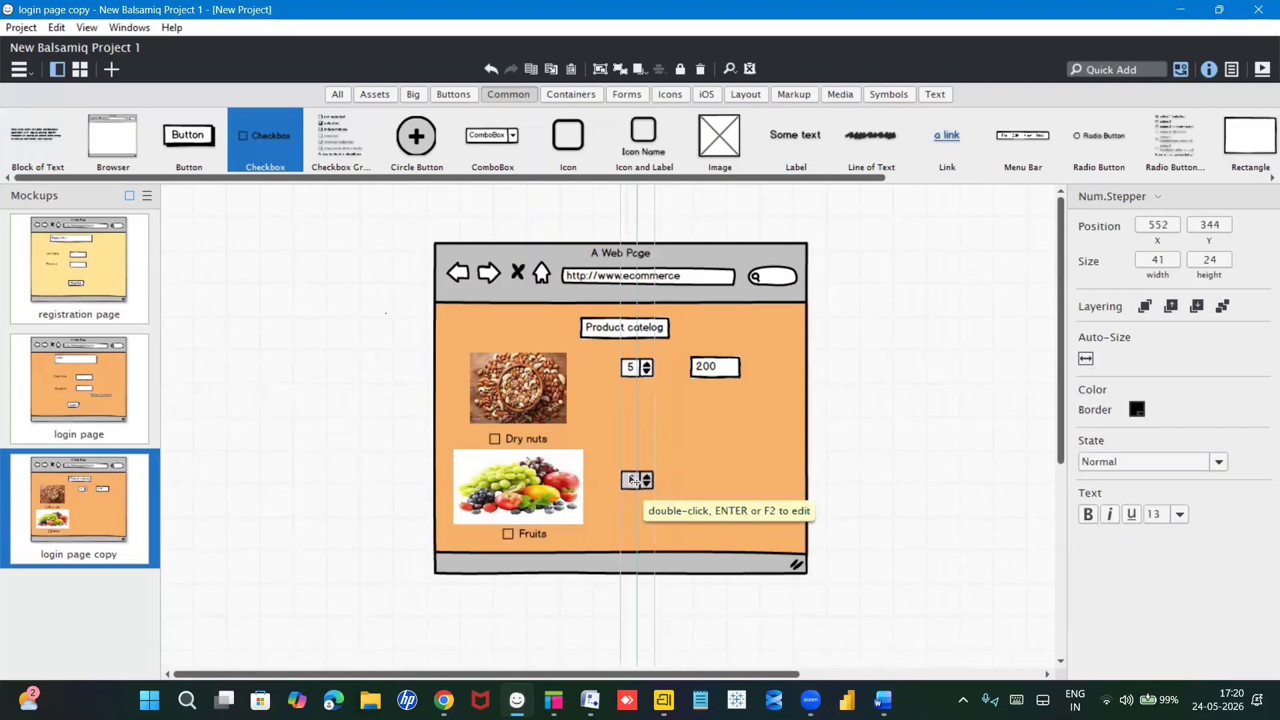
pyautogui.doubleClick(635, 483)
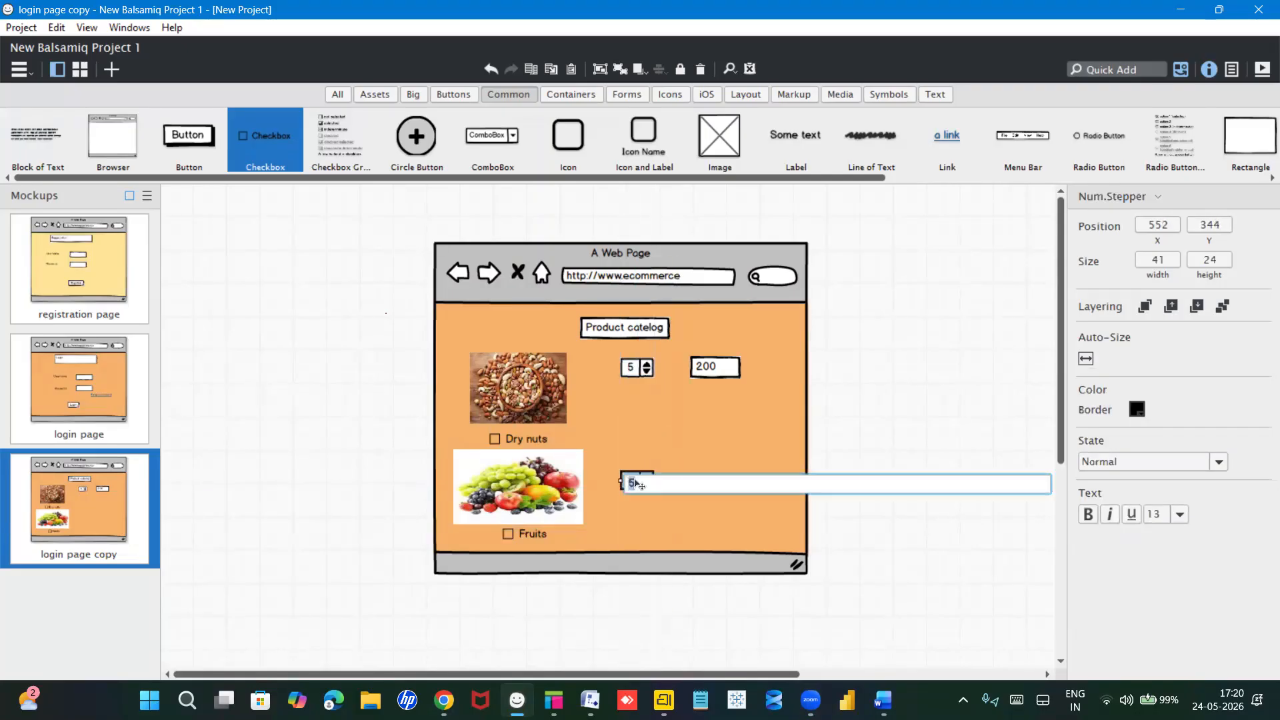
pyautogui.write('4')
pyautogui.press('Return')
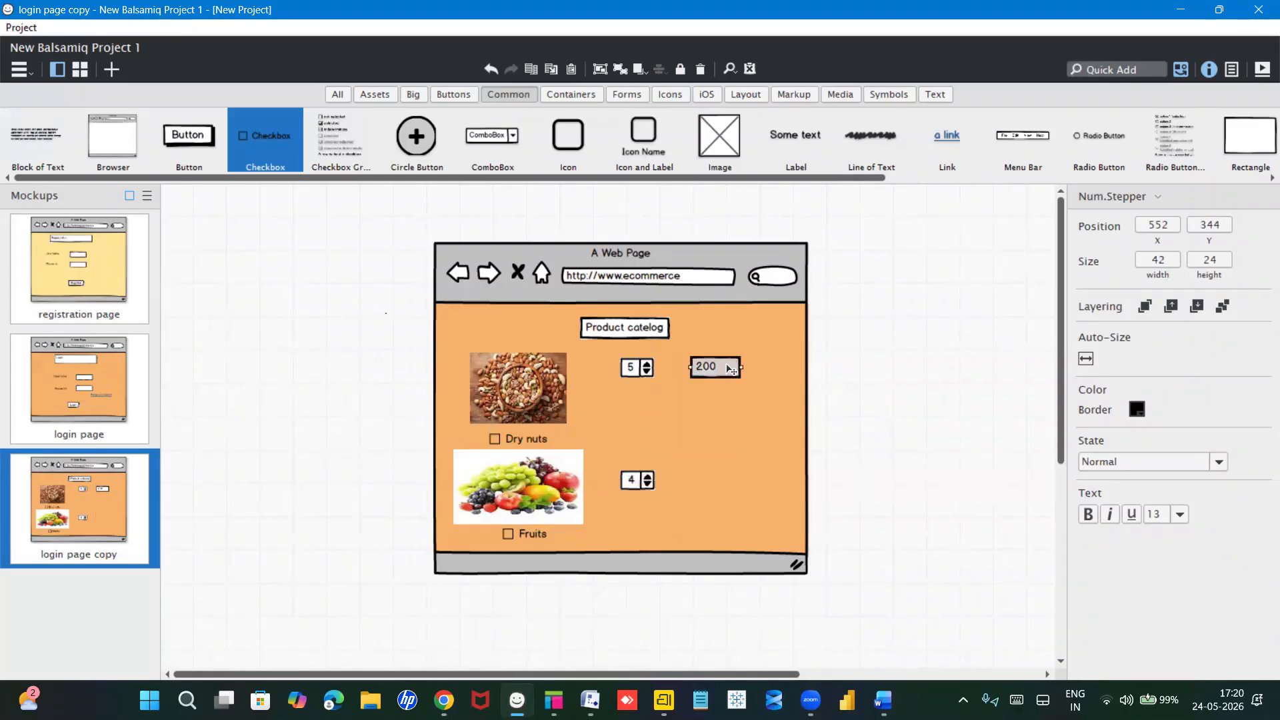
# Step: Copy the 200 price field down to the Fruits row and change it to 100
pyautogui.click(730, 368)
pyautogui.moveTo(730, 368); pyautogui.dragTo(722, 483)
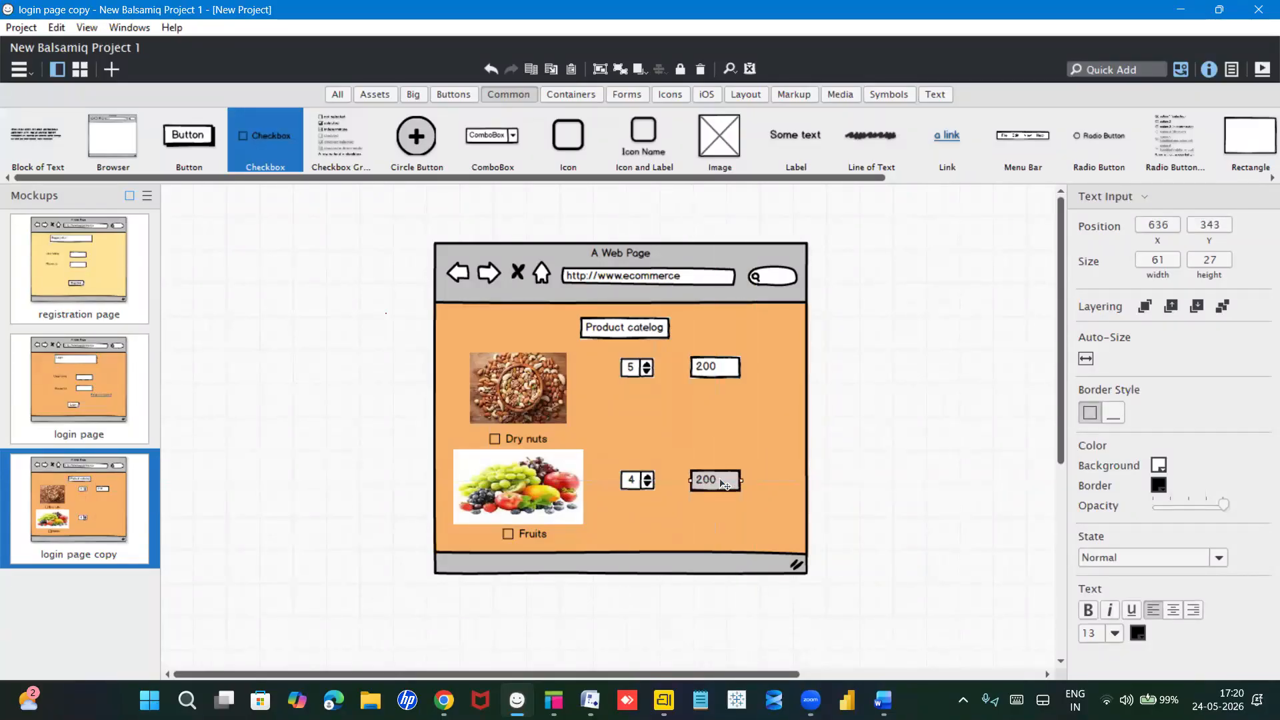
pyautogui.doubleClick(723, 485)
pyautogui.write('100')
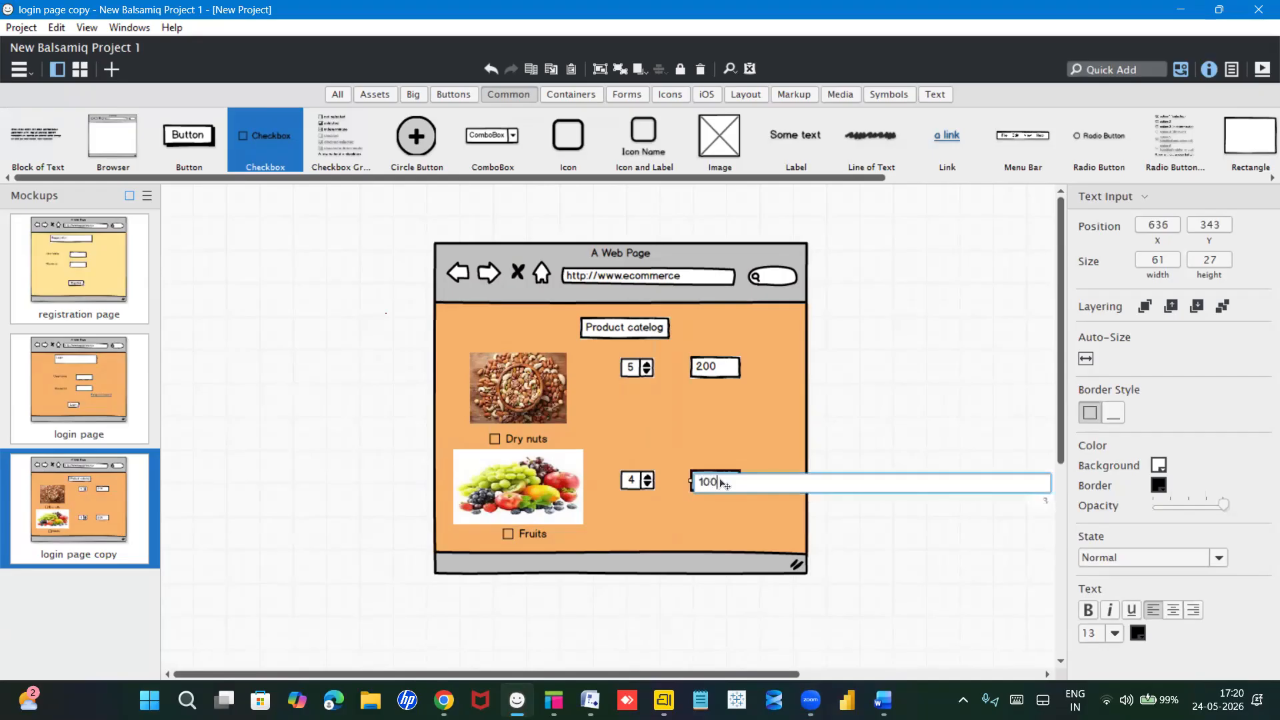
pyautogui.press('Return')
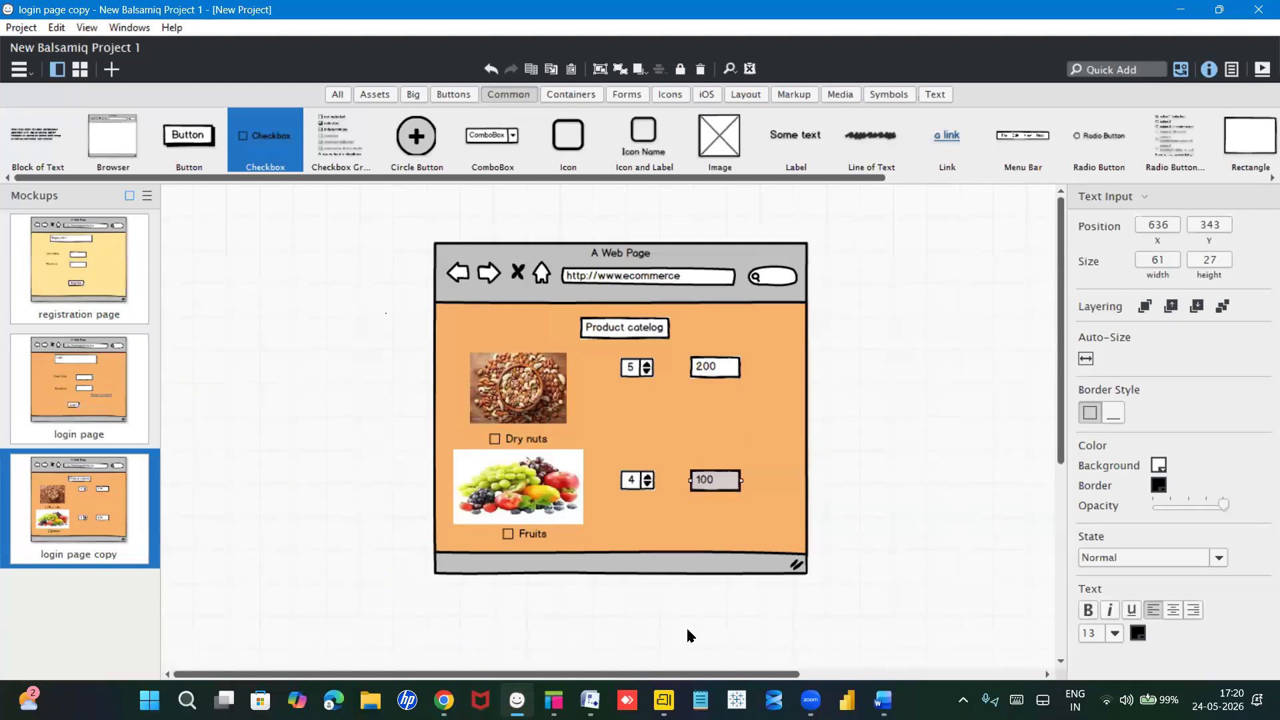
pyautogui.press('super+shift+s')
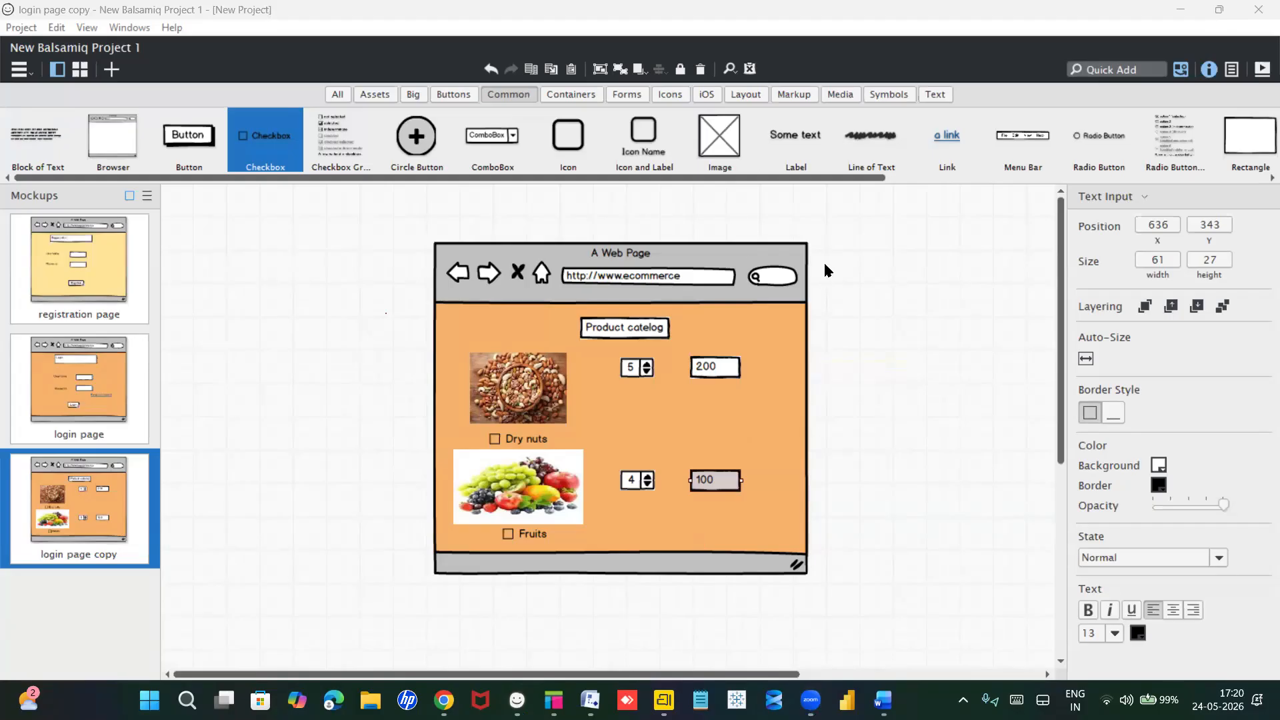
# Step: Switch the UI library to the Forms controls and scroll the library bar right
pyautogui.click(632, 94)
pyautogui.moveTo(754, 175); pyautogui.dragTo(1016, 193)
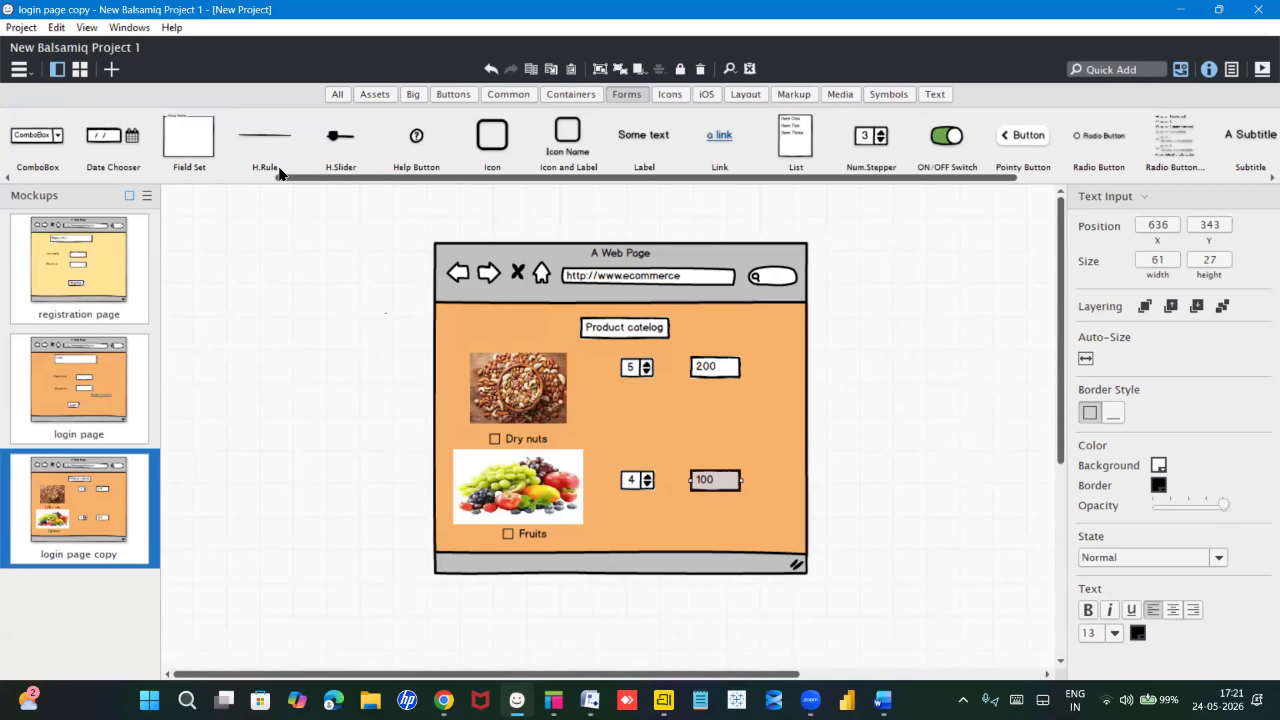
# Step: Add a button below the Fruits price, initially labelled 'Product page'
pyautogui.click(513, 94)
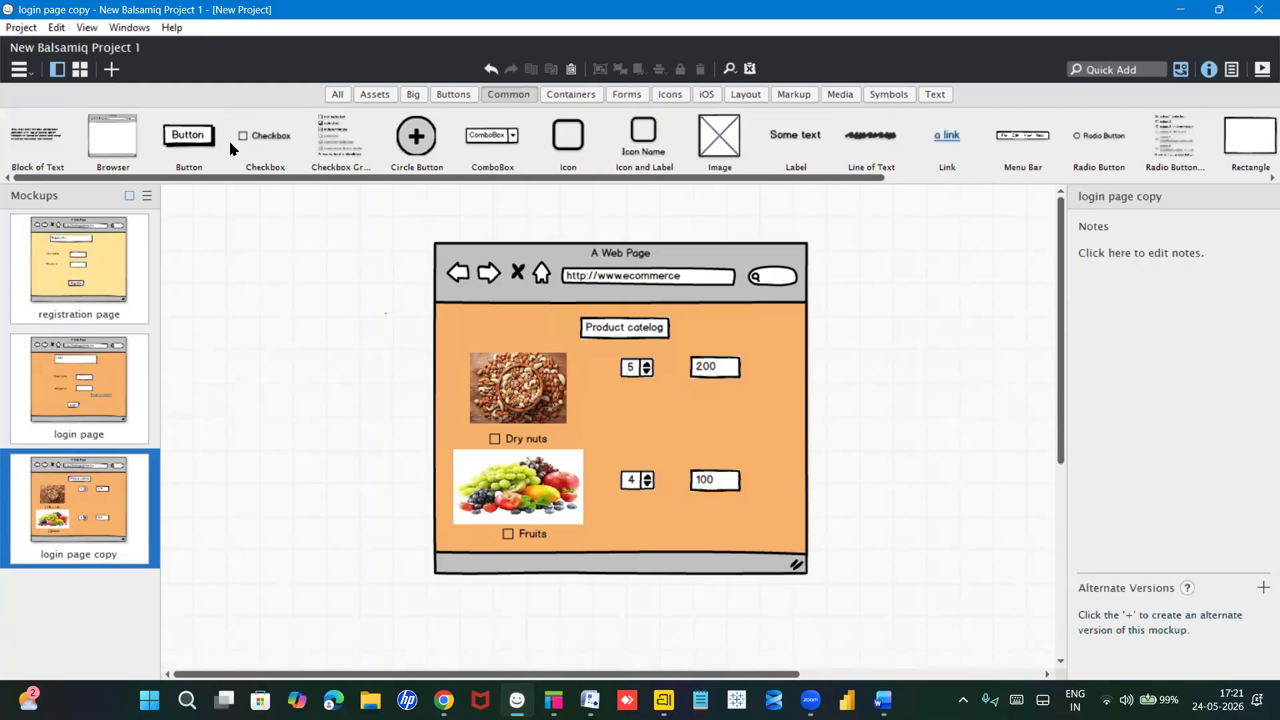
pyautogui.moveTo(198, 137); pyautogui.dragTo(626, 520)
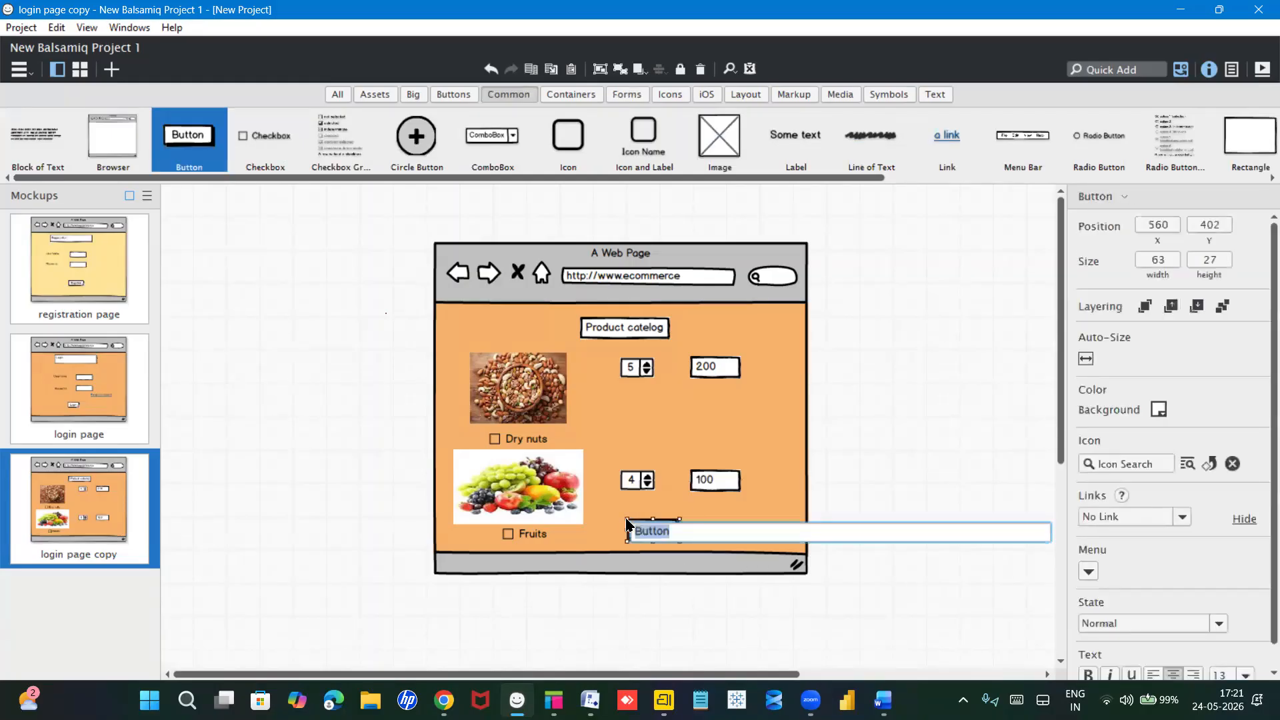
pyautogui.write('Product page')
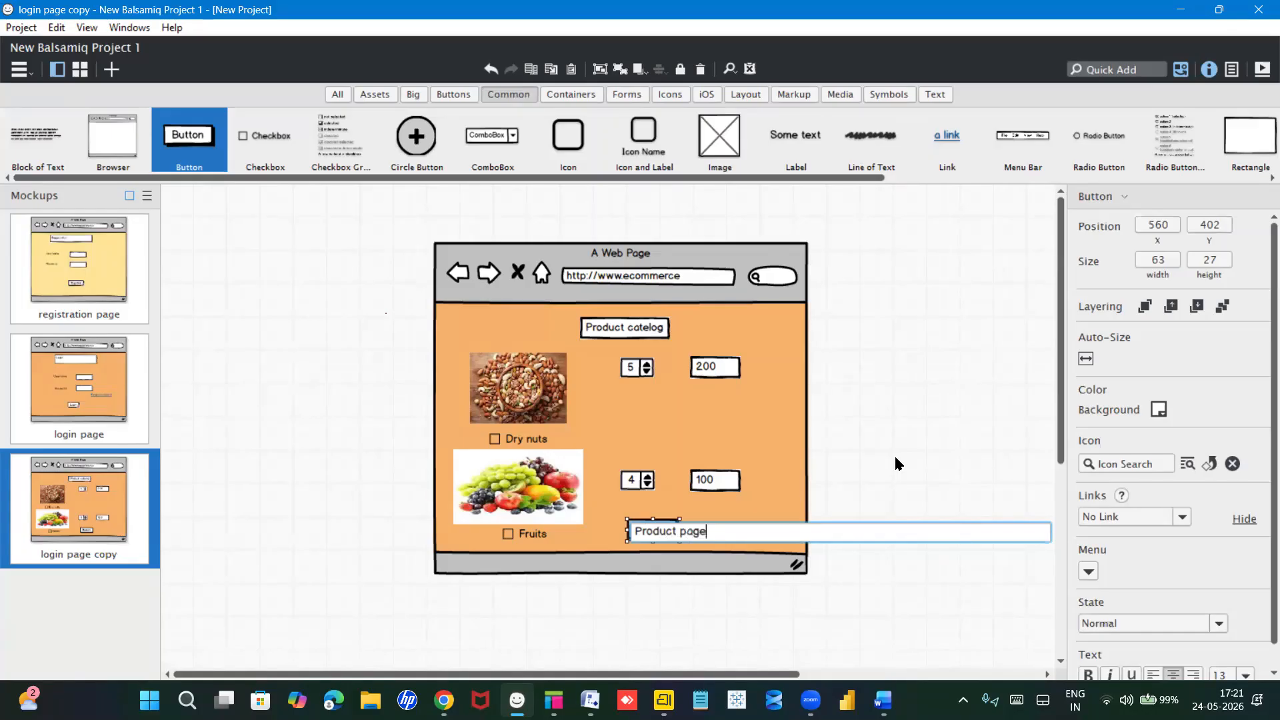
pyautogui.press('Return')
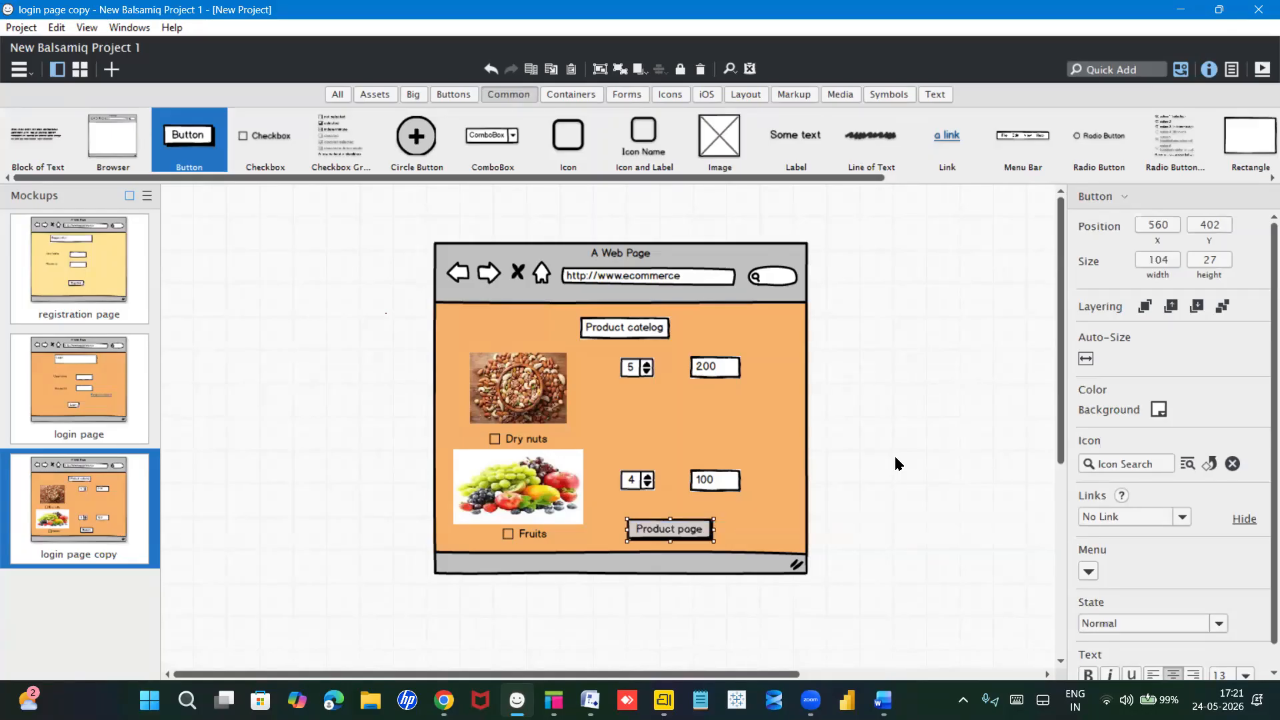
# Step: Rename the current mockup to 'product page'
pyautogui.doubleClick(92, 557)
pyautogui.write('product')
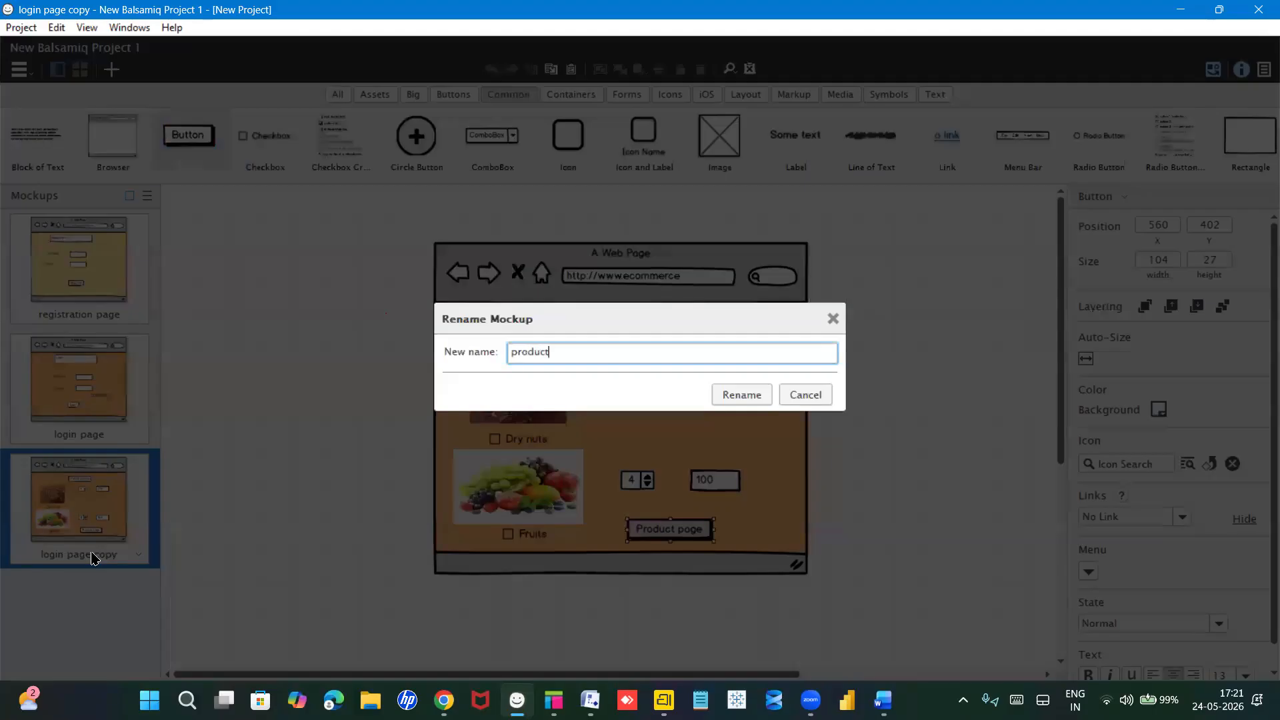
pyautogui.write(' page')
pyautogui.press('Return')
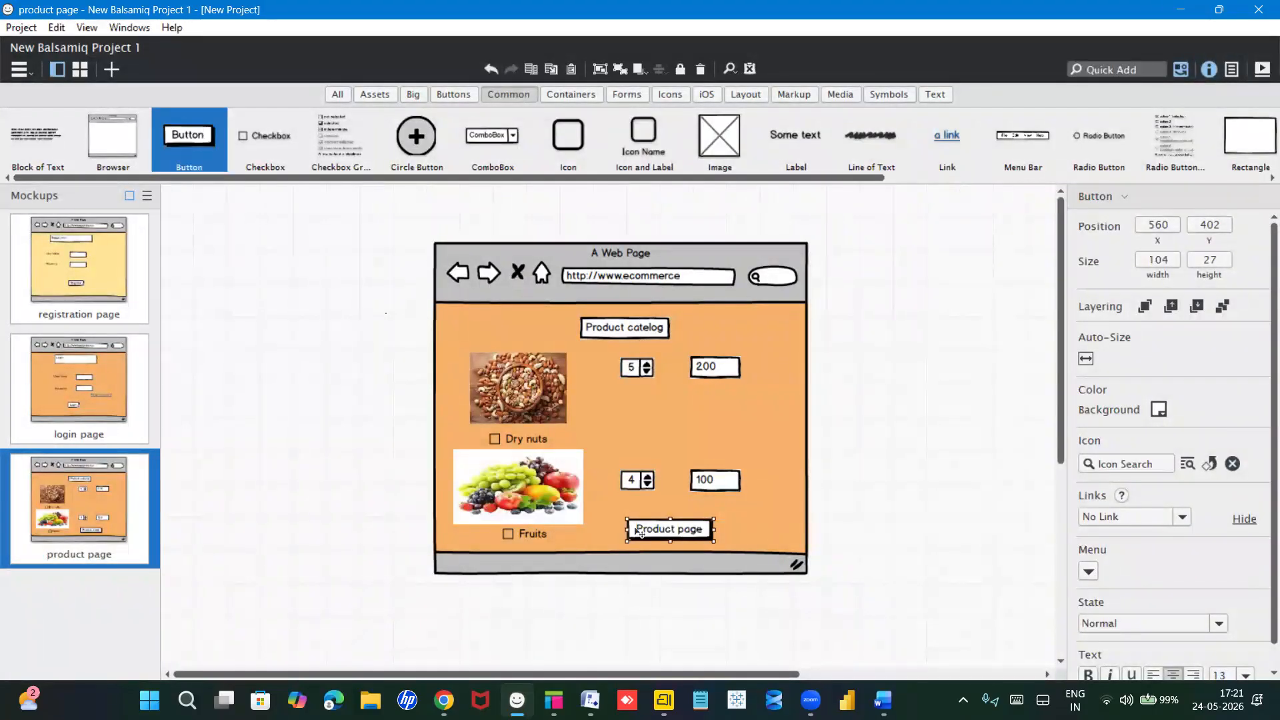
# Step: Change the new button's label to 'Add to cart'
pyautogui.doubleClick(686, 530)
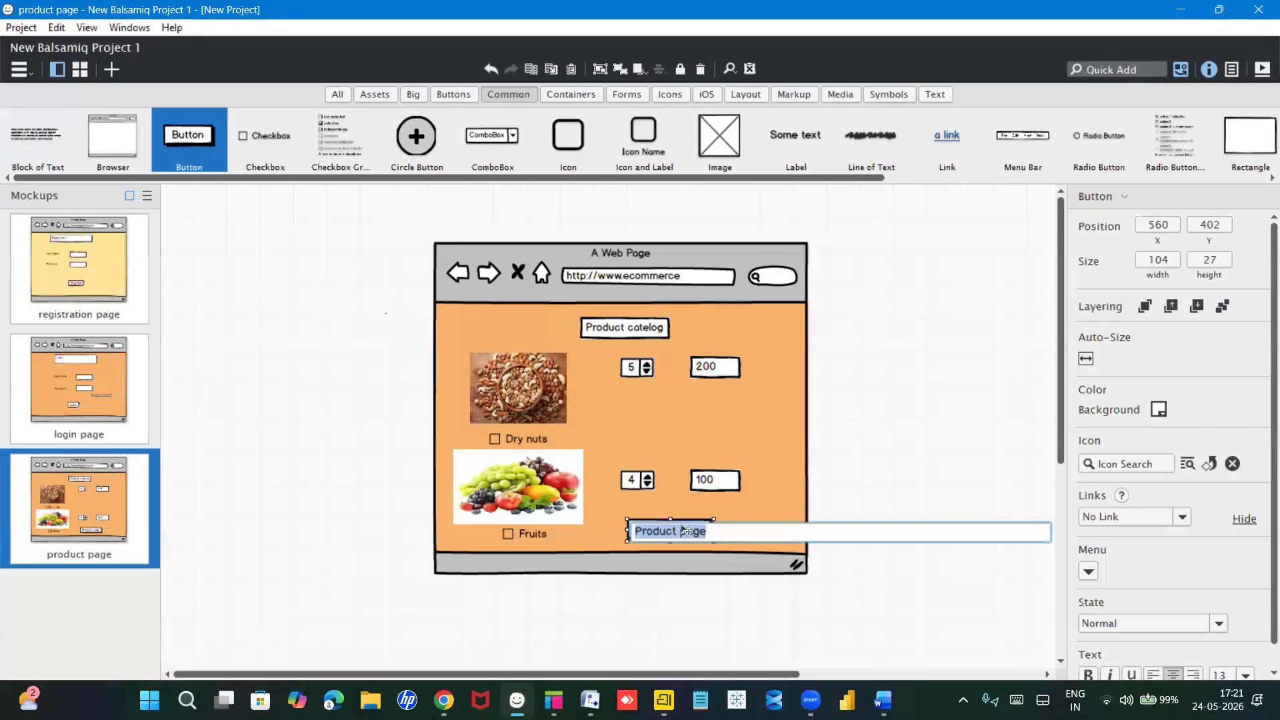
pyautogui.write('Add')
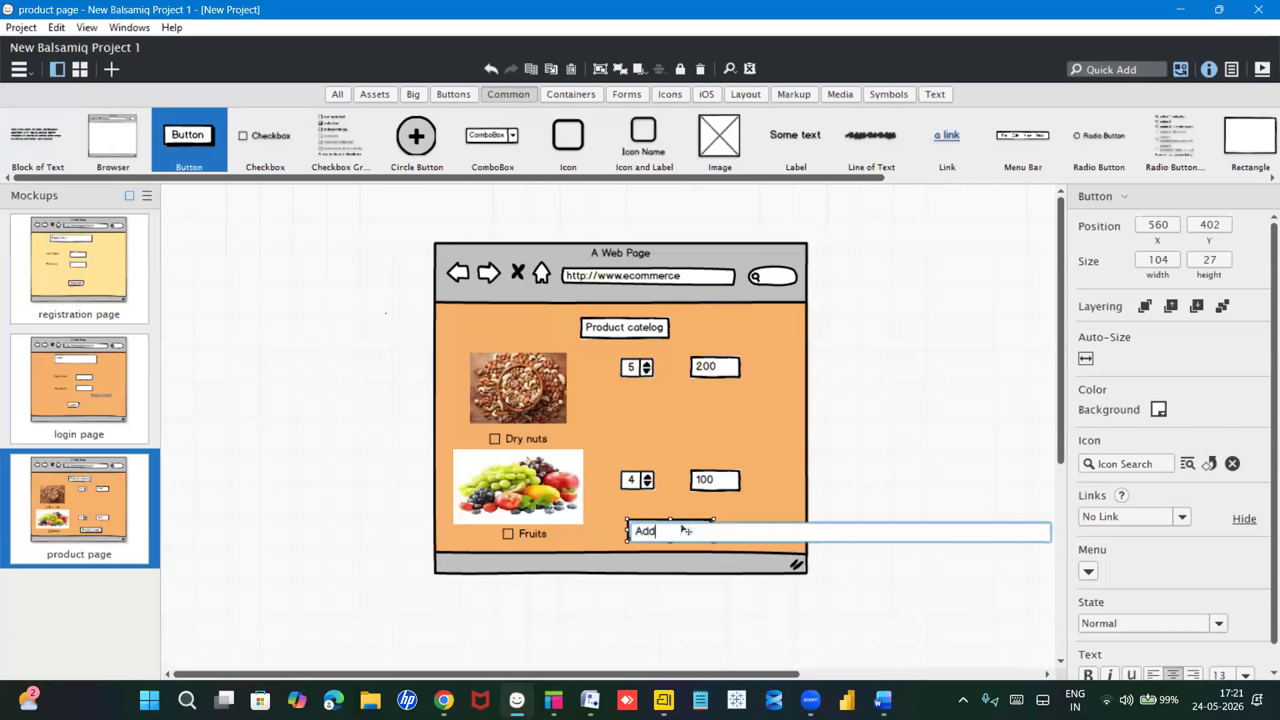
pyautogui.write(' to cart')
pyautogui.press('Return')
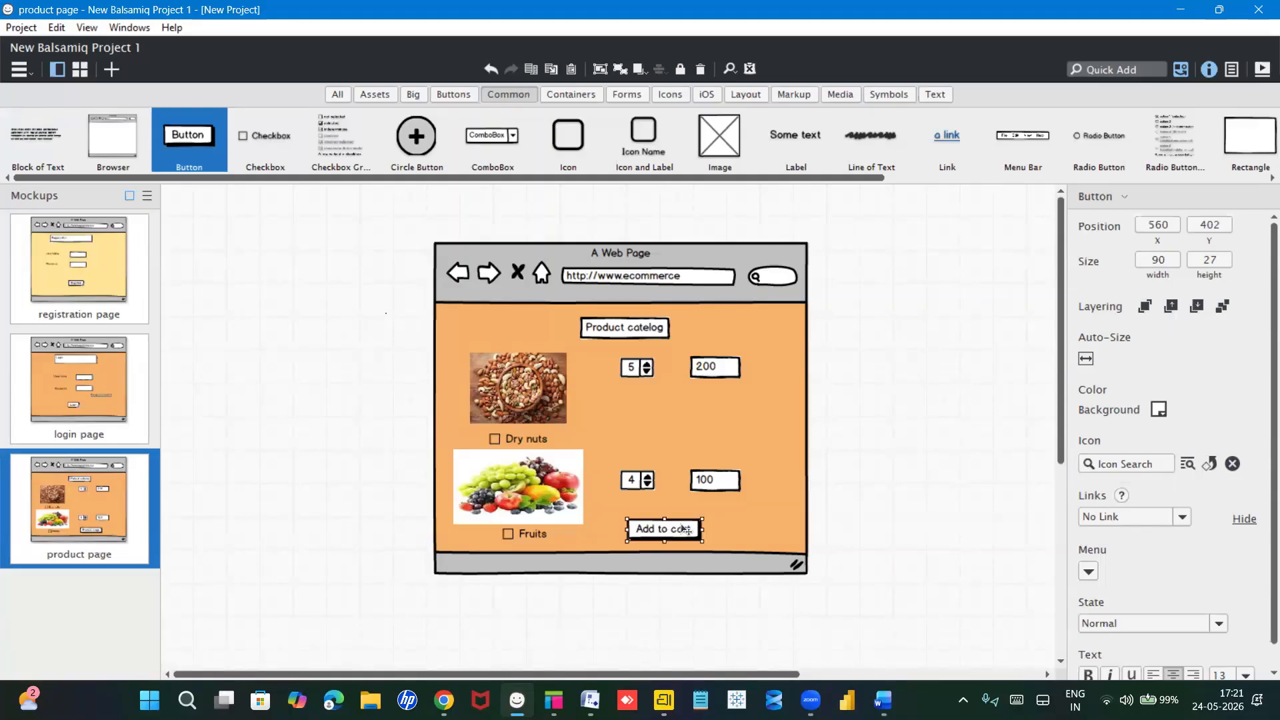
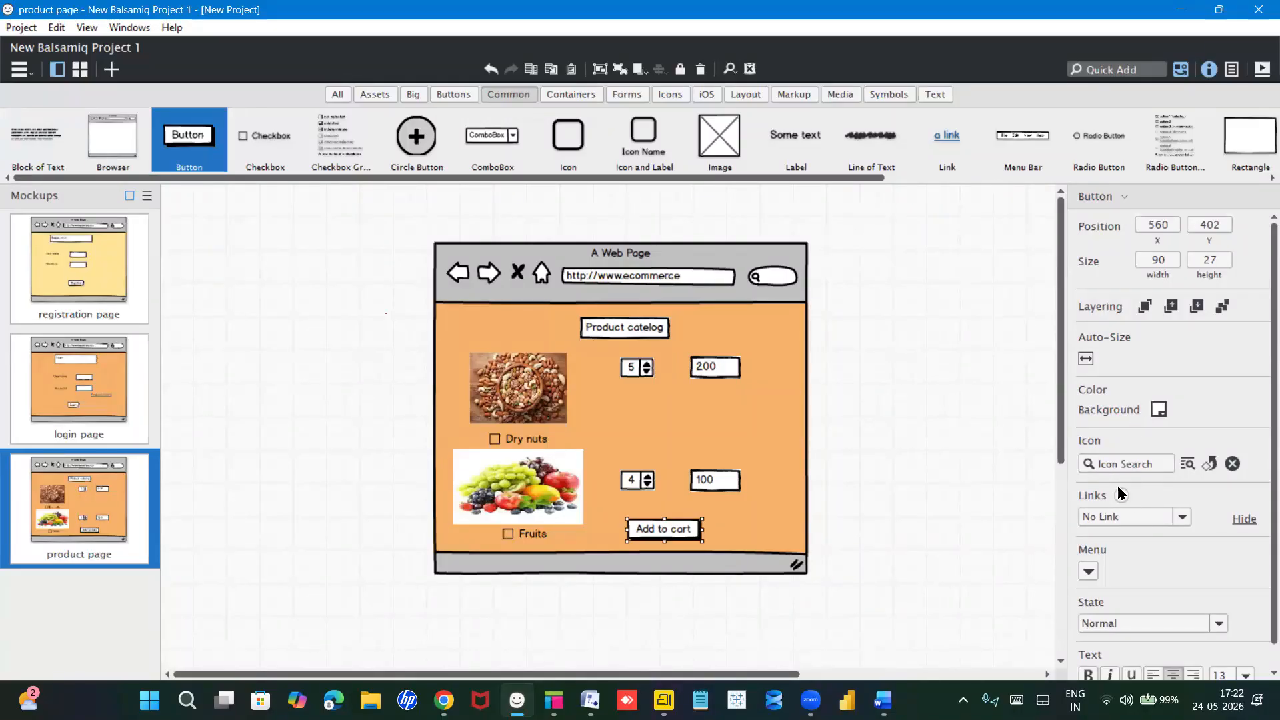
# Step: Check the Add to cart button's link targets, then duplicate the product page mockup
pyautogui.click(1180, 519)
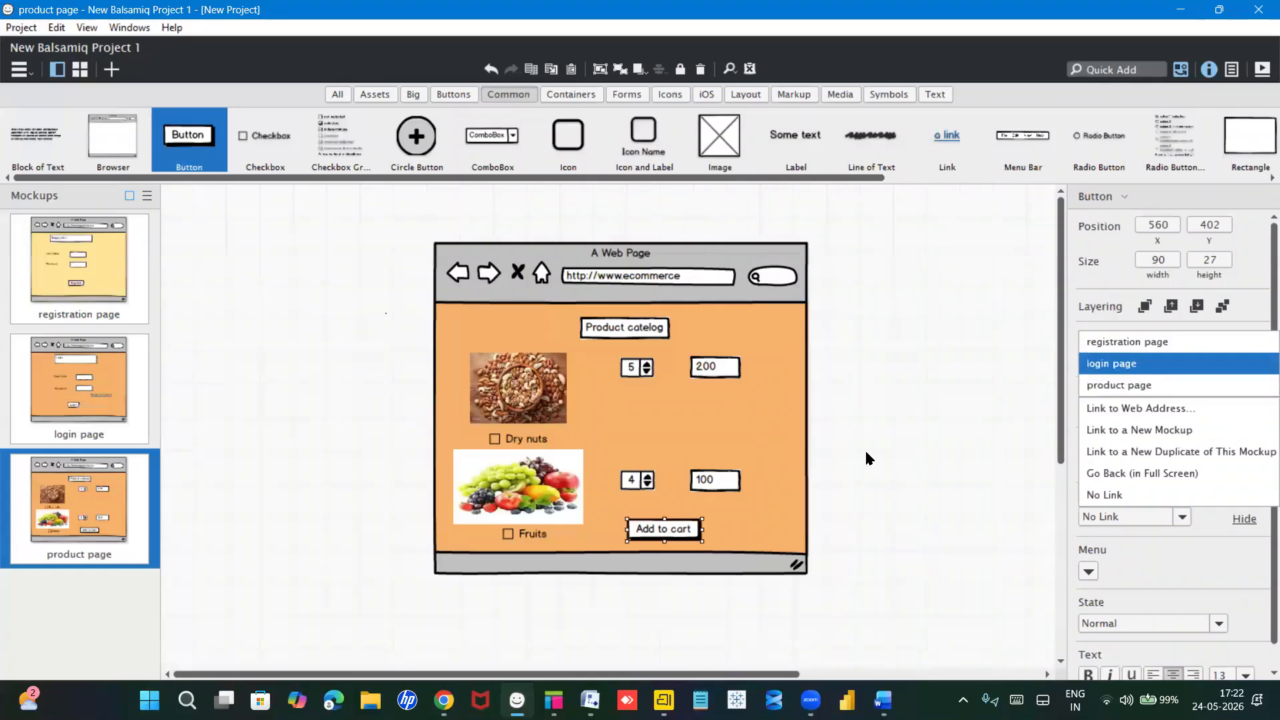
pyautogui.click(932, 515)
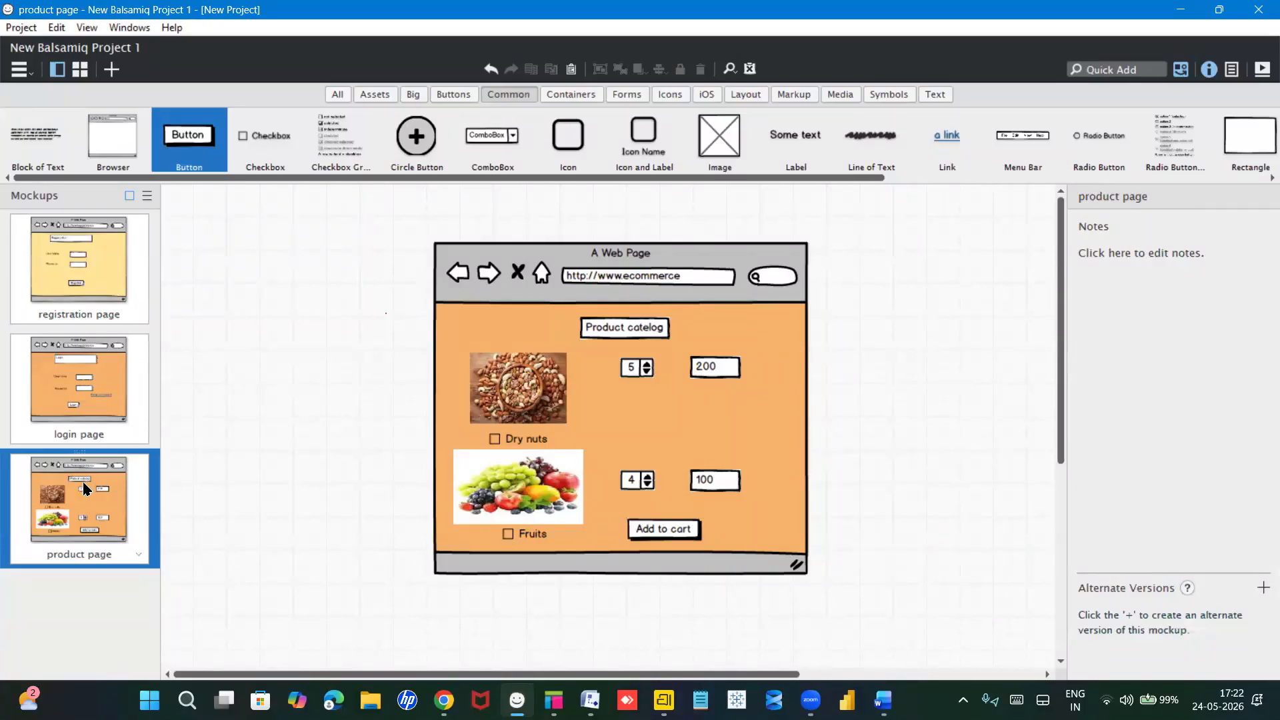
pyautogui.hotkey('ctrl', 'd')
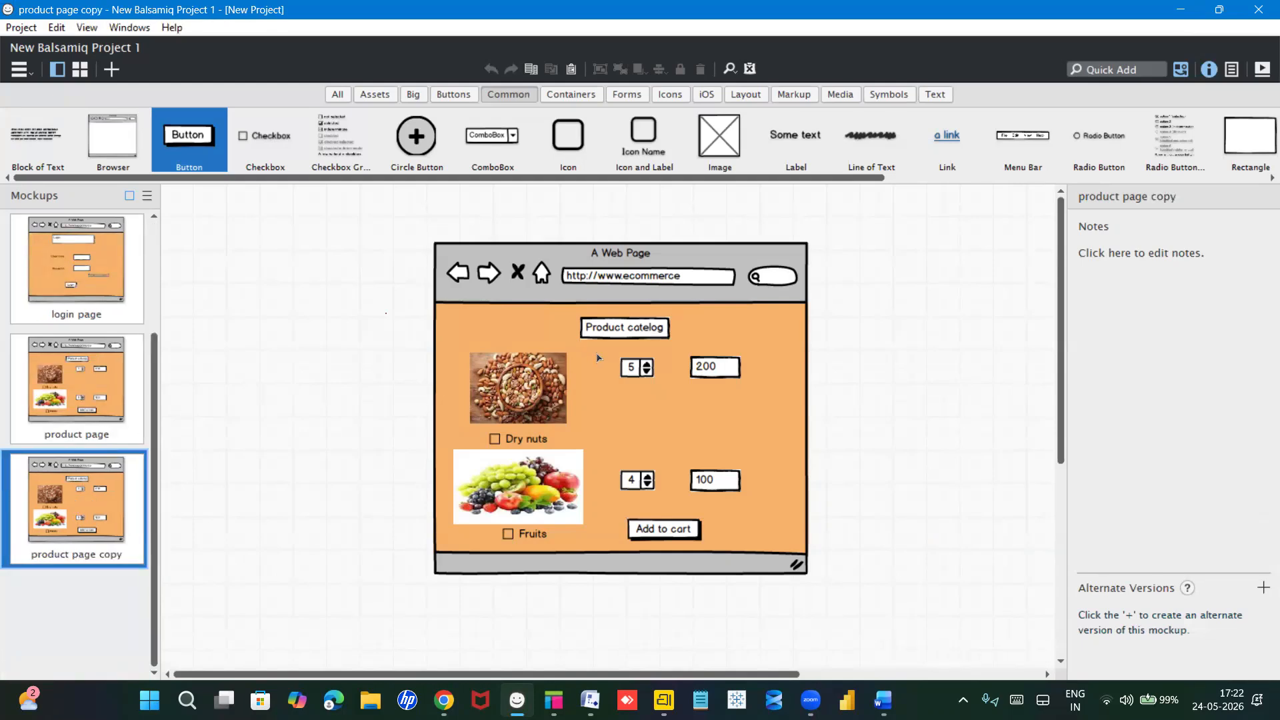
# Step: Delete the Fruits image, Fruits checkbox, 4 quantity stepper and 100 price field from the copy
pyautogui.click(545, 487)
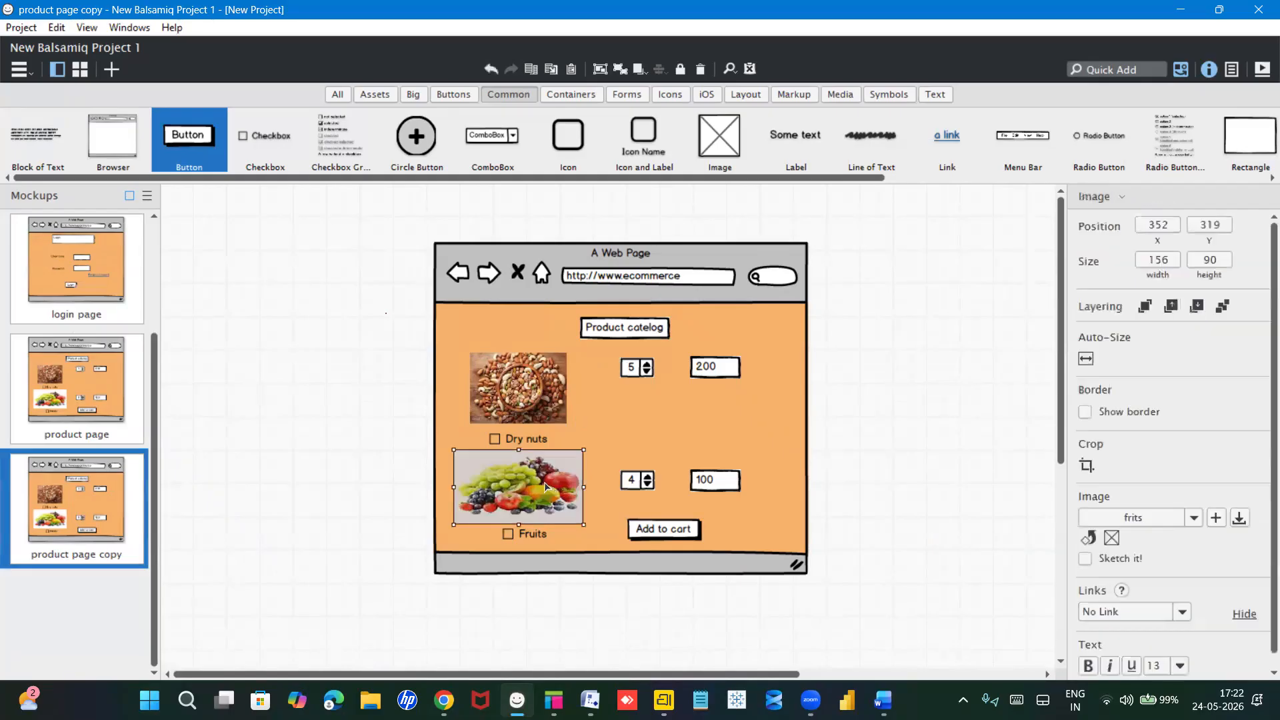
pyautogui.press('Delete')
pyautogui.click(526, 533)
pyautogui.press('Delete')
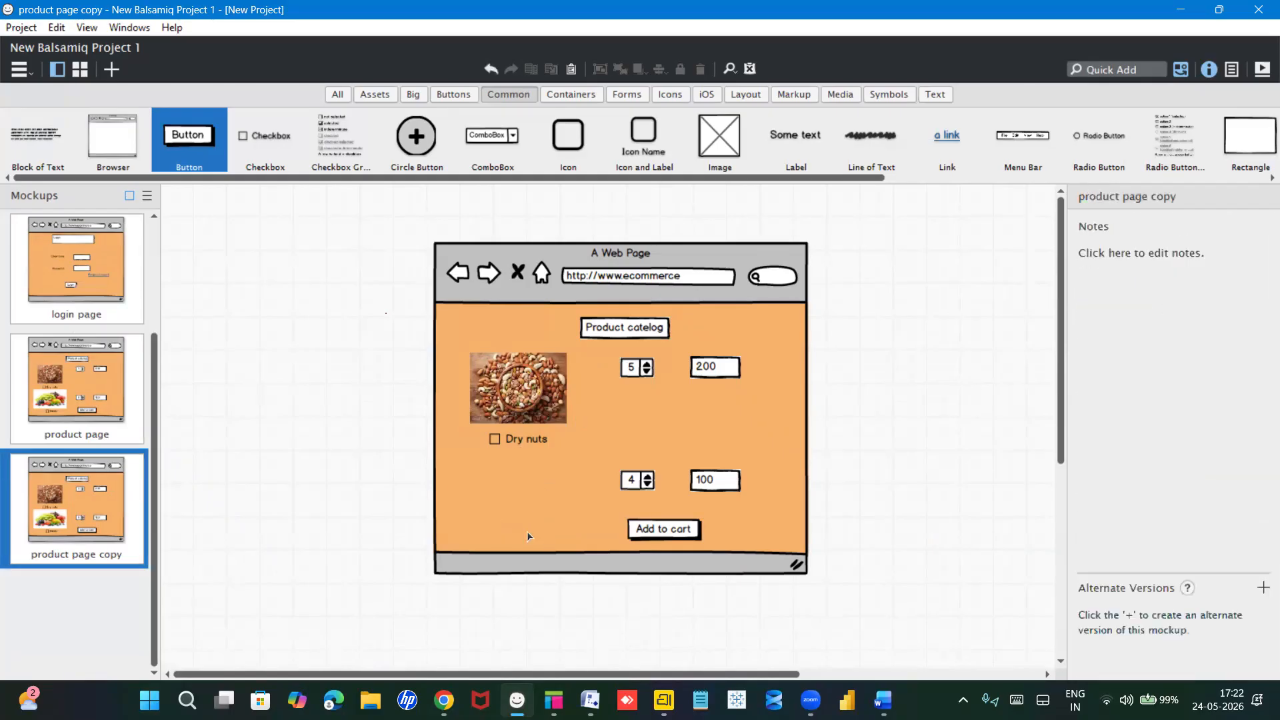
pyautogui.click(641, 482)
pyautogui.press('Delete')
pyautogui.click(718, 484)
pyautogui.press('Delete')
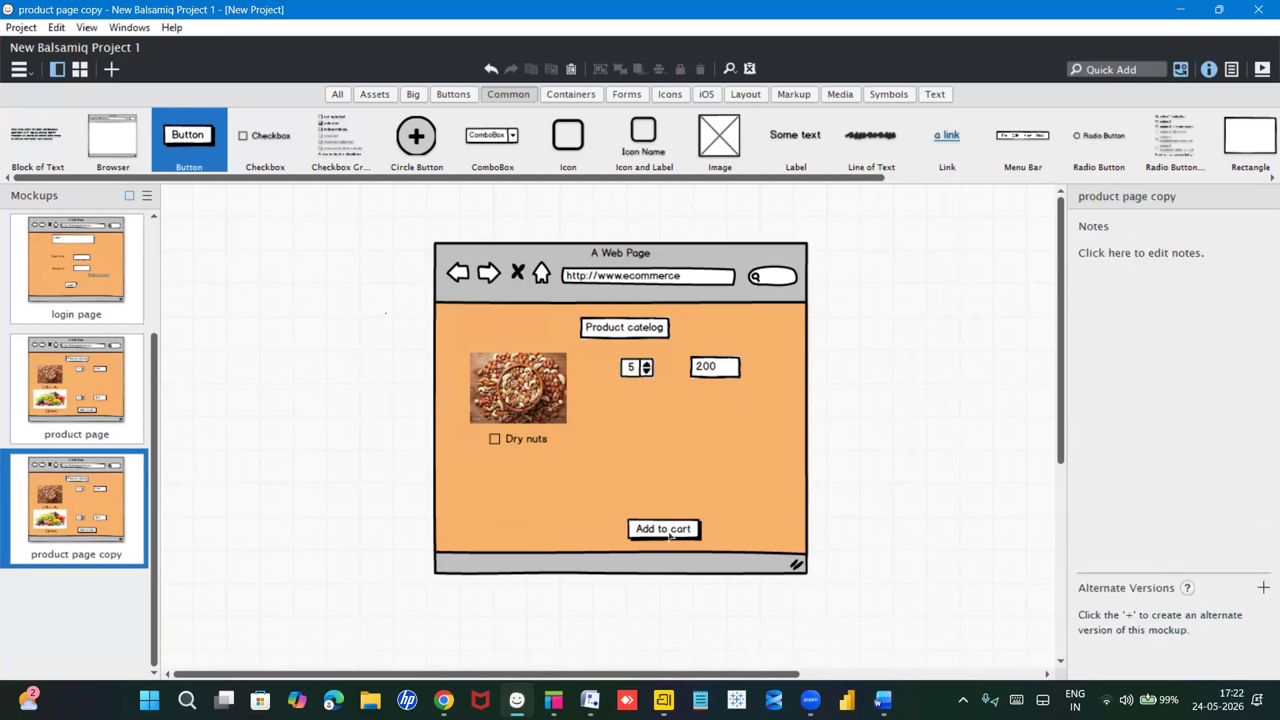
# Step: Rearrange the Add to cart button, 5 stepper and 200 field around the Dry nuts image
pyautogui.moveTo(670, 535); pyautogui.dragTo(623, 497)
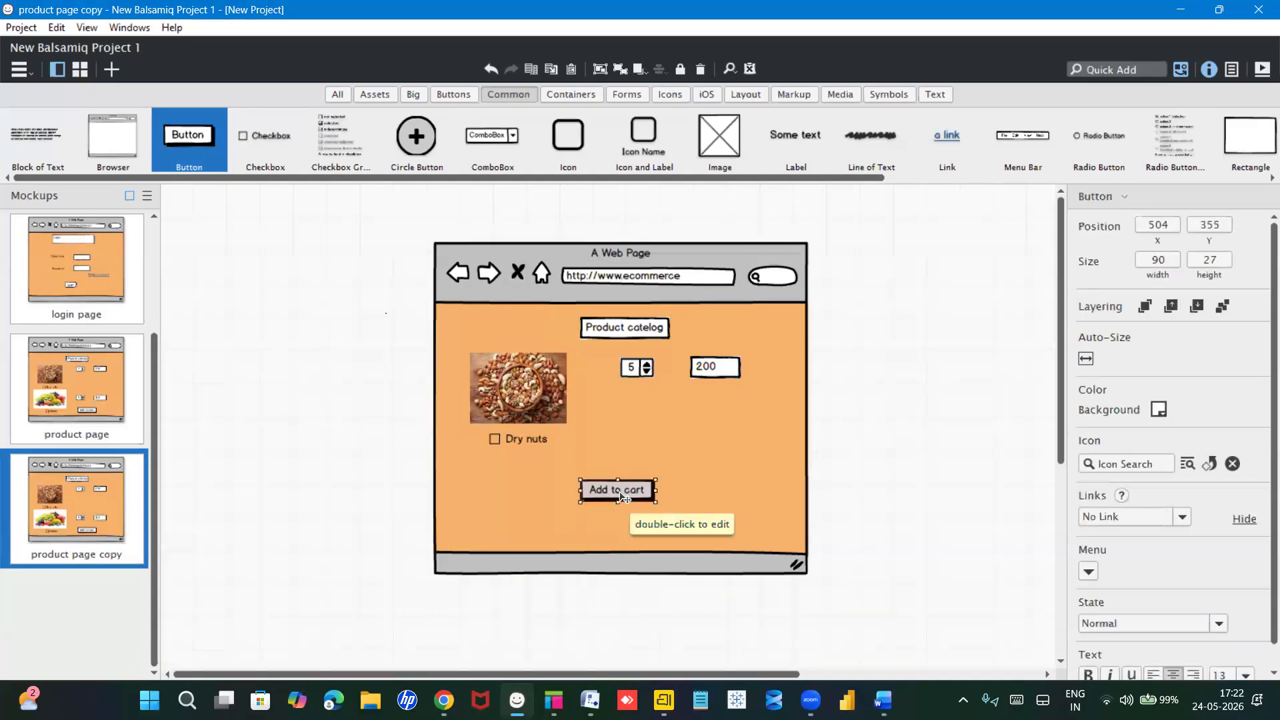
pyautogui.moveTo(638, 371); pyautogui.dragTo(633, 391)
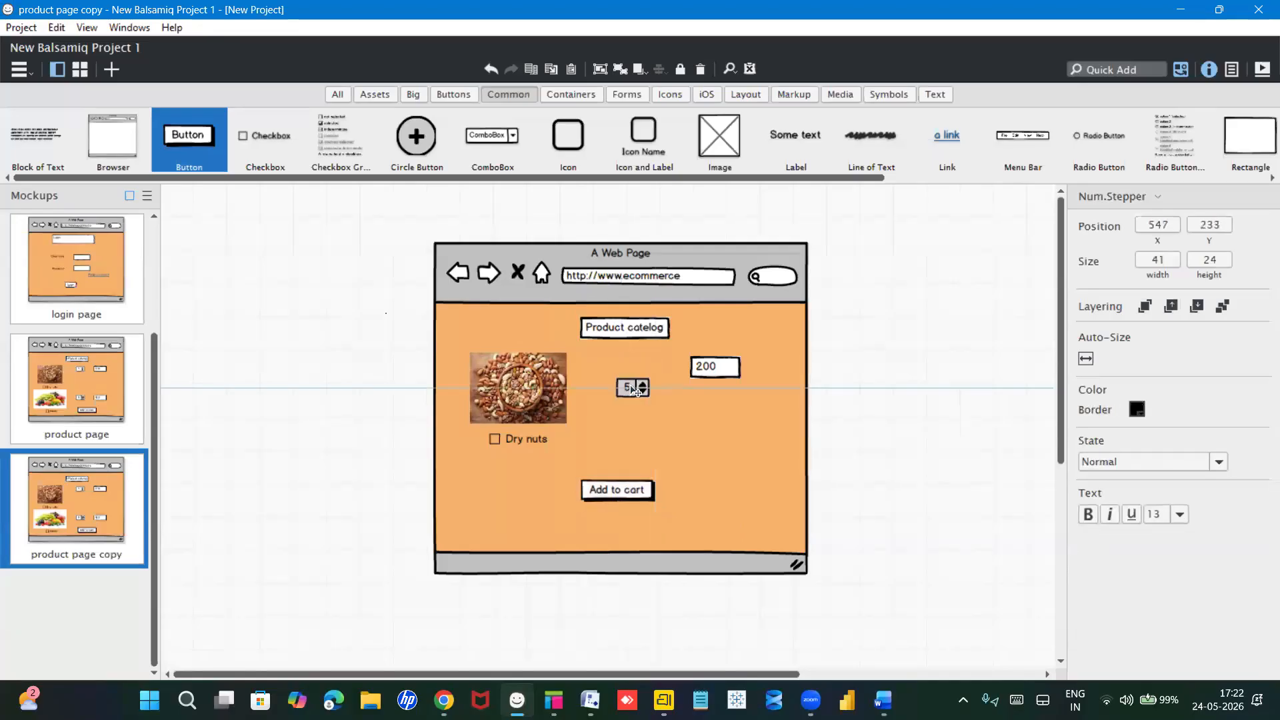
pyautogui.moveTo(729, 369); pyautogui.dragTo(740, 389)
# Step: Change the 'Product catelog' heading to 'Add to cart' and return to the product page
pyautogui.click(623, 329)
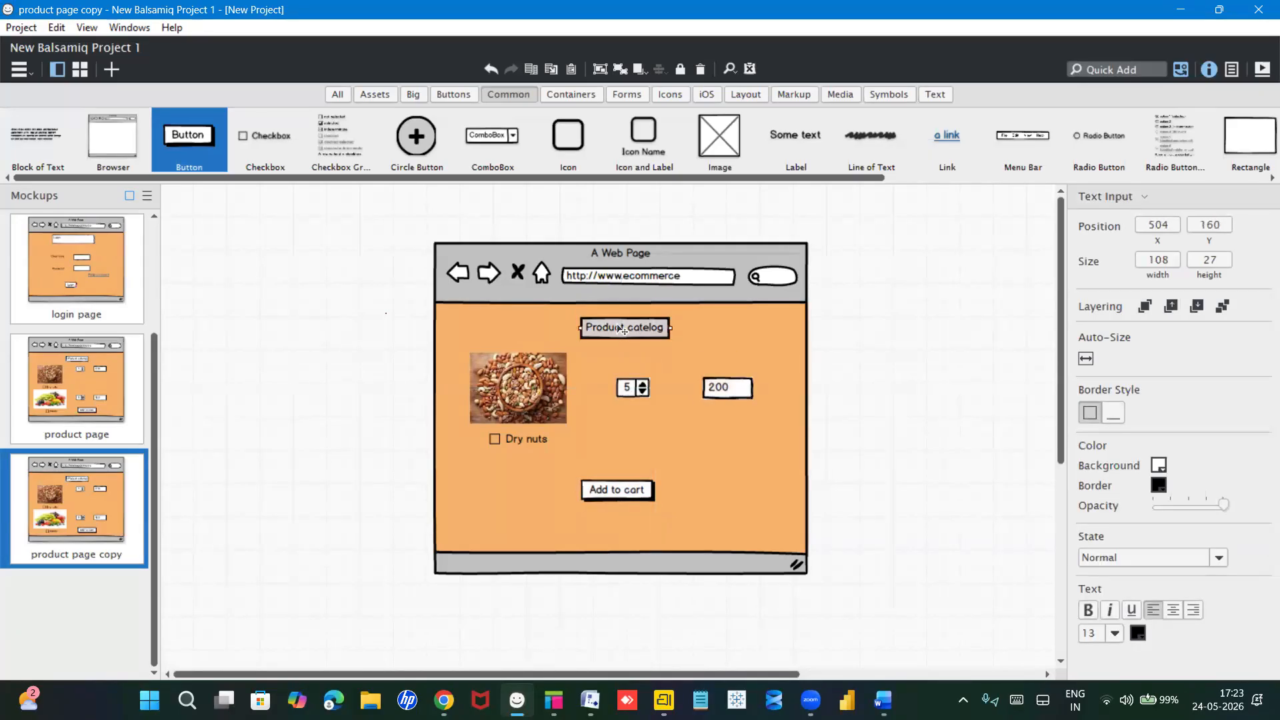
pyautogui.doubleClick(622, 329)
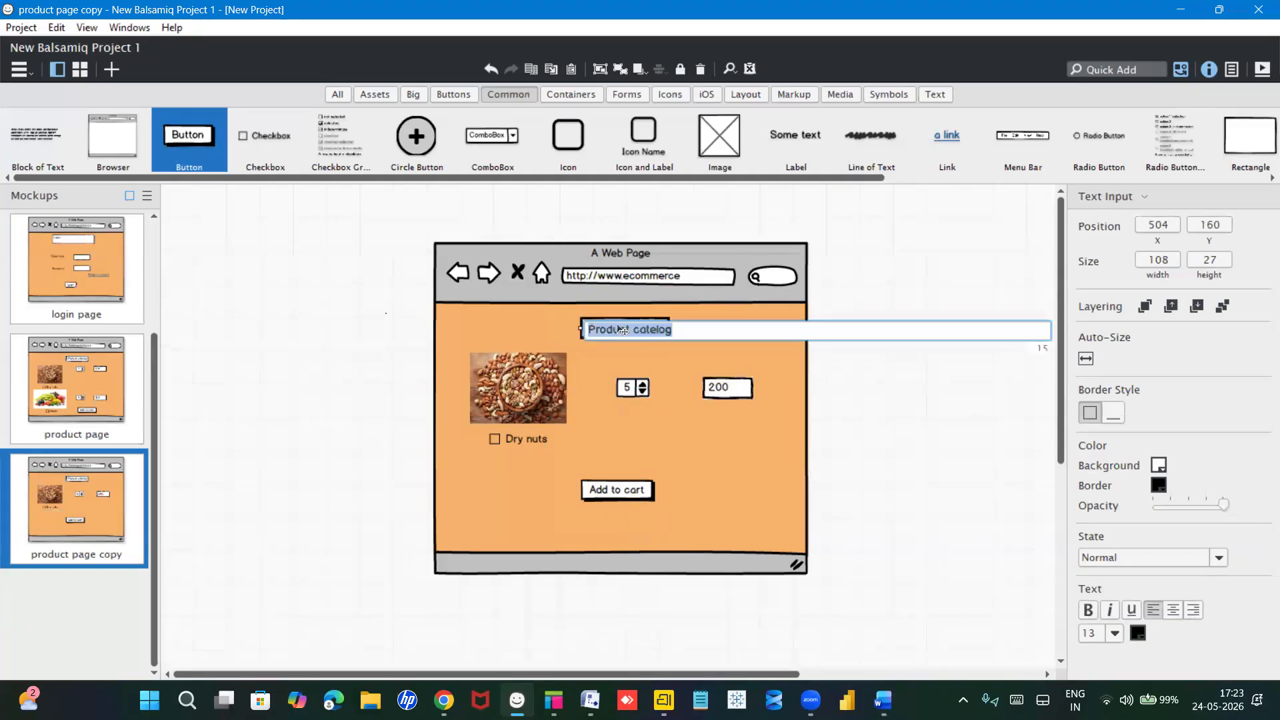
pyautogui.write('Add ')
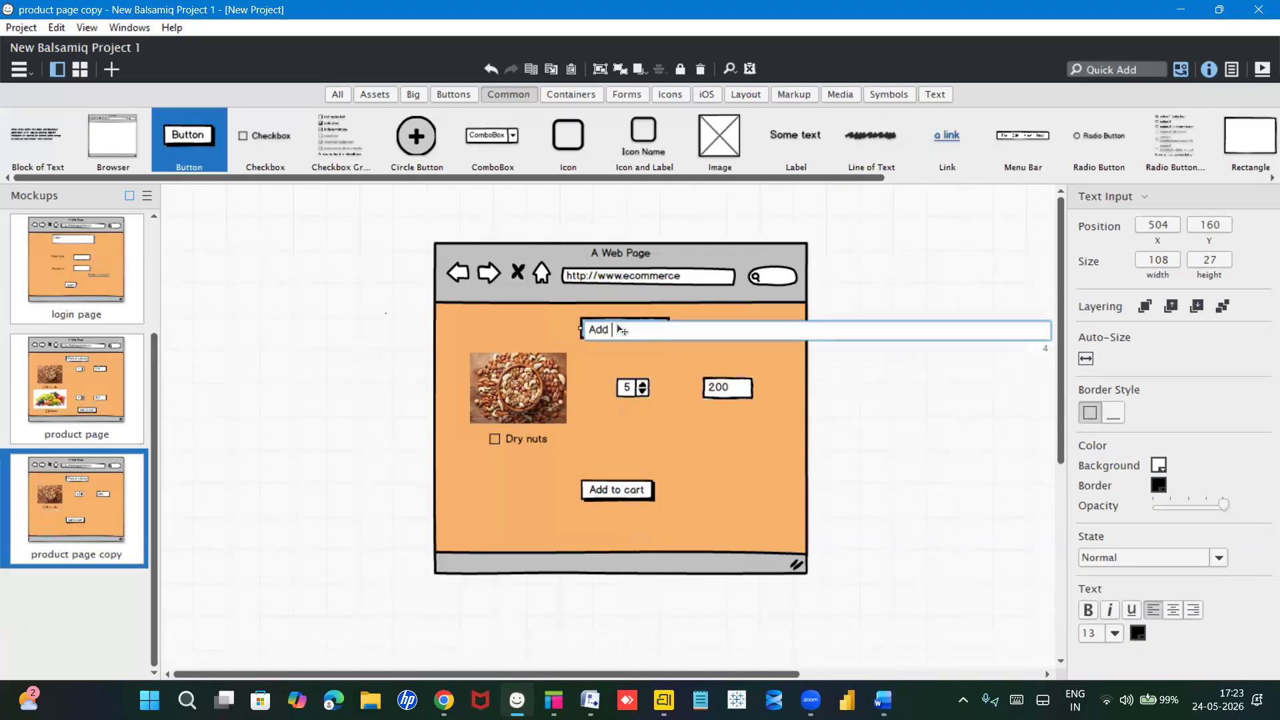
pyautogui.write('to cart')
pyautogui.press('Return')
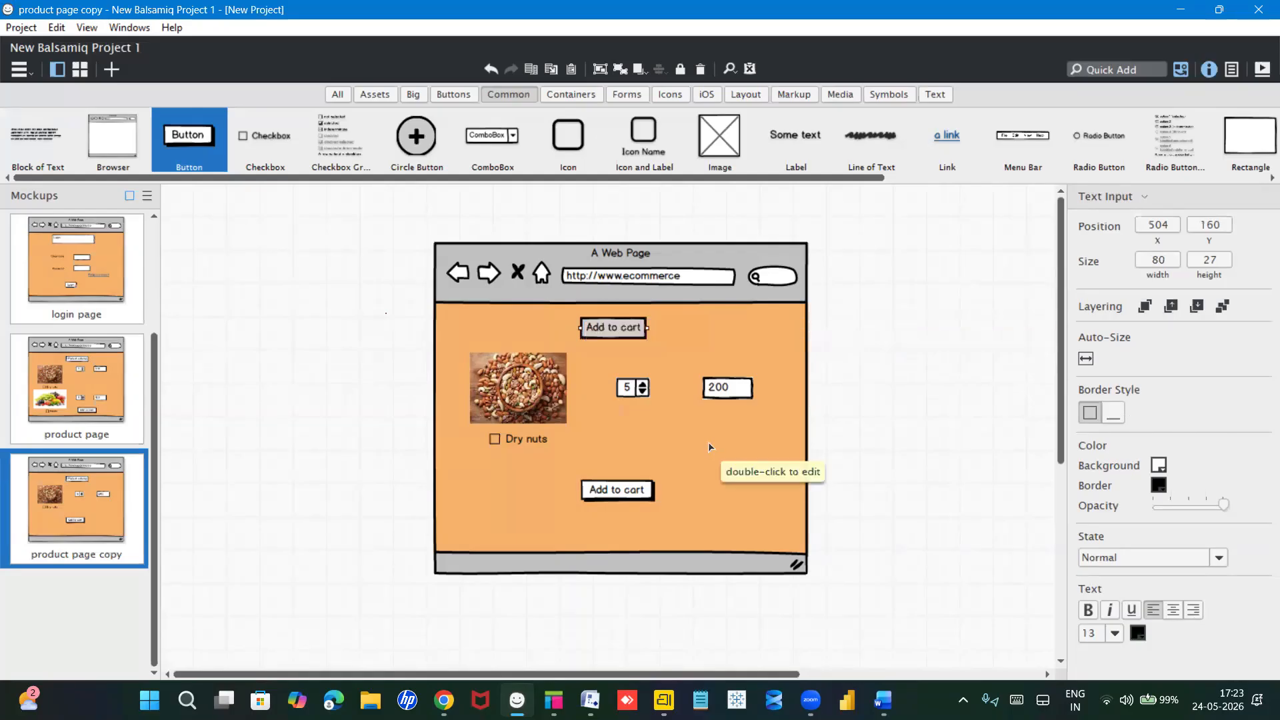
pyautogui.click(92, 381)
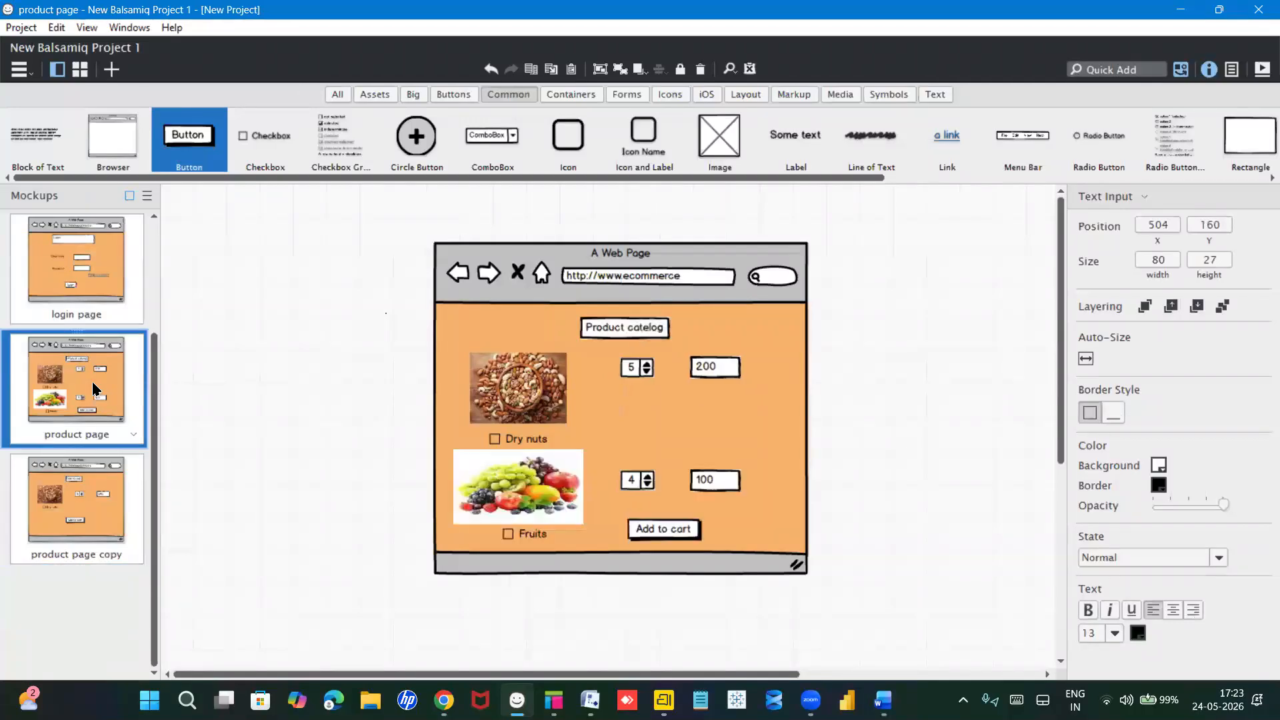
# Step: Link the product page's Add to cart button to the product page copy
pyautogui.click(665, 533)
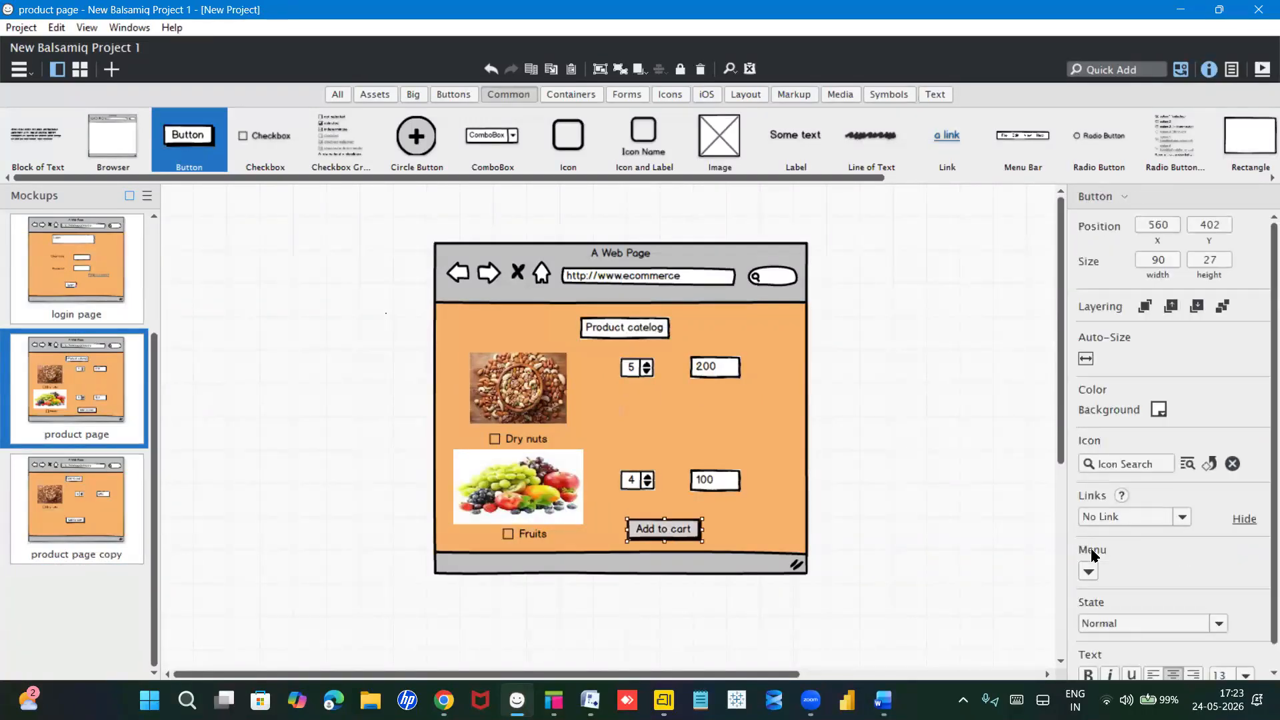
pyautogui.click(1181, 518)
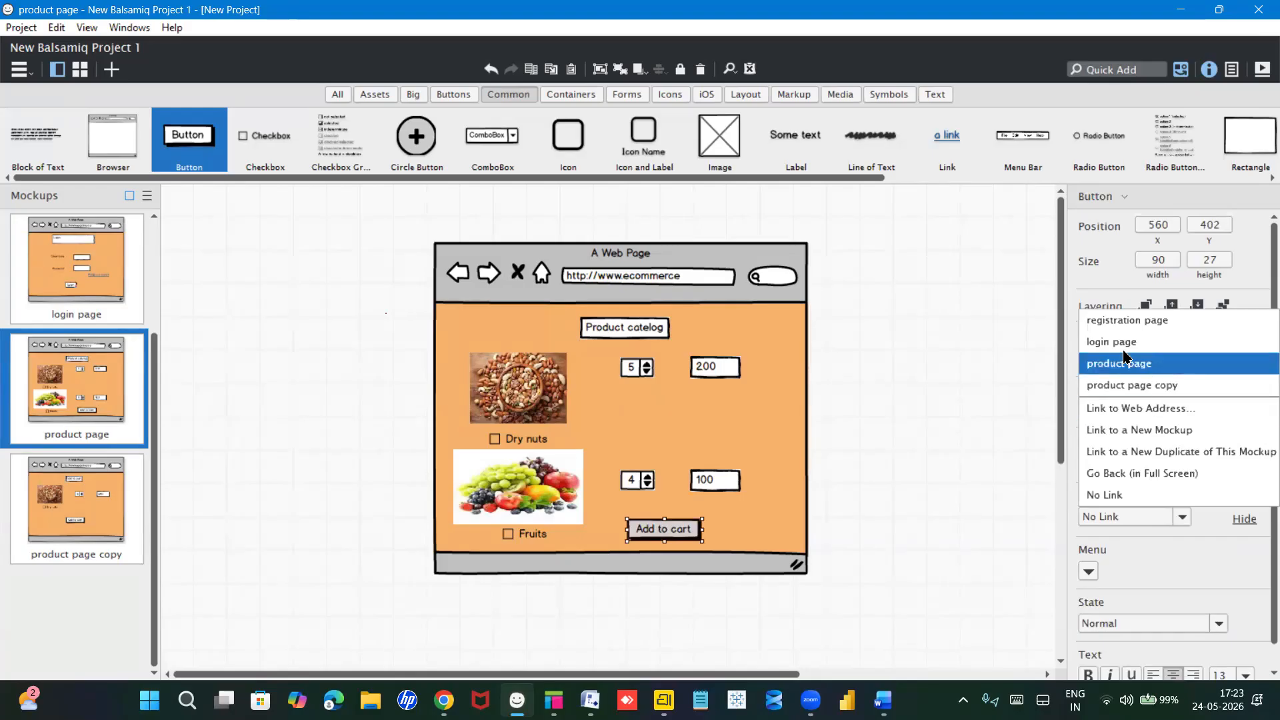
pyautogui.click(1158, 386)
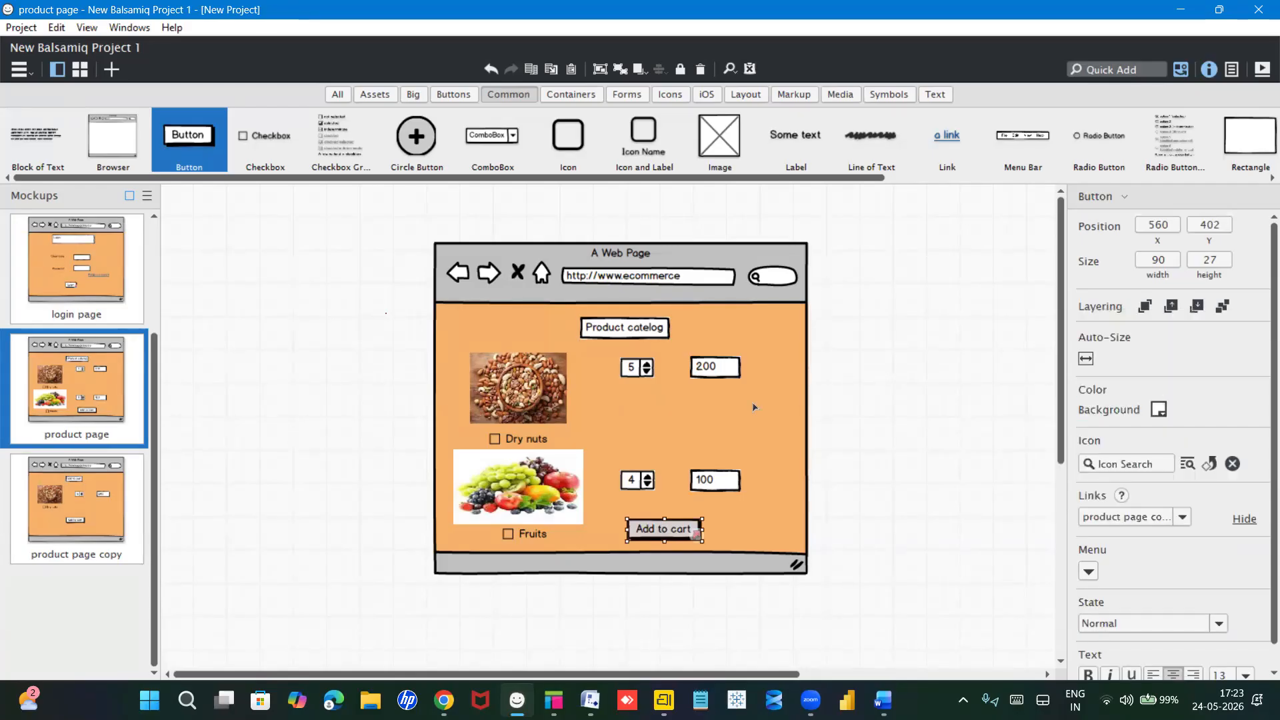
# Step: Rename the product page copy mockup to 'Add to cart page'
pyautogui.click(83, 495)
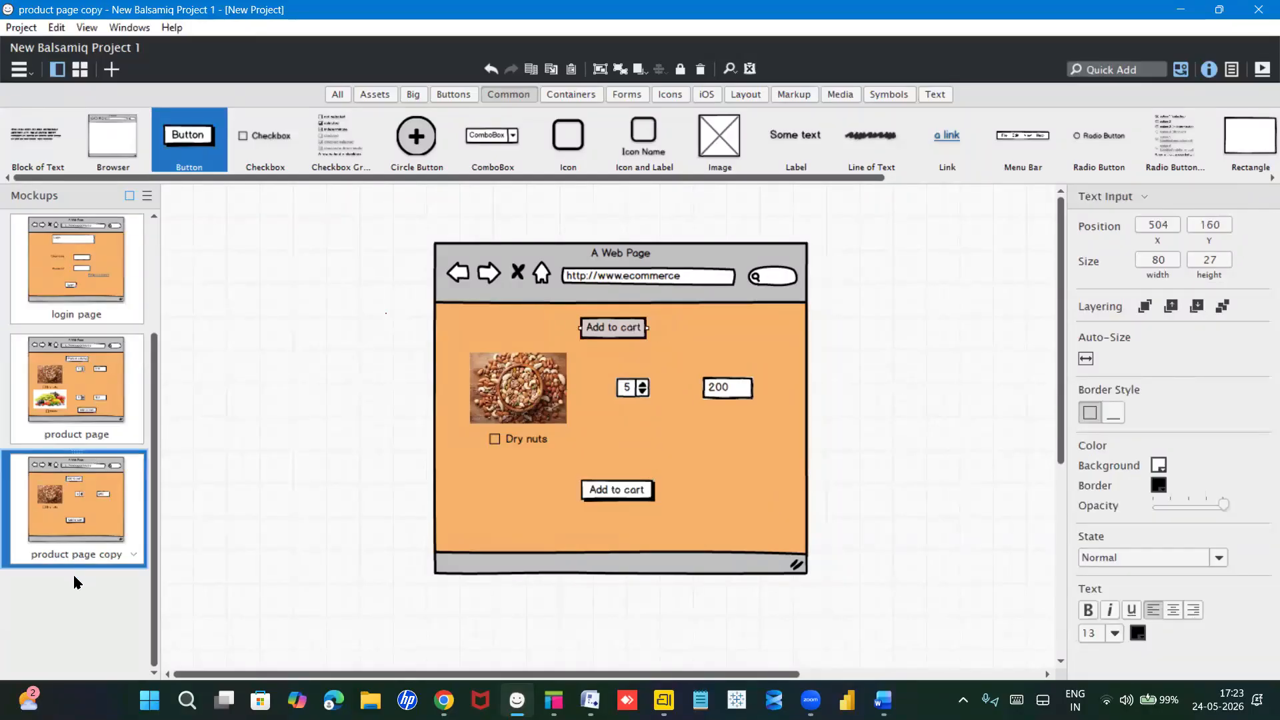
pyautogui.doubleClick(80, 557)
pyautogui.write('Add ')
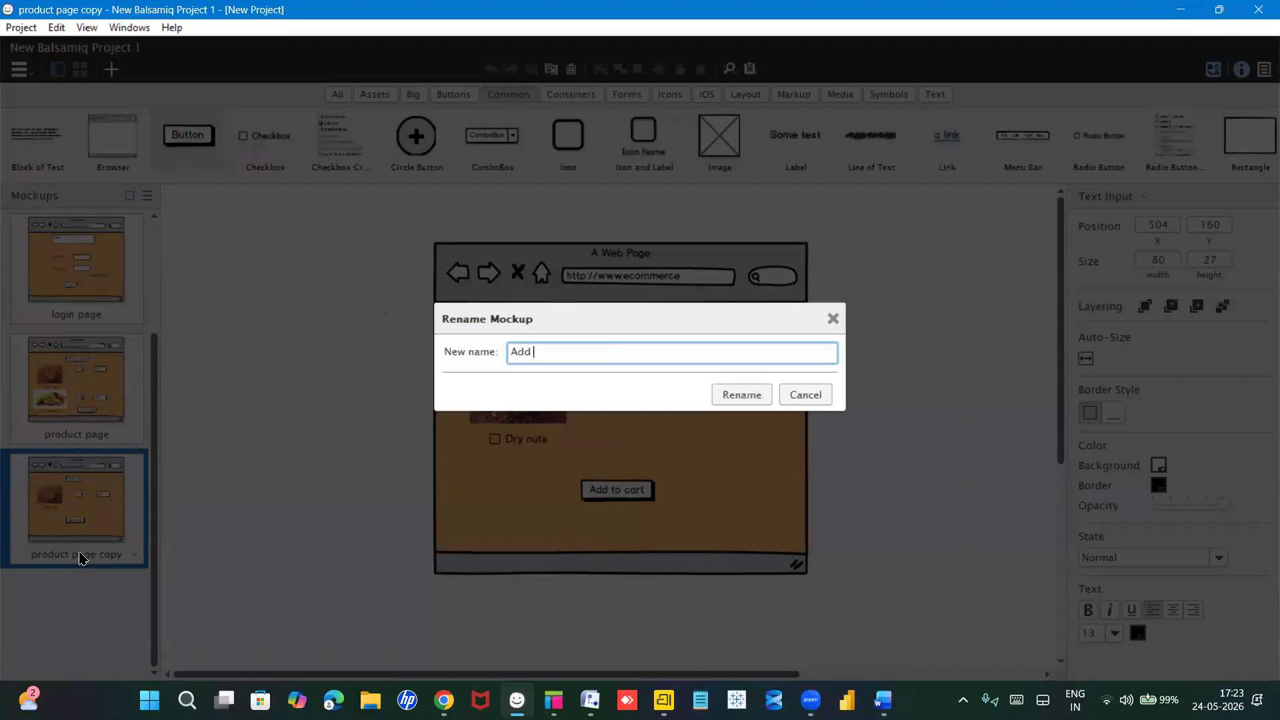
pyautogui.write('to cart page')
pyautogui.press('Return')
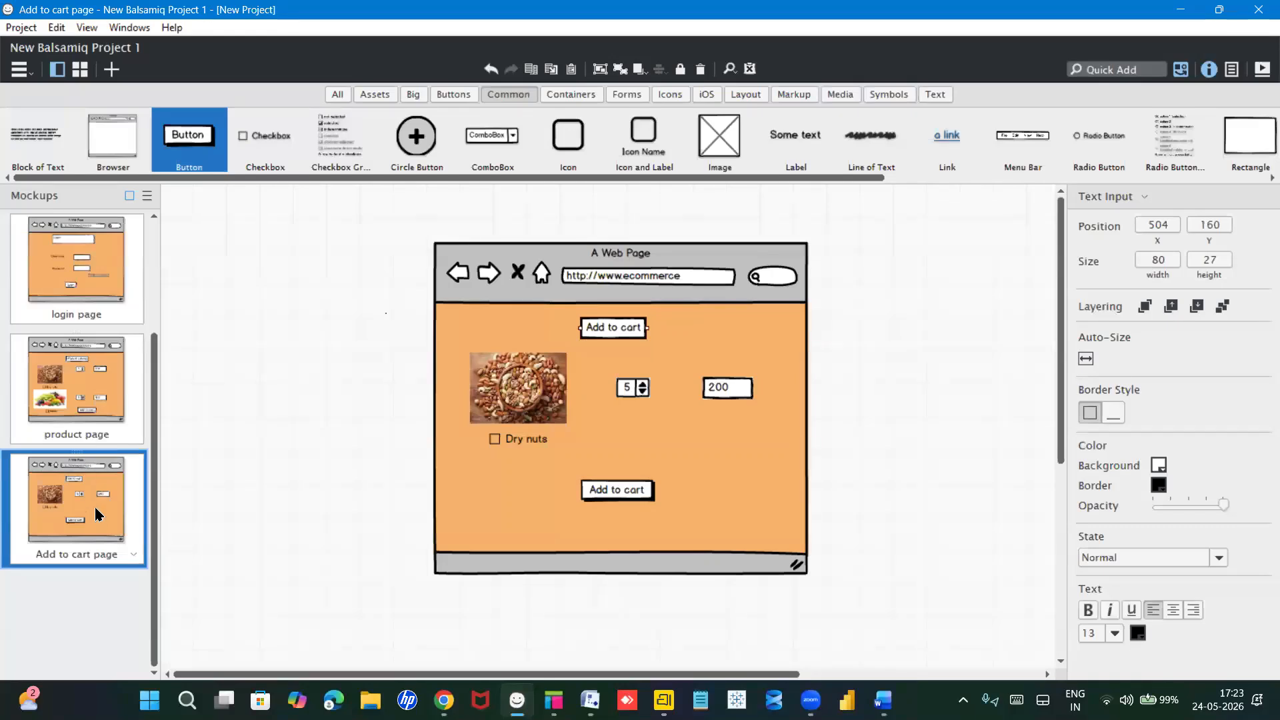
# Step: Duplicate the Add to cart page mockup and name the copy 'Payment page'
pyautogui.moveTo(97, 512); pyautogui.dragTo(94, 512)
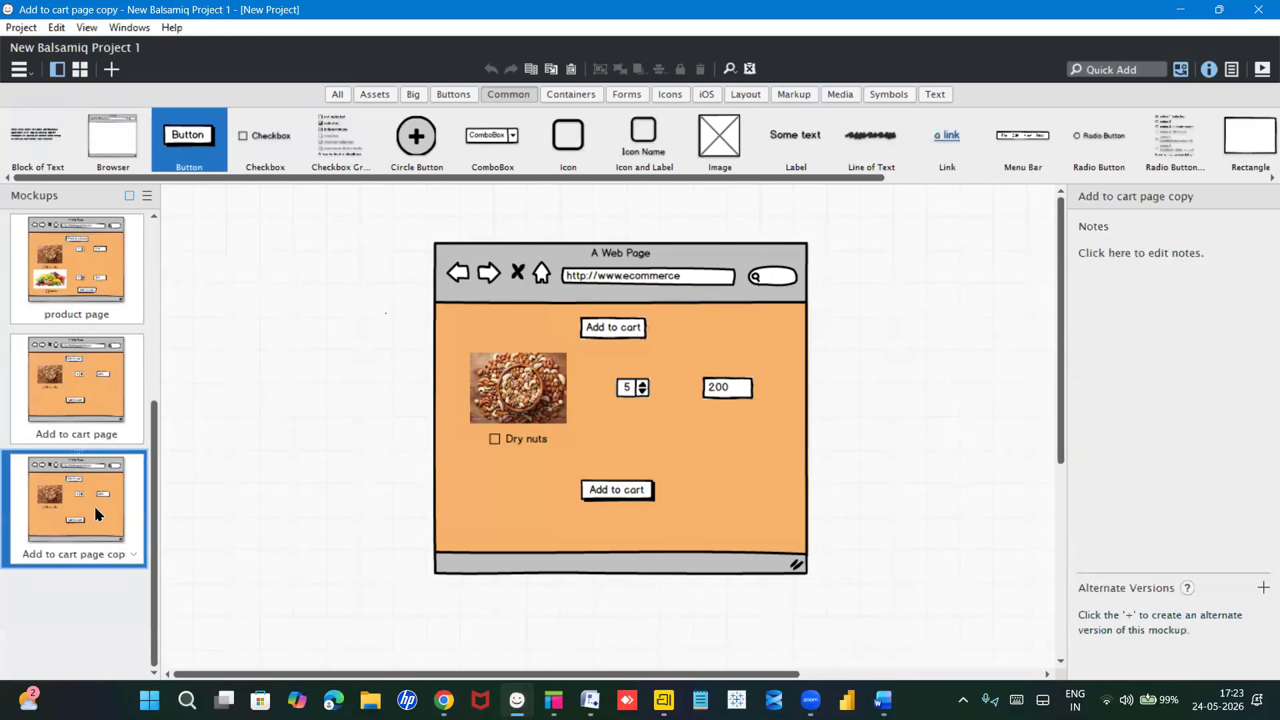
pyautogui.doubleClick(94, 512)
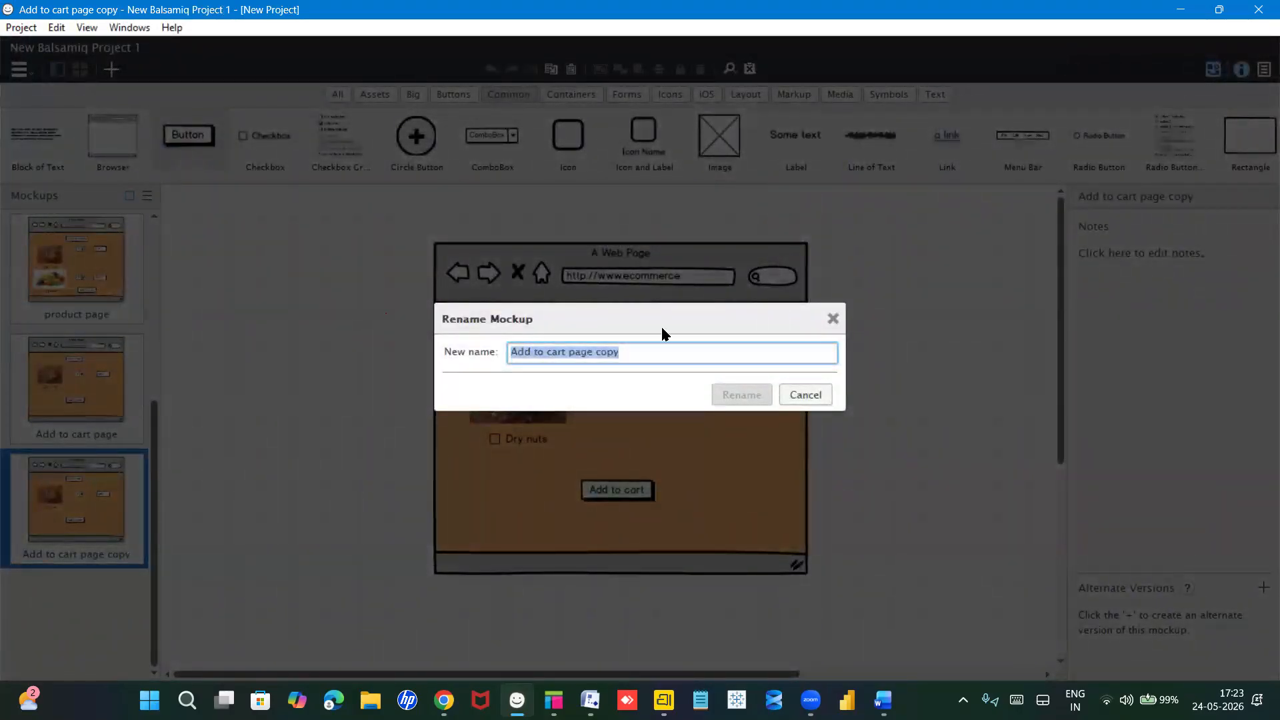
pyautogui.write('Pay')
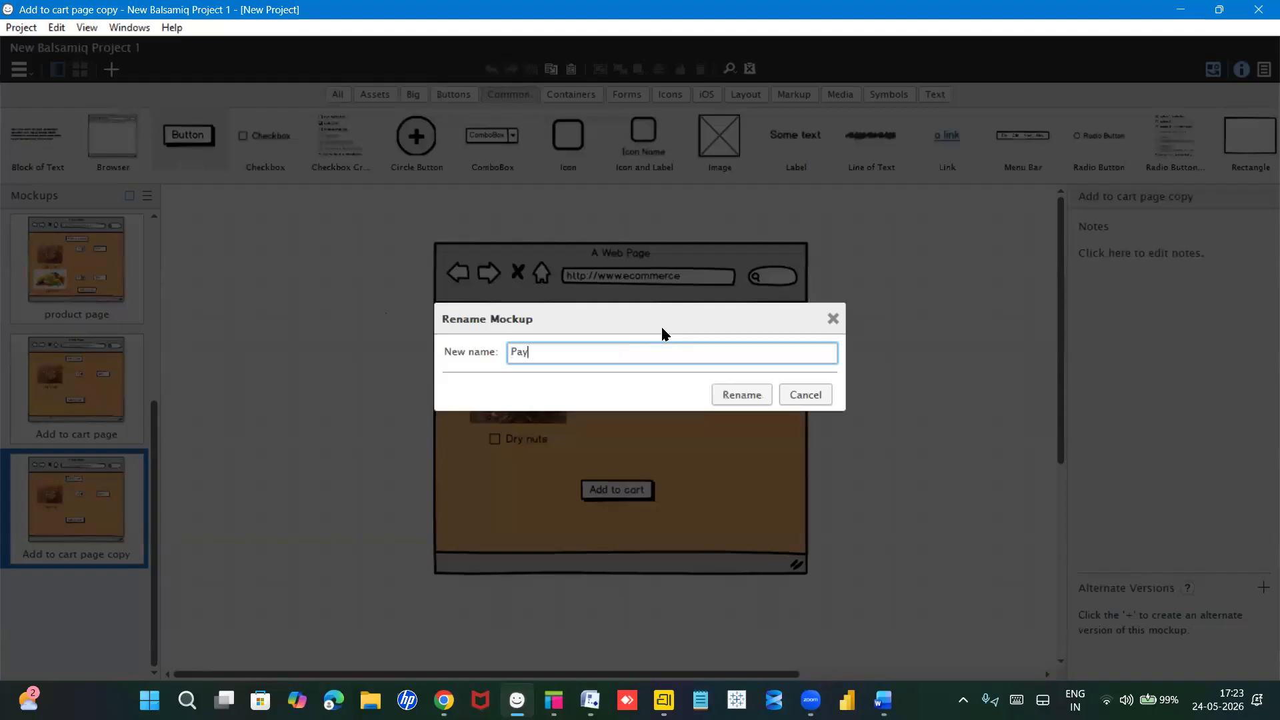
pyautogui.write('ment page')
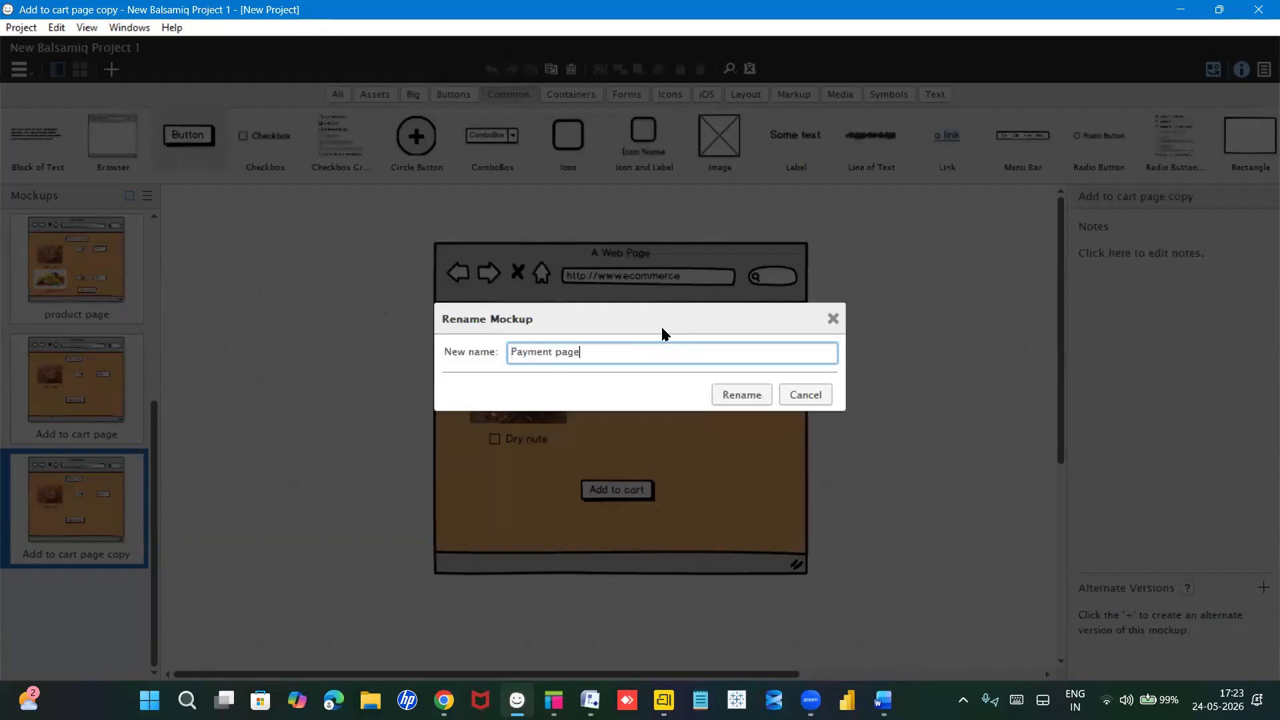
pyautogui.press('Return')
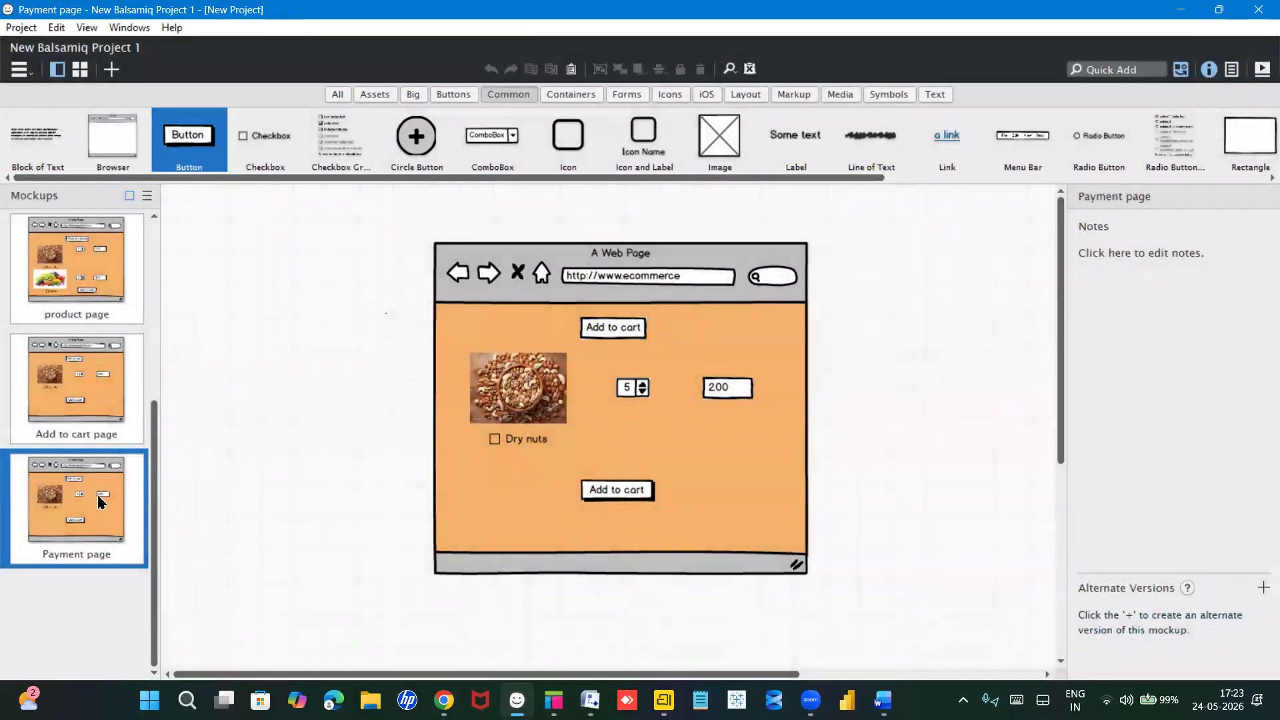
# Step: Delete the dry nuts image, 5 stepper, 200 price field, Dry nuts checkbox and Add to cart button
pyautogui.click(539, 390)
pyautogui.press('Delete')
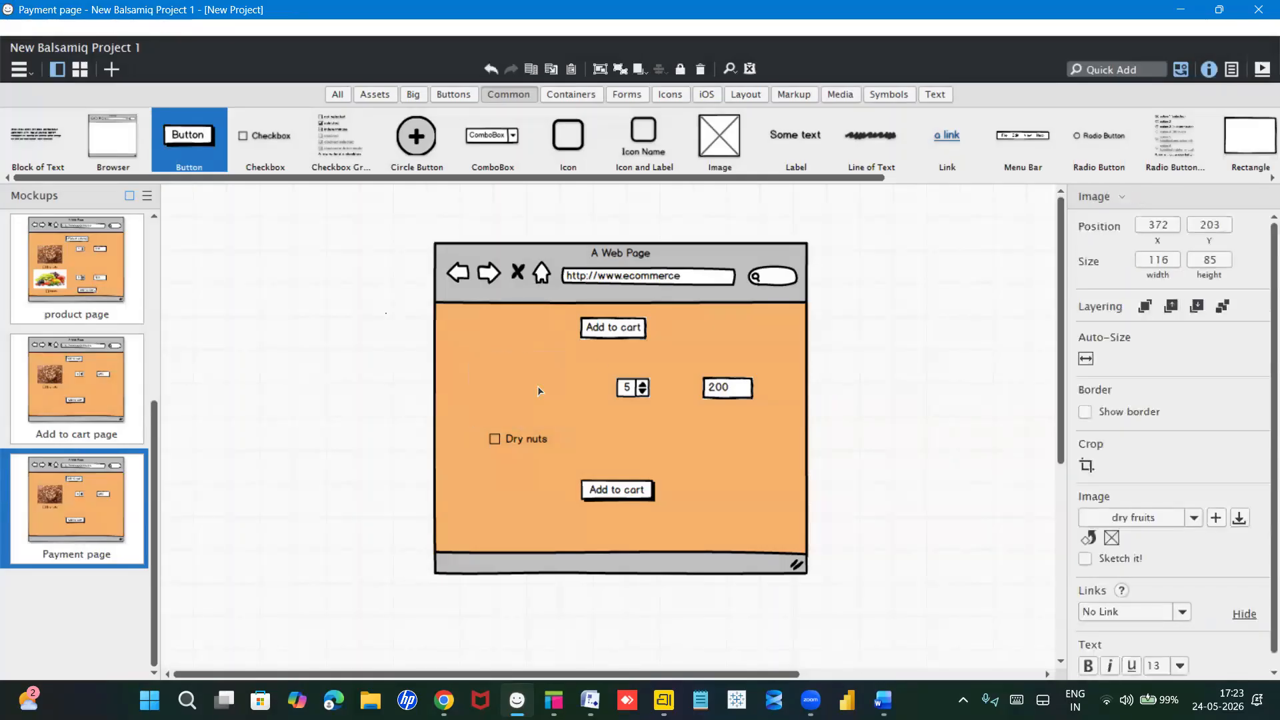
pyautogui.click(629, 390)
pyautogui.press('Delete')
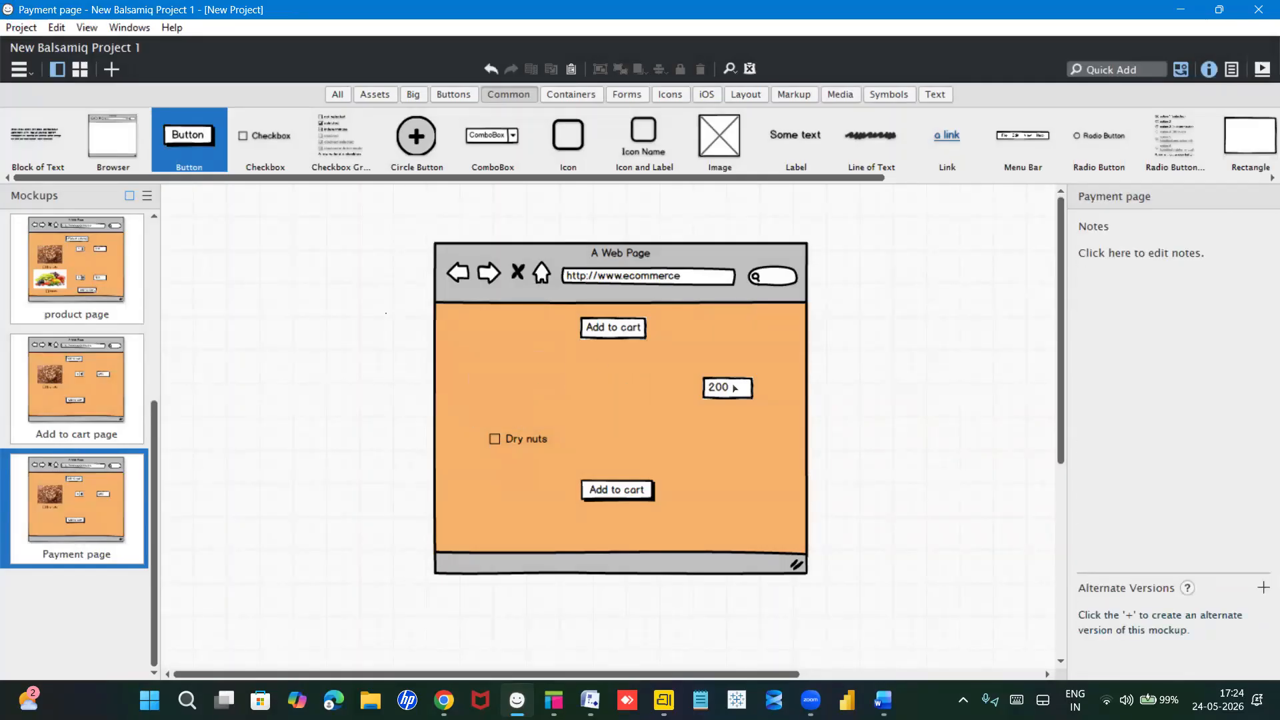
pyautogui.click(729, 388)
pyautogui.press('Delete')
pyautogui.click(494, 440)
pyautogui.press('Delete')
pyautogui.click(613, 496)
pyautogui.press('Delete')
# Step: Change the Add to cart heading to 'payment page'
pyautogui.click(630, 329)
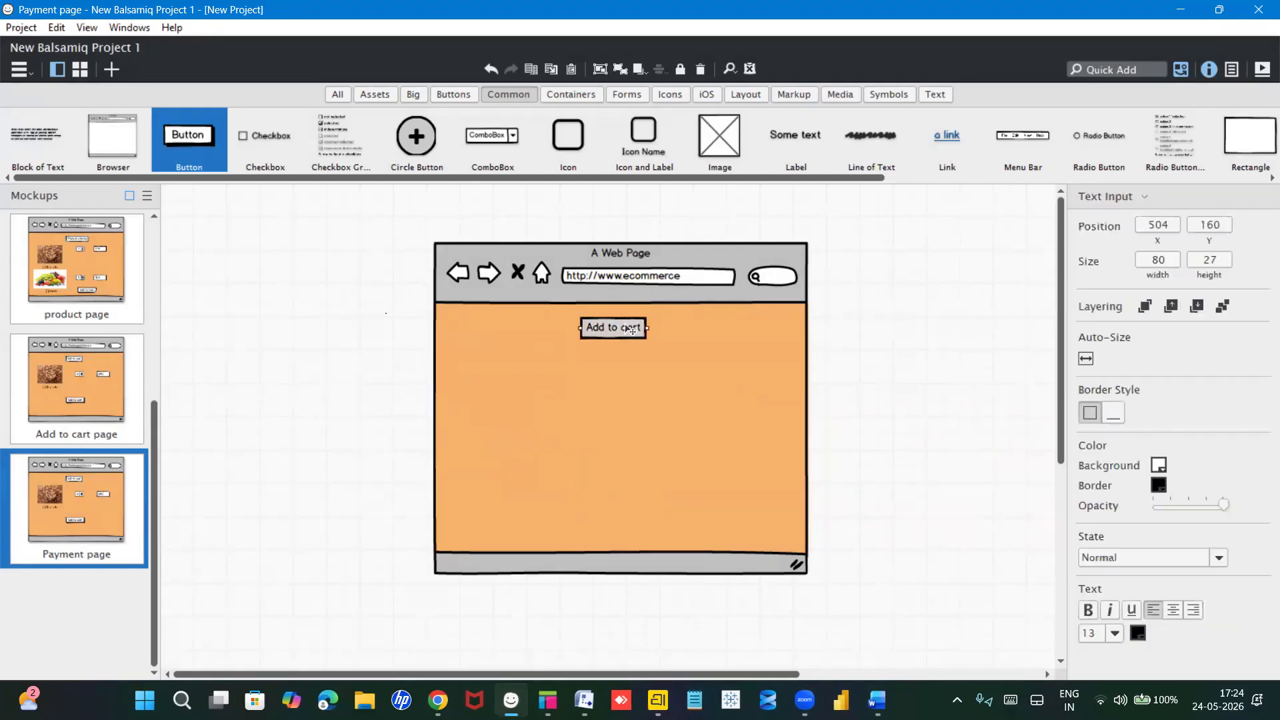
pyautogui.doubleClick(630, 329)
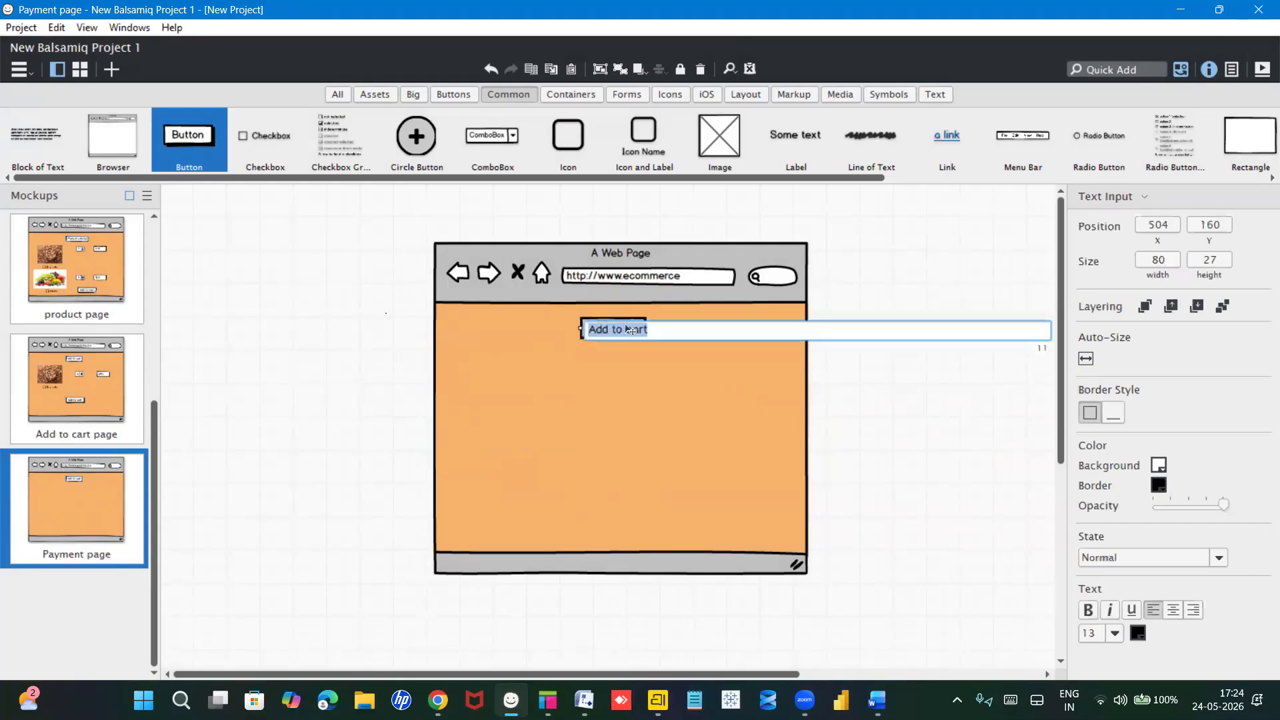
pyautogui.write('payment page')
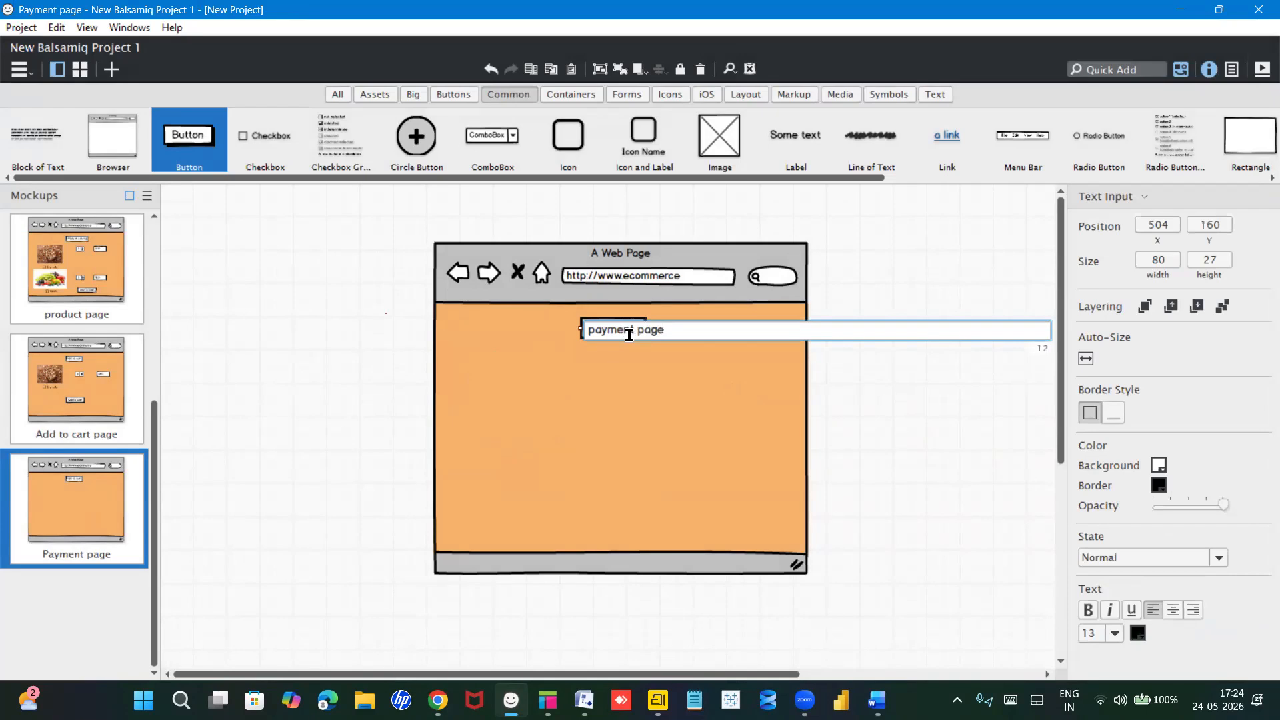
pyautogui.press('Return')
pyautogui.click(637, 441)
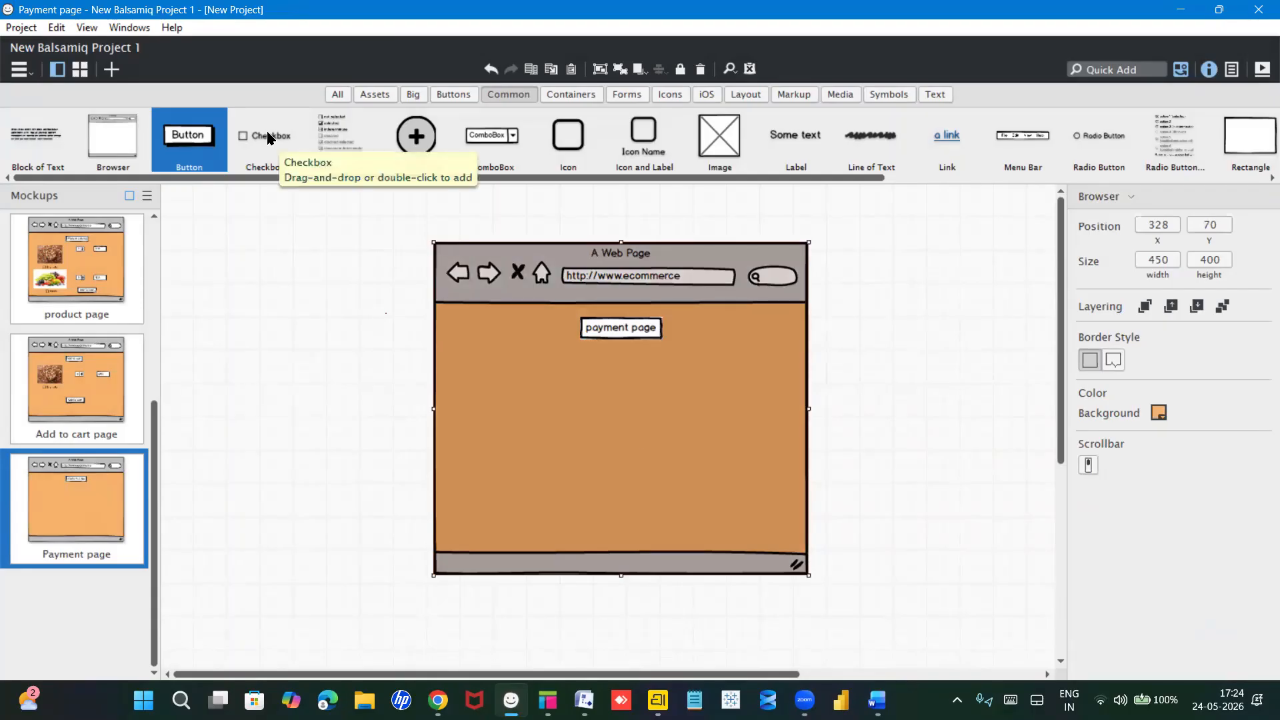
# Step: Add a checkbox labelled 'UPI' below the payment page heading
pyautogui.moveTo(260, 137); pyautogui.dragTo(584, 362)
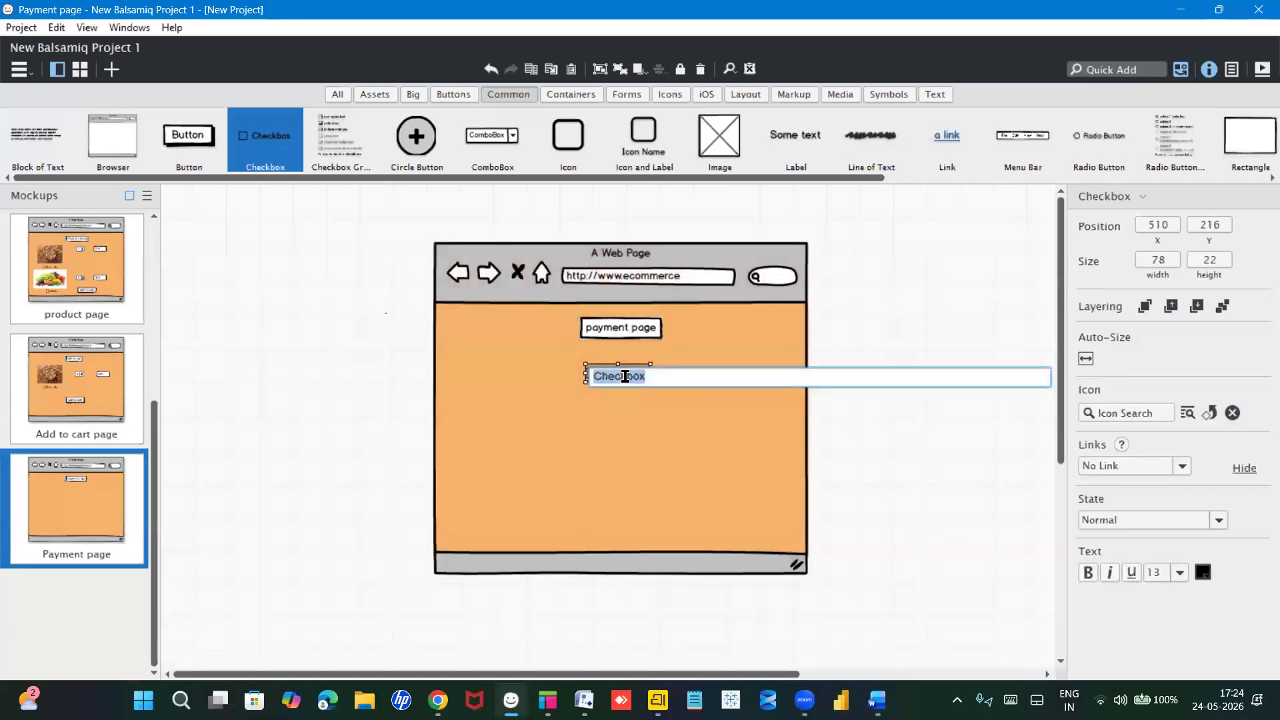
pyautogui.write('UPI')
pyautogui.press('Return')
pyautogui.click(607, 463)
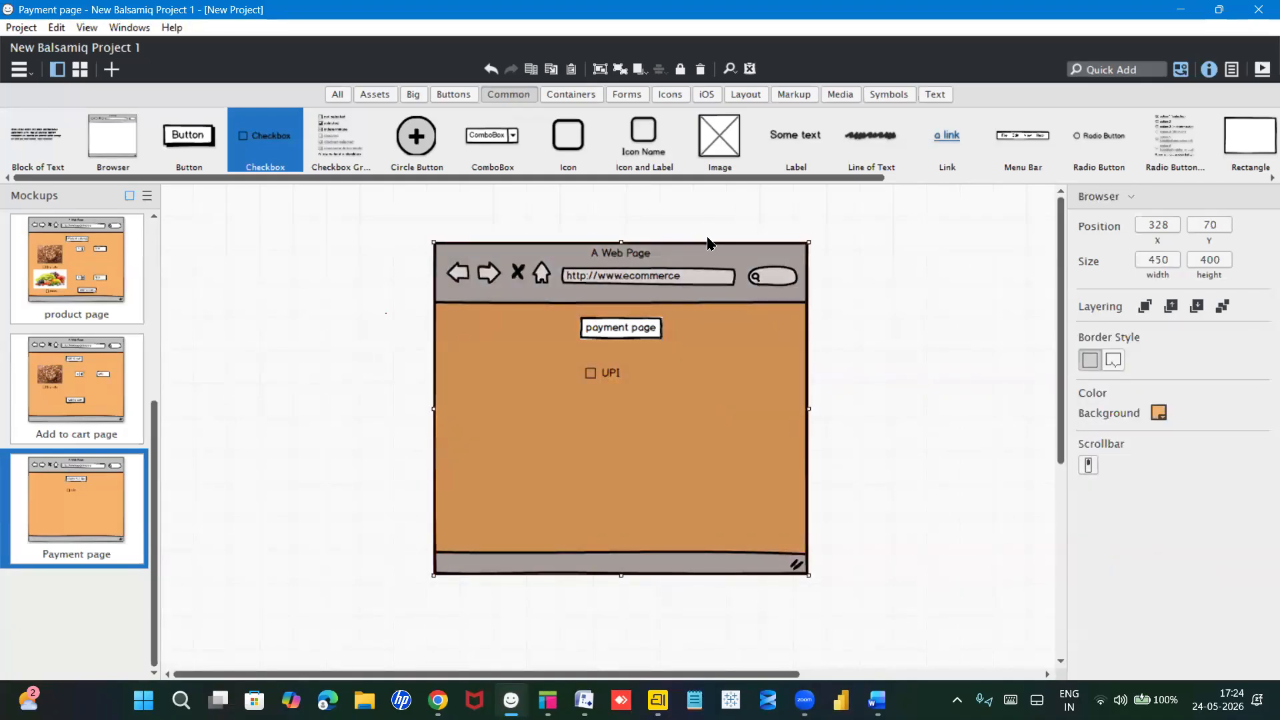
# Step: Add a radio button labelled 'COD' below the UPI checkbox
pyautogui.moveTo(609, 177); pyautogui.dragTo(797, 186)
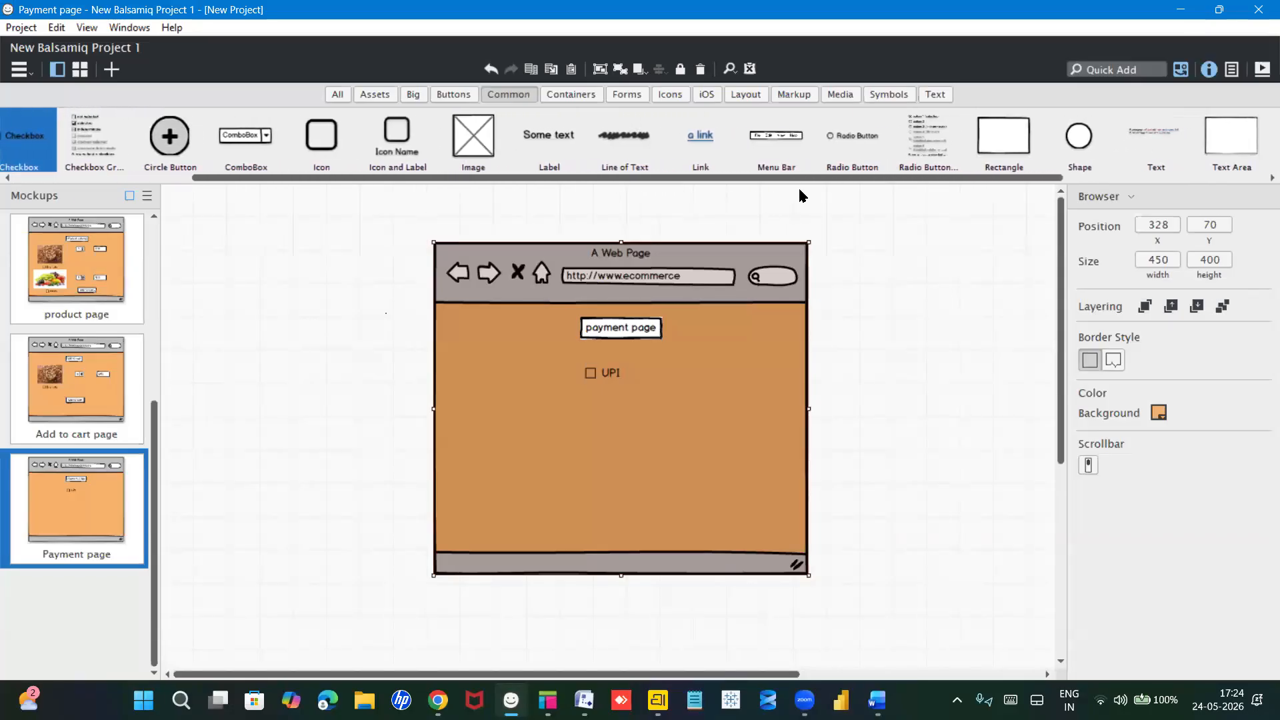
pyautogui.moveTo(798, 141); pyautogui.dragTo(582, 400)
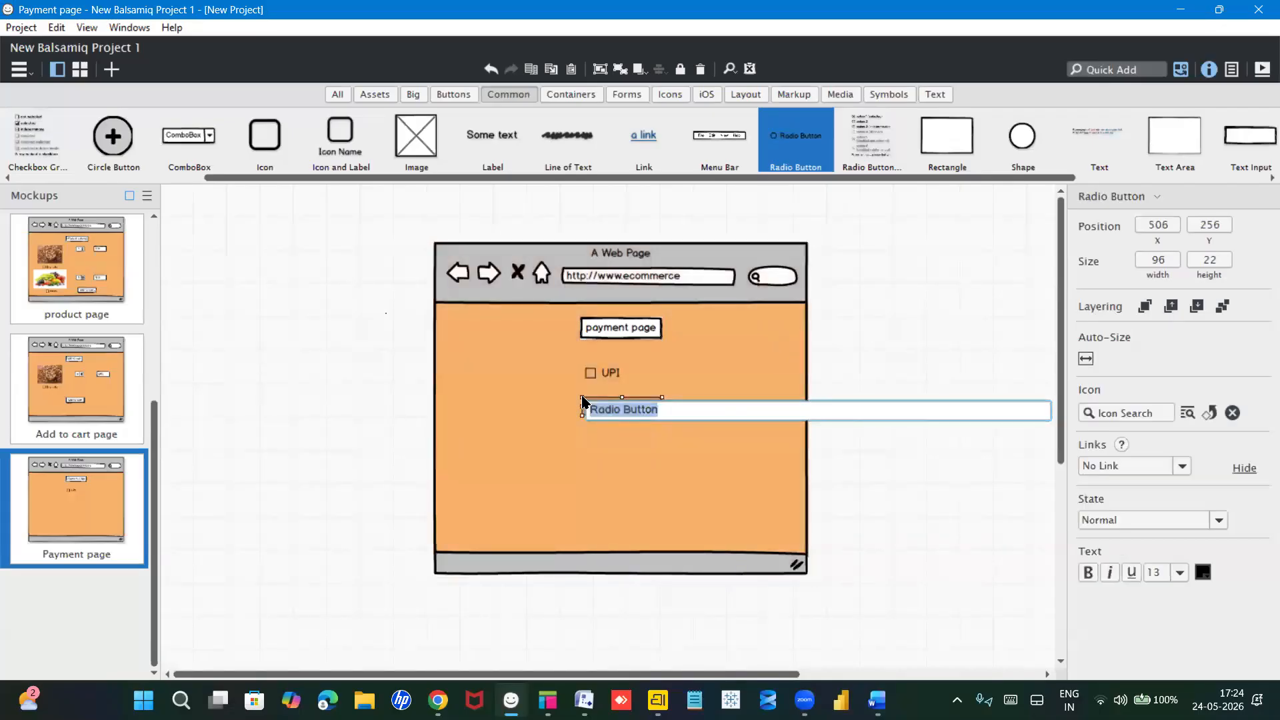
pyautogui.write('COD')
pyautogui.press('Return')
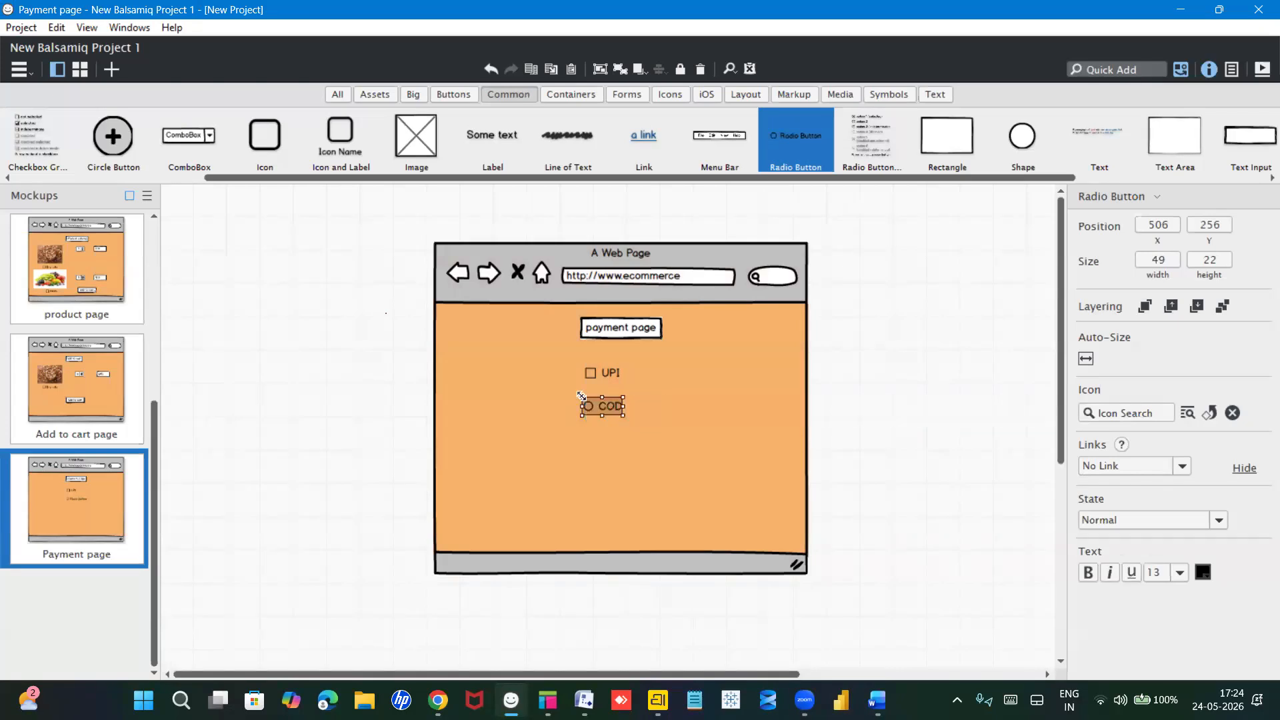
pyautogui.click(680, 469)
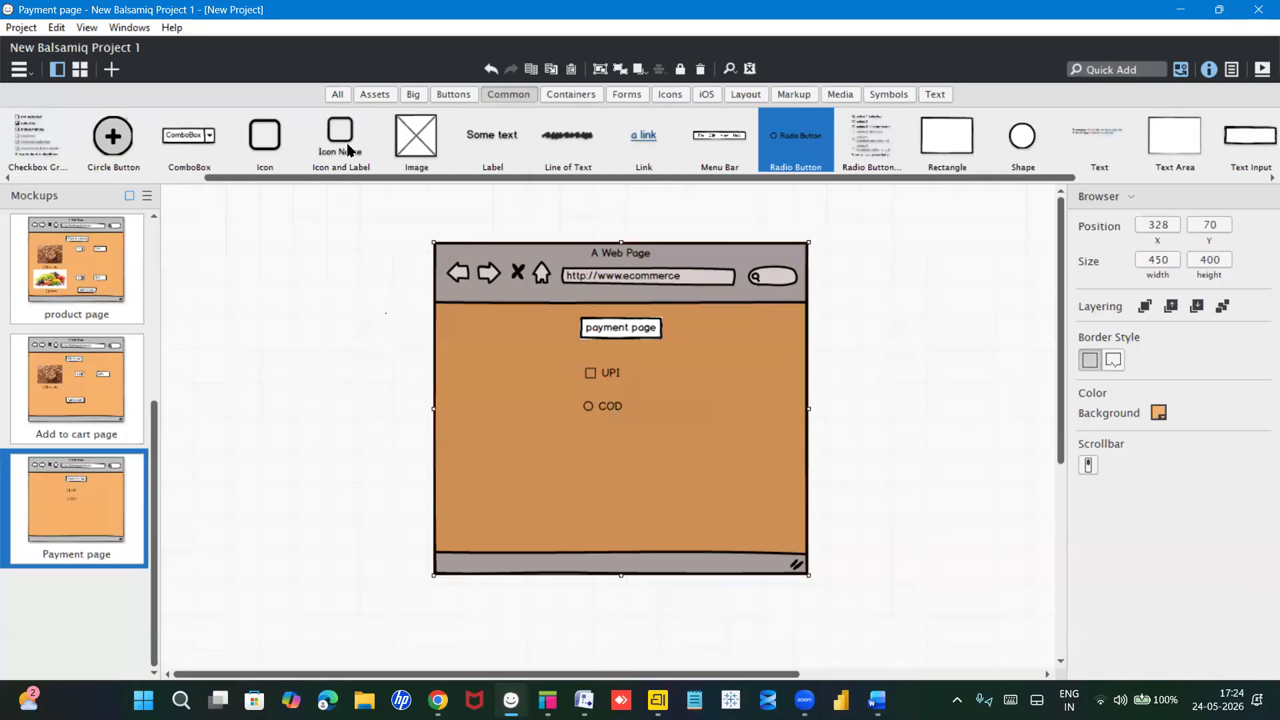
# Step: Place a combo box under the COD option with the lines Wallet, COD and UPI
pyautogui.moveTo(203, 135); pyautogui.dragTo(581, 426)
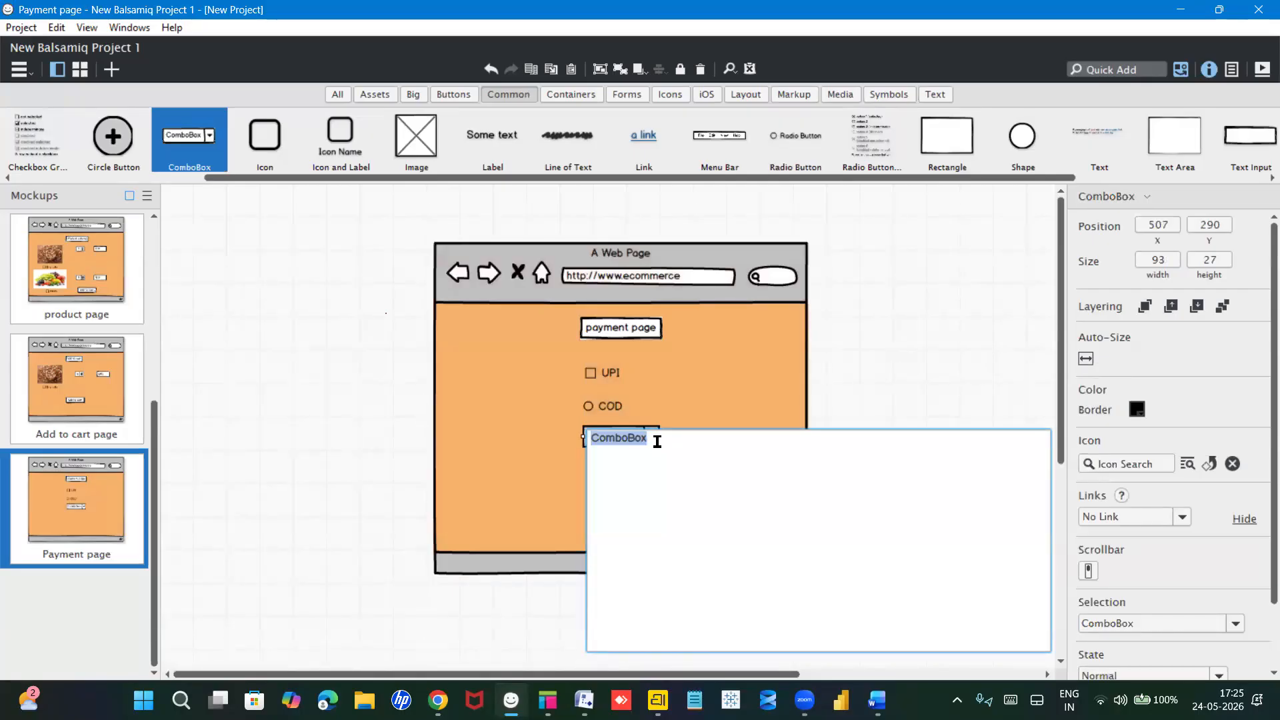
pyautogui.write('UP')
pyautogui.press('BackSpace')
pyautogui.press('BackSpace')
pyautogui.write('Wallets')
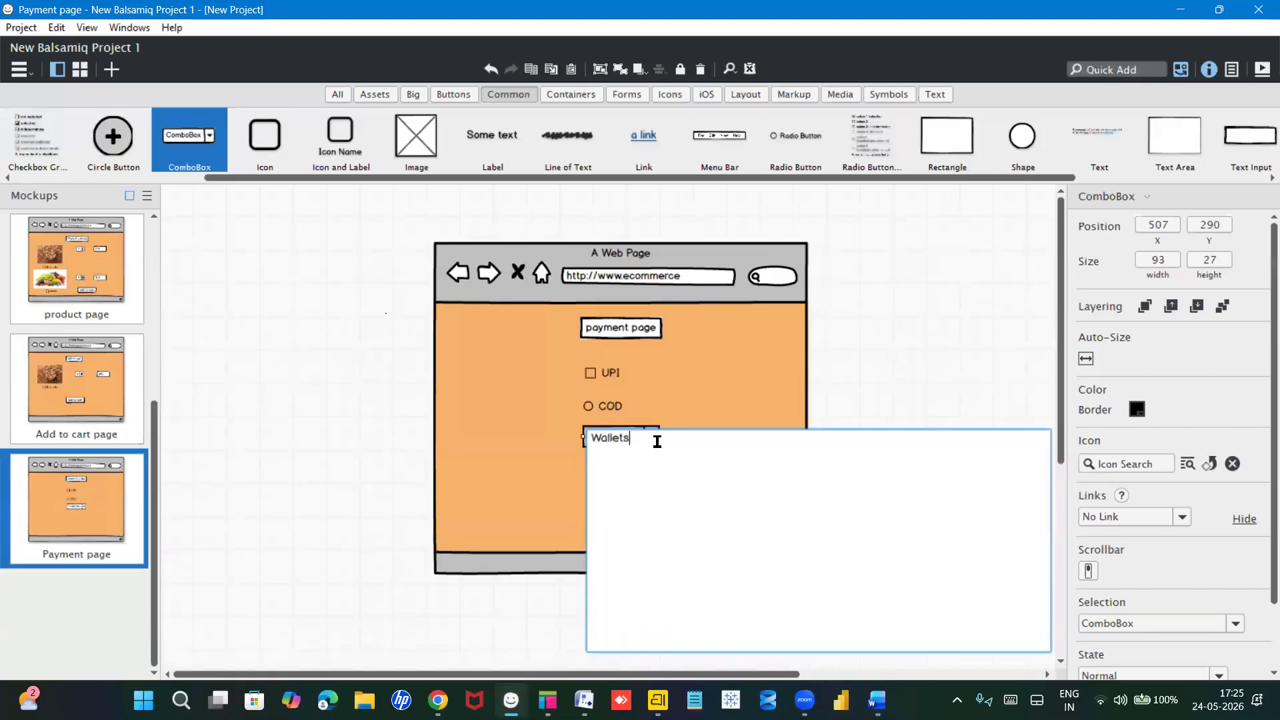
pyautogui.press('BackSpace')
pyautogui.press('Return')
pyautogui.write('COD')
pyautogui.press('Return')
pyautogui.write('UPI')
pyautogui.click(878, 340)
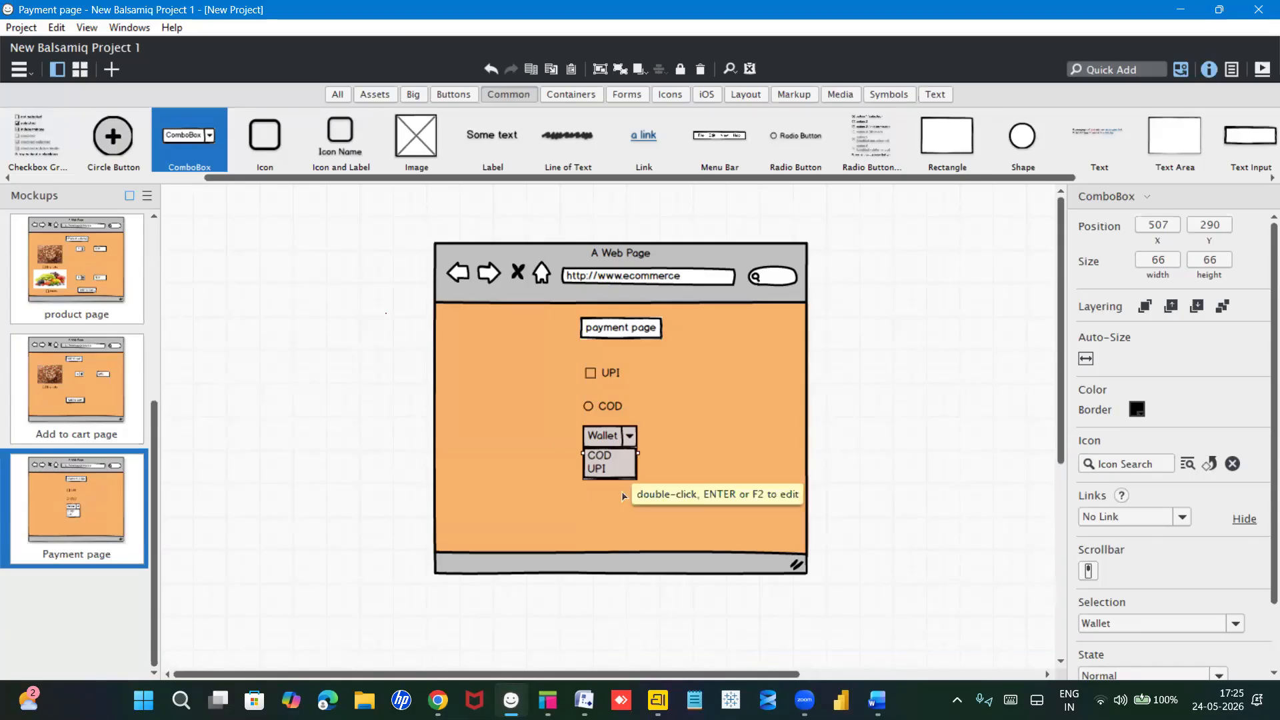
pyautogui.click(776, 400)
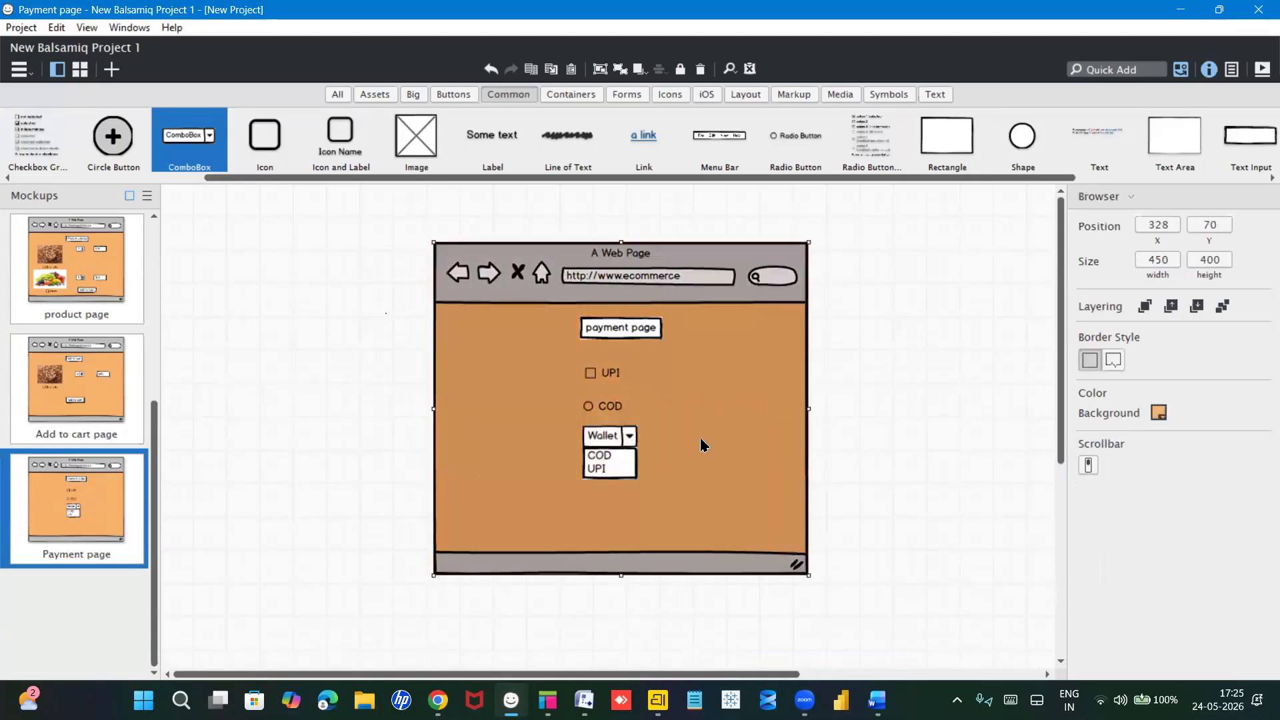
# Step: Add an 'Order page' button below the Wallet combo box, then select Add to cart page's lower button
pyautogui.moveTo(285, 179); pyautogui.dragTo(117, 180)
pyautogui.moveTo(54, 137); pyautogui.dragTo(585, 513)
pyautogui.doubleClick(614, 516)
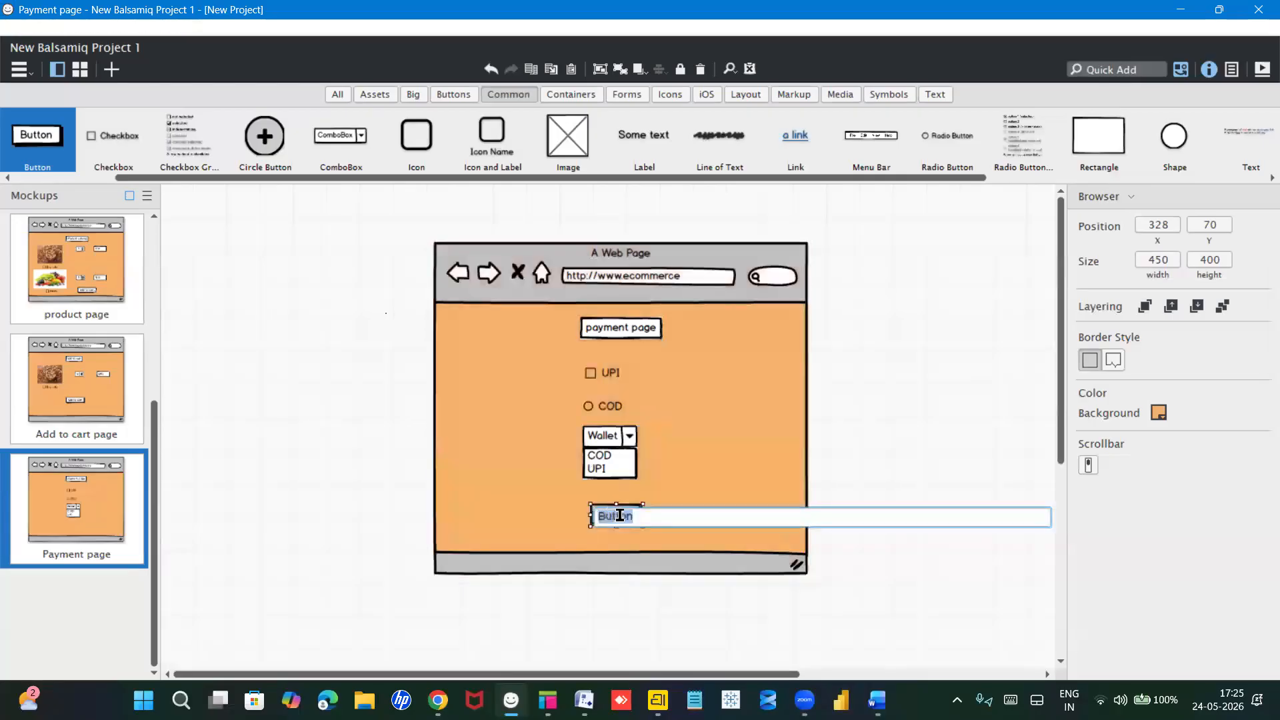
pyautogui.write('Order')
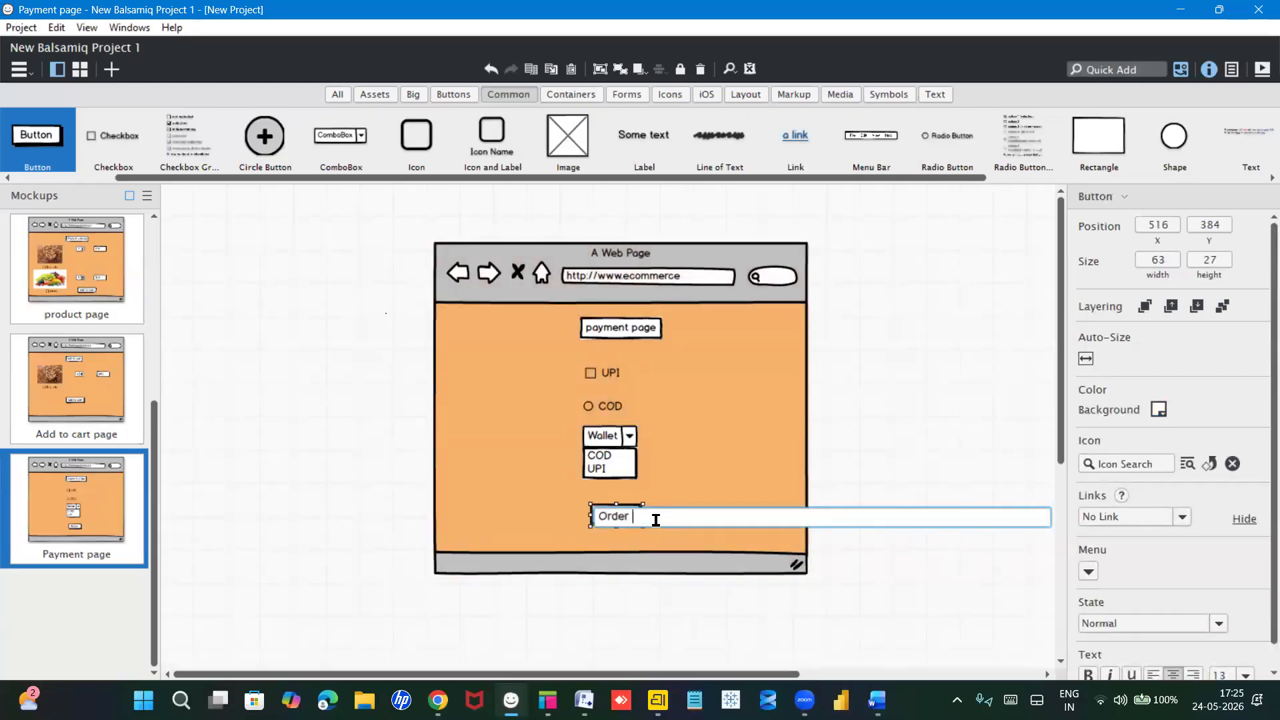
pyautogui.write(' pag')
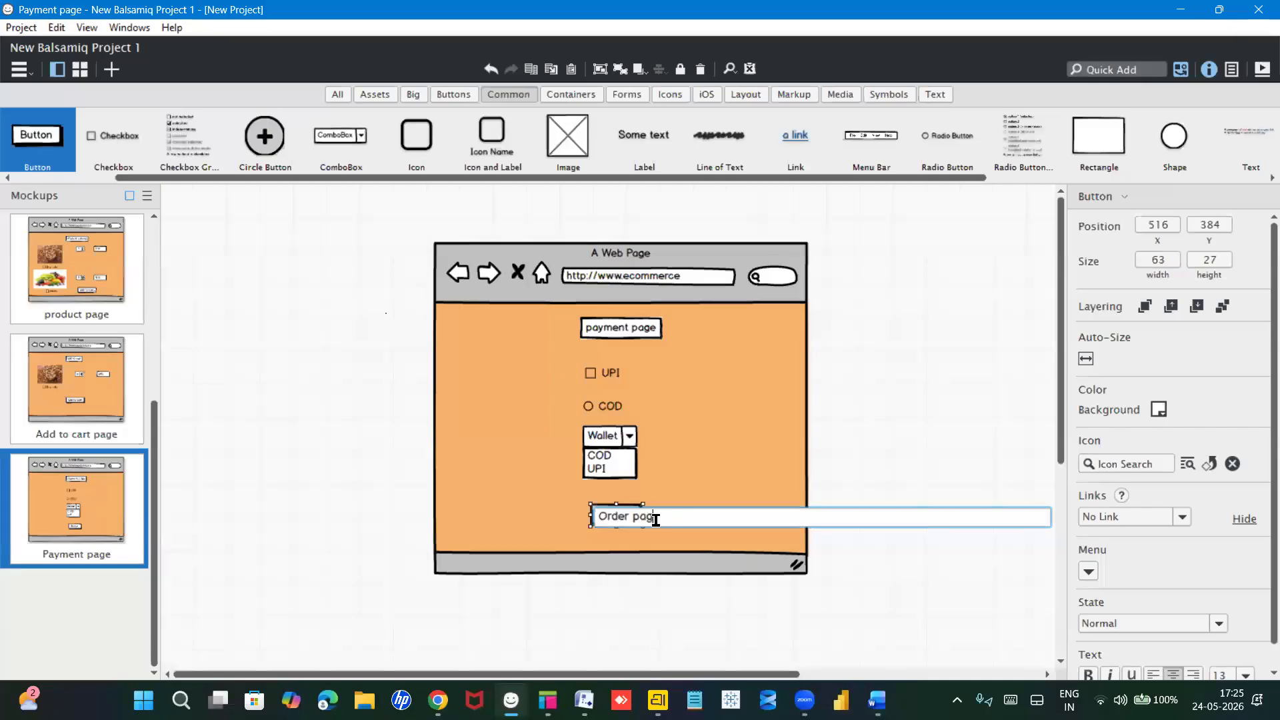
pyautogui.write('e')
pyautogui.press('Return')
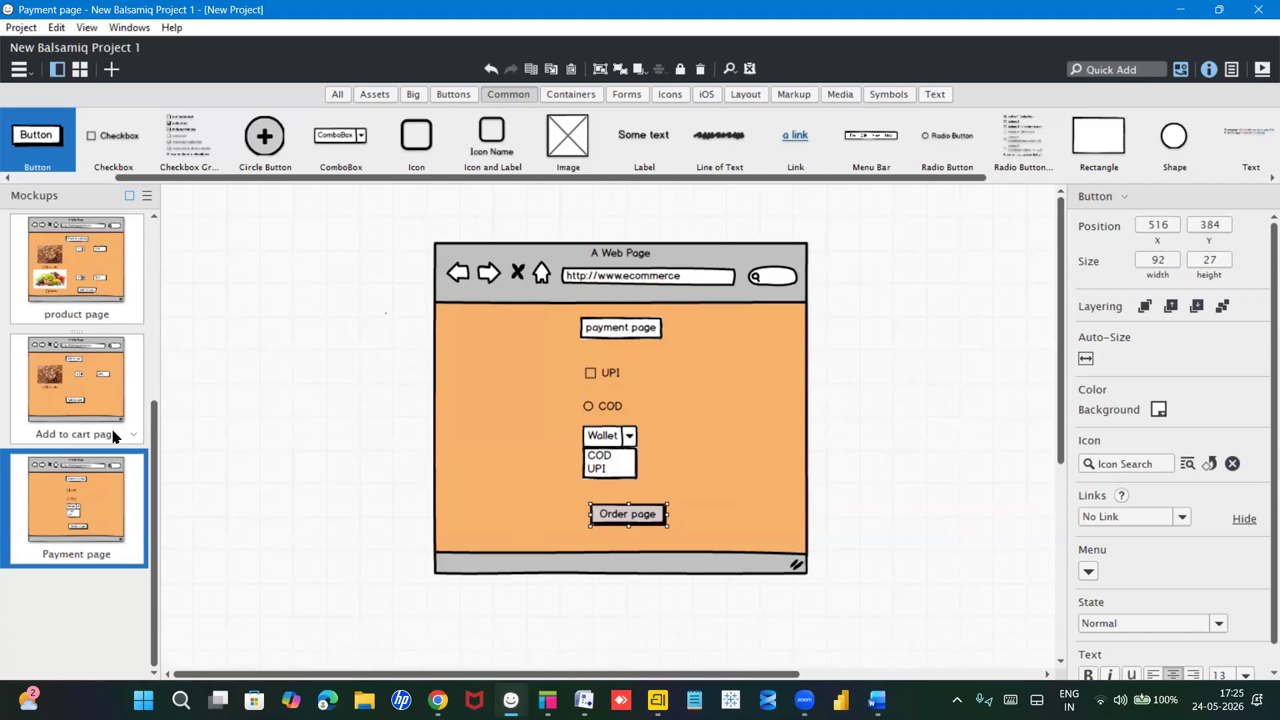
pyautogui.click(99, 403)
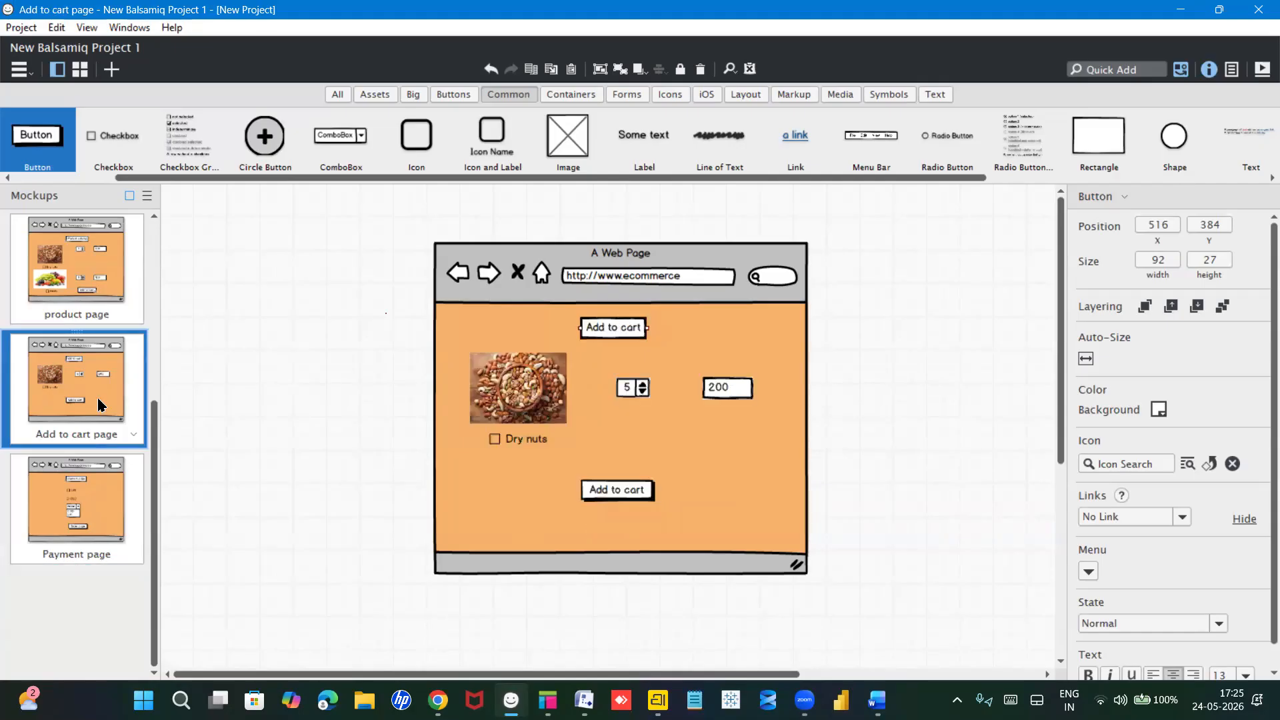
pyautogui.click(635, 492)
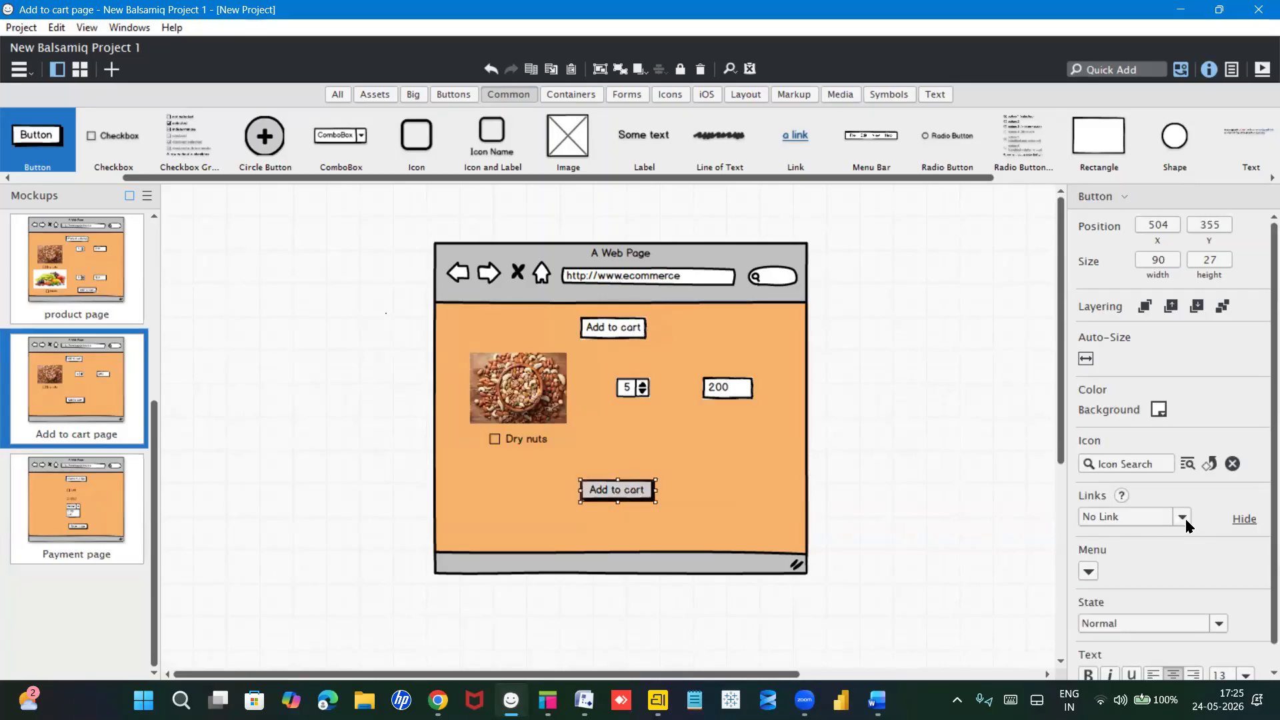
# Step: Link the lower Add to cart button to Payment page and return to that mockup
pyautogui.click(1185, 518)
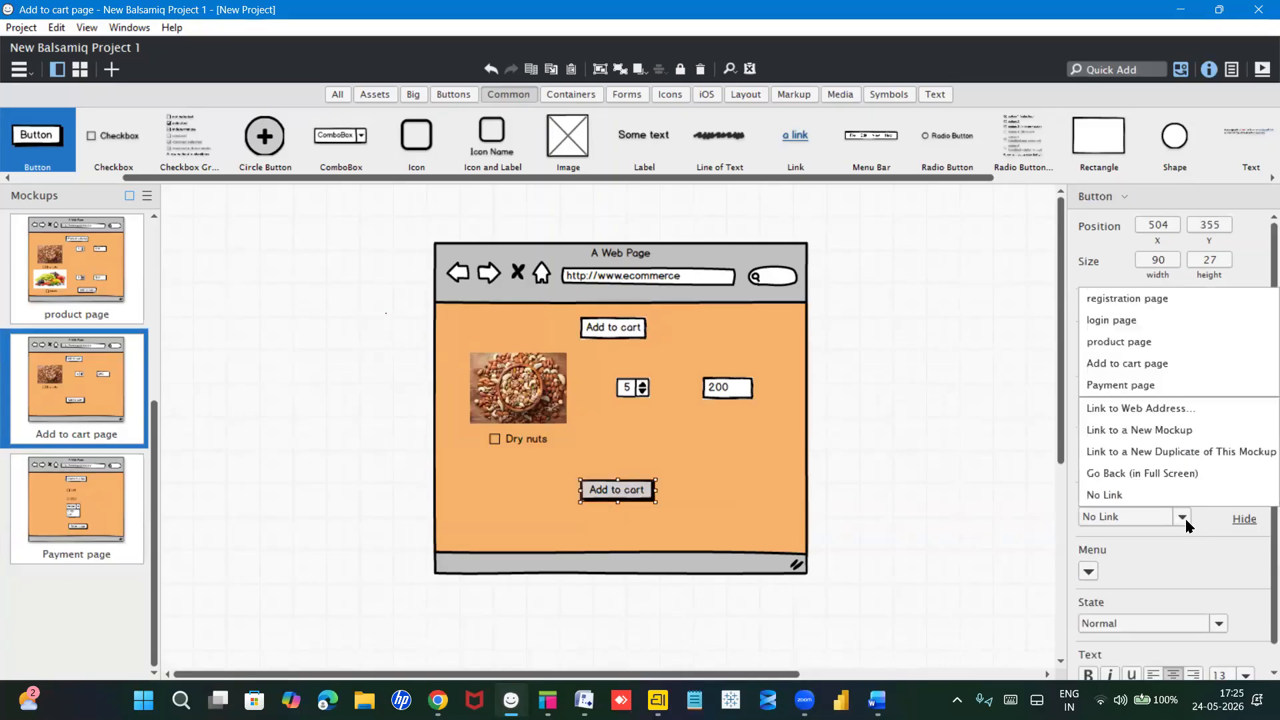
pyautogui.click(1125, 393)
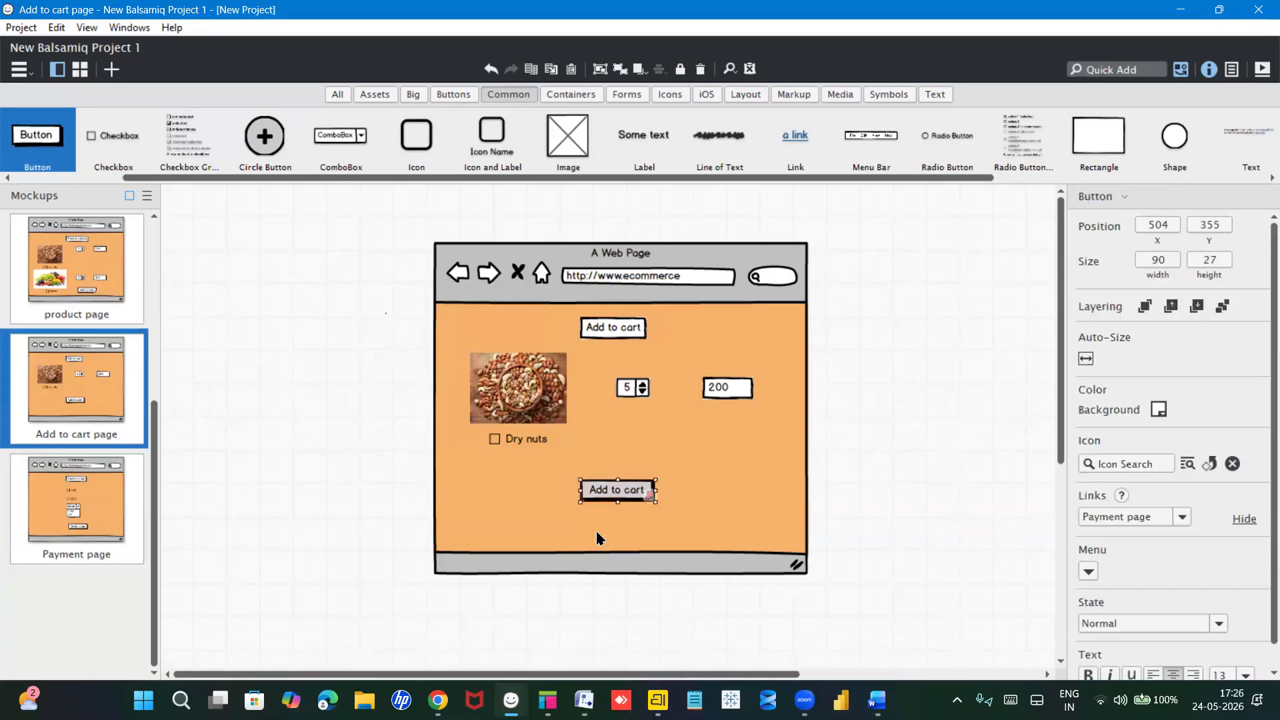
pyautogui.click(65, 509)
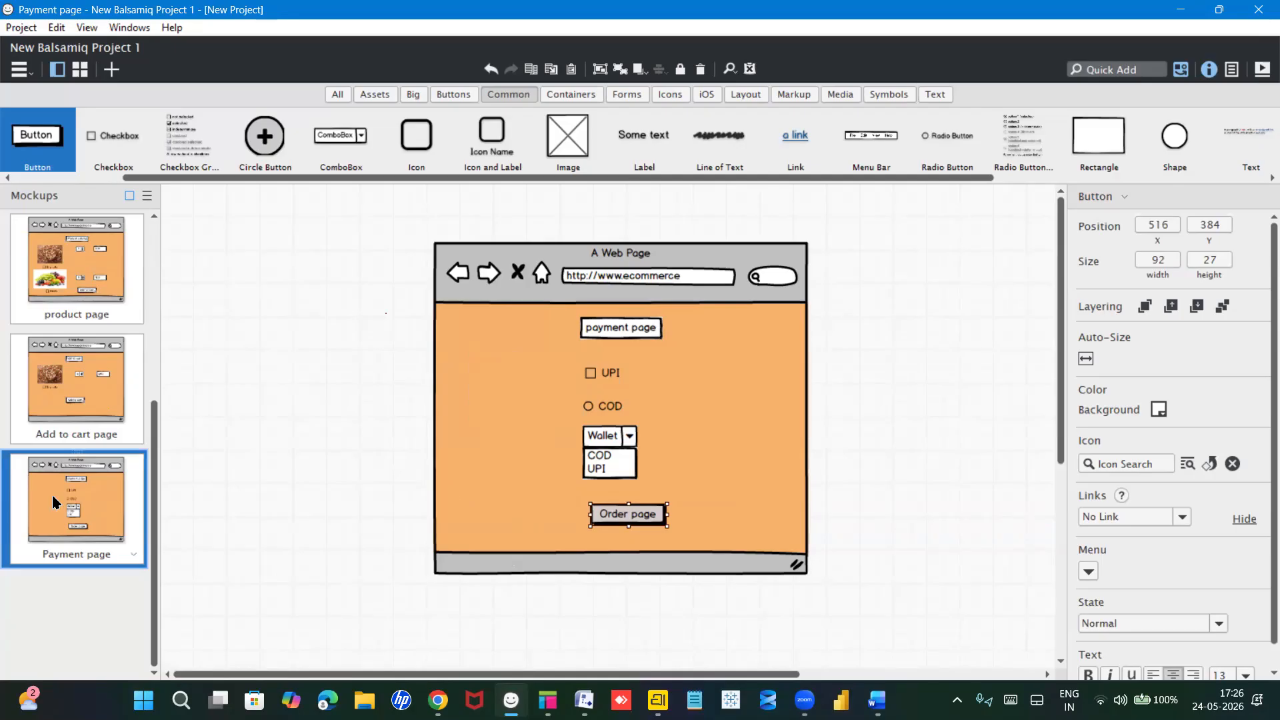
# Step: Duplicate the Payment page mockup and rename the copy 'Order page'
pyautogui.hotkey('ctrl', 'd')
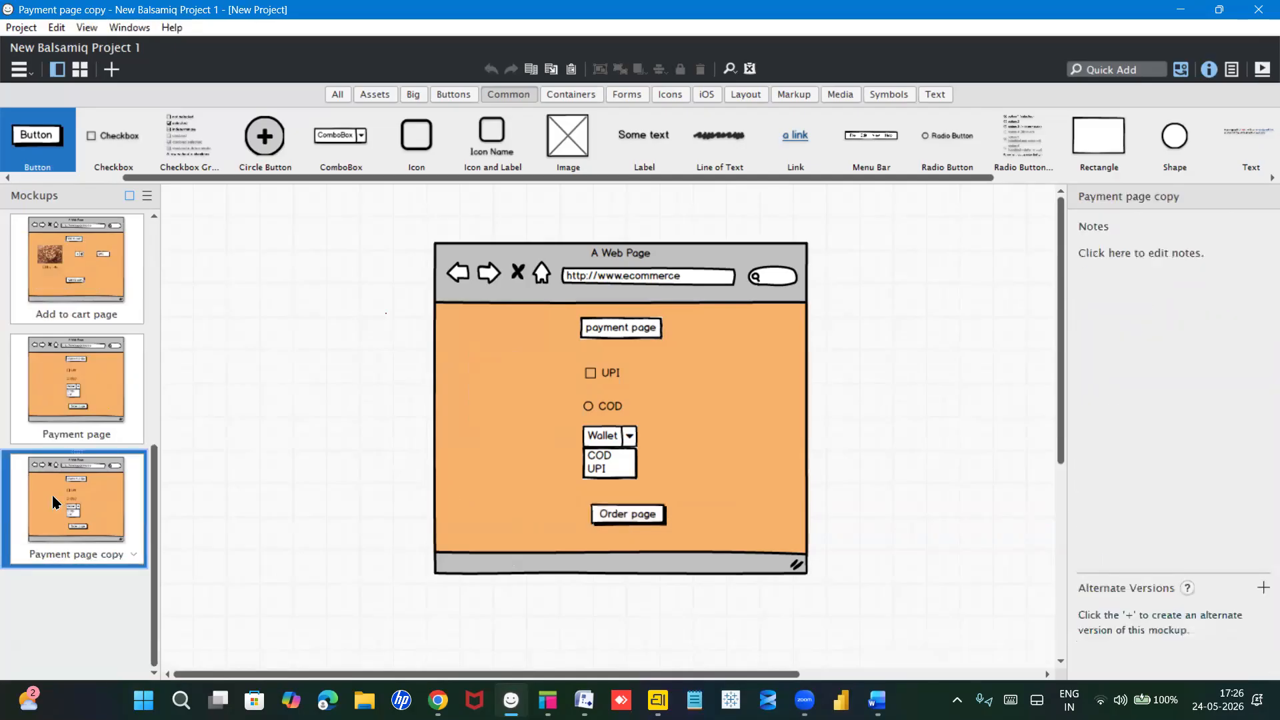
pyautogui.doubleClick(92, 553)
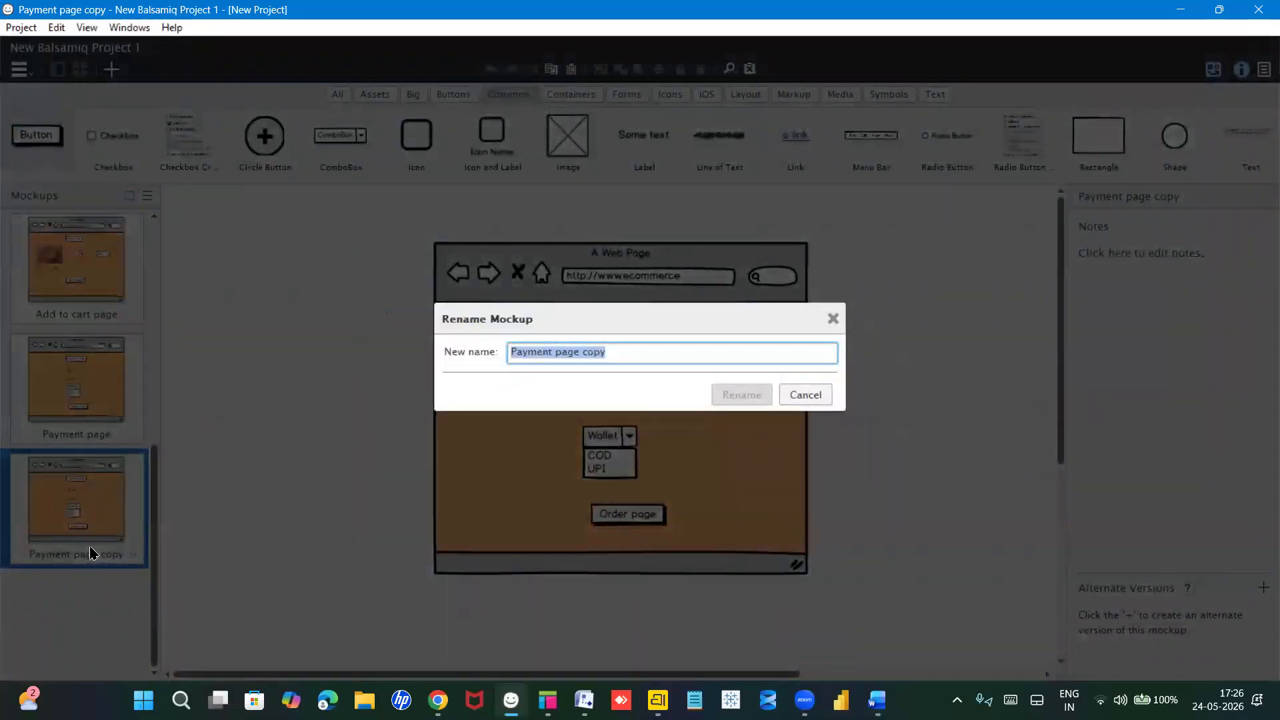
pyautogui.write('Order page')
pyautogui.press('Return')
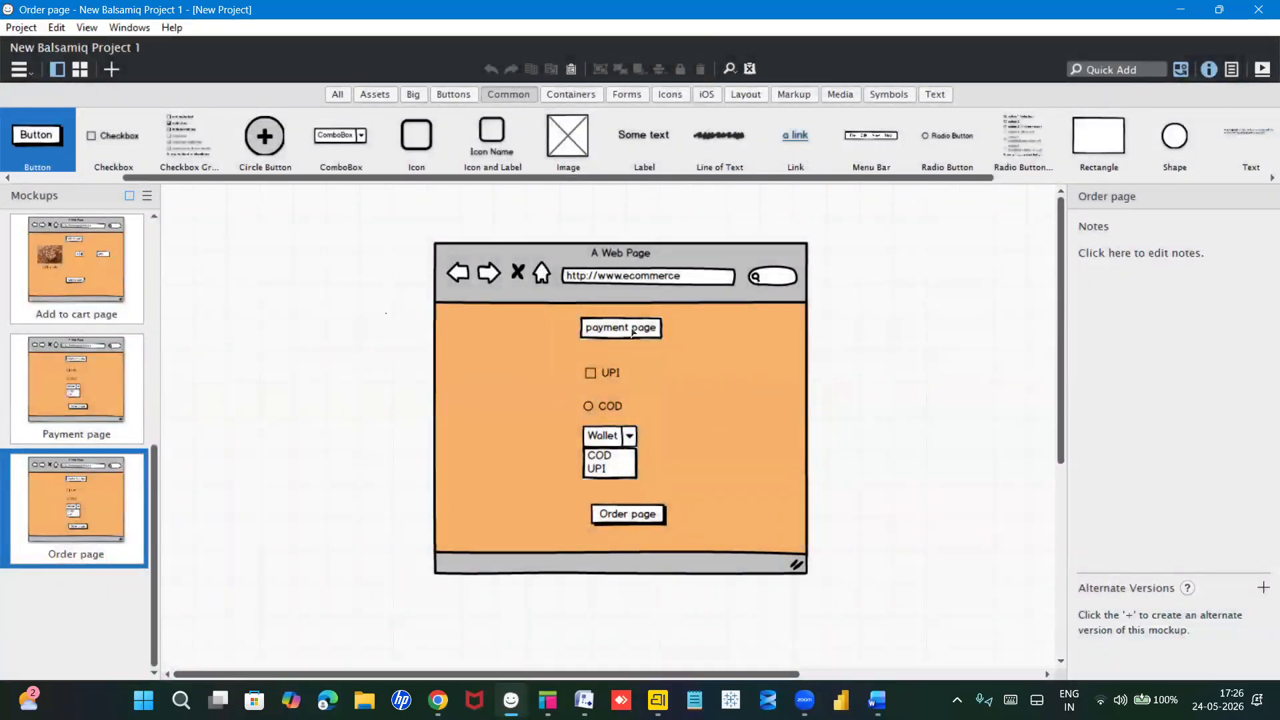
# Step: Delete the UPI checkbox, COD radio button, Wallet combo box and Order page button
pyautogui.click(600, 377)
pyautogui.press('Delete')
pyautogui.click(606, 411)
pyautogui.press('Delete')
pyautogui.click(608, 455)
pyautogui.press('Delete')
pyautogui.moveTo(622, 514); pyautogui.dragTo(605, 424)
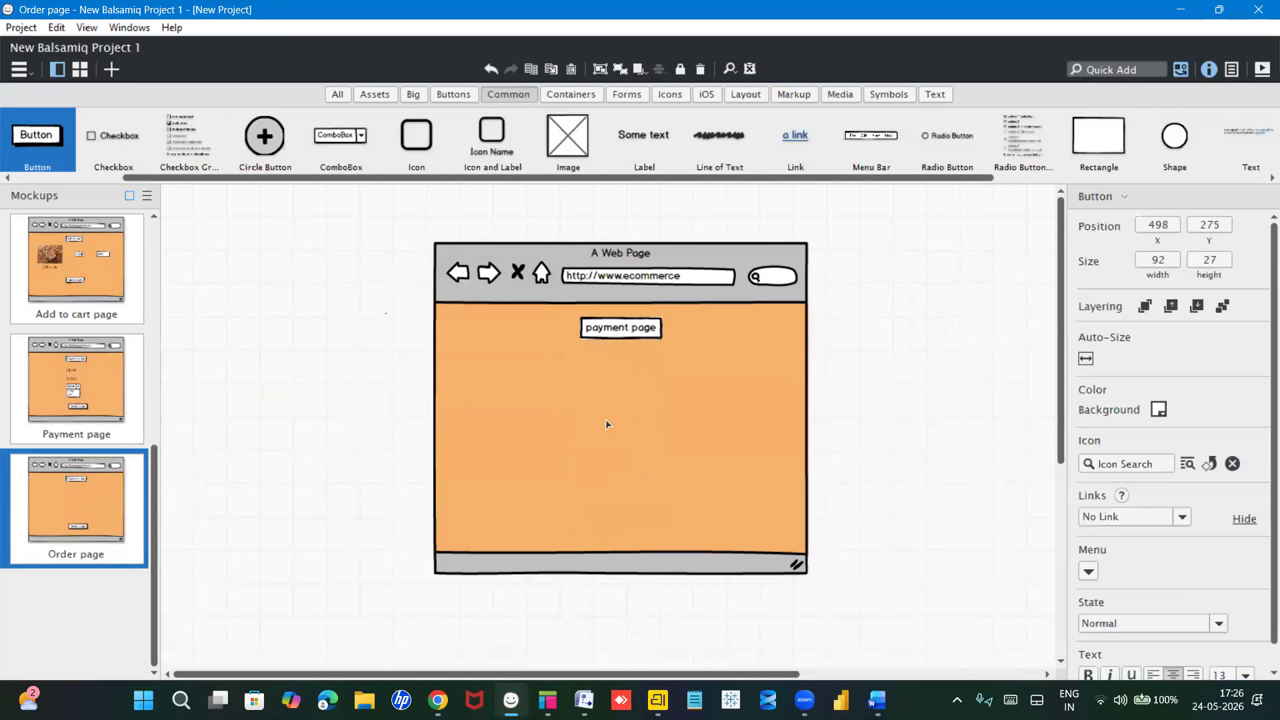
pyautogui.press('Delete')
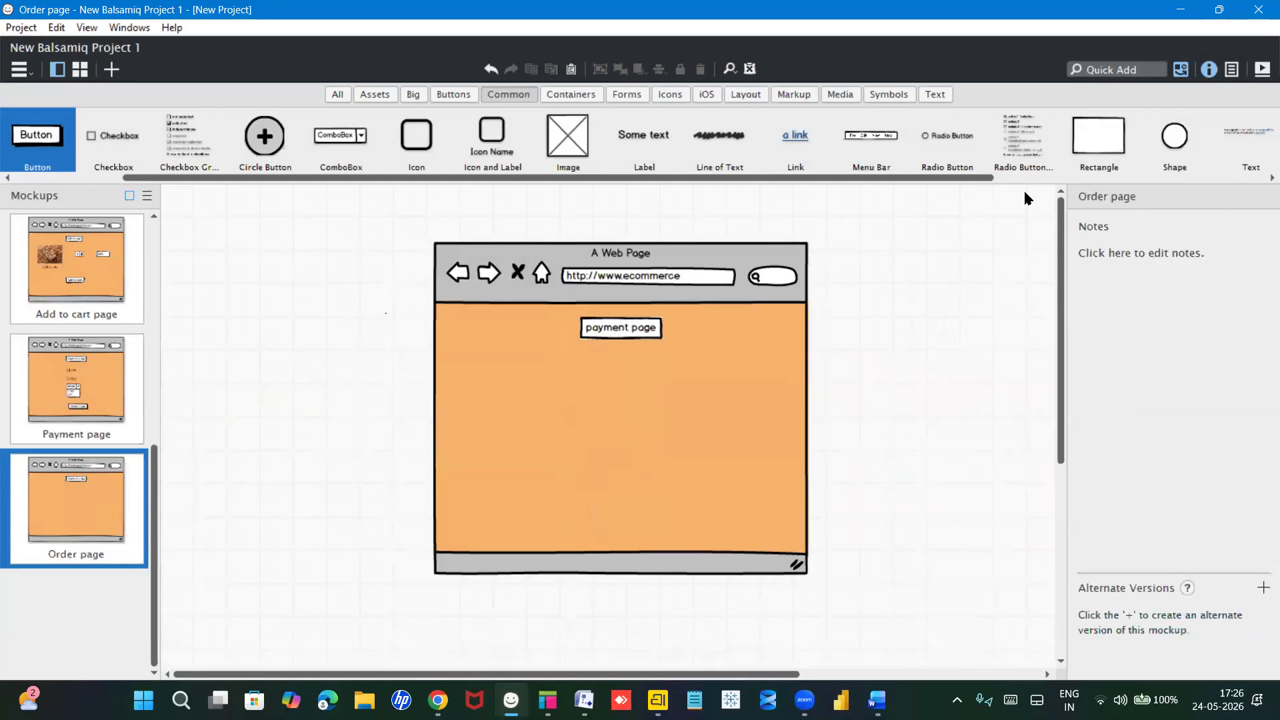
pyautogui.scroll(-5, 1077, 156)
# Step: Add a text area reading 'Order successfull' and shrink its height to about 77
pyautogui.moveTo(1025, 145); pyautogui.dragTo(547, 356)
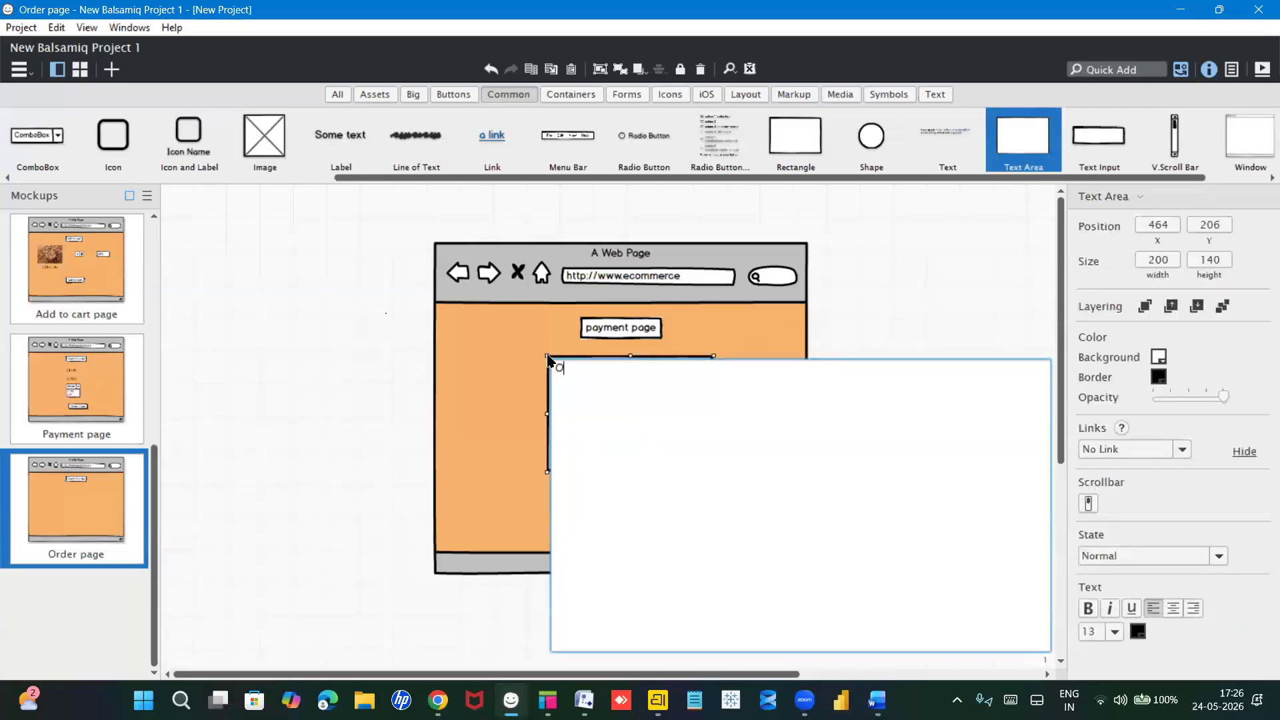
pyautogui.write('Order successfull')
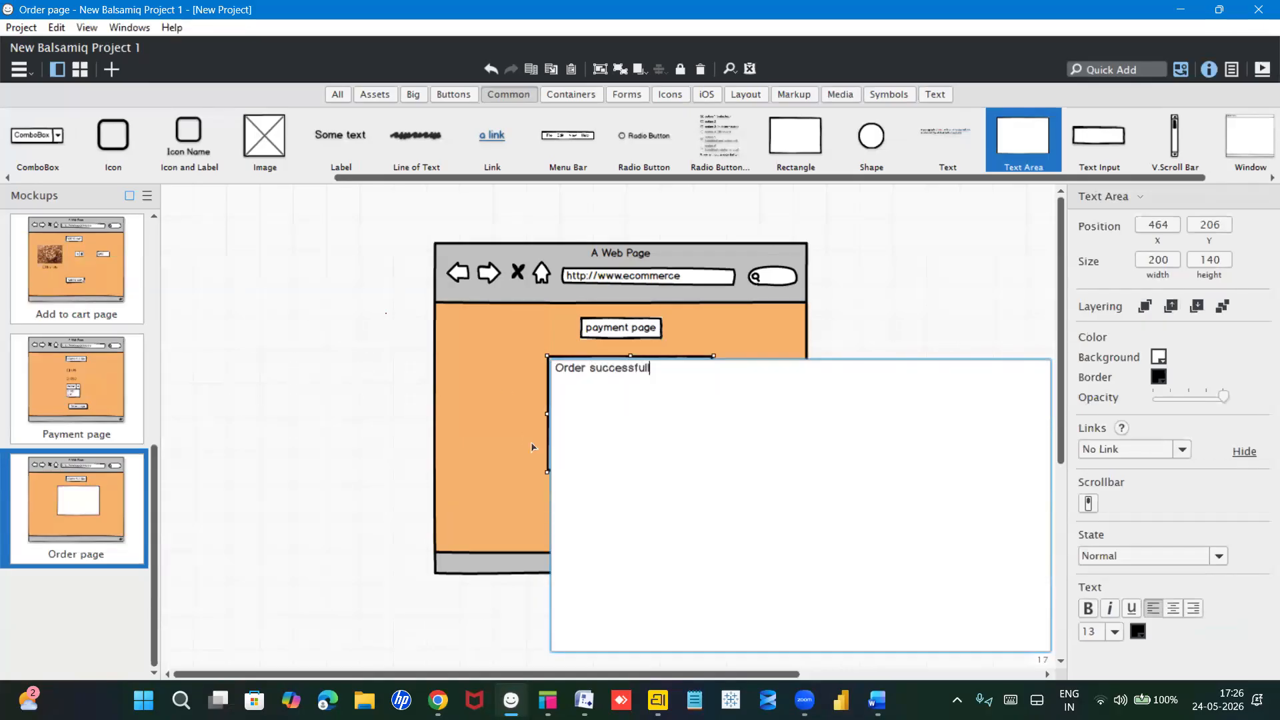
pyautogui.click(533, 447)
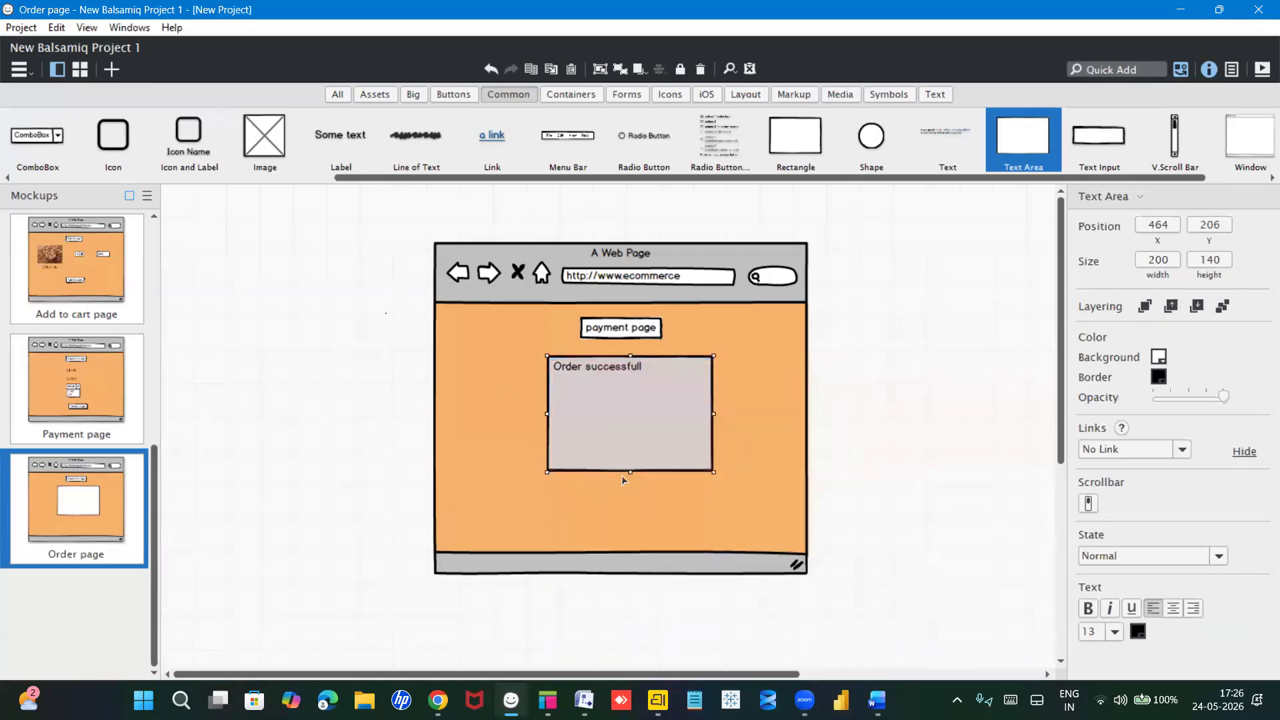
pyautogui.moveTo(633, 470); pyautogui.dragTo(643, 418)
pyautogui.click(645, 497)
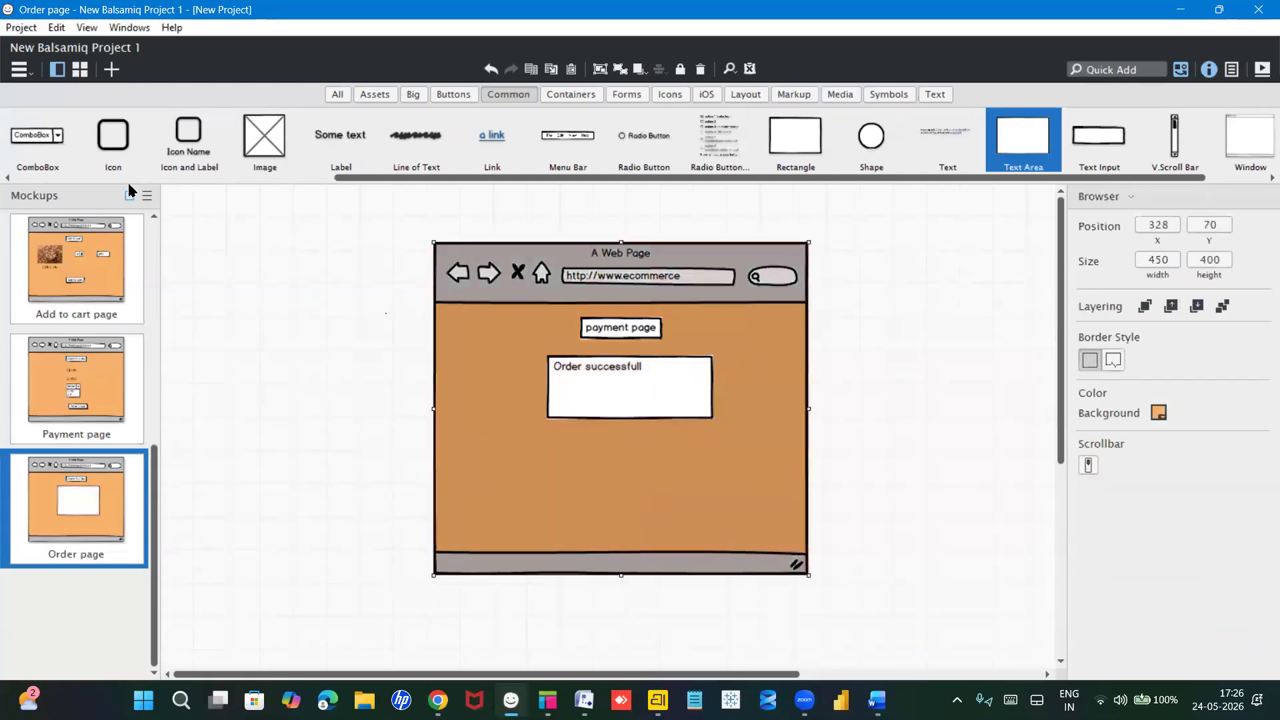
# Step: Add a button labelled 'done' below the Order successfull box
pyautogui.hscroll(-3, 109, 178)
pyautogui.hscroll(-2, 109, 170)
pyautogui.moveTo(112, 136); pyautogui.dragTo(604, 490)
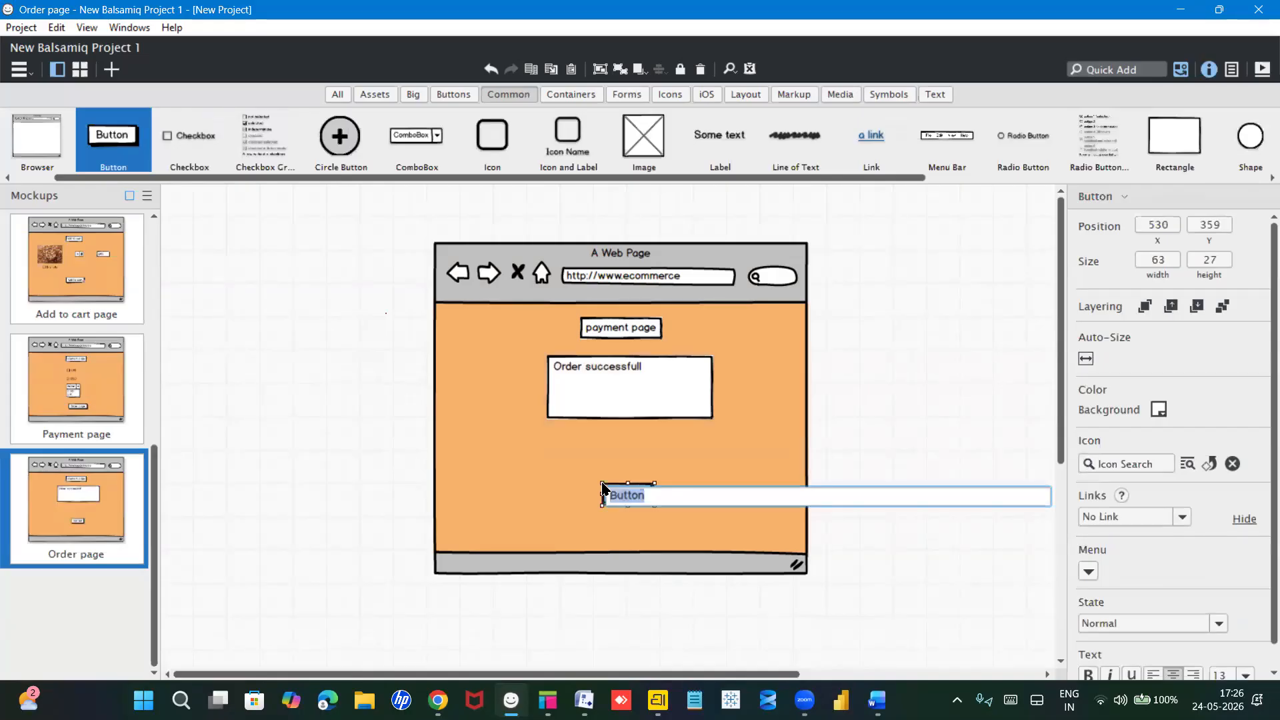
pyautogui.write('Product')
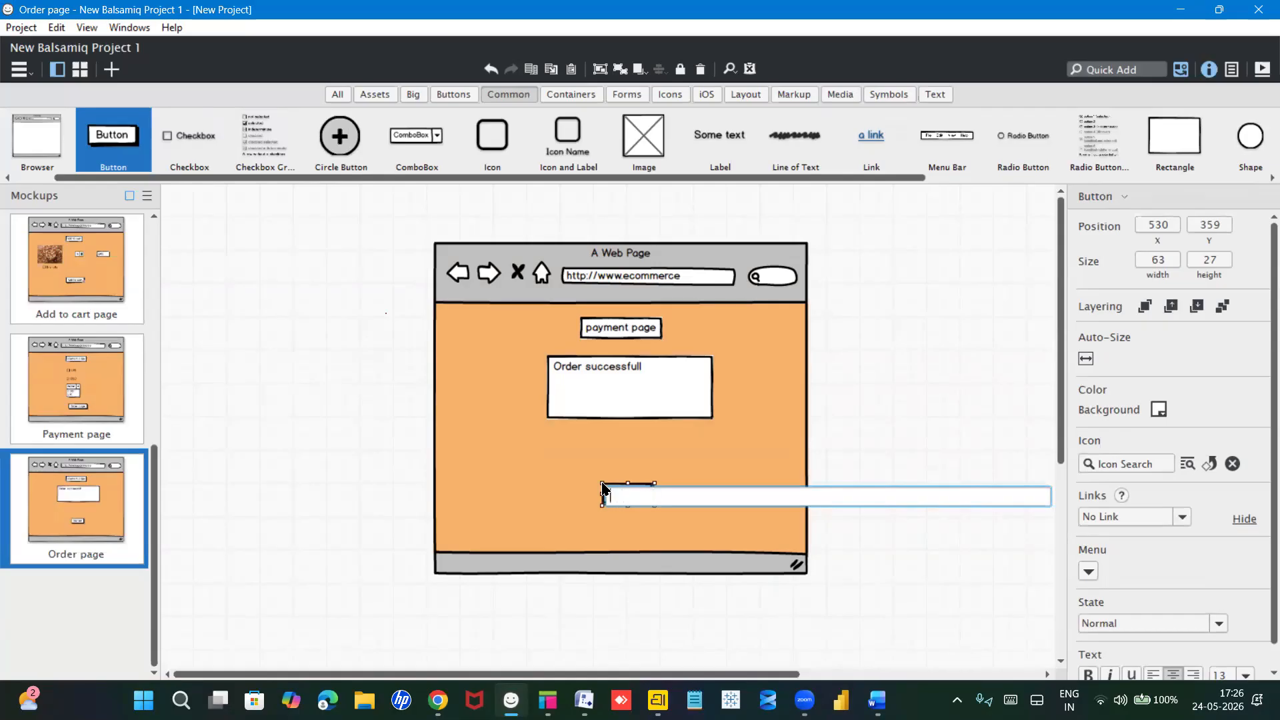
pyautogui.click(602, 489)
pyautogui.write('done')
pyautogui.press('Return')
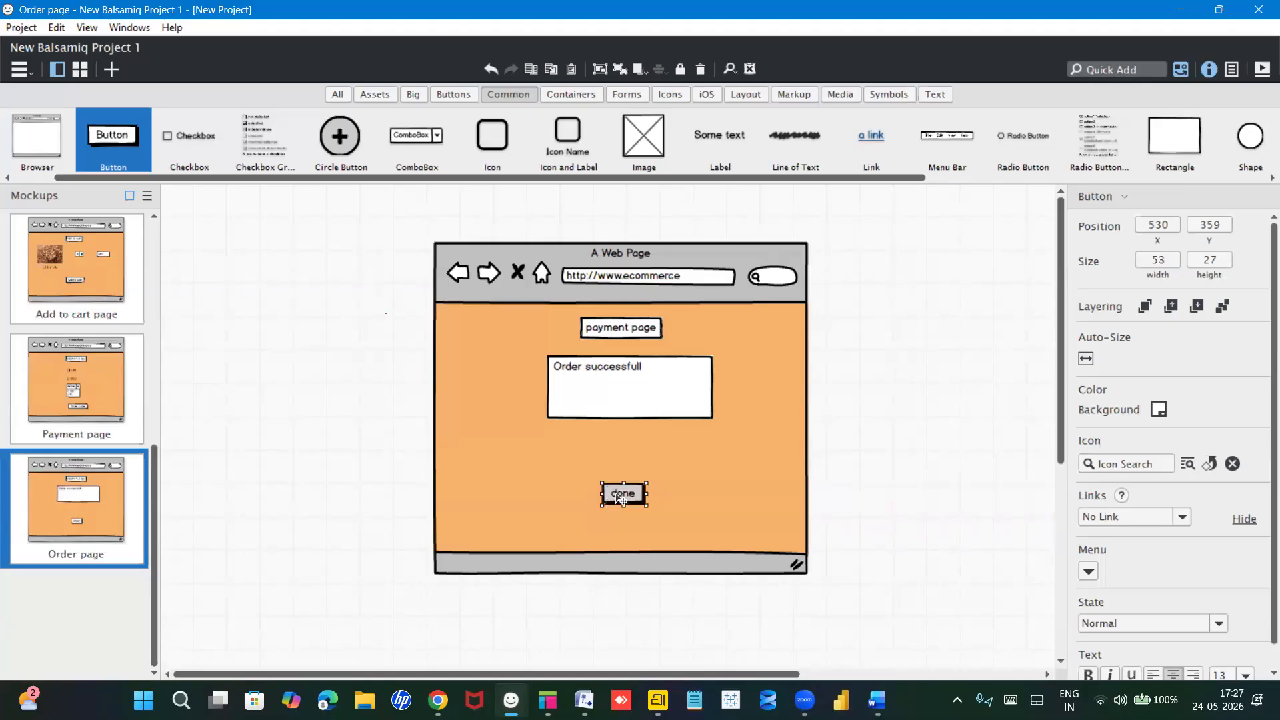
# Step: Link the done button to product page and make the Order successfull box background green
pyautogui.click(1178, 516)
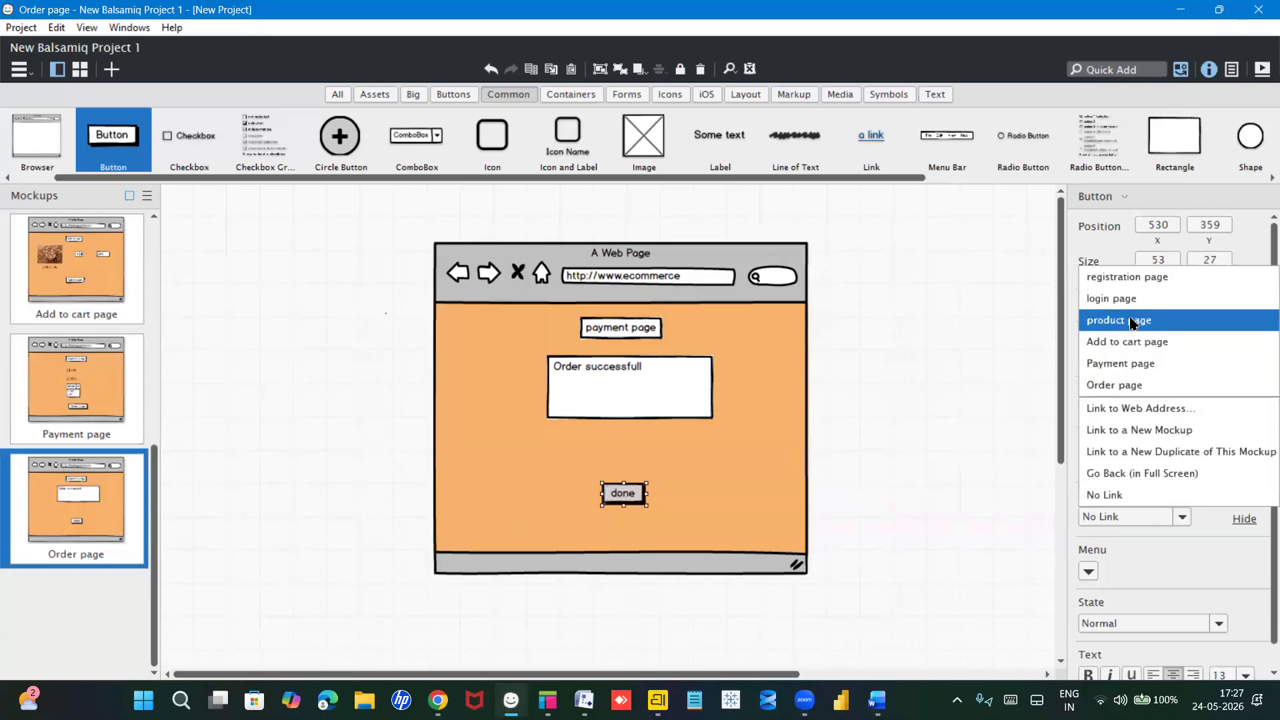
pyautogui.click(1131, 322)
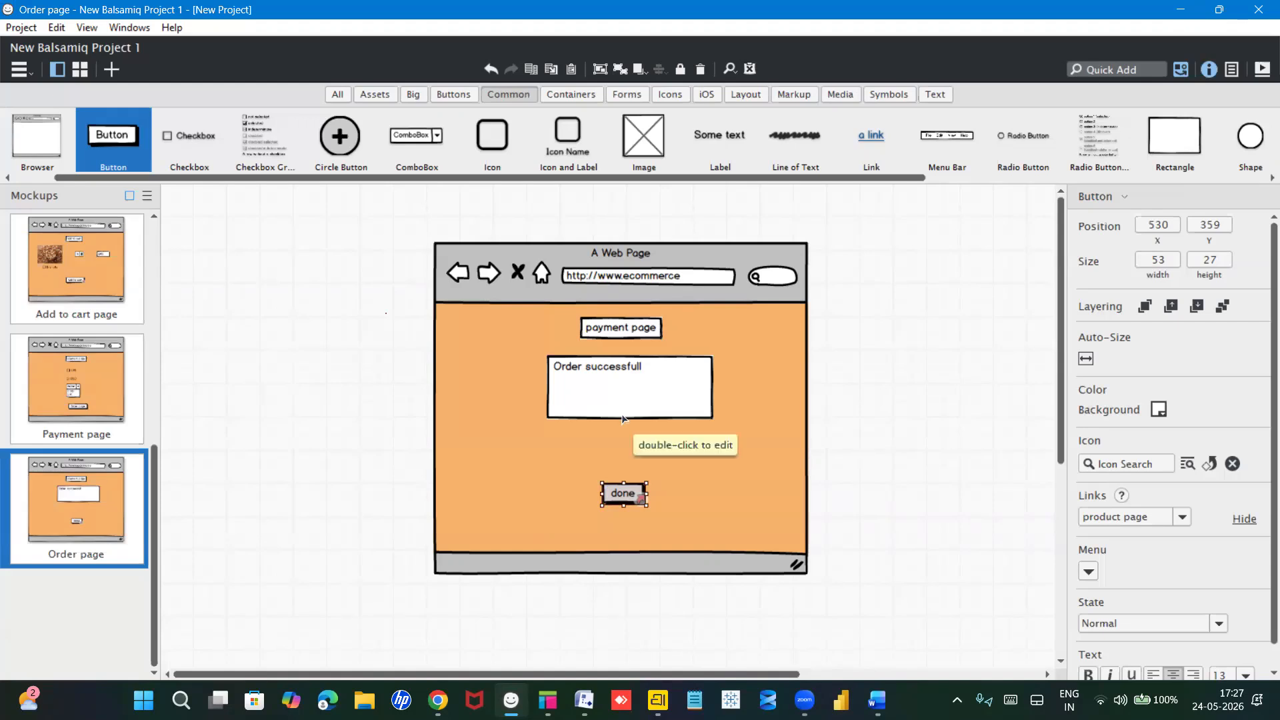
pyautogui.click(641, 405)
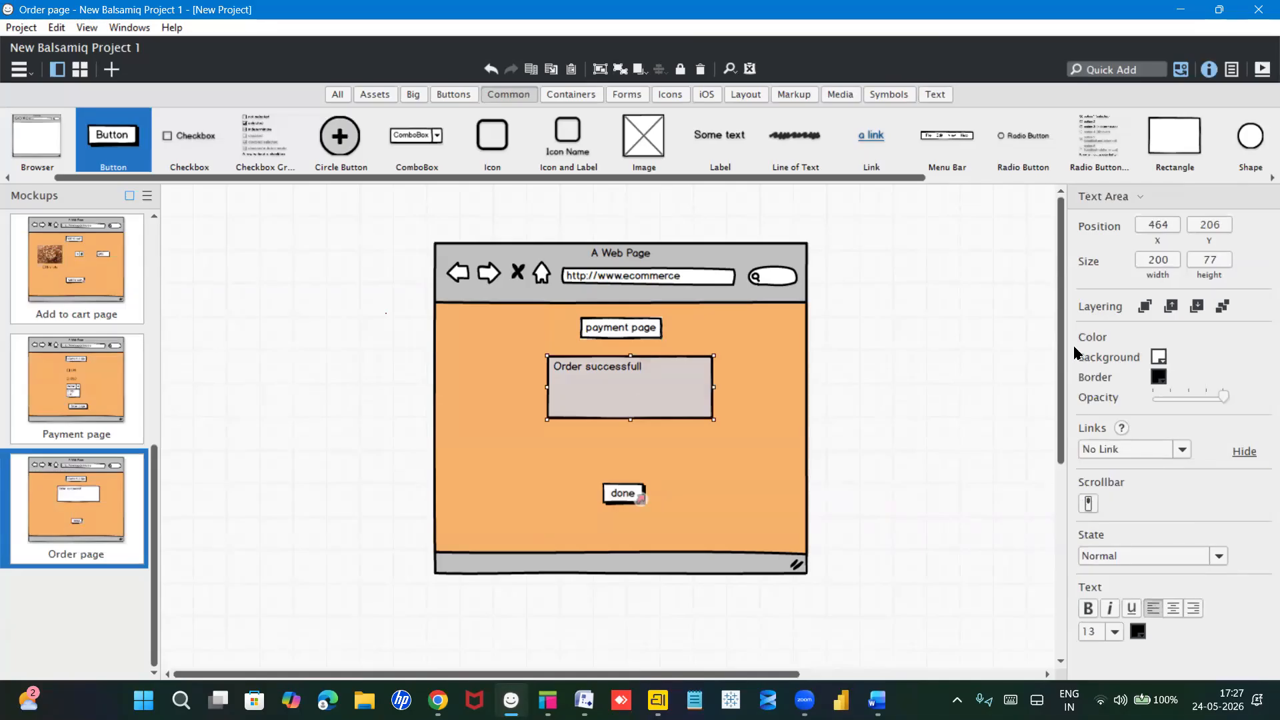
pyautogui.click(1162, 358)
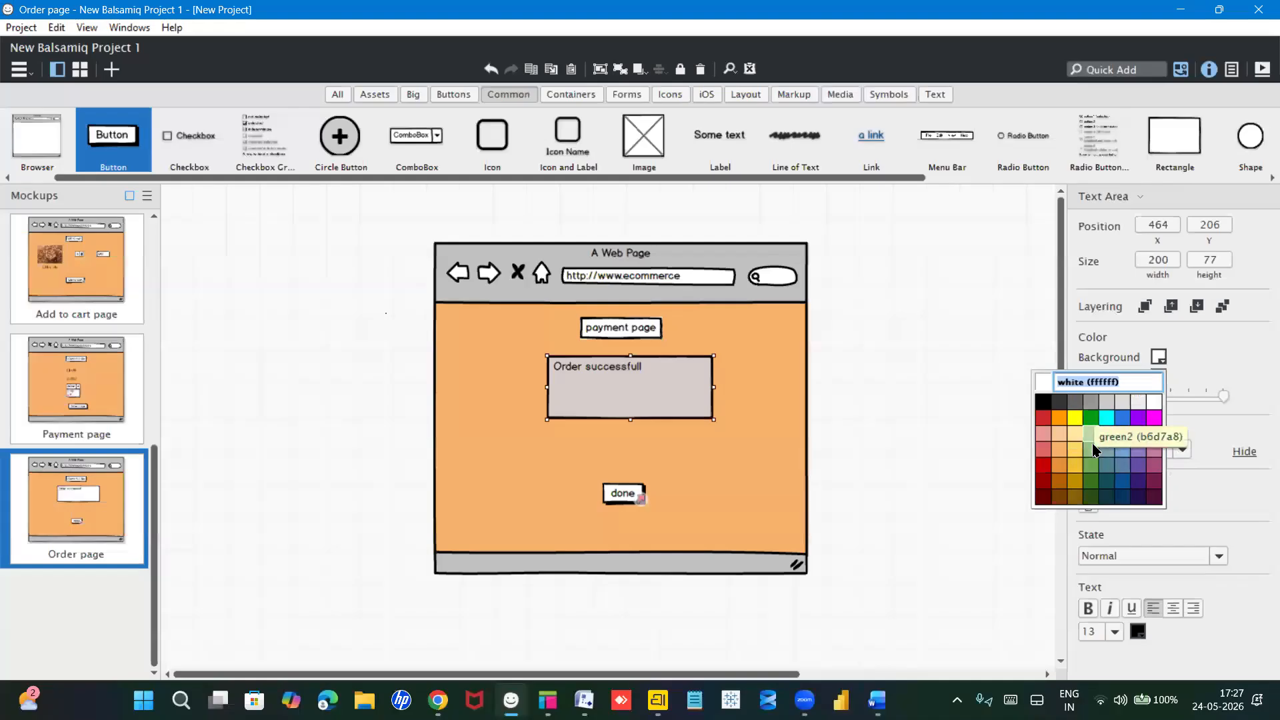
pyautogui.click(1092, 468)
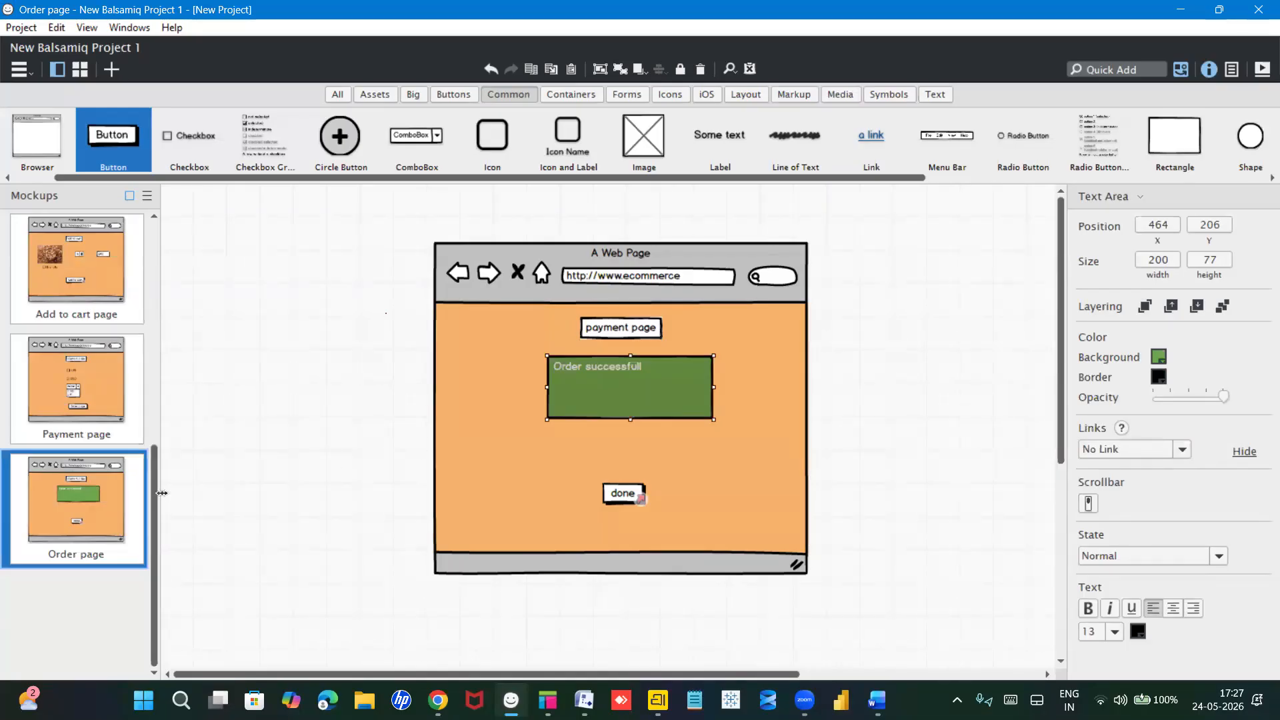
pyautogui.click(107, 408)
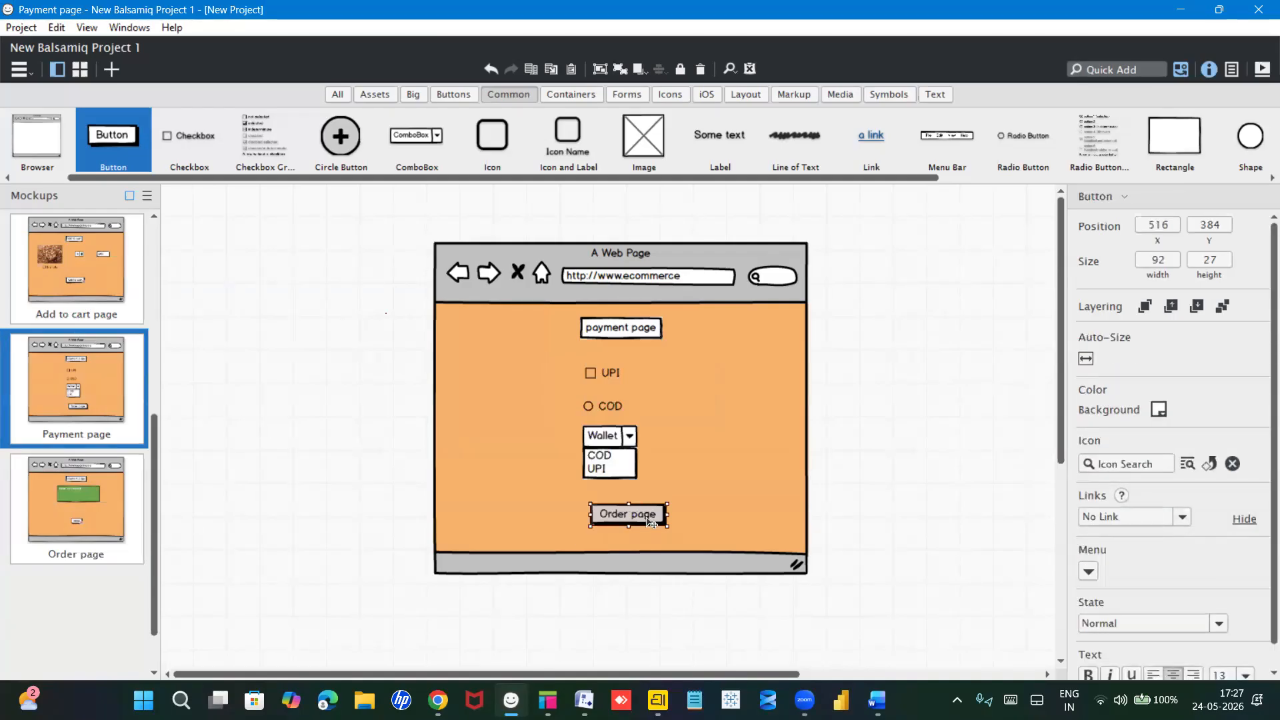
# Step: Link the Payment page's Order page button to the Order page, then open the registration page mockup
pyautogui.click(1181, 518)
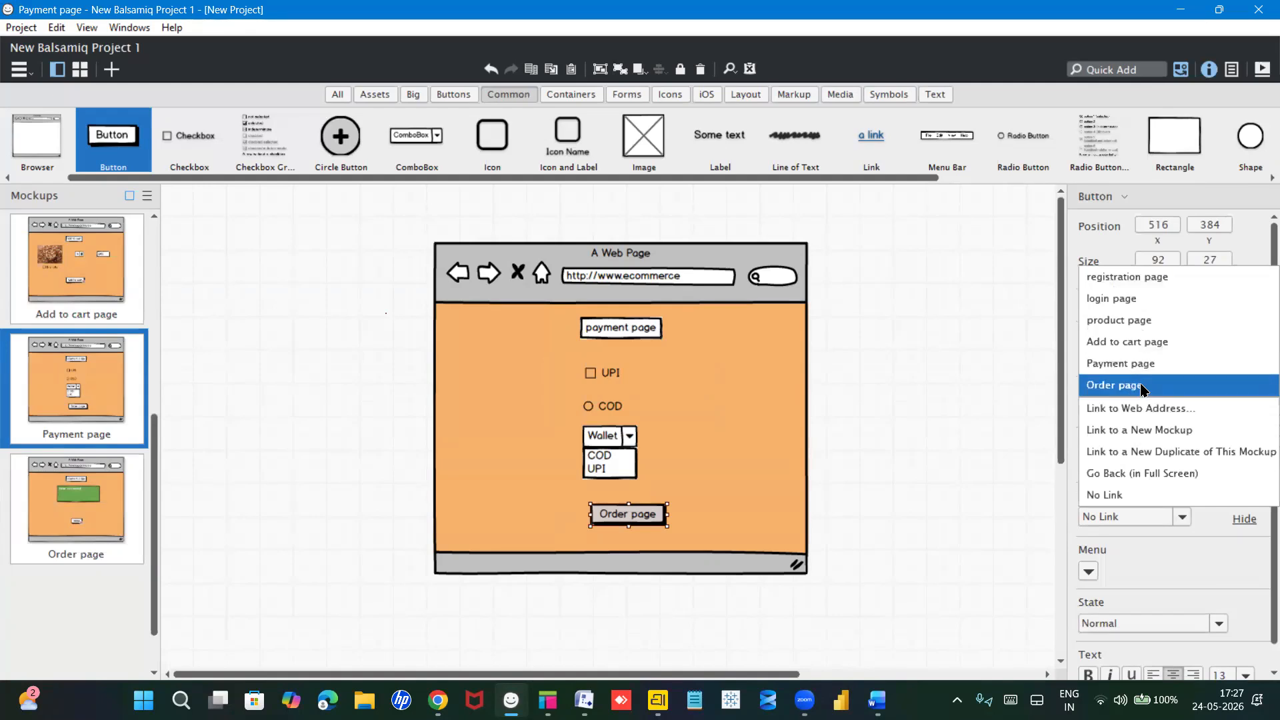
pyautogui.click(1142, 386)
pyautogui.click(88, 274)
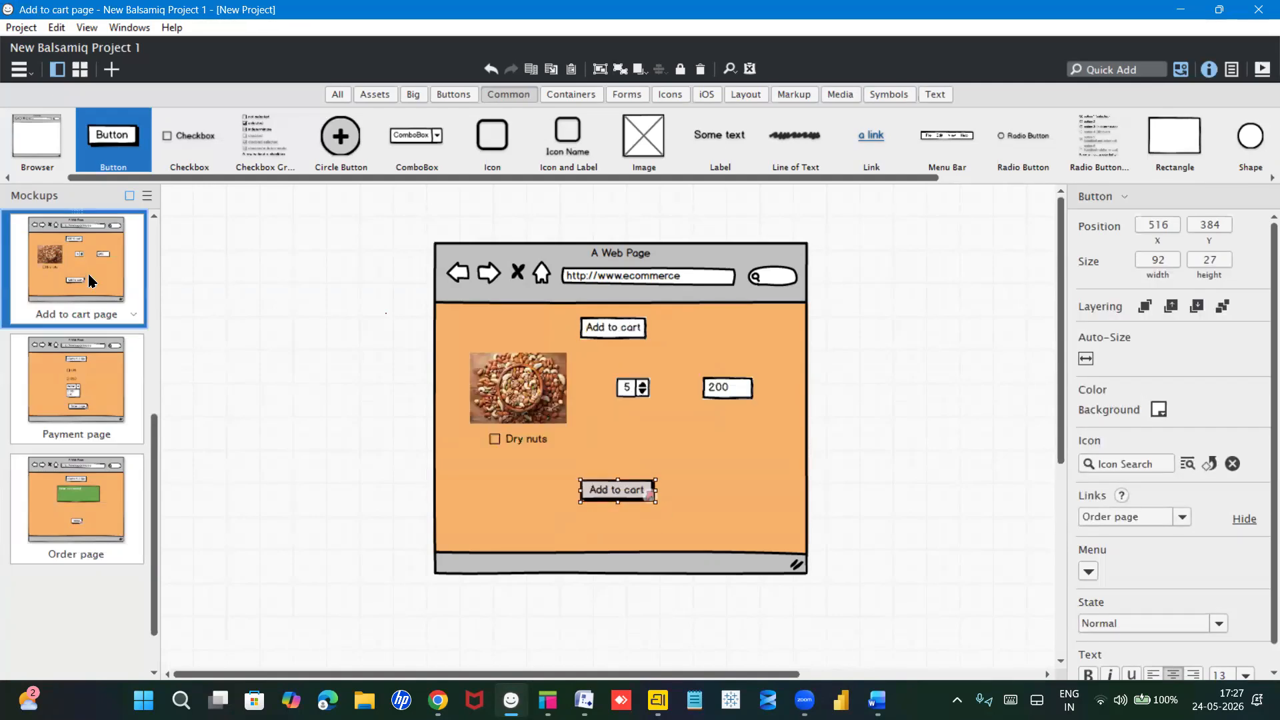
pyautogui.moveTo(152, 437); pyautogui.dragTo(174, 246)
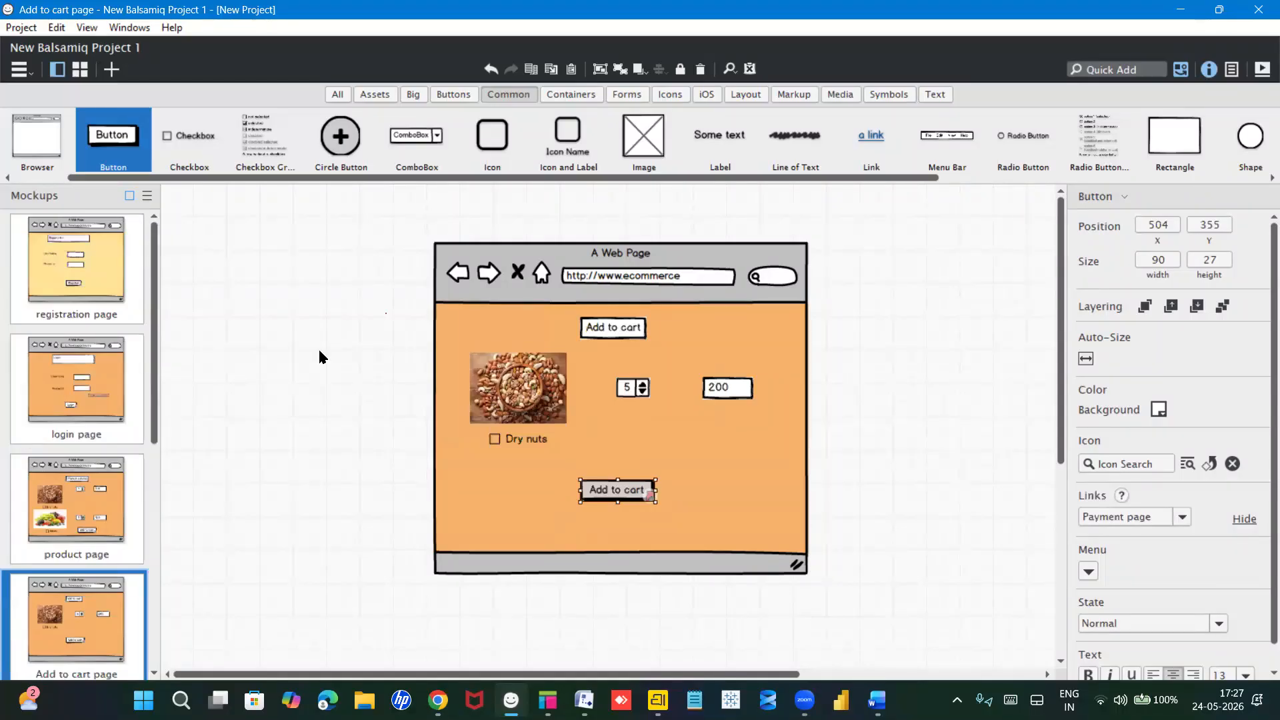
pyautogui.click(85, 288)
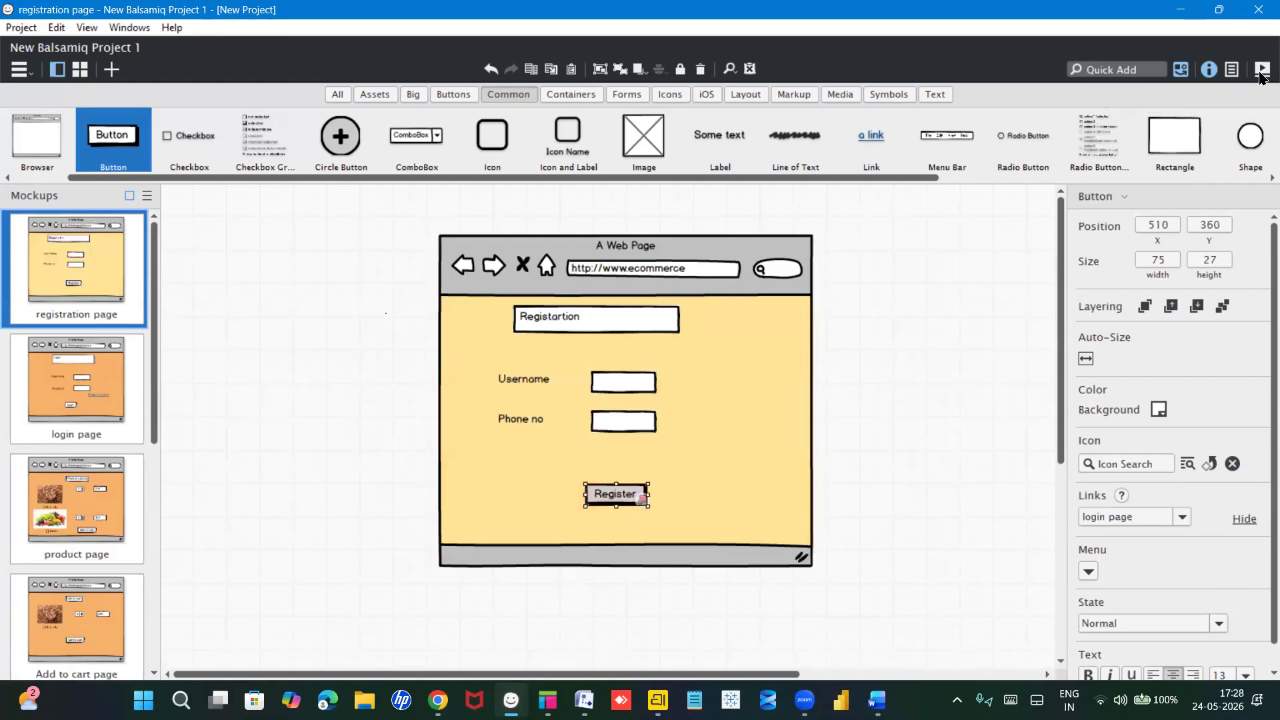
# Step: Preview the prototype full screen, testing the Register, Forget password and Login links, then exit
pyautogui.click(1261, 72)
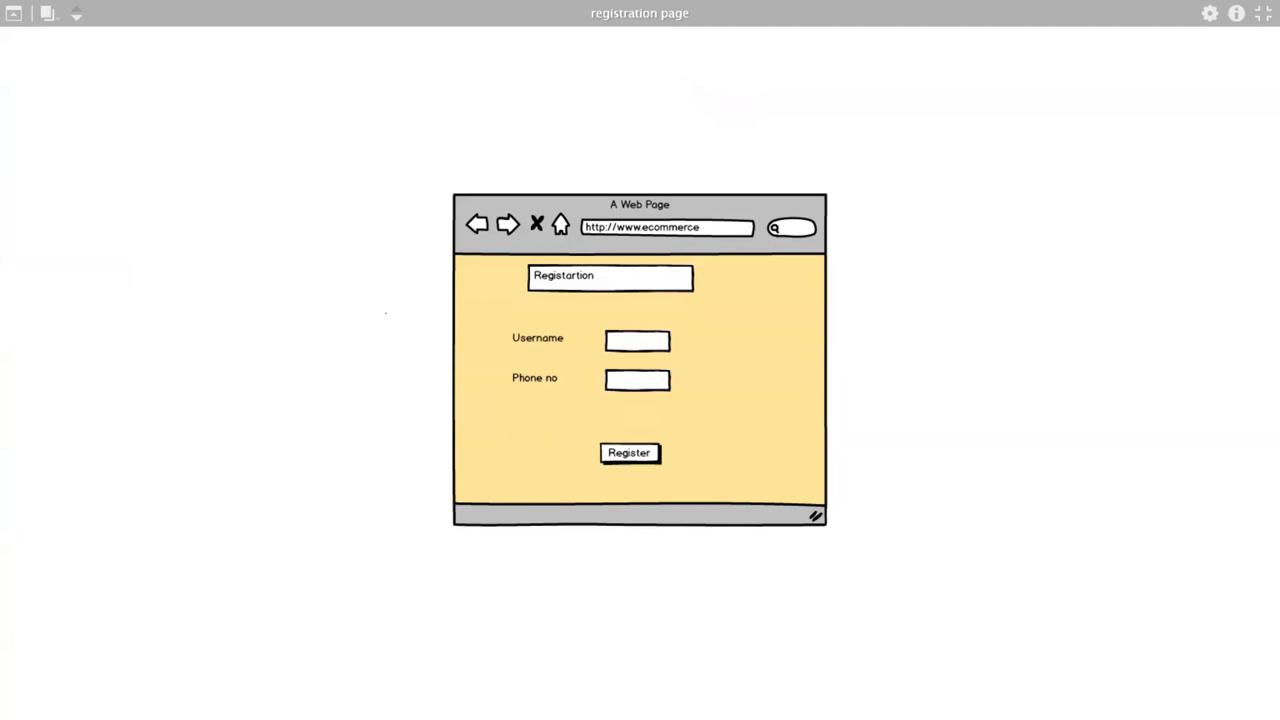
pyautogui.click(637, 450)
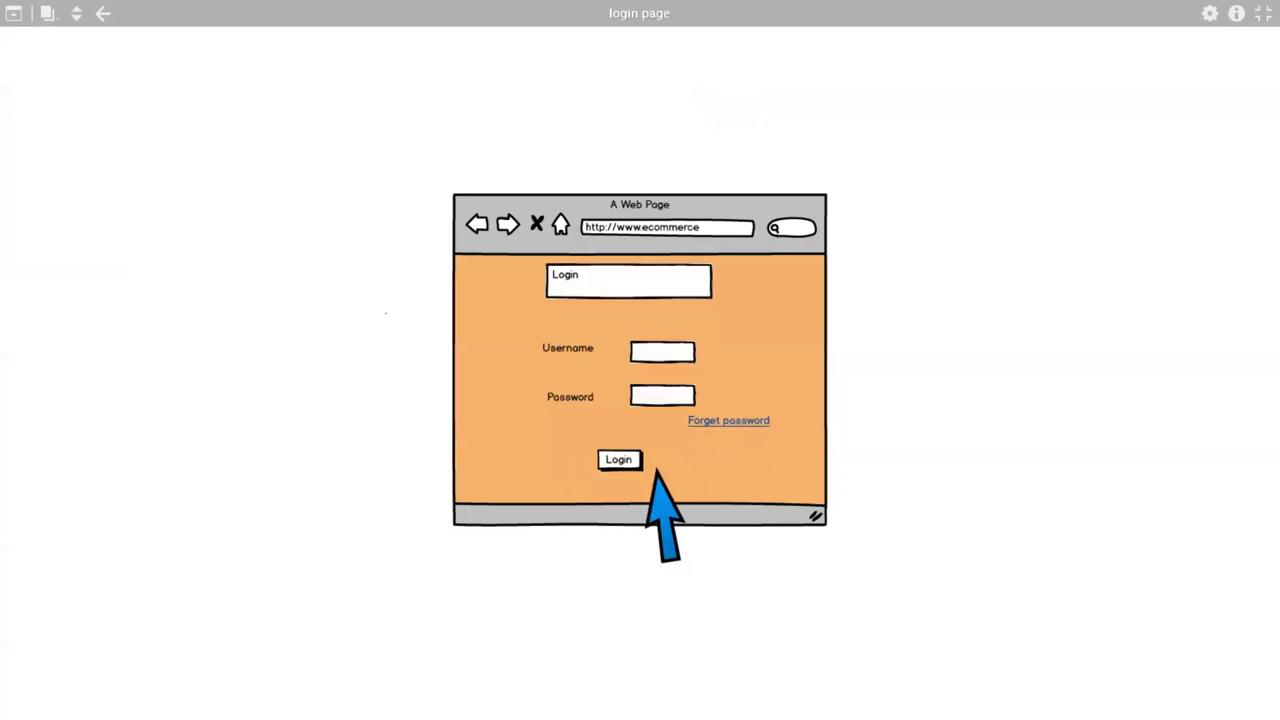
pyautogui.click(712, 422)
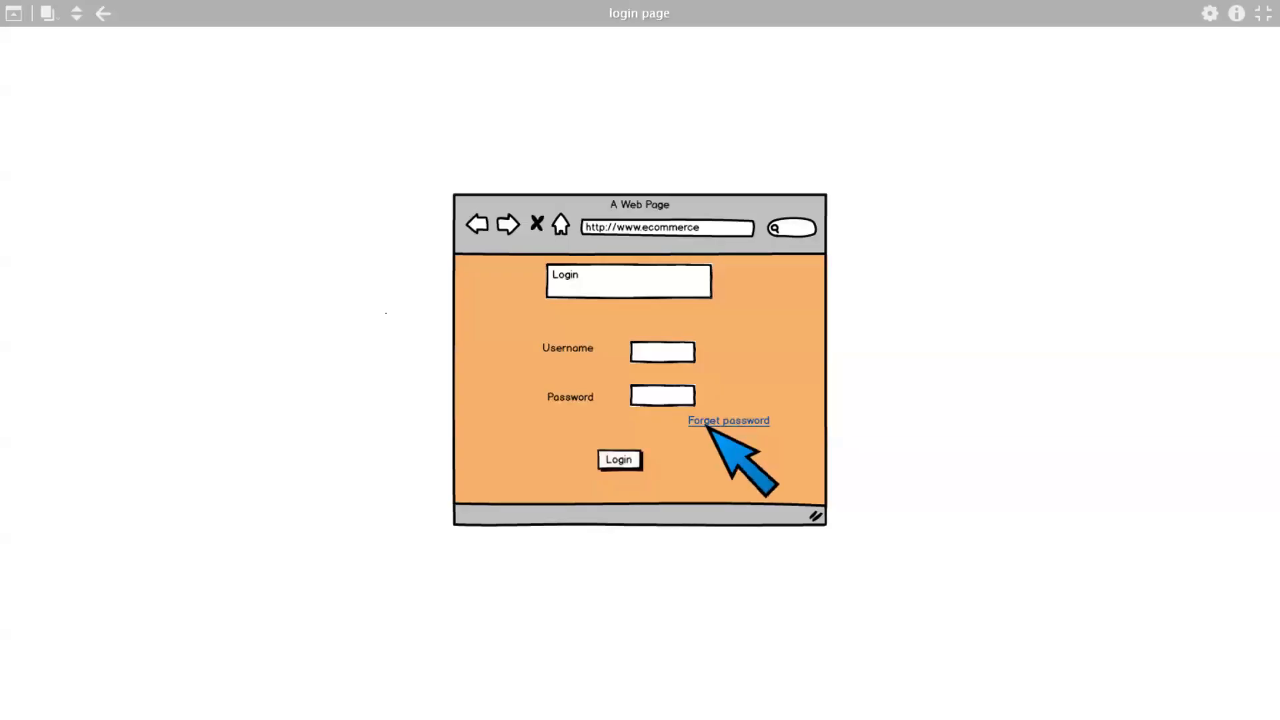
pyautogui.click(707, 427)
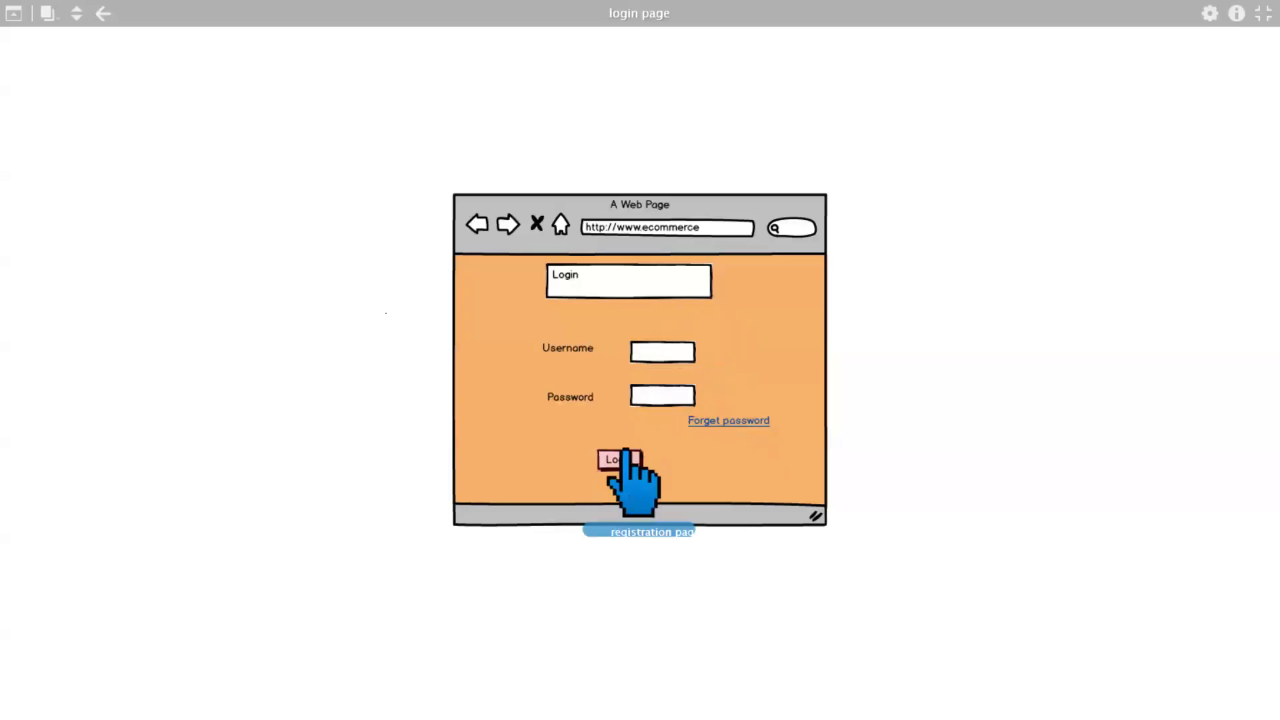
pyautogui.click(709, 425)
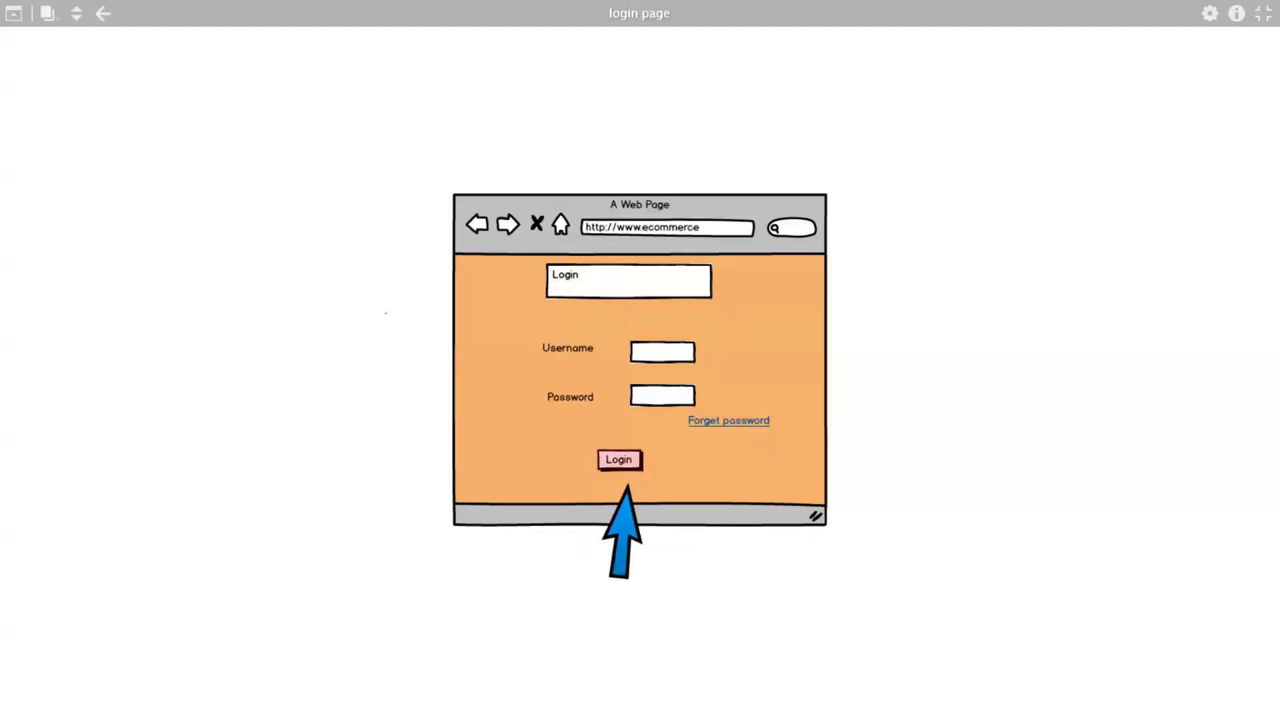
pyautogui.click(618, 459)
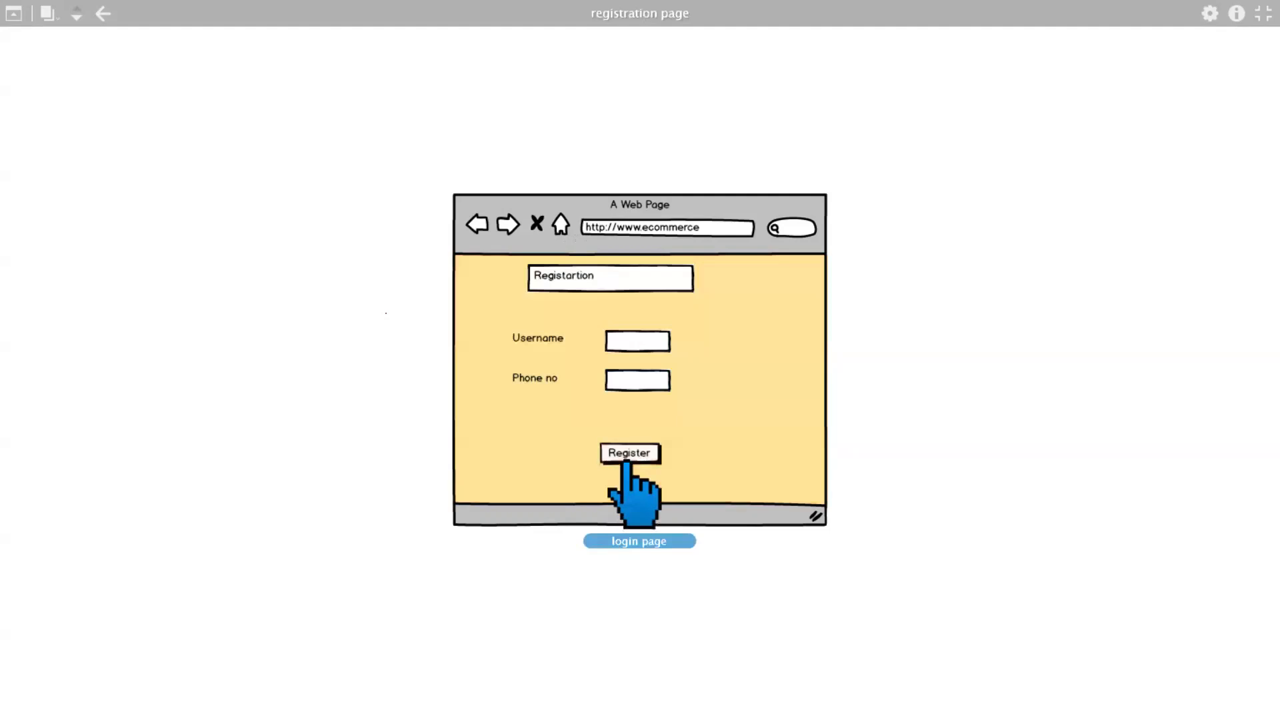
pyautogui.click(627, 462)
pyautogui.press('Escape')
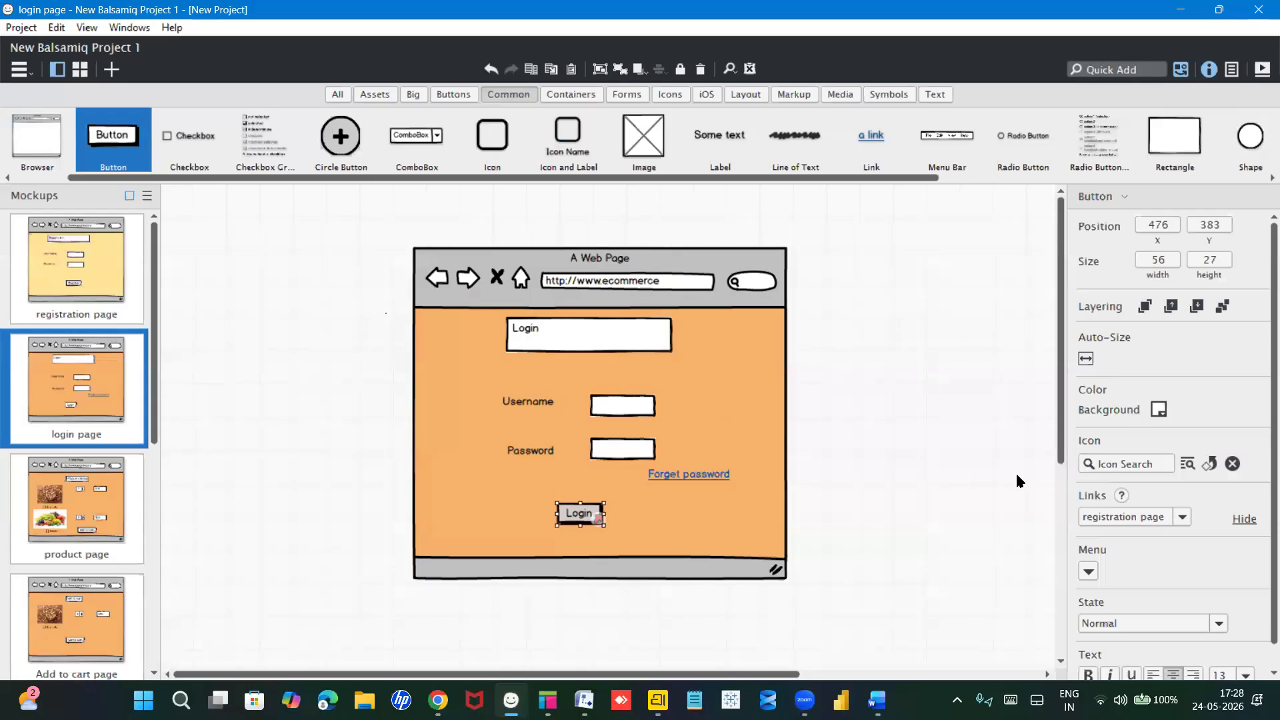
# Step: Link the Login button to the product page and test it in full-screen presentation
pyautogui.click(1180, 518)
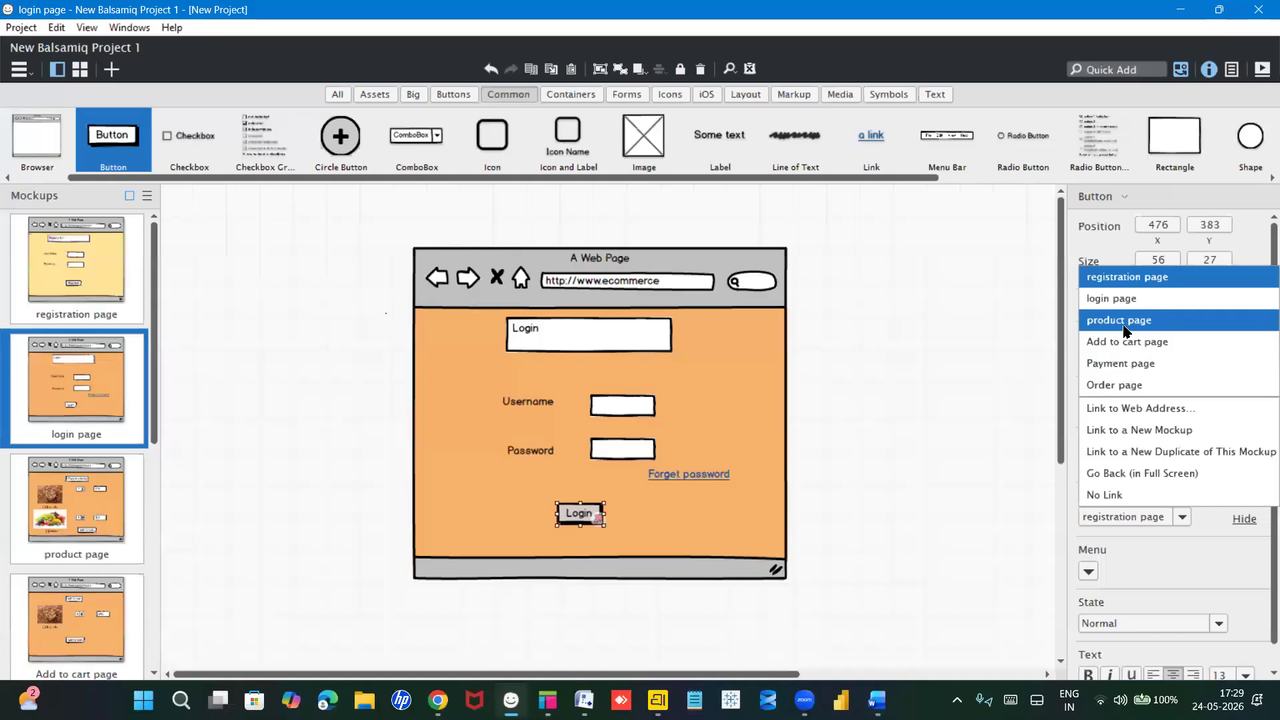
pyautogui.click(1123, 320)
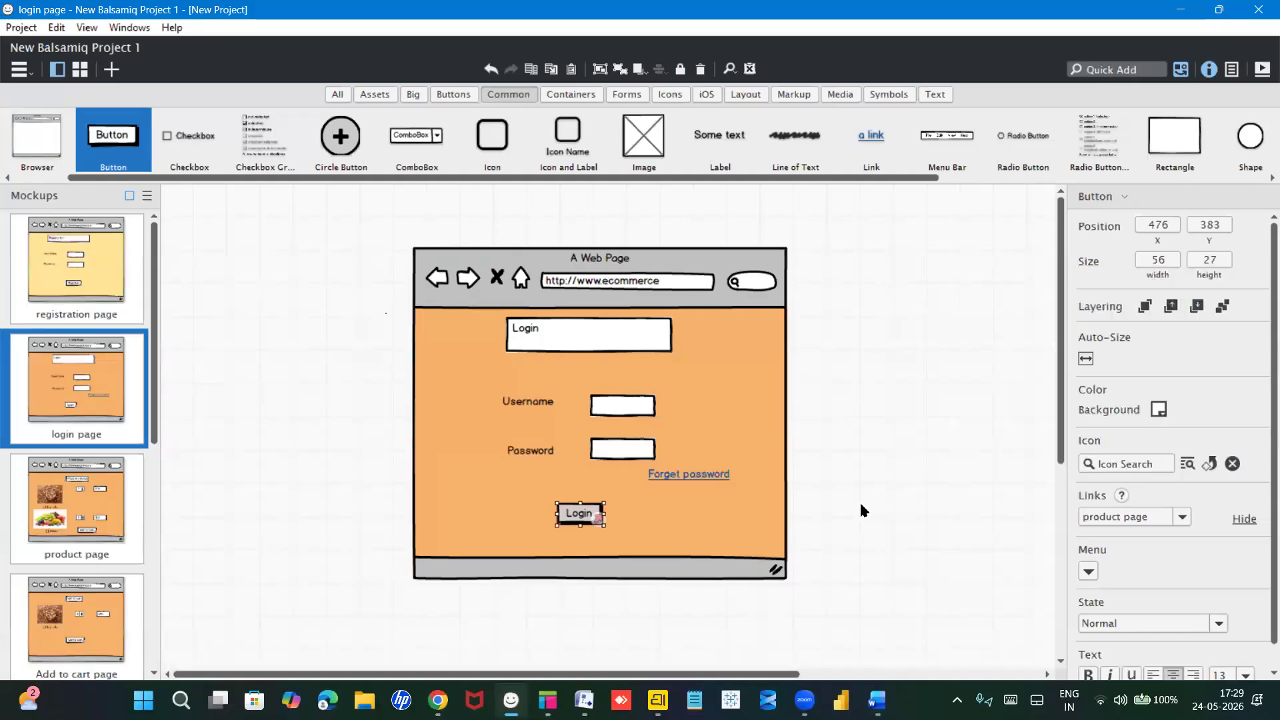
pyautogui.click(1261, 69)
pyautogui.click(619, 460)
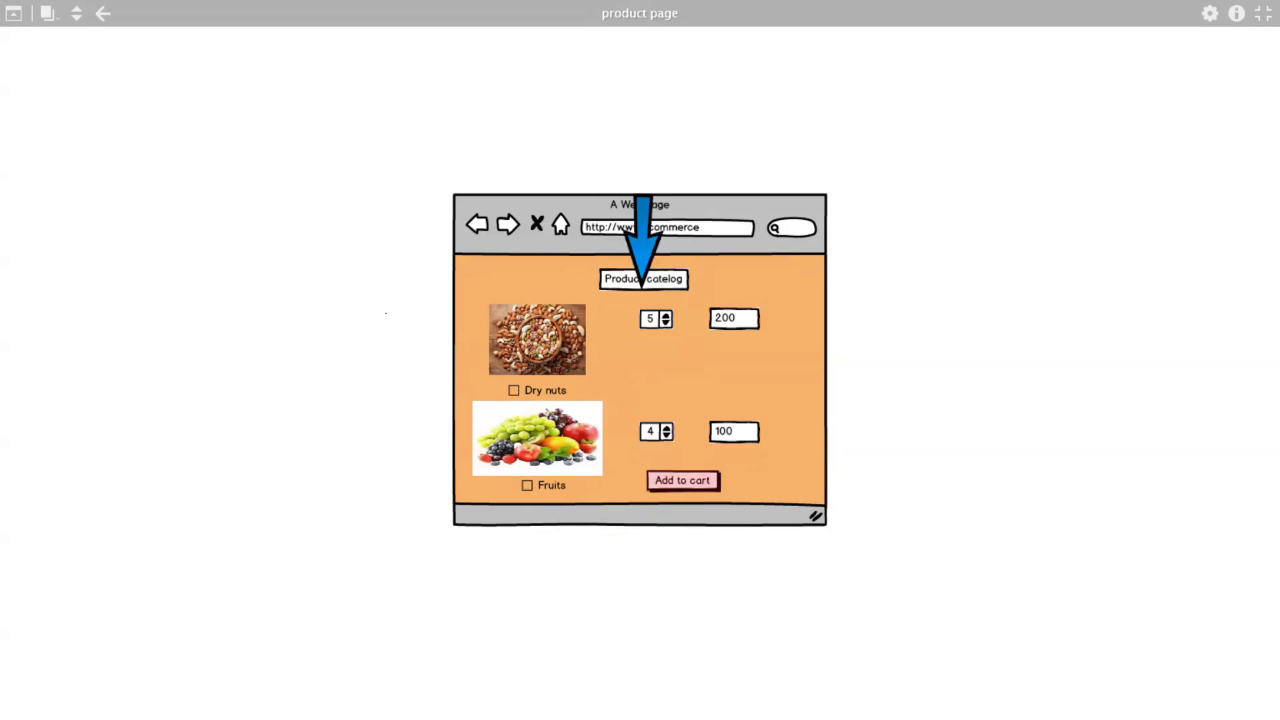
# Step: Follow Add to cart through to the Payment page and try the UPI, COD and Wallet options
pyautogui.click(678, 479)
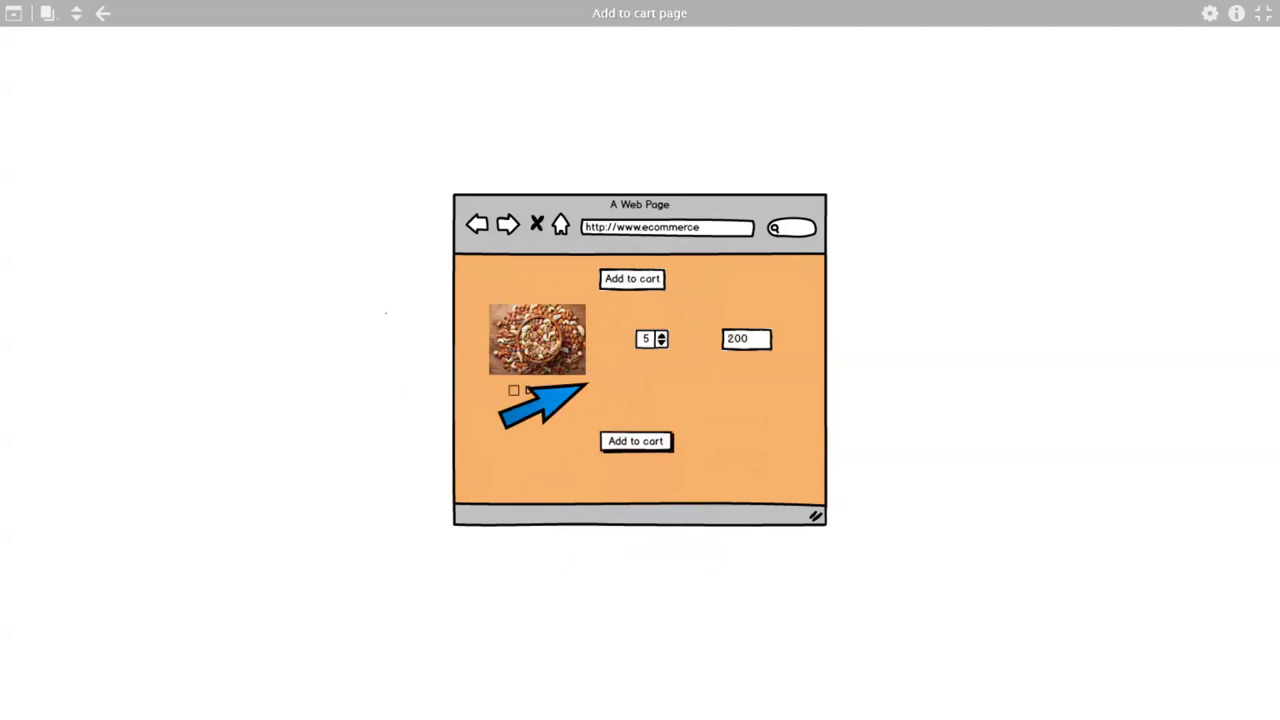
pyautogui.click(654, 441)
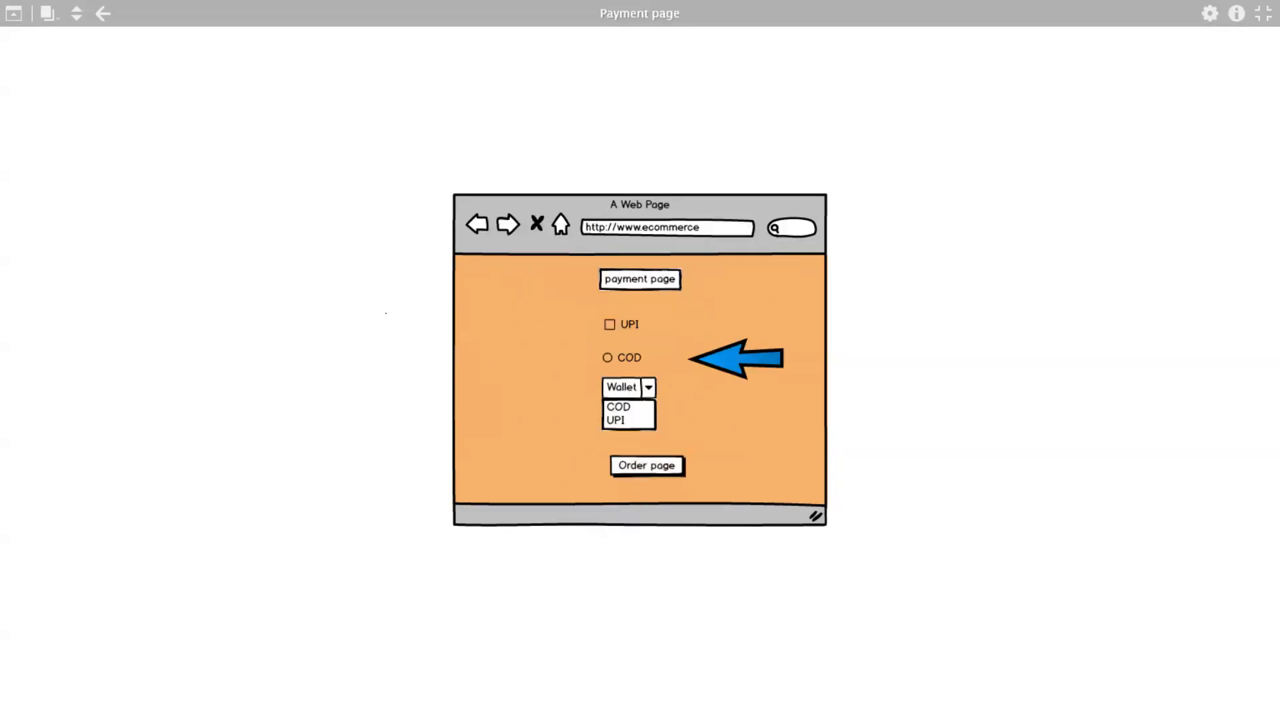
pyautogui.click(611, 326)
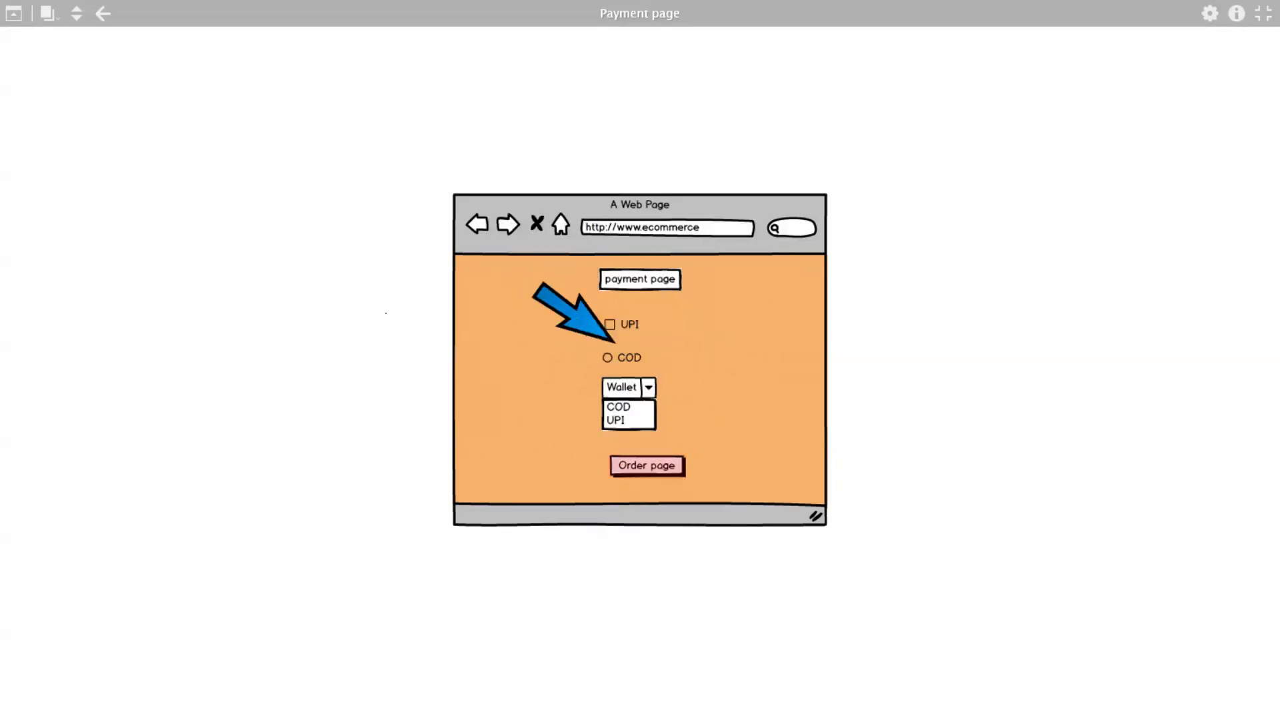
pyautogui.click(613, 360)
pyautogui.click(619, 387)
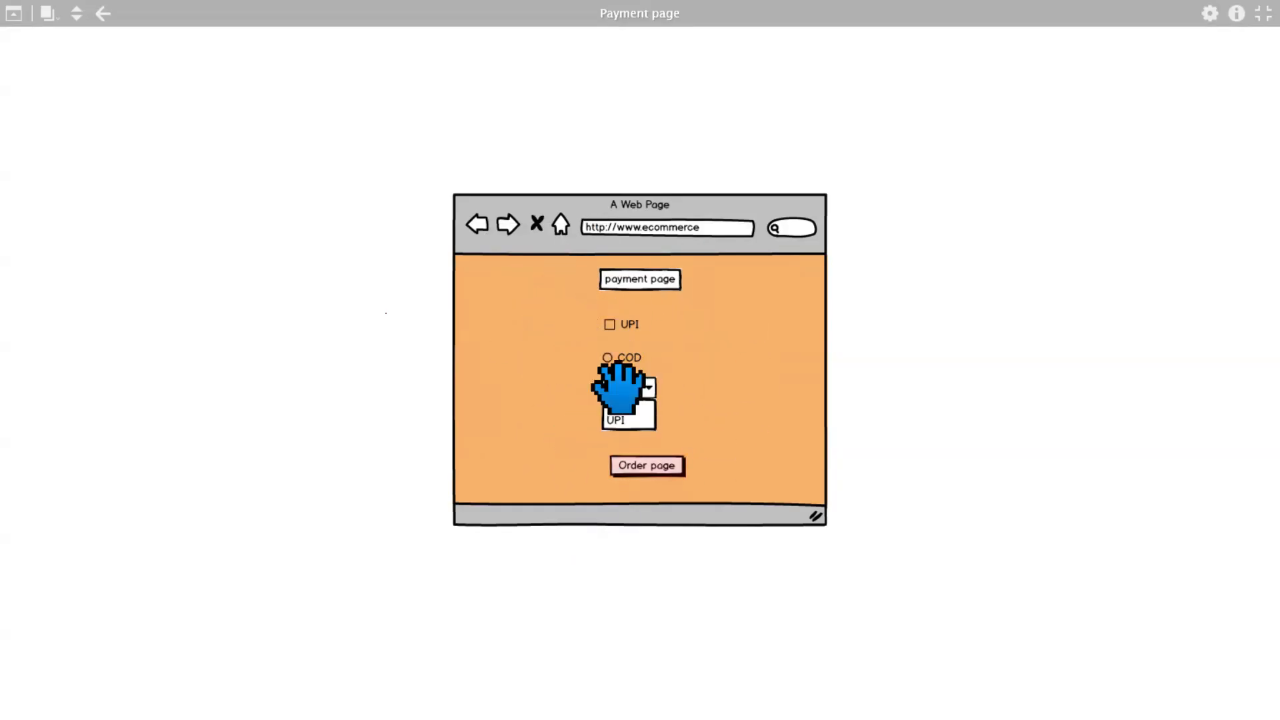
pyautogui.click(605, 358)
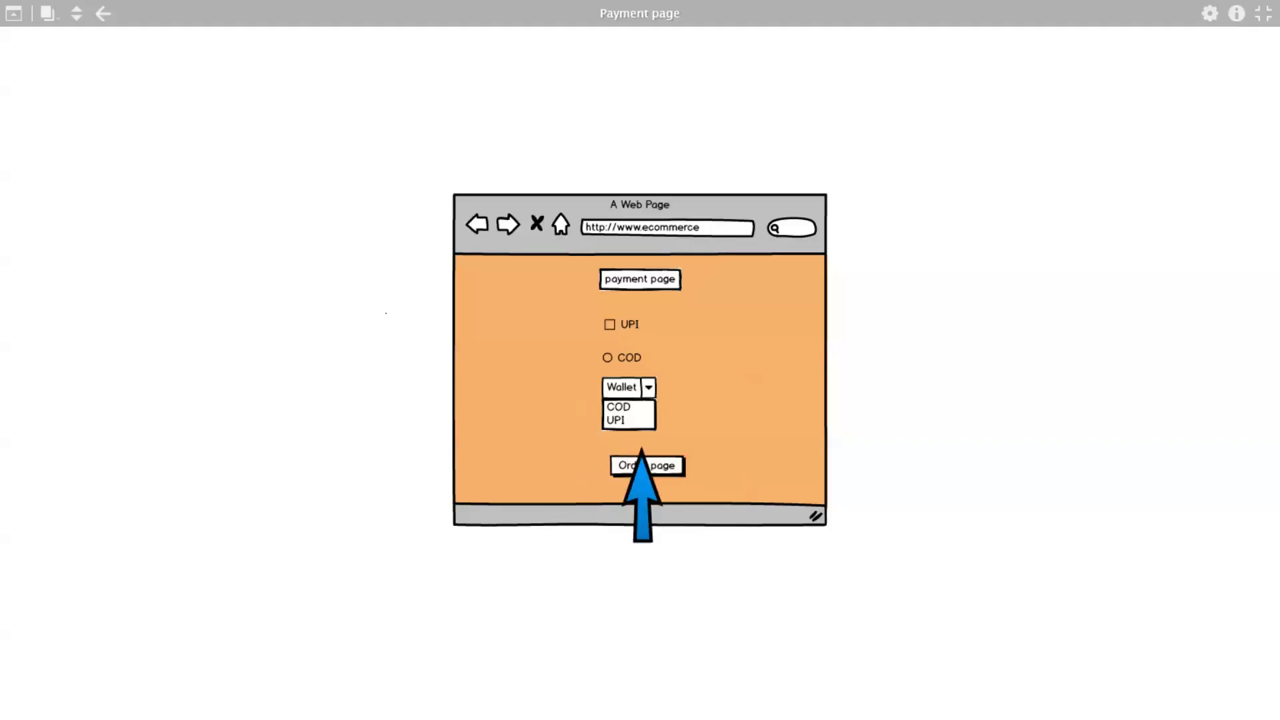
# Step: Go from the Order page back to the product catalog, through cart to payment, then exit
pyautogui.click(650, 466)
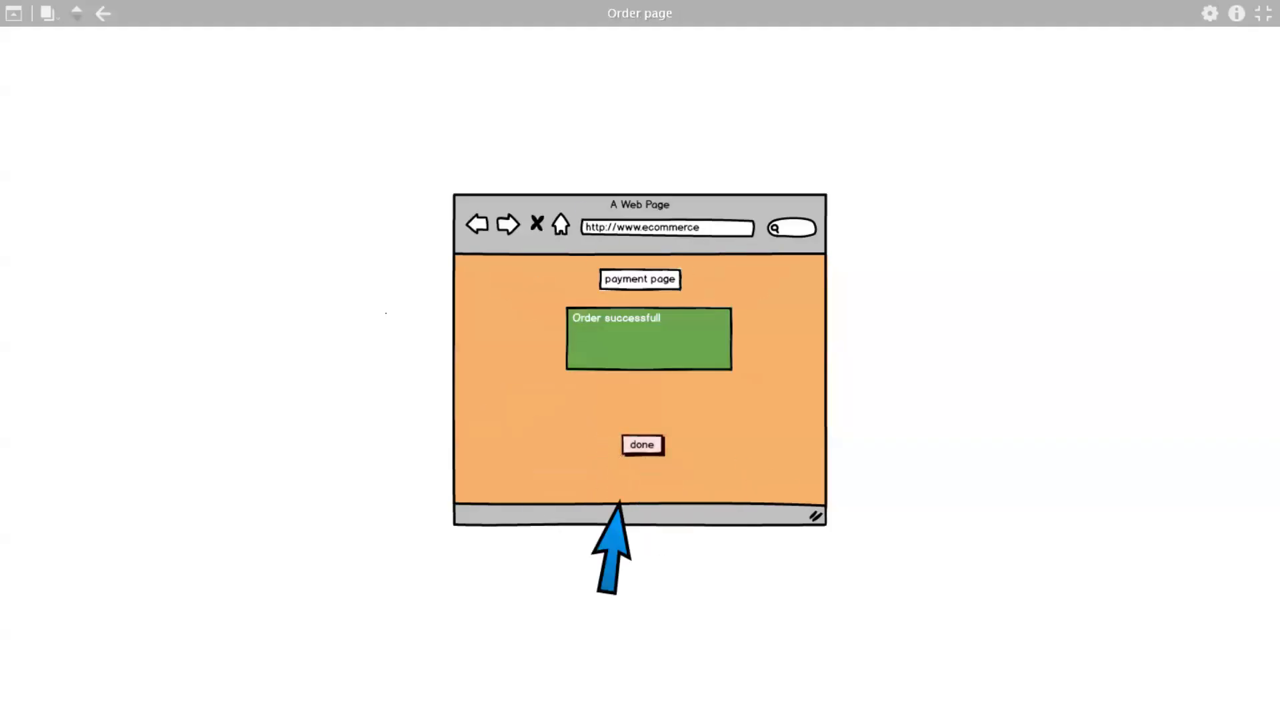
pyautogui.click(642, 454)
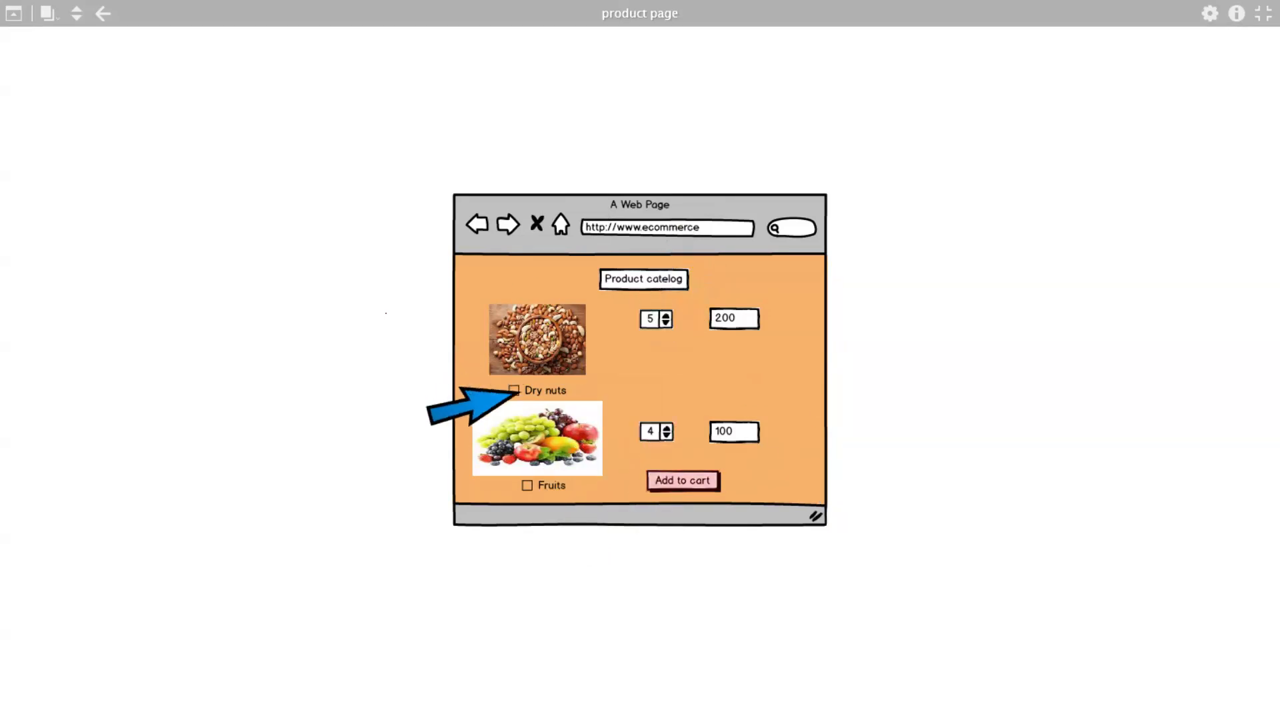
pyautogui.click(680, 481)
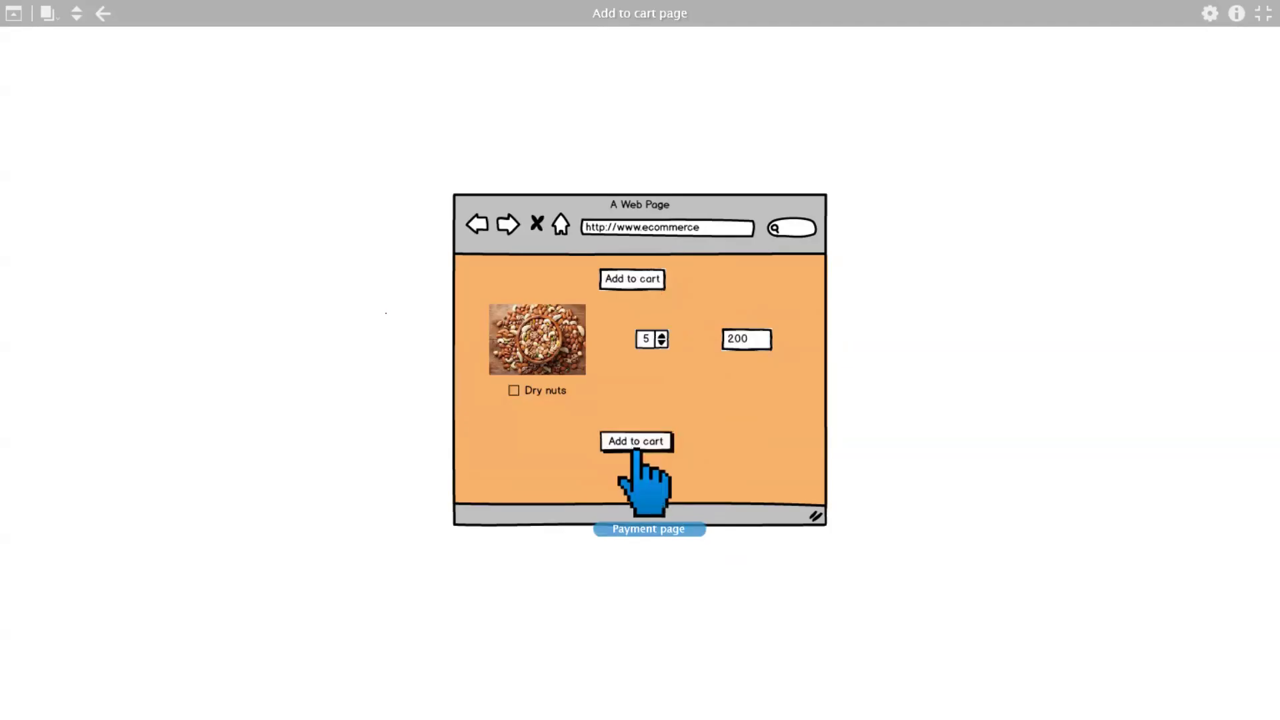
pyautogui.click(637, 454)
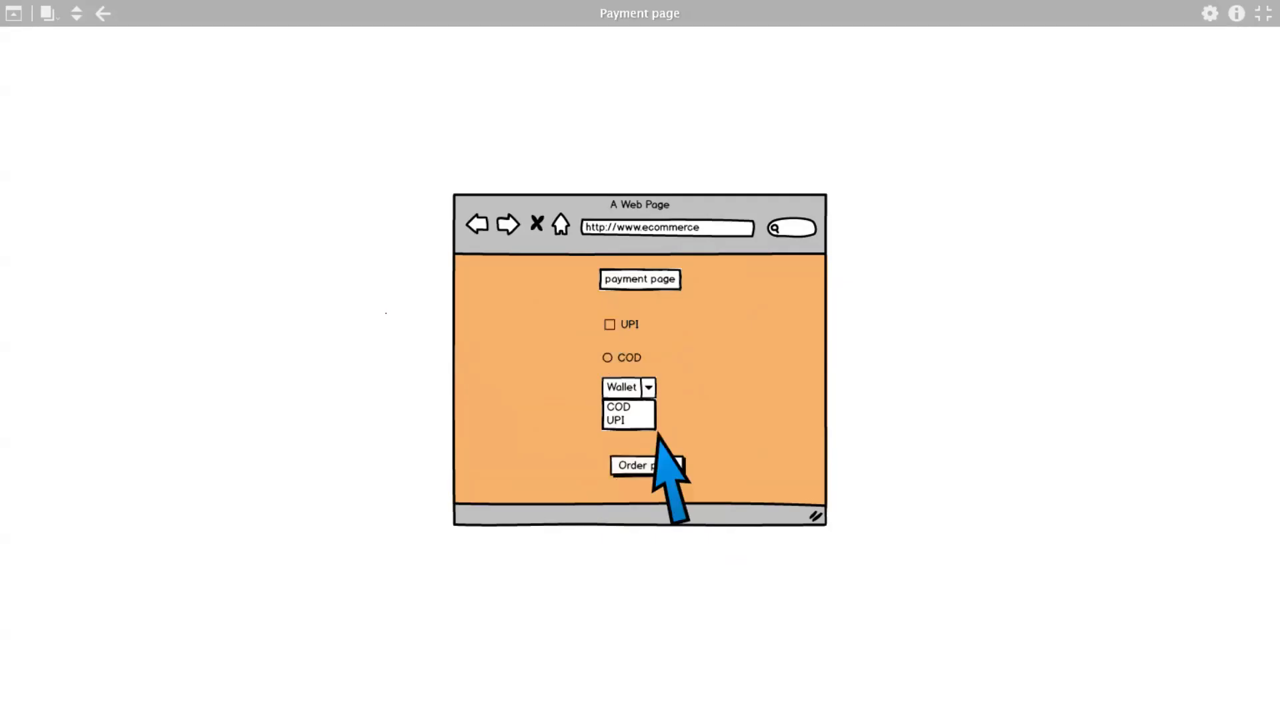
pyautogui.press('Escape')
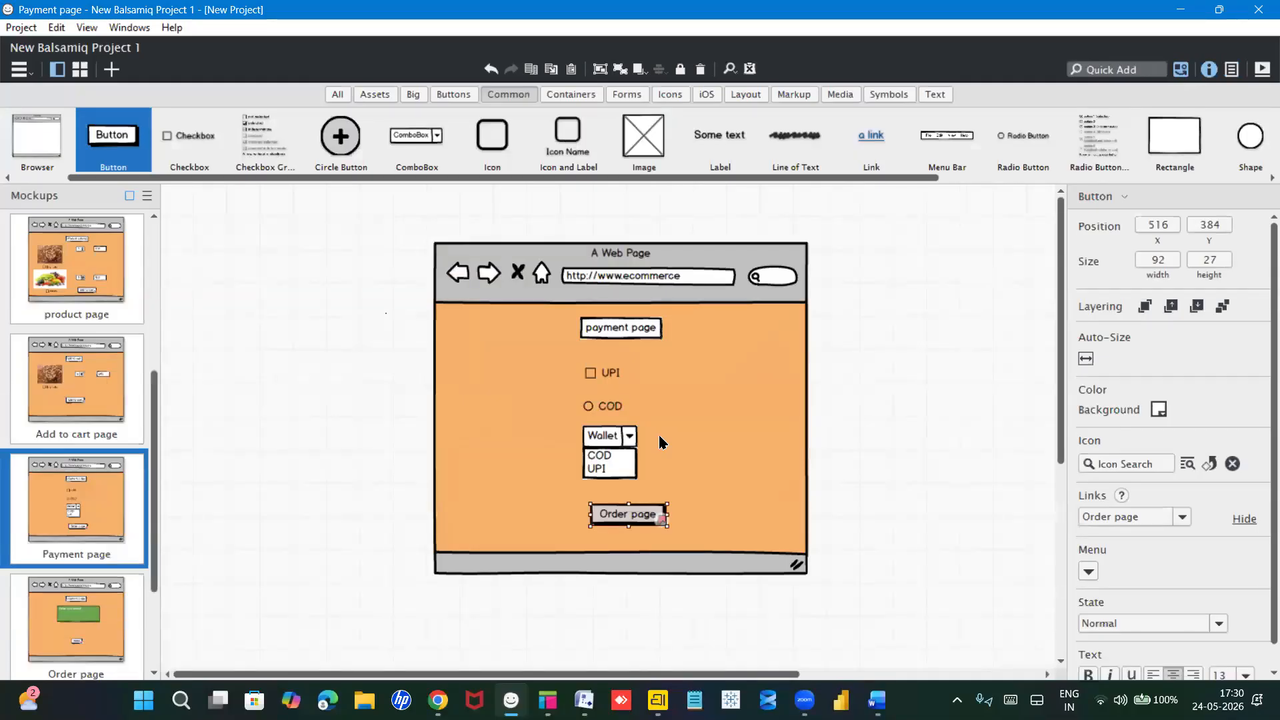
# Step: Scroll the Mockups panel to the top and open the registration page mockup
pyautogui.moveTo(146, 402); pyautogui.dragTo(161, 229)
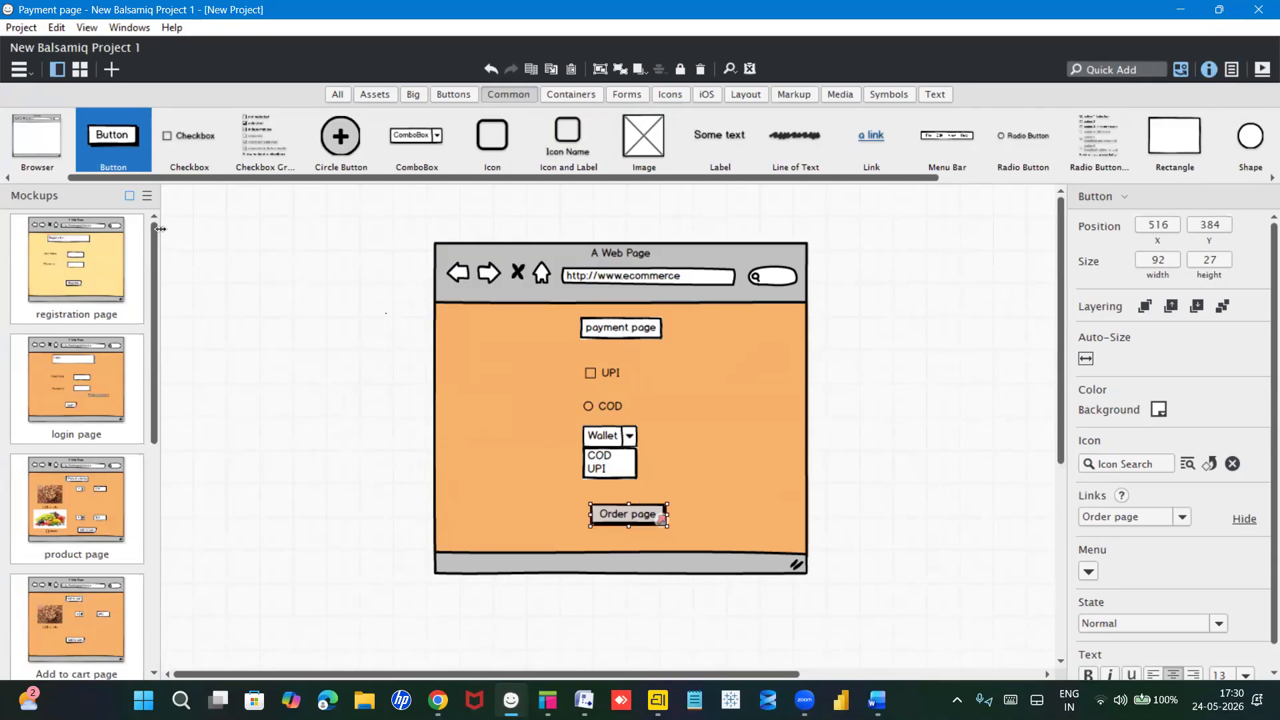
pyautogui.click(104, 252)
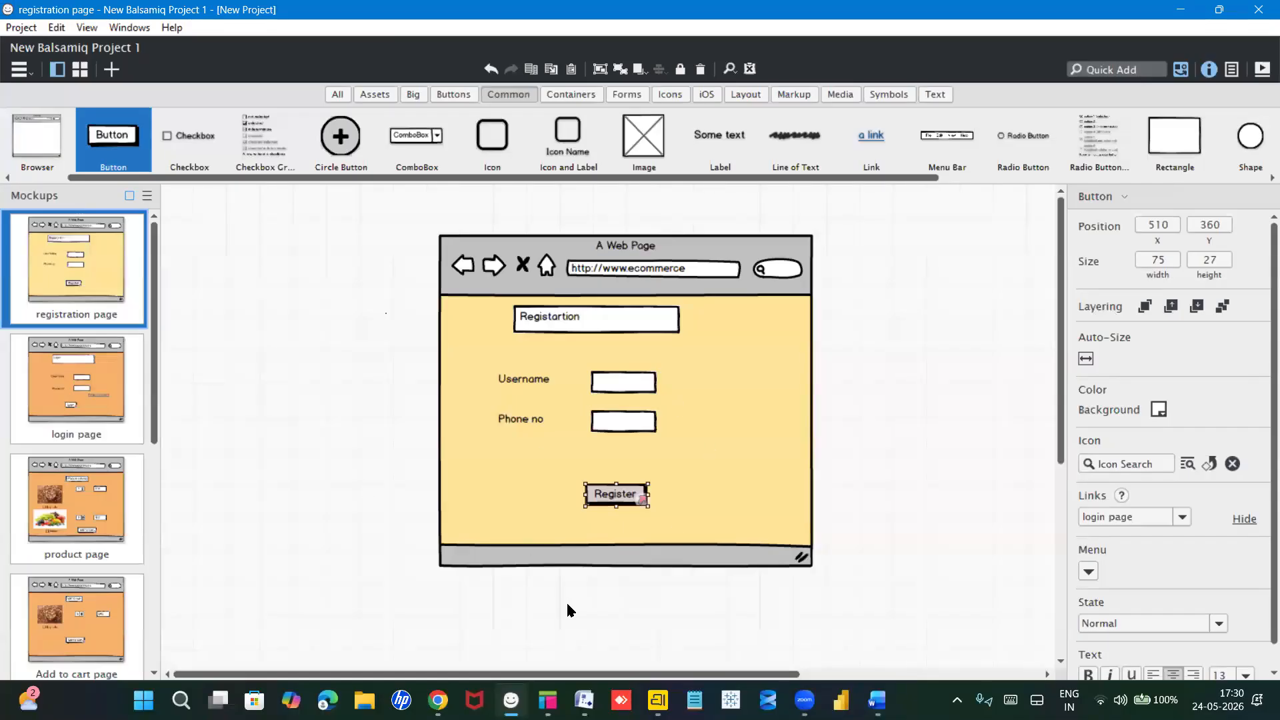
pyautogui.moveTo(547, 699)
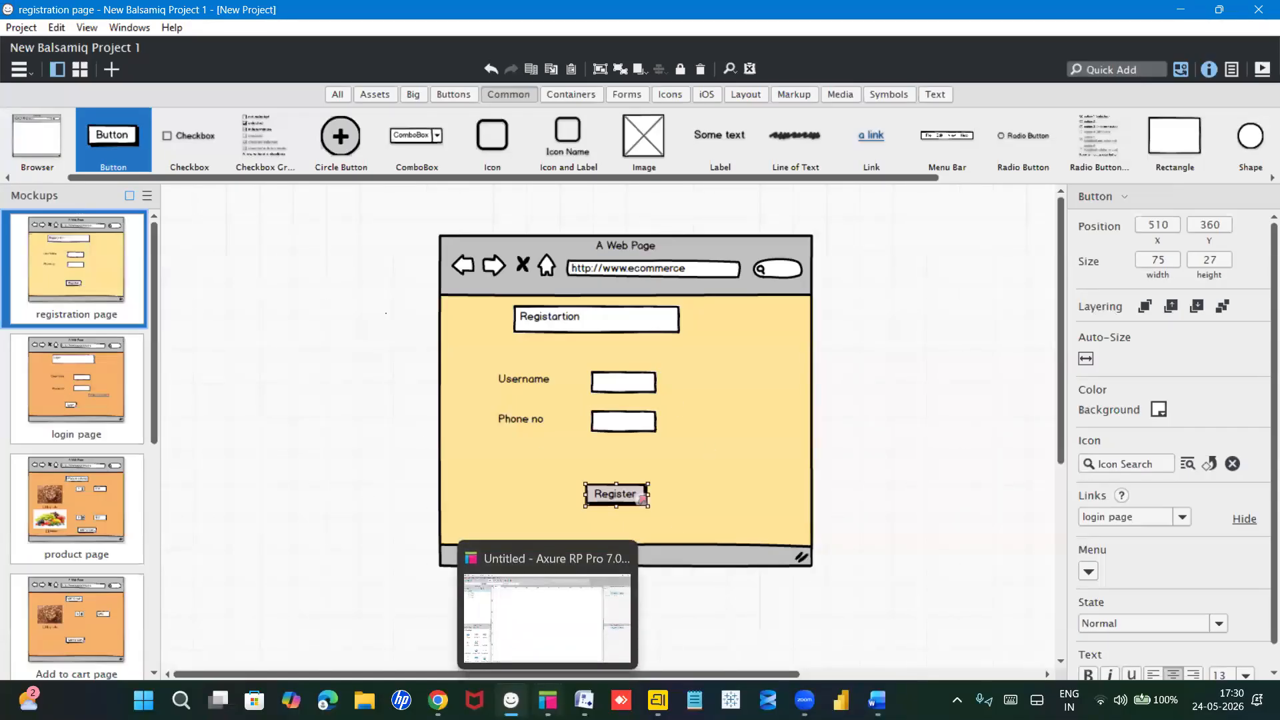
# Step: Bring the untitled Axure project to the front and clear the selection on its blank Home page
pyautogui.click(547, 699)
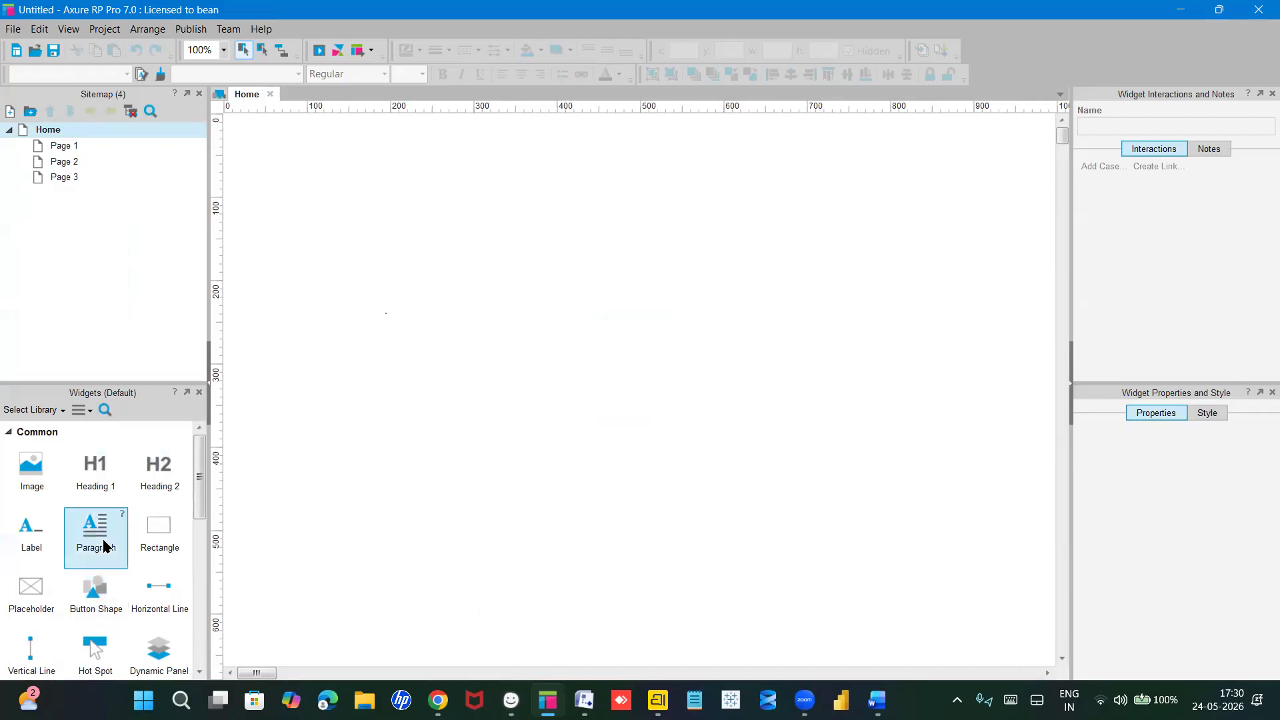
pyautogui.scroll(-2, 103, 545)
pyautogui.scroll(-7, 103, 543)
pyautogui.scroll(9, 101, 537)
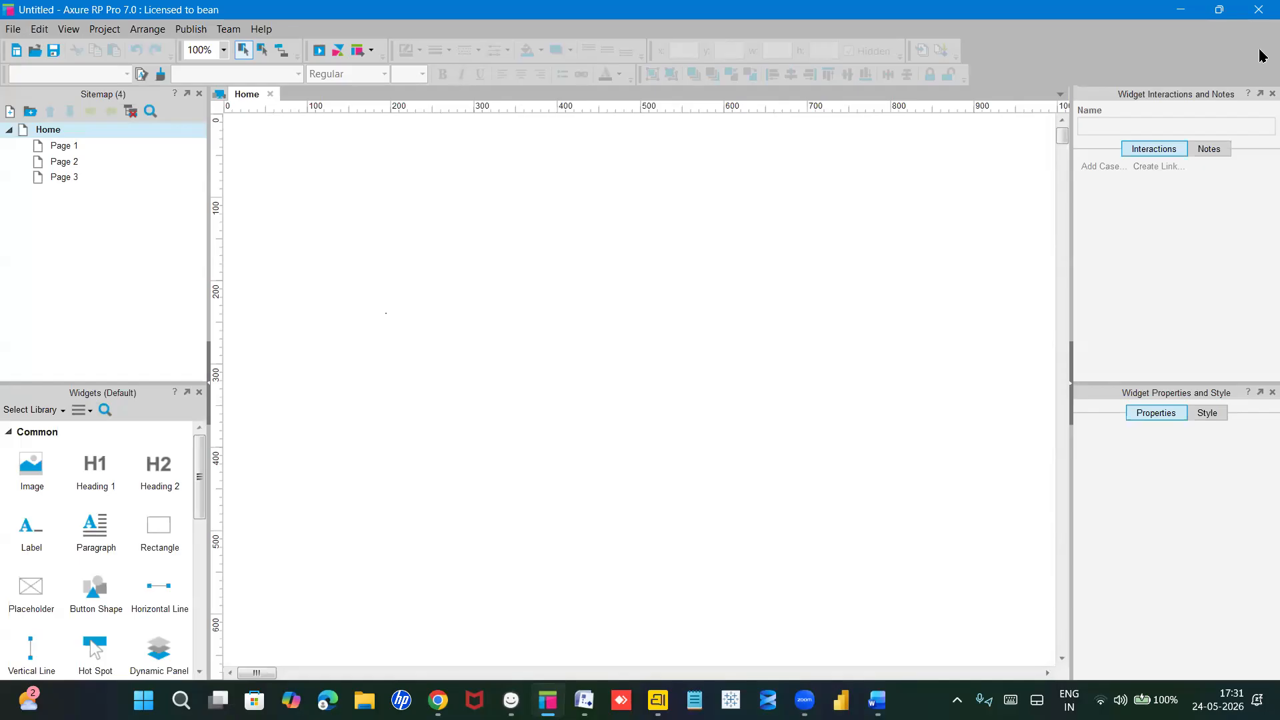
pyautogui.click(1157, 101)
pyautogui.click(758, 412)
pyautogui.scroll(-6, 102, 472)
pyautogui.scroll(-4, 103, 472)
pyautogui.scroll(10, 102, 472)
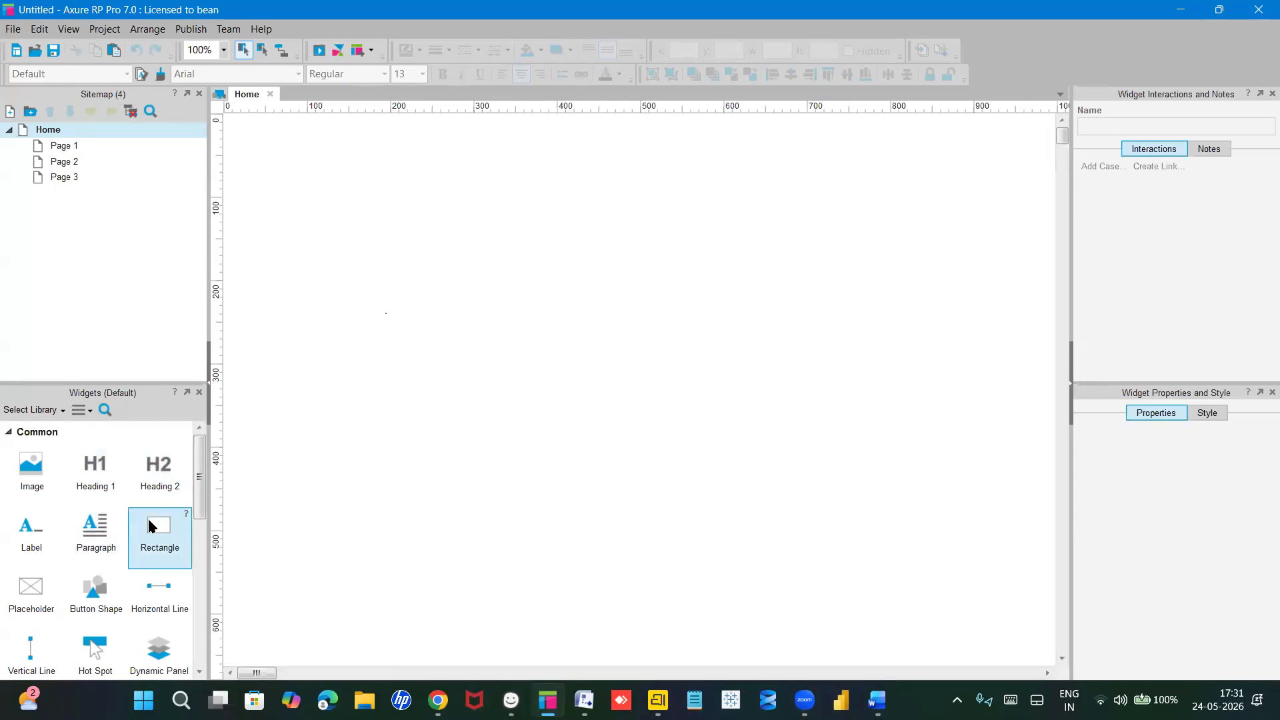
# Step: Place a rectangle on the Home page and size it to 560 px wide
pyautogui.moveTo(154, 531); pyautogui.dragTo(452, 207)
pyautogui.moveTo(615, 279); pyautogui.dragTo(890, 493)
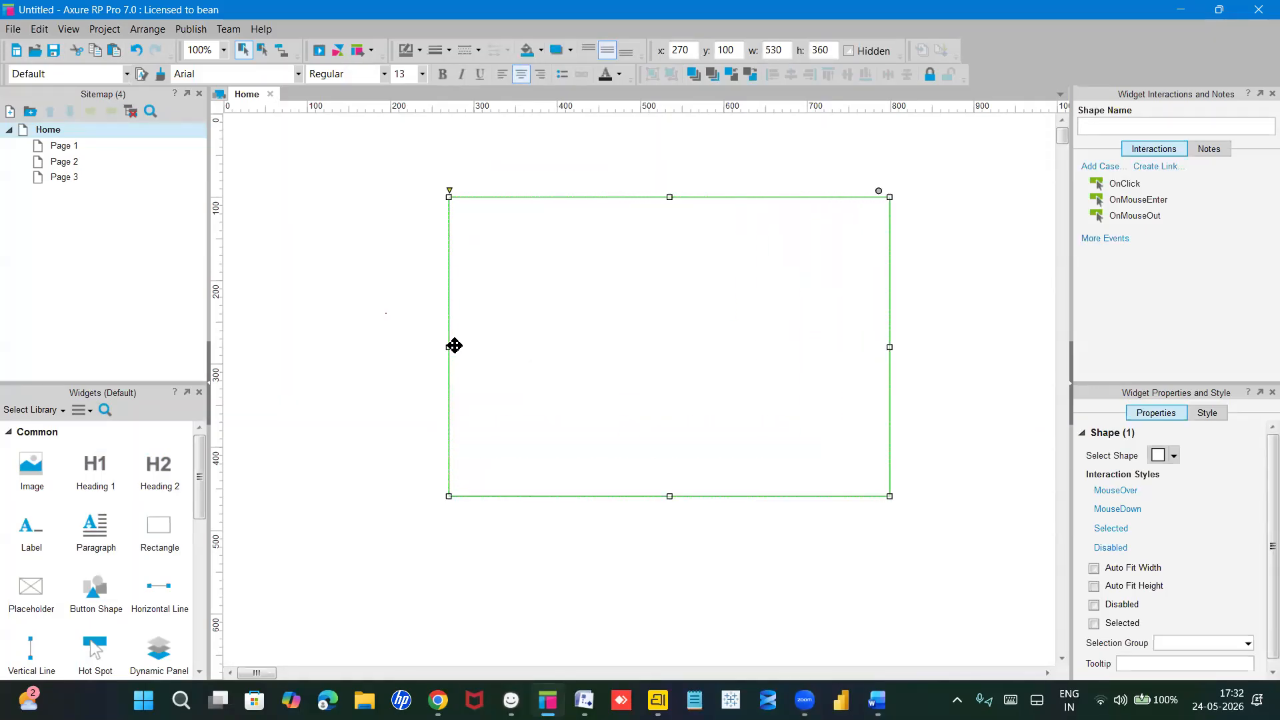
pyautogui.moveTo(448, 346); pyautogui.dragTo(423, 346)
pyautogui.scroll(-1, 58, 550)
pyautogui.scroll(1, 64, 549)
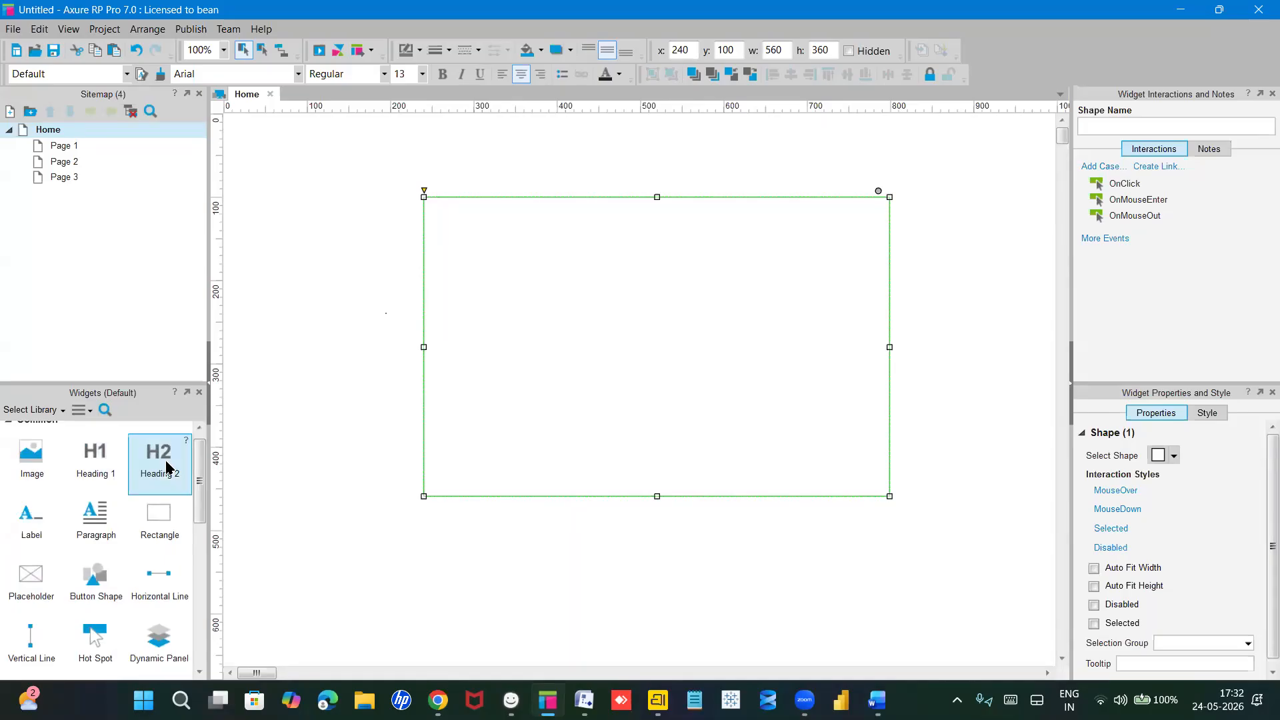
# Step: Add a Heading 2 reading 'Register page' inside the rectangle
pyautogui.moveTo(160, 460); pyautogui.dragTo(597, 215)
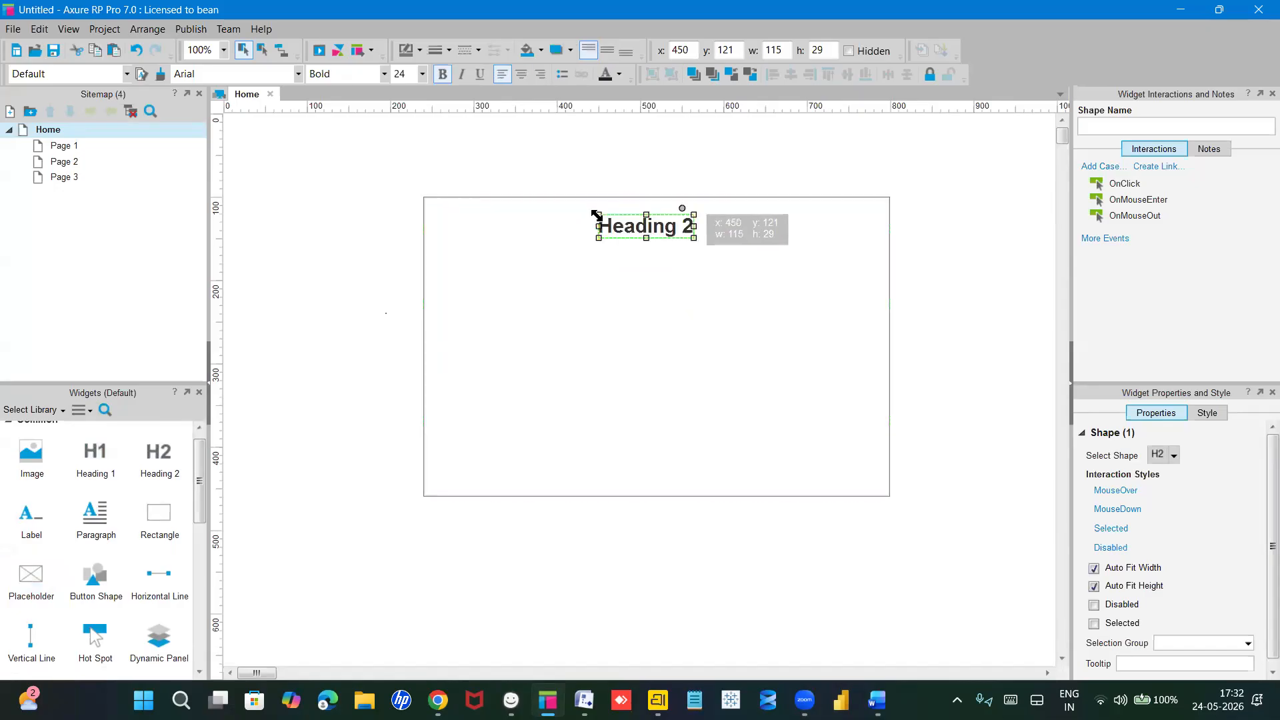
pyautogui.doubleClick(598, 218)
pyautogui.write('R')
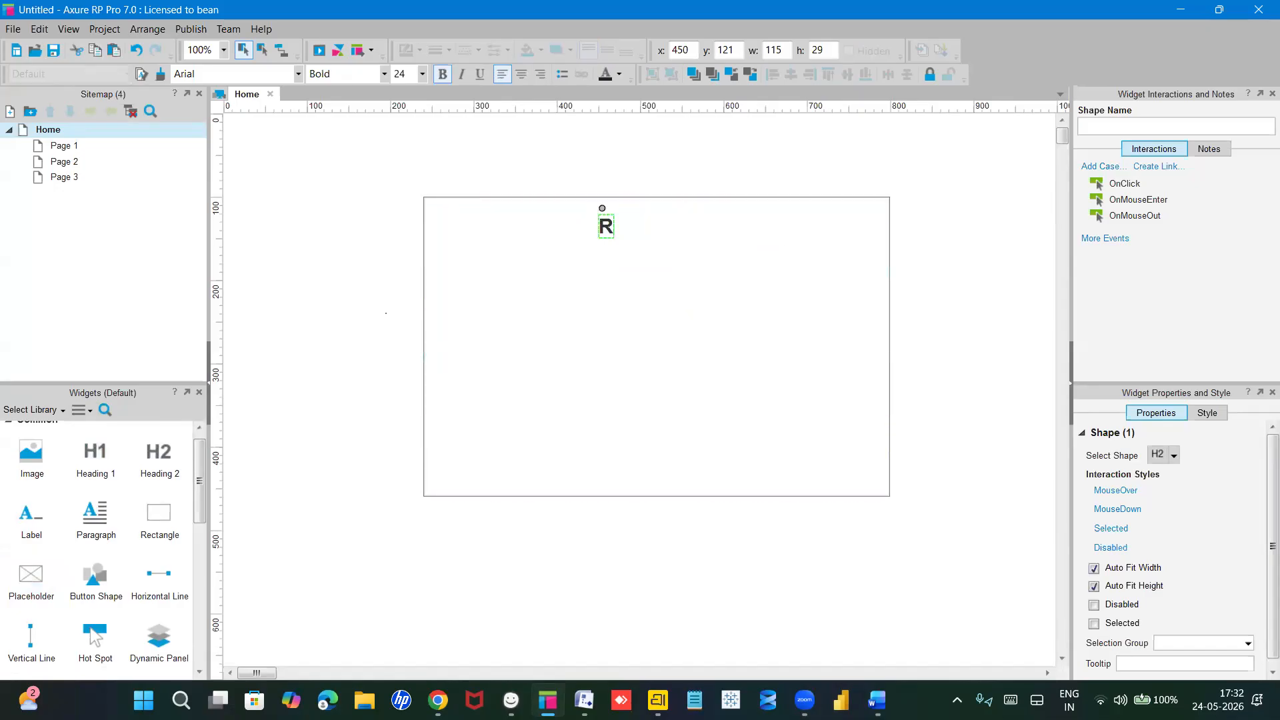
pyautogui.write('egister')
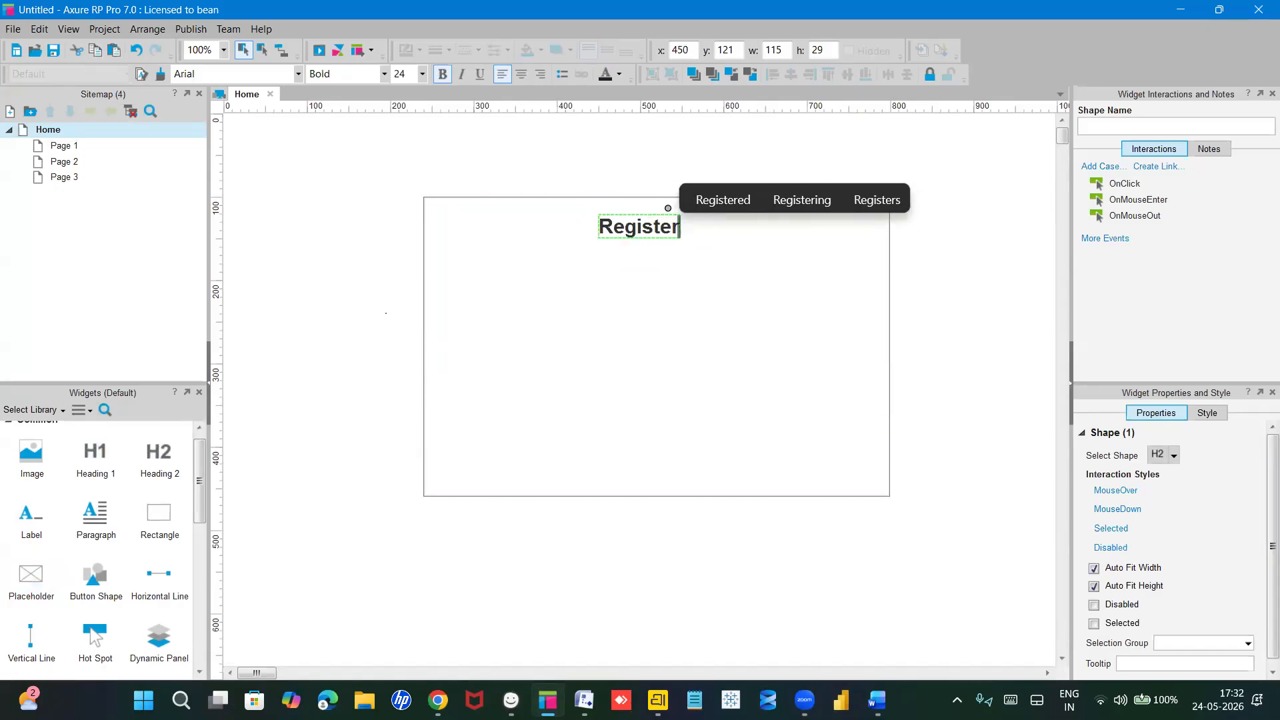
pyautogui.write(' page')
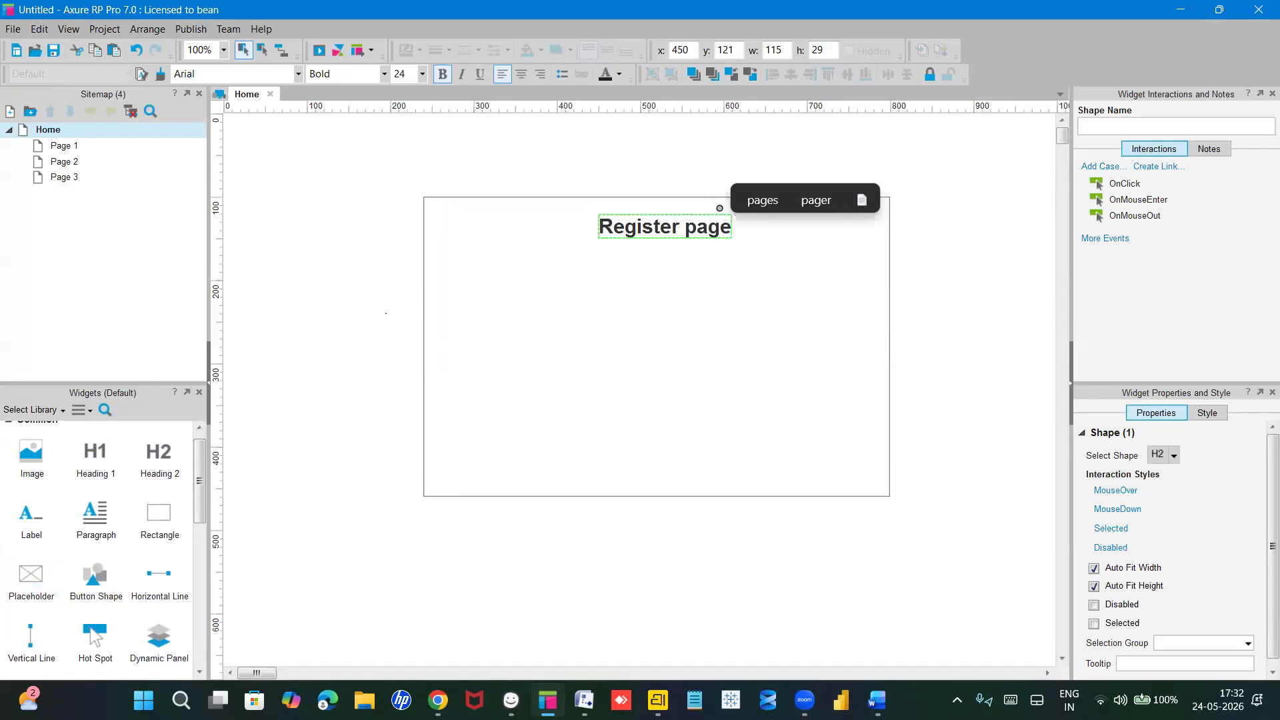
pyautogui.press('Escape')
# Step: Move the rectangle 30 px right and fill it olive yellow-green (CCCC33)
pyautogui.click(706, 342)
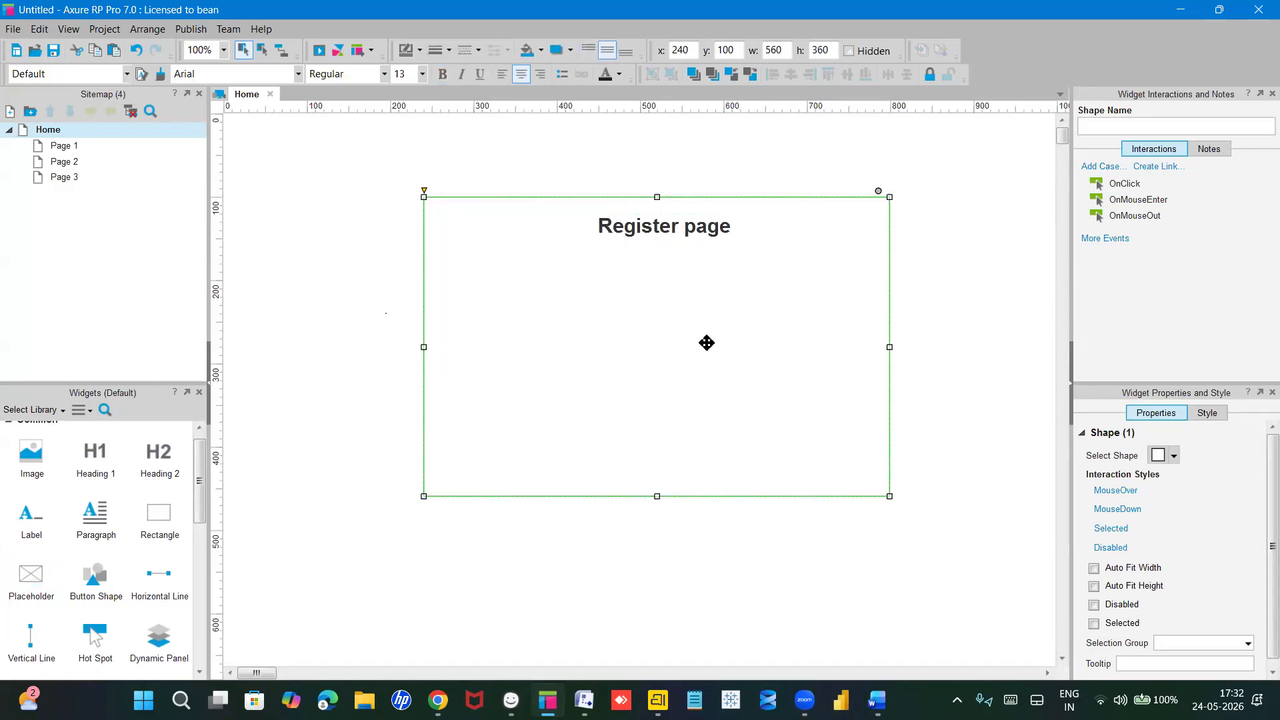
pyautogui.moveTo(598, 297); pyautogui.dragTo(625, 304)
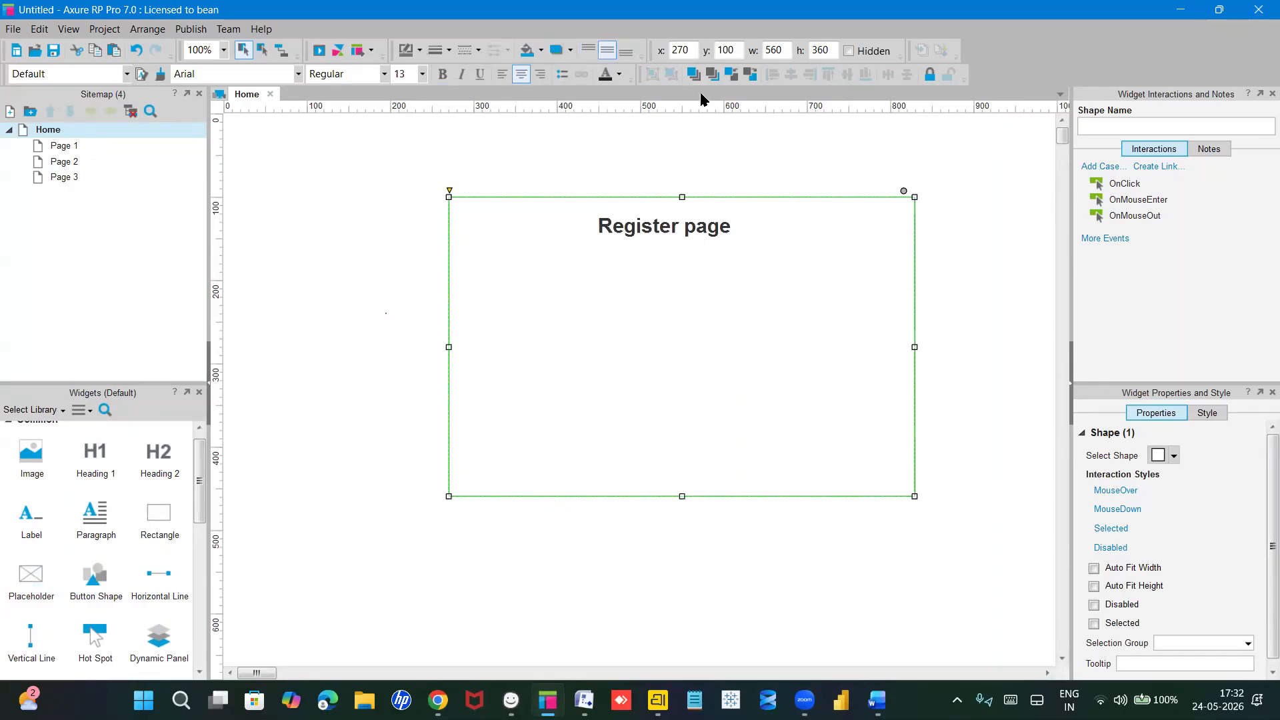
pyautogui.click(540, 51)
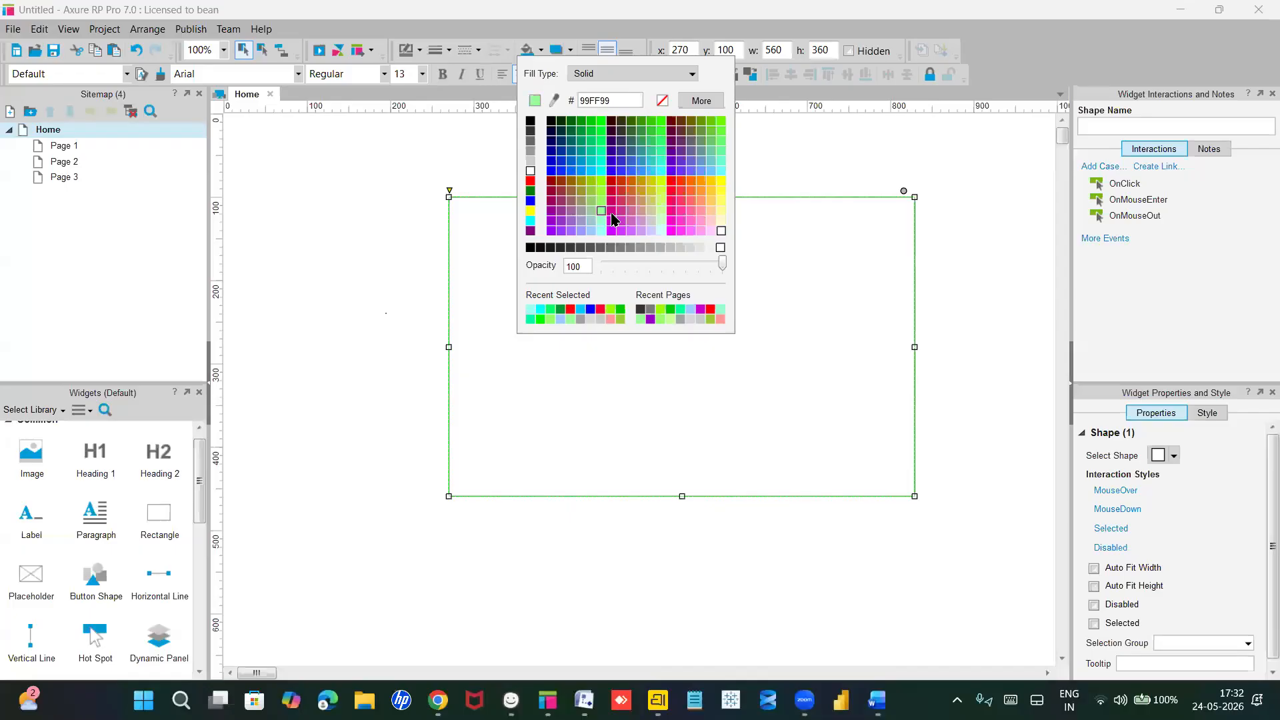
pyautogui.click(650, 201)
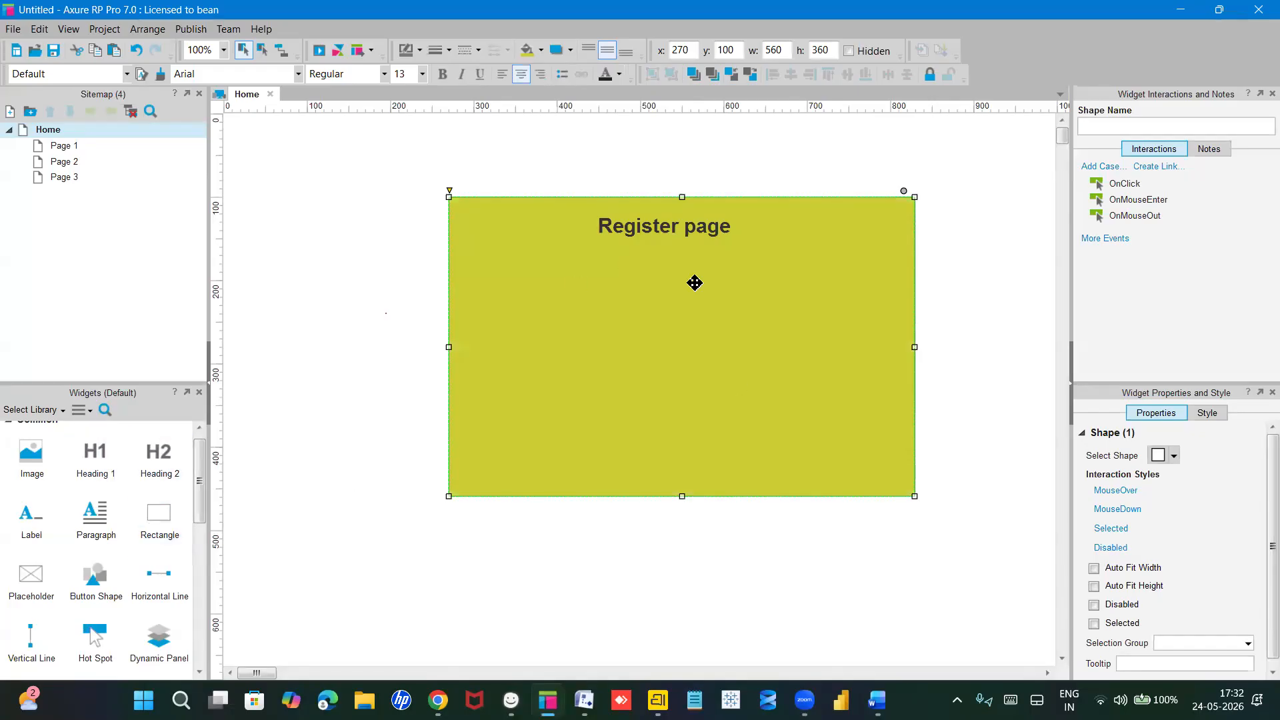
pyautogui.scroll(-1, 79, 559)
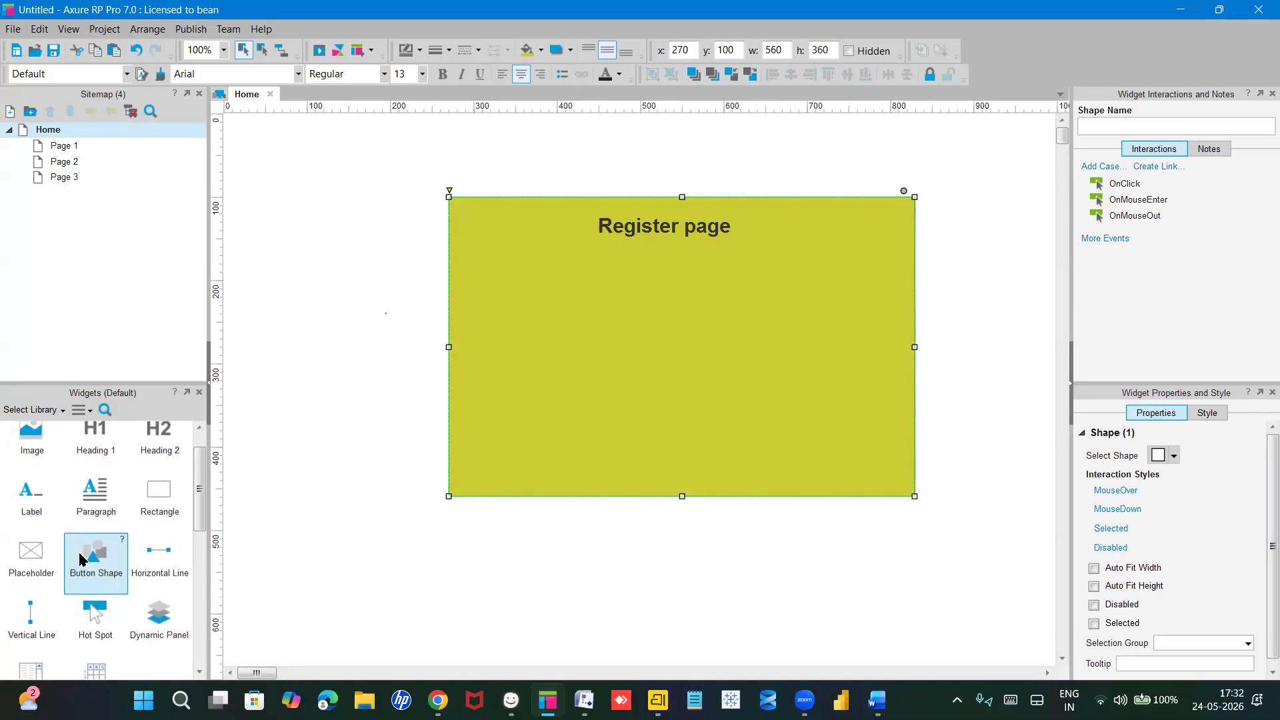
pyautogui.scroll(-9, 79, 558)
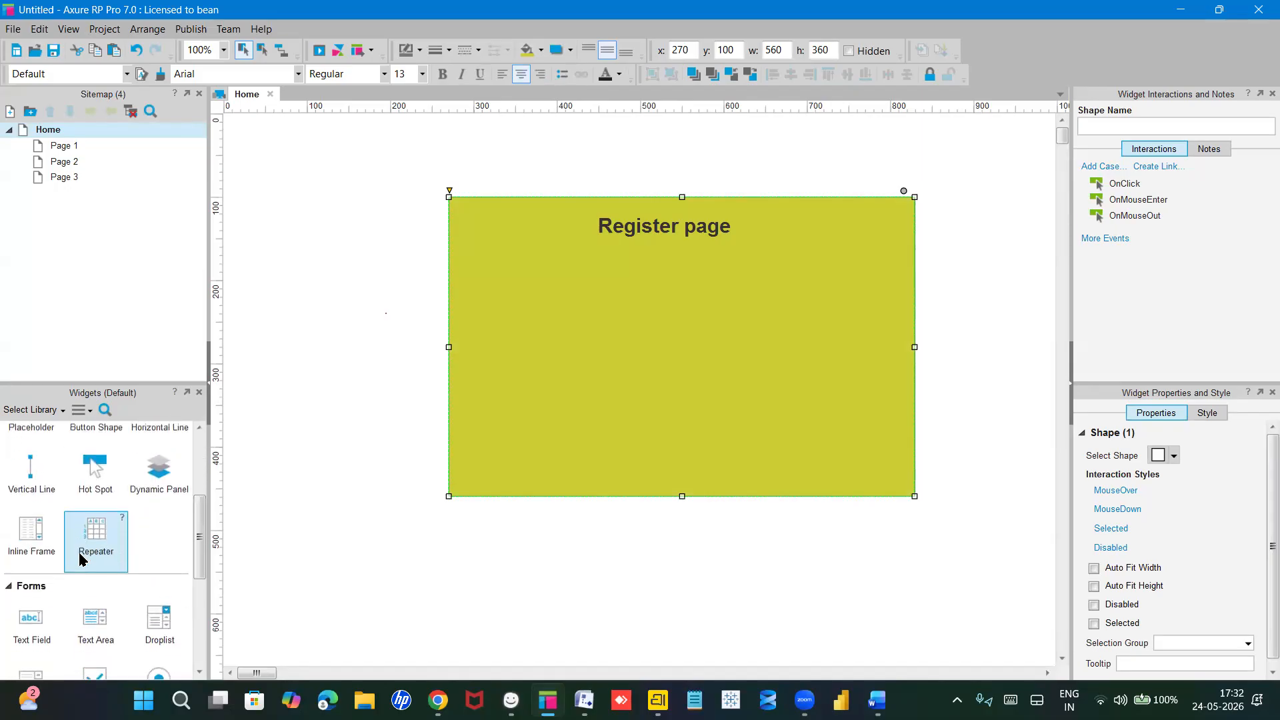
pyautogui.scroll(-1, 79, 559)
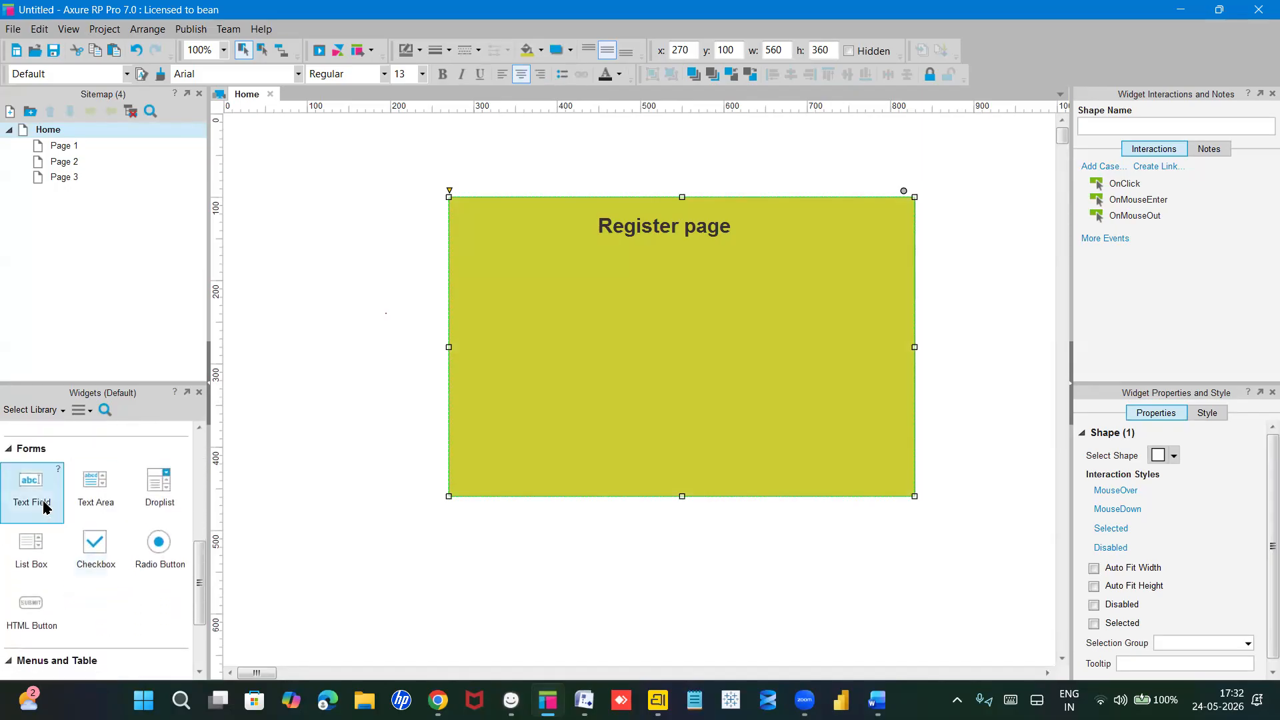
# Step: Add two text fields below the Register page heading
pyautogui.moveTo(33, 481); pyautogui.dragTo(586, 288)
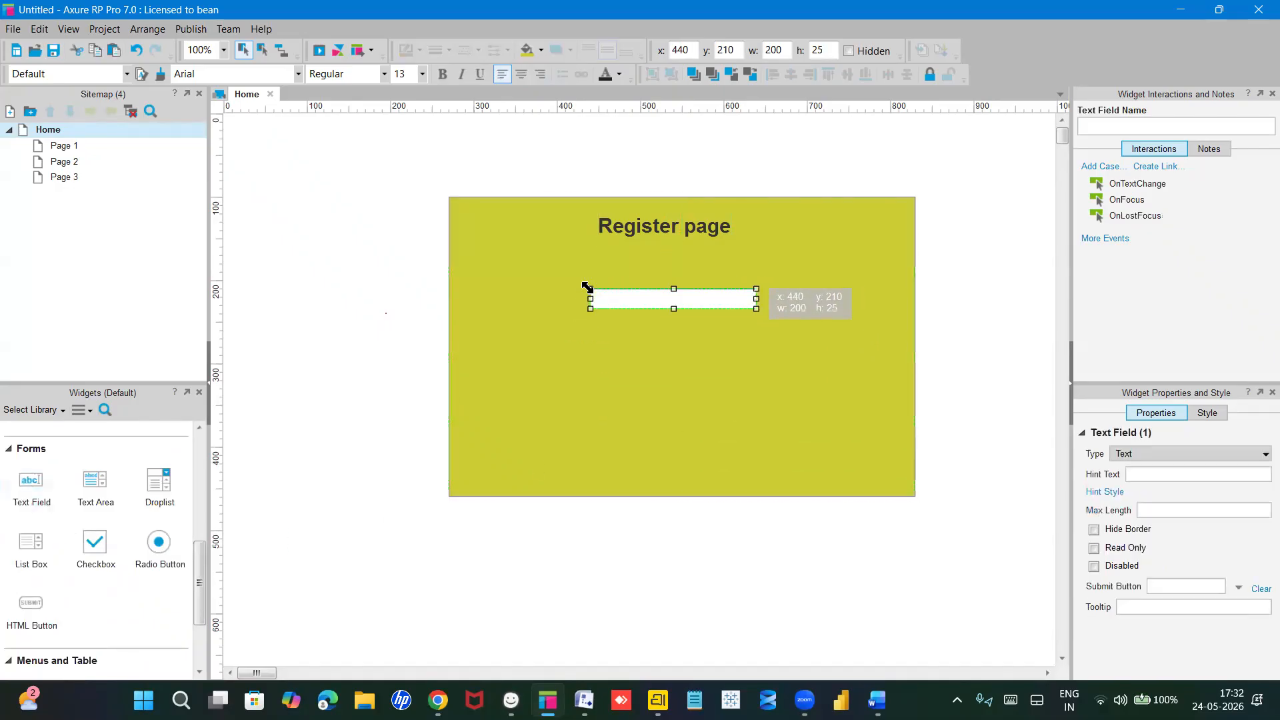
pyautogui.doubleClick(627, 298)
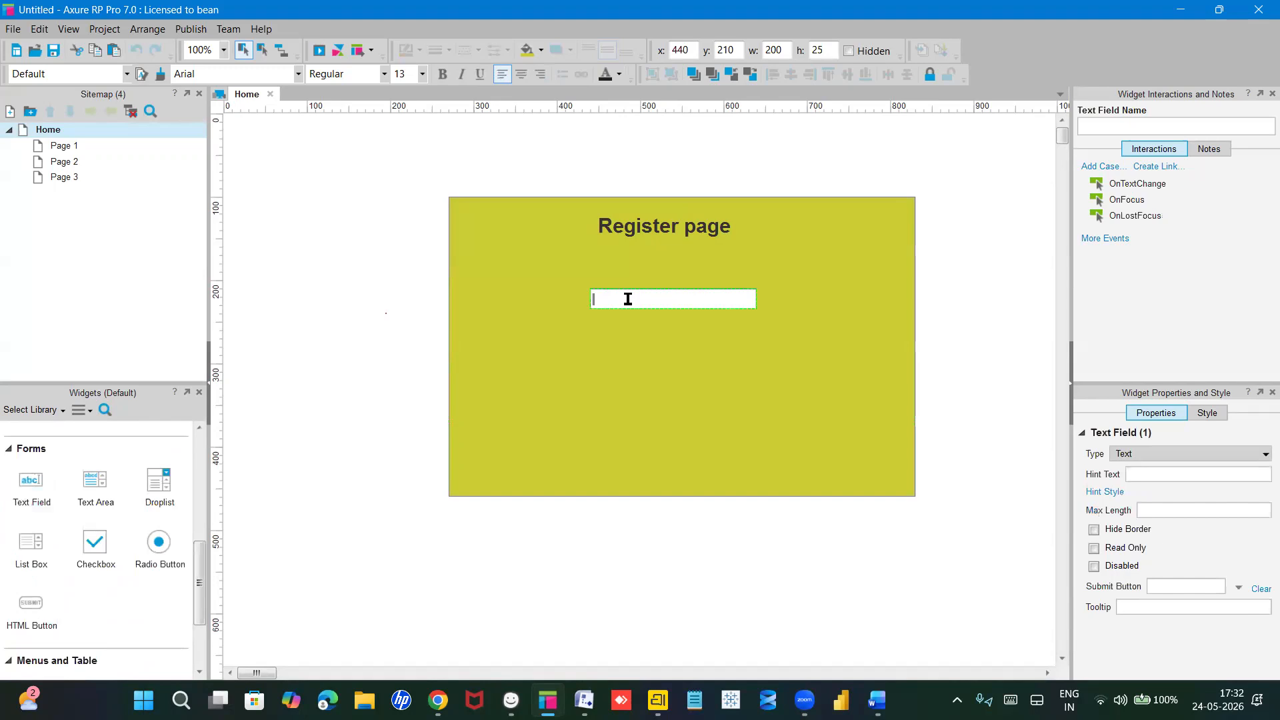
pyautogui.click(651, 423)
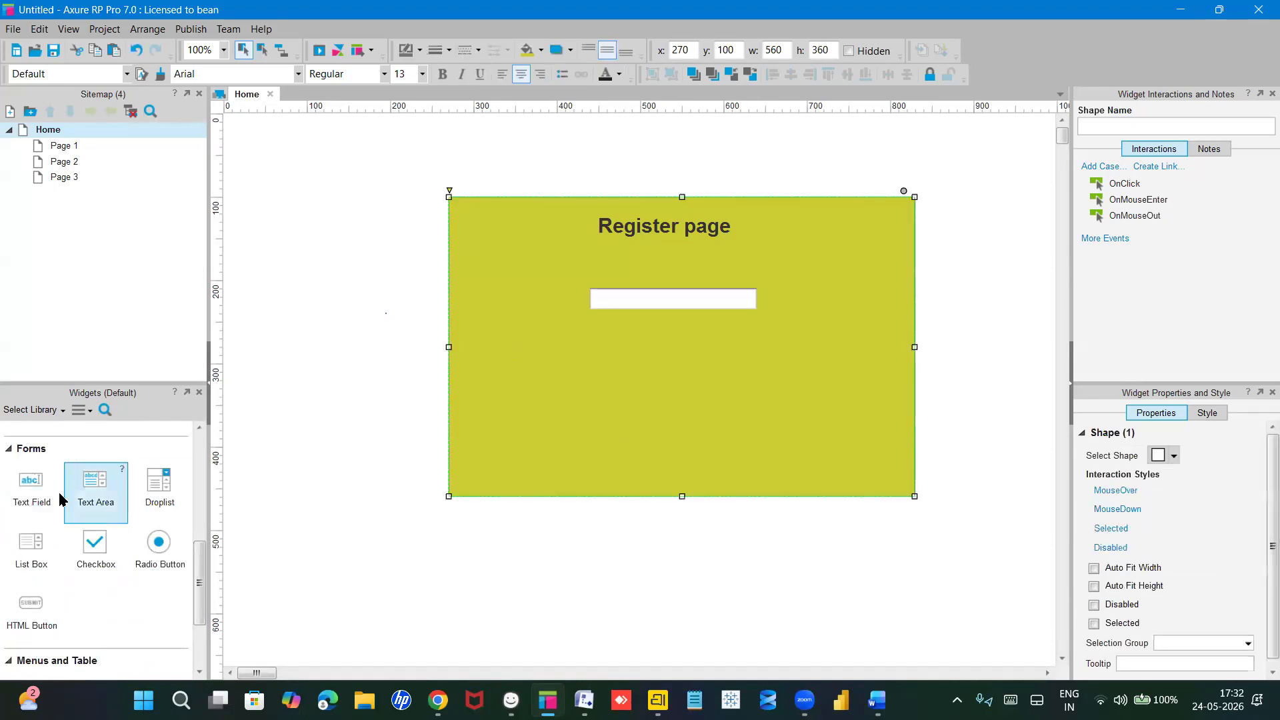
pyautogui.moveTo(589, 356); pyautogui.dragTo(617, 344)
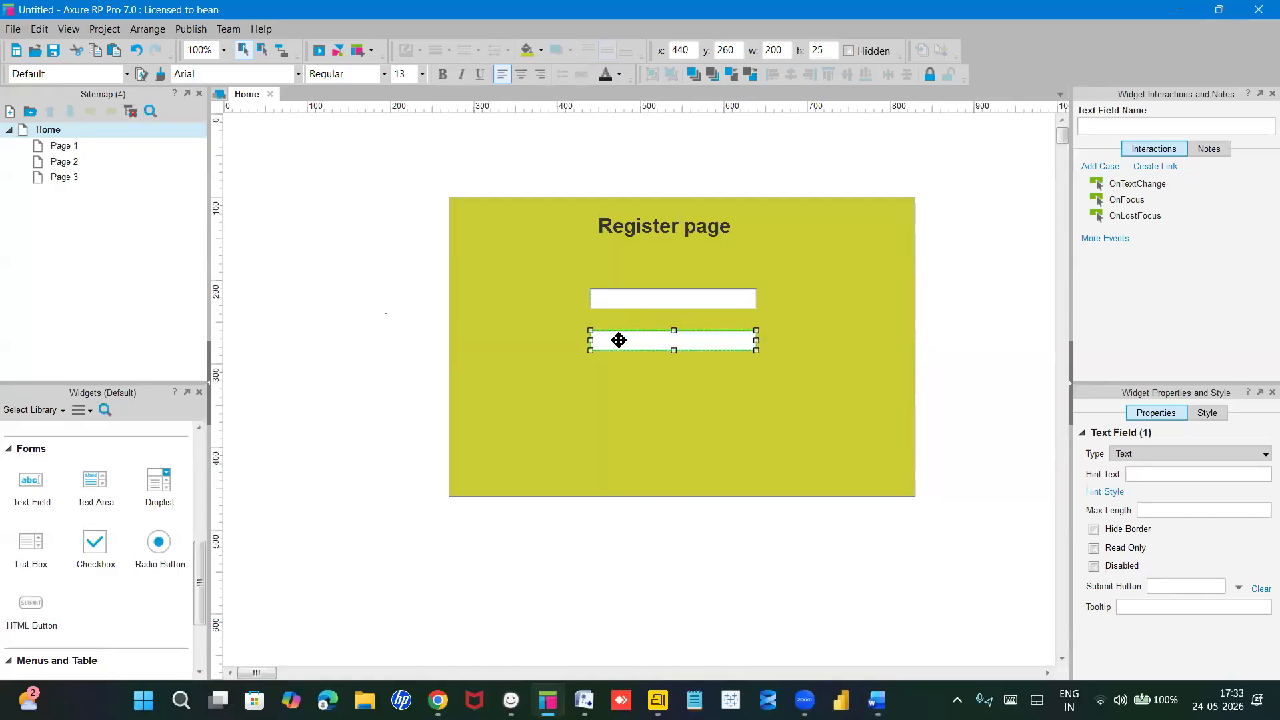
# Step: Name the upper text field 'Username', keep its type as Text, and give it hint 'Username'
pyautogui.click(664, 296)
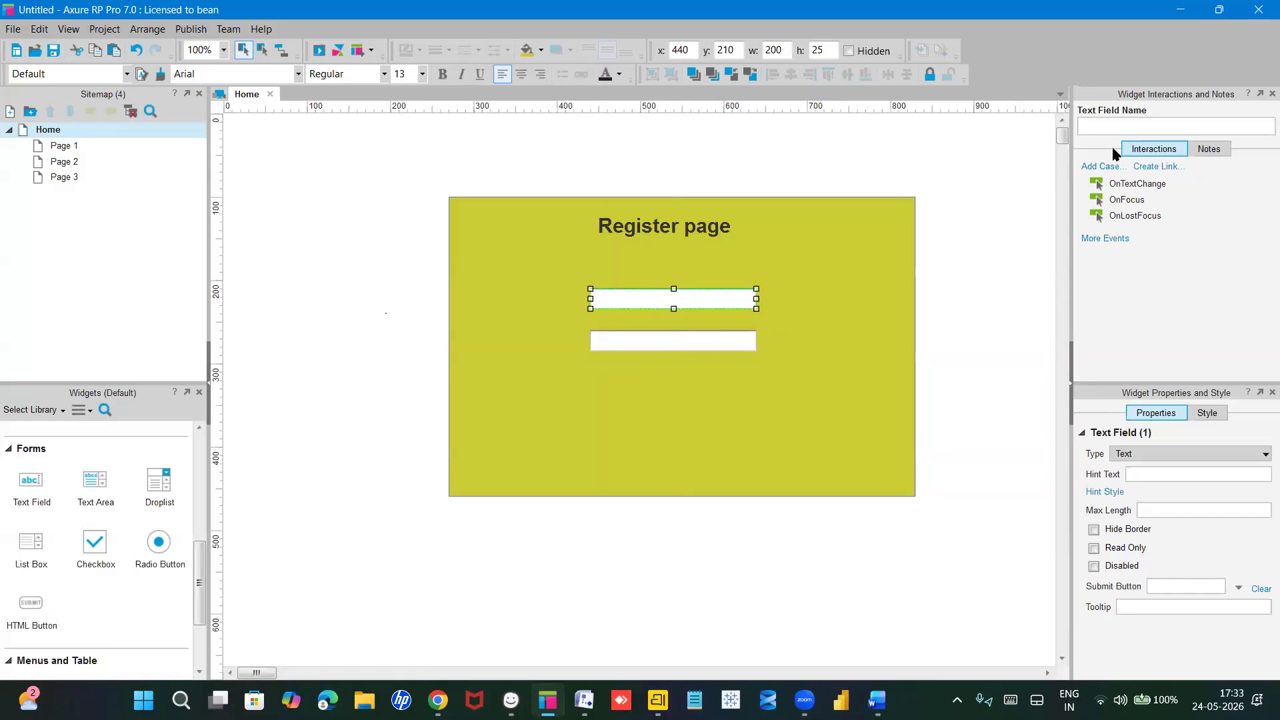
pyautogui.click(1115, 126)
pyautogui.write('User')
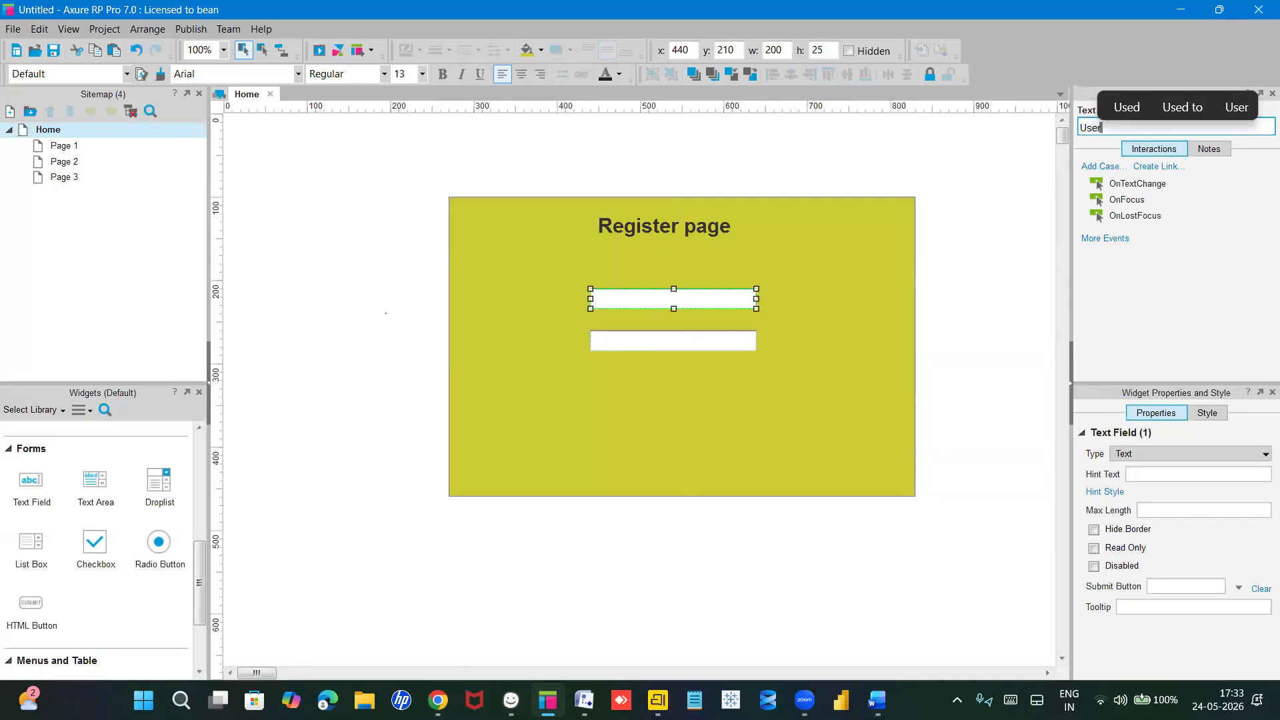
pyautogui.write('name')
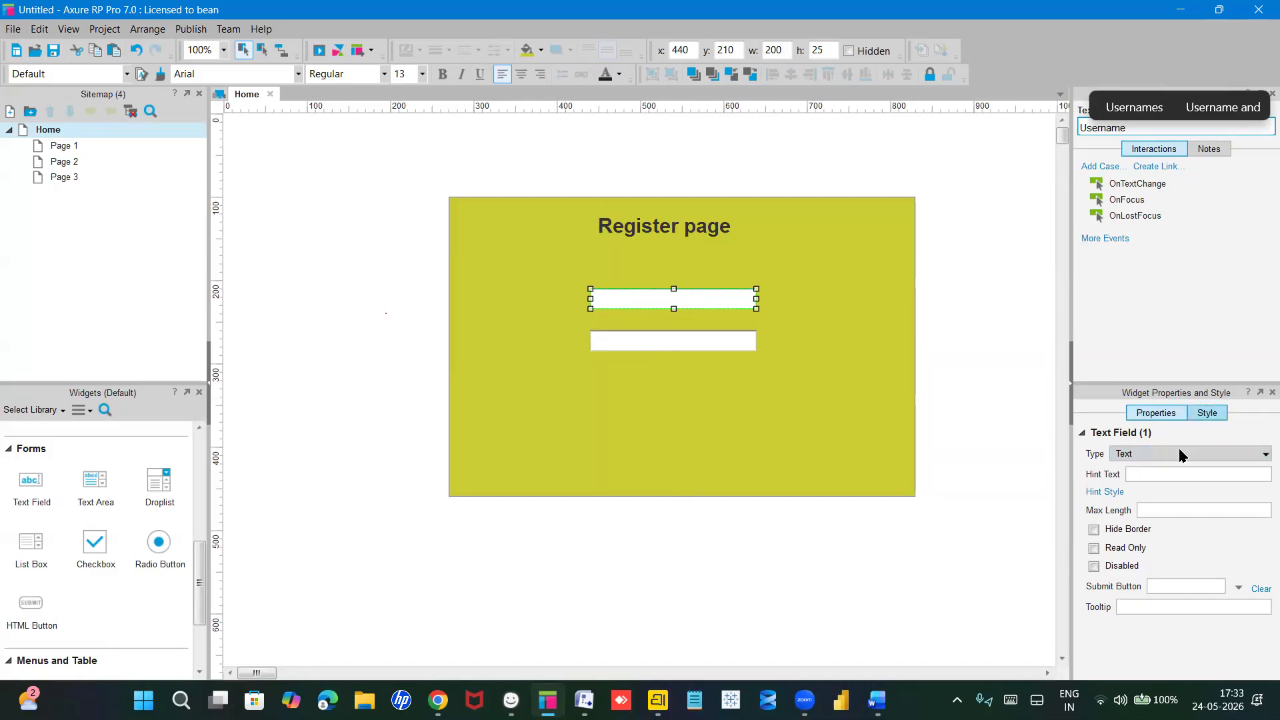
pyautogui.click(1128, 454)
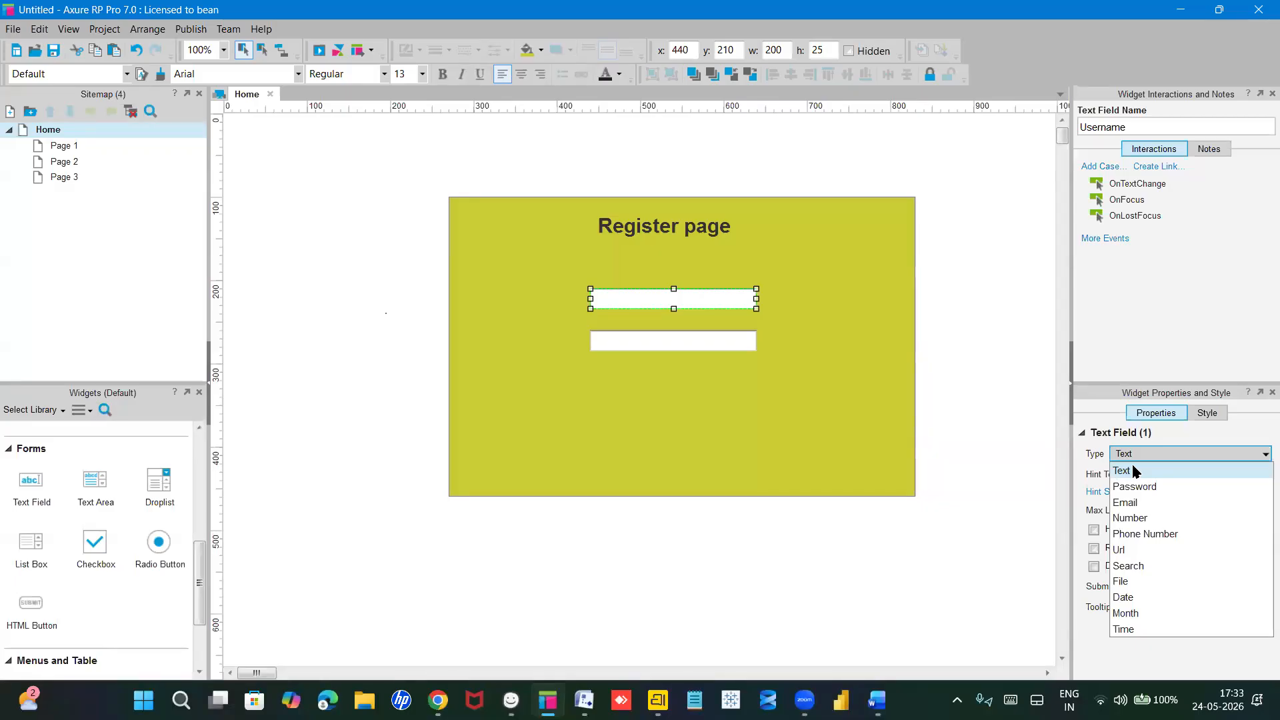
pyautogui.click(1133, 471)
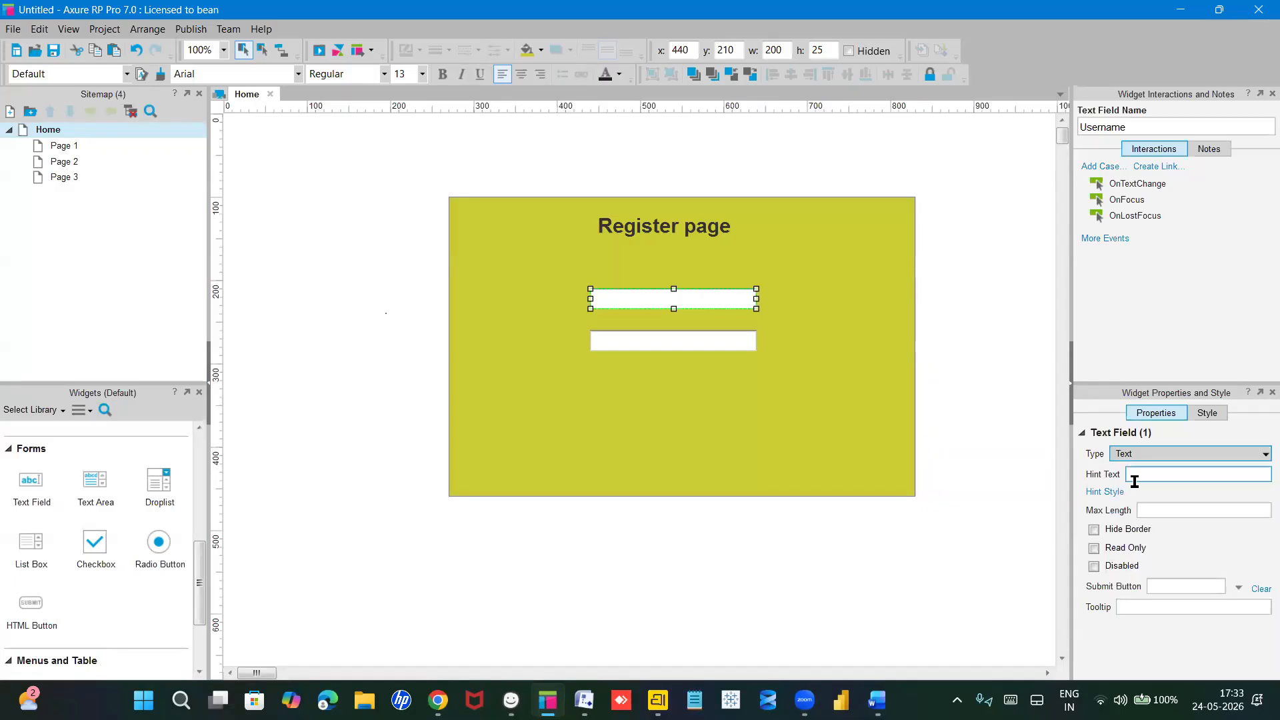
pyautogui.click(1133, 475)
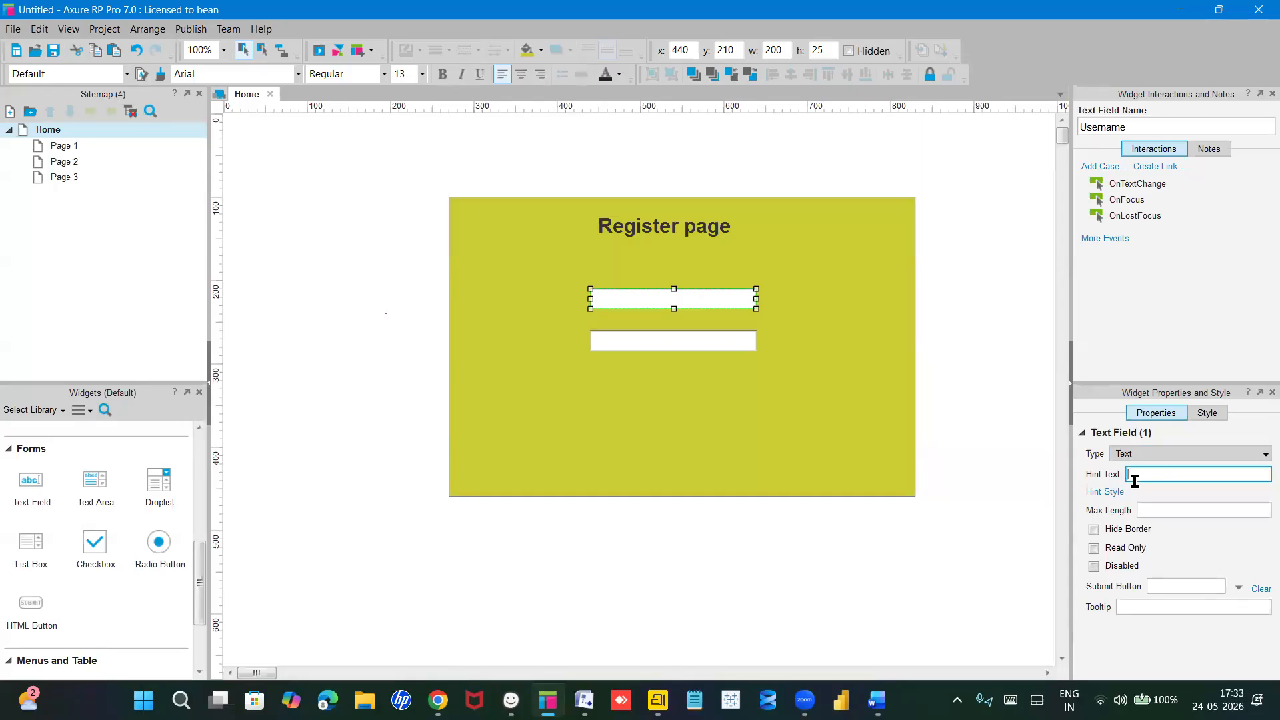
pyautogui.write('Username')
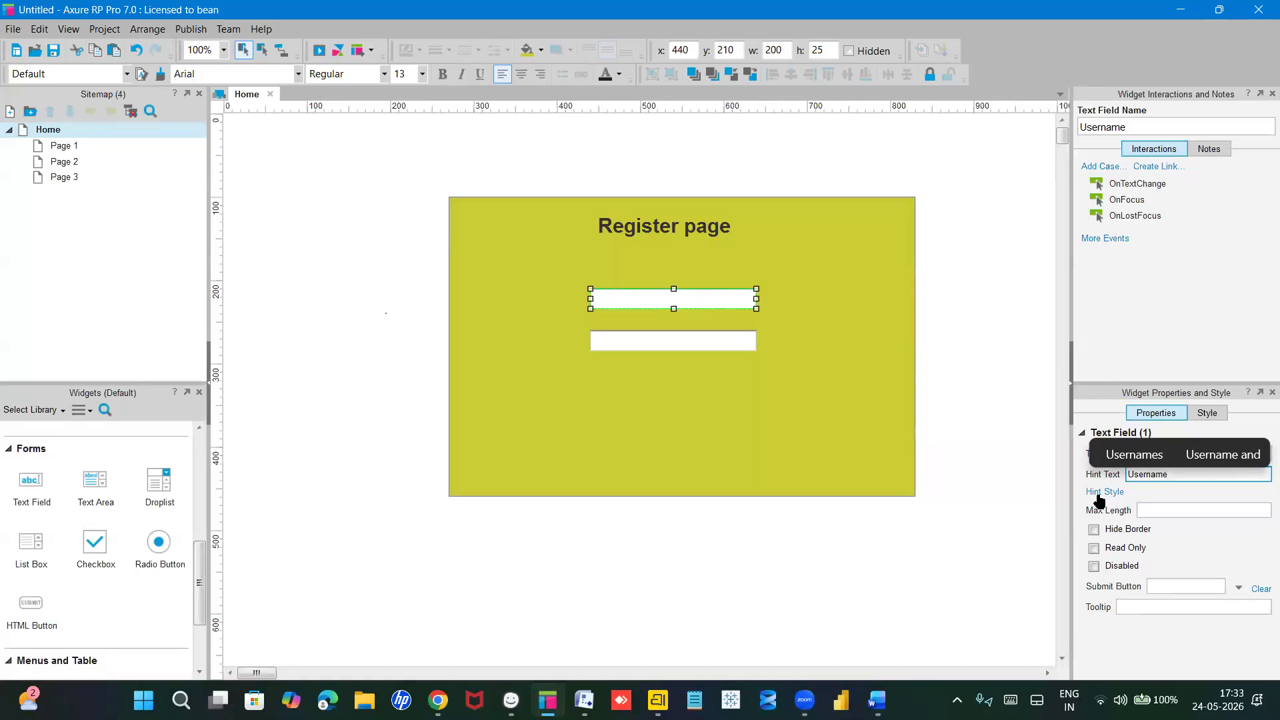
pyautogui.click(1018, 506)
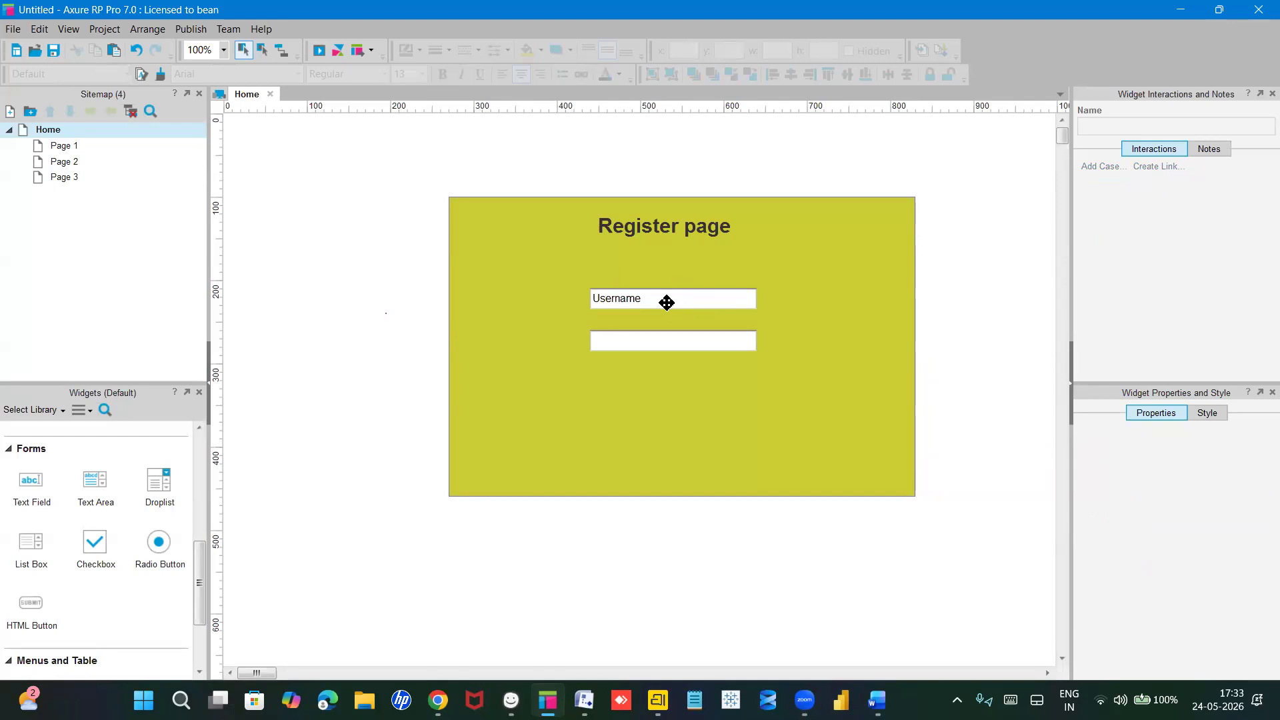
# Step: Name the lower field 'Phone number', set type Phone Number, and give it hint 'Phone number'
pyautogui.click(655, 341)
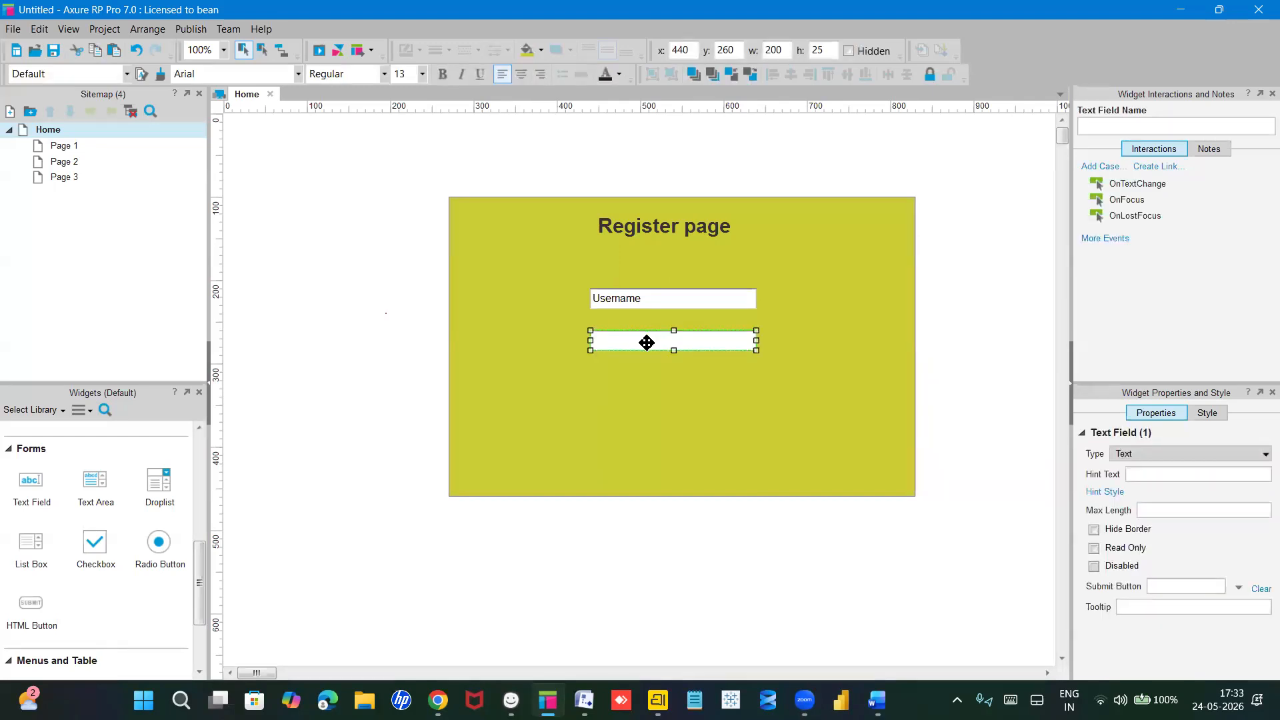
pyautogui.click(1100, 125)
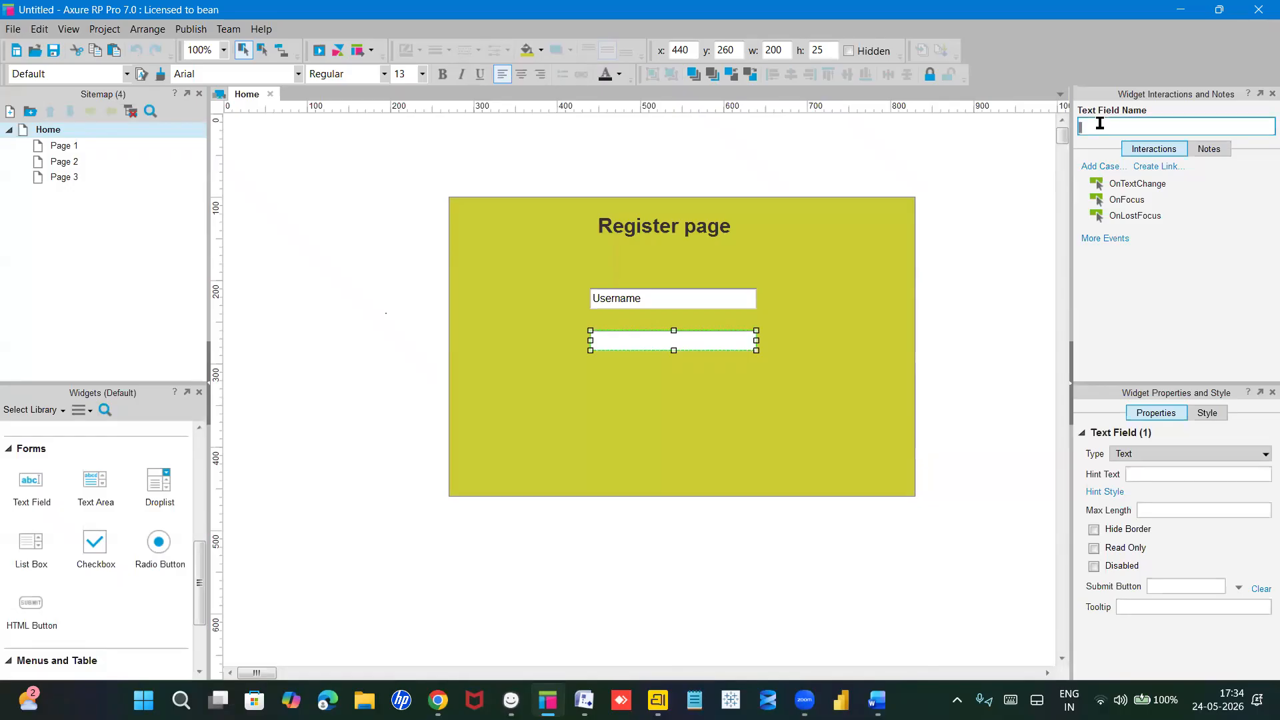
pyautogui.write('Phon')
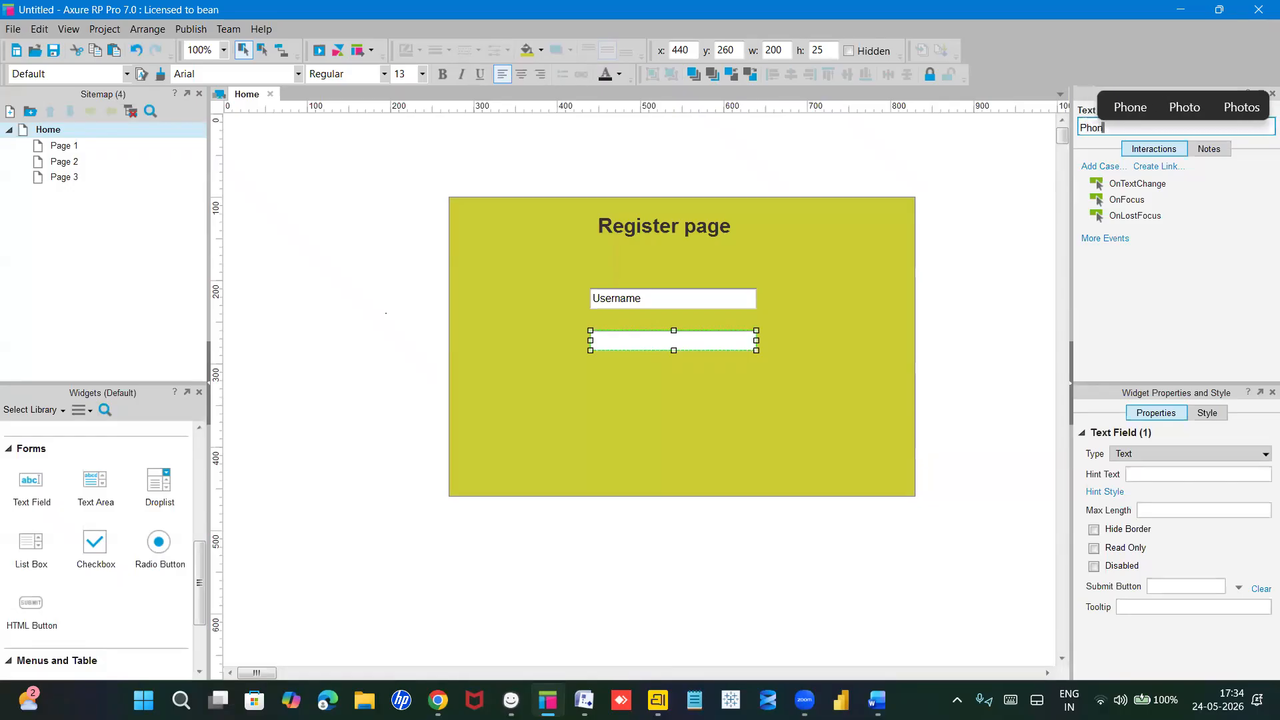
pyautogui.write('e nu')
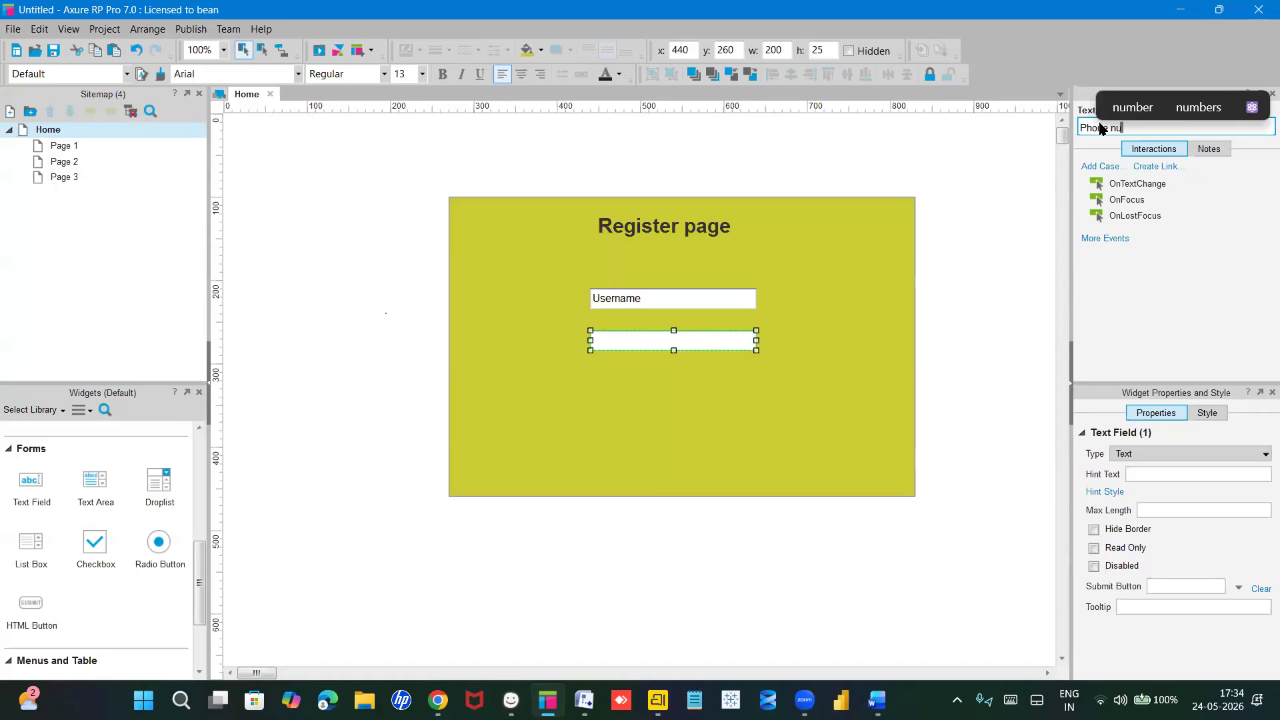
pyautogui.write('mber')
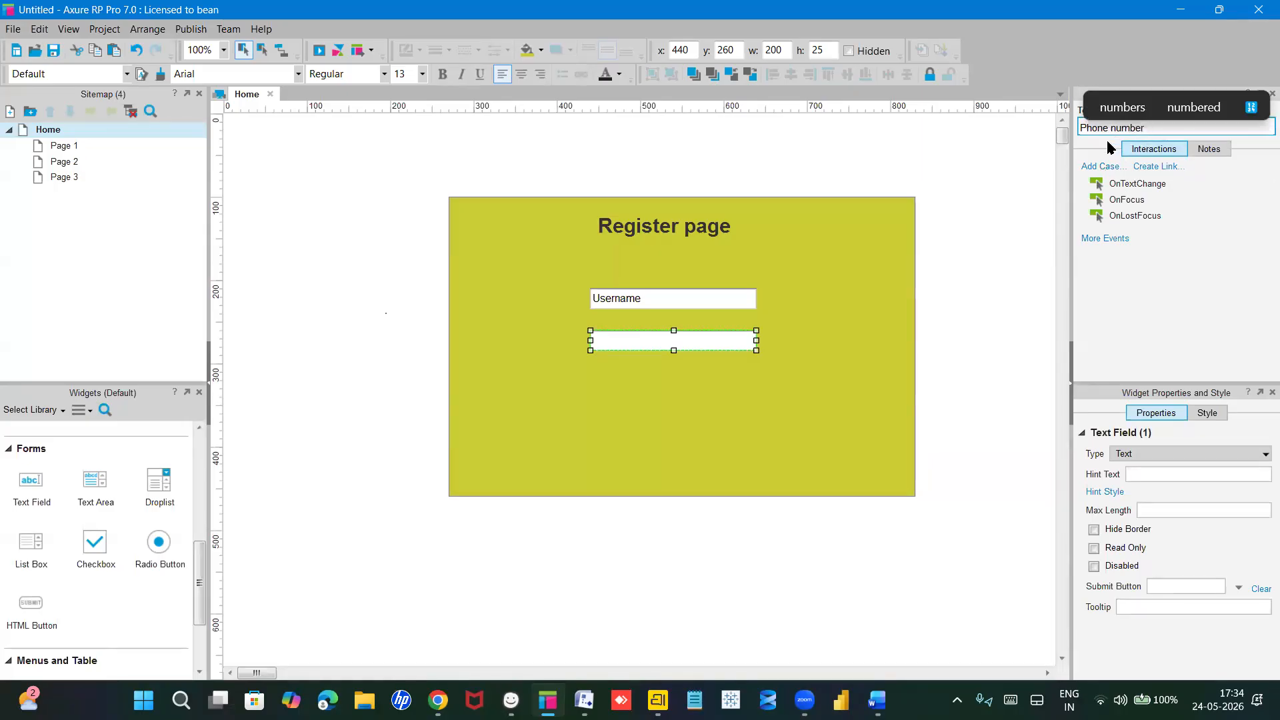
pyautogui.click(1166, 449)
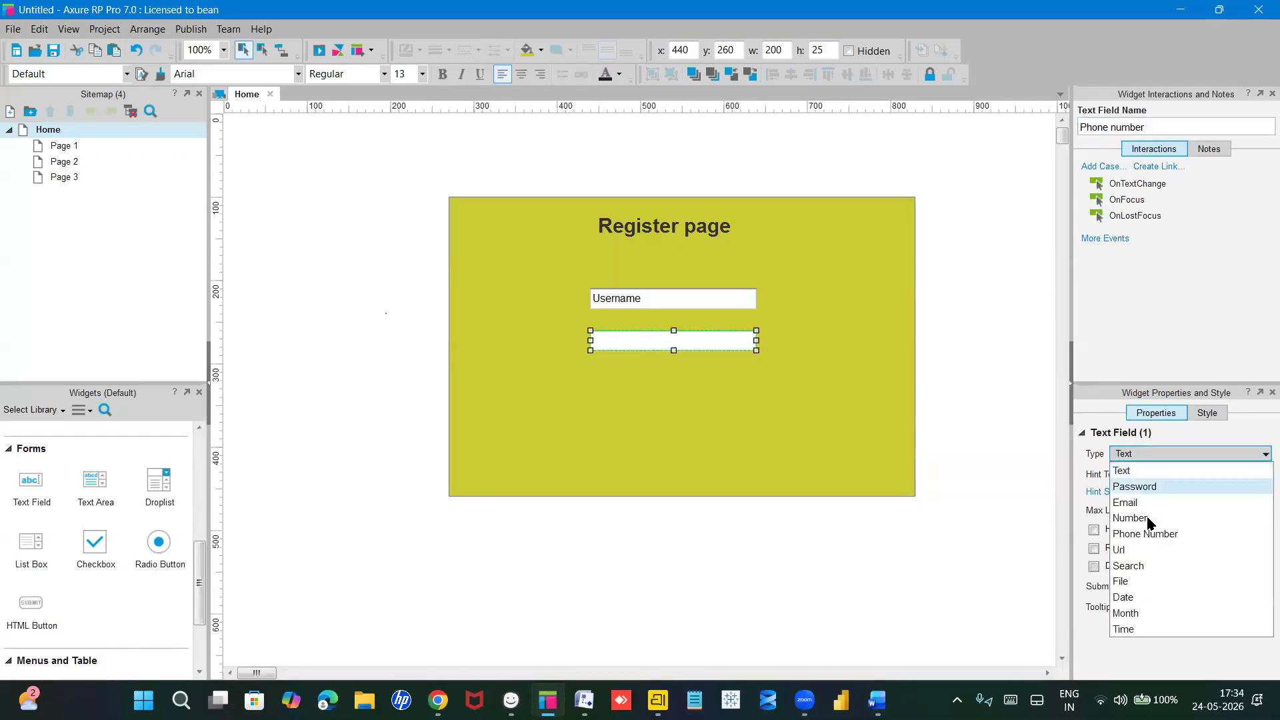
pyautogui.click(1147, 538)
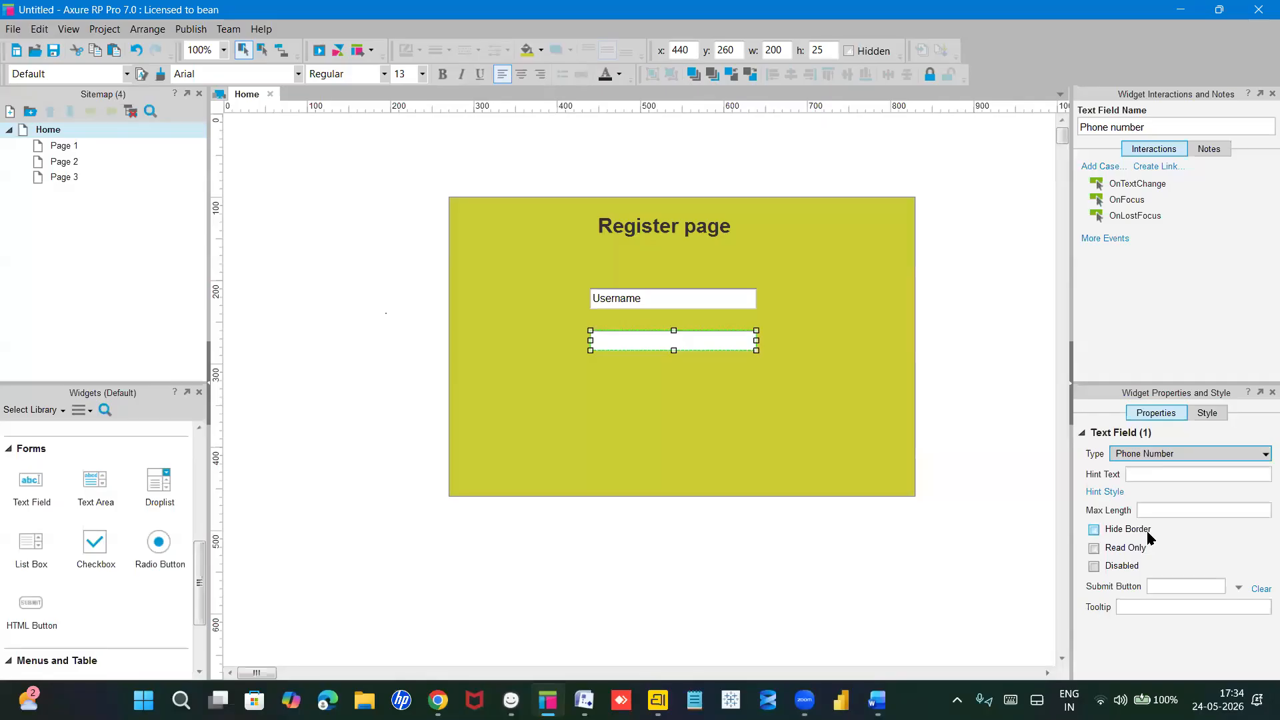
pyautogui.click(1141, 476)
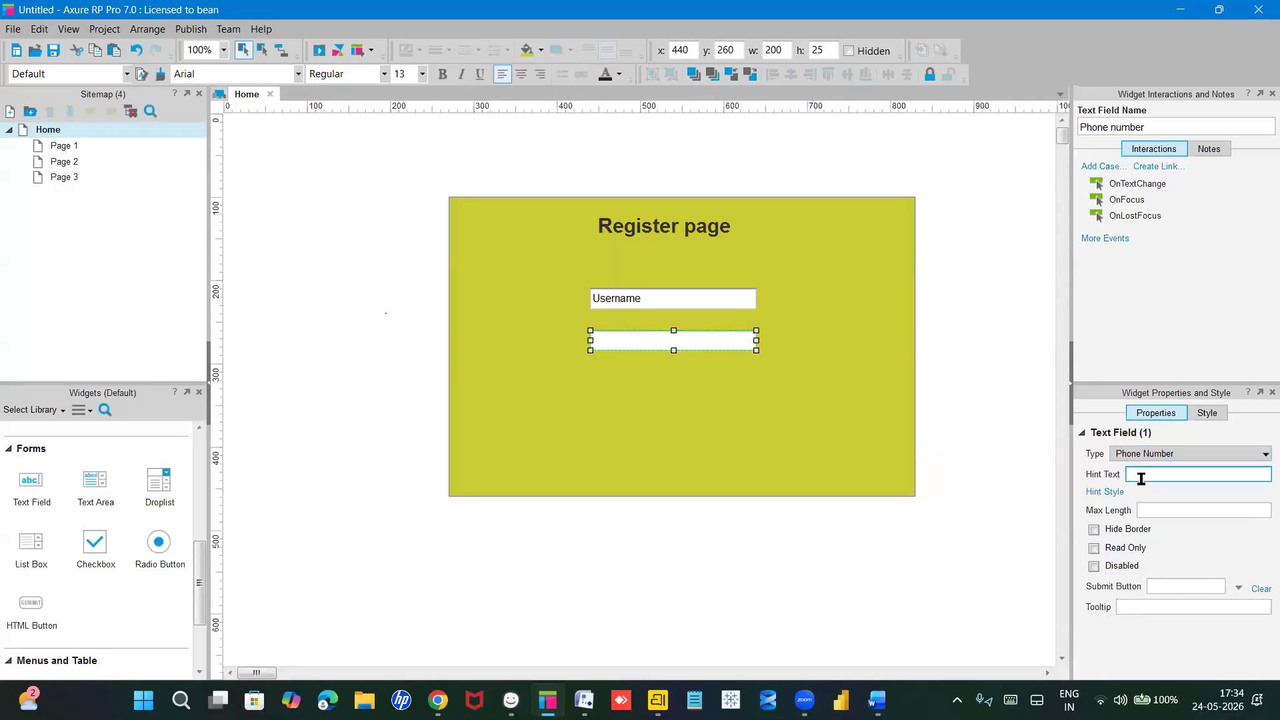
pyautogui.write('Ph')
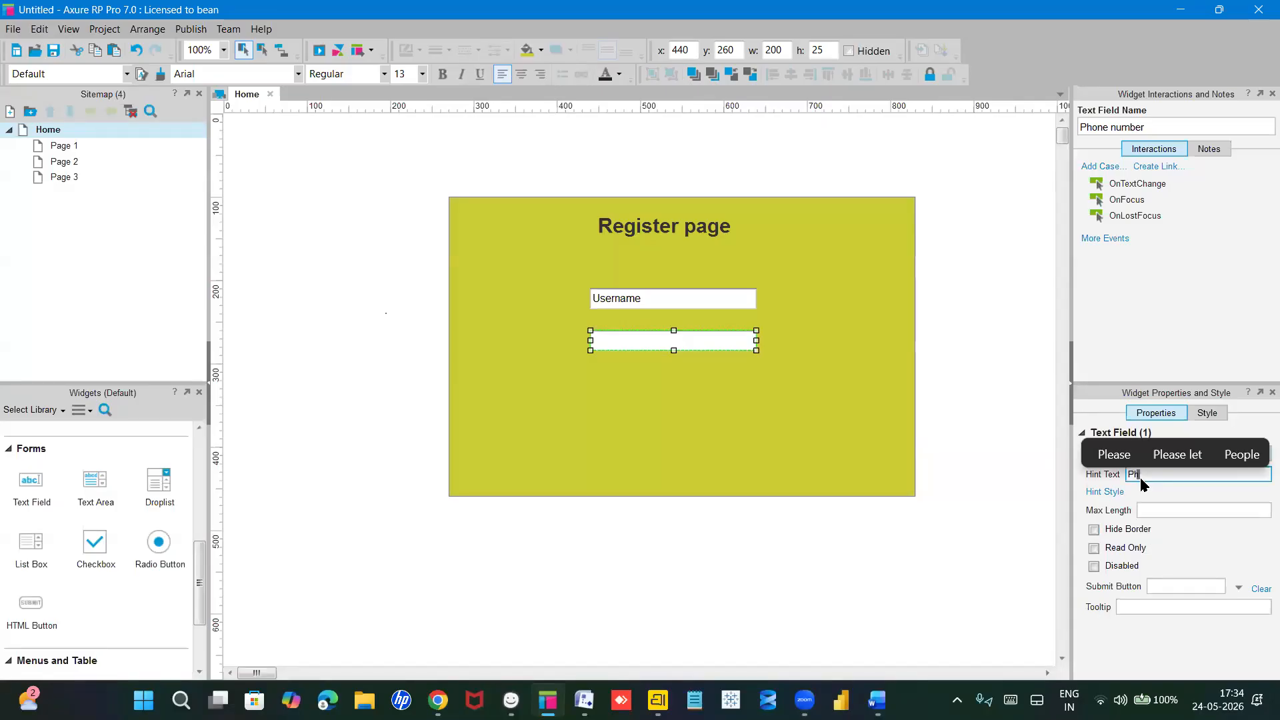
pyautogui.write('one number')
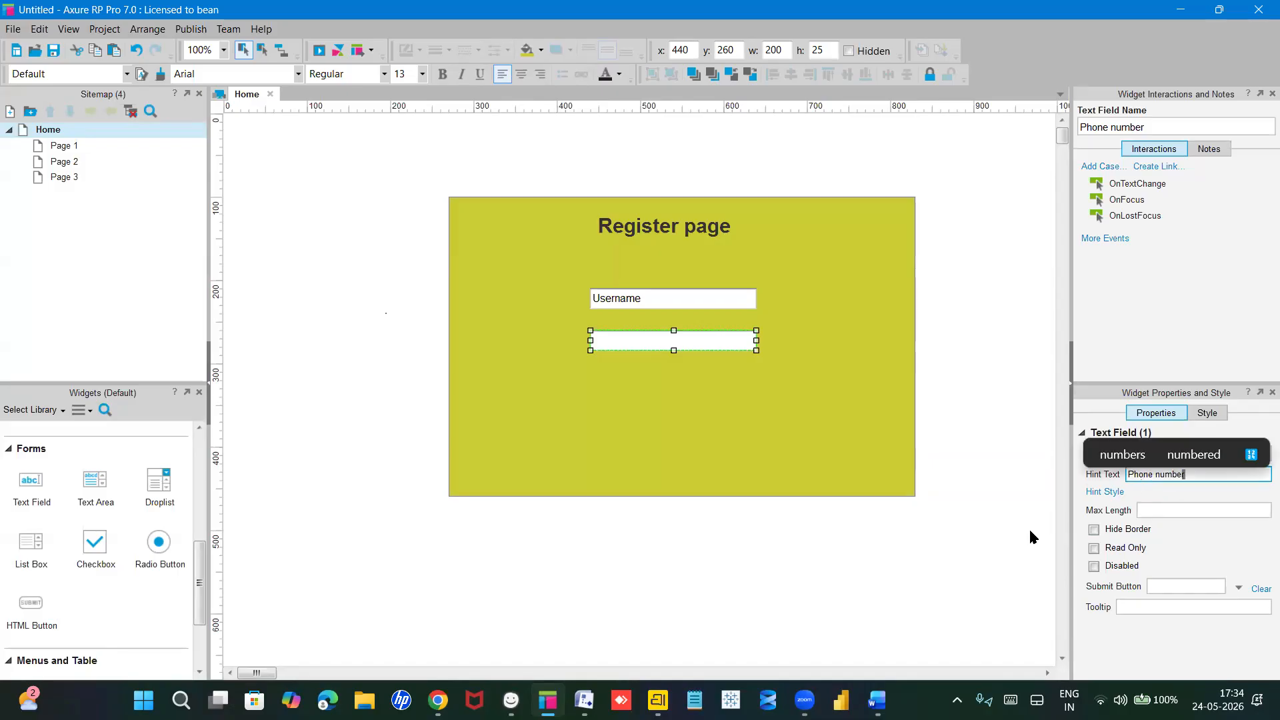
pyautogui.click(1030, 531)
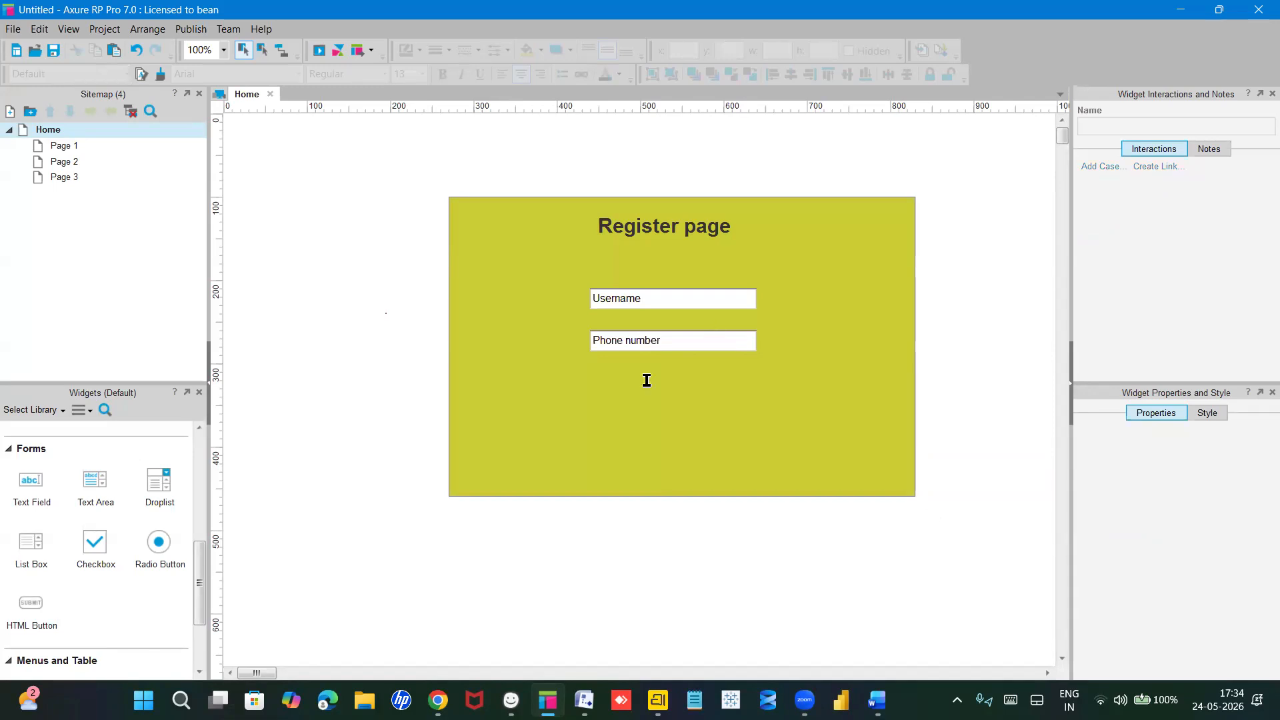
pyautogui.hotkey('alt', 'Tab')
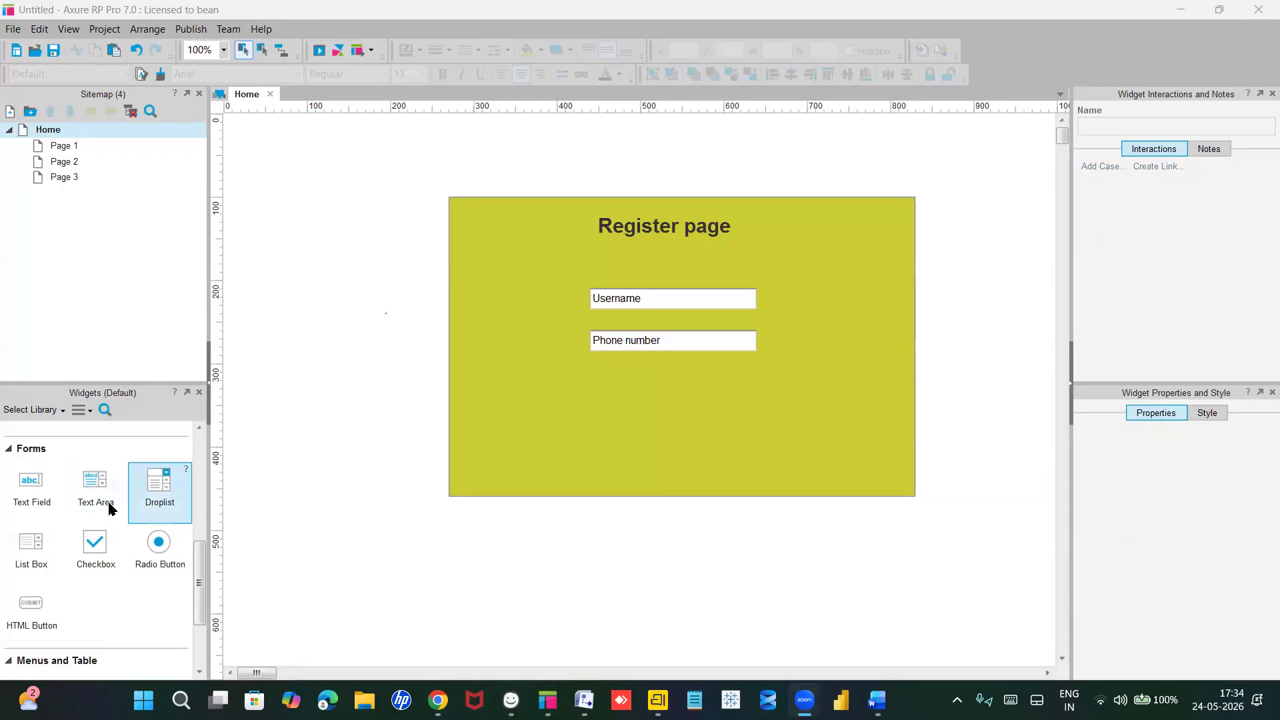
# Step: Place a button below the Phone number field and label it Register
pyautogui.scroll(-3, 110, 508)
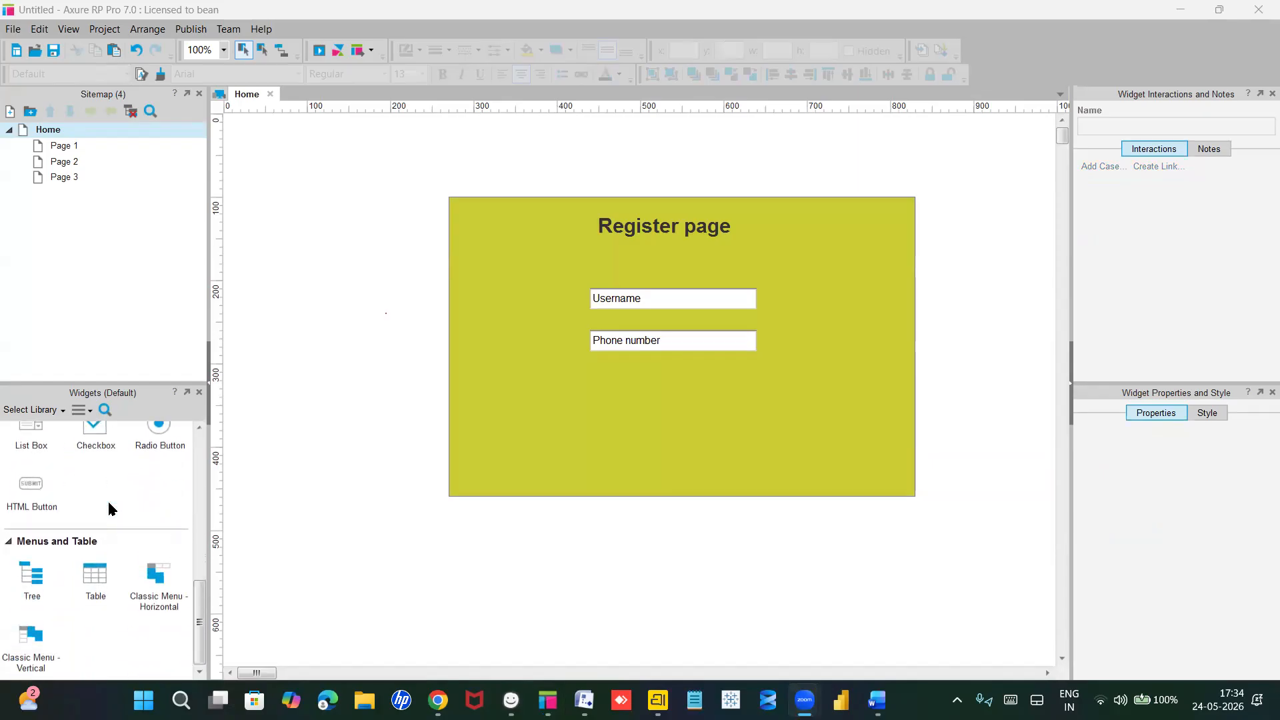
pyautogui.scroll(6, 110, 508)
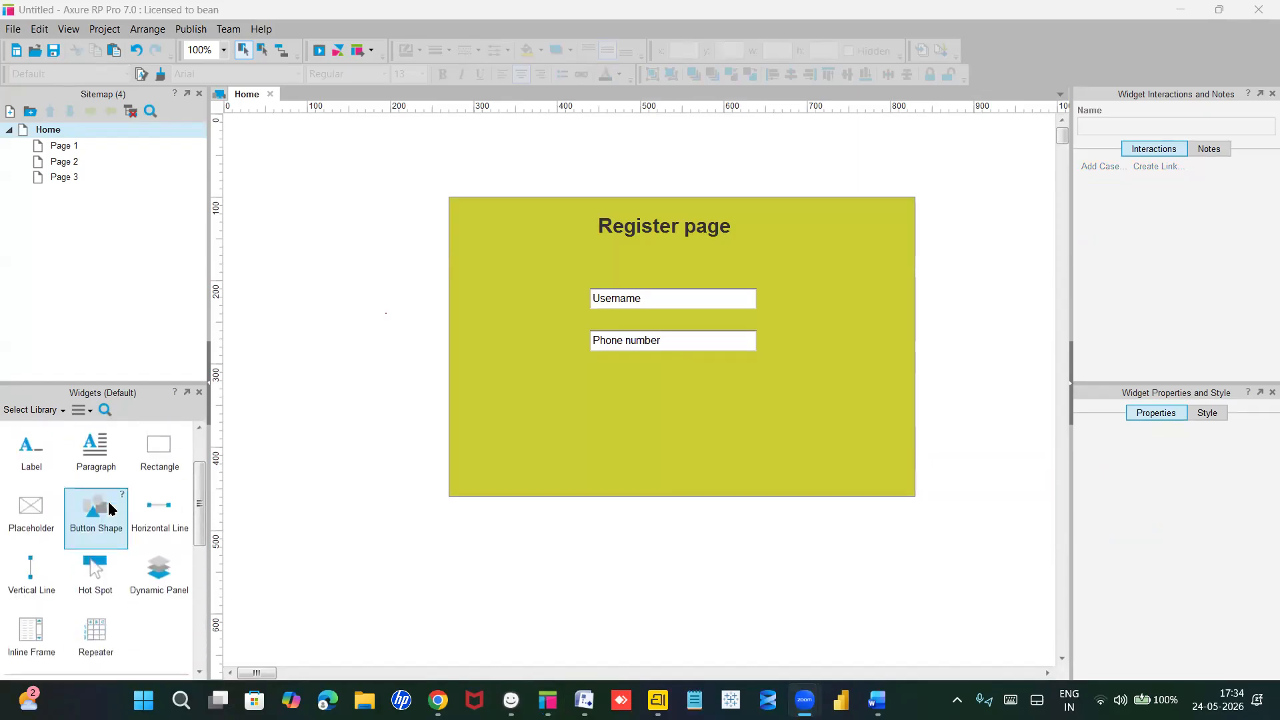
pyautogui.moveTo(98, 528); pyautogui.dragTo(633, 401)
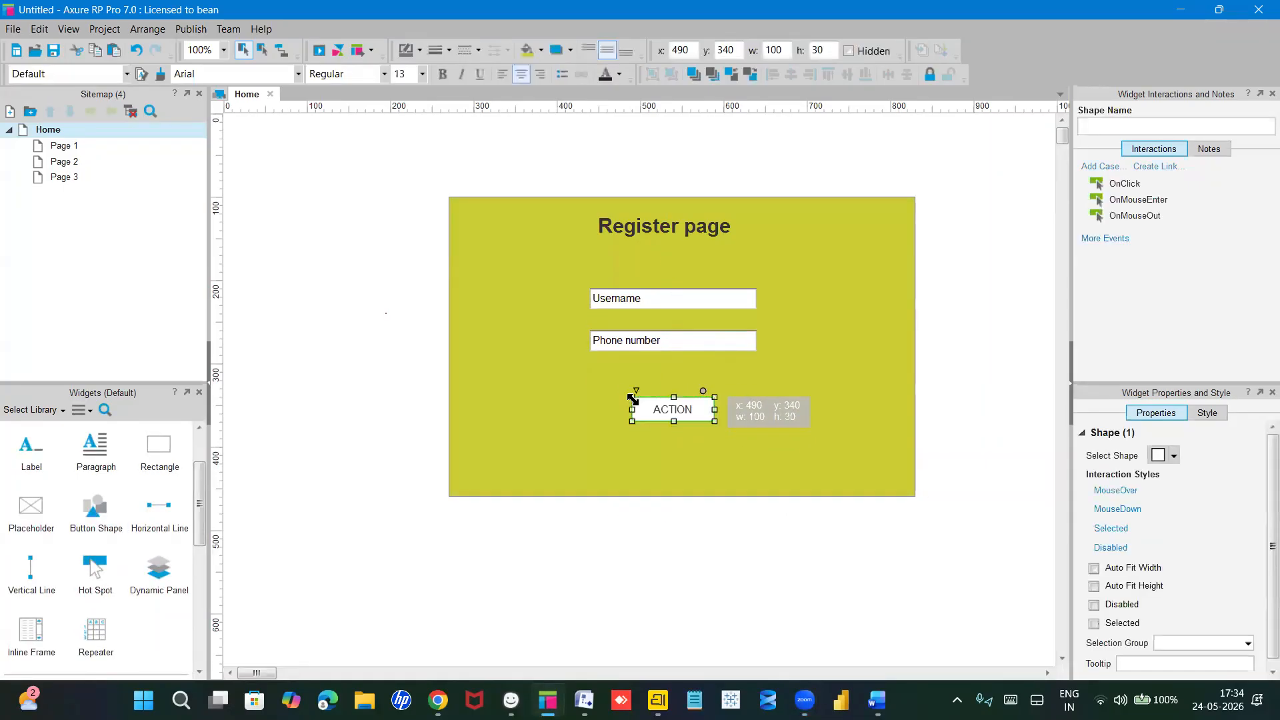
pyautogui.doubleClick(680, 414)
pyautogui.write('R')
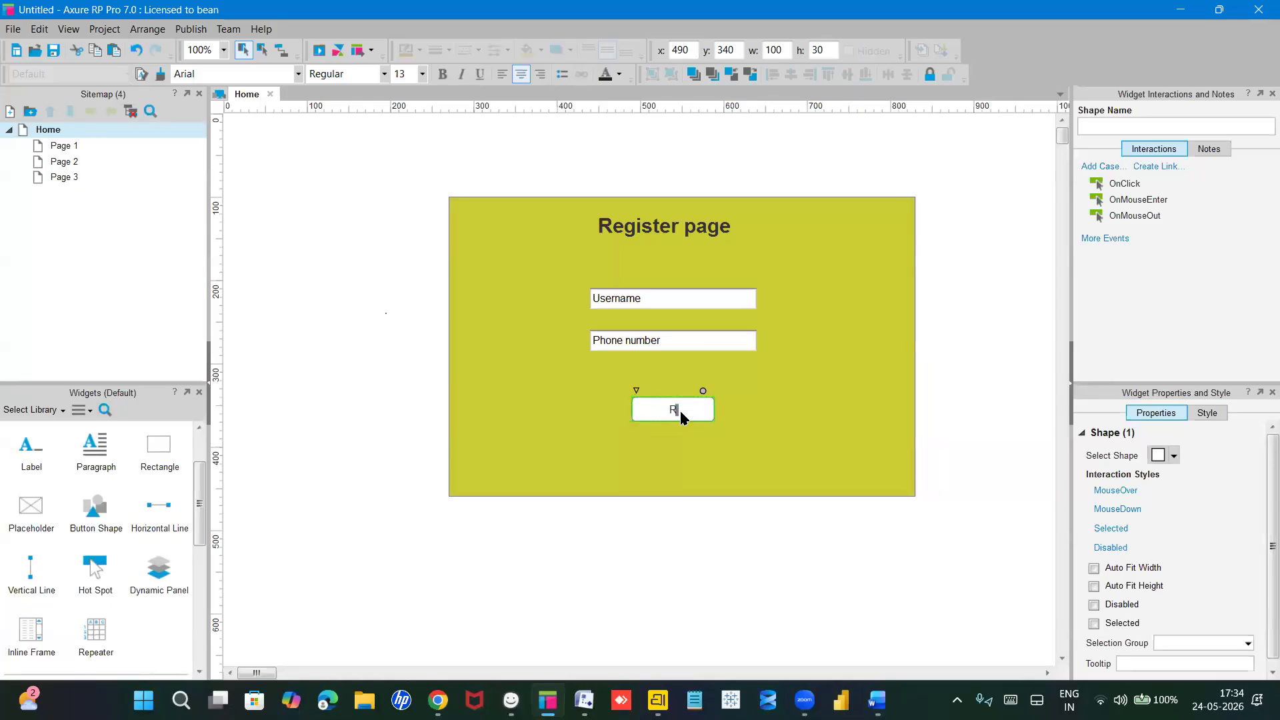
pyautogui.write('eqiste')
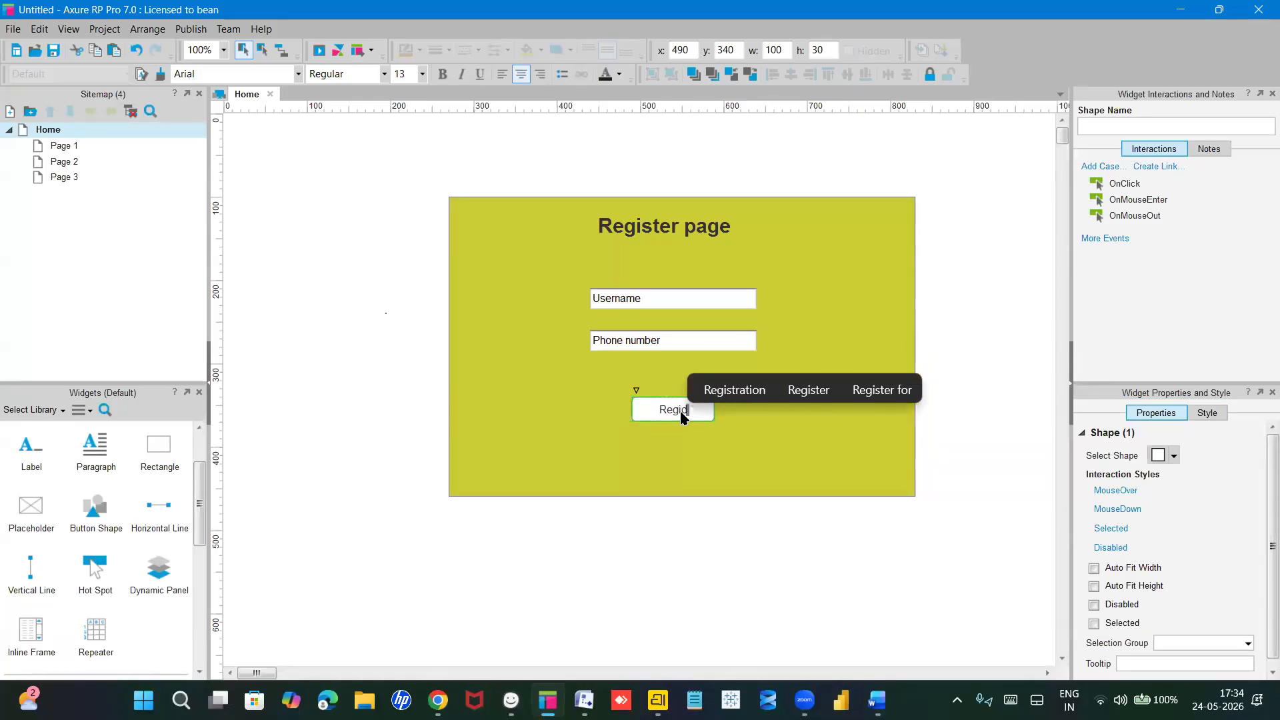
pyautogui.write('r')
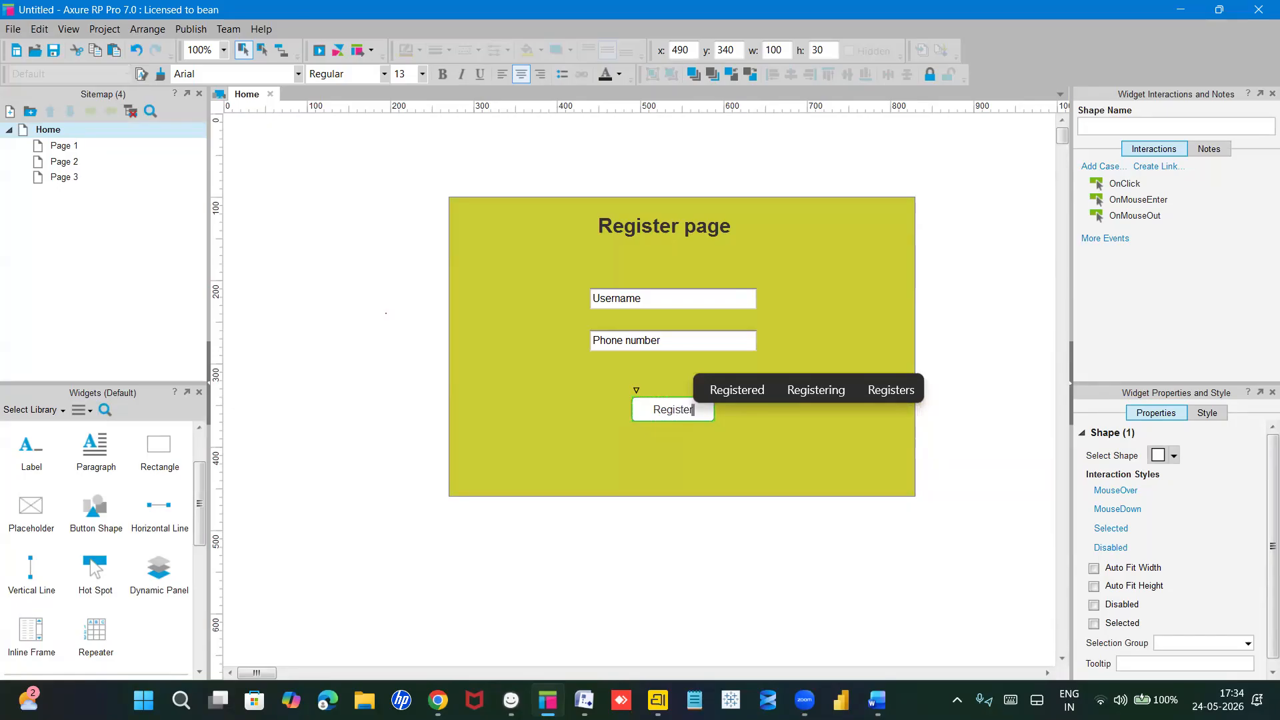
pyautogui.click(697, 542)
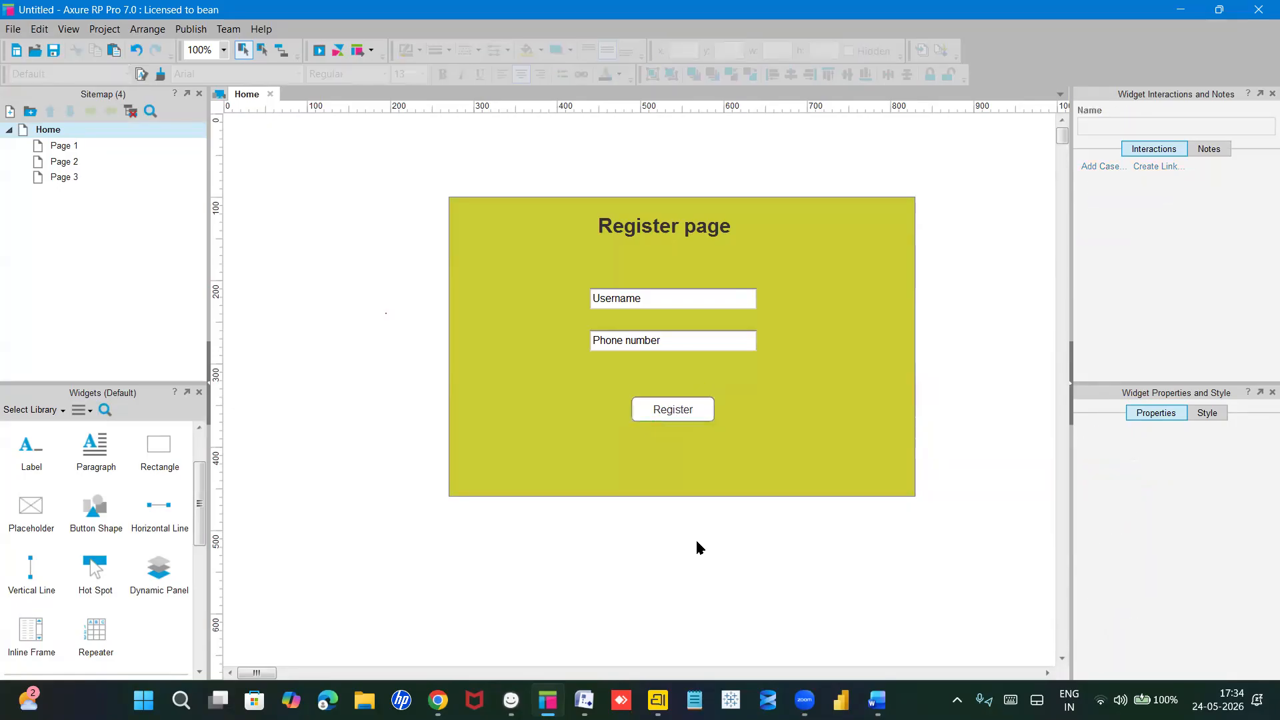
# Step: Rename the Home page in the sitemap to 'Register page'
pyautogui.click(60, 134)
pyautogui.rightClick(60, 134)
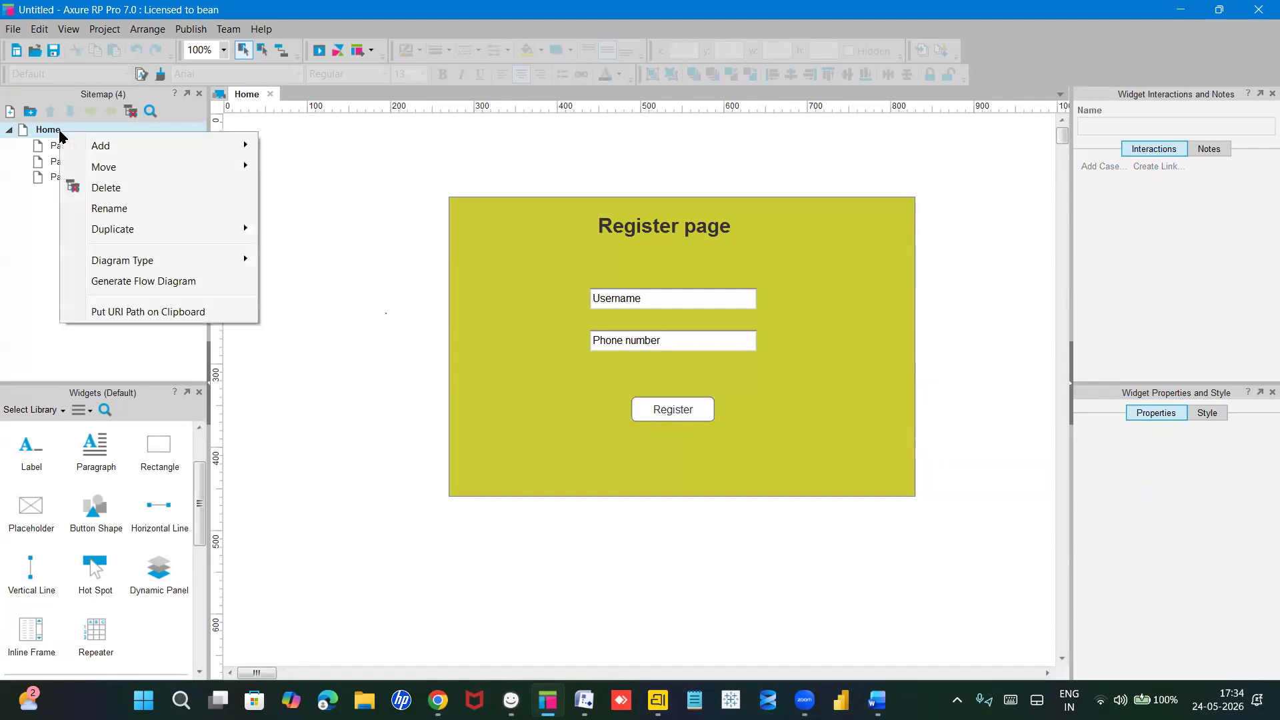
pyautogui.click(109, 208)
pyautogui.write('Re')
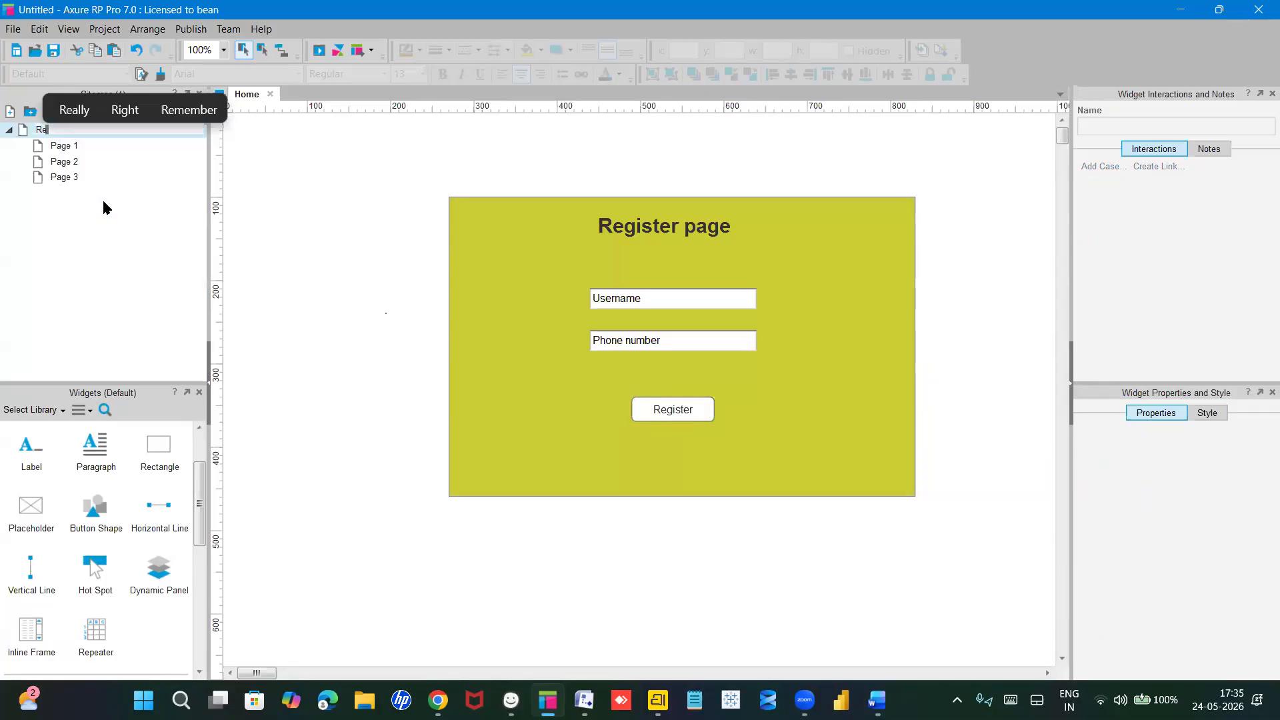
pyautogui.write('gister')
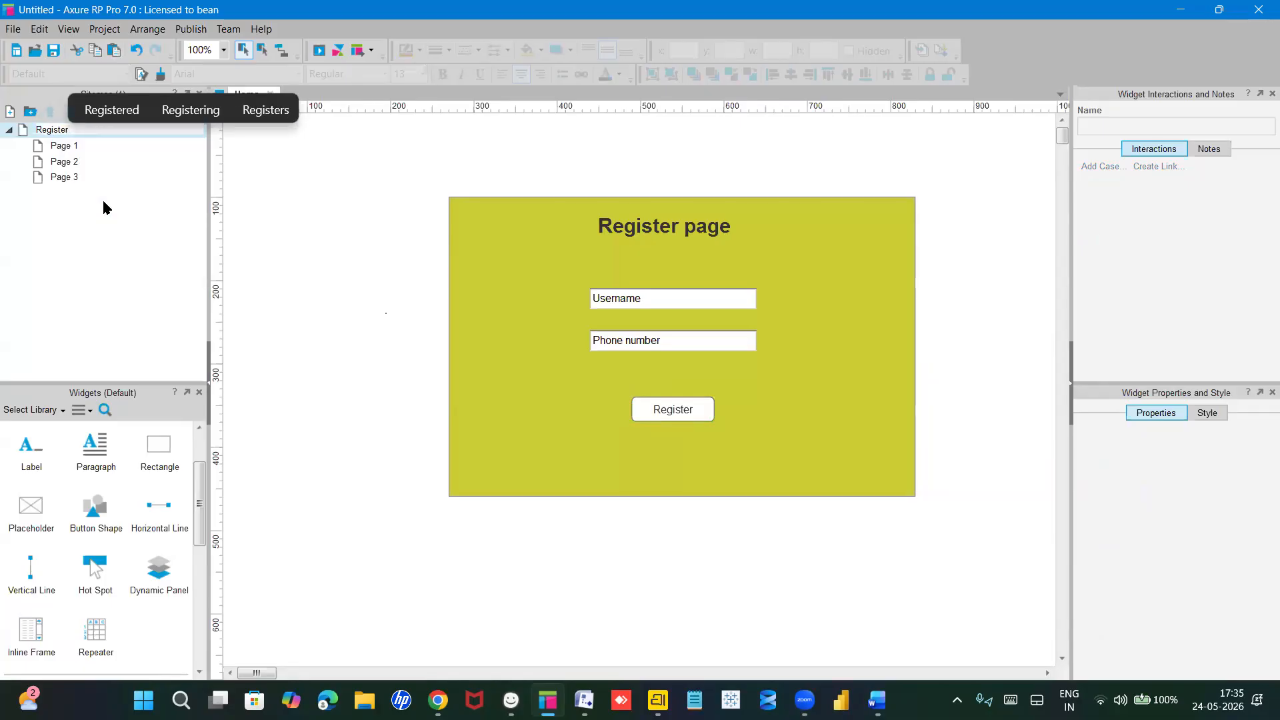
pyautogui.write(' page')
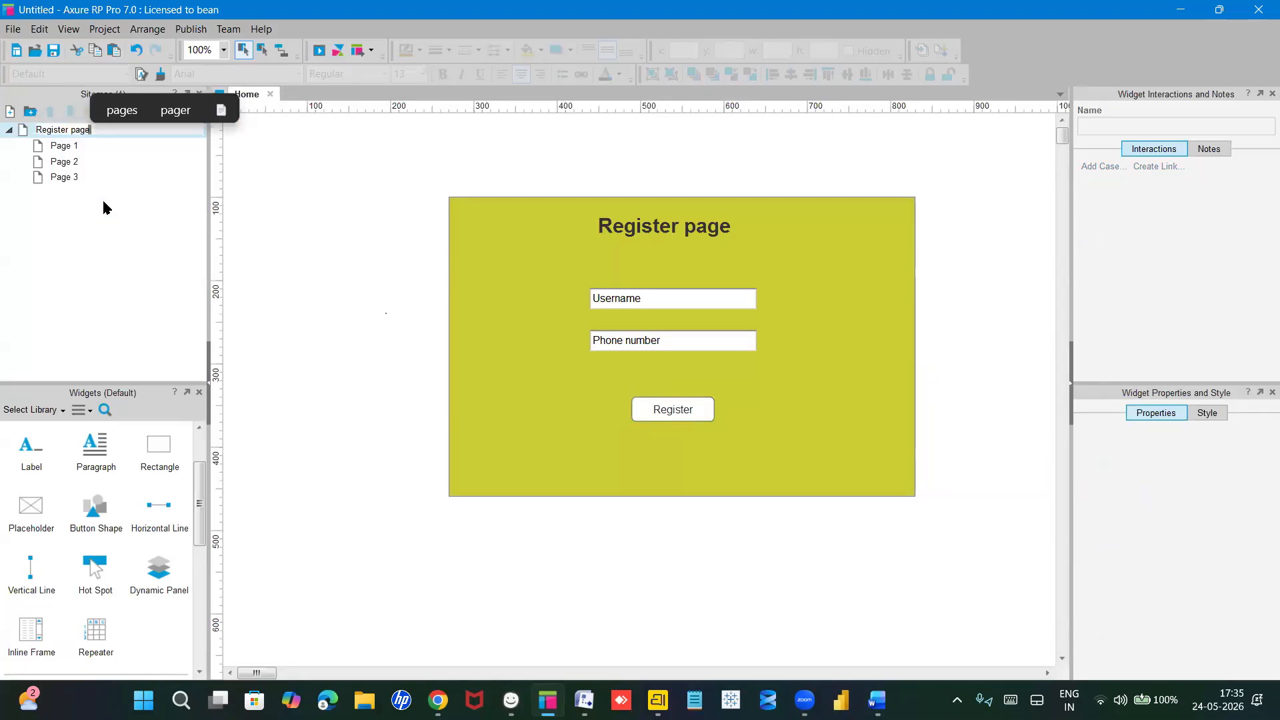
pyautogui.press('Return')
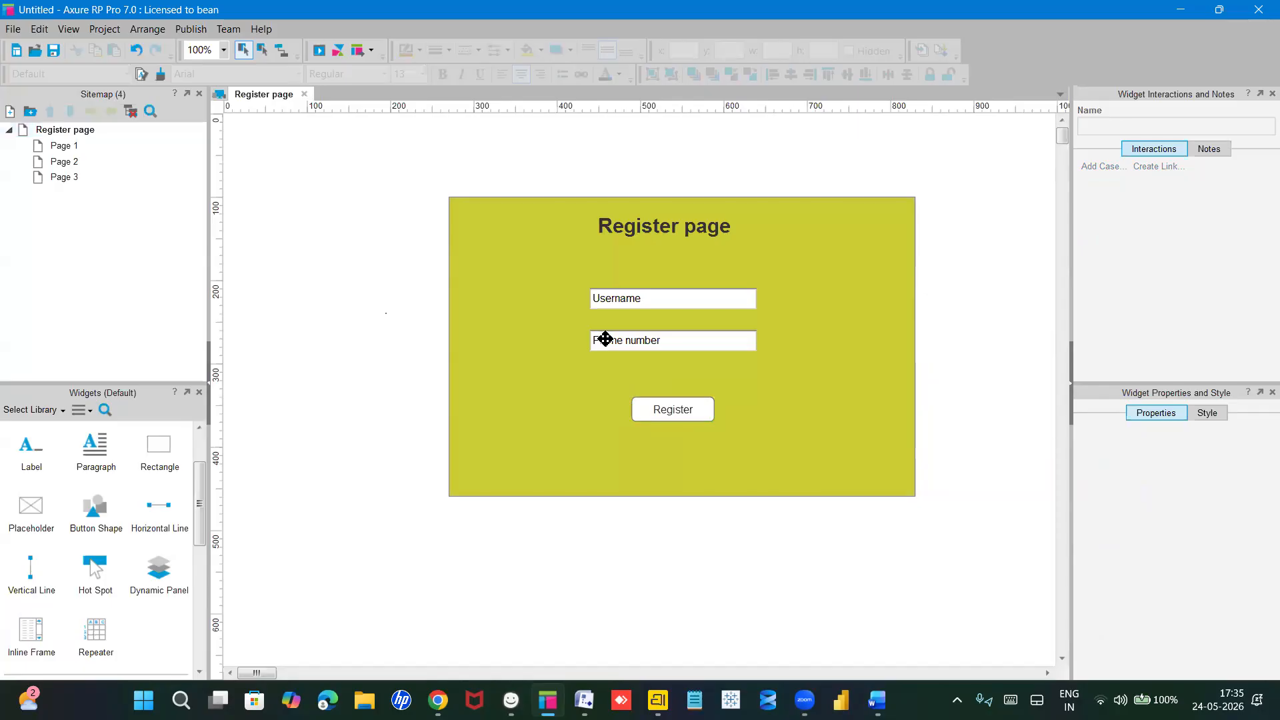
# Step: Open Page 1, then reopen the Register page and its yellow form for editing
pyautogui.moveTo(66, 146)
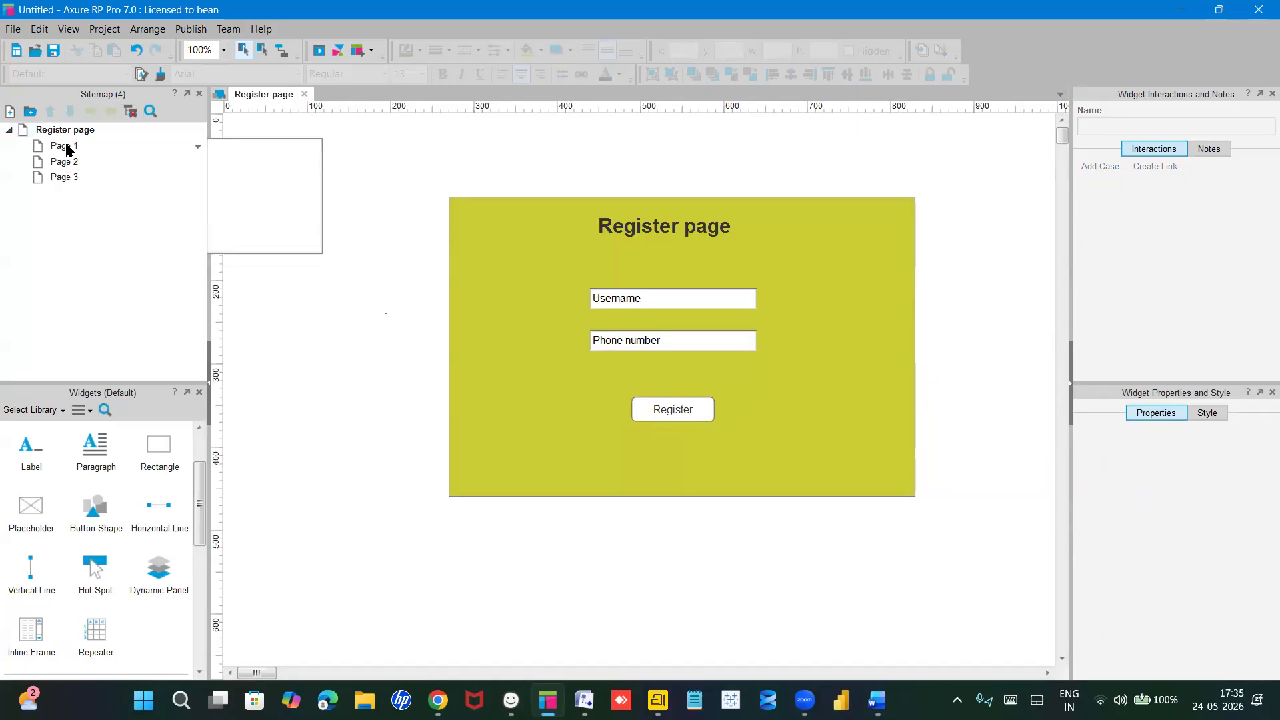
pyautogui.doubleClick(66, 147)
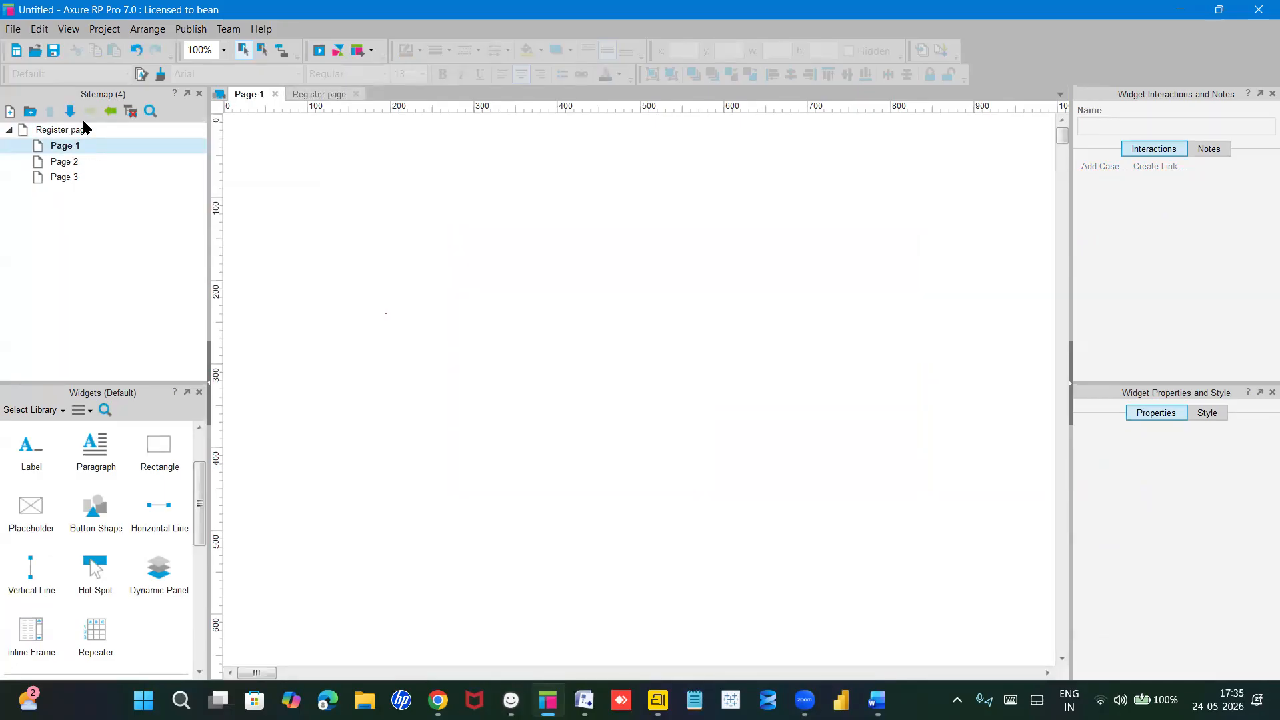
pyautogui.click(85, 133)
pyautogui.doubleClick(85, 133)
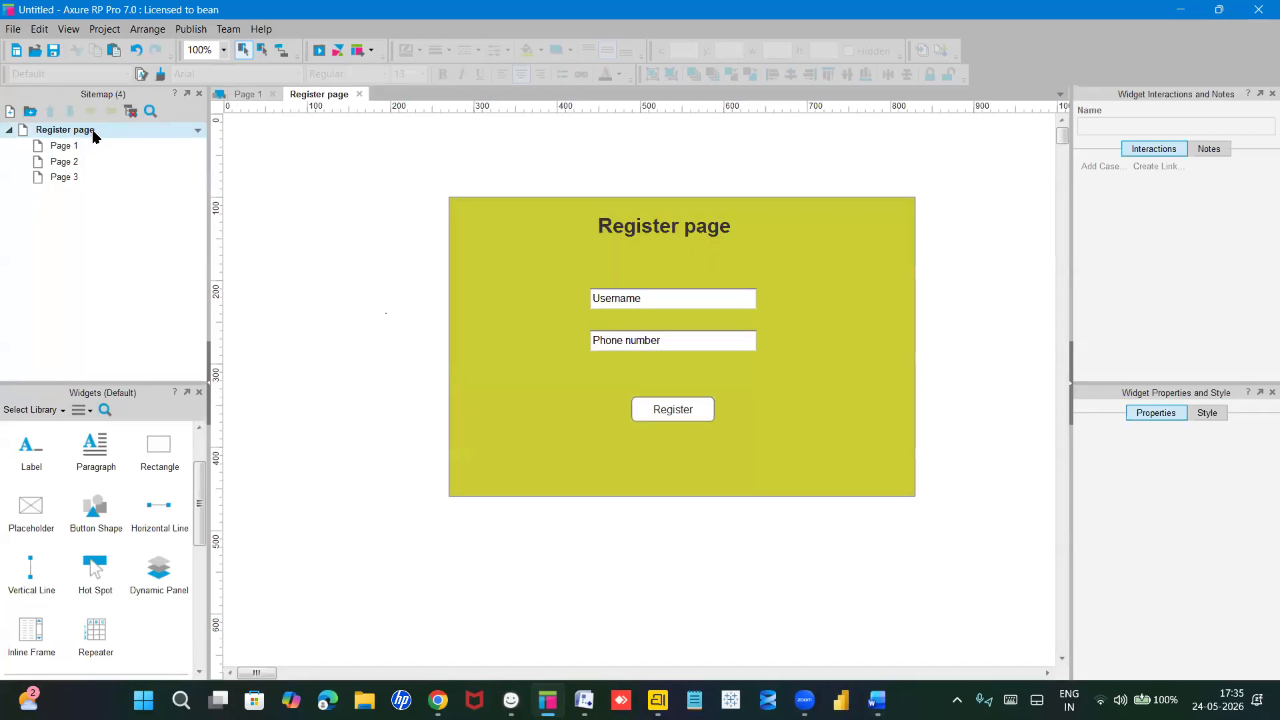
# Step: Duplicate the Register page, keeping the default name 'Copy of Register page'
pyautogui.rightClick(93, 131)
pyautogui.moveTo(136, 229)
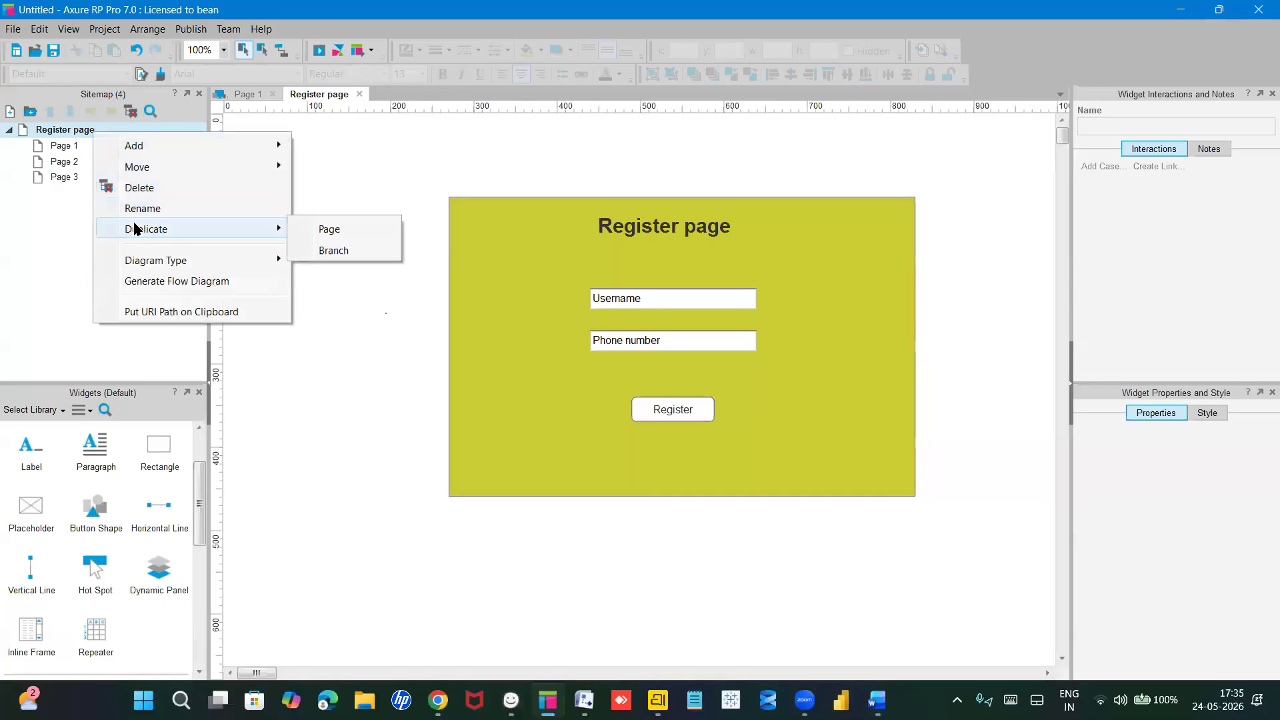
pyautogui.click(327, 229)
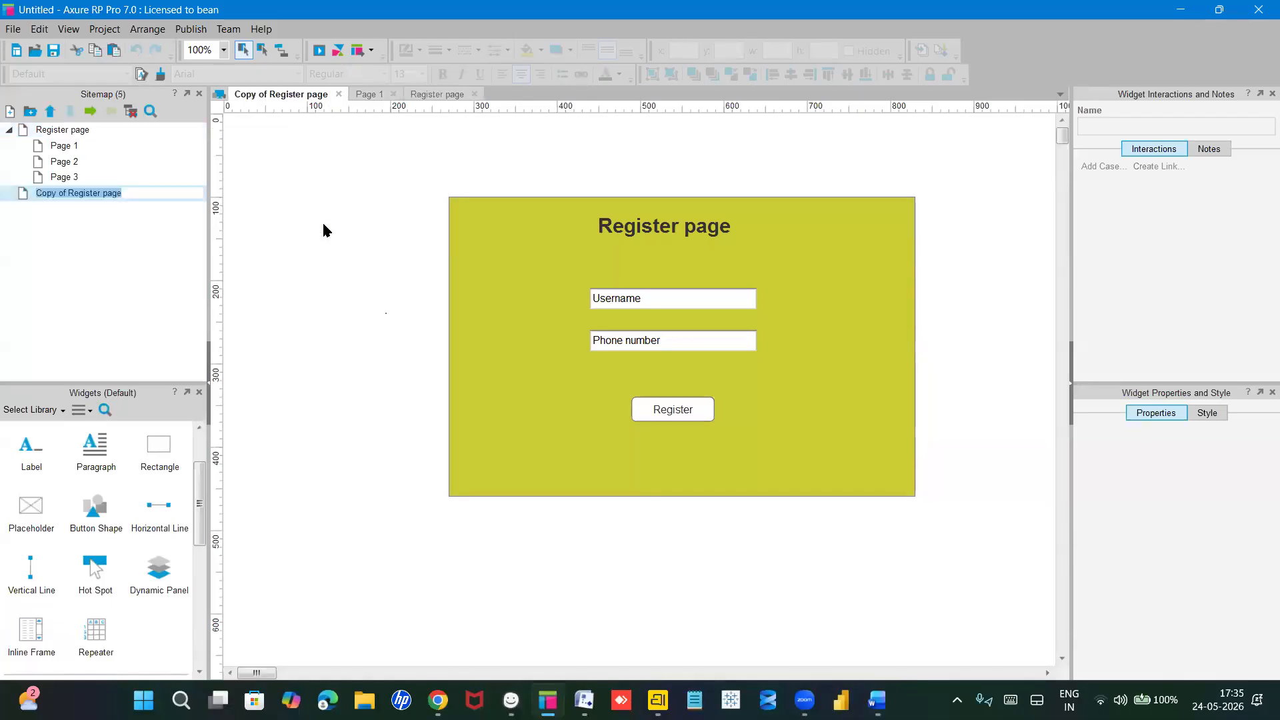
pyautogui.moveTo(71, 197)
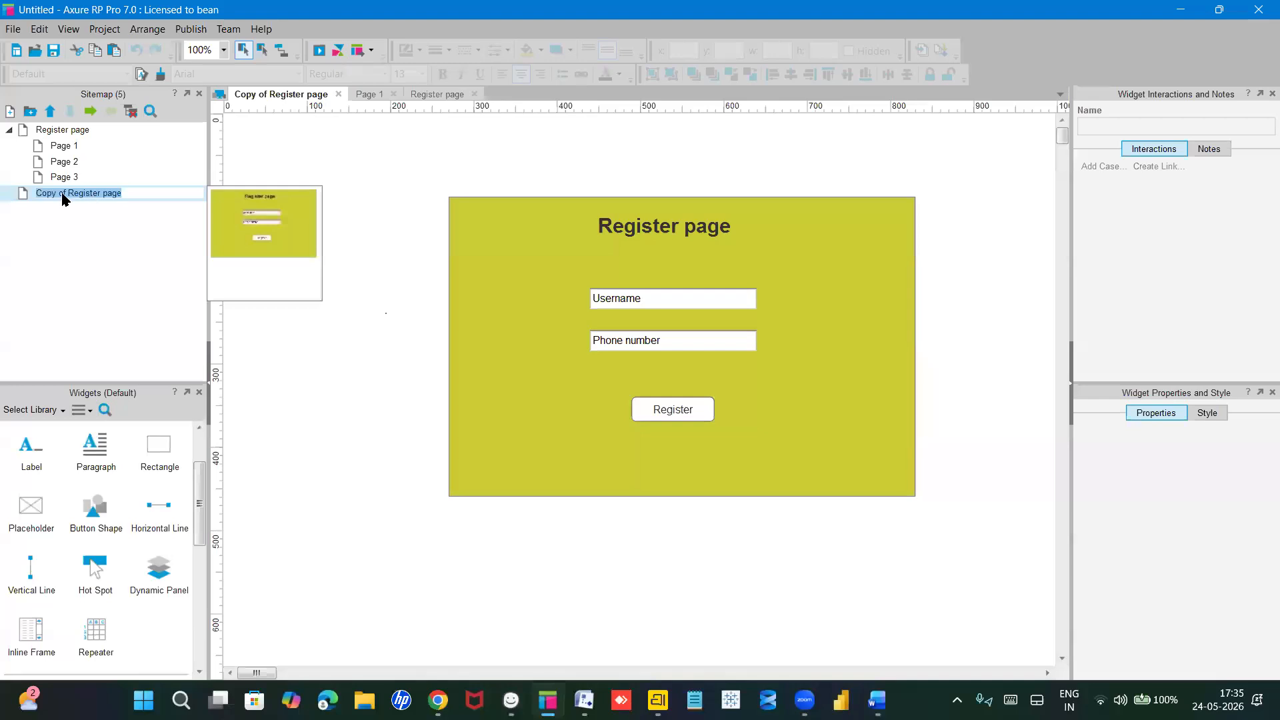
pyautogui.press('Return')
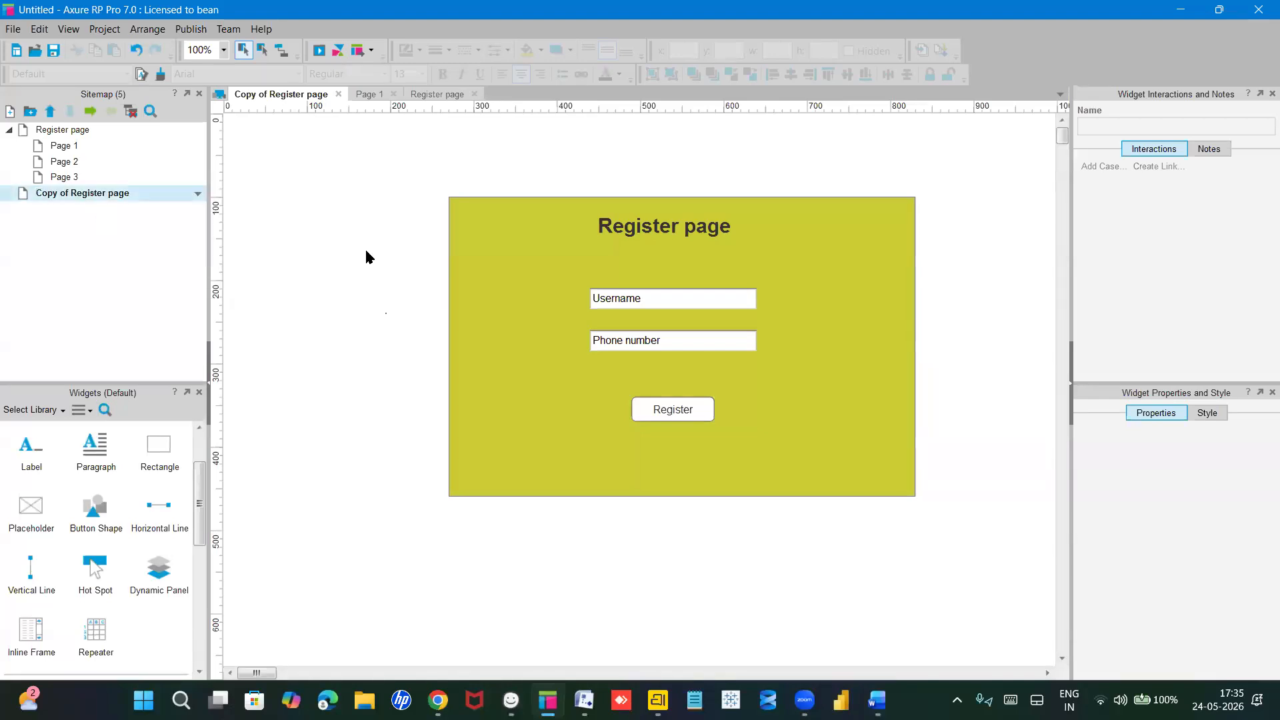
# Step: Retitle the copied page's heading 'Login page' and nudge the Username and Phone number fields left
pyautogui.doubleClick(658, 227)
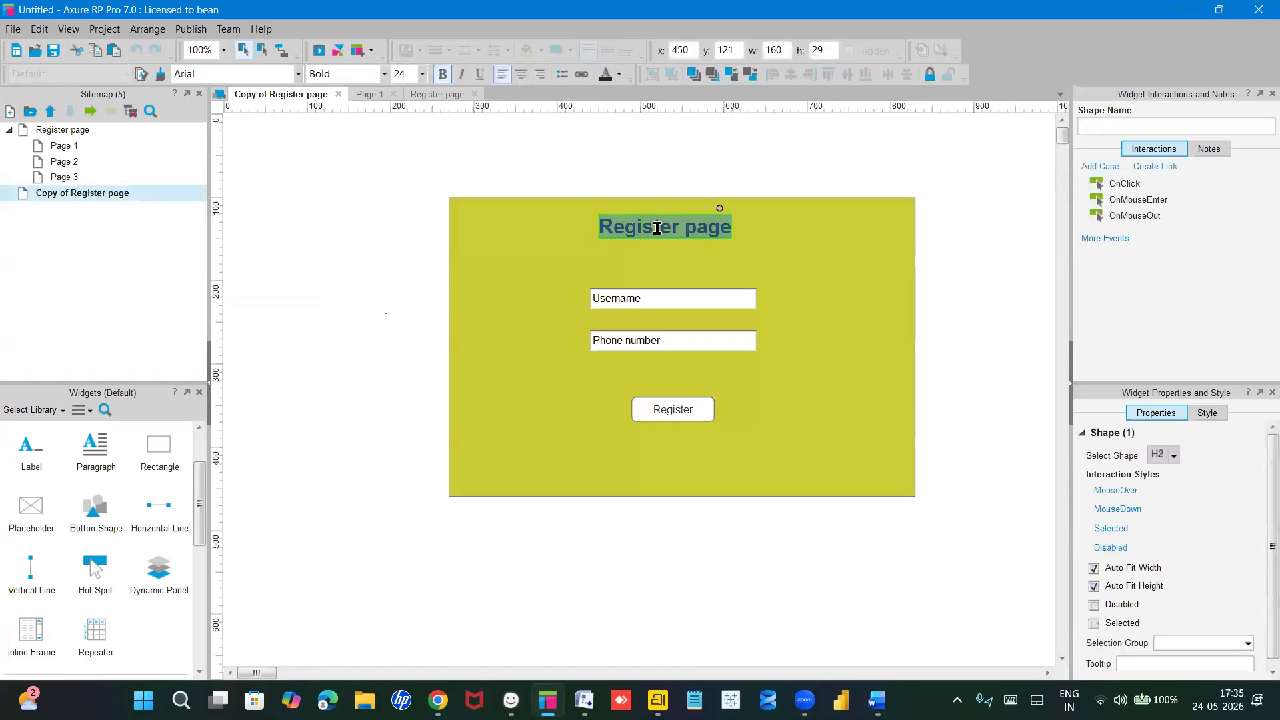
pyautogui.write('Login')
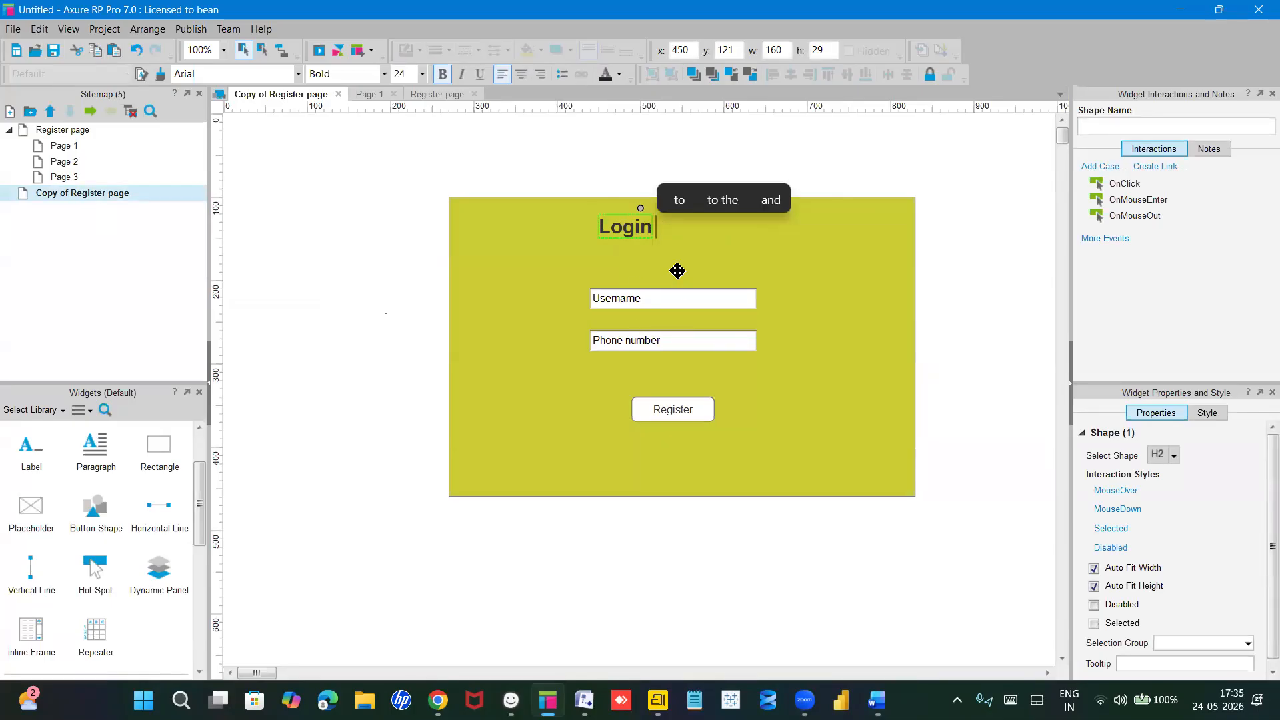
pyautogui.write(' page')
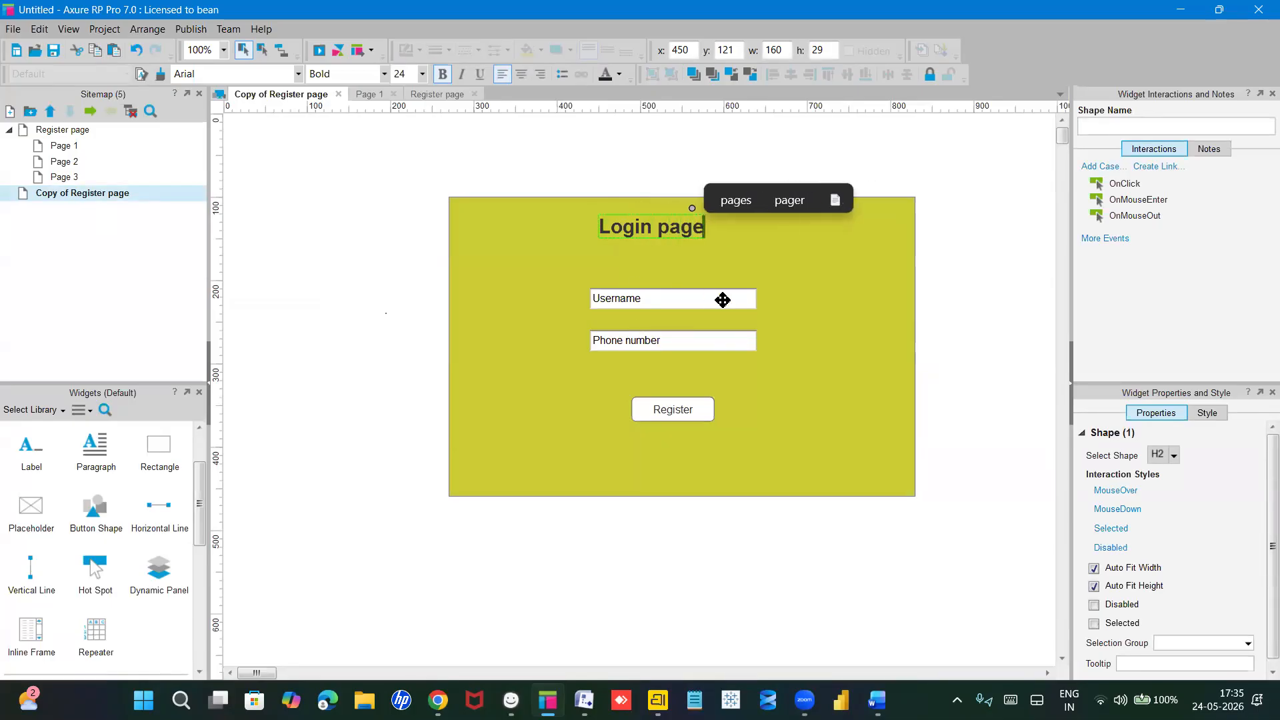
pyautogui.click(700, 301)
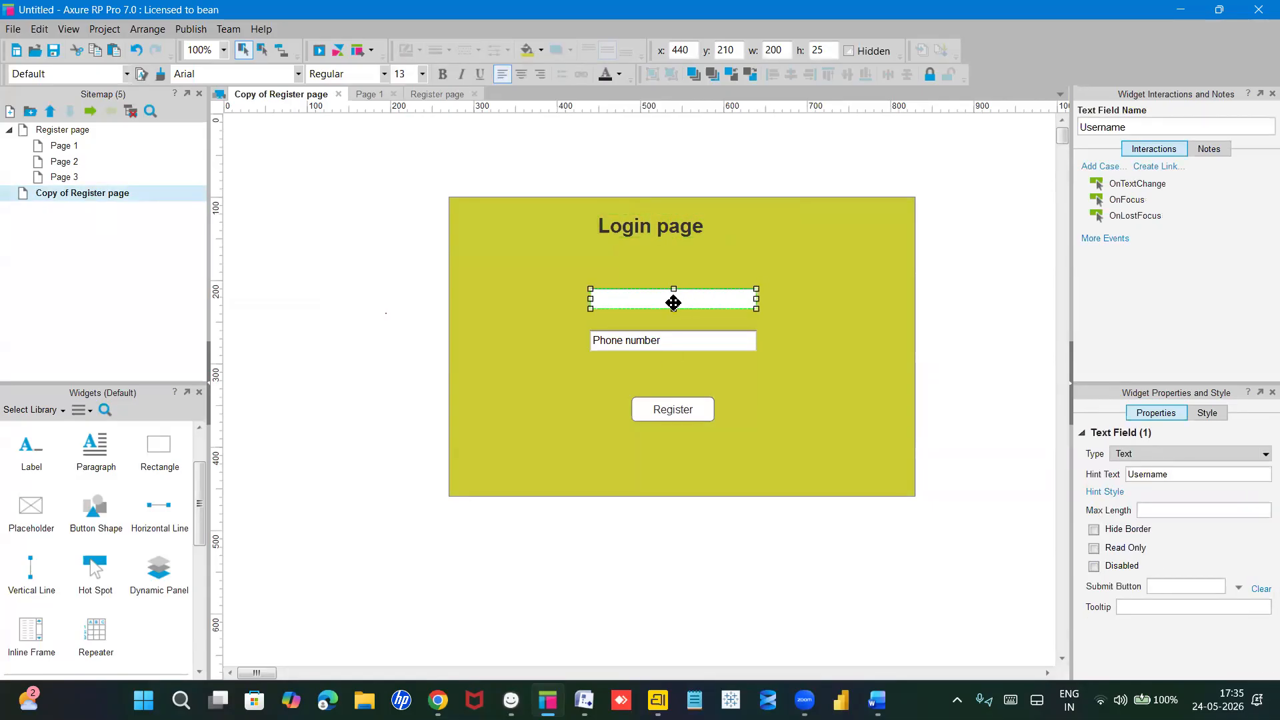
pyautogui.moveTo(666, 303); pyautogui.dragTo(660, 303)
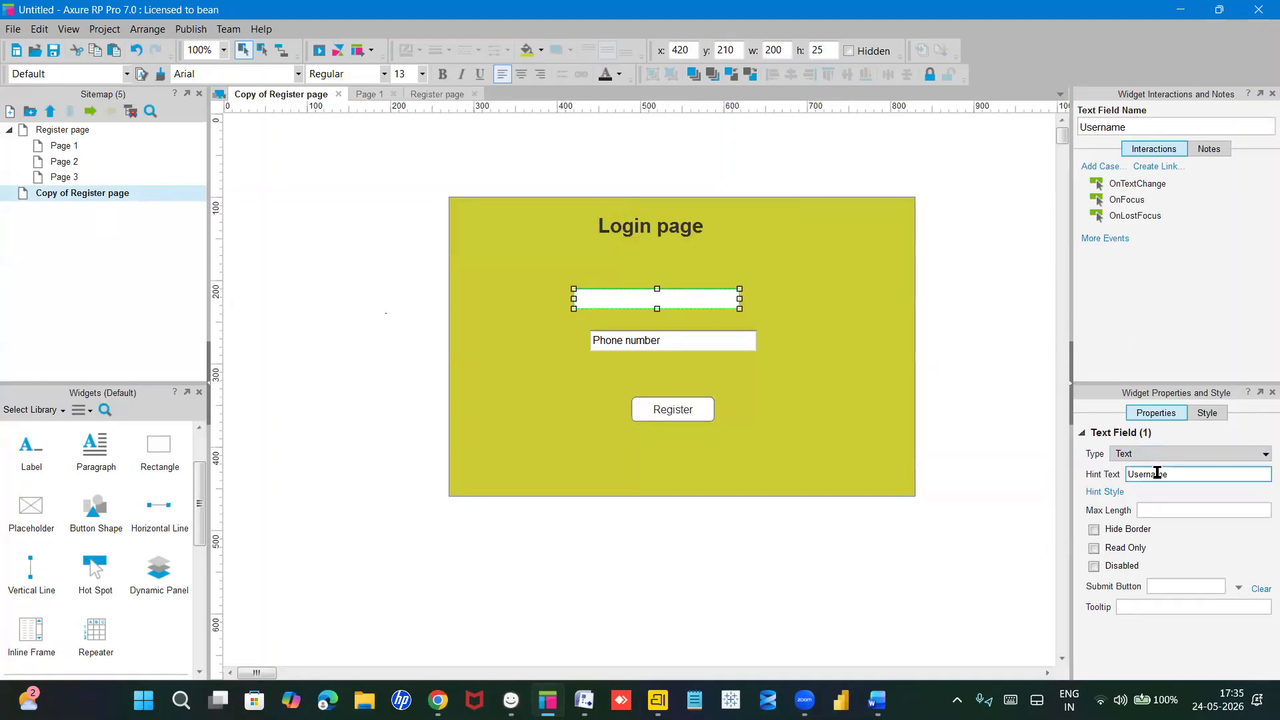
pyautogui.click(986, 466)
pyautogui.moveTo(662, 342)
pyautogui.mouseDown()
pyautogui.moveTo(650, 344)
pyautogui.moveTo(663, 343)
pyautogui.mouseUp()
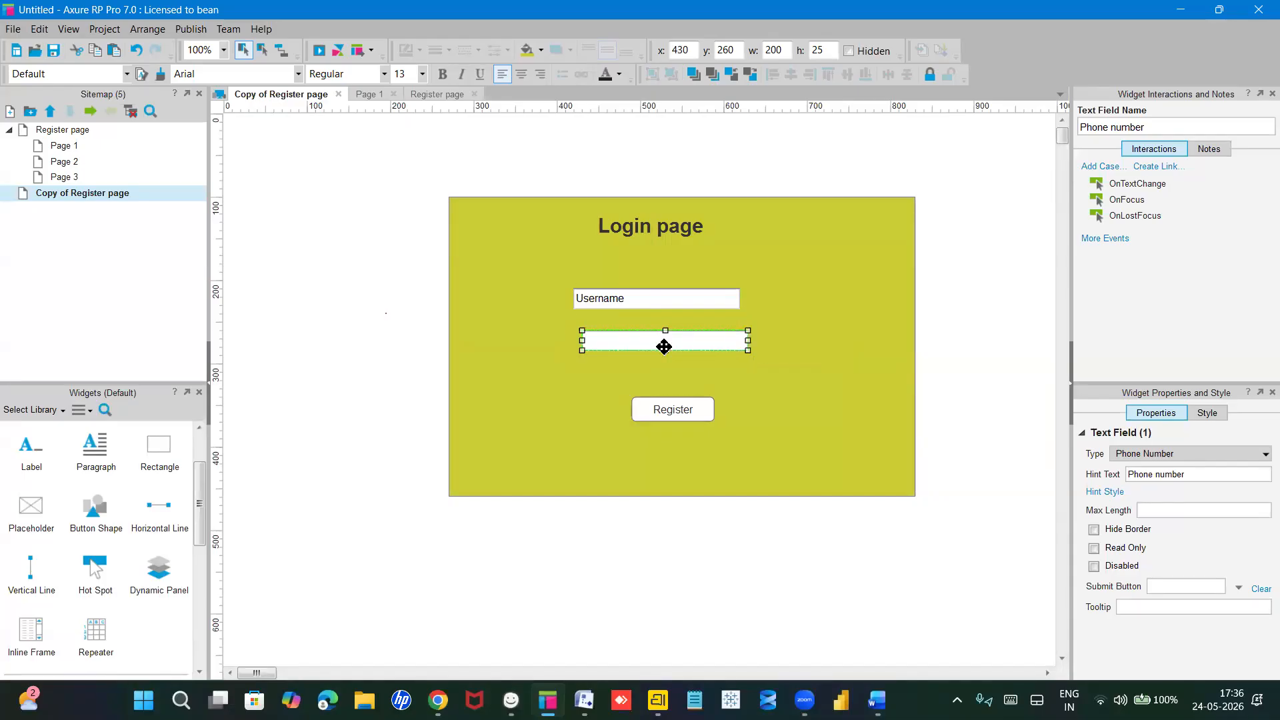
# Step: Rename the Phone number field to Password, with type Password and hint text 'password'
pyautogui.click(1155, 128)
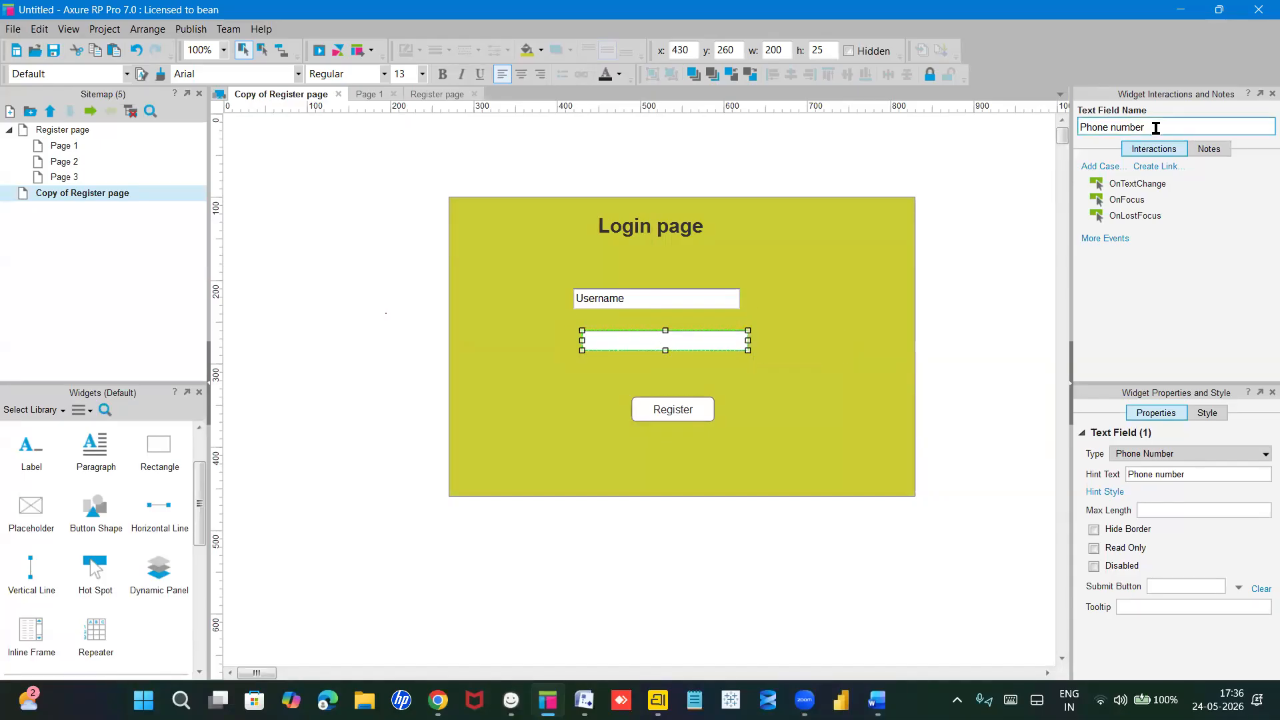
pyautogui.moveTo(1160, 128); pyautogui.dragTo(1084, 134)
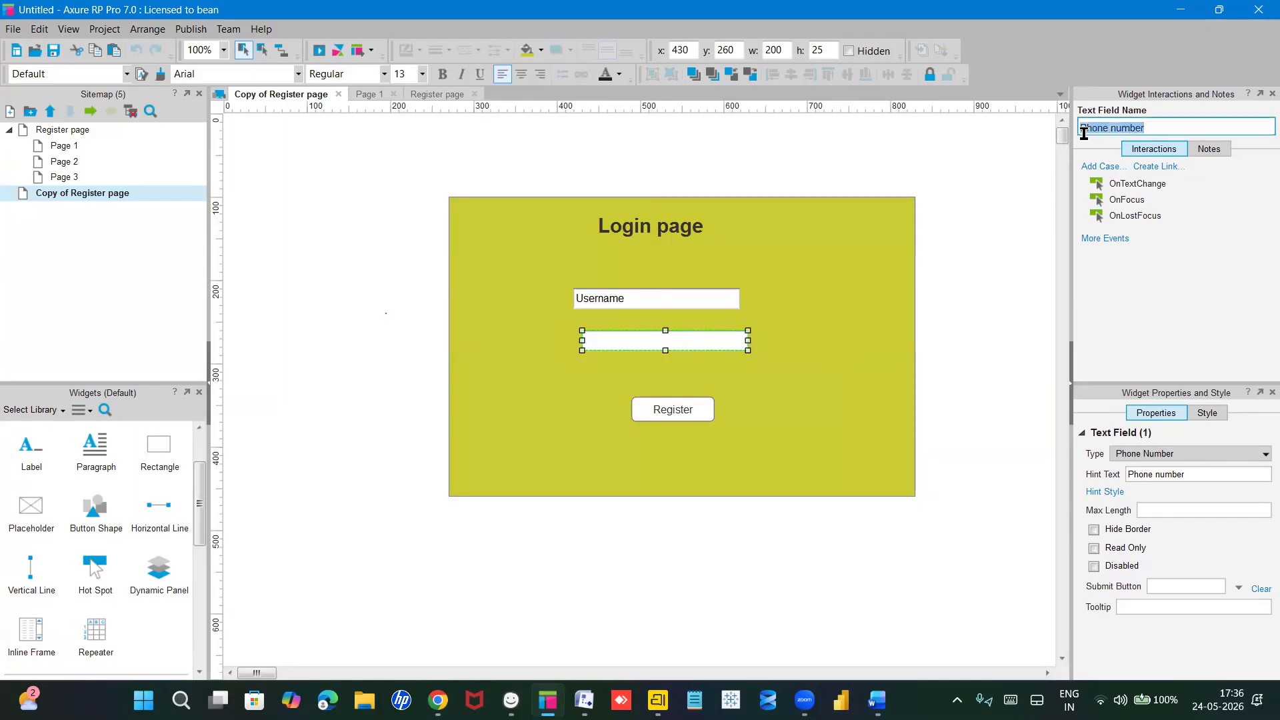
pyautogui.write('Pa')
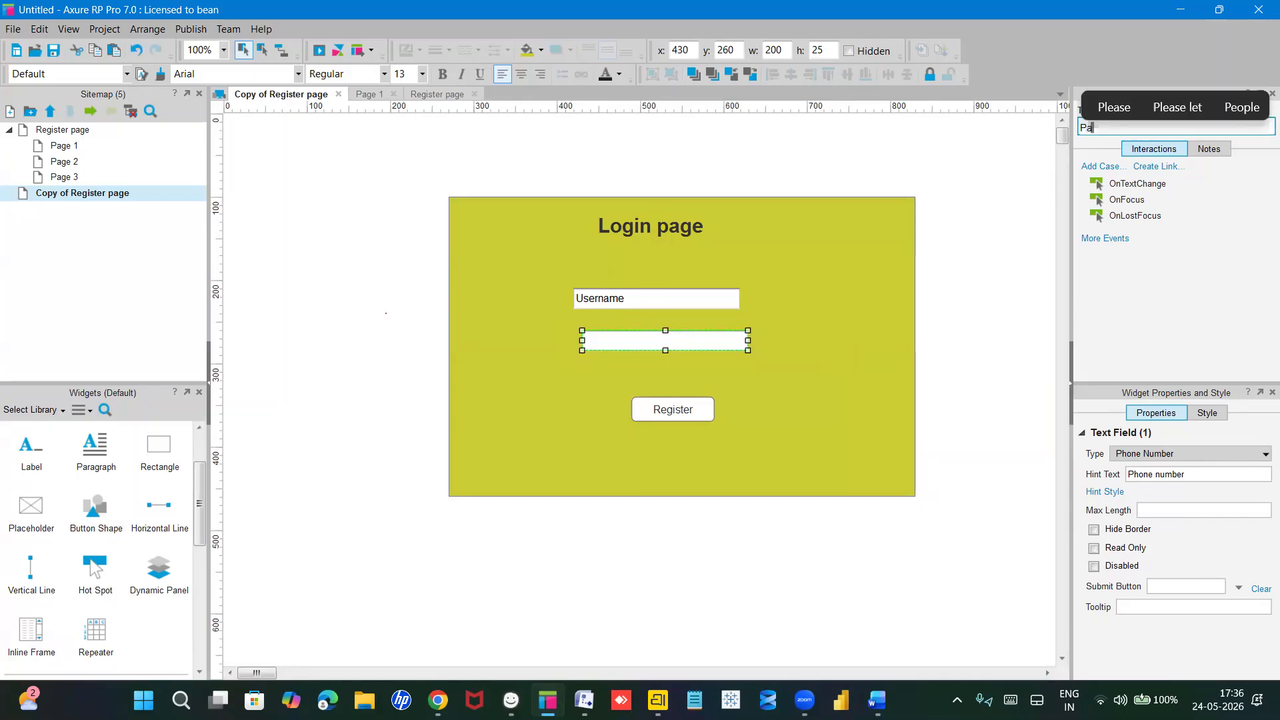
pyautogui.write('ssword')
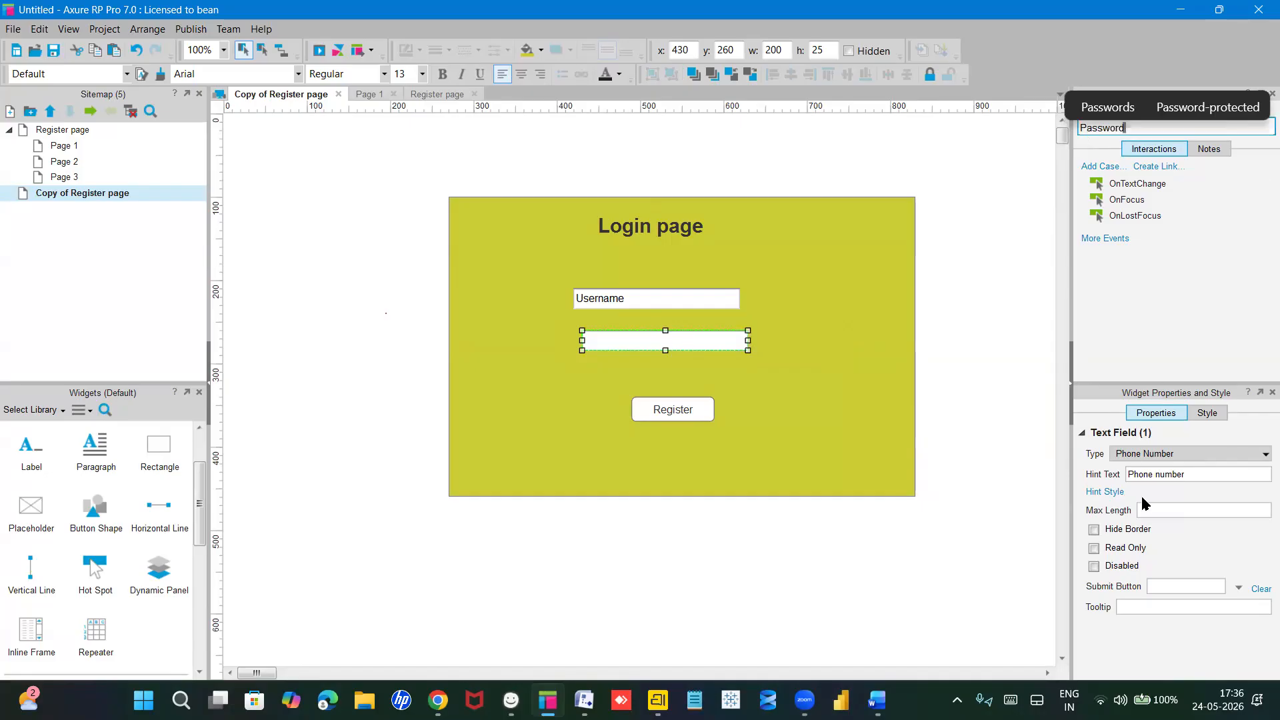
pyautogui.click(1168, 456)
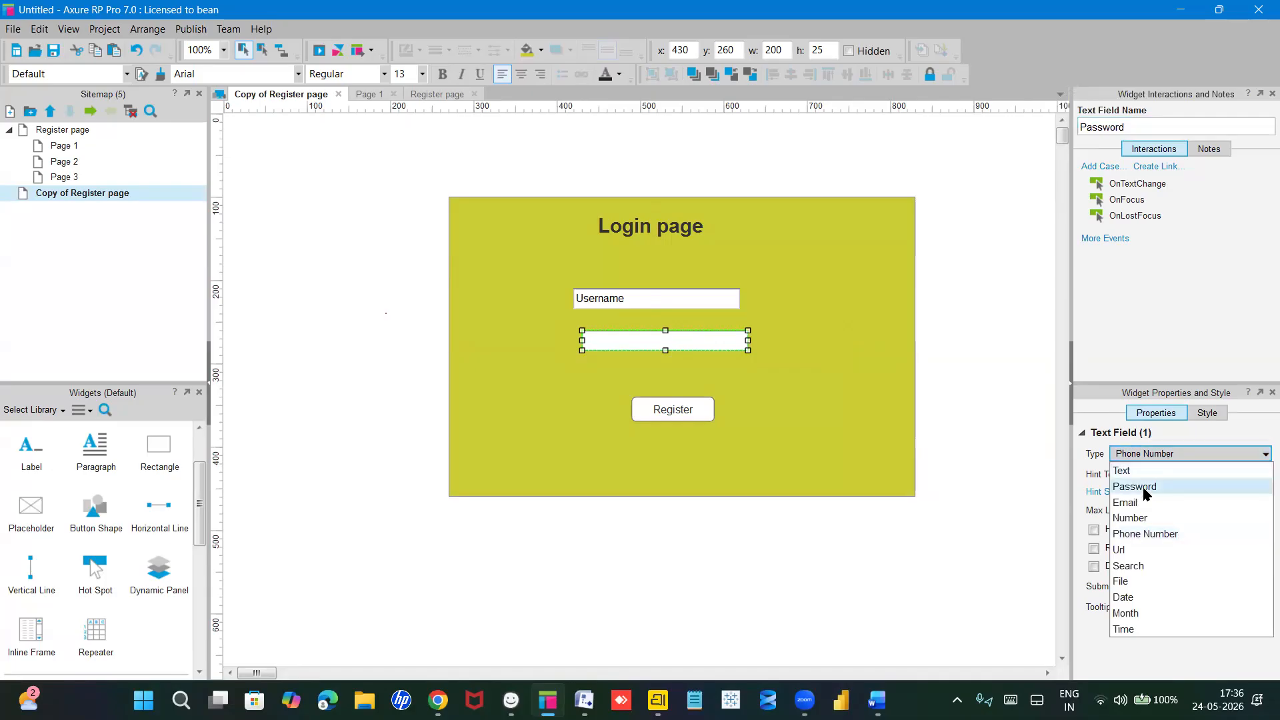
pyautogui.click(1144, 491)
pyautogui.click(1151, 475)
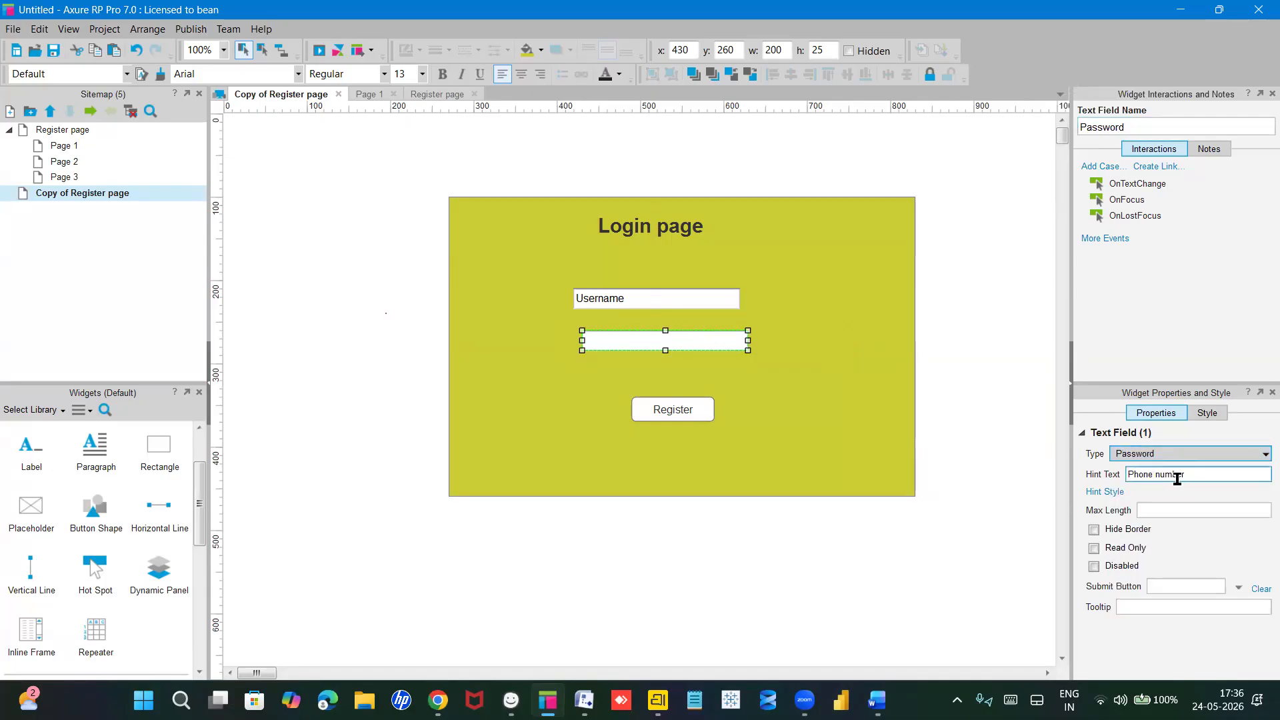
pyautogui.moveTo(1189, 480); pyautogui.dragTo(1126, 476)
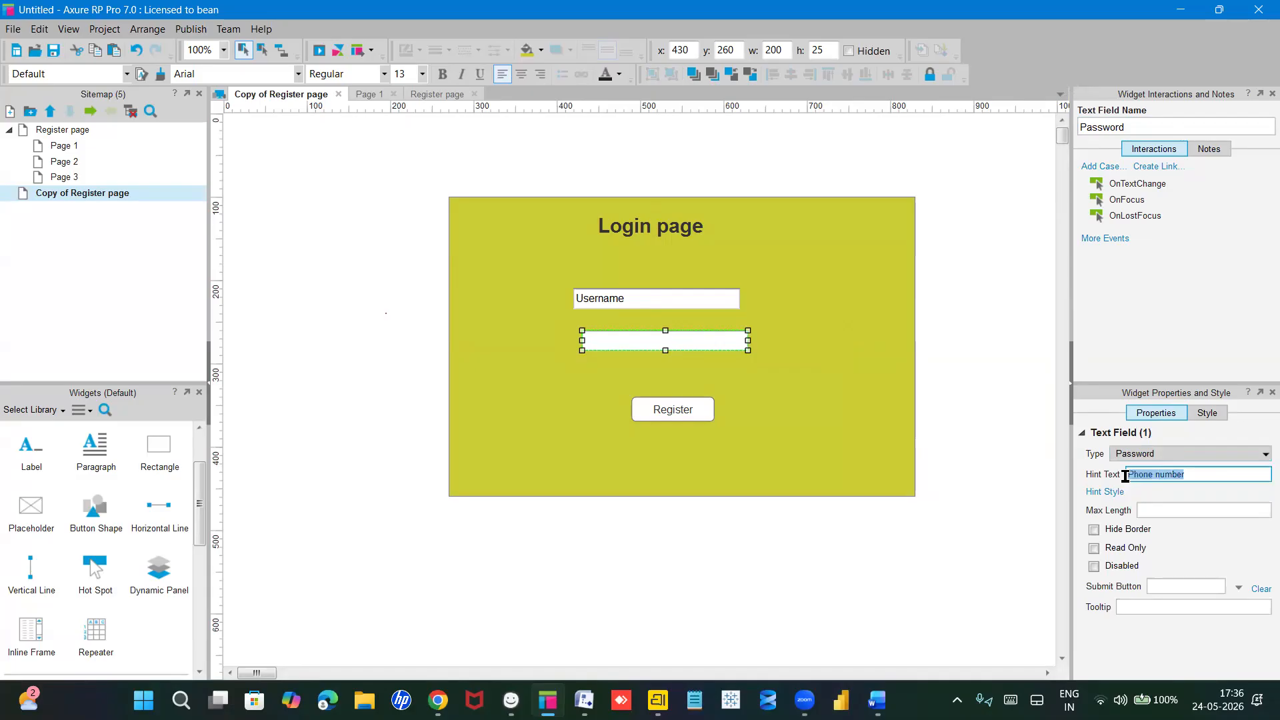
pyautogui.write('password')
pyautogui.click(969, 575)
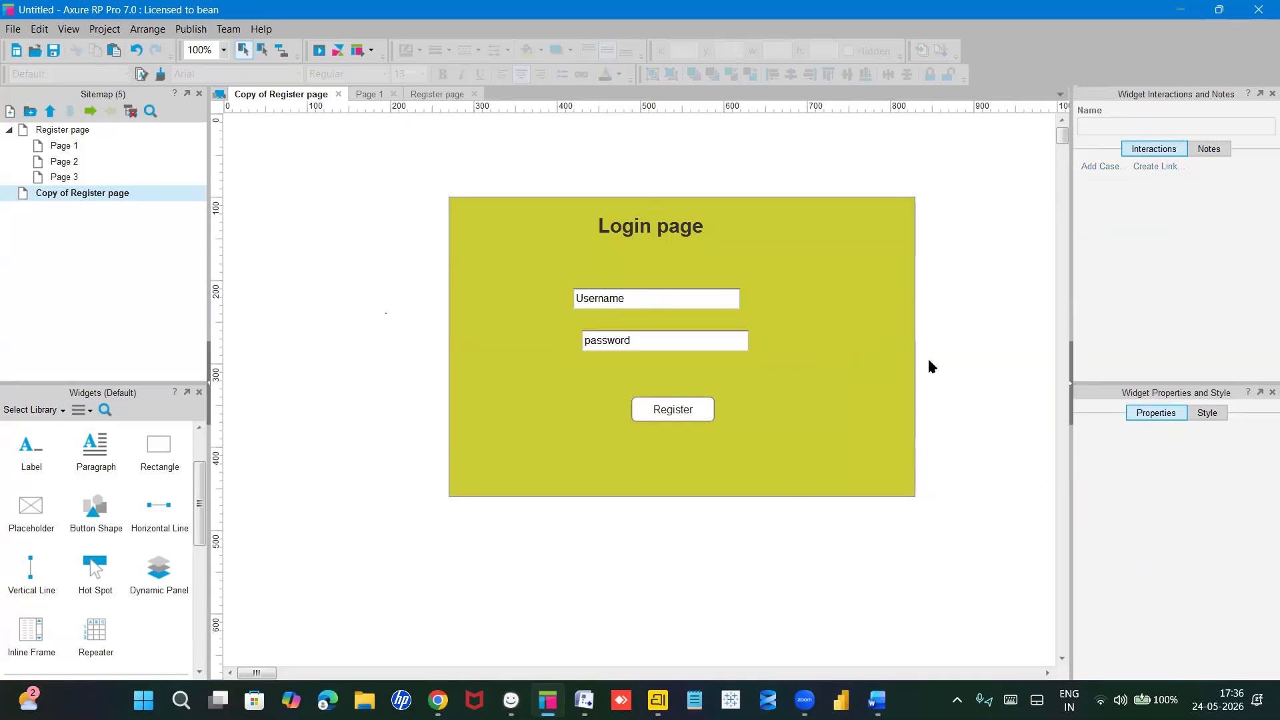
# Step: Relabel the copied page's Register button 'login', then return to the original Register page
pyautogui.click(687, 411)
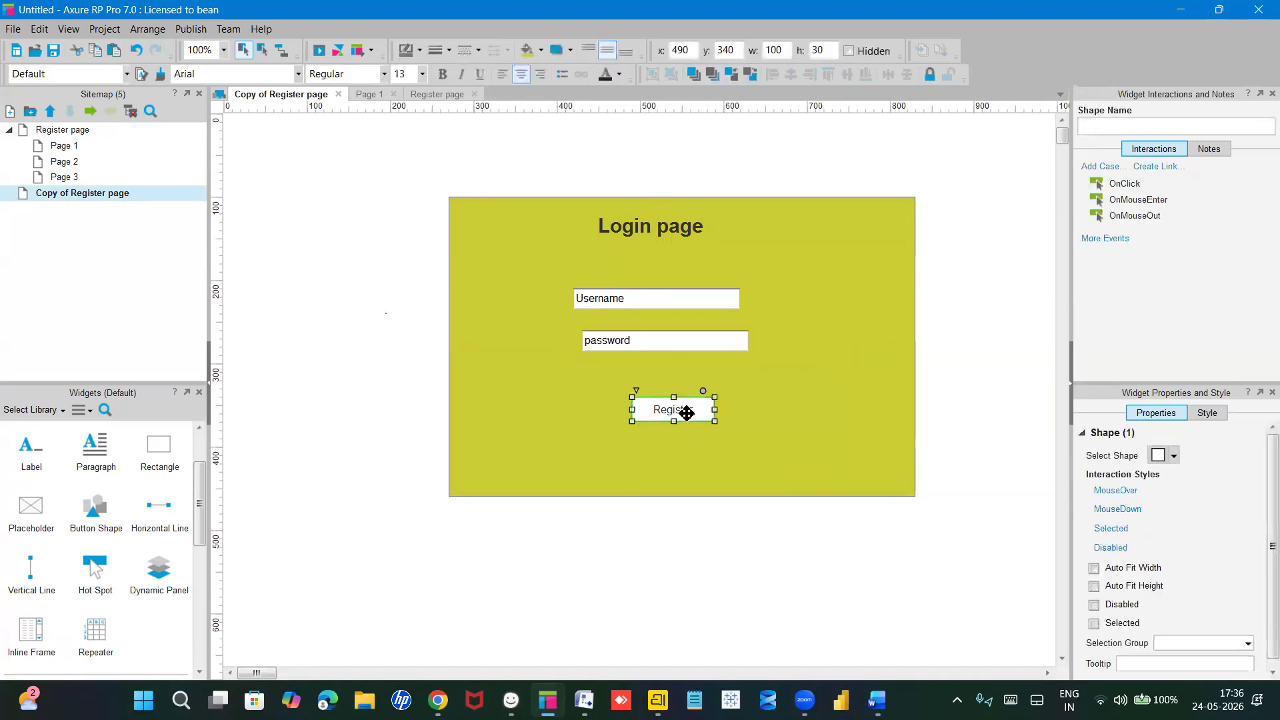
pyautogui.doubleClick(688, 412)
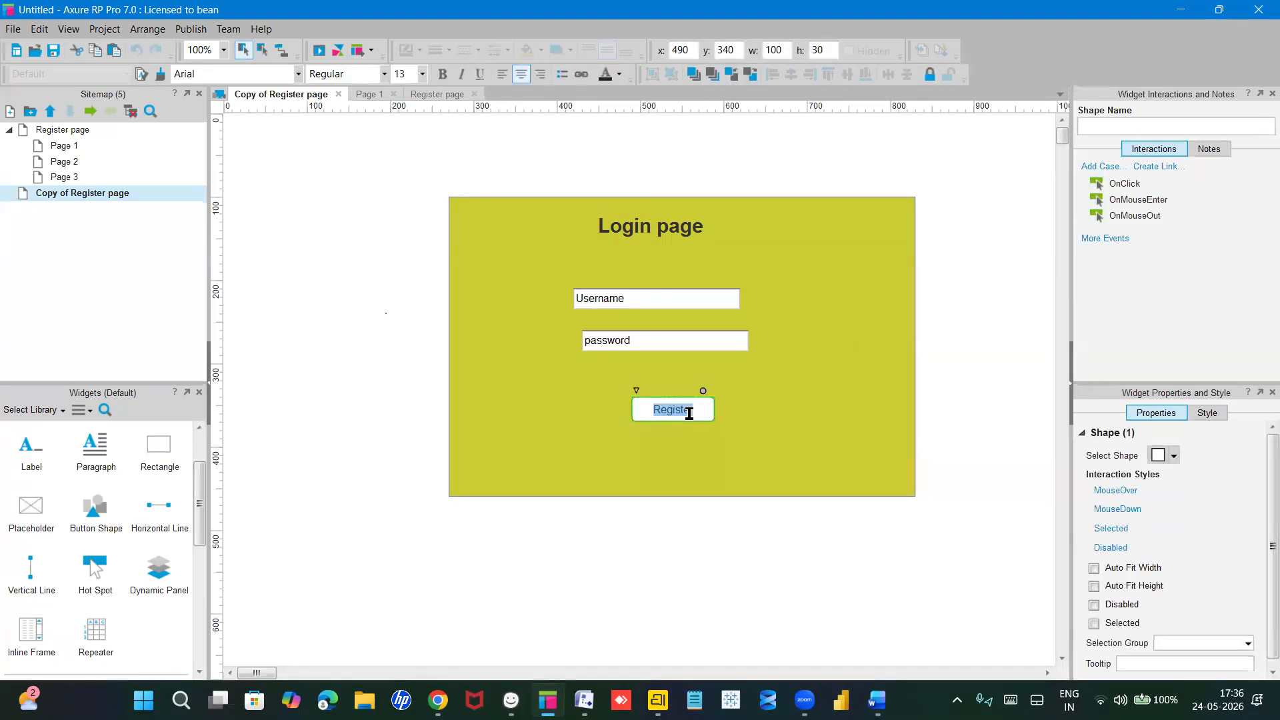
pyautogui.write('login')
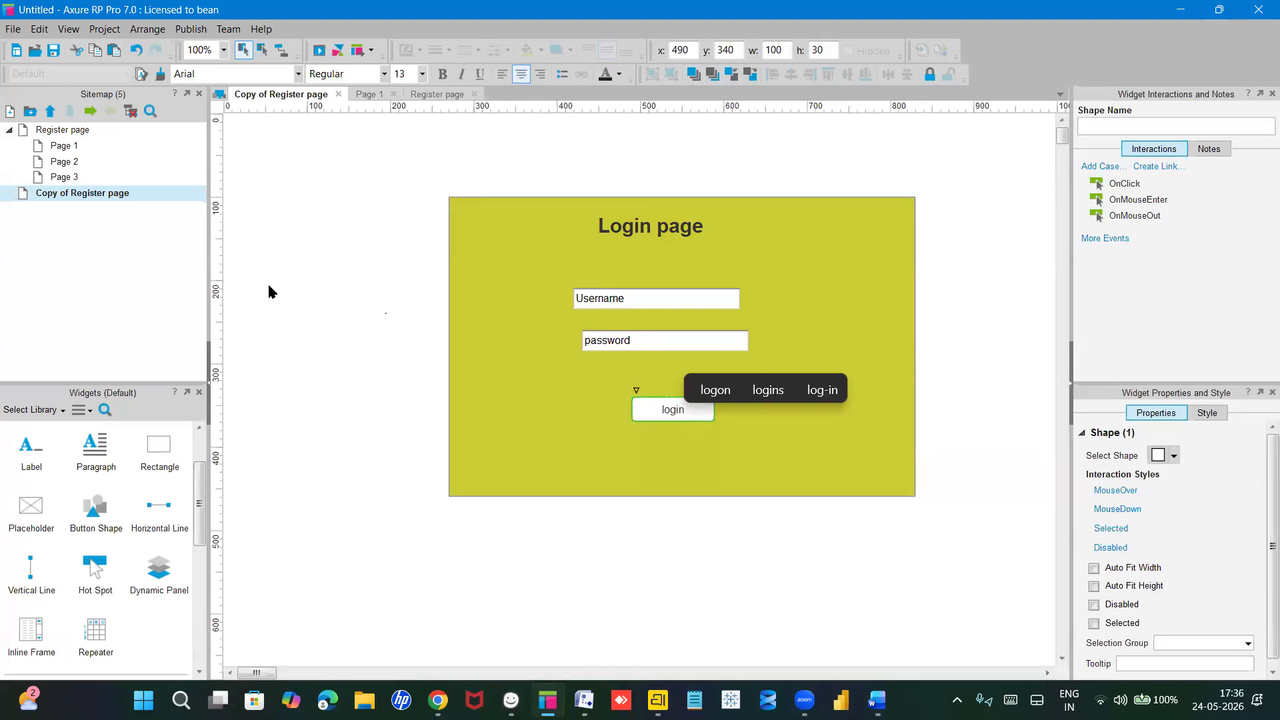
pyautogui.click(268, 291)
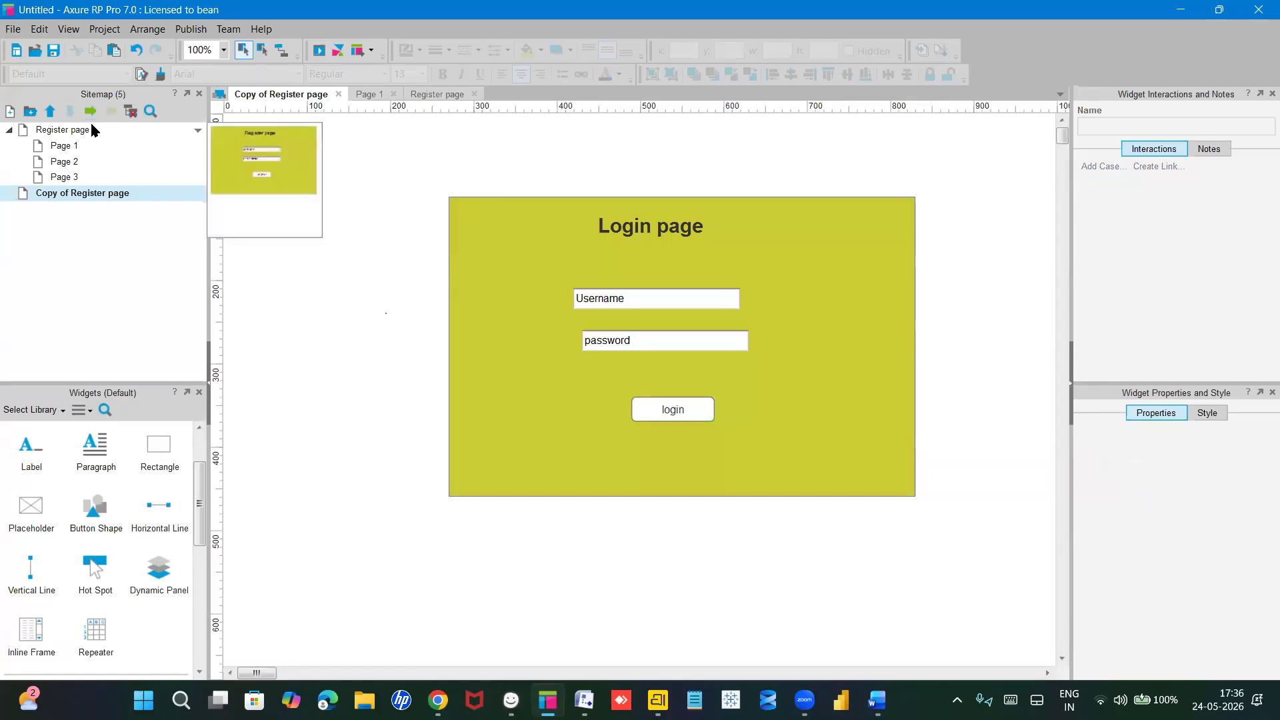
pyautogui.doubleClick(64, 129)
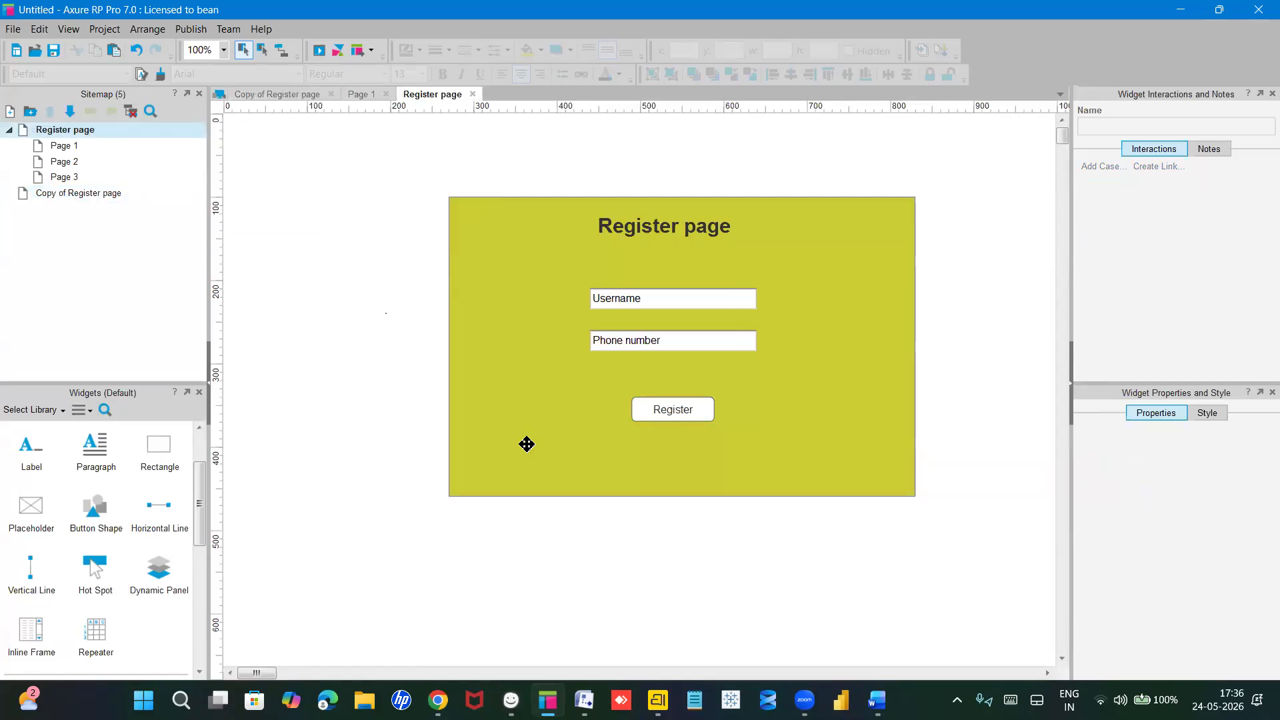
# Step: Link the Register button to Copy of Register page, then open that copied page
pyautogui.click(683, 416)
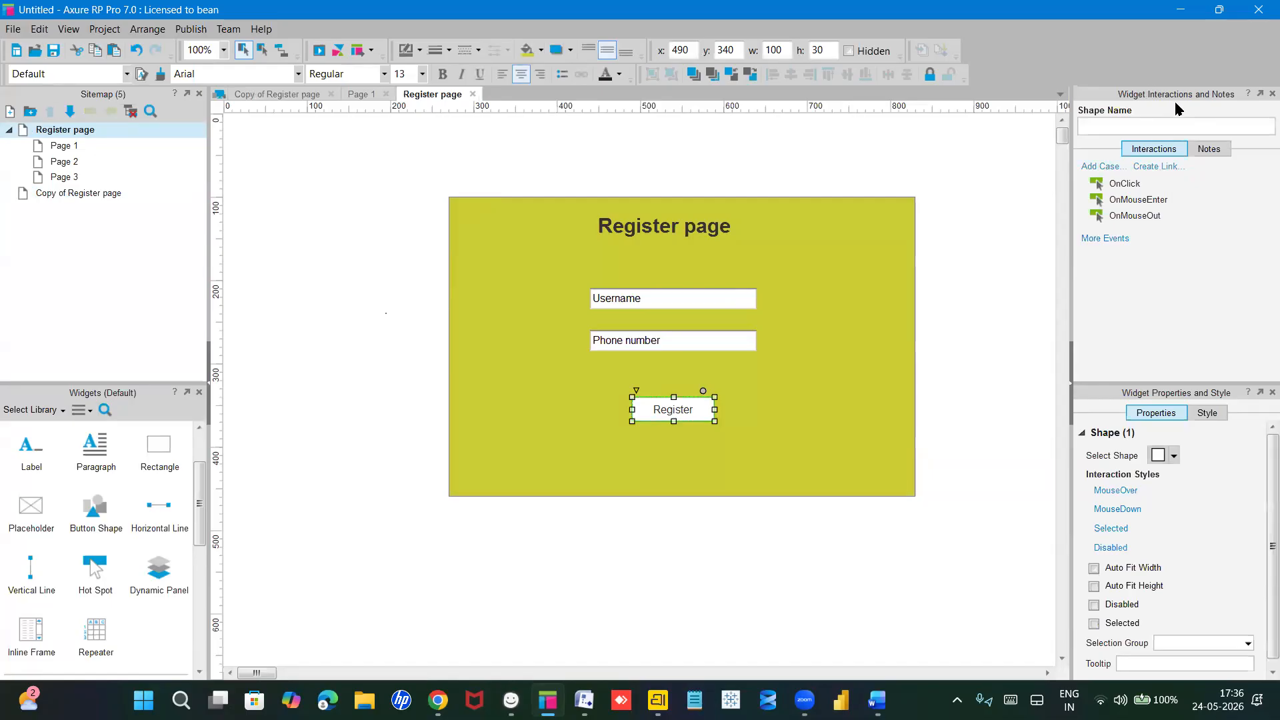
pyautogui.click(1169, 167)
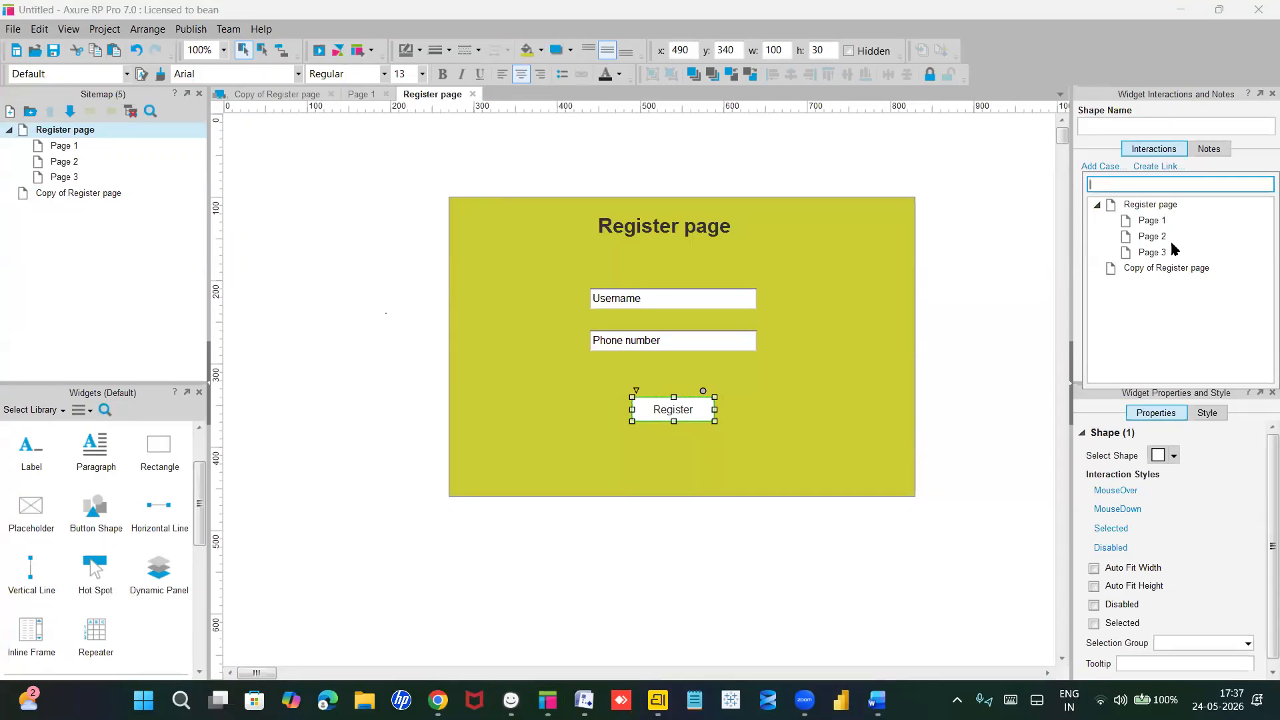
pyautogui.click(1171, 270)
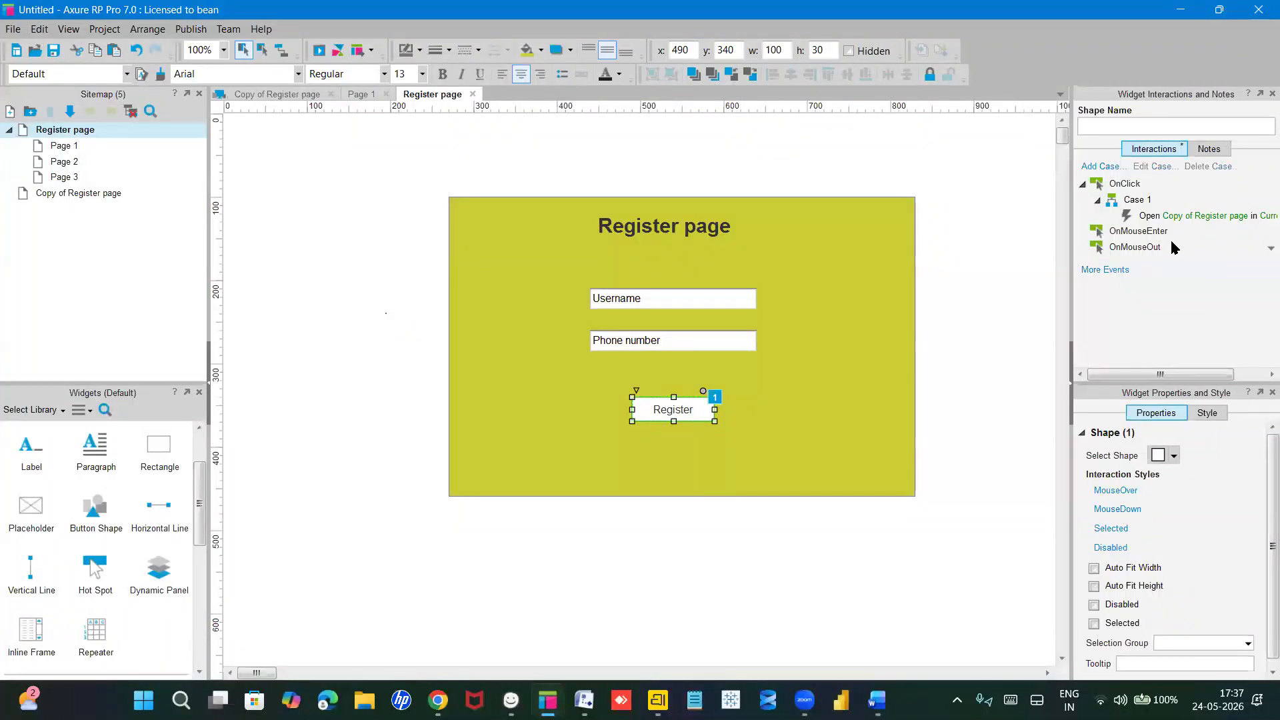
pyautogui.doubleClick(96, 193)
# Step: Rename Copy of Register page to 'Login page' in the sitemap
pyautogui.rightClick(95, 194)
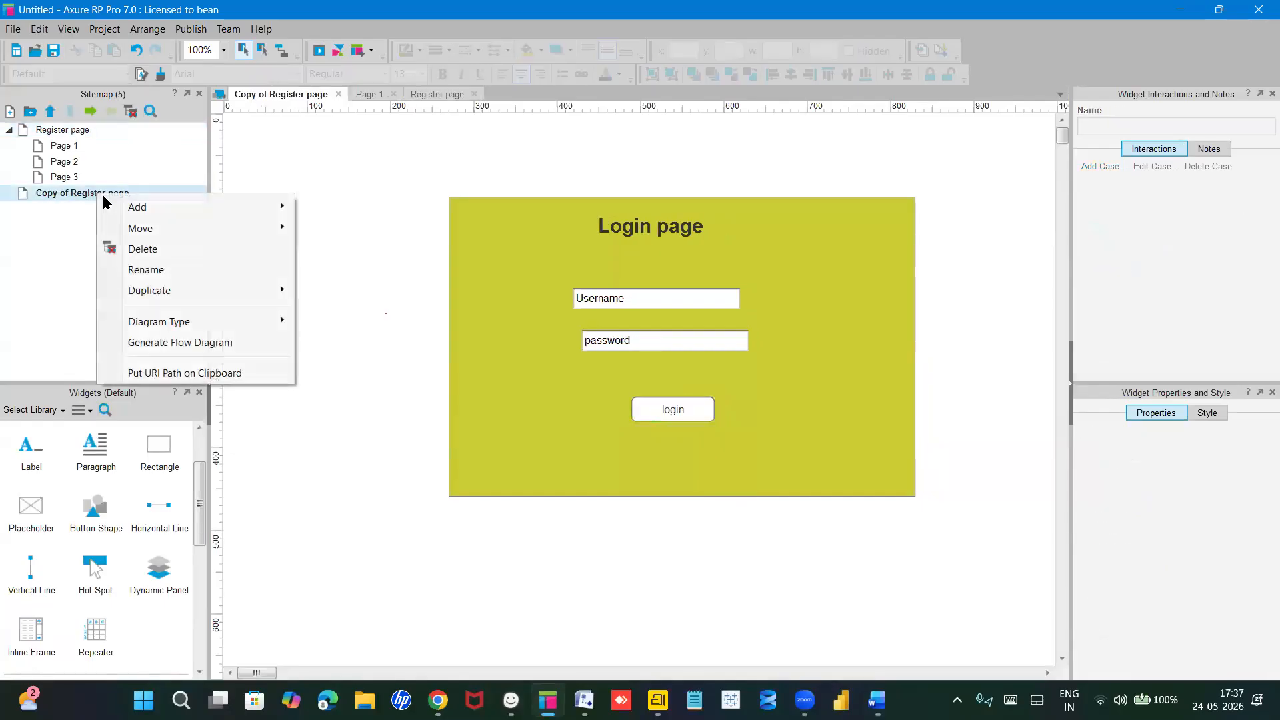
pyautogui.click(132, 270)
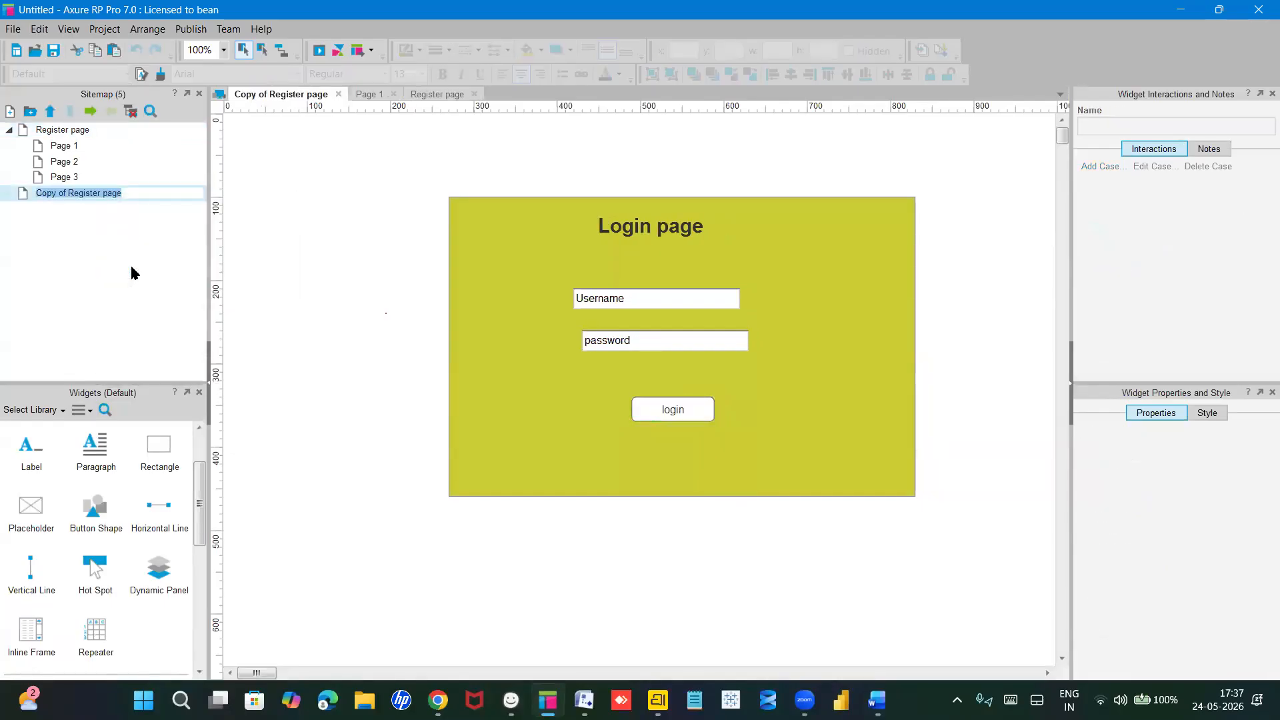
pyautogui.write('Login page')
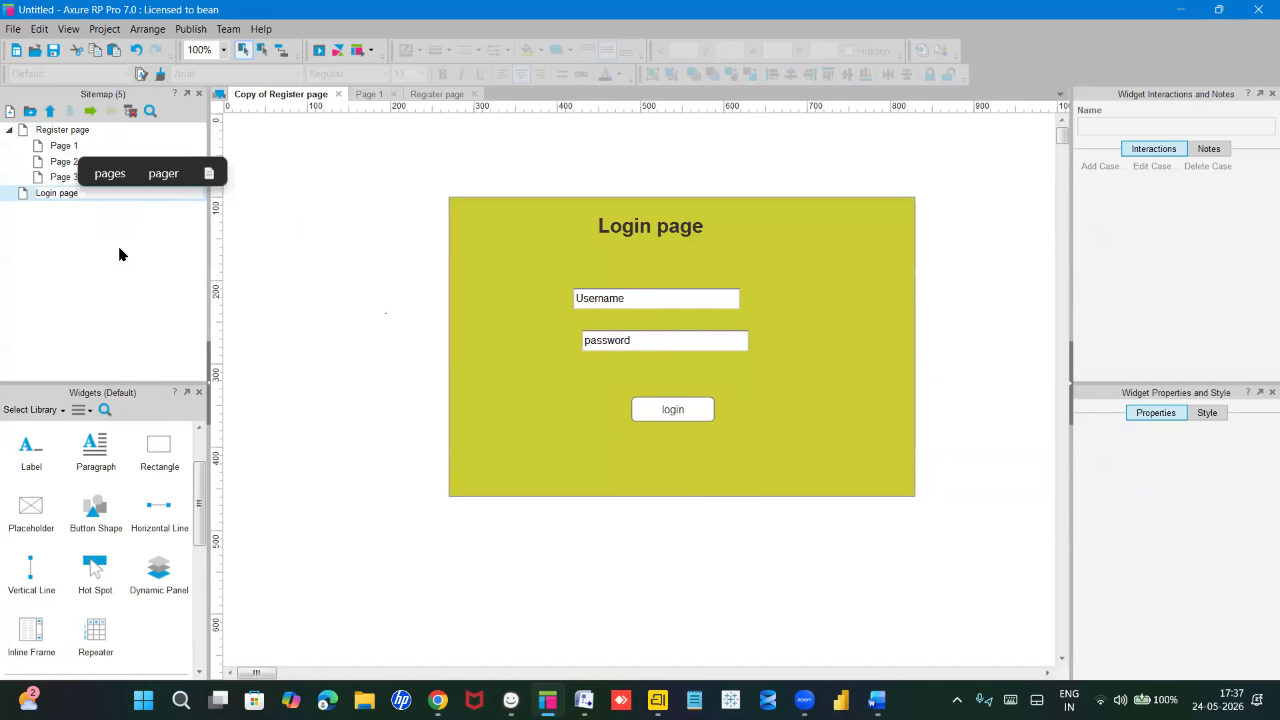
pyautogui.press('Return')
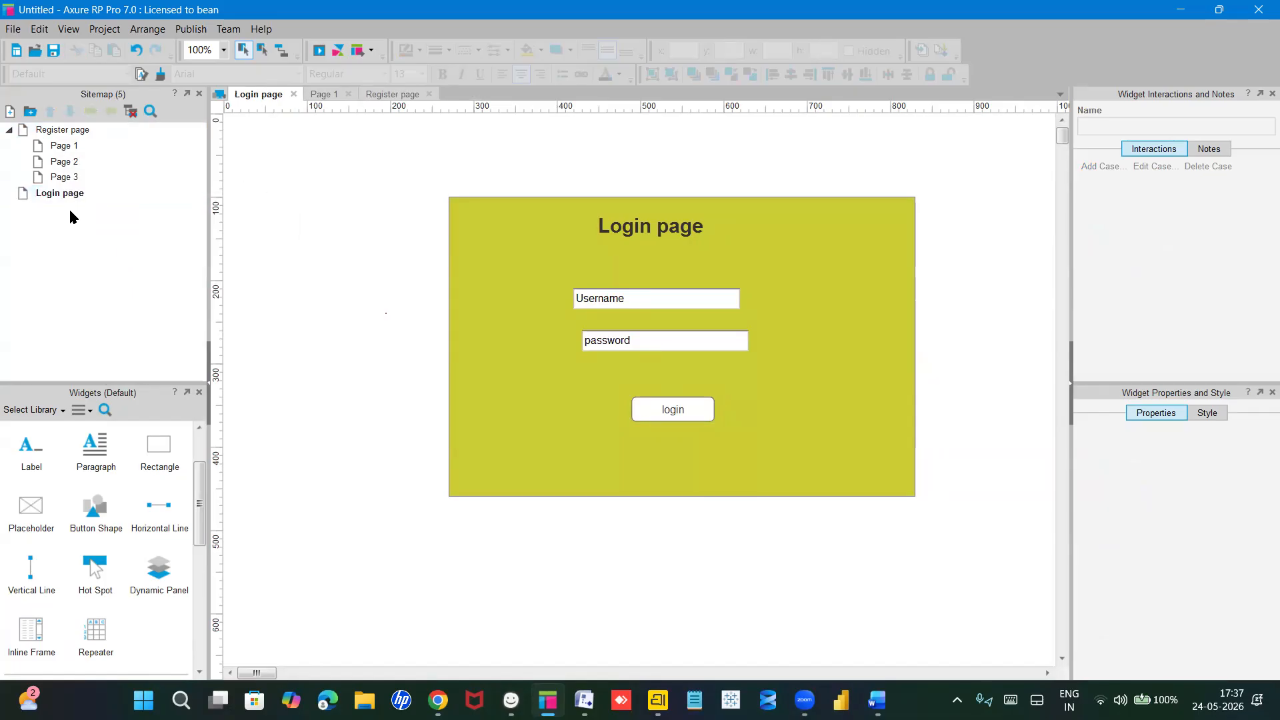
pyautogui.click(58, 192)
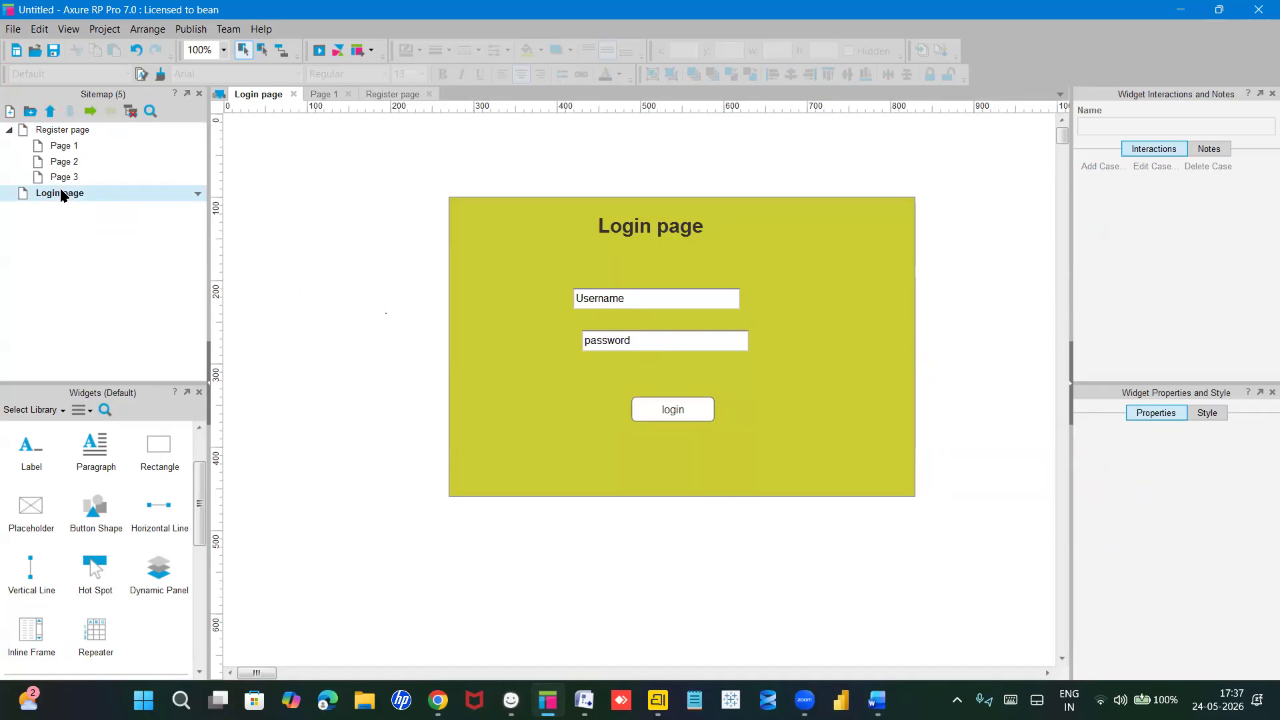
# Step: Duplicate the Login page and name the new page 'Product page'
pyautogui.rightClick(61, 198)
pyautogui.moveTo(110, 297)
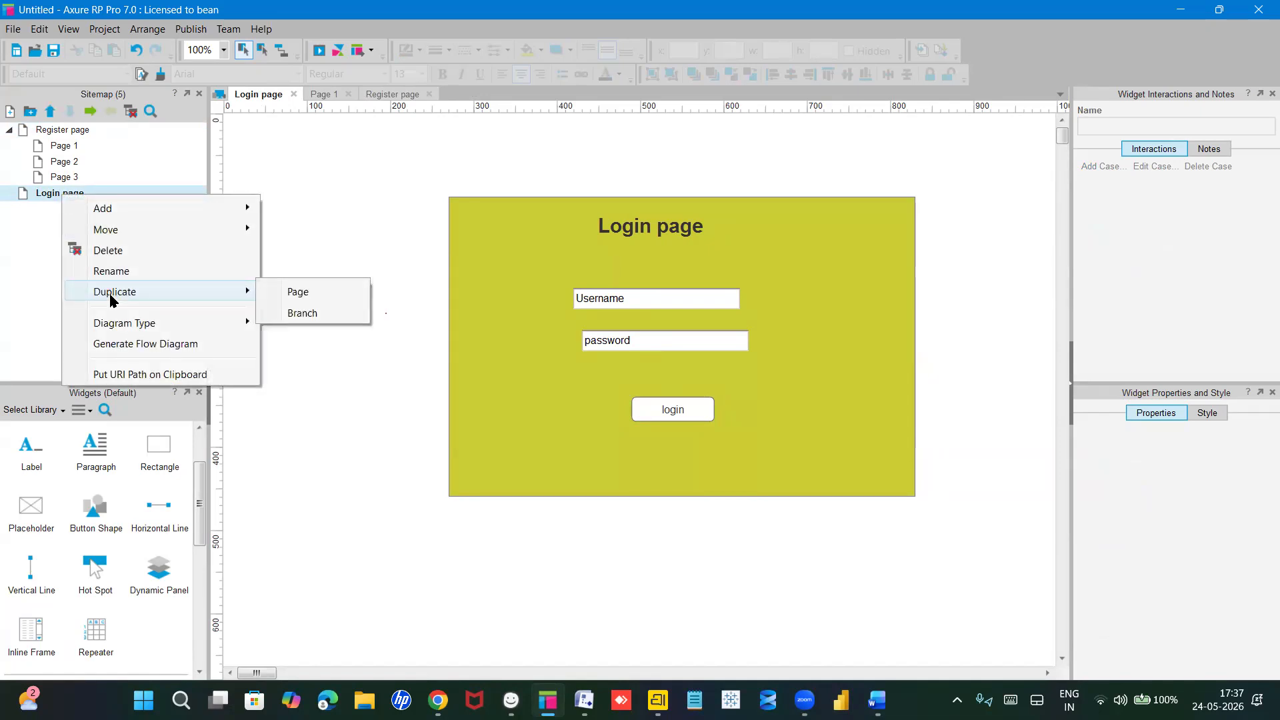
pyautogui.click(293, 292)
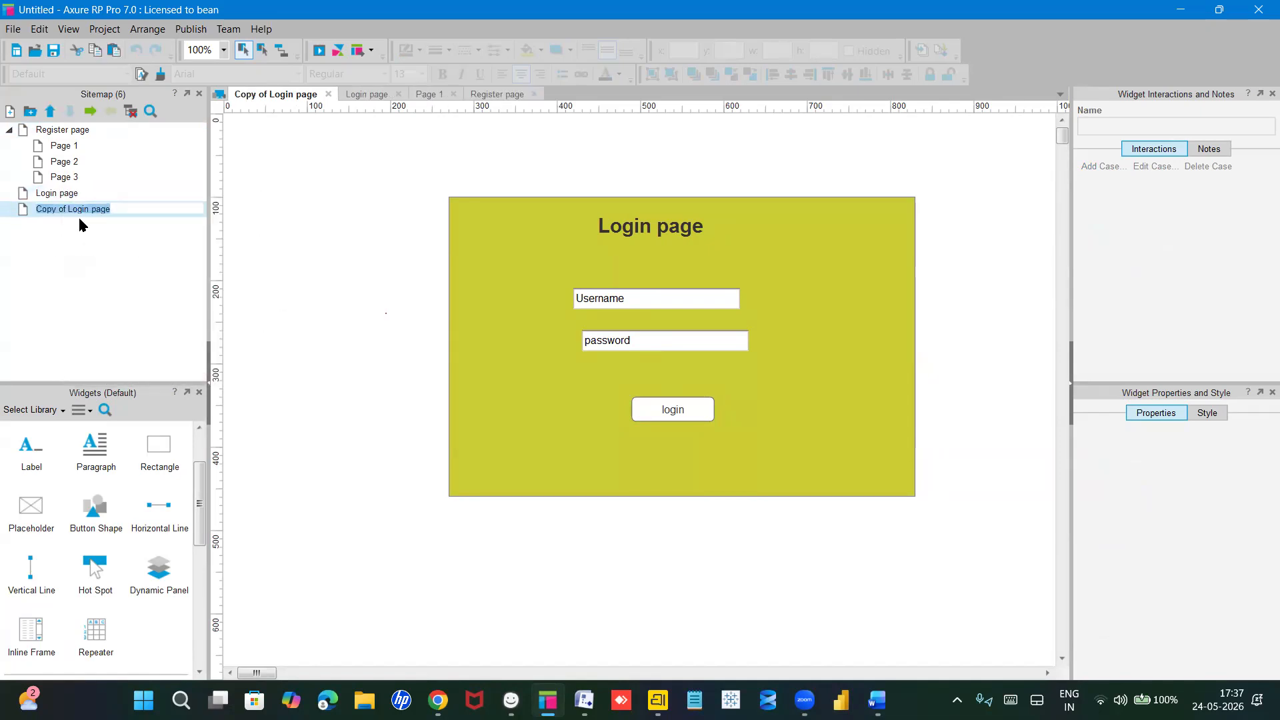
pyautogui.write('Pro')
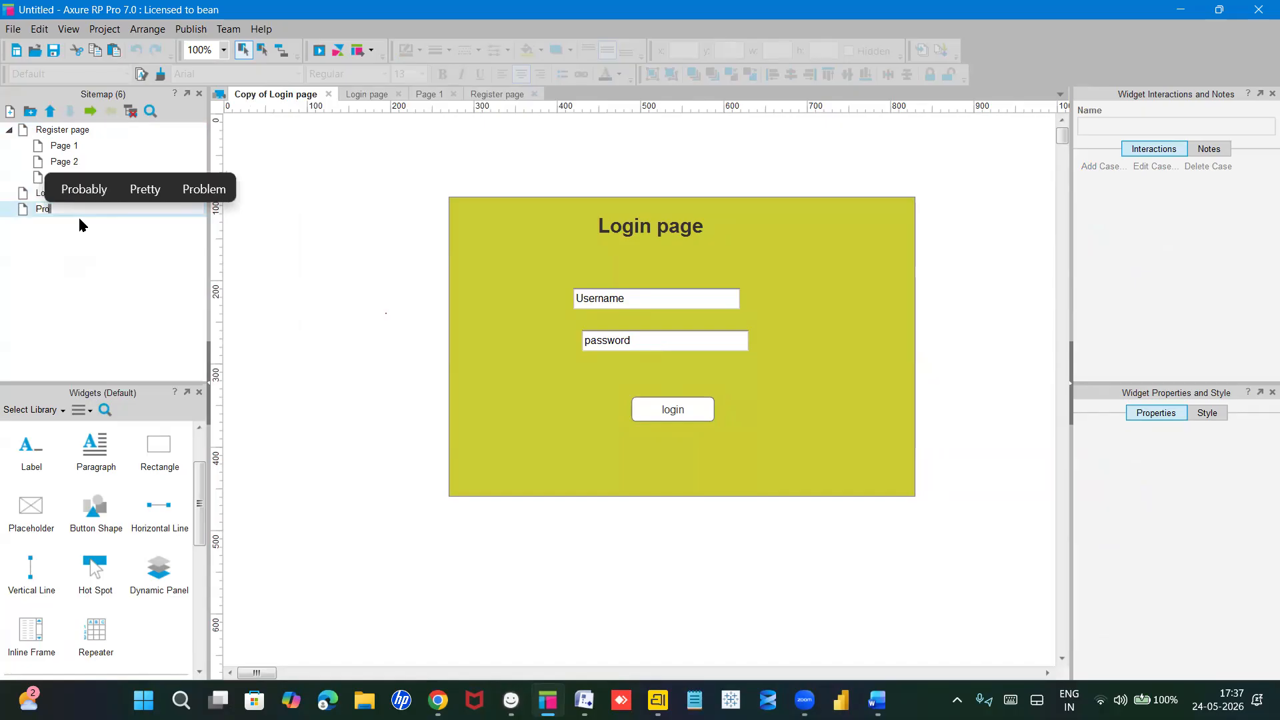
pyautogui.write('duct')
pyautogui.press('Return')
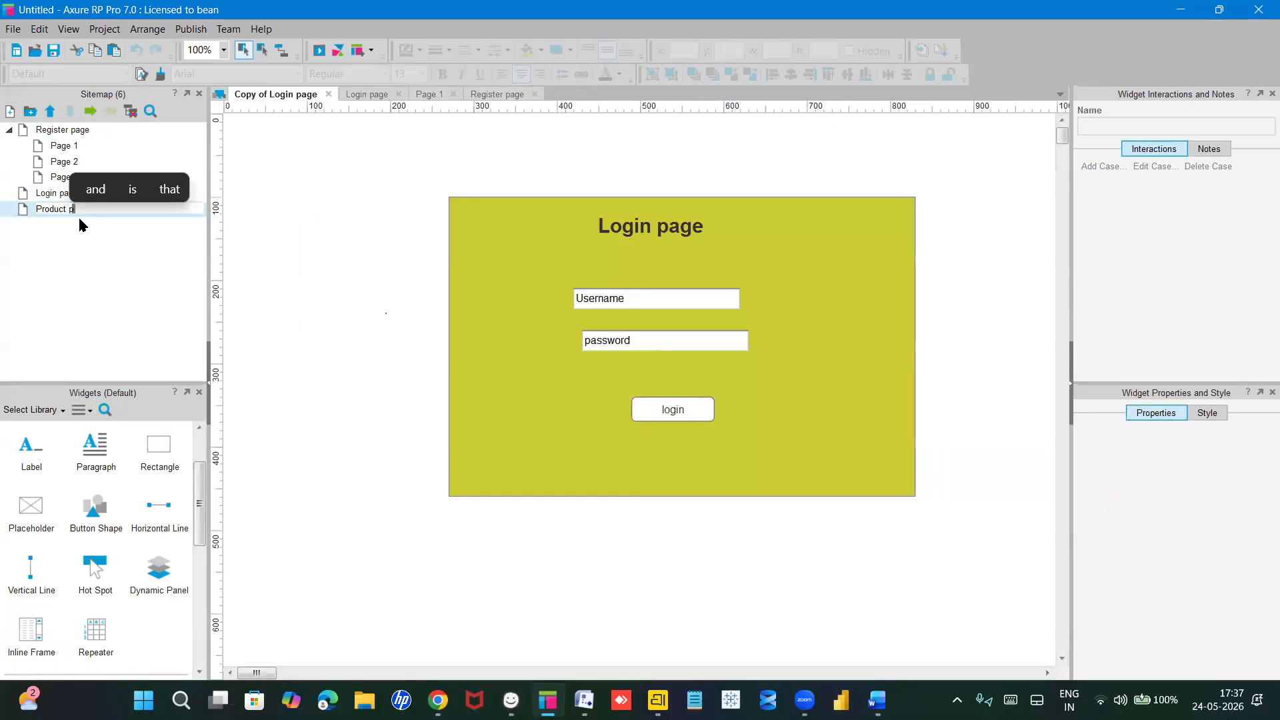
pyautogui.write('page')
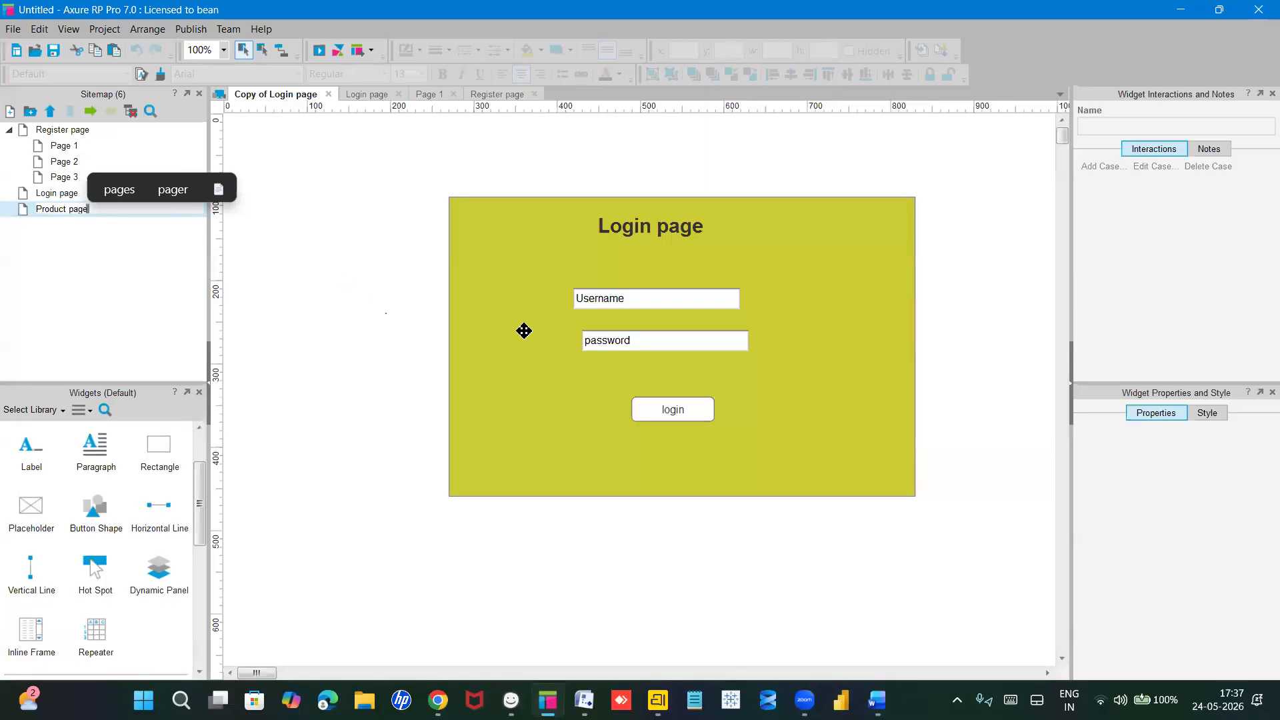
pyautogui.click(518, 331)
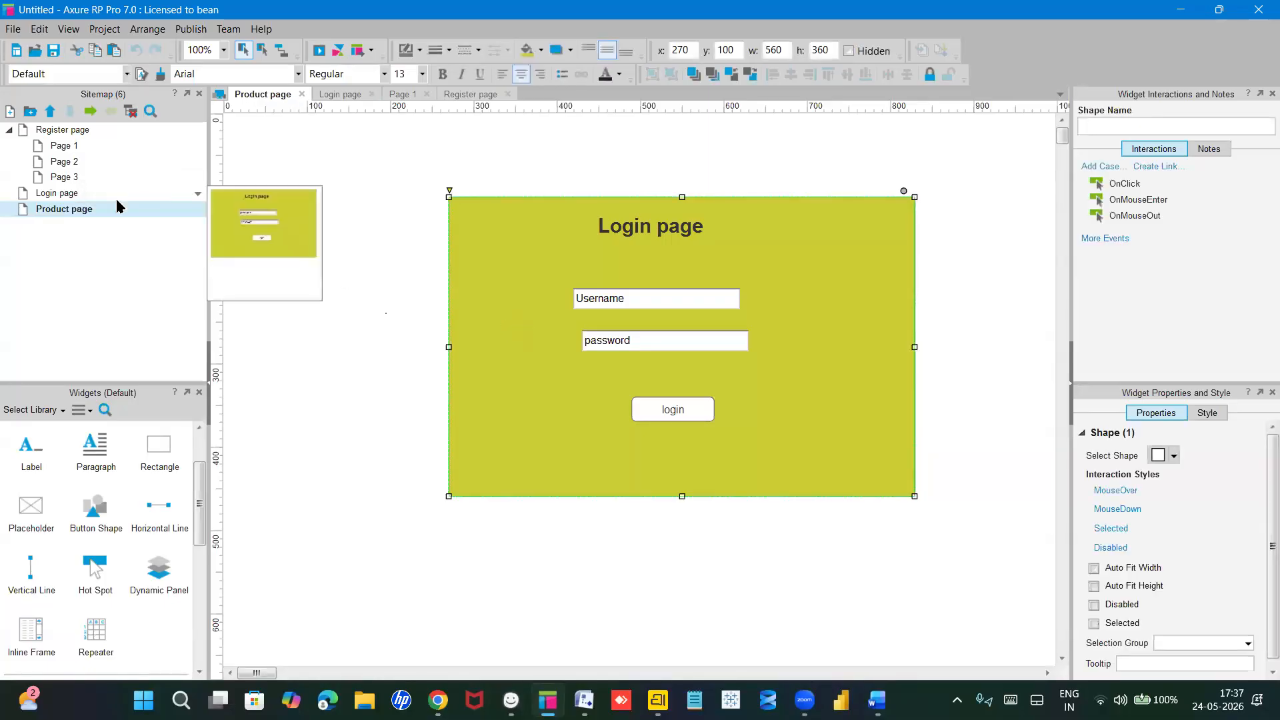
# Step: Delete the Username field, password field and login button, and retitle the heading 'Product catelog'
pyautogui.click(623, 301)
pyautogui.press('Delete')
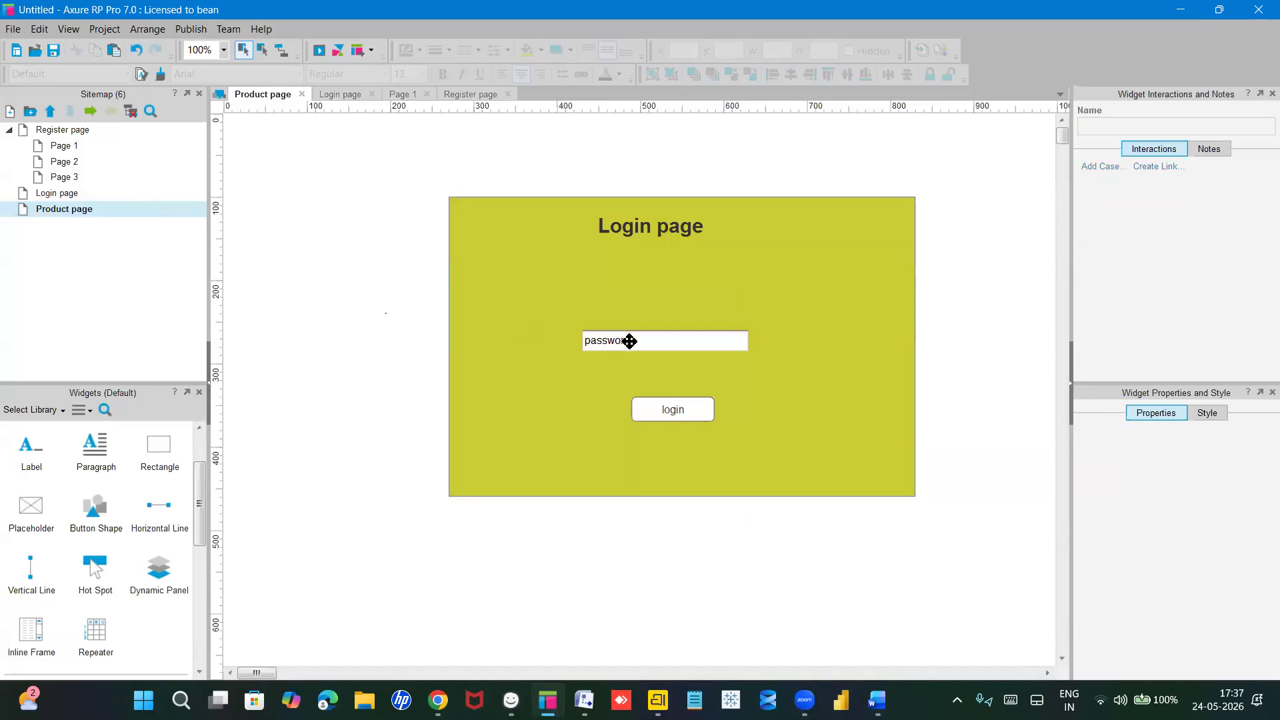
pyautogui.click(629, 341)
pyautogui.press('Delete')
pyautogui.click(671, 408)
pyautogui.press('Delete')
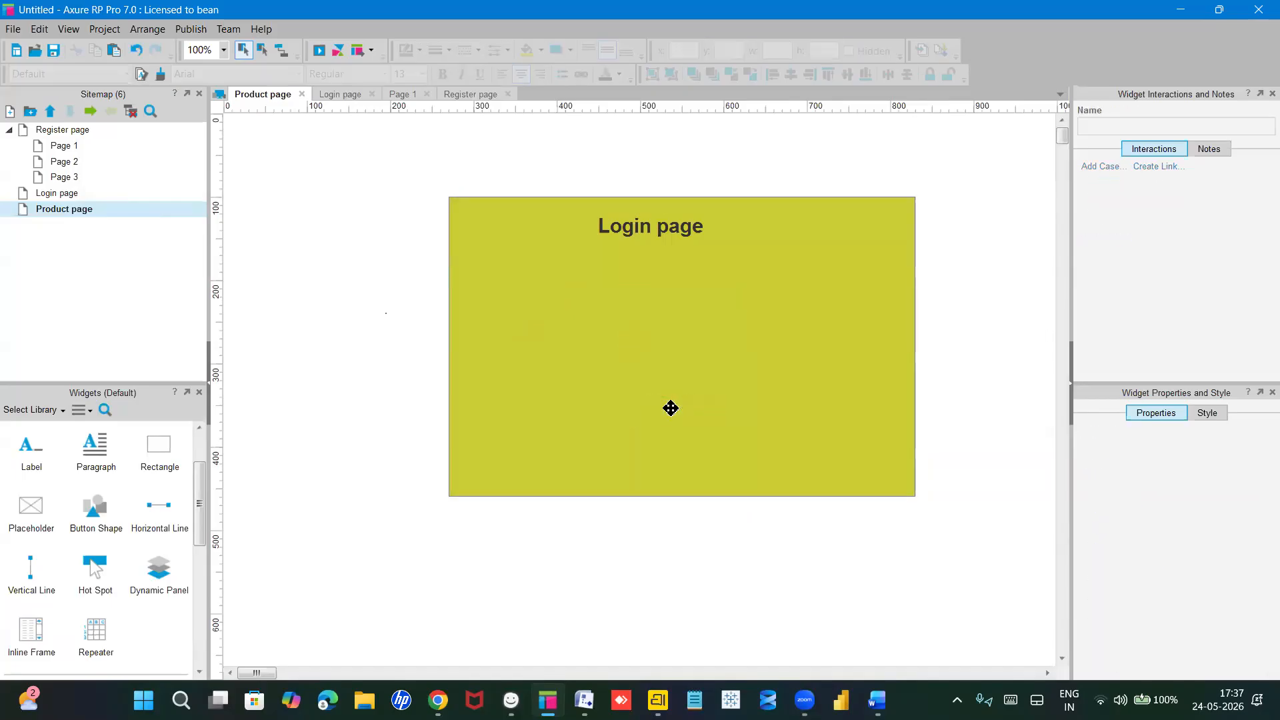
pyautogui.doubleClick(657, 228)
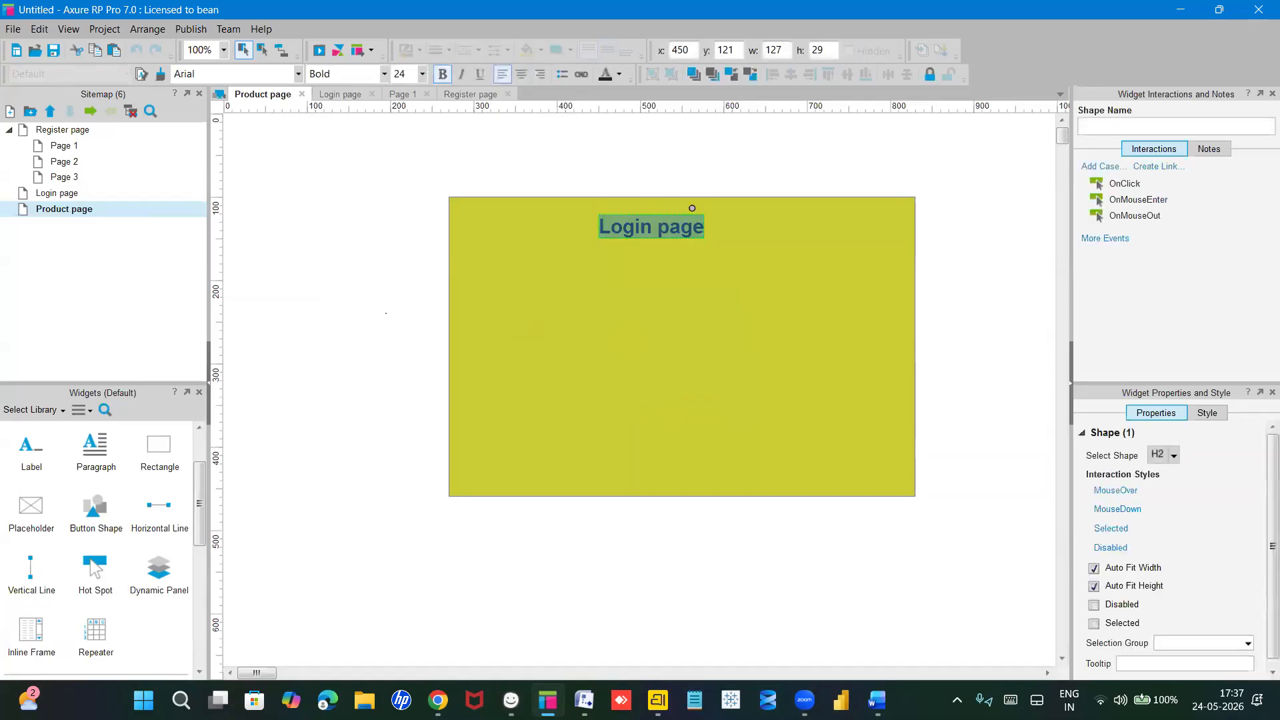
pyautogui.write('Product')
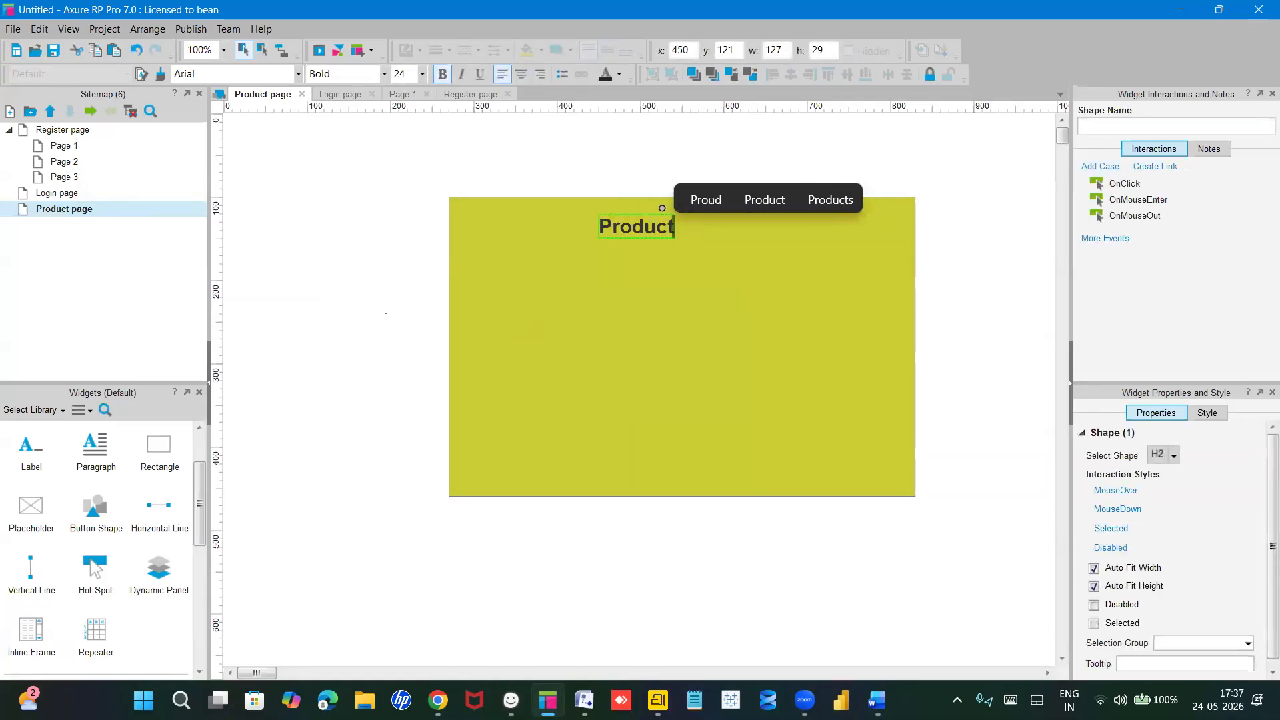
pyautogui.write(' catelog')
pyautogui.press('Escape')
pyautogui.click(649, 322)
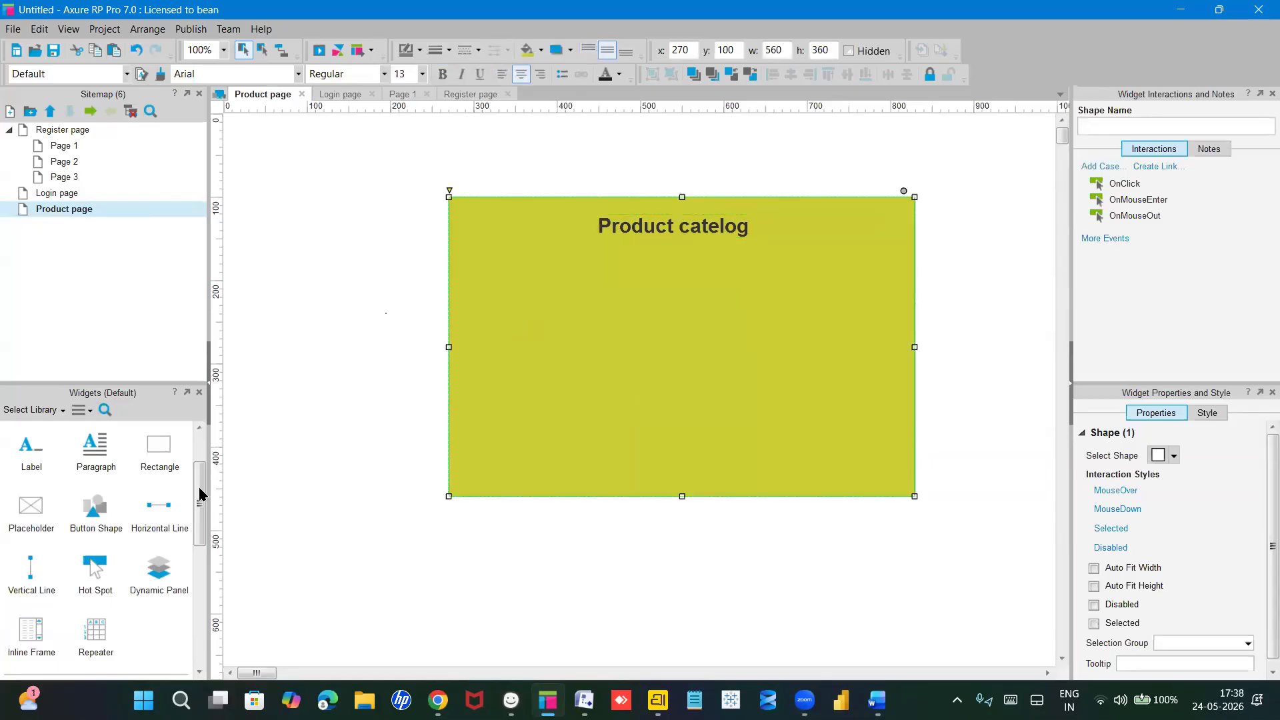
# Step: Add an image with the dry fruits picture to the panel and shrink it to a small square
pyautogui.scroll(2, 148, 535)
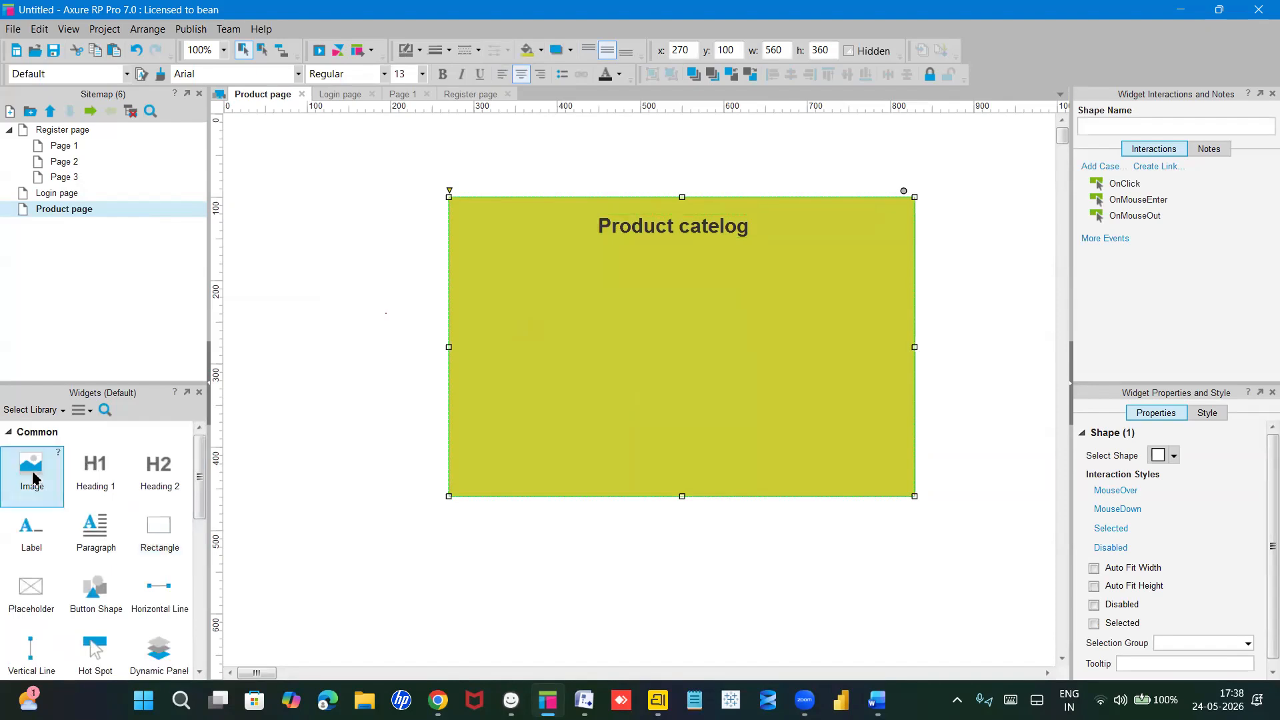
pyautogui.moveTo(42, 475); pyautogui.dragTo(518, 280)
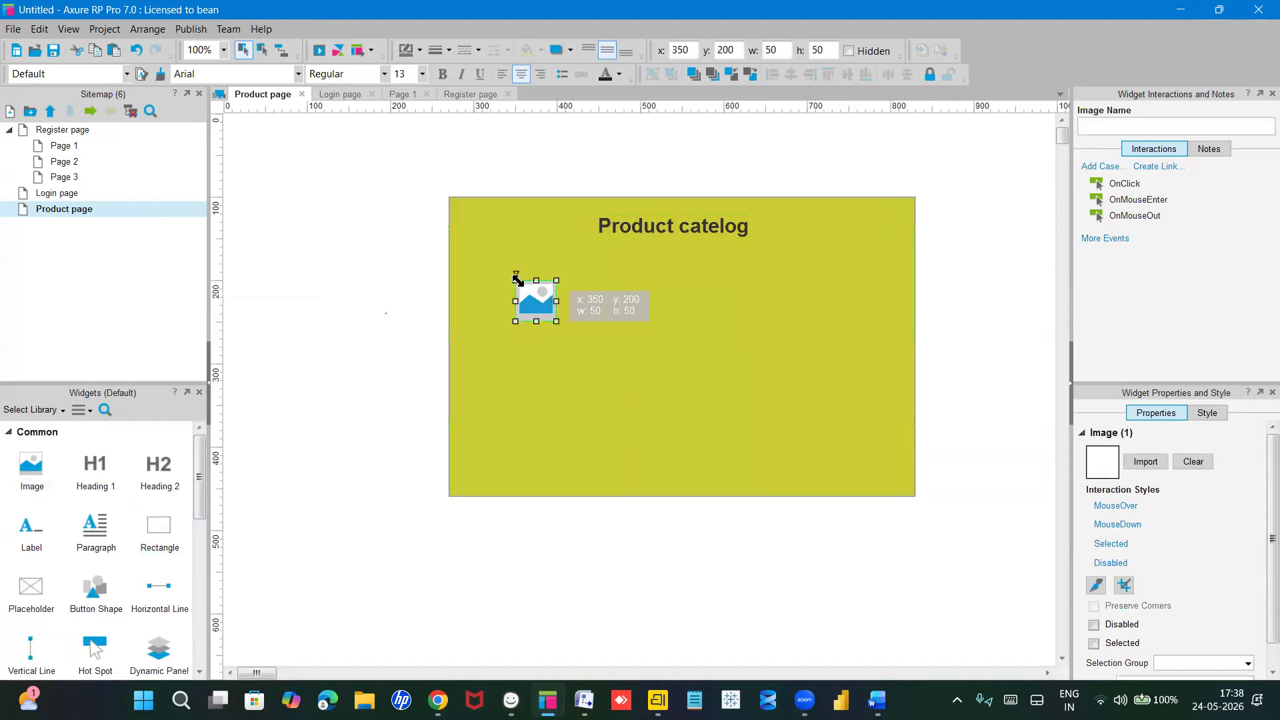
pyautogui.doubleClick(543, 303)
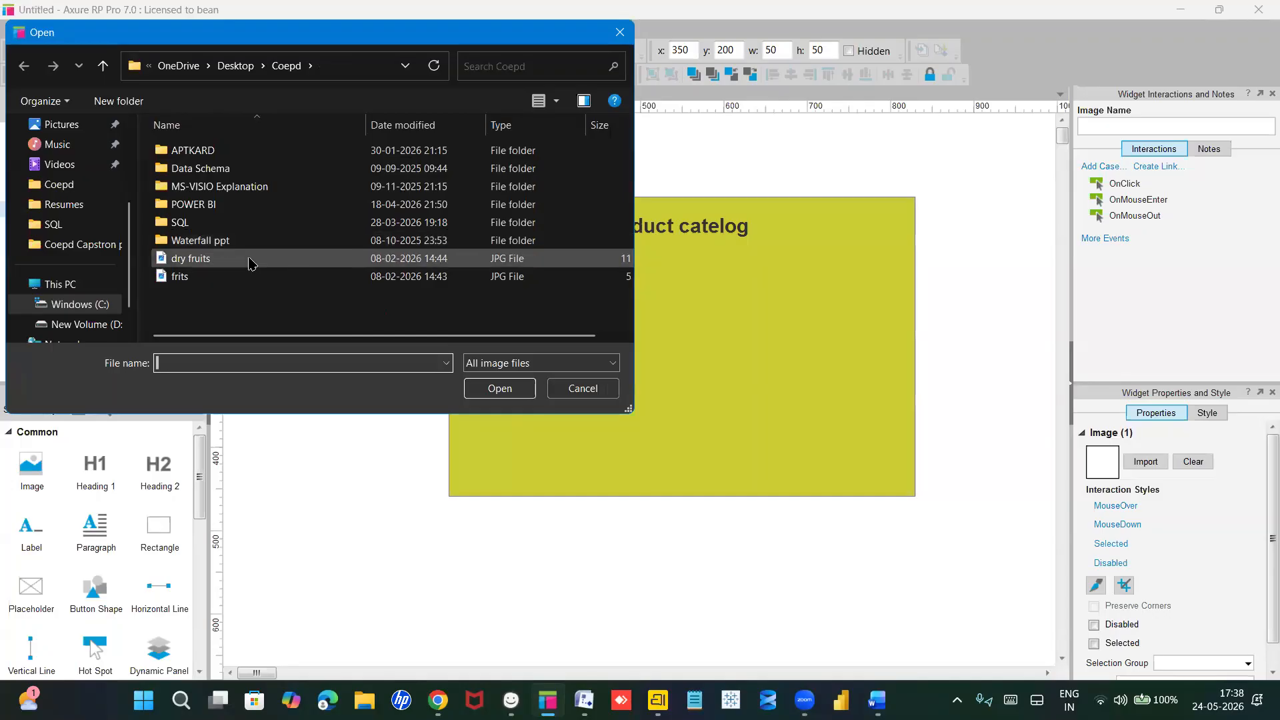
pyautogui.doubleClick(281, 261)
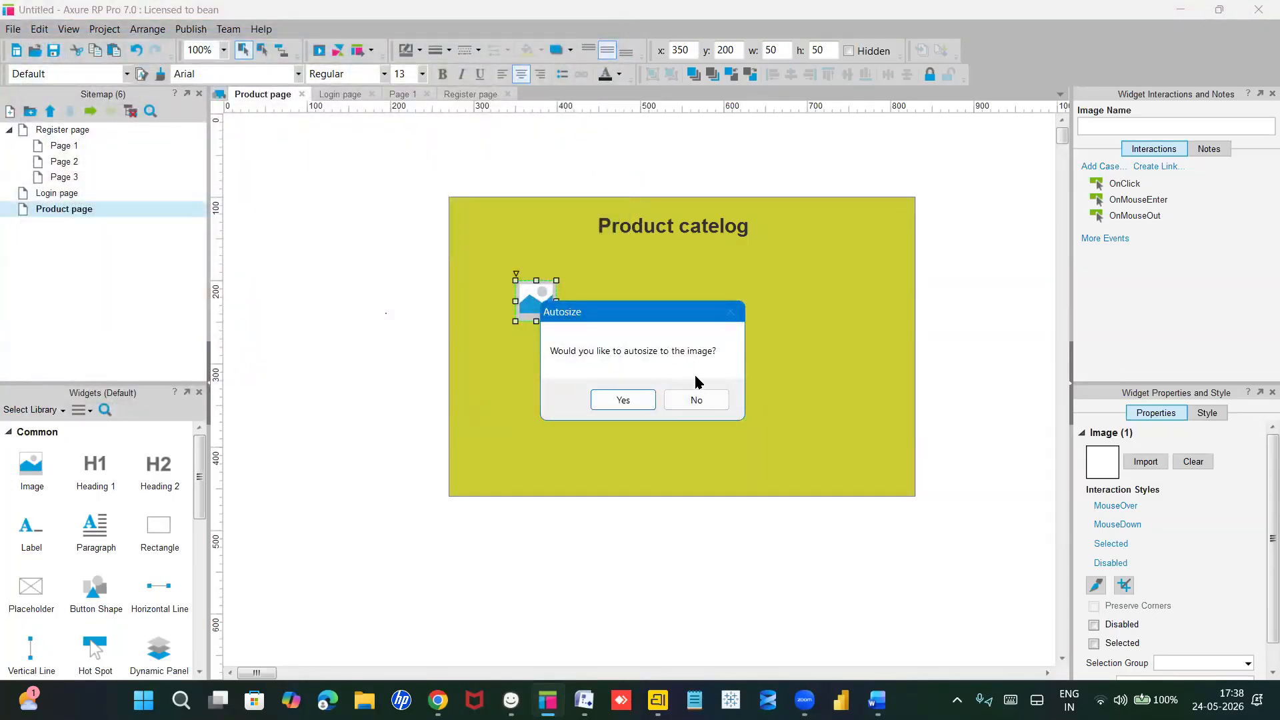
pyautogui.click(626, 400)
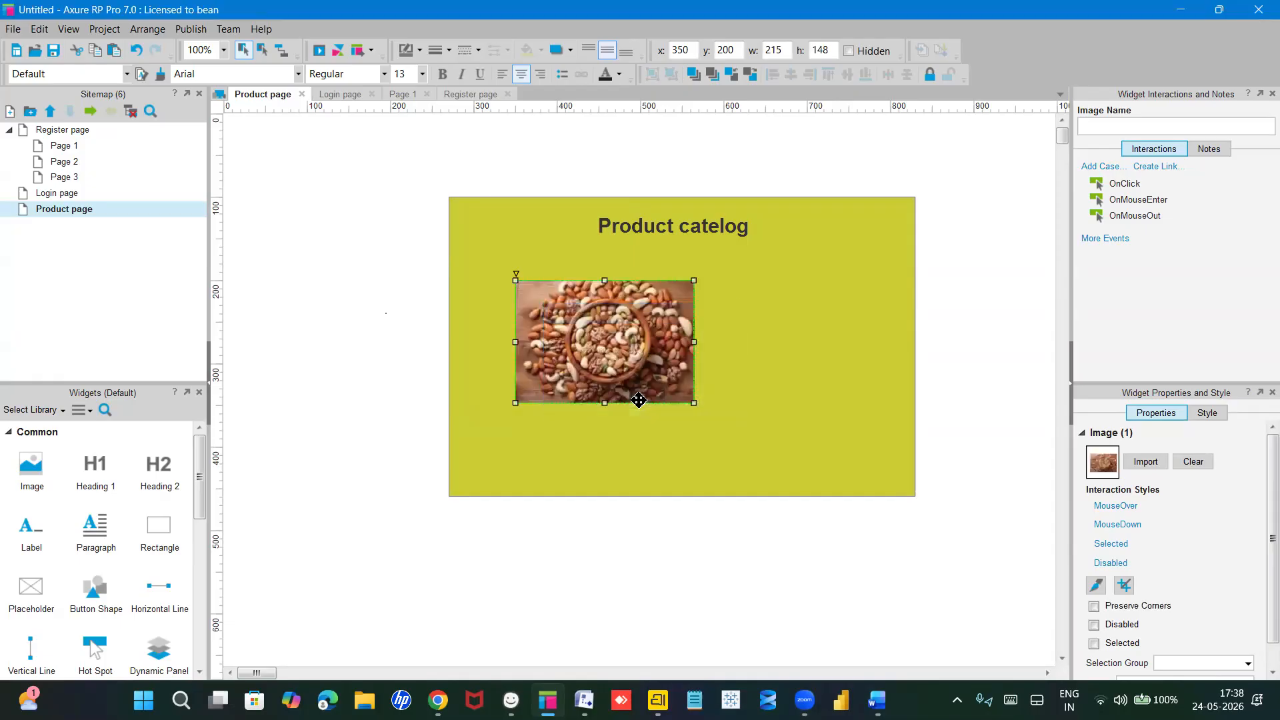
pyautogui.moveTo(694, 342); pyautogui.dragTo(604, 328)
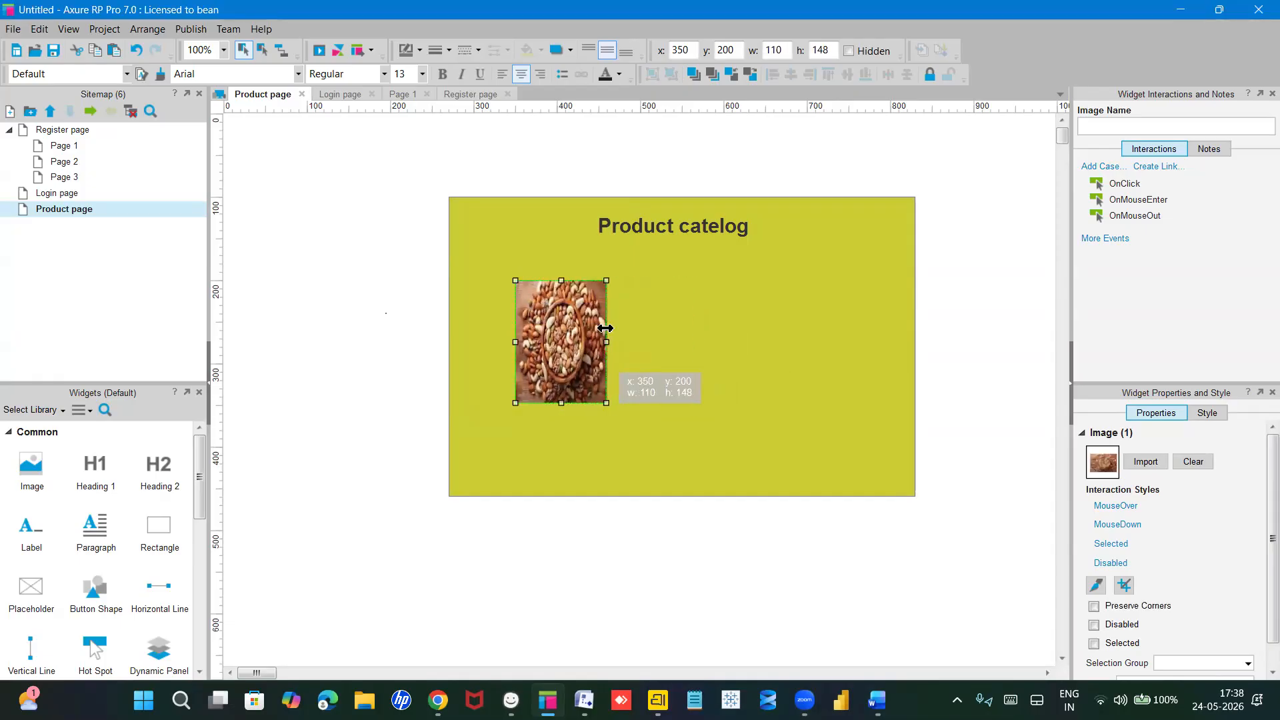
pyautogui.moveTo(561, 402); pyautogui.dragTo(549, 347)
pyautogui.moveTo(606, 313); pyautogui.dragTo(586, 313)
pyautogui.click(566, 408)
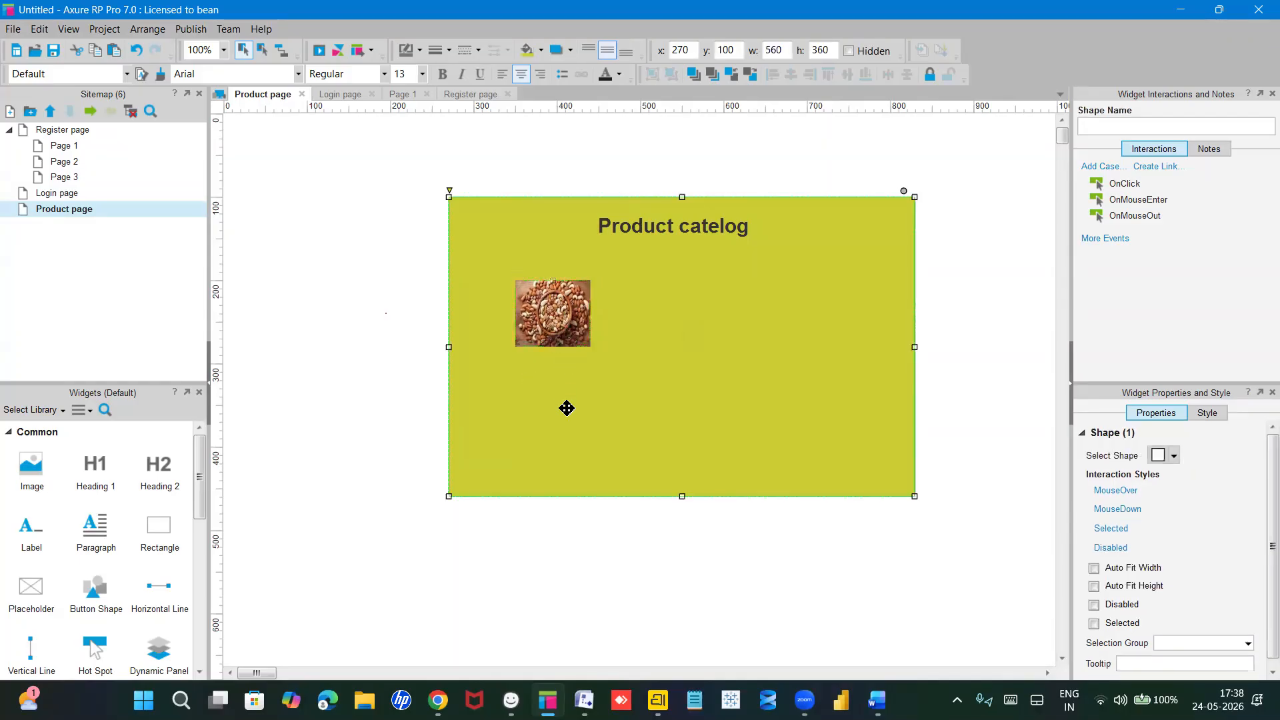
# Step: Add a second image with the frits picture below the nuts, resized to about 90x90
pyautogui.moveTo(30, 463); pyautogui.dragTo(537, 401)
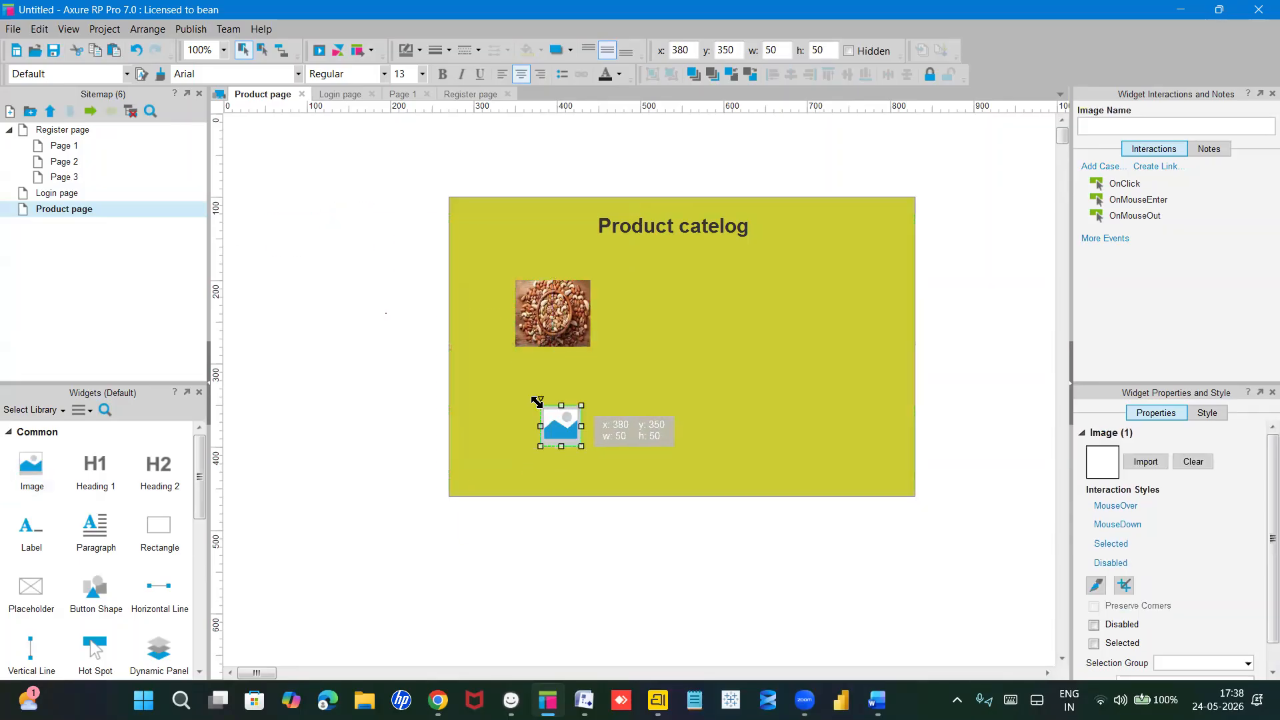
pyautogui.doubleClick(562, 426)
pyautogui.doubleClick(193, 278)
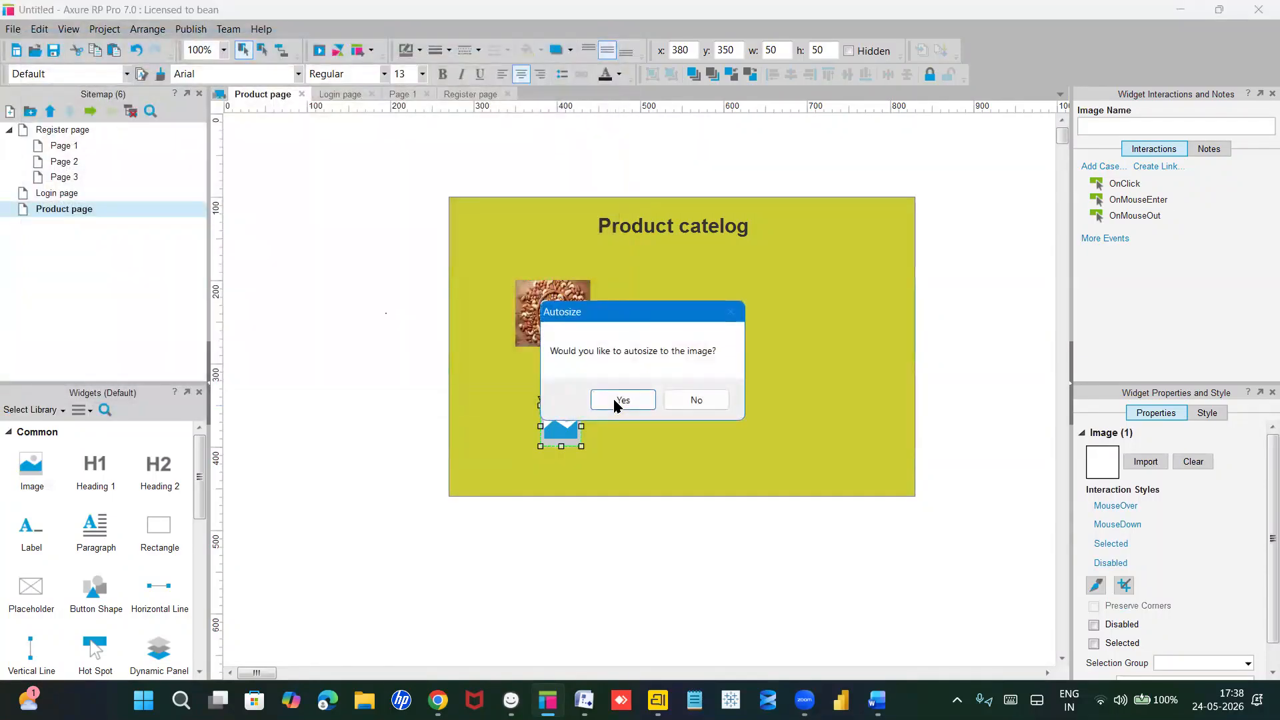
pyautogui.click(614, 399)
pyautogui.moveTo(606, 401); pyautogui.dragTo(611, 451)
pyautogui.moveTo(668, 481); pyautogui.dragTo(591, 414)
pyautogui.moveTo(498, 420); pyautogui.dragTo(516, 418)
pyautogui.moveTo(553, 460); pyautogui.dragTo(553, 443)
pyautogui.click(649, 403)
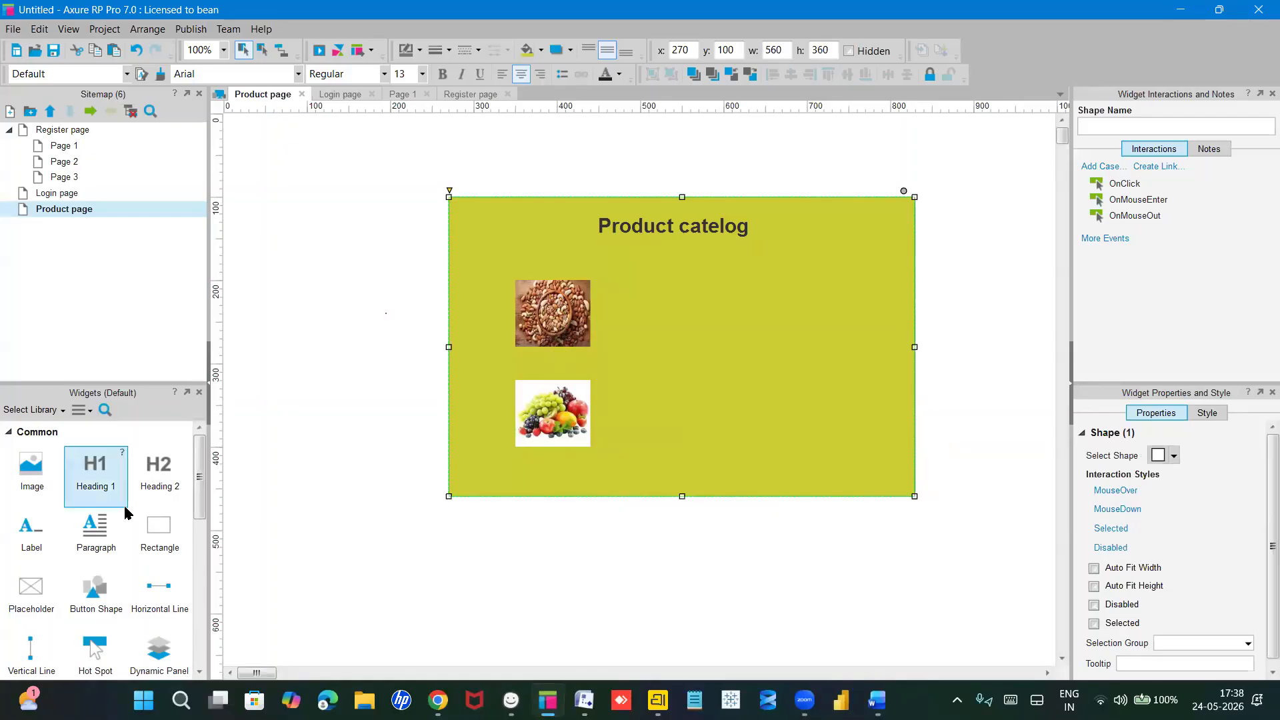
# Step: Place a checkbox labelled 'Drynuts' beside the nuts image
pyautogui.scroll(-5, 126, 511)
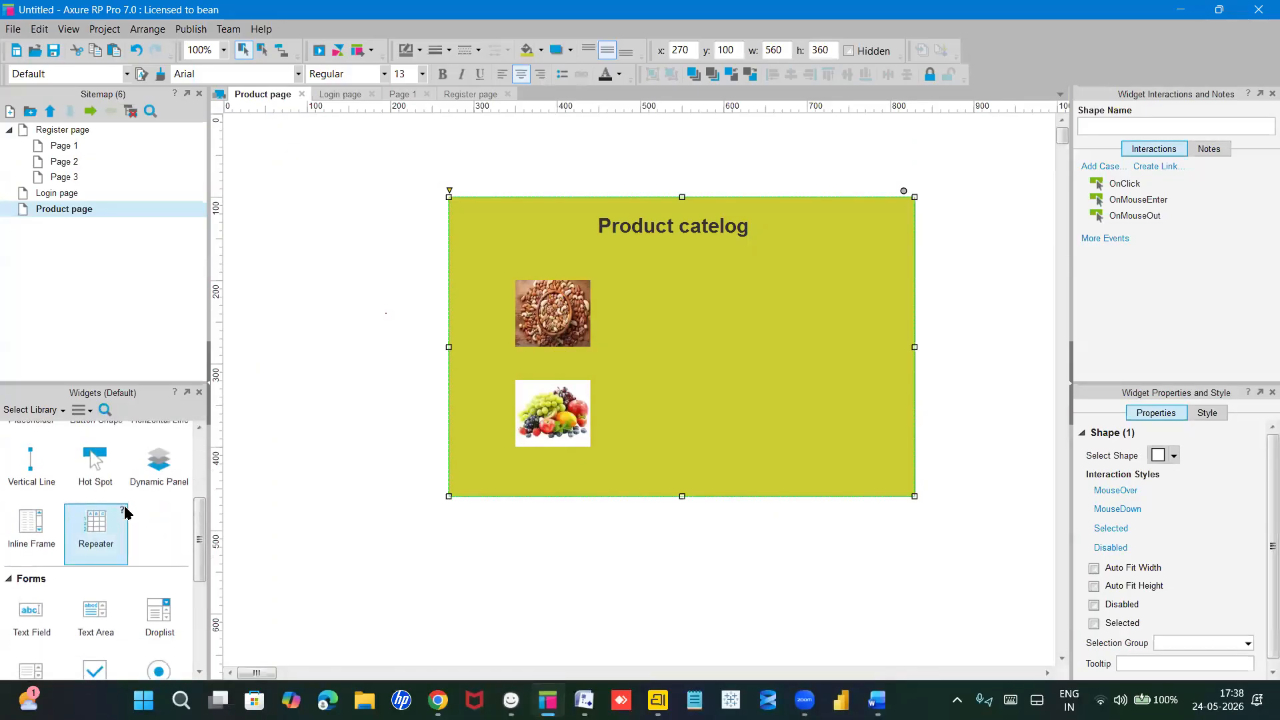
pyautogui.scroll(-5, 125, 511)
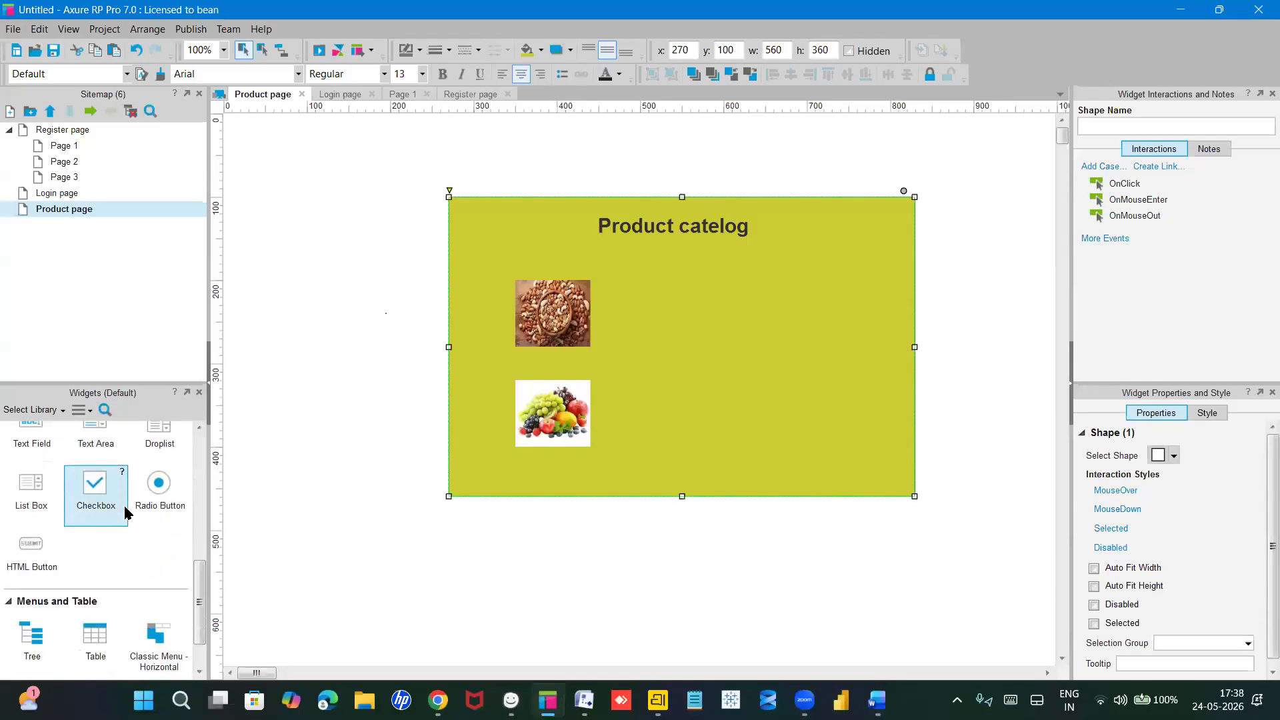
pyautogui.moveTo(95, 499); pyautogui.dragTo(629, 302)
pyautogui.doubleClick(659, 305)
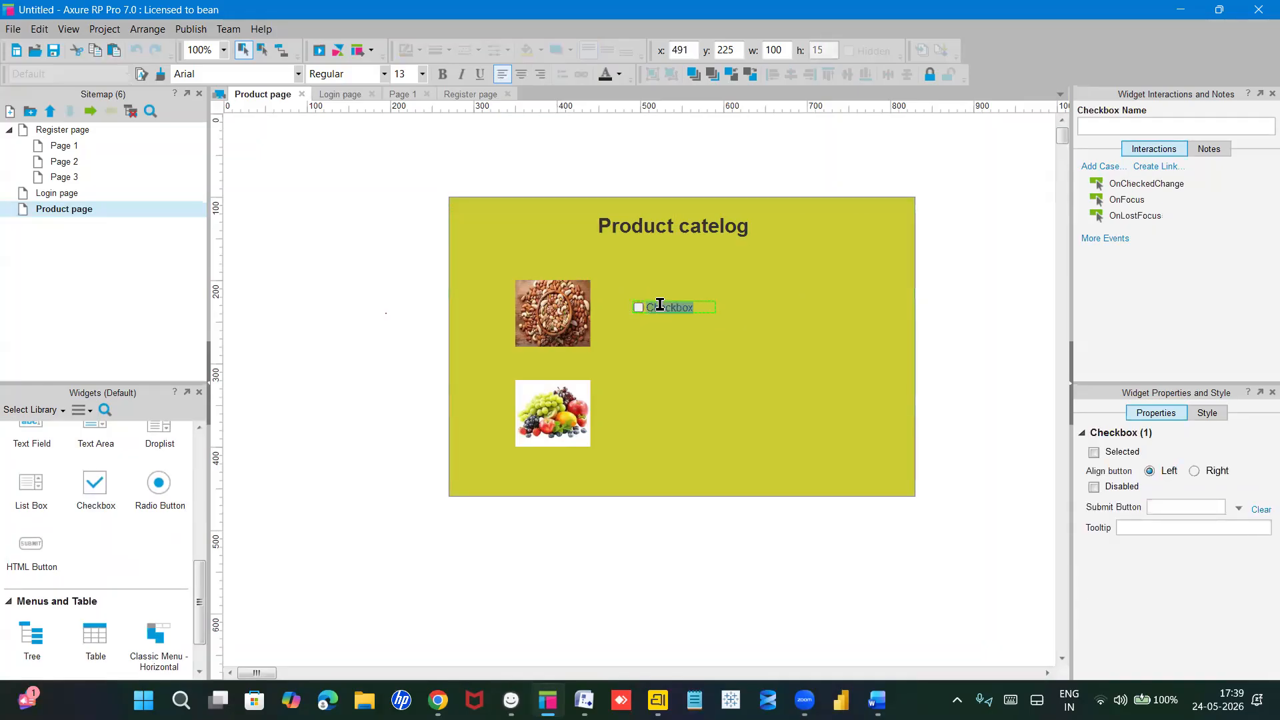
pyautogui.write('Drynuts')
pyautogui.click(720, 360)
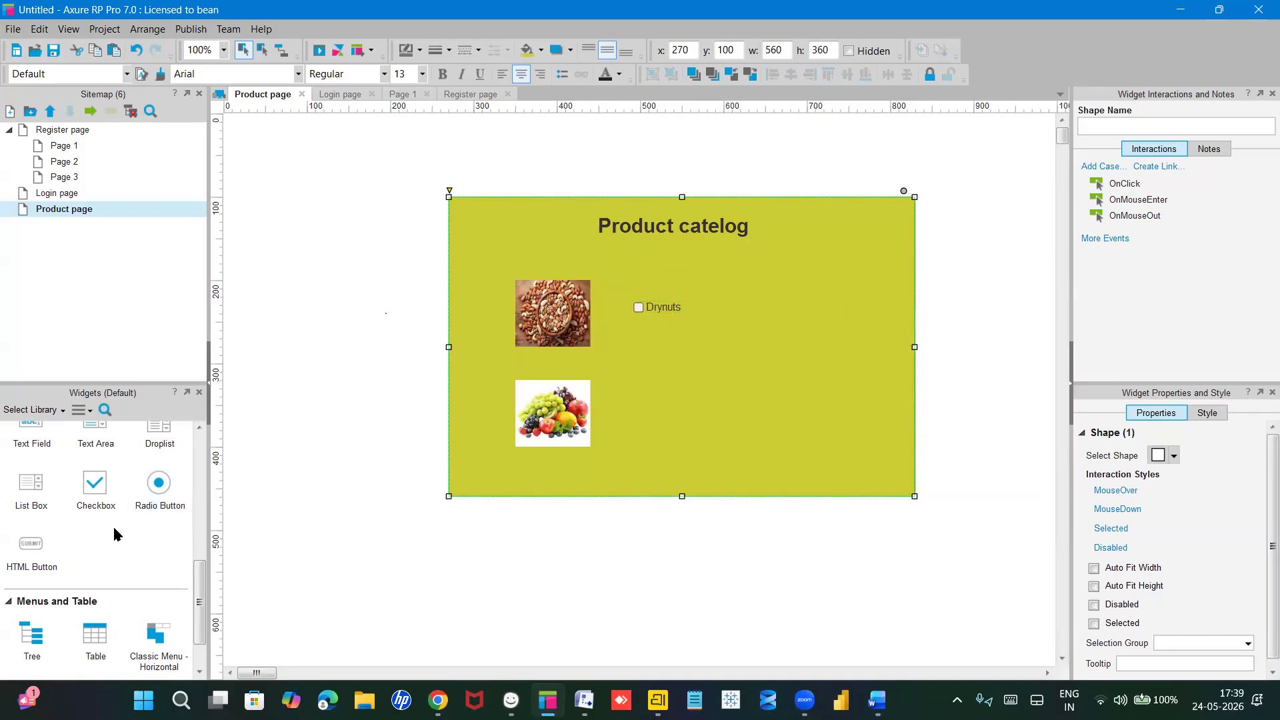
# Step: Add a Heading 2 reading '50% off' to the right of the Drynuts checkbox
pyautogui.scroll(3, 115, 531)
pyautogui.scroll(3, 113, 530)
pyautogui.scroll(3, 113, 530)
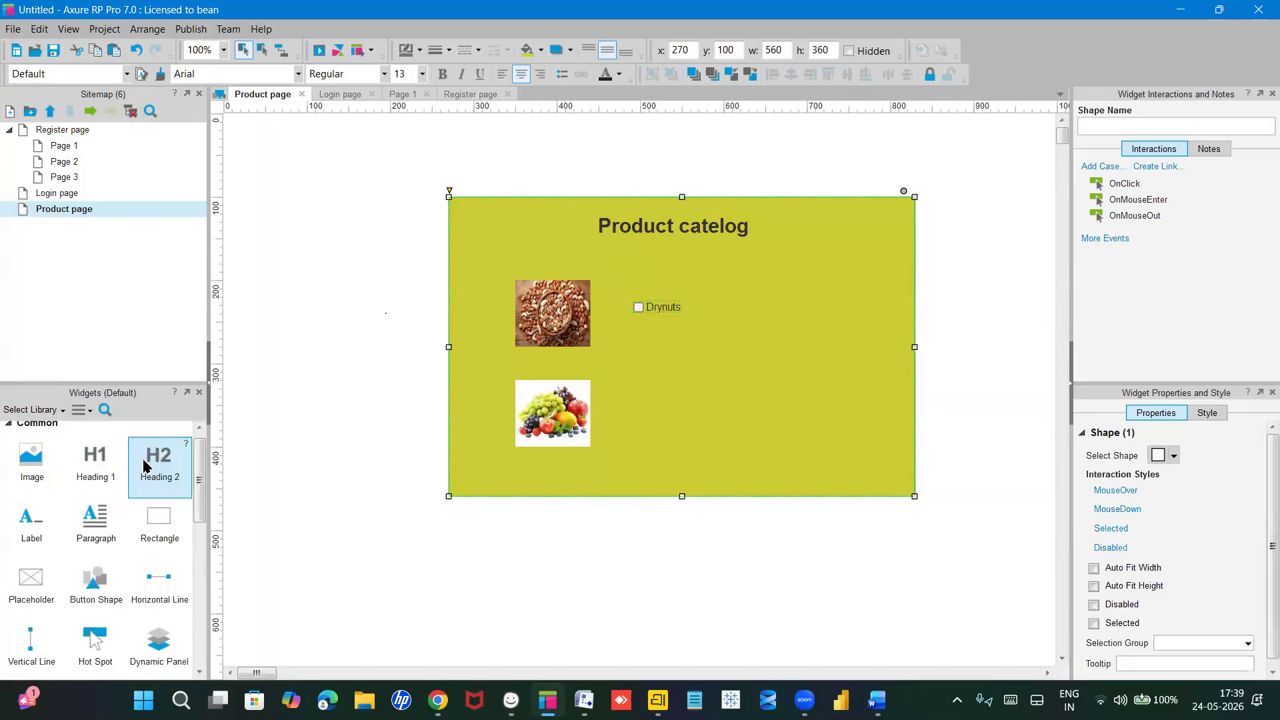
pyautogui.moveTo(143, 465); pyautogui.dragTo(705, 304)
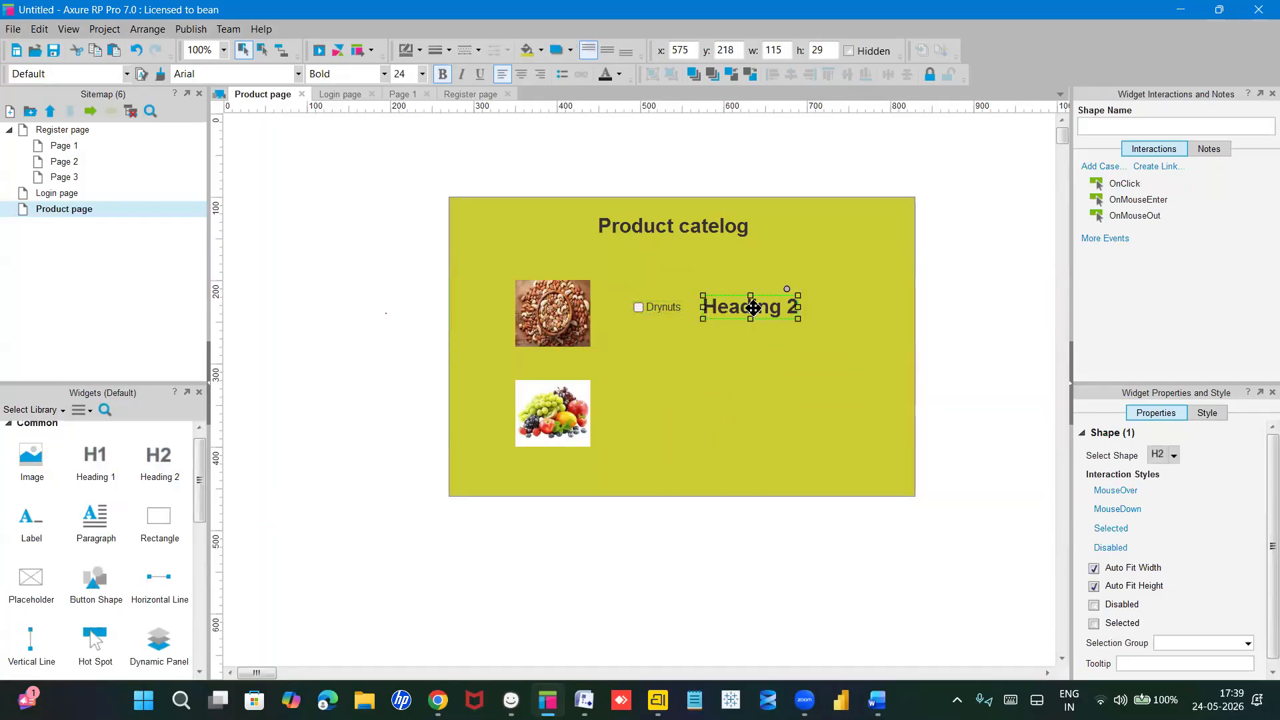
pyautogui.doubleClick(752, 308)
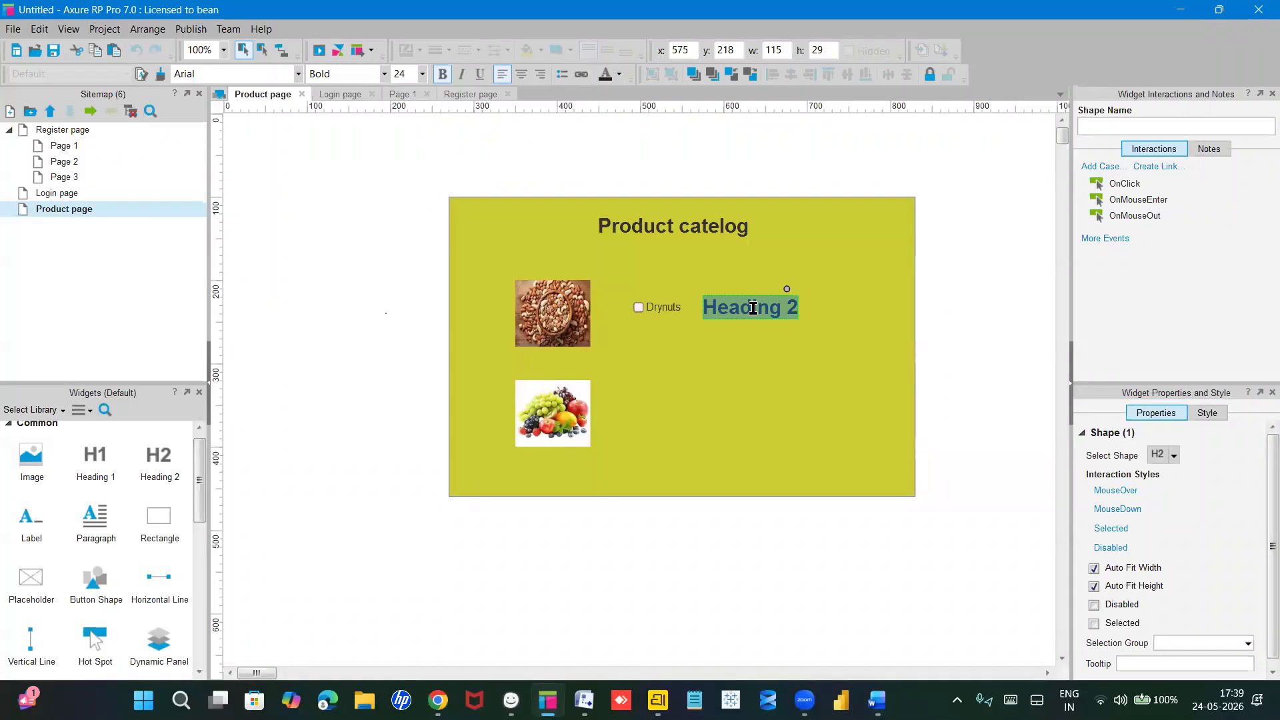
pyautogui.write('50%')
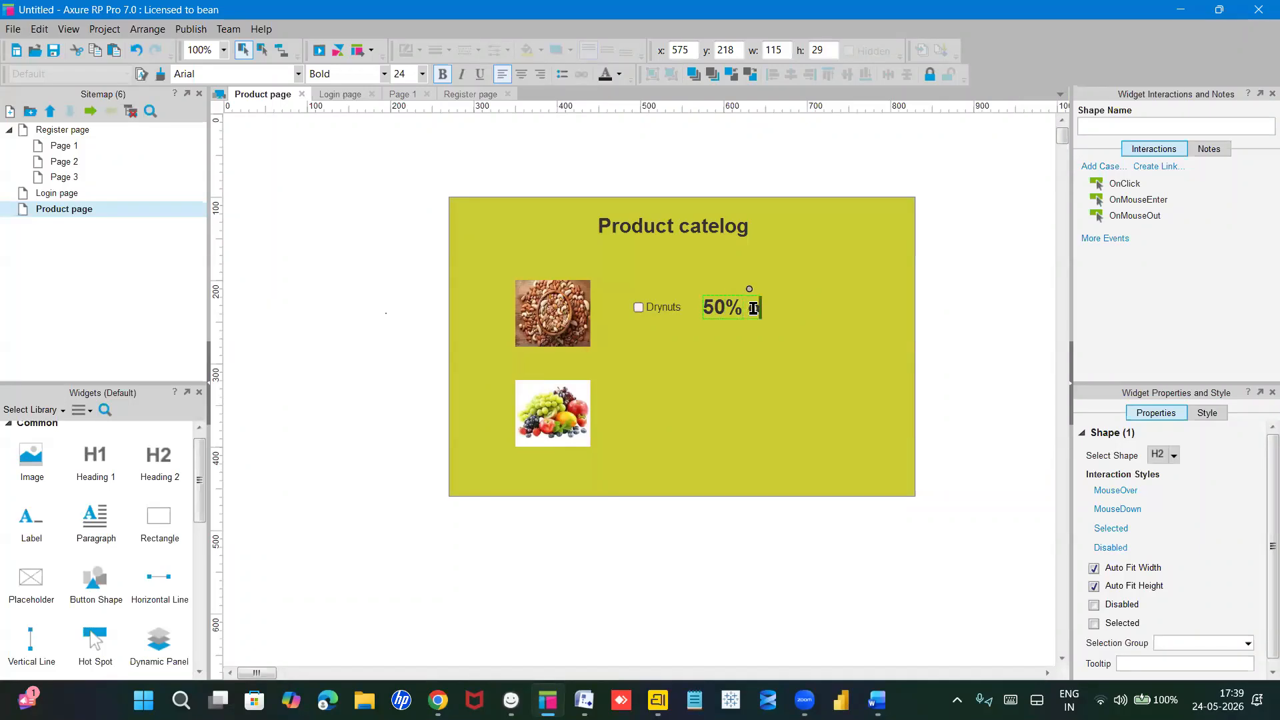
pyautogui.write('off')
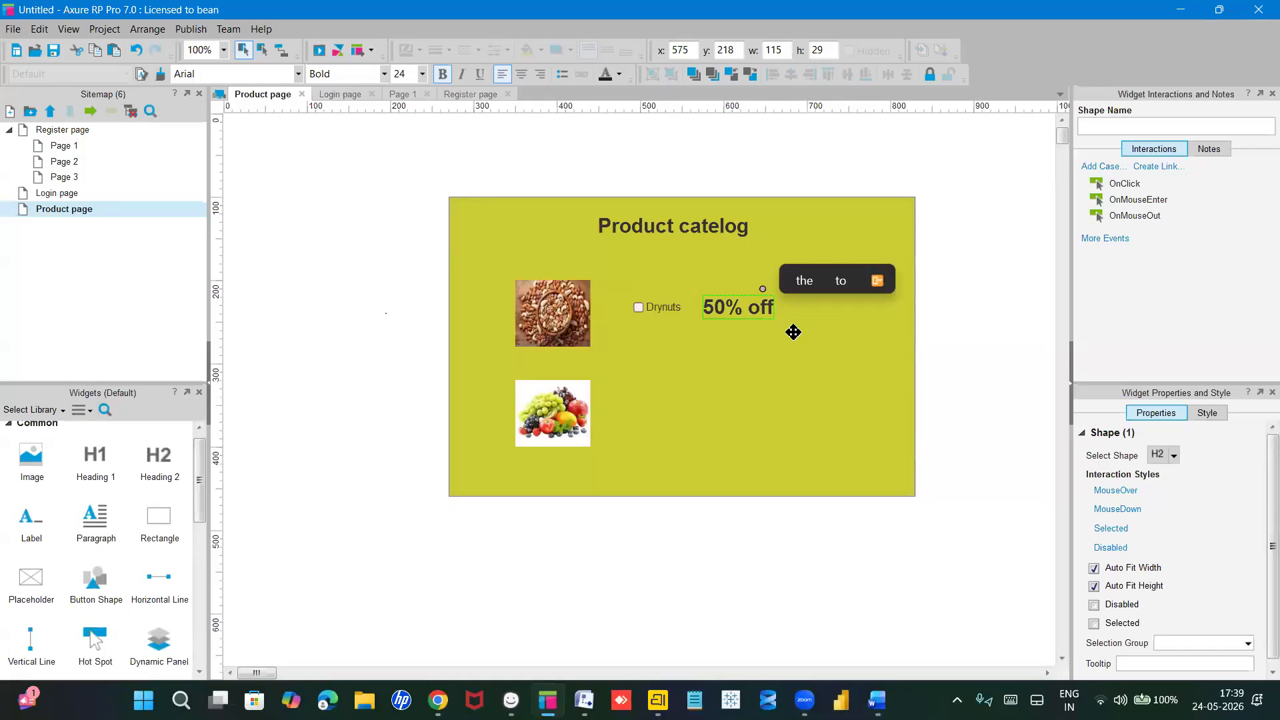
pyautogui.click(787, 359)
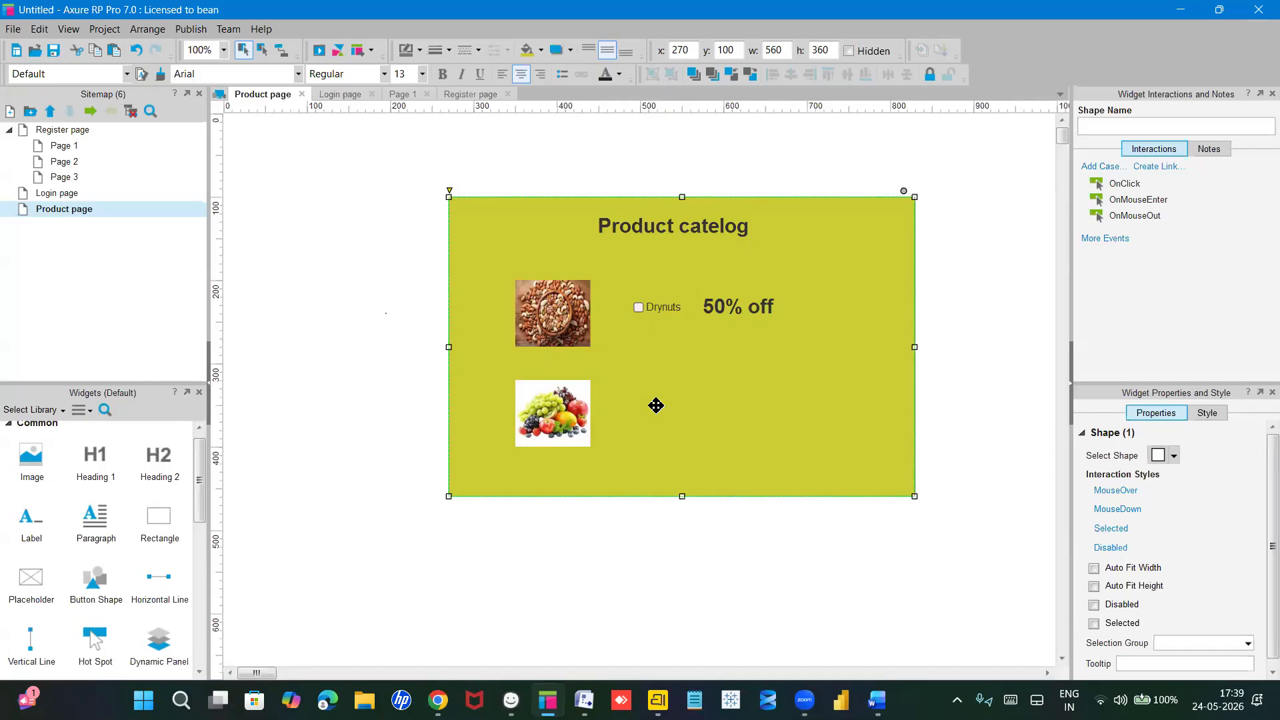
pyautogui.scroll(-4, 113, 545)
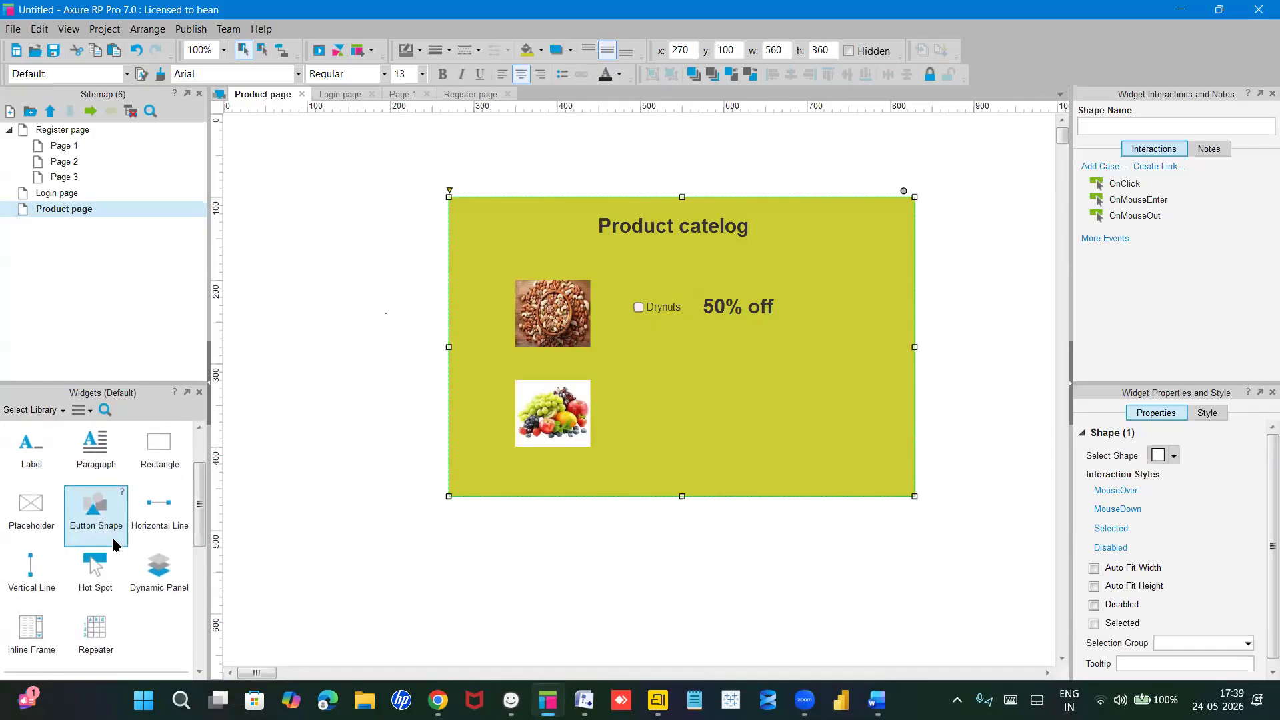
# Step: Place a radio button labelled 'fruits' beside the fruit image
pyautogui.scroll(-4, 114, 544)
pyautogui.moveTo(159, 595); pyautogui.dragTo(632, 401)
pyautogui.doubleClick(673, 407)
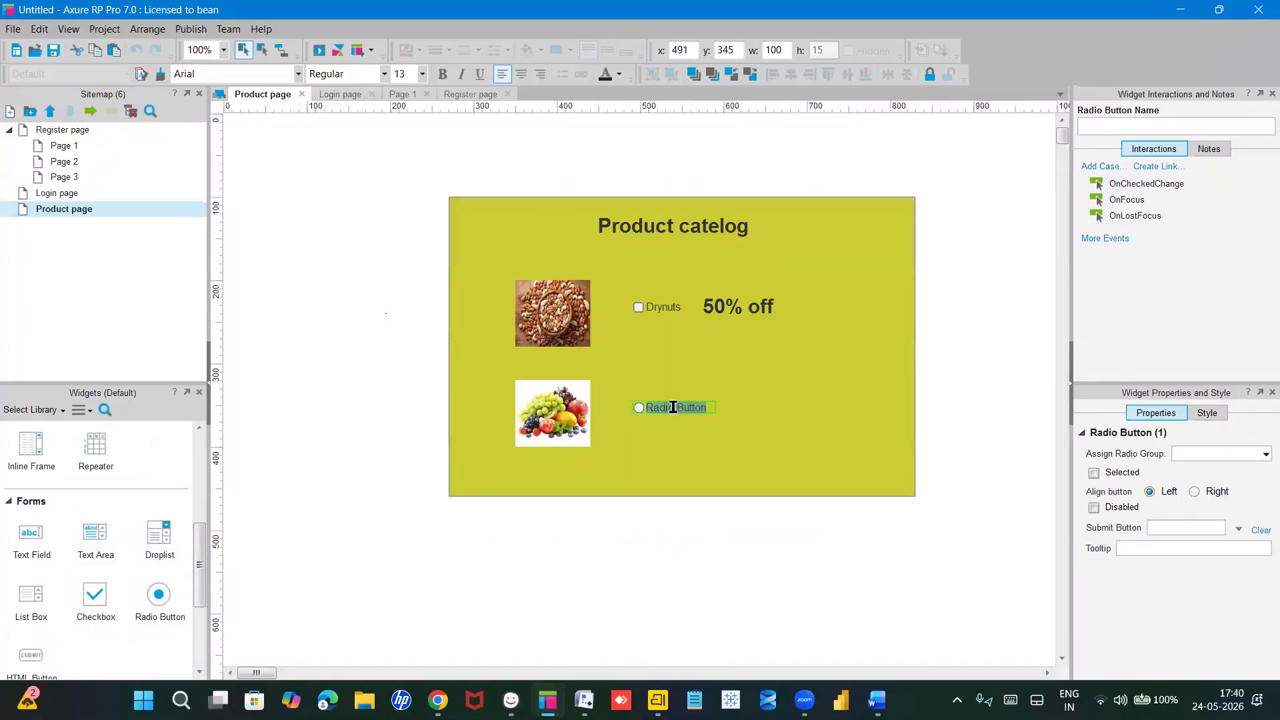
pyautogui.write('fruits')
pyautogui.click(696, 446)
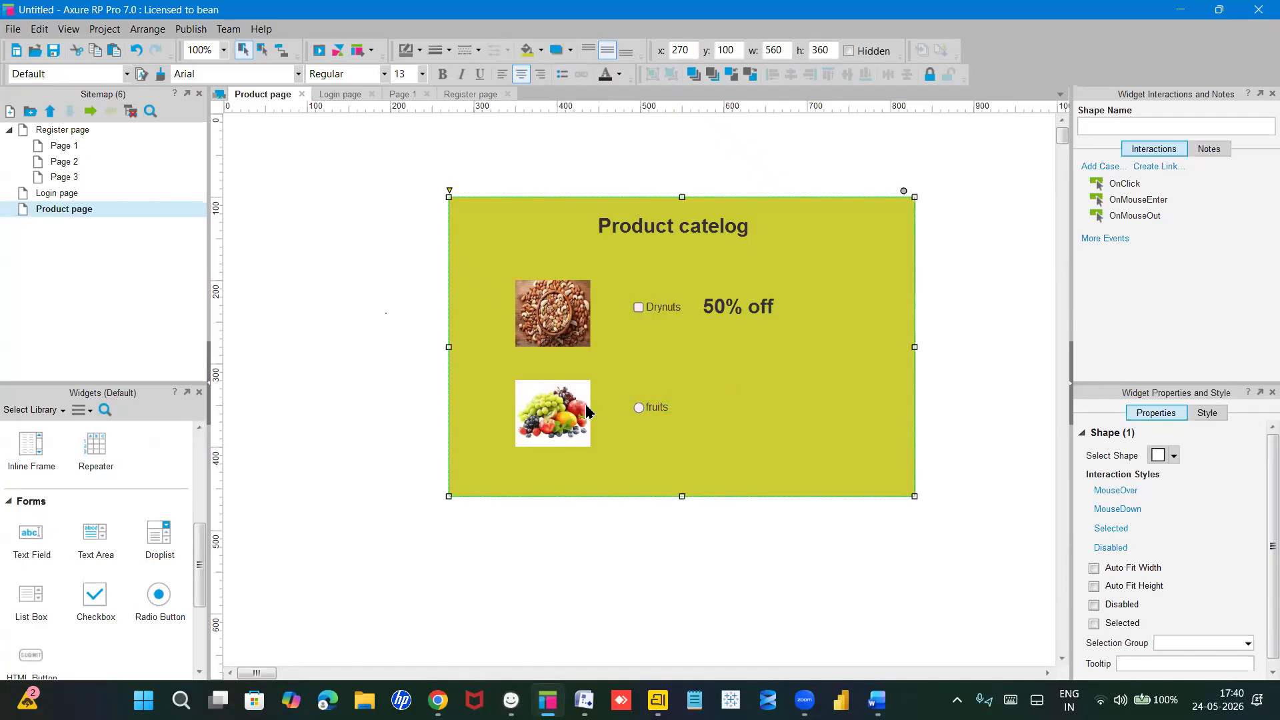
# Step: Add a button labelled 'Add to cart' below the fruits option
pyautogui.scroll(-3, 109, 492)
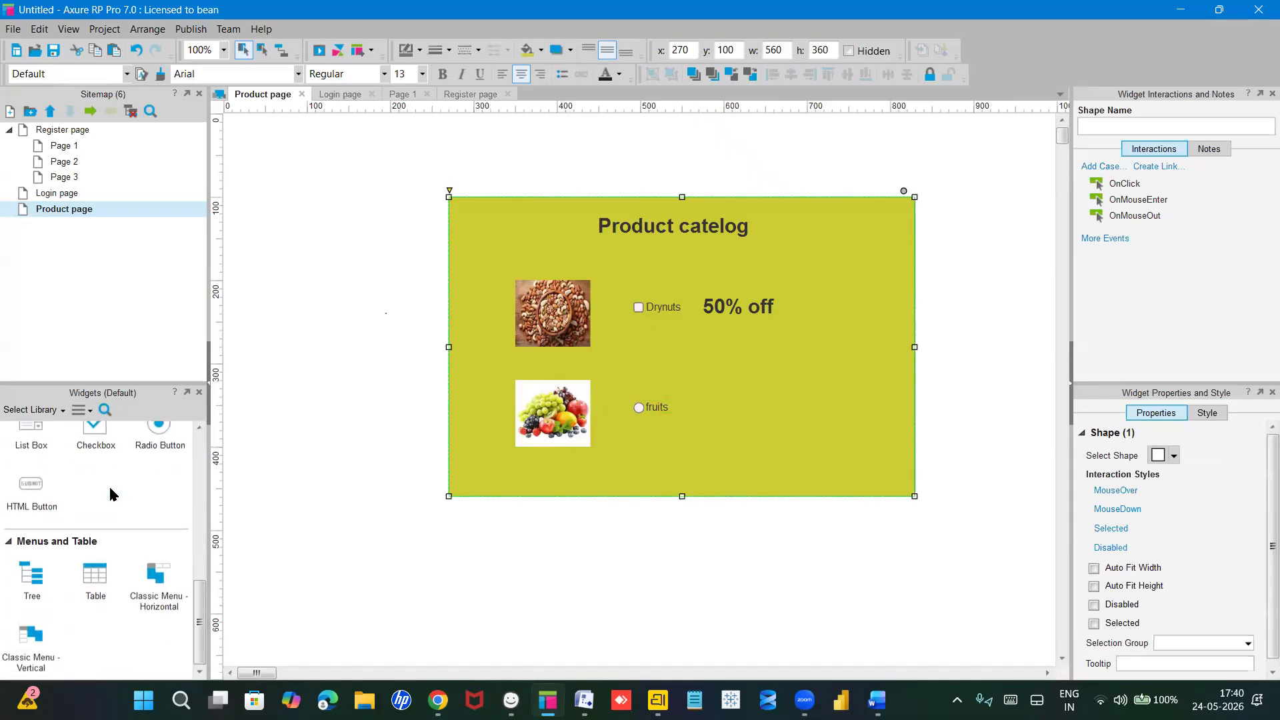
pyautogui.scroll(4, 109, 492)
pyautogui.scroll(2, 110, 492)
pyautogui.moveTo(96, 518); pyautogui.dragTo(664, 438)
pyautogui.doubleClick(708, 458)
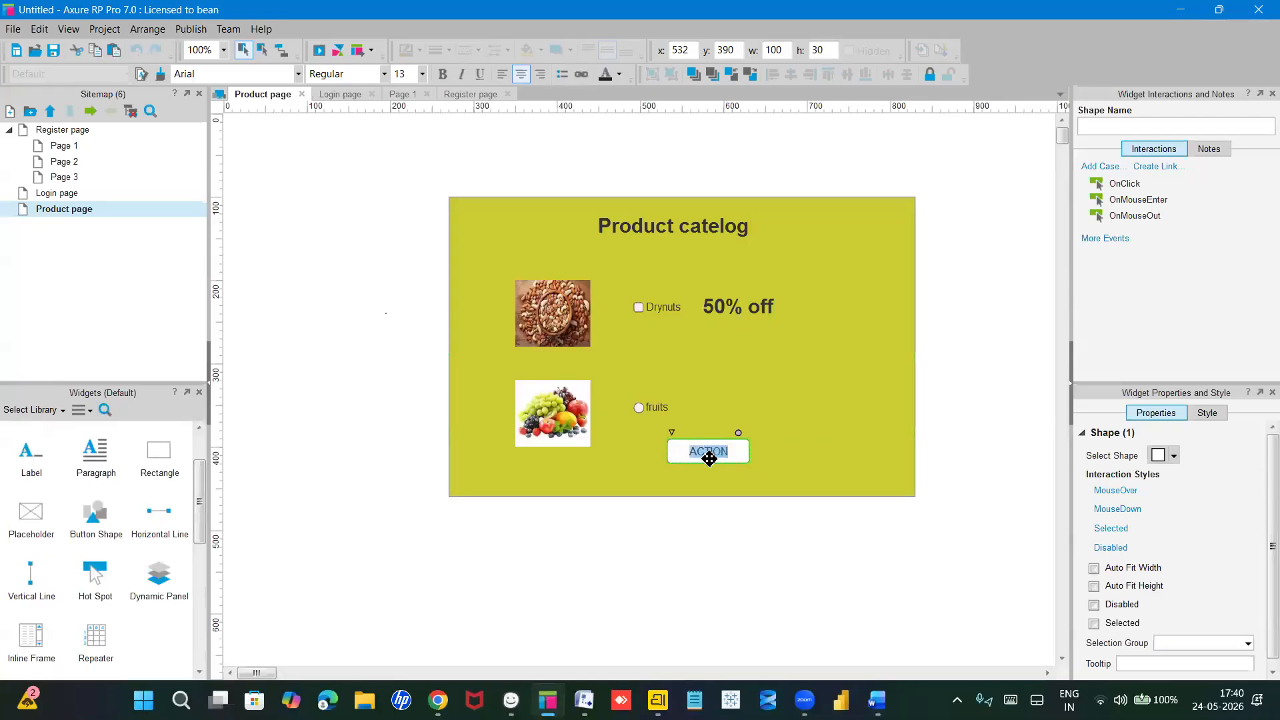
pyautogui.write('Add ')
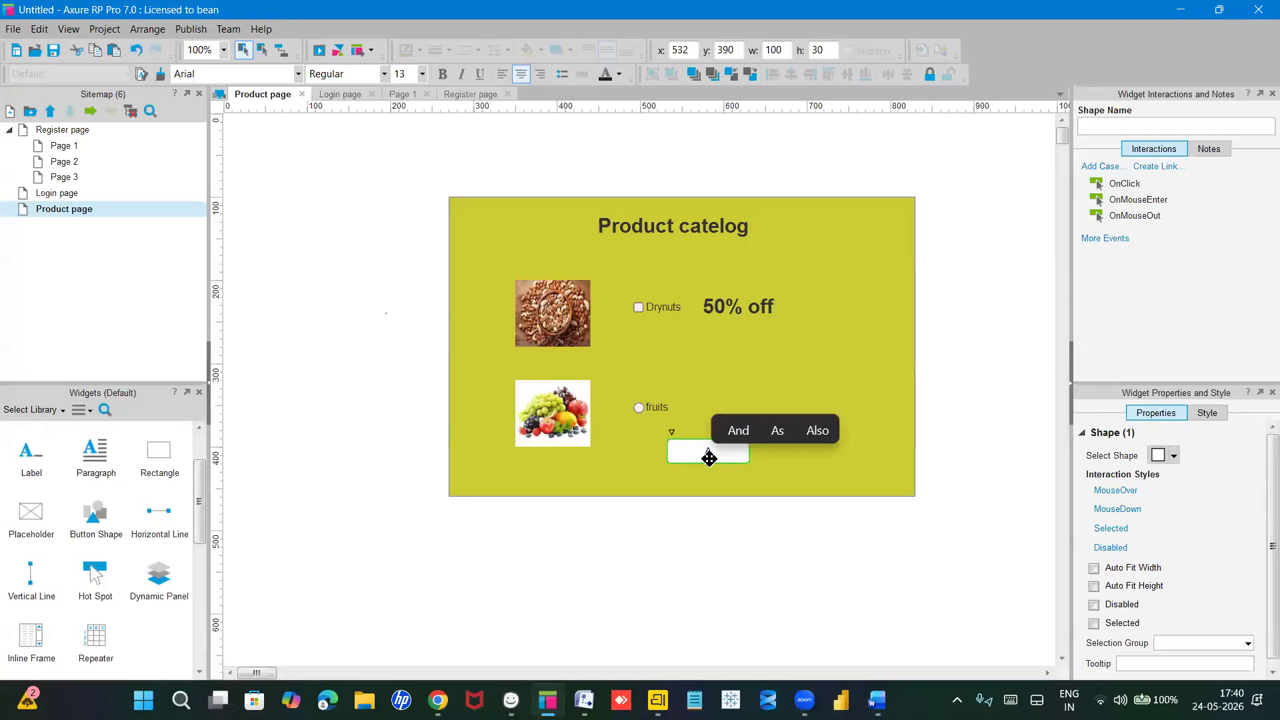
pyautogui.write('to cart')
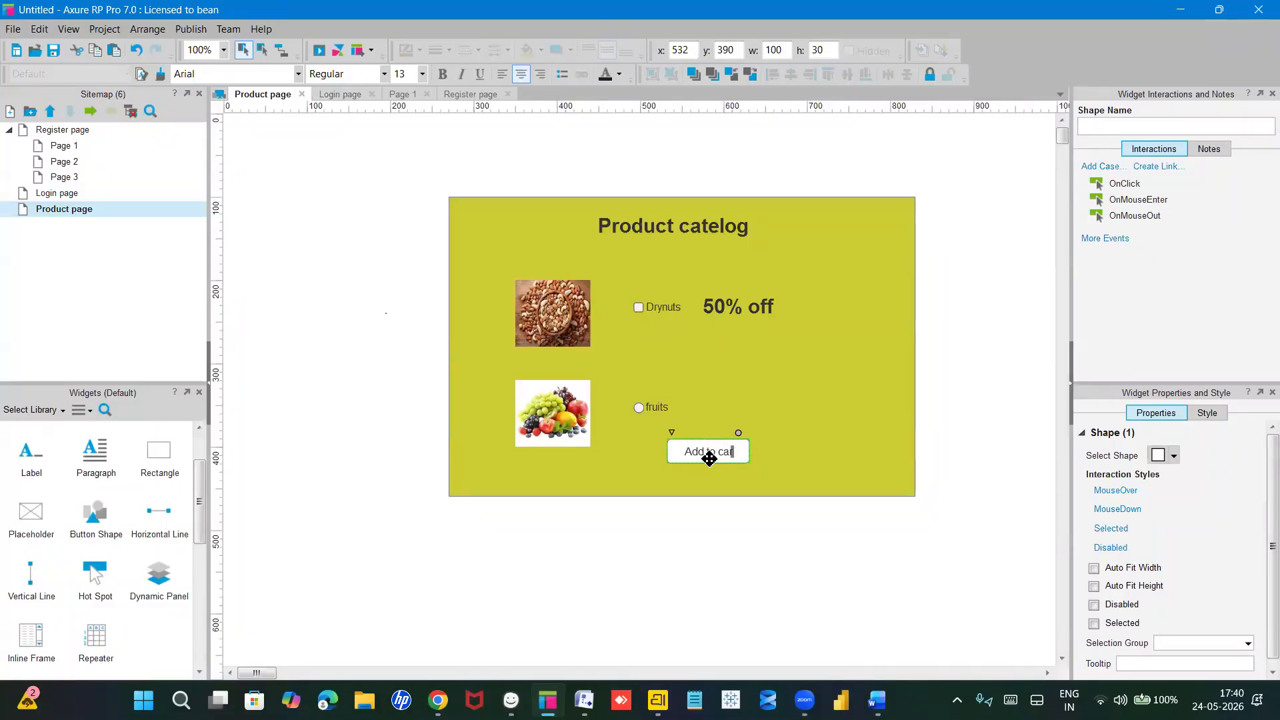
pyautogui.click(785, 489)
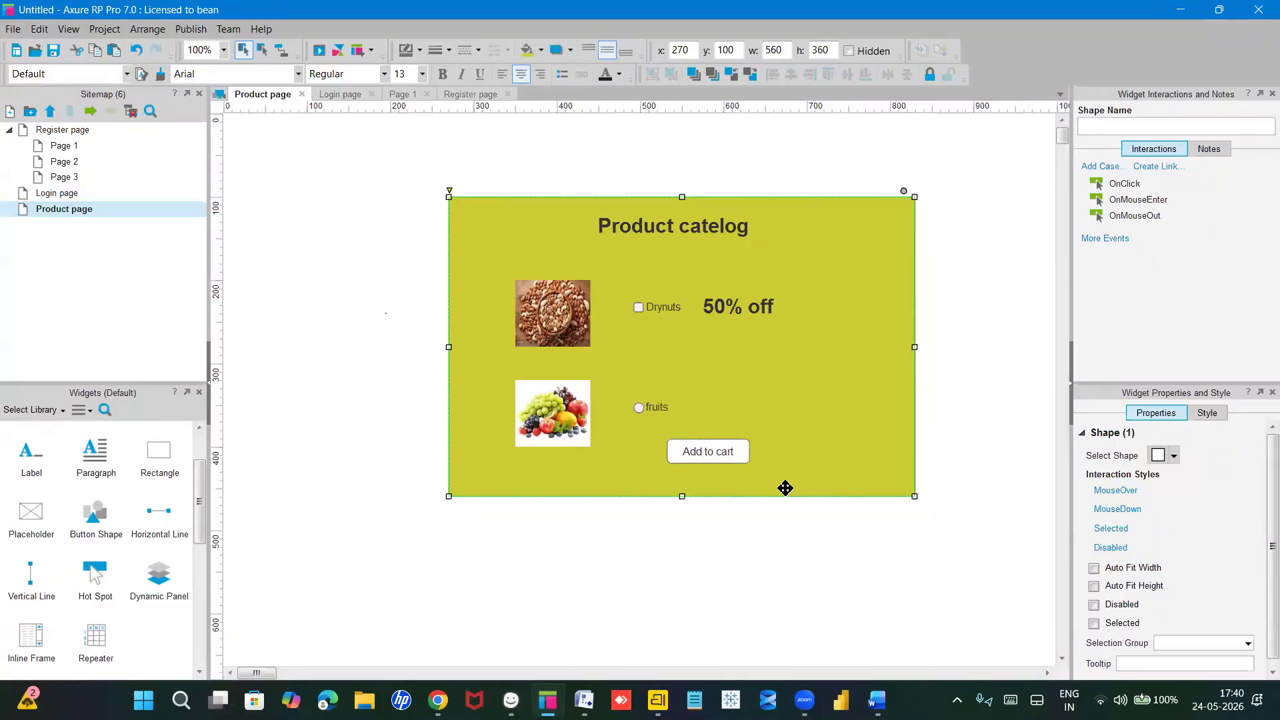
# Step: On the Login page, link the login button to open the Product page
pyautogui.click(70, 195)
pyautogui.click(70, 194)
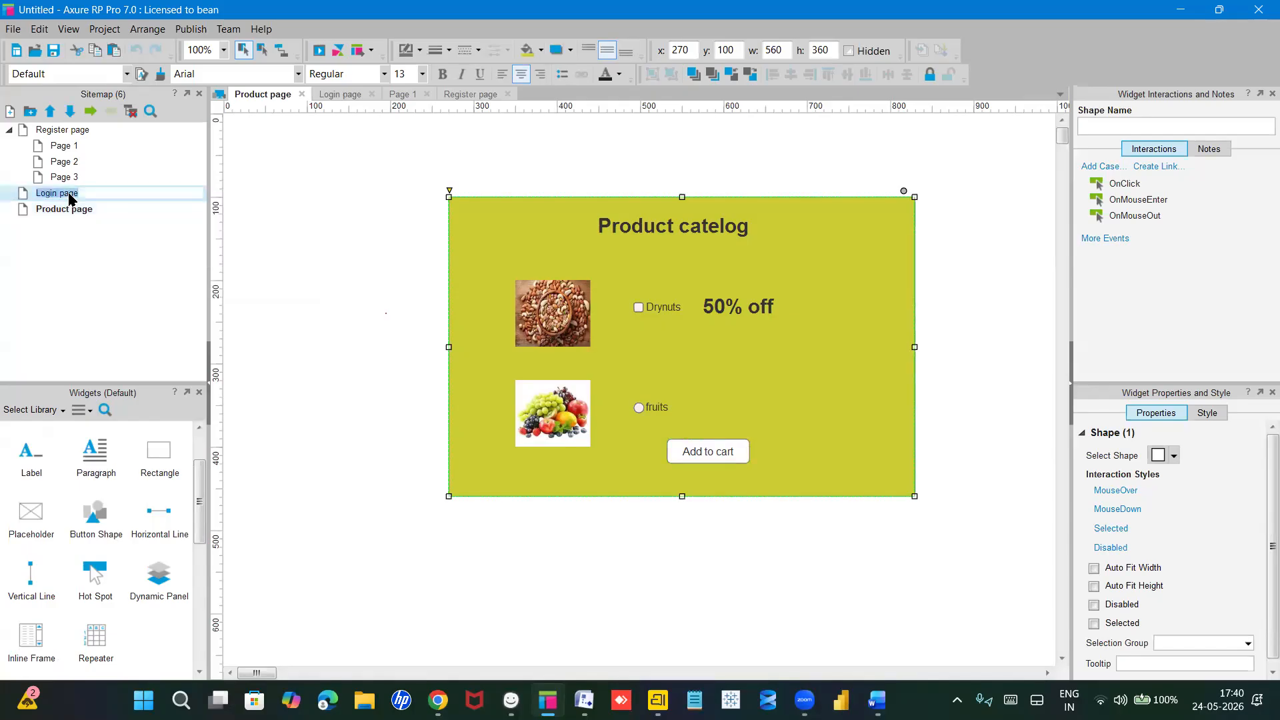
pyautogui.doubleClick(71, 194)
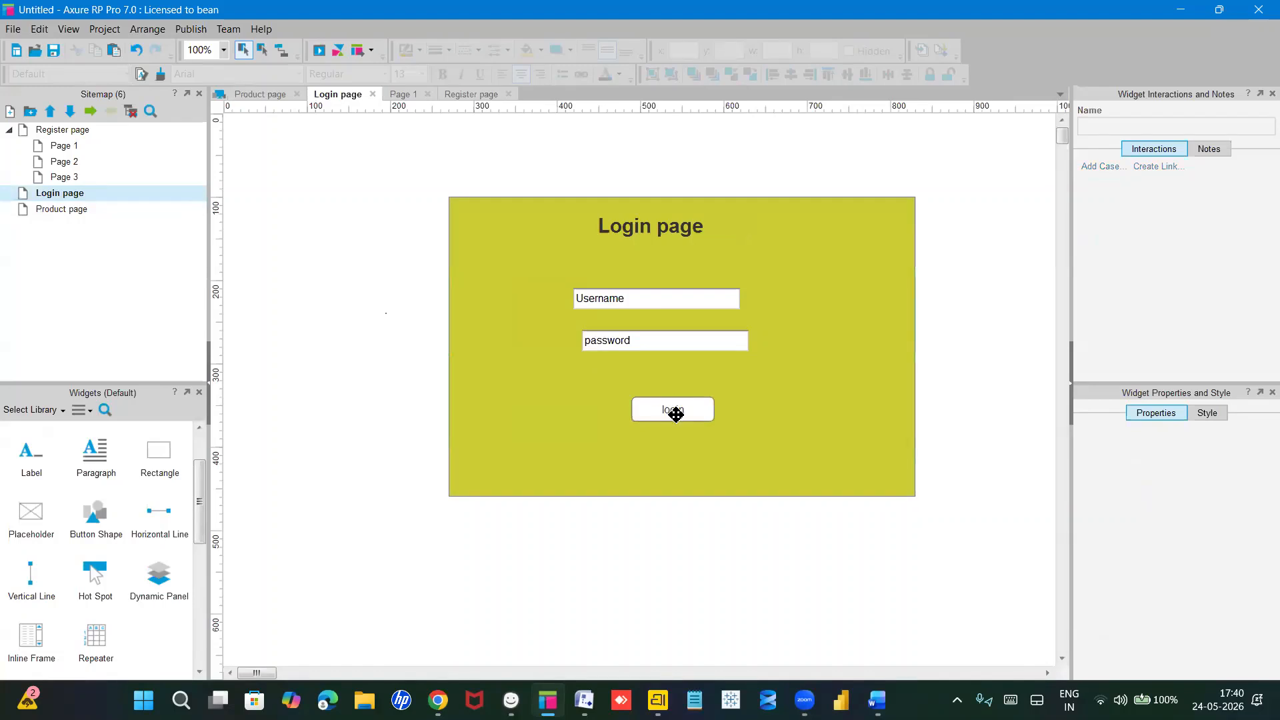
pyautogui.click(675, 414)
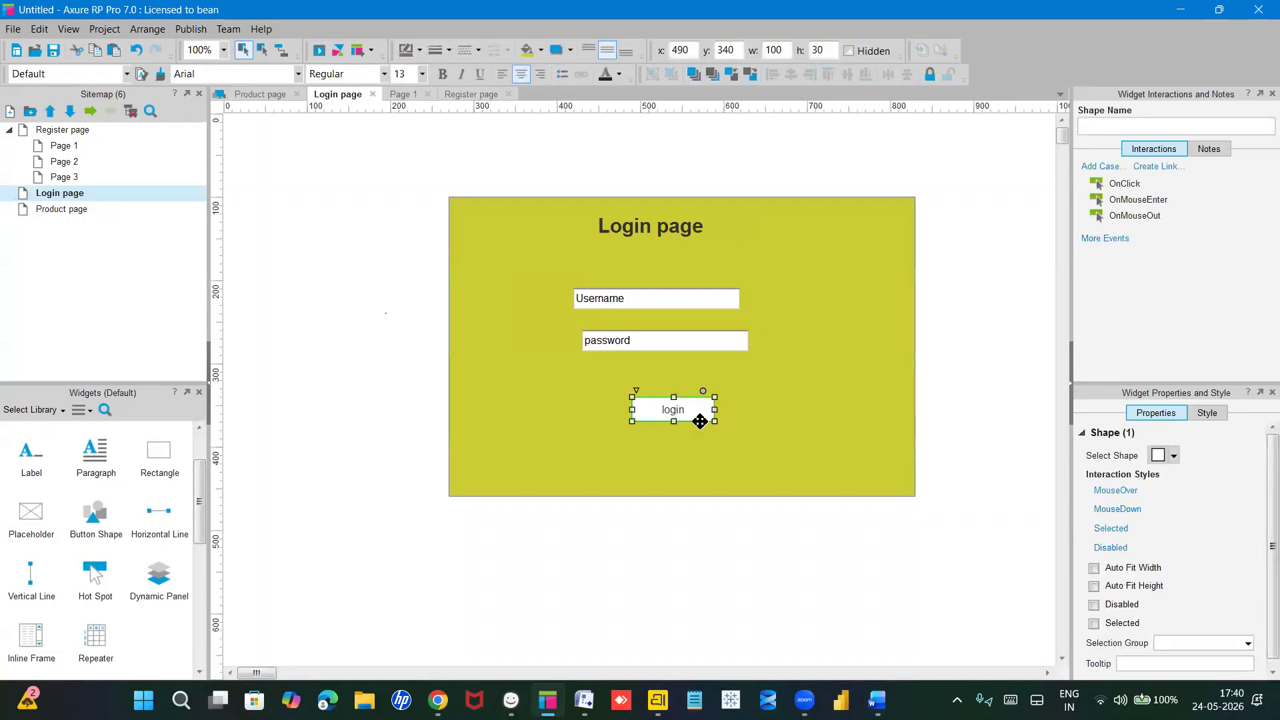
pyautogui.click(1154, 168)
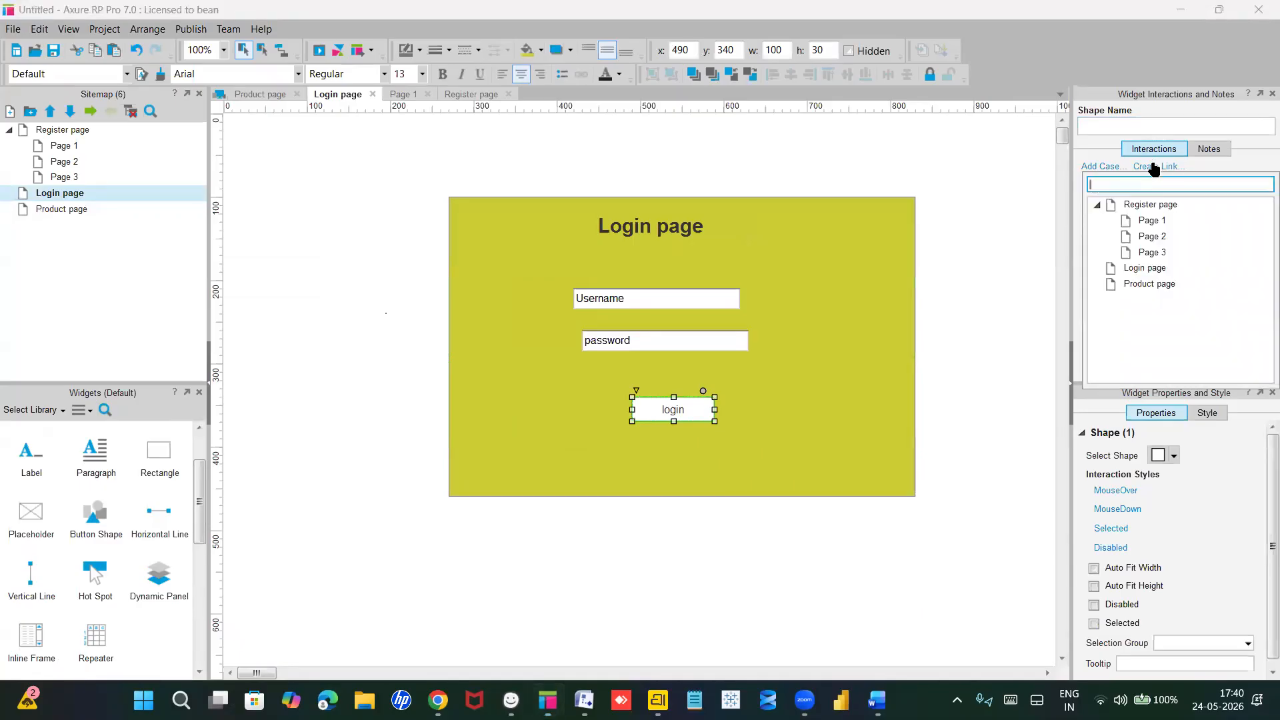
pyautogui.click(1160, 286)
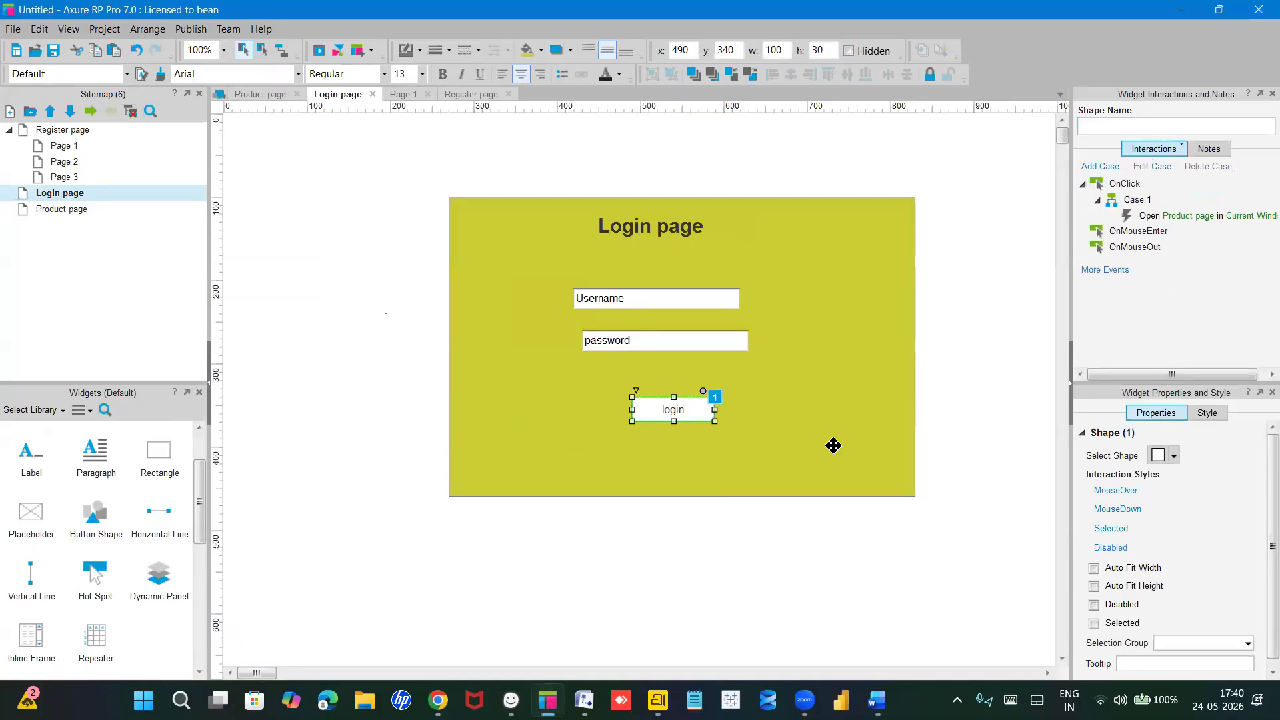
# Step: Return to the Product catalog page and briefly select the fruit image
pyautogui.click(91, 134)
pyautogui.doubleClick(92, 136)
pyautogui.doubleClick(73, 196)
pyautogui.doubleClick(53, 209)
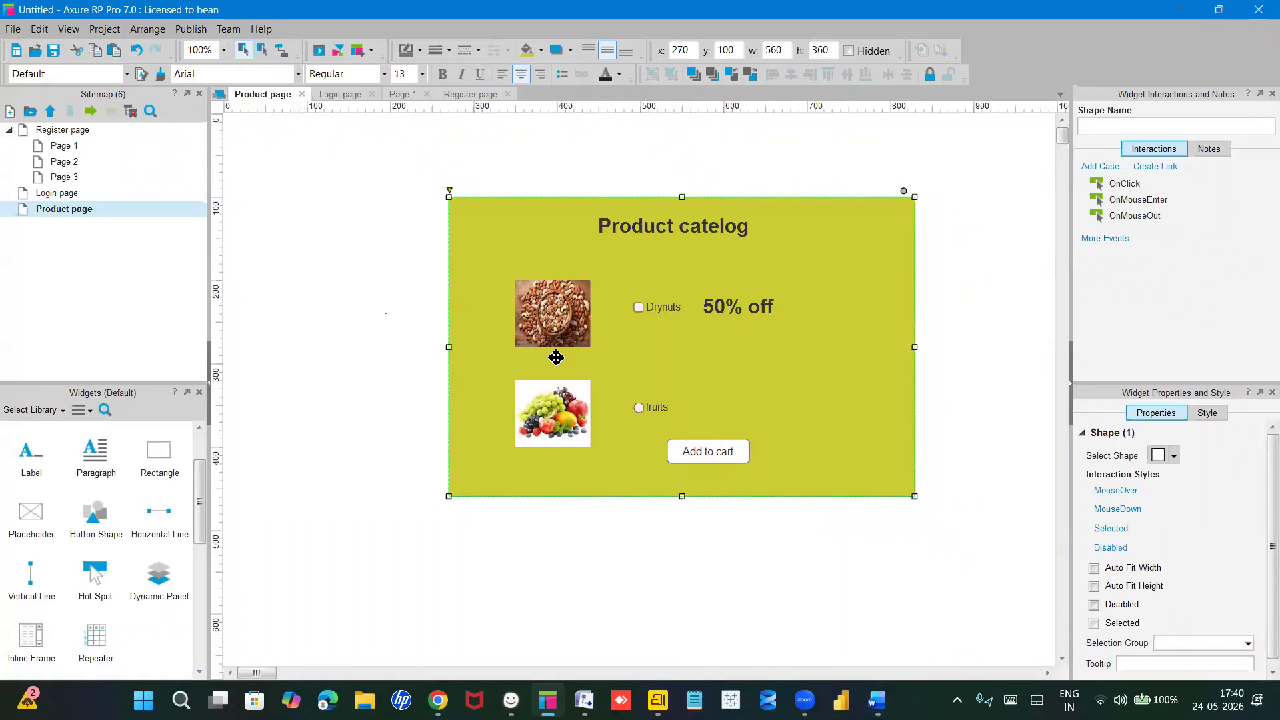
pyautogui.click(515, 390)
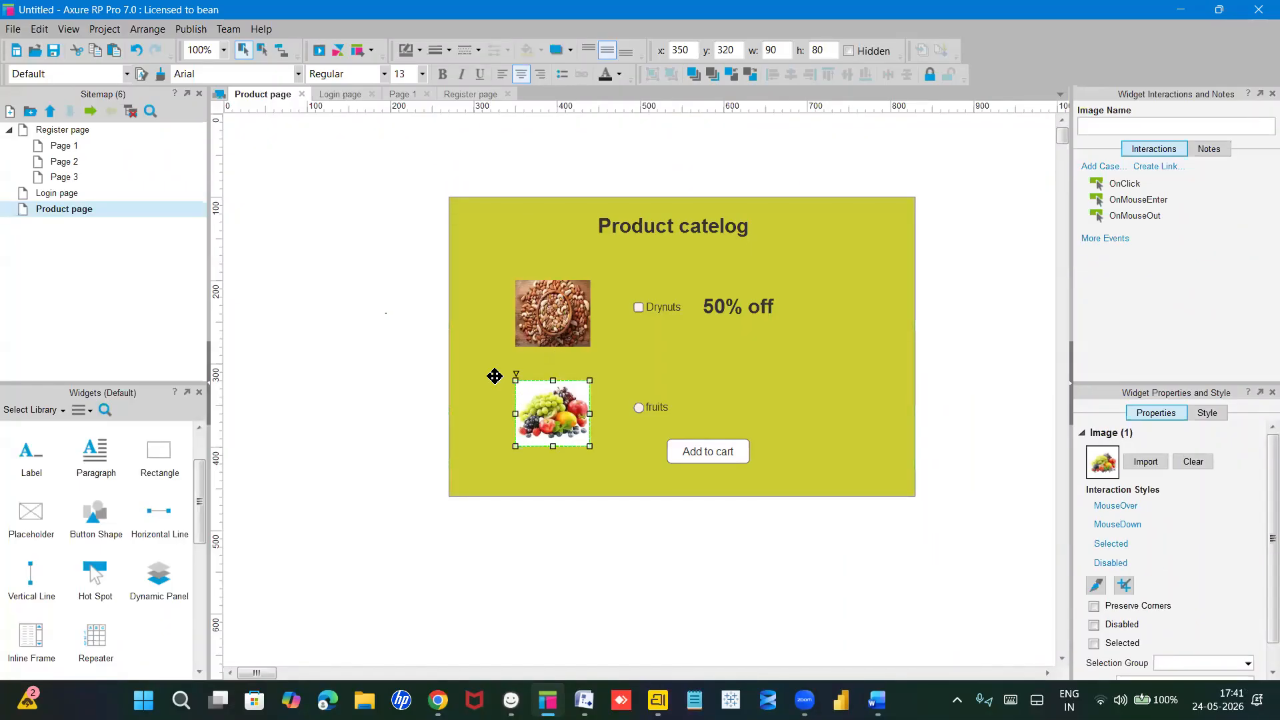
pyautogui.click(481, 362)
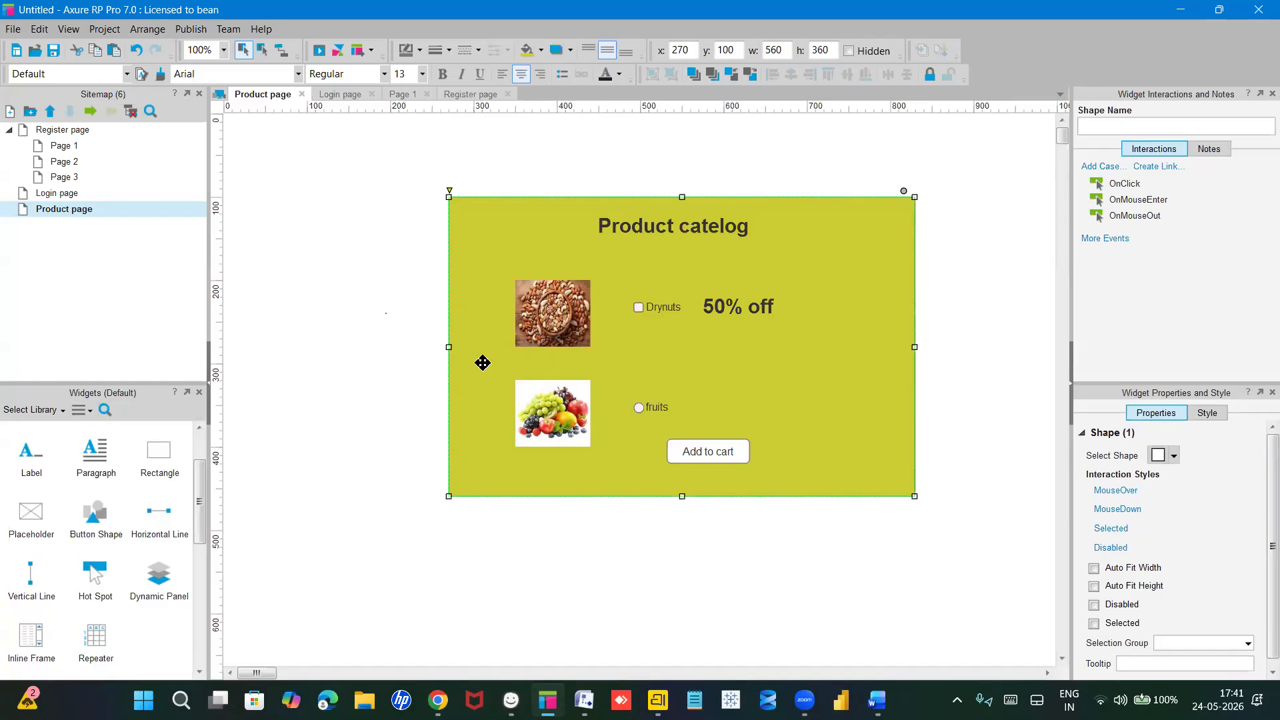
# Step: Select the catalog title, nuts image, 50% off text and Add to cart button together
pyautogui.keyDown('ctrl'); pyautogui.click(545, 310); pyautogui.keyUp('ctrl')
pyautogui.keyDown('ctrl'); pyautogui.click(646, 221); pyautogui.keyUp('ctrl')
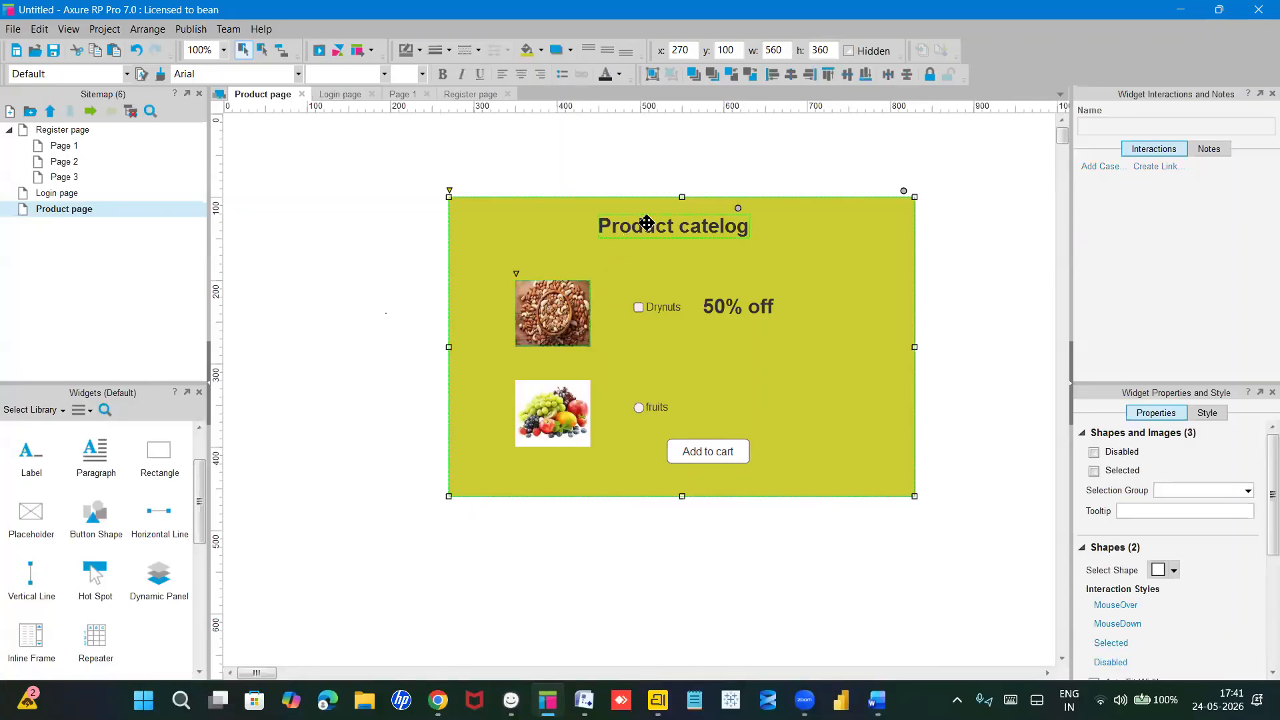
pyautogui.keyDown('ctrl'); pyautogui.click(669, 309); pyautogui.keyUp('ctrl')
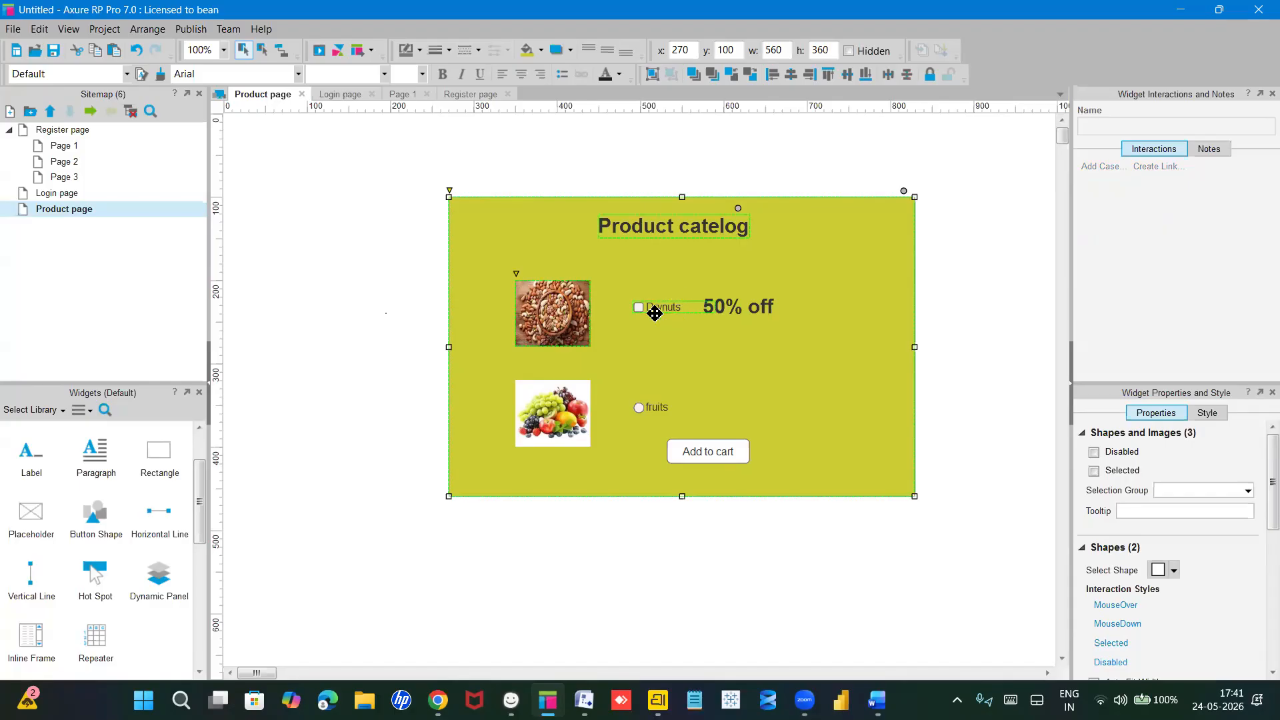
pyautogui.keyDown('ctrl'); pyautogui.click(561, 319); pyautogui.keyUp('ctrl')
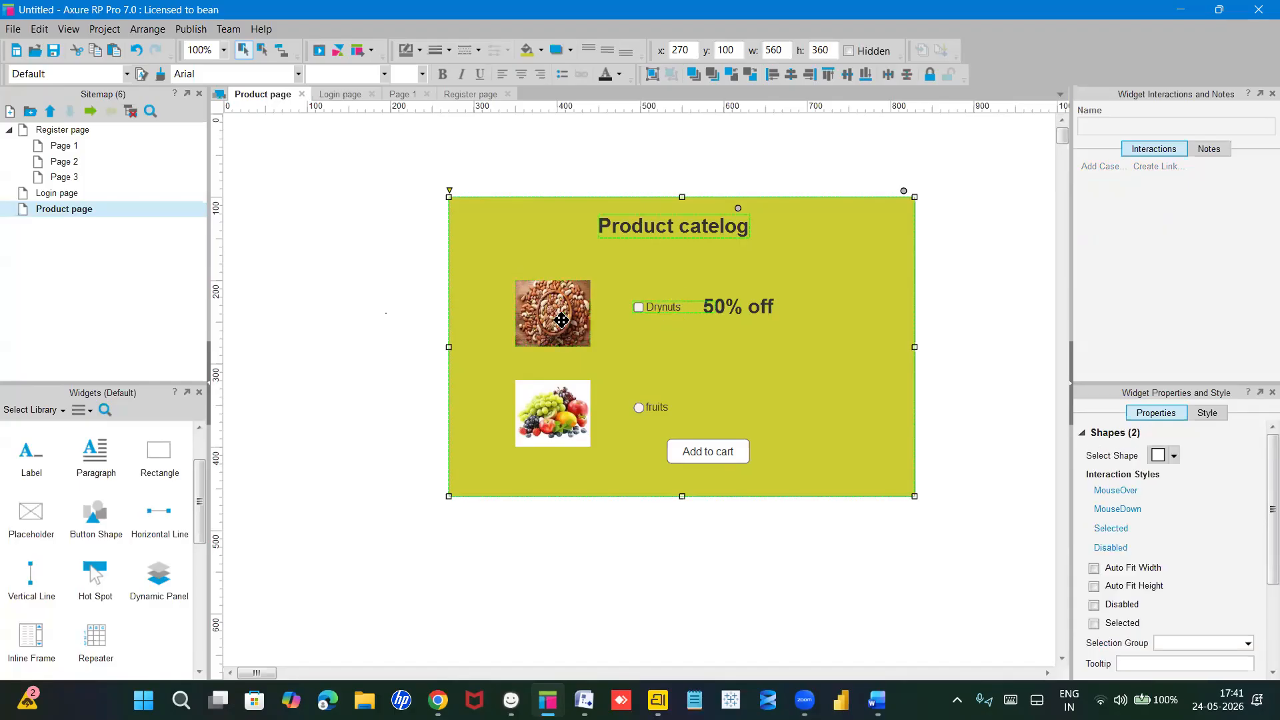
pyautogui.keyDown('ctrl'); pyautogui.click(646, 311); pyautogui.keyUp('ctrl')
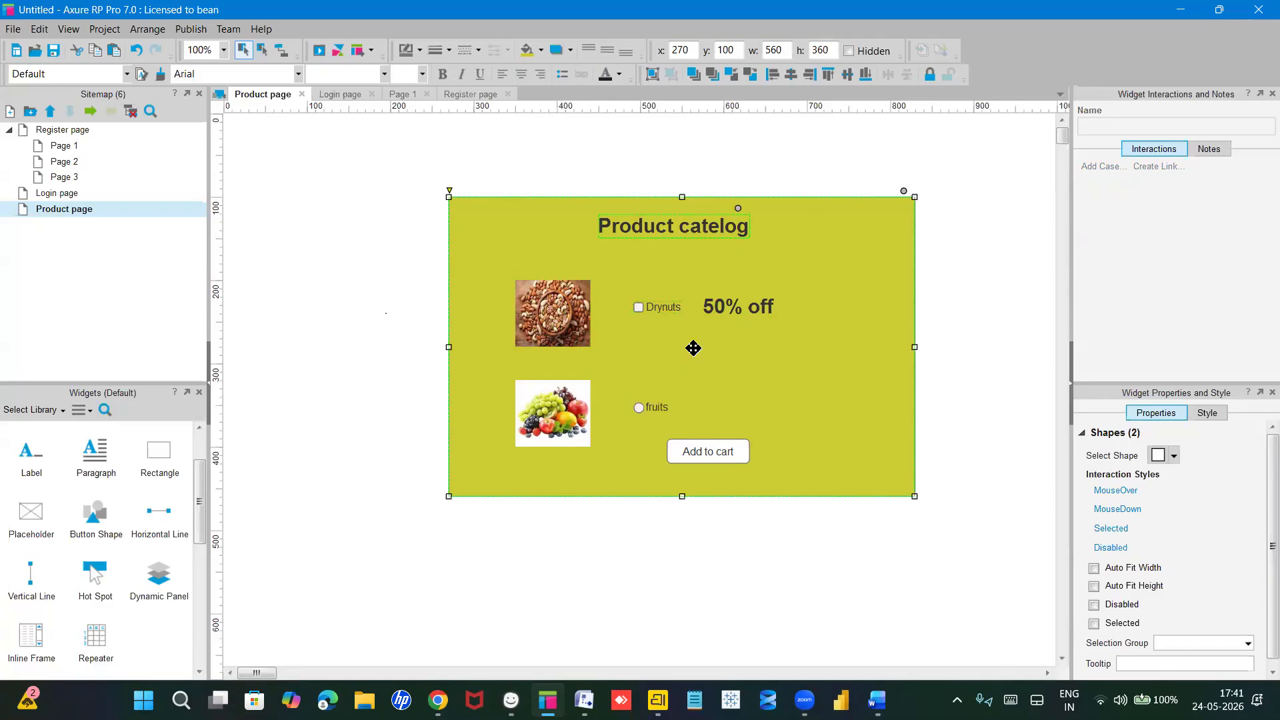
pyautogui.keyDown('ctrl'); pyautogui.click(553, 305); pyautogui.keyUp('ctrl')
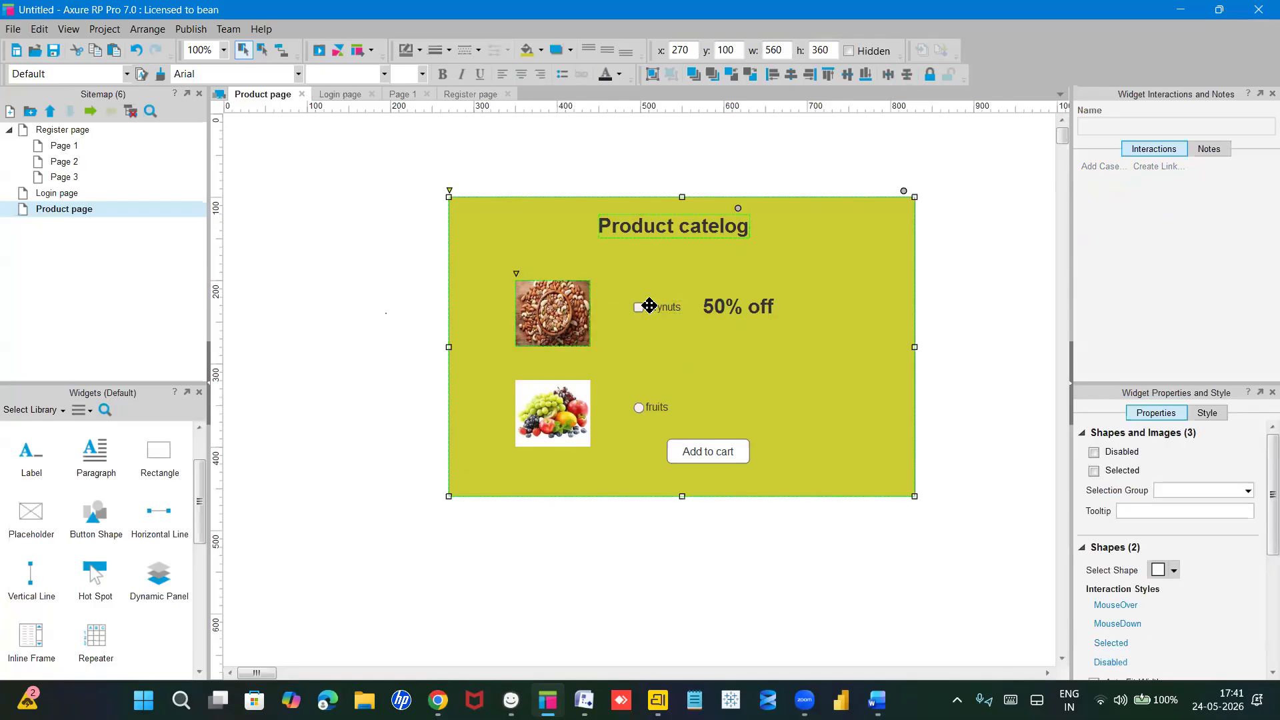
pyautogui.keyDown('ctrl'); pyautogui.click(752, 306); pyautogui.keyUp('ctrl')
pyautogui.keyDown('ctrl'); pyautogui.click(708, 441); pyautogui.keyUp('ctrl')
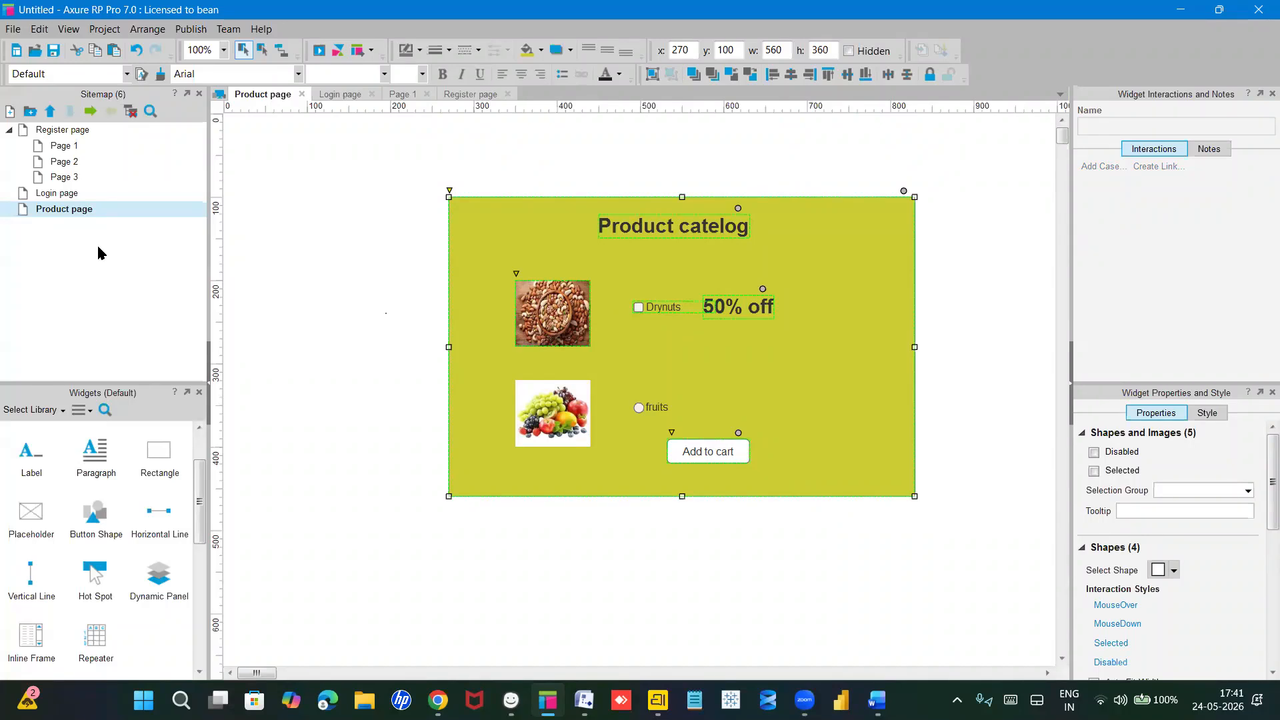
# Step: Duplicate the Product page and name the copy 'Add to cart'
pyautogui.rightClick(80, 211)
pyautogui.moveTo(122, 311)
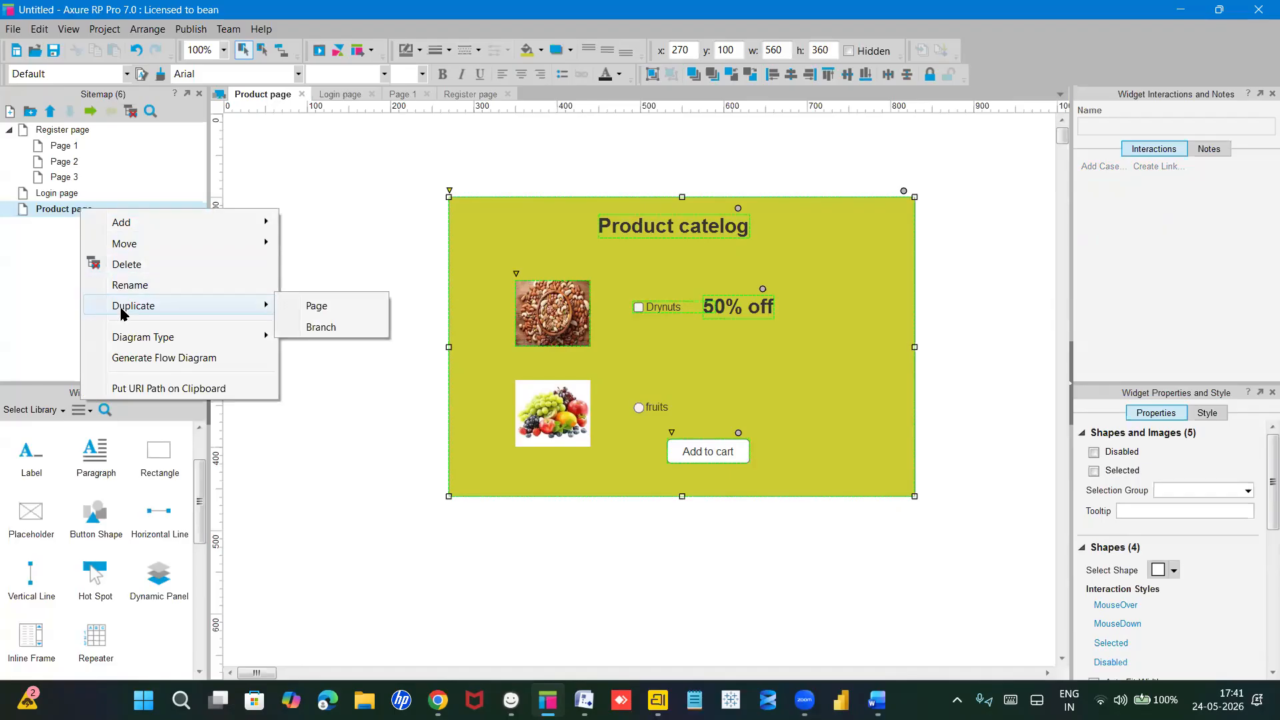
pyautogui.click(338, 310)
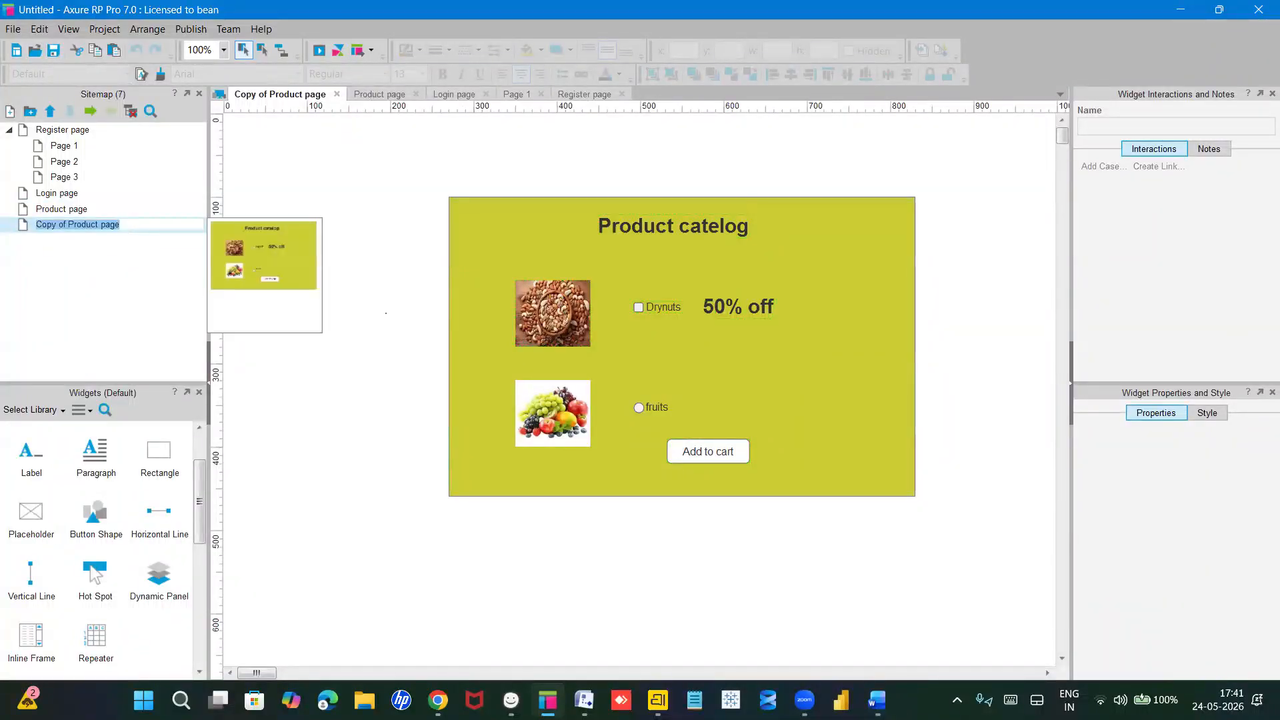
pyautogui.write('Add to cart')
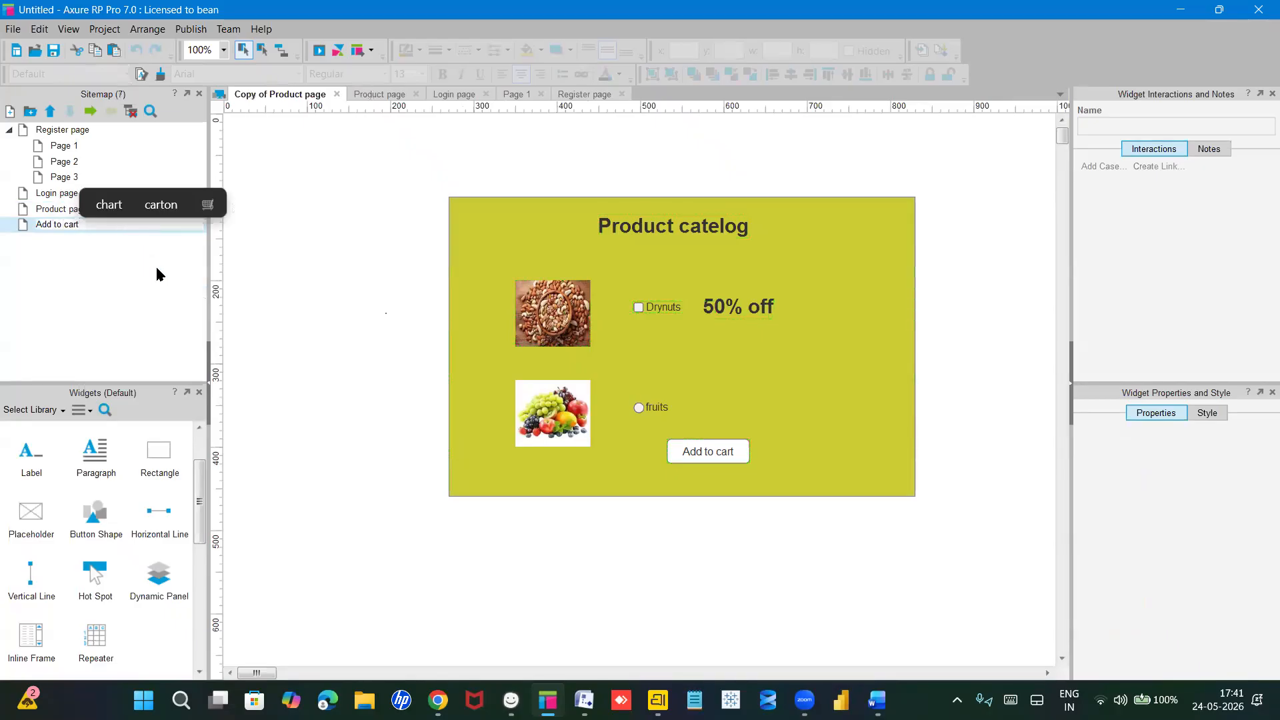
pyautogui.press('Return')
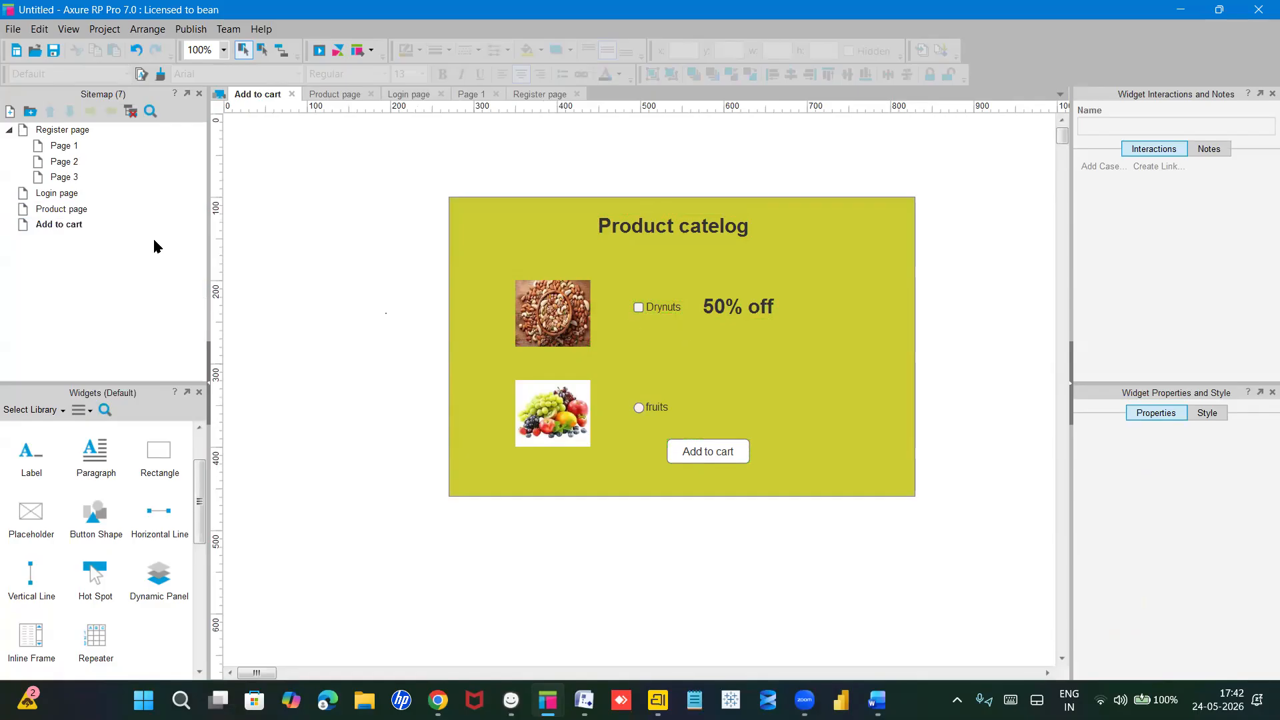
pyautogui.moveTo(94, 226)
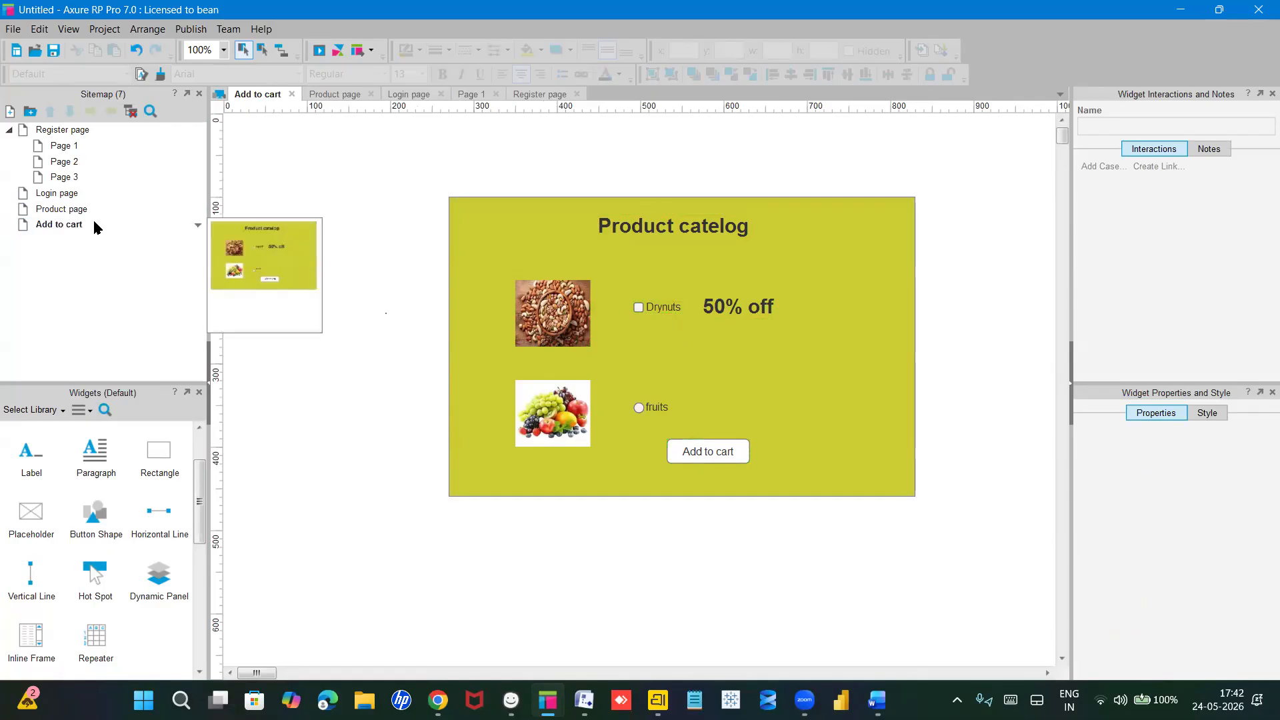
# Step: Delete the fruits image, move the button up, and retitle the heading 'Add to cart'
pyautogui.rightClick(79, 228)
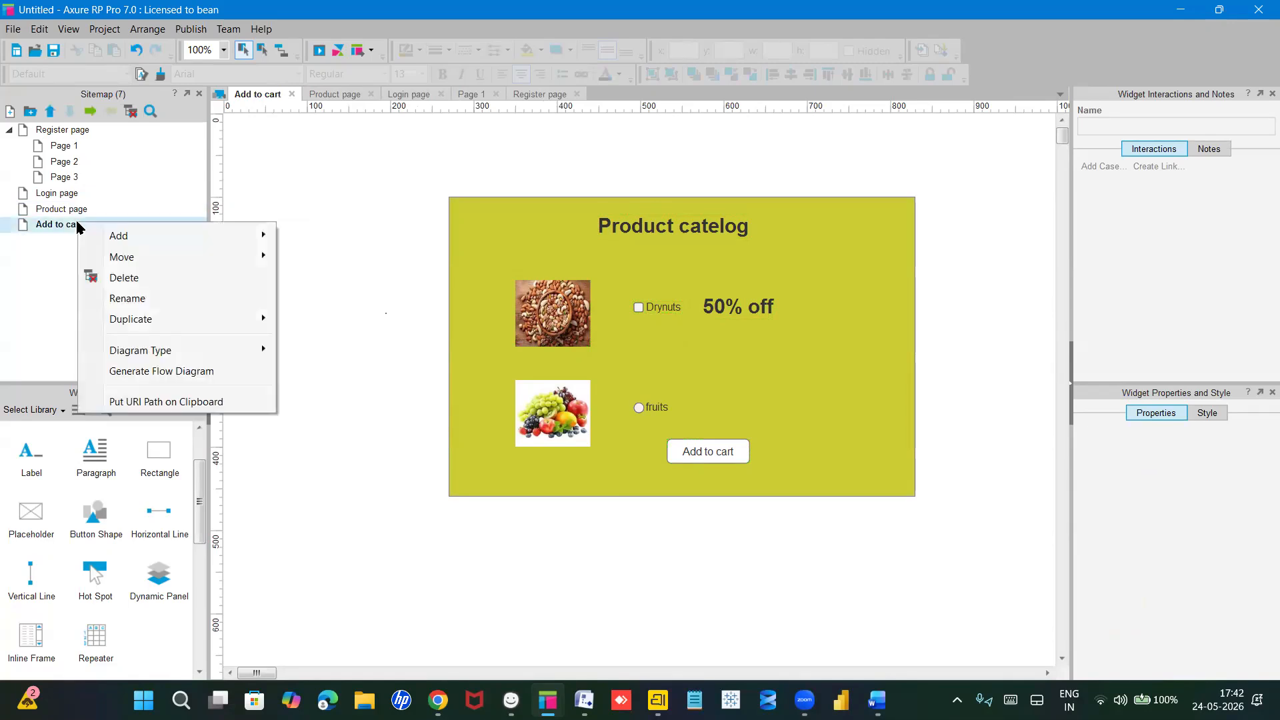
pyautogui.moveTo(113, 238)
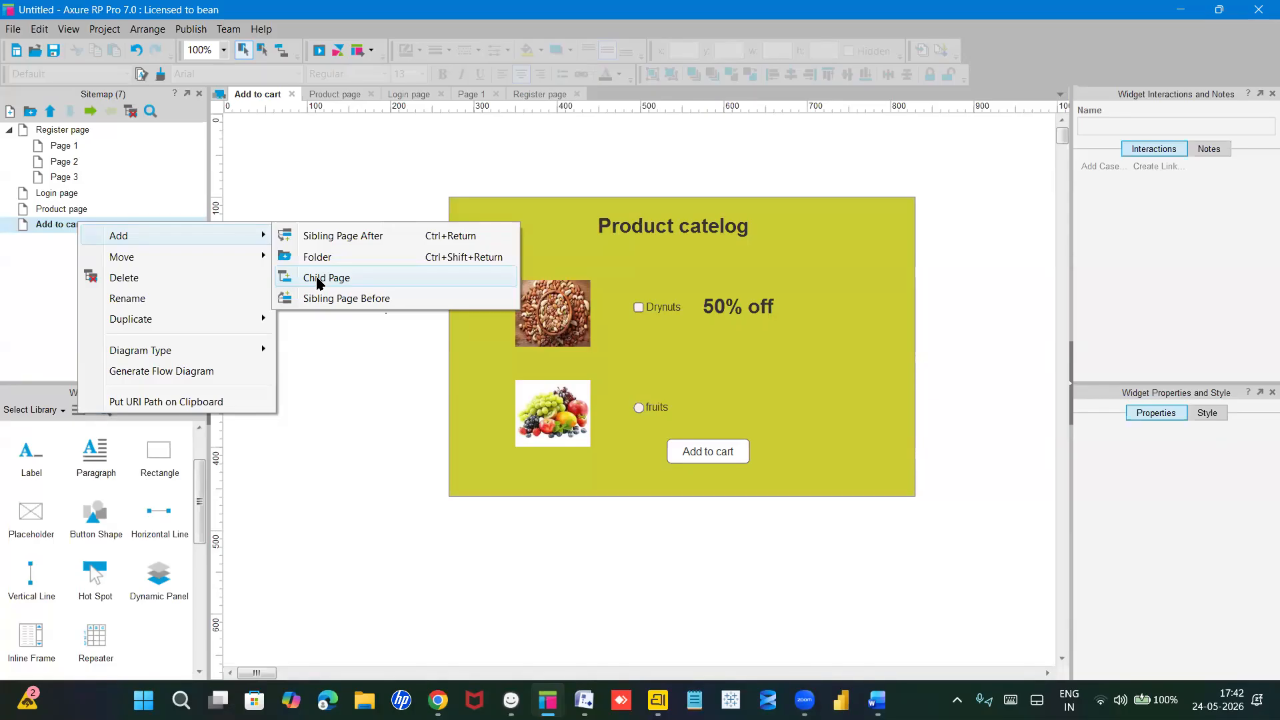
pyautogui.click(366, 166)
pyautogui.click(566, 432)
pyautogui.press('Delete')
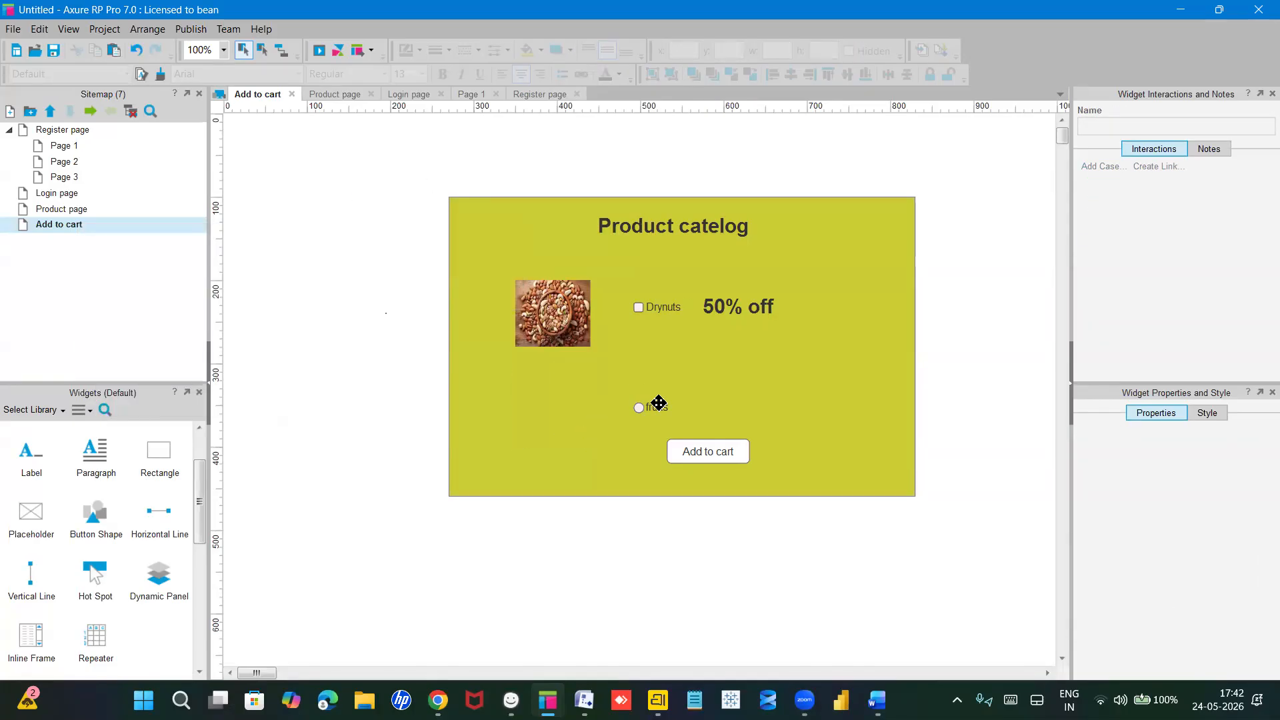
pyautogui.moveTo(692, 450); pyautogui.dragTo(665, 420)
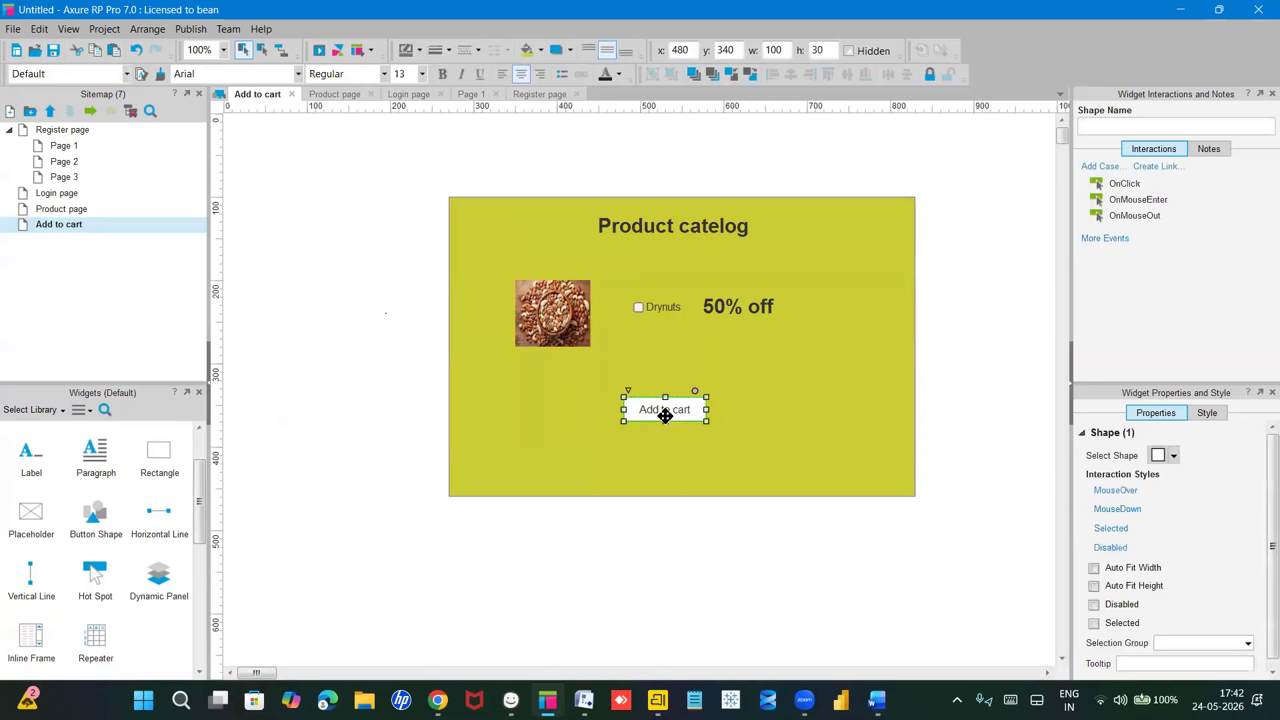
pyautogui.doubleClick(664, 221)
pyautogui.write('Add to cart')
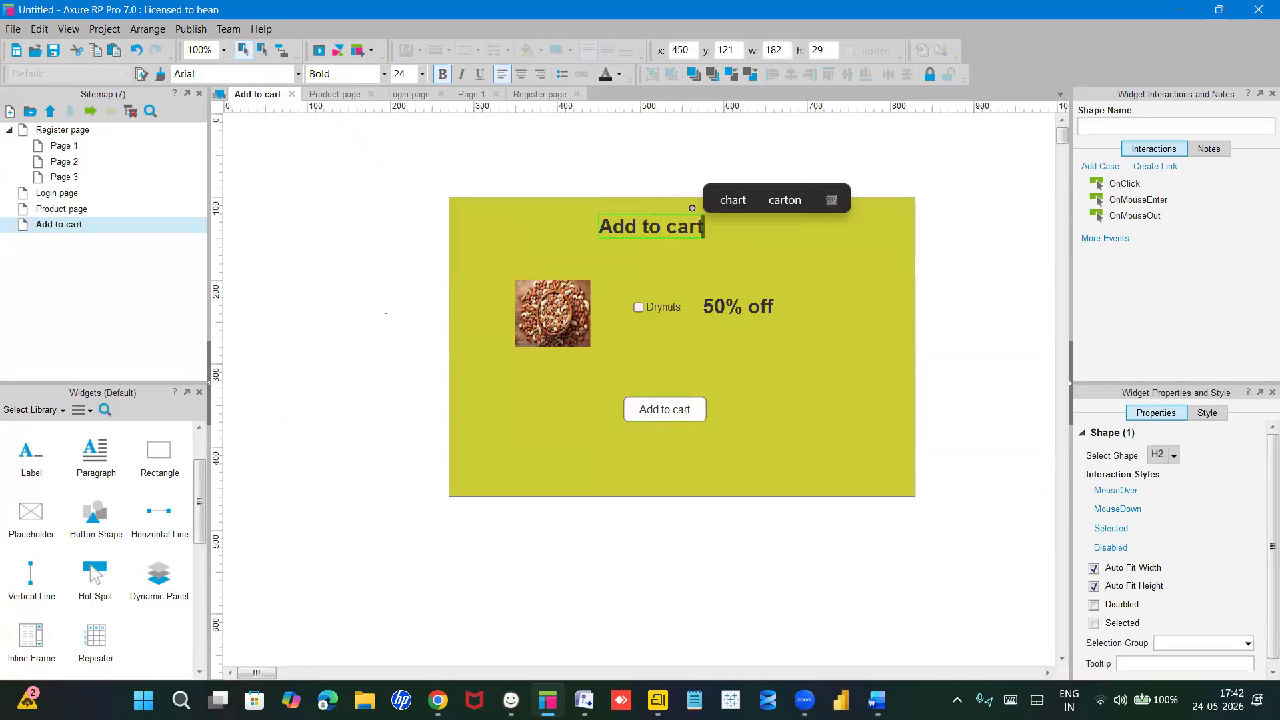
pyautogui.click(811, 382)
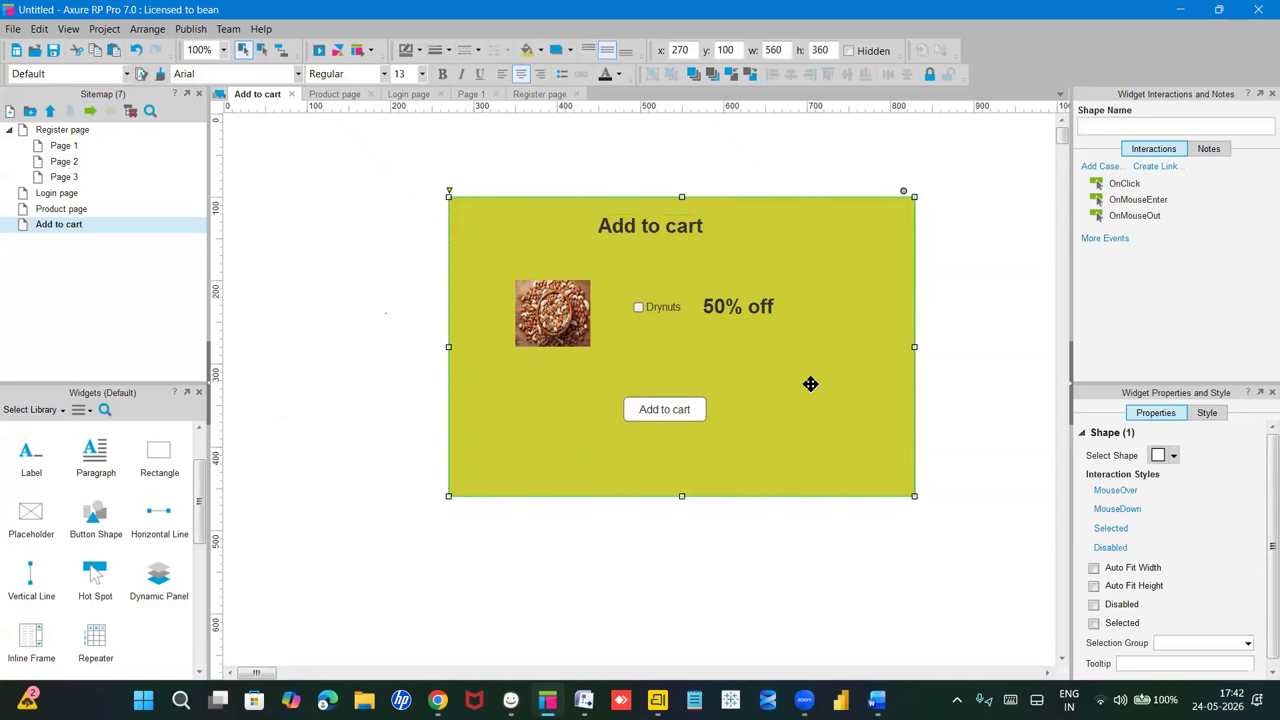
# Step: Relabel the button 'Payment' and reopen the Product page
pyautogui.doubleClick(669, 408)
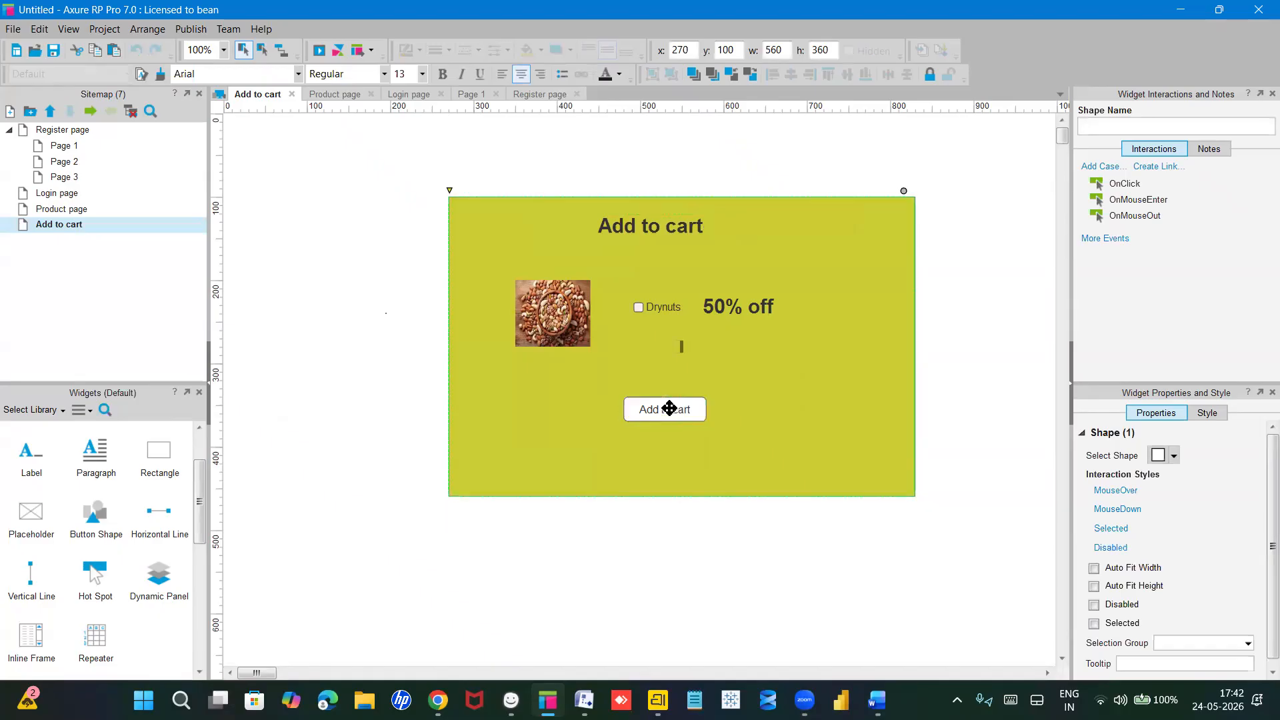
pyautogui.doubleClick(670, 409)
pyautogui.doubleClick(682, 409)
pyautogui.click(682, 409)
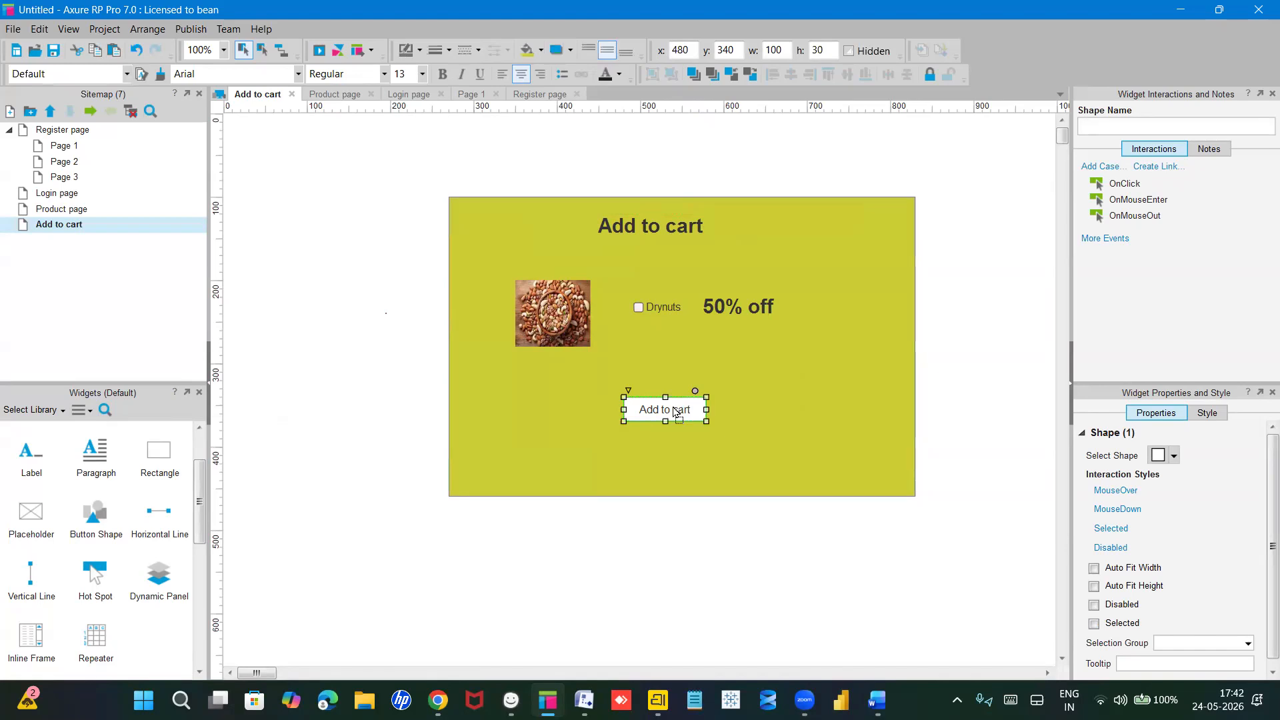
pyautogui.moveTo(682, 409); pyautogui.dragTo(672, 407)
pyautogui.doubleClick(671, 407)
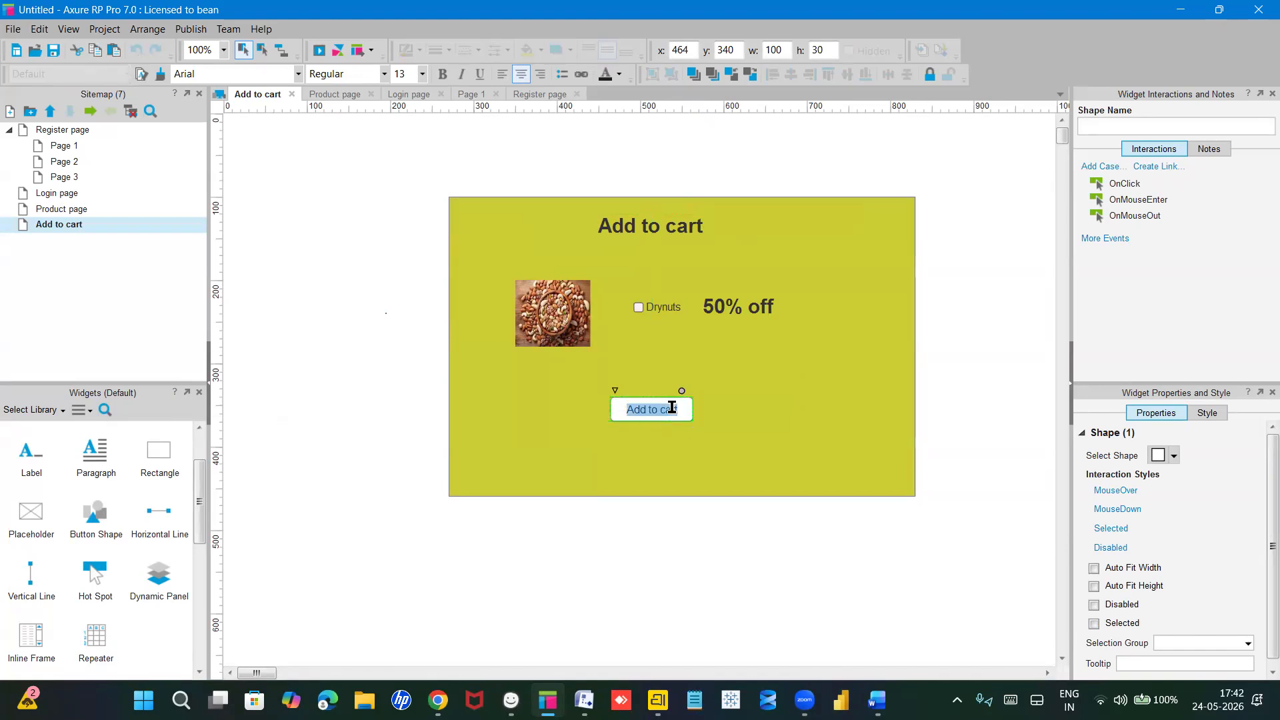
pyautogui.press('BackSpace')
pyautogui.write('Pa')
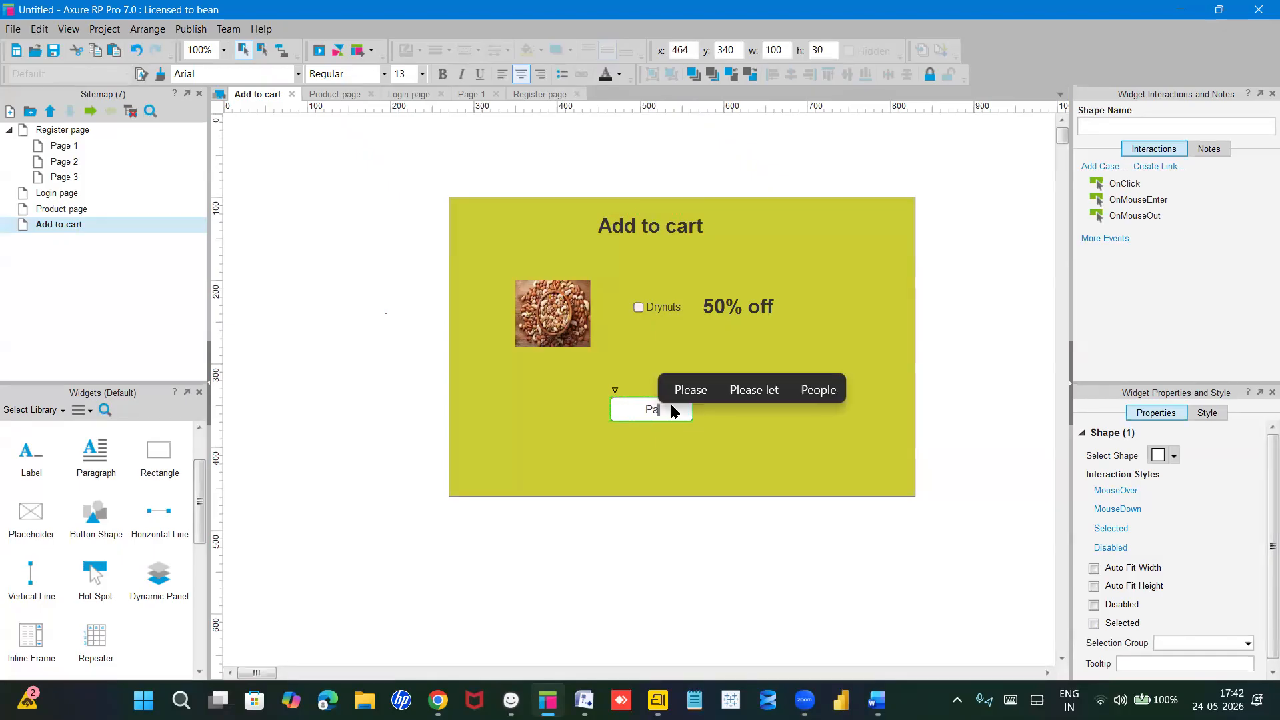
pyautogui.write('yment')
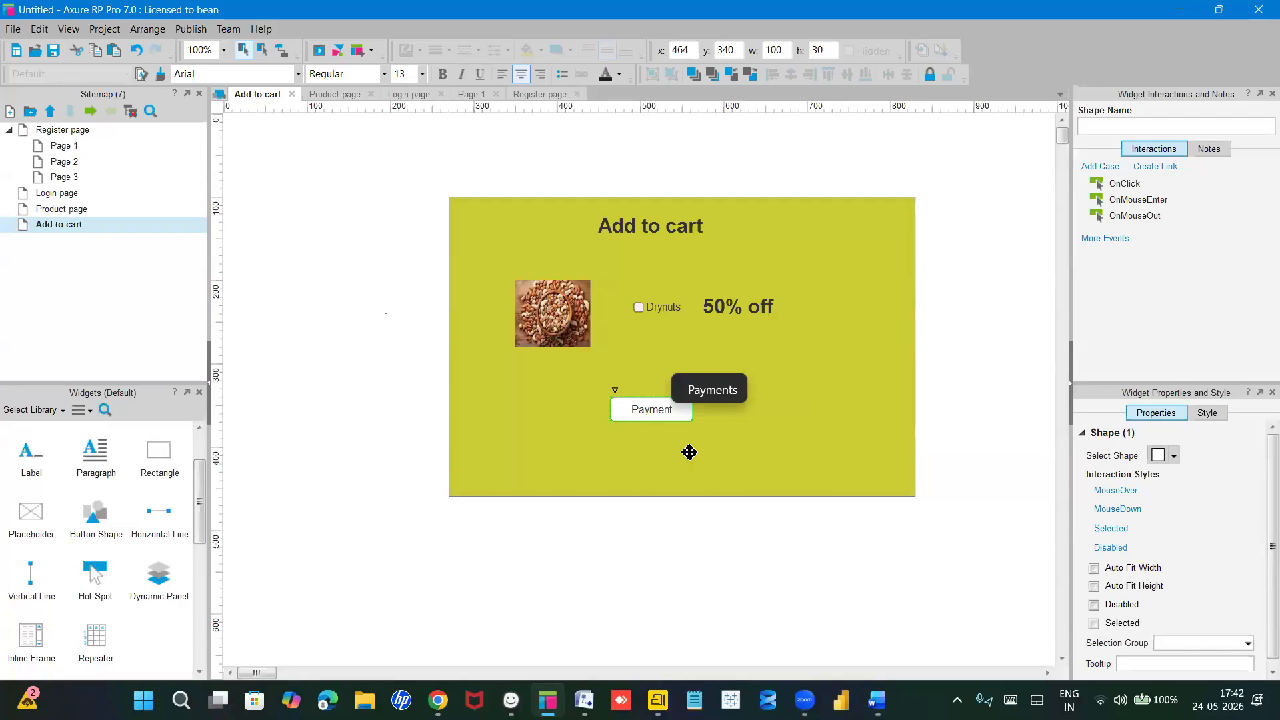
pyautogui.click(458, 387)
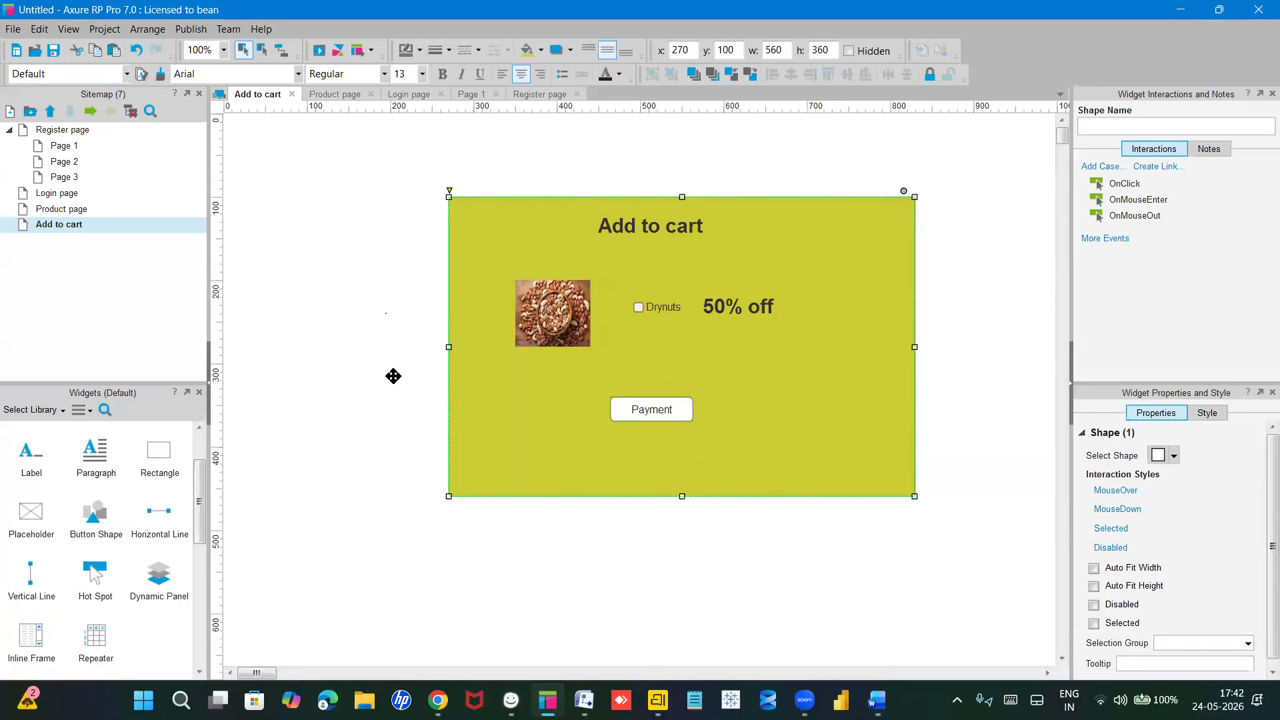
pyautogui.moveTo(81, 211)
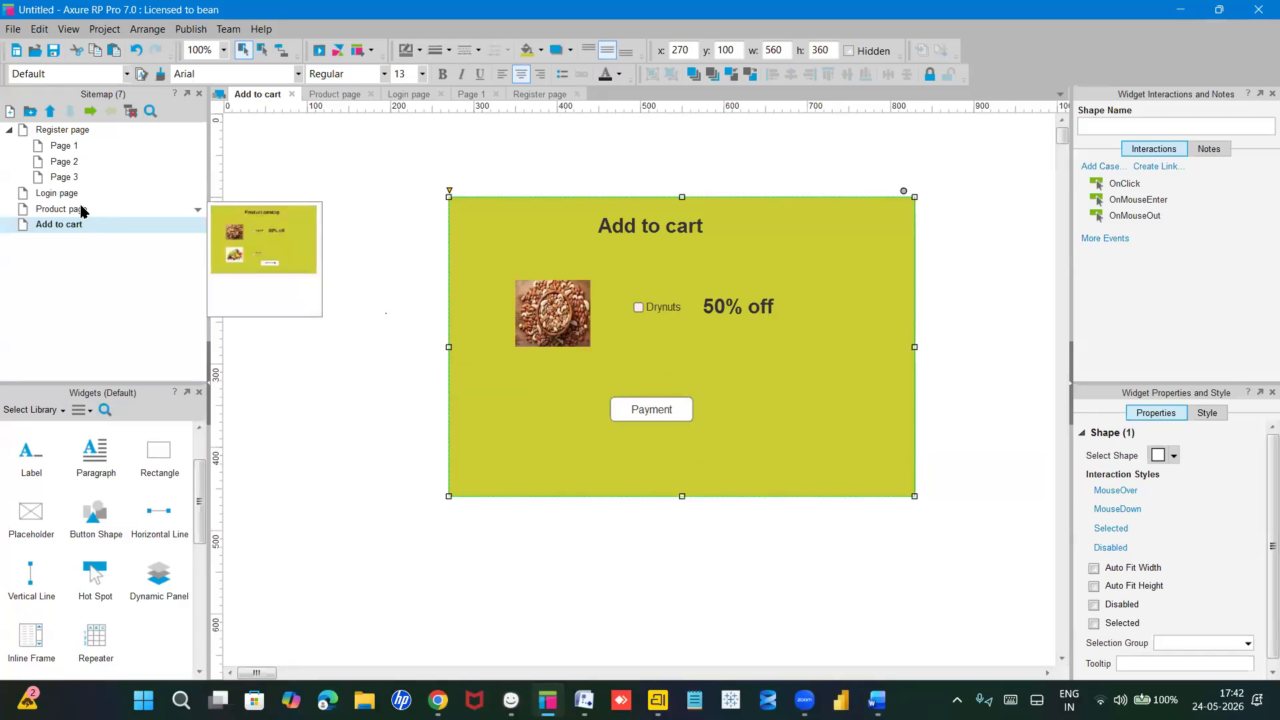
pyautogui.doubleClick(81, 211)
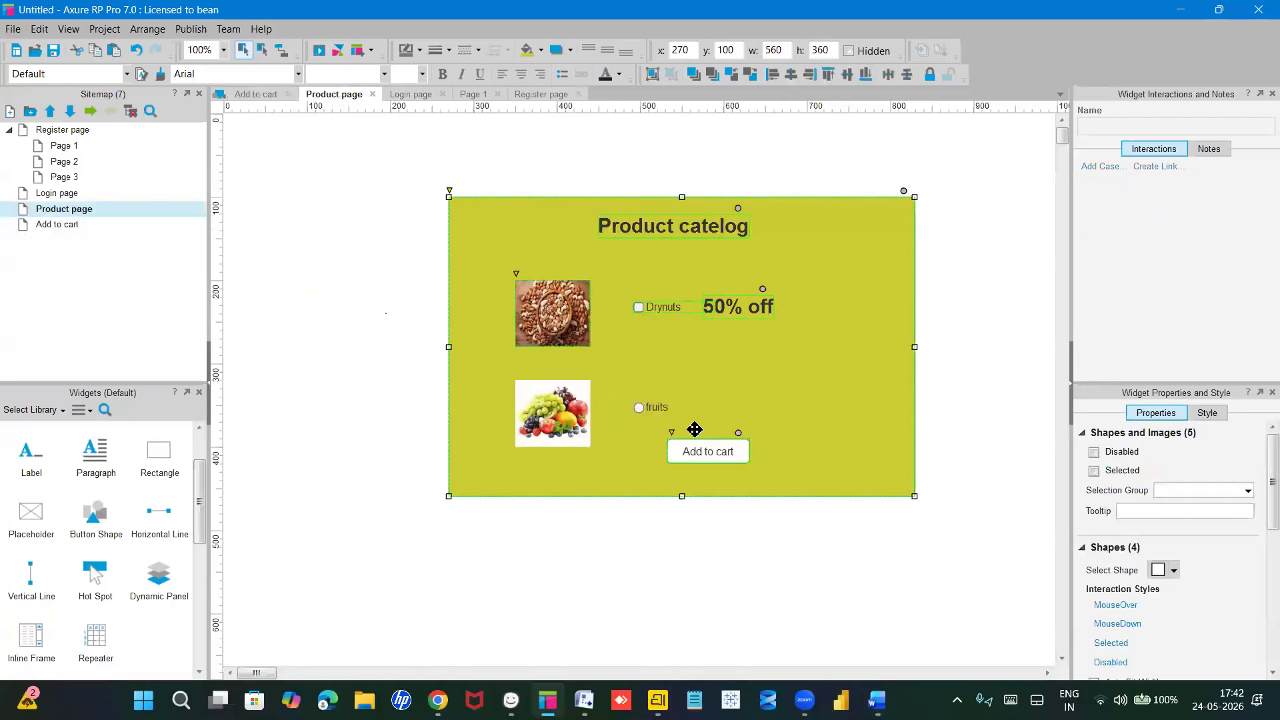
# Step: Link the Product page's Add to cart button to the Add to cart page, then open that page
pyautogui.click(700, 450)
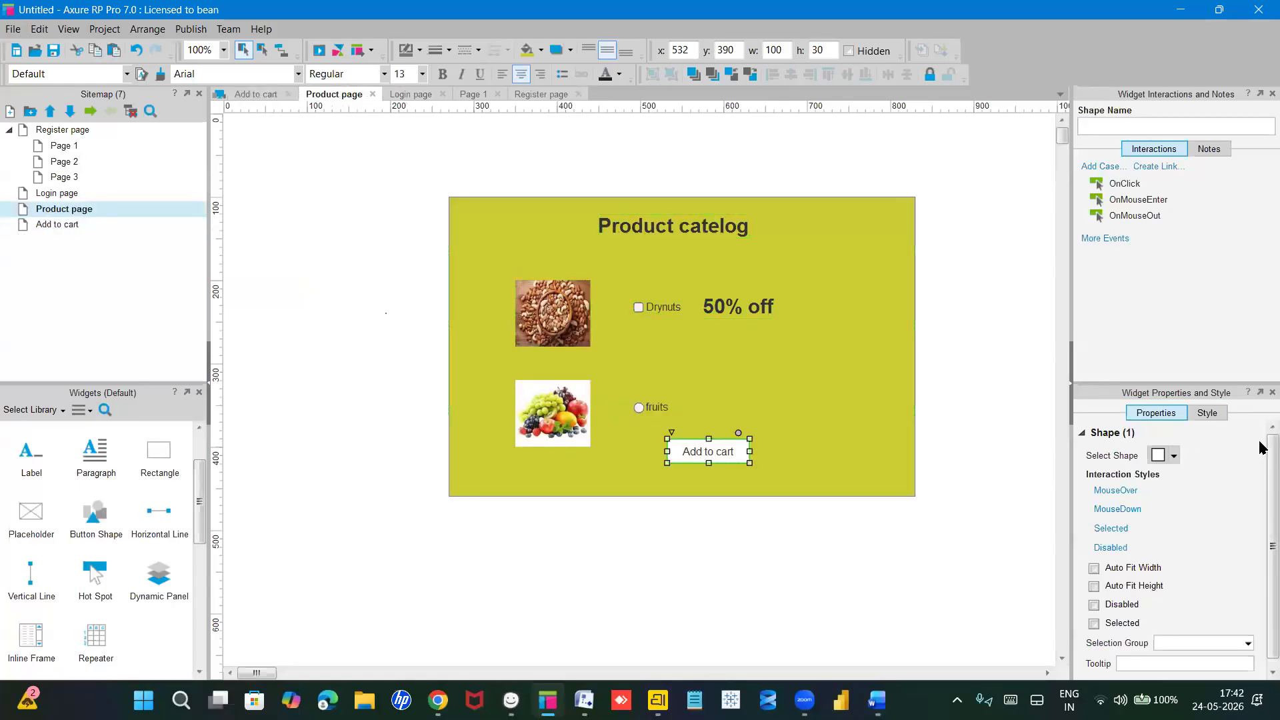
pyautogui.click(1157, 167)
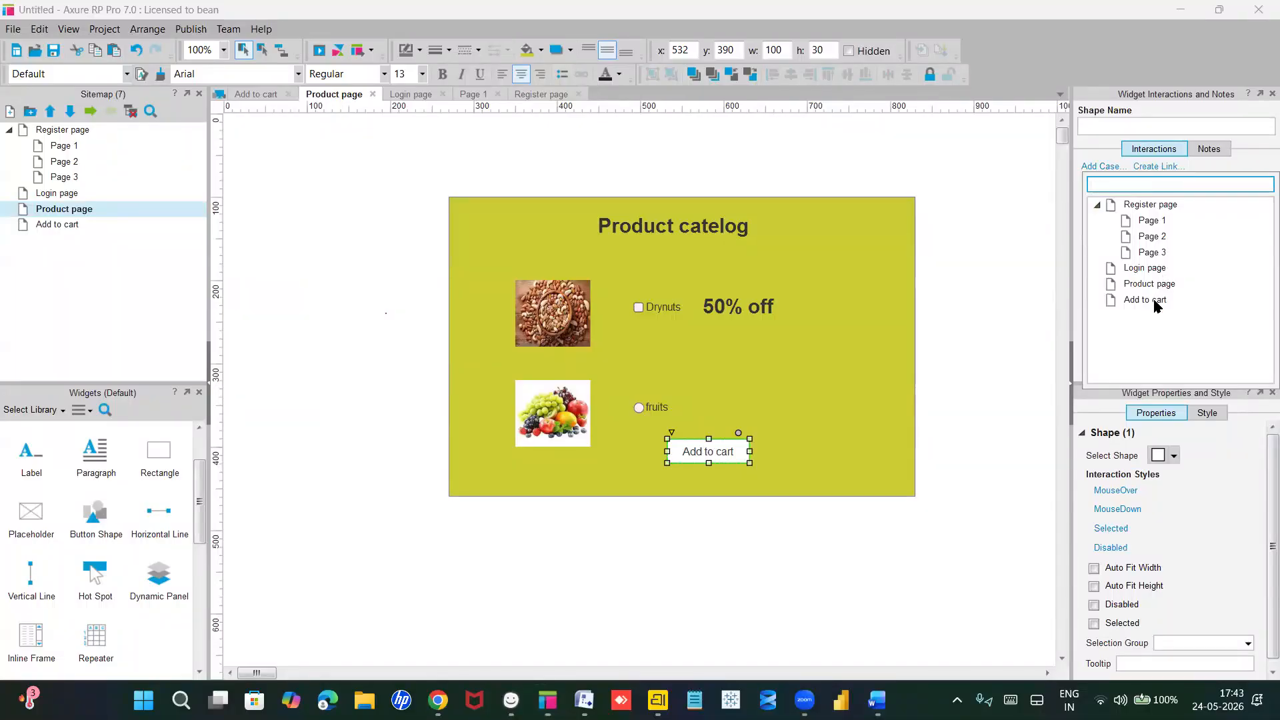
pyautogui.click(1155, 300)
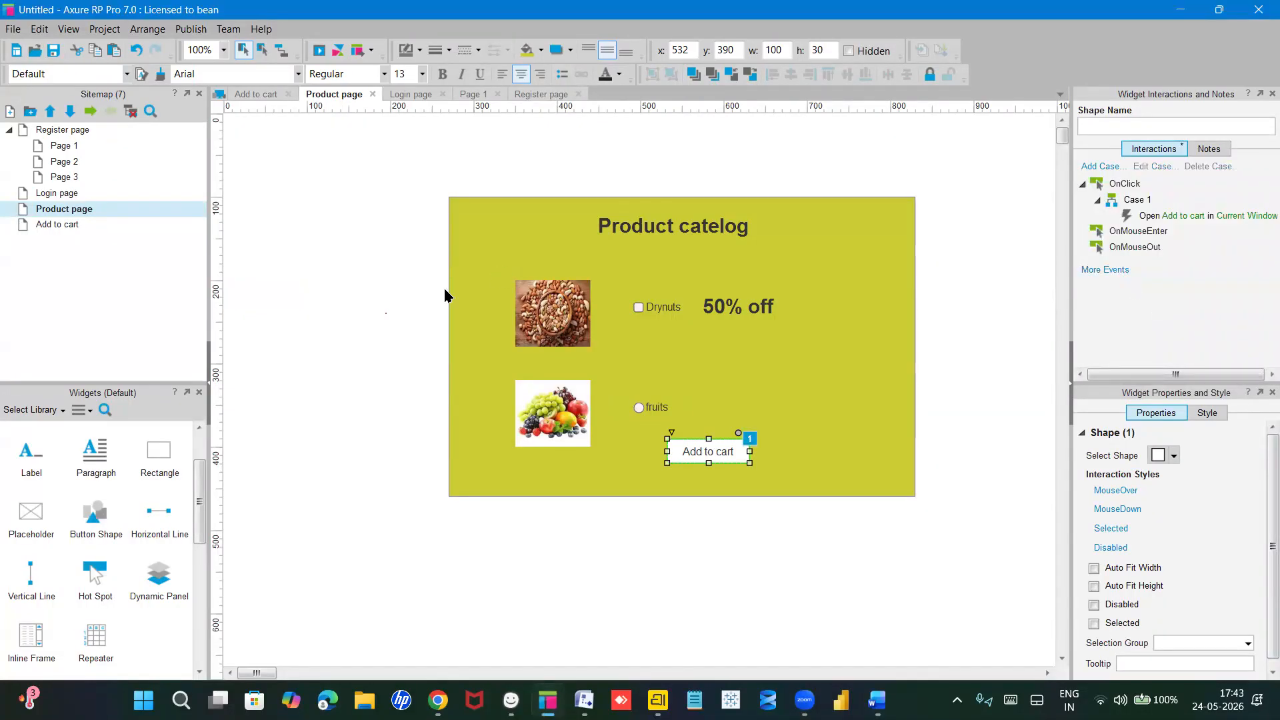
pyautogui.click(67, 226)
pyautogui.doubleClick(68, 226)
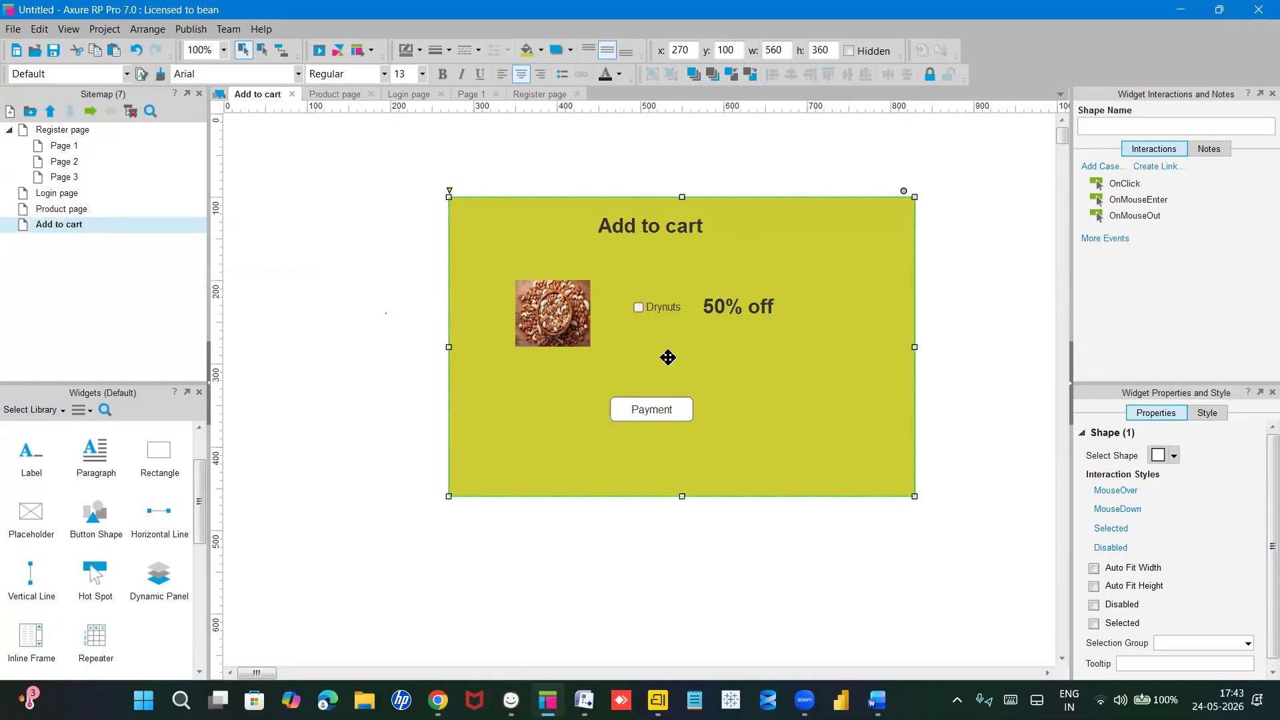
pyautogui.click(95, 250)
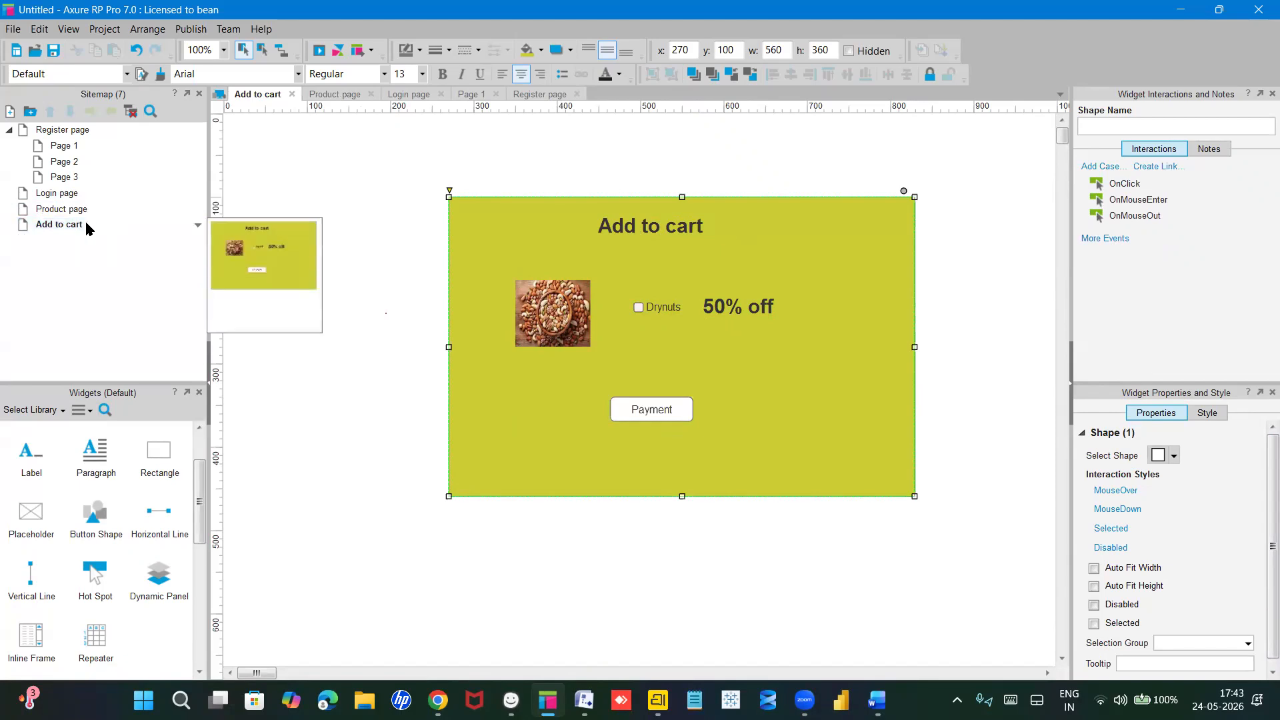
# Step: Add a child page named 'Payment page' under Add to cart and open it
pyautogui.rightClick(73, 230)
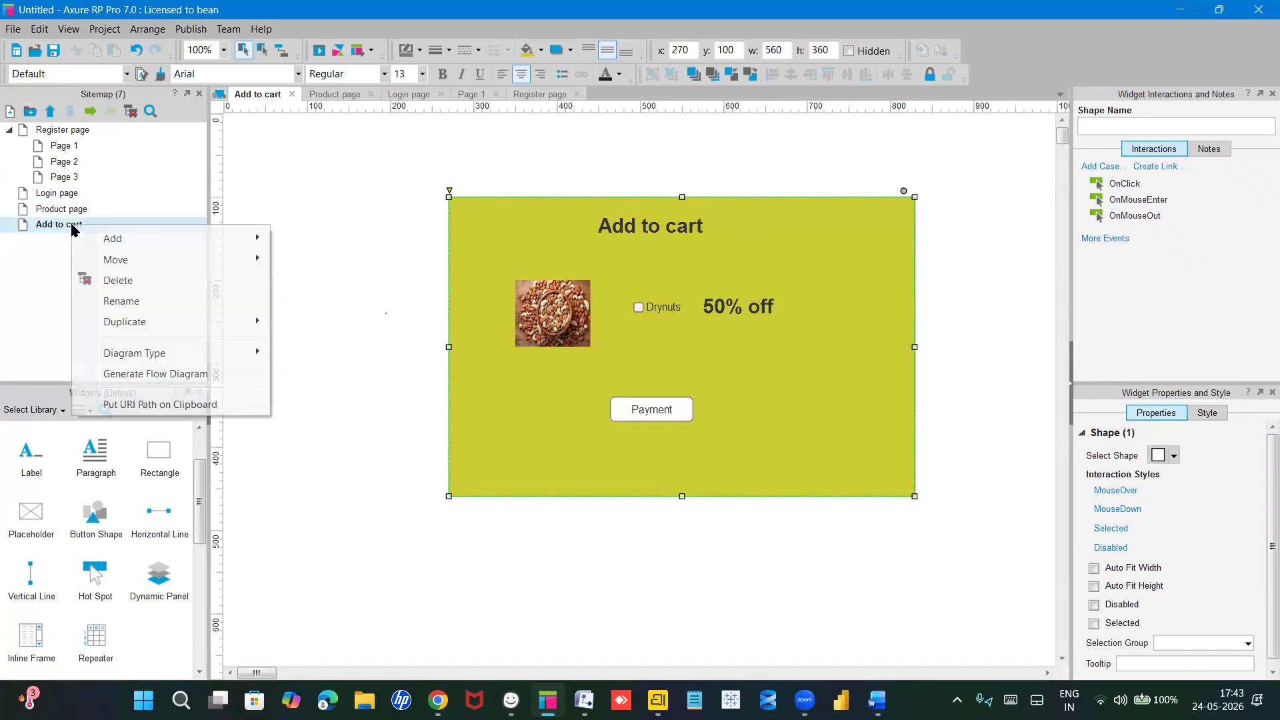
pyautogui.moveTo(94, 238)
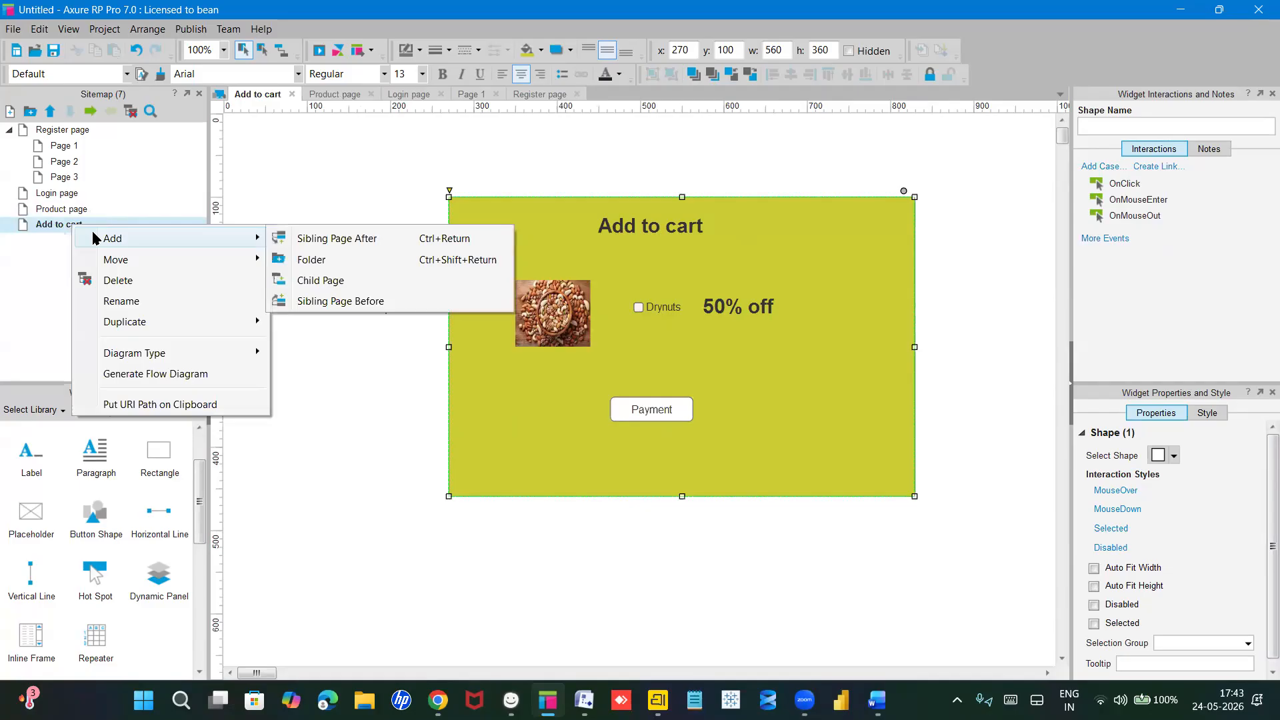
pyautogui.click(319, 290)
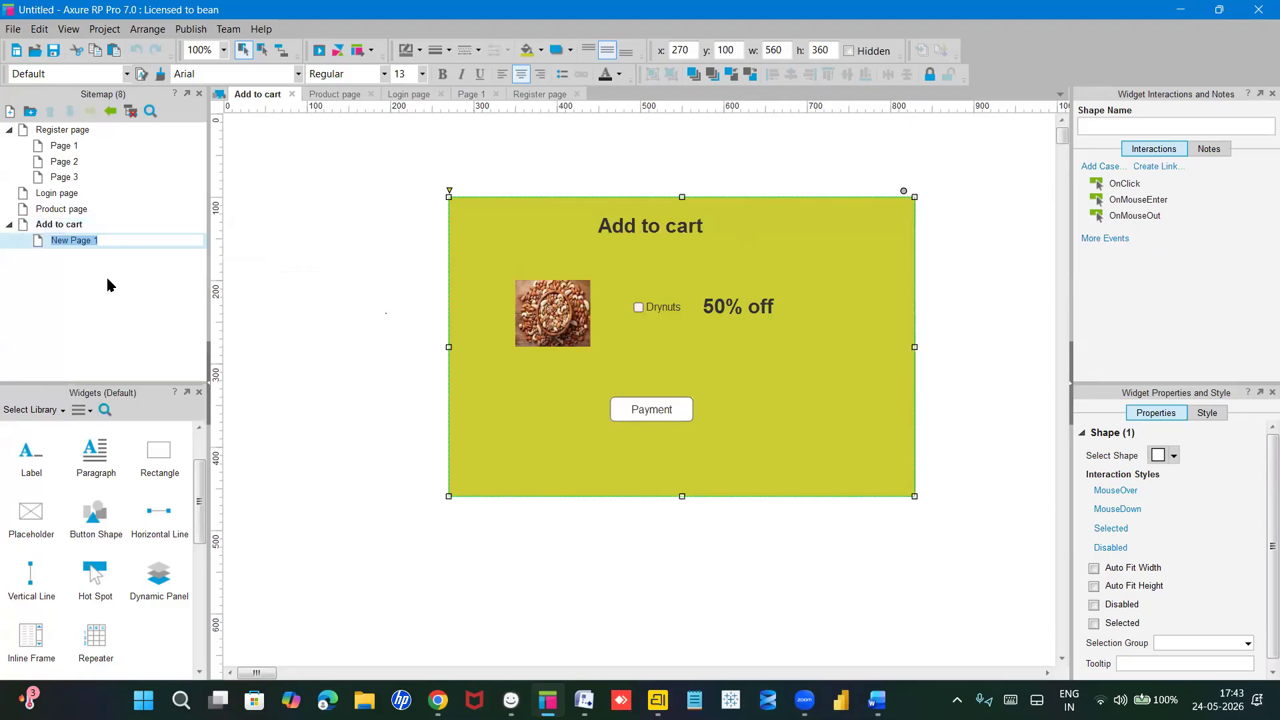
pyautogui.write('Pay')
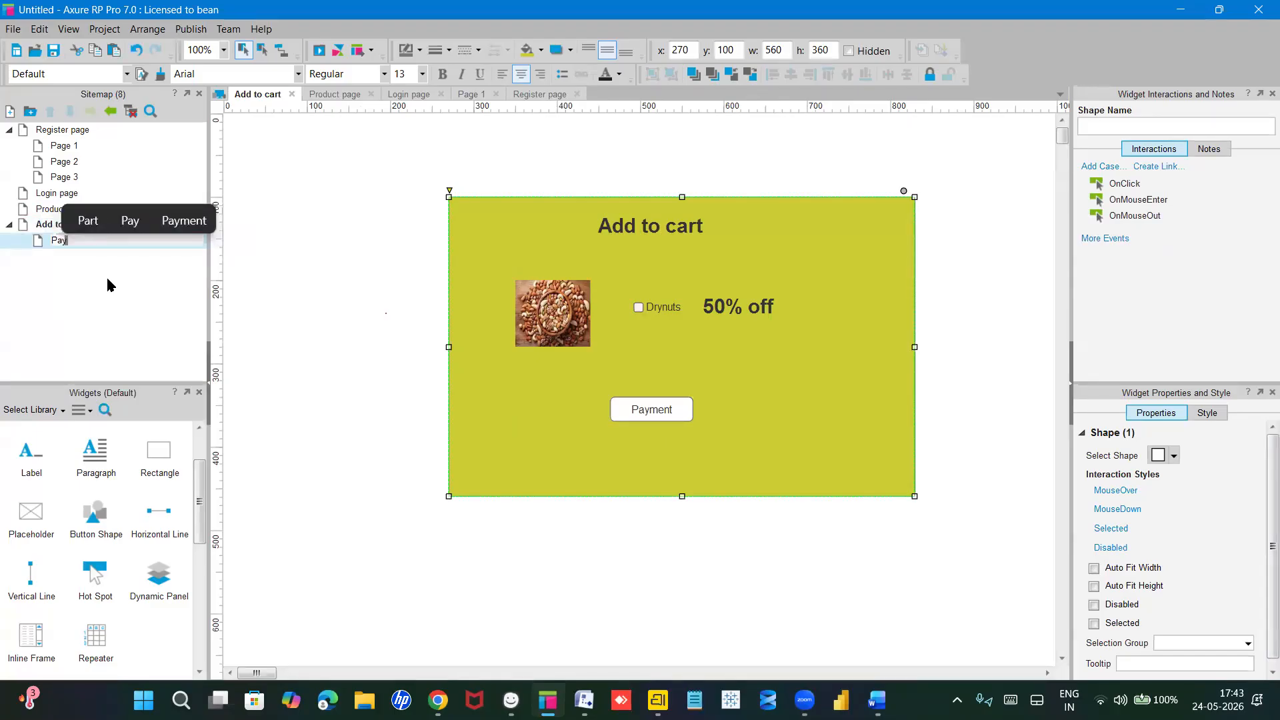
pyautogui.write('ment')
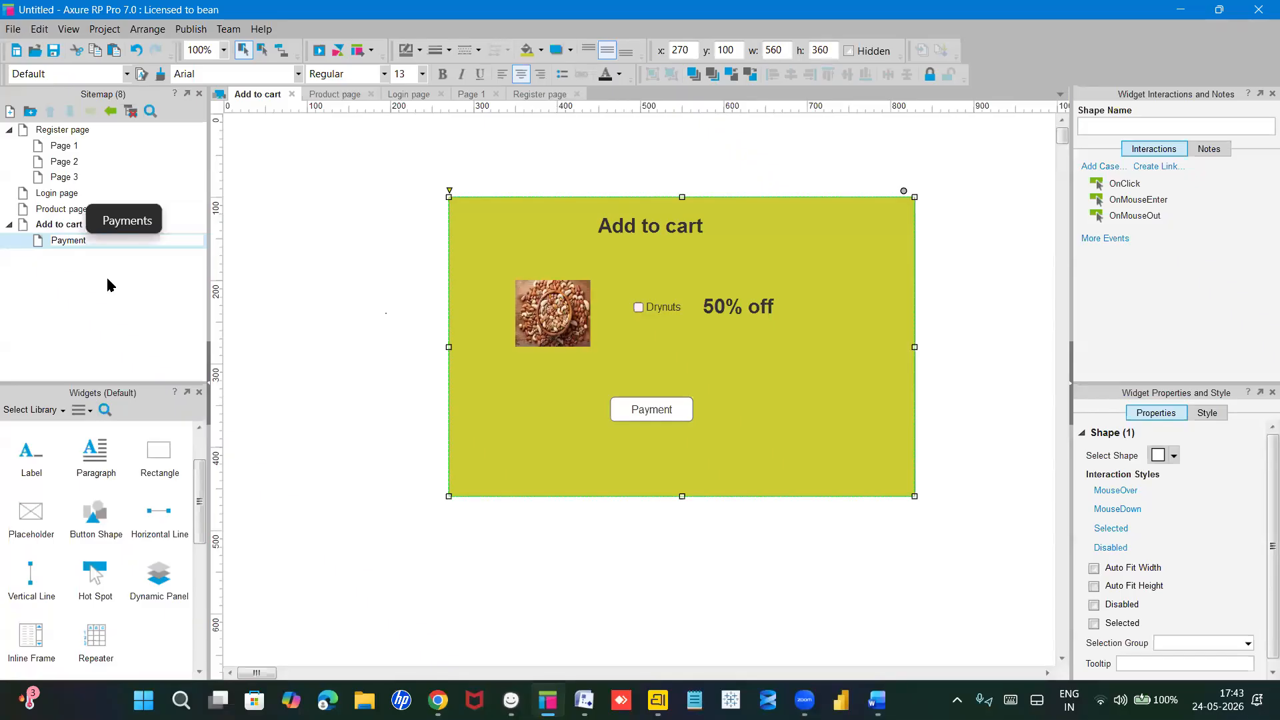
pyautogui.write(' page')
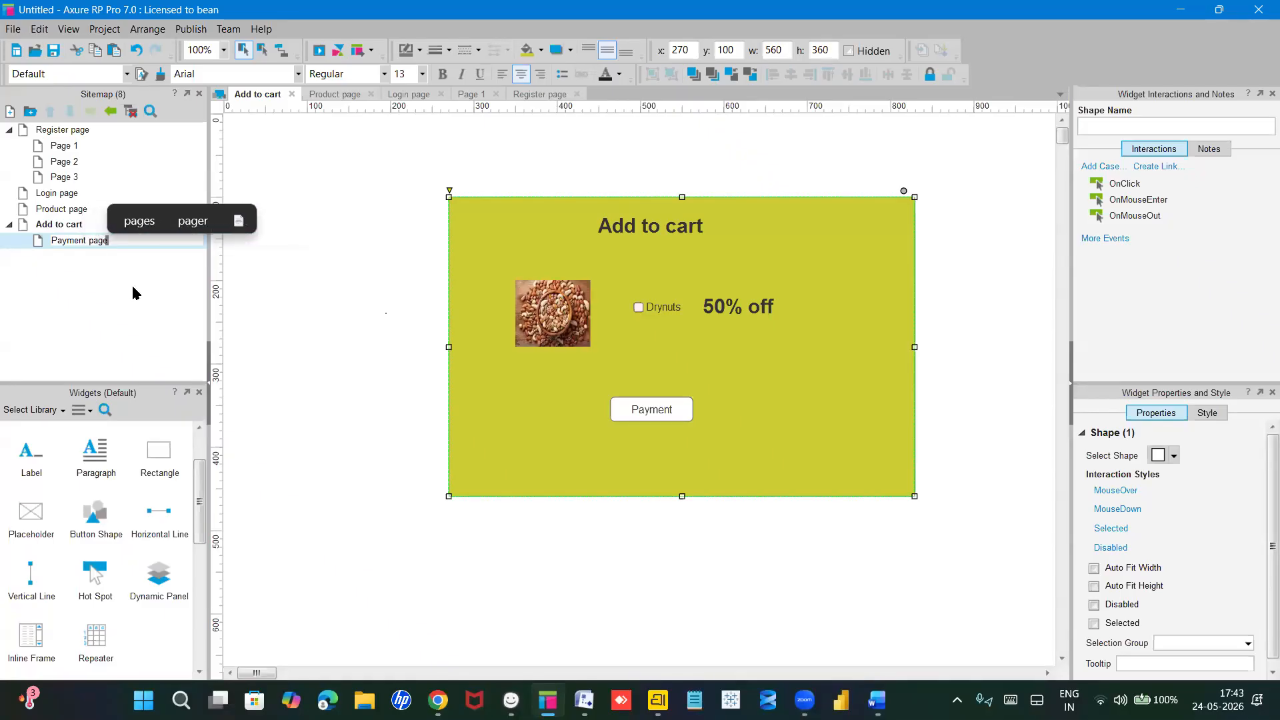
pyautogui.click(265, 331)
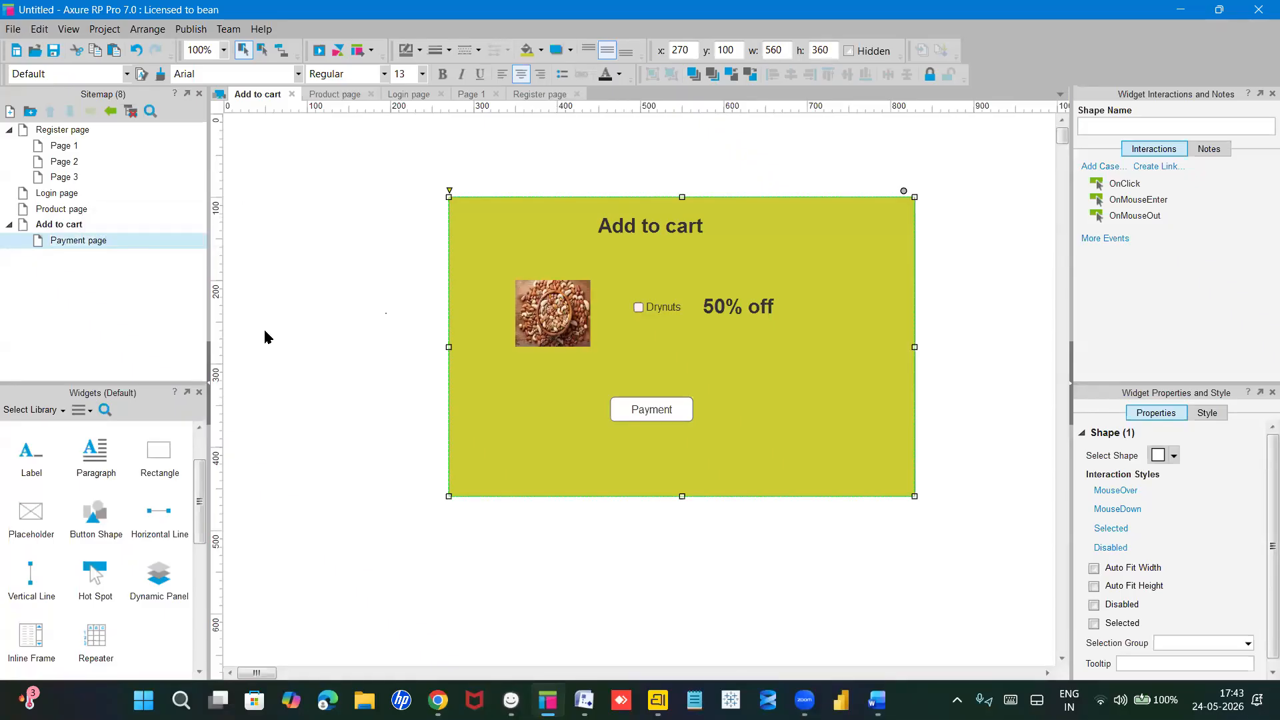
pyautogui.click(98, 242)
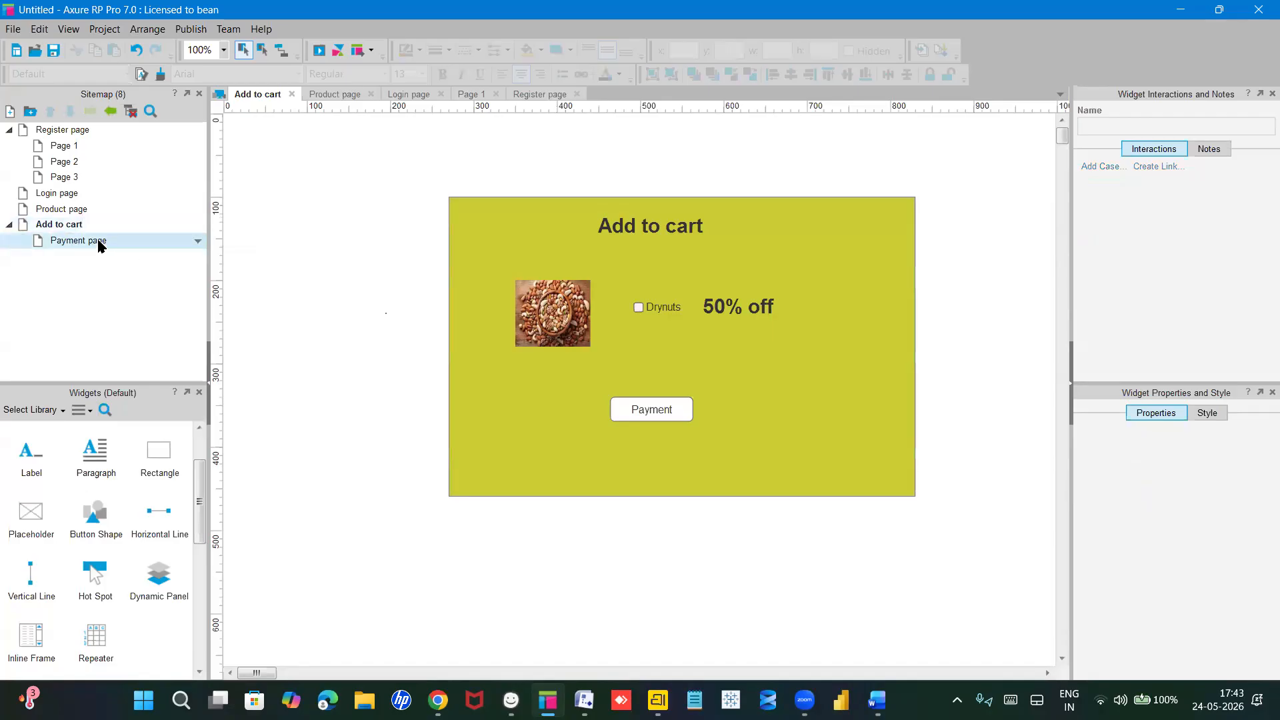
pyautogui.doubleClick(98, 241)
pyautogui.click(520, 273)
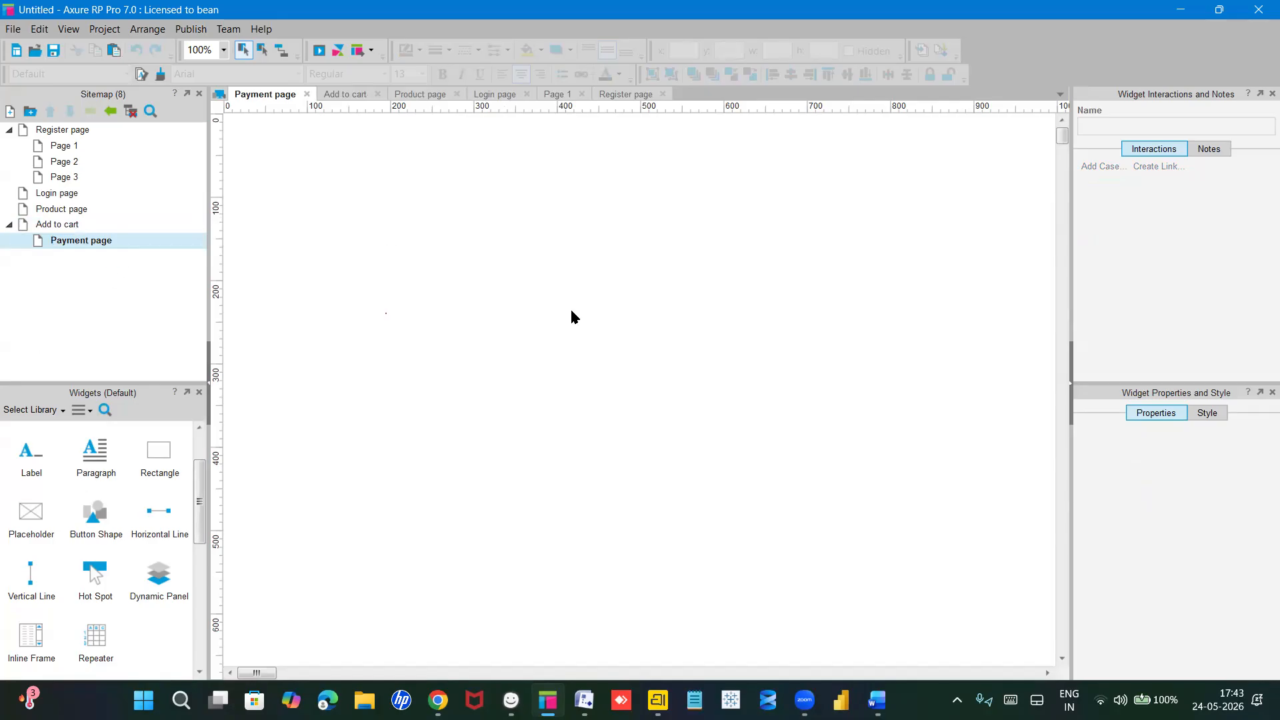
# Step: Paste the copied widgets, delete the image, checkbox and 50% off label, and retitle the heading 'Payment page'
pyautogui.hotkey('ctrl', 'v')
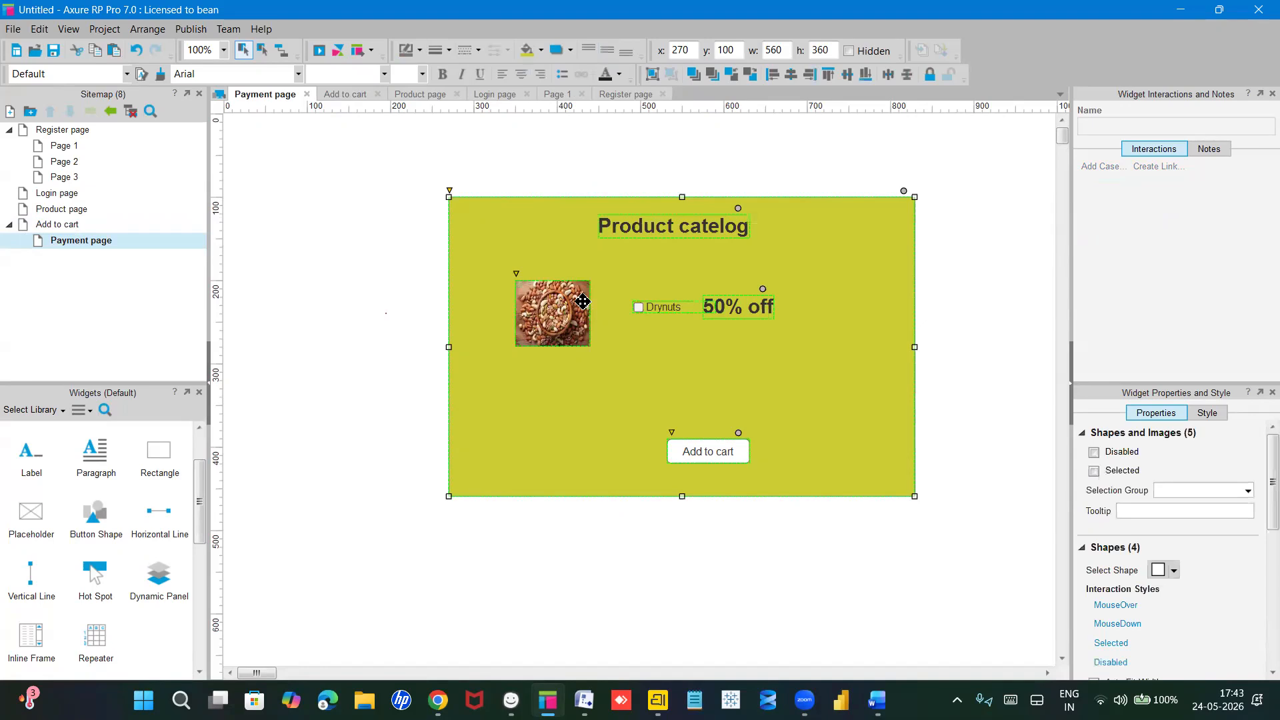
pyautogui.click(583, 302)
pyautogui.press('Delete')
pyautogui.click(650, 308)
pyautogui.press('Delete')
pyautogui.click(732, 298)
pyautogui.press('Delete')
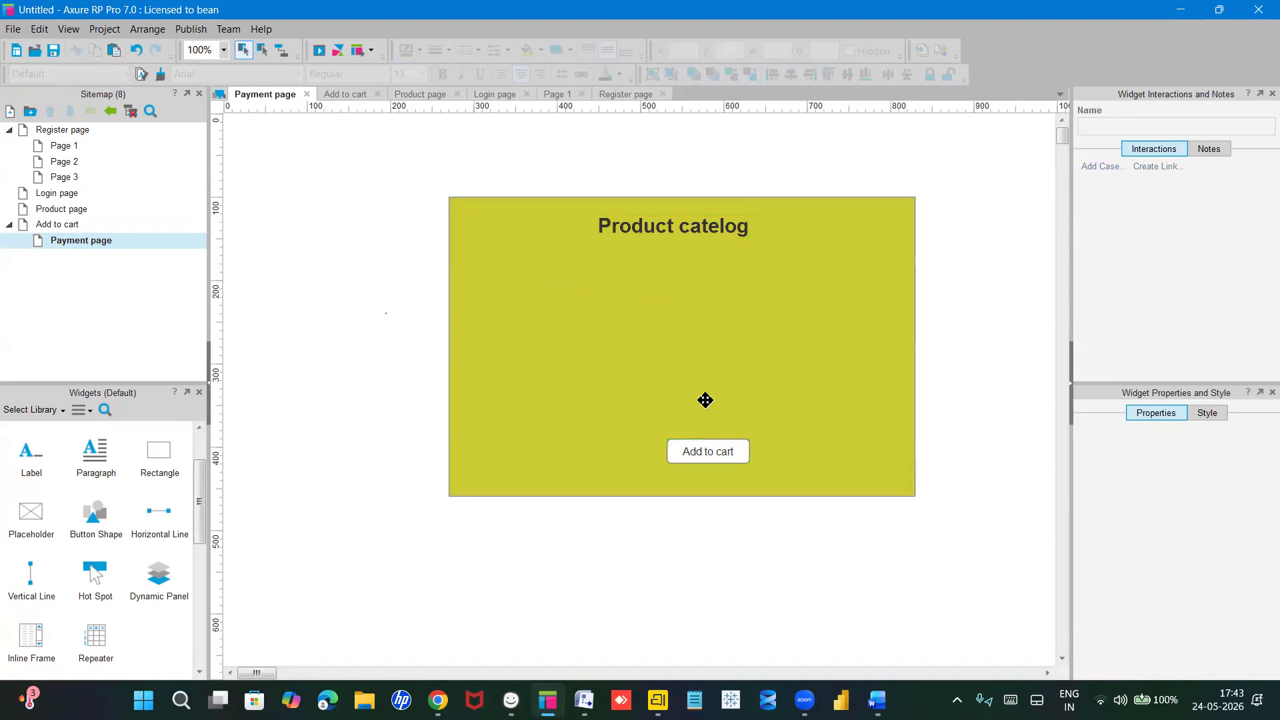
pyautogui.moveTo(677, 443)
pyautogui.mouseDown()
pyautogui.moveTo(667, 427)
pyautogui.moveTo(684, 430)
pyautogui.mouseUp()
pyautogui.doubleClick(650, 228)
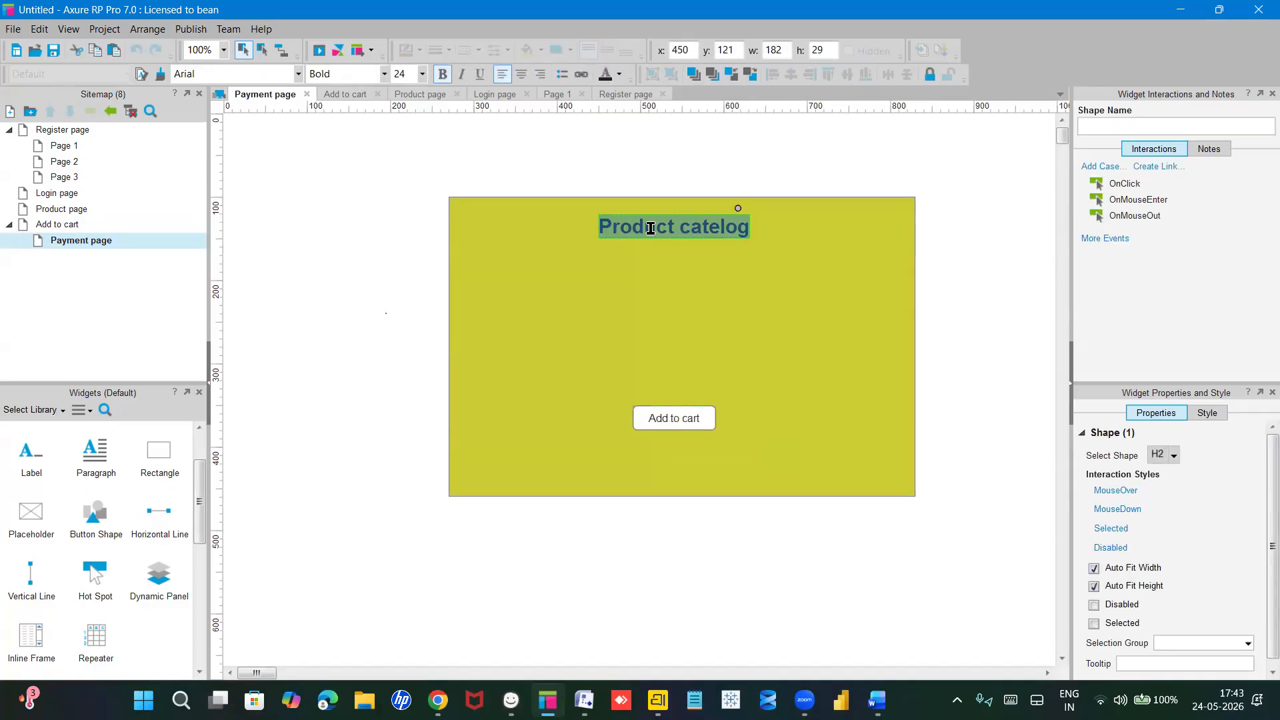
pyautogui.write('Paym')
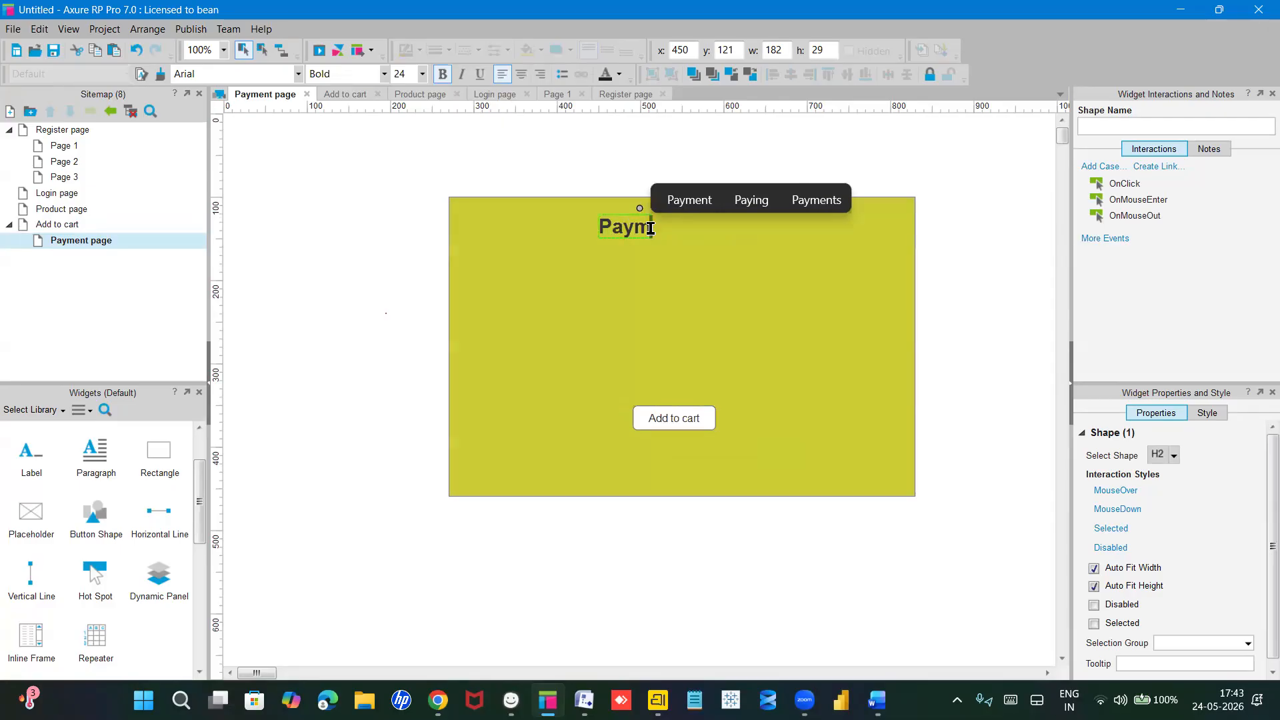
pyautogui.write('ent page')
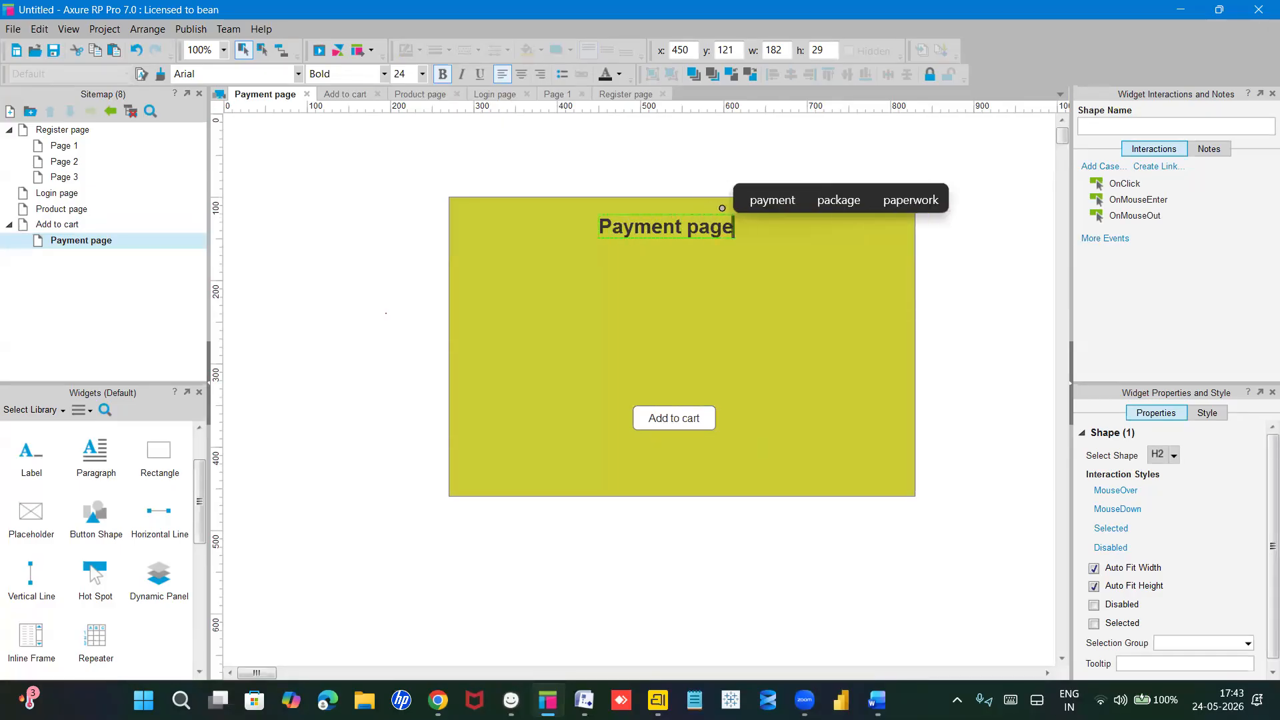
# Step: Add a checkbox labelled 'UPI' below the Payment page title
pyautogui.click(720, 308)
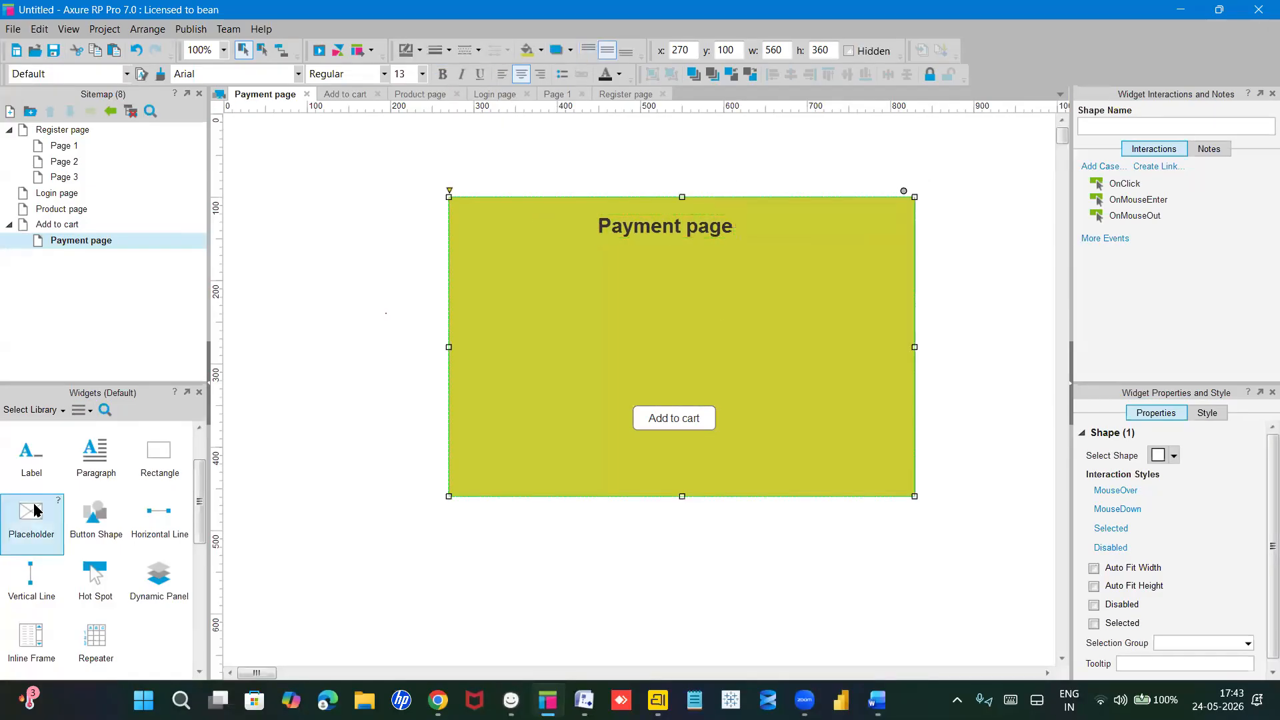
pyautogui.scroll(-1, 34, 510)
pyautogui.scroll(-3, 34, 510)
pyautogui.moveTo(94, 517); pyautogui.dragTo(623, 270)
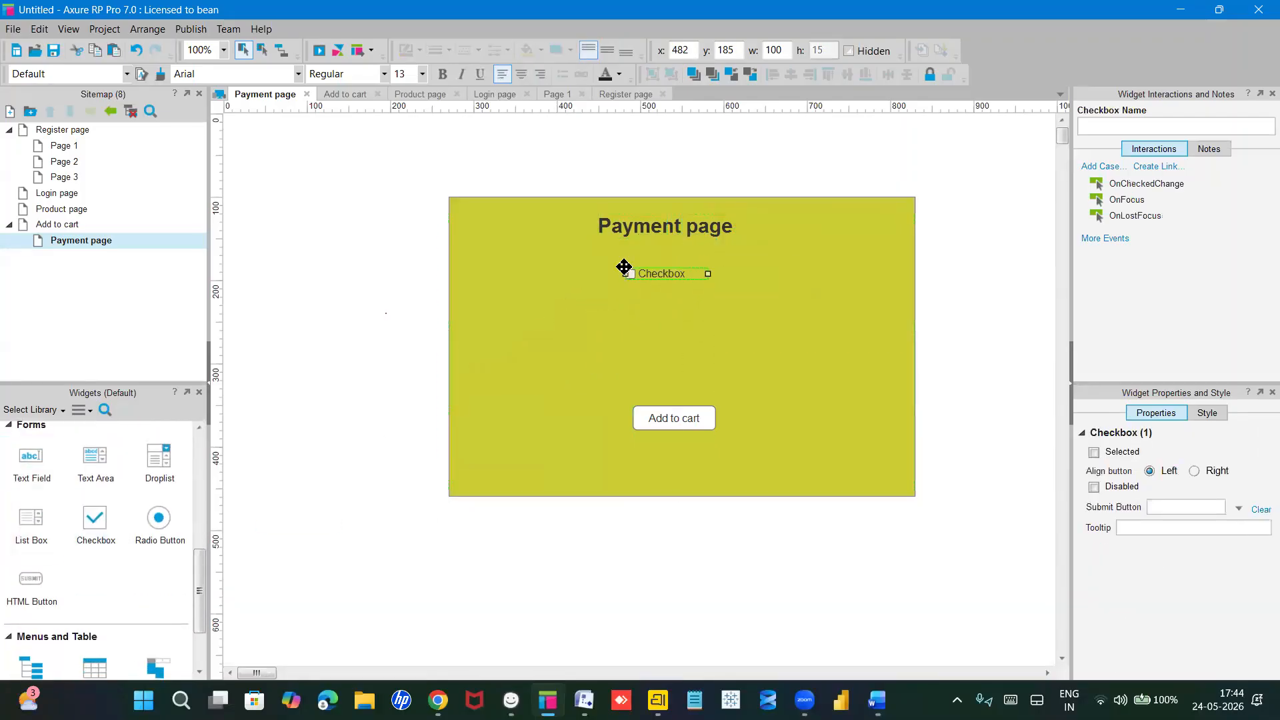
pyautogui.doubleClick(668, 275)
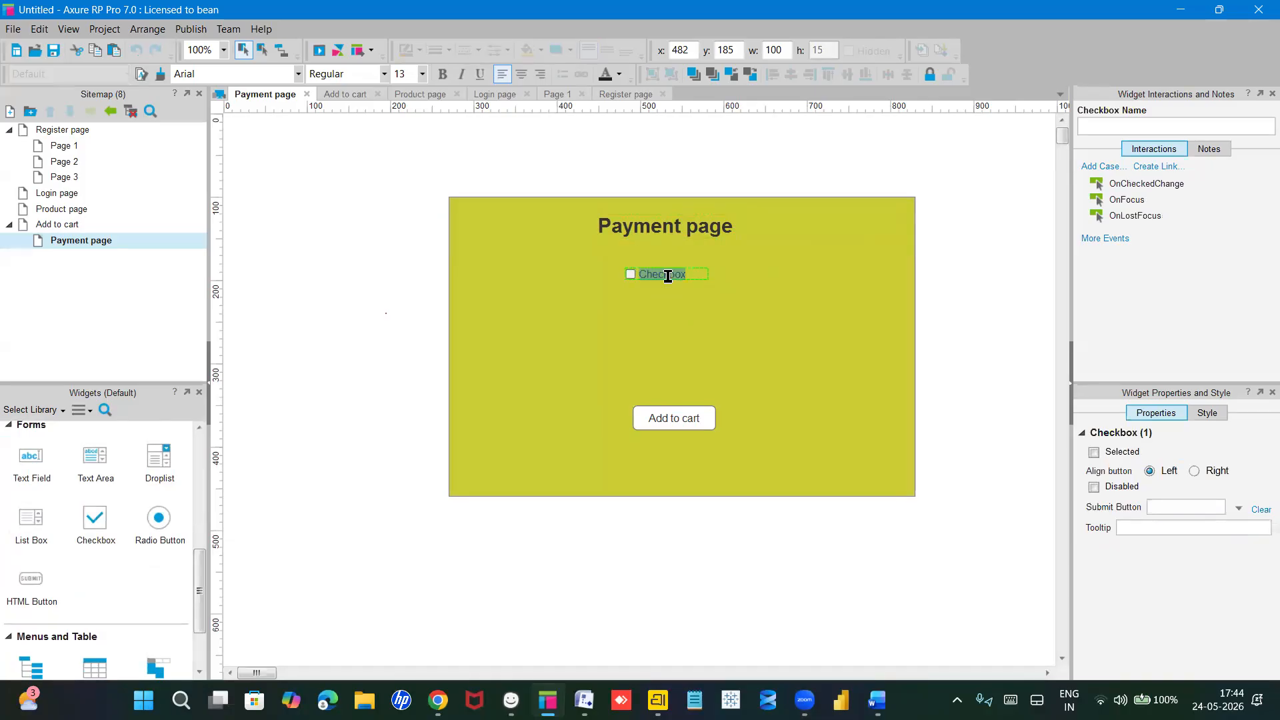
pyautogui.write('UP')
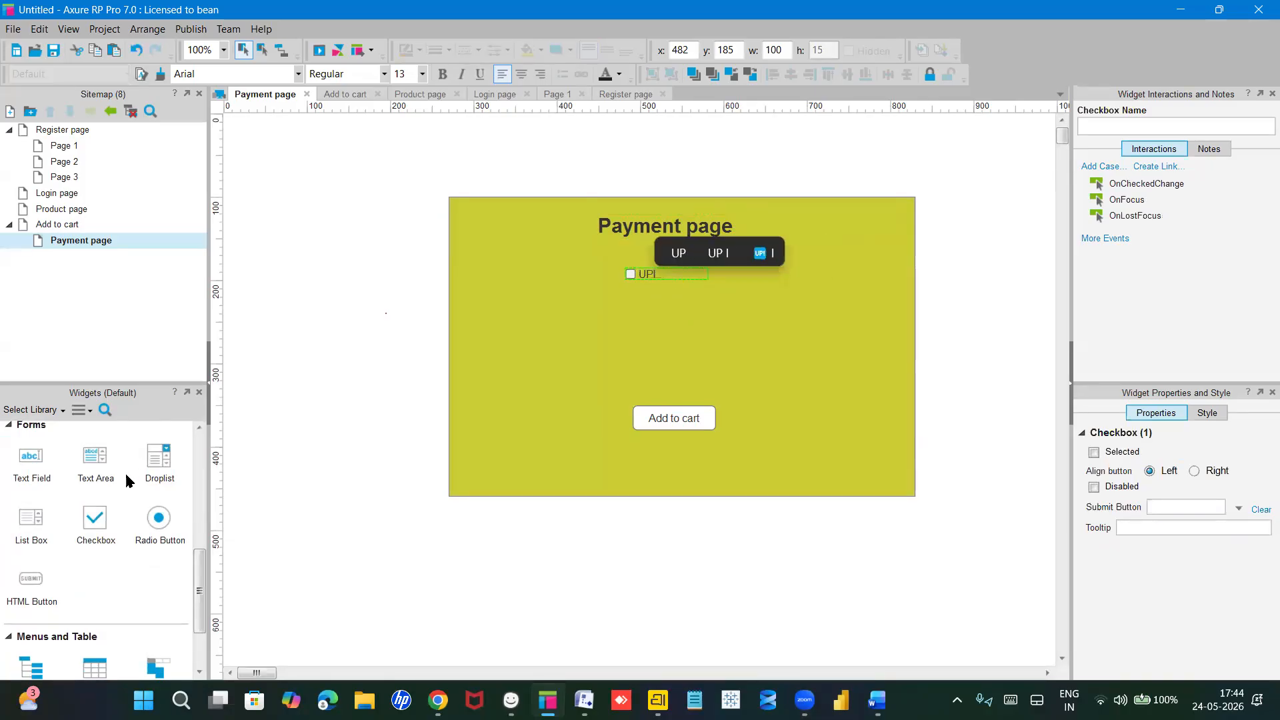
pyautogui.write('I')
# Step: Add a radio button labelled 'COD' below the UPI checkbox
pyautogui.moveTo(150, 525); pyautogui.dragTo(626, 308)
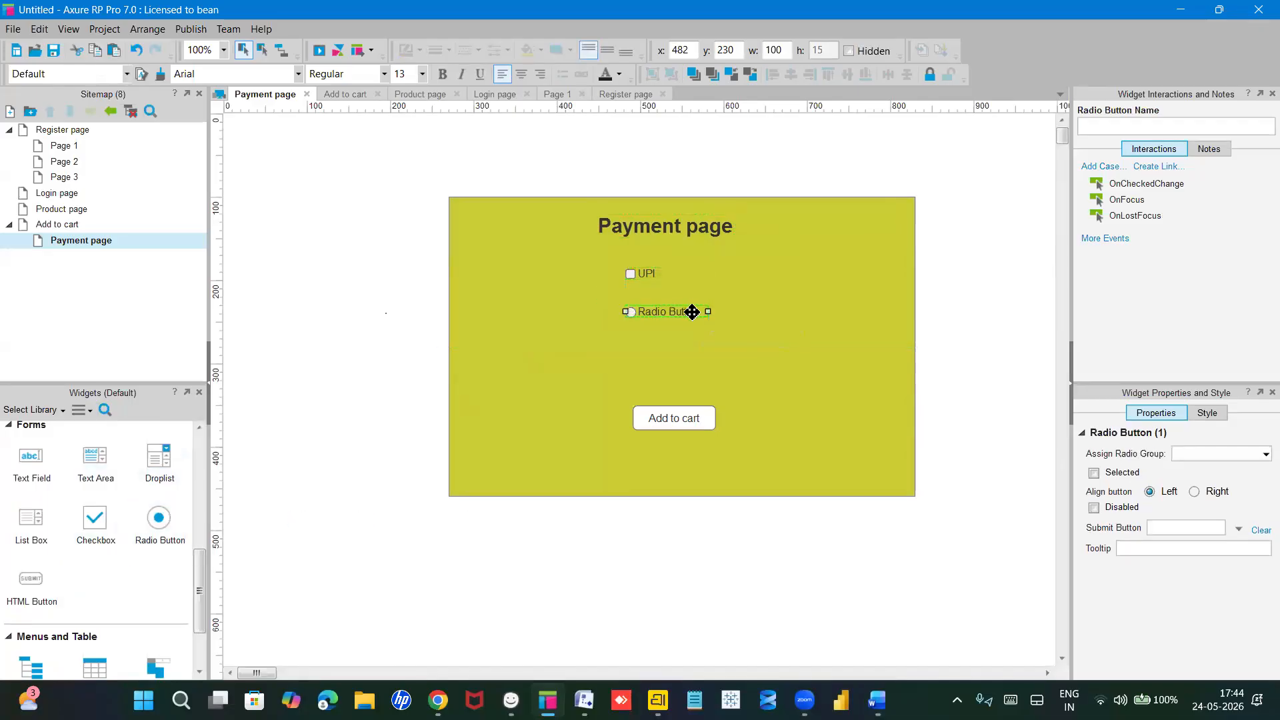
pyautogui.doubleClick(683, 317)
pyautogui.write('C')
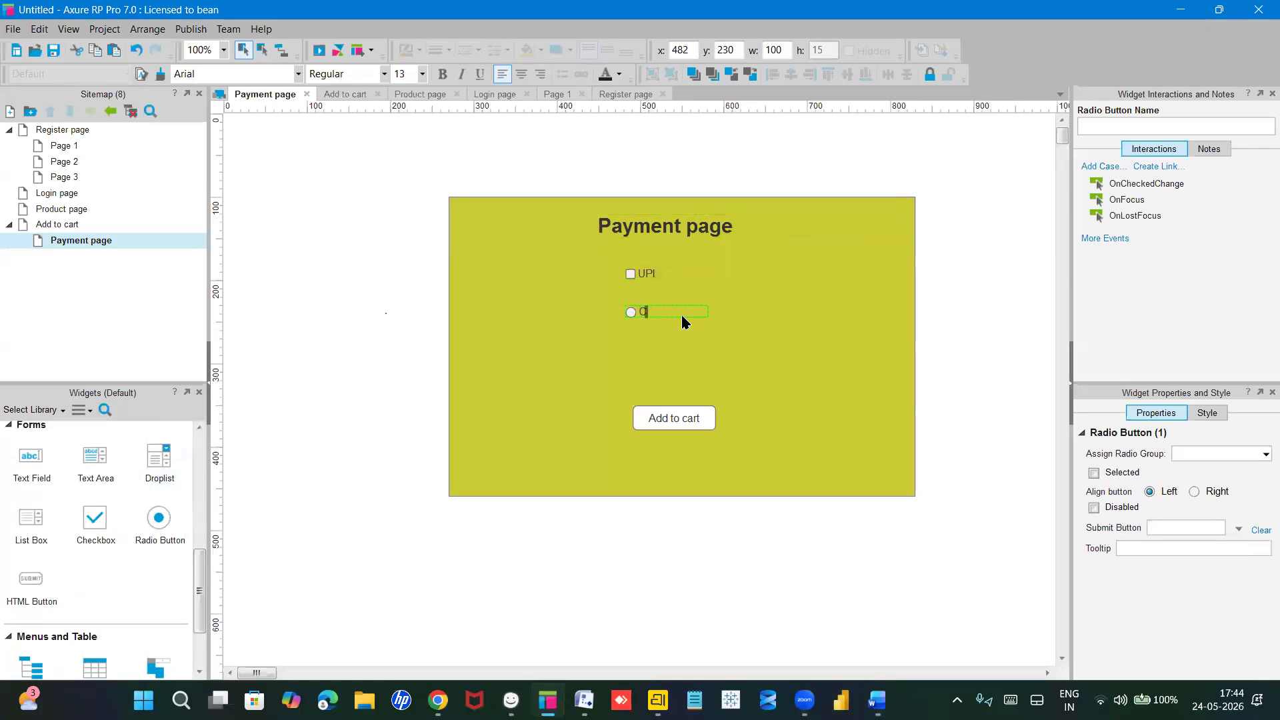
pyautogui.write('OD')
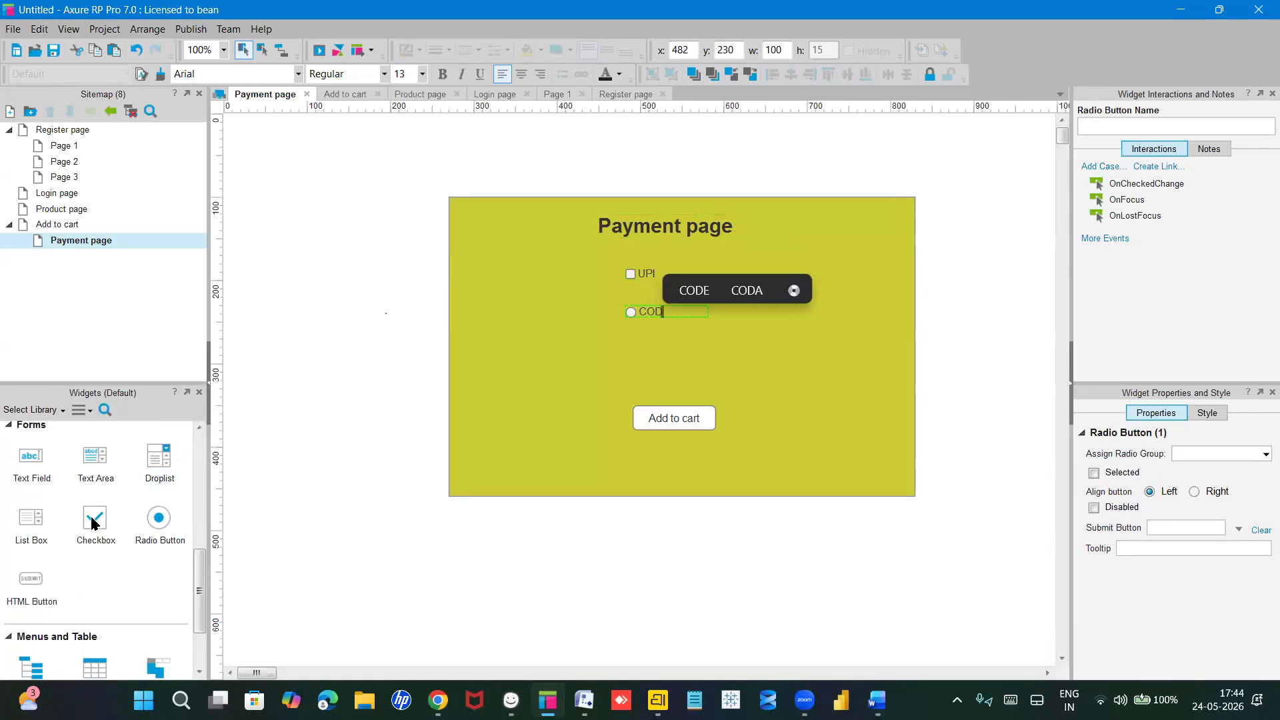
pyautogui.scroll(-6, 61, 490)
pyautogui.scroll(5, 62, 490)
pyautogui.scroll(7, 62, 490)
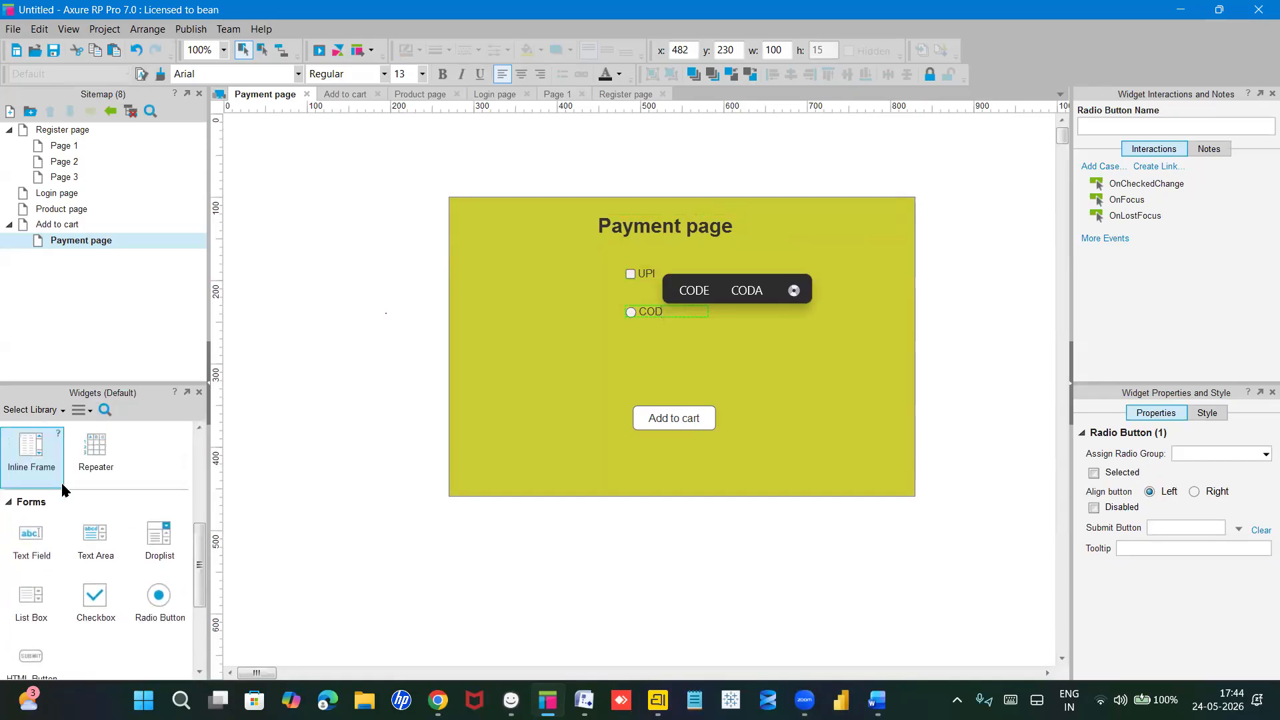
pyautogui.scroll(7, 62, 490)
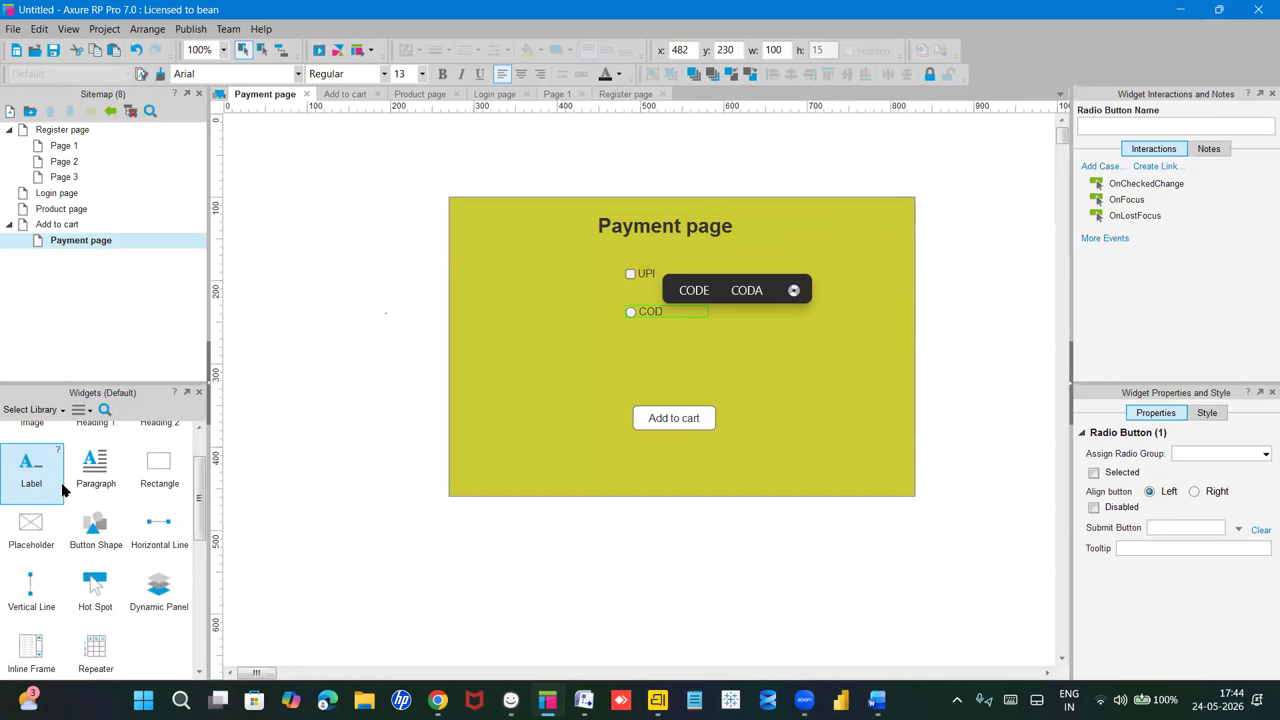
pyautogui.scroll(2, 62, 490)
pyautogui.scroll(-7, 62, 490)
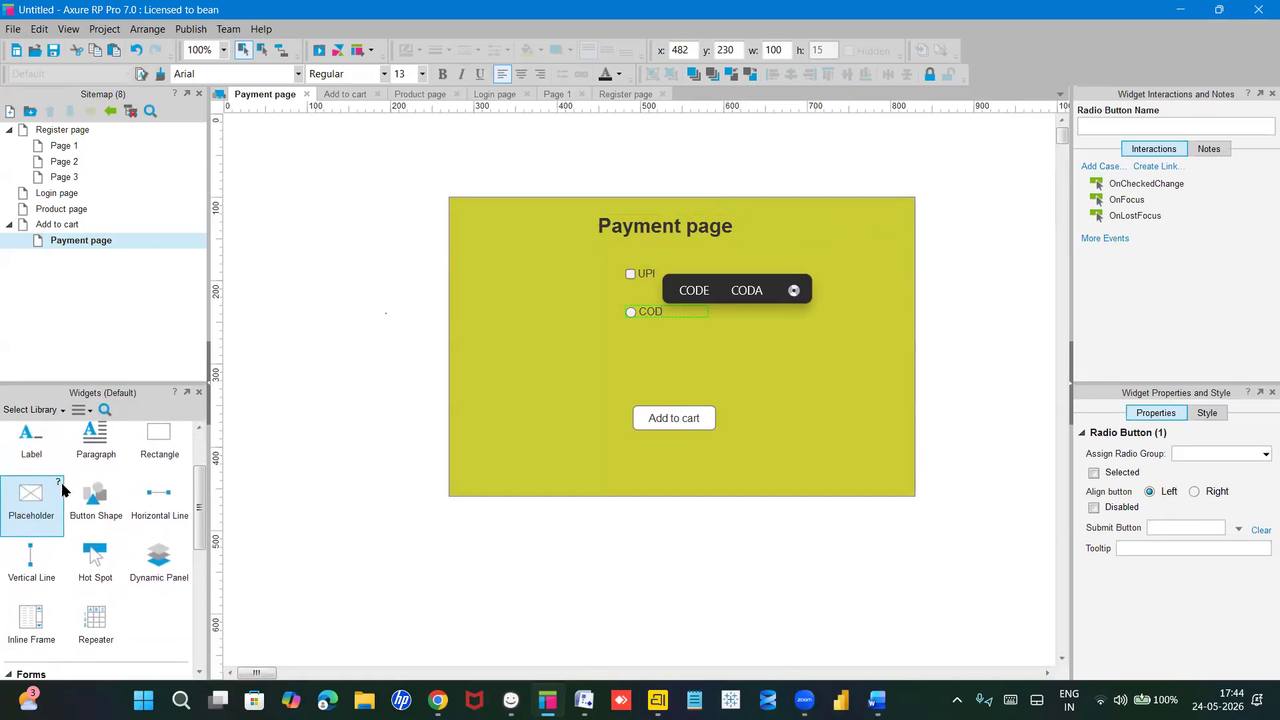
pyautogui.scroll(-4, 62, 490)
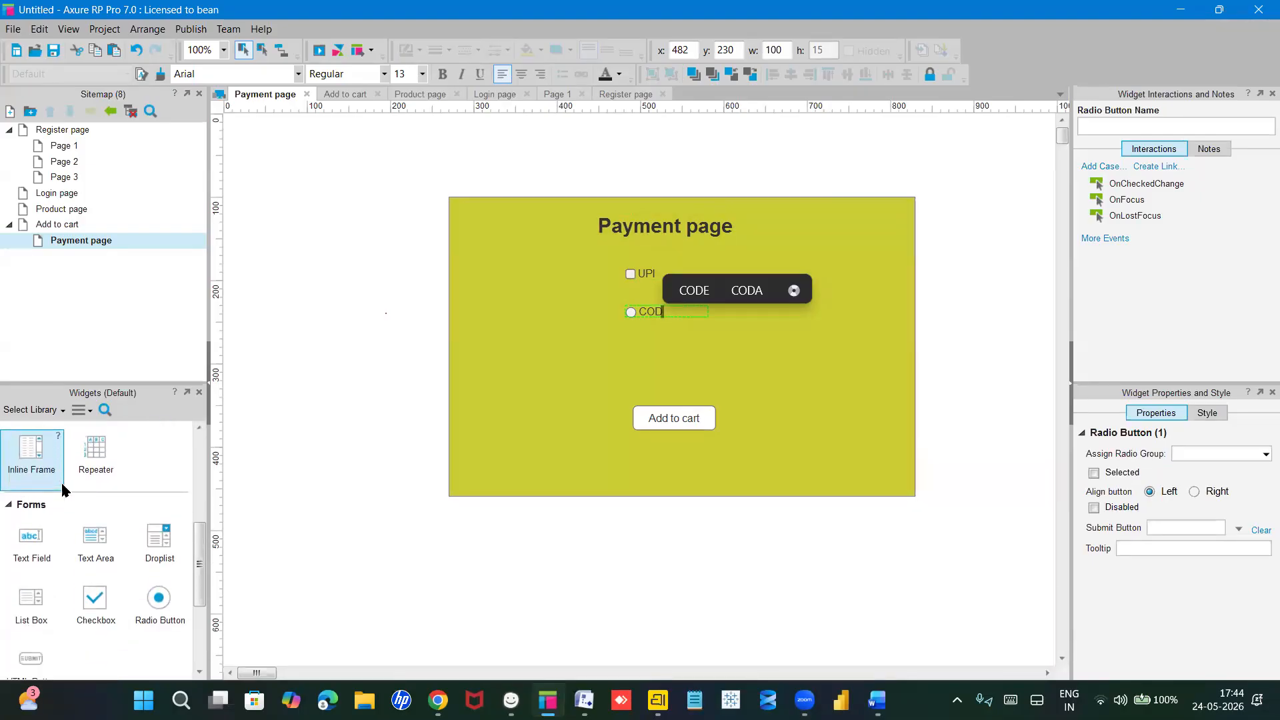
pyautogui.scroll(-2, 62, 490)
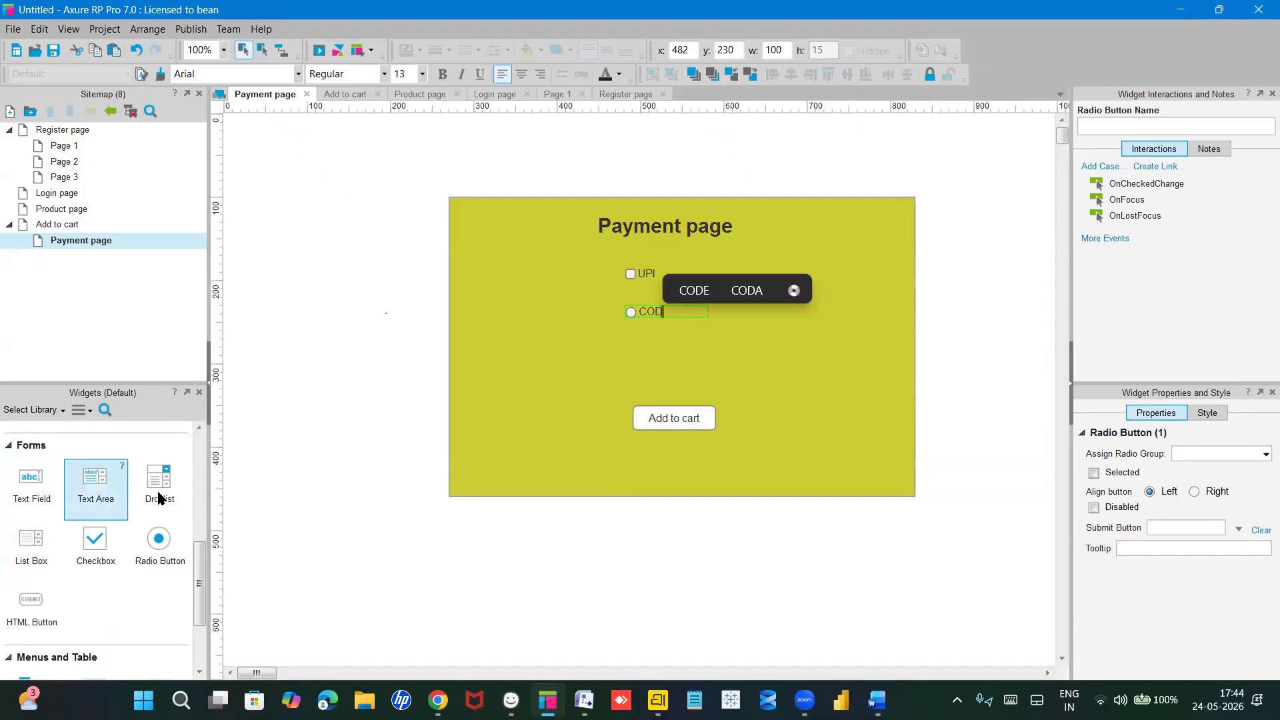
# Step: Place a droplist below COD and name its first option 'Wallet'
pyautogui.moveTo(162, 485); pyautogui.dragTo(626, 346)
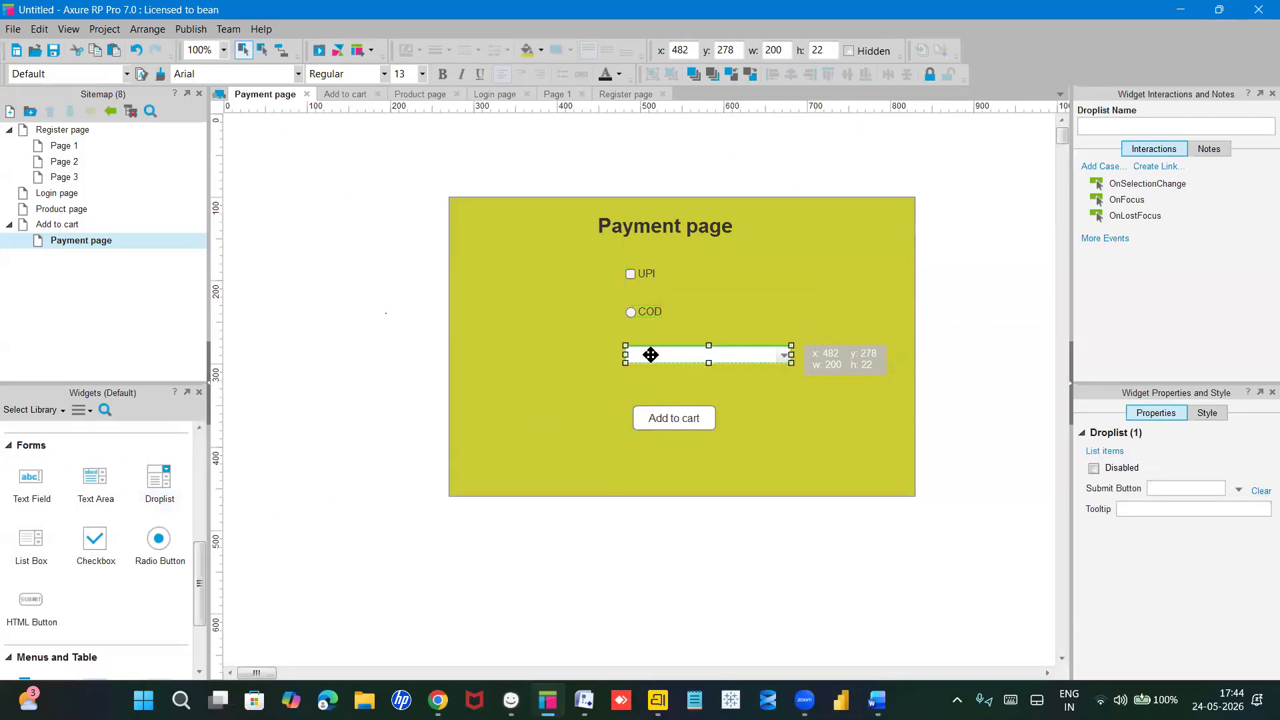
pyautogui.doubleClick(652, 357)
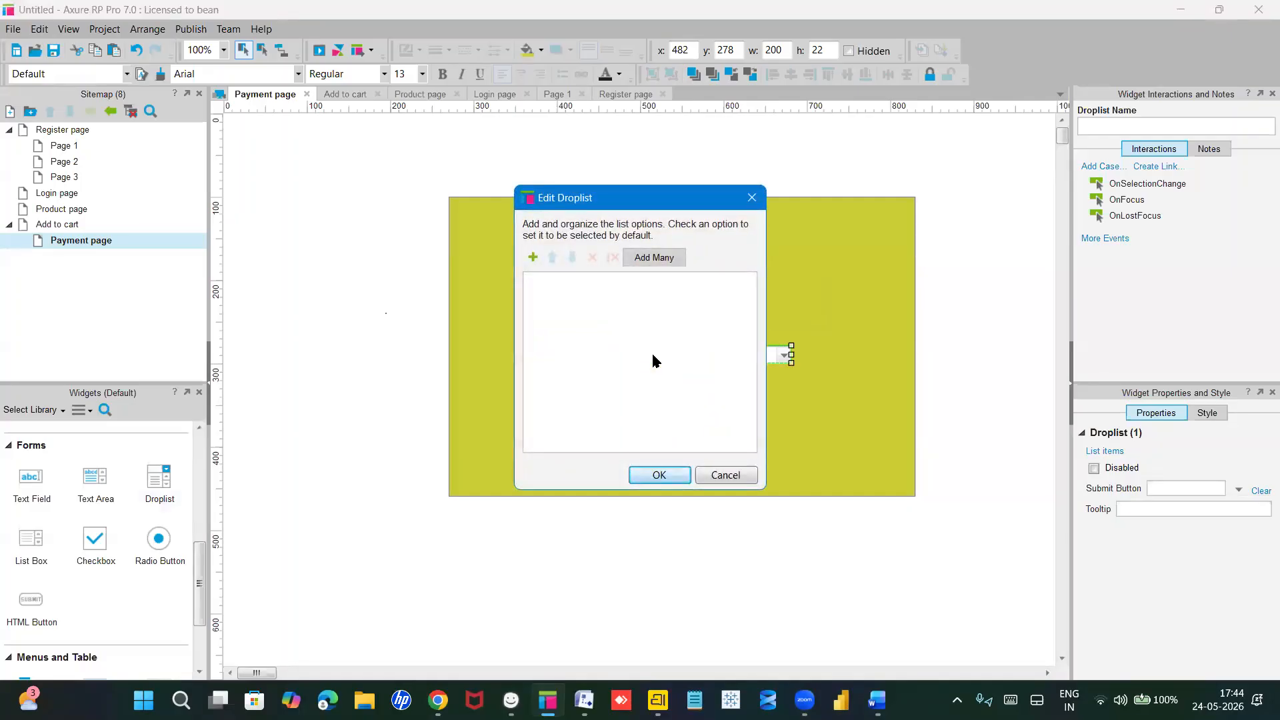
pyautogui.click(532, 257)
pyautogui.doubleClick(555, 283)
pyautogui.doubleClick(583, 282)
pyautogui.moveTo(565, 284); pyautogui.dragTo(543, 288)
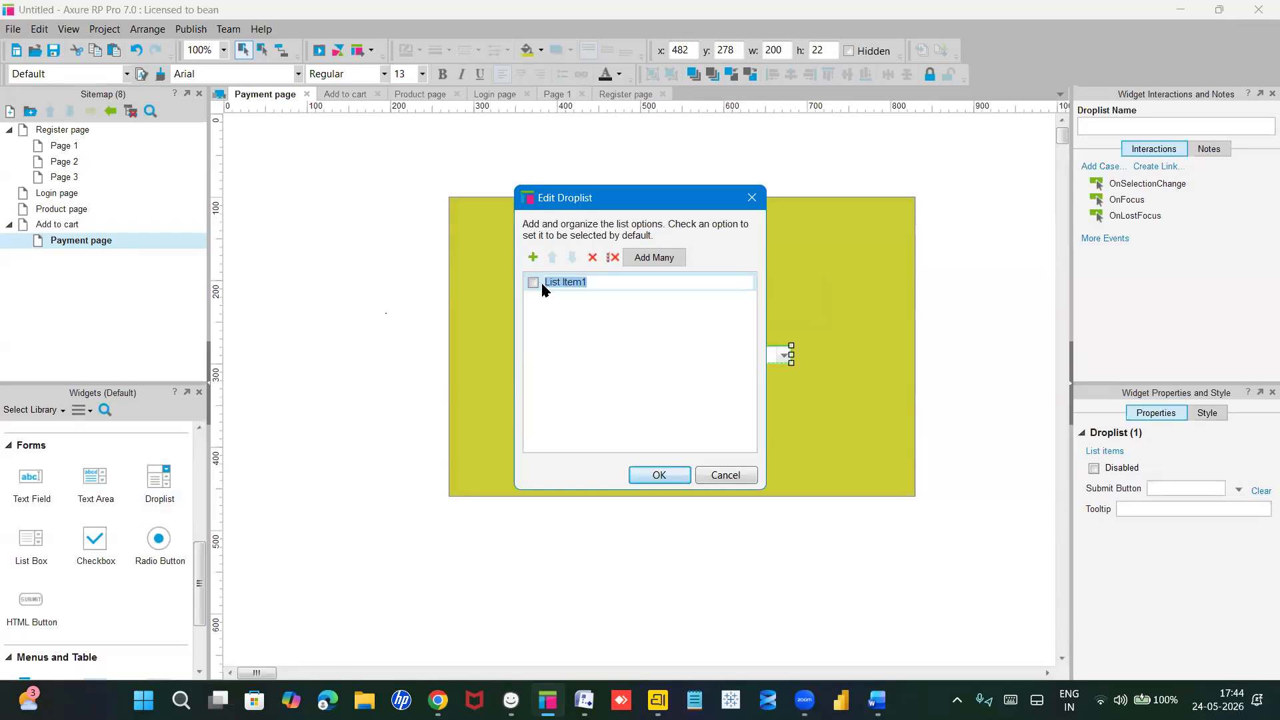
pyautogui.write('Wallet')
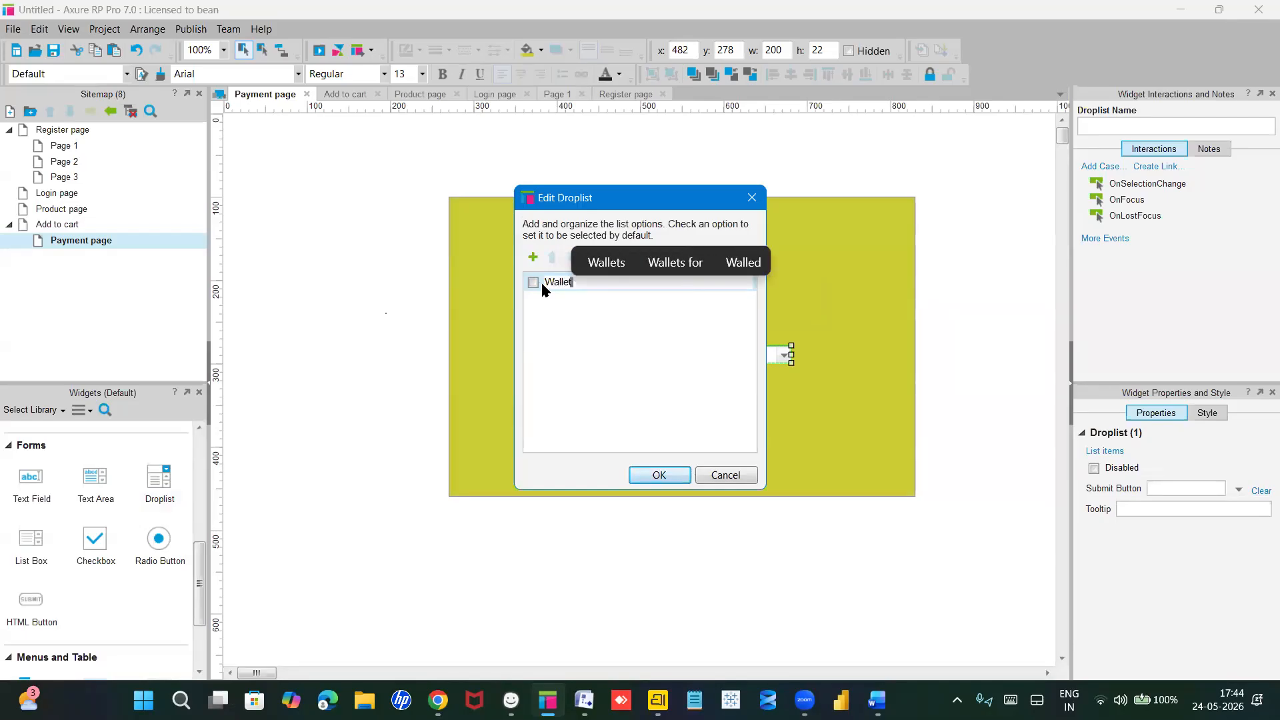
pyautogui.press('Return')
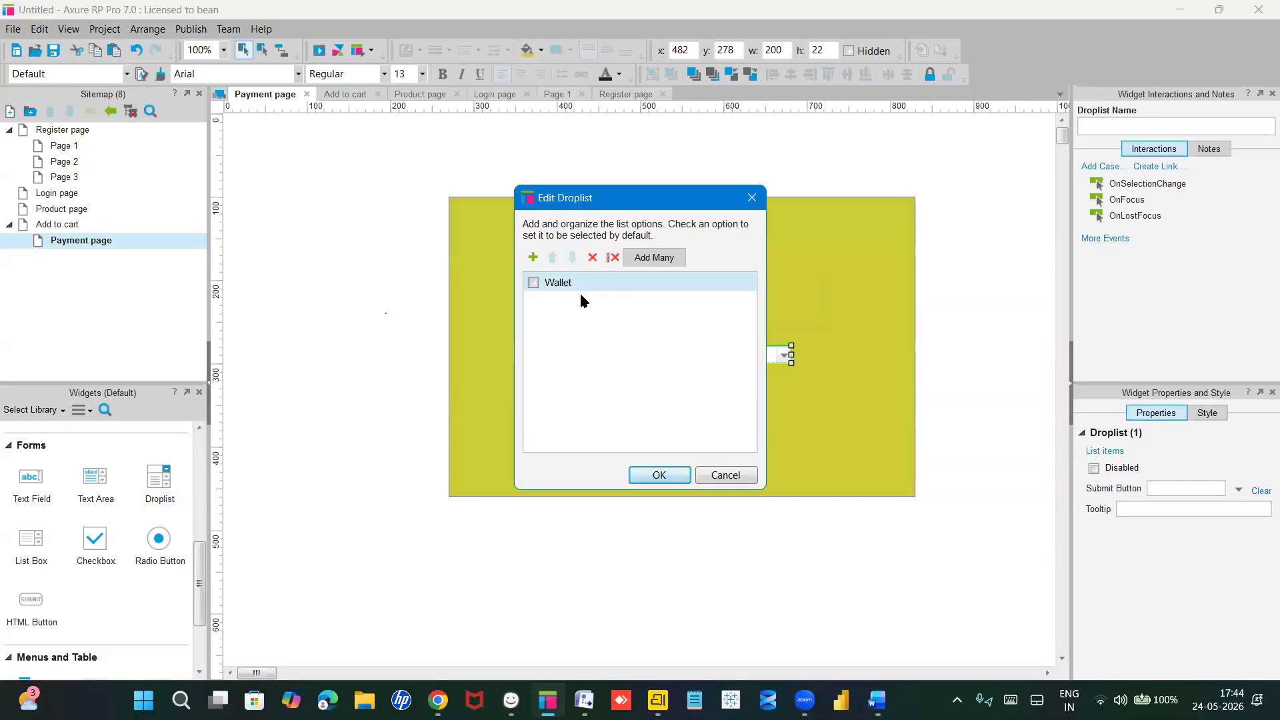
# Step: Add UPI and COD options to the droplist and confirm the list
pyautogui.click(532, 257)
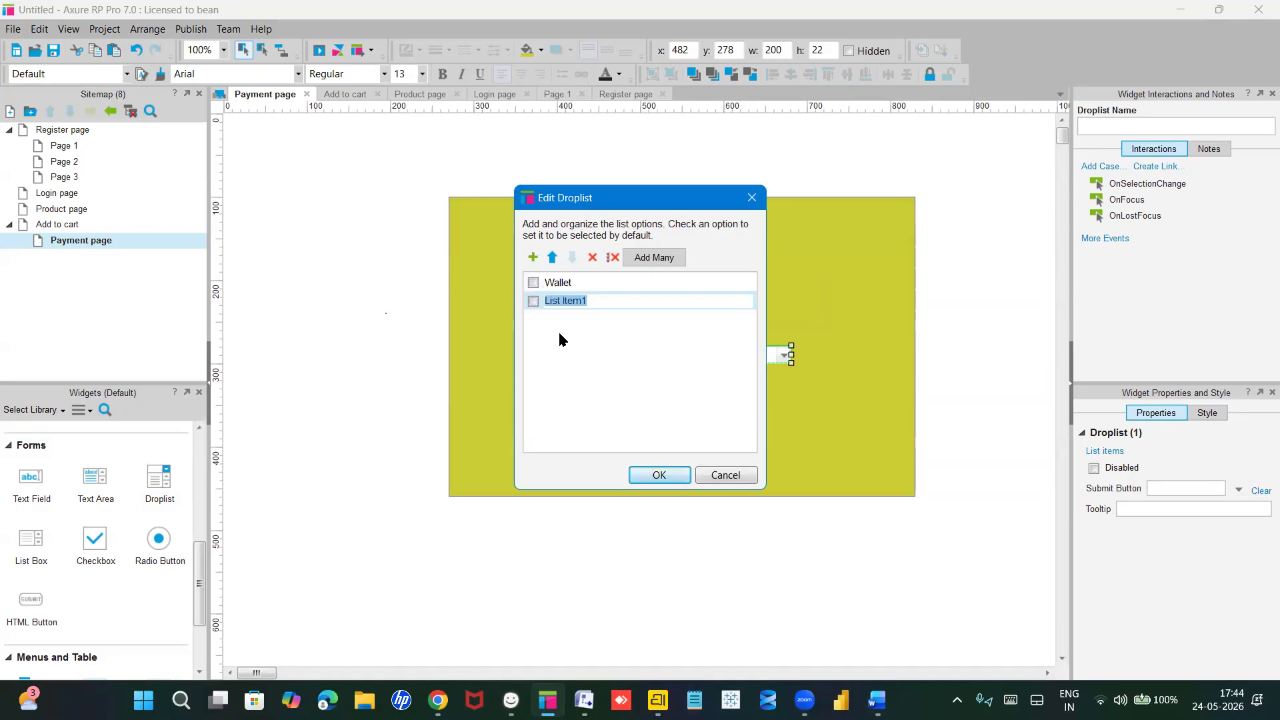
pyautogui.write('UPI')
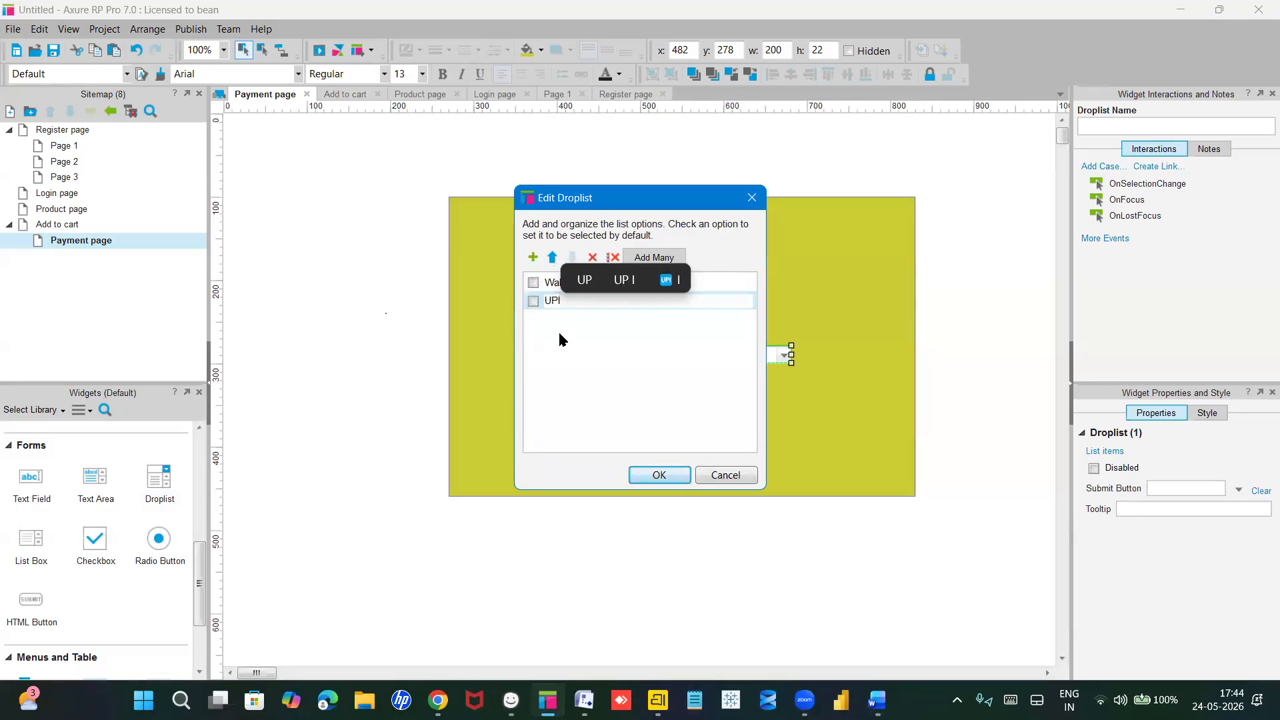
pyautogui.click(532, 258)
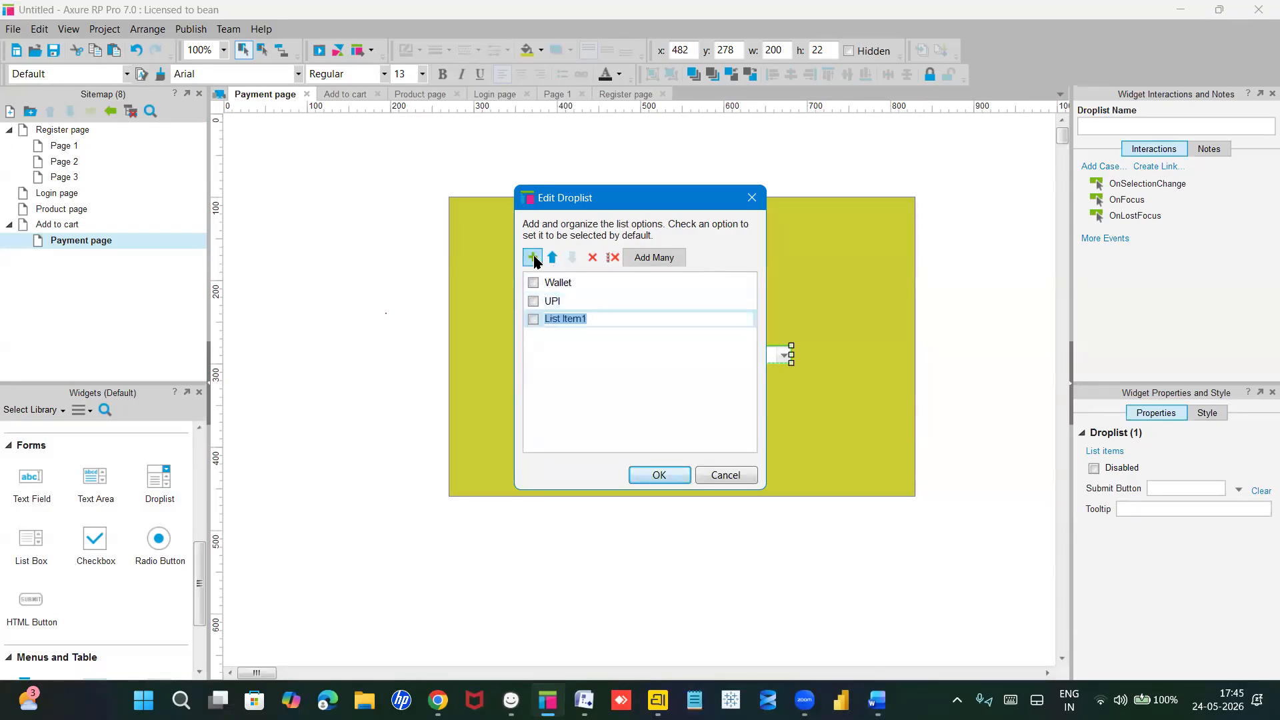
pyautogui.write('COD')
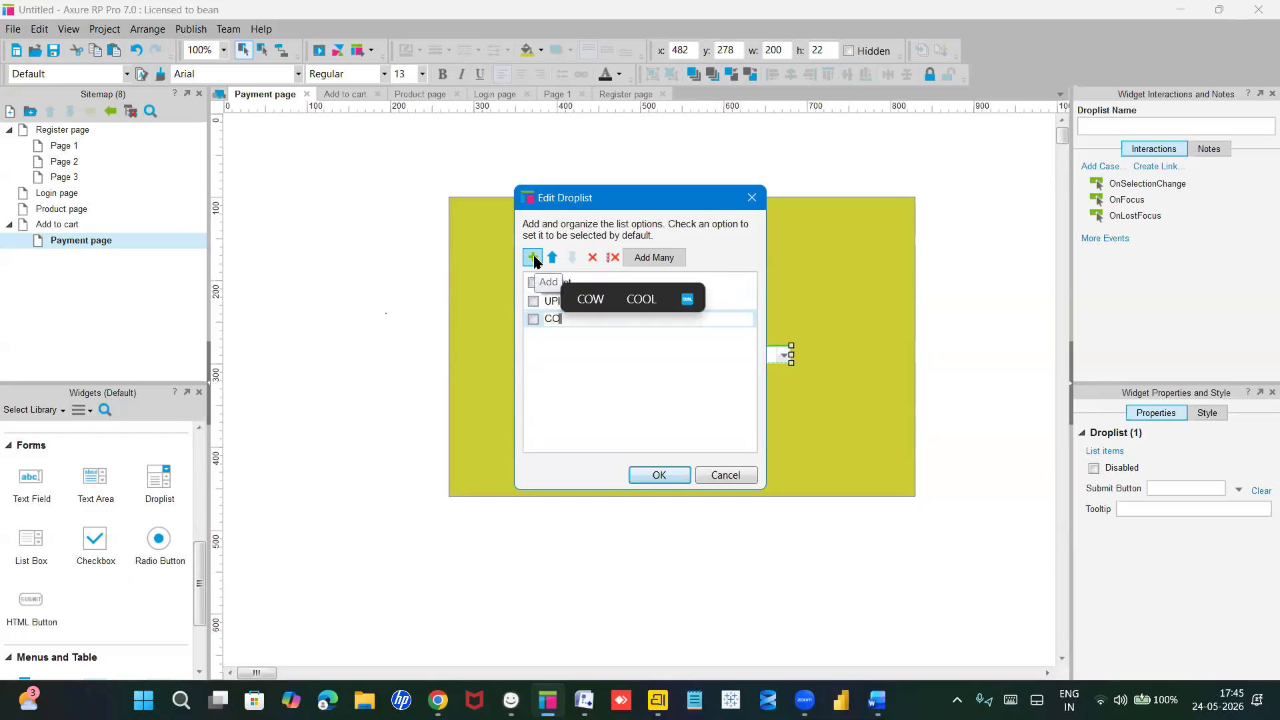
pyautogui.click(679, 477)
pyautogui.click(687, 380)
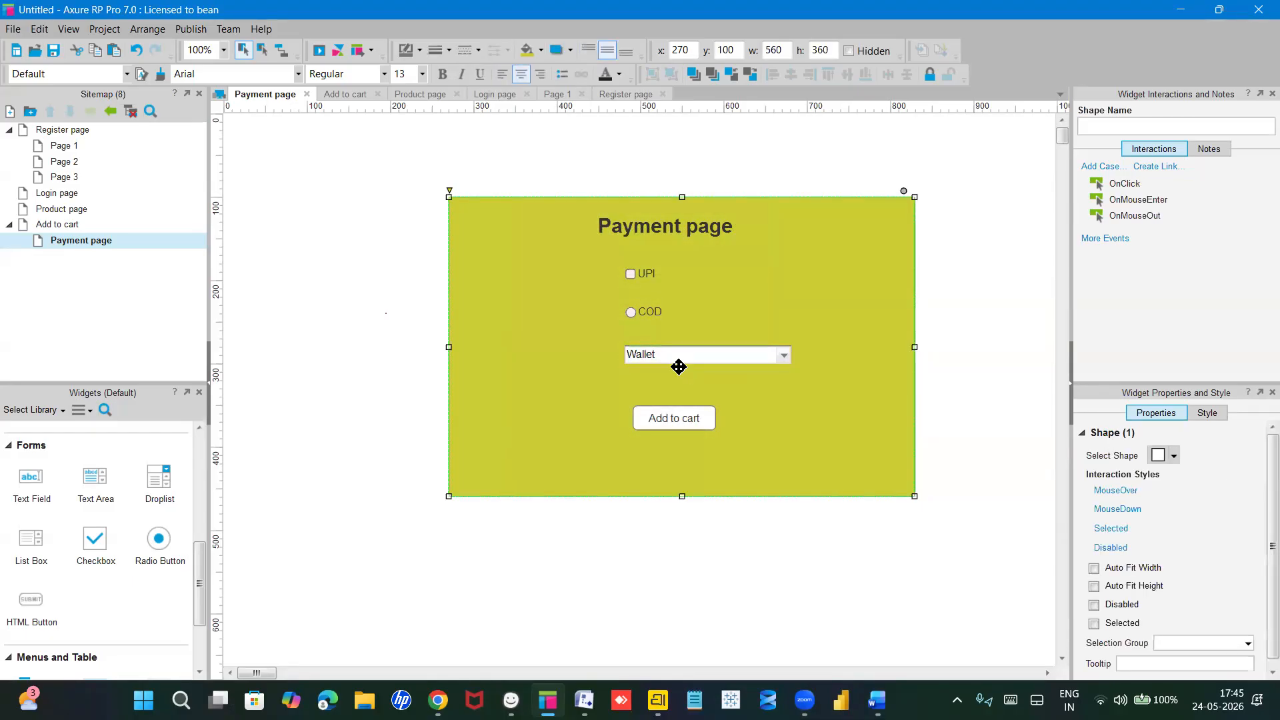
# Step: Nudge the yellow panel up and relabel the Add to cart button 'order'
pyautogui.moveTo(673, 354); pyautogui.dragTo(673, 354)
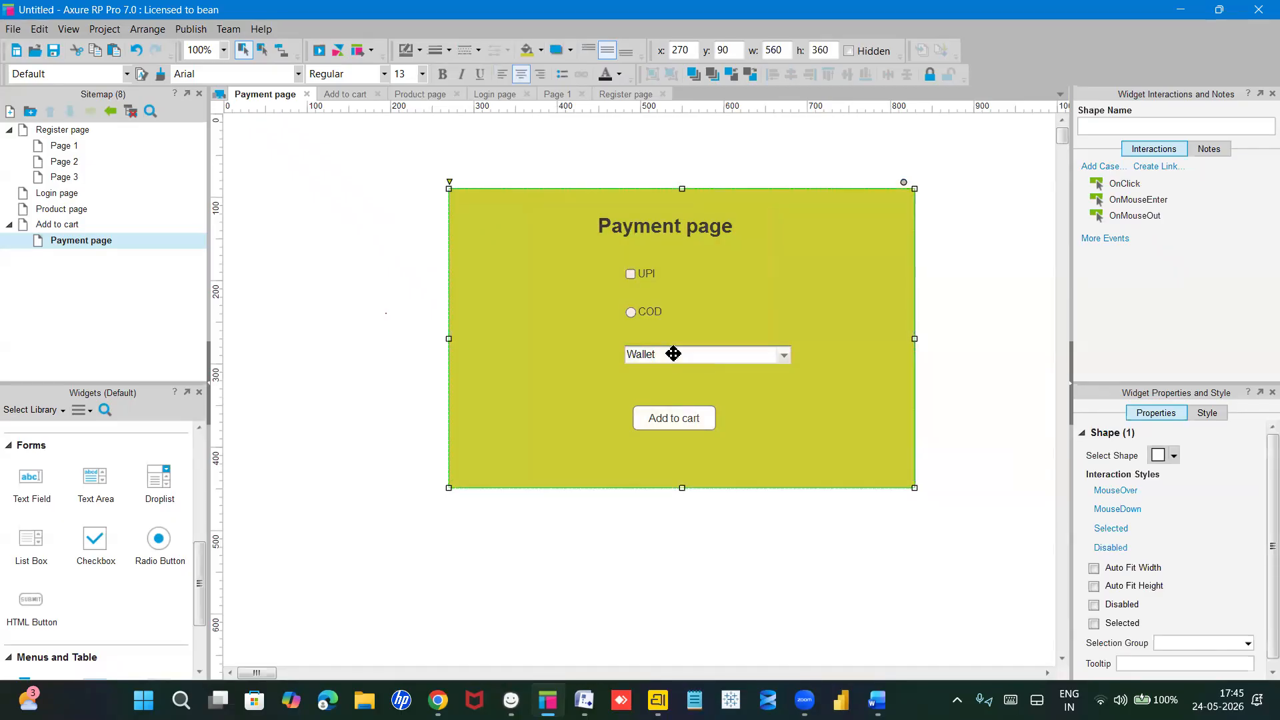
pyautogui.doubleClick(691, 417)
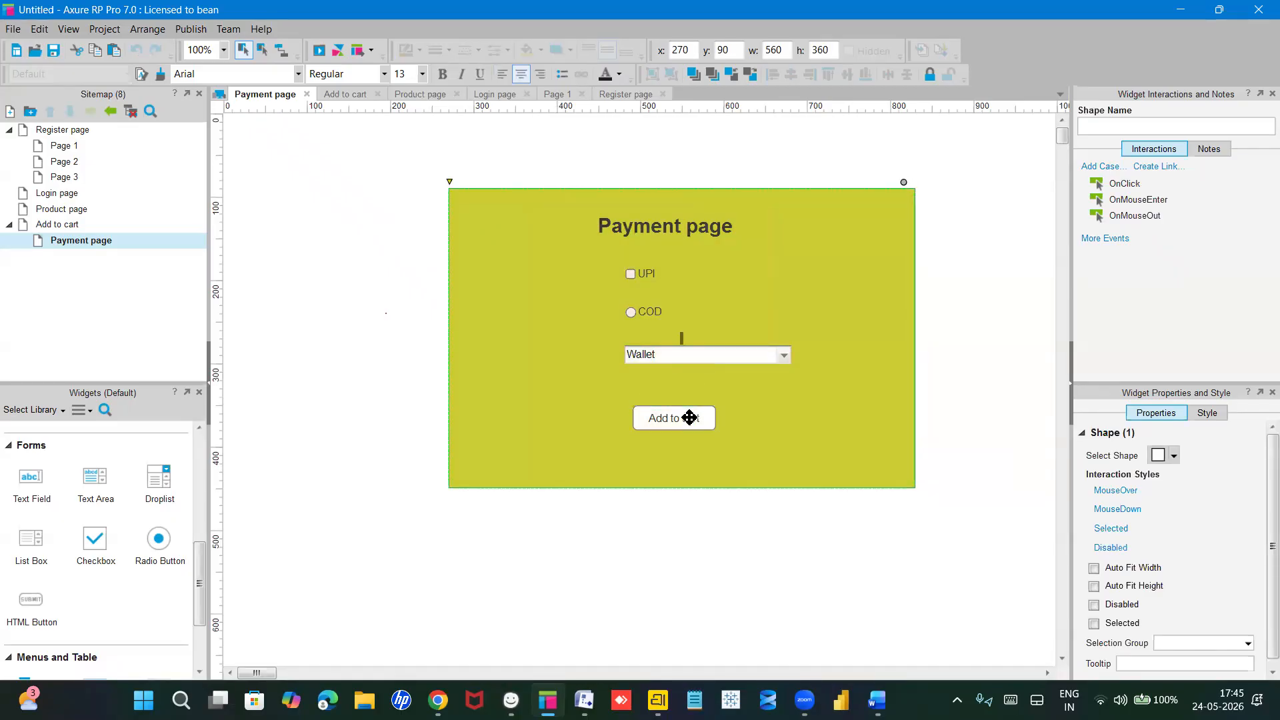
pyautogui.click(688, 417)
pyautogui.doubleClick(686, 417)
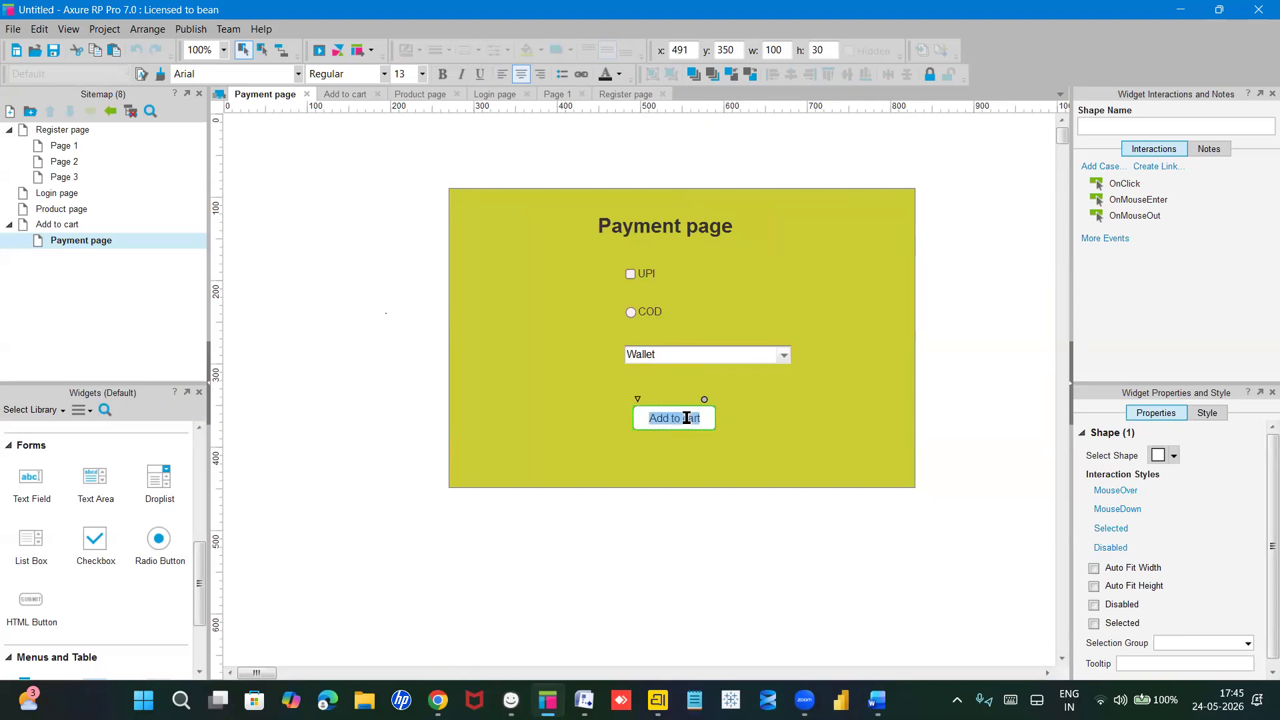
pyautogui.write('order page')
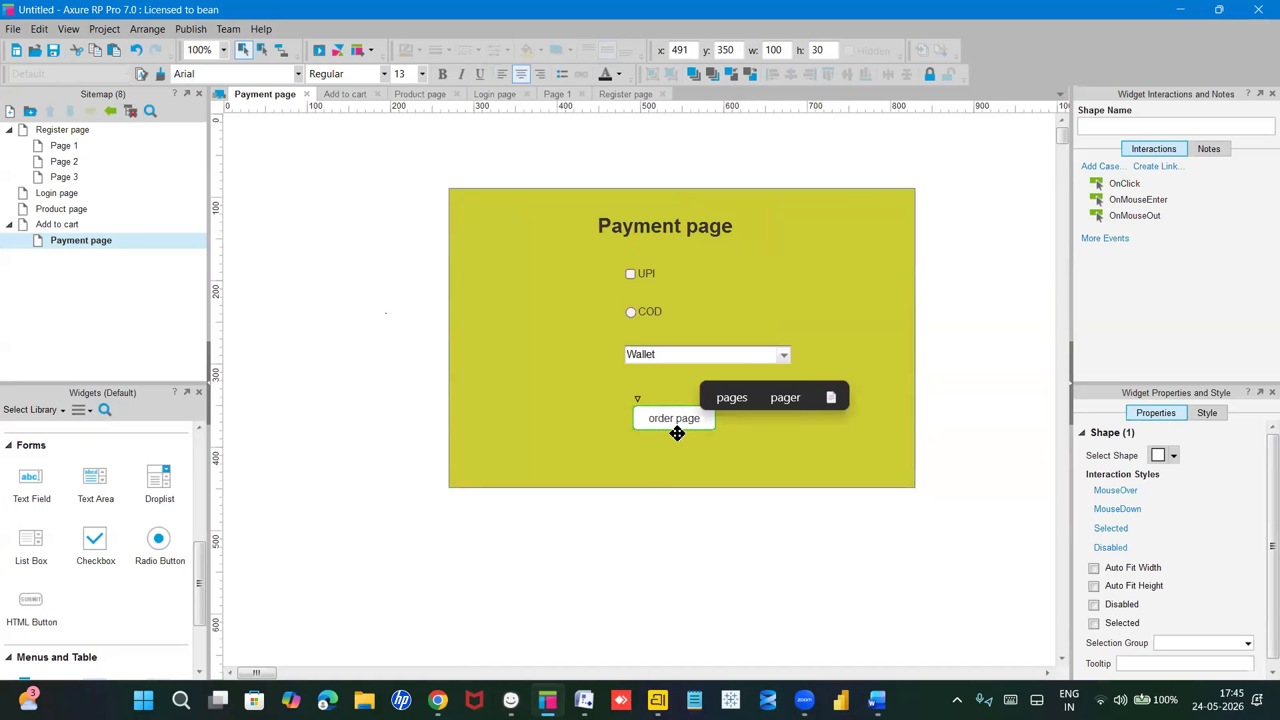
pyautogui.press('BackSpace')
pyautogui.press('BackSpace')
pyautogui.press('BackSpace')
pyautogui.press('BackSpace')
pyautogui.press('BackSpace')
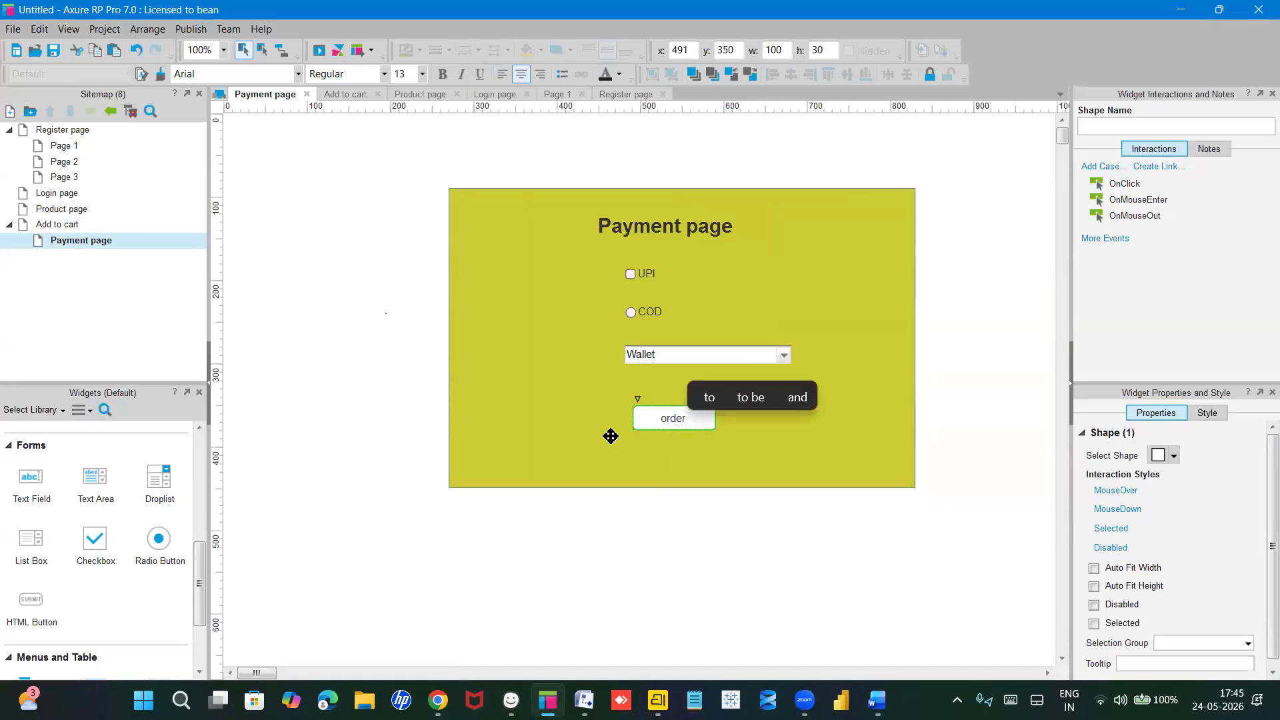
pyautogui.press('Escape')
pyautogui.click(567, 449)
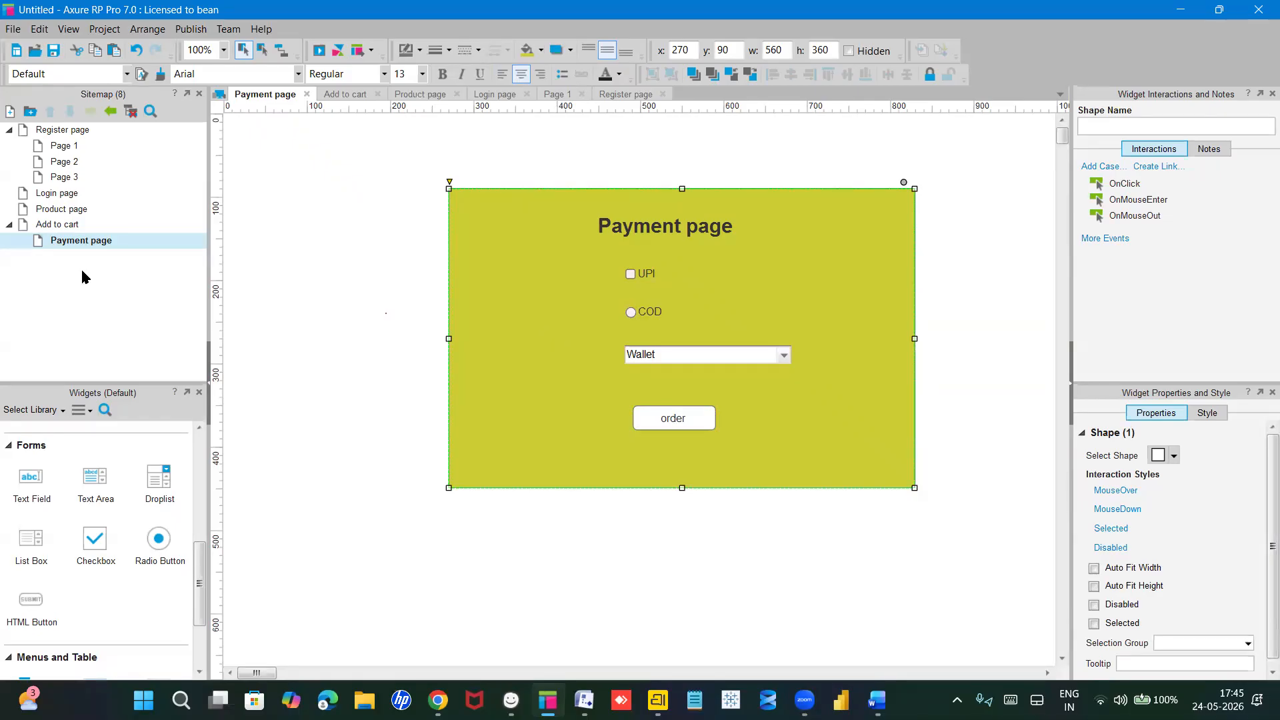
# Step: Add a child page named 'order page' under Payment page and open it
pyautogui.rightClick(83, 248)
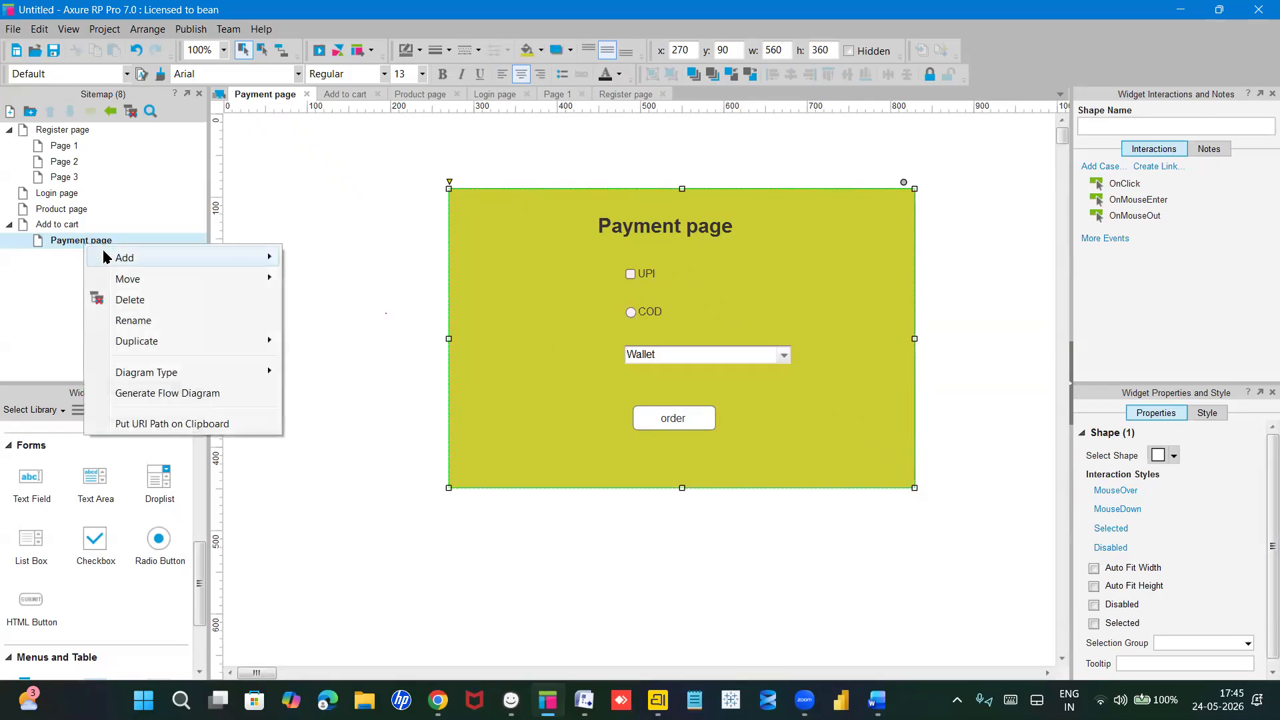
pyautogui.moveTo(236, 257)
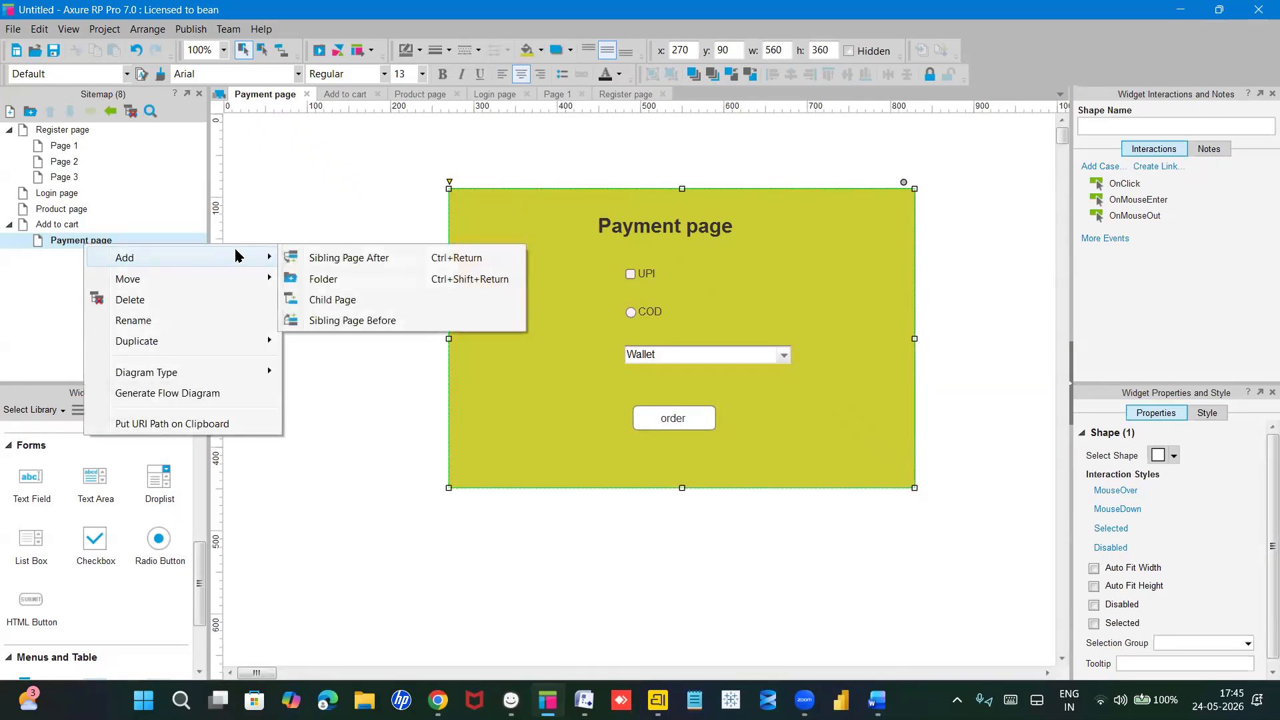
pyautogui.click(330, 299)
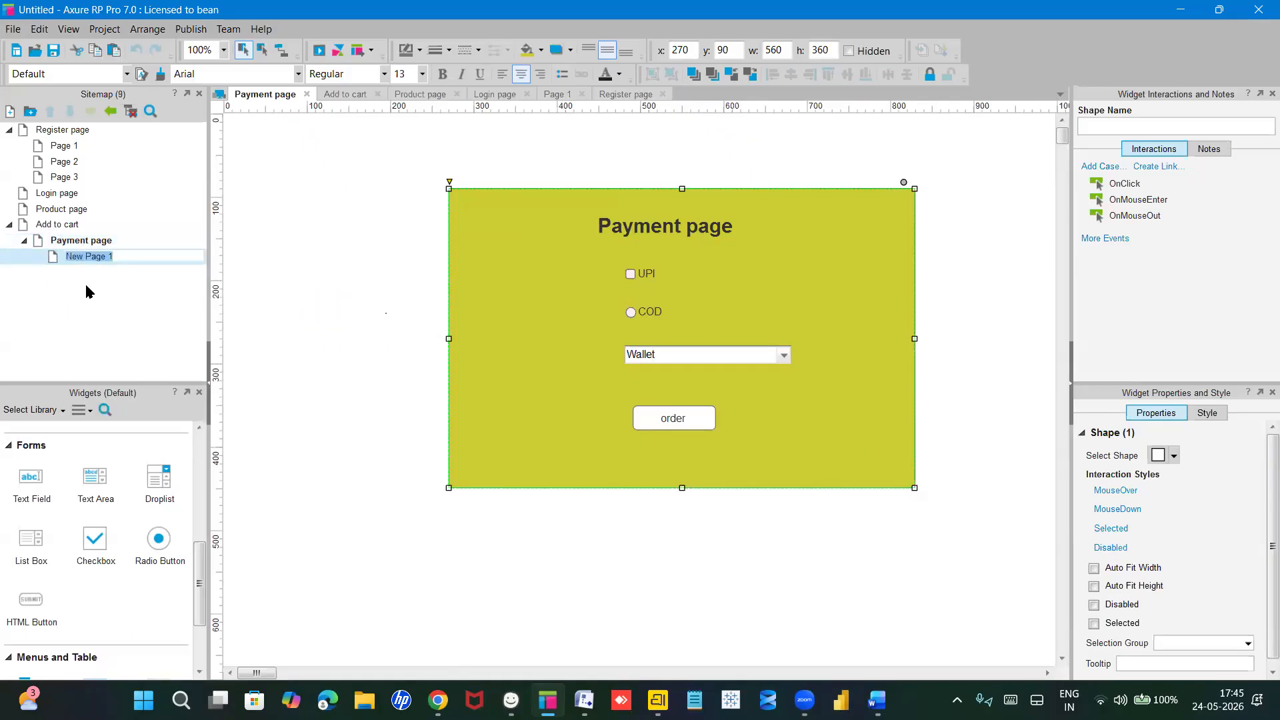
pyautogui.write('order page')
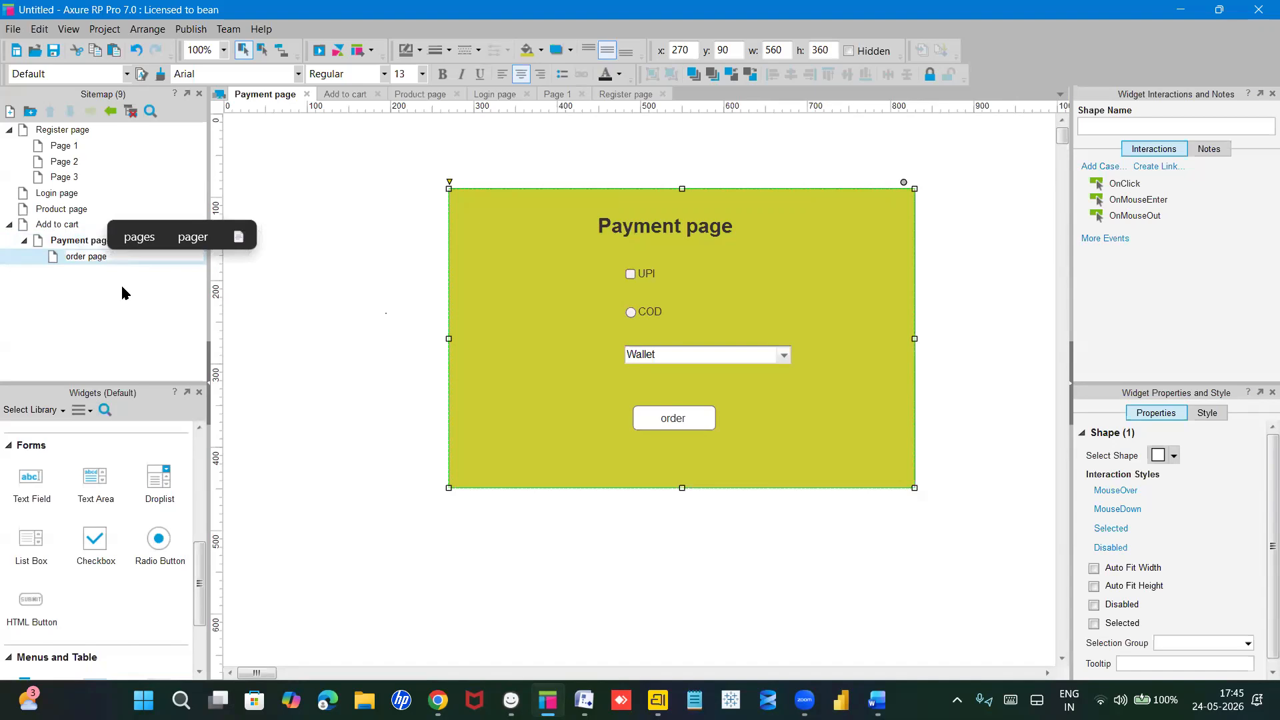
pyautogui.click(350, 291)
pyautogui.click(108, 258)
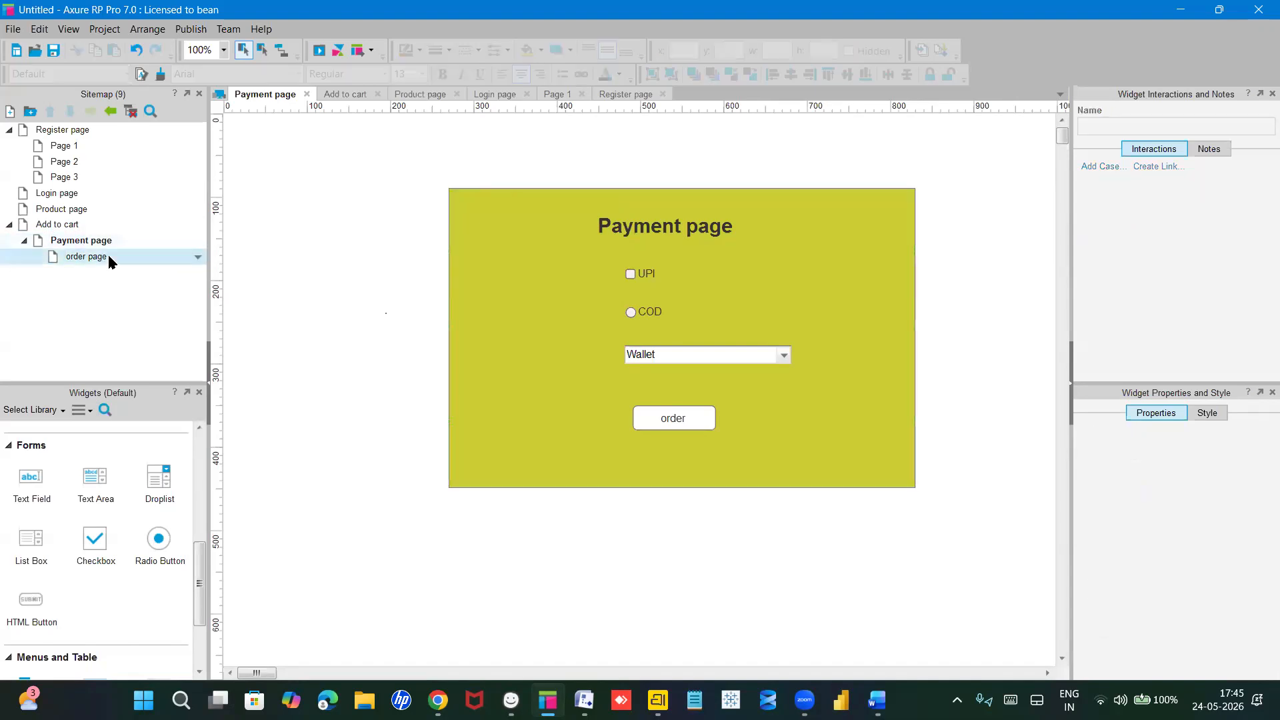
pyautogui.doubleClick(86, 256)
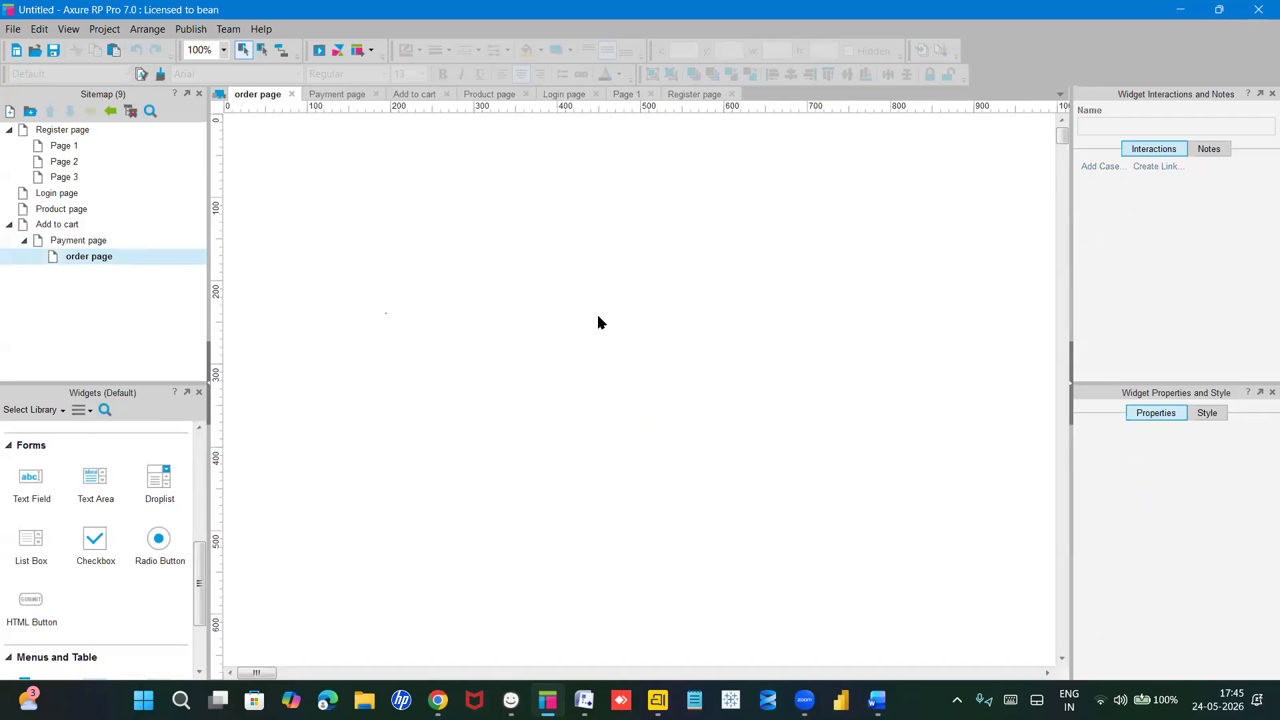
# Step: Paste the copied widgets, delete image, checkbox and 50% off label, and retitle the heading 'order successfull'
pyautogui.hotkey('ctrl', 'v')
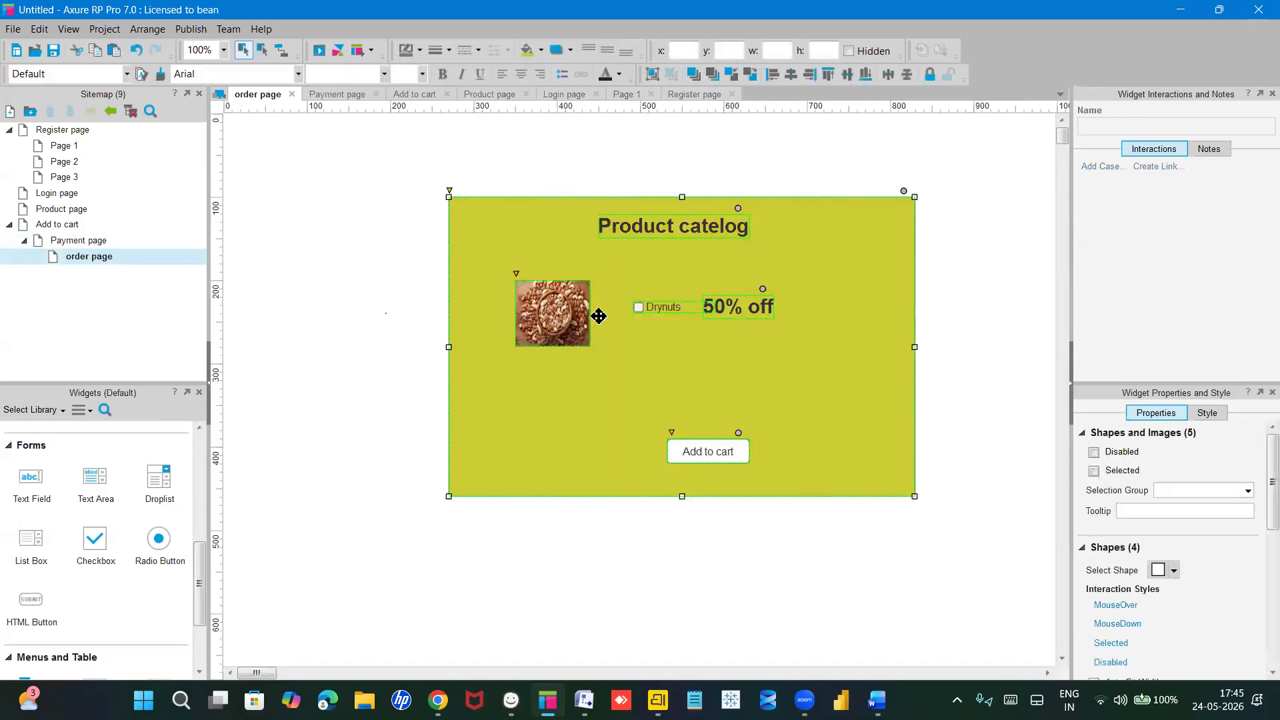
pyautogui.click(551, 329)
pyautogui.press('Delete')
pyautogui.click(654, 310)
pyautogui.press('Delete')
pyautogui.click(727, 304)
pyautogui.press('Delete')
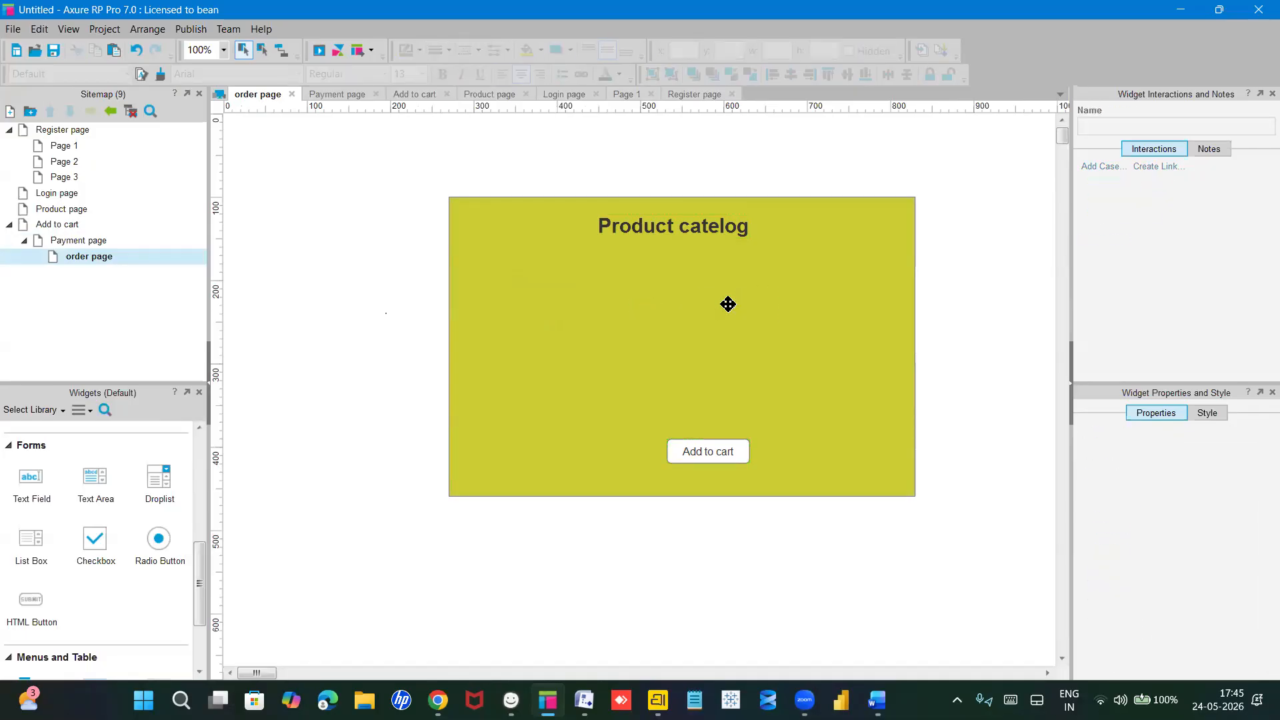
pyautogui.doubleClick(696, 229)
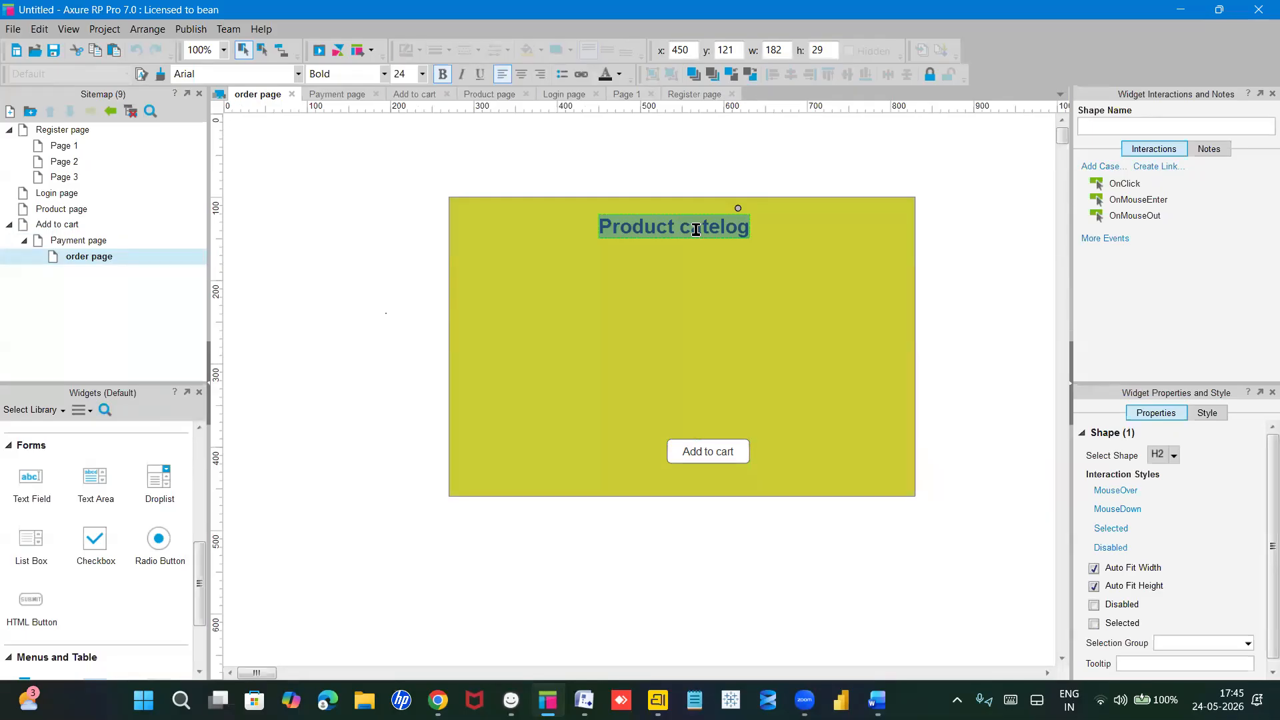
pyautogui.write('or')
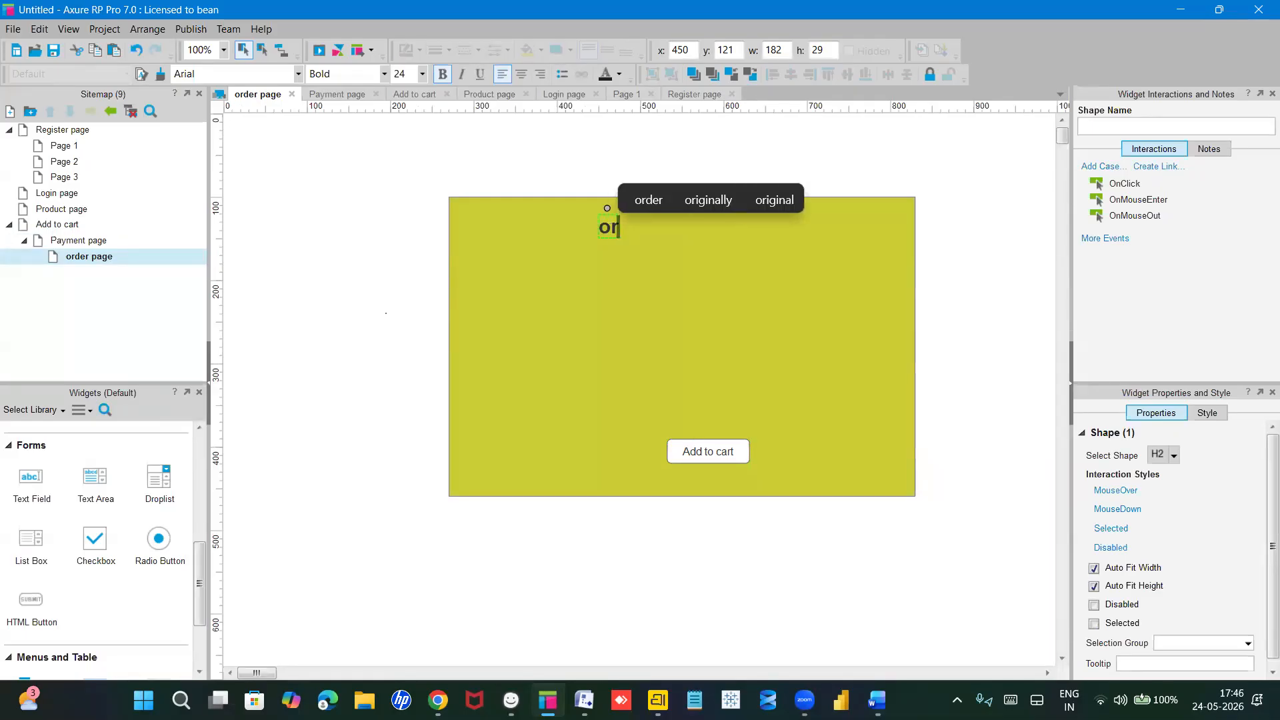
pyautogui.write('der su')
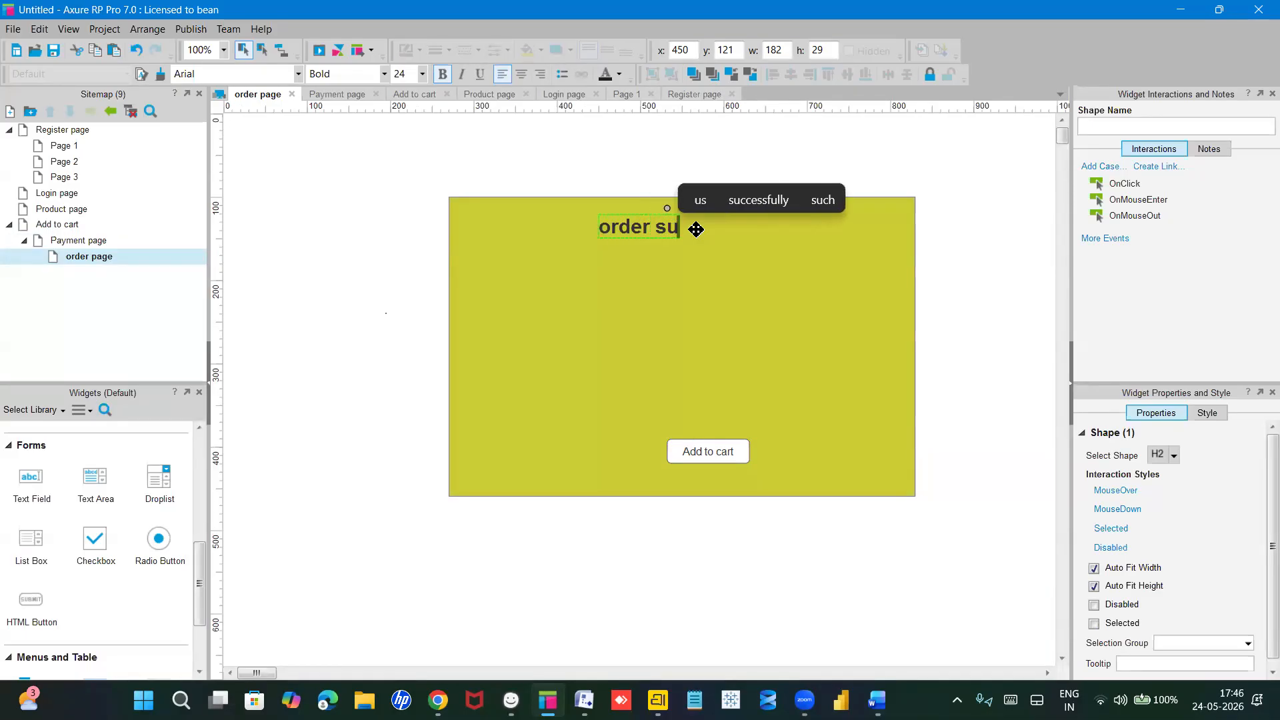
pyautogui.write('ccessfull')
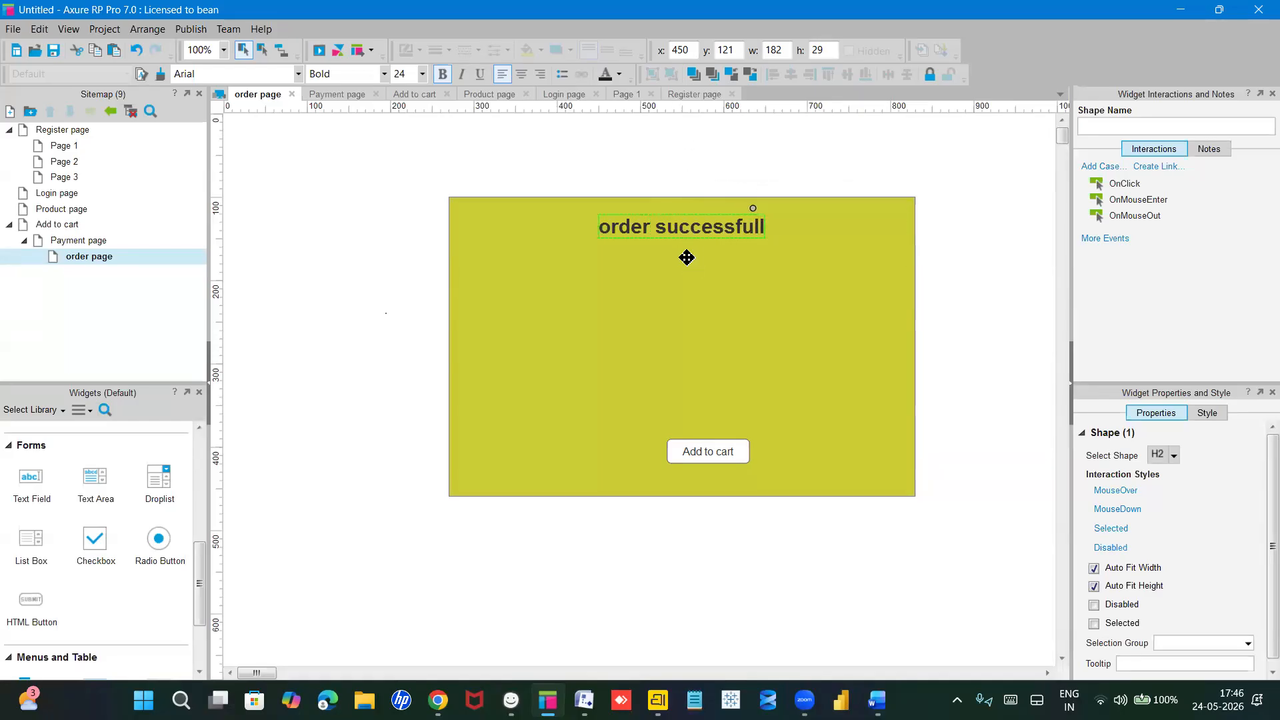
pyautogui.press('Escape')
# Step: Reposition the panel, give the heading a bright green fill, and move the button higher
pyautogui.click(687, 258)
pyautogui.moveTo(687, 236); pyautogui.dragTo(675, 311)
pyautogui.click(680, 227)
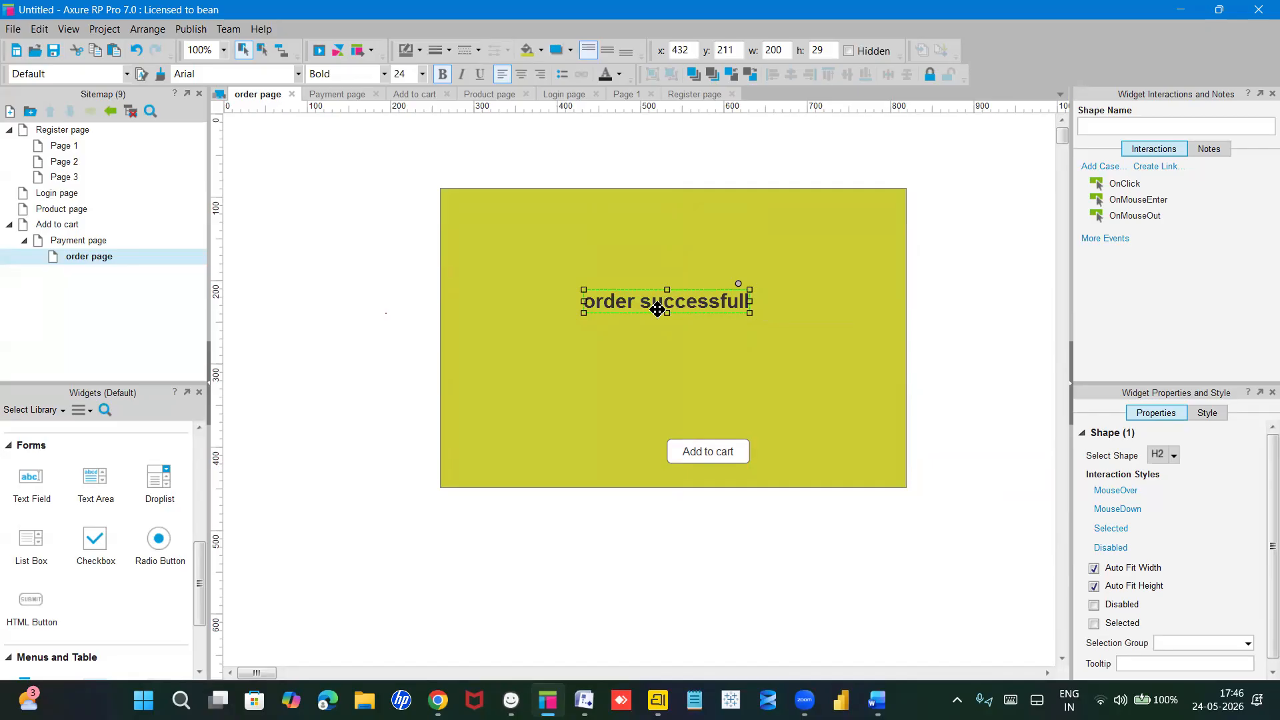
pyautogui.click(541, 54)
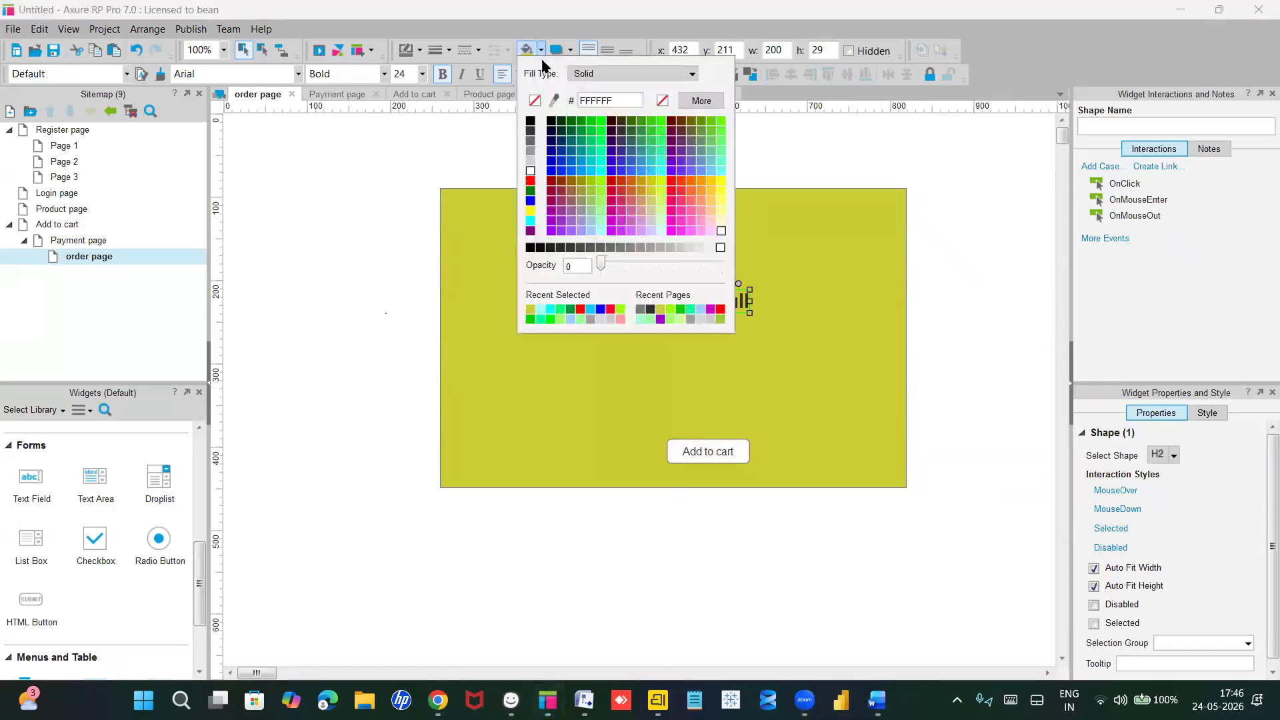
pyautogui.click(599, 145)
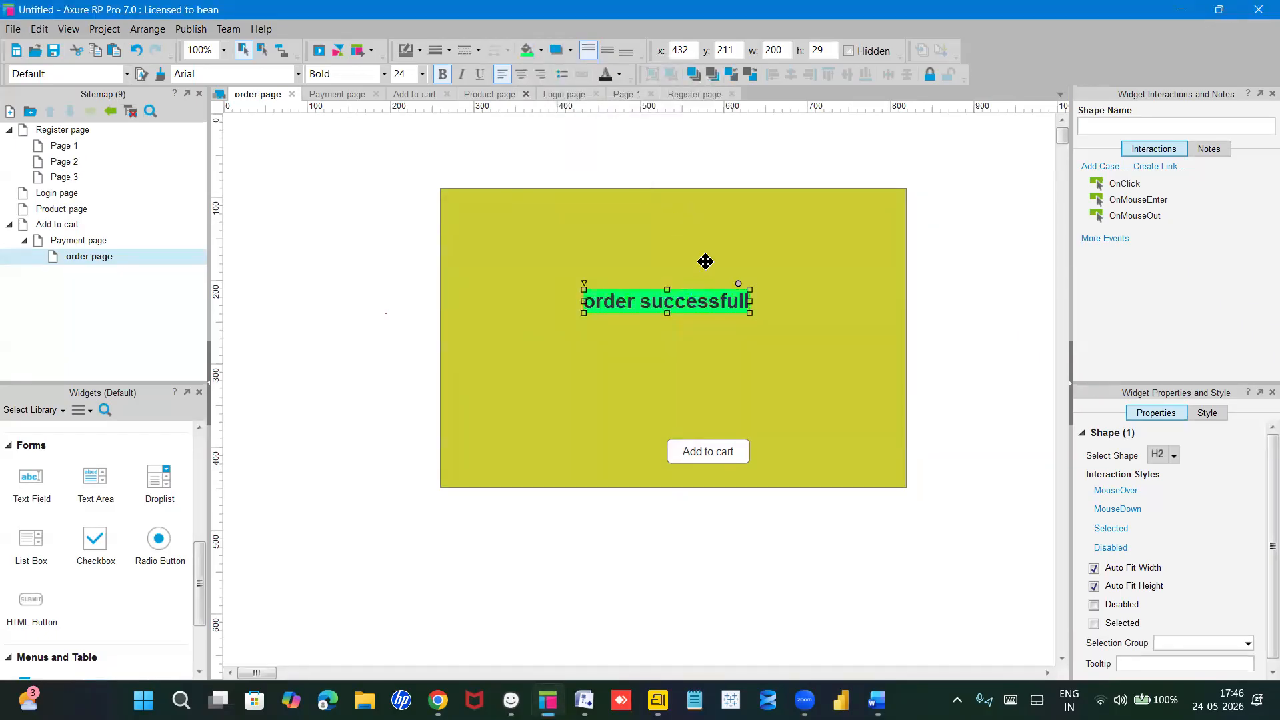
pyautogui.moveTo(693, 306); pyautogui.dragTo(708, 313)
pyautogui.moveTo(726, 451); pyautogui.dragTo(689, 405)
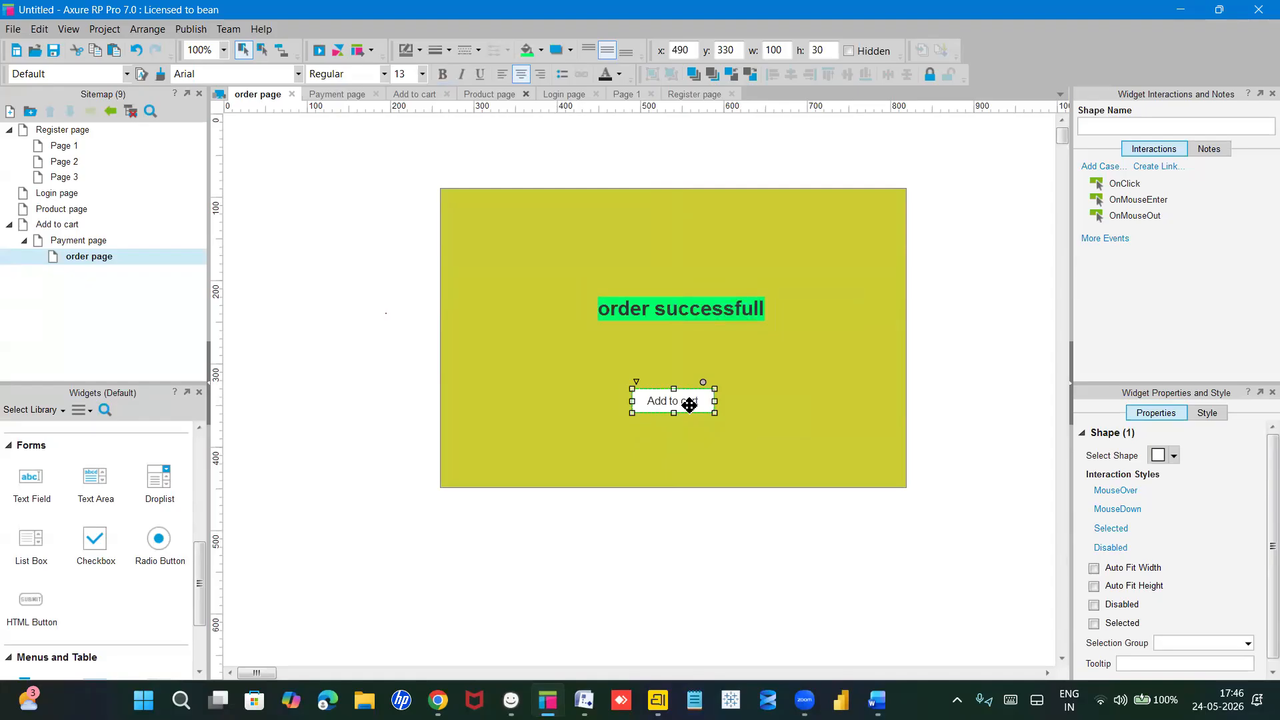
# Step: Relabel the Add to cart button 'Done'
pyautogui.doubleClick(692, 403)
pyautogui.click(691, 402)
pyautogui.doubleClick(691, 402)
pyautogui.moveTo(692, 403); pyautogui.dragTo(654, 401)
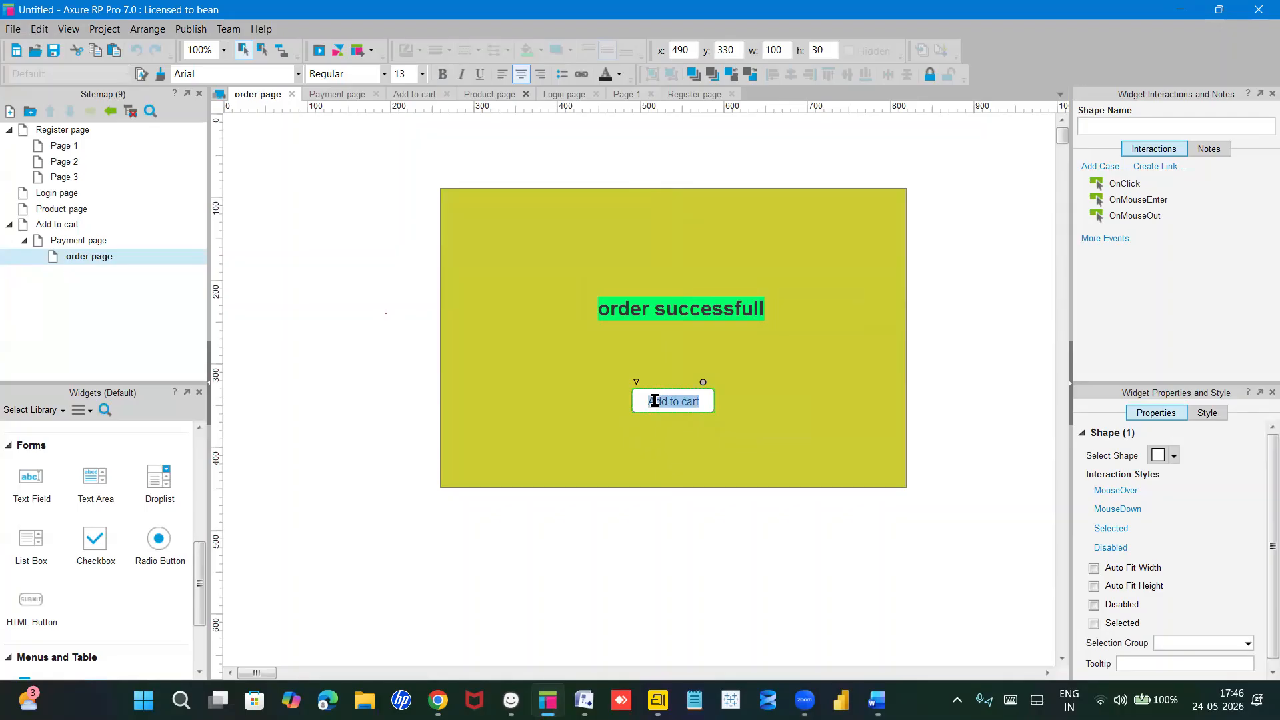
pyautogui.write('Done')
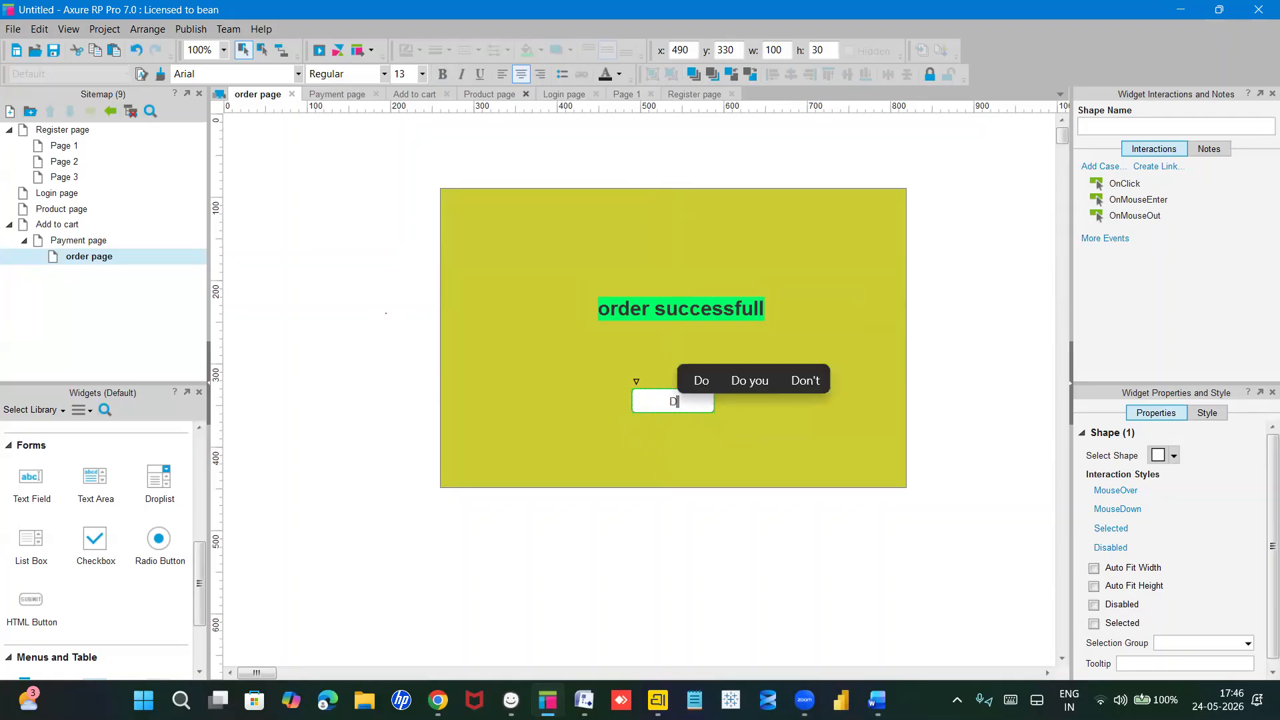
pyautogui.click(670, 457)
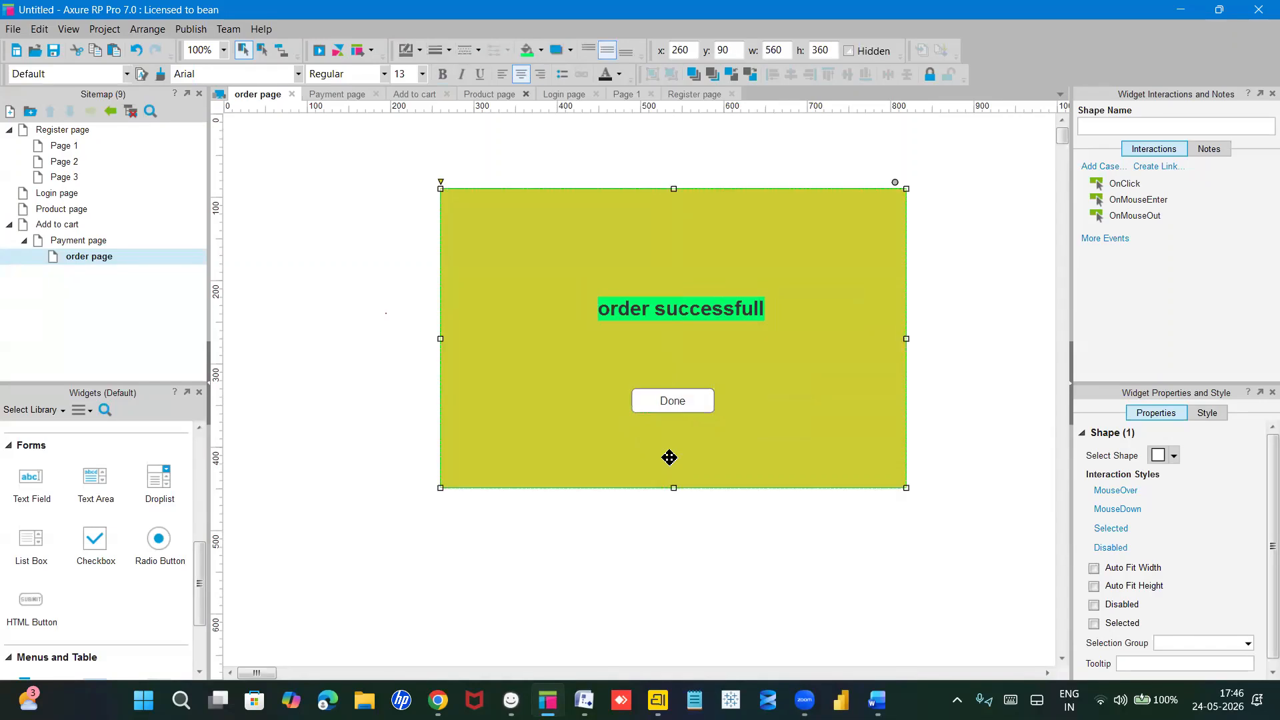
pyautogui.click(680, 403)
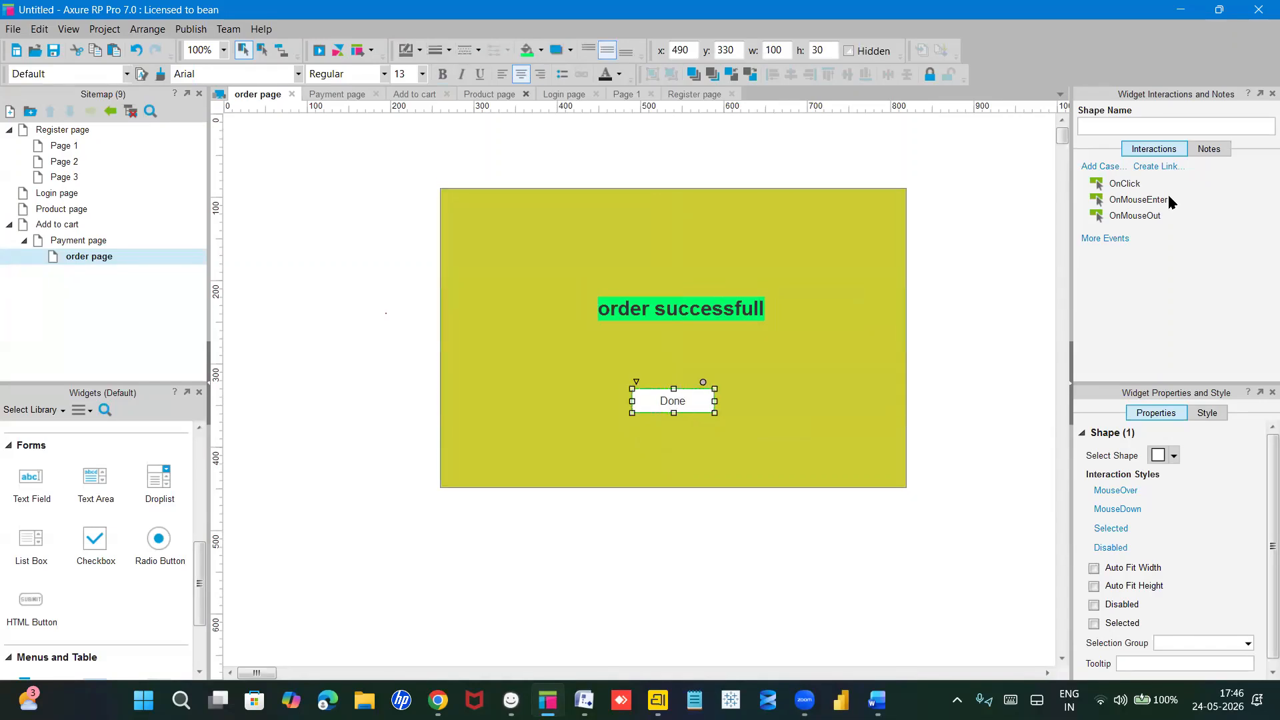
# Step: Link the Done button to Product page, then on Payment page link order to the order page
pyautogui.click(1163, 168)
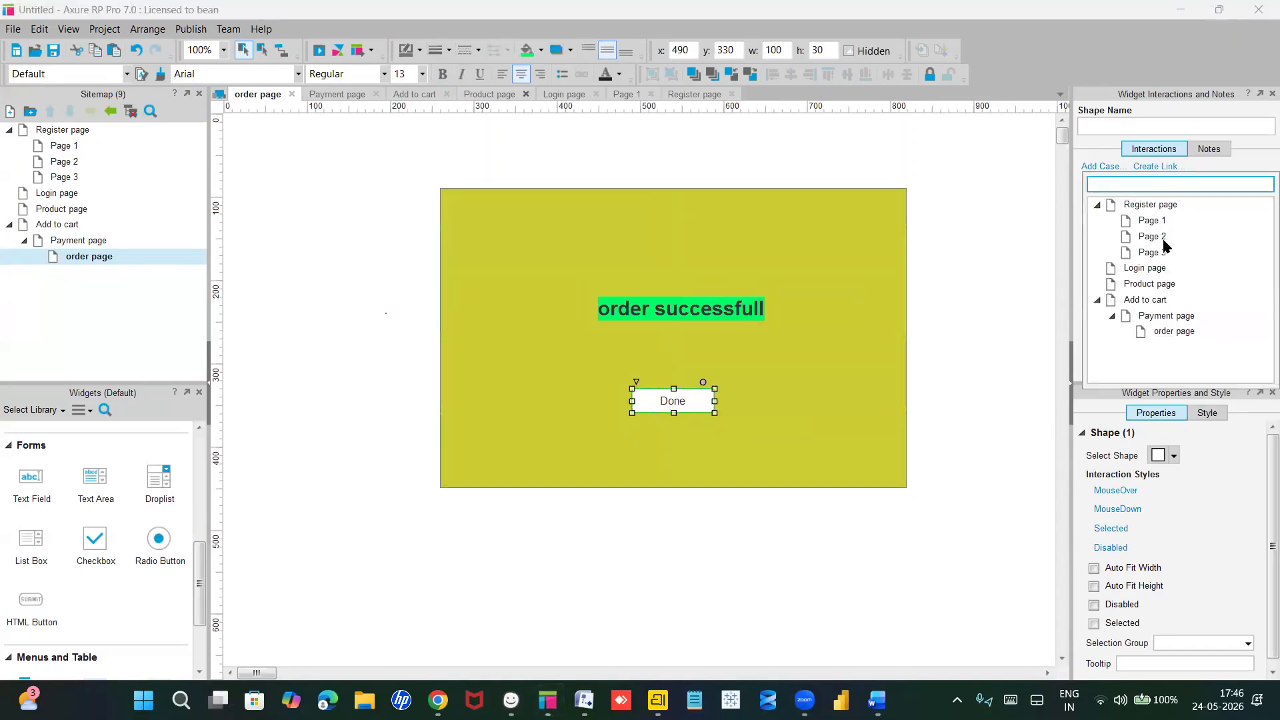
pyautogui.click(1158, 285)
pyautogui.click(1160, 285)
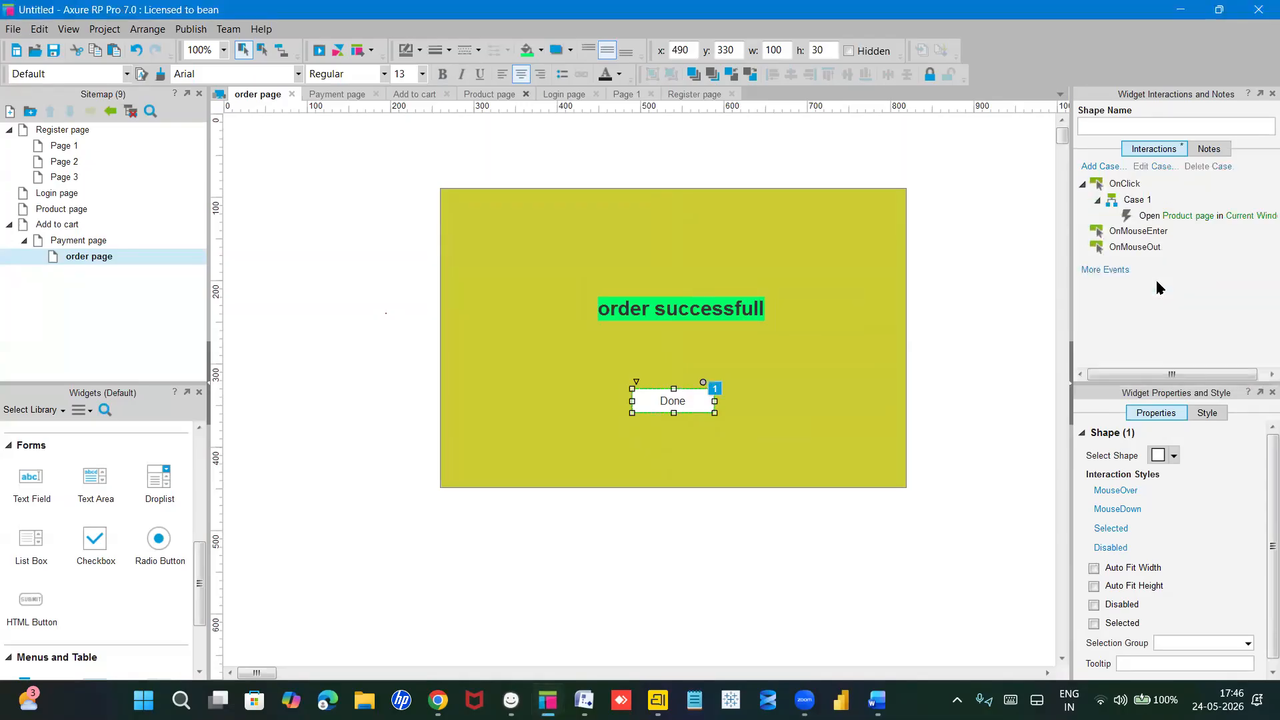
pyautogui.doubleClick(100, 244)
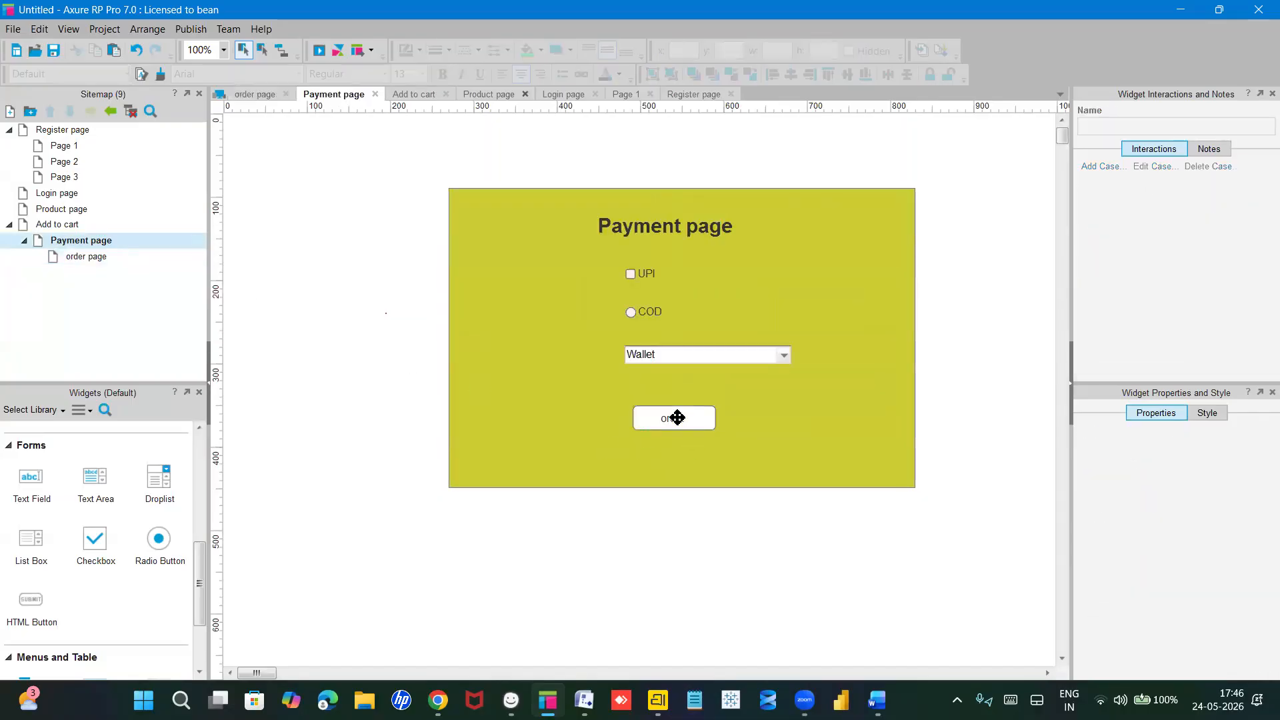
pyautogui.click(680, 417)
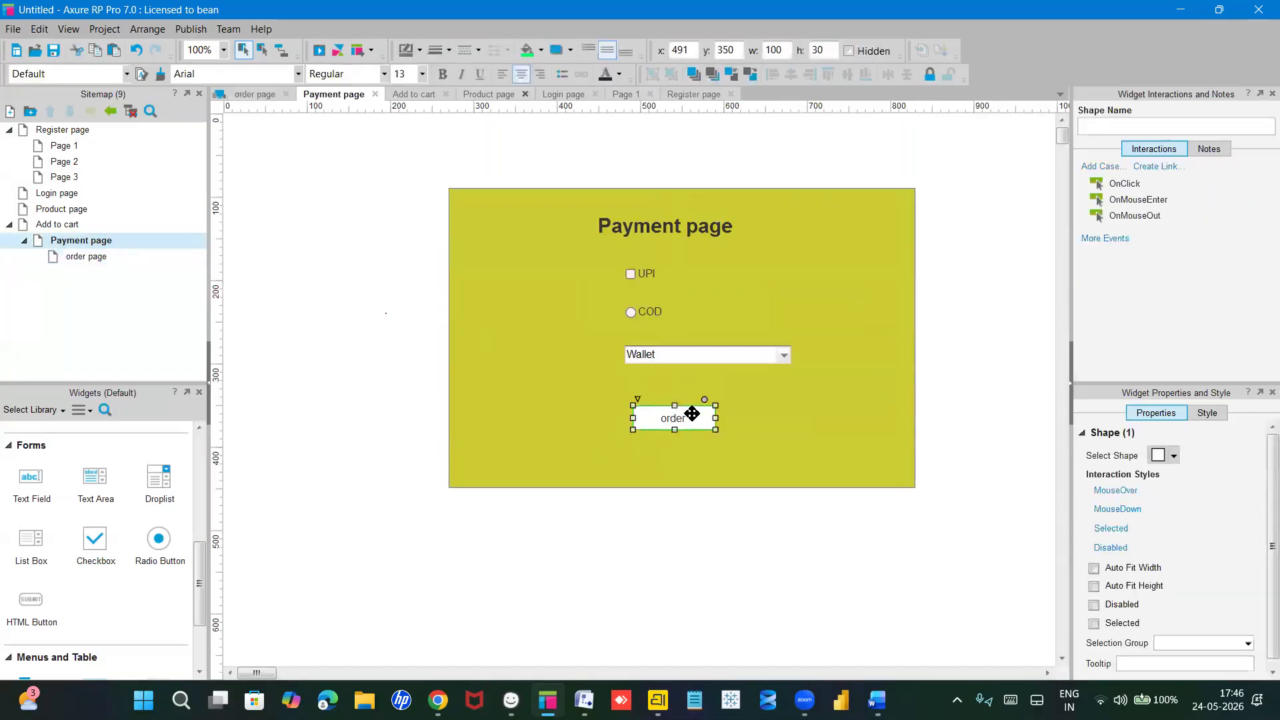
pyautogui.click(1173, 167)
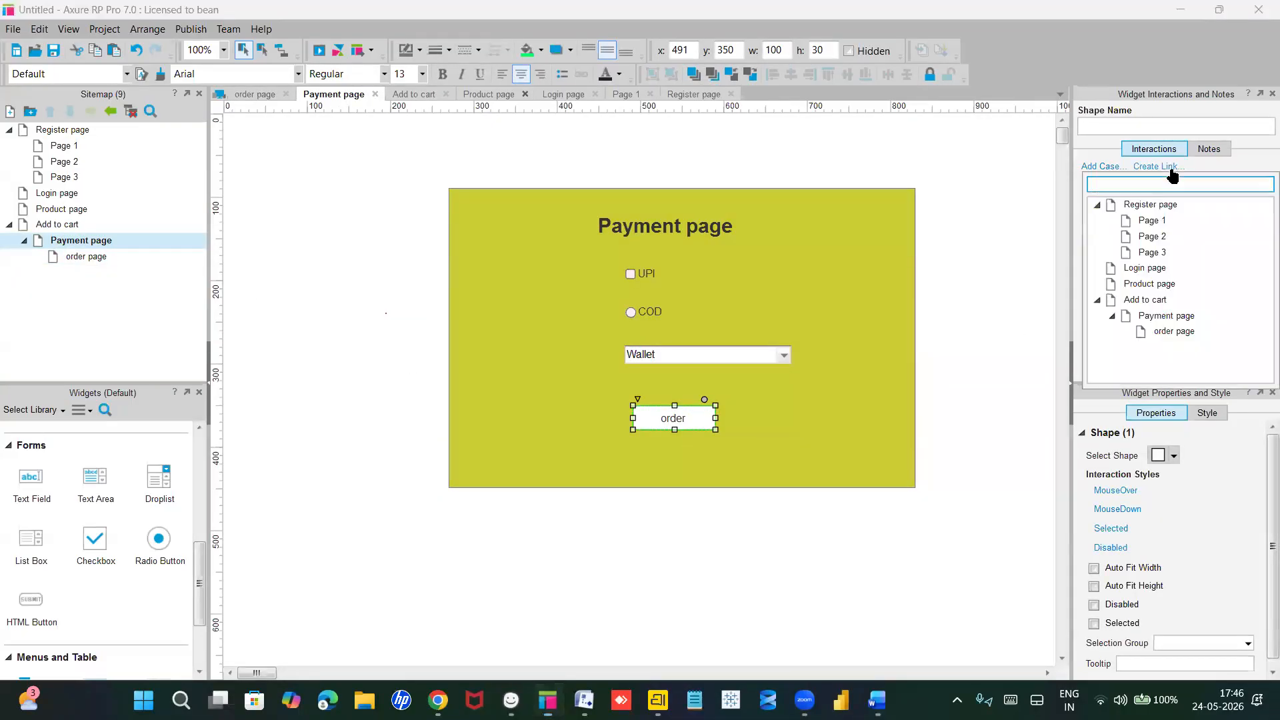
pyautogui.click(1168, 335)
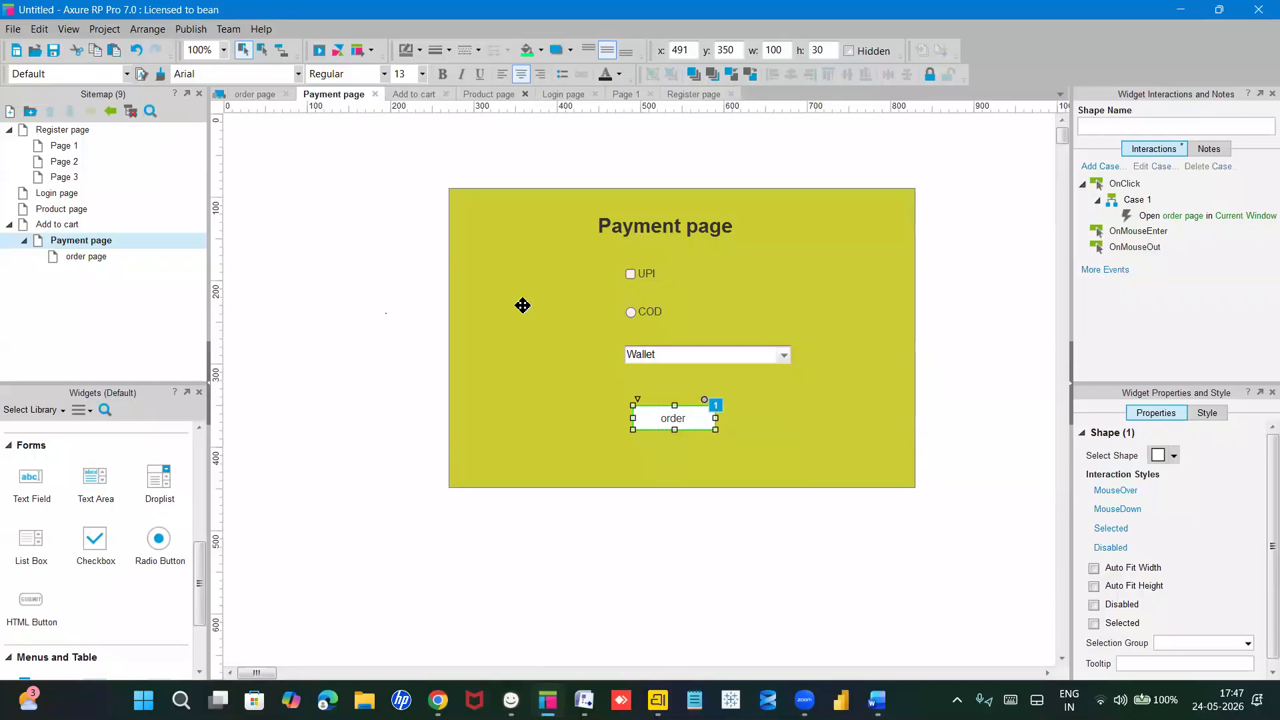
# Step: On Add to cart, link the Payment button to Payment page, then open Register page
pyautogui.doubleClick(62, 227)
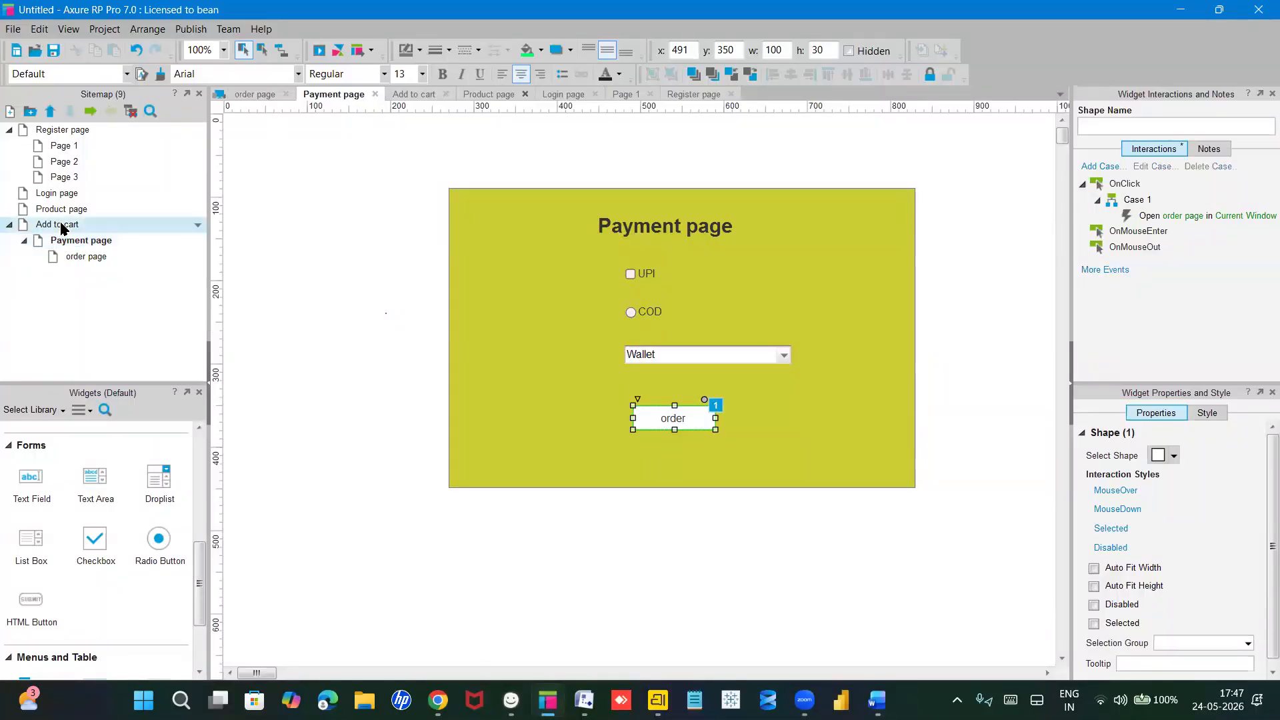
pyautogui.click(634, 411)
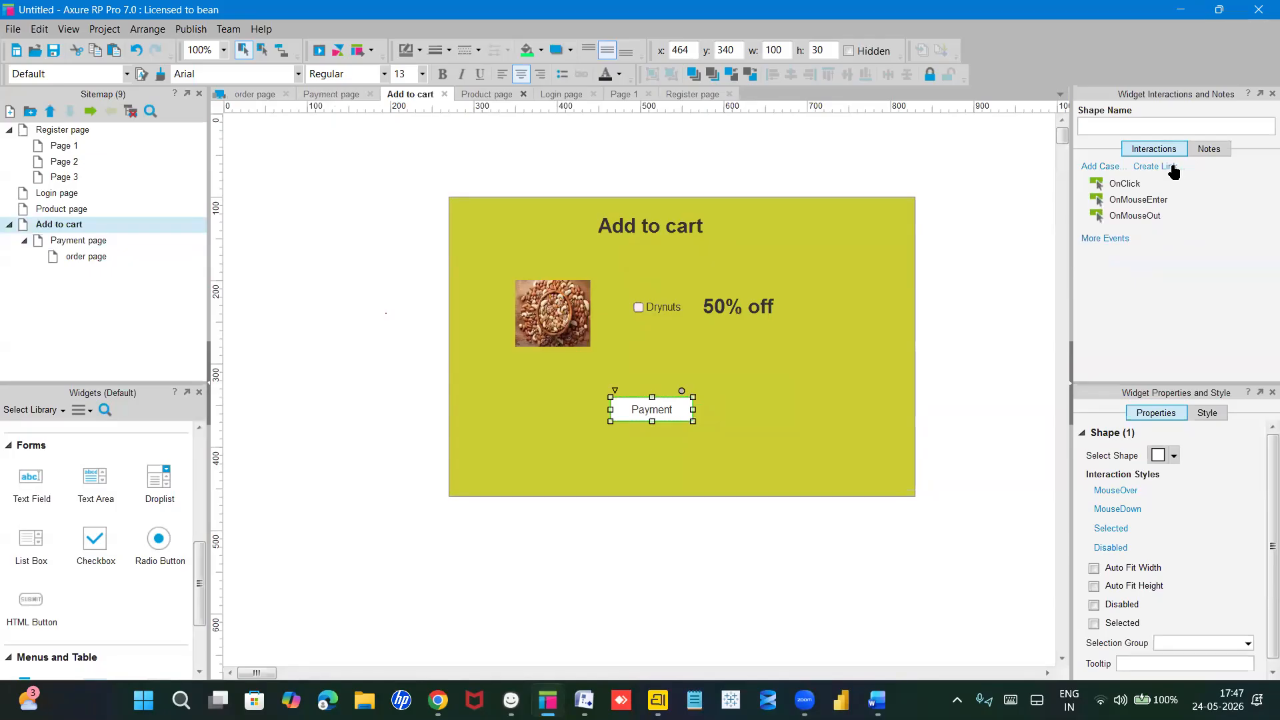
pyautogui.click(1157, 167)
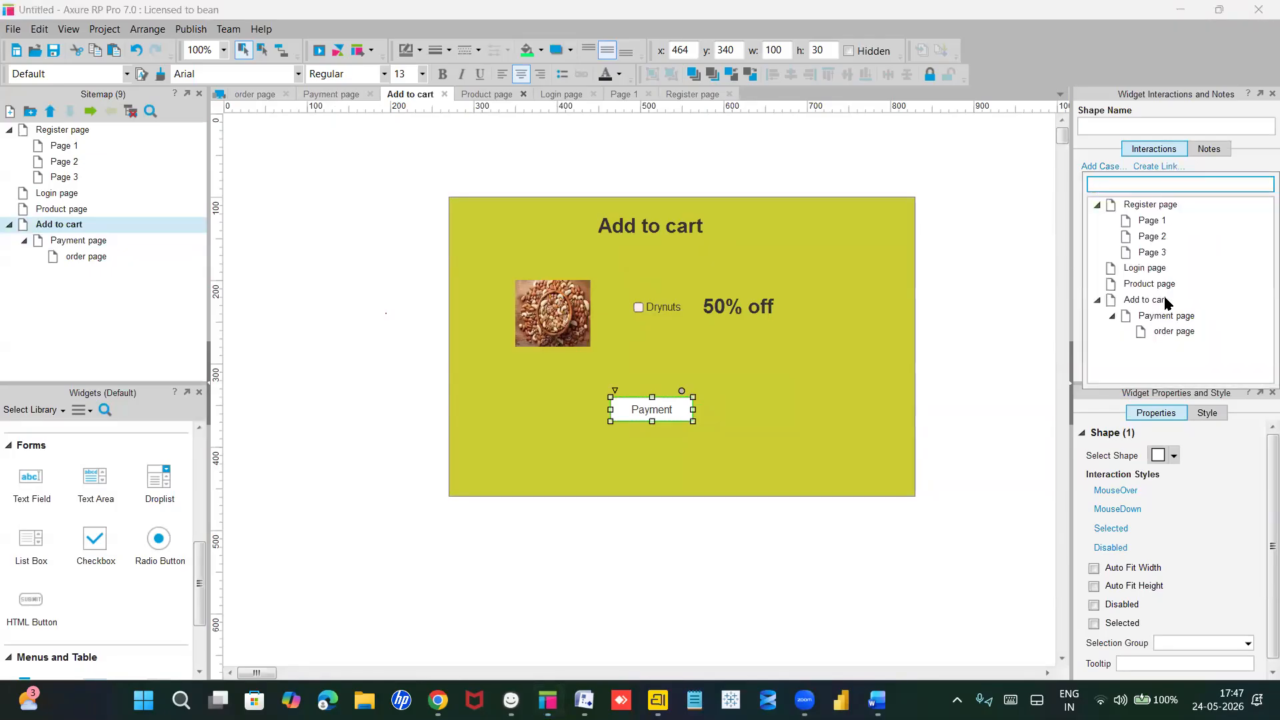
pyautogui.click(1164, 317)
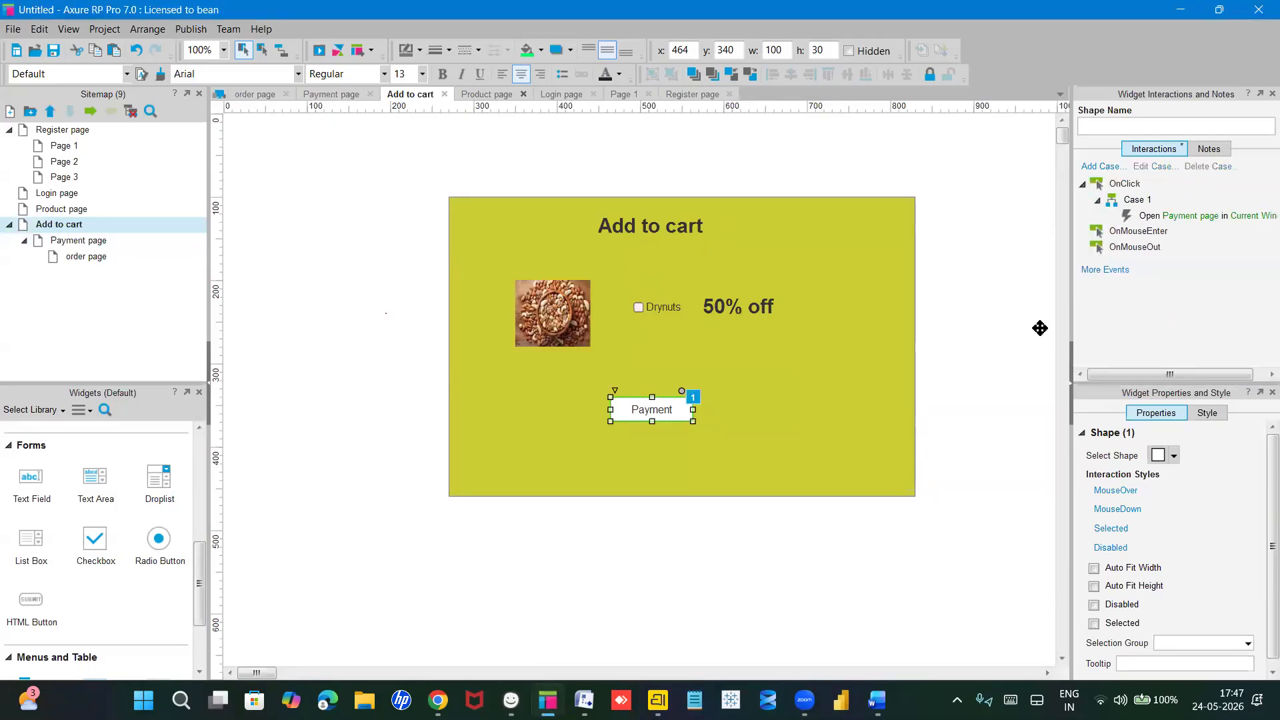
pyautogui.doubleClick(78, 210)
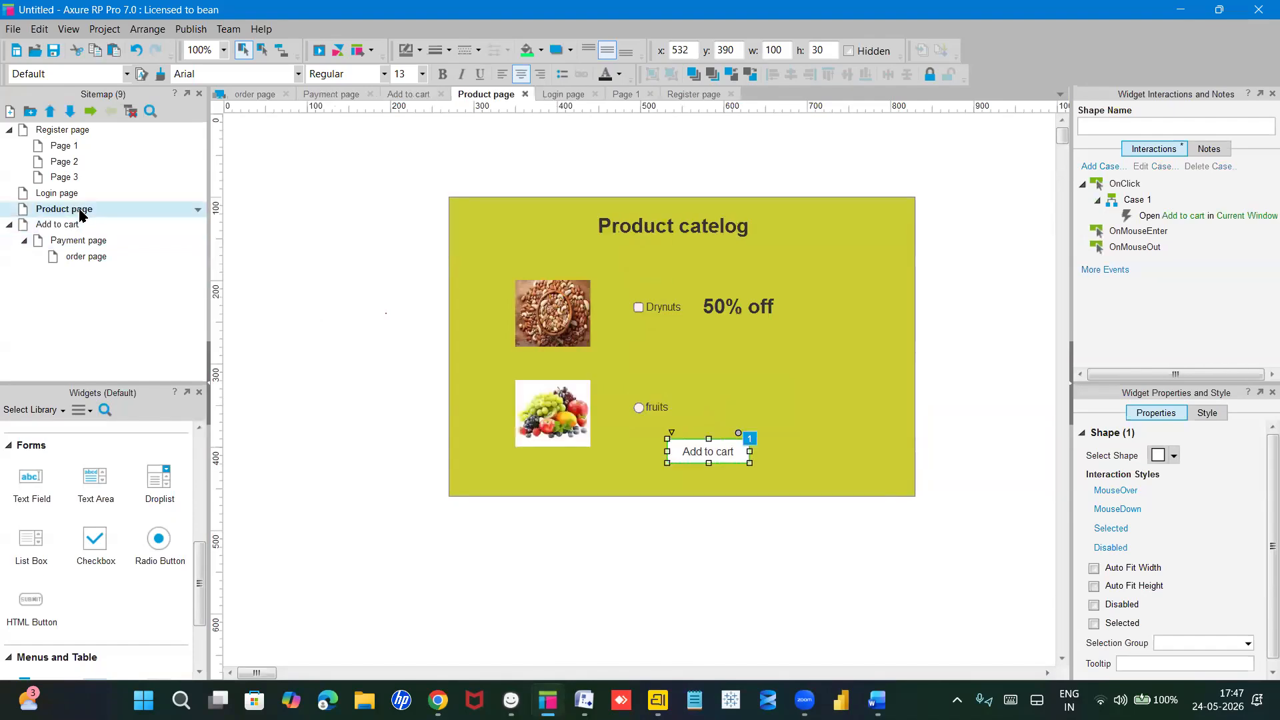
pyautogui.click(61, 132)
pyautogui.doubleClick(61, 133)
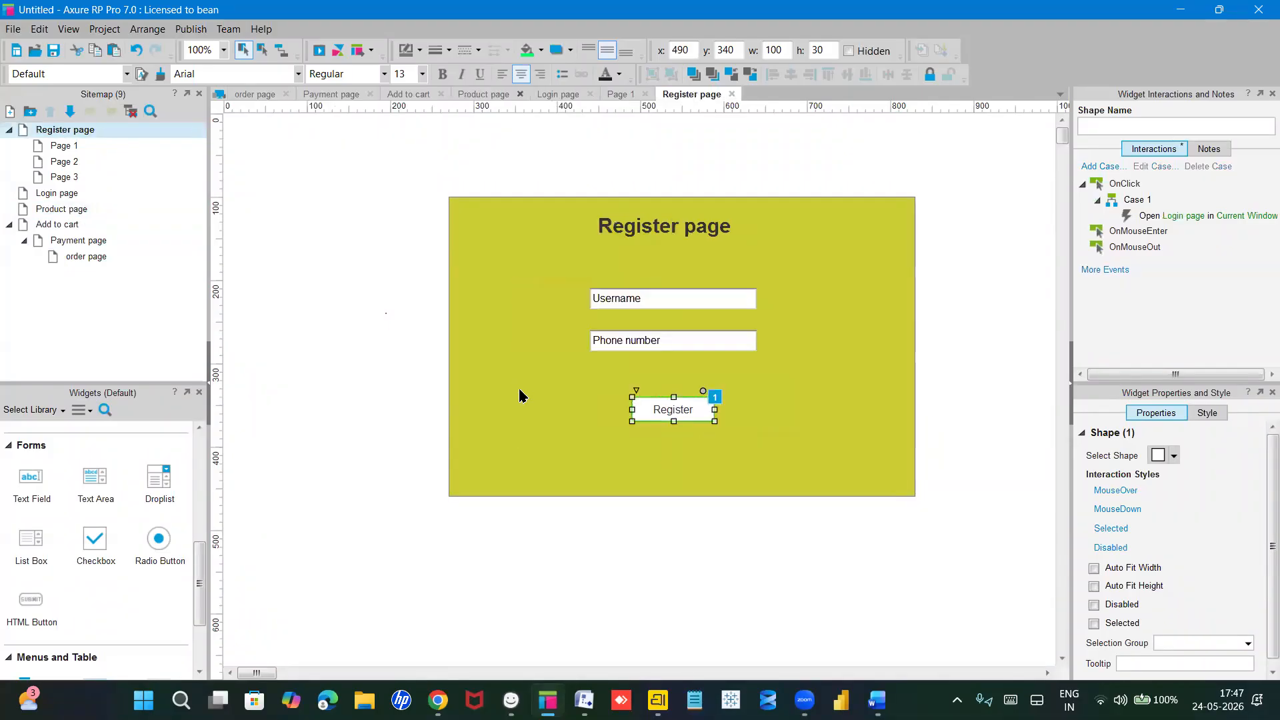
# Step: Preview the prototype and enter a username in the Register page's Username field
pyautogui.click(318, 52)
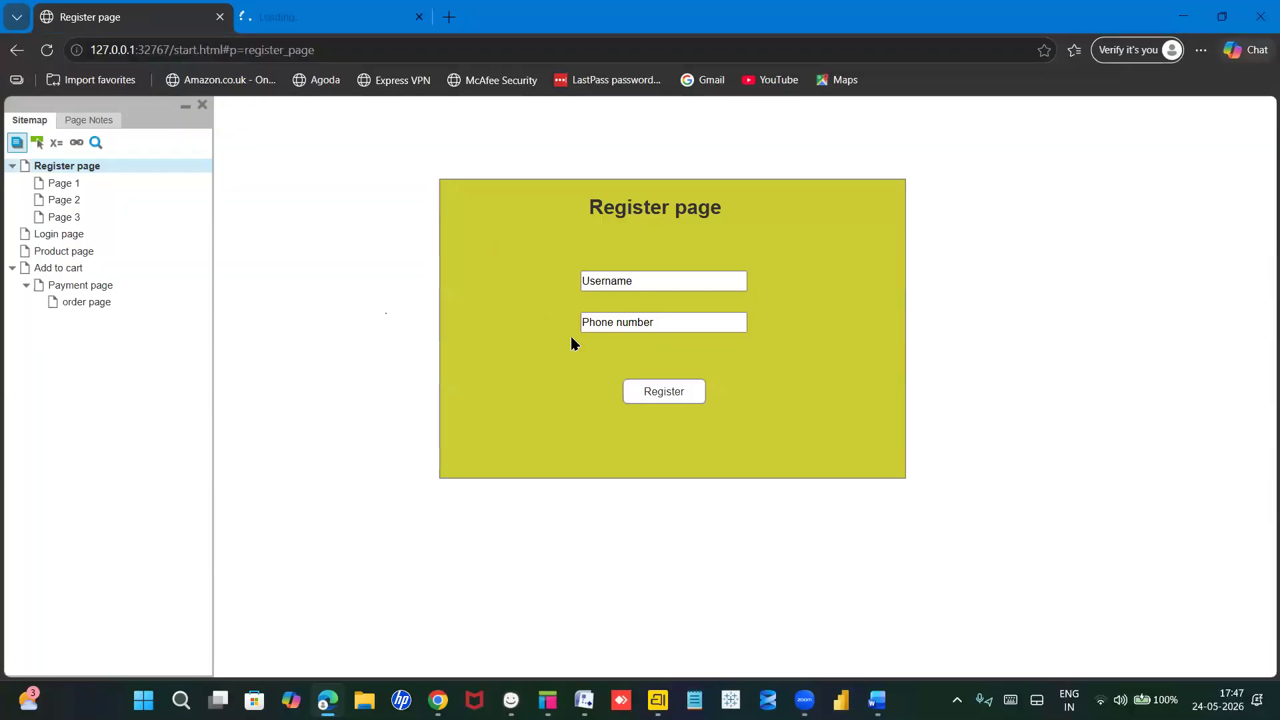
pyautogui.click(652, 289)
pyautogui.moveTo(632, 281); pyautogui.dragTo(577, 288)
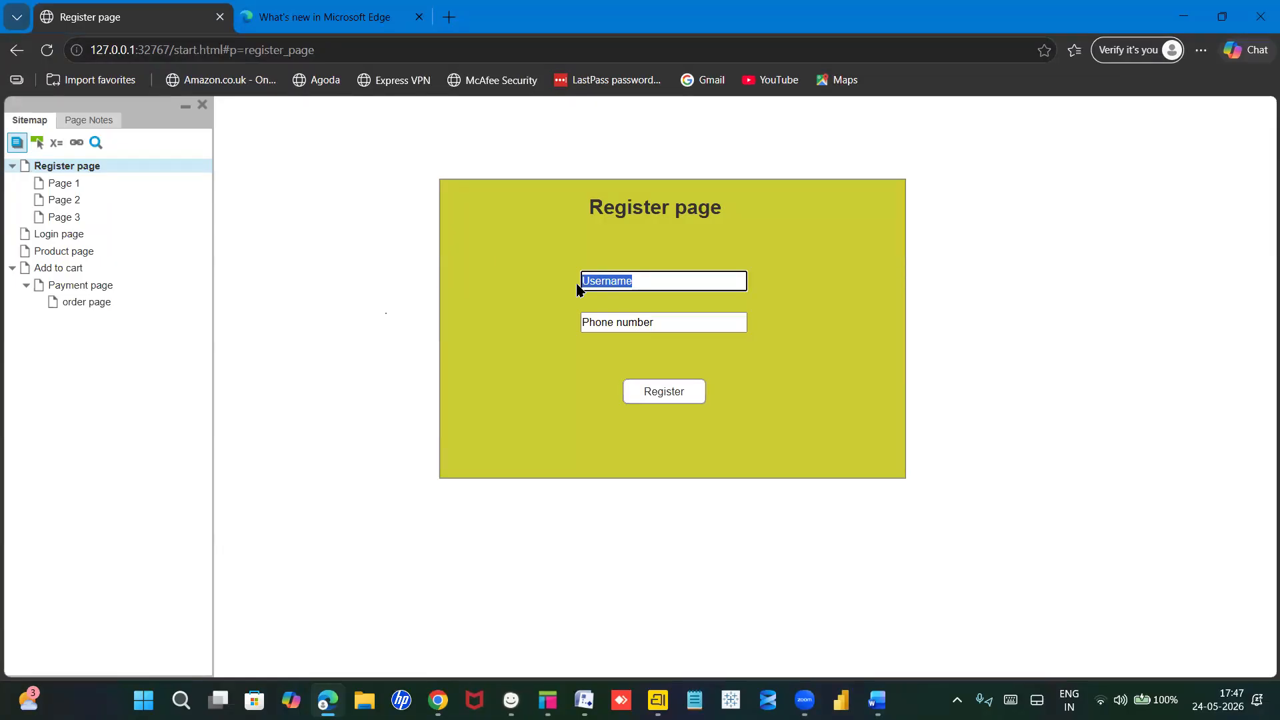
pyautogui.write('mayur')
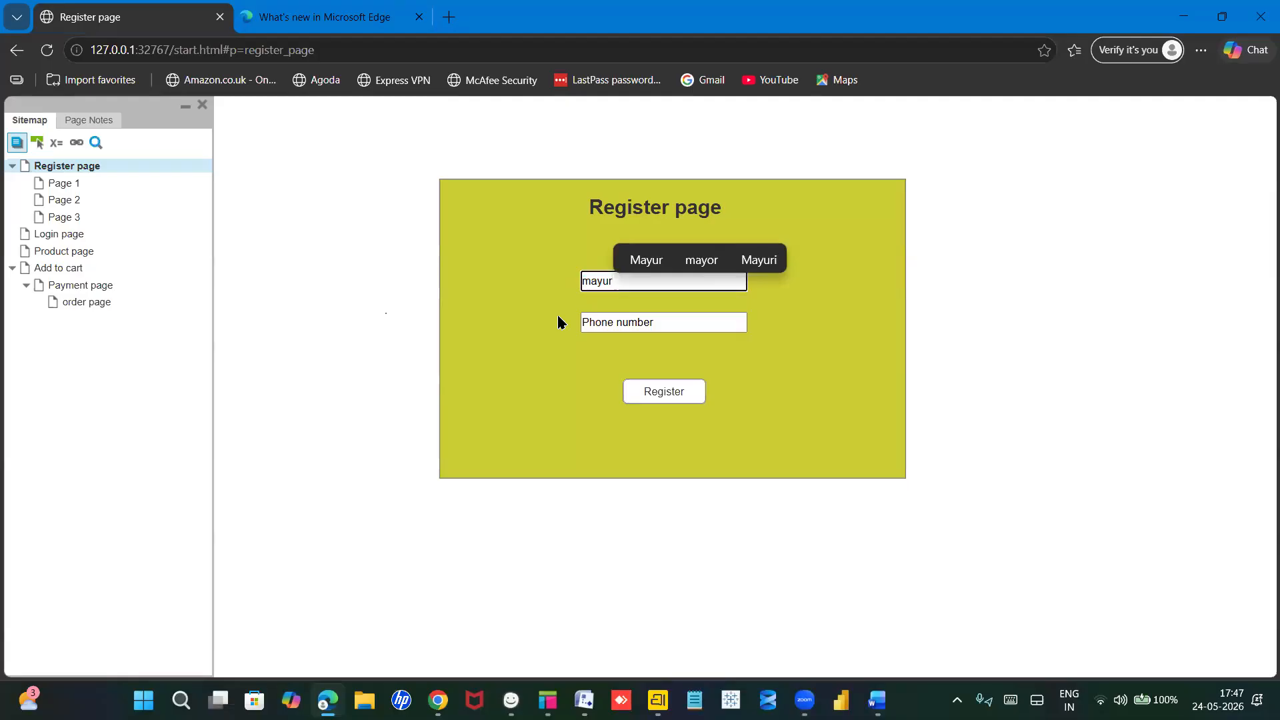
pyautogui.click(560, 323)
# Step: Replace the Phone number placeholder with a phone number
pyautogui.moveTo(677, 327); pyautogui.dragTo(518, 328)
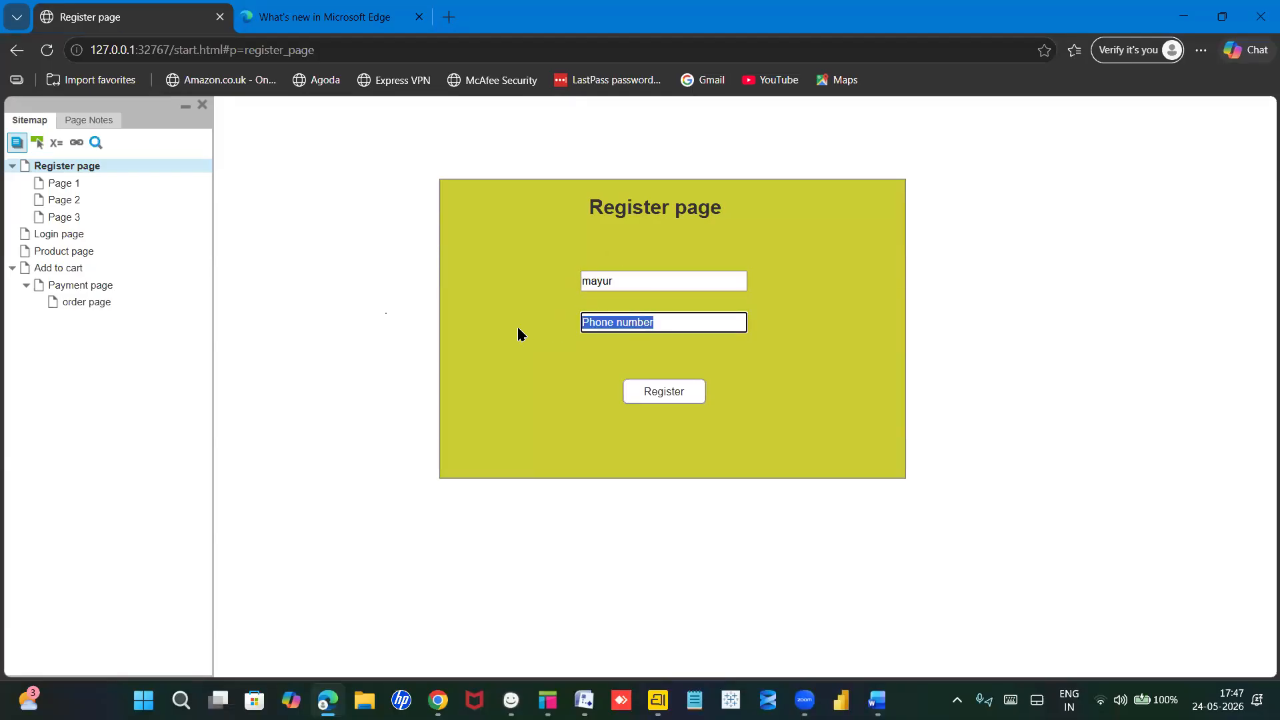
pyautogui.write('983354')
pyautogui.click(635, 278)
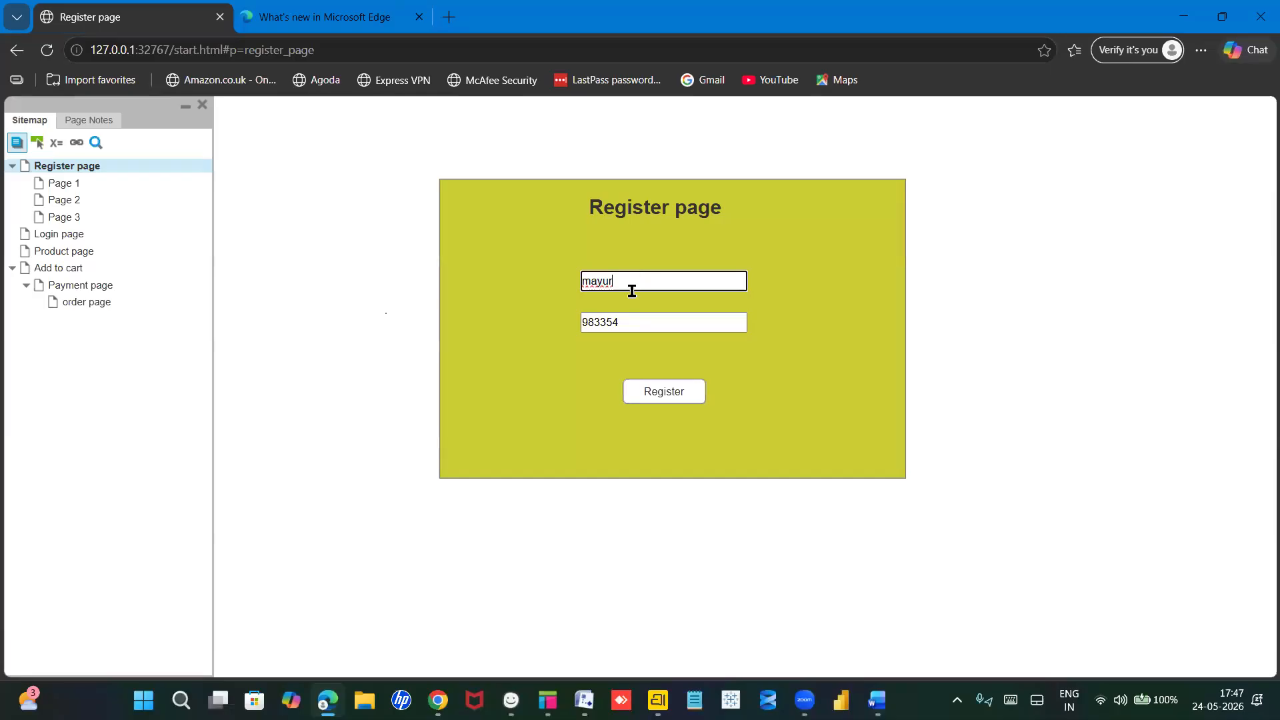
pyautogui.click(631, 322)
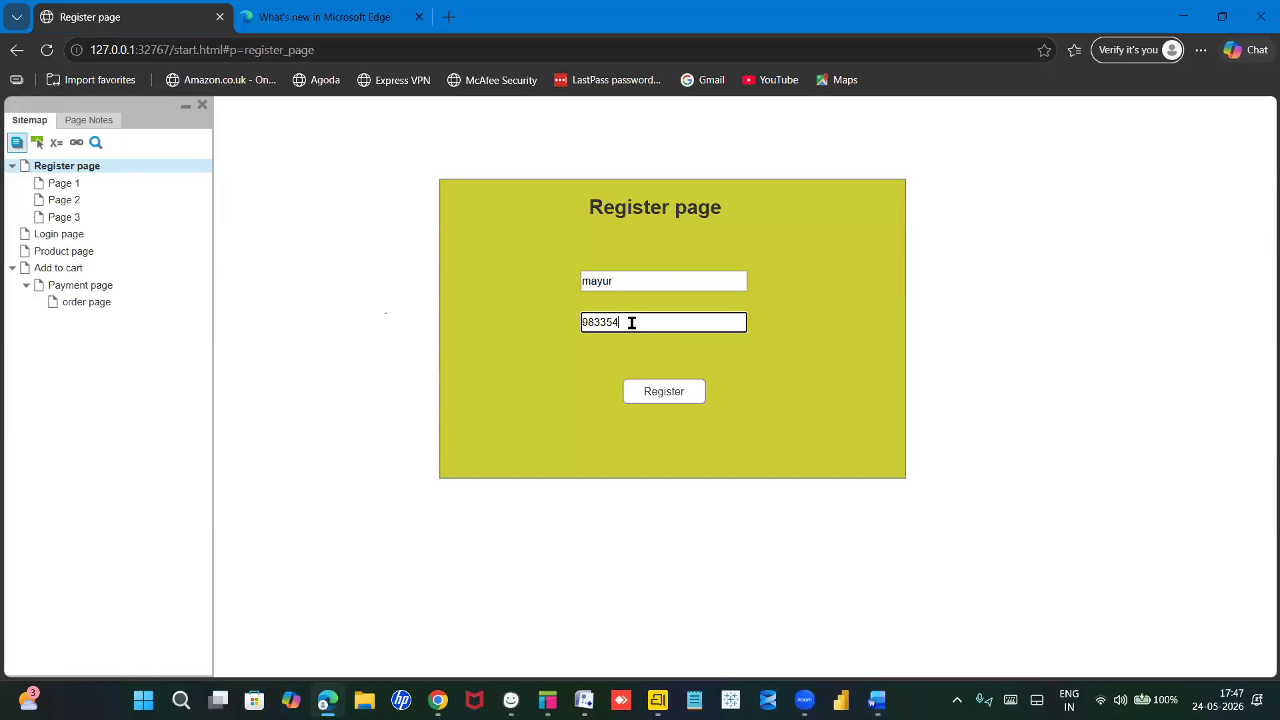
pyautogui.write('697')
# Step: Submit the registration and fill the Login page's username and password fields
pyautogui.click(667, 393)
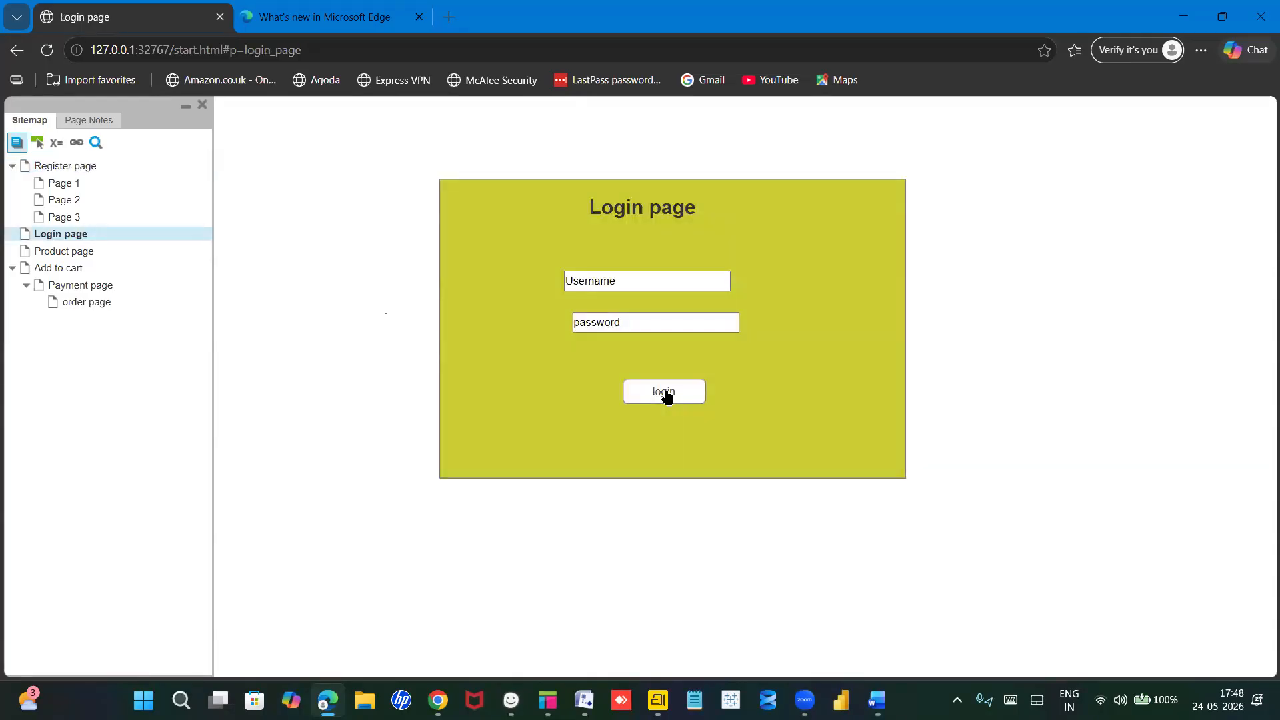
pyautogui.click(625, 290)
pyautogui.hotkey('ctrl', 'a')
pyautogui.write('mayur')
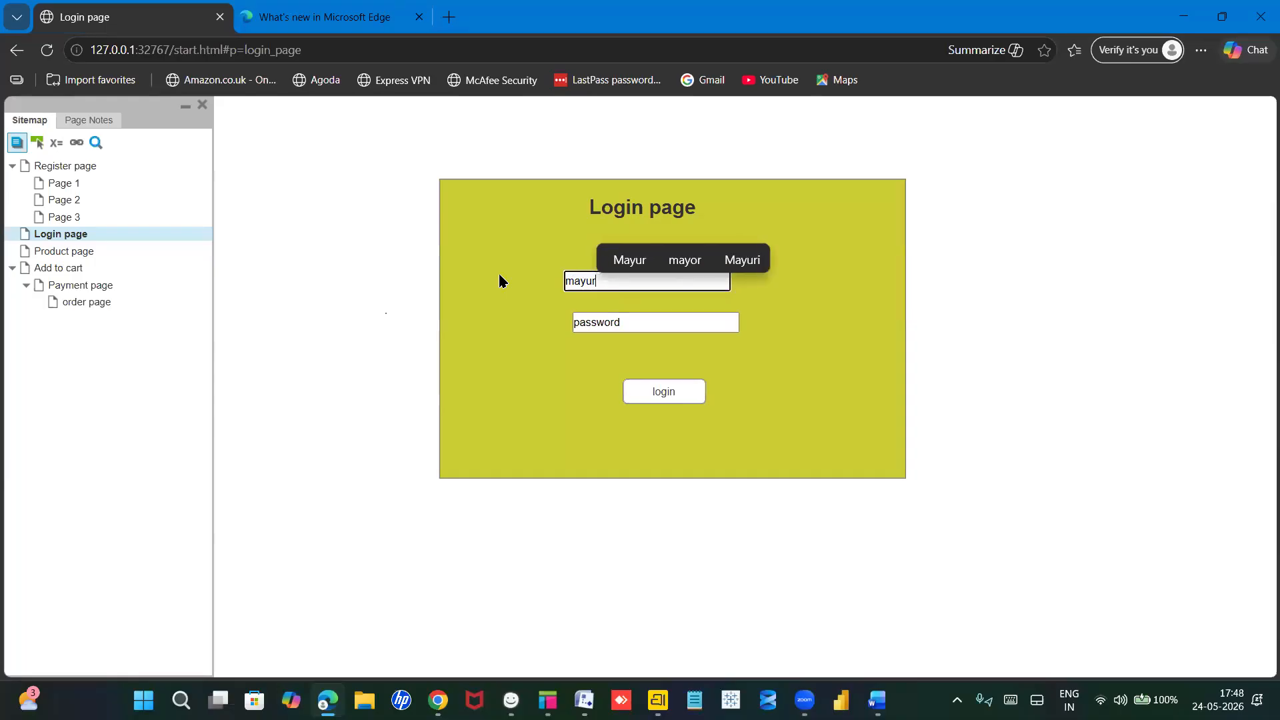
pyautogui.click(633, 321)
pyautogui.hotkey('ctrl', 'a')
pyautogui.write('12345')
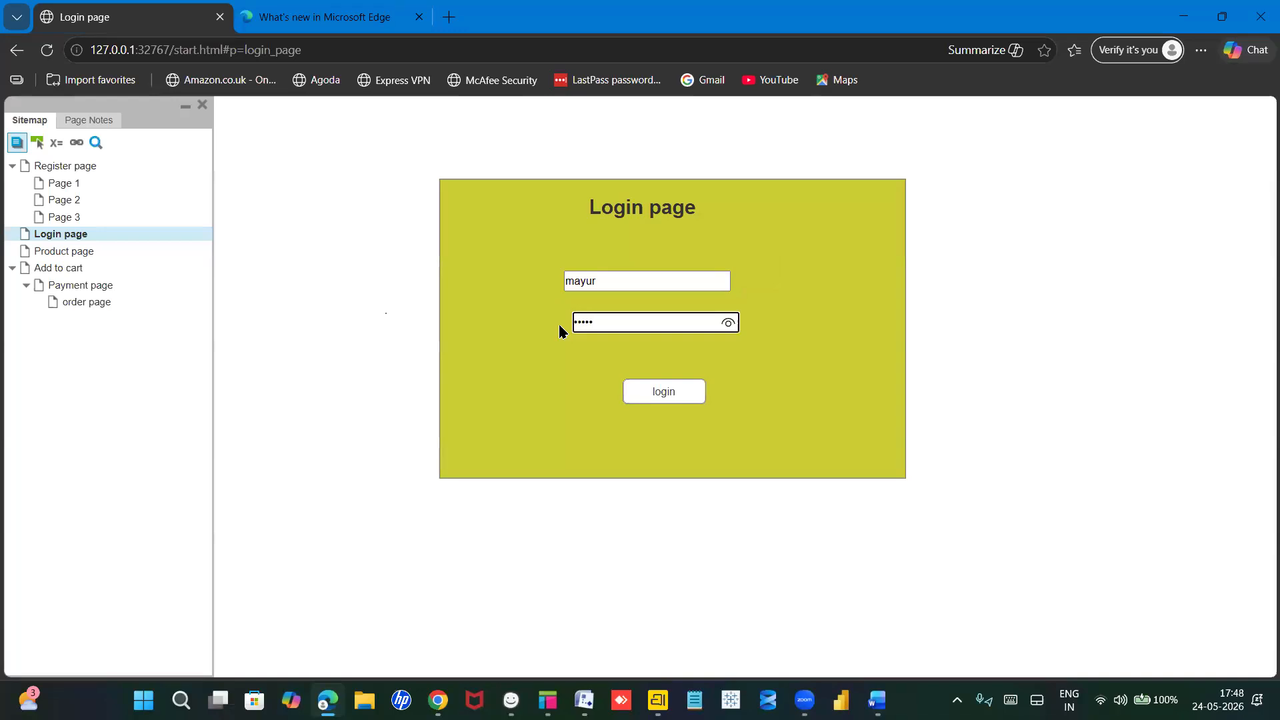
pyautogui.write('67')
# Step: Reveal and re-mask the password, then log in to the Product catalog
pyautogui.click(728, 323)
pyautogui.click(728, 324)
pyautogui.click(672, 392)
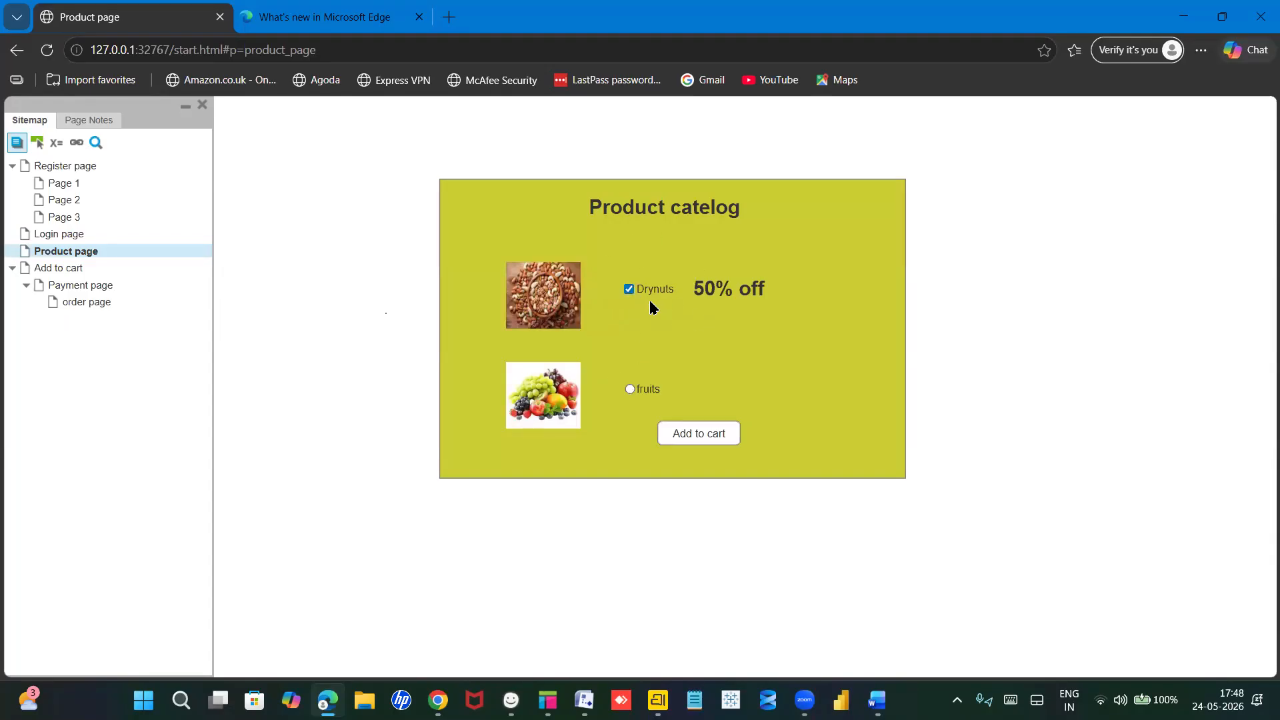
# Step: Select fruits, leave Drynuts unticked after toggling it, and go to Add to cart
pyautogui.click(631, 390)
pyautogui.click(628, 289)
pyautogui.click(628, 290)
pyautogui.click(628, 289)
pyautogui.click(708, 445)
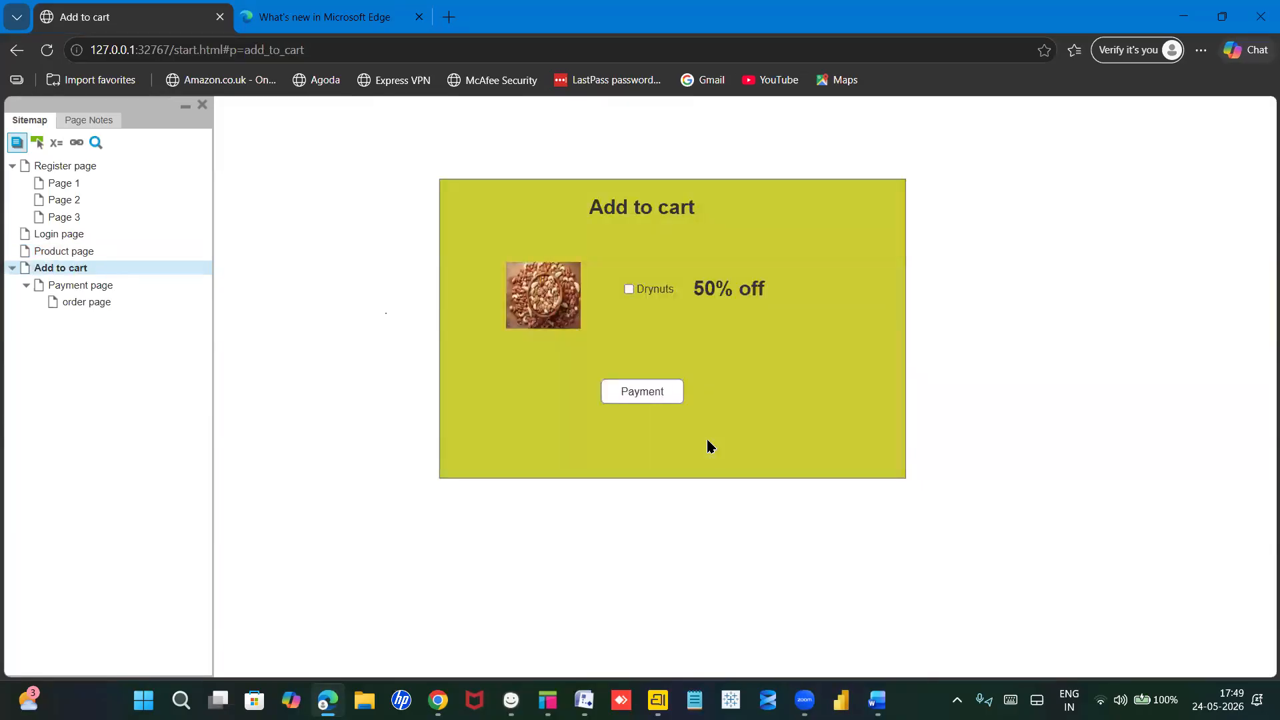
# Step: Tick Drynuts in the cart, proceed to Payment, and tick COD with UPI unticked
pyautogui.click(630, 289)
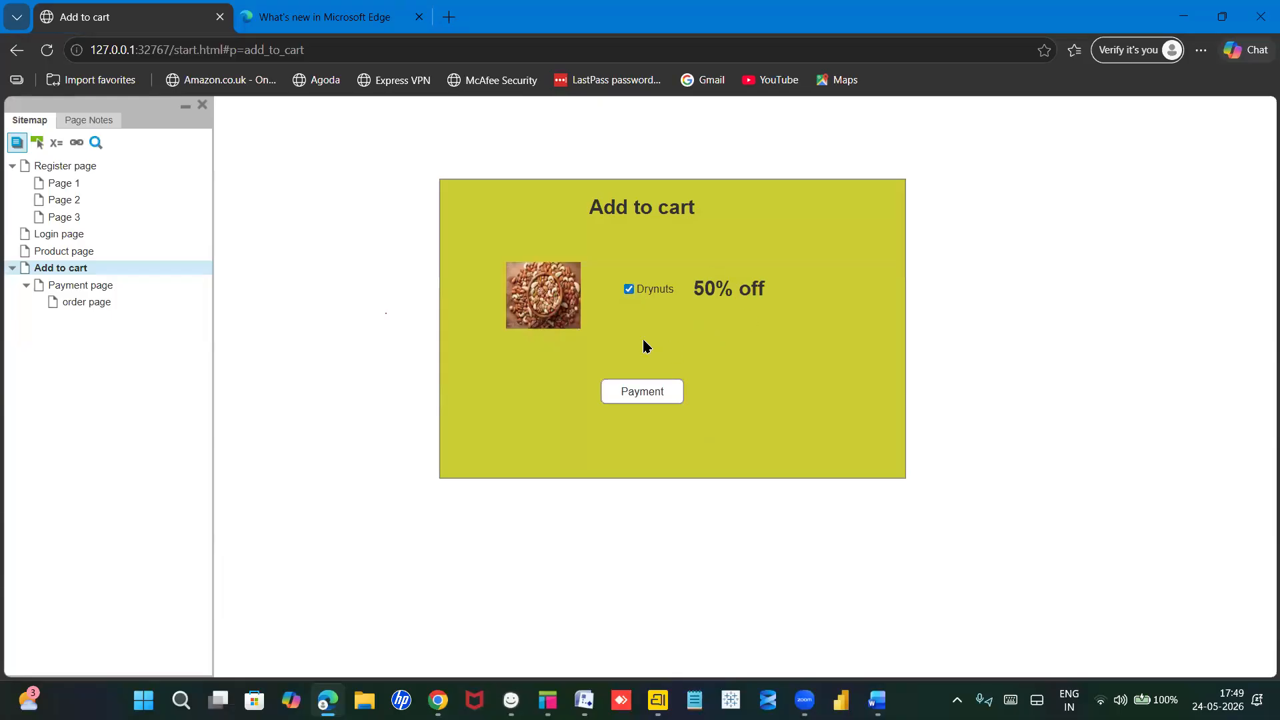
pyautogui.click(663, 393)
pyautogui.click(622, 257)
pyautogui.click(622, 294)
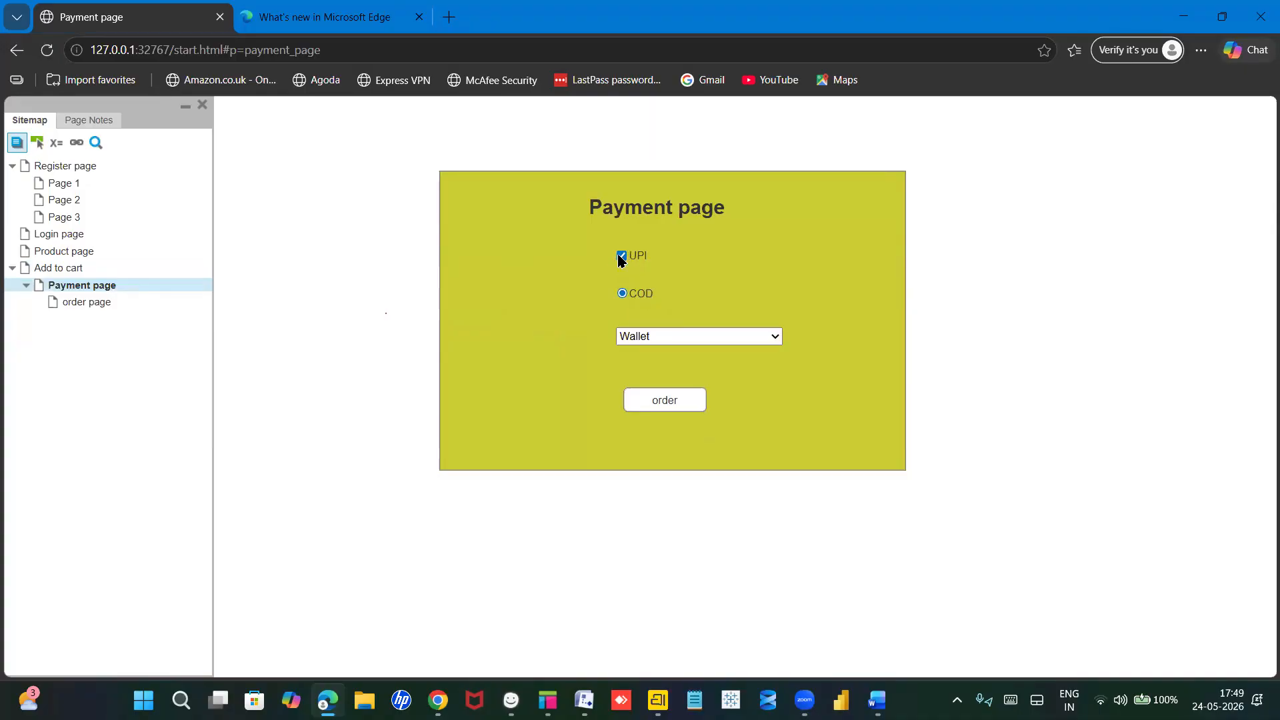
pyautogui.click(621, 257)
# Step: Switch the payment method dropdown through COD, UPI and Wallet
pyautogui.click(666, 332)
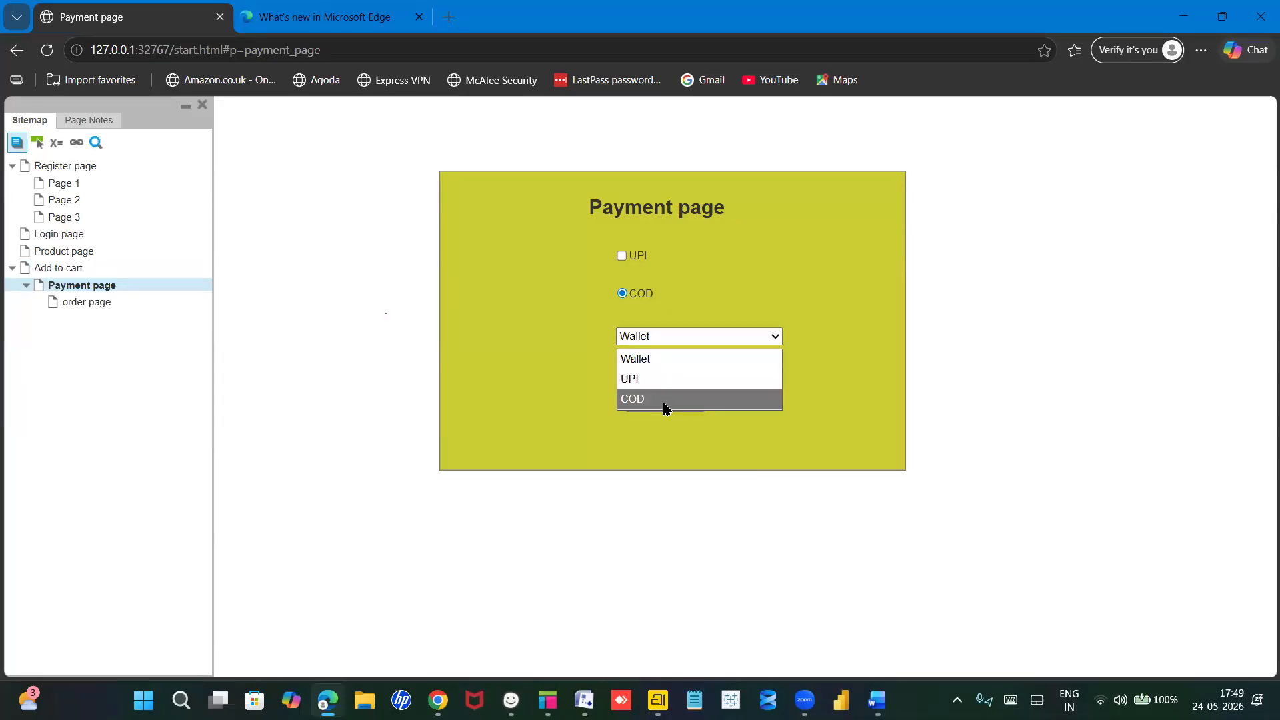
pyautogui.click(664, 402)
pyautogui.click(667, 339)
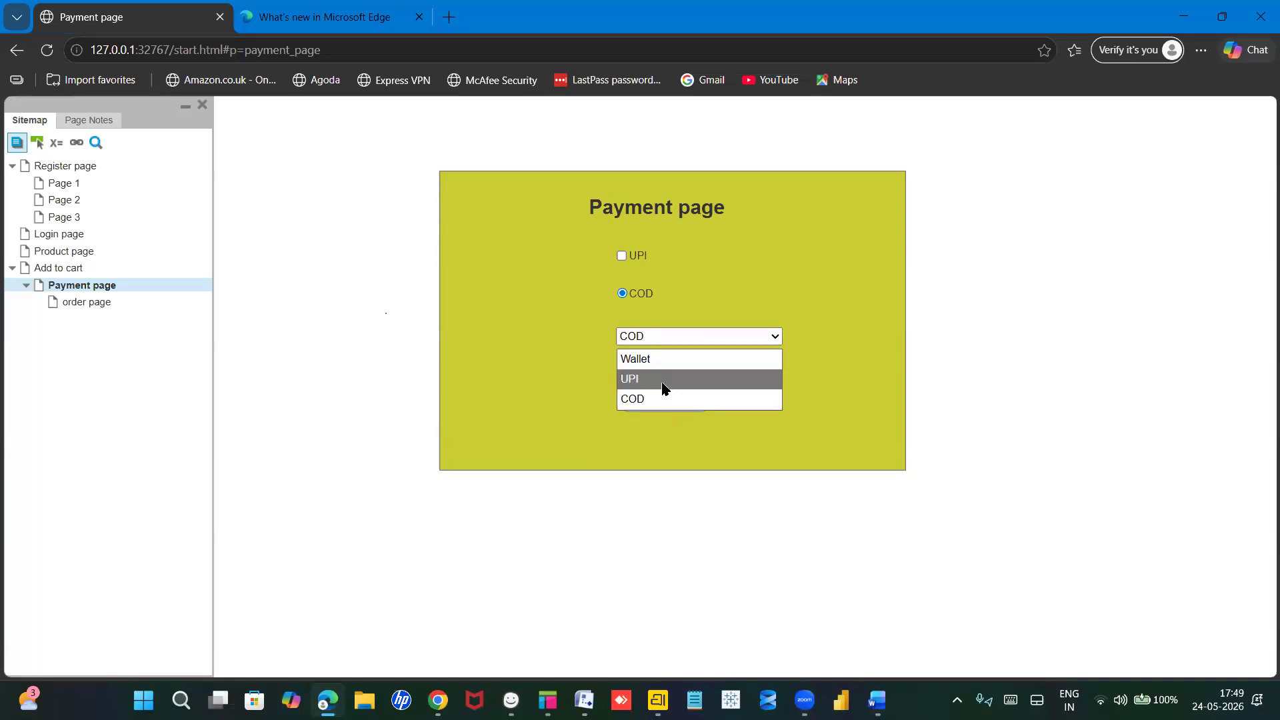
pyautogui.click(665, 377)
pyautogui.click(672, 335)
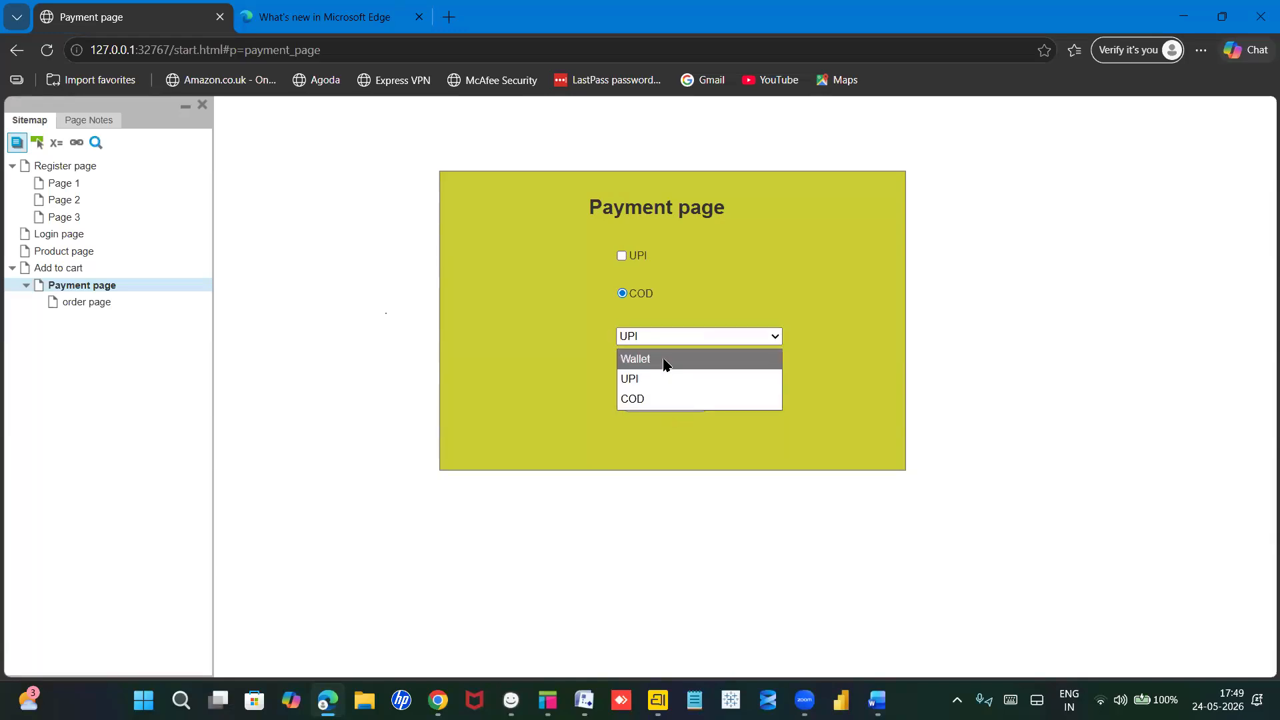
pyautogui.click(665, 358)
# Step: Set the payment method to UPI then Wallet, place the order, and finish back at Product page
pyautogui.click(676, 339)
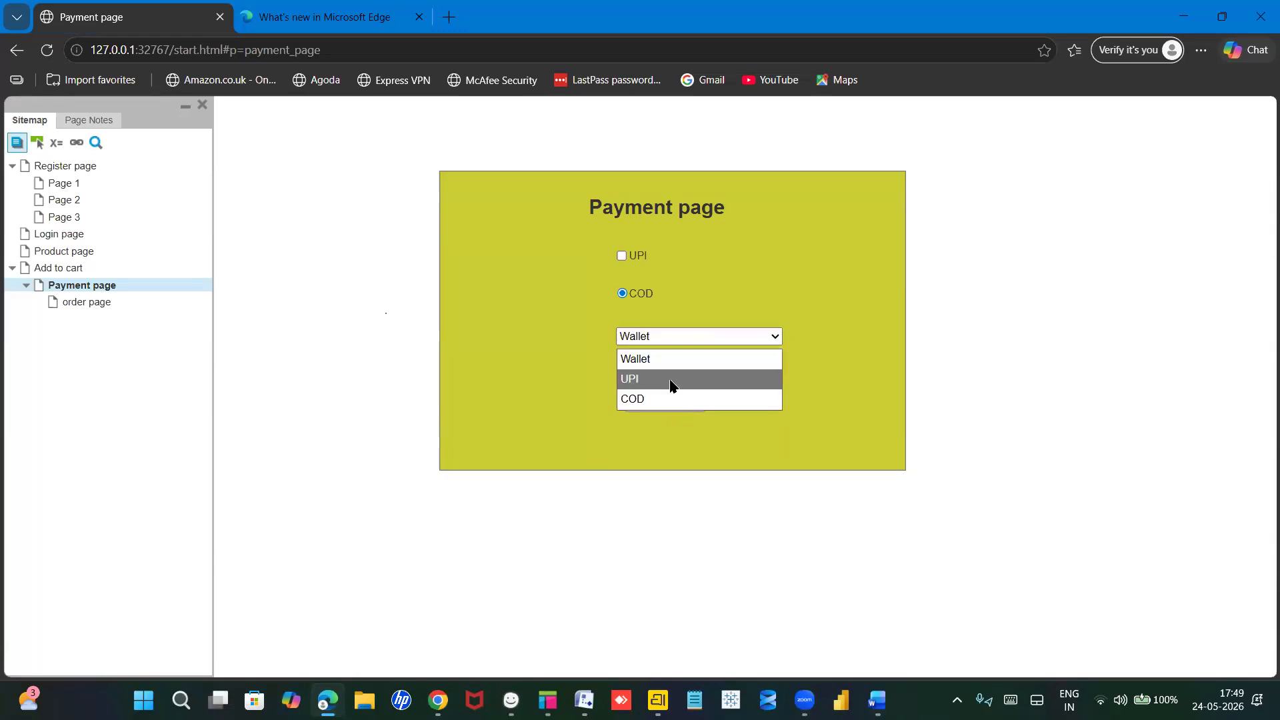
pyautogui.click(669, 375)
pyautogui.click(668, 338)
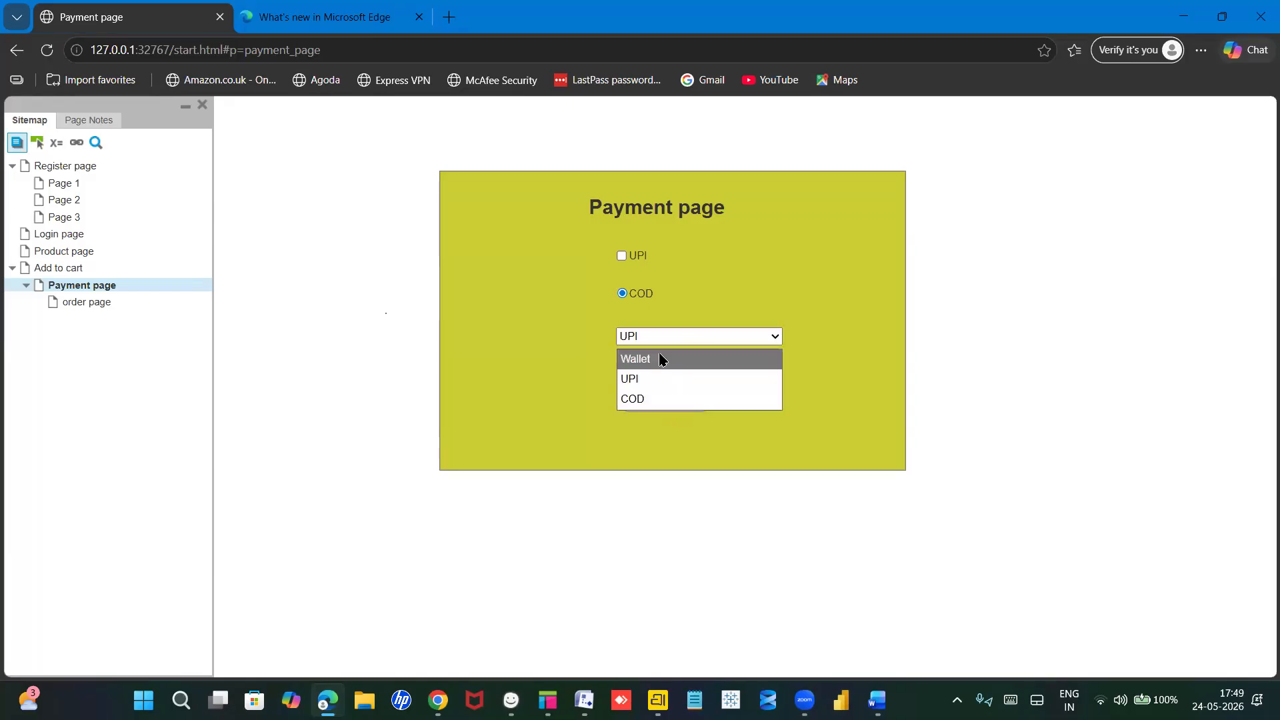
pyautogui.click(660, 356)
pyautogui.click(667, 402)
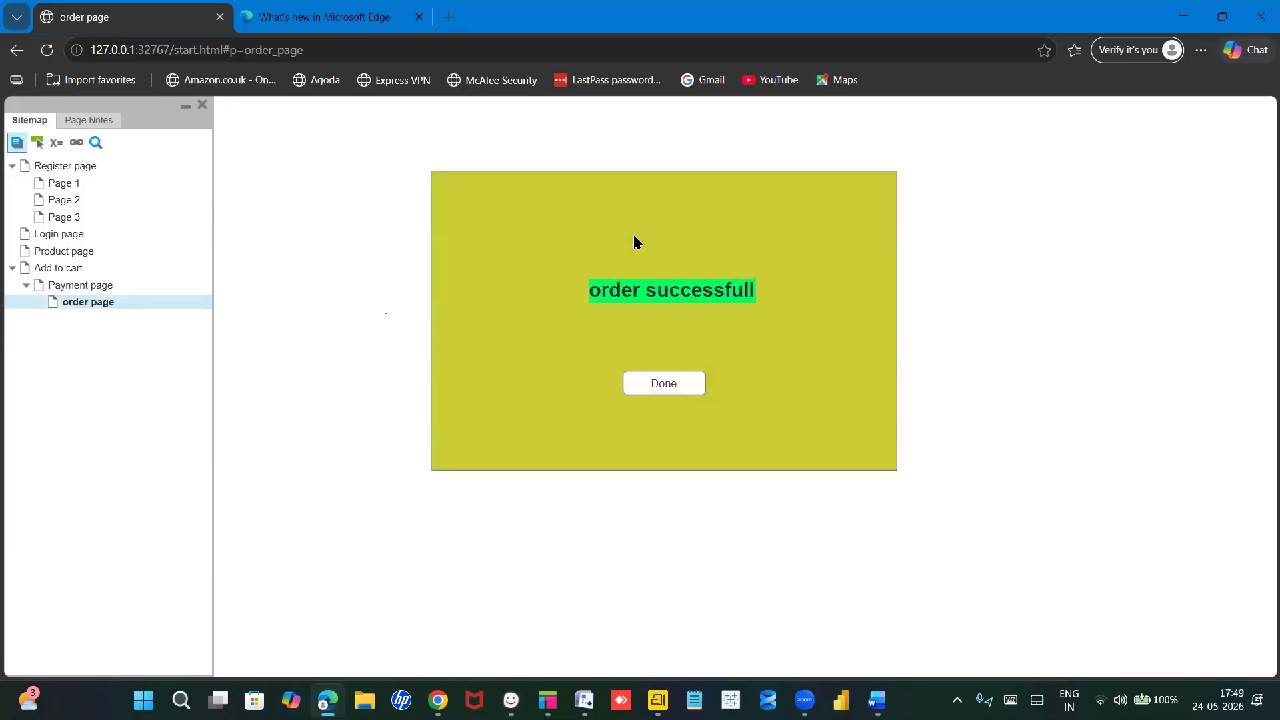
pyautogui.click(669, 388)
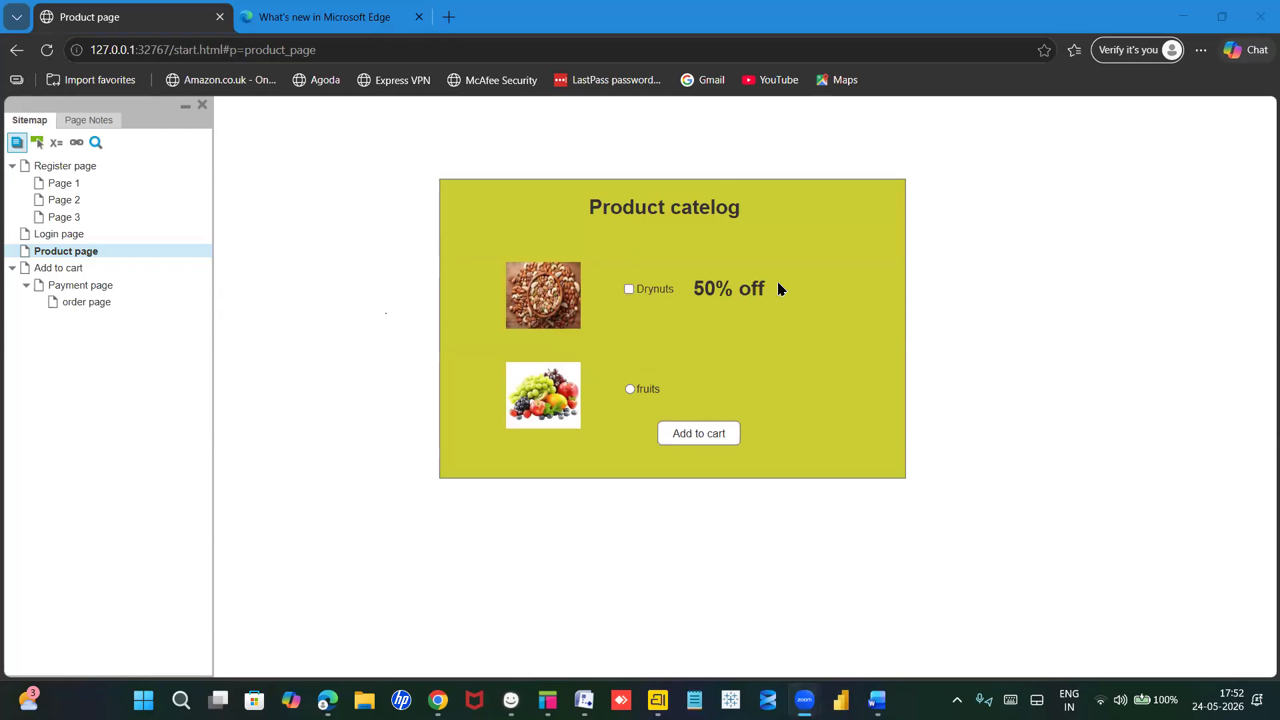
# Step: Take Drynuts and fruits through Add to cart to Payment, choose COD, keep Wallet, and return to Axure
pyautogui.click(628, 291)
pyautogui.click(630, 389)
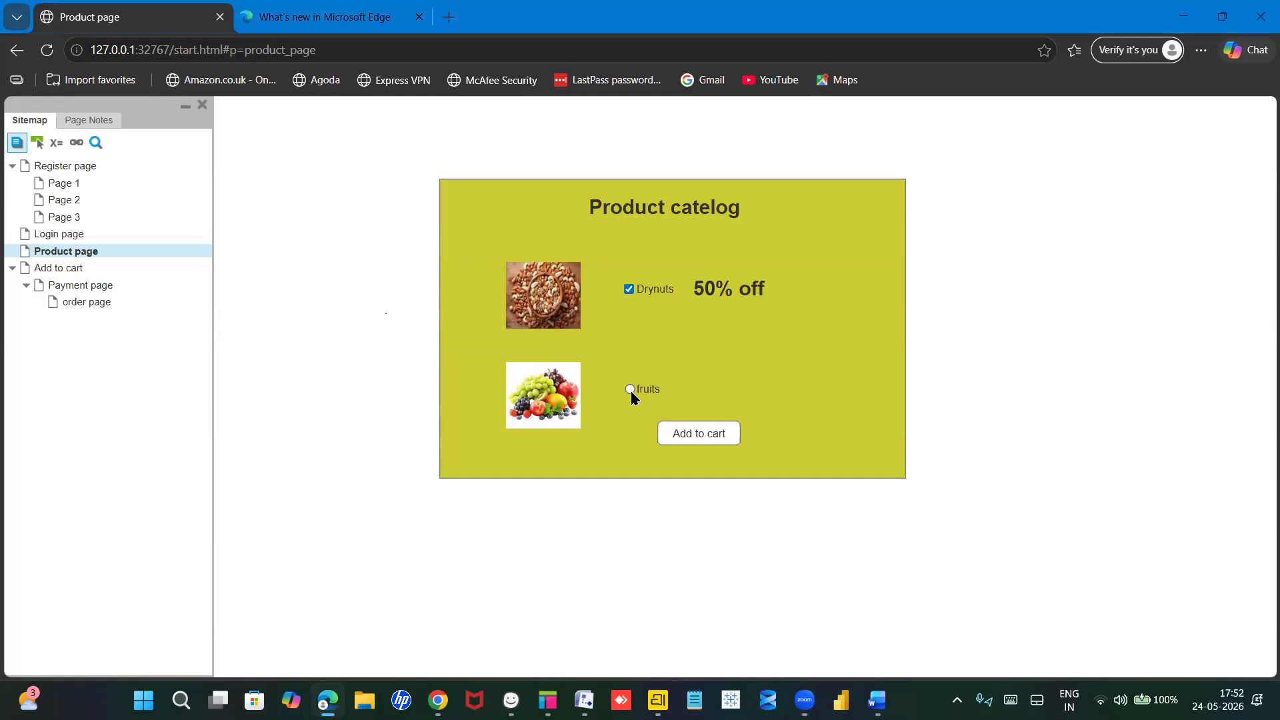
pyautogui.click(687, 434)
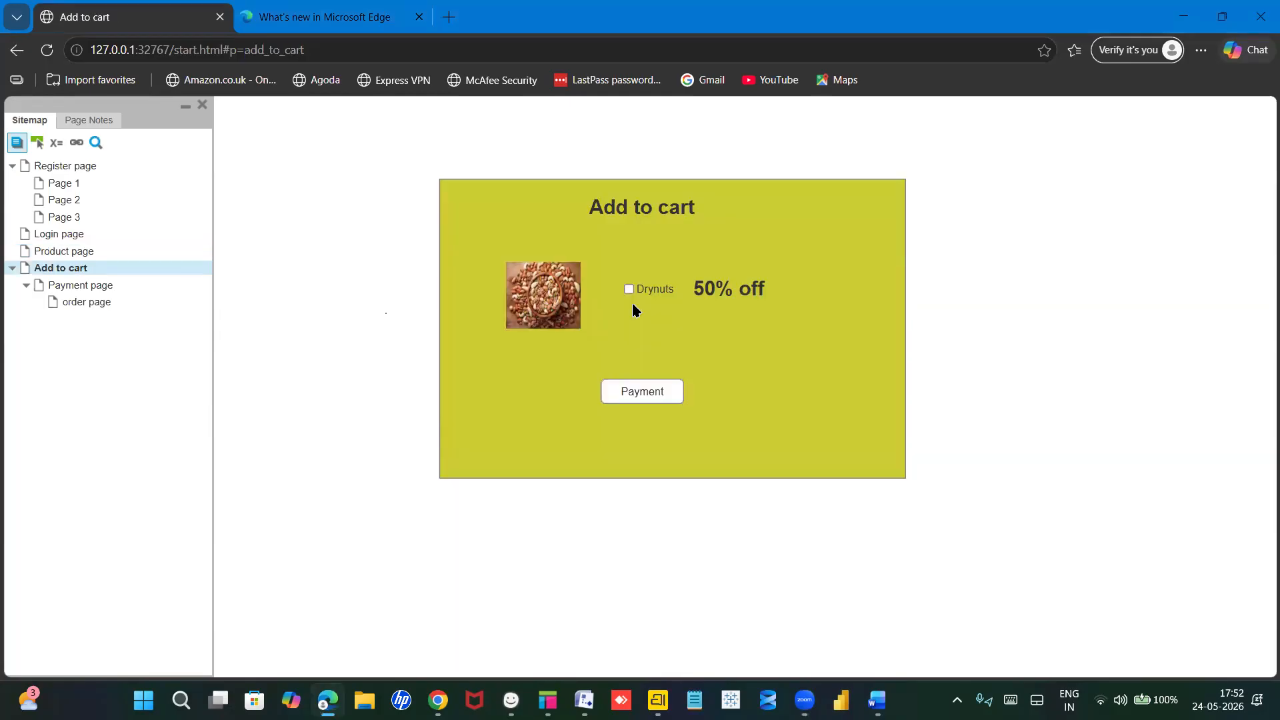
pyautogui.click(650, 396)
pyautogui.click(623, 296)
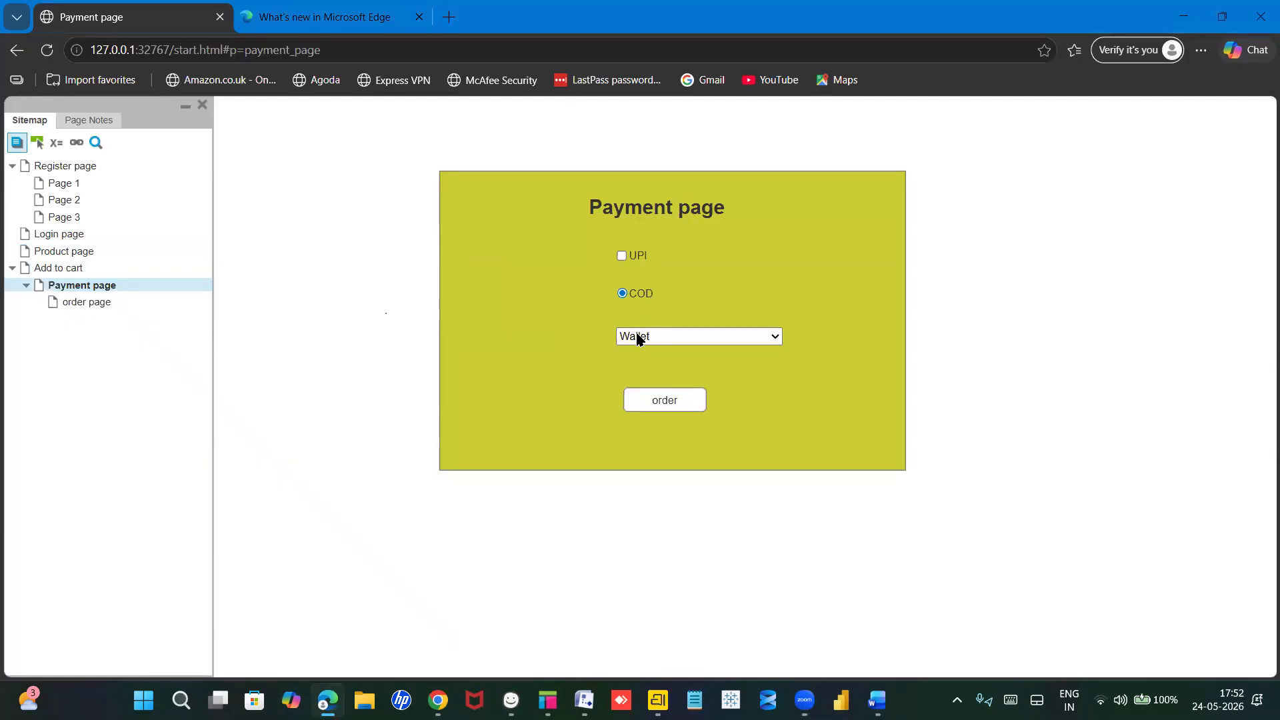
pyautogui.click(638, 338)
pyautogui.click(577, 387)
pyautogui.click(547, 699)
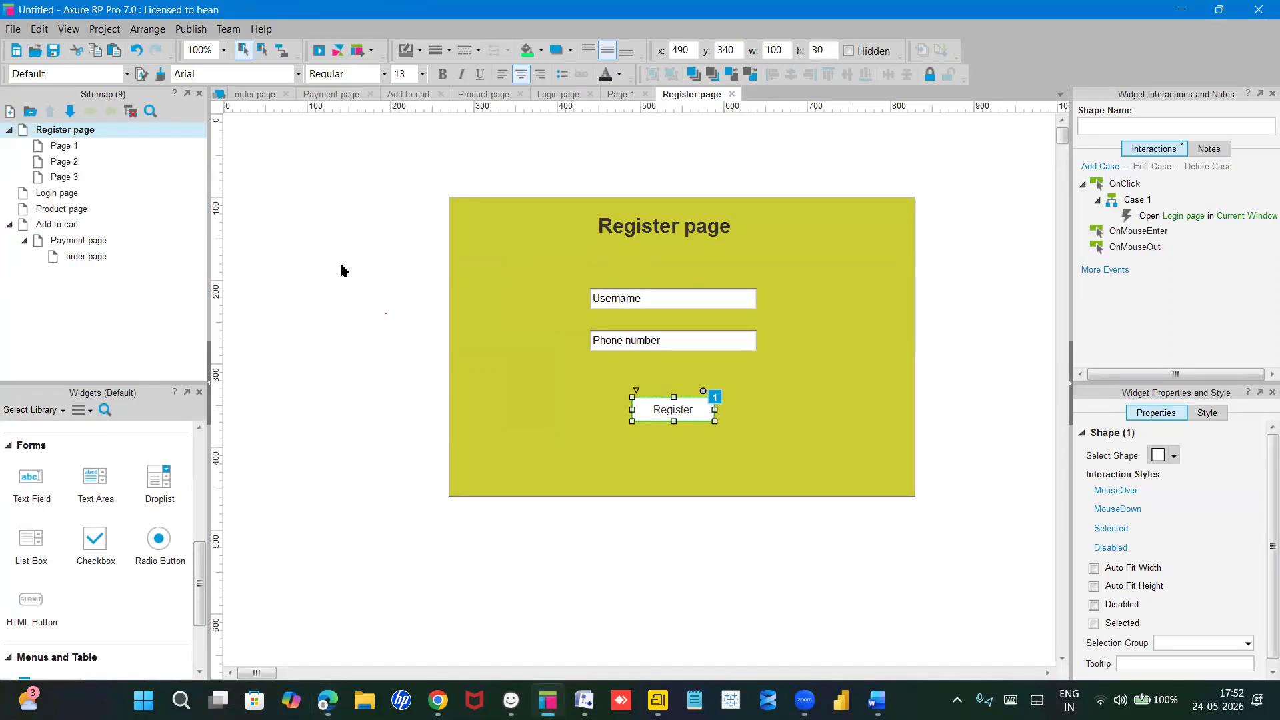
# Step: Open the Add to cart page, then the Product page, and select its 50% off label
pyautogui.click(69, 210)
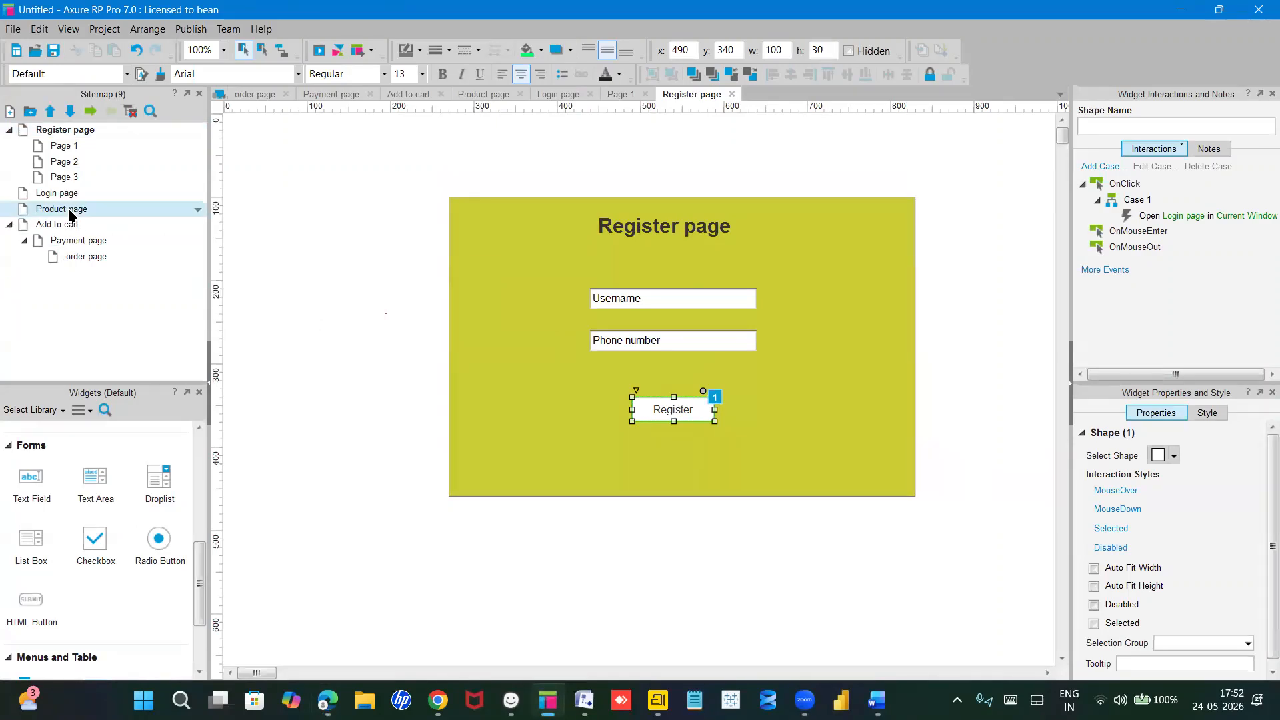
pyautogui.click(70, 243)
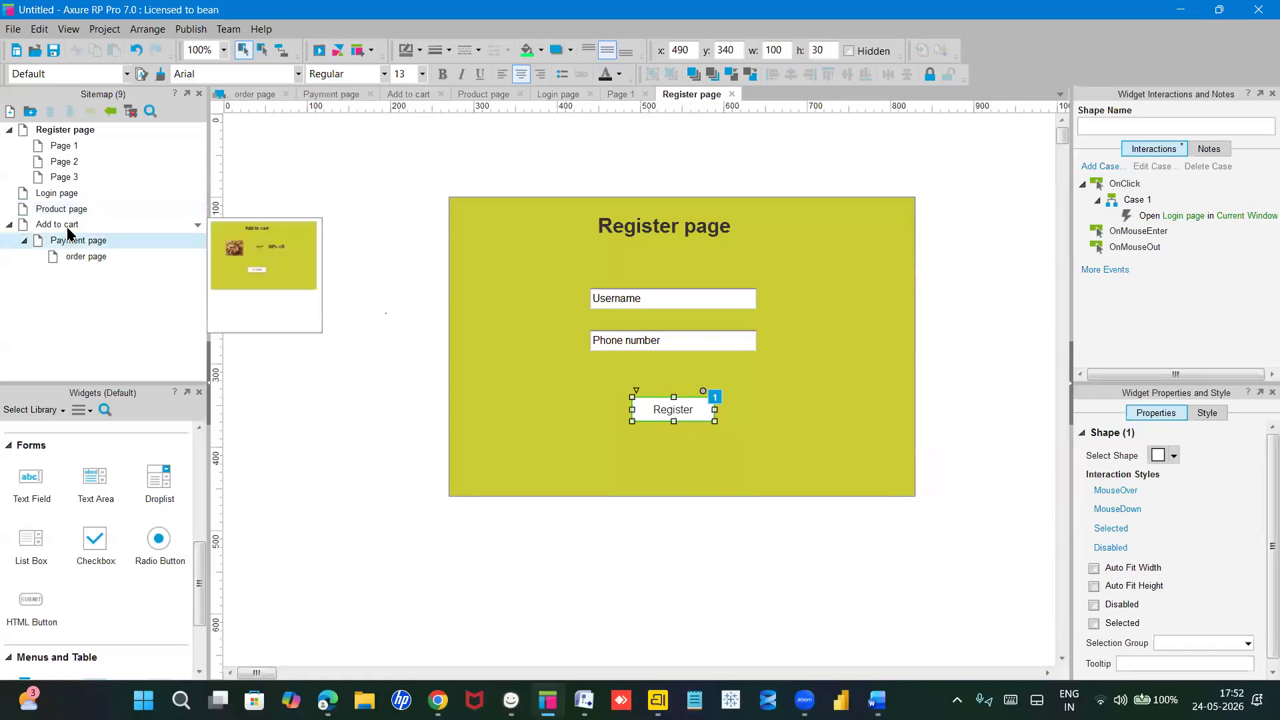
pyautogui.doubleClick(66, 225)
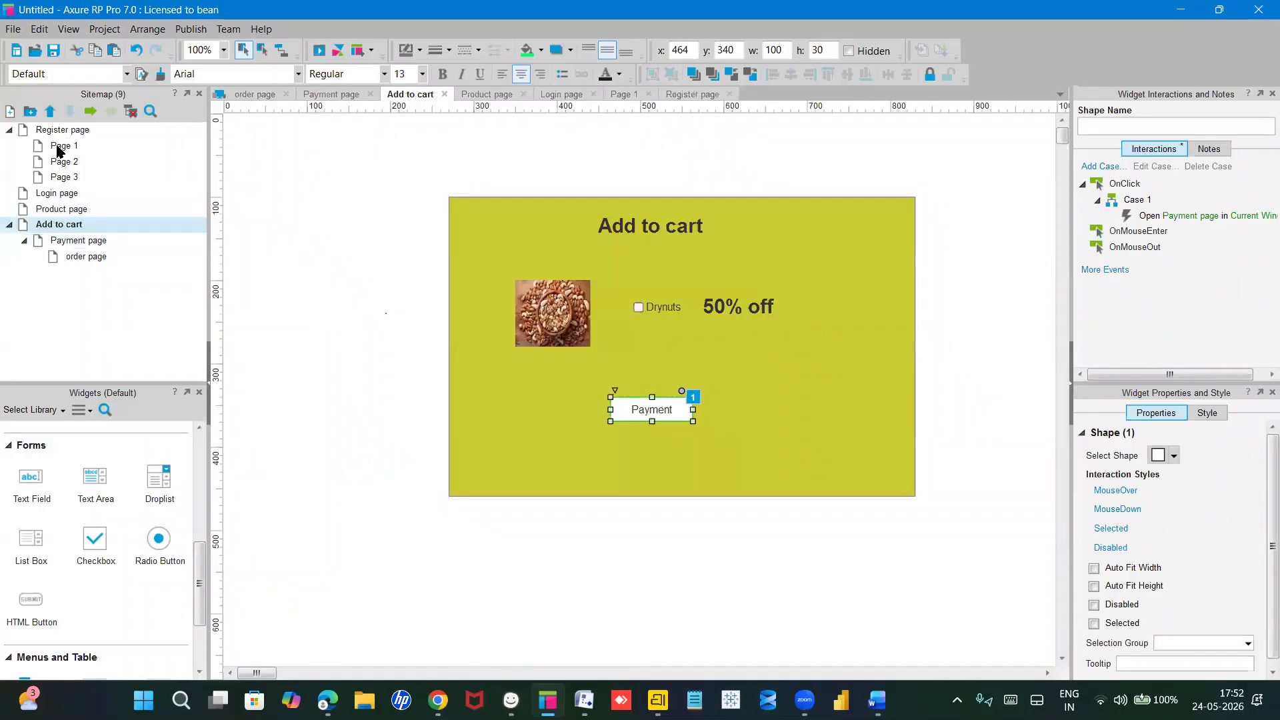
pyautogui.doubleClick(60, 209)
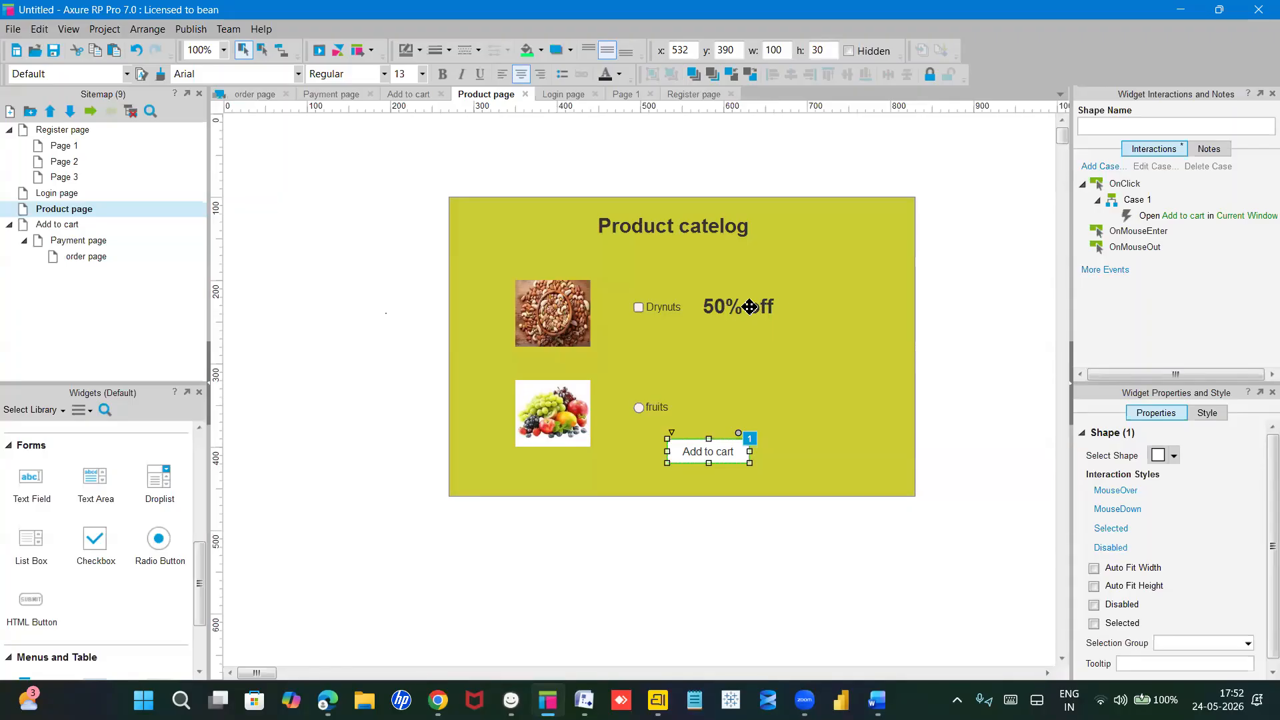
pyautogui.click(750, 307)
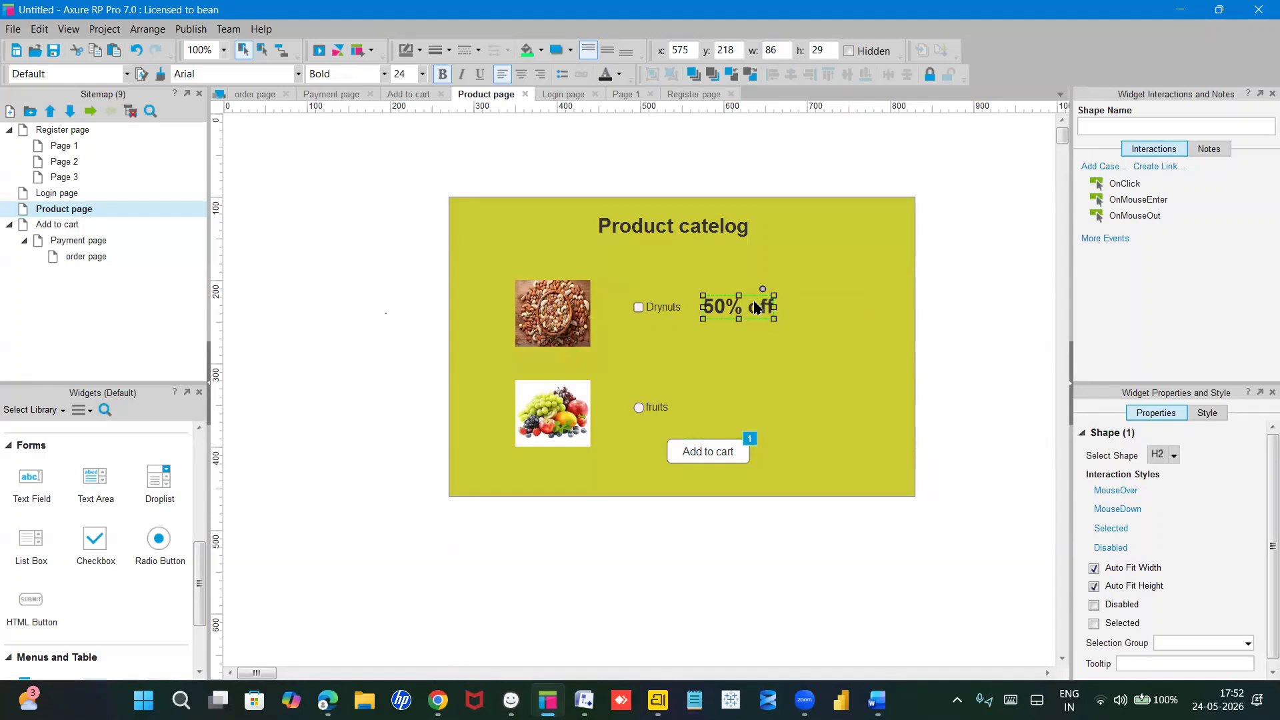
# Step: Set the 50% off label to hidden, then select the dry-nuts image
pyautogui.rightClick(754, 305)
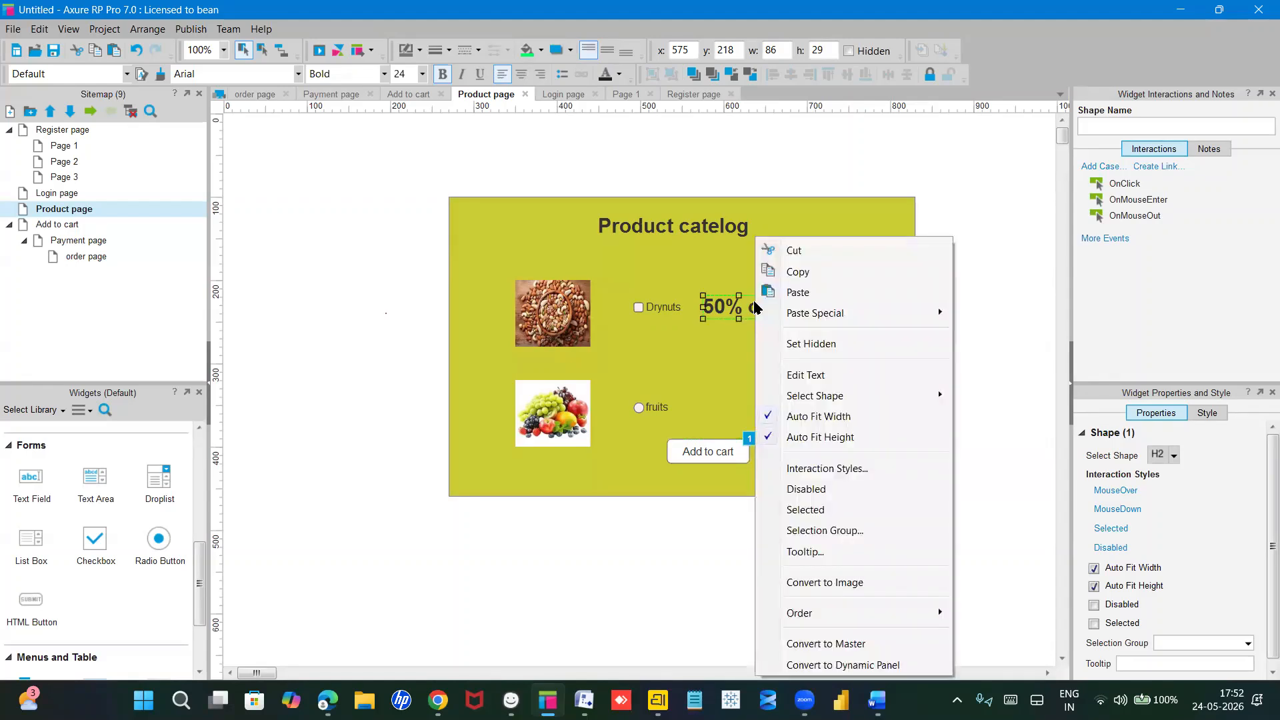
pyautogui.click(824, 346)
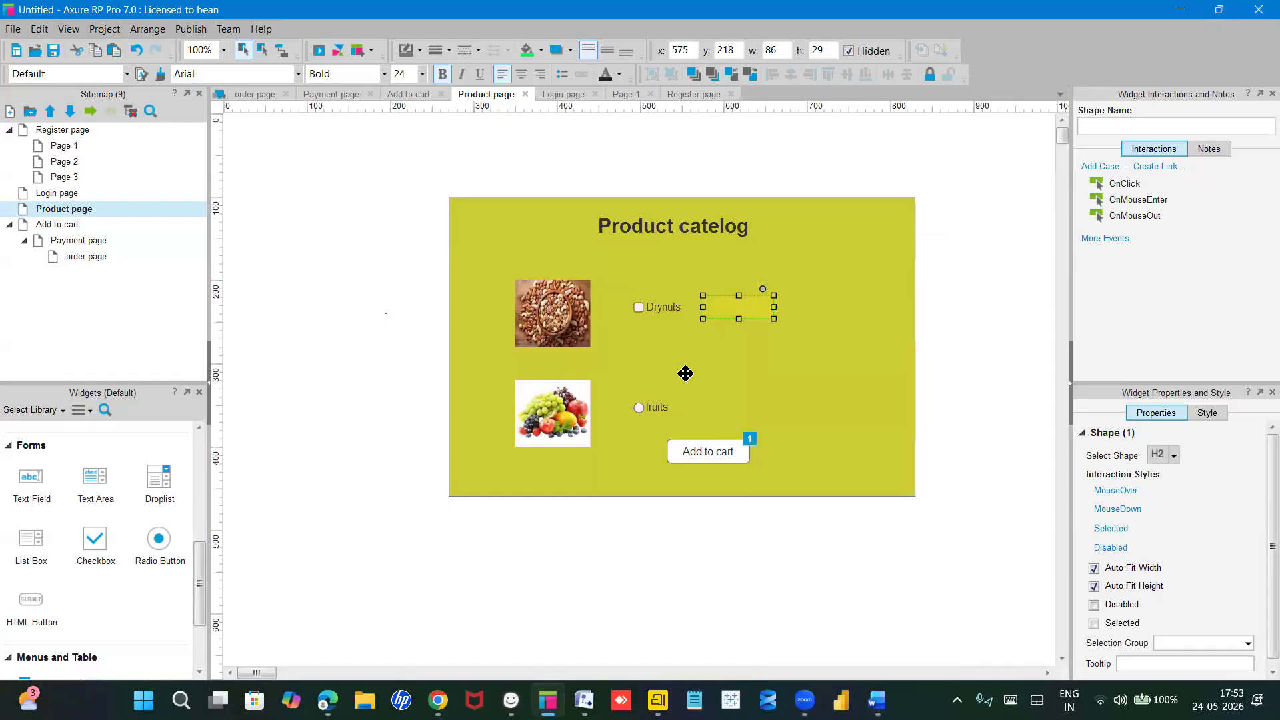
pyautogui.click(572, 314)
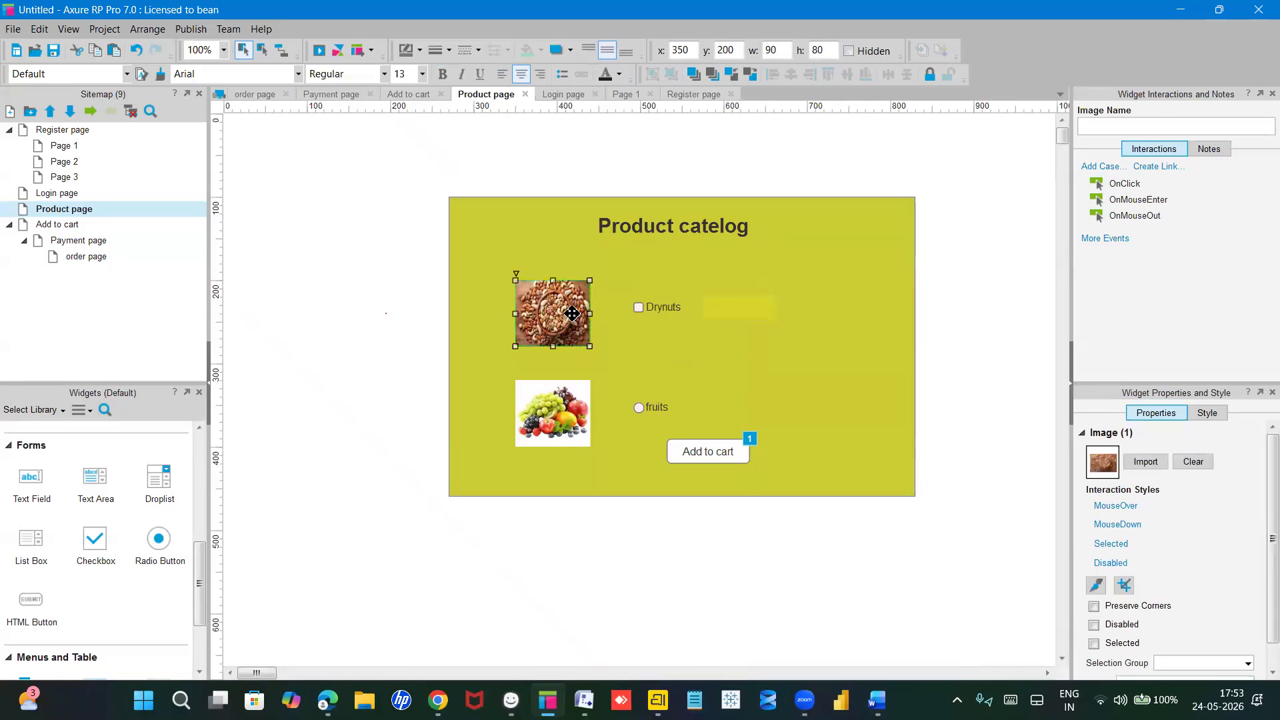
# Step: Give the dry-nuts image an OnMouseEnter case that shows both (Image) widgets
pyautogui.click(1146, 206)
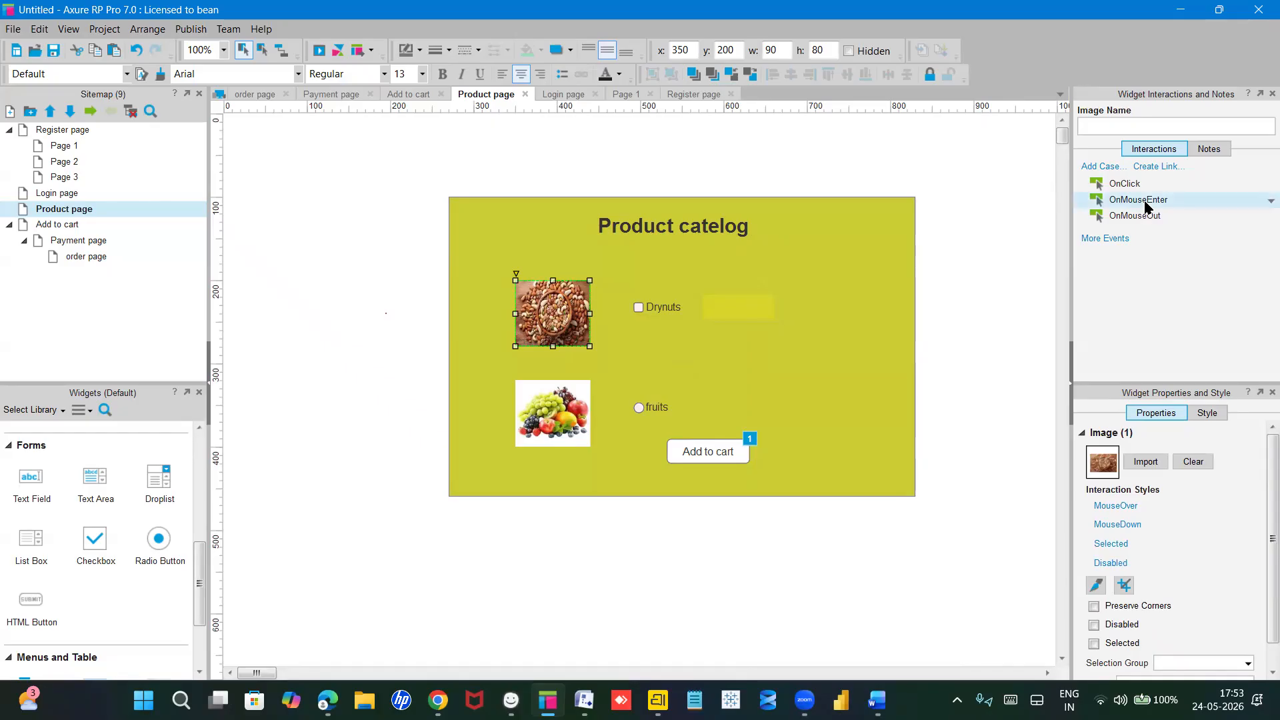
pyautogui.doubleClick(1147, 206)
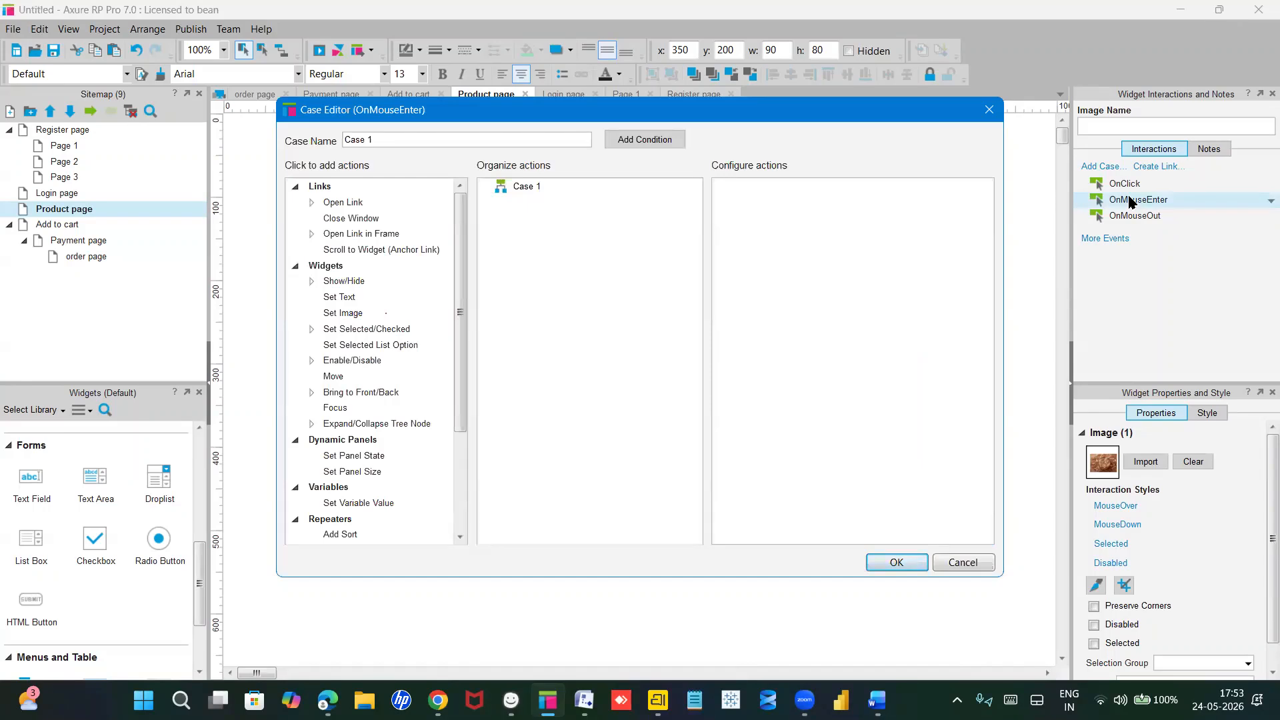
pyautogui.click(344, 283)
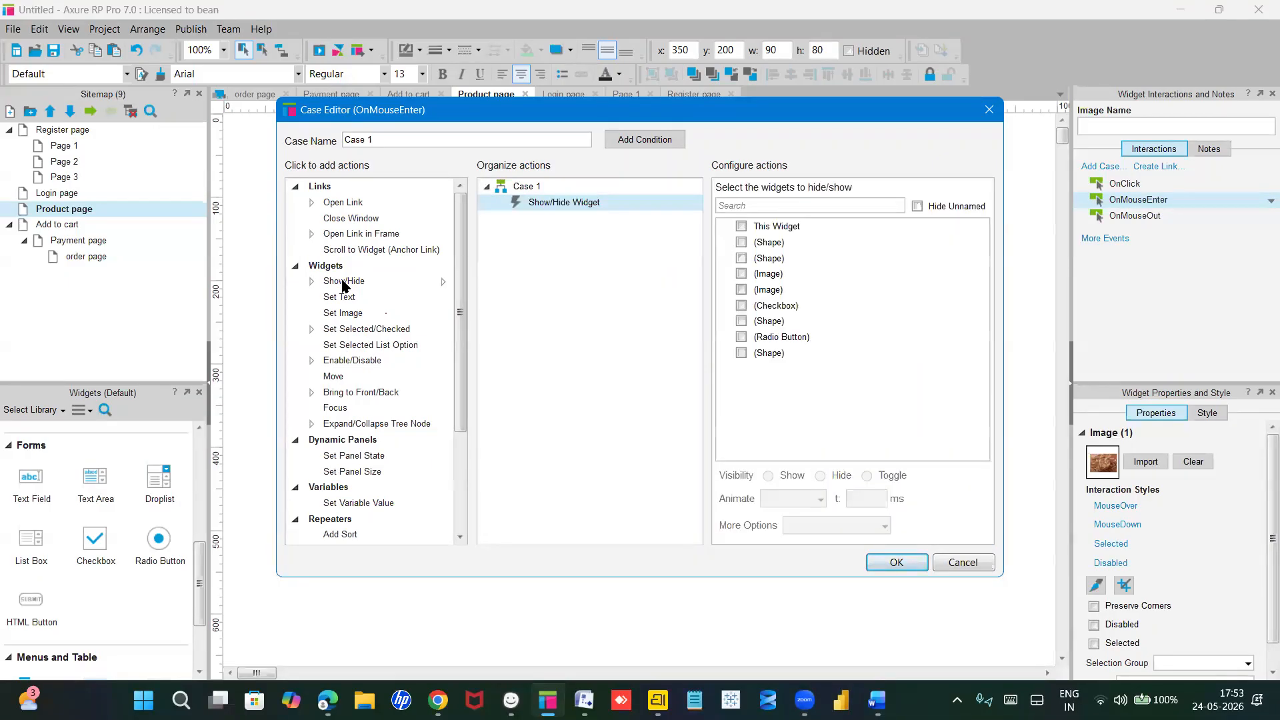
pyautogui.click(741, 274)
pyautogui.click(741, 289)
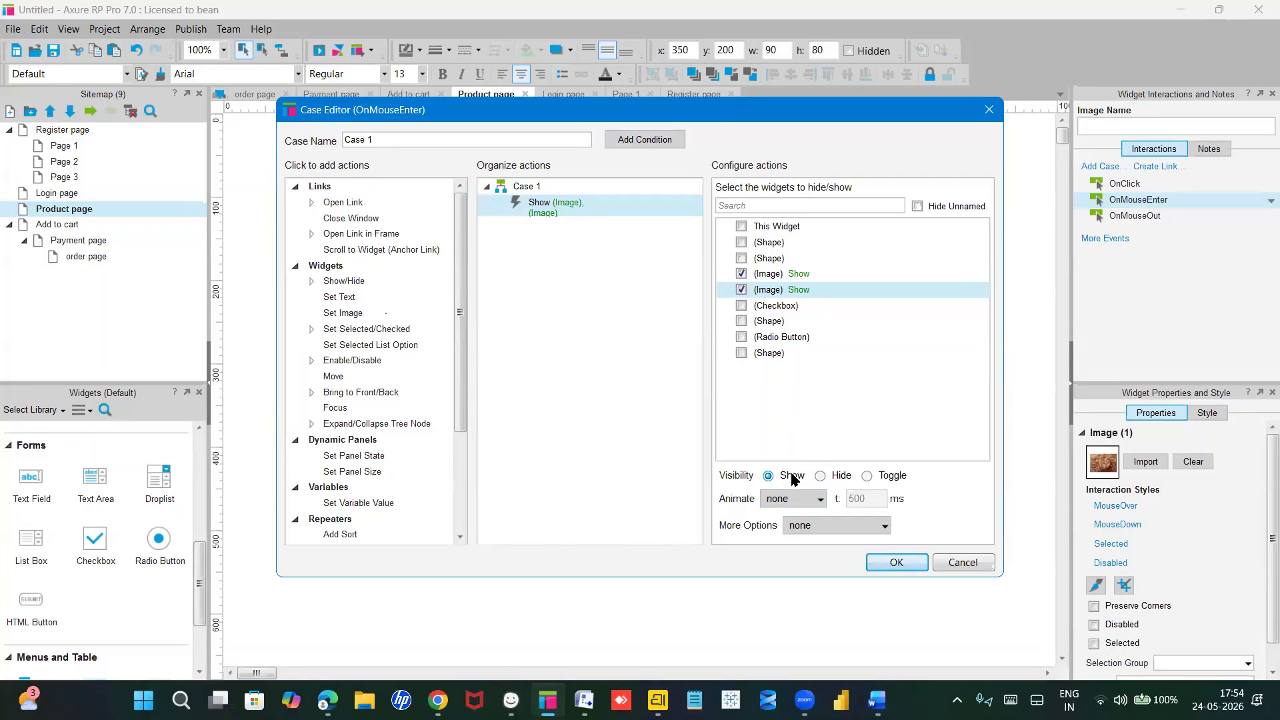
pyautogui.click(882, 560)
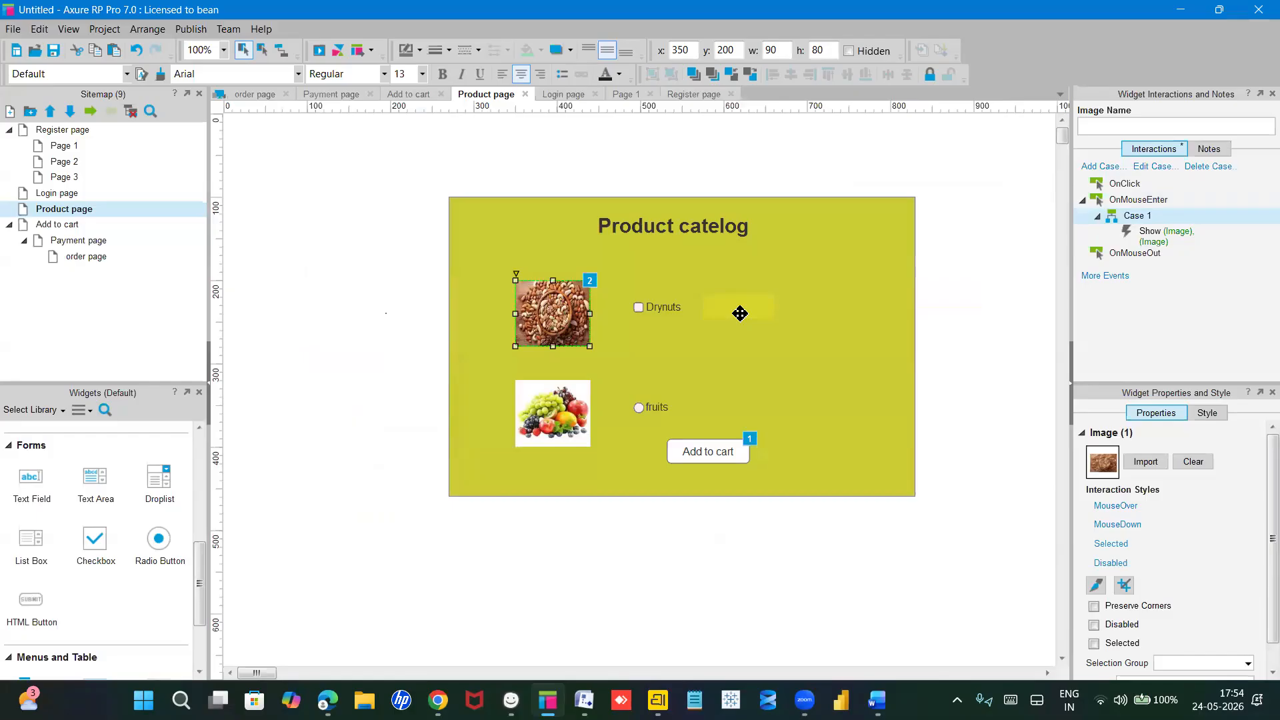
pyautogui.click(741, 309)
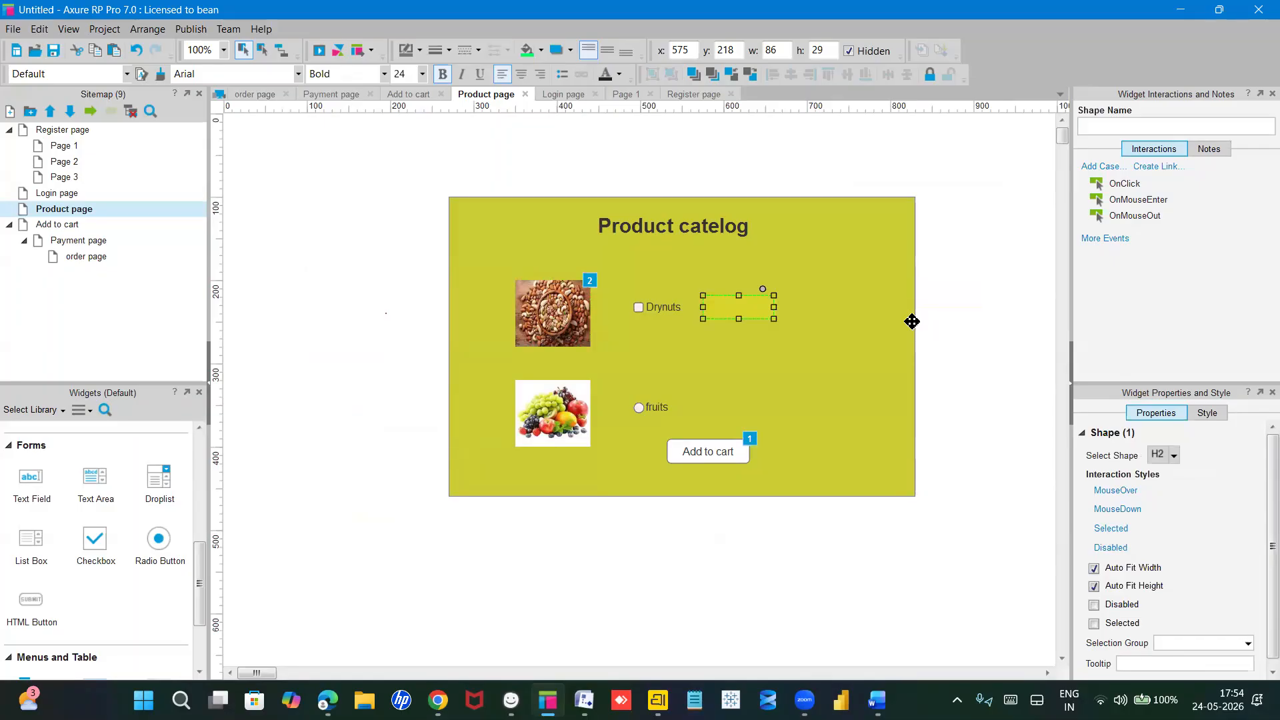
pyautogui.click(550, 321)
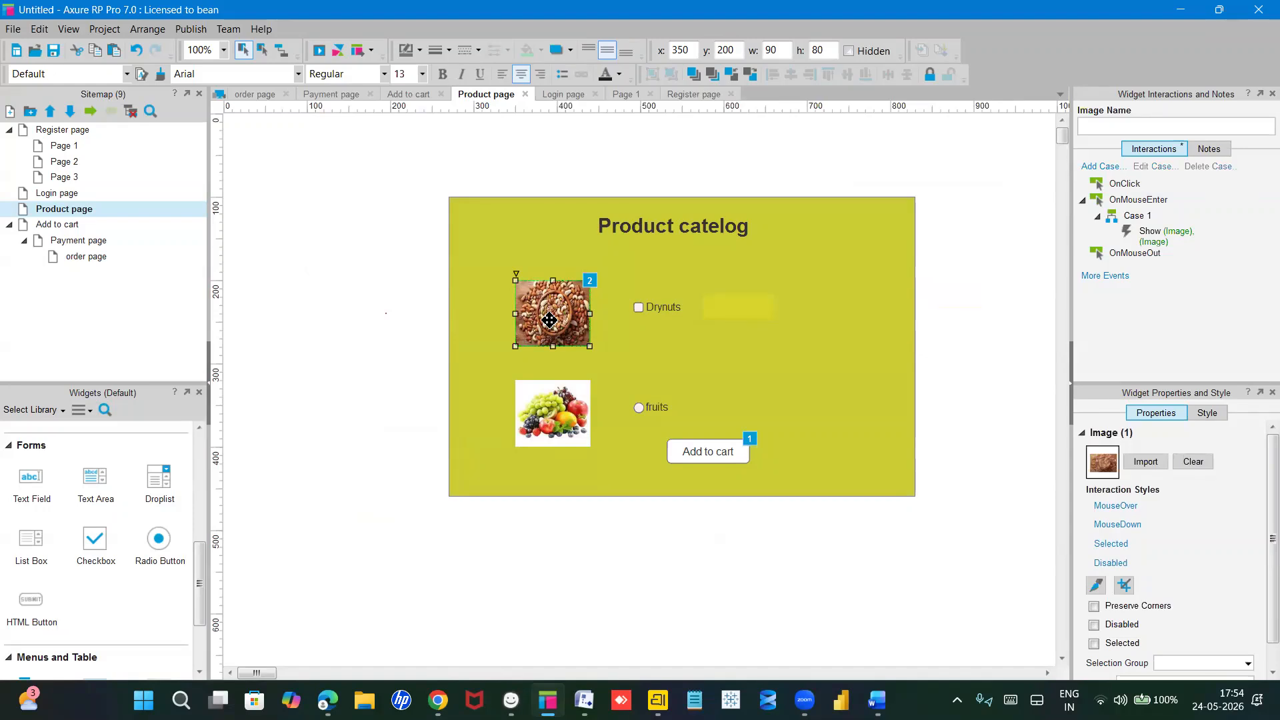
pyautogui.click(737, 306)
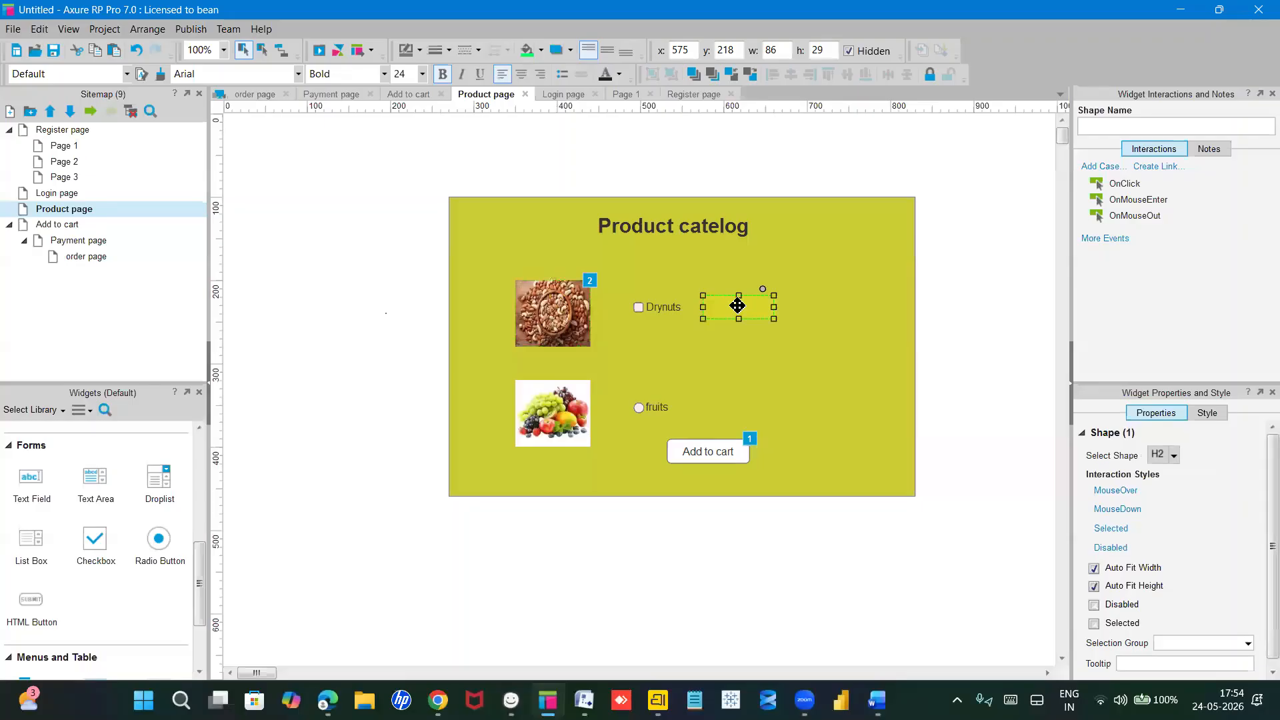
pyautogui.doubleClick(737, 306)
pyautogui.click(737, 306)
pyautogui.doubleClick(737, 306)
pyautogui.click(737, 306)
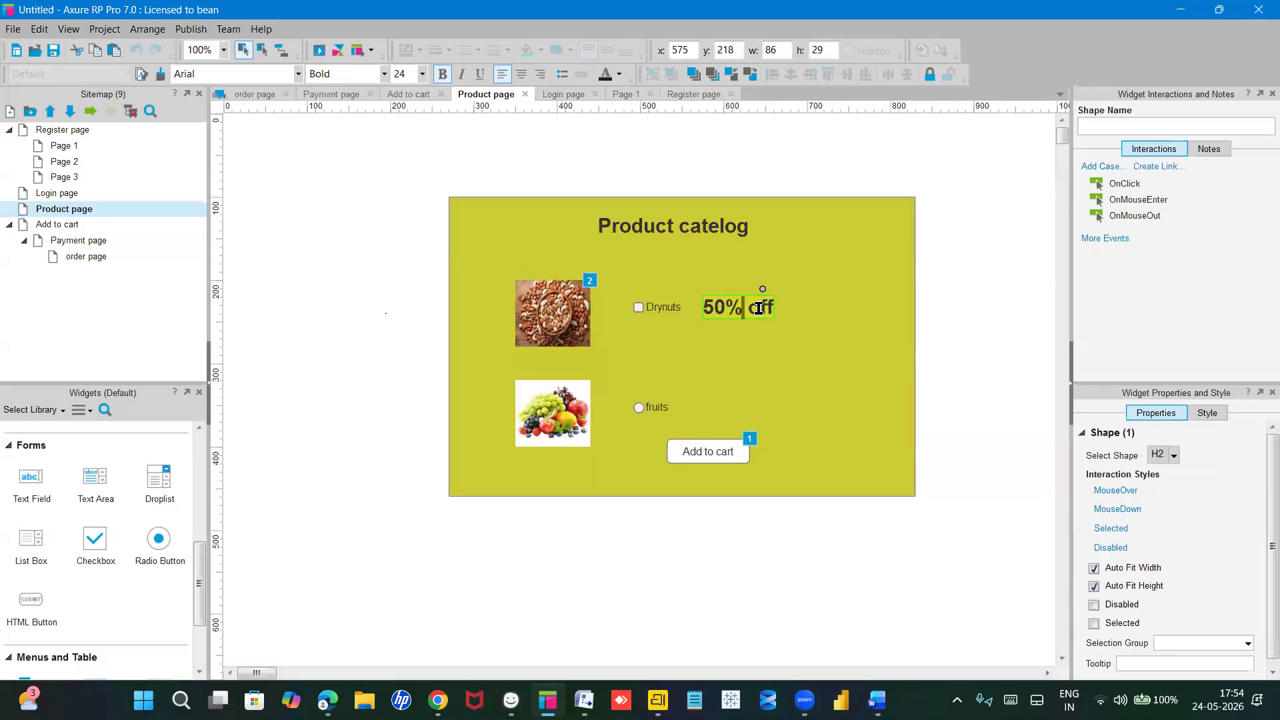
pyautogui.rightClick(759, 309)
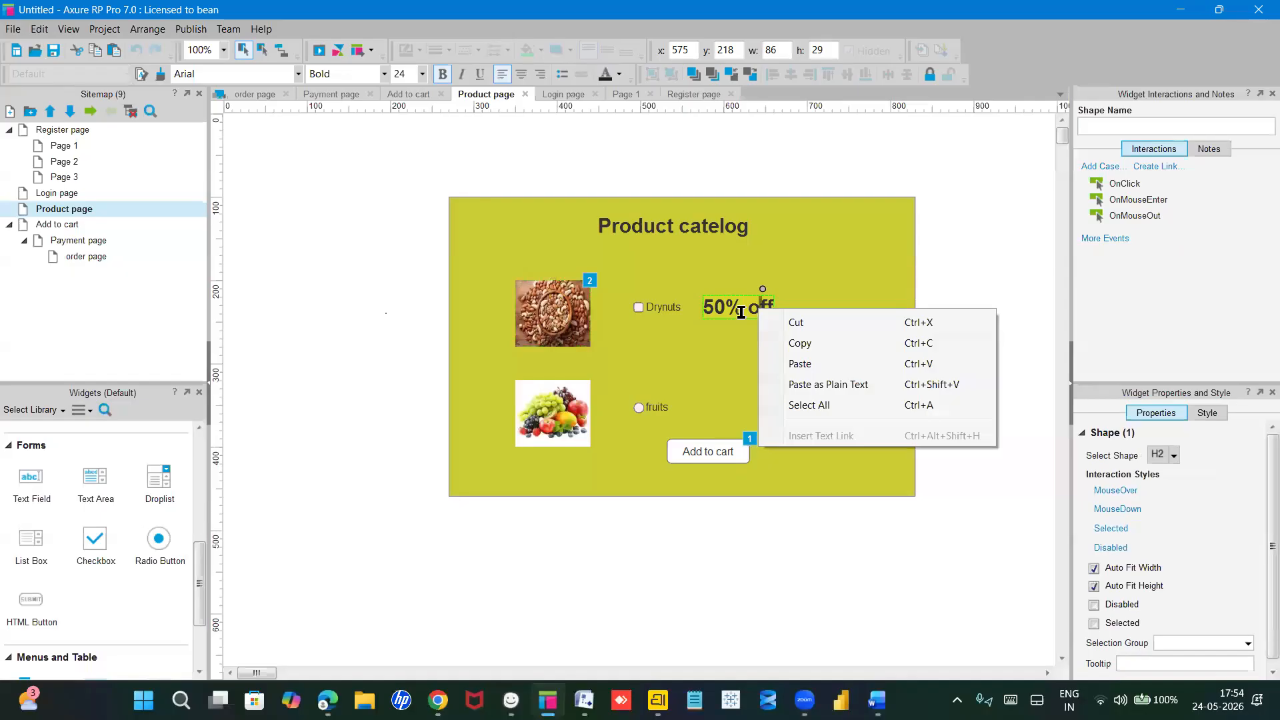
pyautogui.click(741, 312)
pyautogui.doubleClick(742, 312)
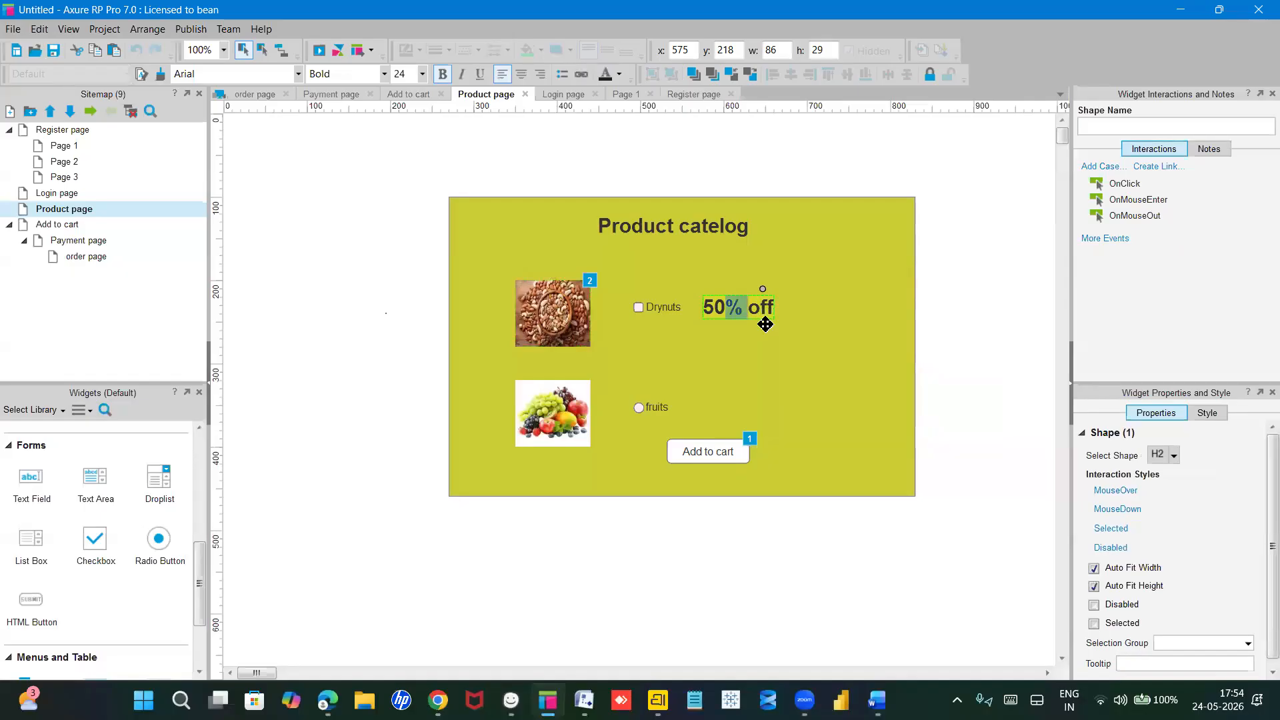
pyautogui.click(766, 323)
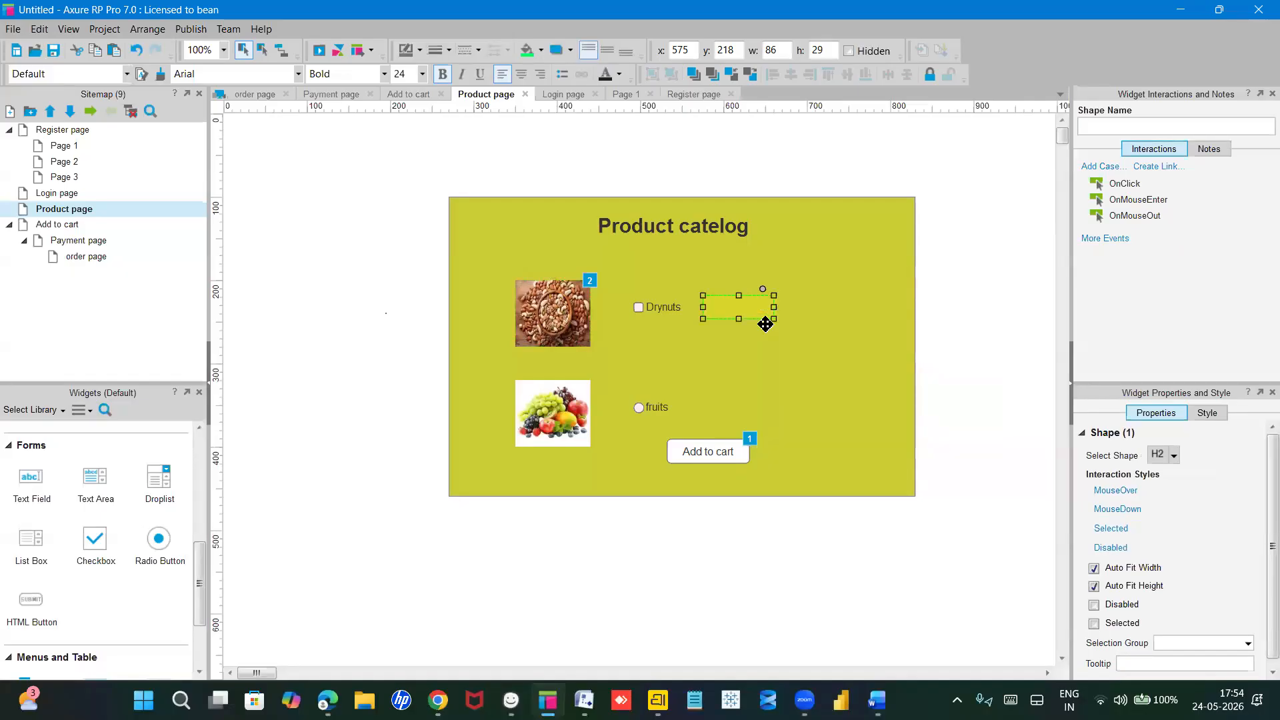
pyautogui.click(549, 315)
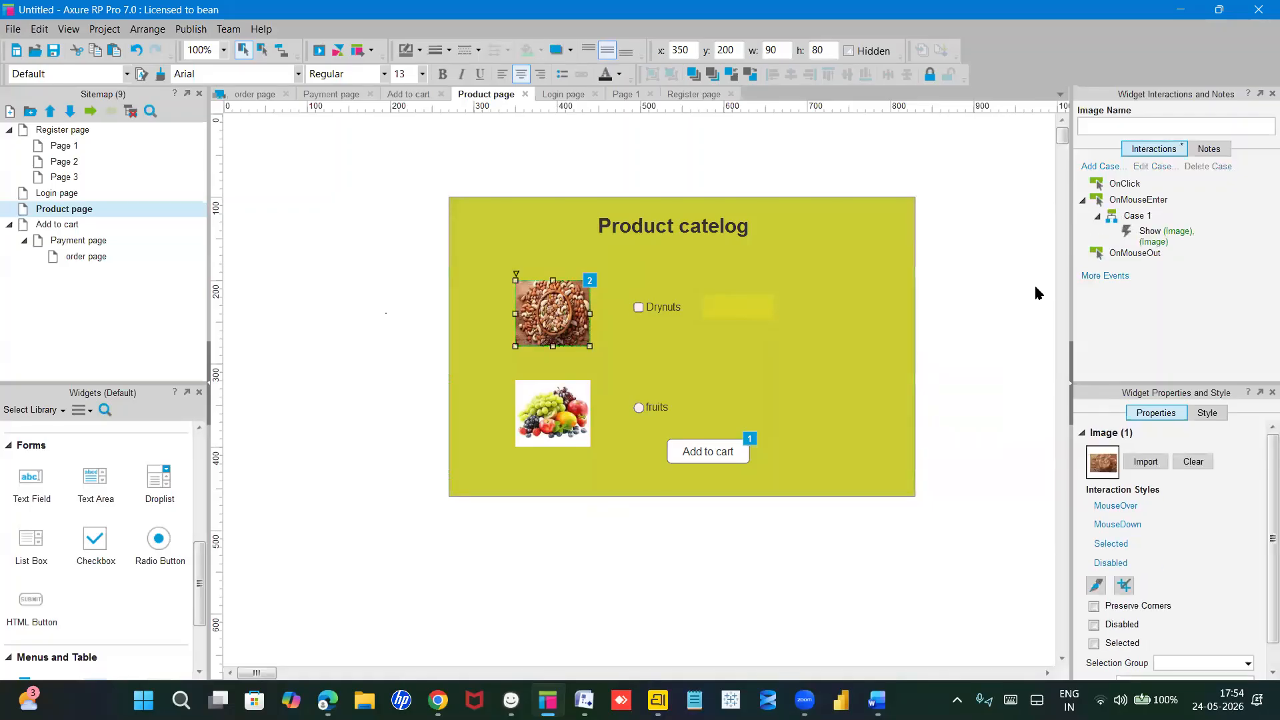
# Step: Add an OnMouseOut case that hides the (Image) widget, then preview the prototype
pyautogui.click(1149, 254)
pyautogui.doubleClick(1149, 254)
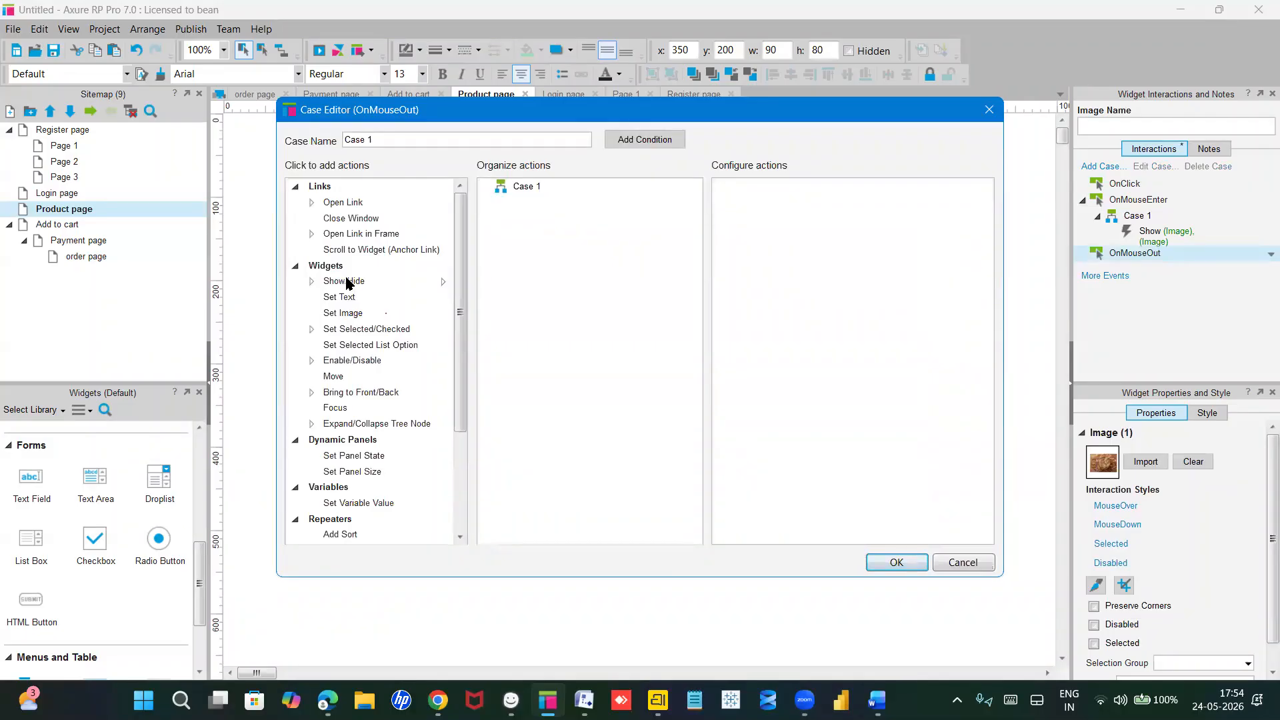
pyautogui.click(343, 281)
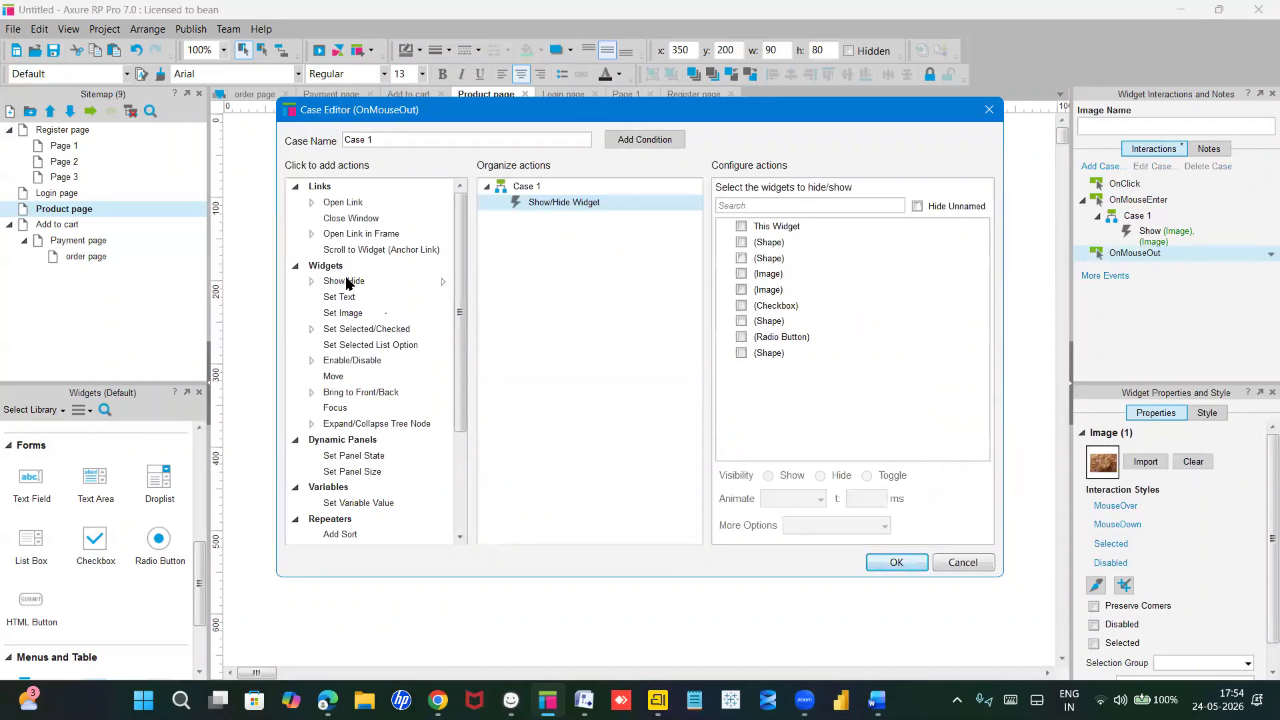
pyautogui.click(741, 274)
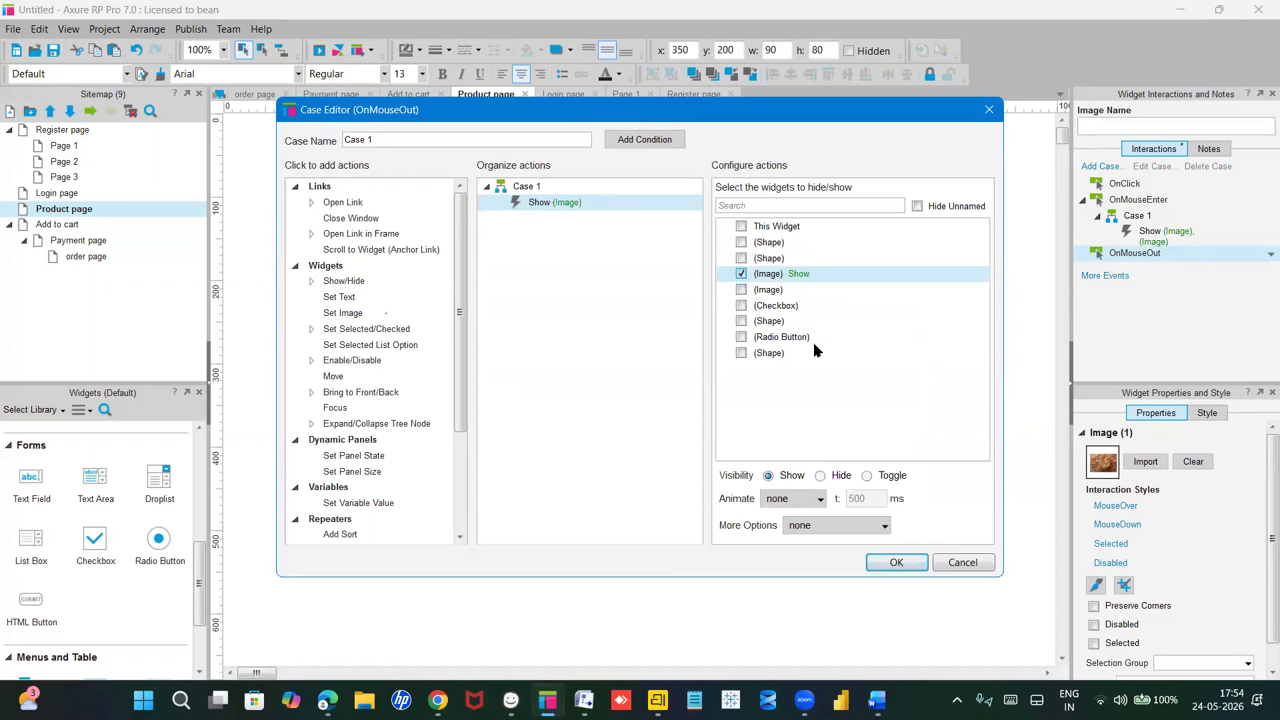
pyautogui.click(820, 476)
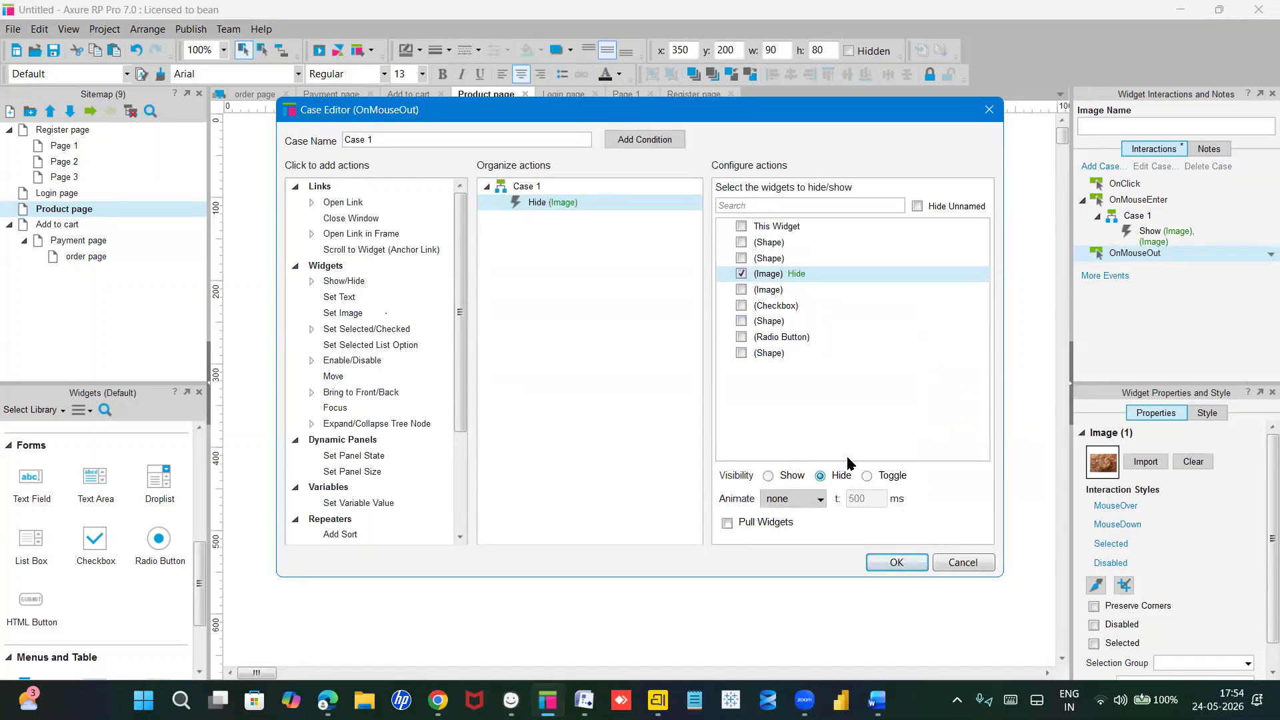
pyautogui.click(875, 564)
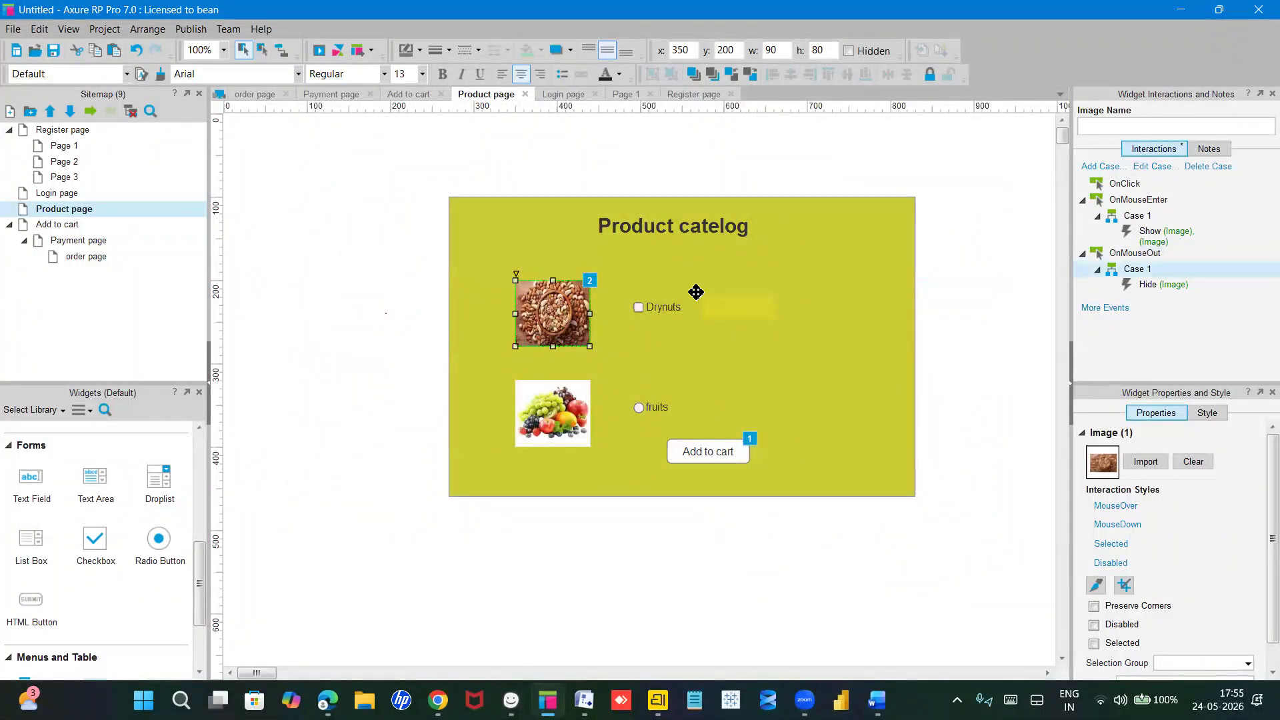
pyautogui.click(320, 50)
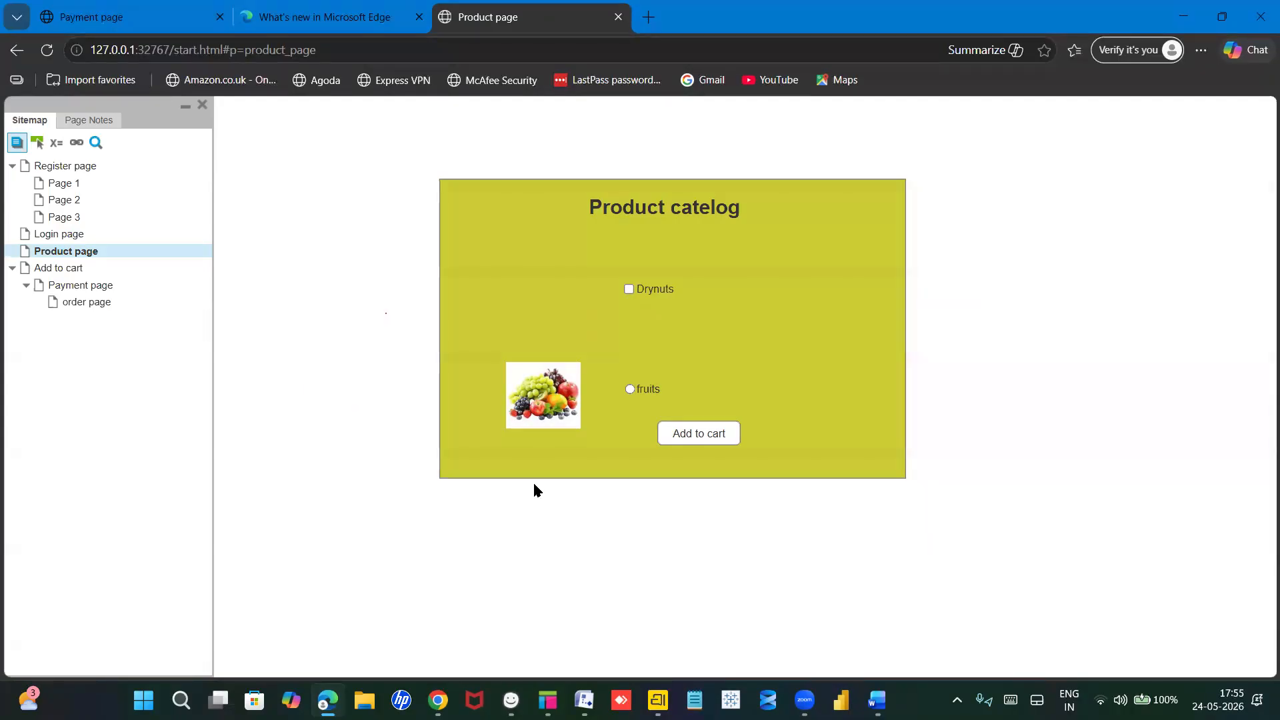
# Step: Switch from the Edge preview back to the Axure editor with Alt+Tab
pyautogui.hotkey('alt', 'Tab')
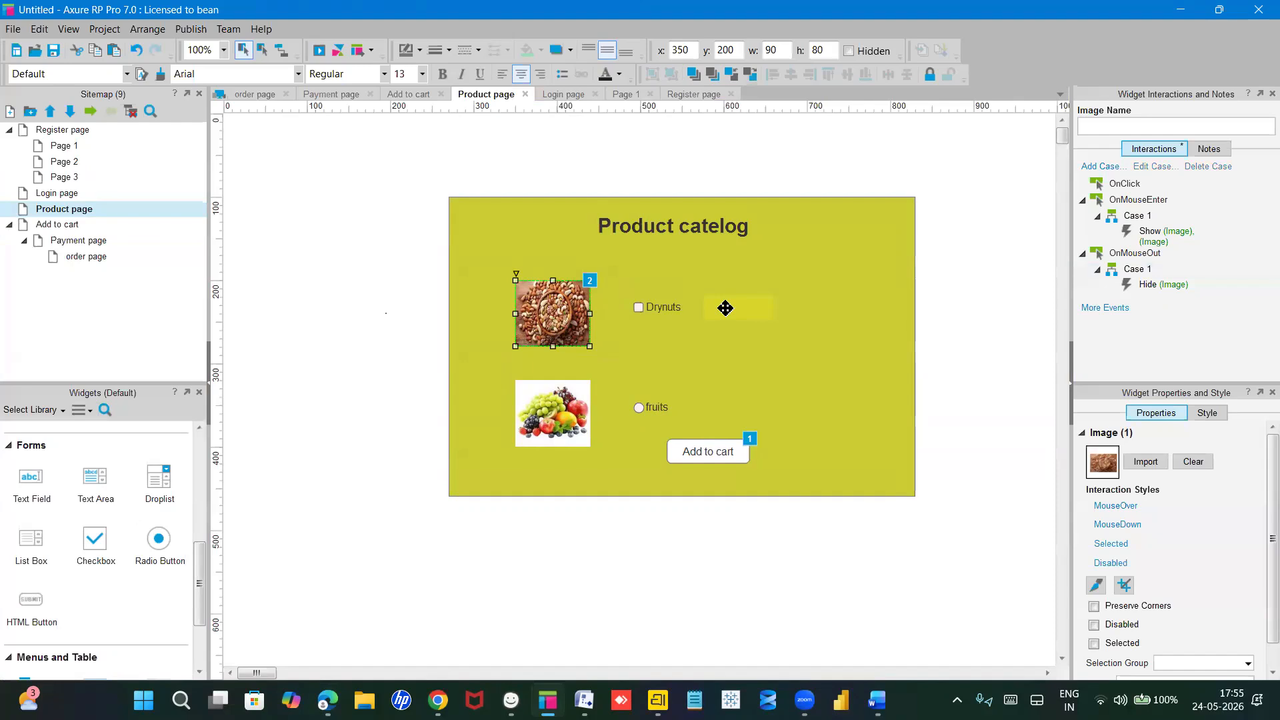
# Step: Give the hidden '50% off' label beside Drynuts an OnMouseEnter case showing both image widgets
pyautogui.click(726, 308)
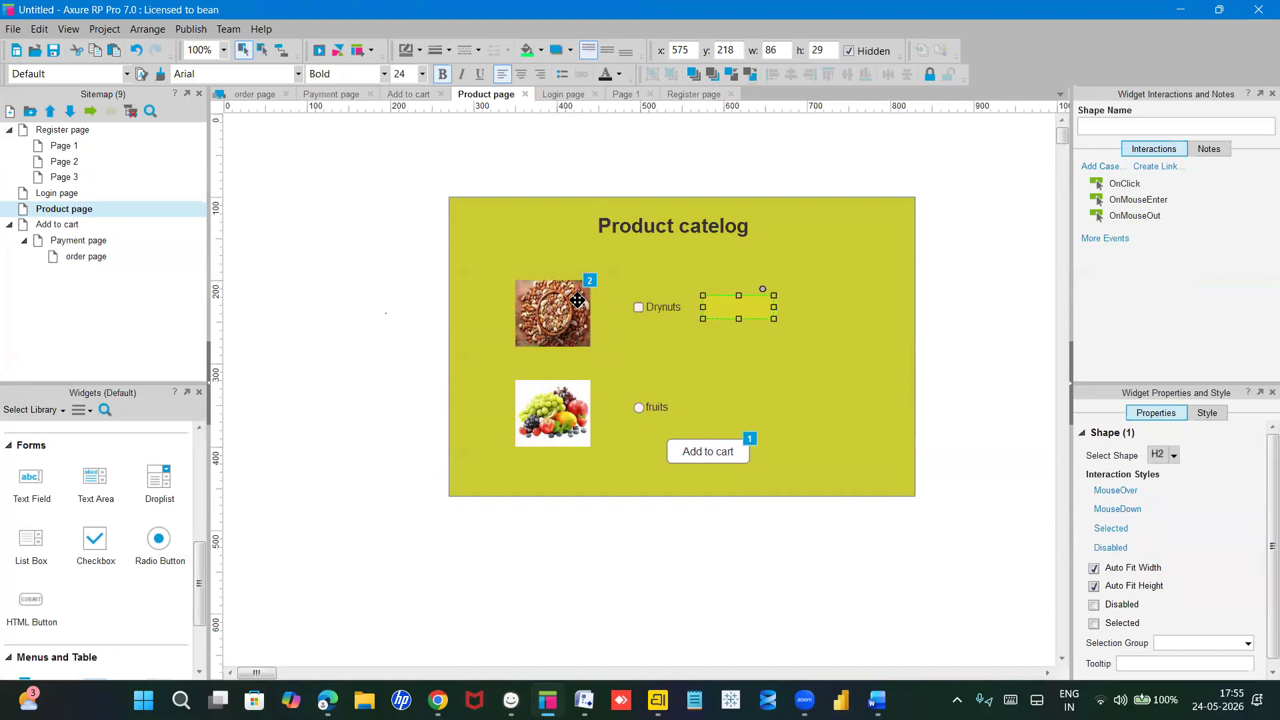
pyautogui.click(577, 301)
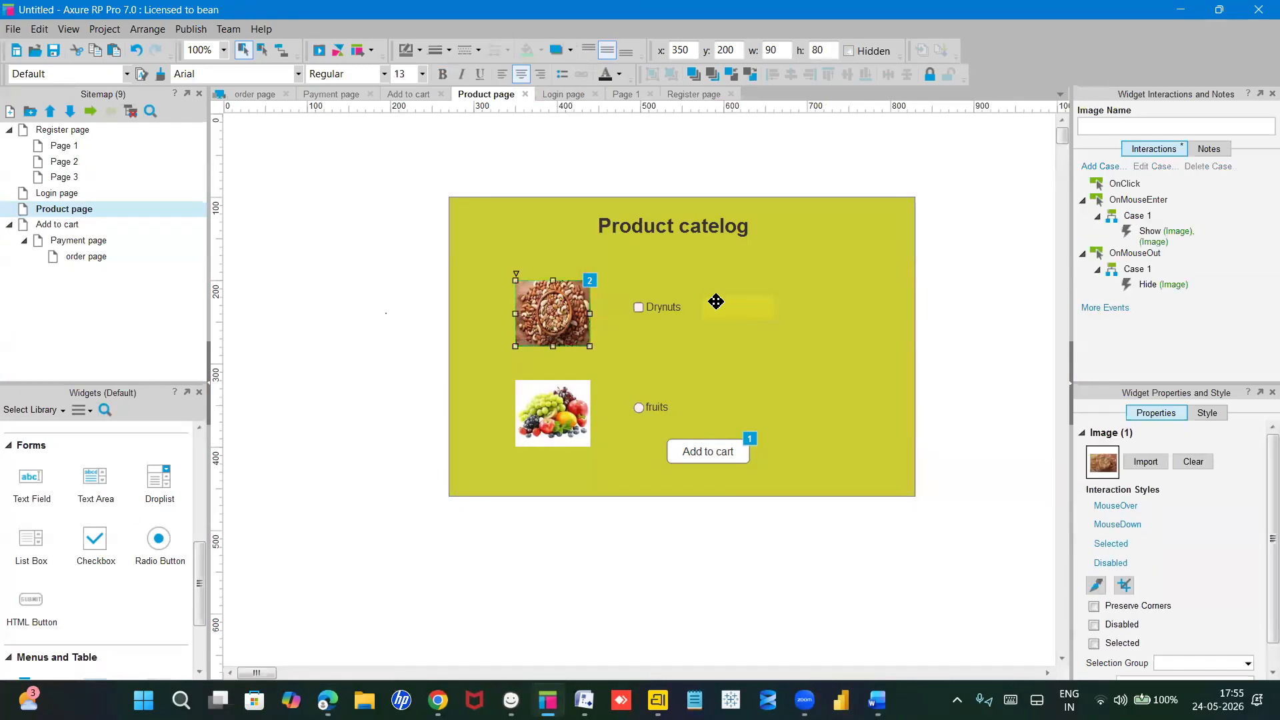
pyautogui.click(714, 300)
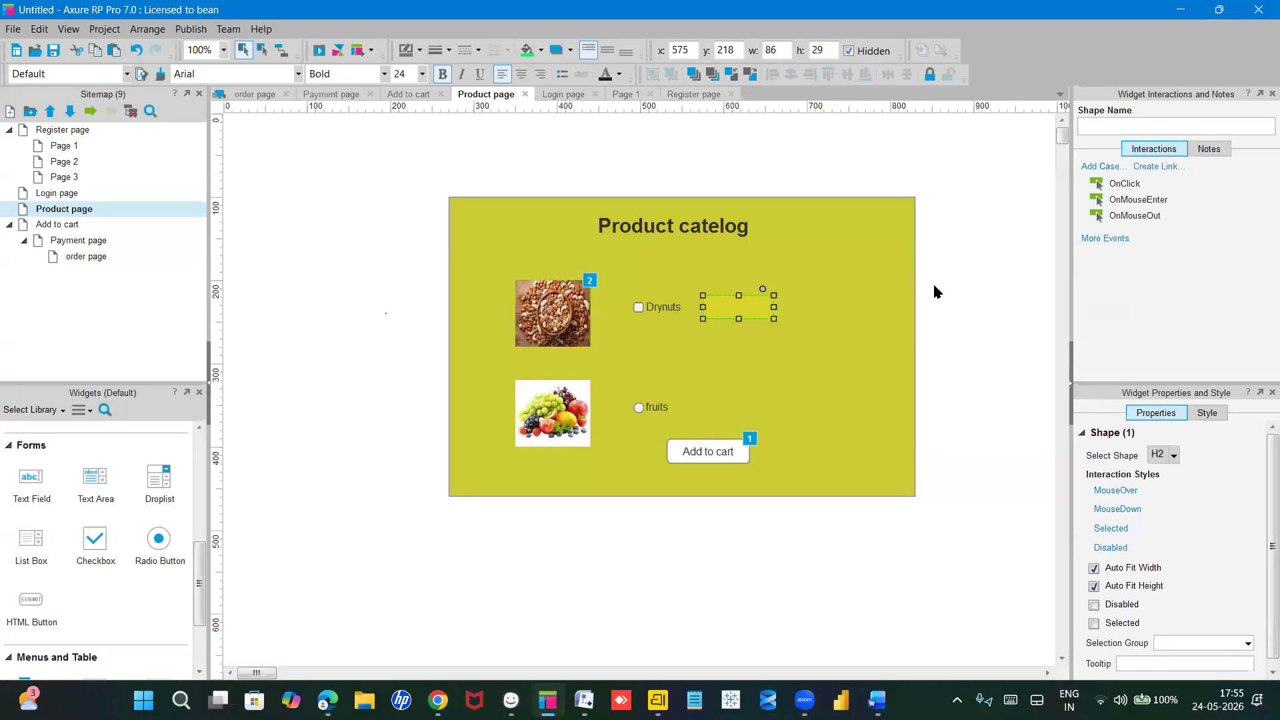
pyautogui.click(1141, 205)
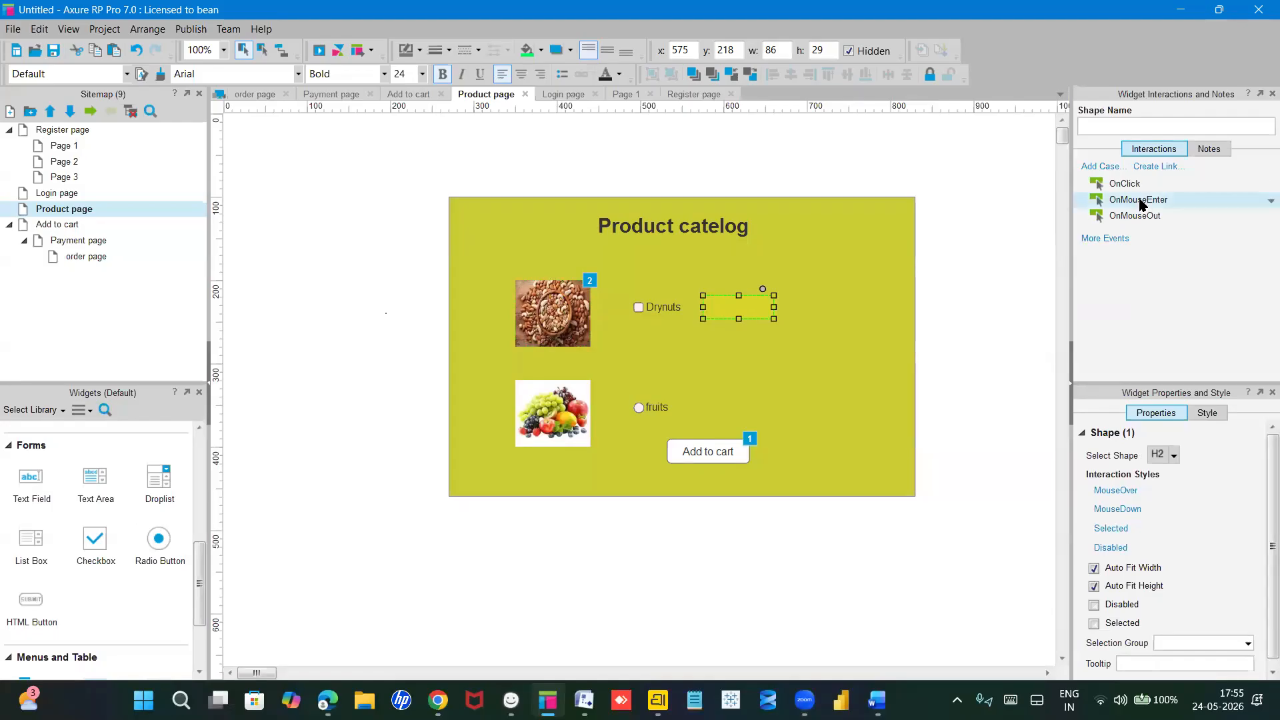
pyautogui.doubleClick(1141, 201)
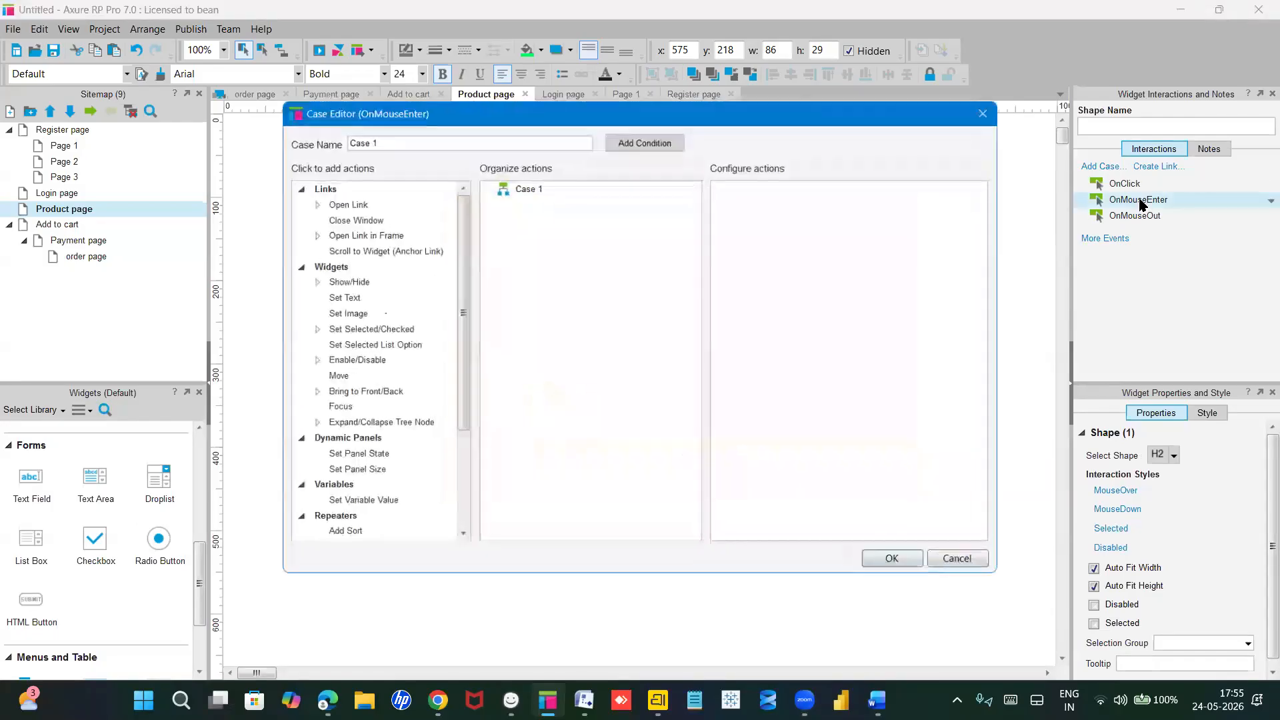
pyautogui.click(343, 282)
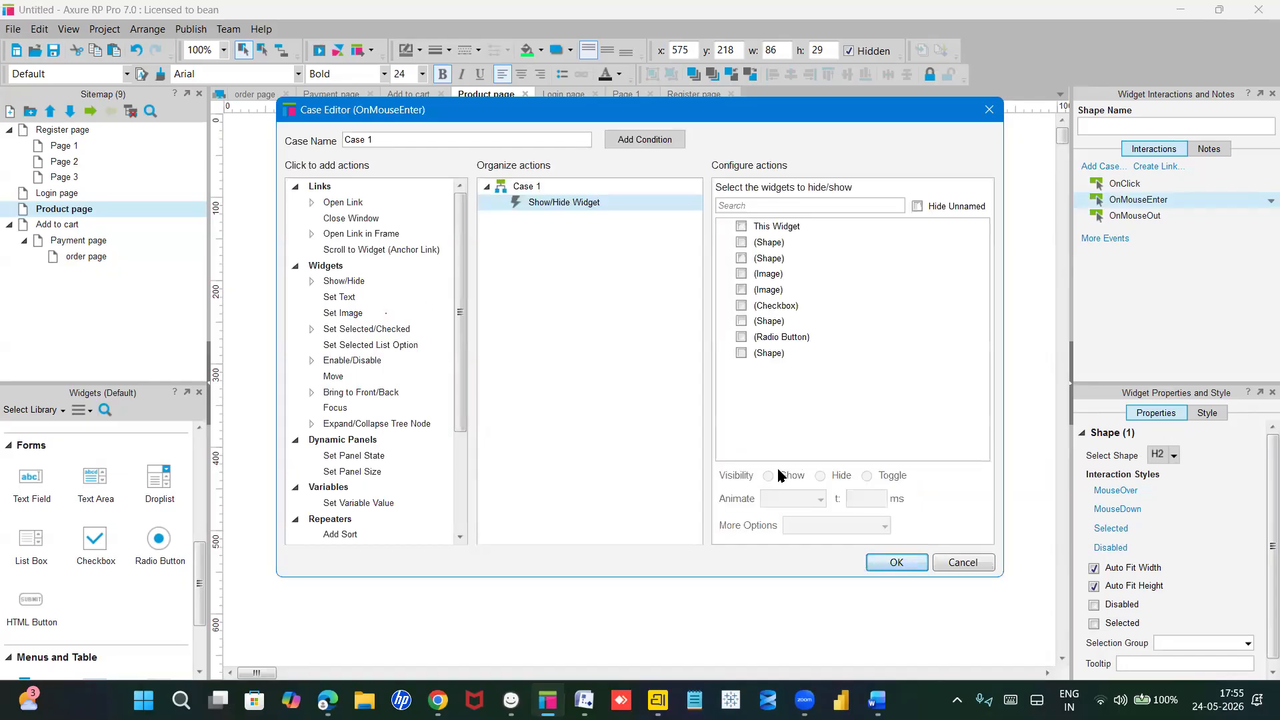
pyautogui.click(741, 273)
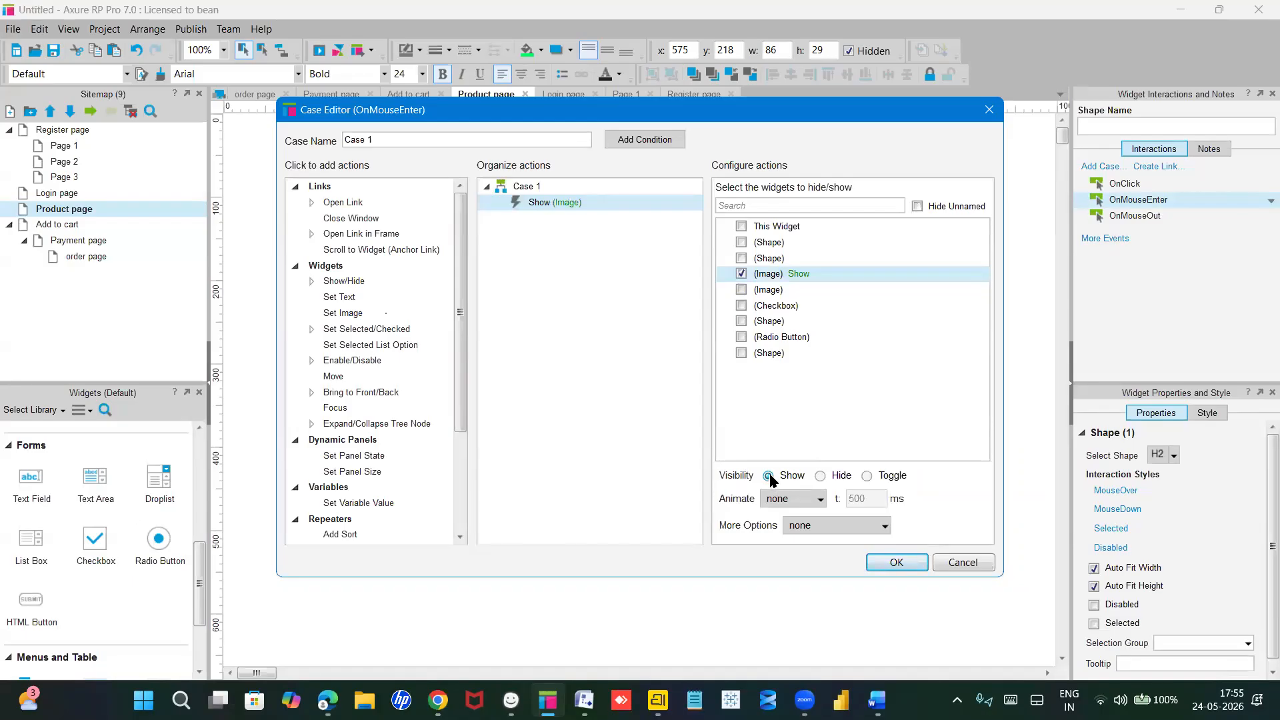
pyautogui.click(741, 289)
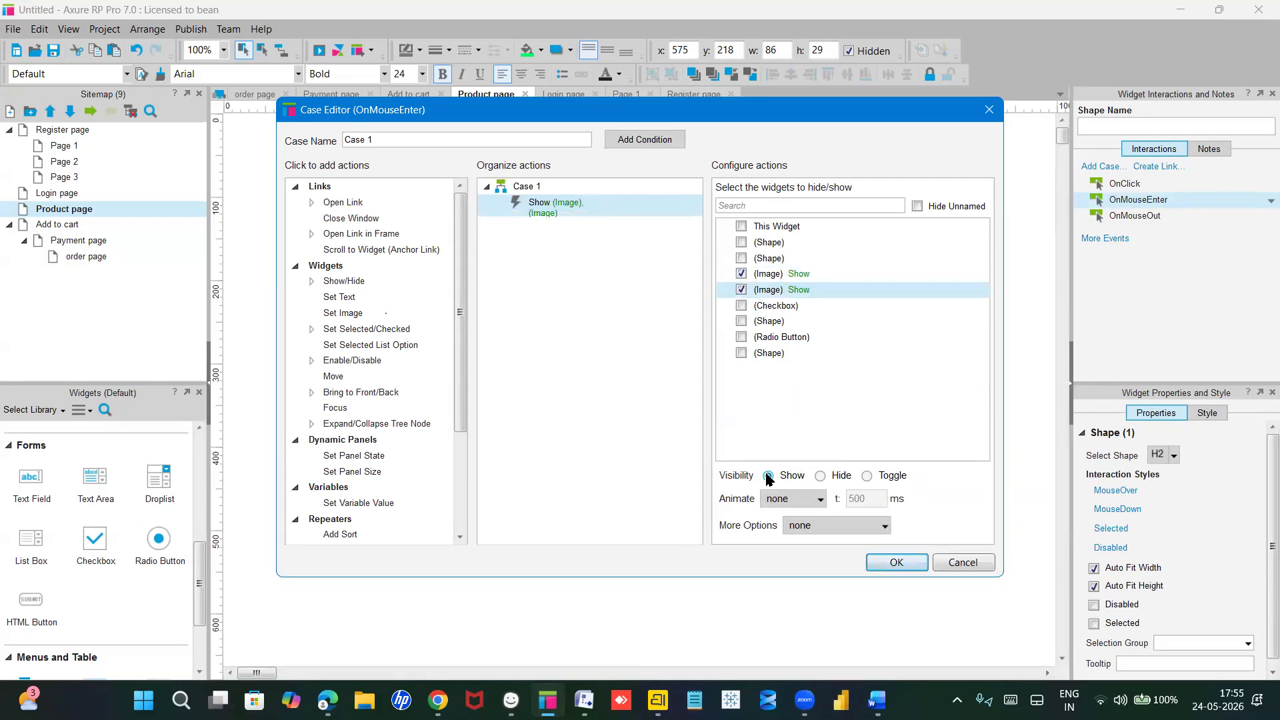
pyautogui.click(883, 563)
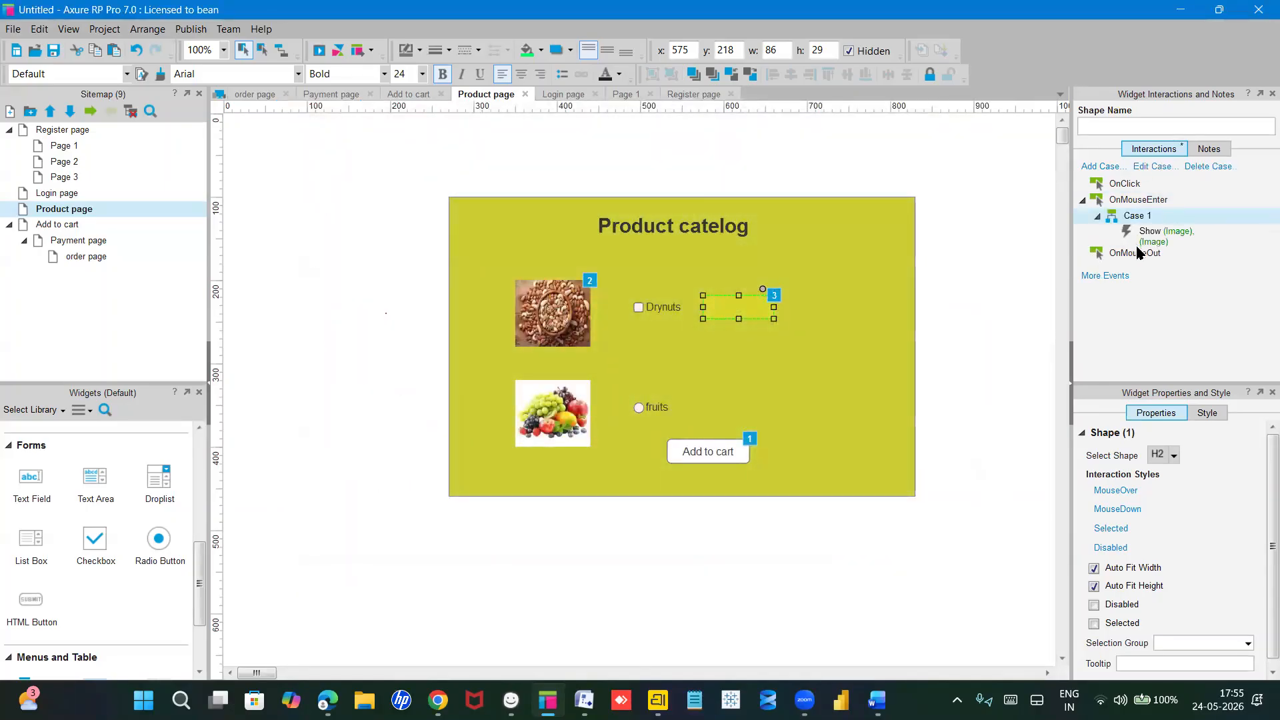
pyautogui.click(1136, 252)
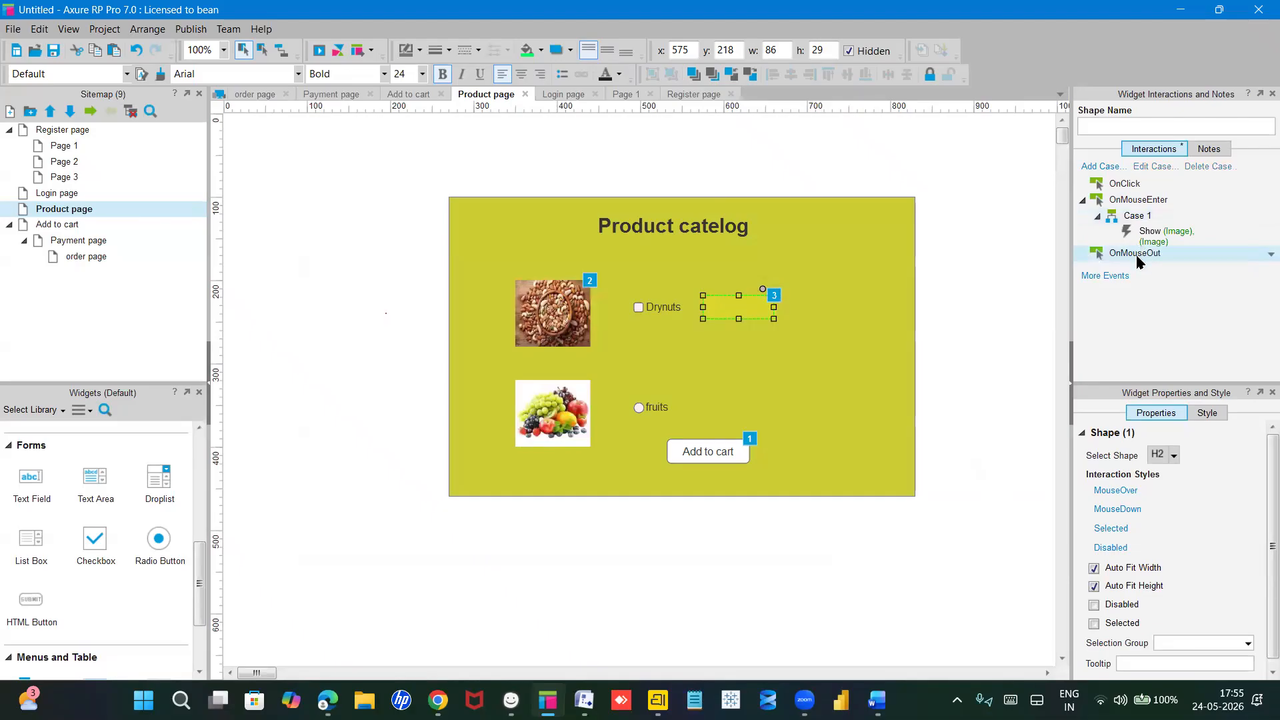
# Step: Add an OnMouseOut case to the label that hides the first image and shows the second
pyautogui.doubleClick(1135, 253)
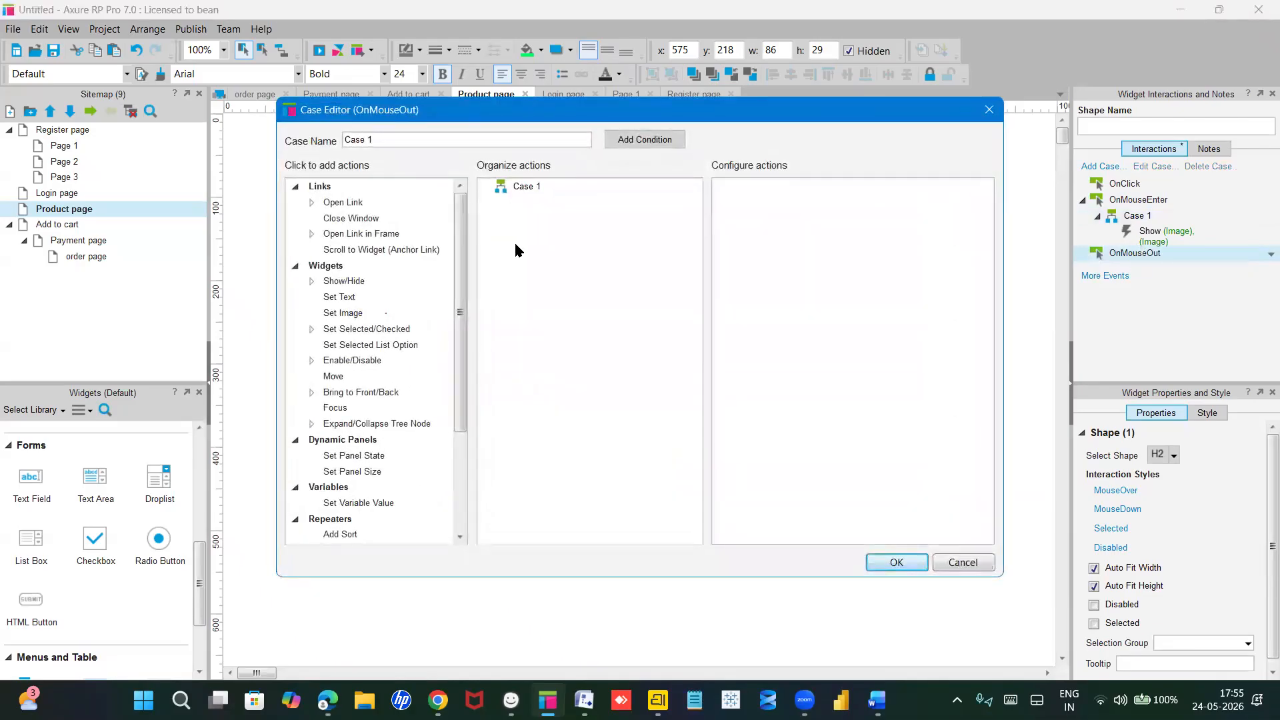
pyautogui.click(347, 282)
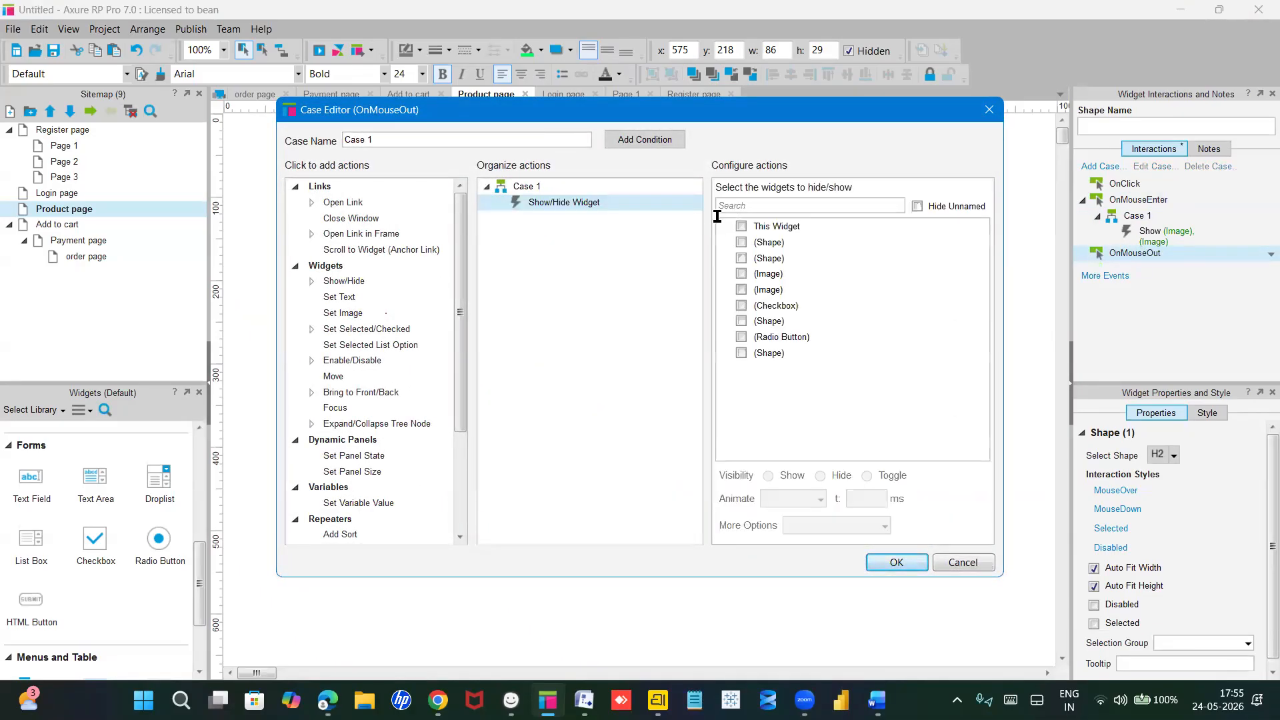
pyautogui.click(740, 289)
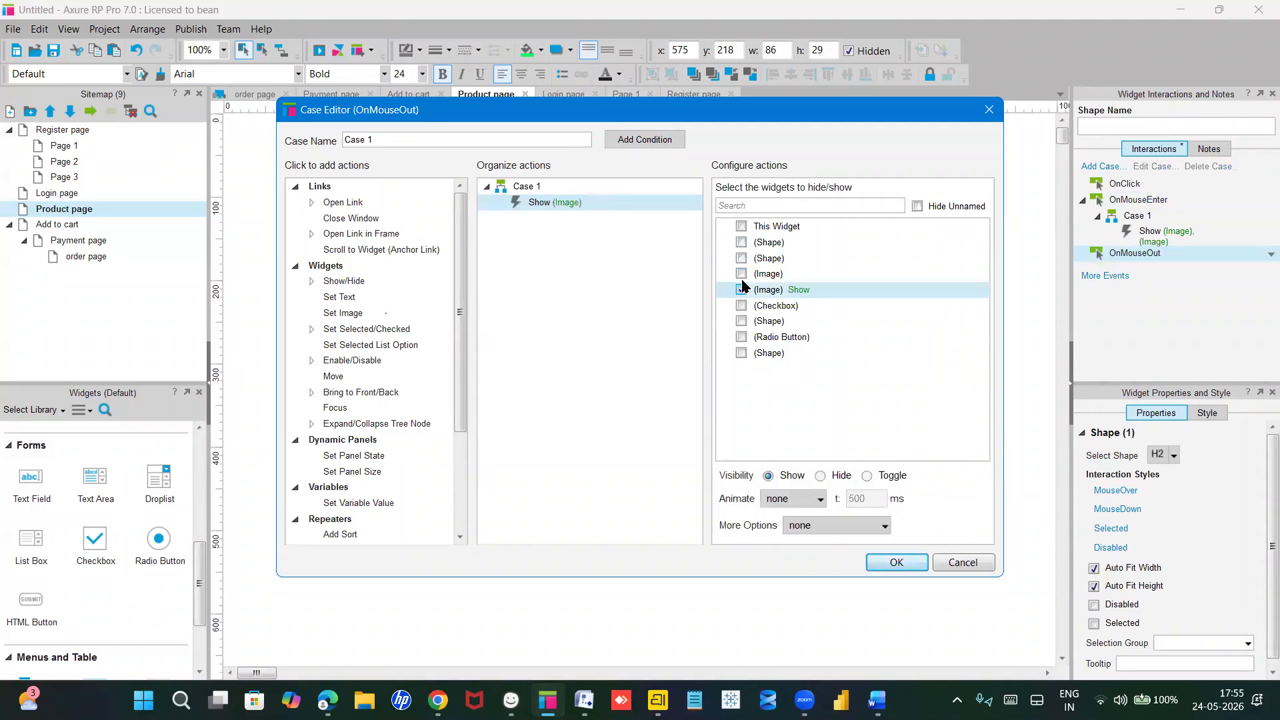
pyautogui.click(750, 275)
pyautogui.click(750, 273)
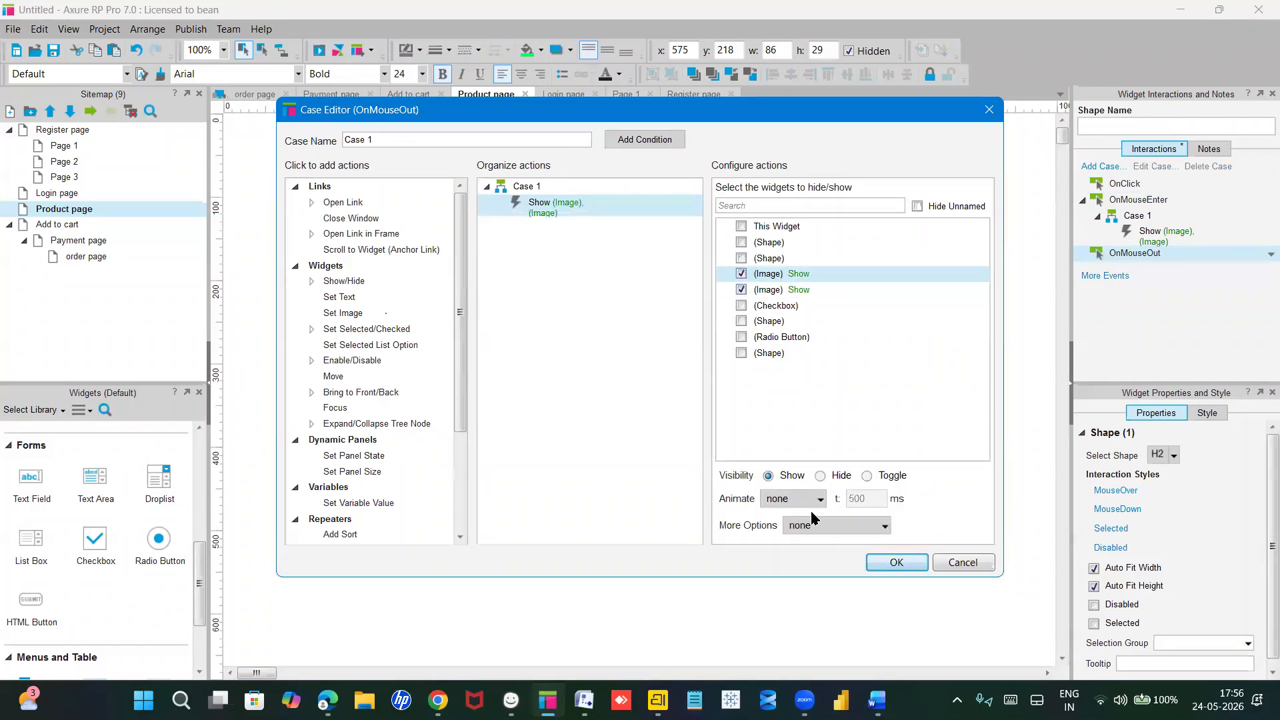
pyautogui.click(819, 475)
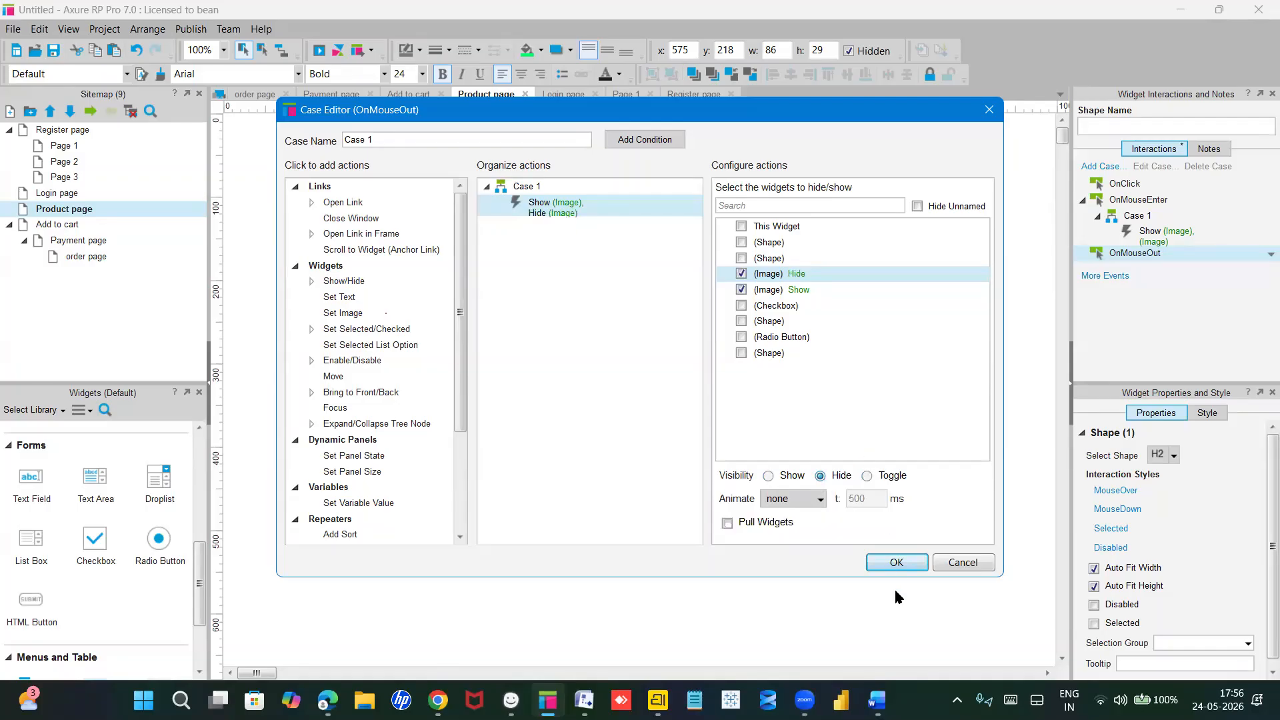
pyautogui.click(898, 563)
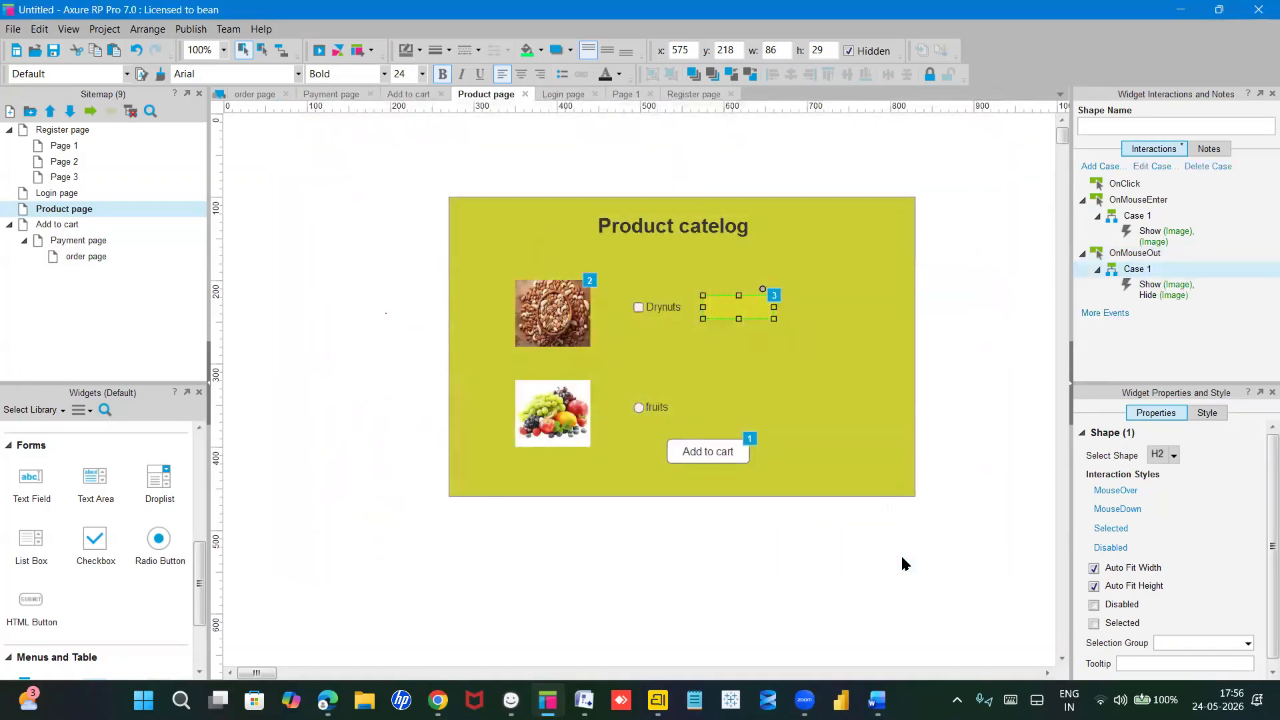
# Step: Preview the updated Product catalog prototype in Microsoft Edge
pyautogui.click(318, 50)
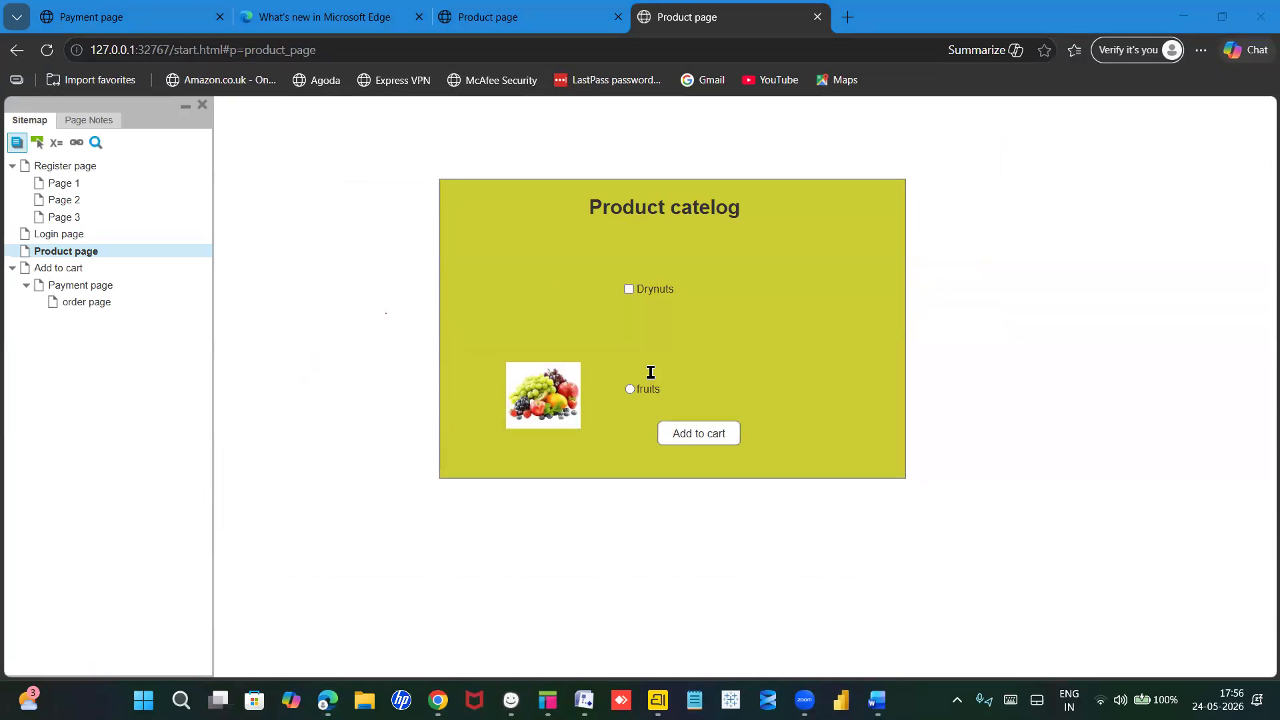
# Step: Return to the Axure editor and select the Register page in the sitemap
pyautogui.moveTo(547, 700)
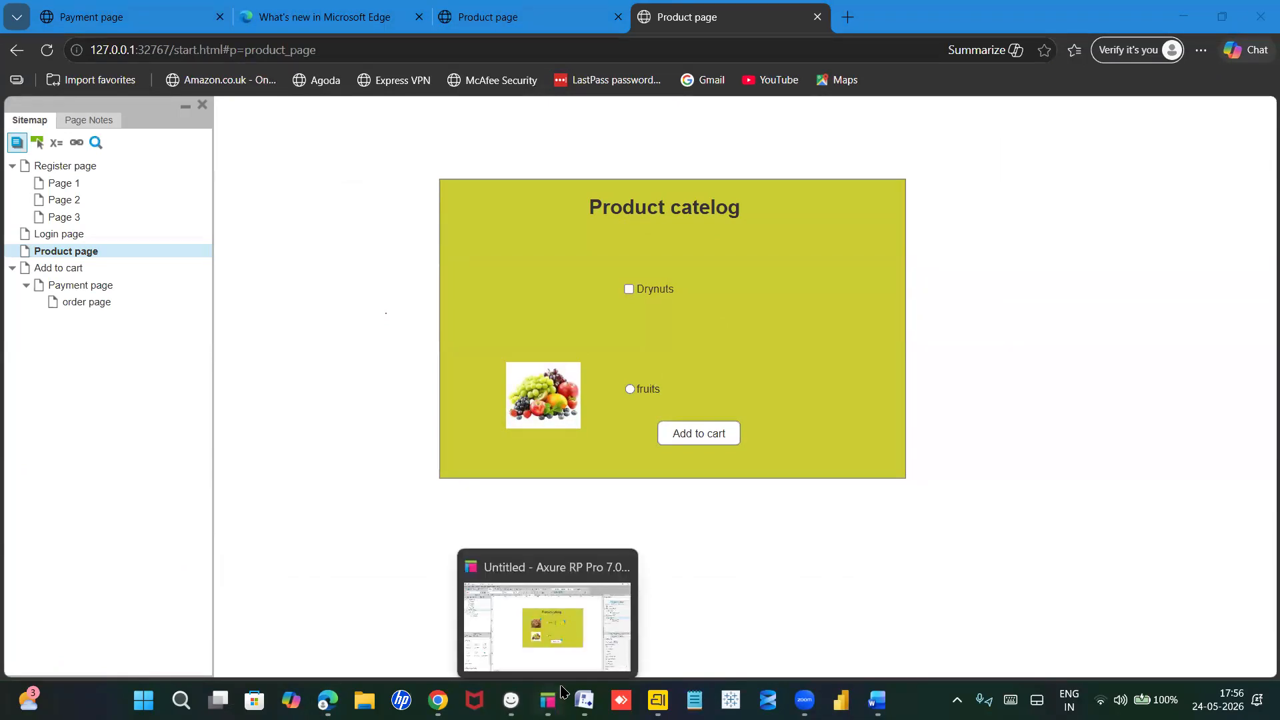
pyautogui.click(543, 616)
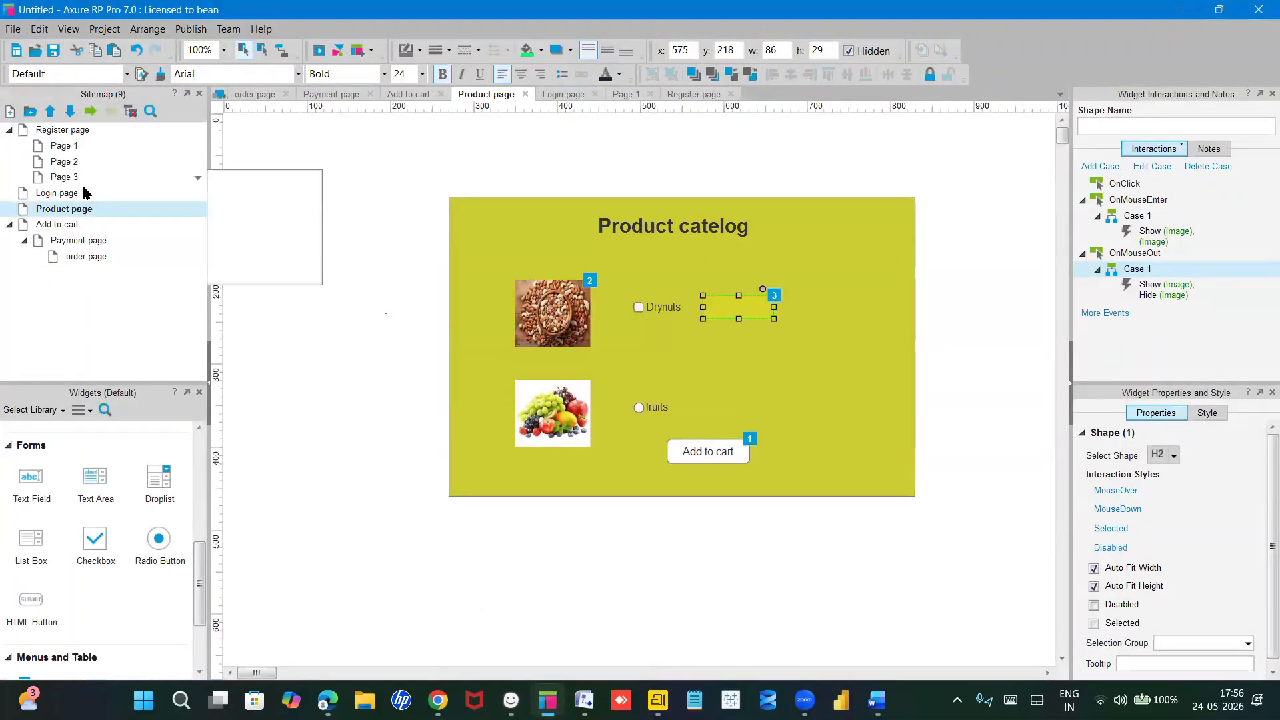
pyautogui.moveTo(82, 196)
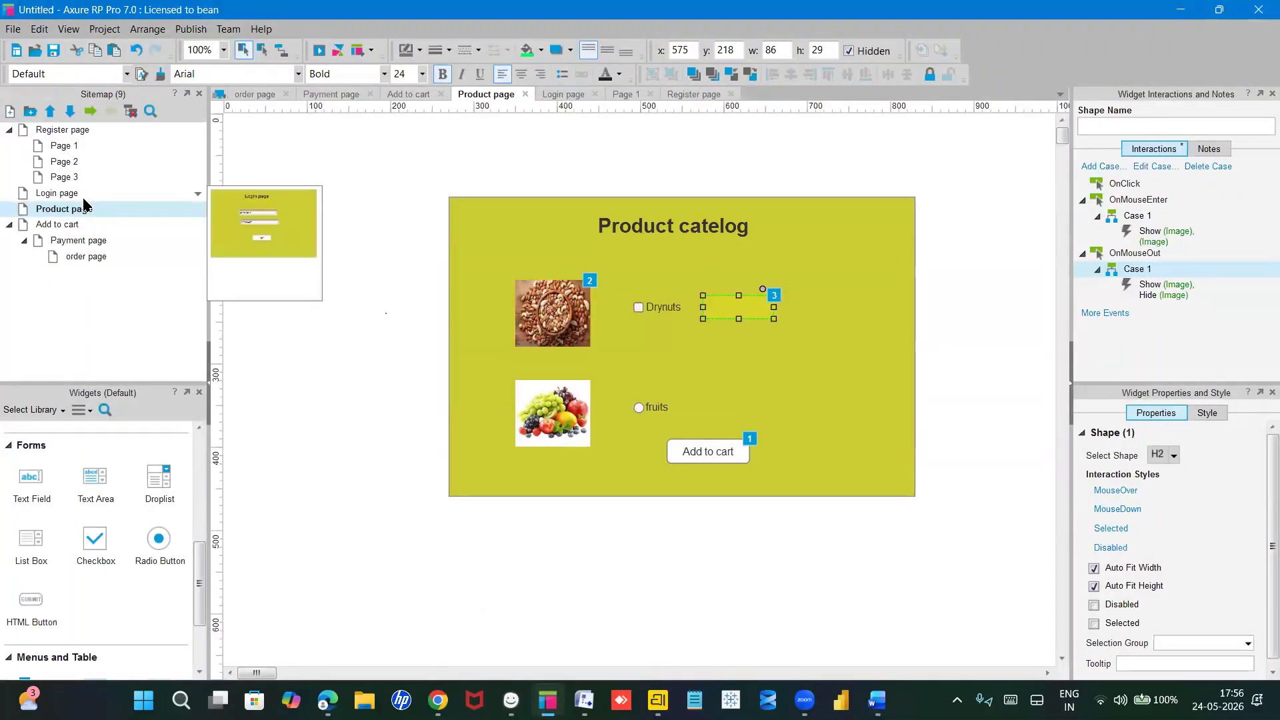
pyautogui.click(88, 134)
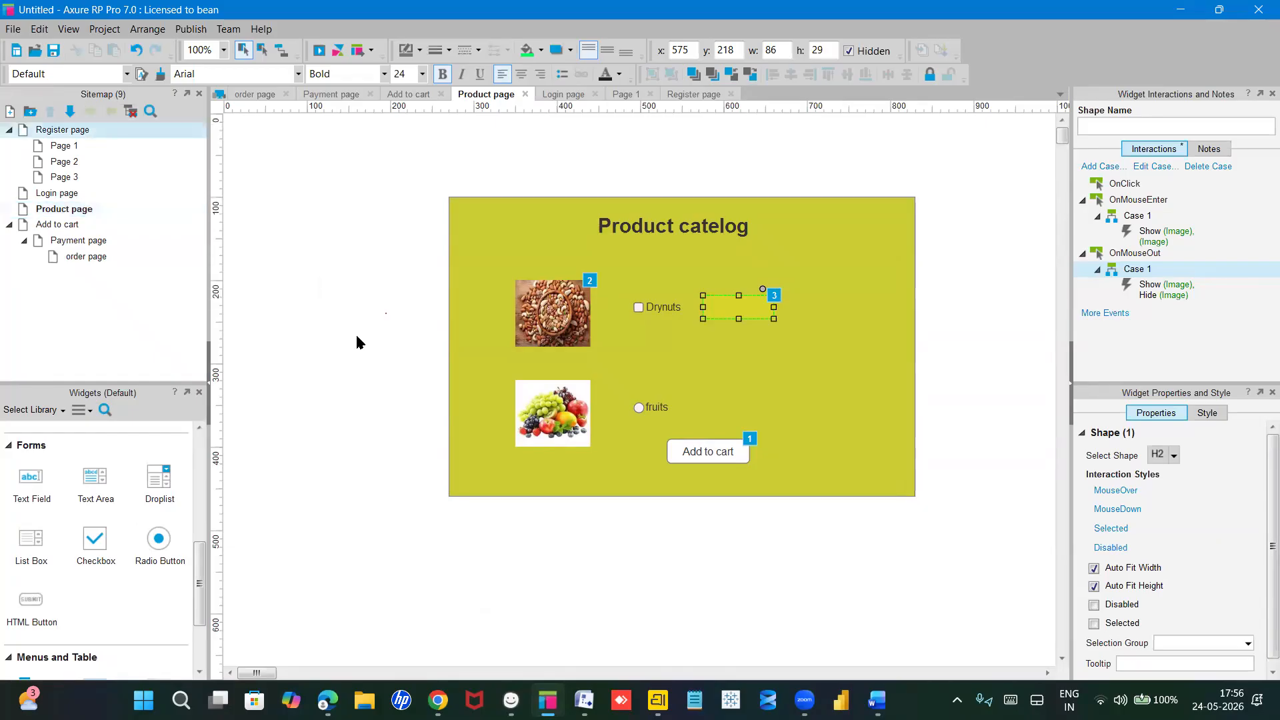